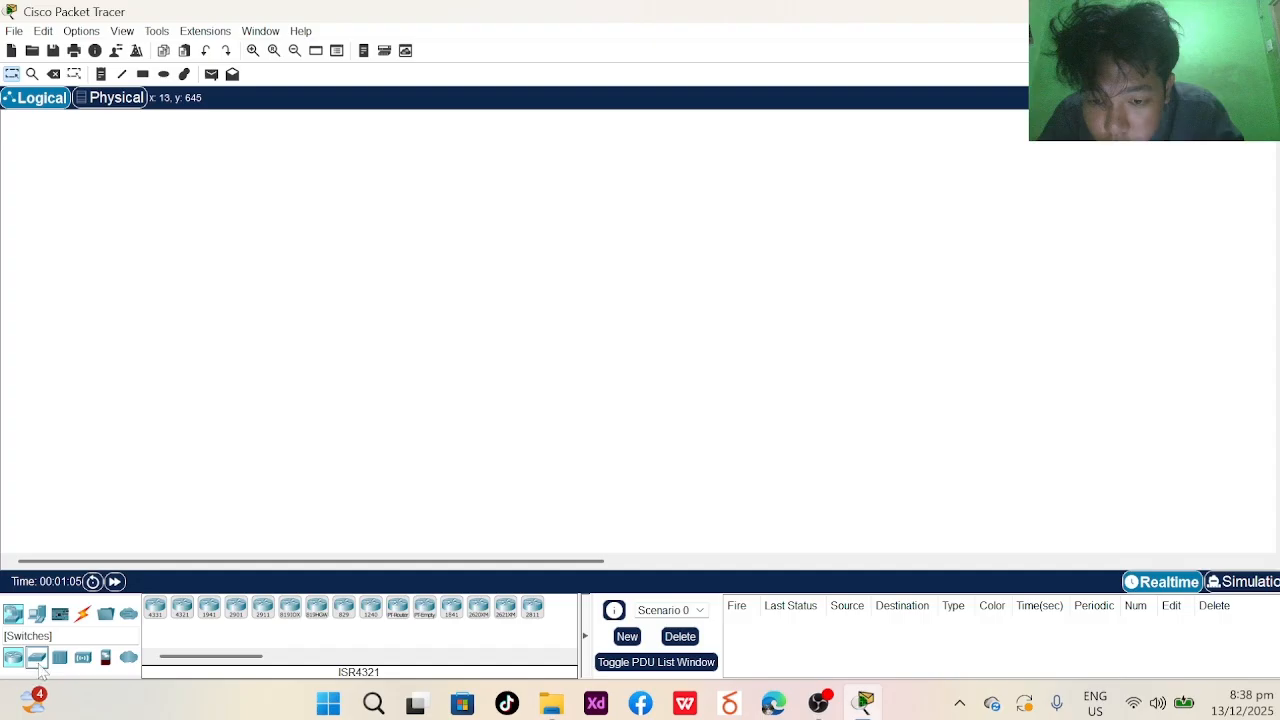
- Place two 2950-24 switches side by side on the workspace and adjust their positions
left_click(38, 660)
left_click(344, 610)
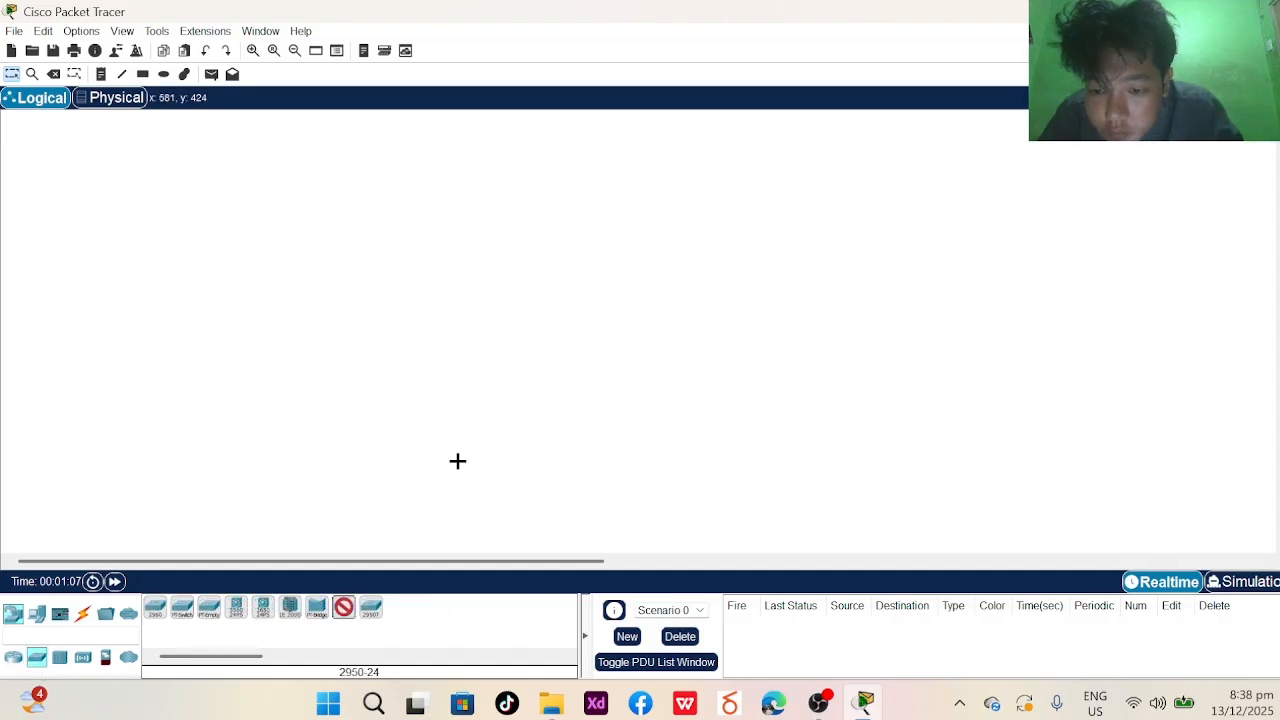
left_click(391, 398)
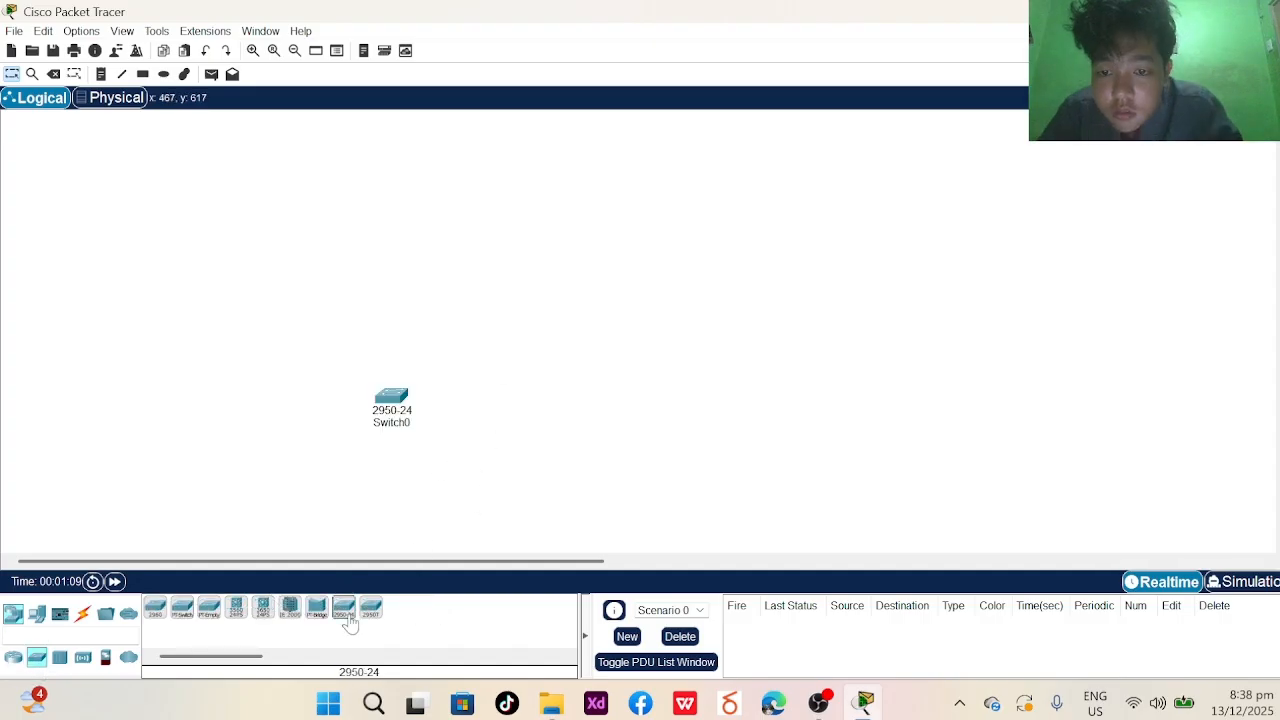
left_click(344, 610)
left_click(720, 370)
left_click_drag(392, 401, 434, 371)
left_click_drag(737, 391, 700, 391)
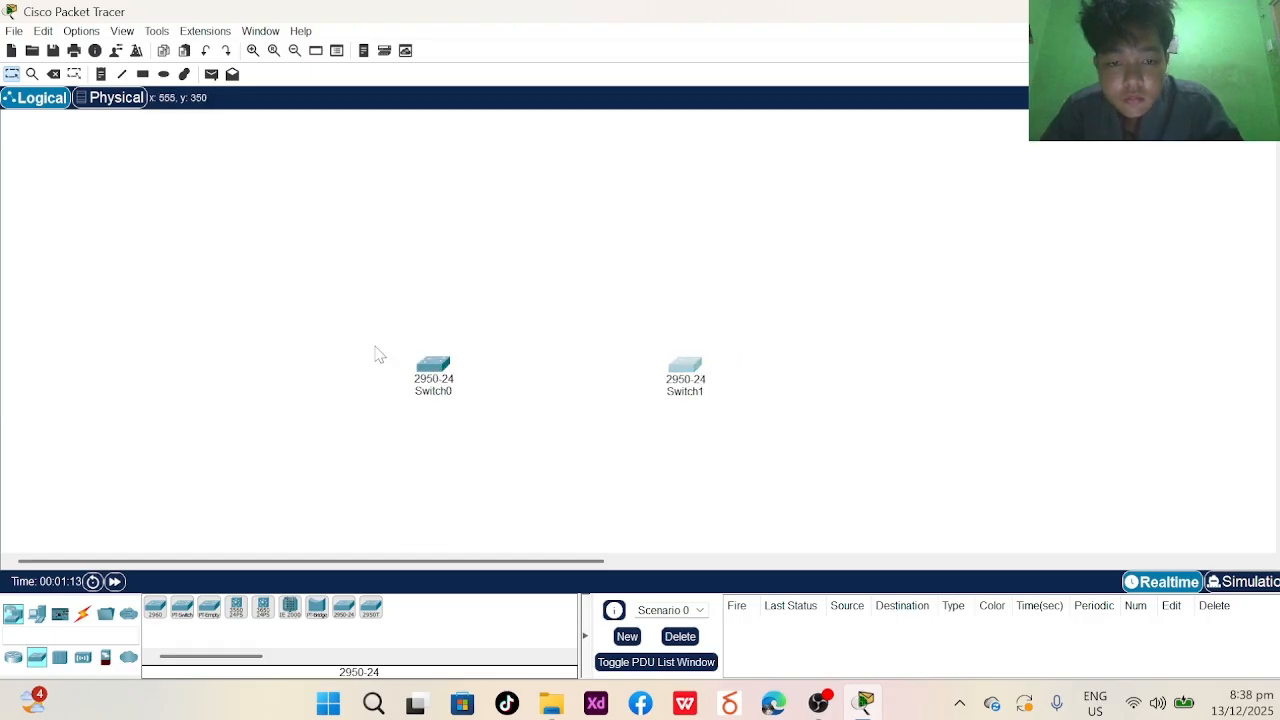
left_click_drag(421, 395, 443, 390)
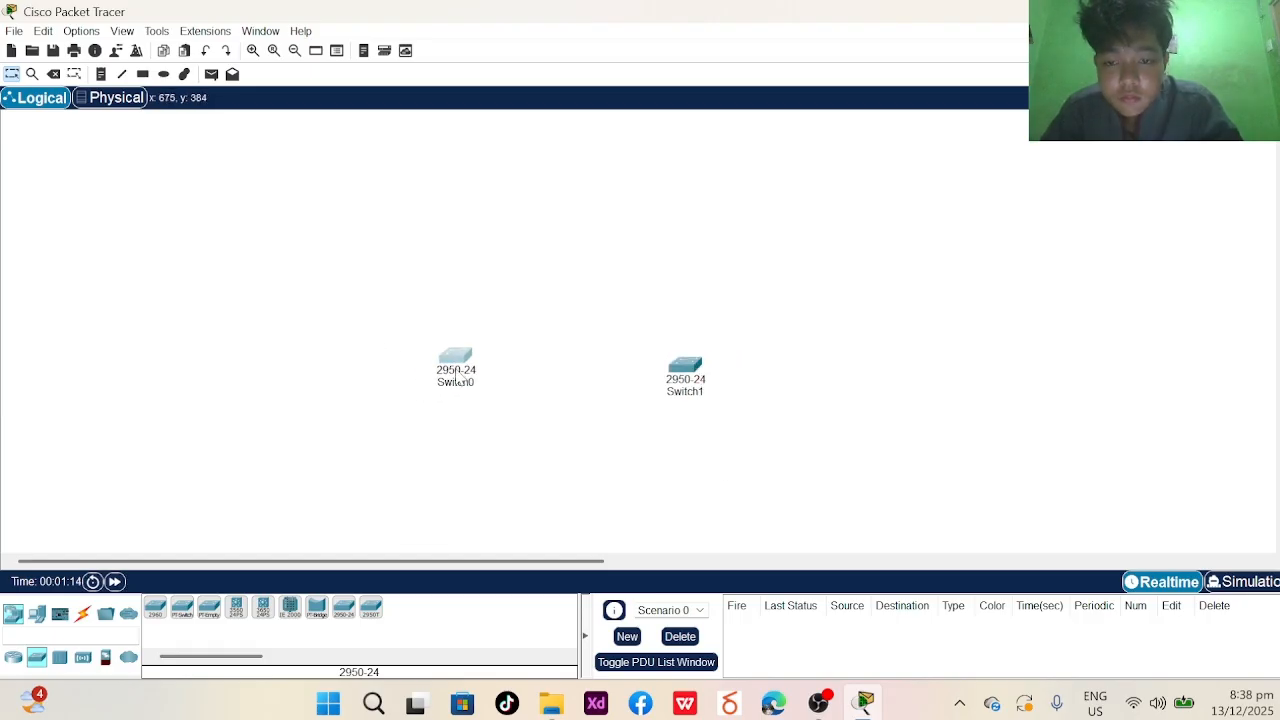
- Rename the right-hand switch S2 and the left-hand switch S1
left_click(690, 392)
type("s")
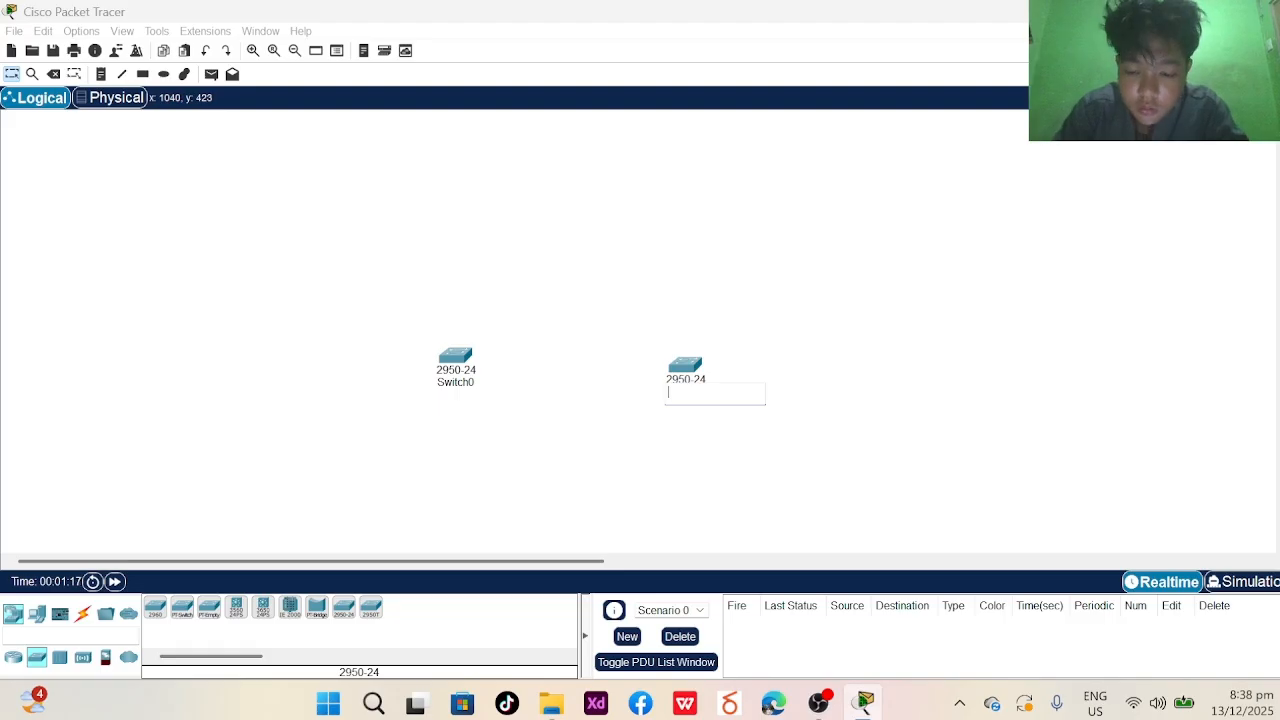
key("Caps_Lock")
type("S2")
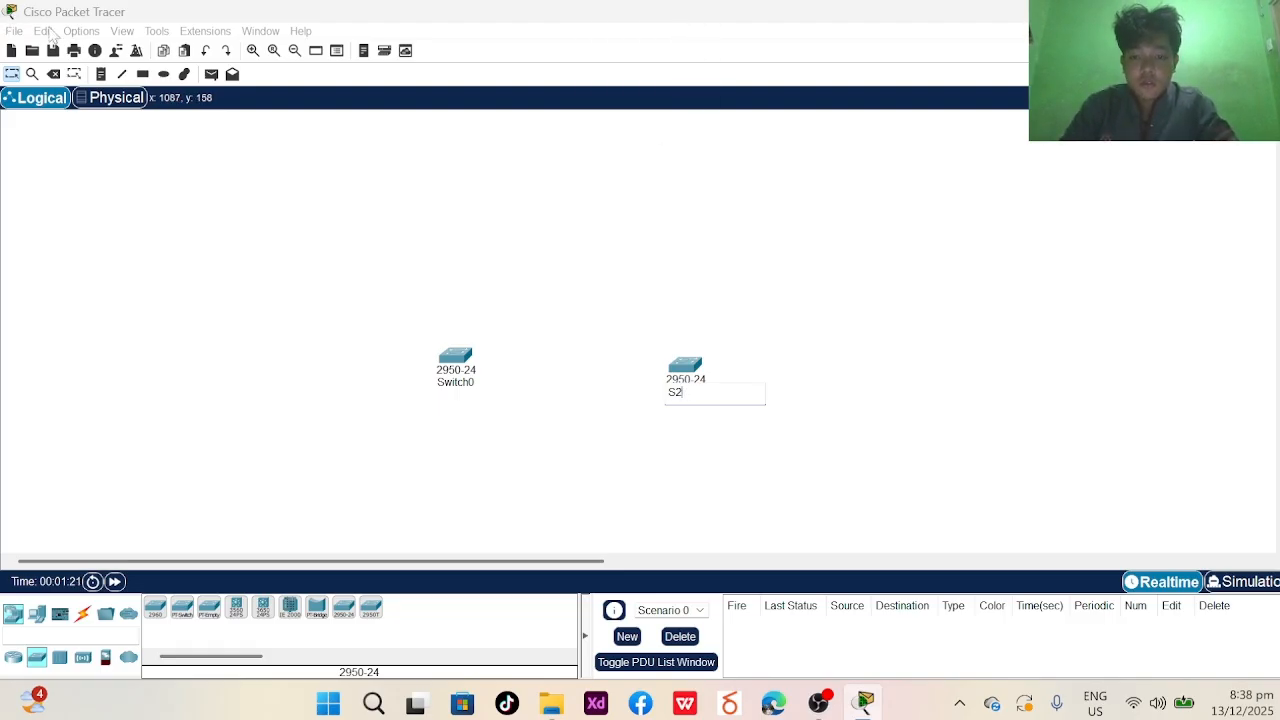
left_click(454, 384)
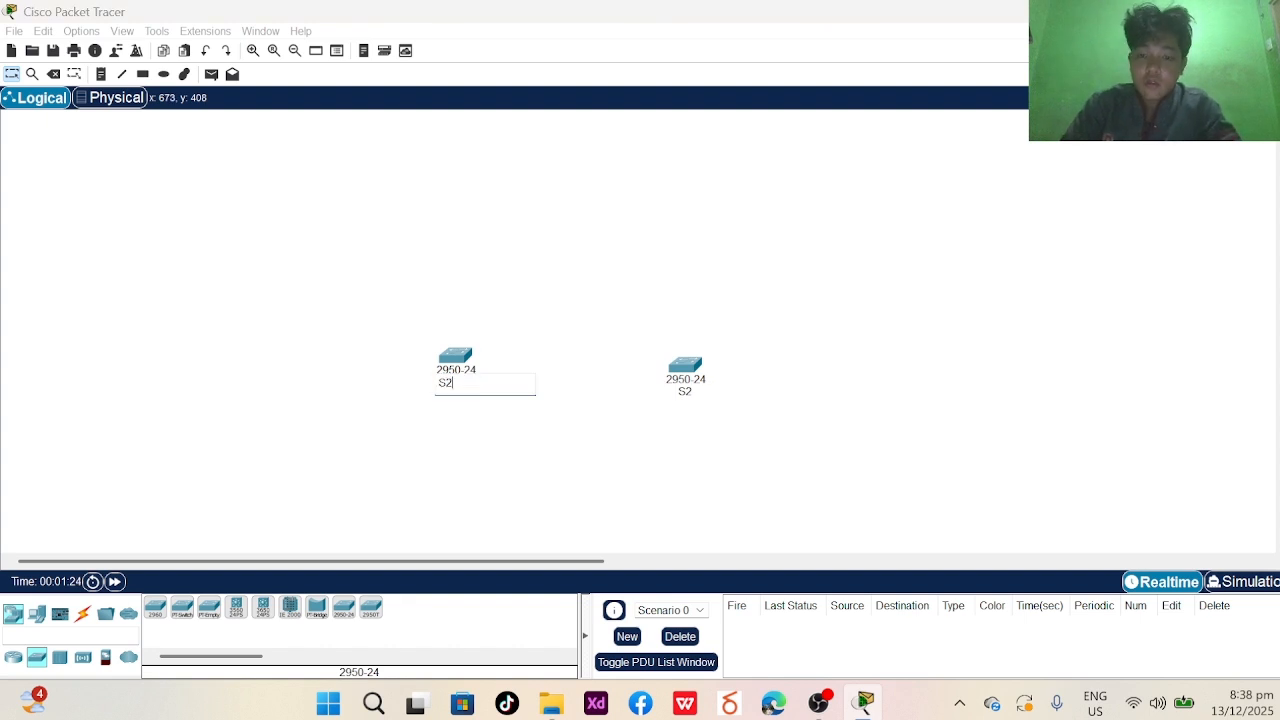
key("Return")
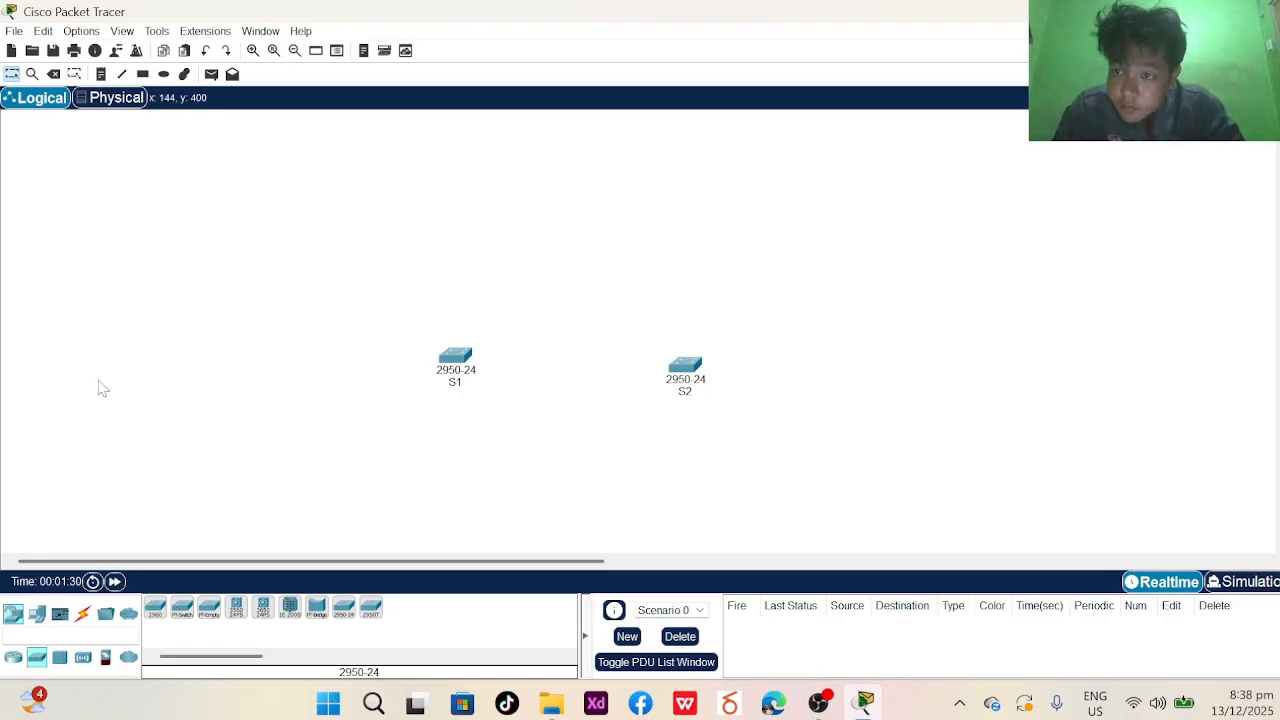
- Place a PC-PT (PC0) and Laptop0 left of S1, with PC0 to the laptop's left
left_click(35, 614)
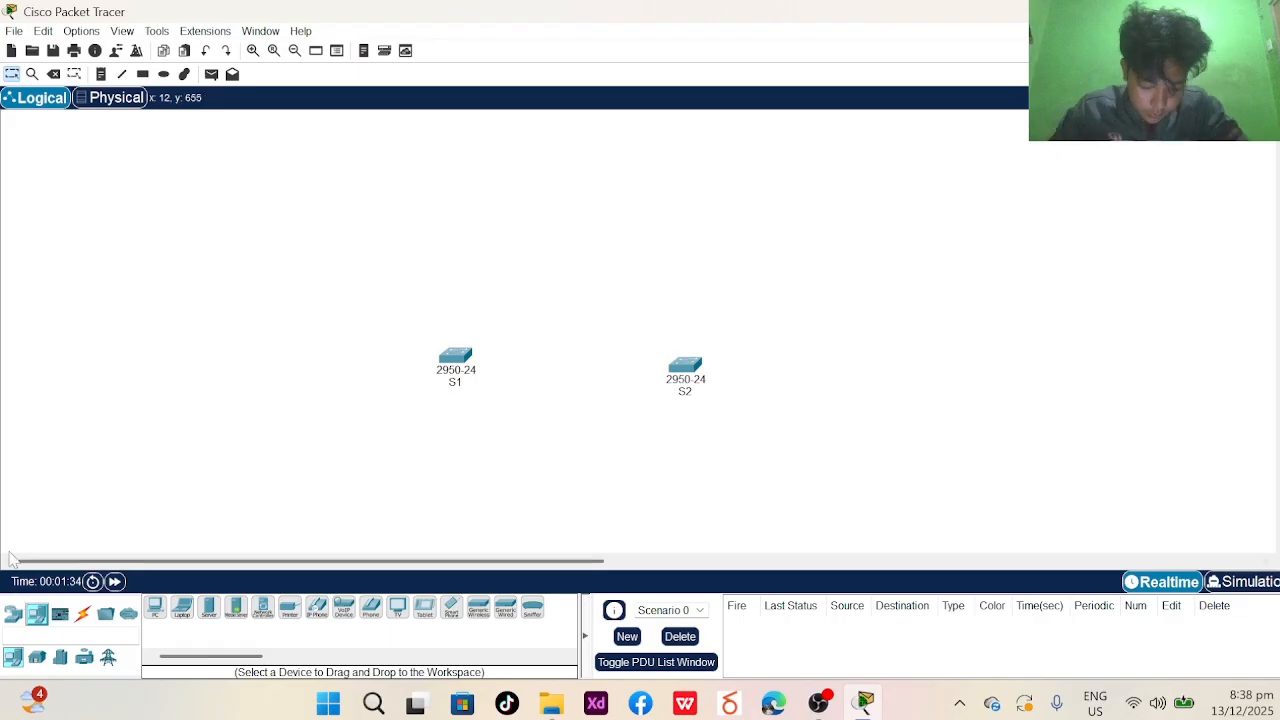
left_click(154, 614)
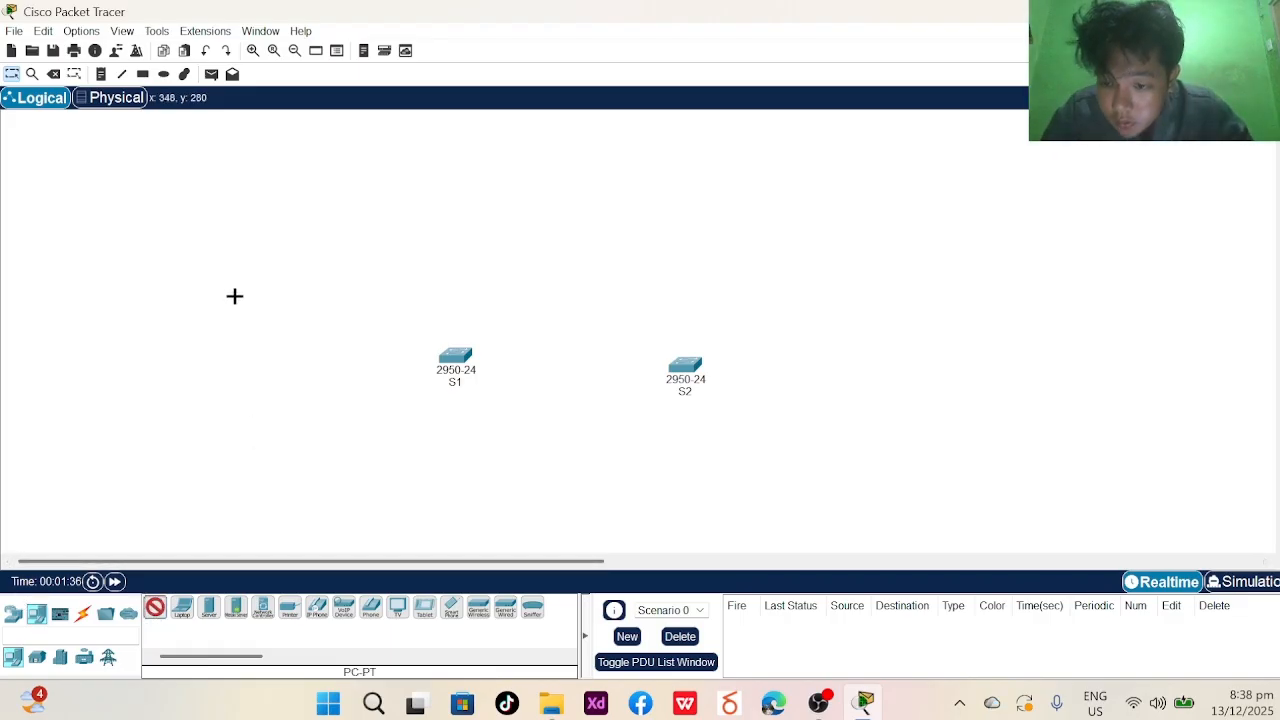
left_click(252, 268)
left_click(182, 612)
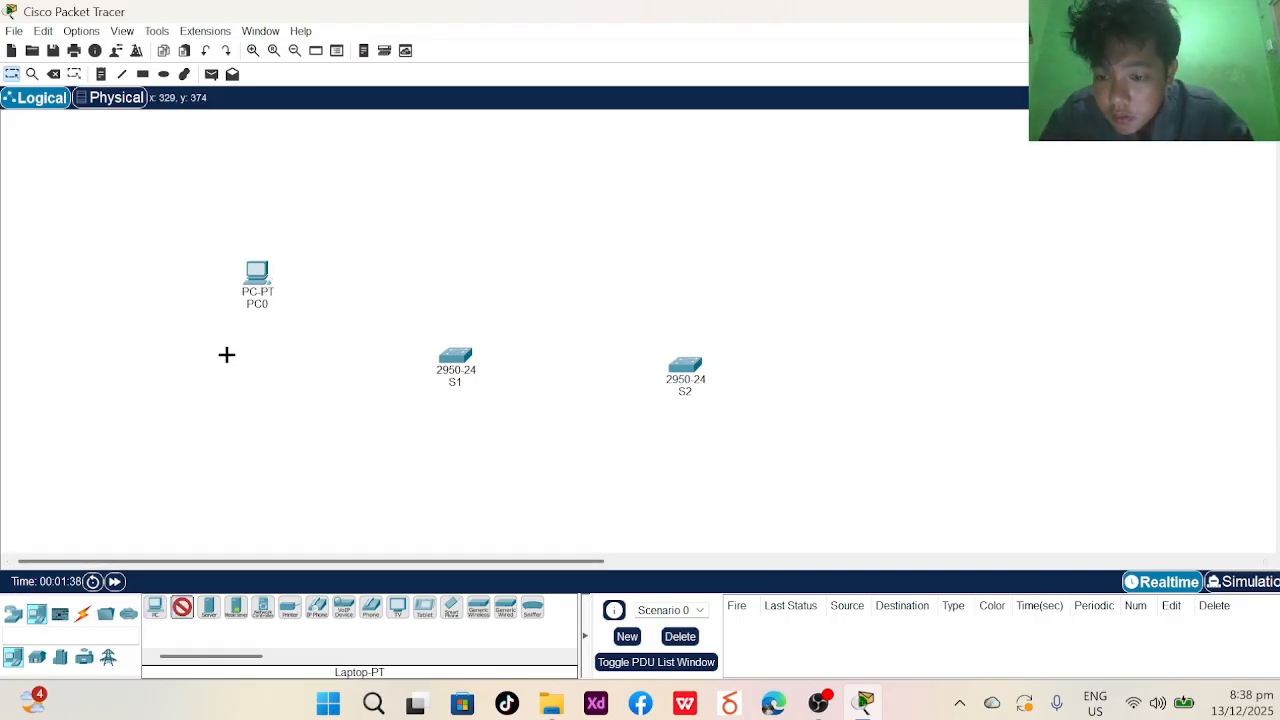
left_click(191, 268)
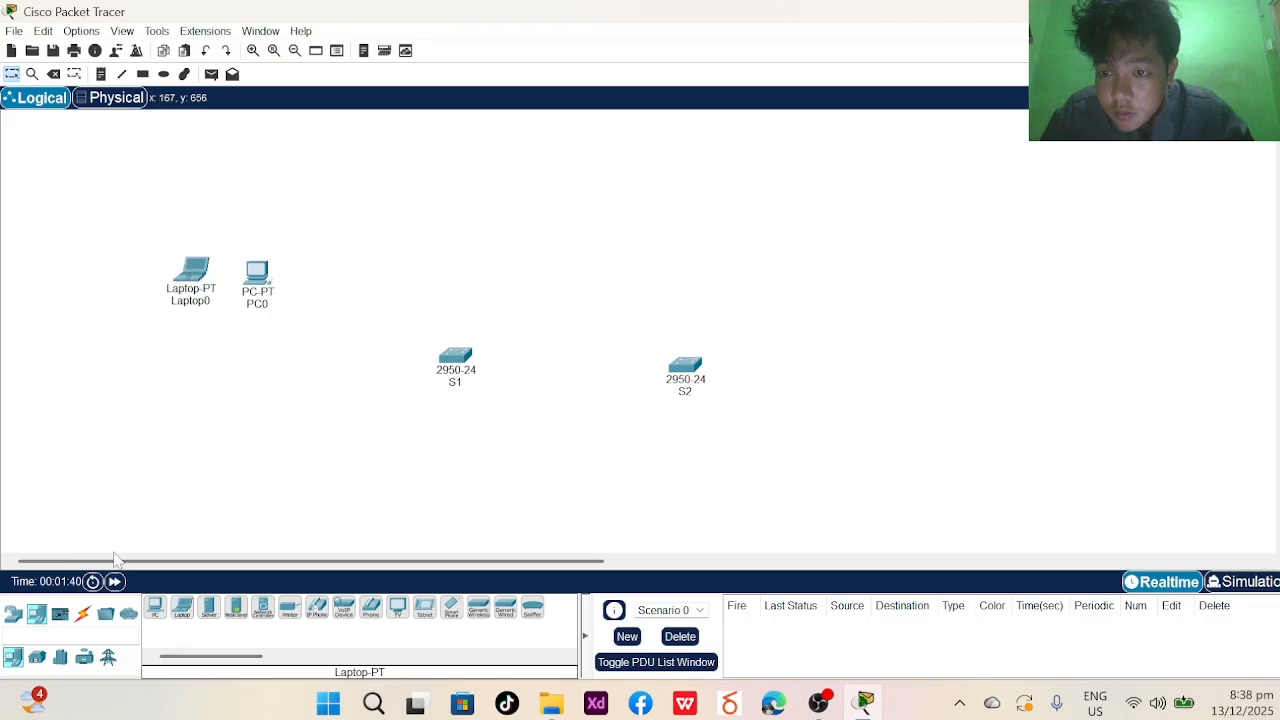
left_click_drag(263, 318, 164, 272)
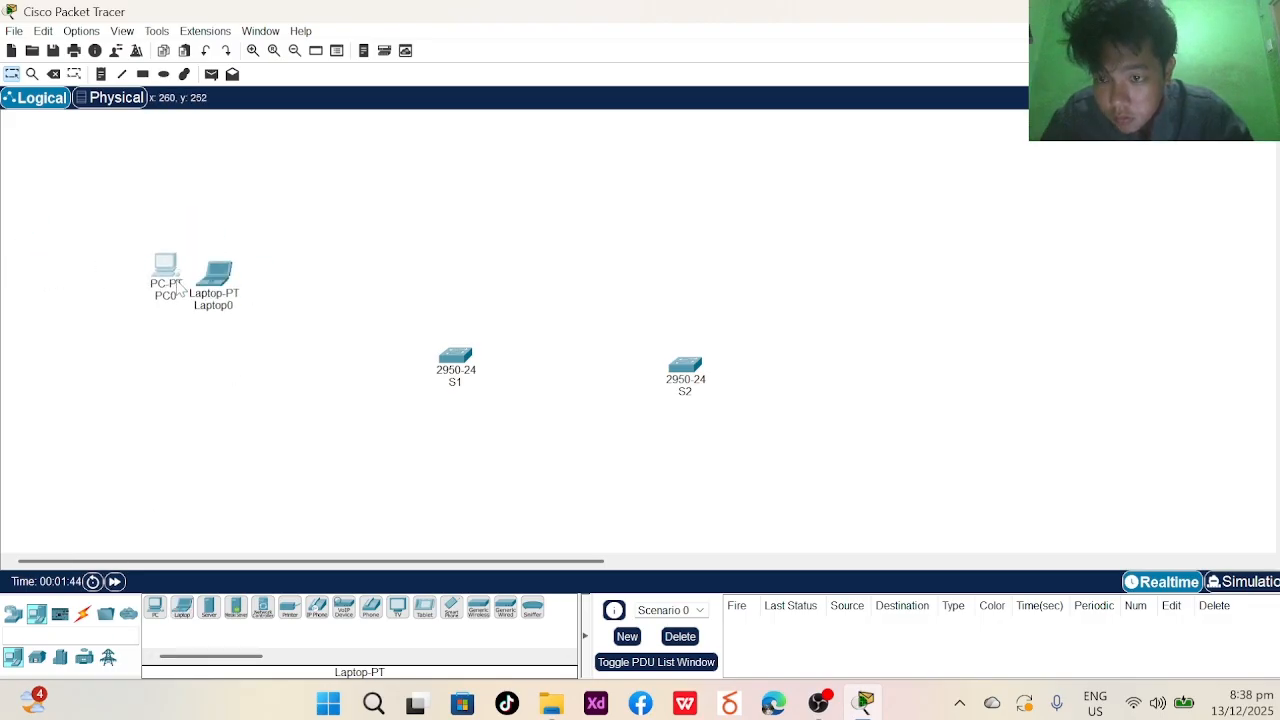
- Add Laptop1 and Laptop2 below them and arrange all four devices into a cluster
left_click(158, 608)
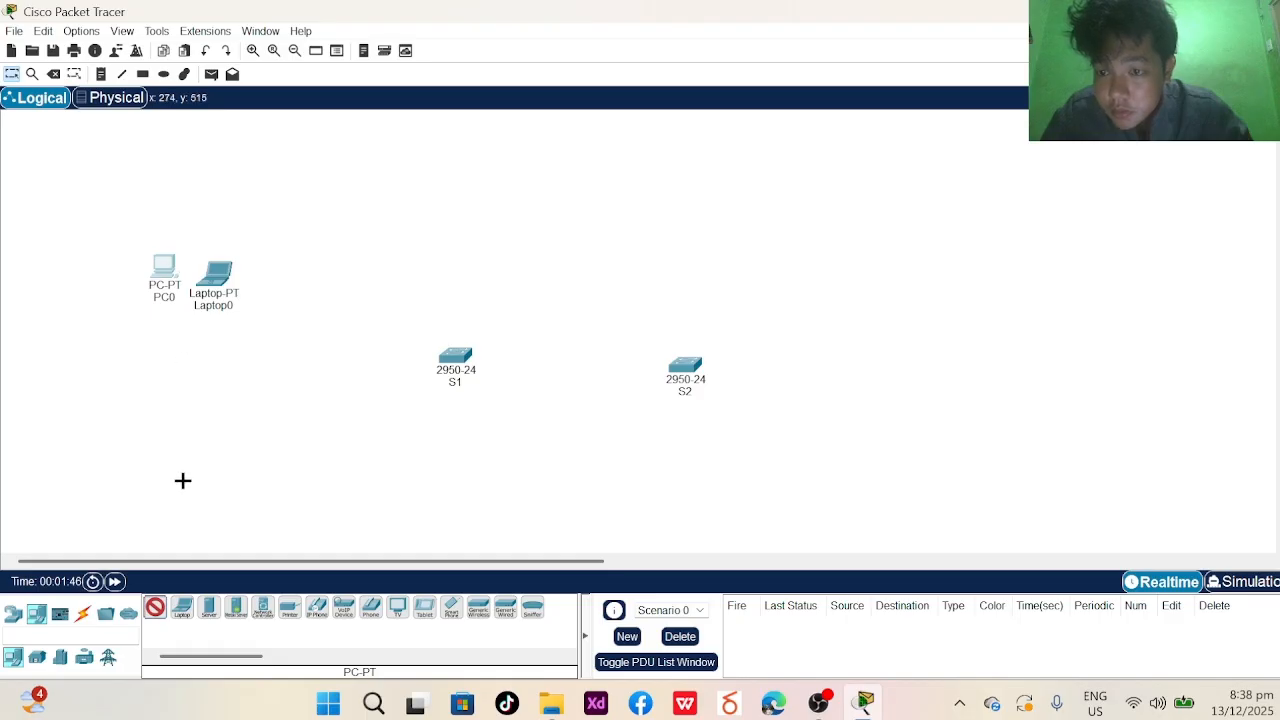
left_click(182, 607)
left_click(152, 328)
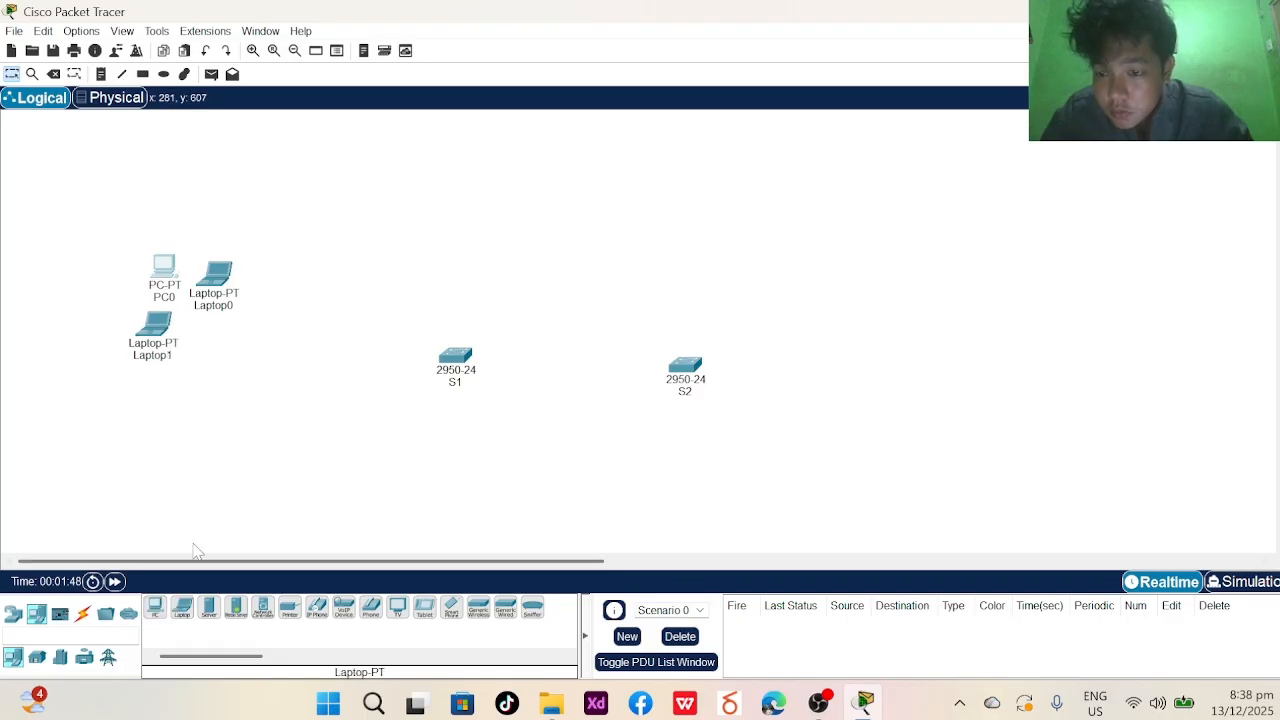
left_click(182, 607)
left_click(208, 348)
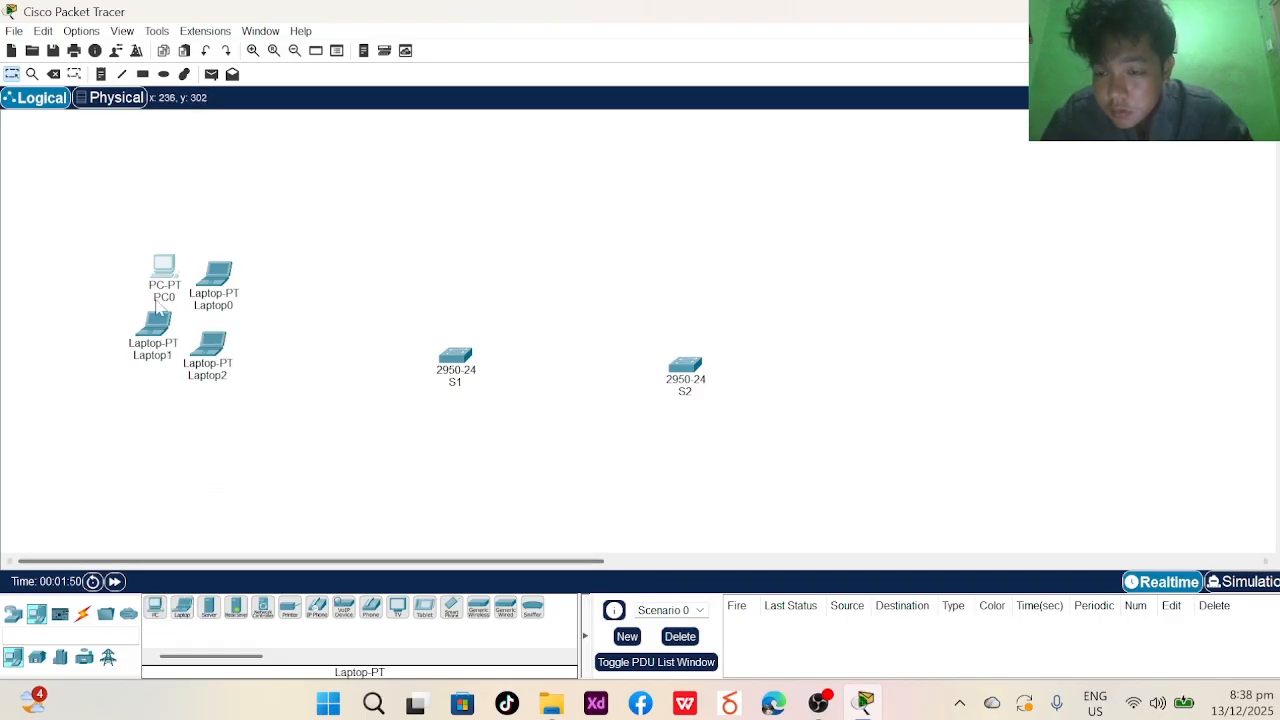
left_click_drag(201, 289, 251, 258)
left_click_drag(176, 345, 227, 343)
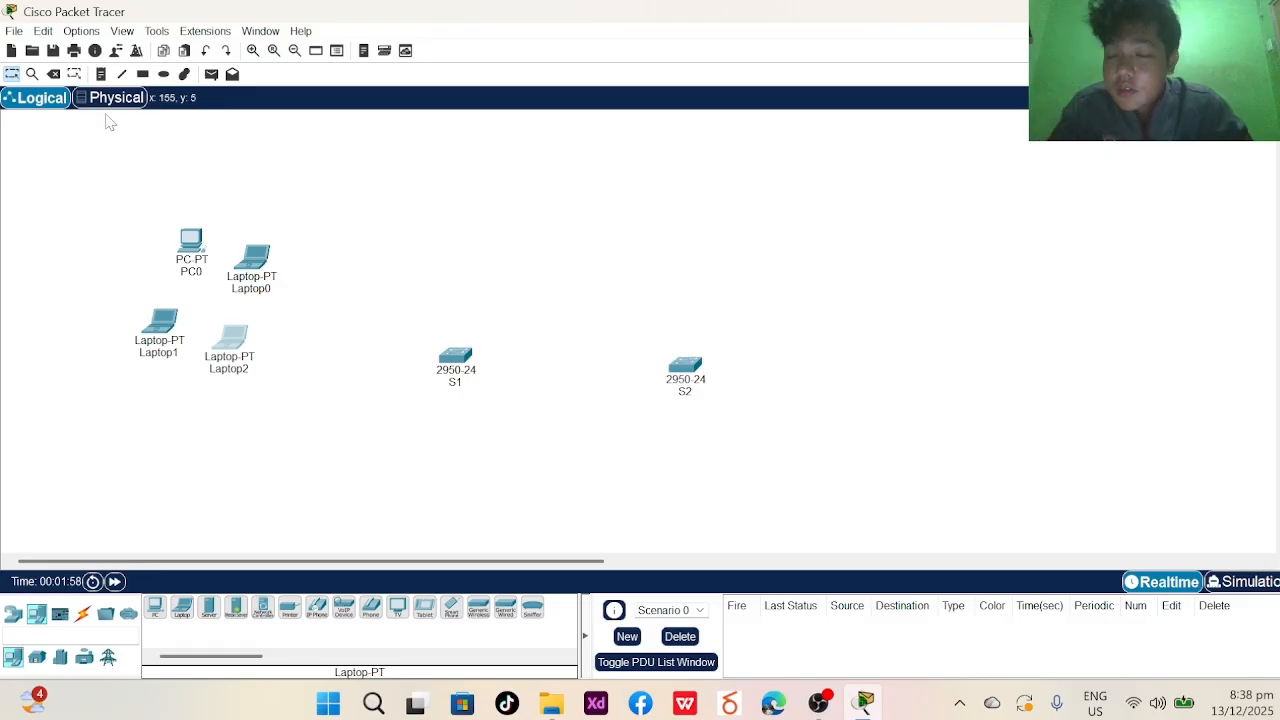
- Draw an ellipse around PC0 and the three laptops and resize it to fit
left_click(163, 74)
mouse_move(145, 173)
left_mouse_down()
mouse_move(237, 497)
mouse_move(331, 369)
mouse_move(292, 408)
left_mouse_up()
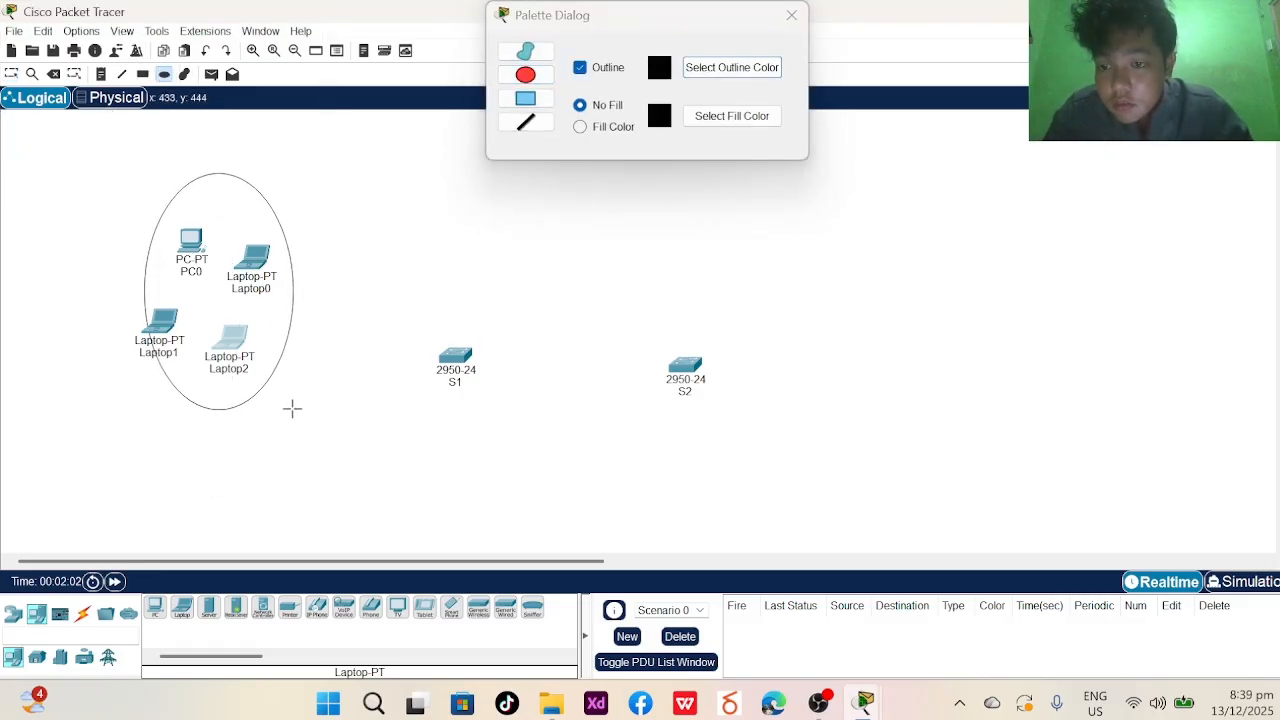
key("Escape")
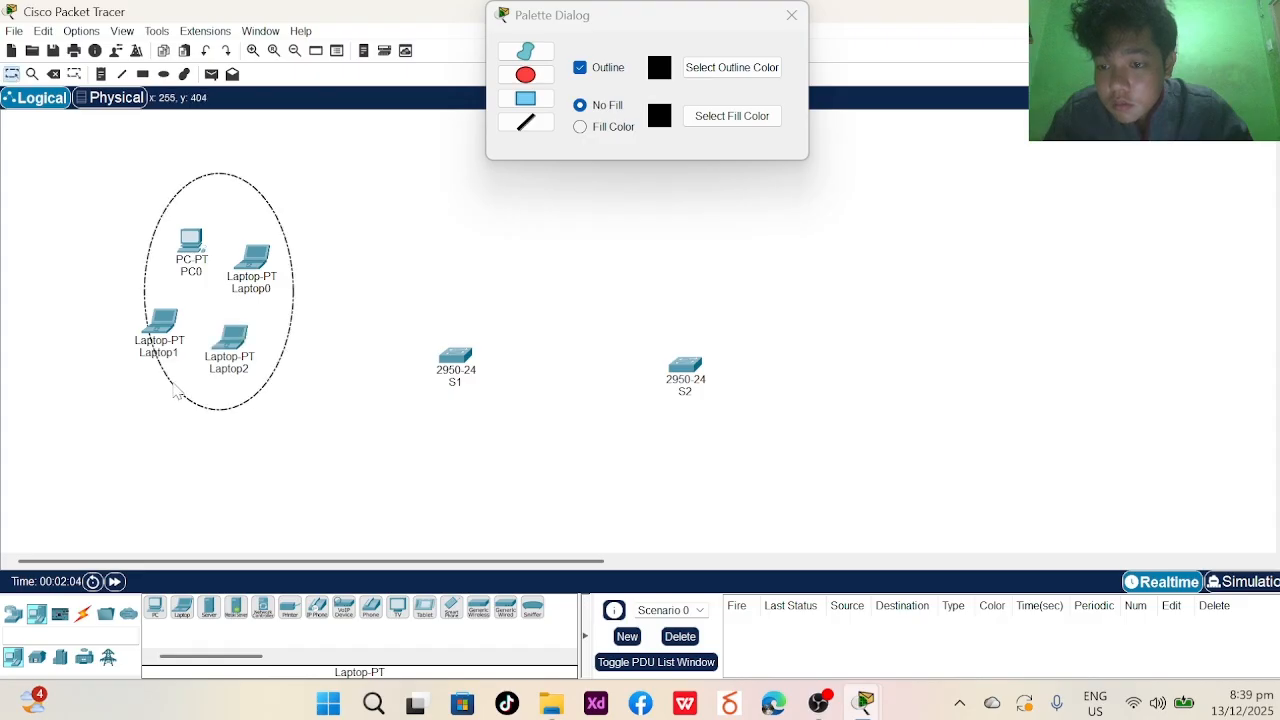
left_click_drag(188, 381, 174, 395)
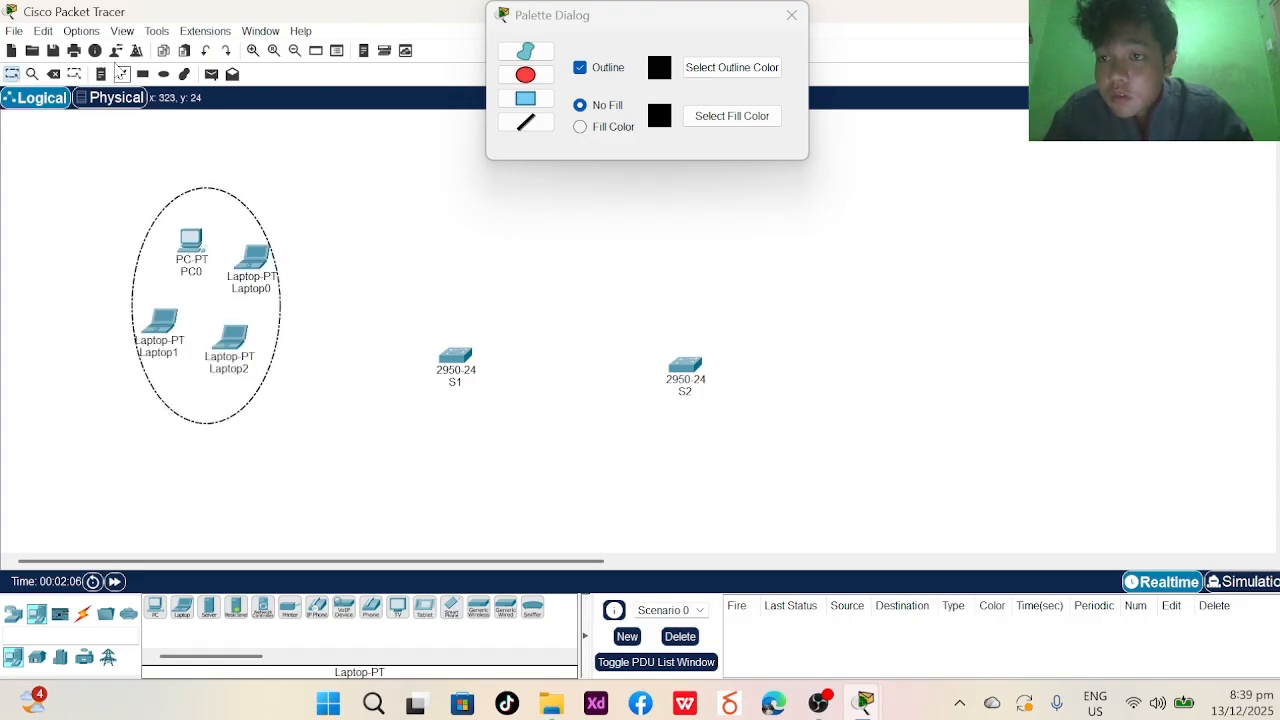
left_click(76, 80)
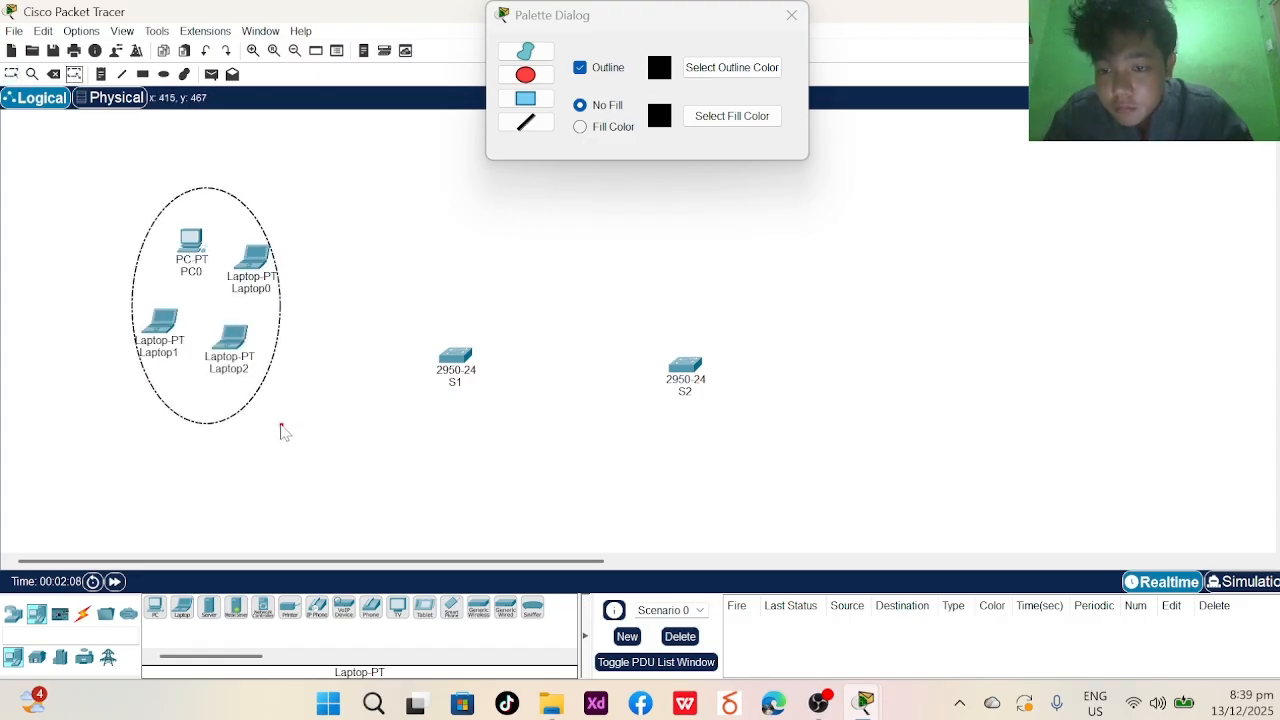
mouse_move(281, 430)
left_mouse_down()
mouse_move(314, 426)
mouse_move(260, 437)
mouse_move(303, 409)
mouse_move(284, 434)
left_mouse_up()
key("Escape")
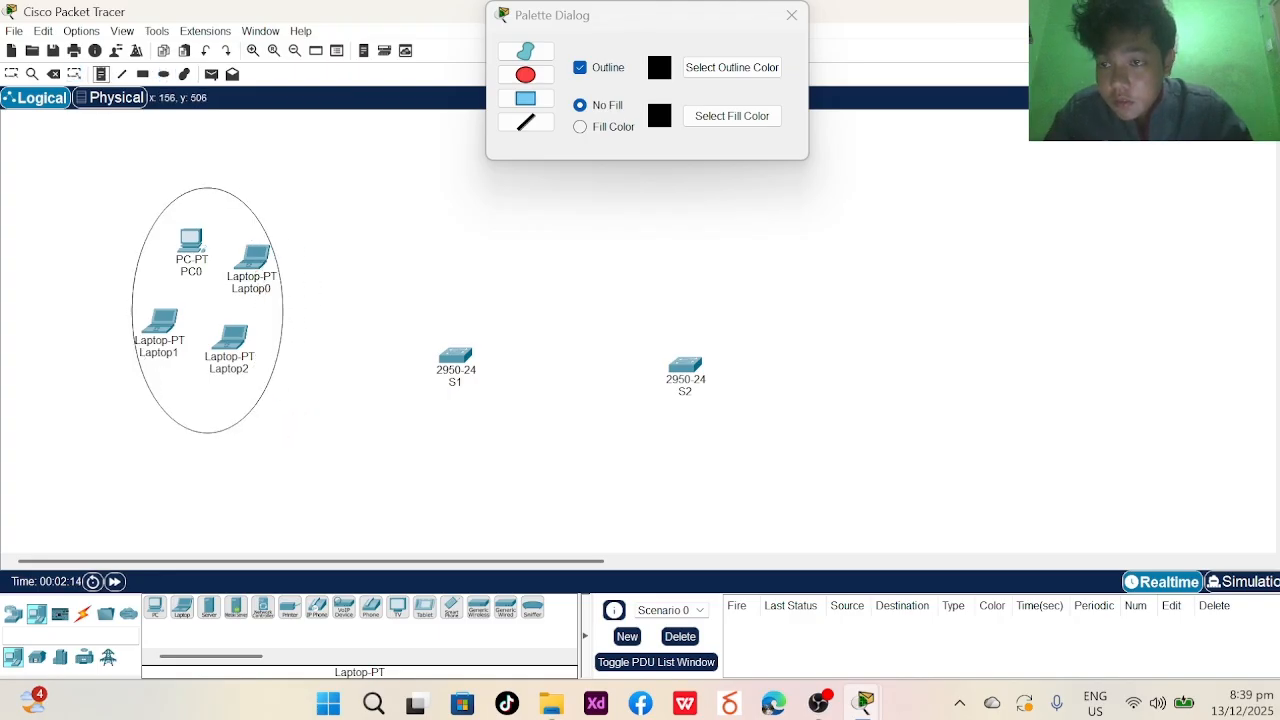
- Add the note 'VLAN 10 HM' inside the ellipse
key("n")
left_click(203, 394)
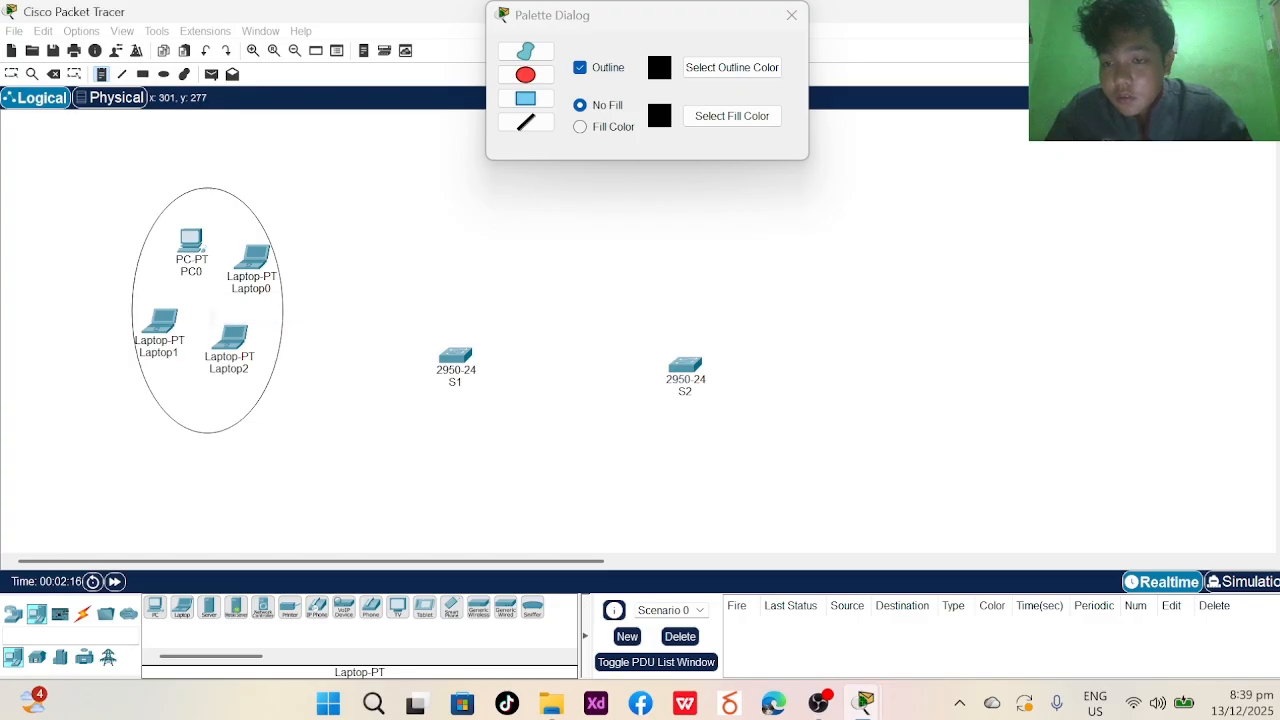
left_click(203, 304)
type("VLAN")
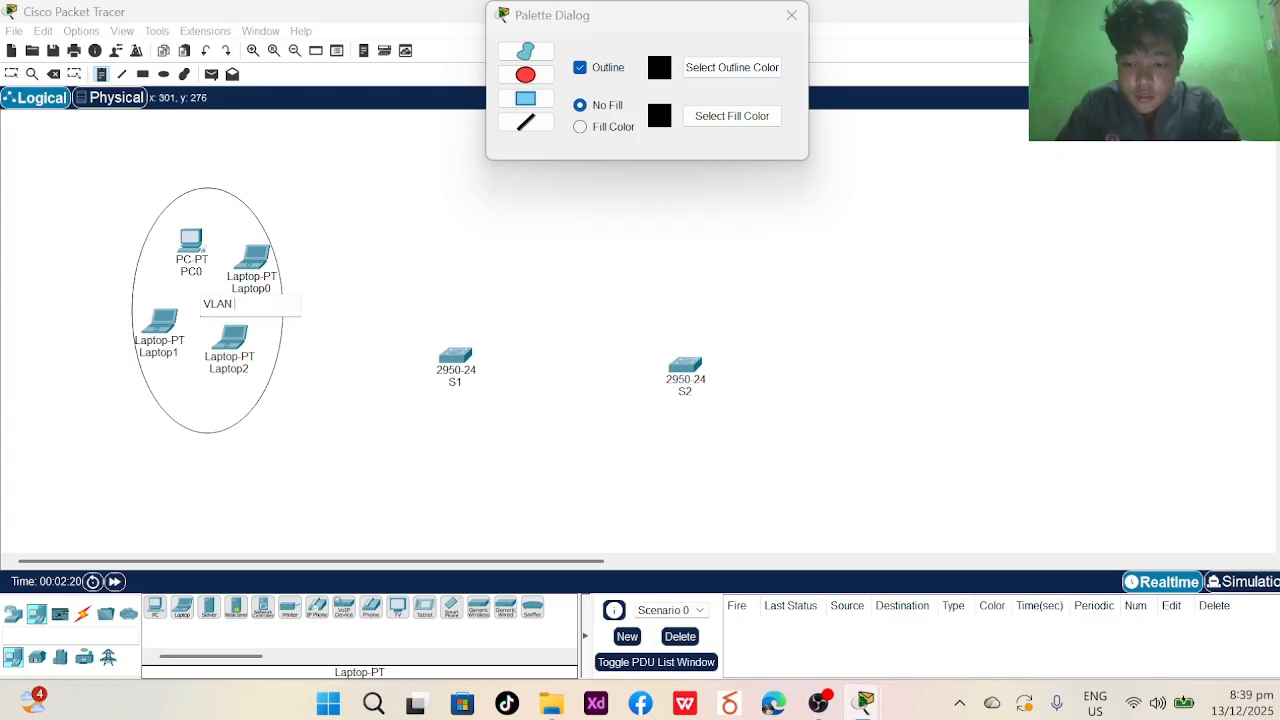
type(" 10 HM")
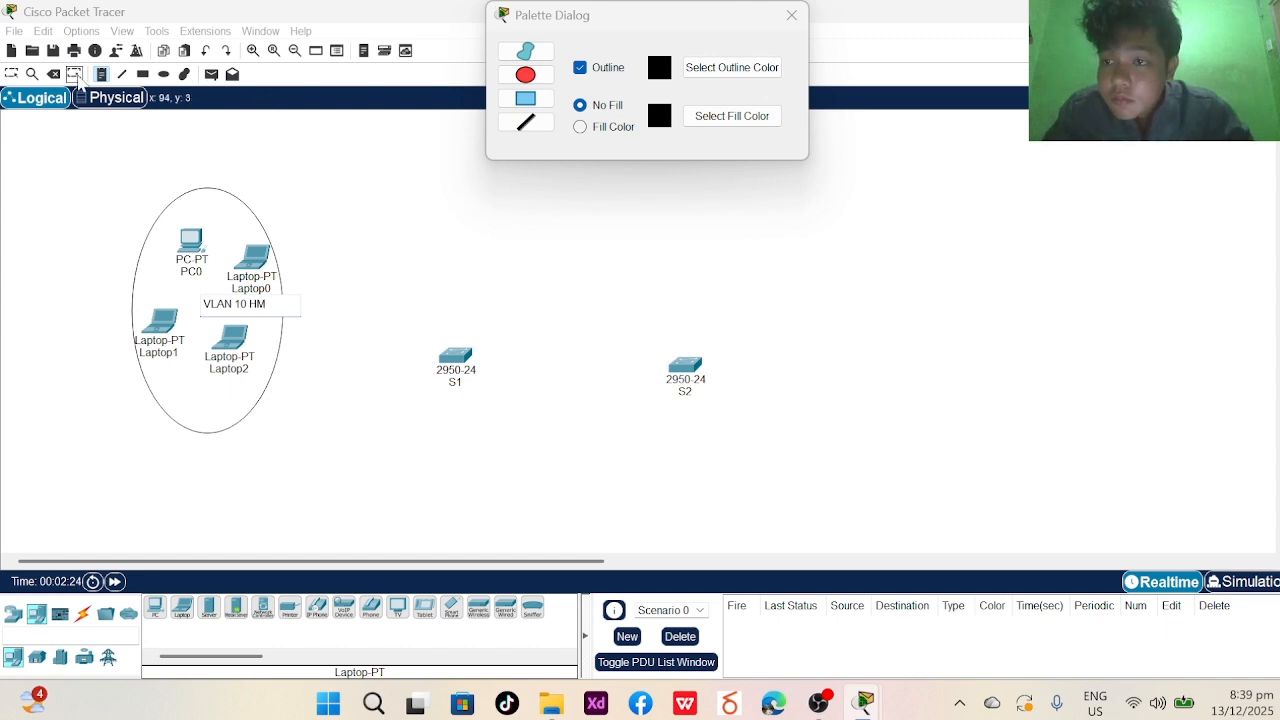
left_click(77, 78)
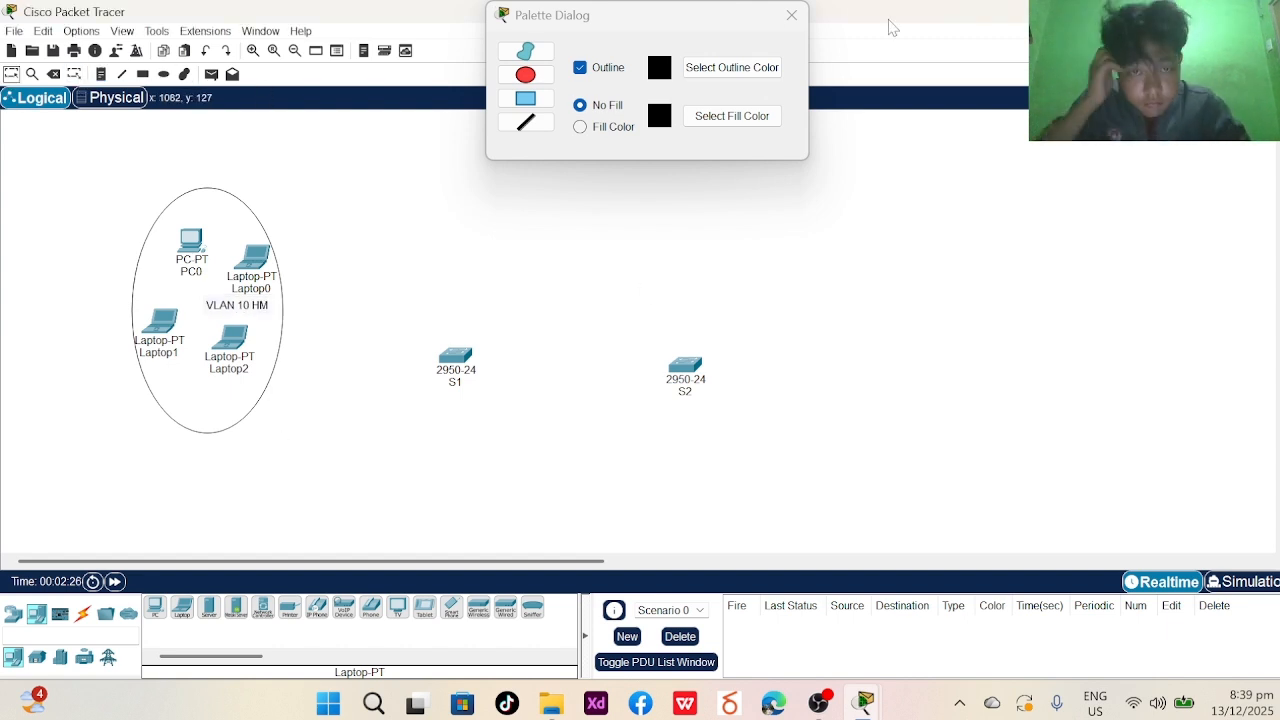
- Place Laptop3, Laptop4 and Laptop5 in a row below switch S1
left_click(791, 15)
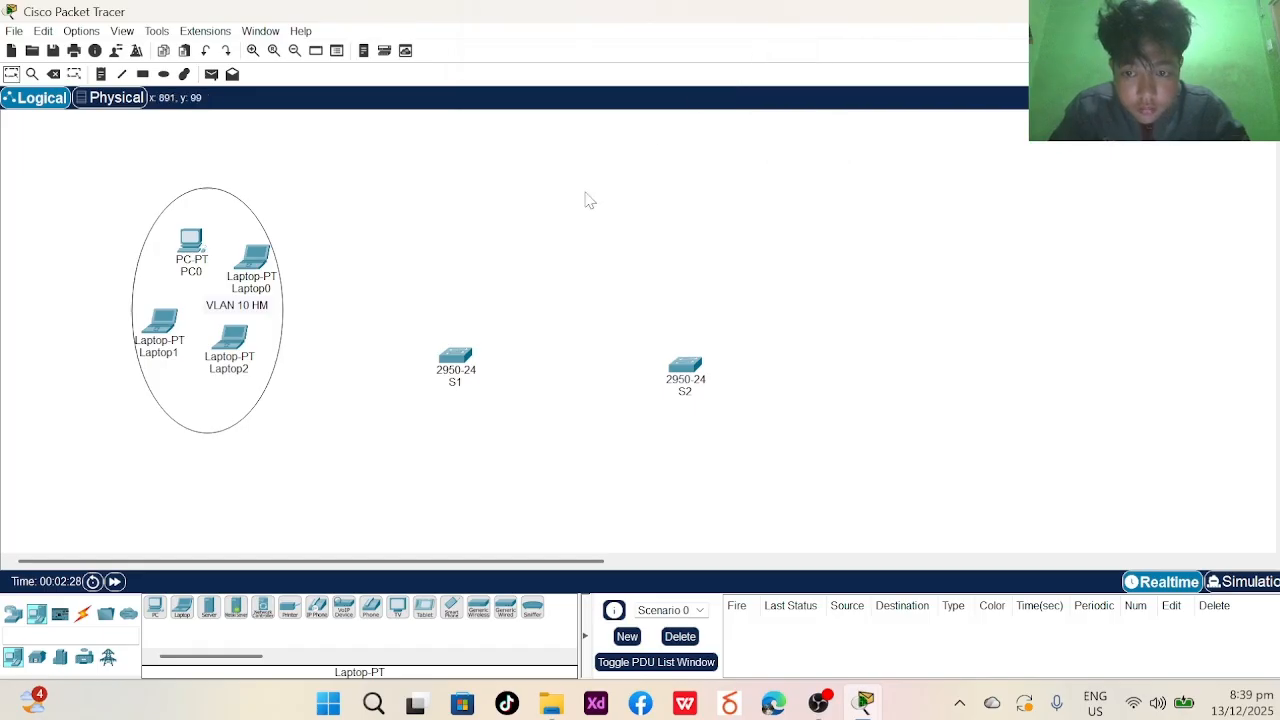
scroll(575, 225, "down", 1)
scroll(395, 318, "up", 1)
scroll(395, 317, "down", 1)
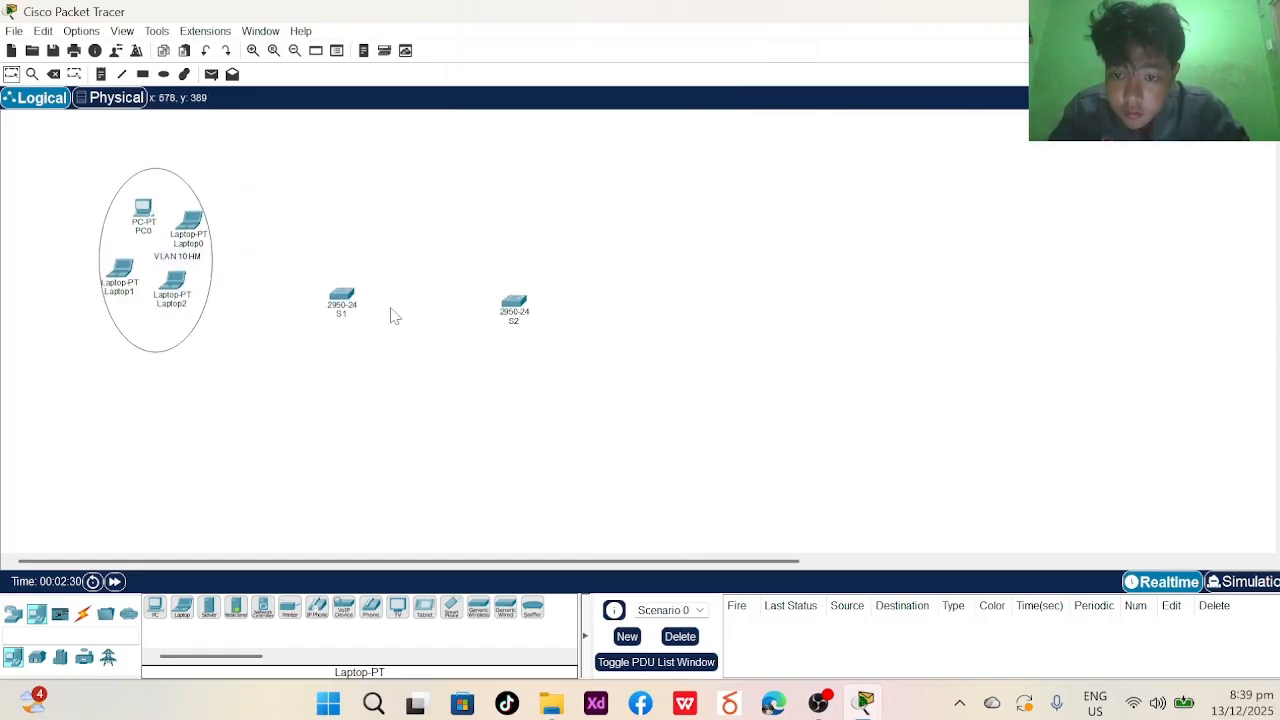
scroll(391, 317, "up", 1)
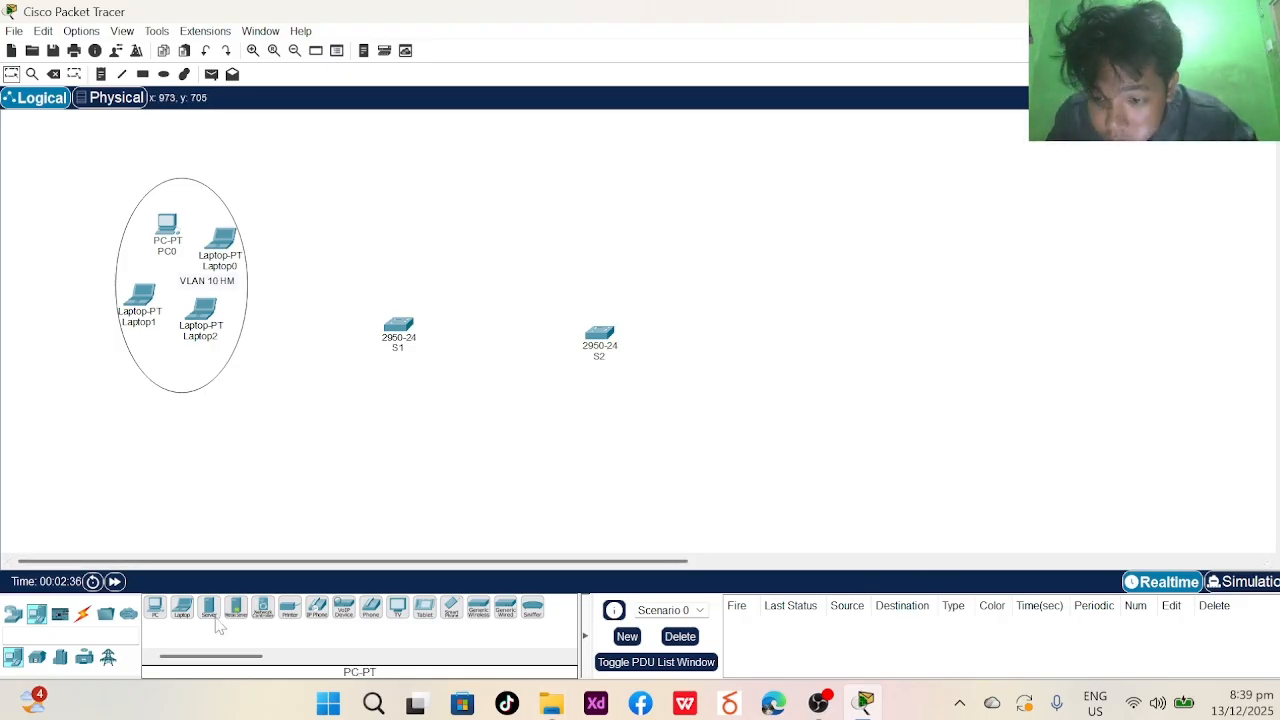
left_click_drag(182, 608, 180, 625)
left_click(286, 427)
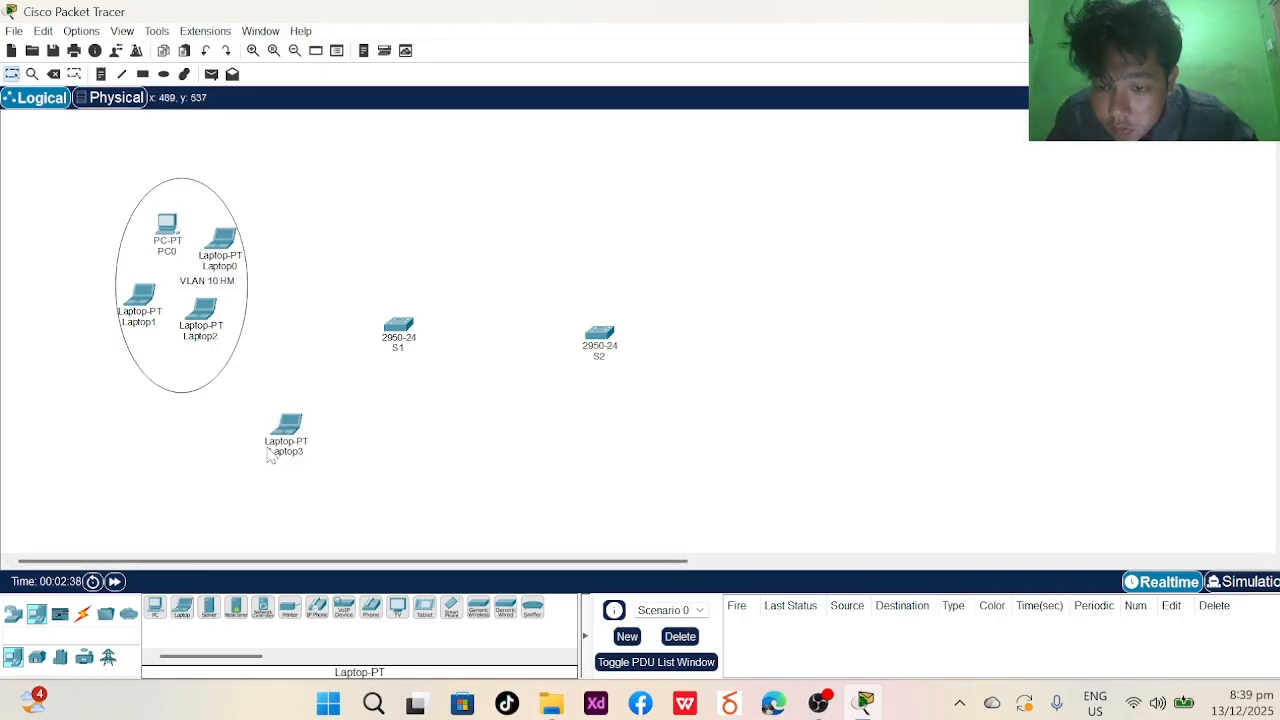
left_click(341, 429)
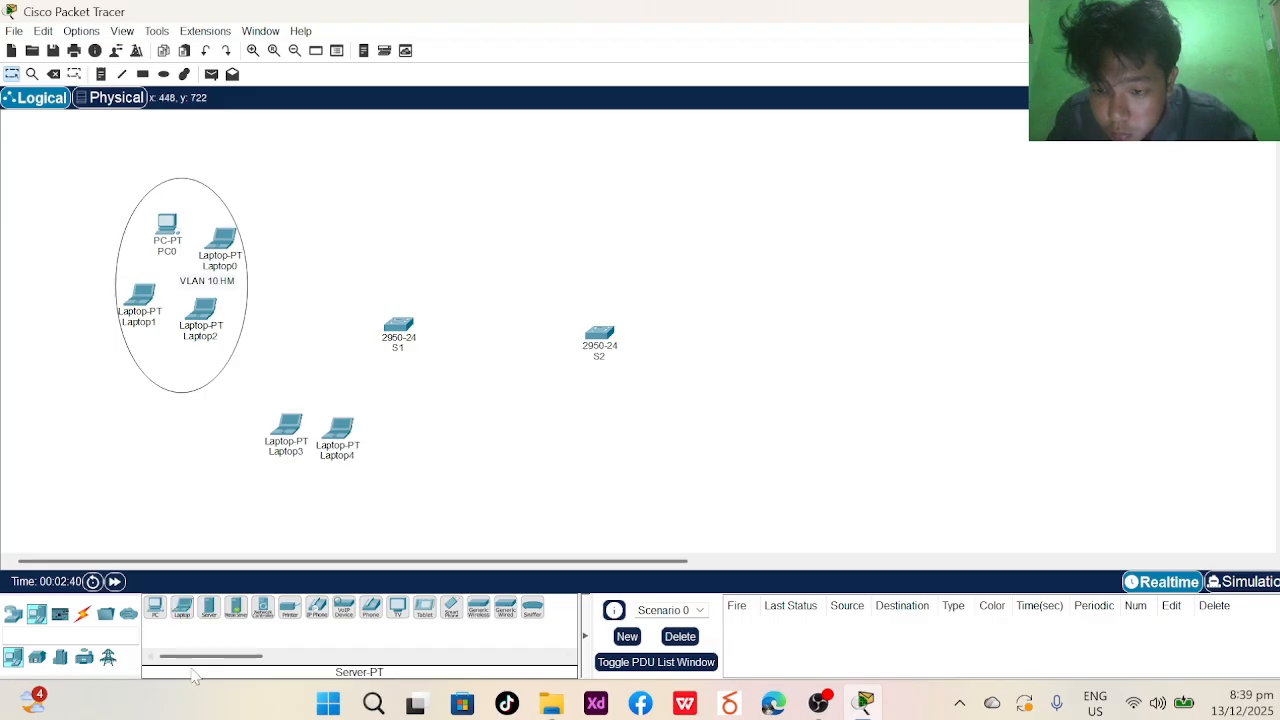
left_click(396, 450)
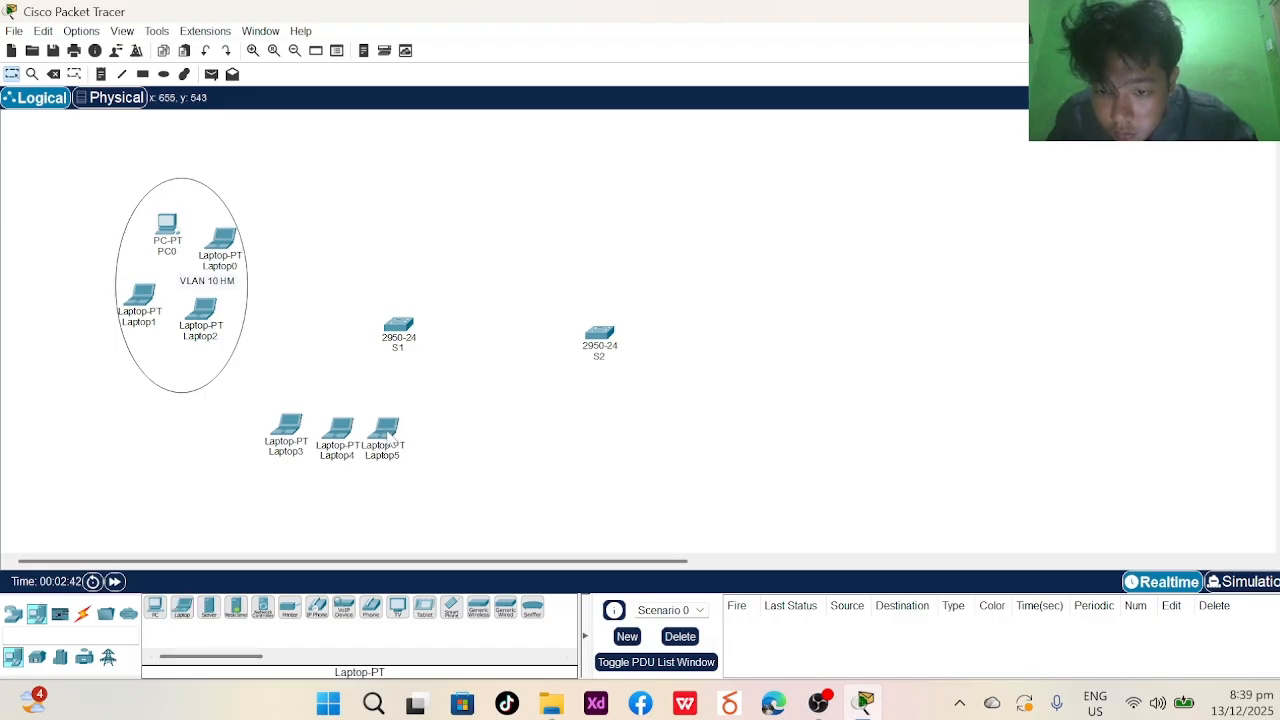
- Add Laptop6 to that row and Laptop7–Laptop9 in a second row beneath
left_click(181, 607)
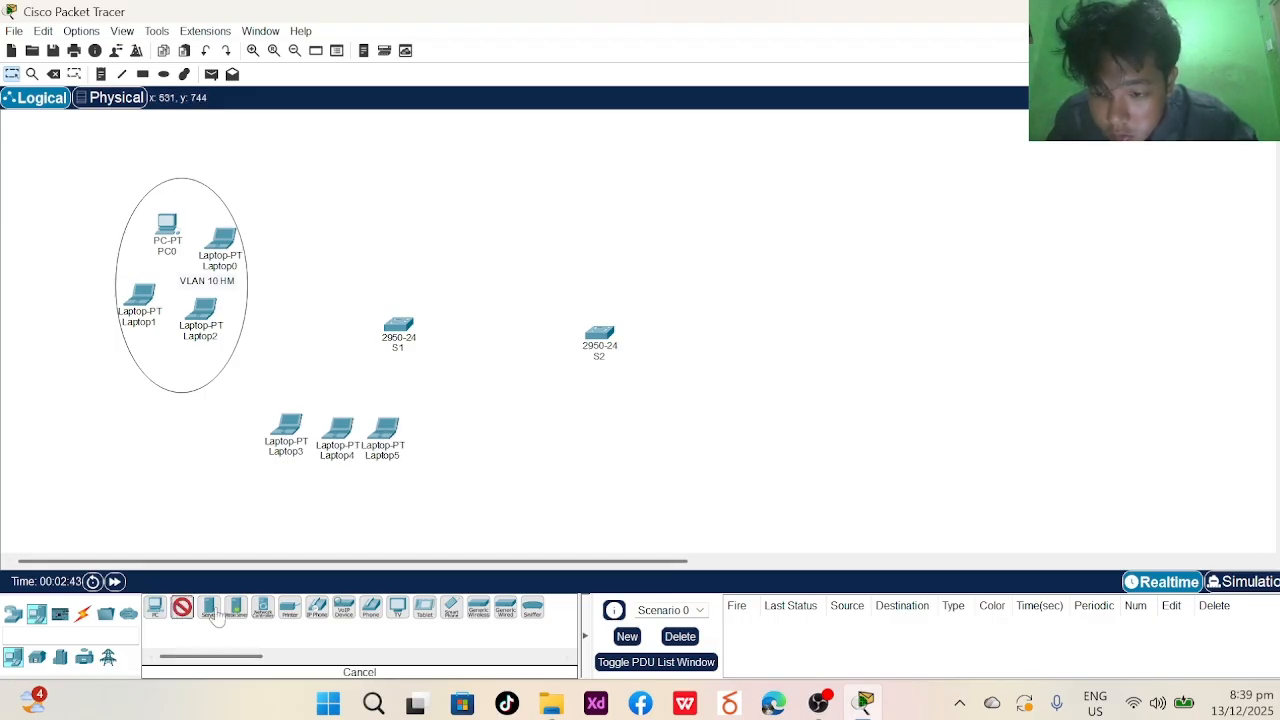
left_click(444, 451)
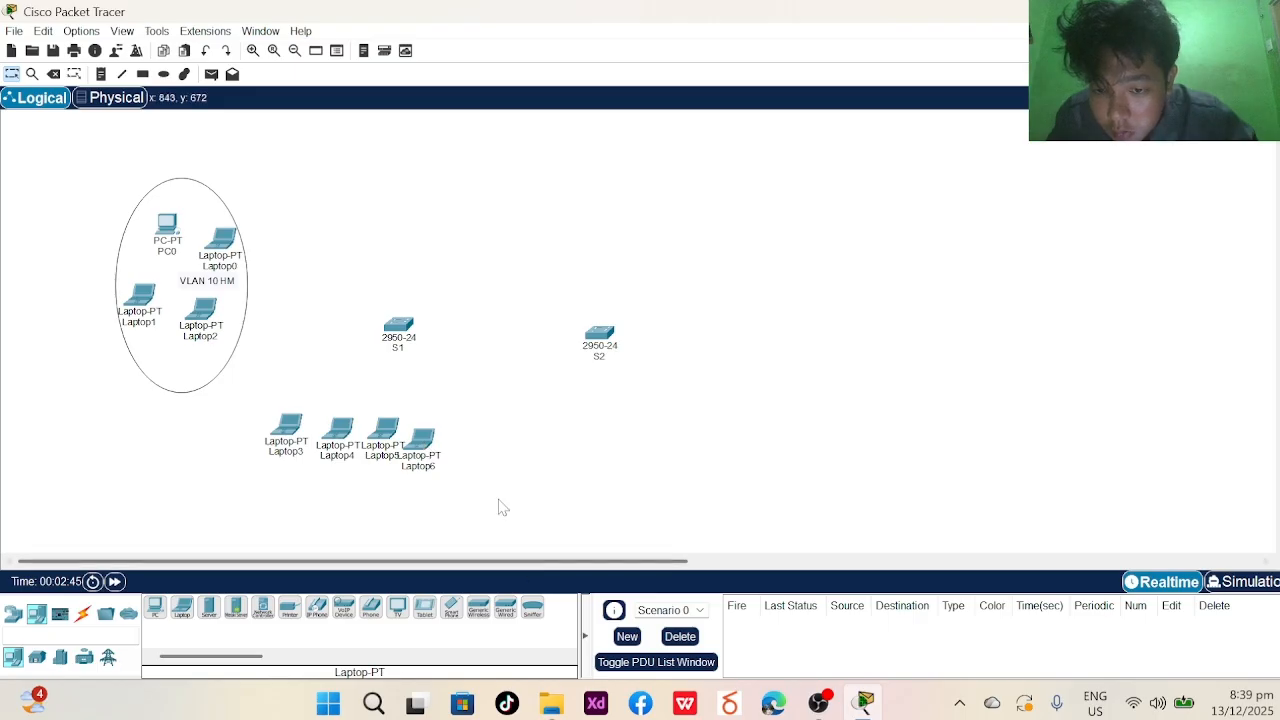
left_click(181, 607)
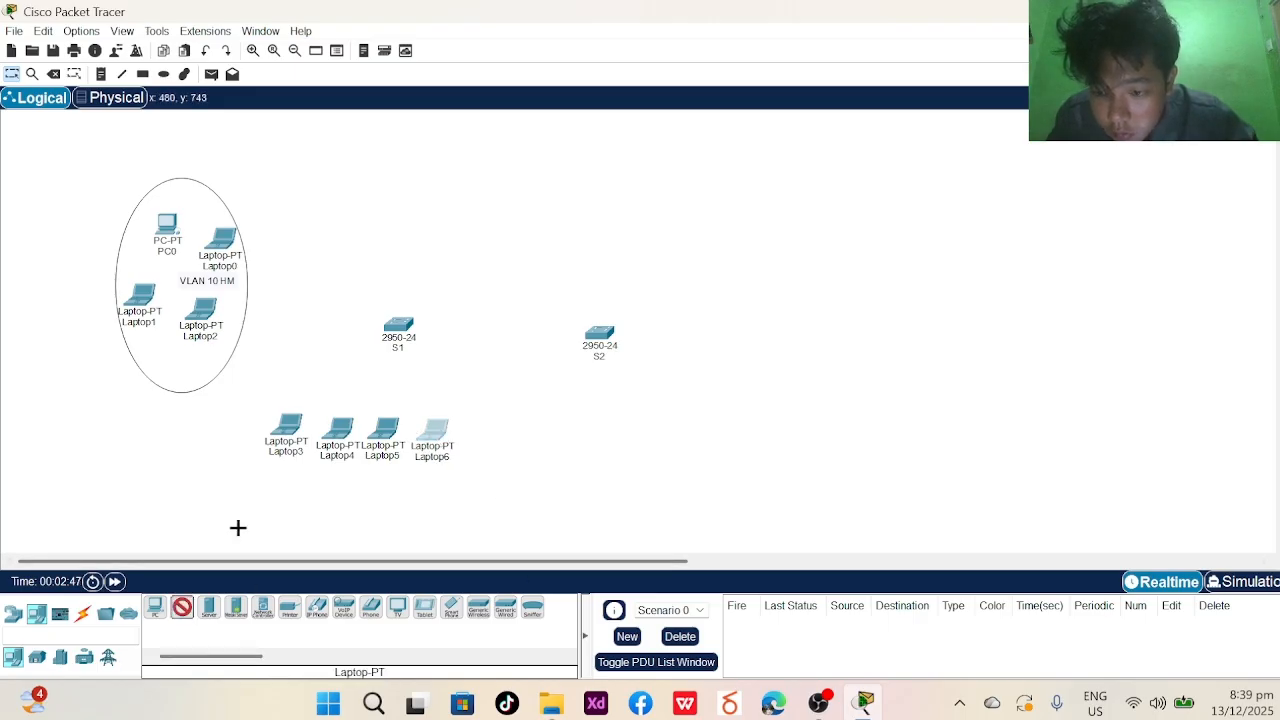
left_click(276, 486)
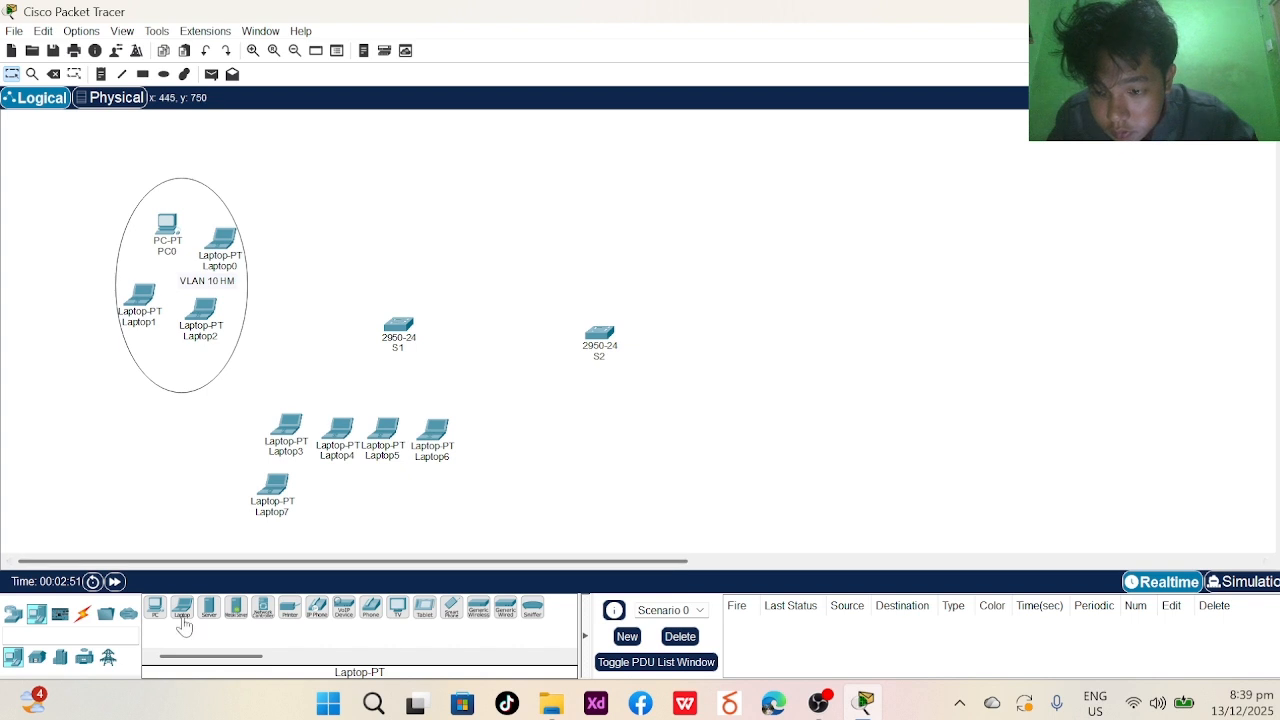
left_click(181, 607)
left_click(326, 492)
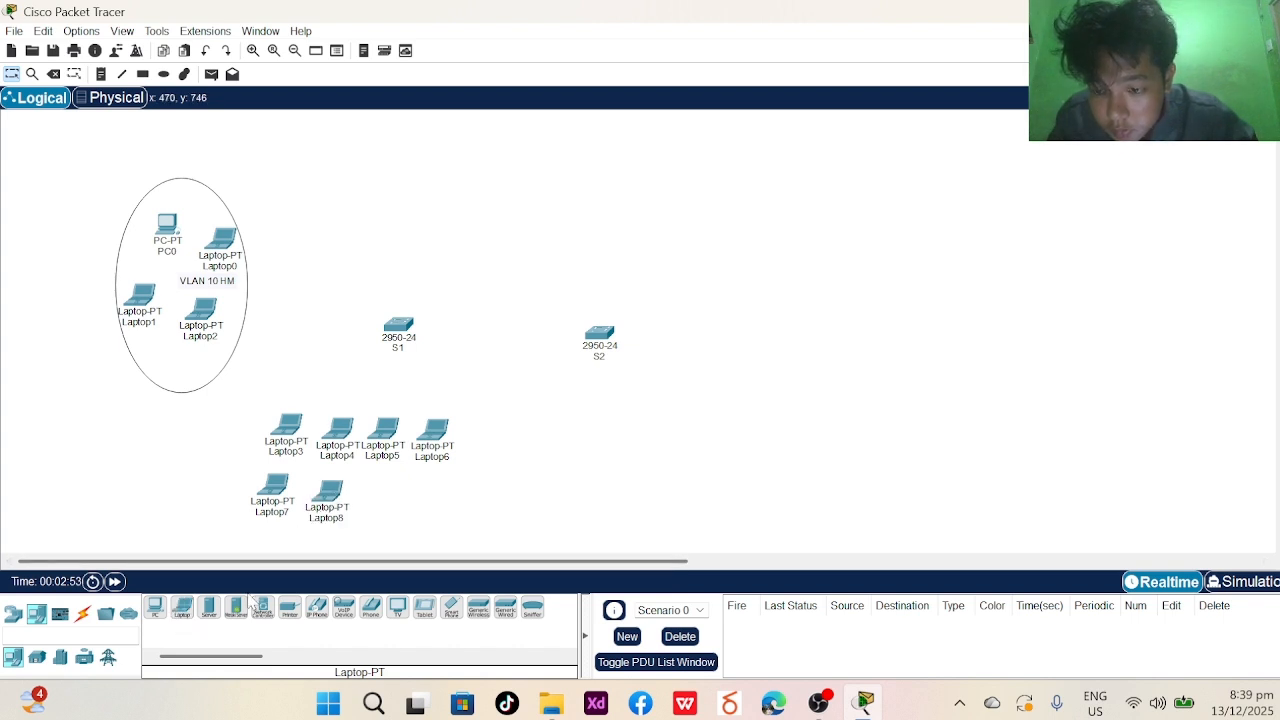
left_click(182, 607)
left_click(372, 490)
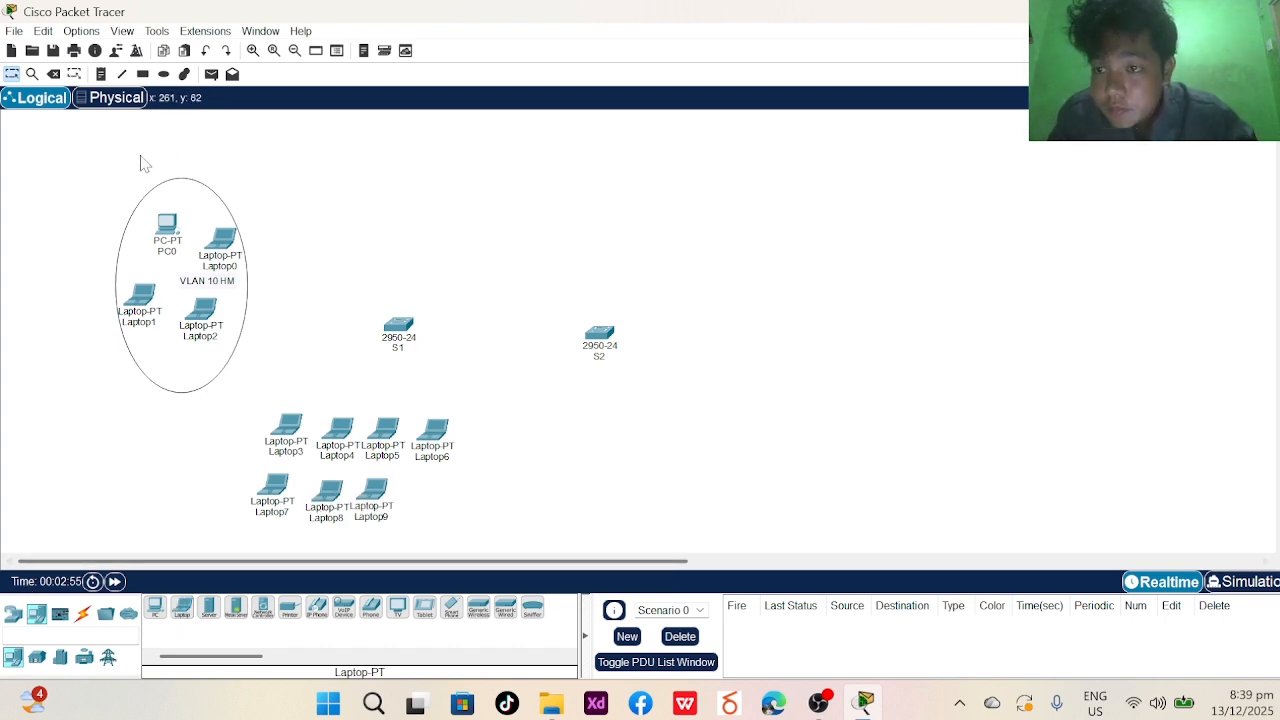
- Draw an ellipse enclosing Laptop3 through Laptop9
left_click(164, 74)
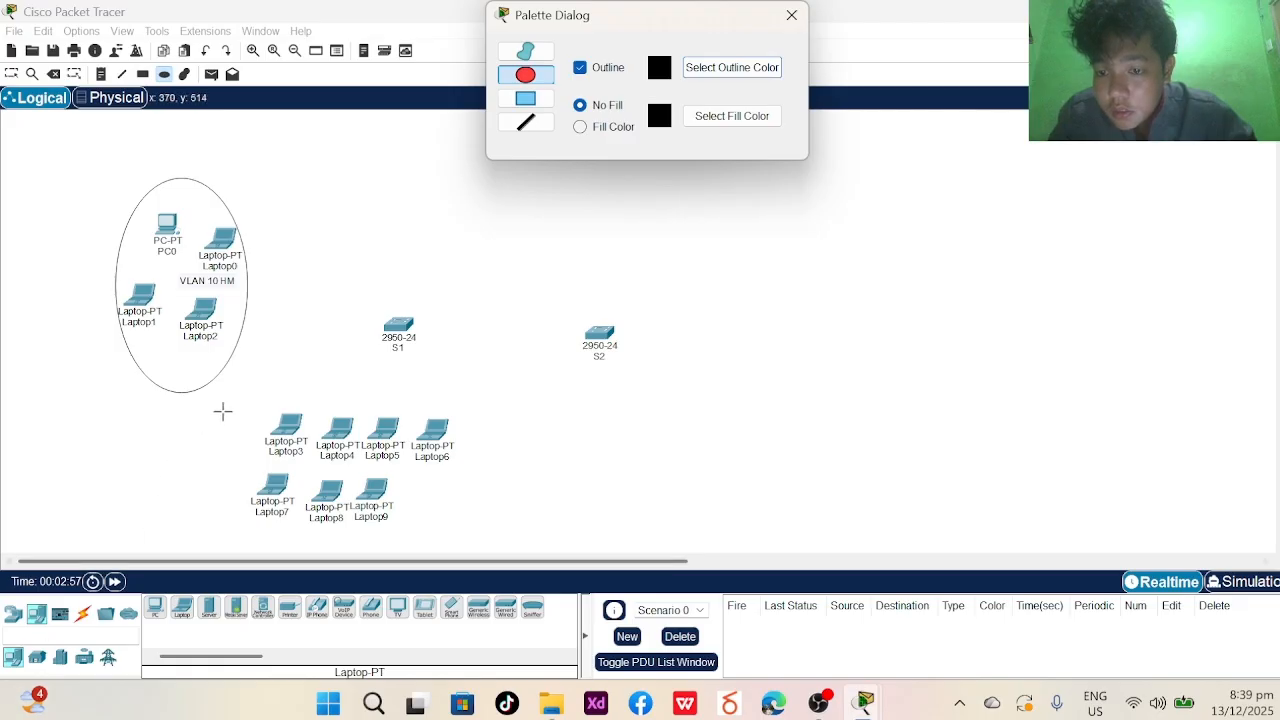
left_click_drag(240, 377, 478, 558)
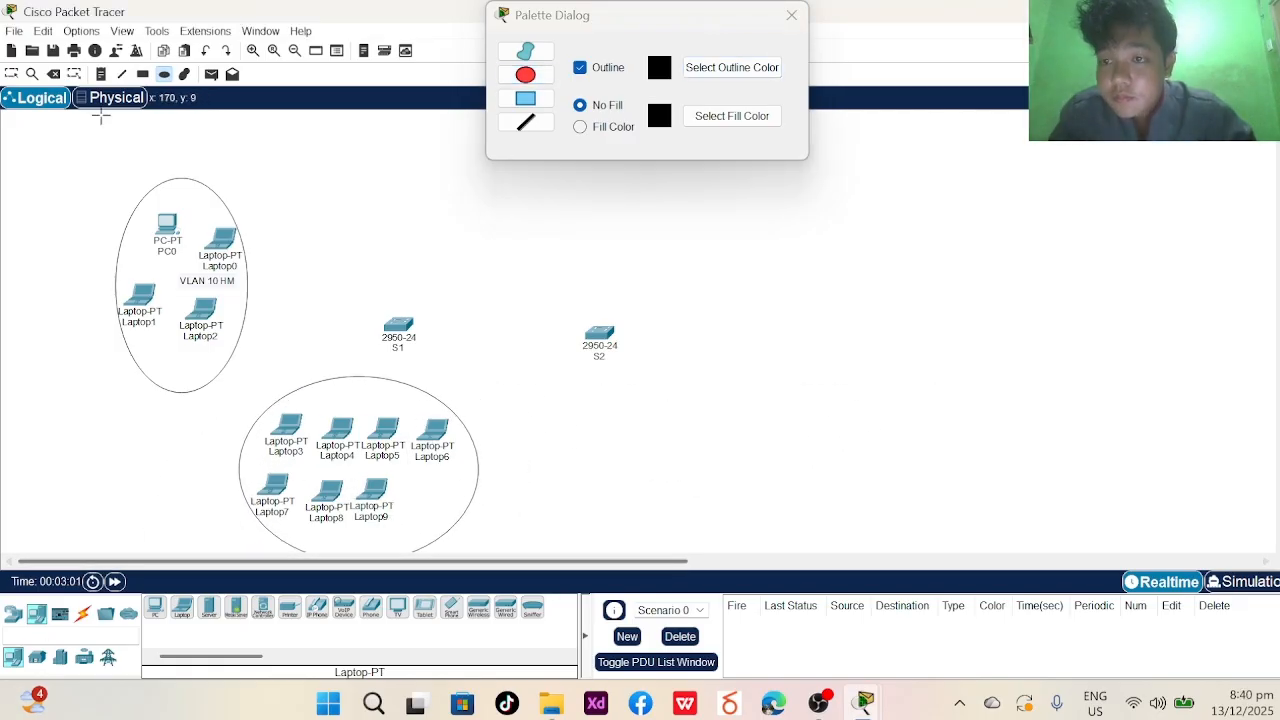
left_click(11, 74)
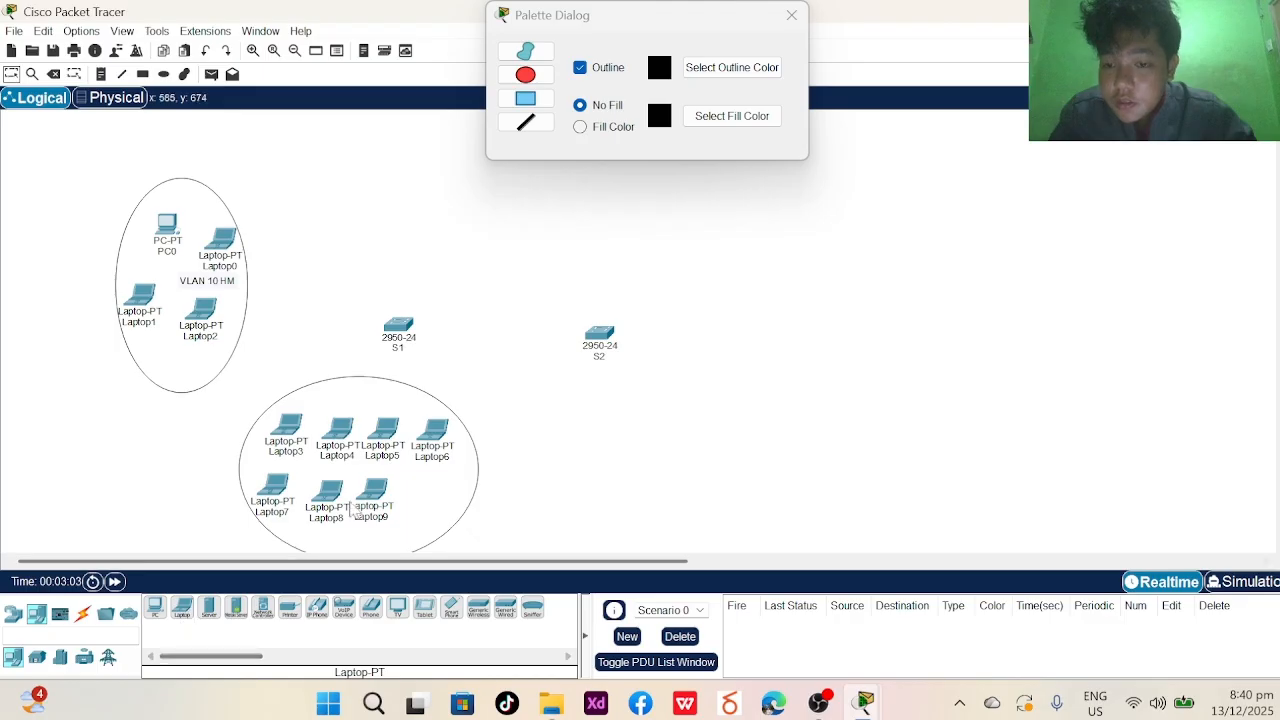
- Add the note 'VLAN 20 CIT' below the new ellipse
left_click(102, 76)
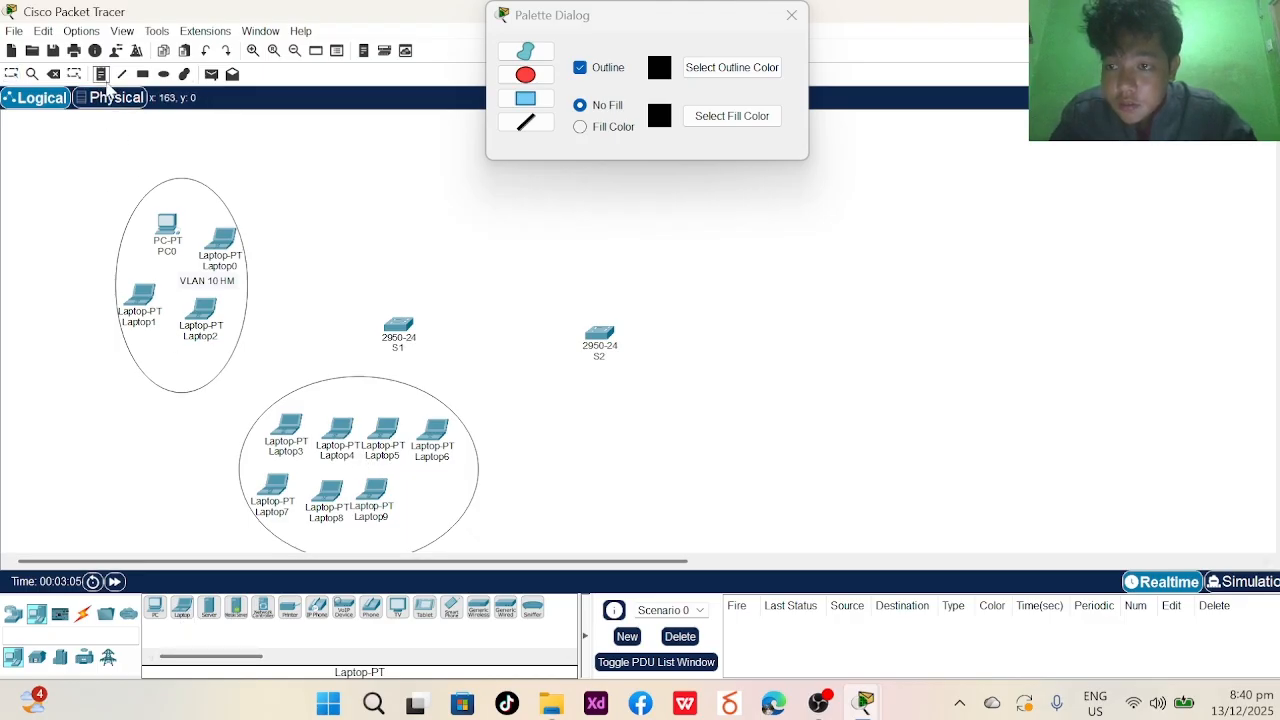
left_click(320, 545)
type("VLAN 20 CIT")
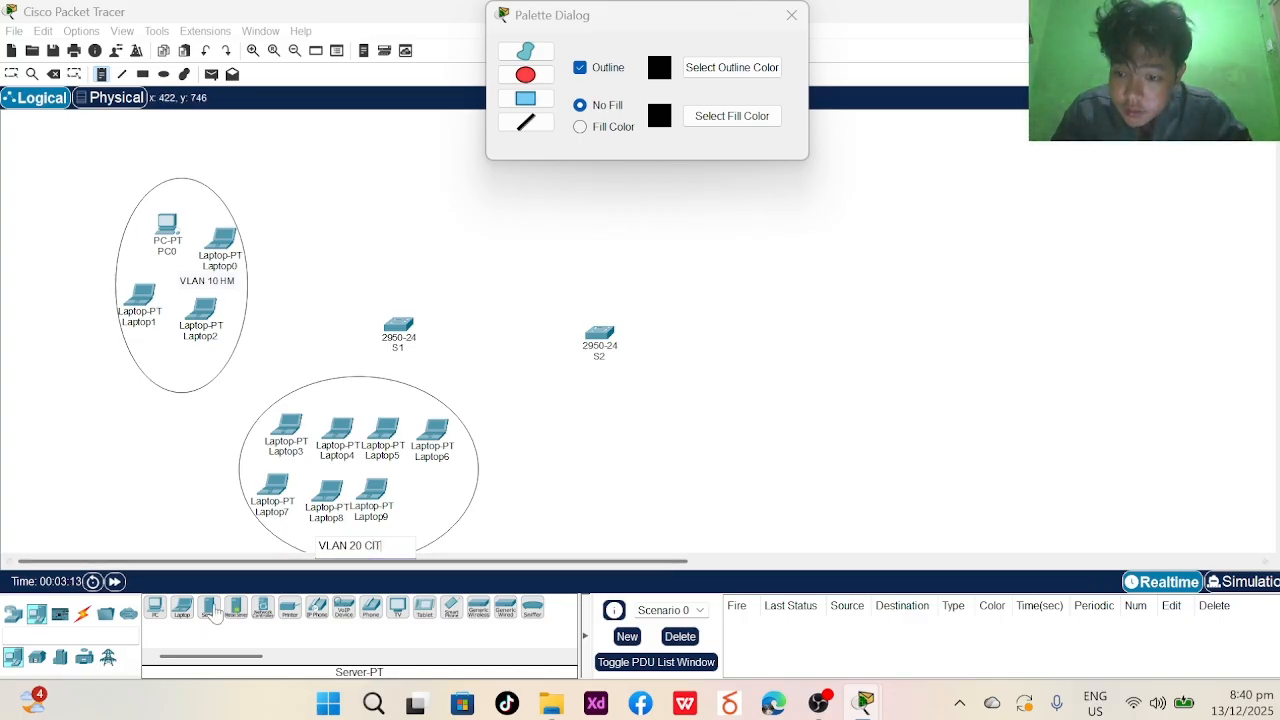
left_click(181, 608)
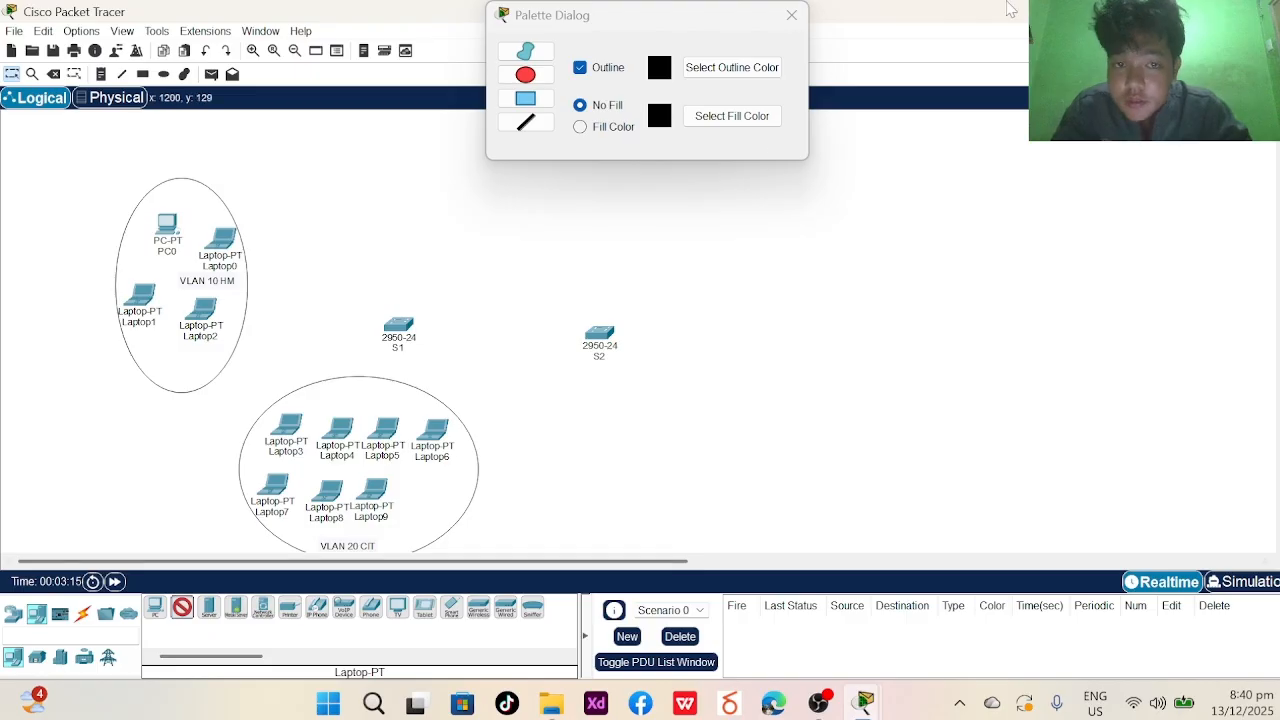
- Place Laptop10–Laptop15 above switch S1 in two rows of three
left_click(791, 15)
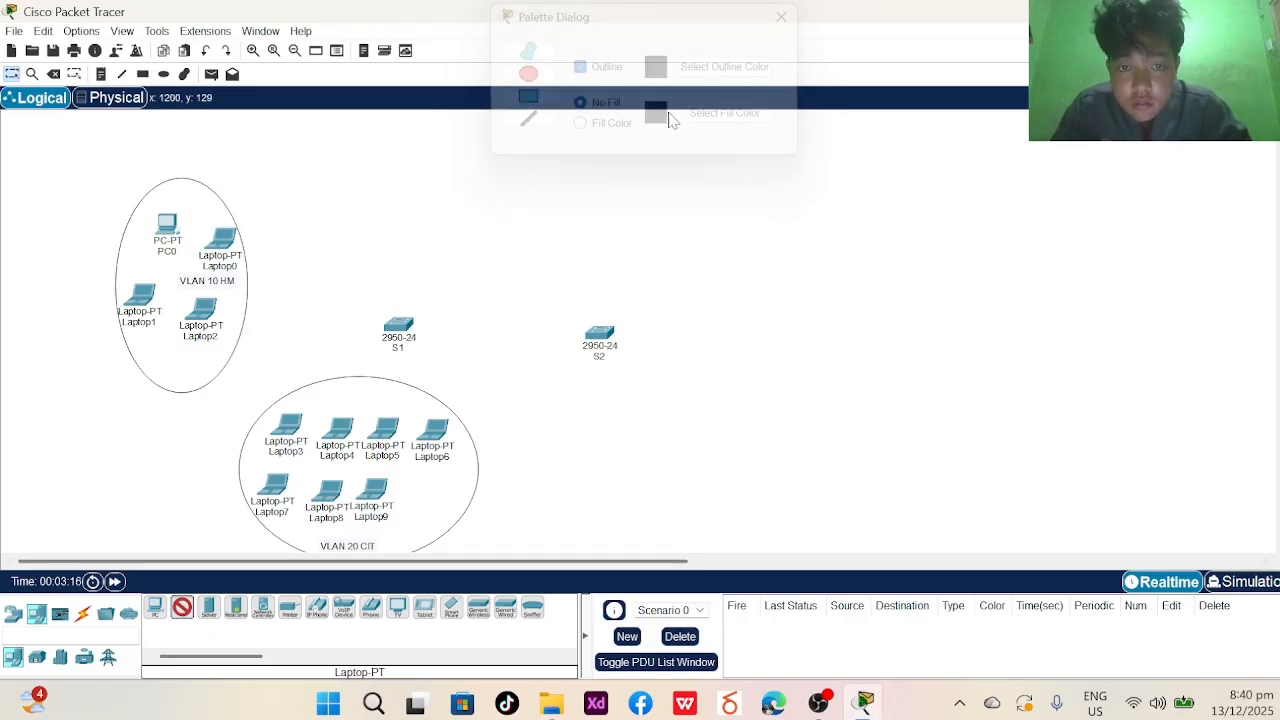
left_click(283, 165)
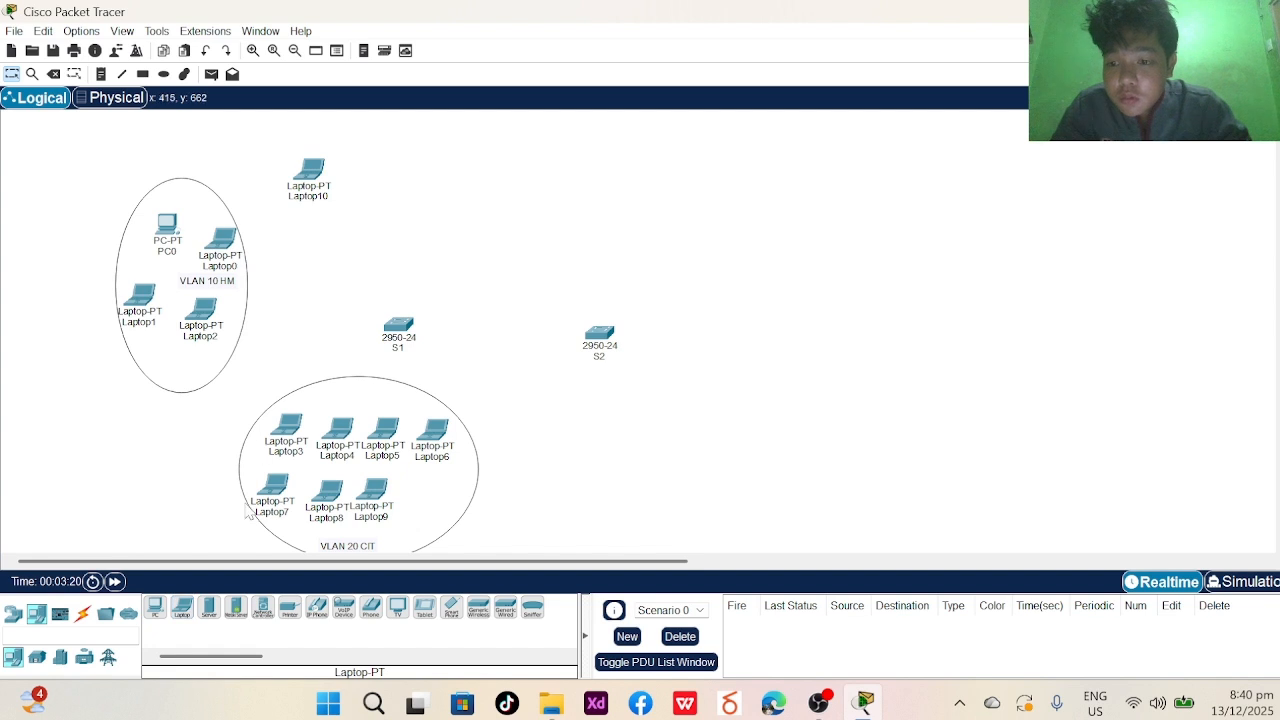
left_click(181, 608)
left_click(363, 167)
left_click(181, 608)
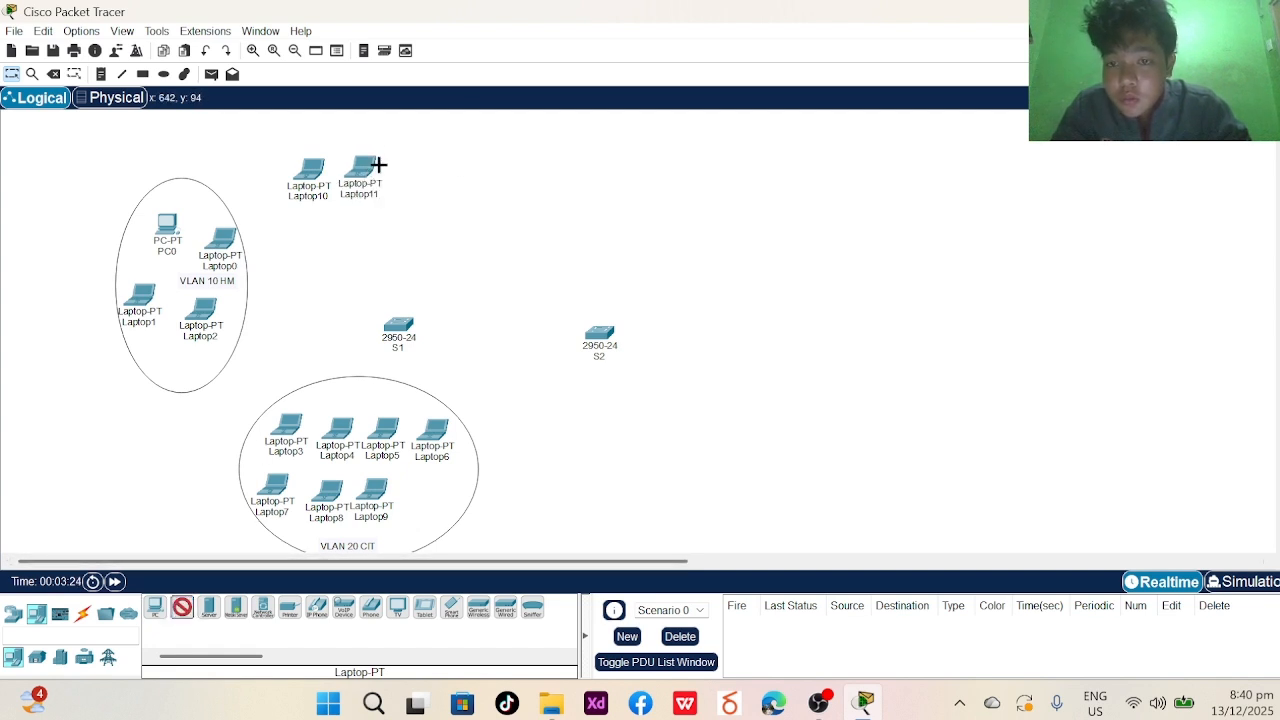
left_click(408, 165)
left_click(181, 608)
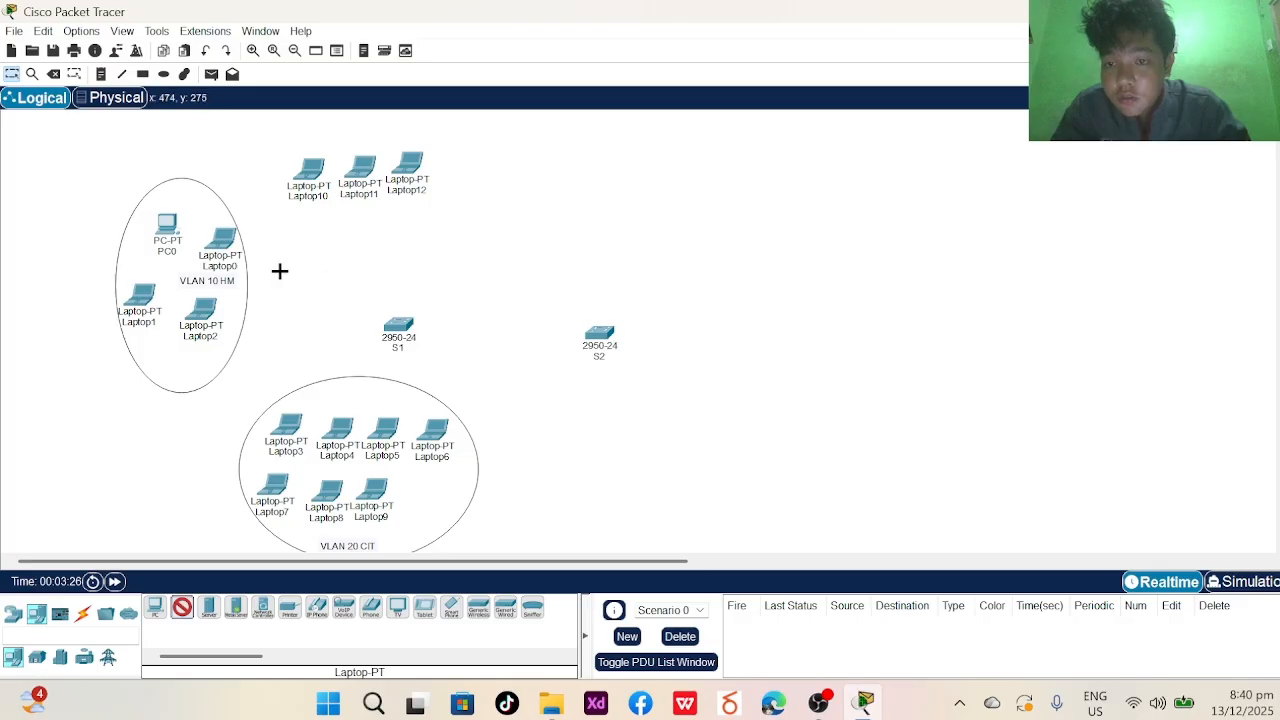
left_click(304, 208)
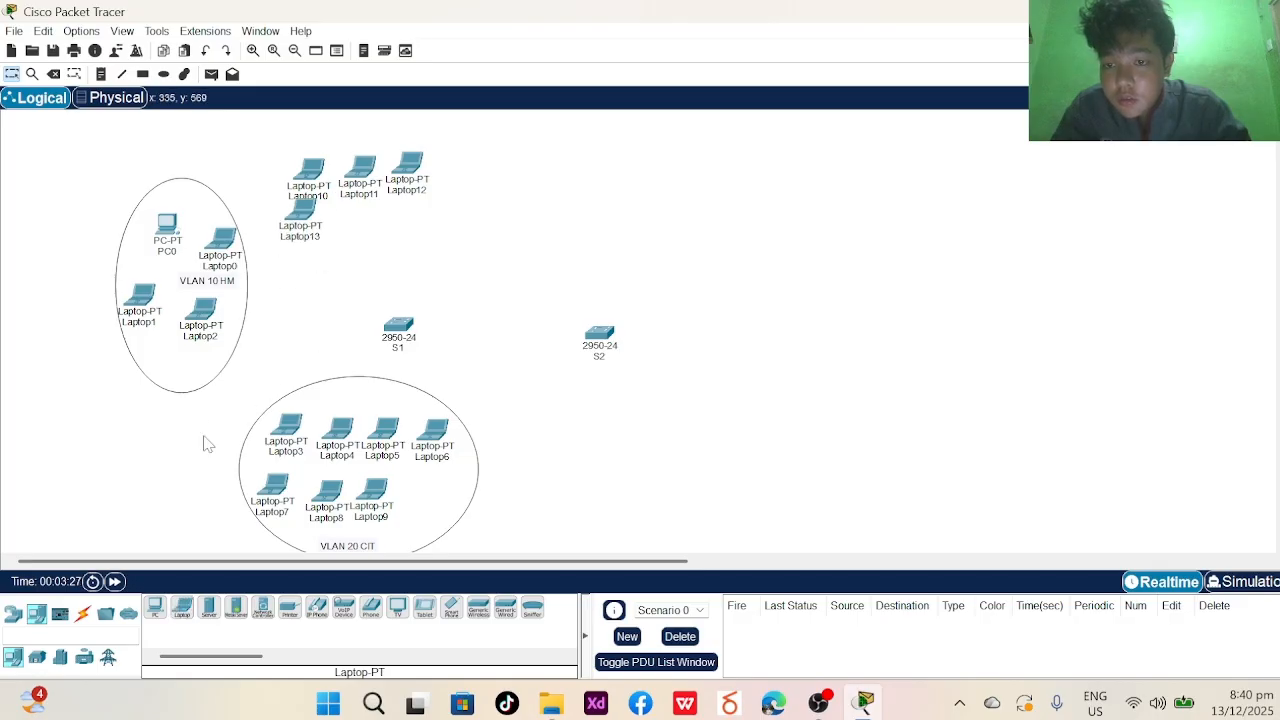
left_click(181, 608)
left_click(354, 224)
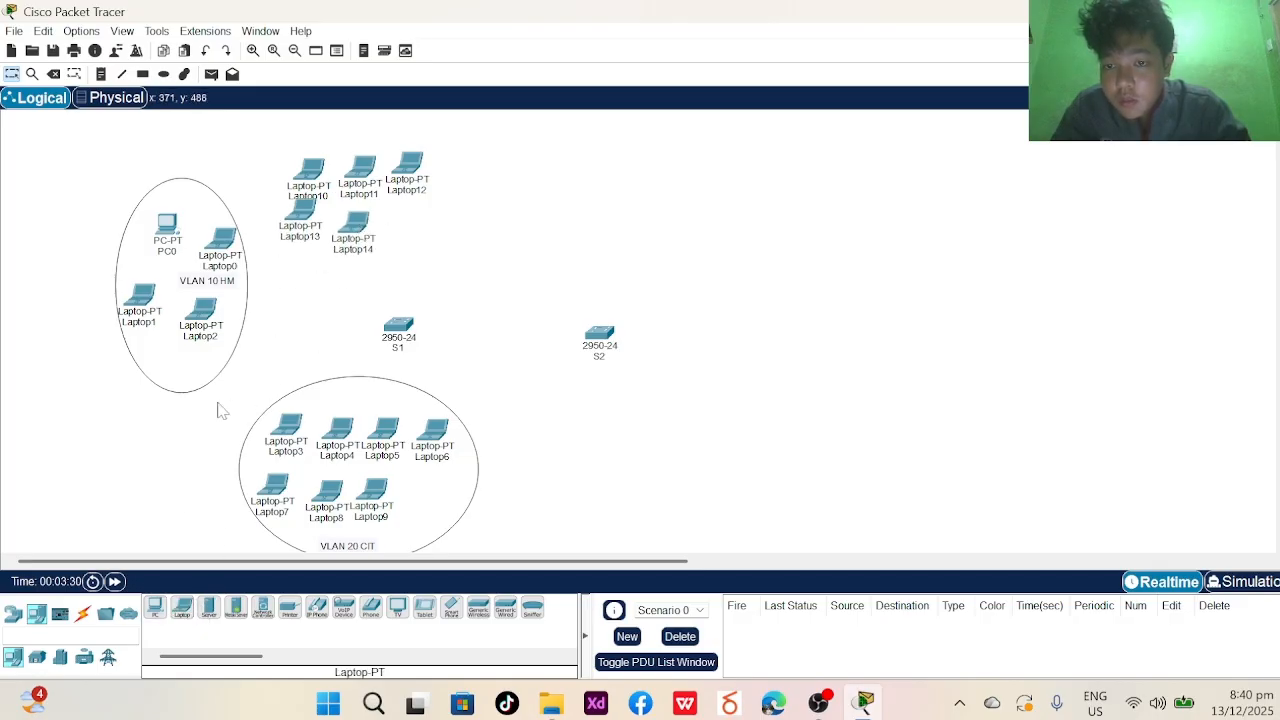
left_click(181, 608)
left_click(403, 229)
- Align Laptop10–Laptop15 into two neat rows above S1
left_click_drag(308, 190, 290, 228)
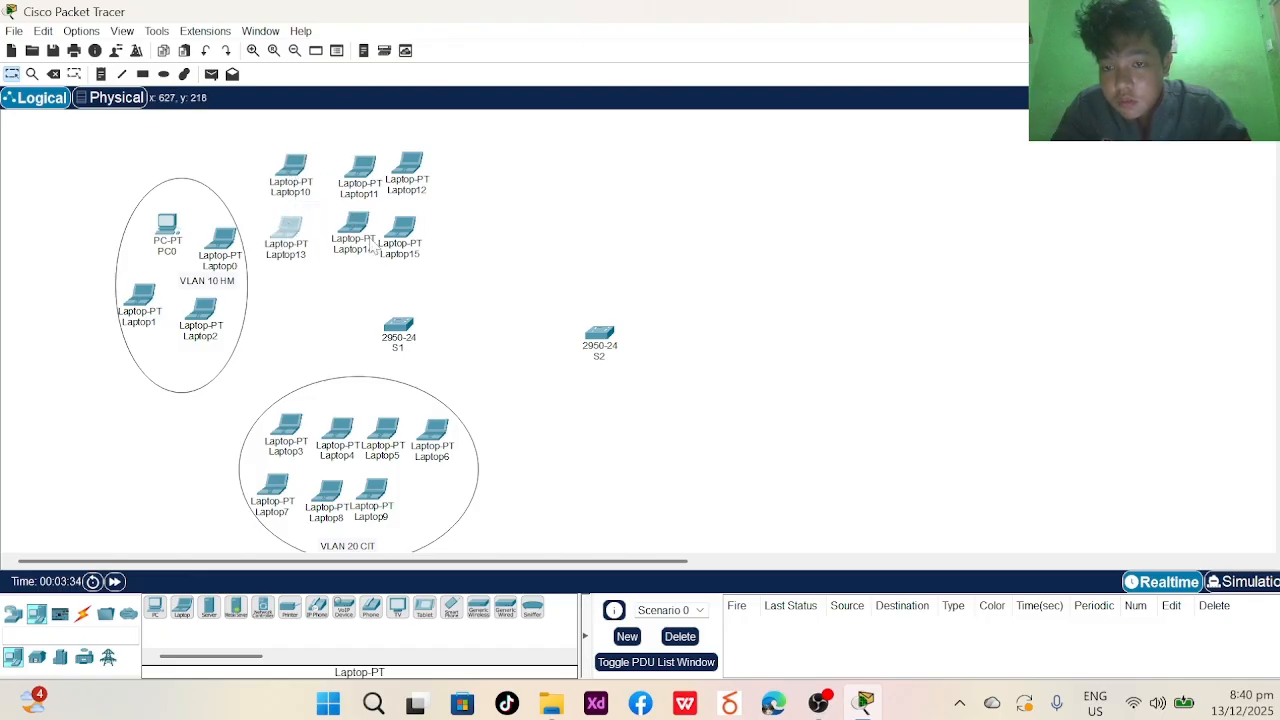
left_click_drag(370, 246, 356, 252)
left_click_drag(404, 165, 414, 153)
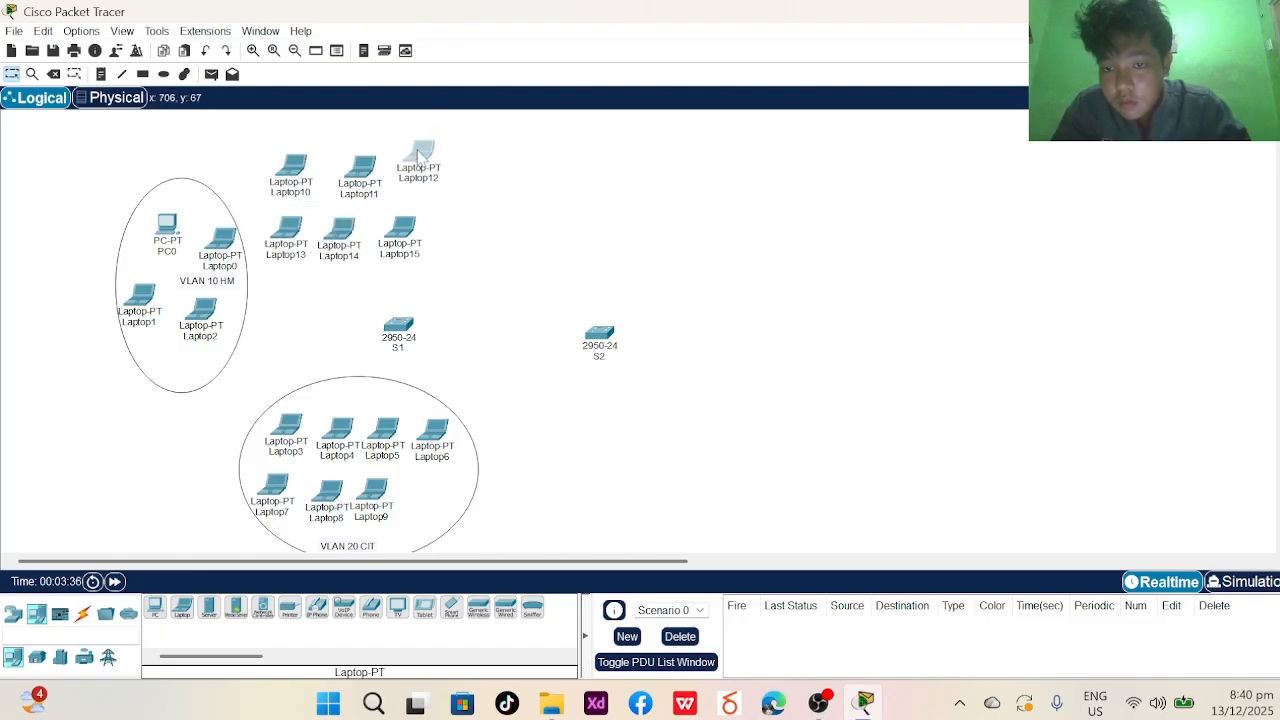
mouse_move(340, 193)
left_mouse_down()
mouse_move(355, 184)
mouse_move(342, 178)
left_mouse_up()
left_click_drag(292, 168, 304, 158)
left_click_drag(288, 232, 352, 214)
left_click_drag(154, 245, 86, 249)
- Shift the VLAN 10 ellipse left and move Laptop0, Laptop1 and the VLAN 10 HM label inside it
left_click_drag(178, 216, 107, 222)
left_click_drag(209, 243, 53, 302)
left_click_drag(200, 334, 82, 378)
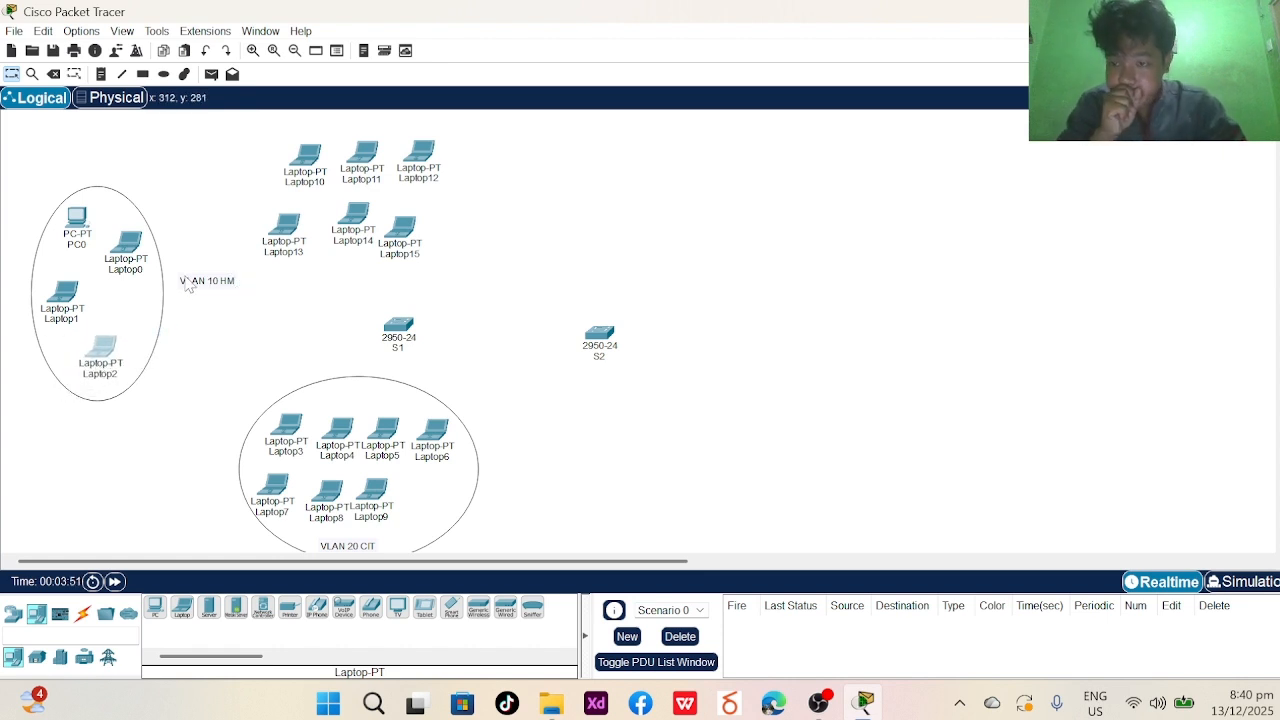
left_click_drag(200, 286, 106, 306)
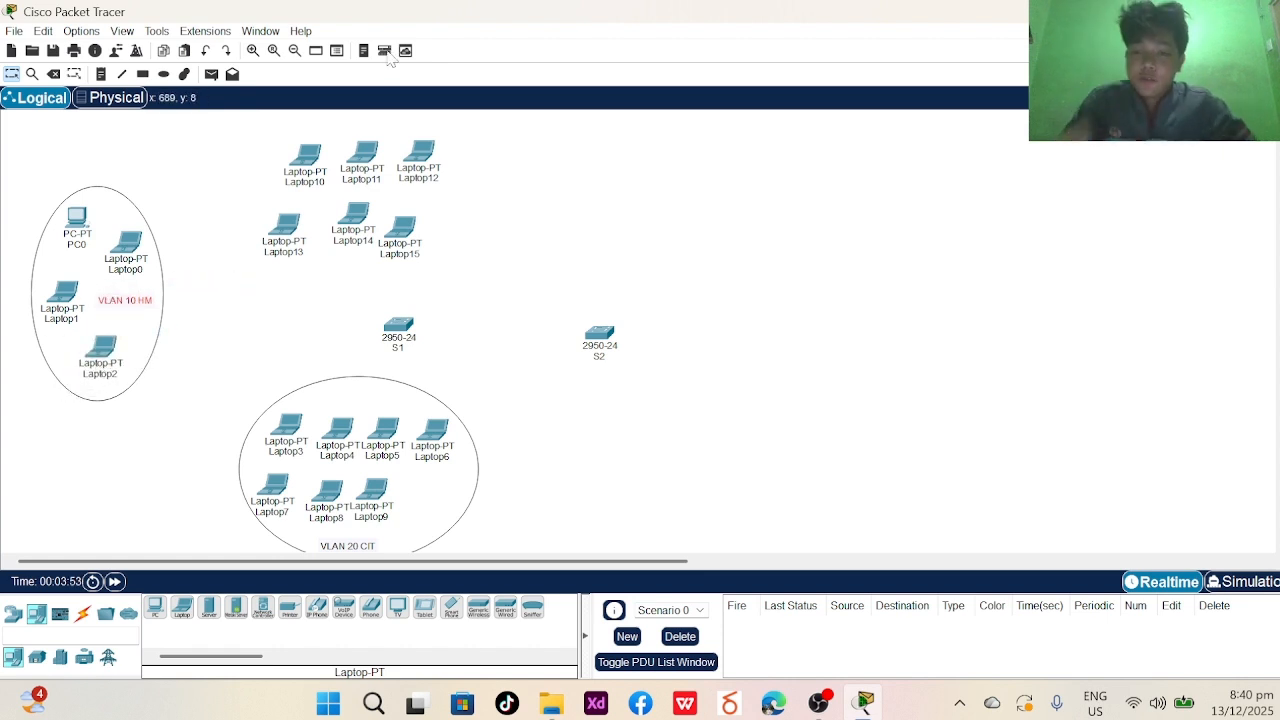
- Draw an ellipse around Laptop10–Laptop15 and shift it slightly left and up
key("e")
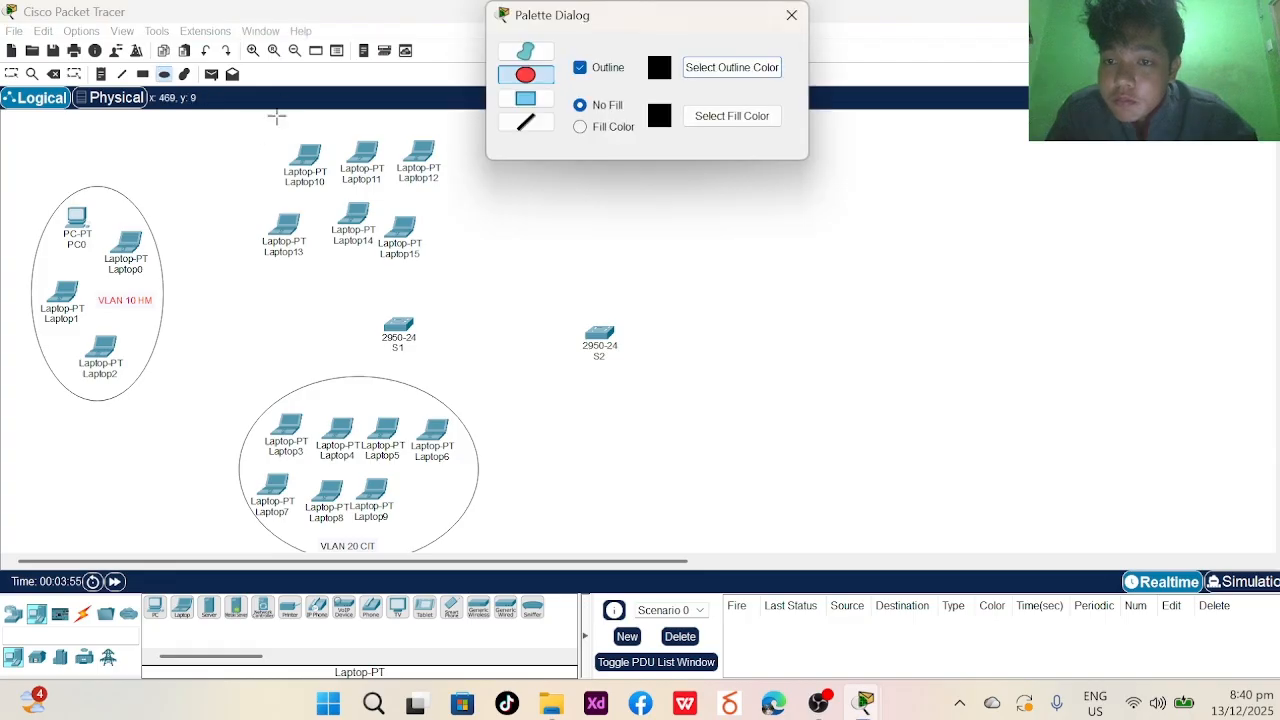
mouse_move(264, 118)
left_mouse_down()
mouse_move(449, 277)
mouse_move(523, 317)
mouse_move(530, 304)
left_mouse_up()
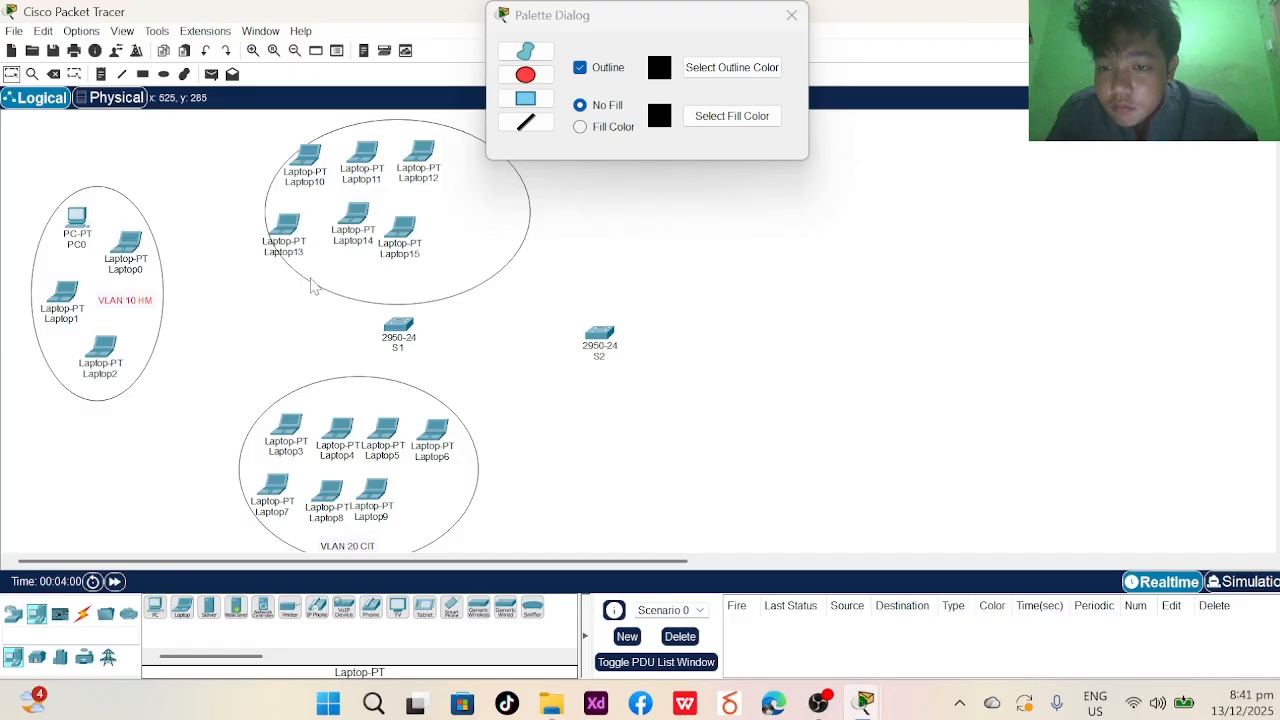
key("Escape")
left_click_drag(312, 286, 272, 276)
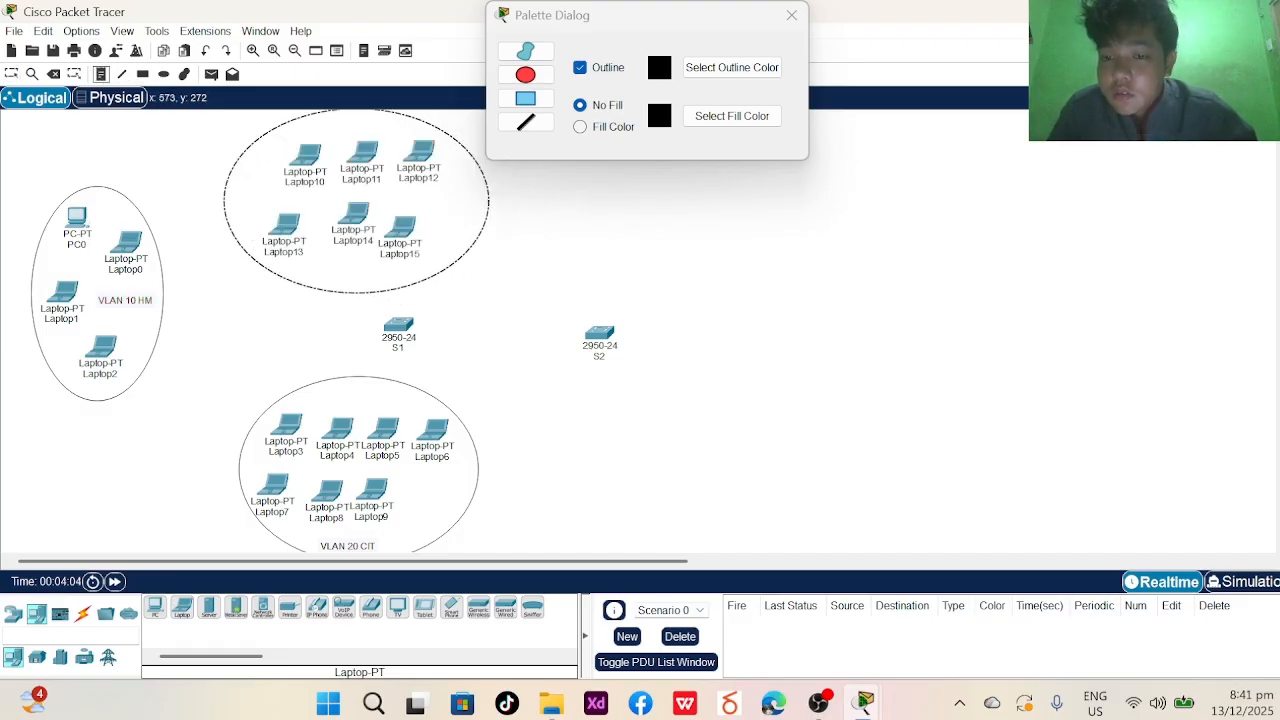
- Add the note 'VLAN 30 CABA' at the top ellipse's bottom edge
left_click(340, 278)
type("VLAN 30 CABA")
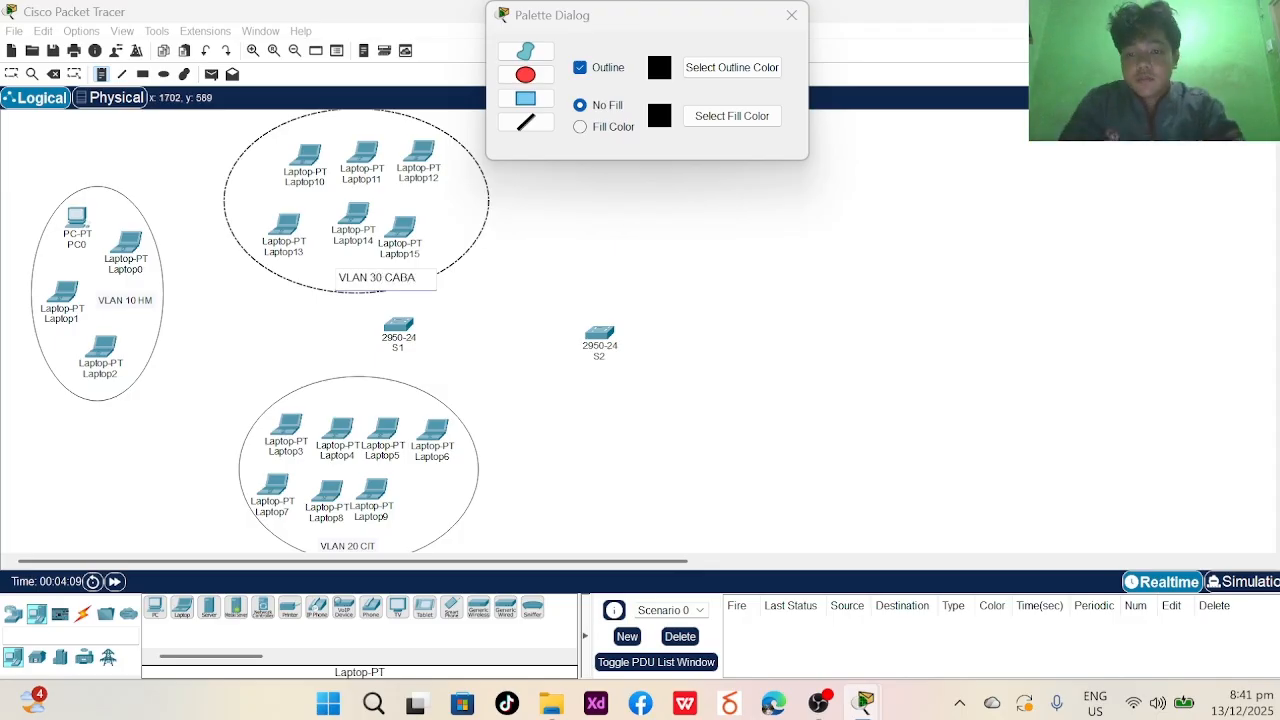
left_click(791, 15)
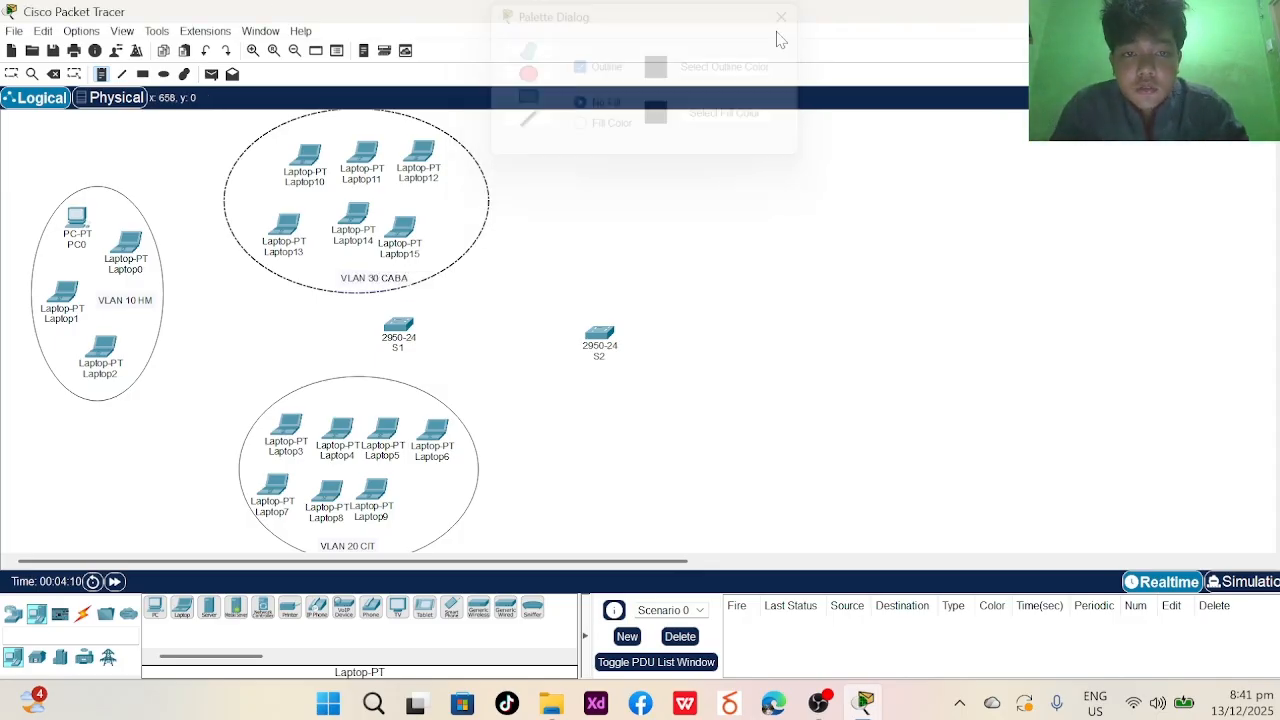
- Nudge the VLAN 30 CABA label left and move switch S1 slightly left
left_click(11, 74)
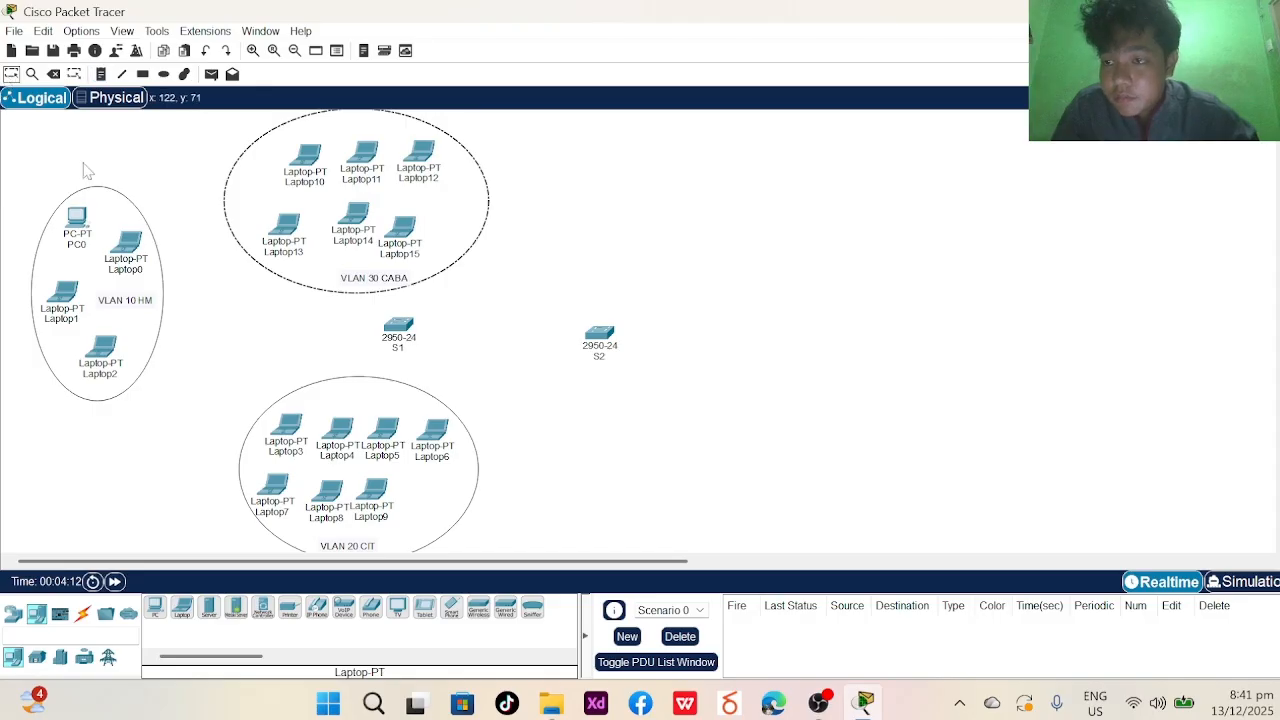
left_click_drag(368, 284, 340, 277)
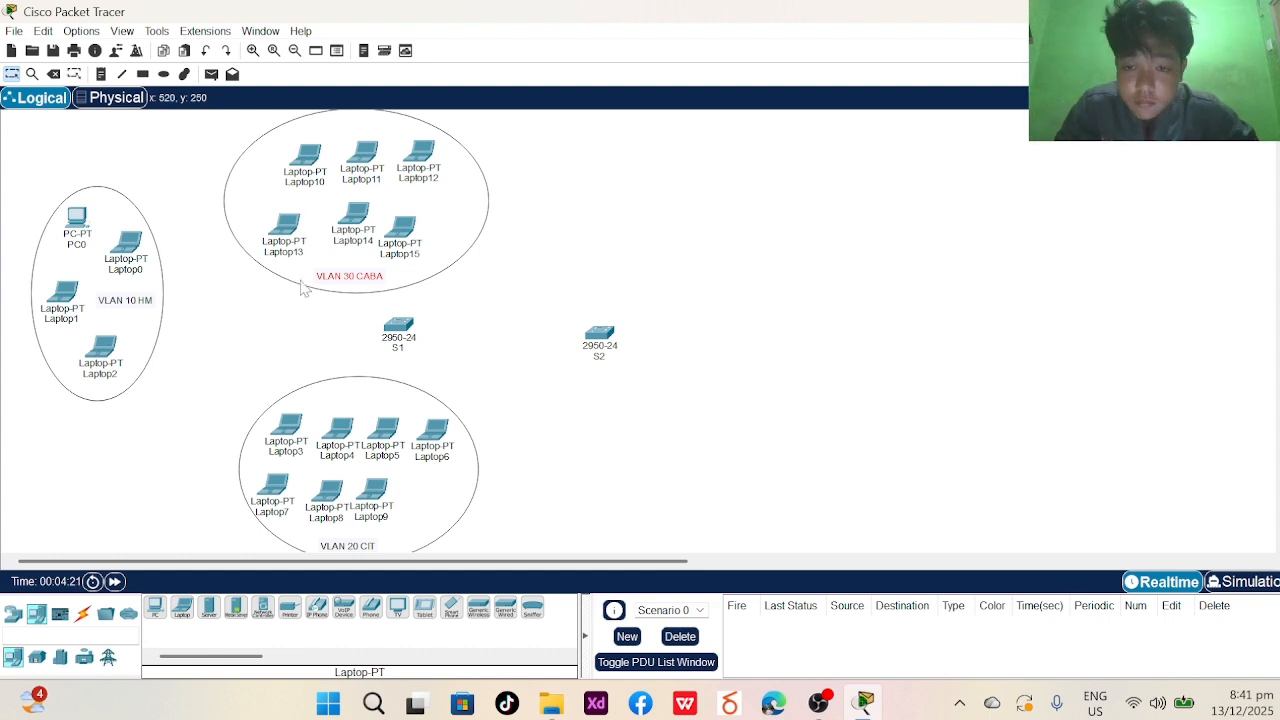
left_click_drag(405, 350, 381, 349)
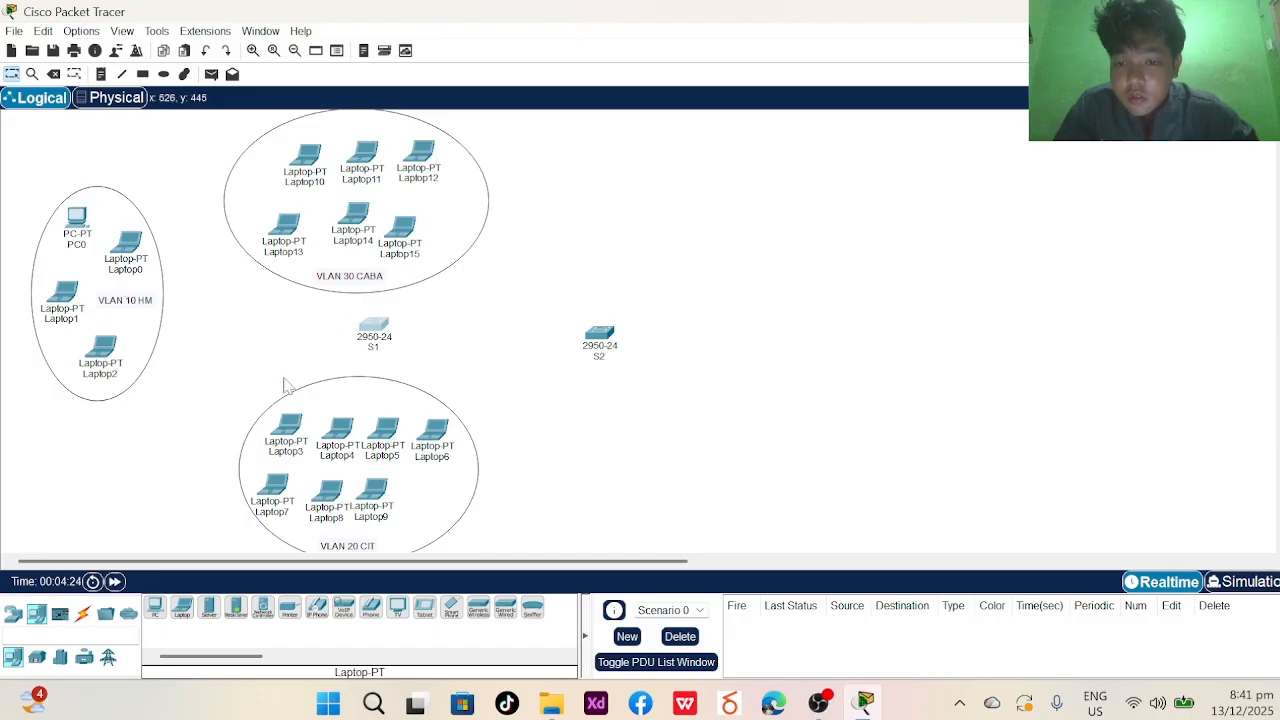
- Place Laptop16–Laptop20 above switch S2 and line them up in a single row
left_click(181, 608)
left_click(671, 179)
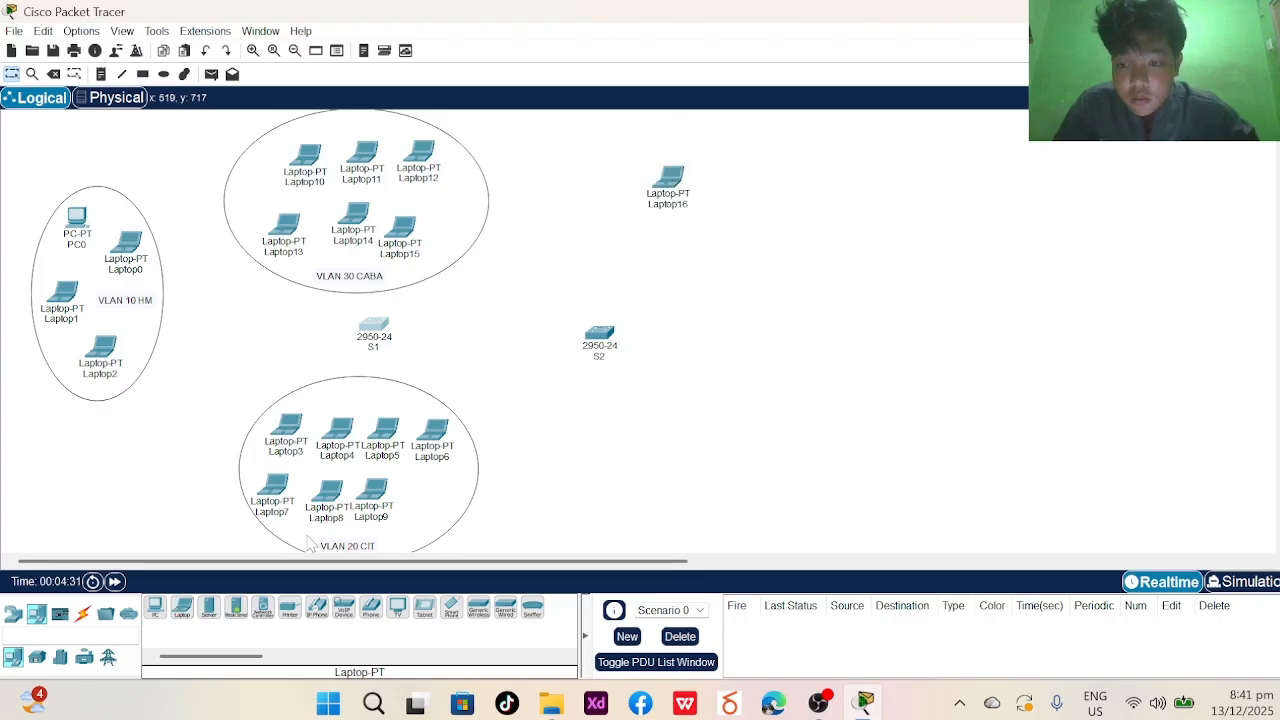
left_click(181, 610)
left_click(744, 180)
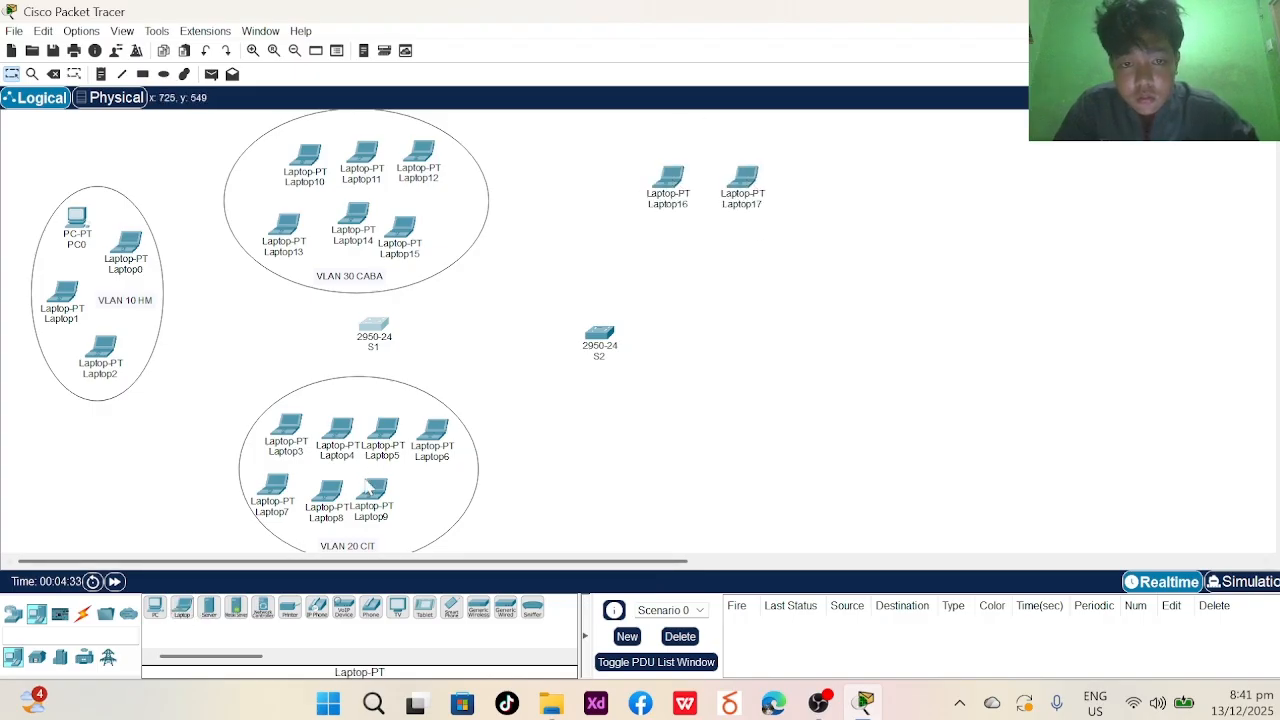
left_click(181, 608)
left_click(805, 188)
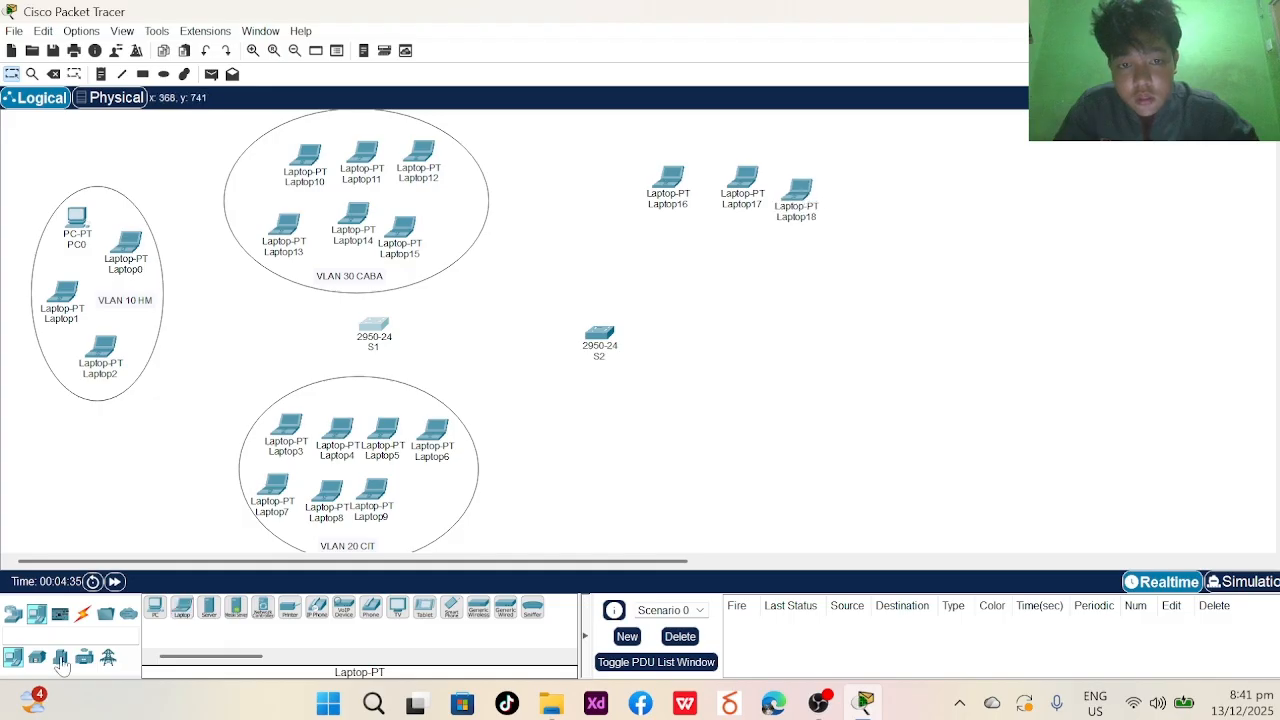
left_click(868, 198)
left_click(181, 608)
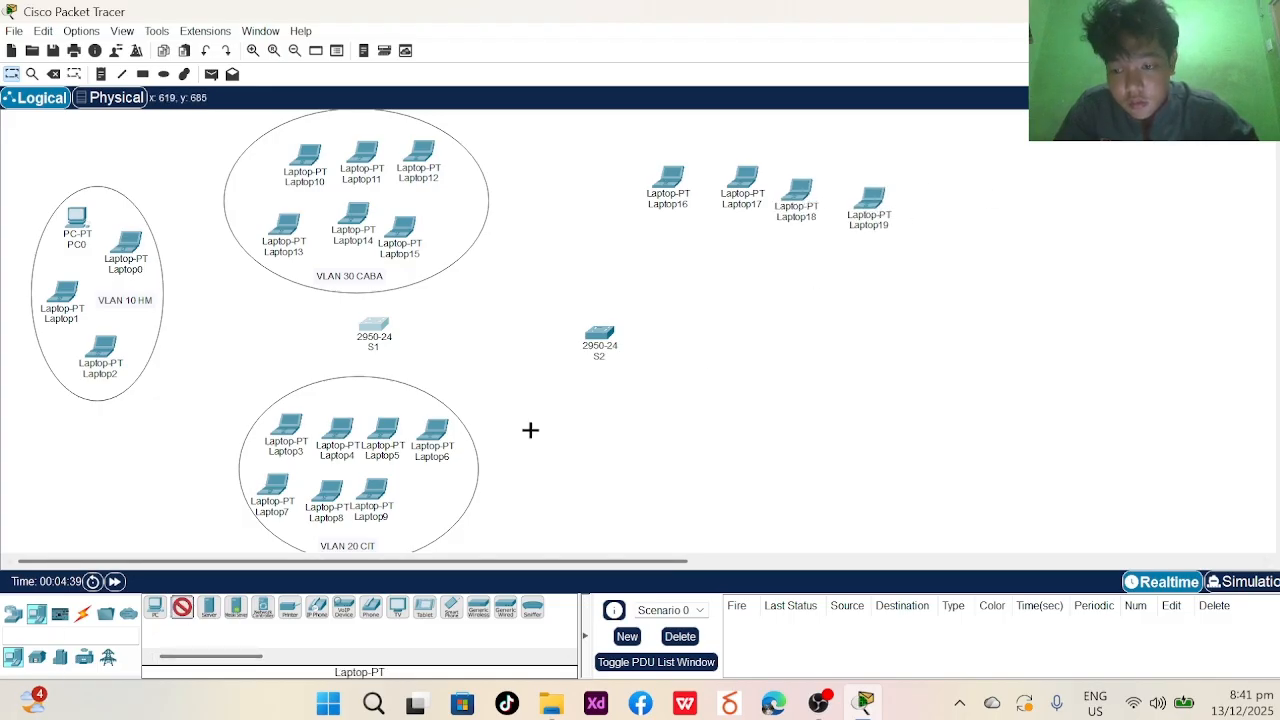
left_click(938, 200)
left_click_drag(873, 231, 882, 214)
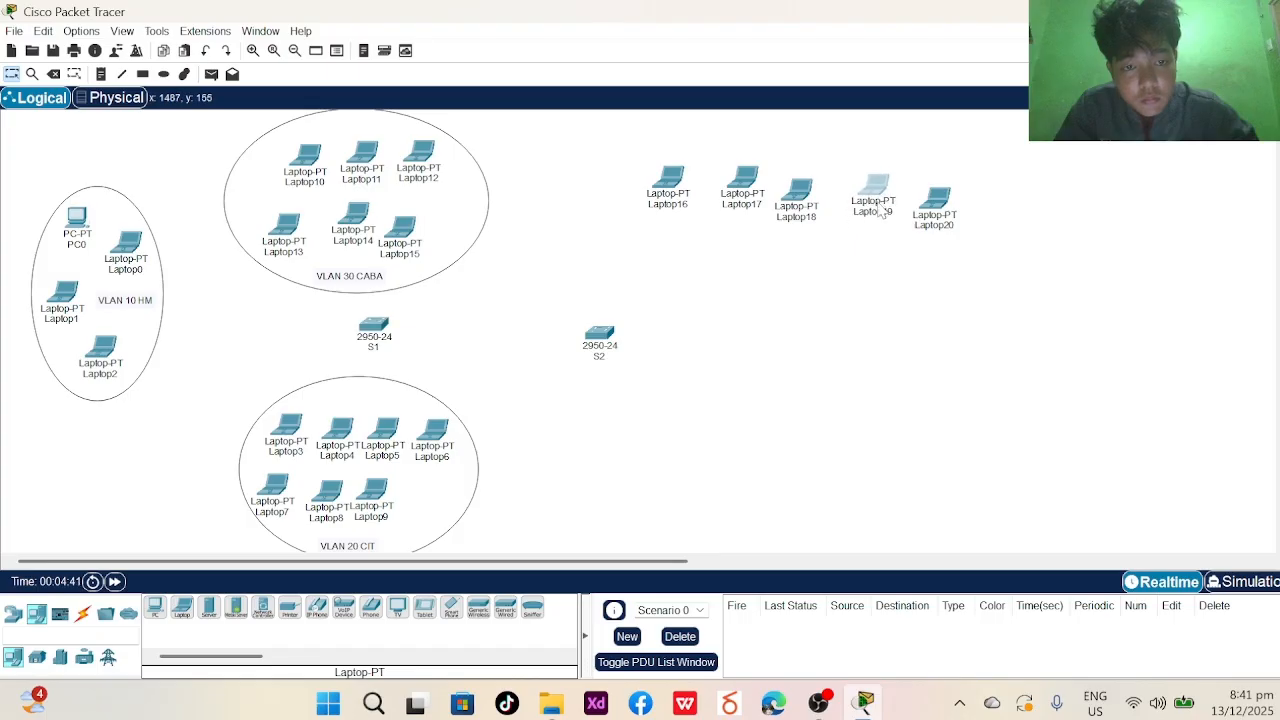
left_click_drag(784, 196, 796, 189)
mouse_move(912, 224)
left_mouse_down()
mouse_move(934, 206)
mouse_move(917, 204)
left_mouse_up()
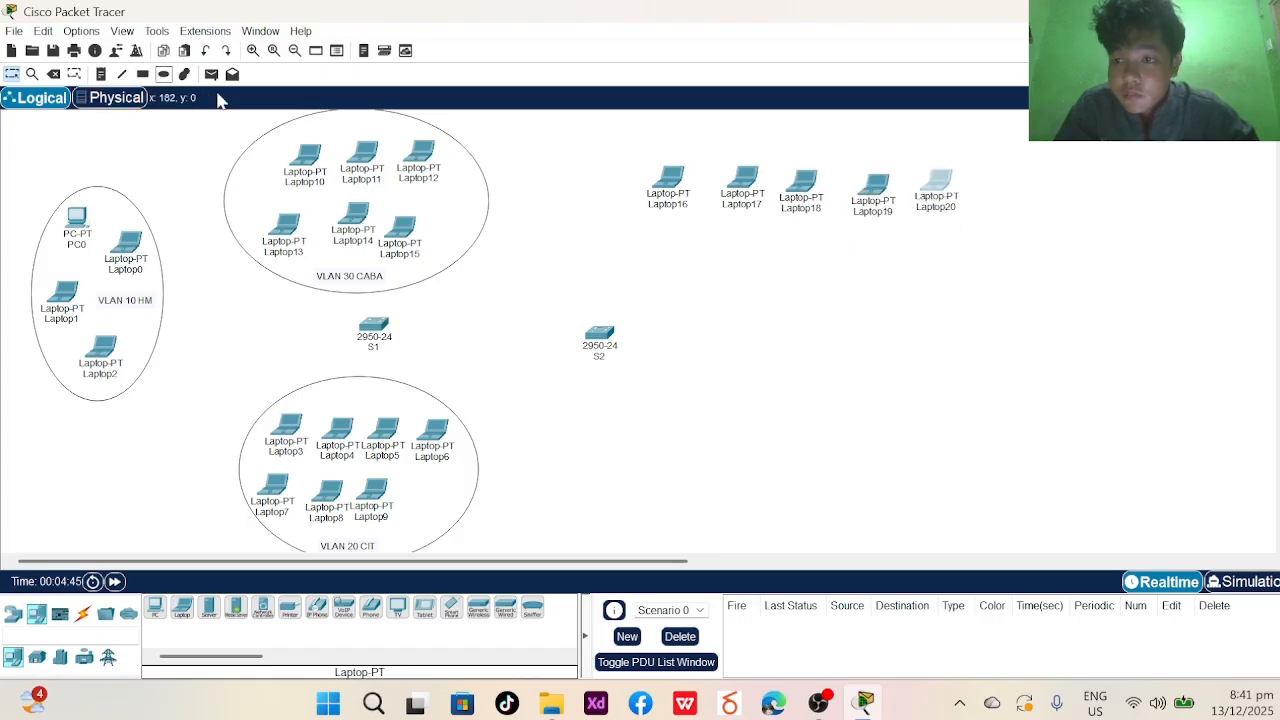
- Draw an ellipse around Laptop16–Laptop20 and add the note 'VLAN 10 HM' inside it
left_click(164, 74)
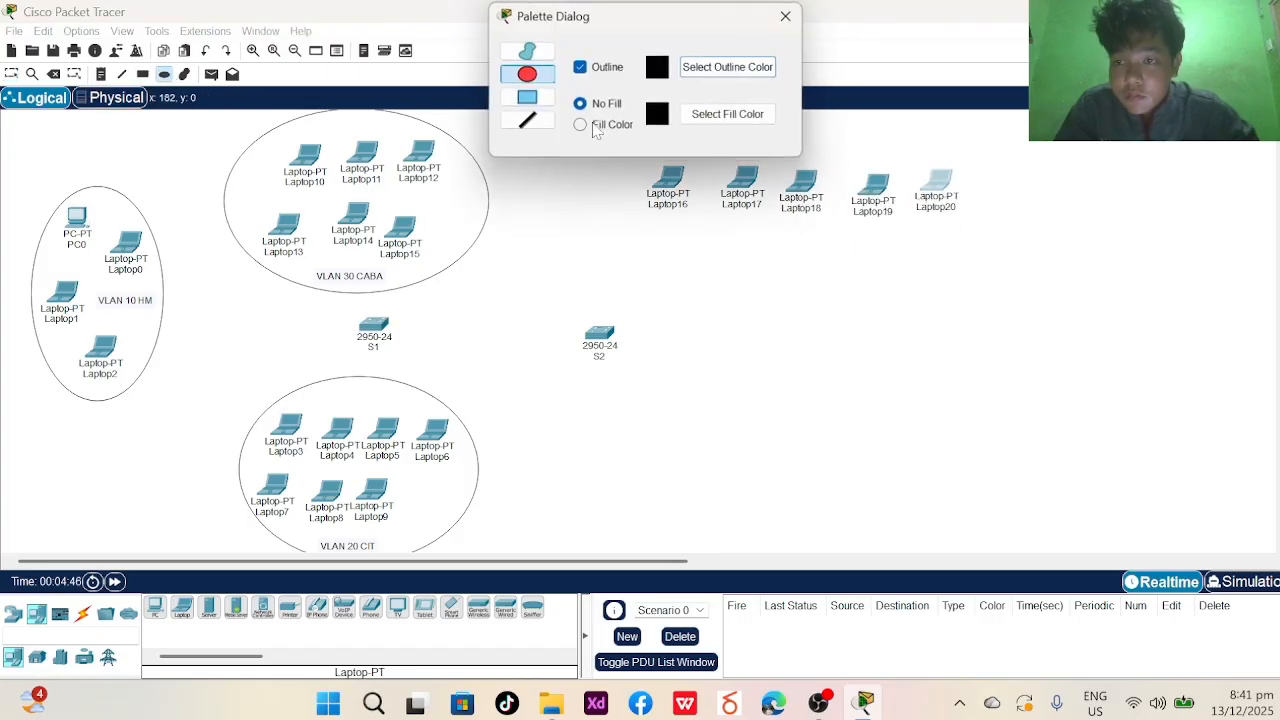
left_click(790, 15)
left_click_drag(604, 134, 1039, 243)
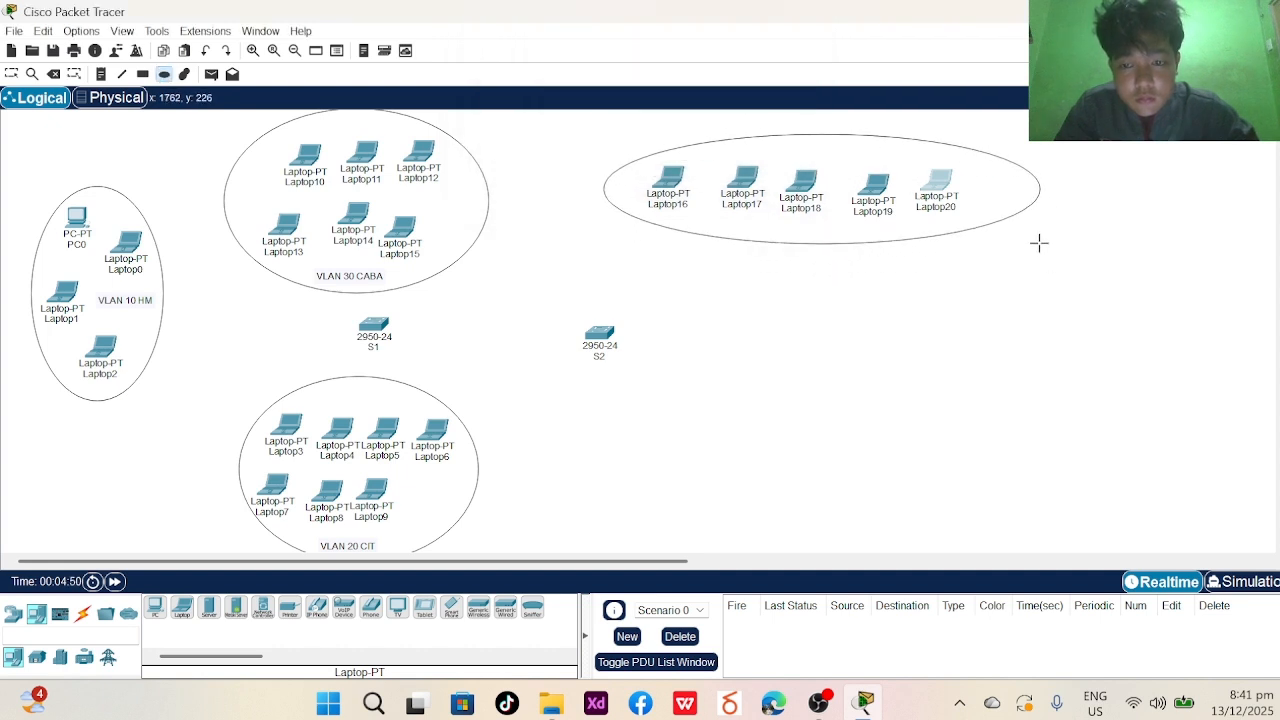
left_click(101, 74)
left_click(770, 229)
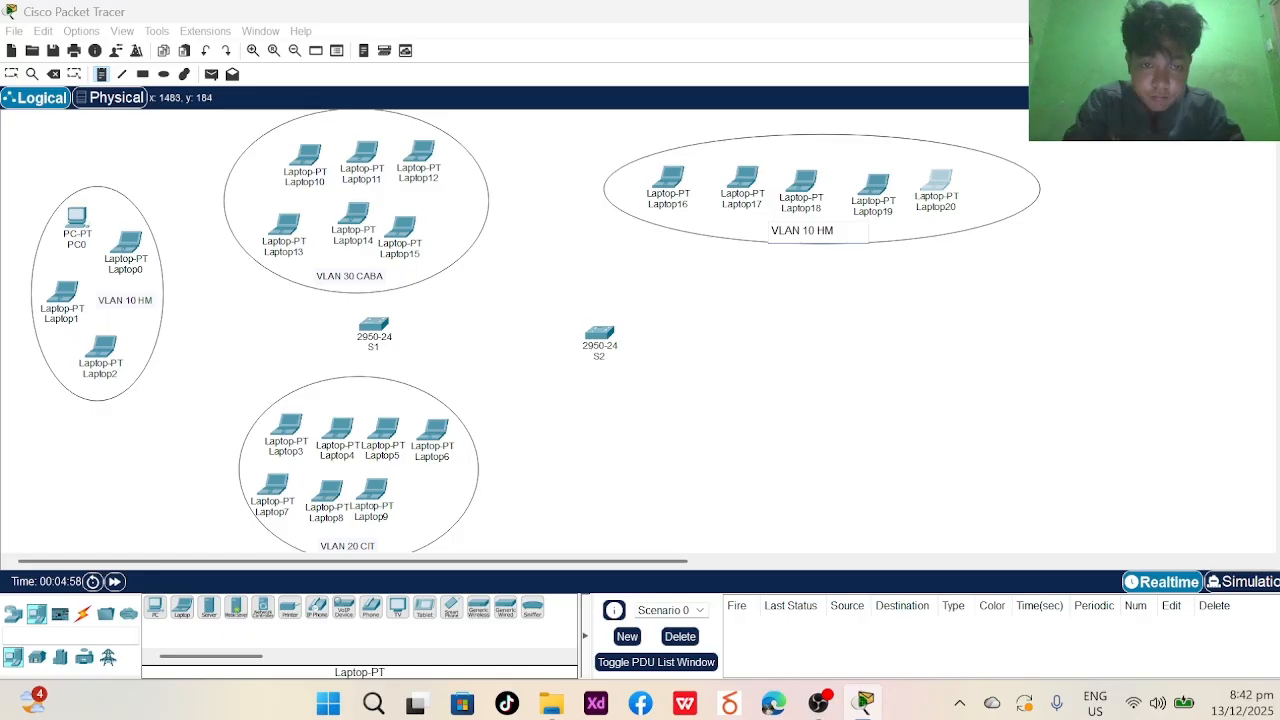
left_click(872, 340)
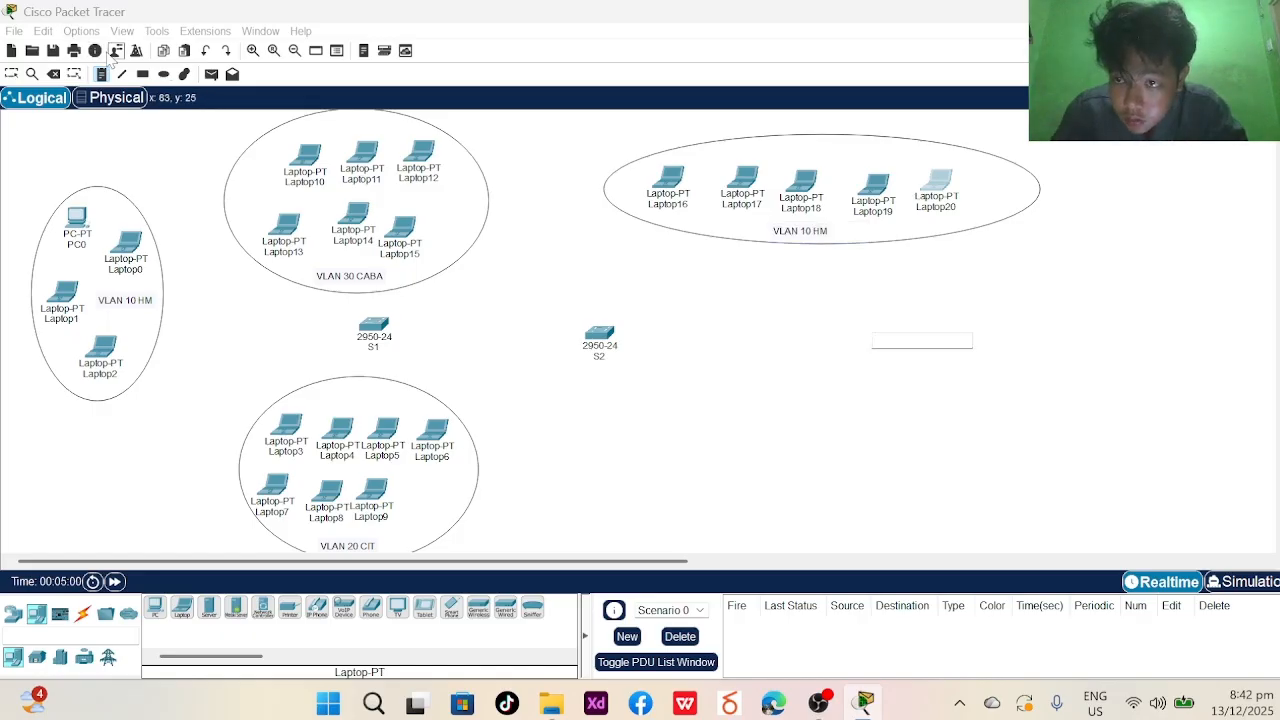
- Discard the stray empty note and place Laptop21–Laptop24 in a column right of switch S2
left_click(11, 74)
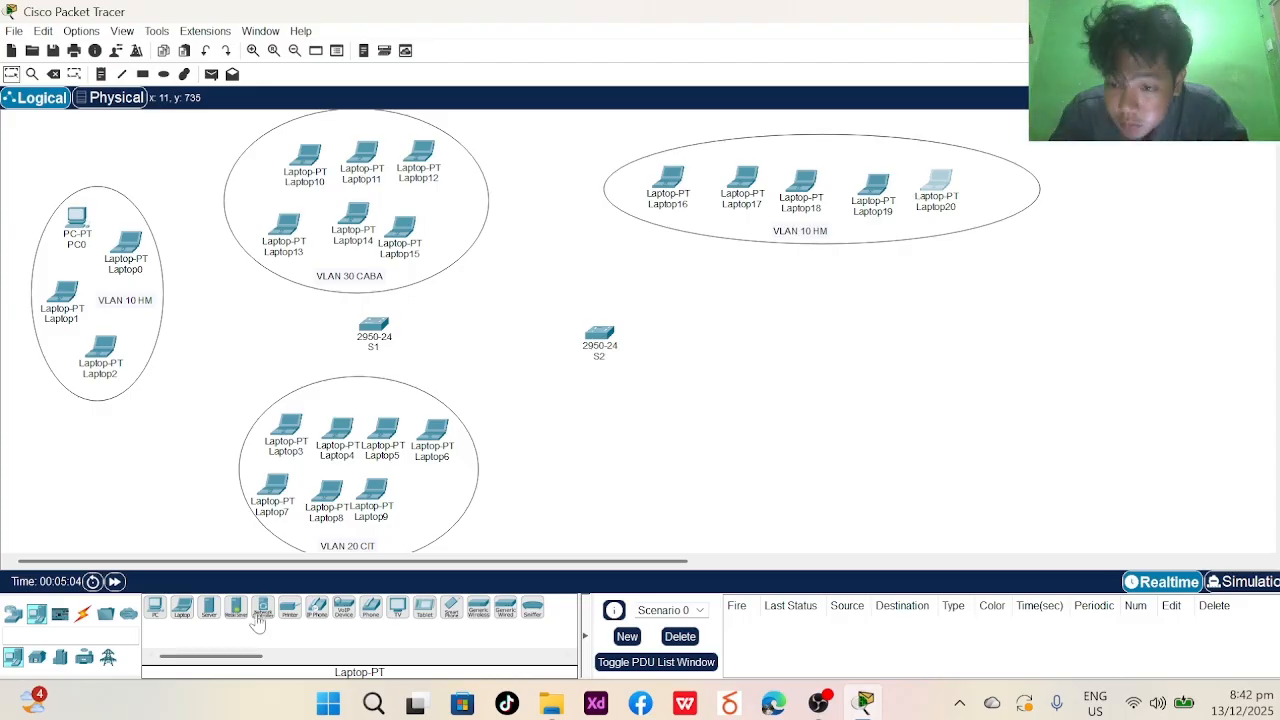
left_click(181, 606)
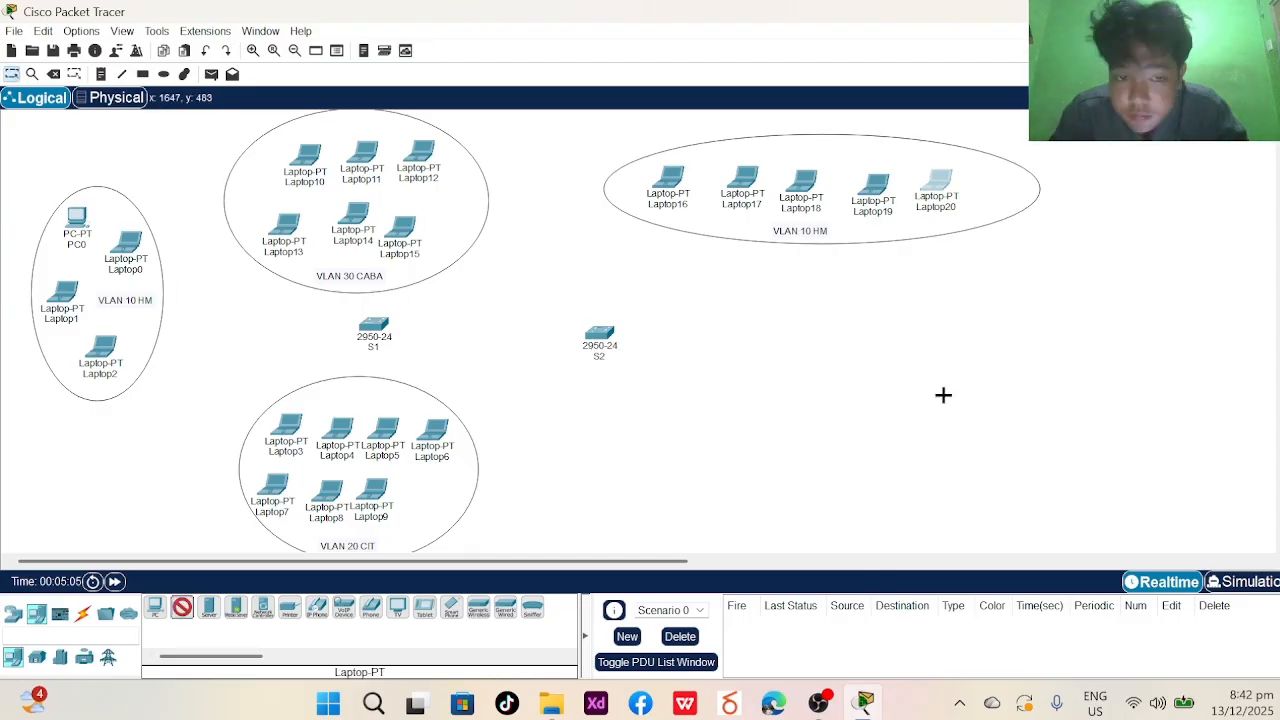
left_click(870, 320)
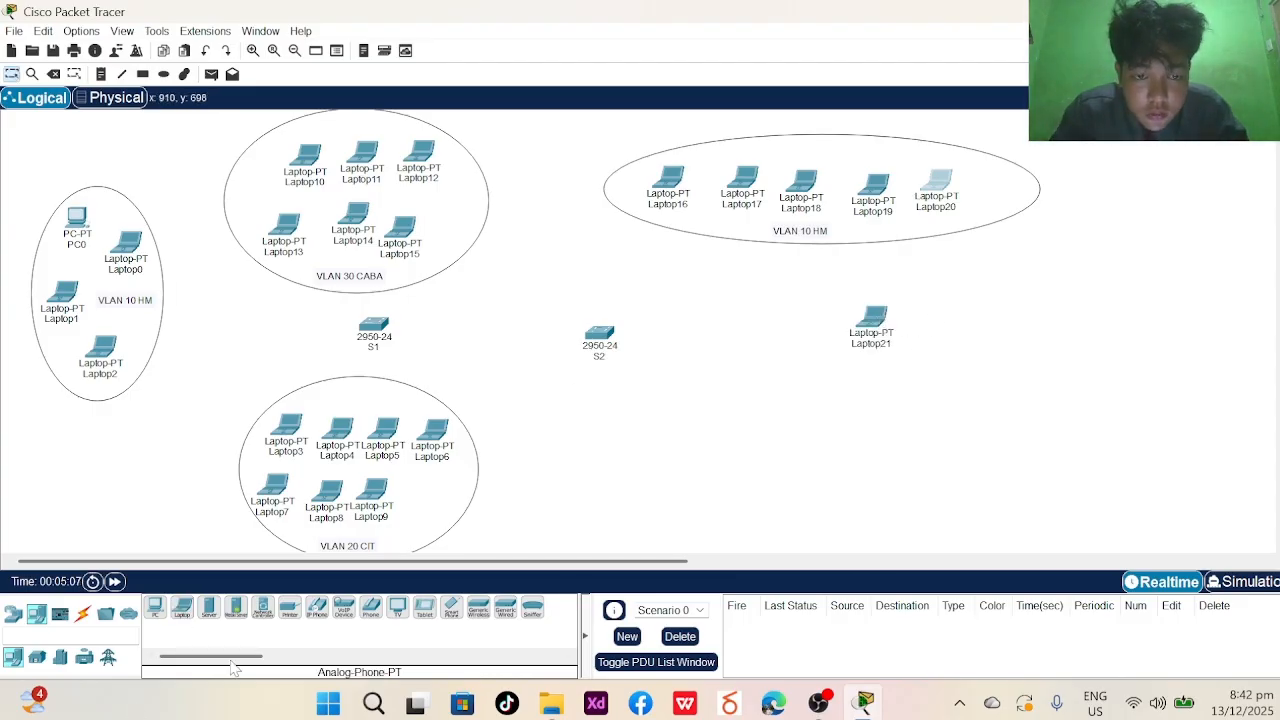
left_click(860, 376)
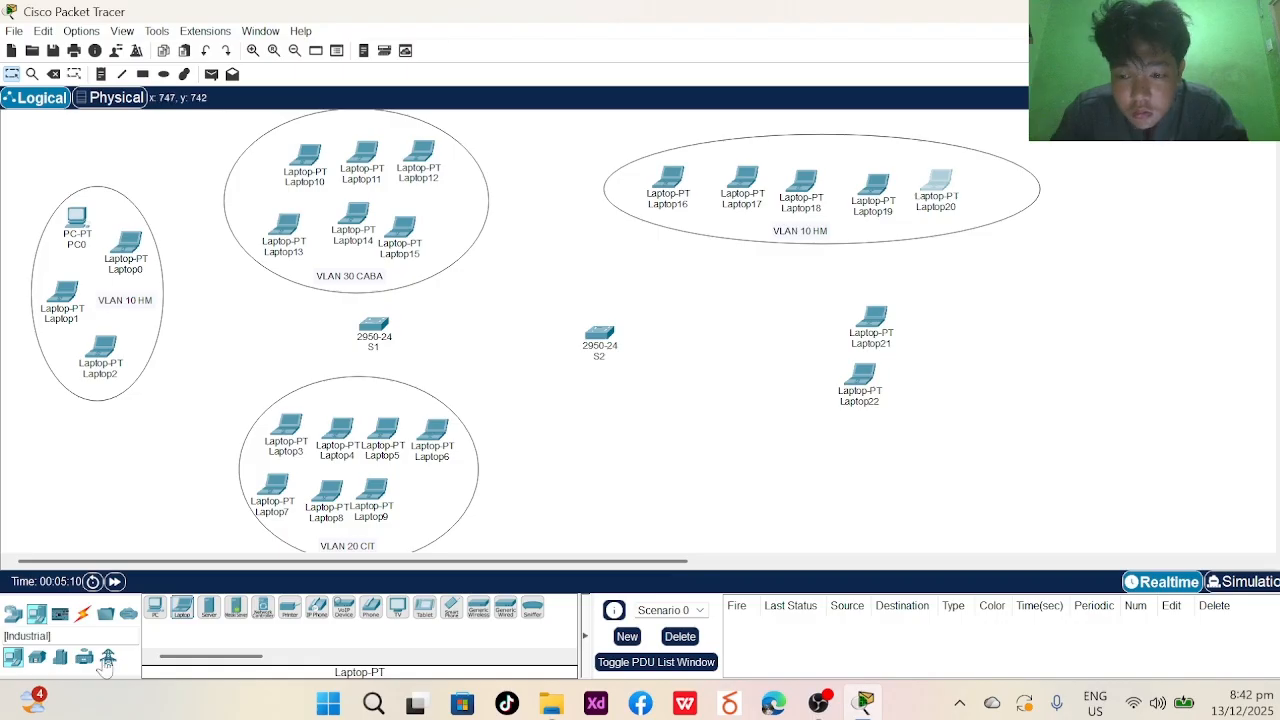
left_click(181, 606)
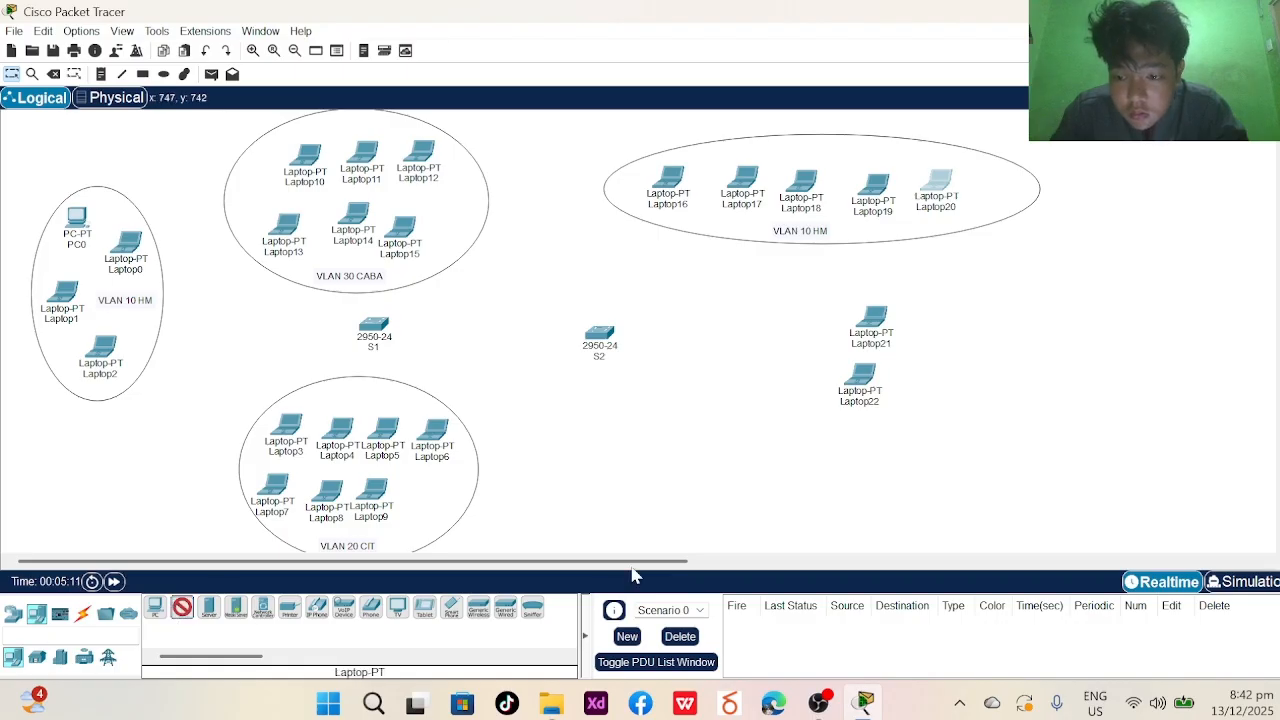
left_click(841, 427)
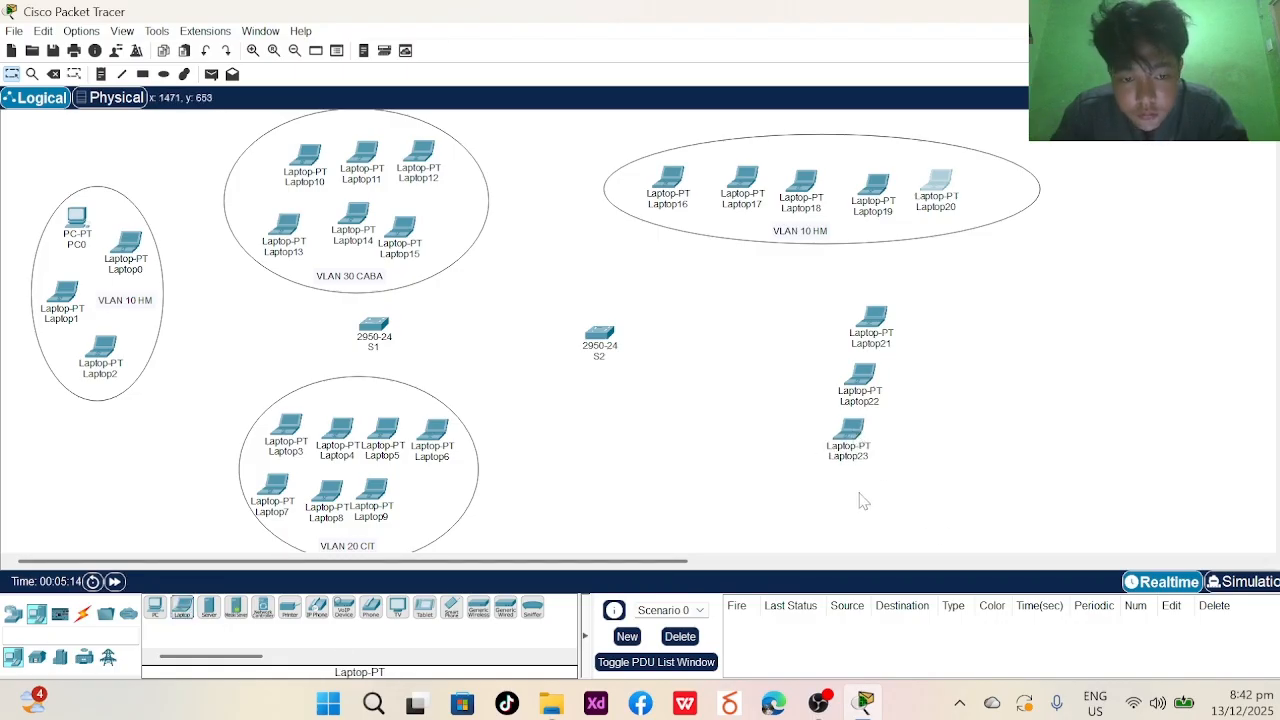
left_click(181, 606)
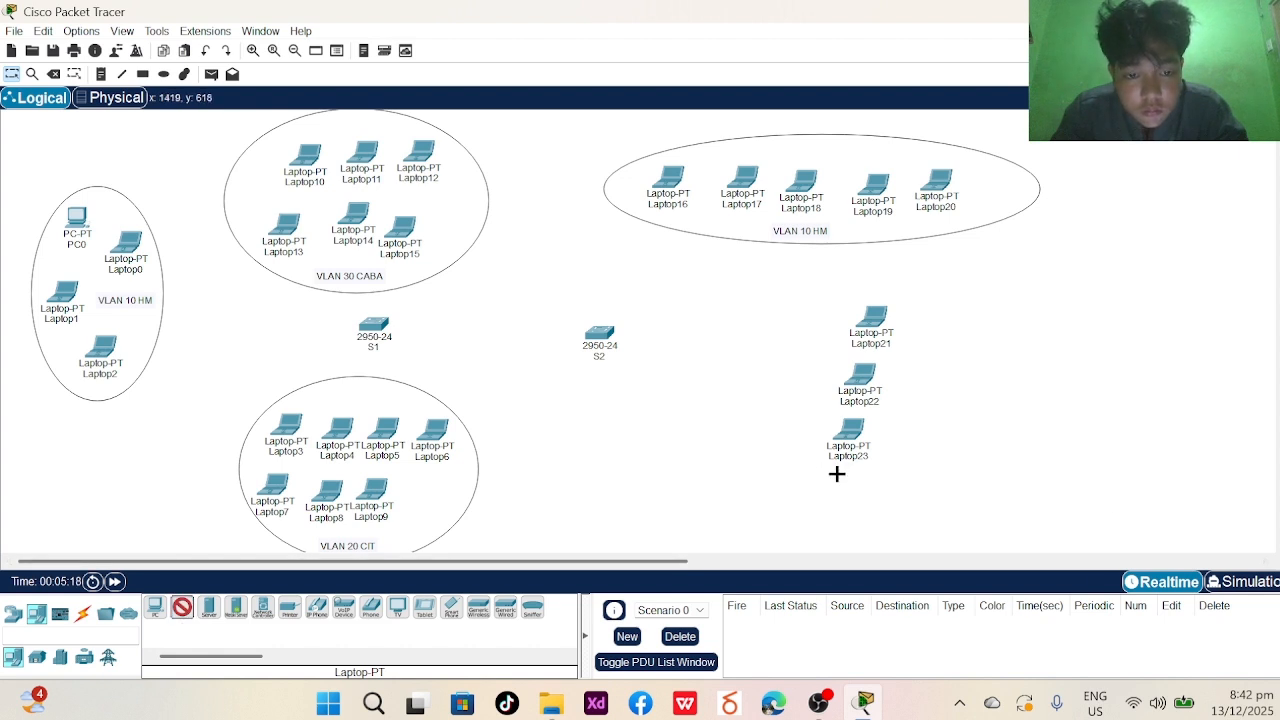
left_click(837, 474)
- Place Laptop25–Laptop28 in a second column beside Laptop21–Laptop24
left_click(184, 609)
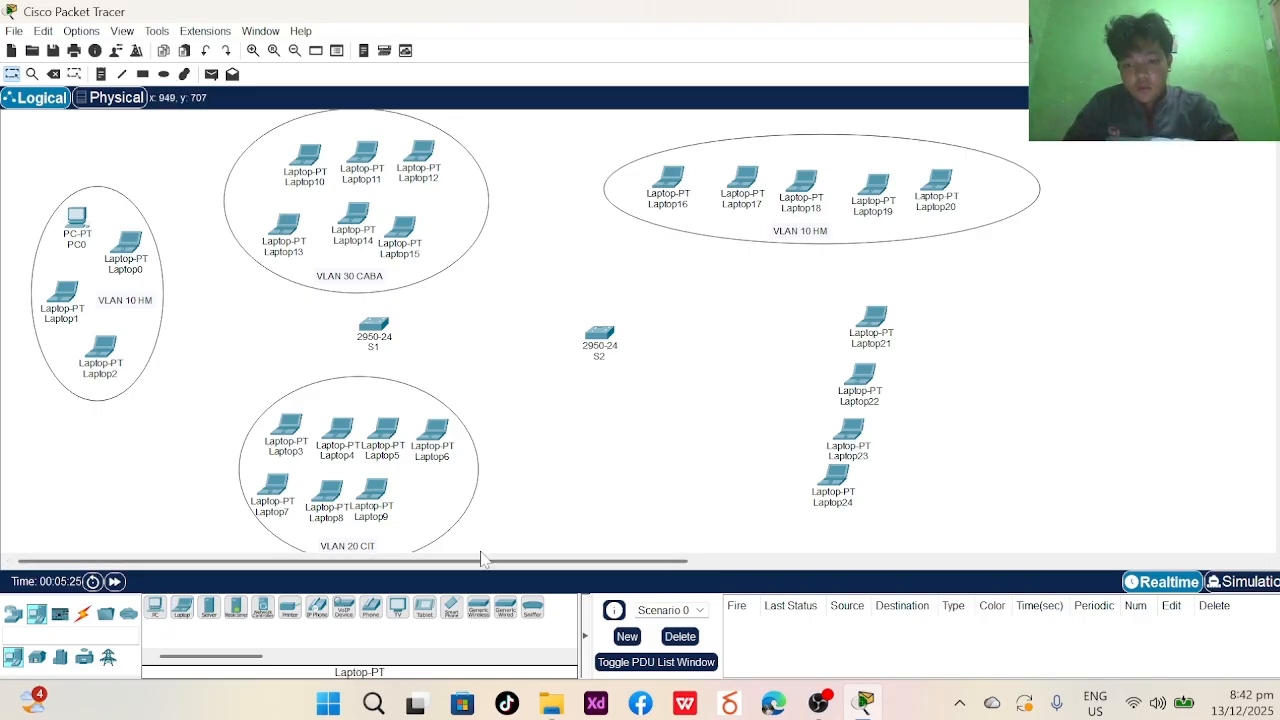
left_click(182, 607)
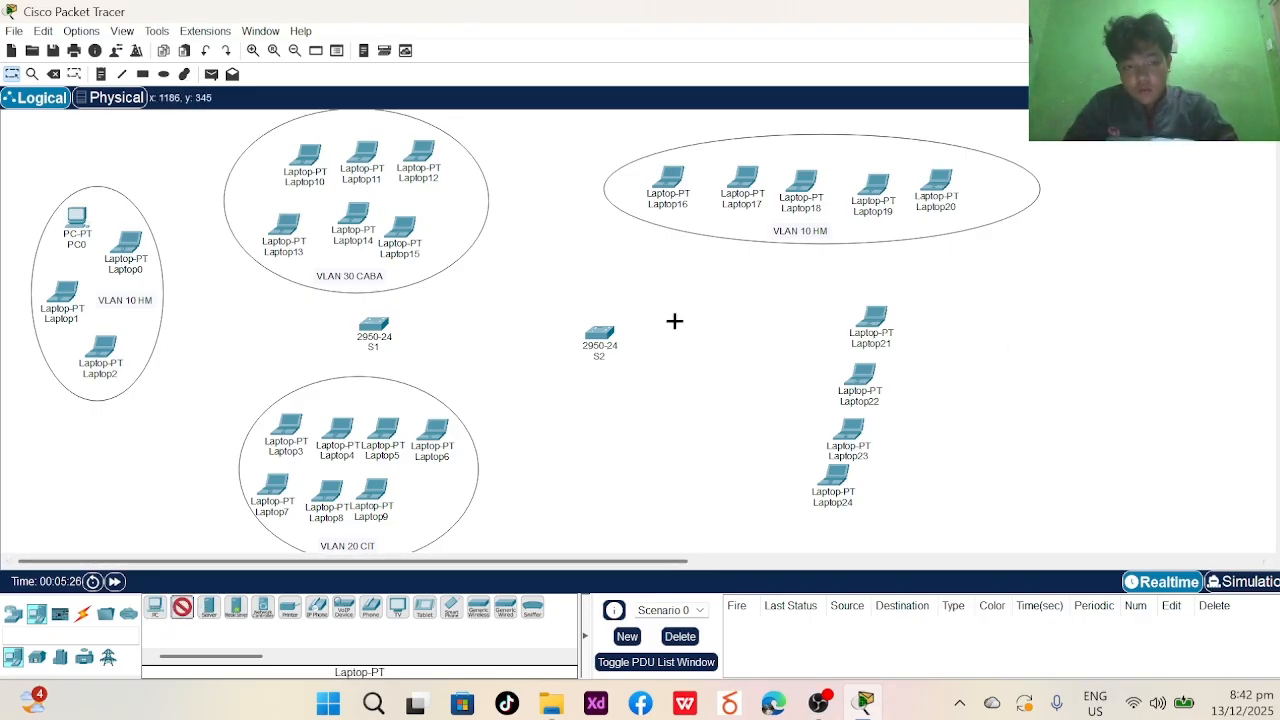
left_click(949, 312)
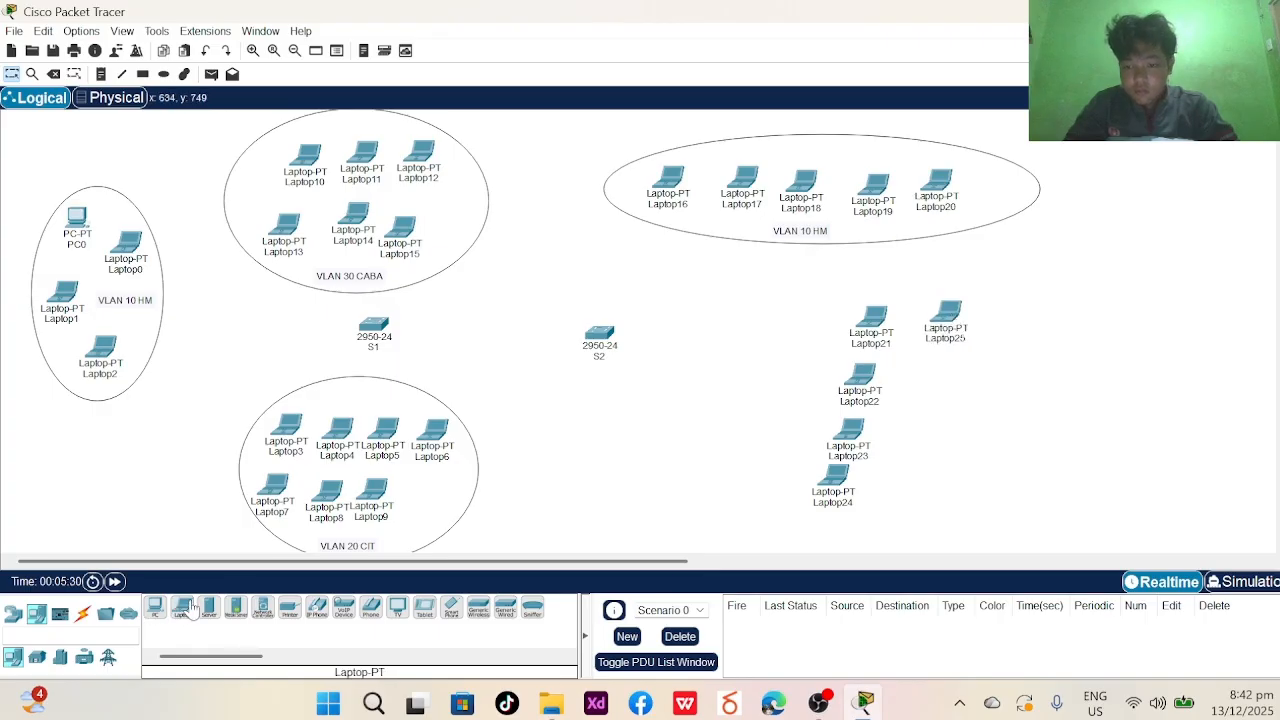
left_click(929, 377)
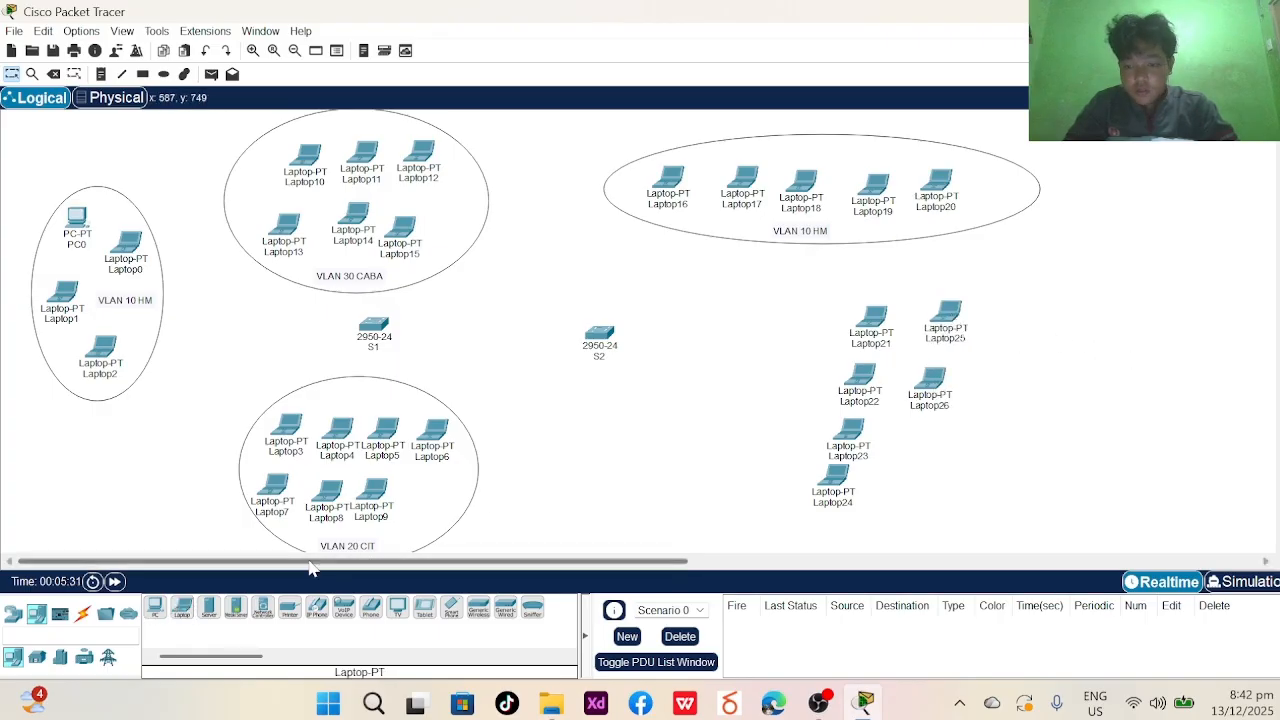
left_click(922, 443)
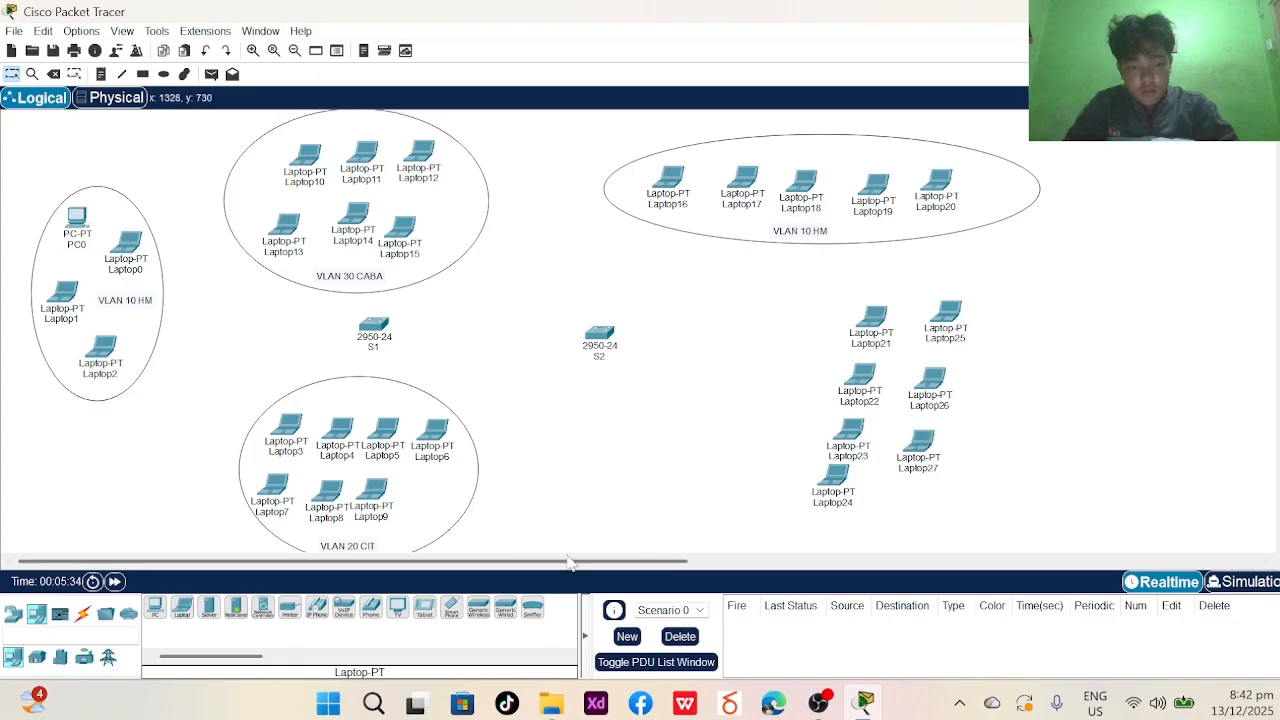
left_click(182, 608)
left_click(907, 493)
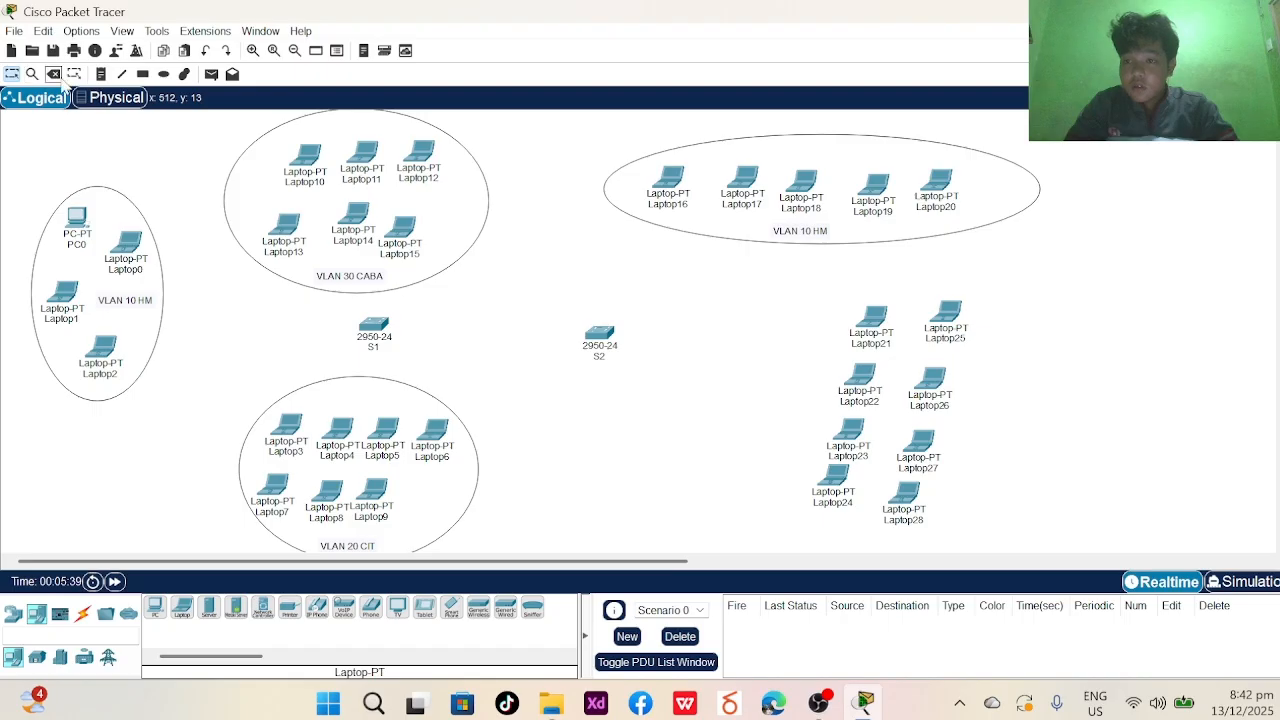
left_click(164, 74)
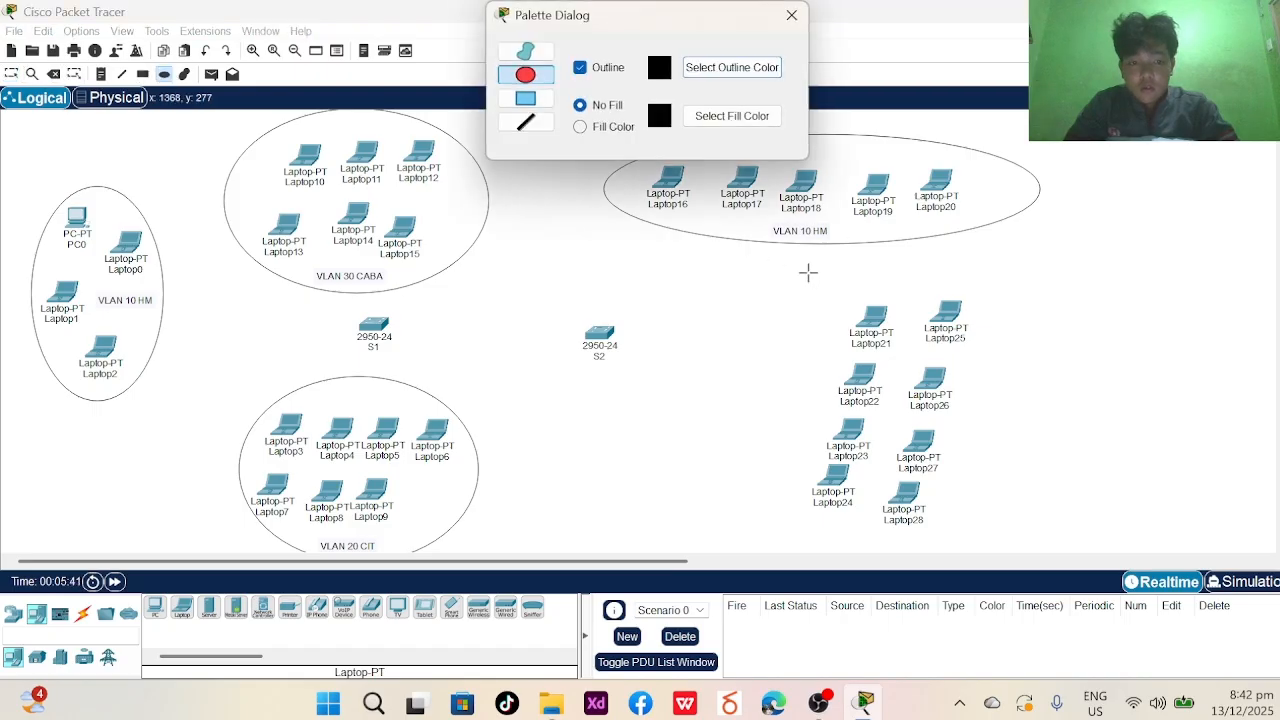
- Draw an ellipse around Laptop21–Laptop28 and nudge it into position
left_click_drag(797, 263, 1006, 553)
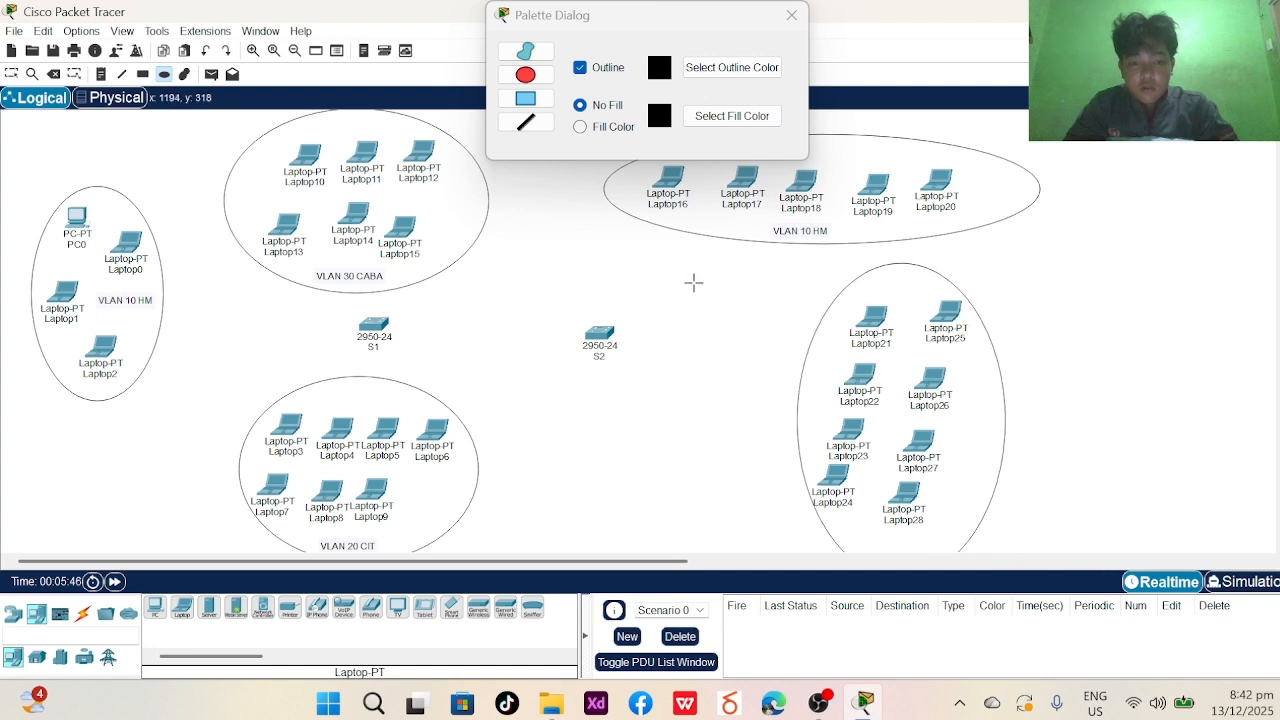
left_click(791, 15)
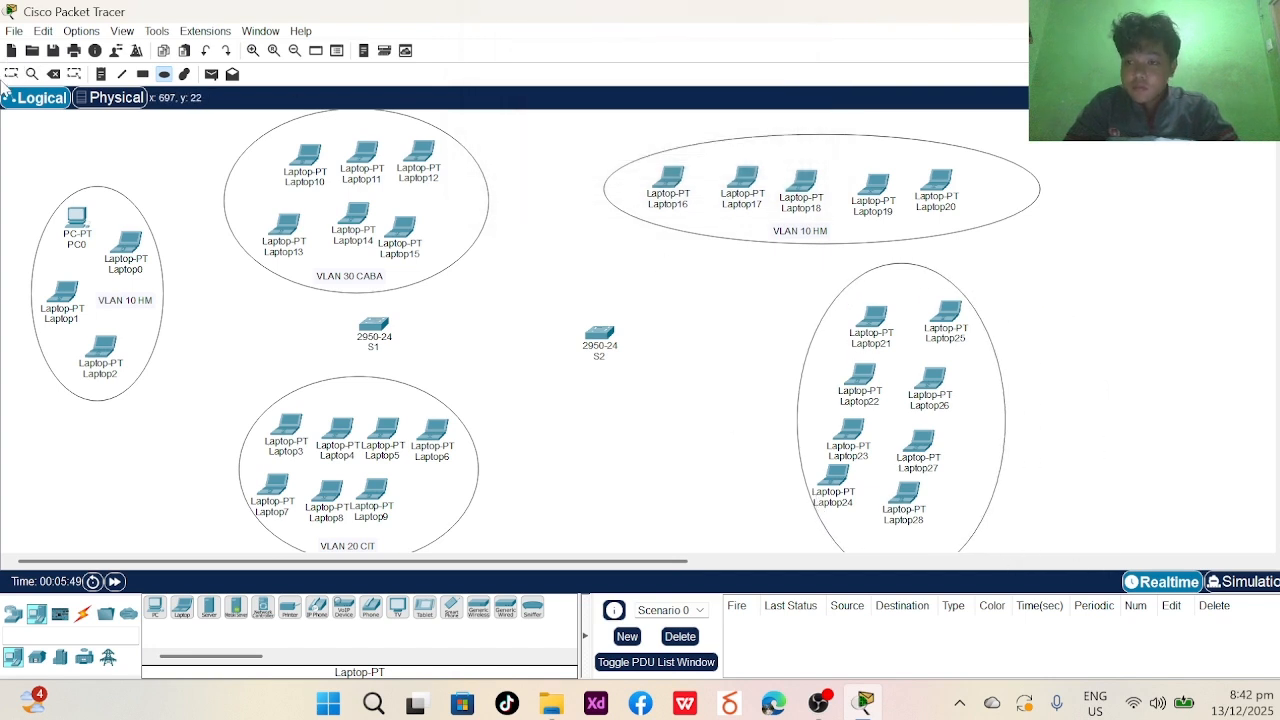
left_click(11, 74)
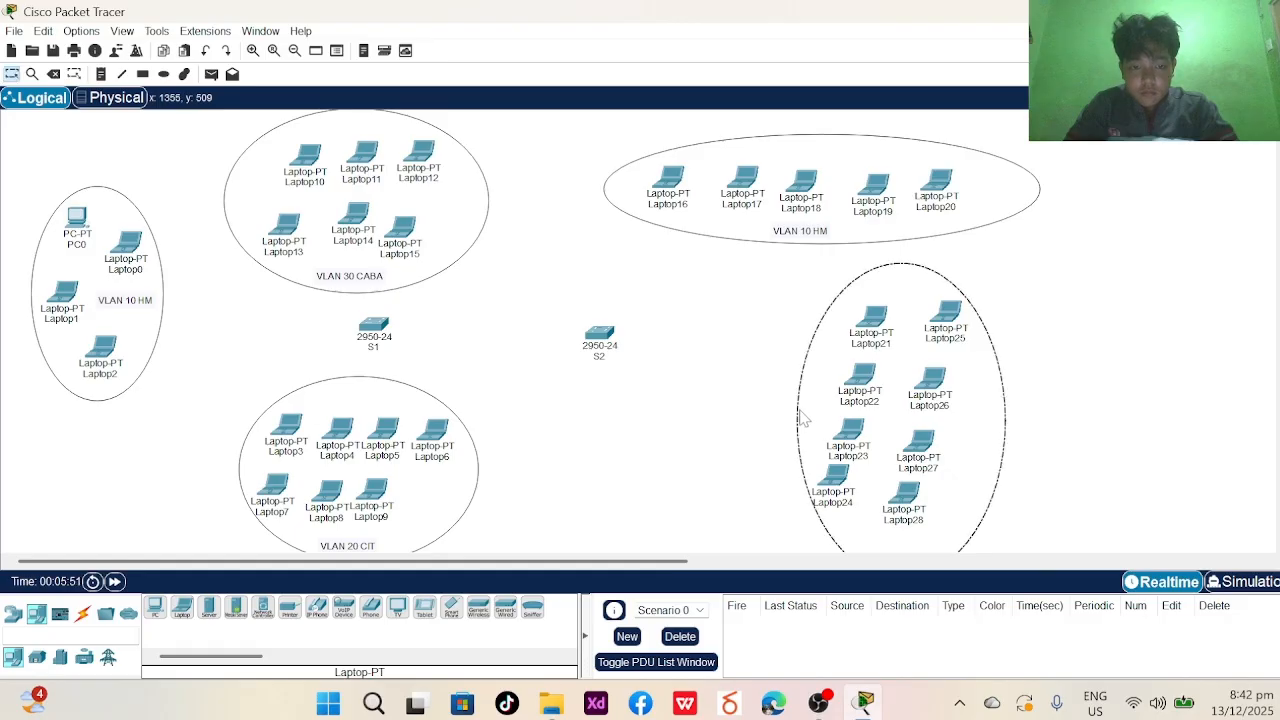
mouse_move(800, 420)
left_mouse_down()
mouse_move(814, 406)
mouse_move(792, 406)
left_mouse_up()
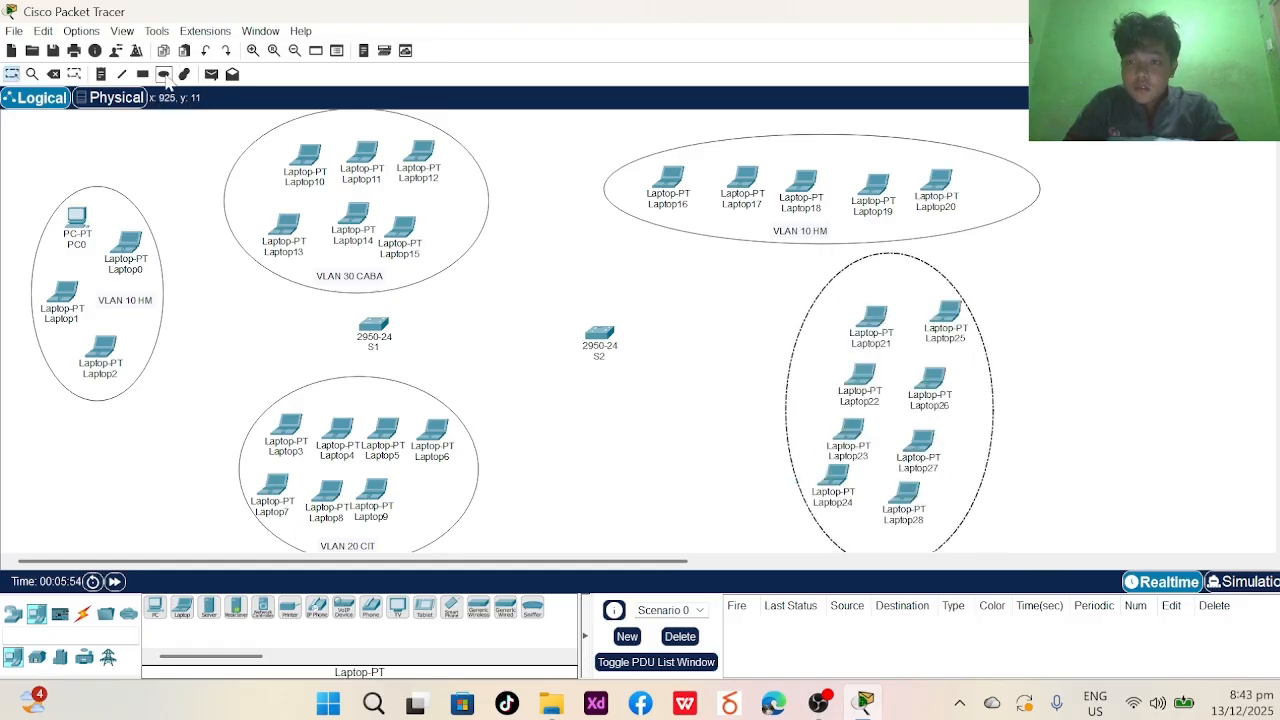
- Add the note 'VLAN 20 CIT' beside Laptop27 inside the ellipse
left_click(101, 75)
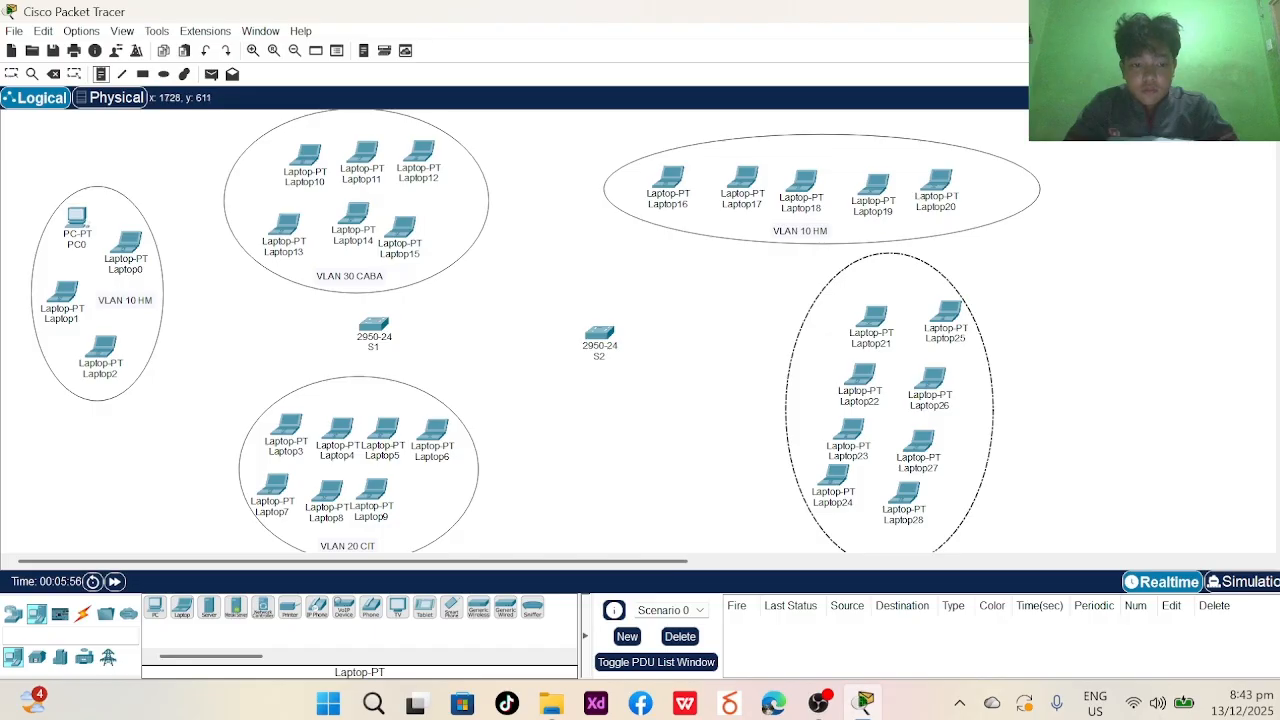
left_click(958, 450)
type("VLAN 20 CIT")
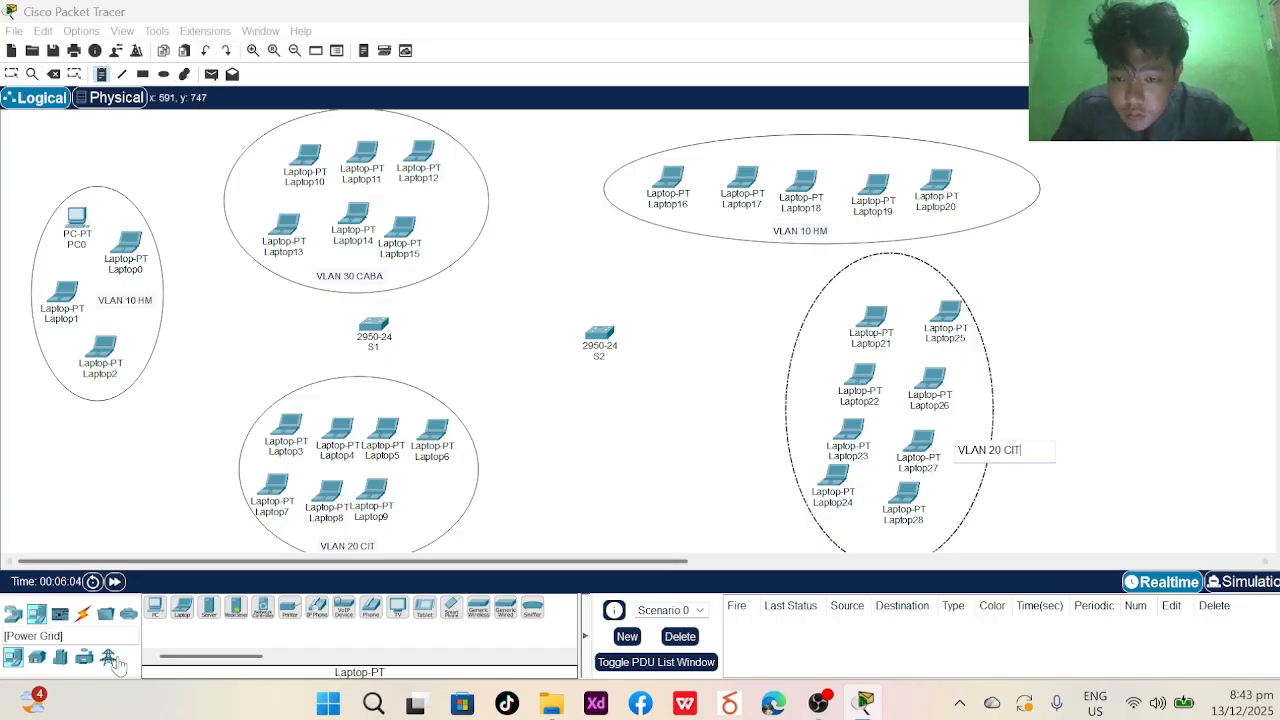
- Place Laptop29–Laptop32 below switch S2 and drag them into an even row
left_click(179, 610)
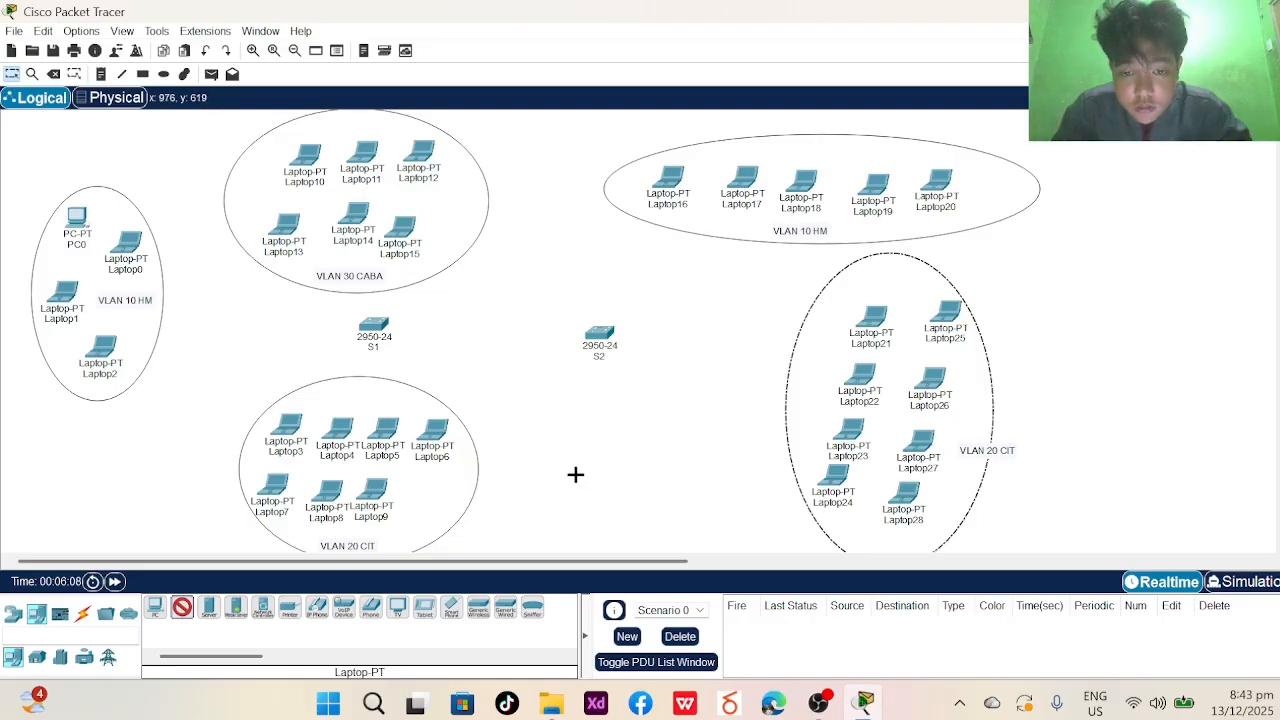
left_click(616, 480)
left_click(181, 607)
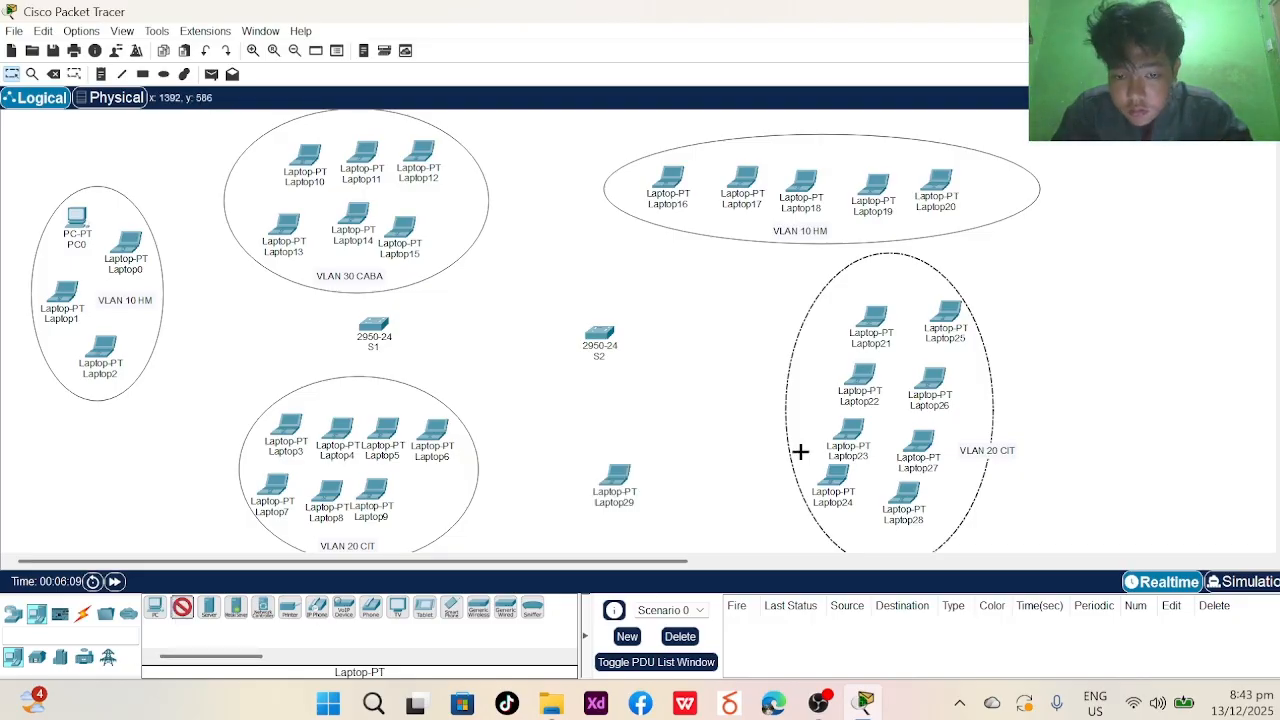
left_click(663, 456)
left_click_drag(606, 510, 639, 462)
left_click(181, 607)
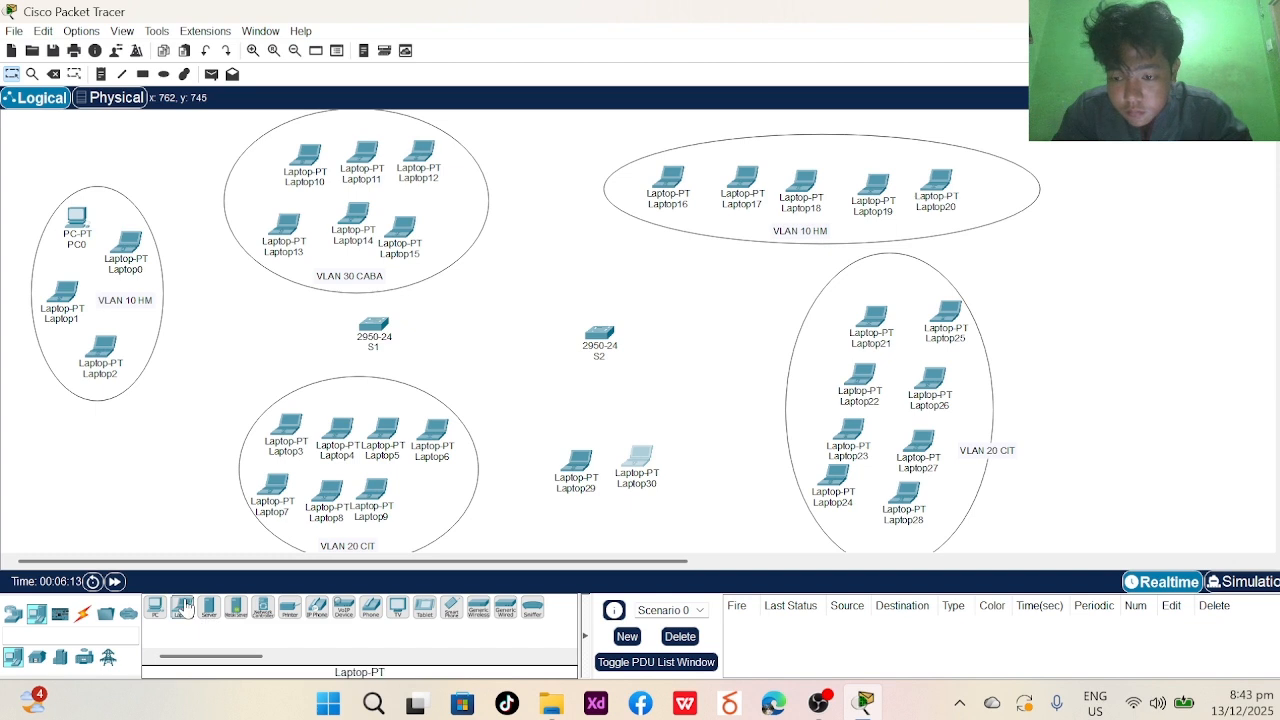
left_click(692, 459)
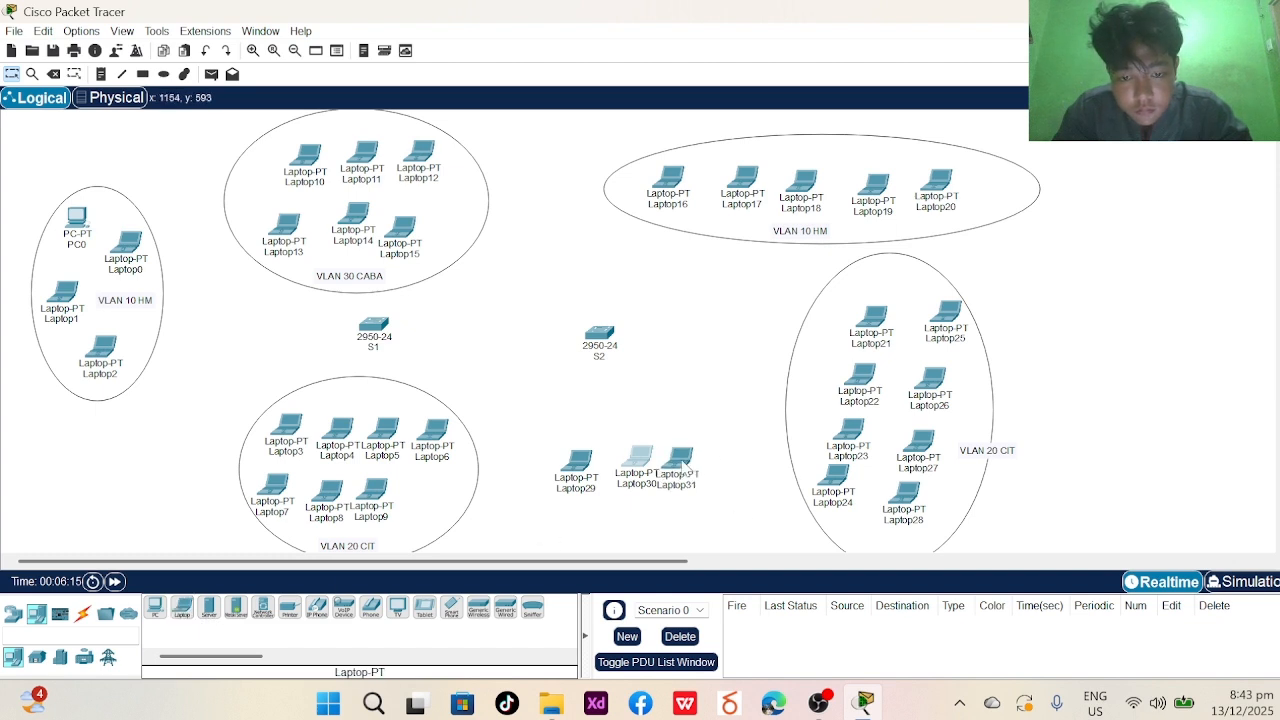
left_click(181, 612)
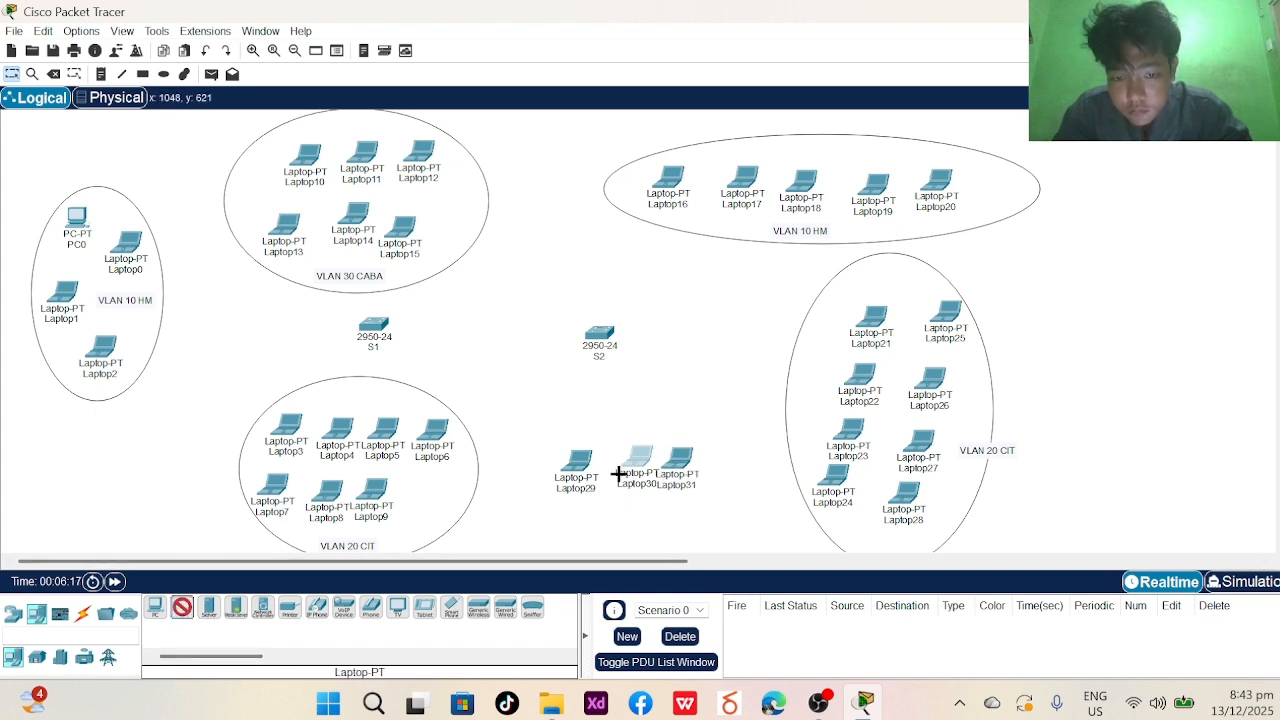
left_click(733, 472)
left_click_drag(580, 488, 559, 497)
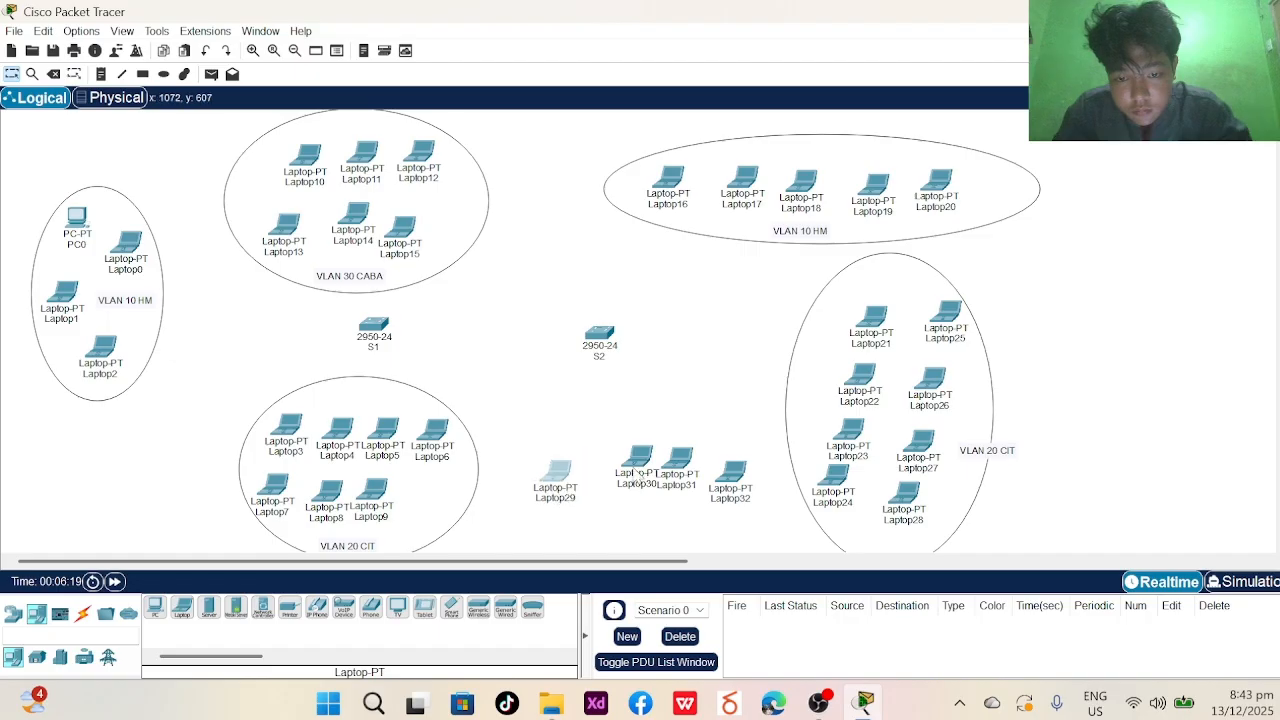
left_click_drag(640, 479, 683, 486)
left_click(679, 484)
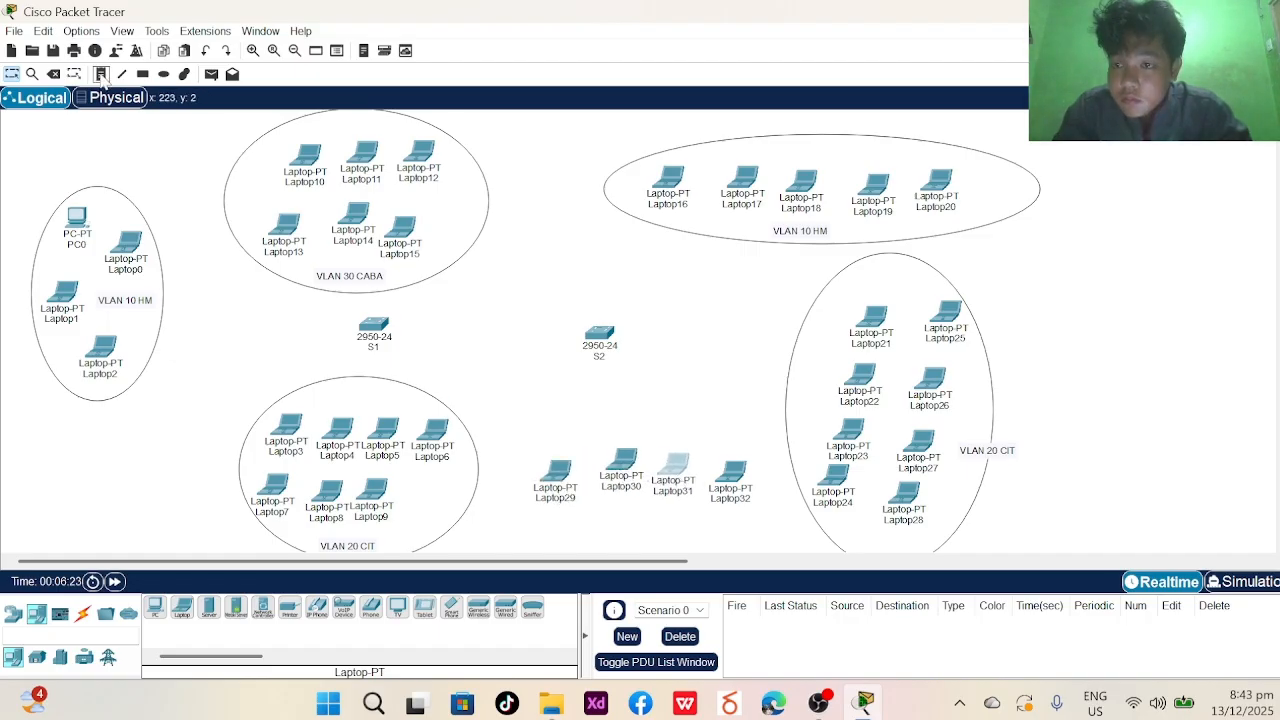
- Draw an ellipse around Laptop29–Laptop32
left_click(164, 74)
left_click_drag(506, 413, 800, 555)
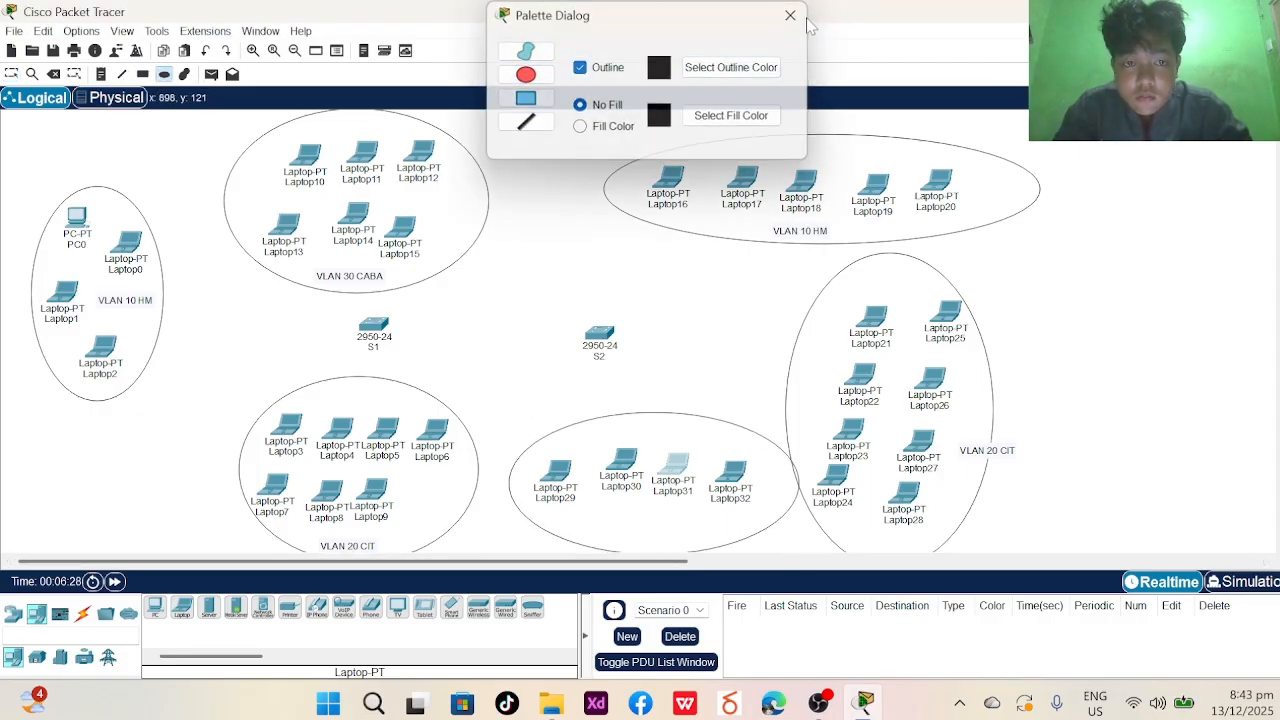
left_click(790, 14)
left_click(13, 77)
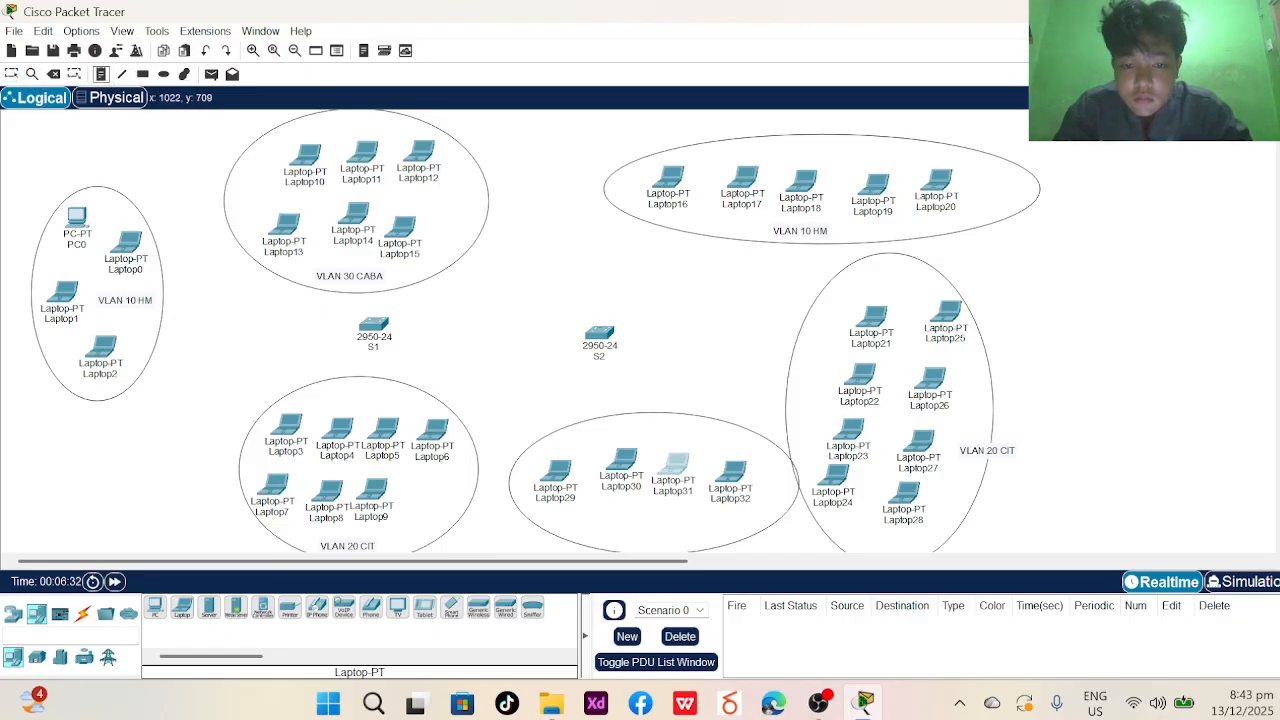
- Add the note 'VLAN 30 CABA' beneath the Laptop29–Laptop32 group
left_click(101, 74)
left_click(606, 535)
type("VLAN ")
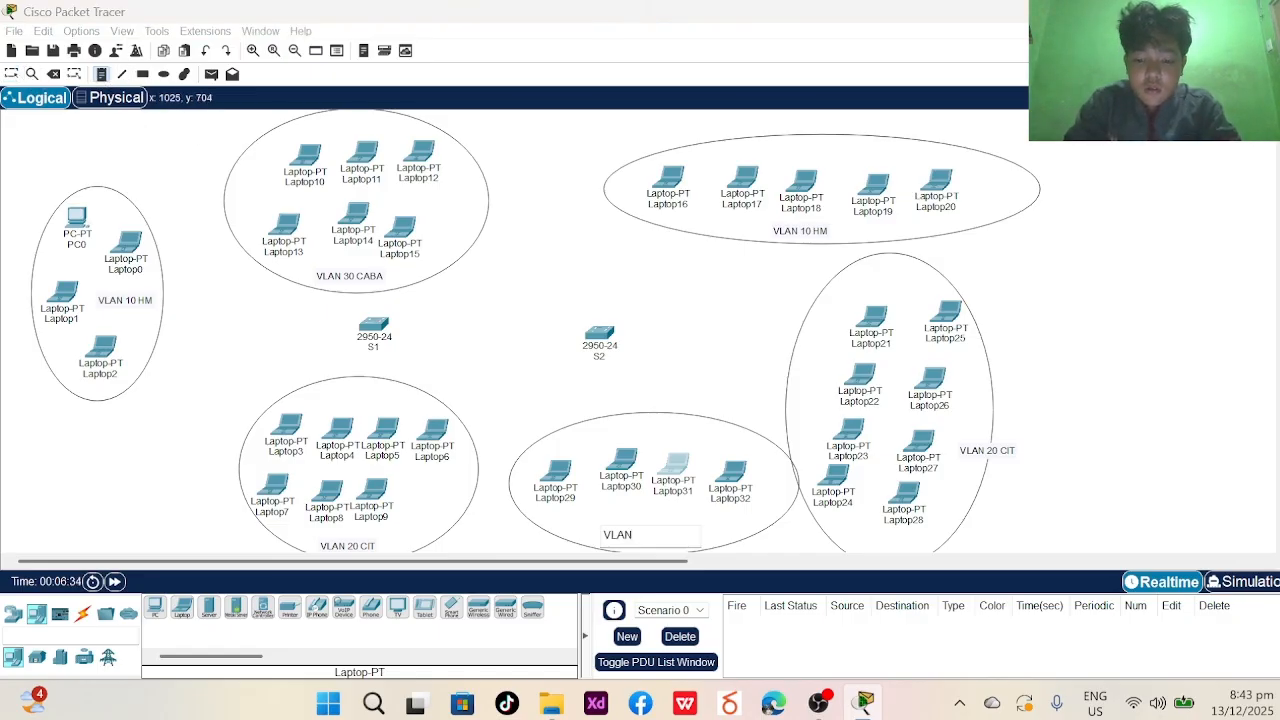
type("30 CB")
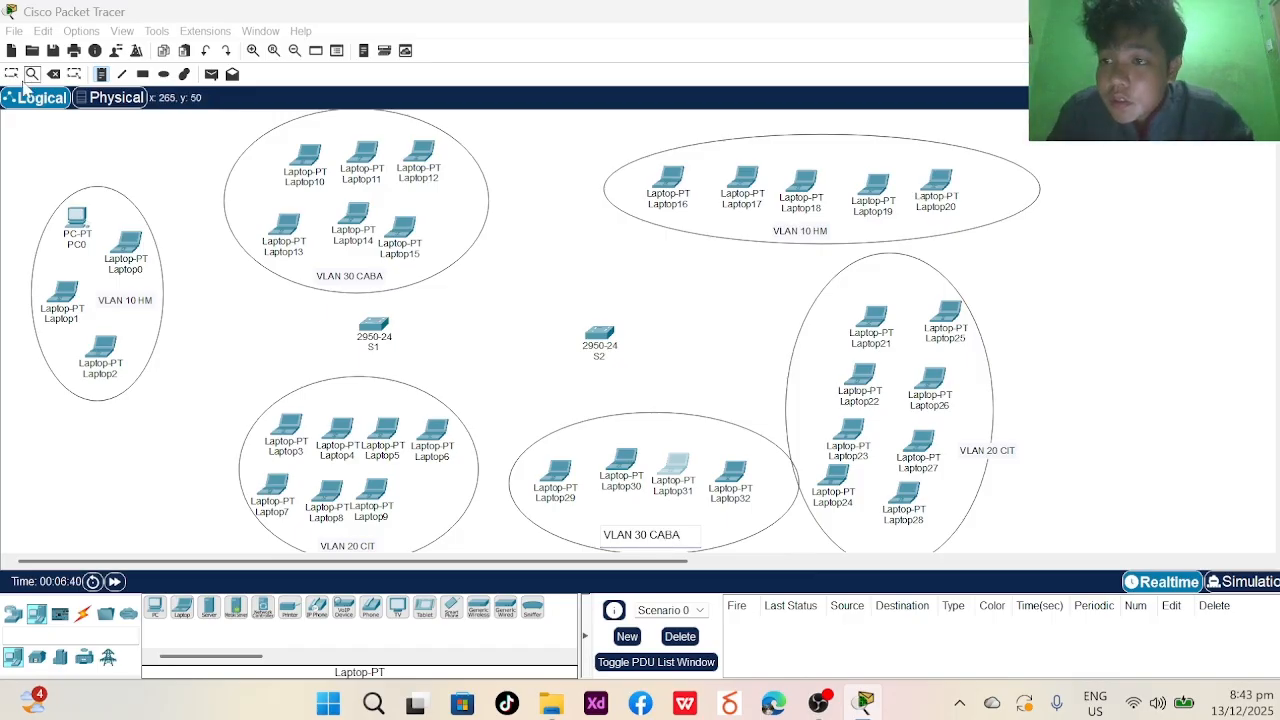
- Finish the VLAN 30 CABA note, then rename PC0 to PC1 and Laptop0 to PC2
left_click(11, 76)
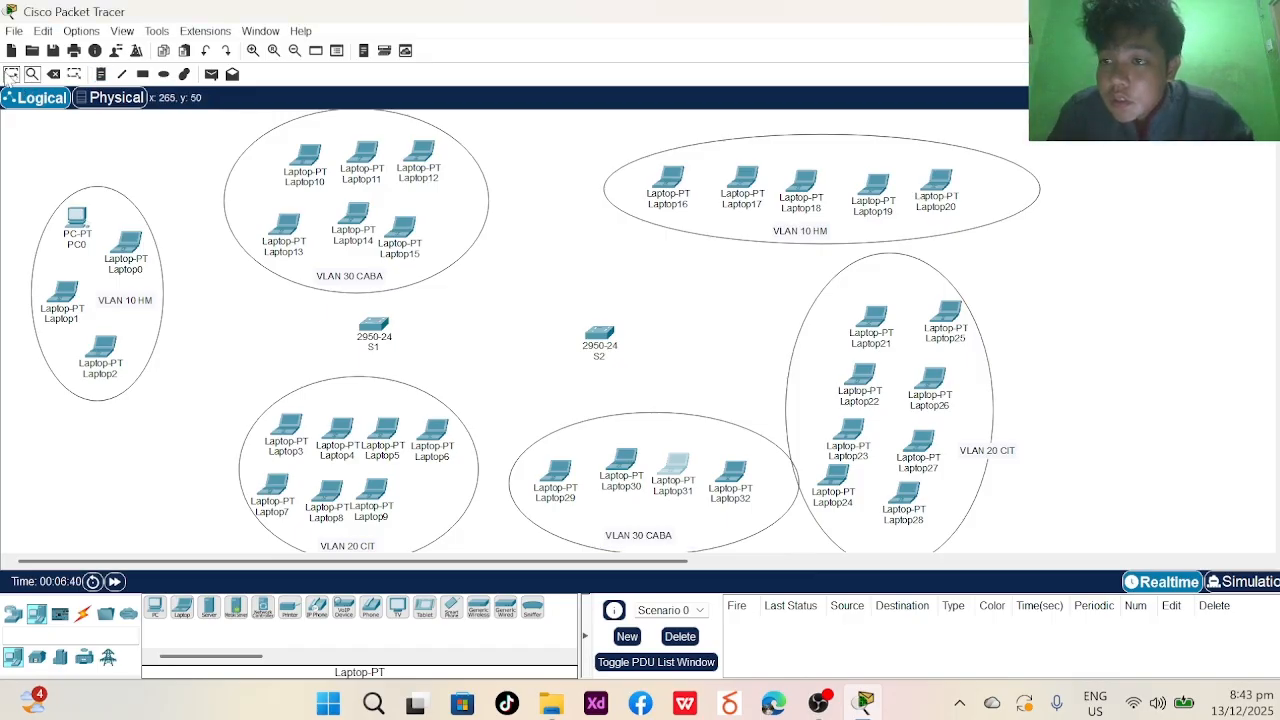
left_click(73, 246)
key("End")
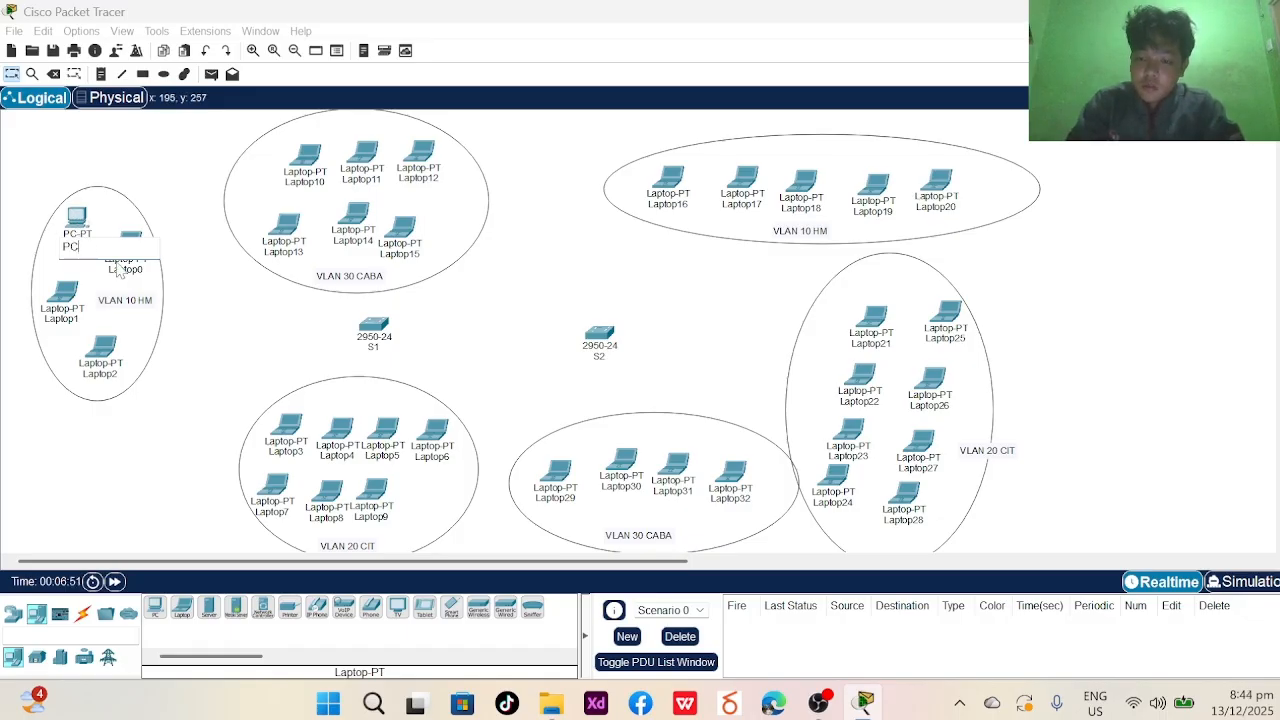
key("Return")
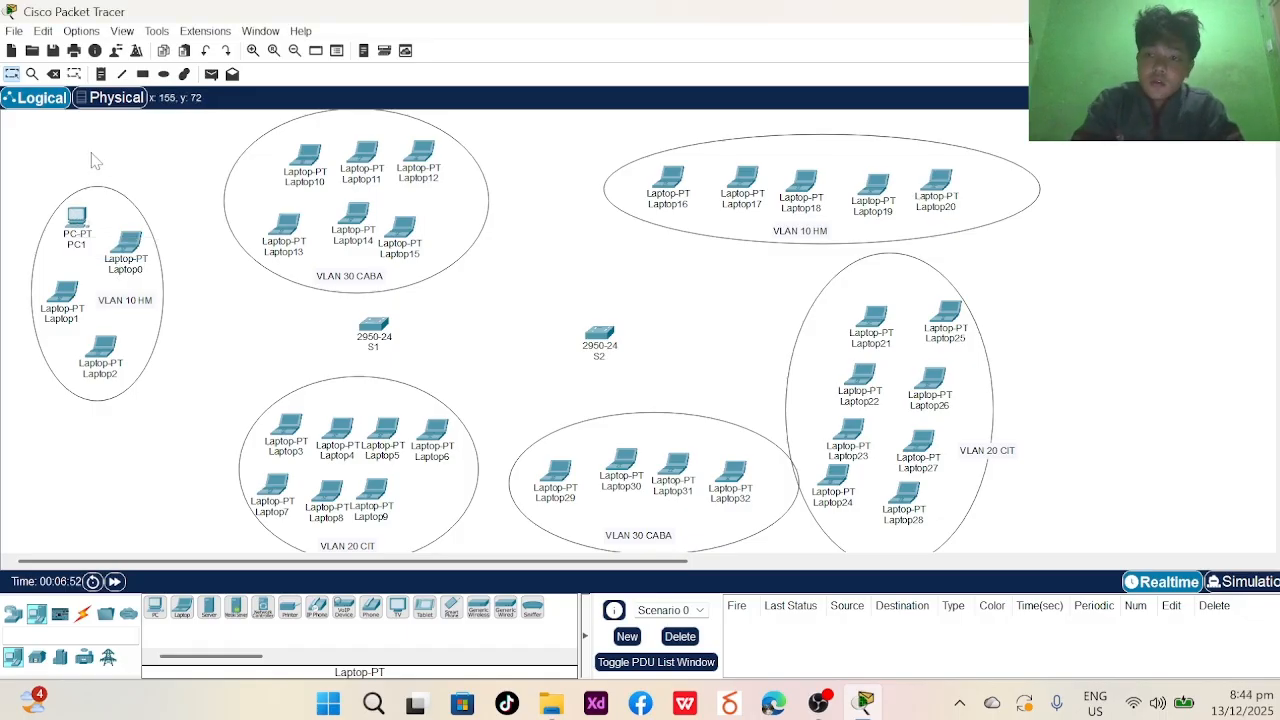
left_click(127, 271)
type("PC")
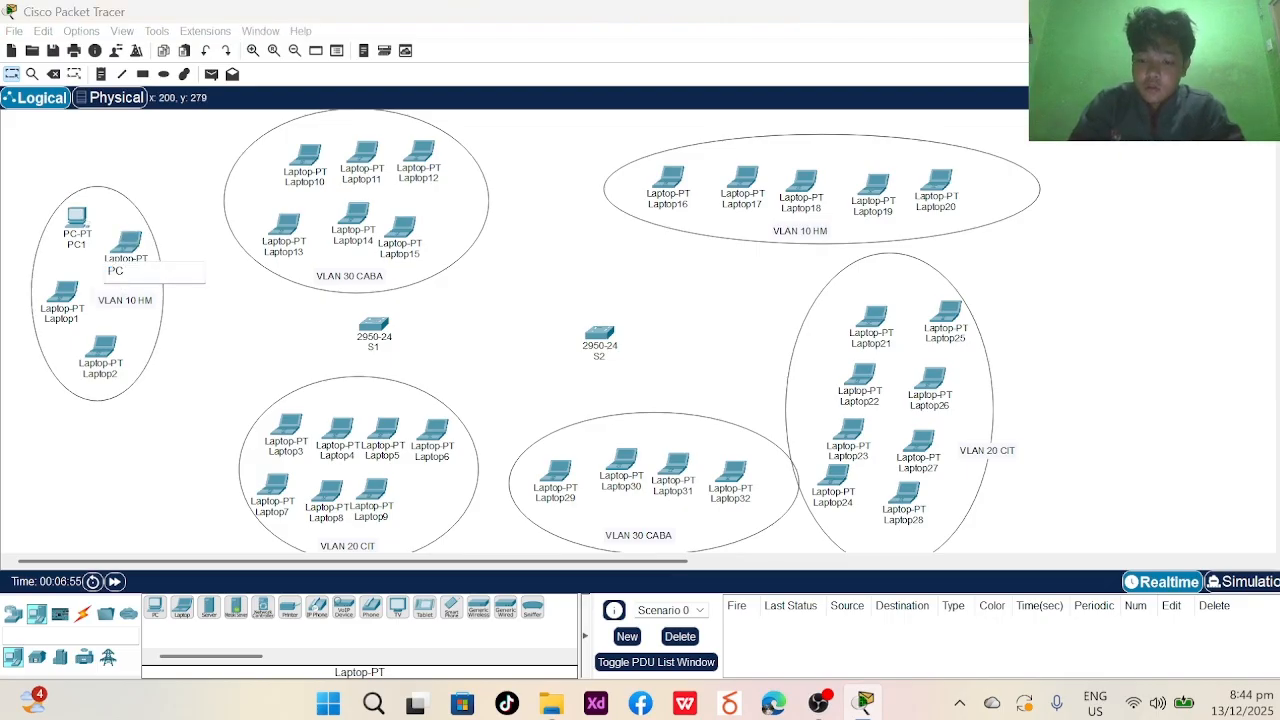
type("1")
key("BackSpace")
type("2")
key("Return")
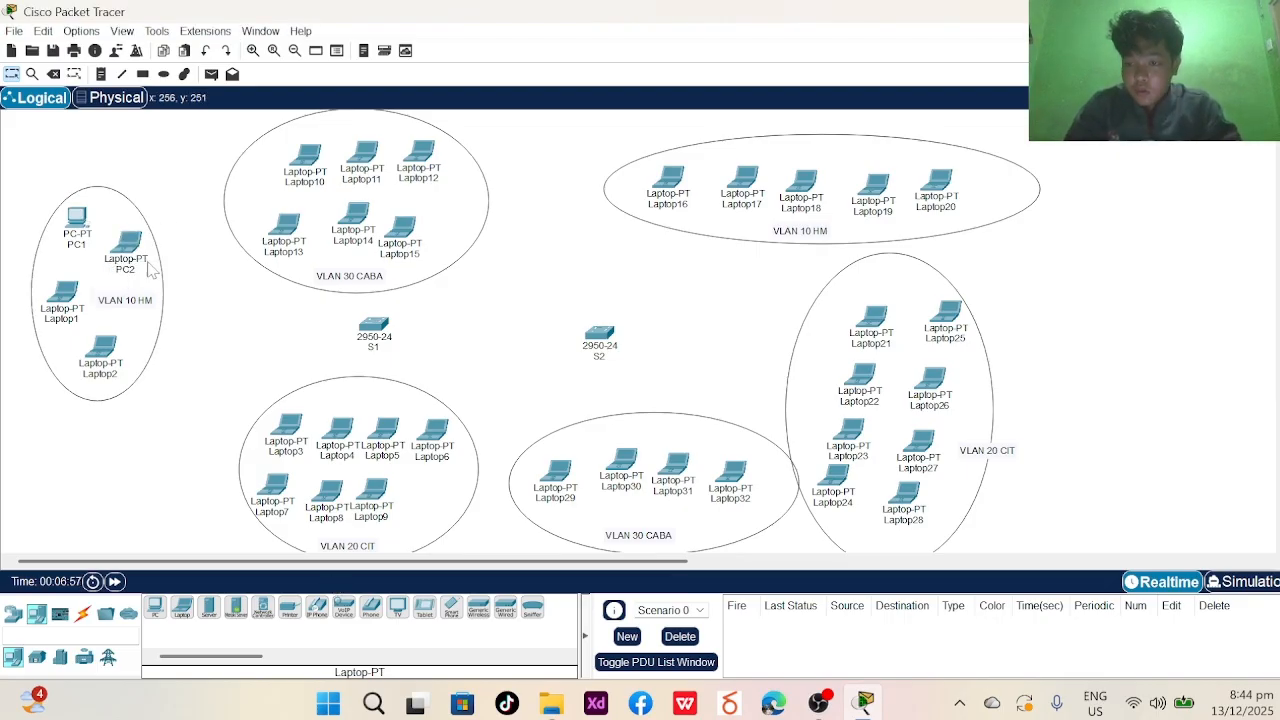
- Rename Laptop1 to PC3 and Laptop2 to PC4, and begin naming Laptop3 PC5
left_click(81, 321)
type("PC")
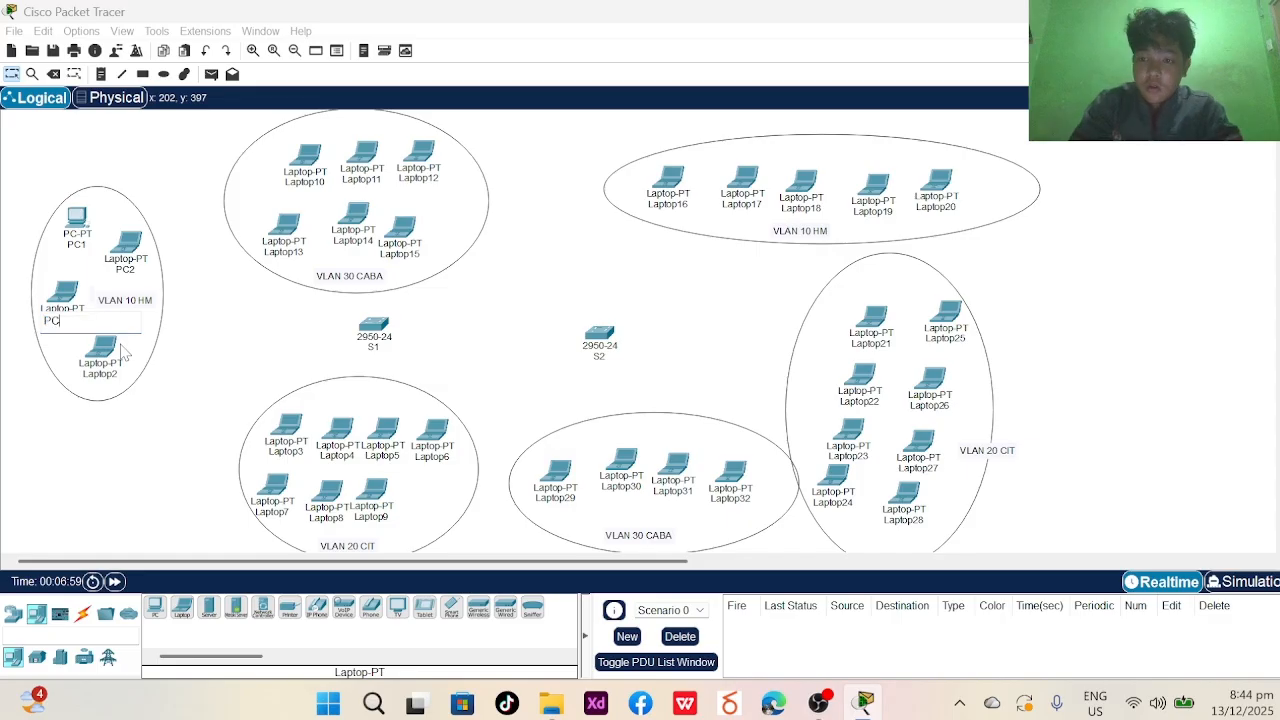
type("3")
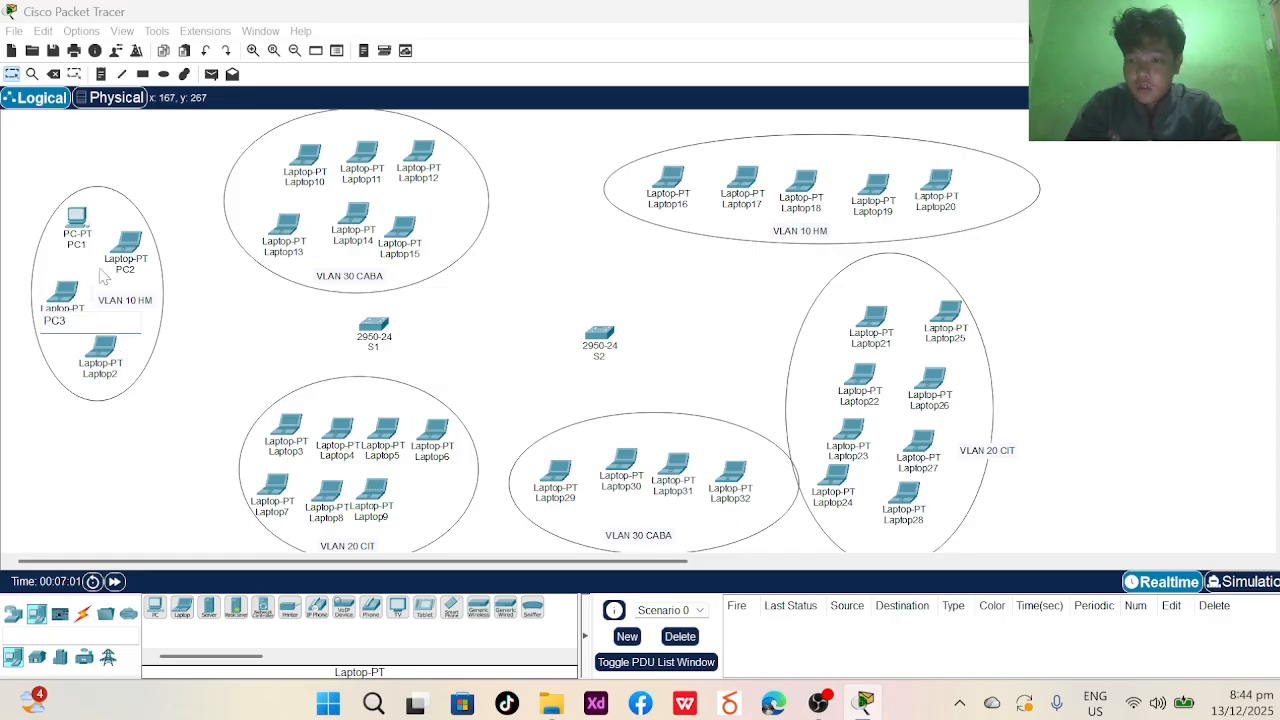
key("Return")
left_click(102, 376)
type("PC4")
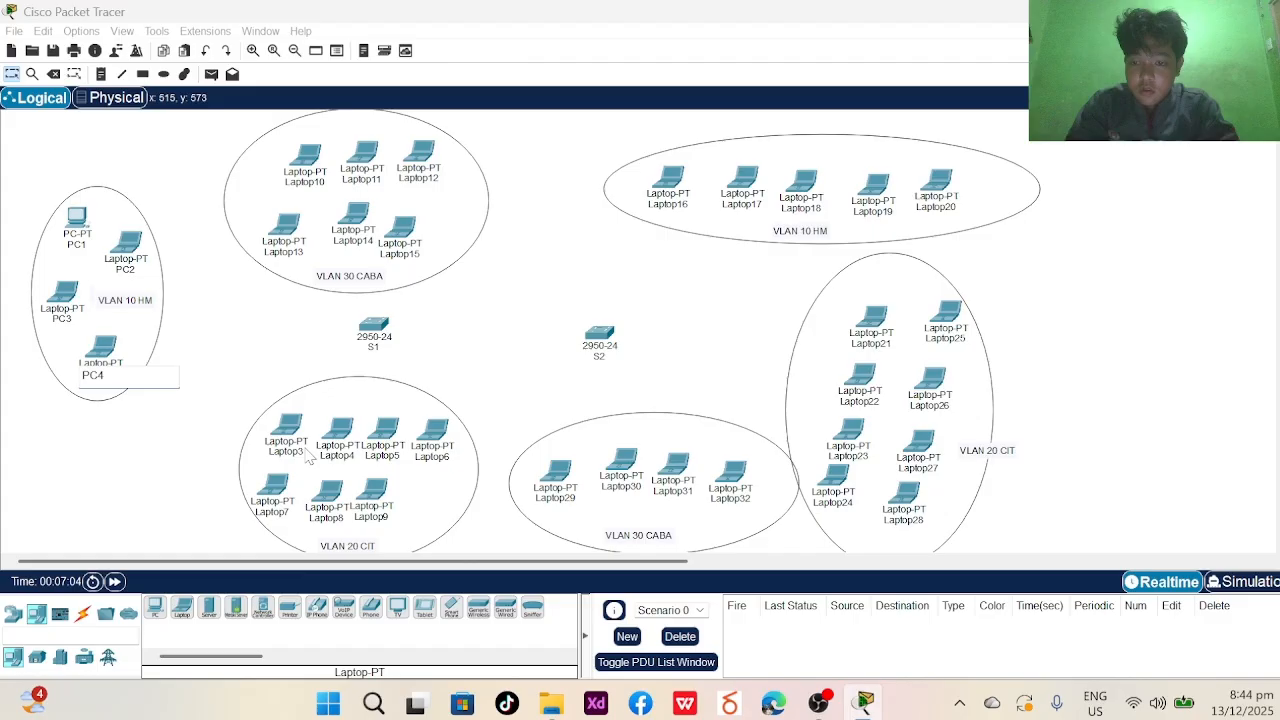
key("Return")
left_click(287, 453)
type("PC")
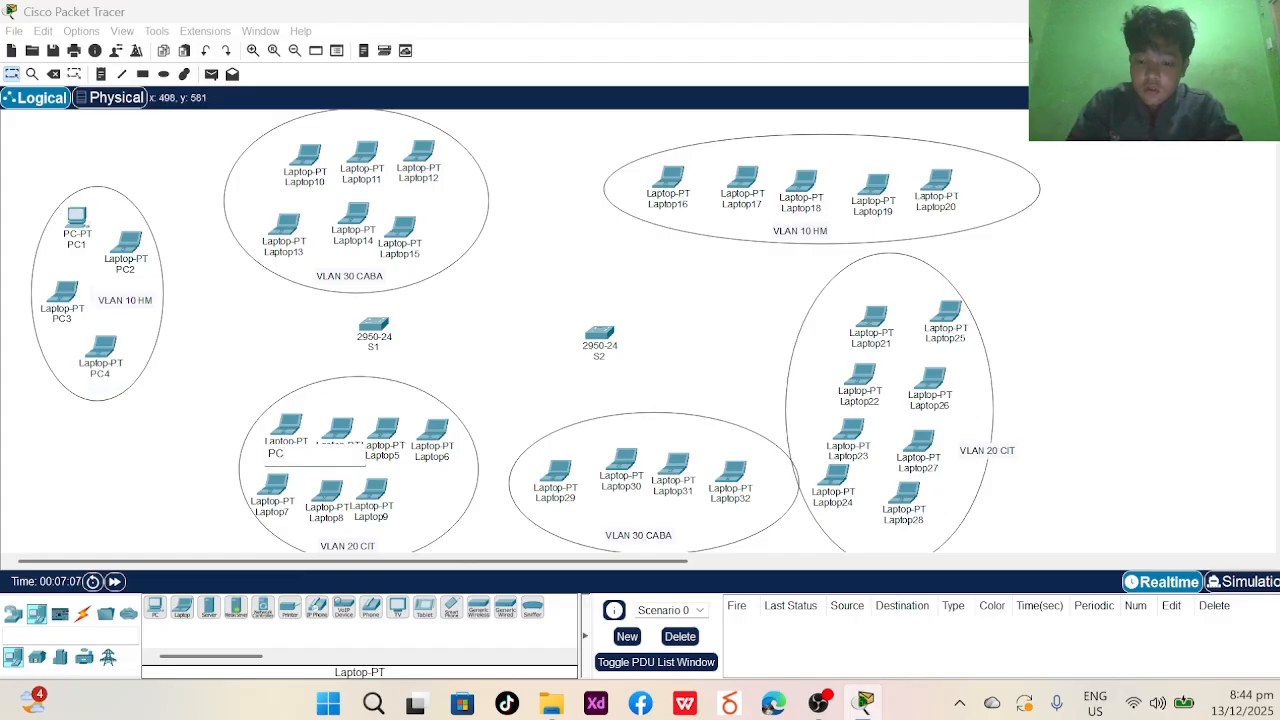
type("5")
- Confirm PC5, then rename Laptop4 to PC6 and Laptop5 to PC7
key("Return")
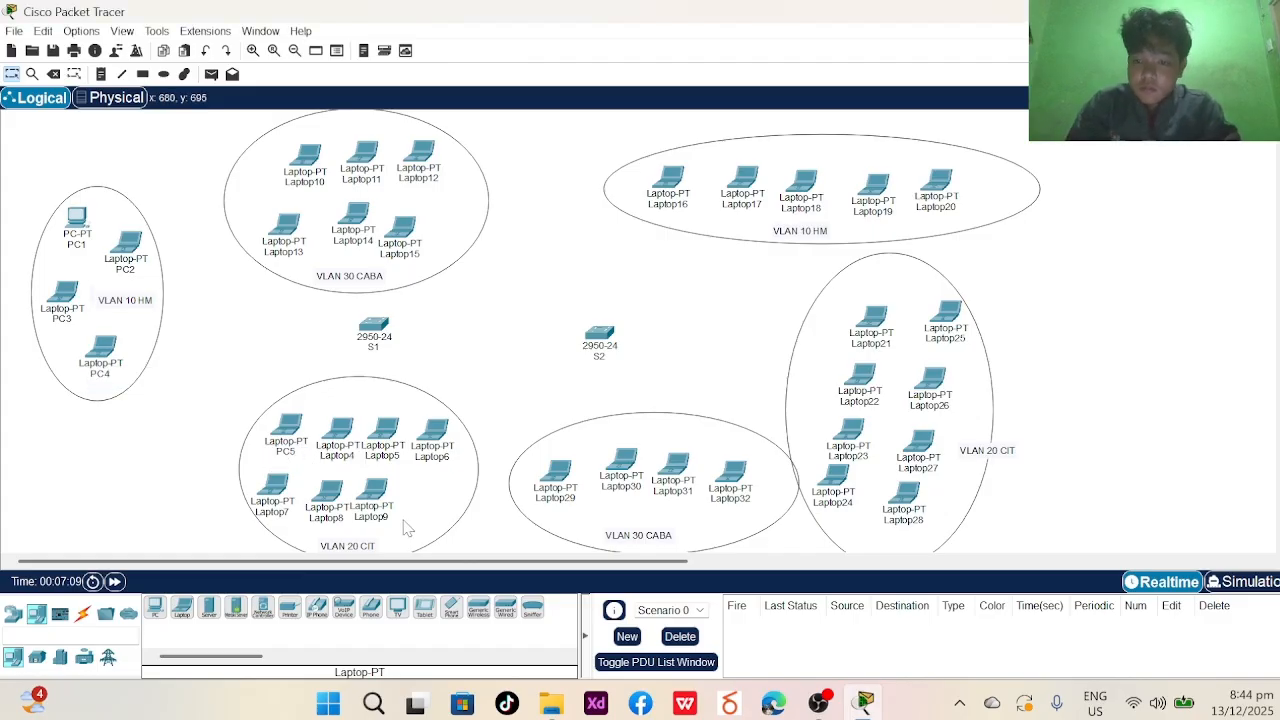
left_click(338, 457)
type("PC")
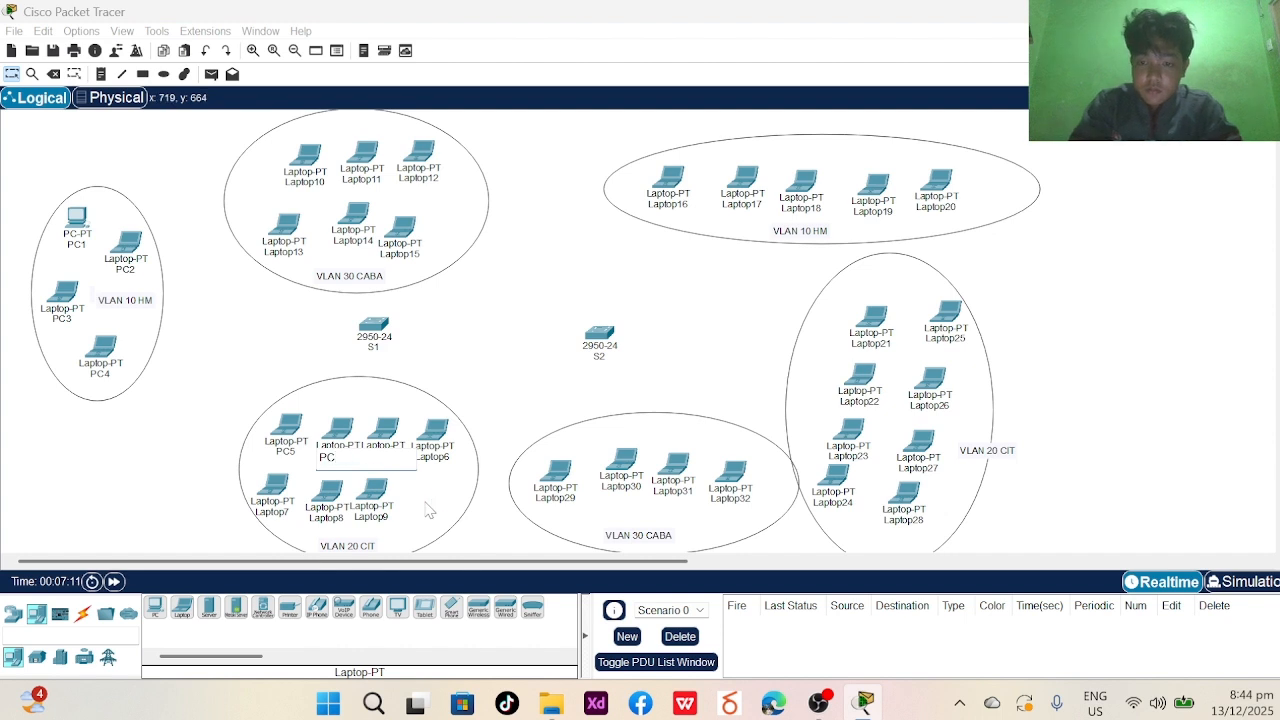
type("6")
key("Return")
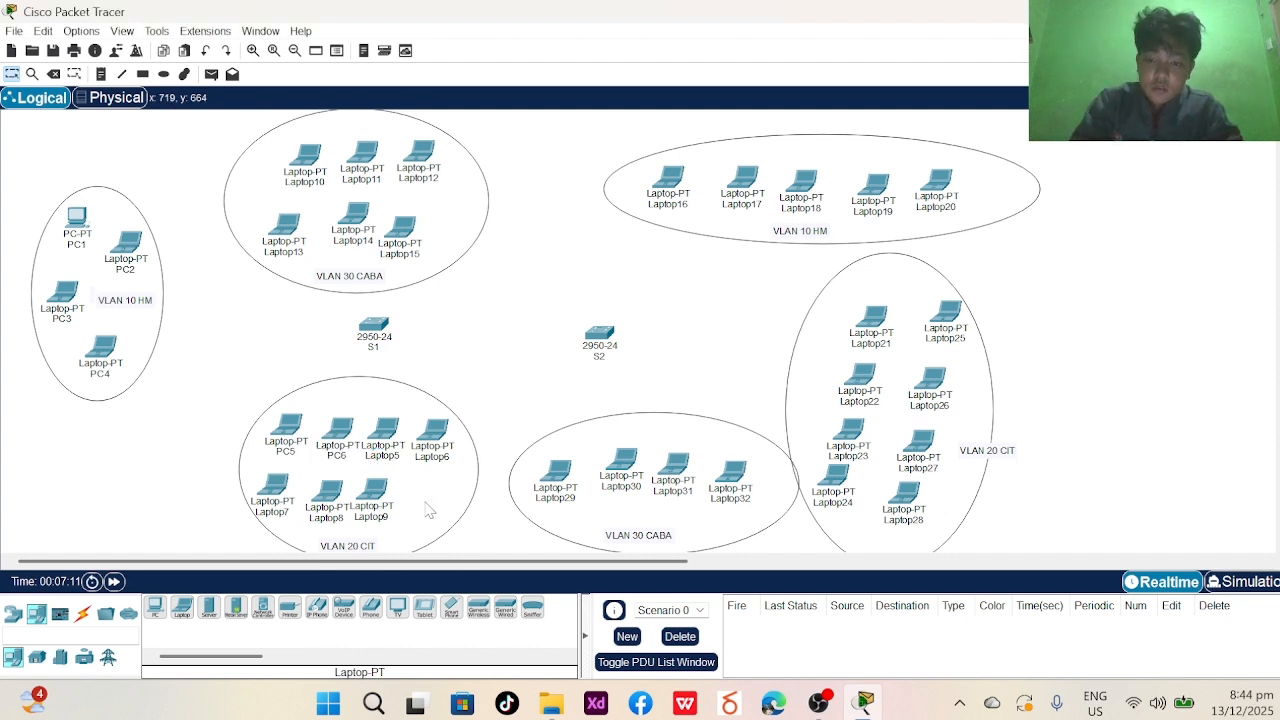
left_click(379, 462)
type("PC7")
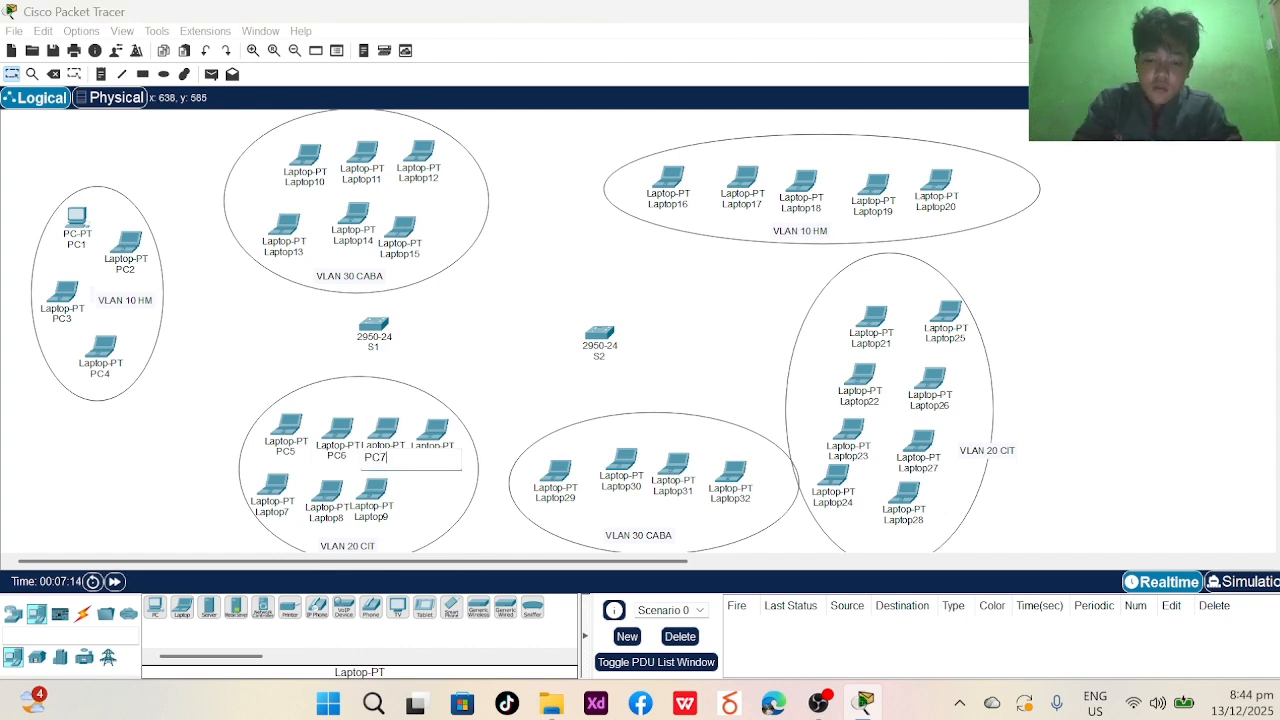
key("Return")
- Rename Laptop6 to PC8 after dismissing the duplicate-name warning for PC7
left_click(422, 458)
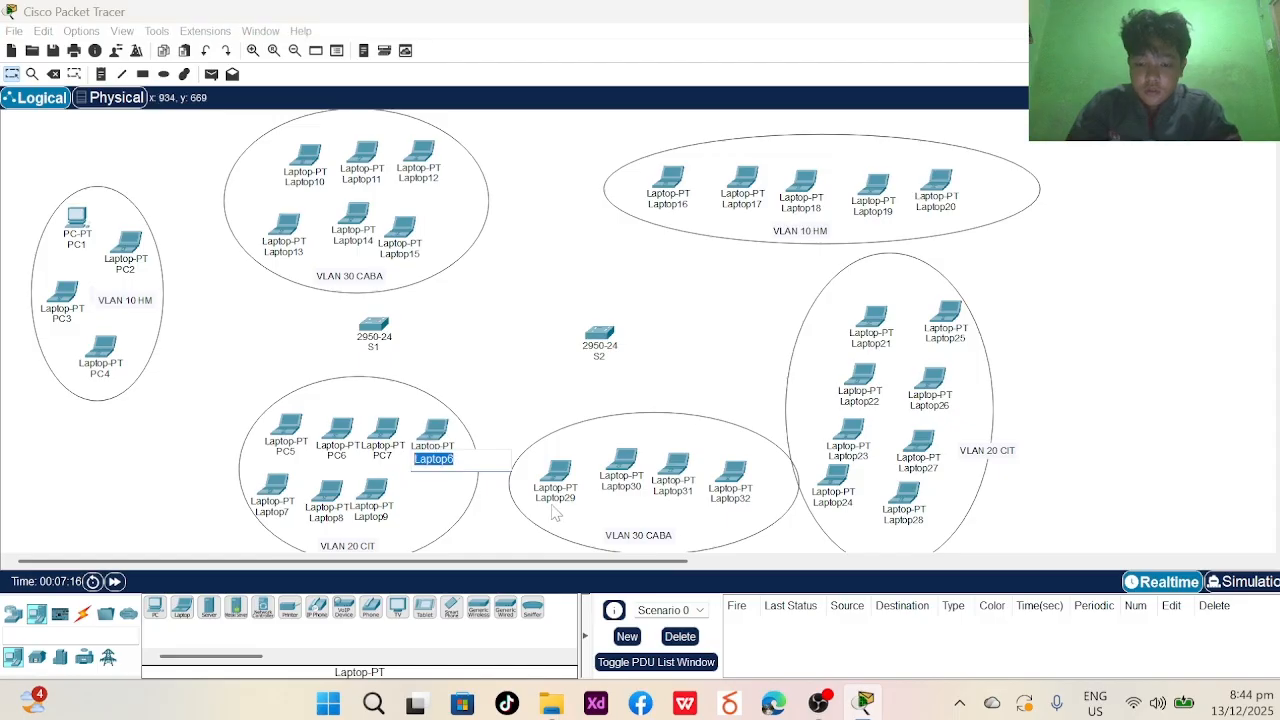
type("PC7")
key("Return")
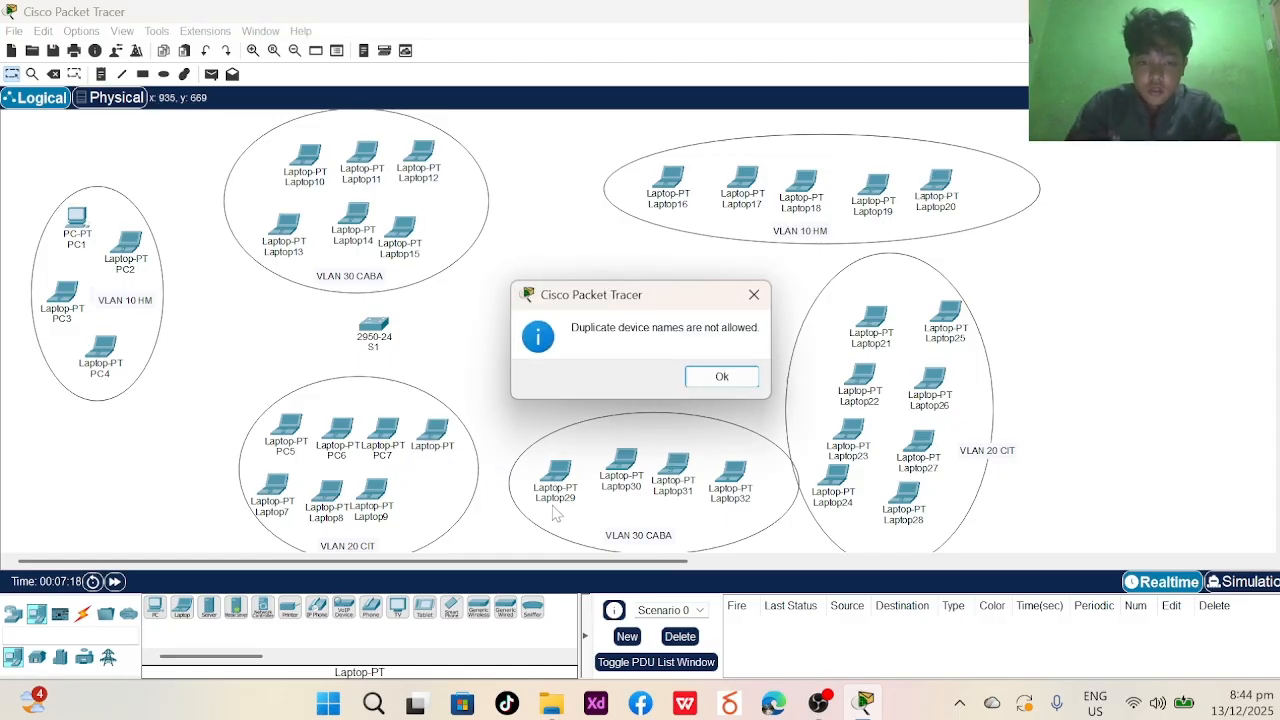
left_click(754, 294)
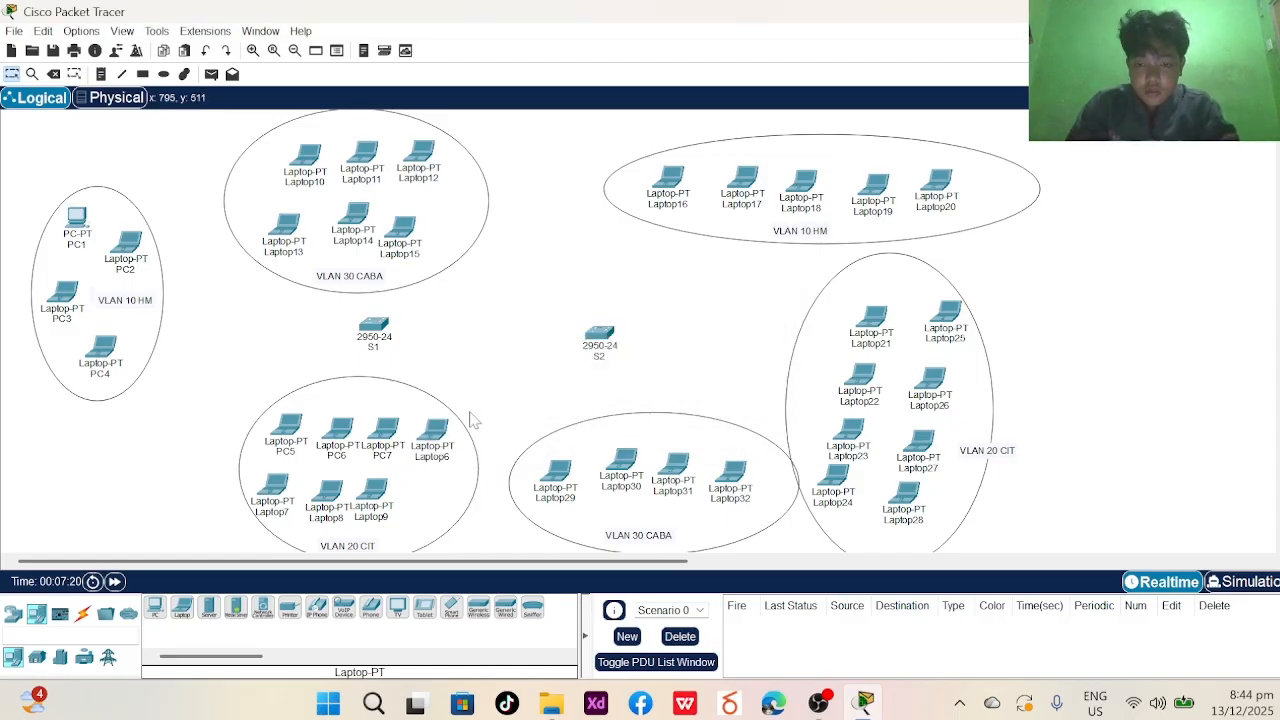
left_click(435, 458)
key("ctrl+a")
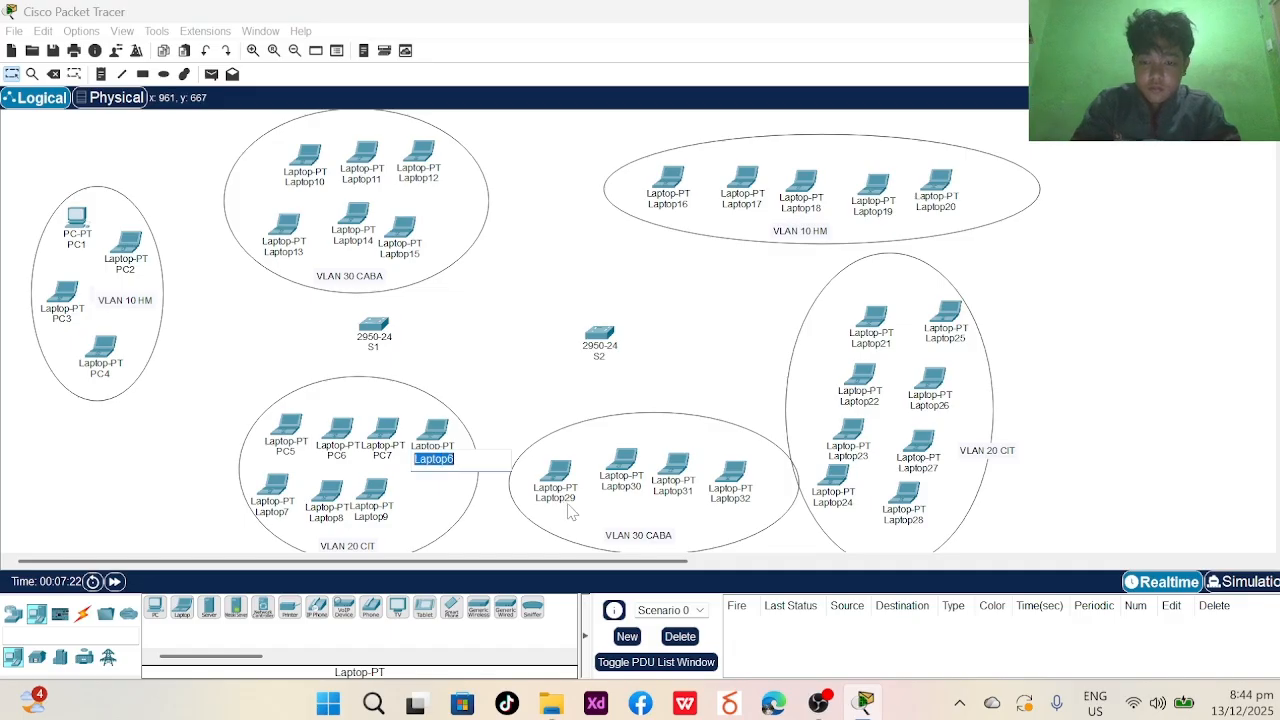
type("PC8")
key("Return")
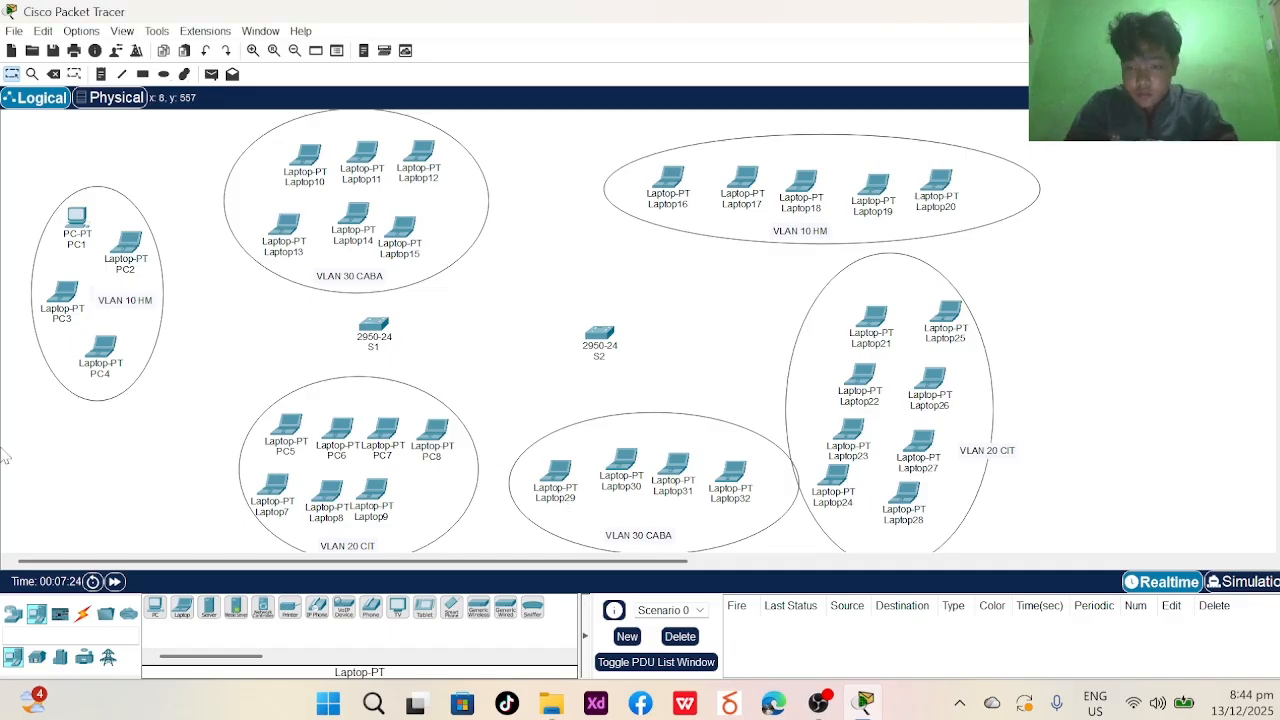
- Rename Laptop7, Laptop8 and Laptop9 to PC9, PC10 and PC11
left_click(272, 512)
key("ctrl+a")
type("PC")
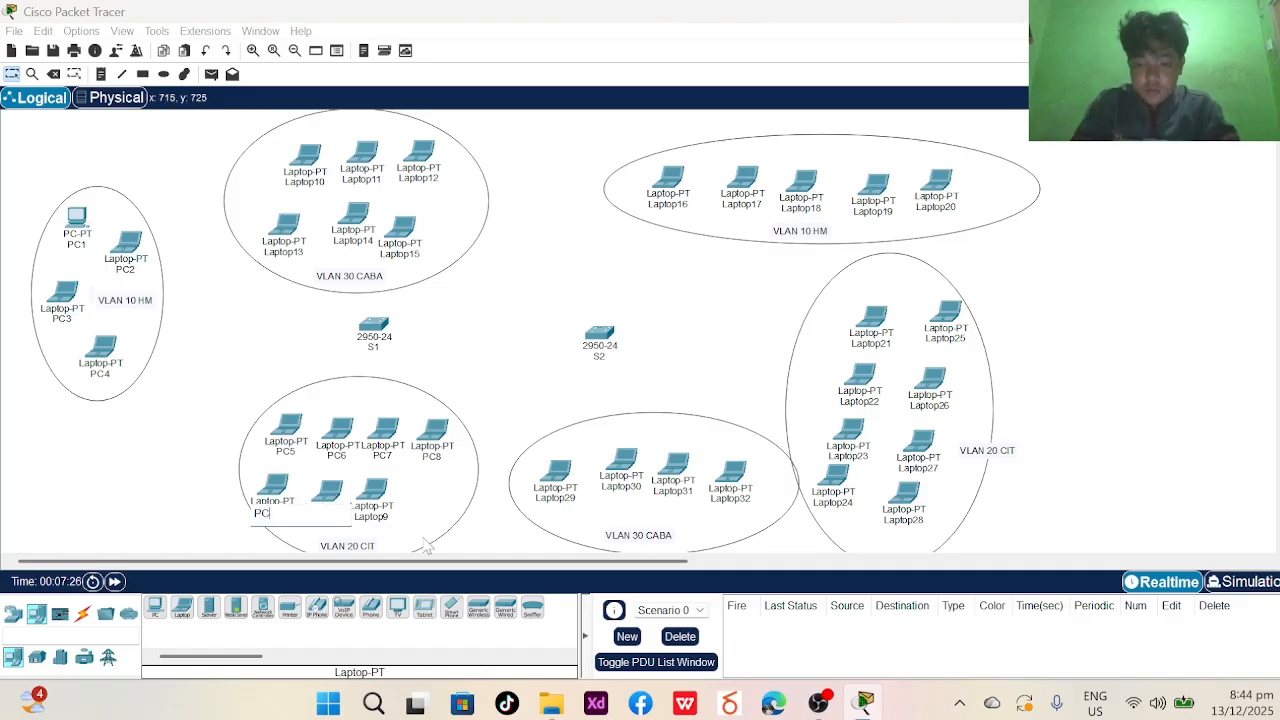
type("9")
key("Return")
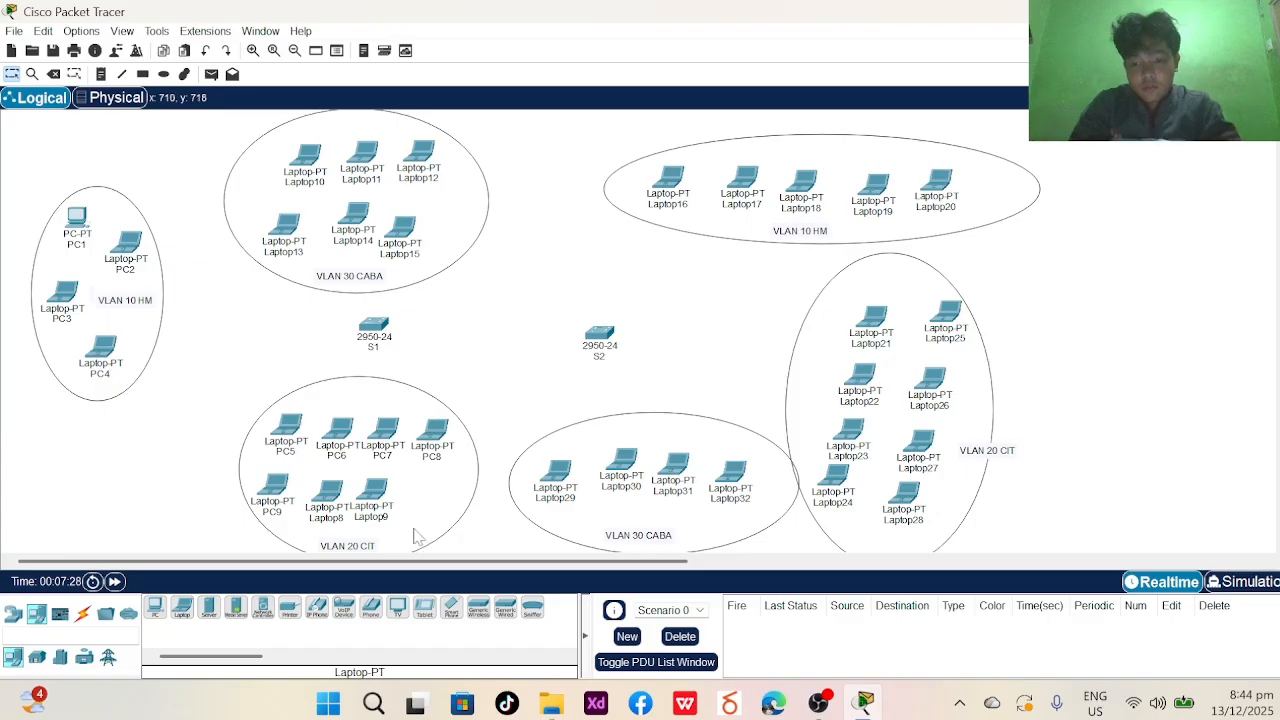
left_click(327, 520)
key("ctrl+a")
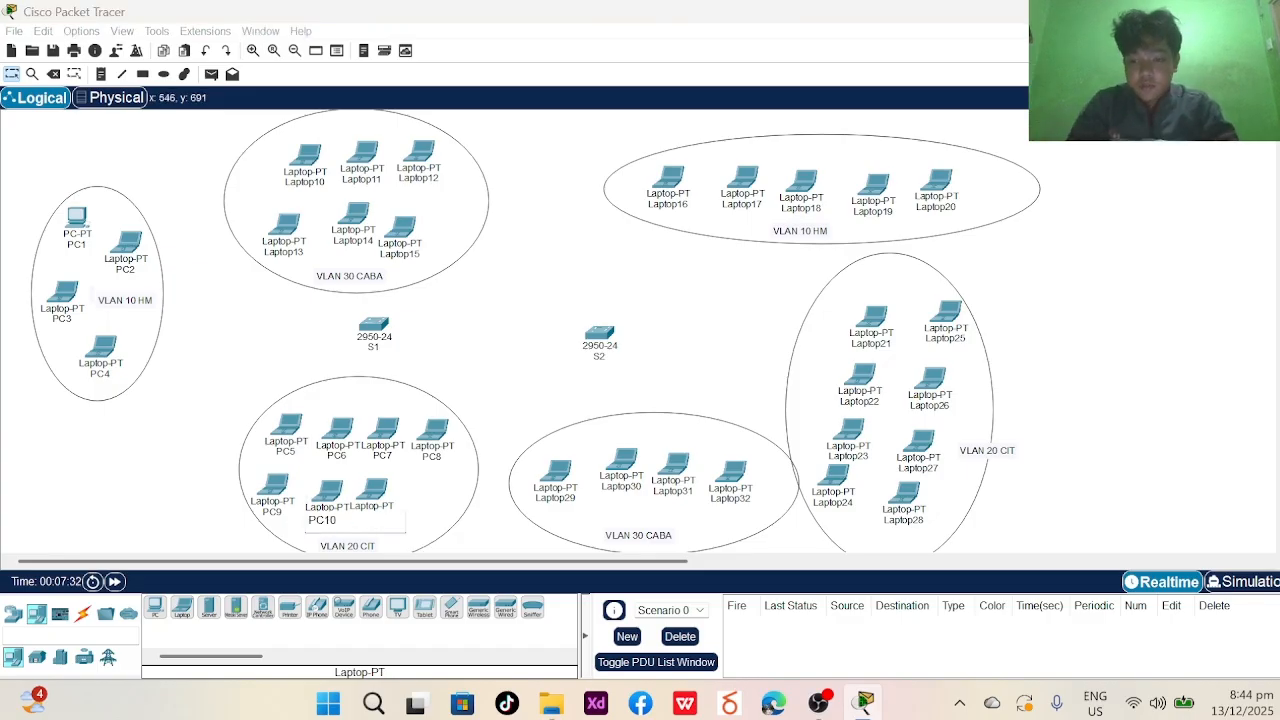
left_click(565, 428)
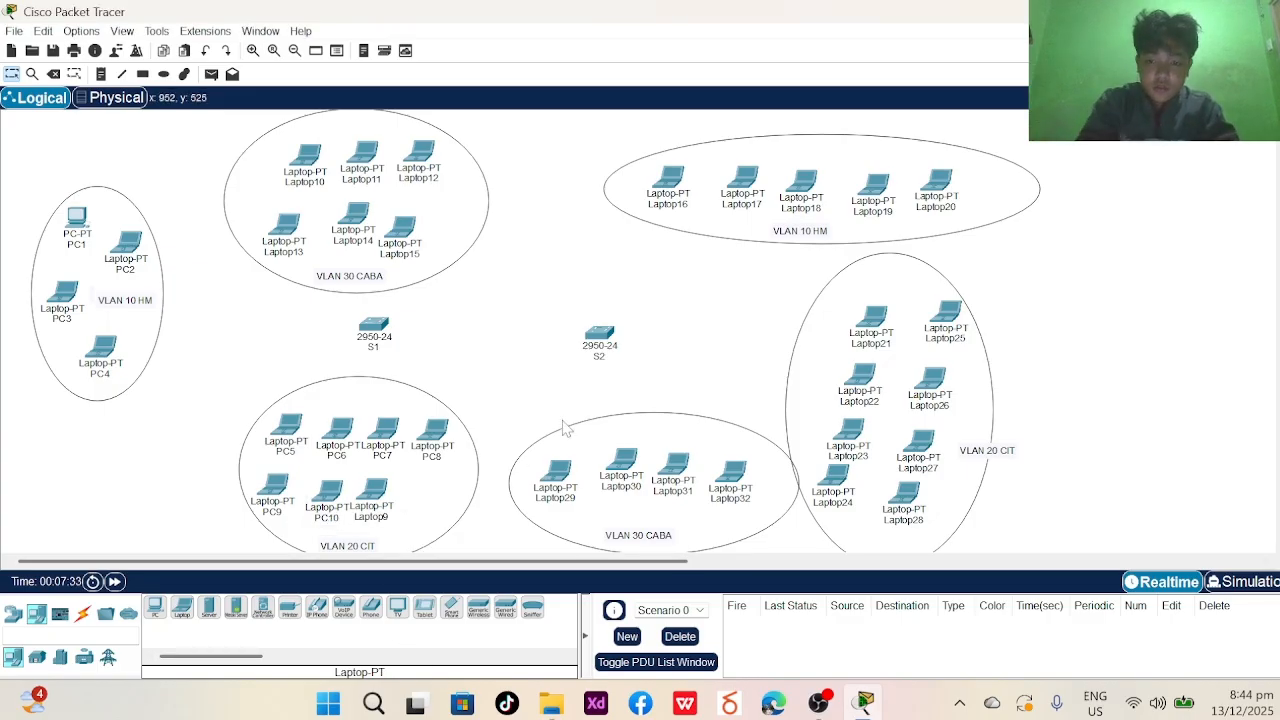
left_click(382, 519)
type("PC11")
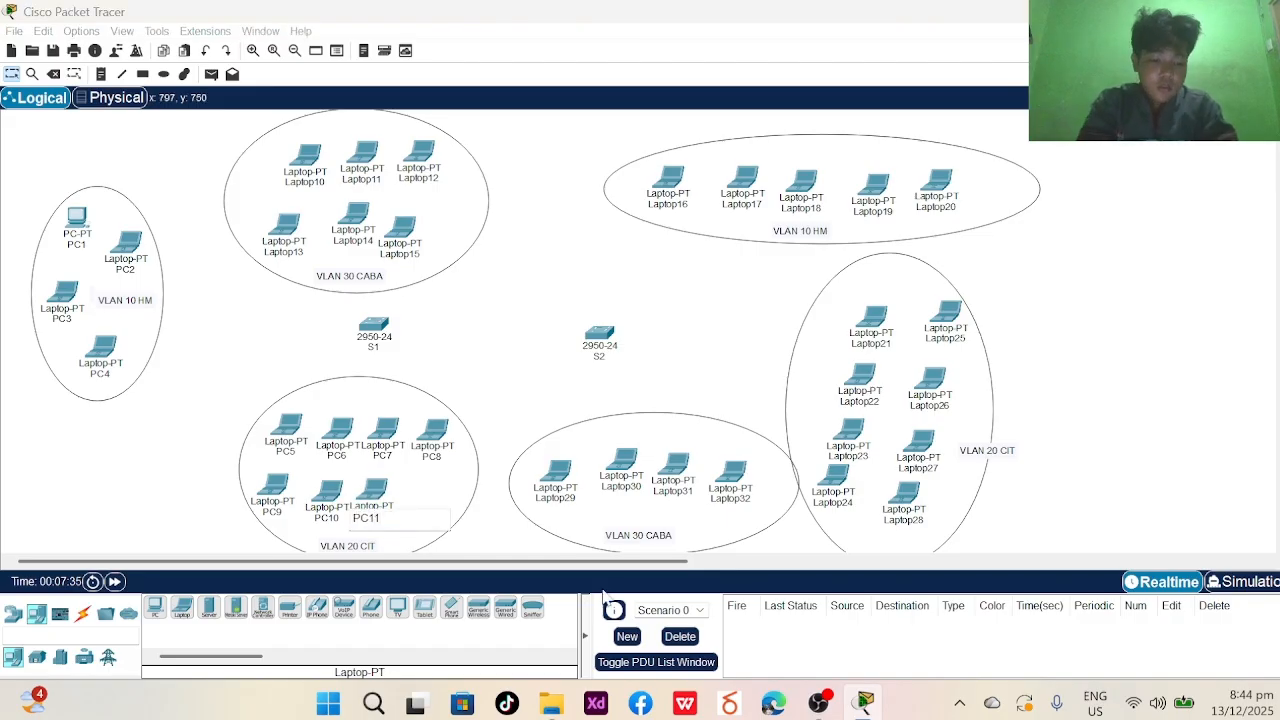
key("Return")
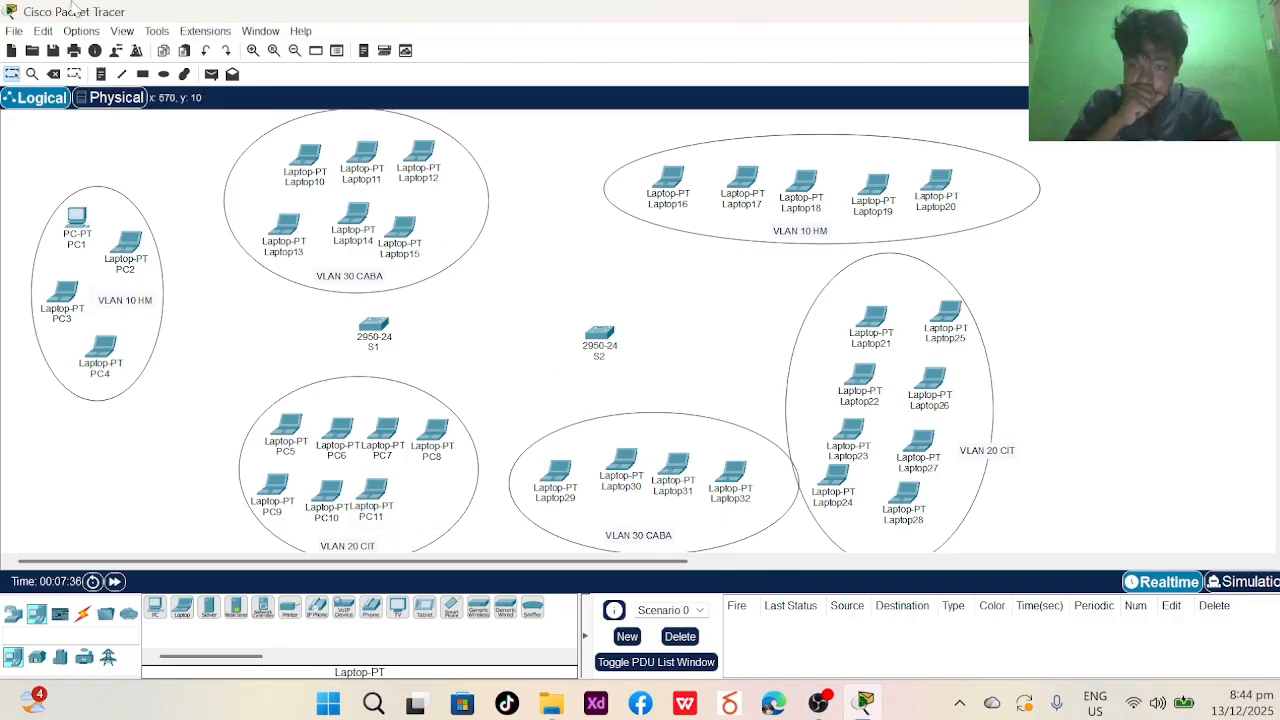
- Rename Laptop10, Laptop11 and Laptop12 to PC12, PC13 and PC14
left_click(291, 182)
left_click(324, 182)
type("PC")
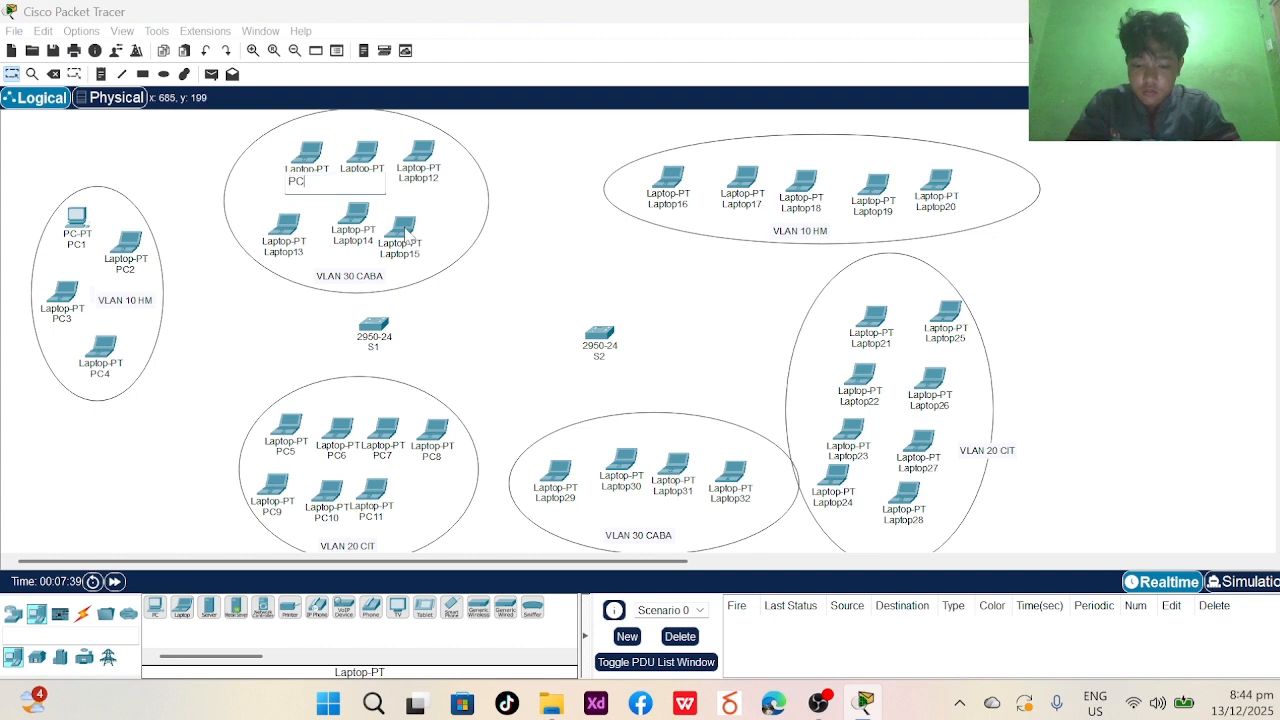
type("12")
key("Return")
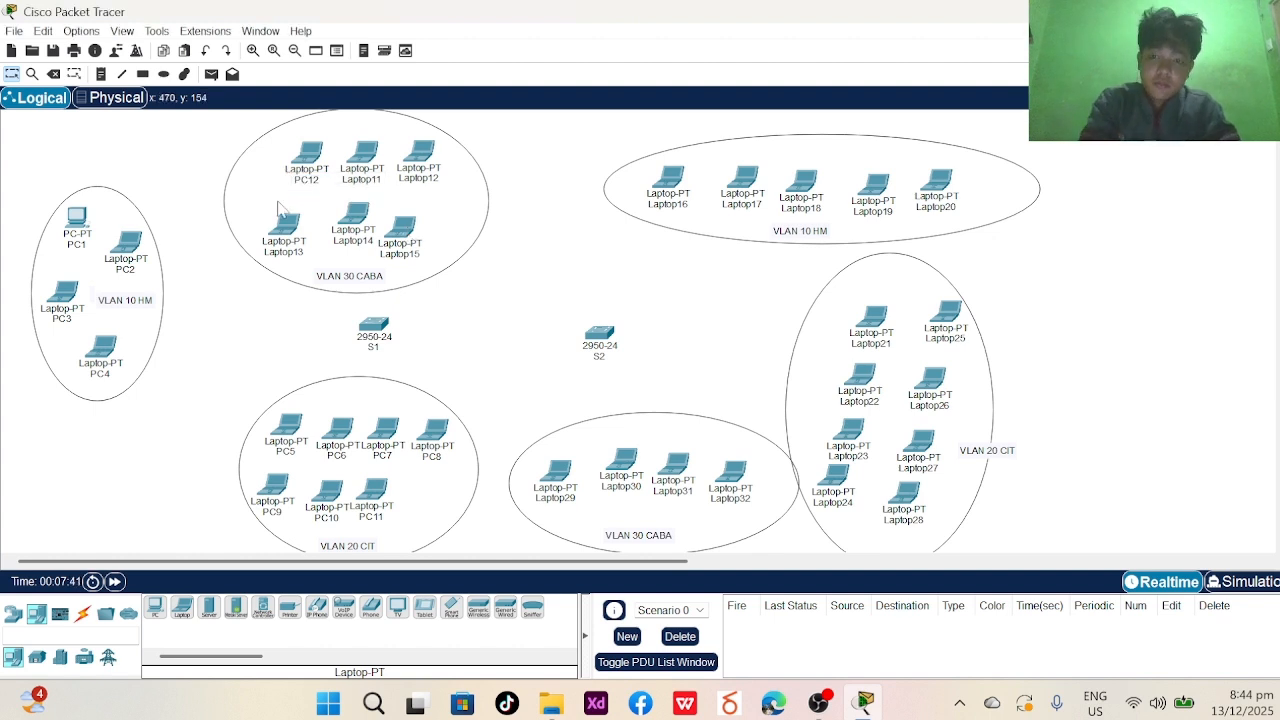
left_click(378, 186)
left_click(370, 182)
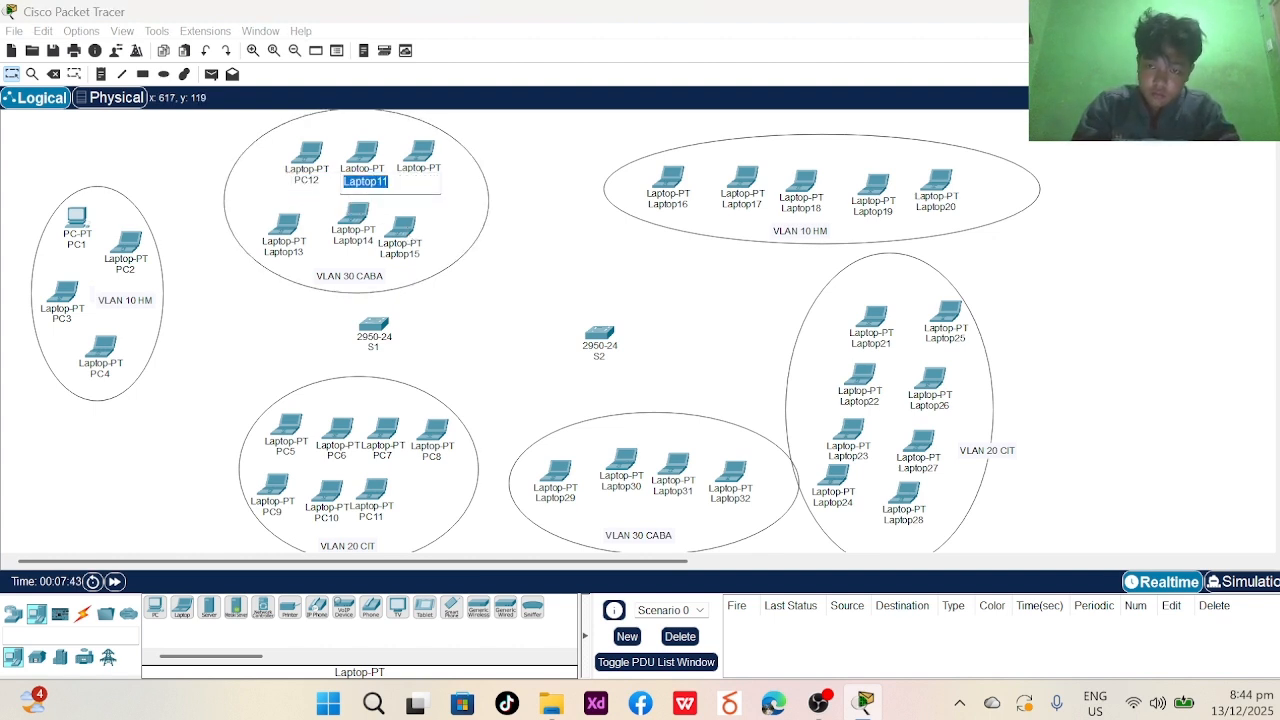
type("PC")
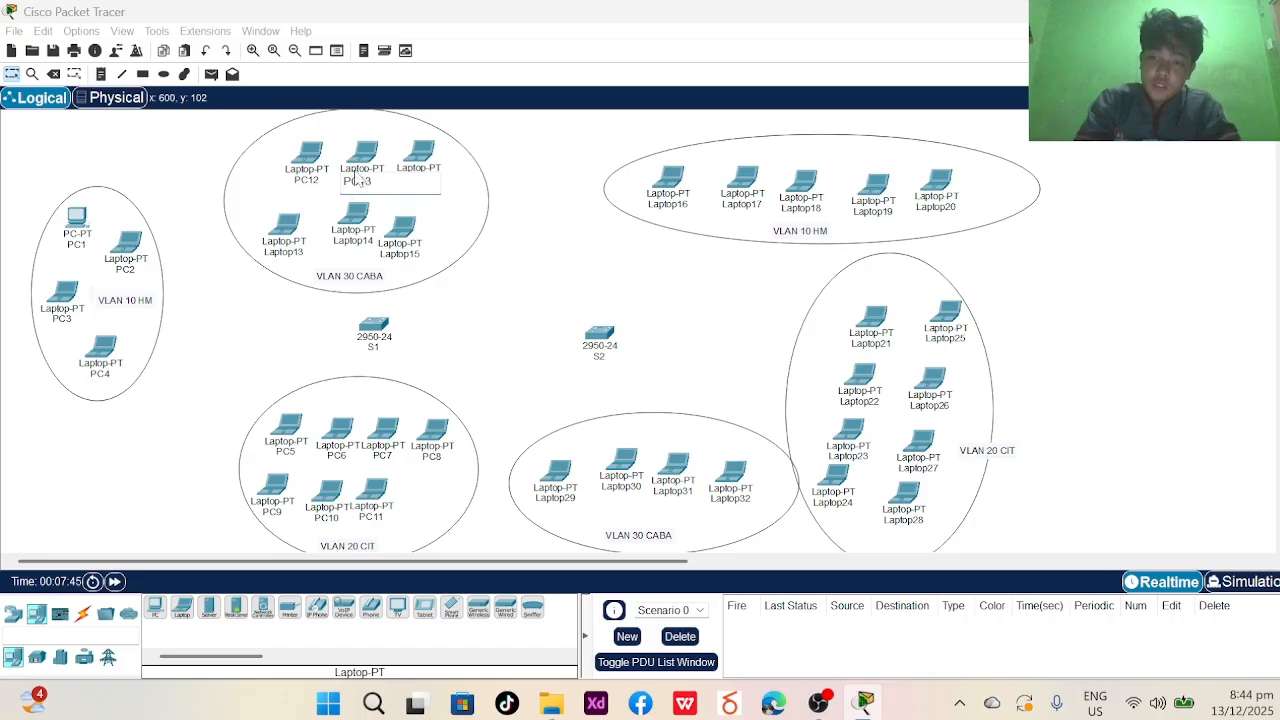
type("13")
key("Return")
left_click(421, 180)
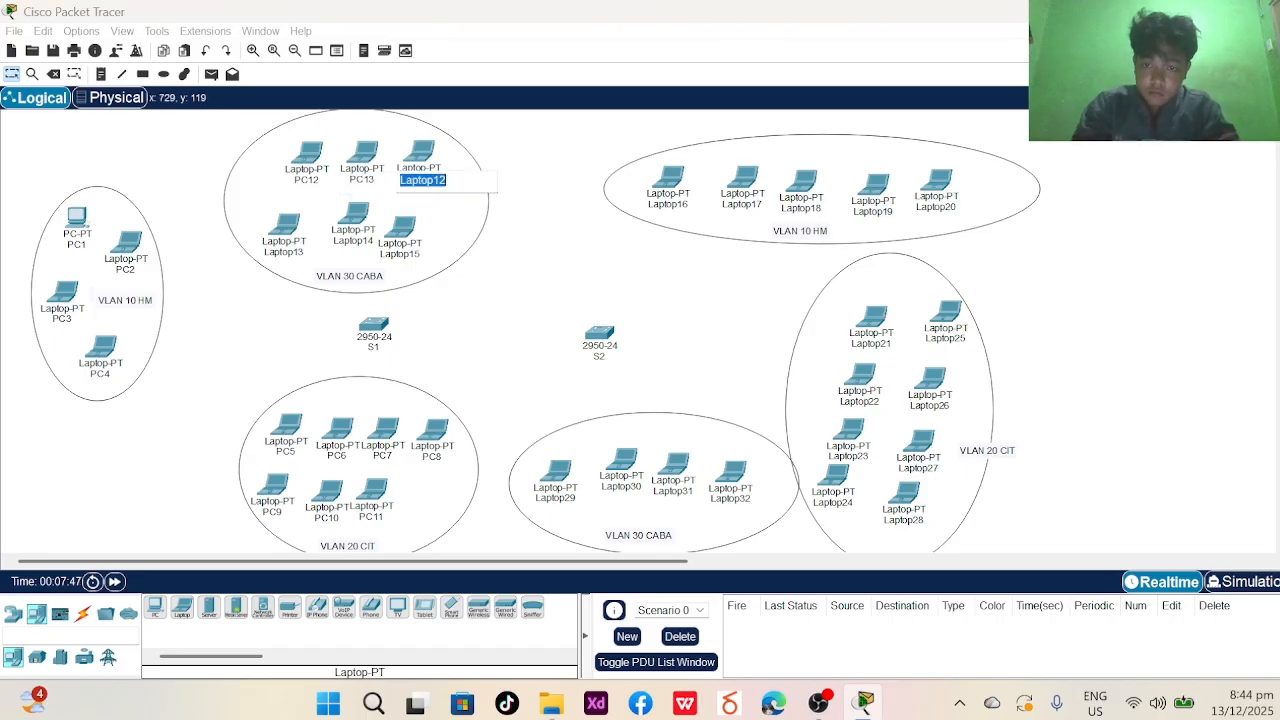
type("PC")
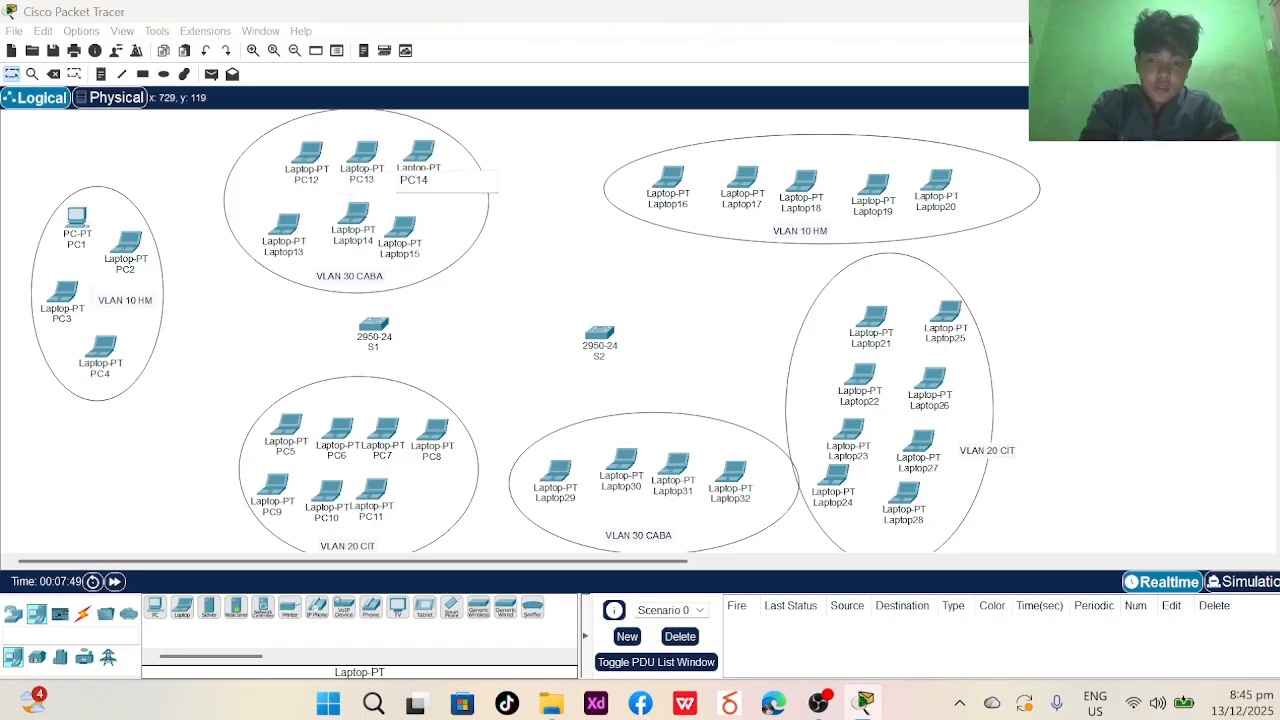
type("14")
key("Return")
- Rename Laptop13, Laptop14 and Laptop15 to PC15, PC16 and PC17
left_click(288, 253)
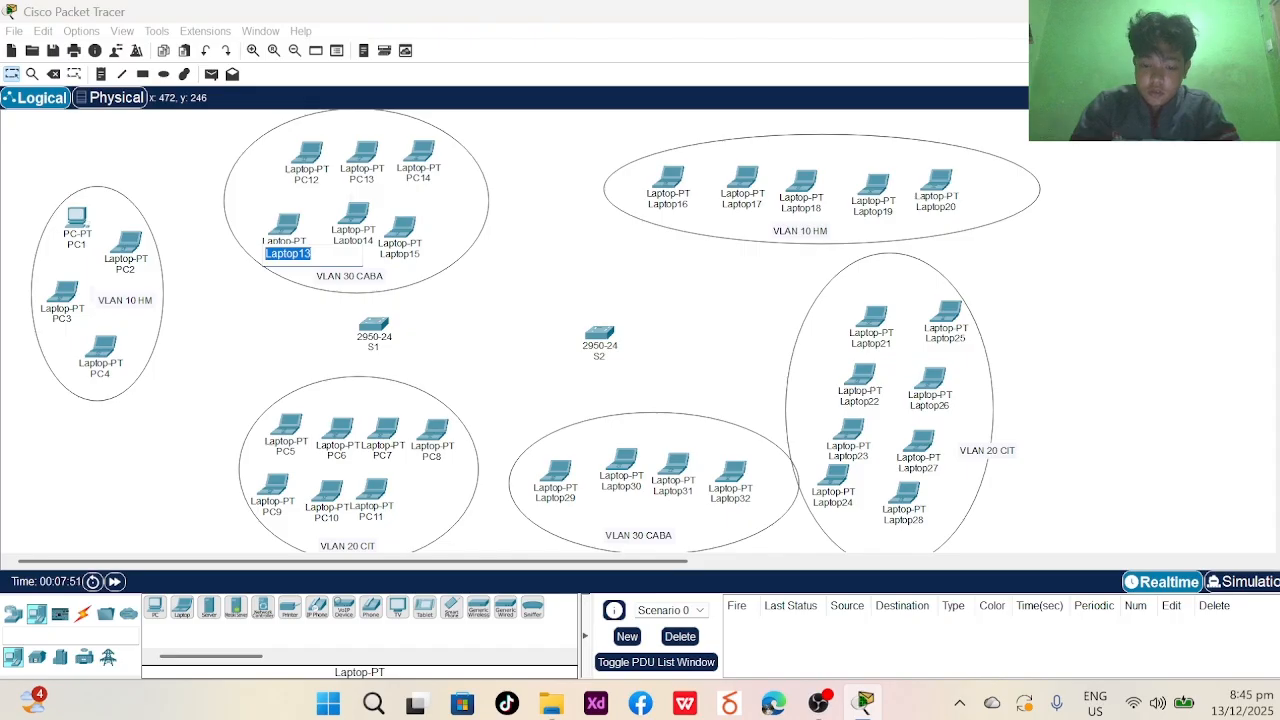
type("PC15")
key("Return")
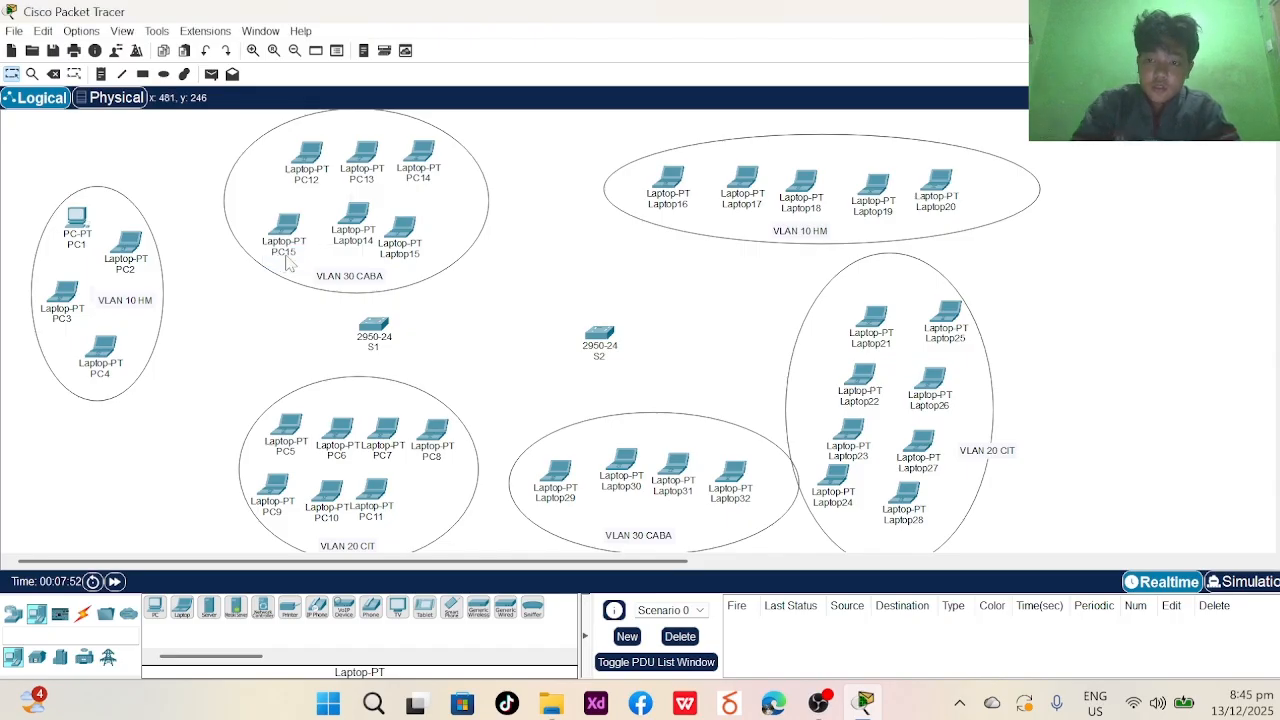
left_click(357, 243)
type("PC1")
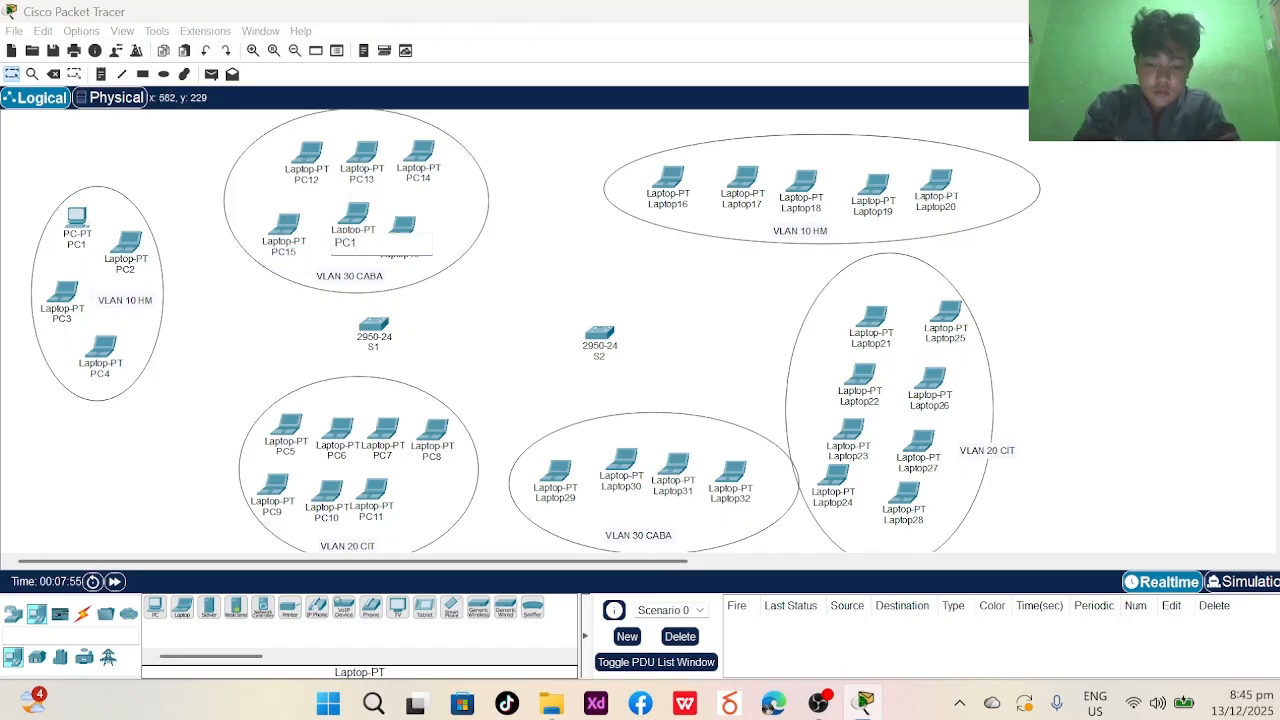
type("6")
key("Return")
left_click(403, 256)
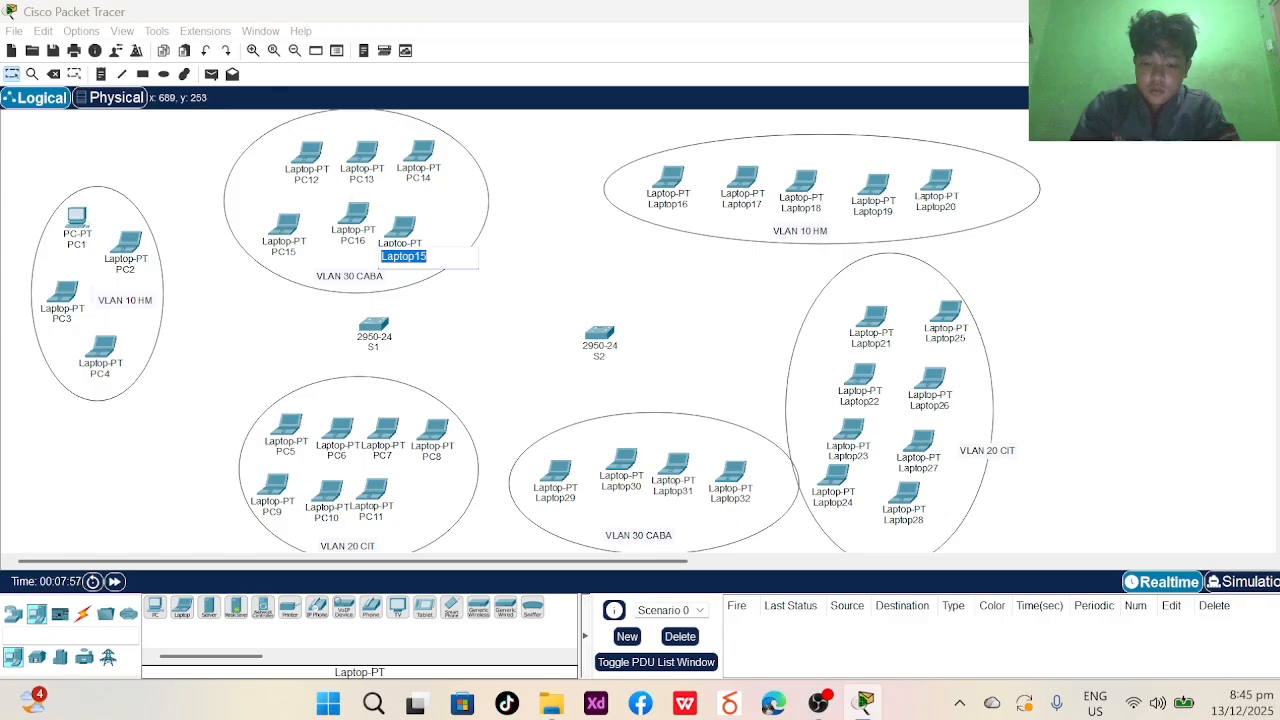
type("PC17")
key("Return")
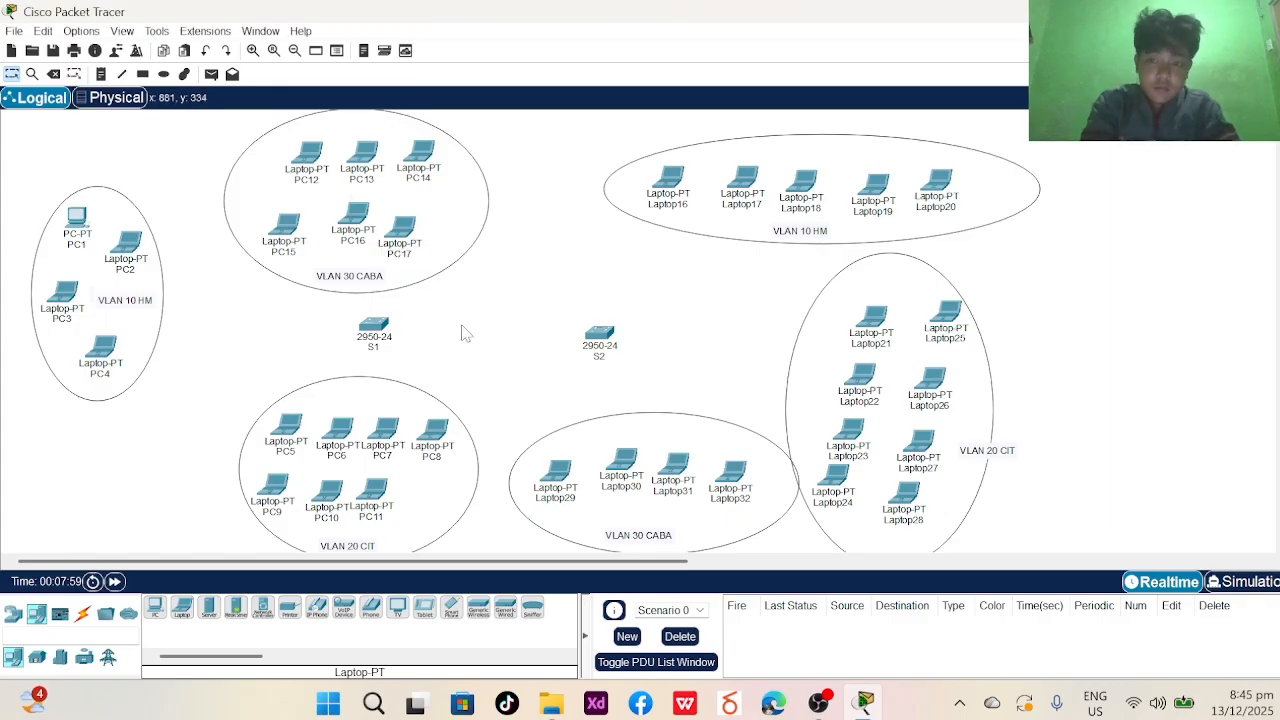
- Rename Laptop16, Laptop17 and Laptop18 to PC18, PC19 and PC20
left_click(668, 205)
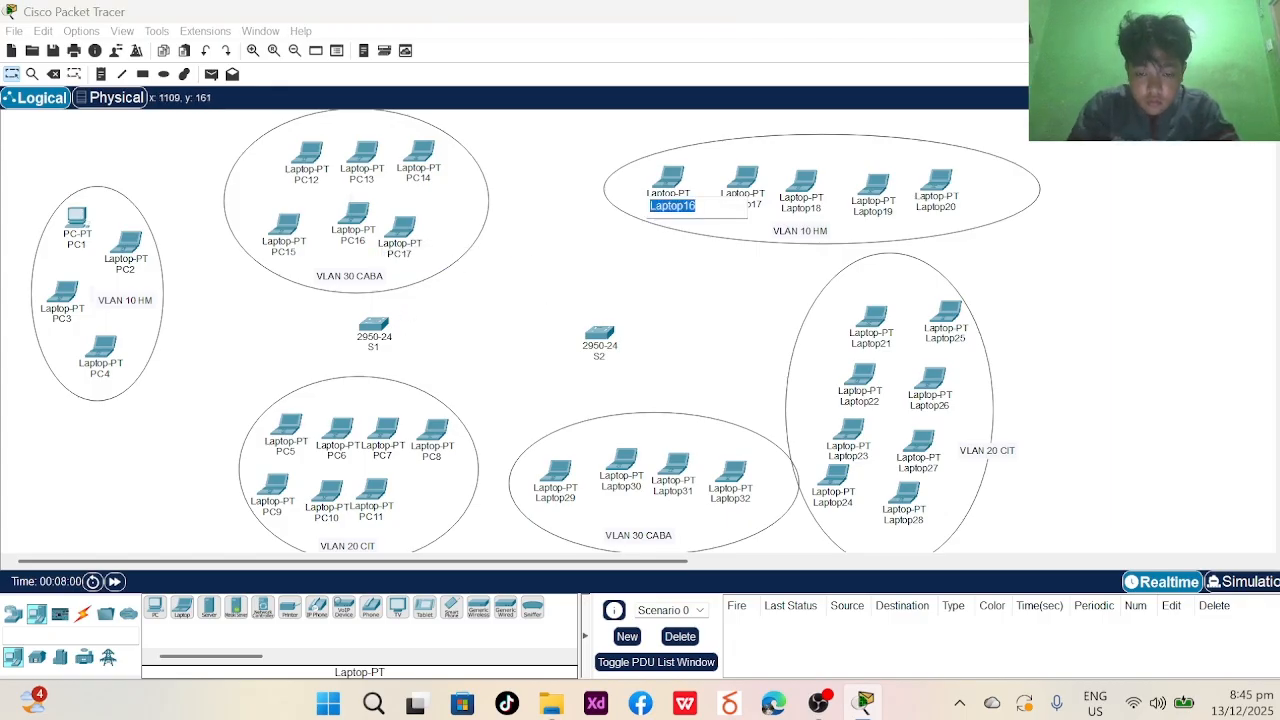
type("PC18")
key("Return")
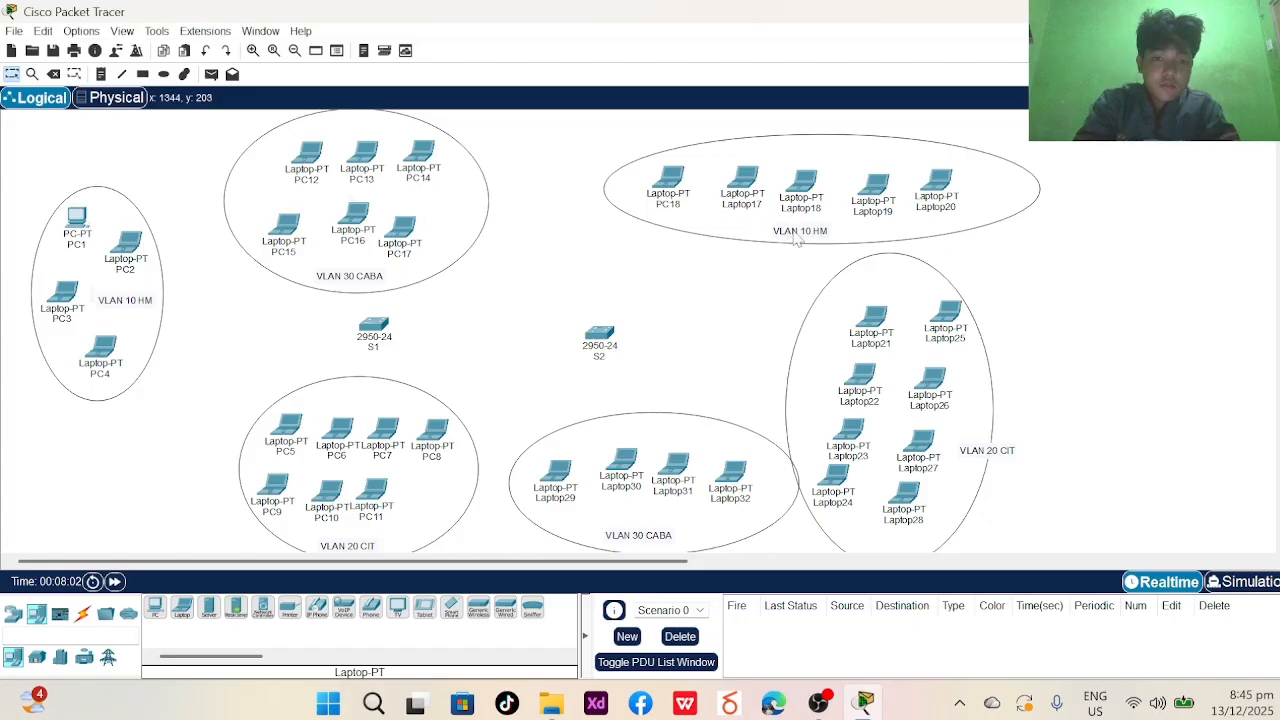
left_click(740, 204)
type("PC1")
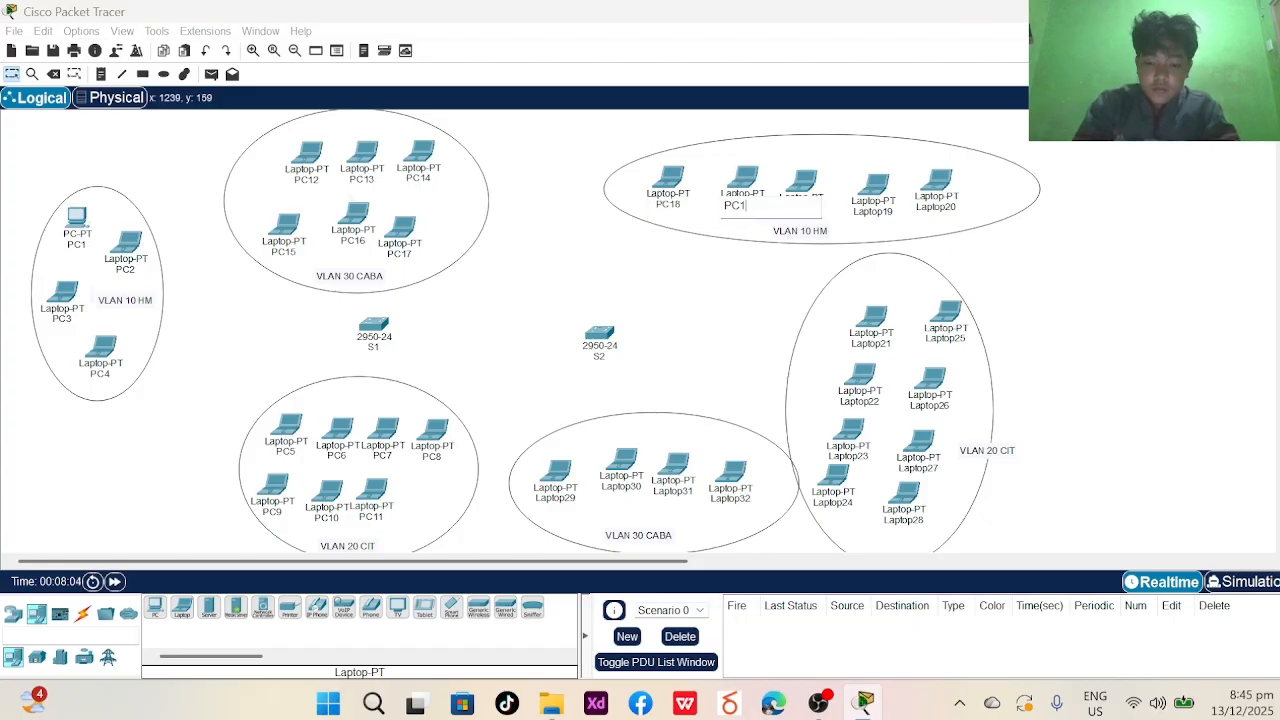
type("9")
key("Return")
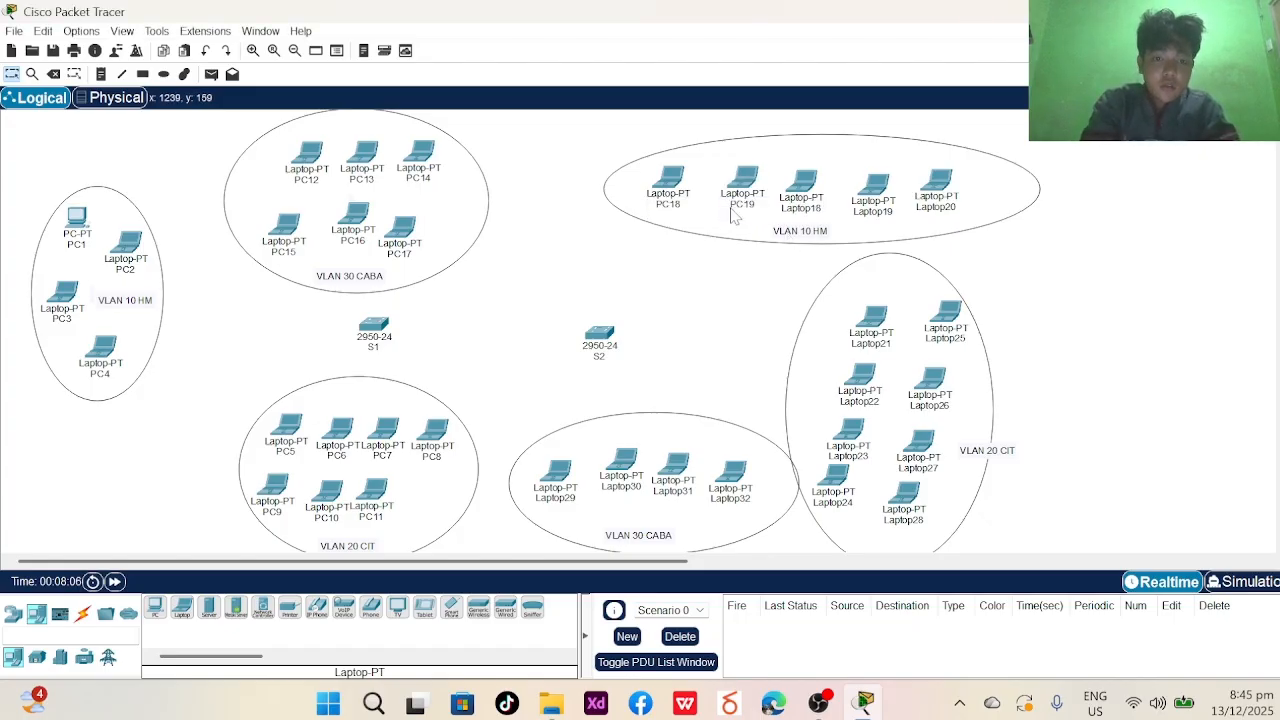
left_click(806, 208)
type("PC20")
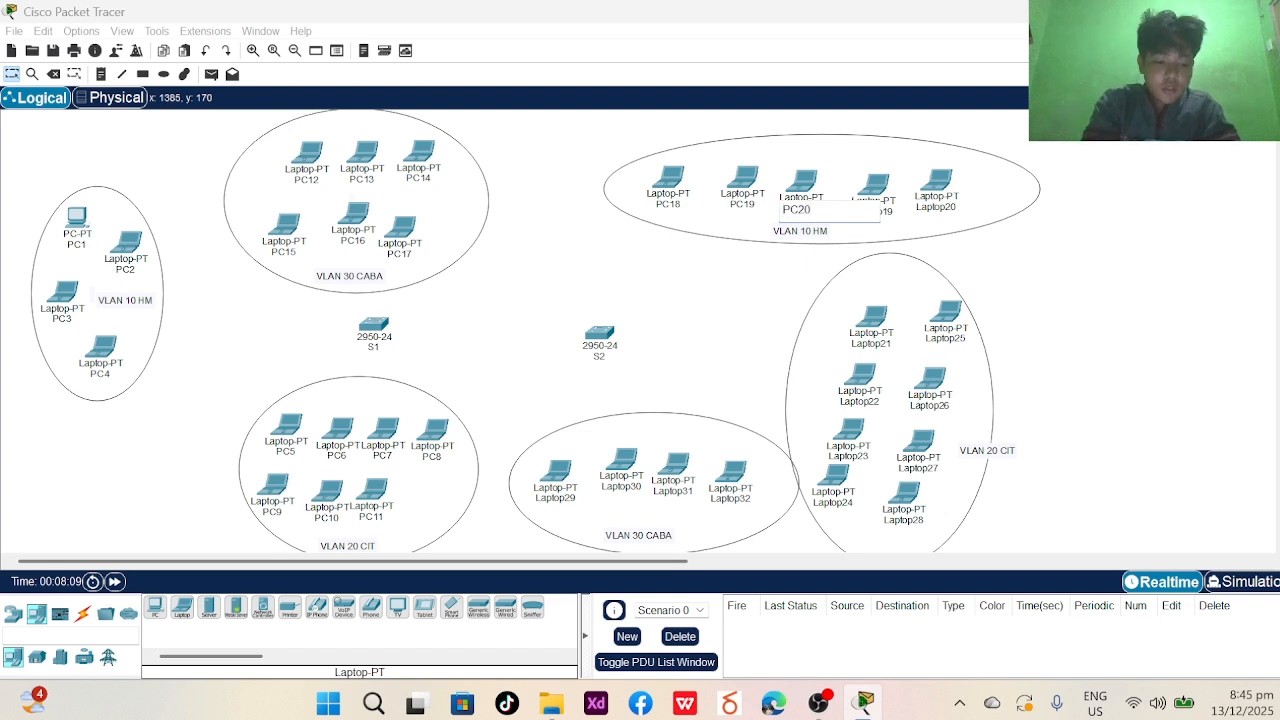
key("Return")
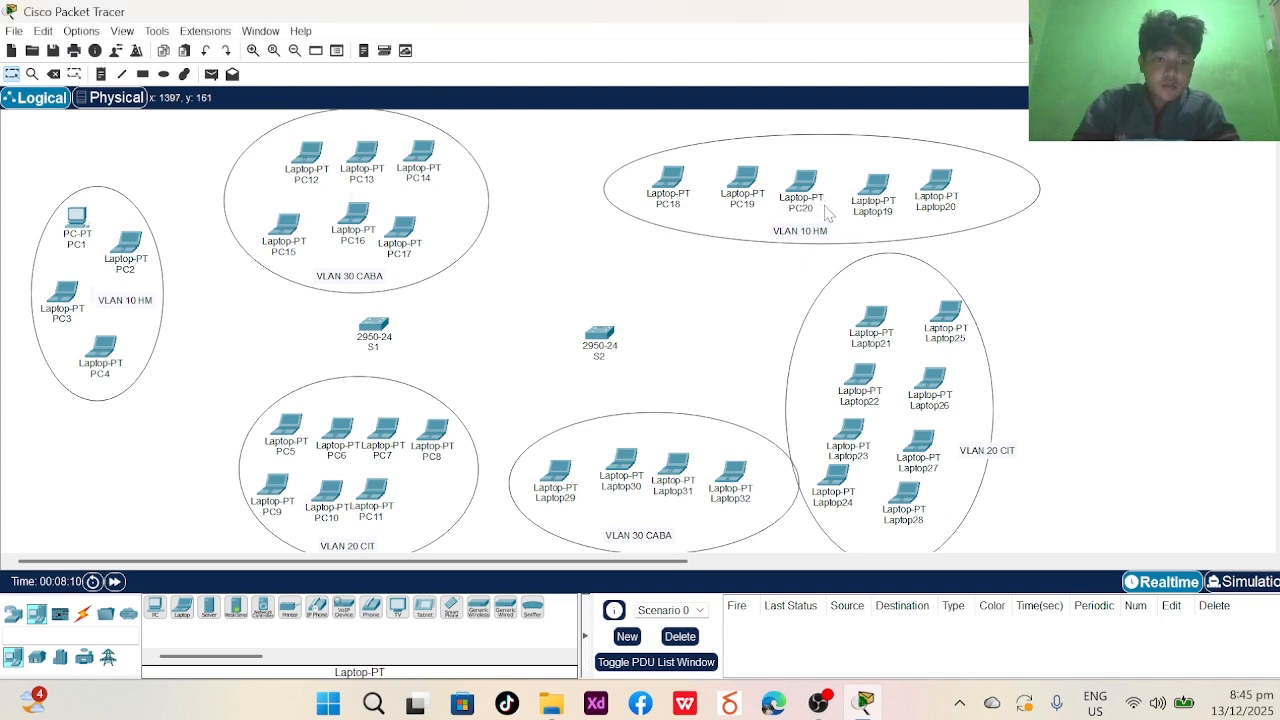
- Rename Laptop19 to PC21, correcting the PC211 typo, and Laptop20 to PC22
left_click(879, 222)
type("PC211")
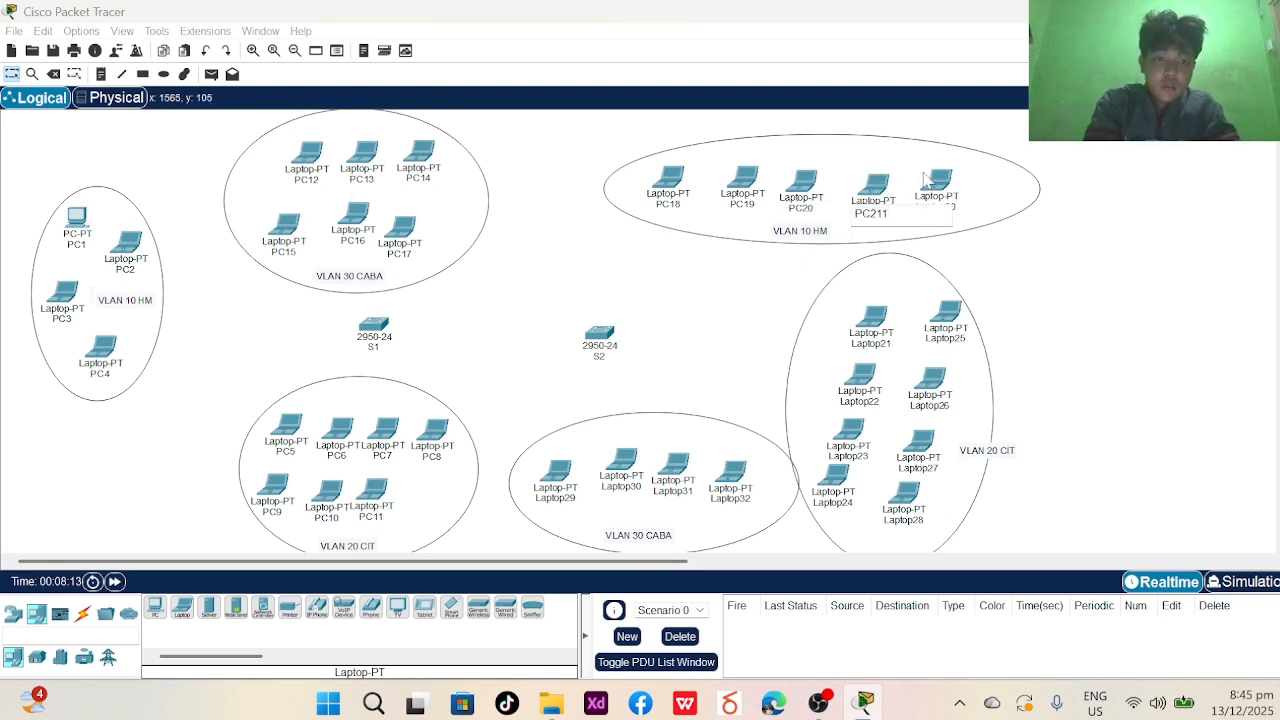
key("Return")
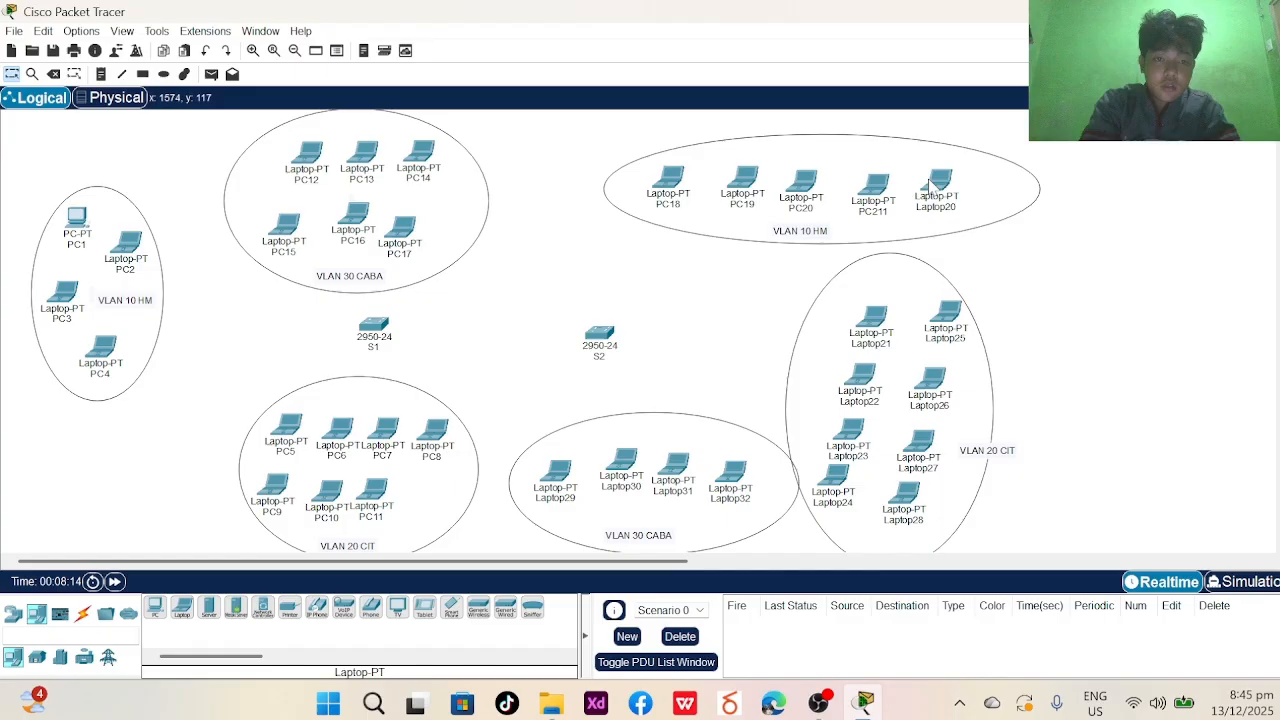
left_click(867, 218)
left_click(882, 214)
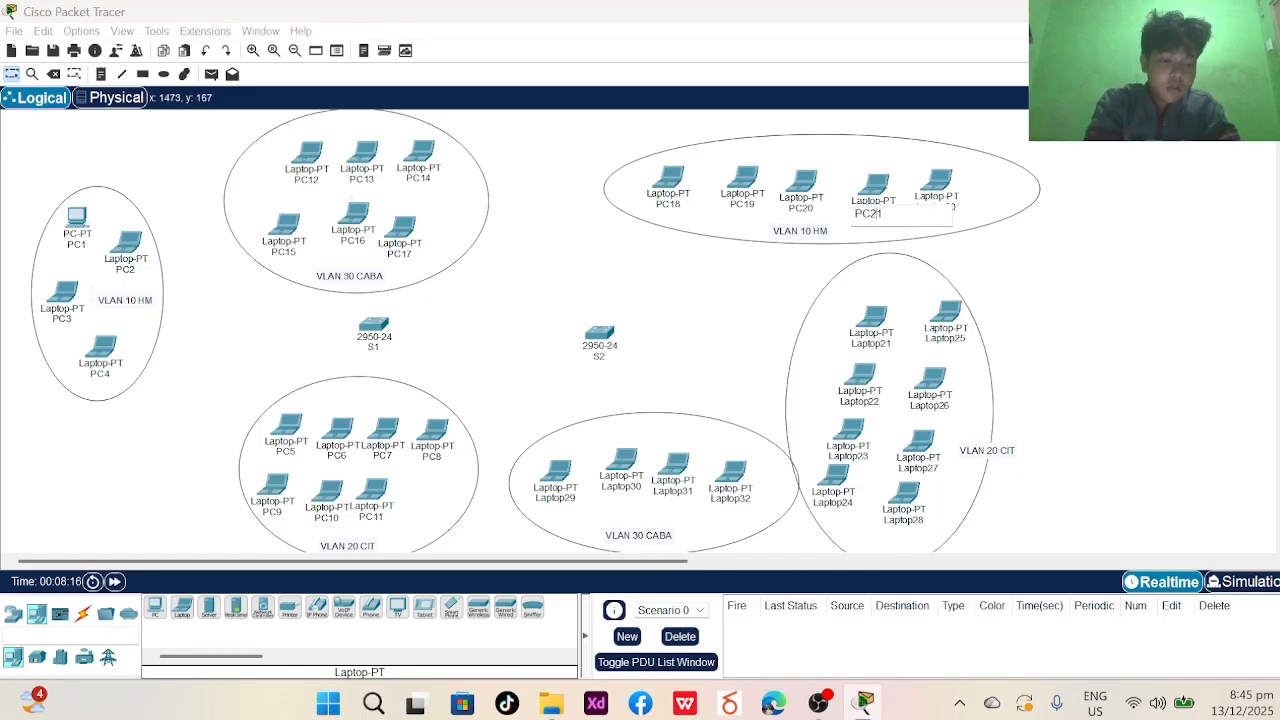
key("Return")
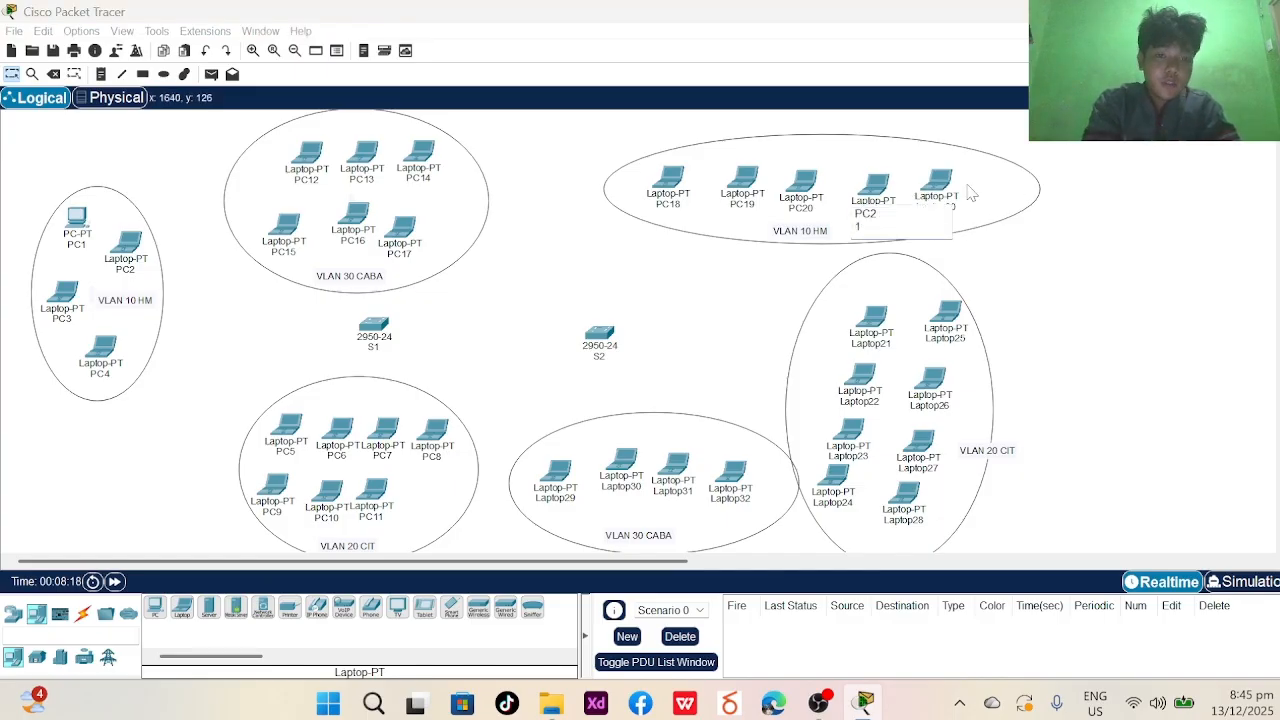
left_click(940, 208)
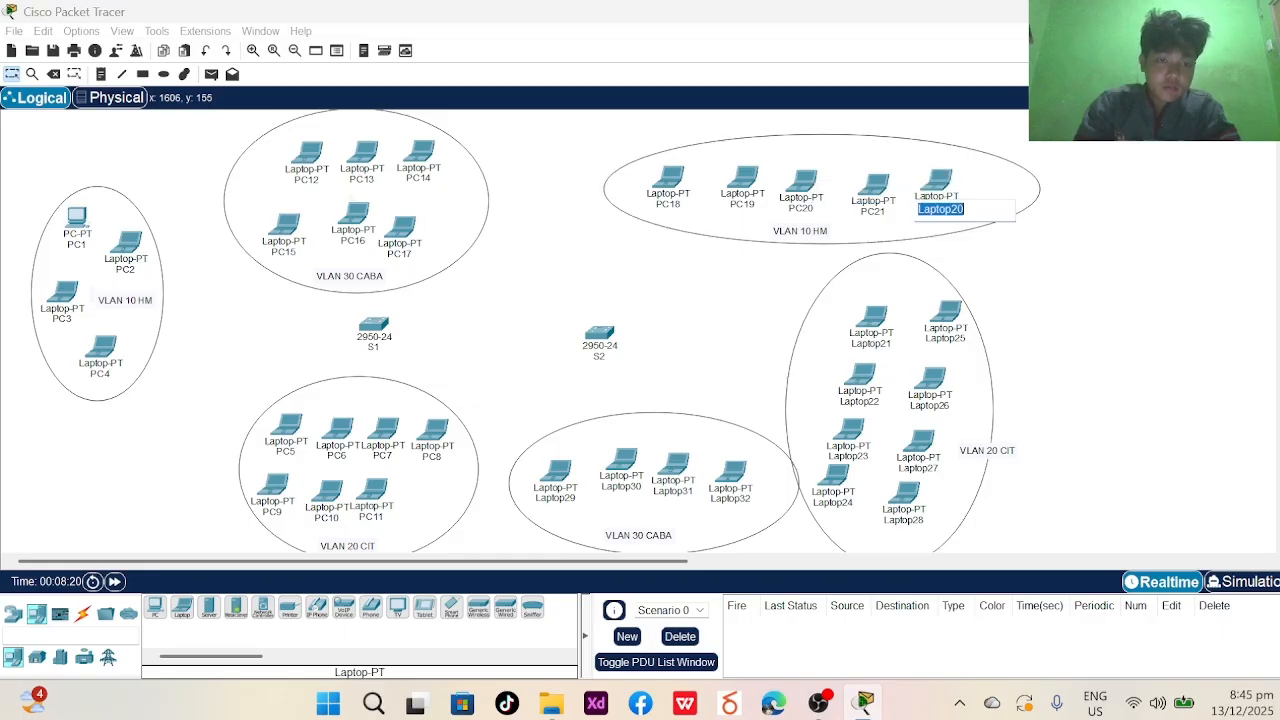
type("PC22")
left_click(940, 241)
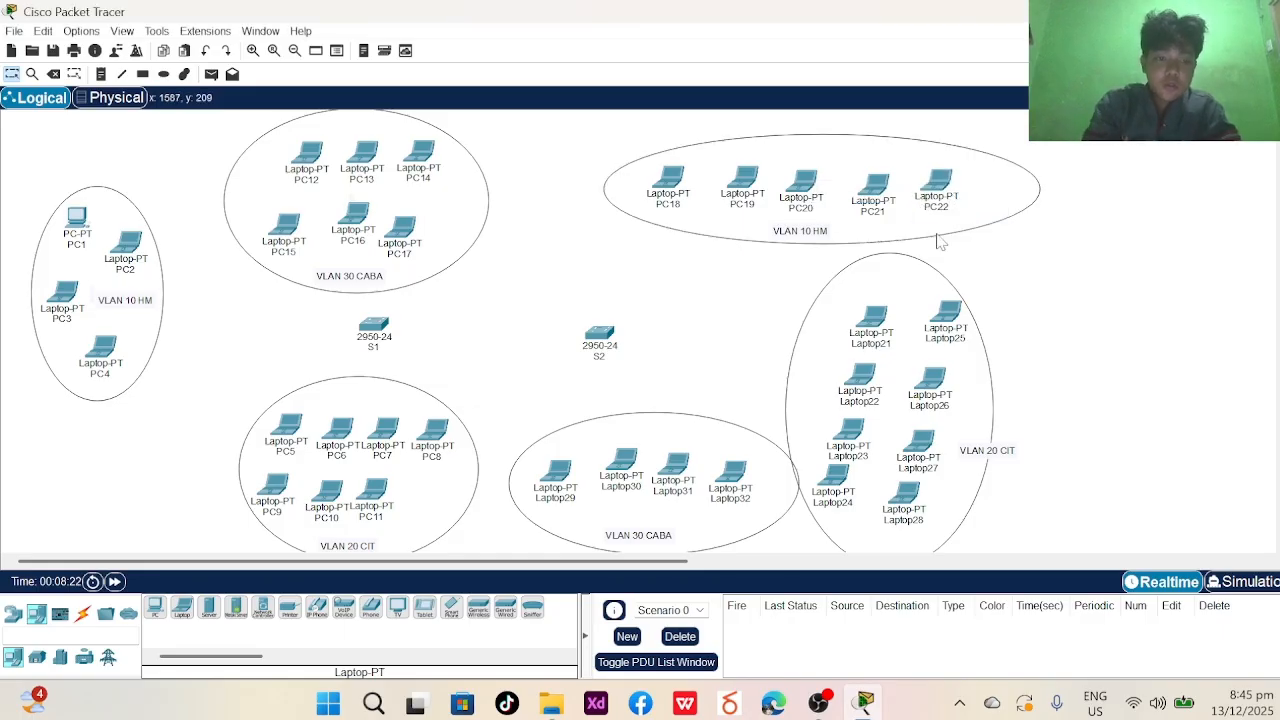
left_click(872, 343)
- Rename the first four VLAN 20 CIT laptops to PC23, PC24, PC25 and PC26
type("2")
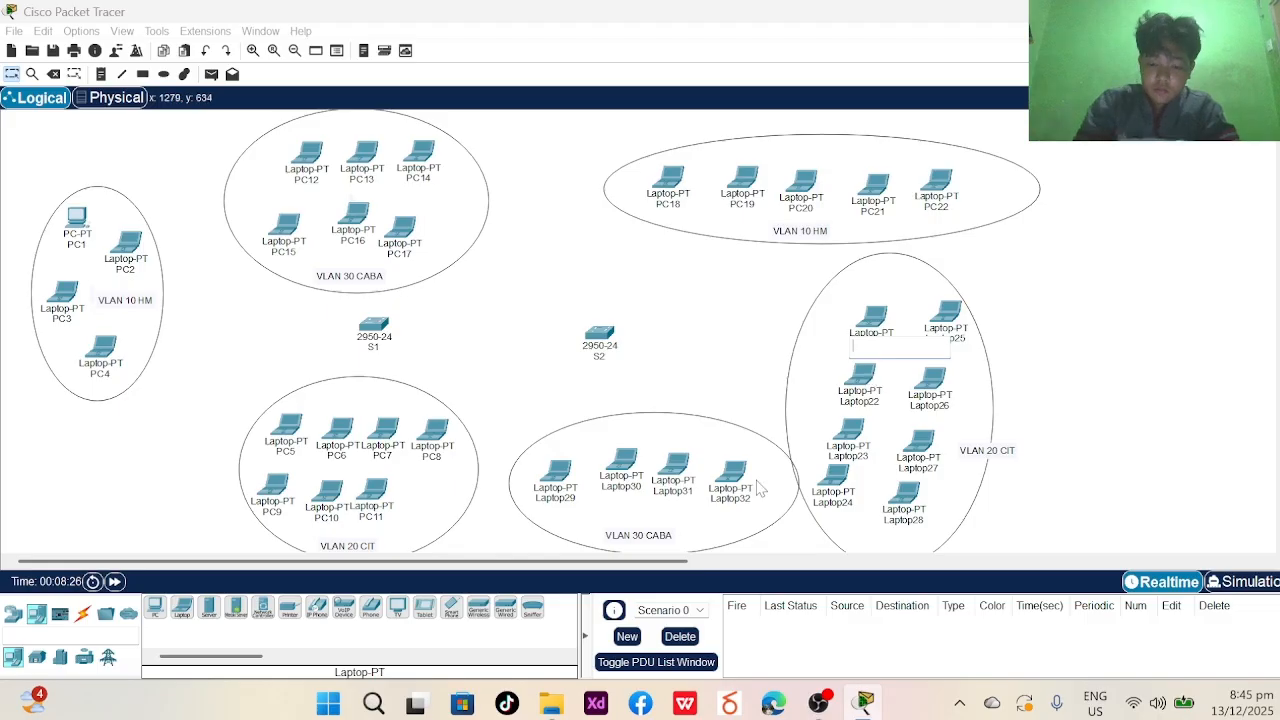
type("PC23")
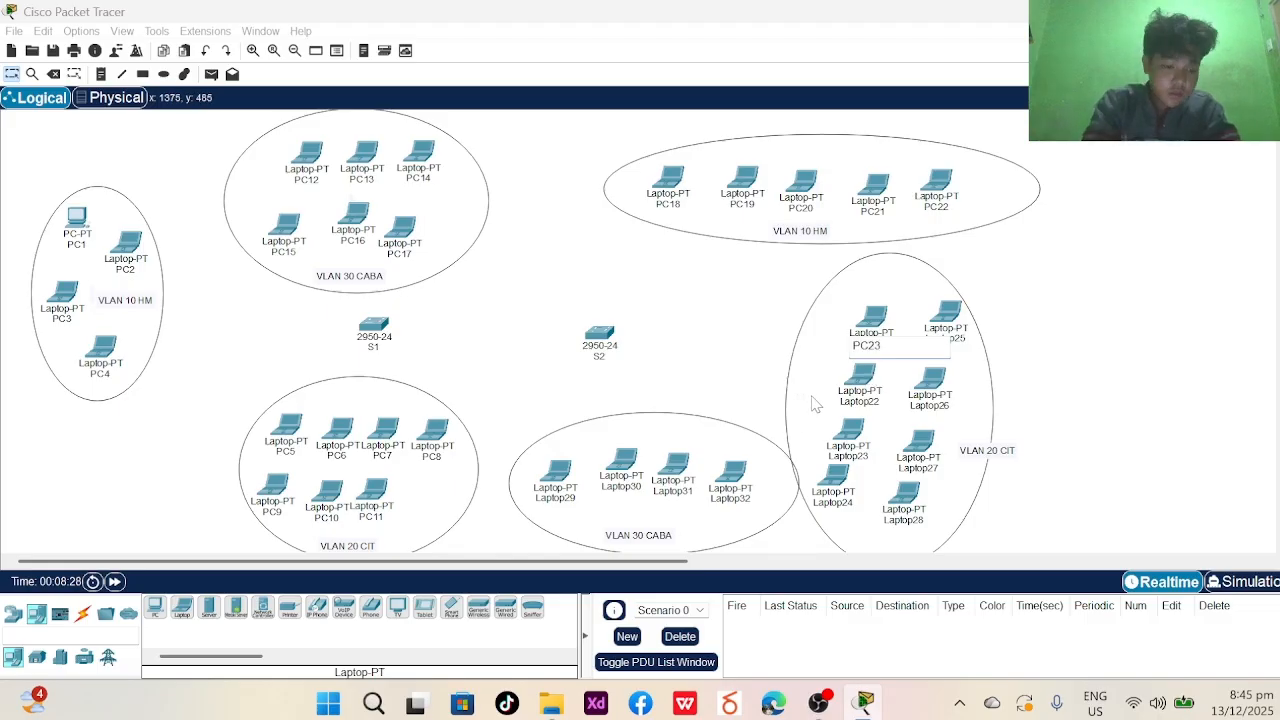
left_click(815, 403)
left_click(858, 401)
type("PC24")
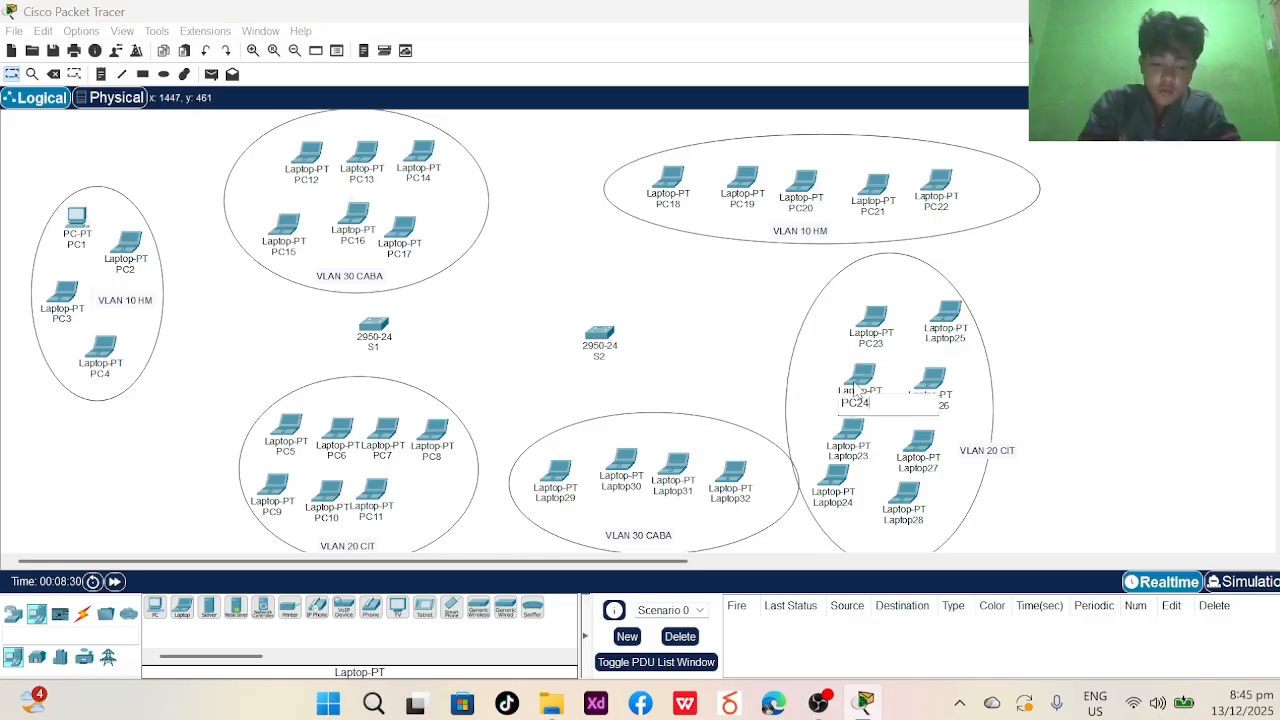
key("Return")
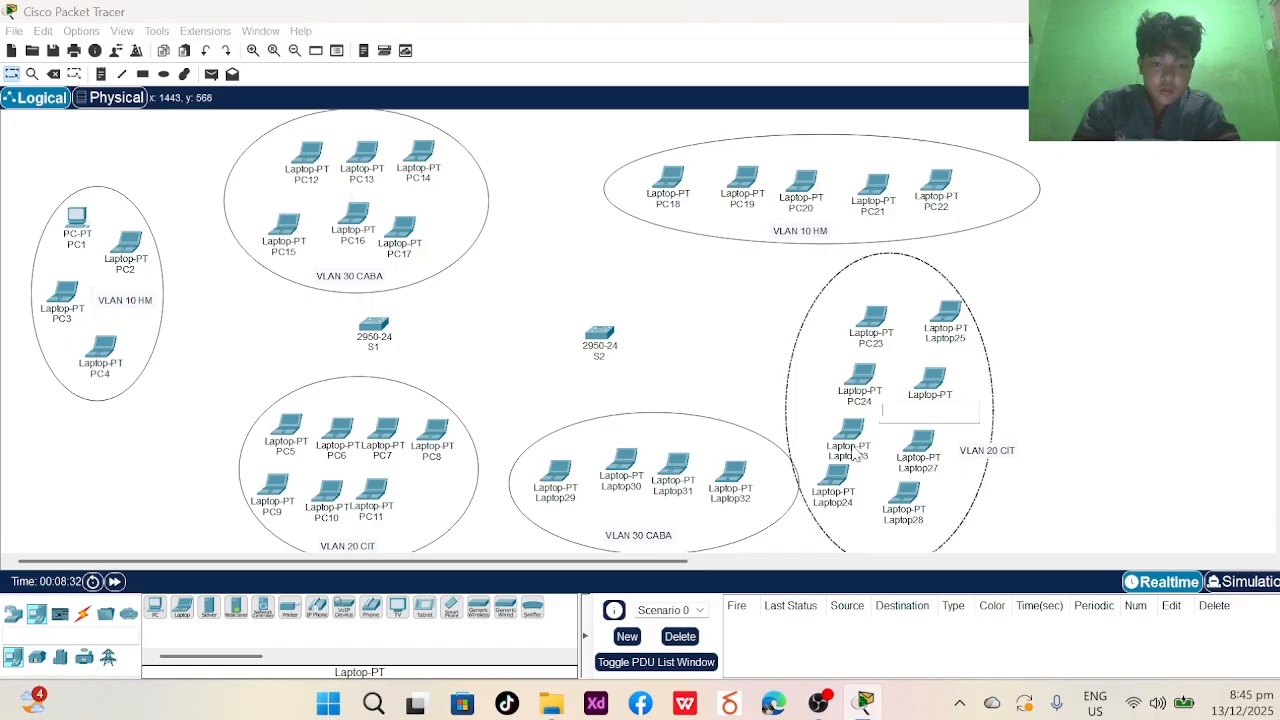
left_click(850, 455)
type("PC2")
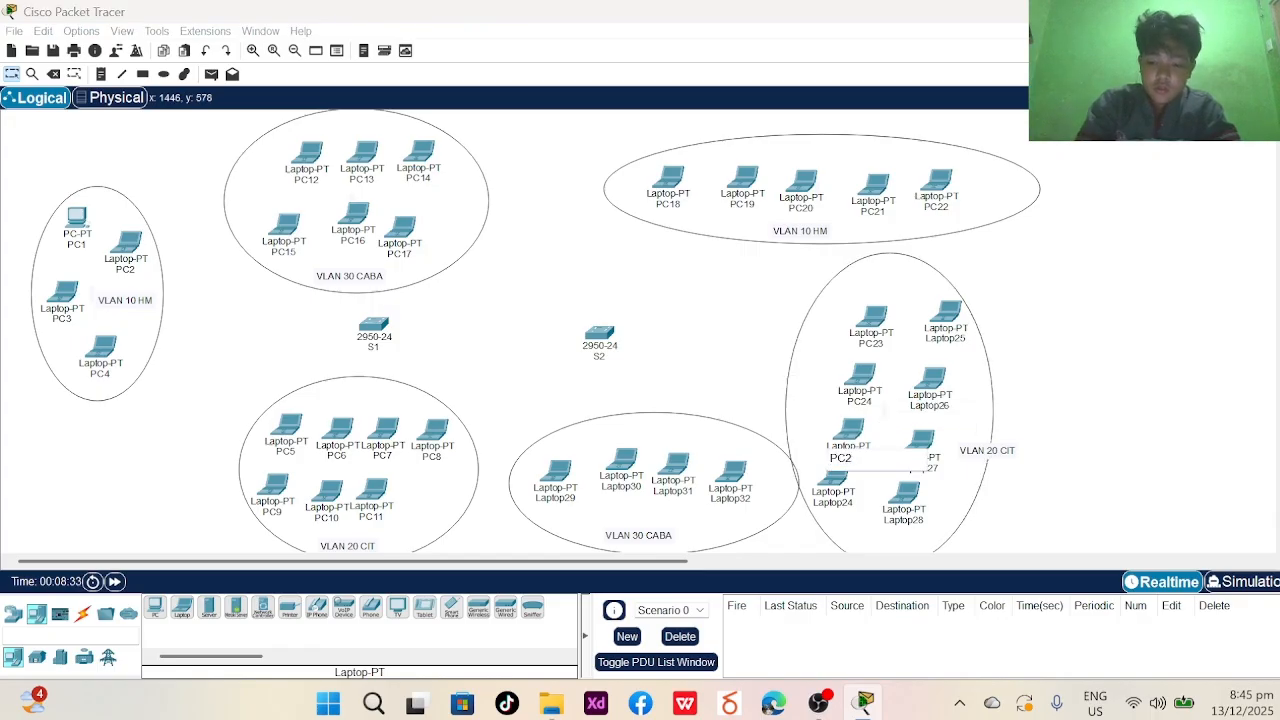
type("5")
key("Return")
left_click(832, 502)
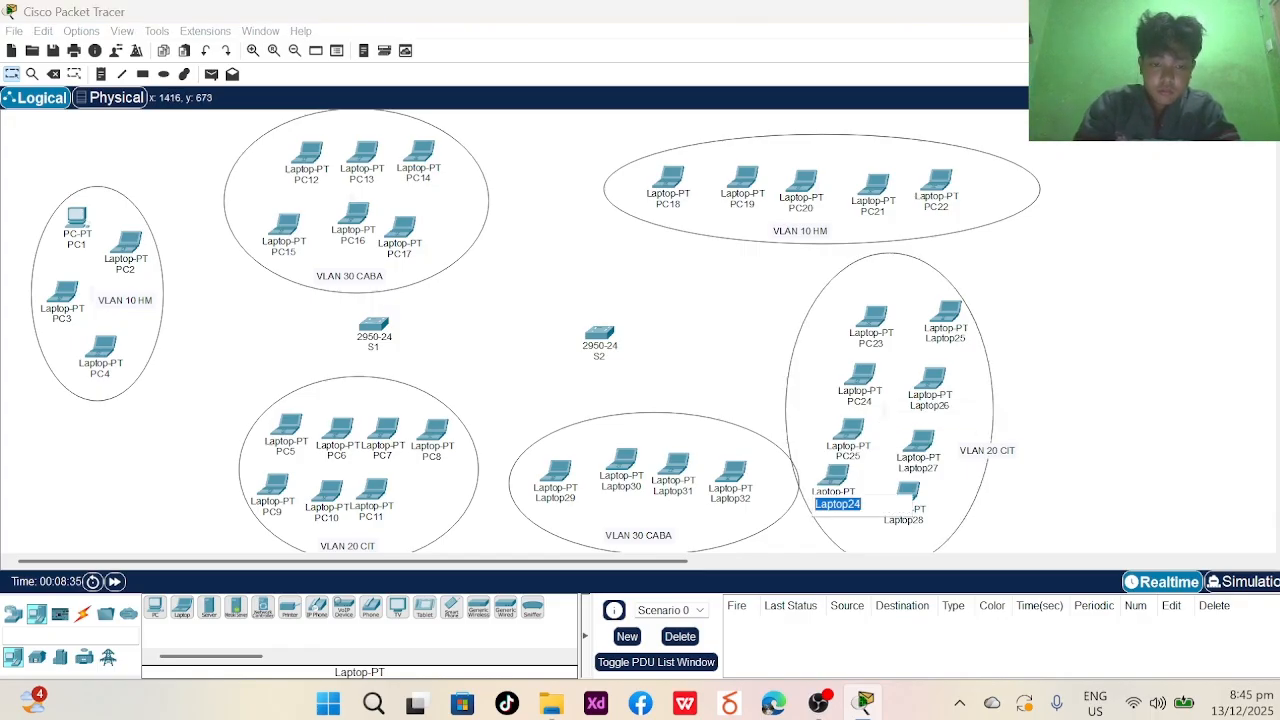
key("BackSpace")
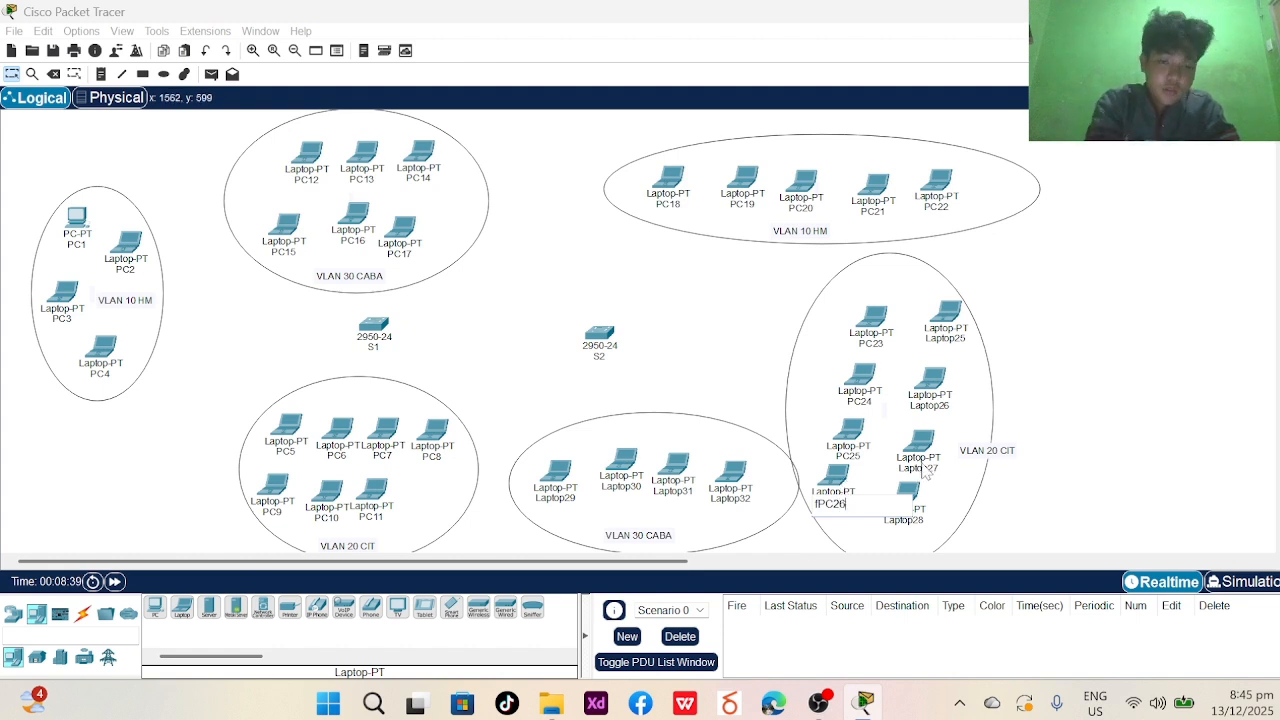
type("PC")
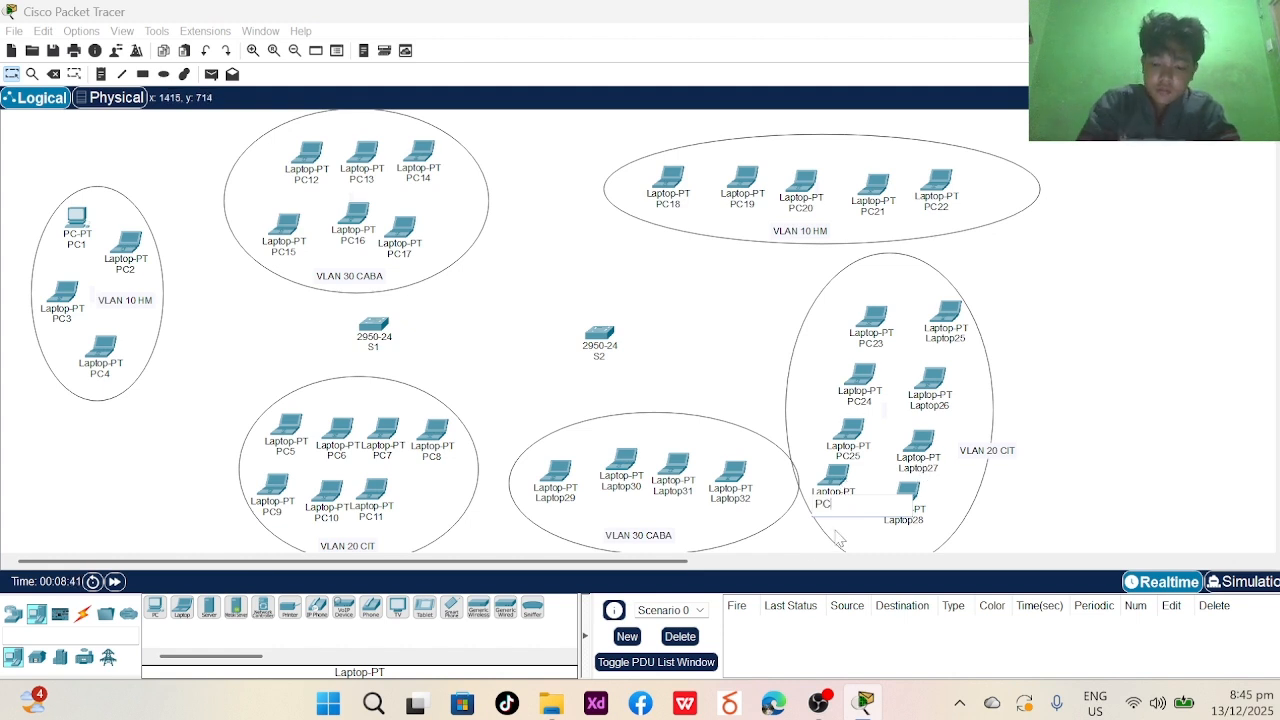
type("26")
key("Return")
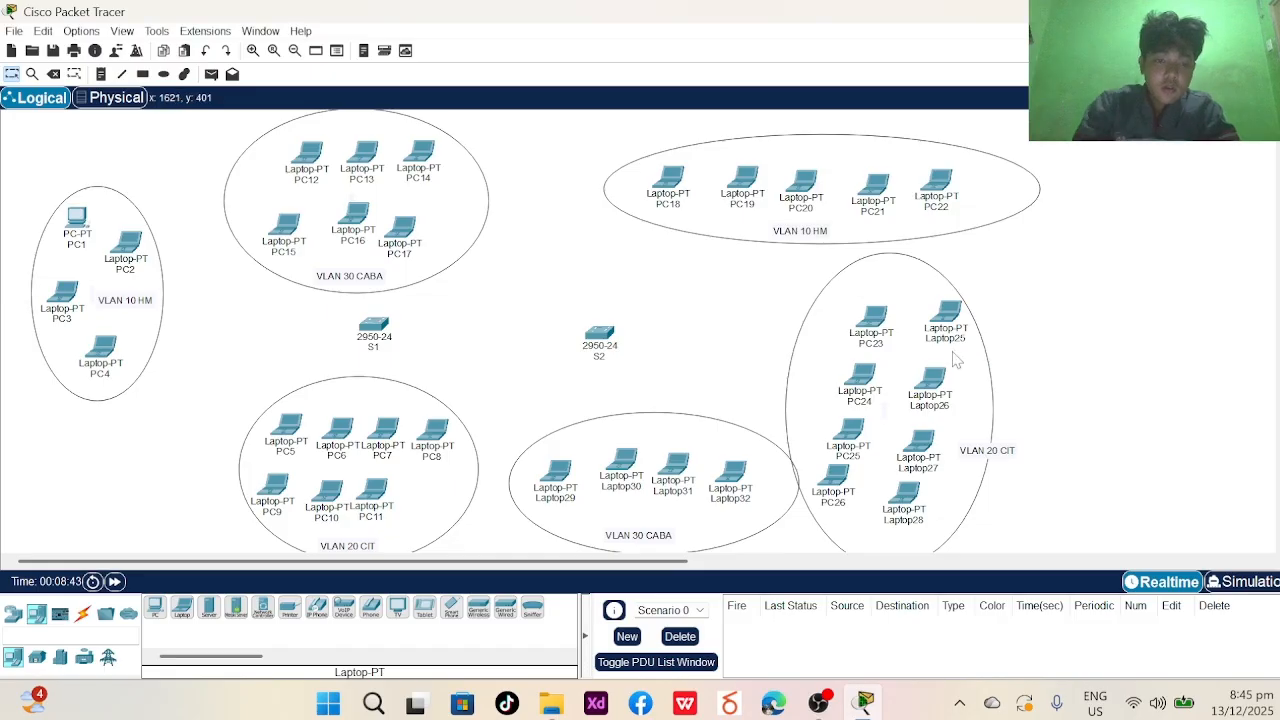
- Rename the remaining four VLAN 20 CIT laptops to PC27, PC28, PC29 and PC30
left_click(950, 340)
type("PC2")
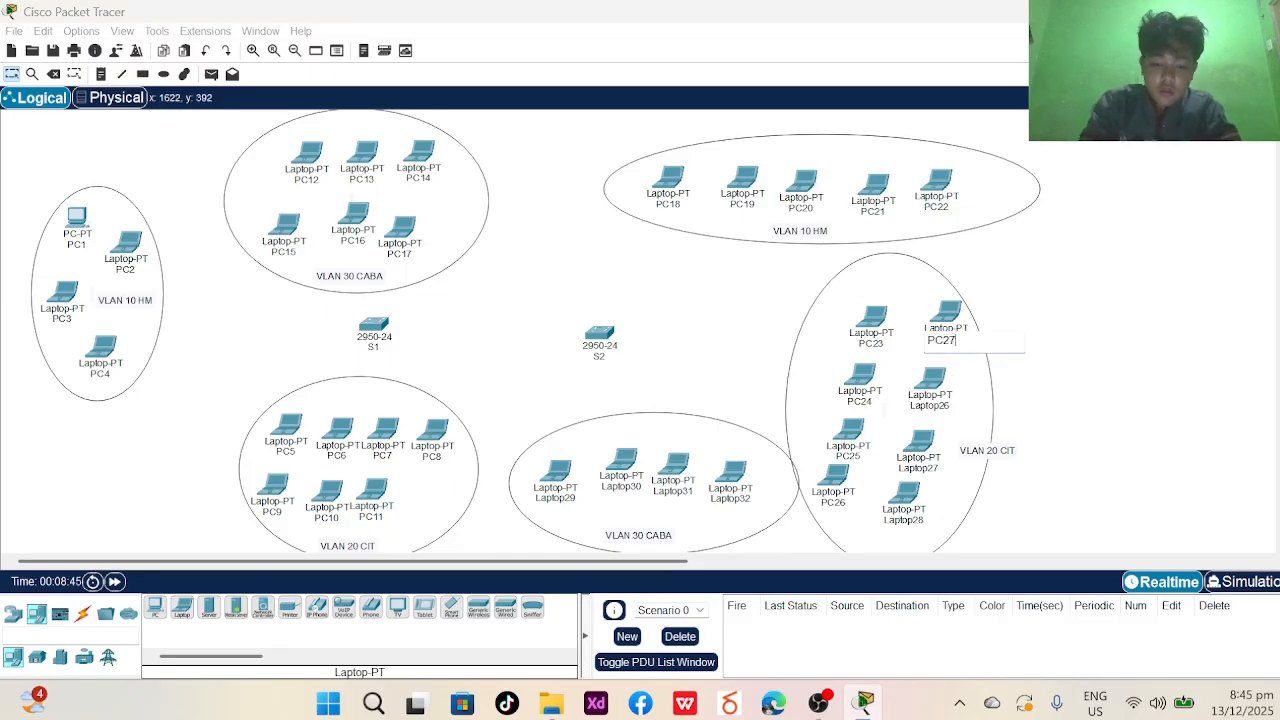
type("7")
key("Return")
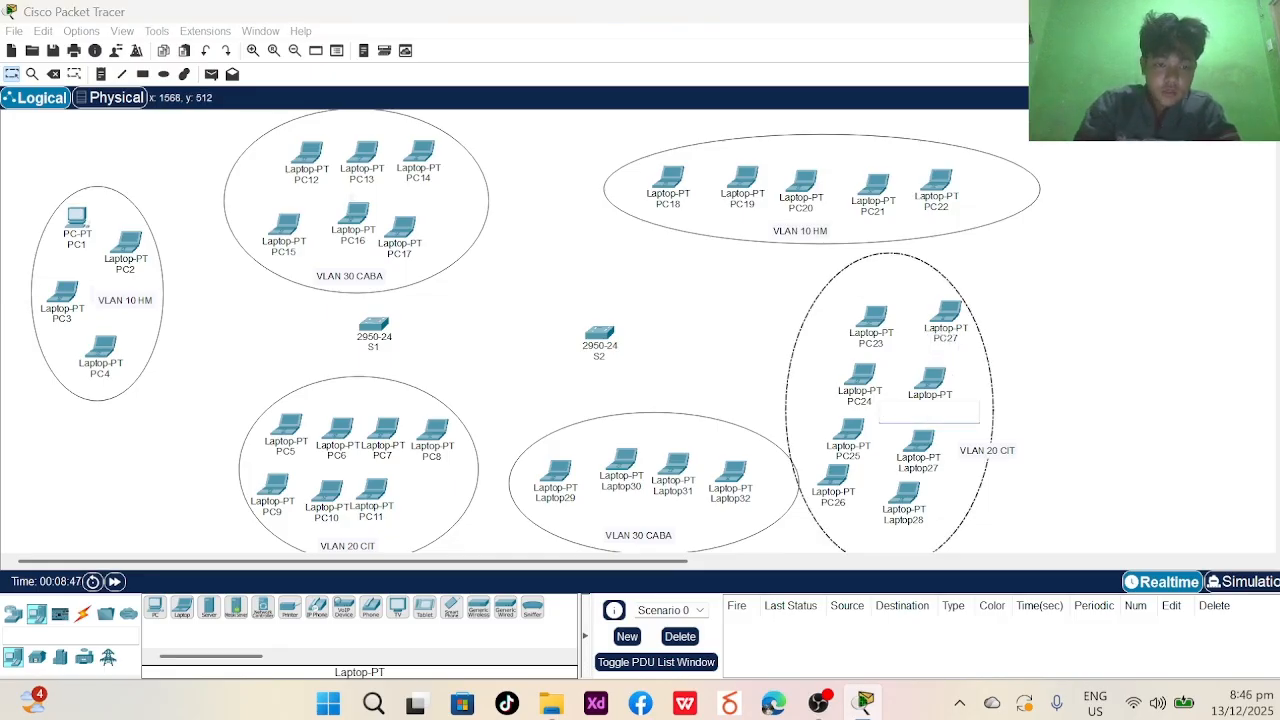
left_click(938, 407)
type("PC")
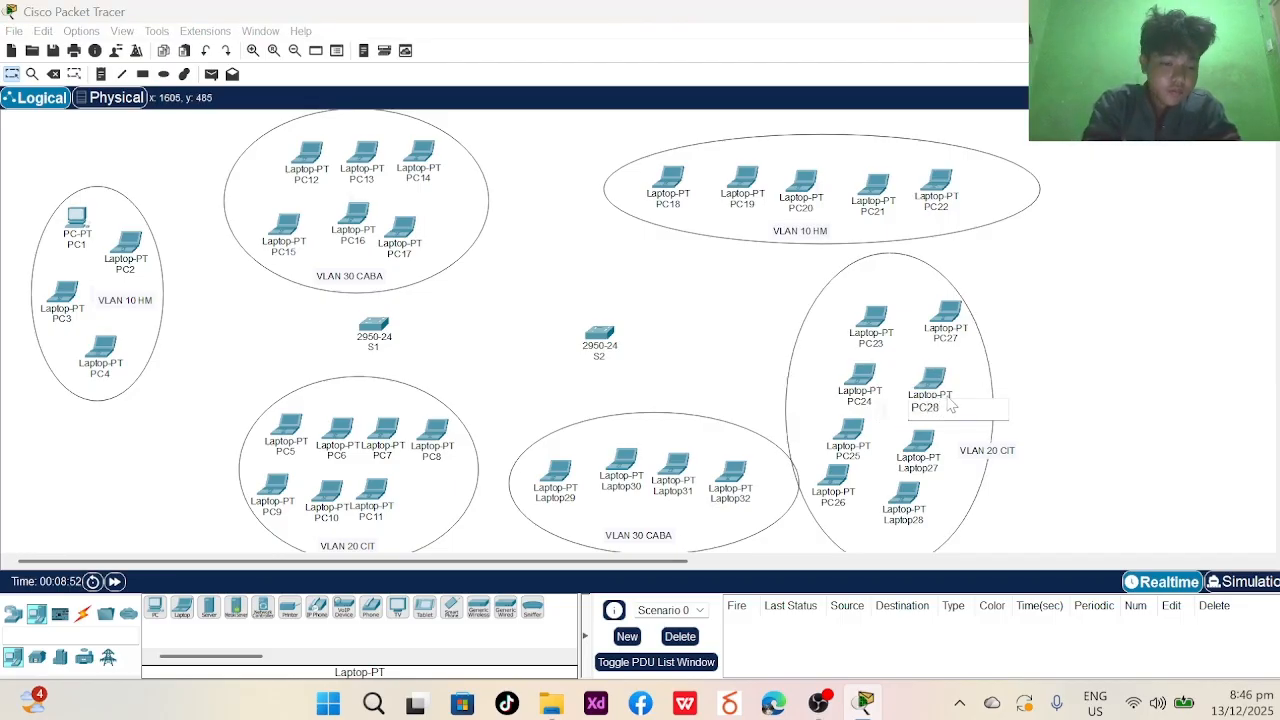
type("28")
key("Return")
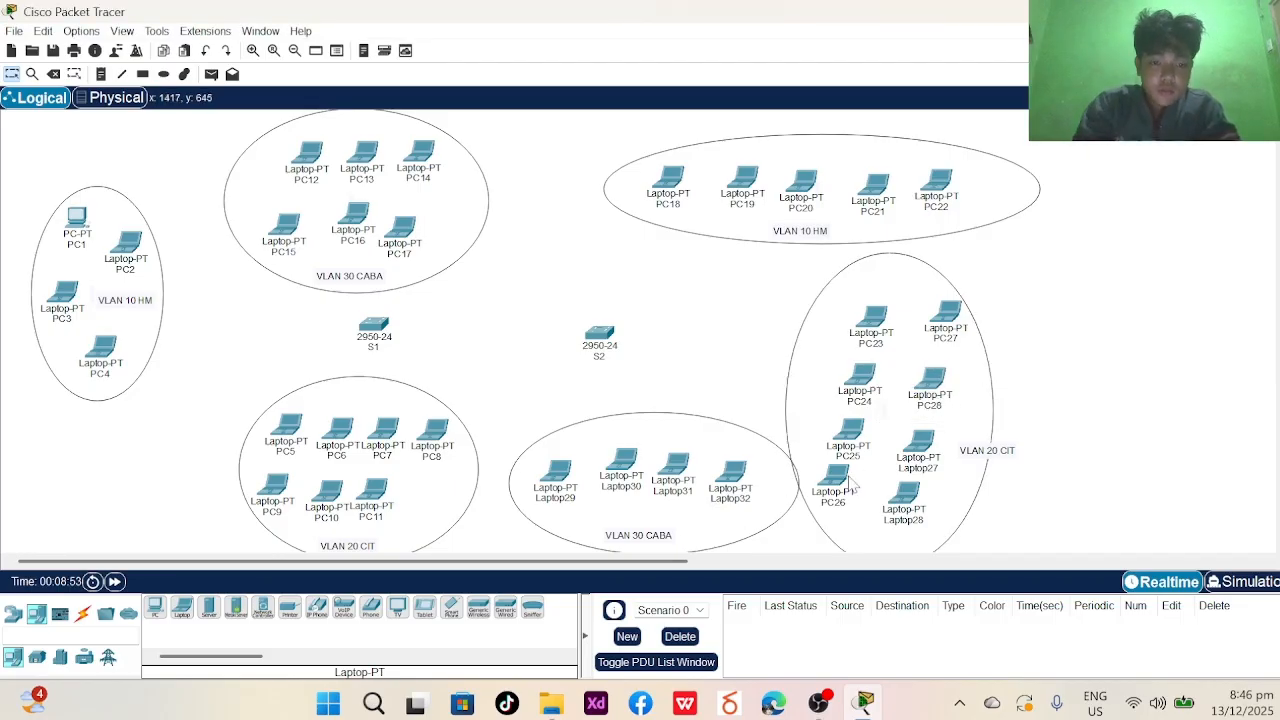
left_click(918, 467)
type("PC29")
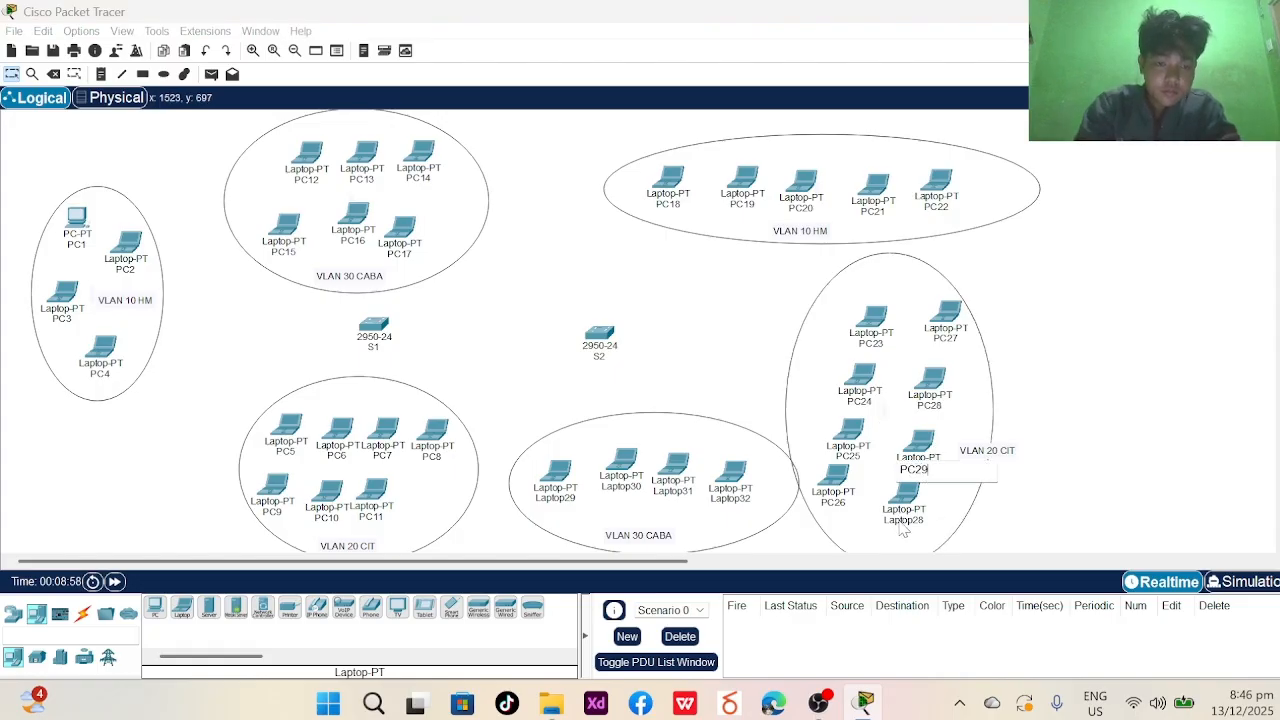
left_click(906, 521)
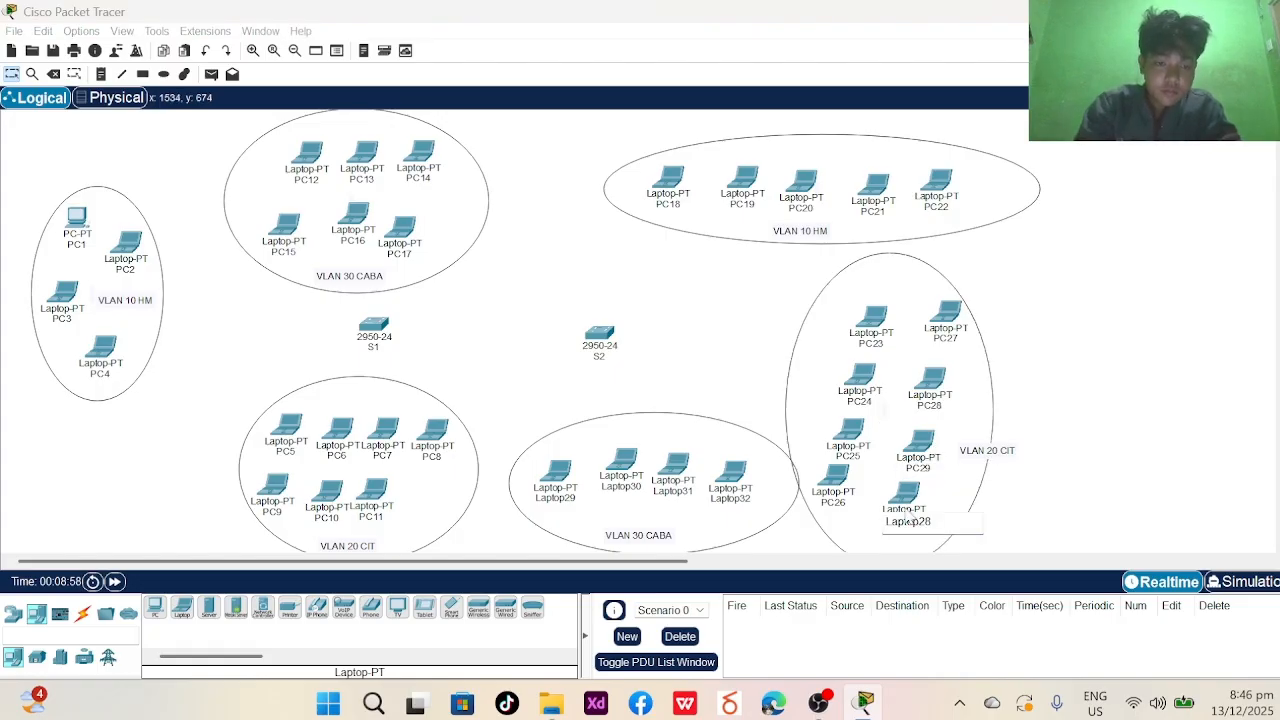
type("PC")
double_click(903, 519)
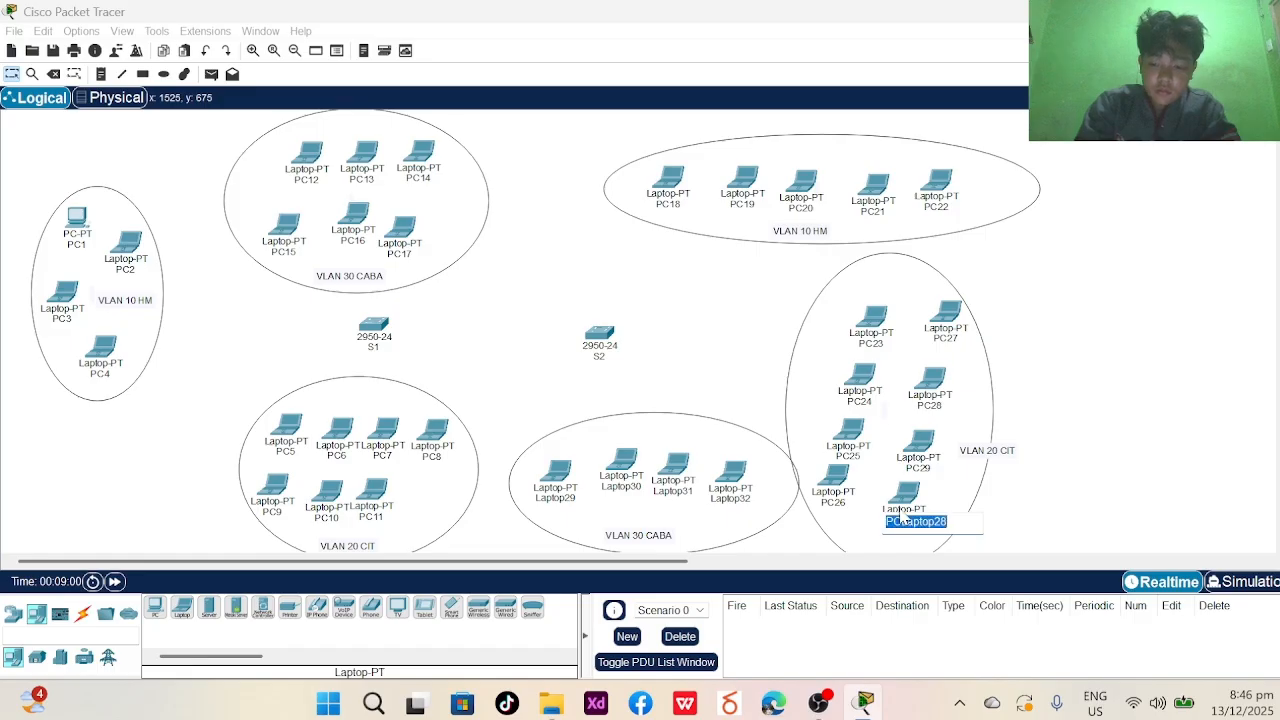
type("PC")
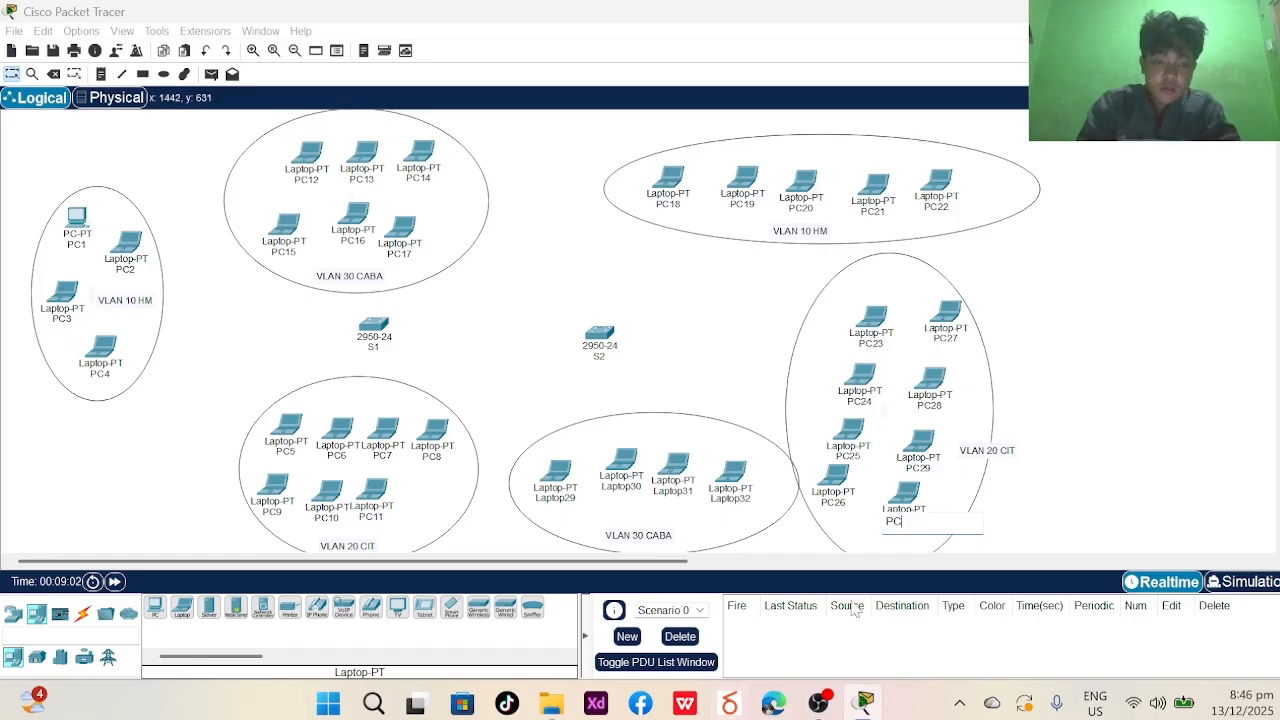
type("30")
key("Return")
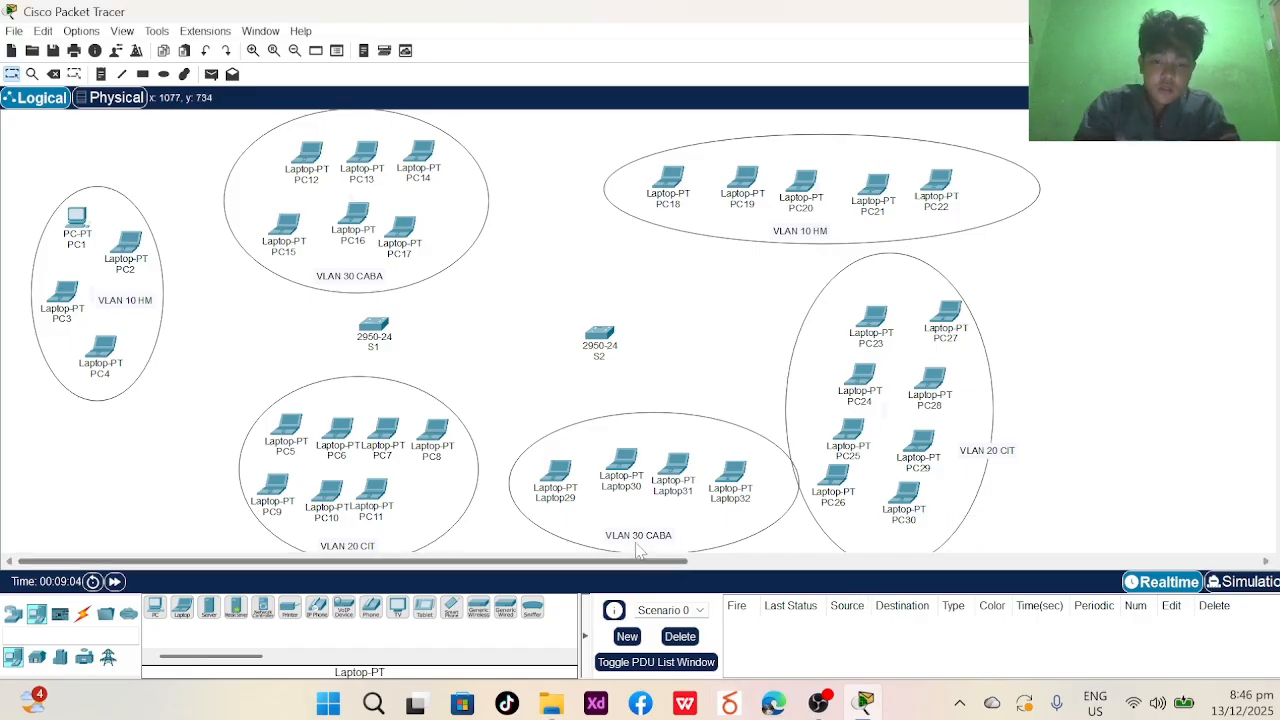
- Rename the four bottom VLAN 30 CABA laptops to PC31, PC32, PC33 and PC34
double_click(546, 502)
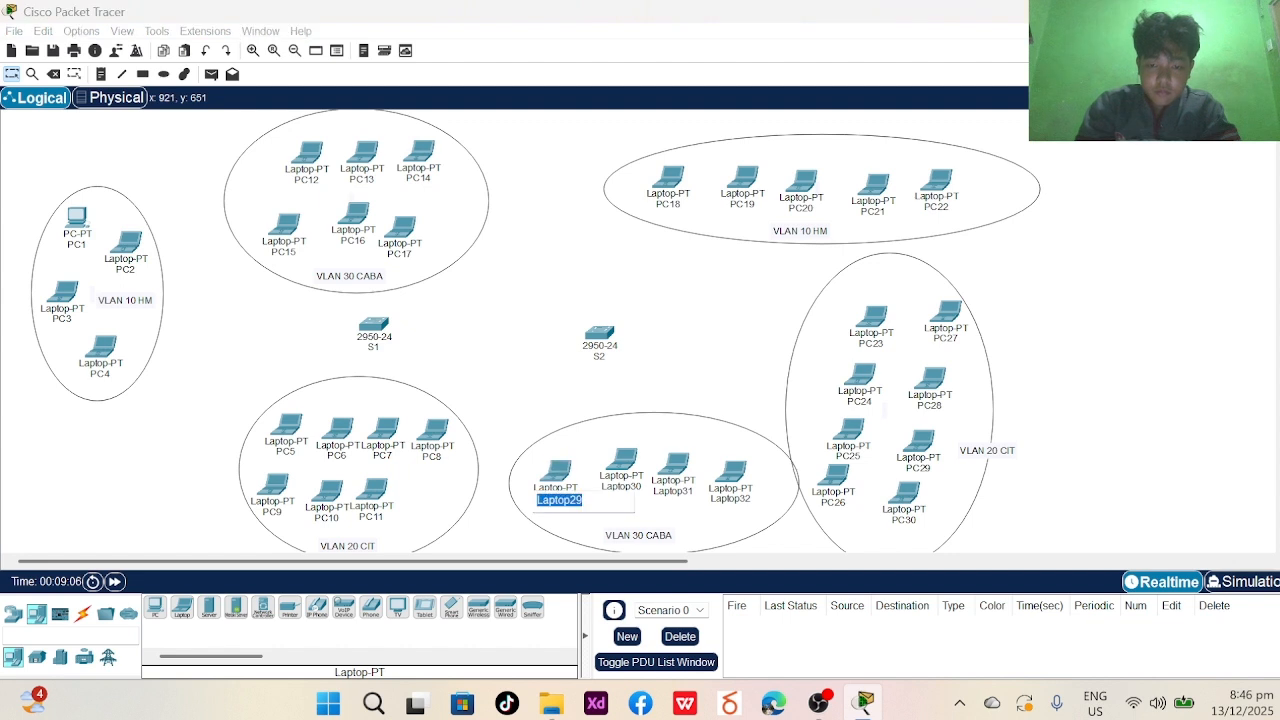
type("PC")
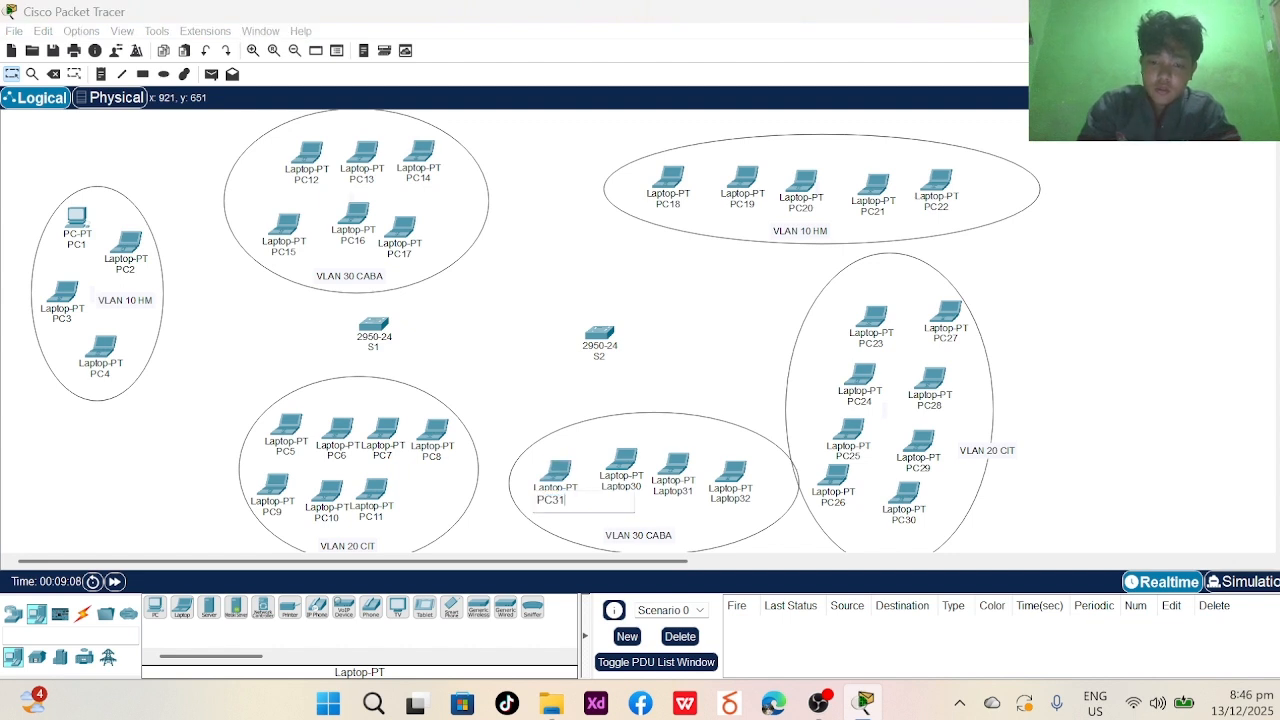
type("31")
key("Return")
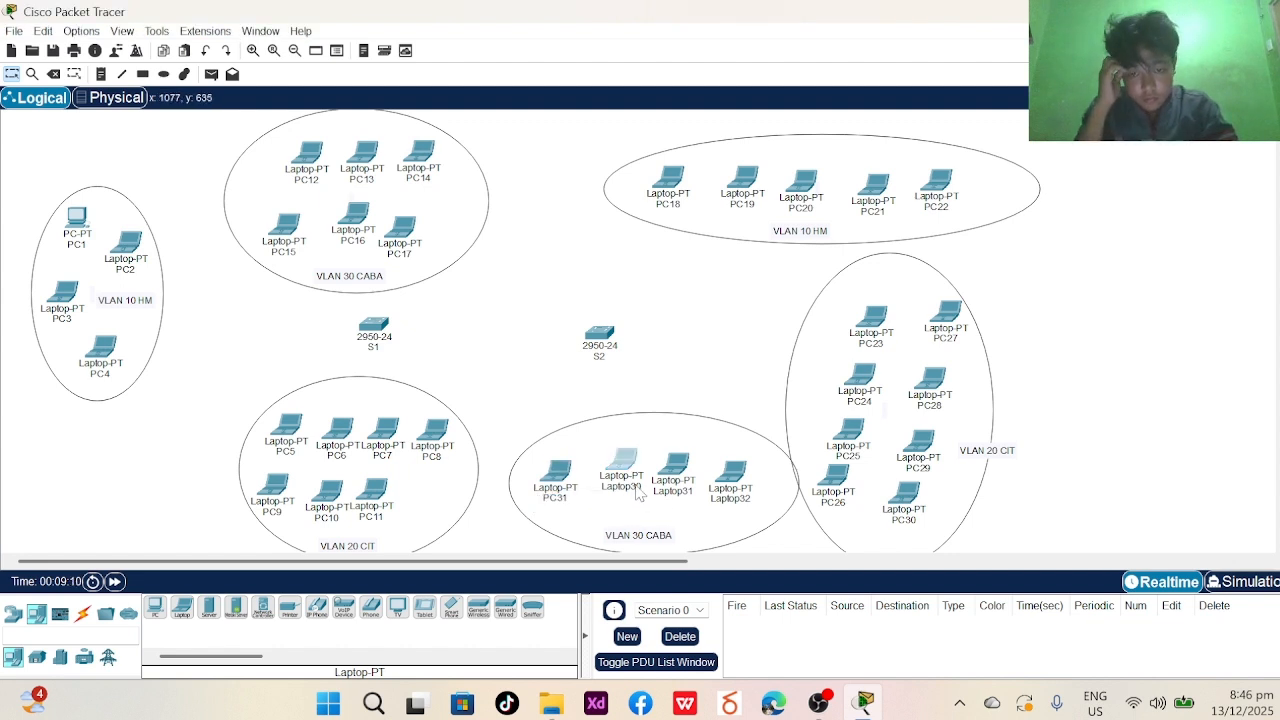
double_click(634, 489)
type("PC3")
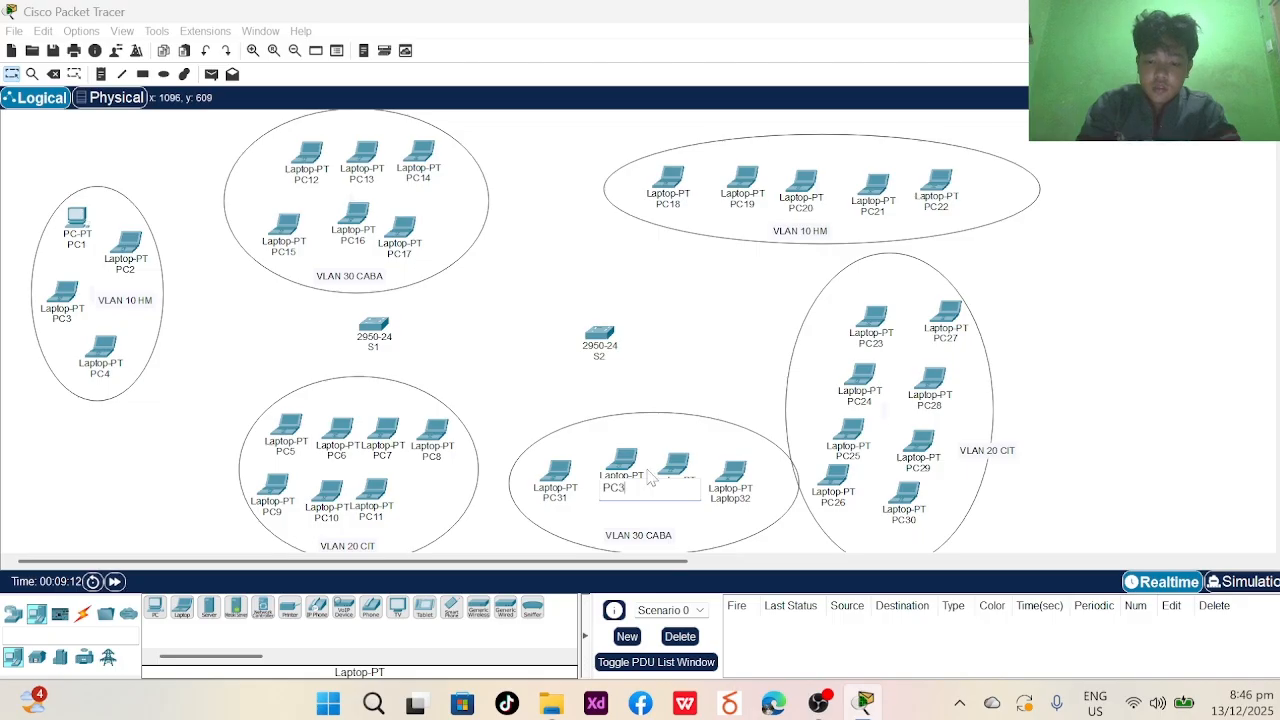
type("2")
key("Return")
double_click(674, 490)
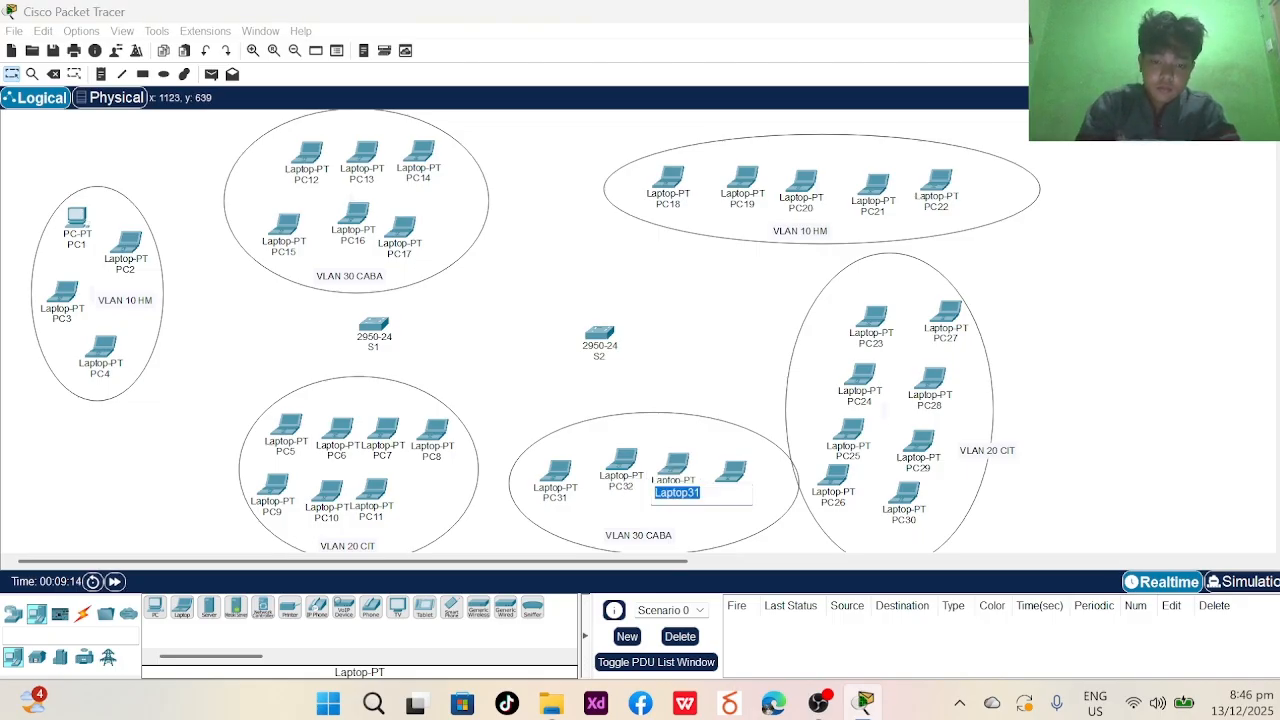
type("PC33")
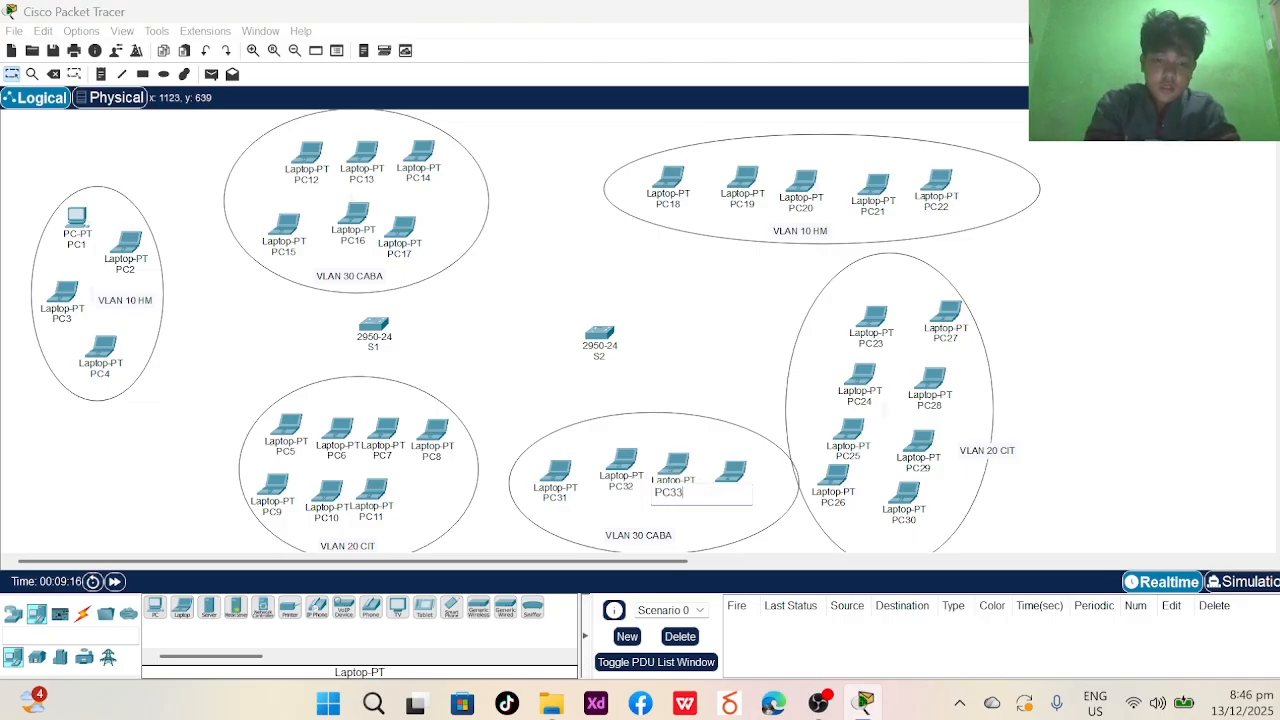
key("Return")
double_click(734, 500)
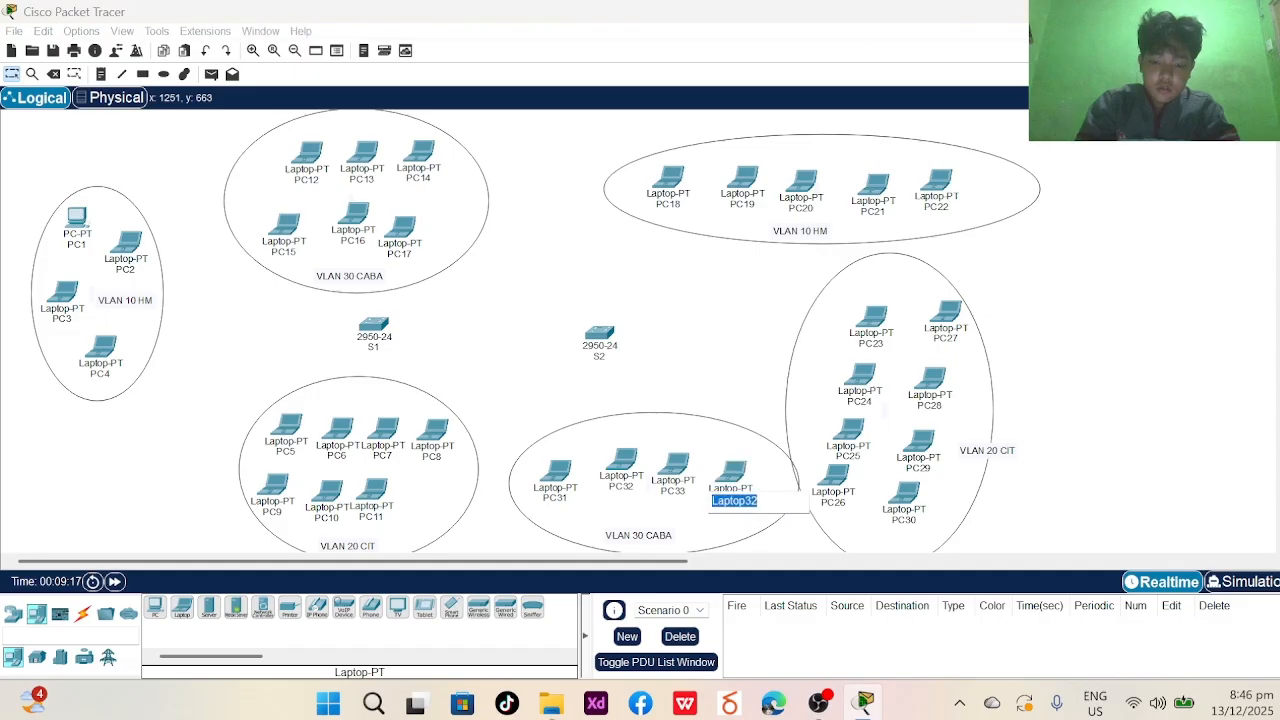
type("PC34")
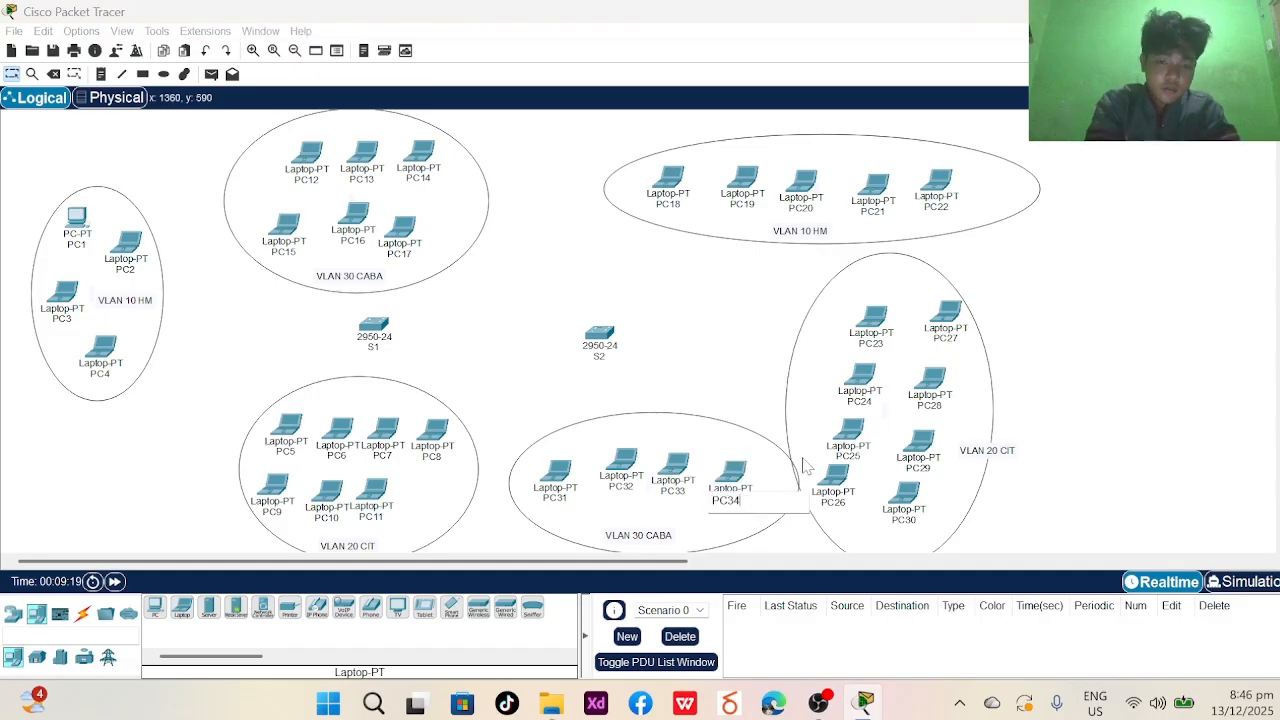
key("Return")
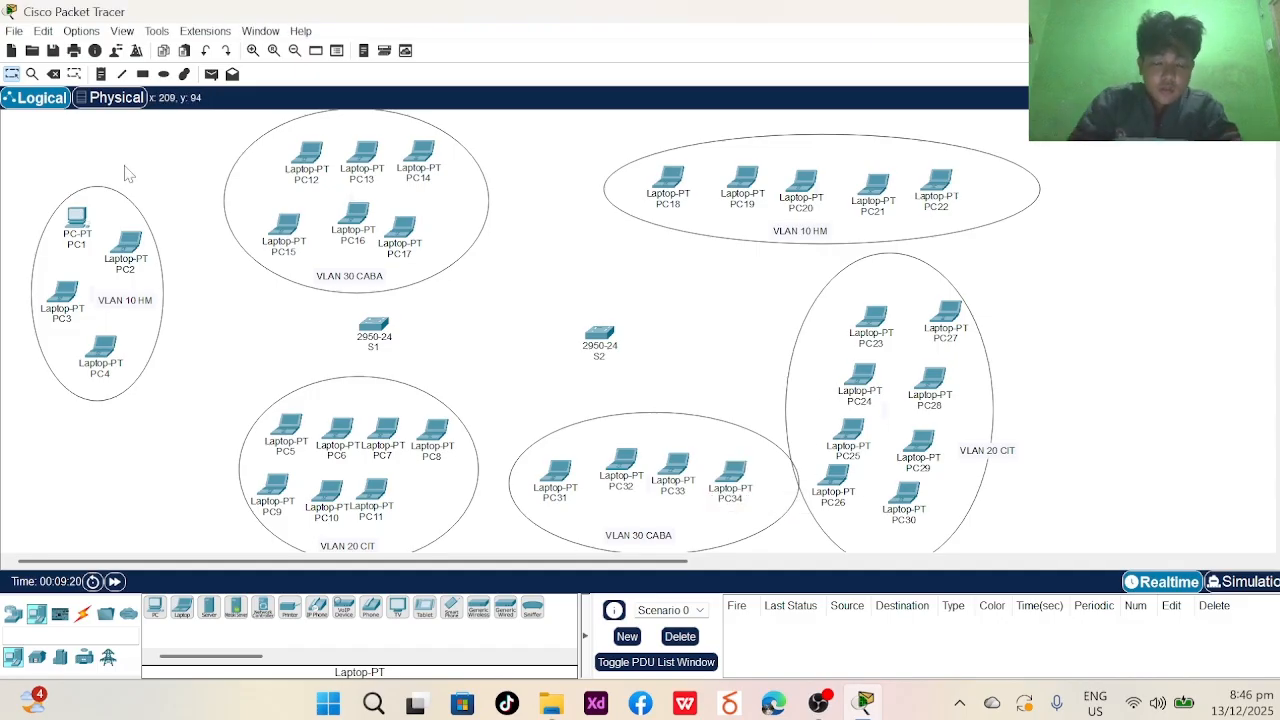
- Connect PC1's FastEthernet0 to S1's FastEthernet0/1 with a copper straight-through cable
left_click(82, 613)
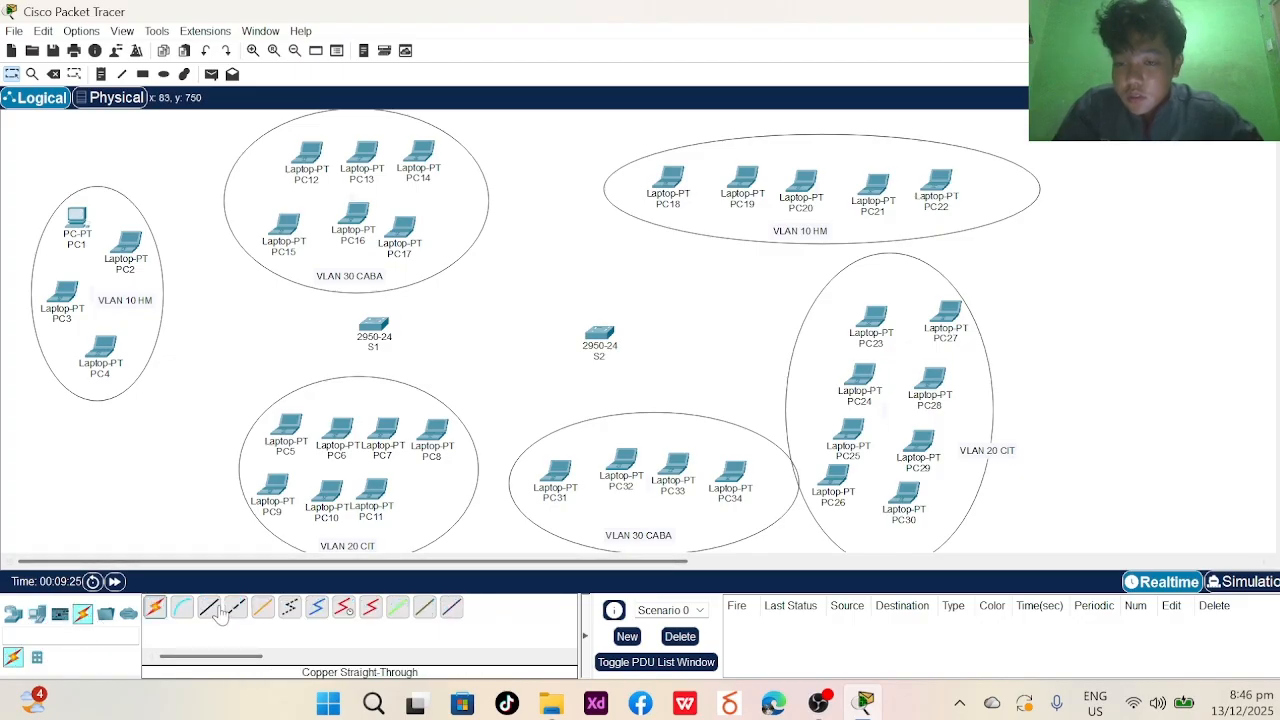
left_click(212, 609)
left_click(75, 222)
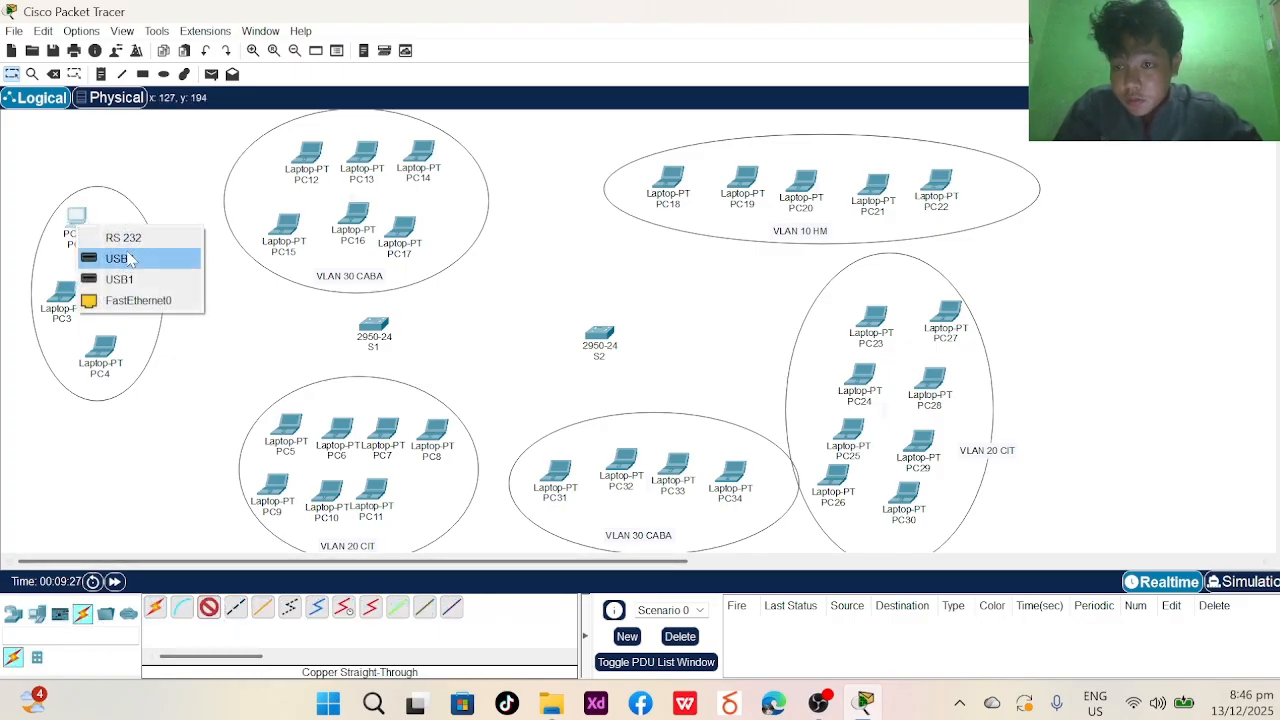
left_click(114, 257)
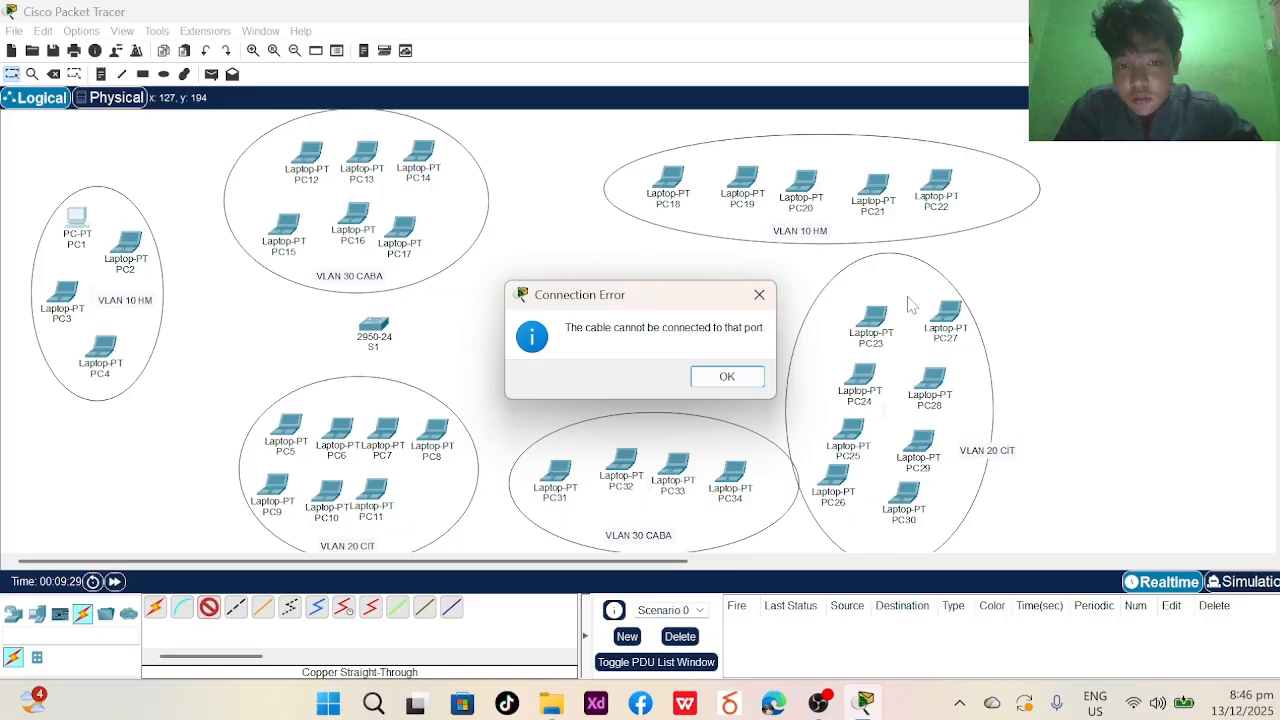
left_click(759, 294)
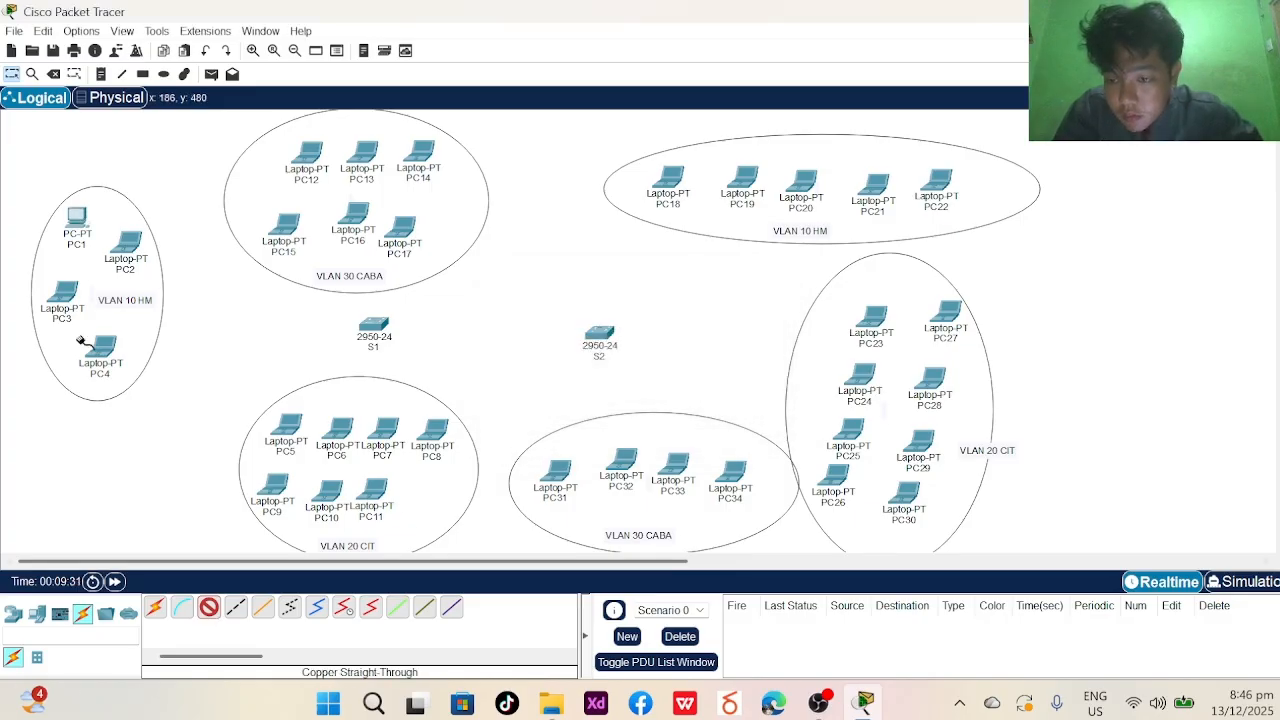
left_click(75, 218)
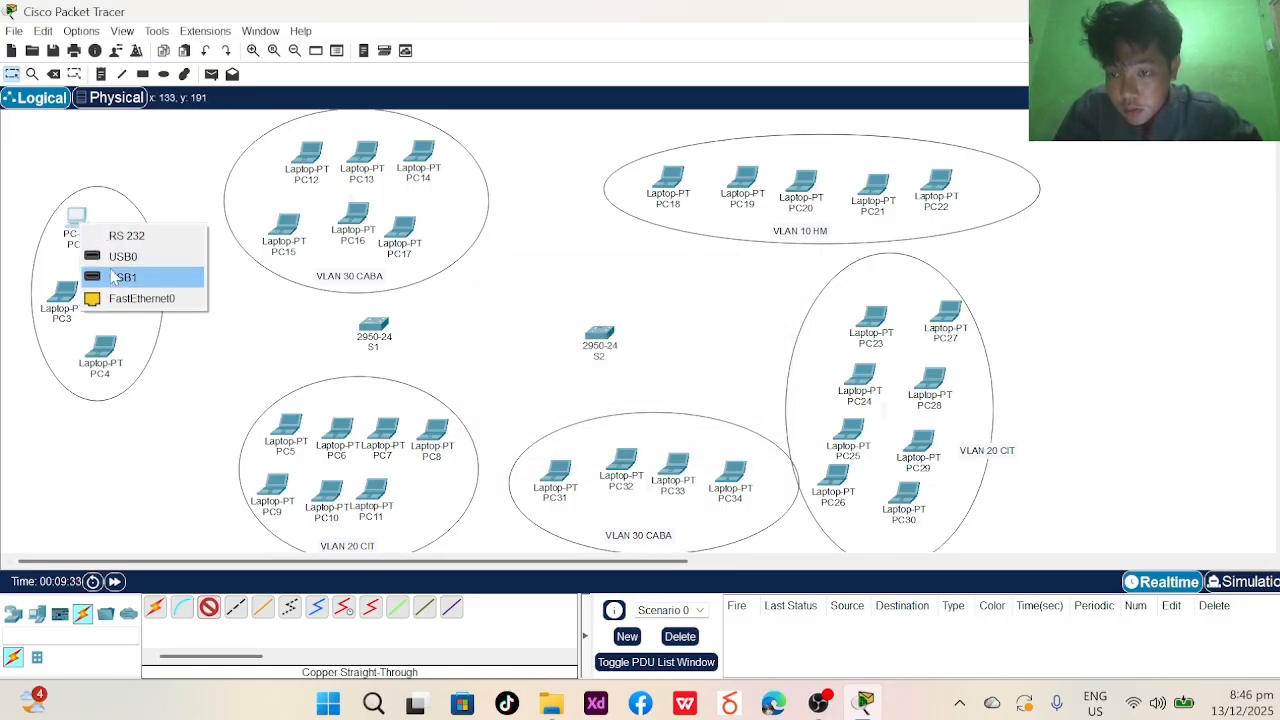
left_click(112, 299)
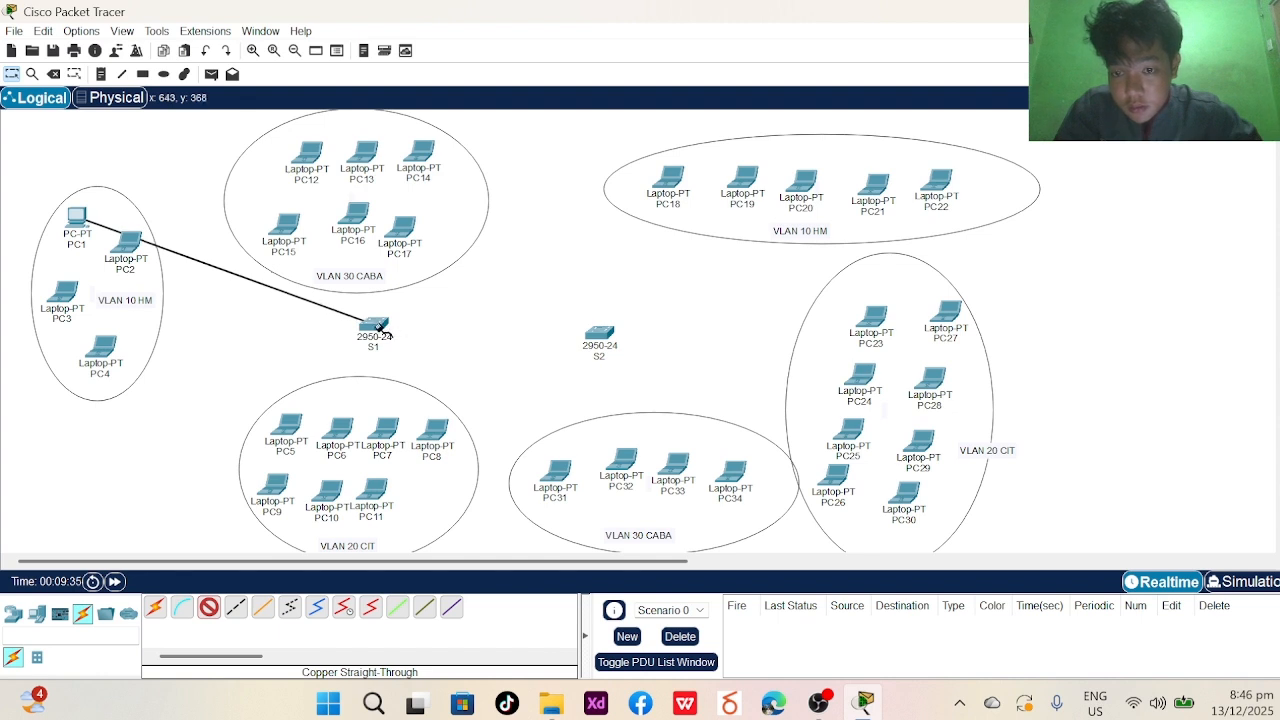
left_click(381, 326)
left_click(425, 34)
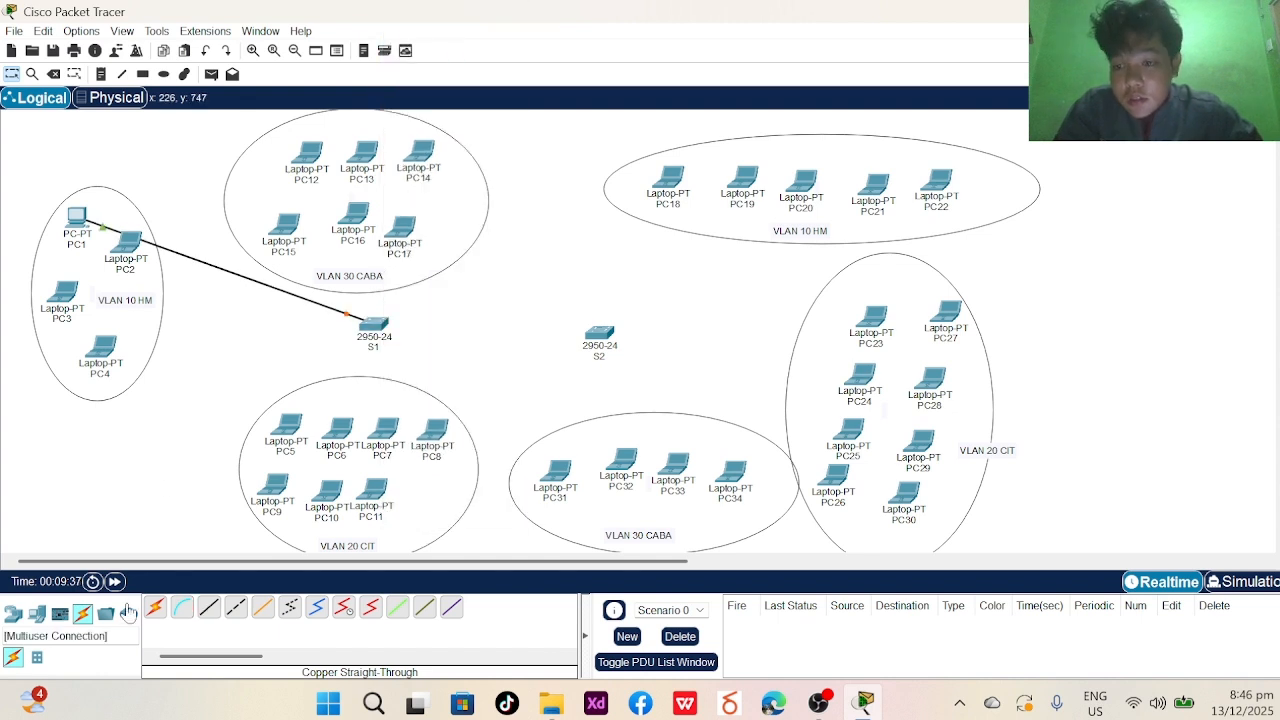
- Cable PC2 and PC3 from FastEthernet0 to free S1 ports with copper straight-through
left_click(208, 607)
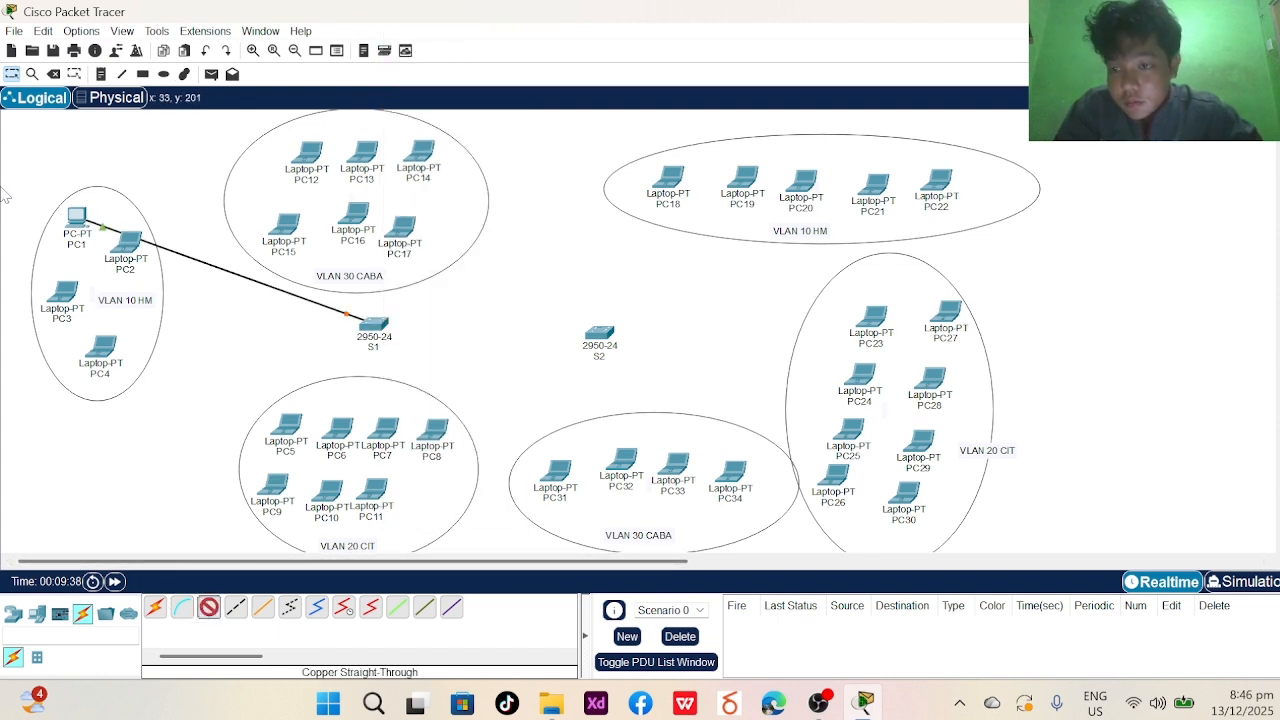
left_click(150, 258)
left_click(200, 323)
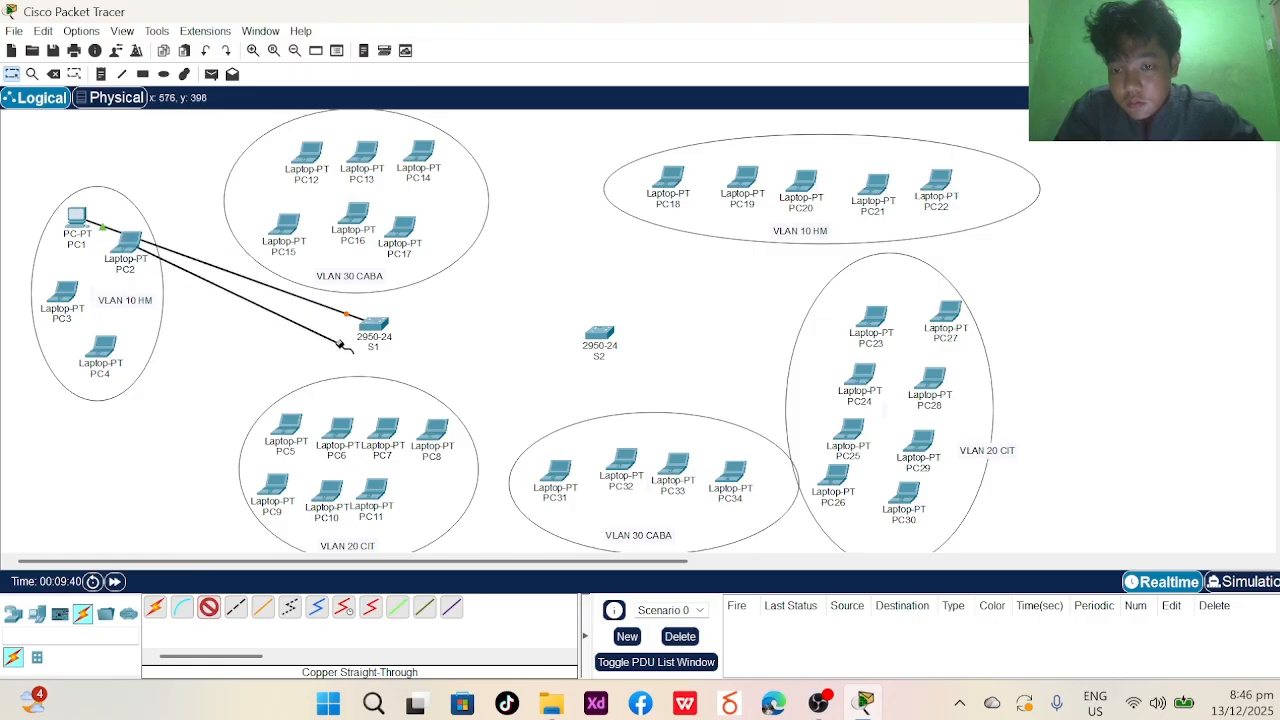
left_click(363, 328)
left_click(427, 33)
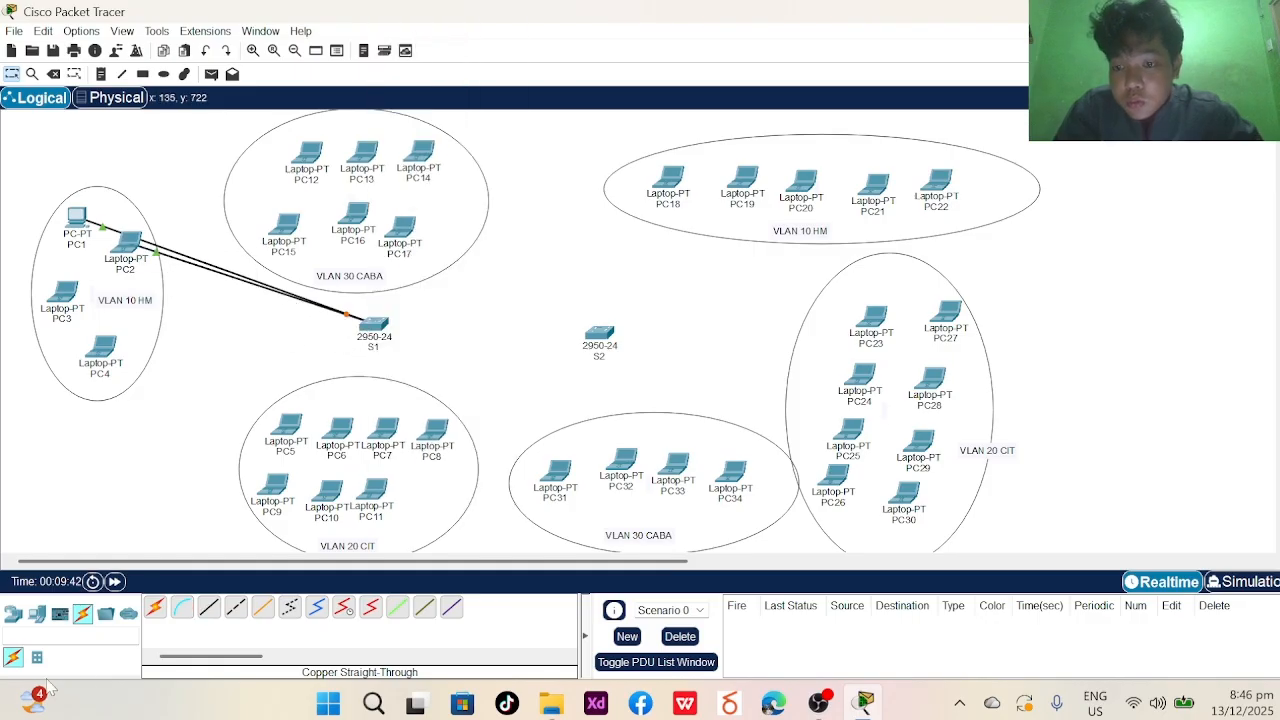
left_click(208, 607)
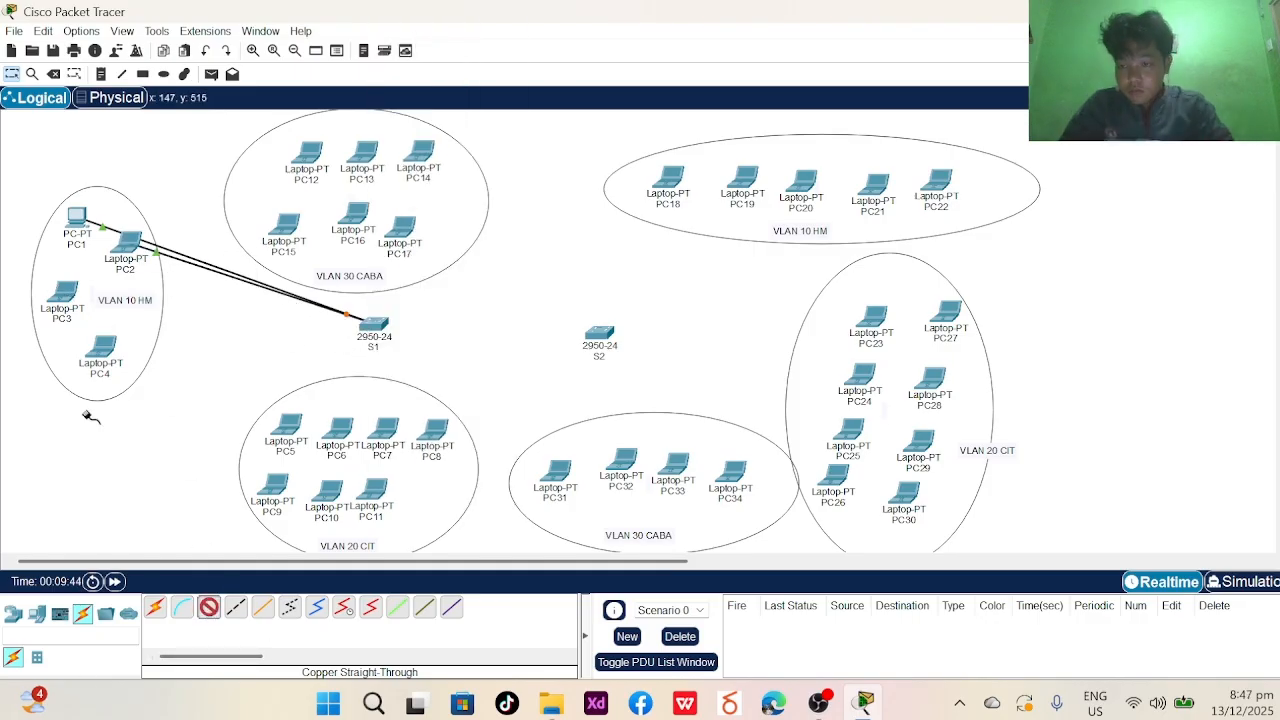
left_click(72, 278)
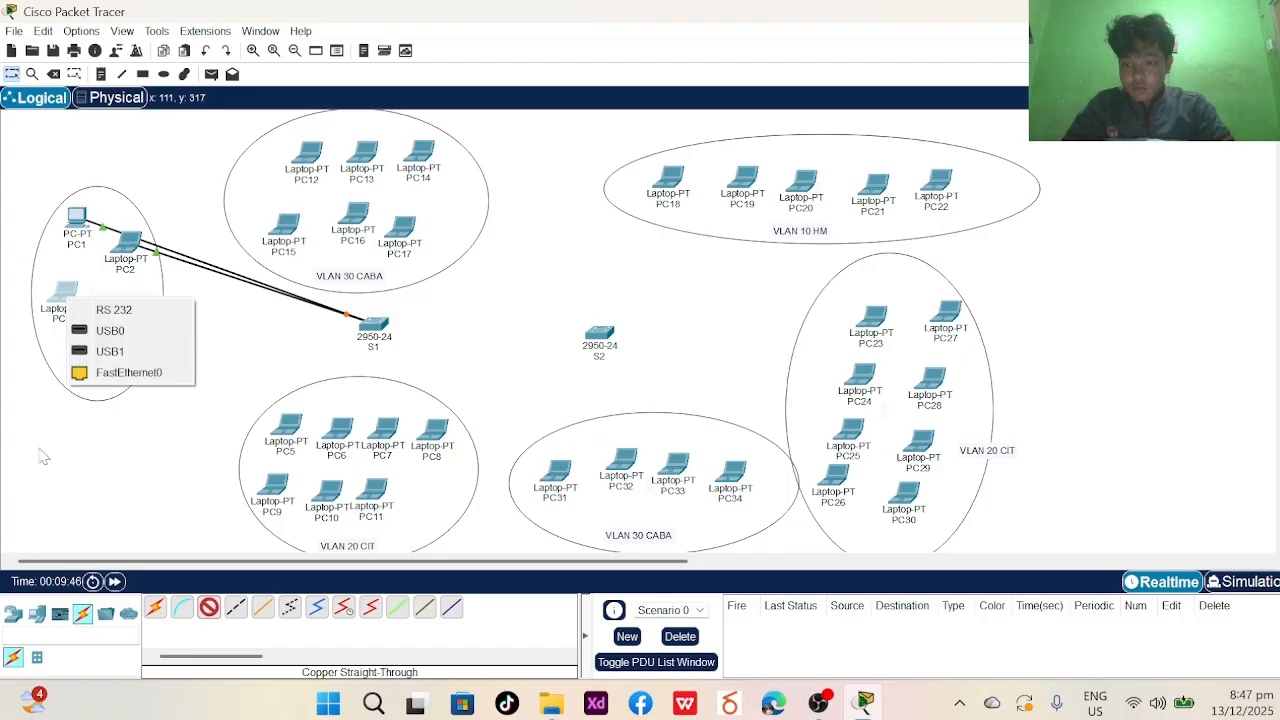
left_click(125, 378)
left_click(372, 336)
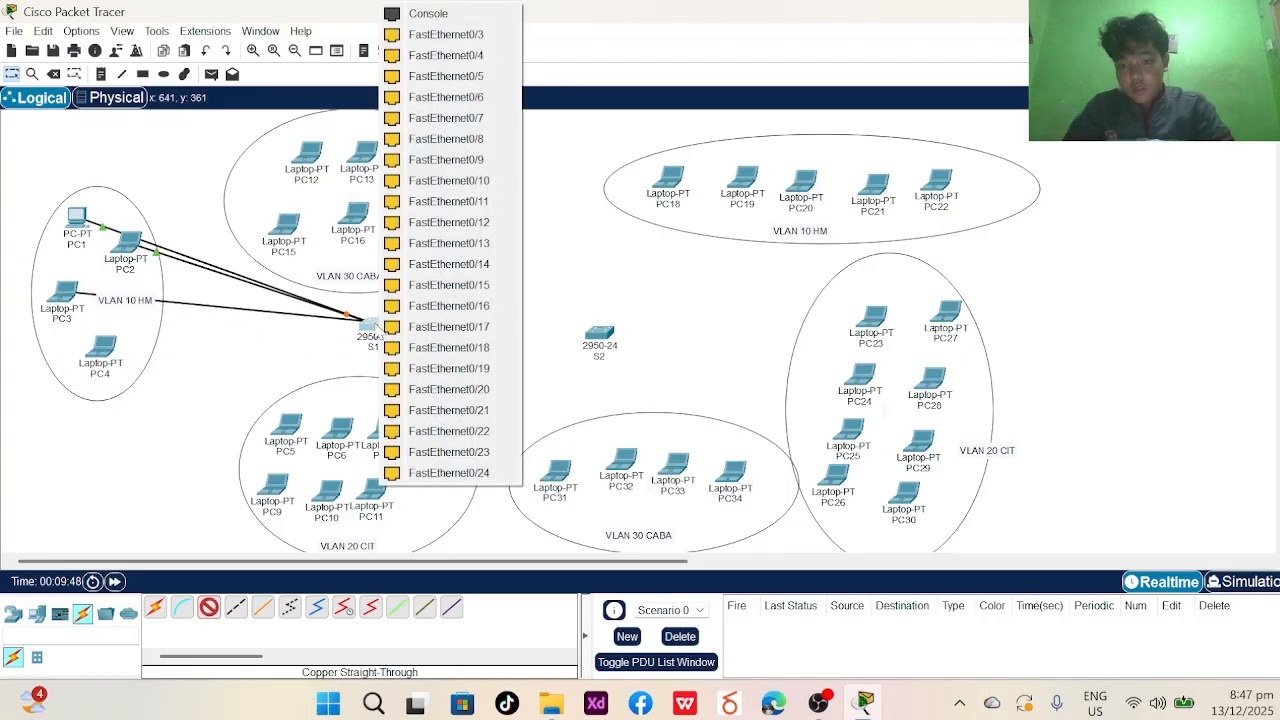
left_click(480, 34)
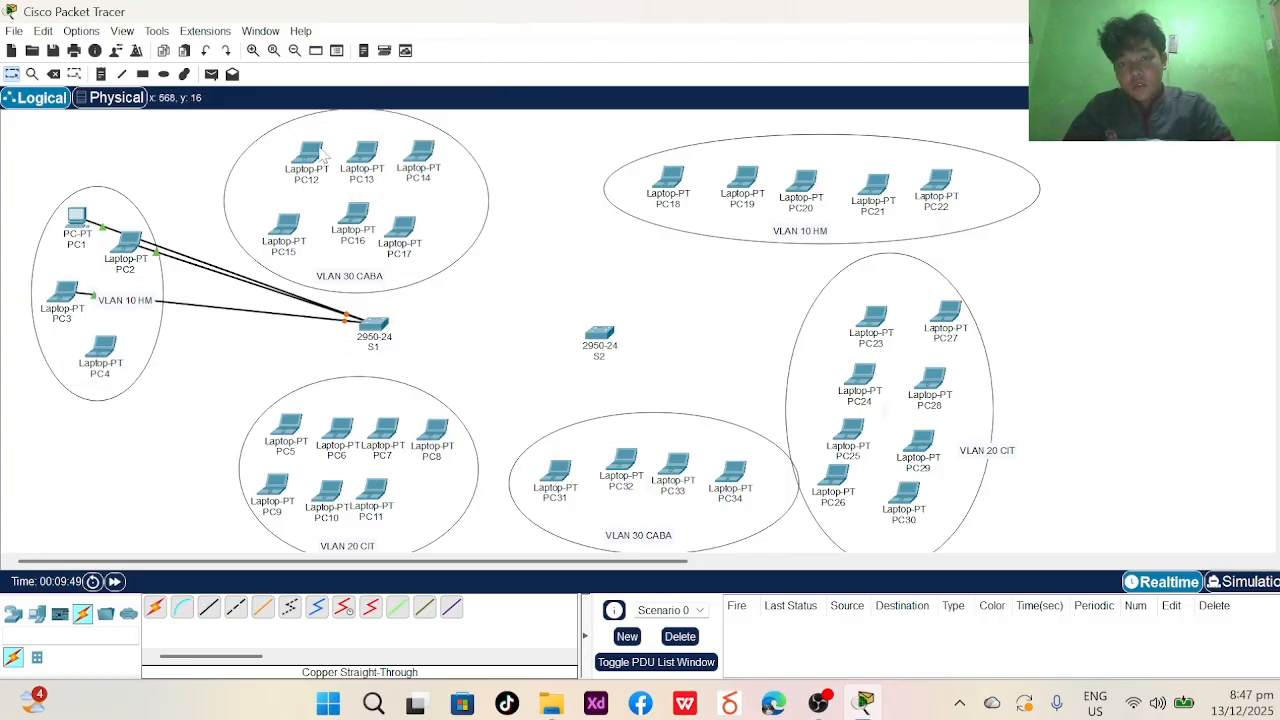
- Connect PC4's FastEthernet0 to S1's FastEthernet0/2 with a copper straight-through cable
left_click(208, 607)
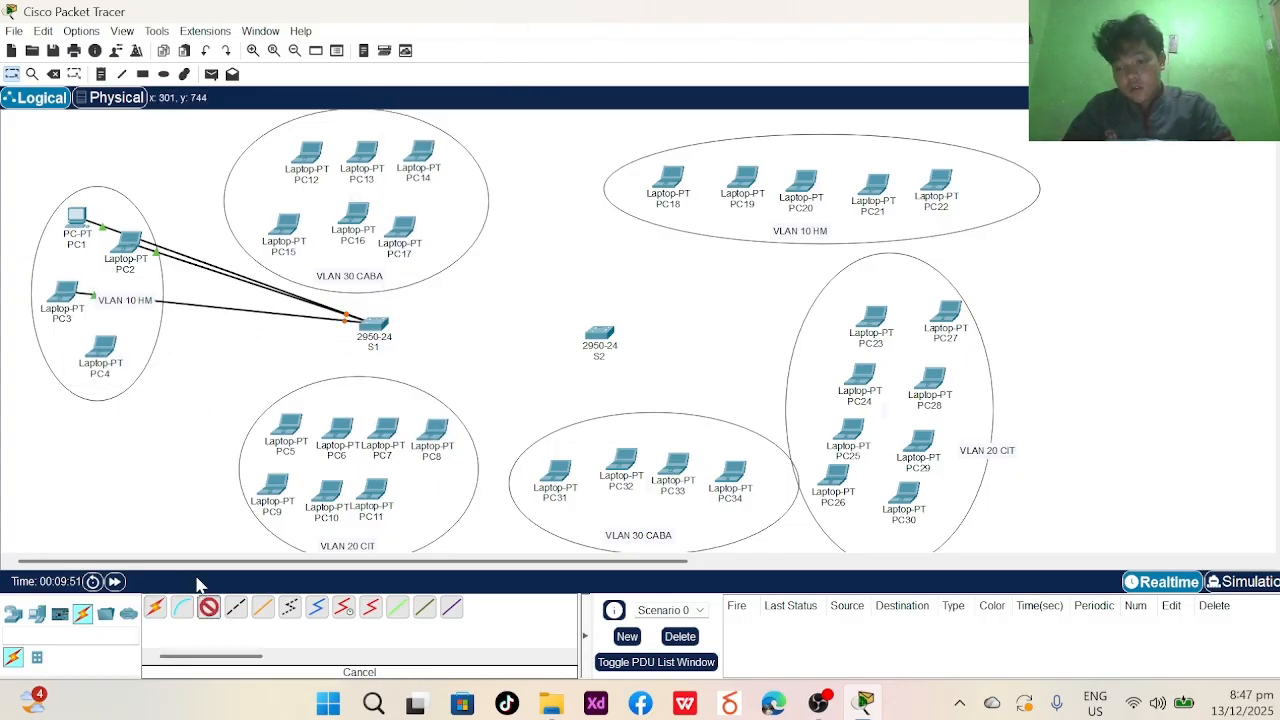
left_click(112, 362)
left_click(140, 423)
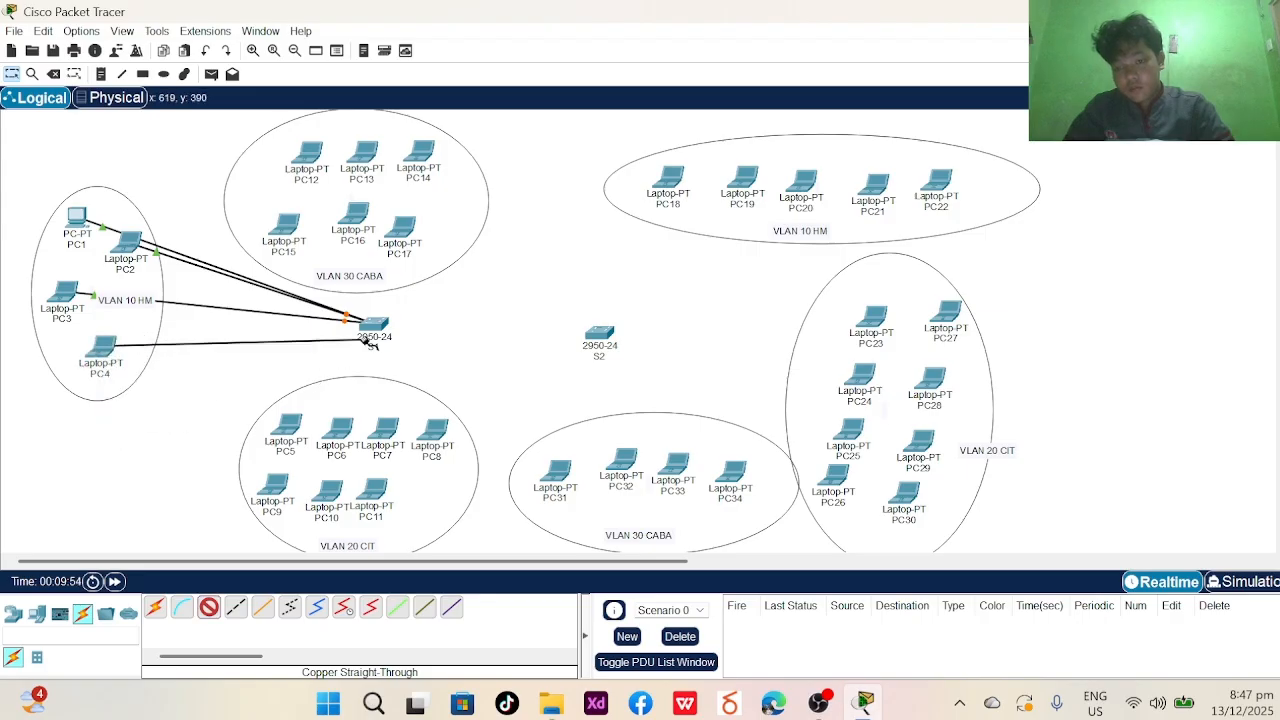
left_click(370, 340)
left_click(460, 48)
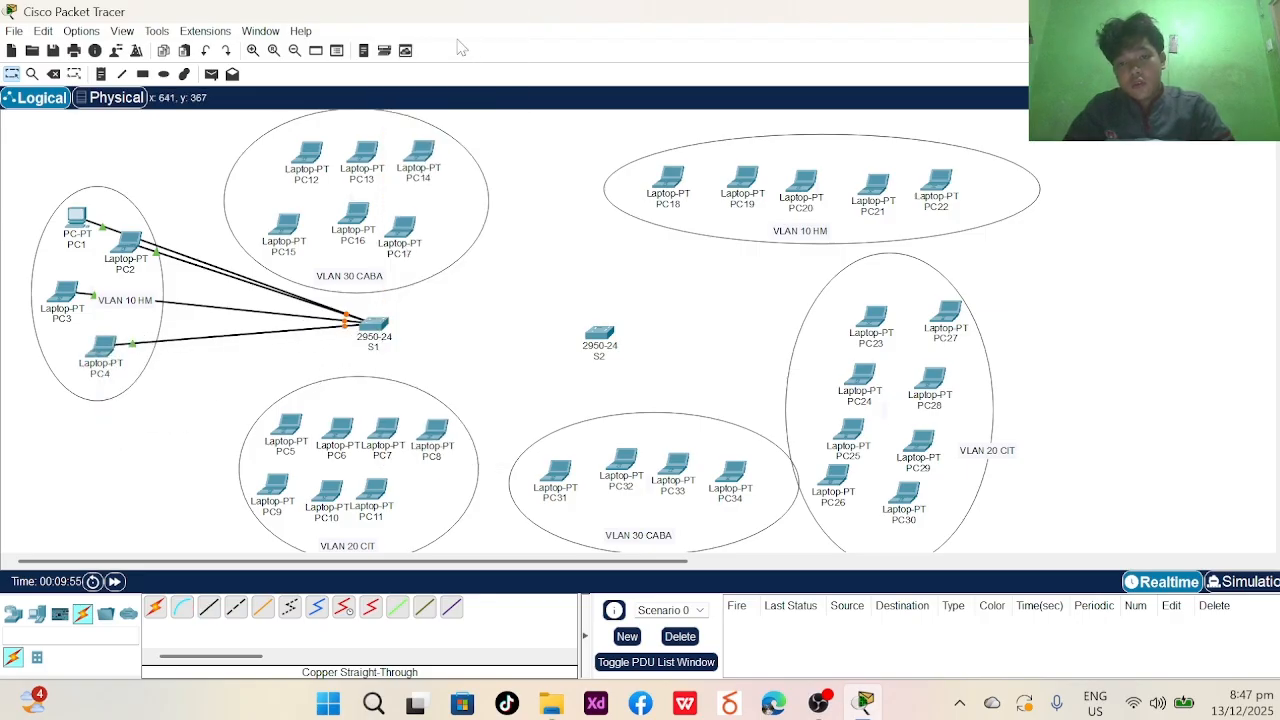
- Cable PC5 and PC6 to S1, PC5 on FastEthernet0/8 and PC6 on a free port
left_click(208, 607)
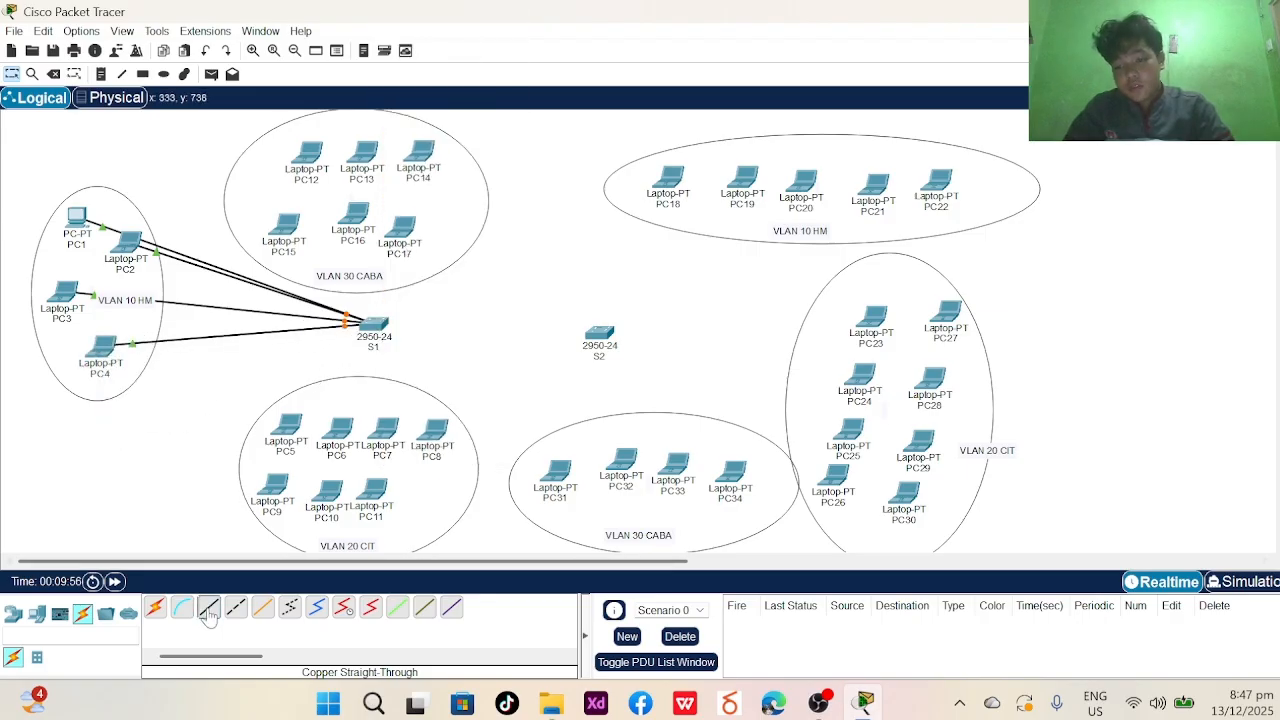
left_click(280, 435)
left_click(322, 500)
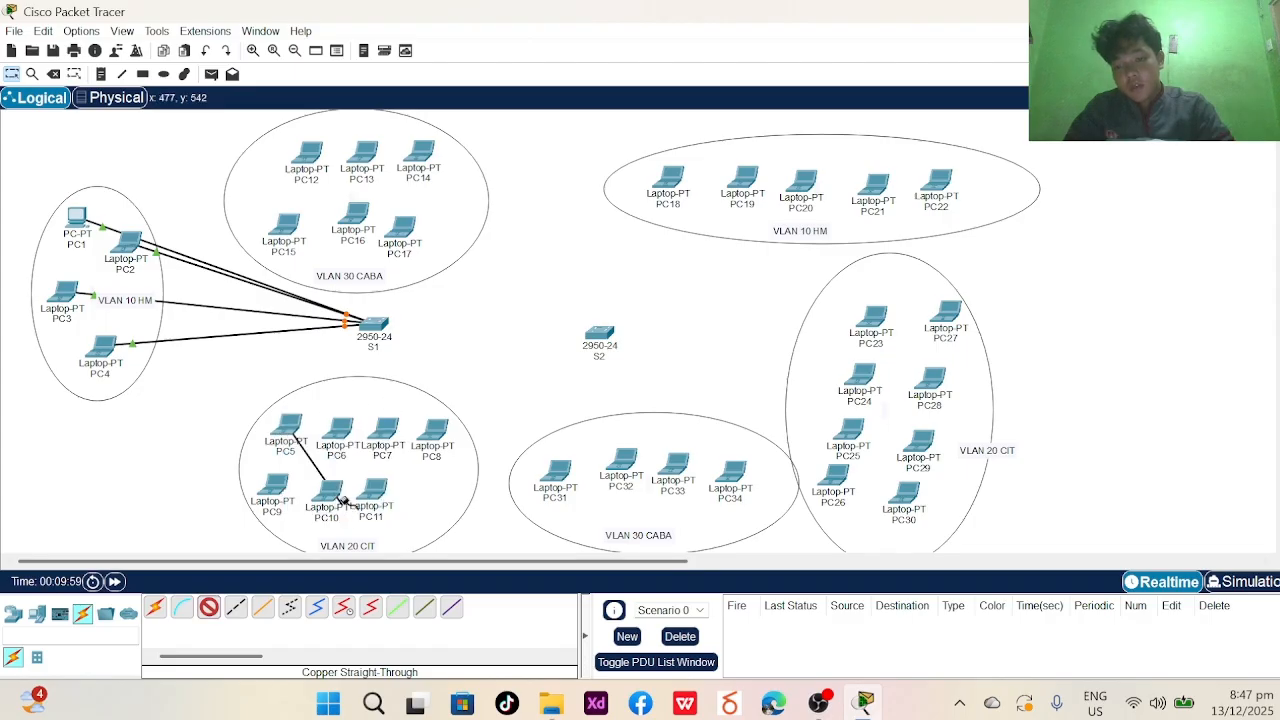
left_click(370, 326)
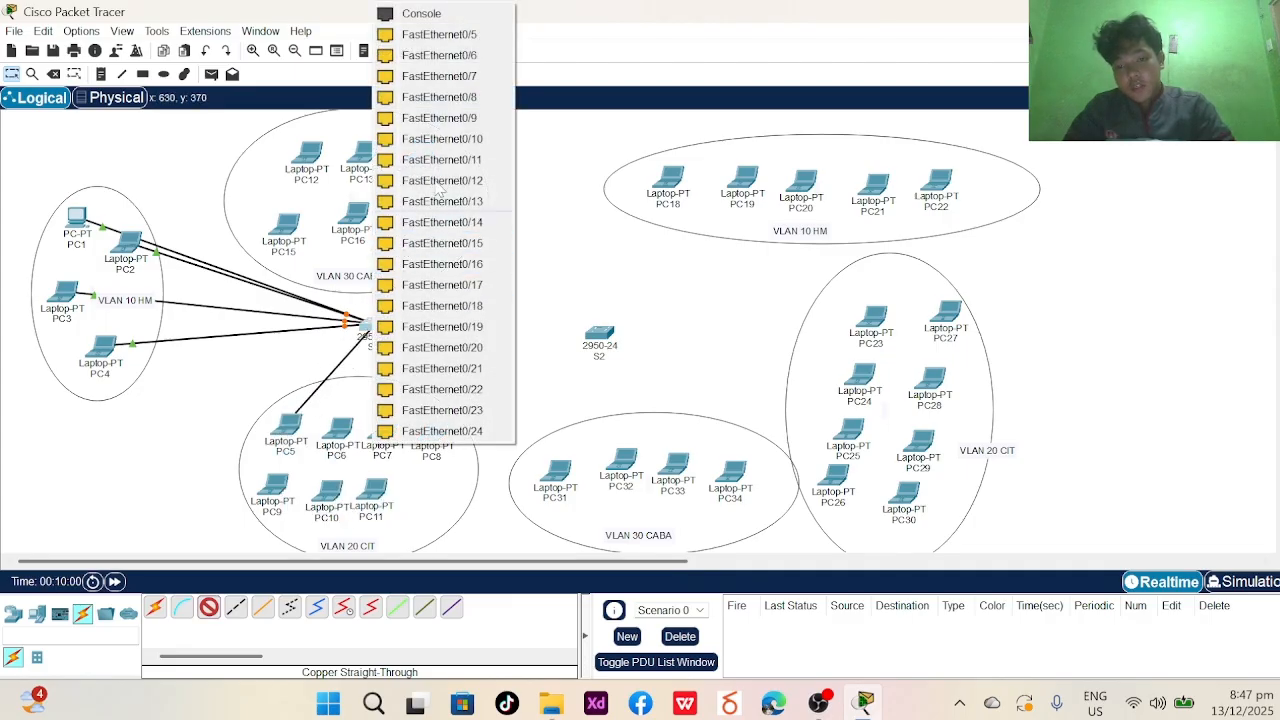
left_click(455, 98)
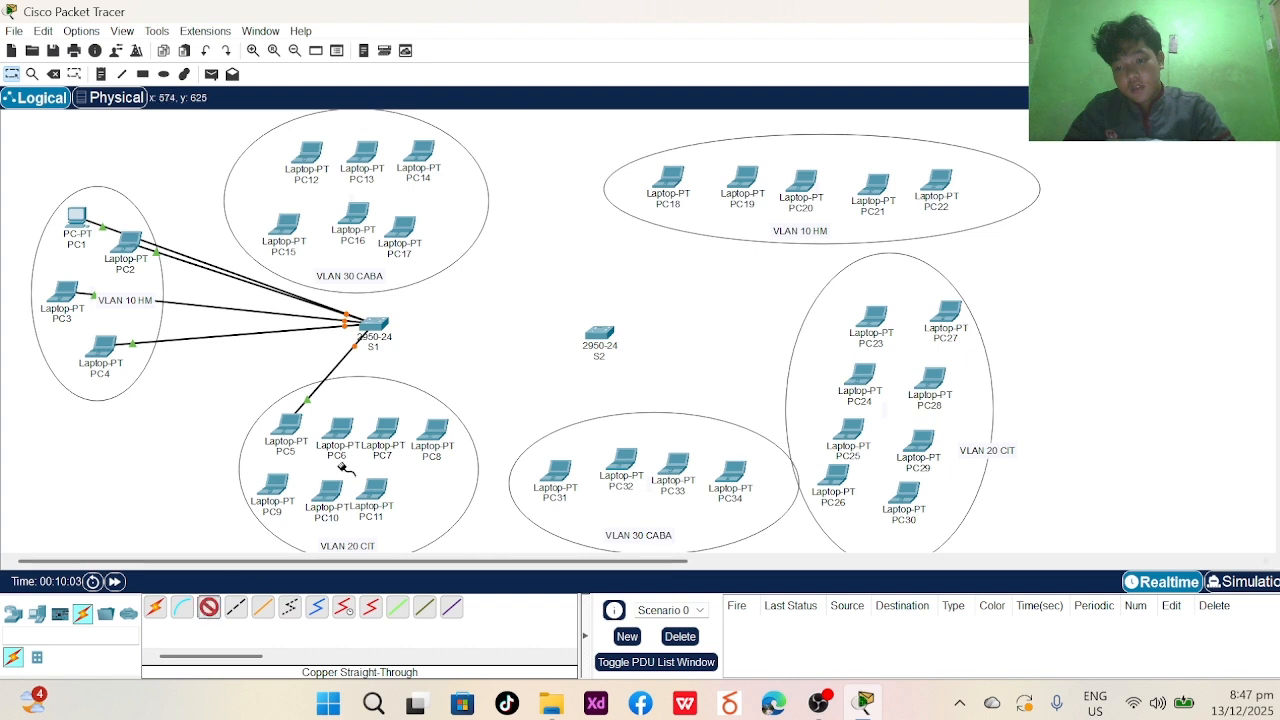
left_click(336, 436)
left_click(371, 509)
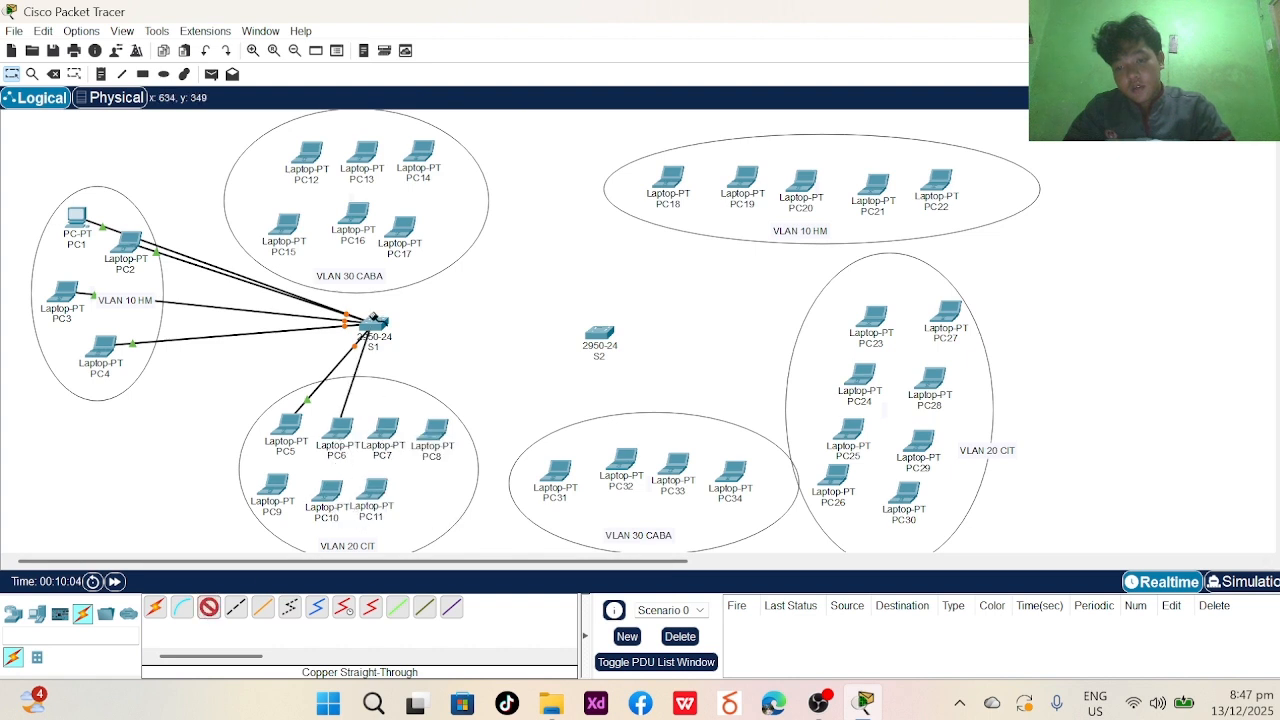
left_click(370, 318)
left_click(455, 92)
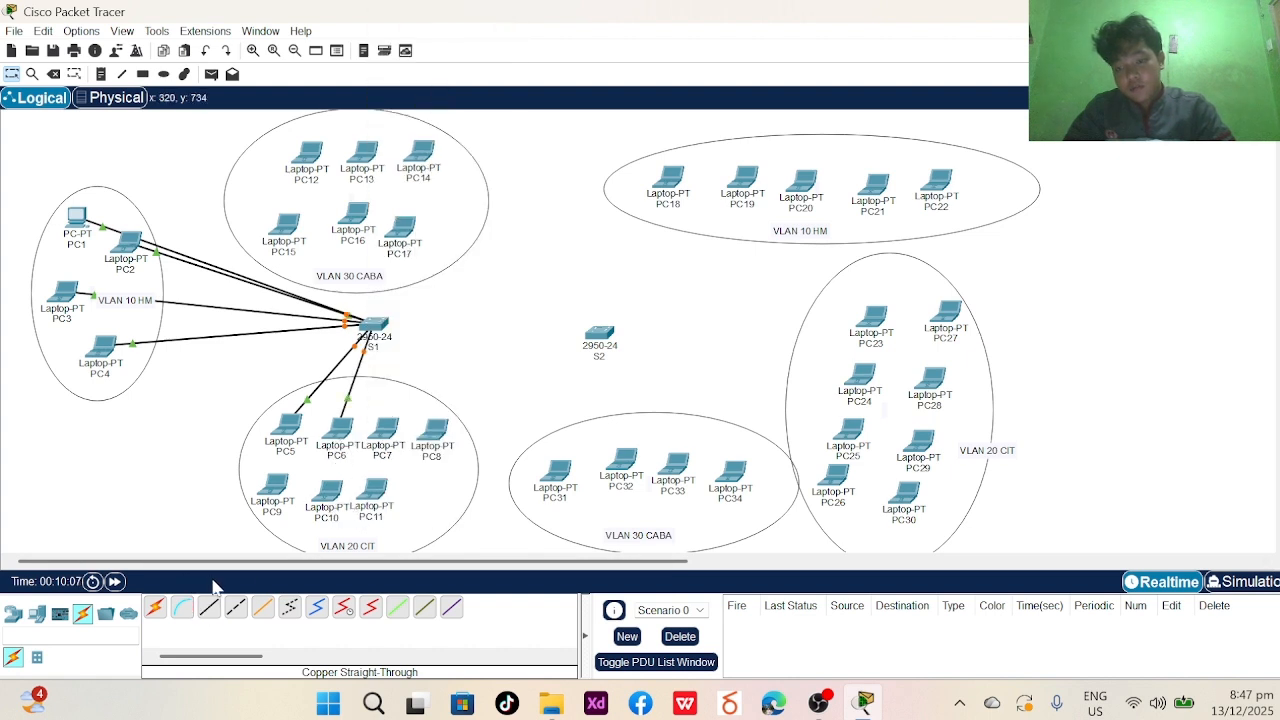
- Connect PC7's FastEthernet0 to S1 port FastEthernet0/9 with a copper straight-through cable
left_click(208, 607)
left_click(395, 432)
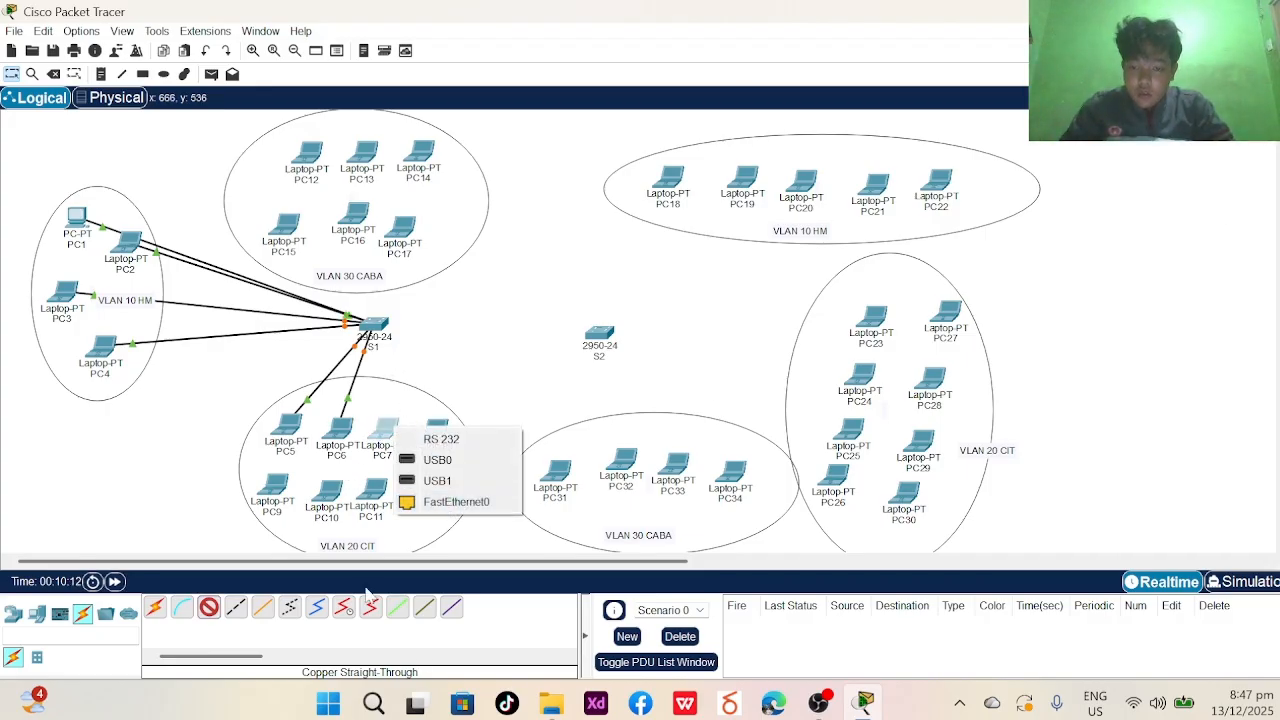
left_click(456, 501)
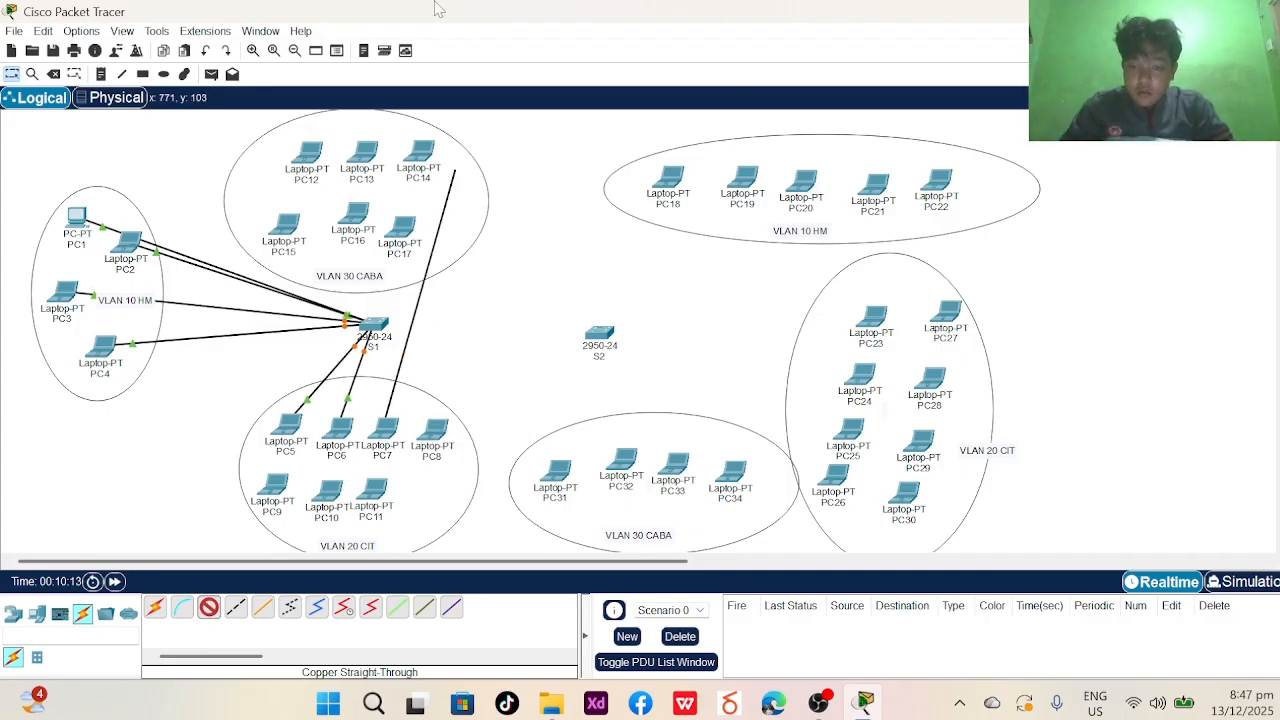
left_click(369, 321)
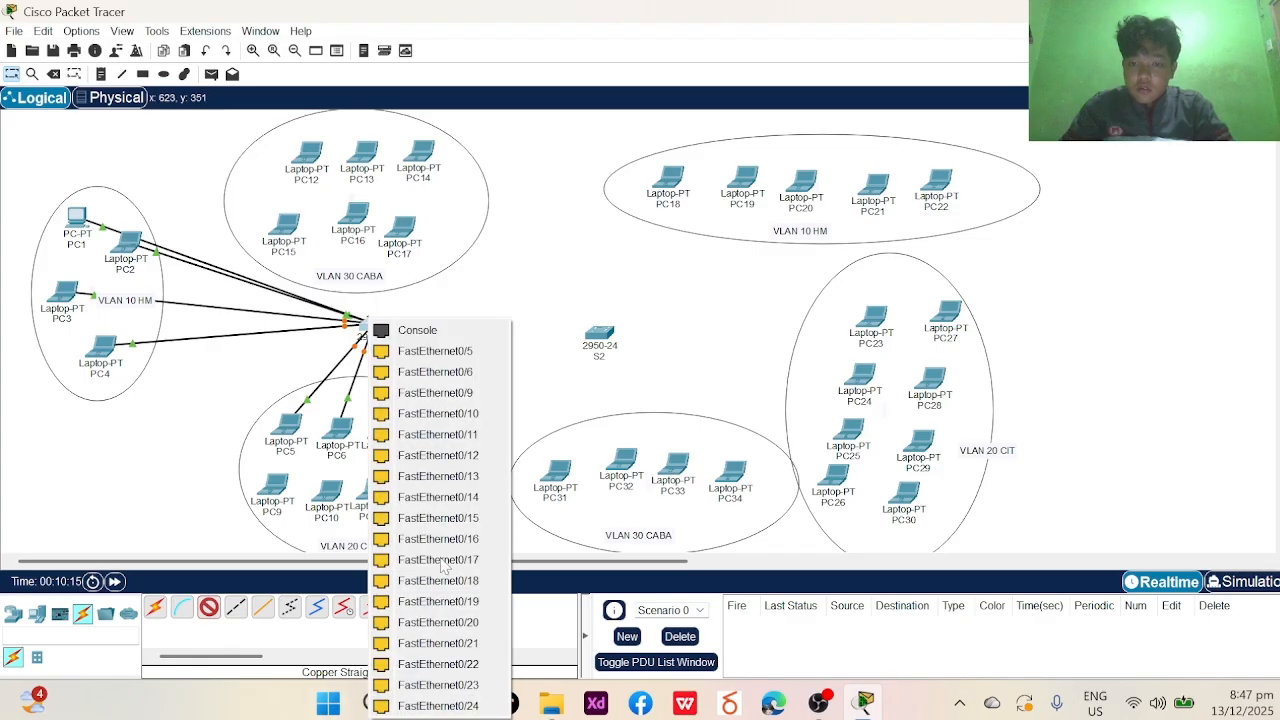
left_click(418, 393)
- Delete PC8's first cable and reconnect PC8 to S1 port FastEthernet0/10
left_click(436, 436)
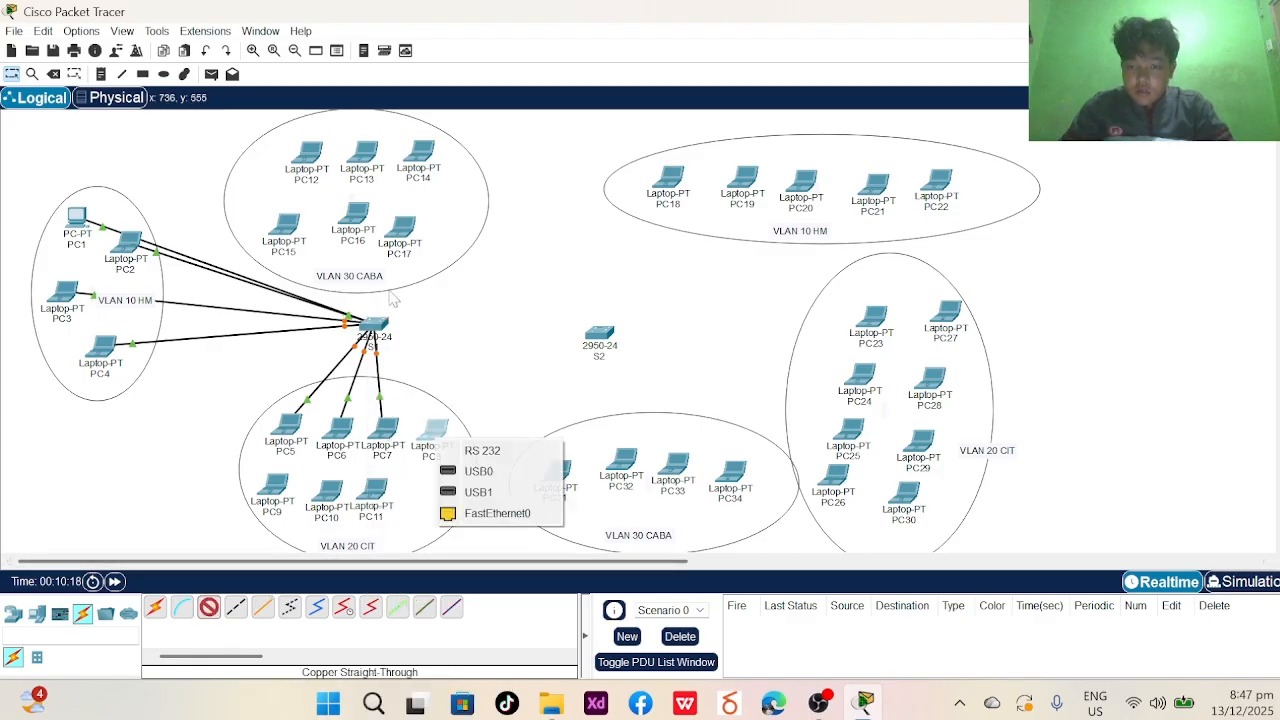
left_click(485, 513)
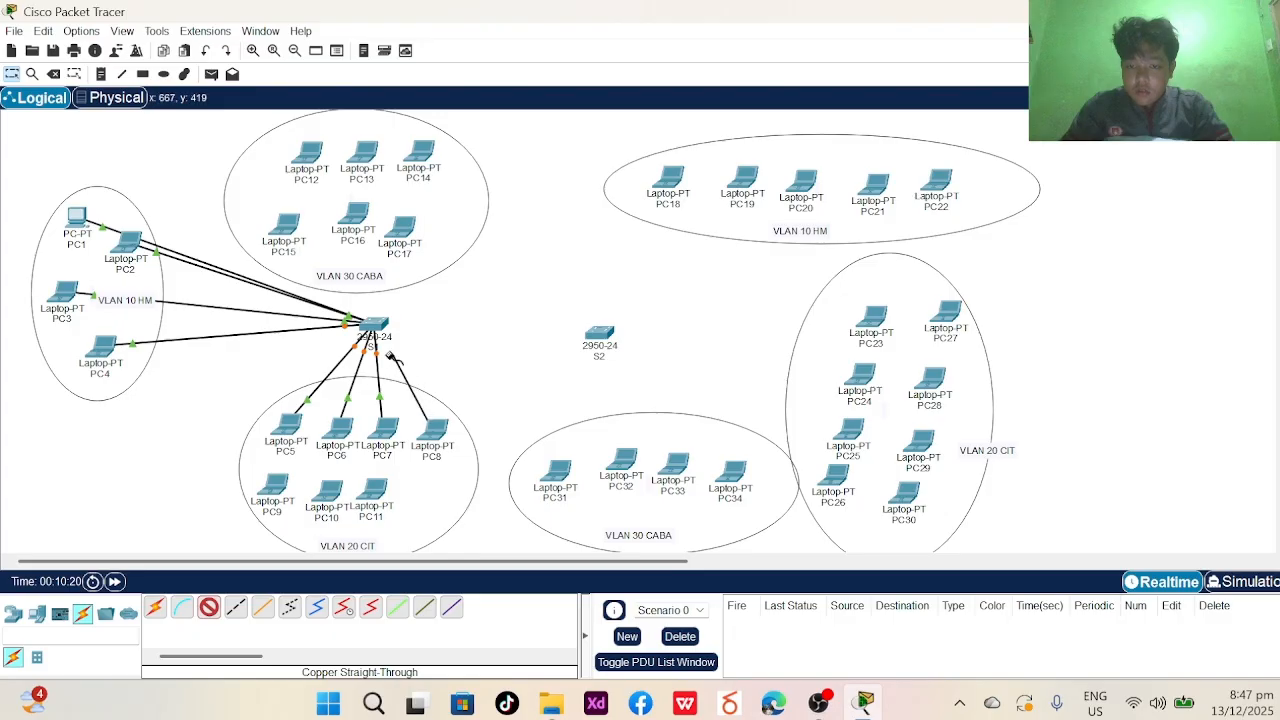
left_click(372, 323)
left_click(415, 414)
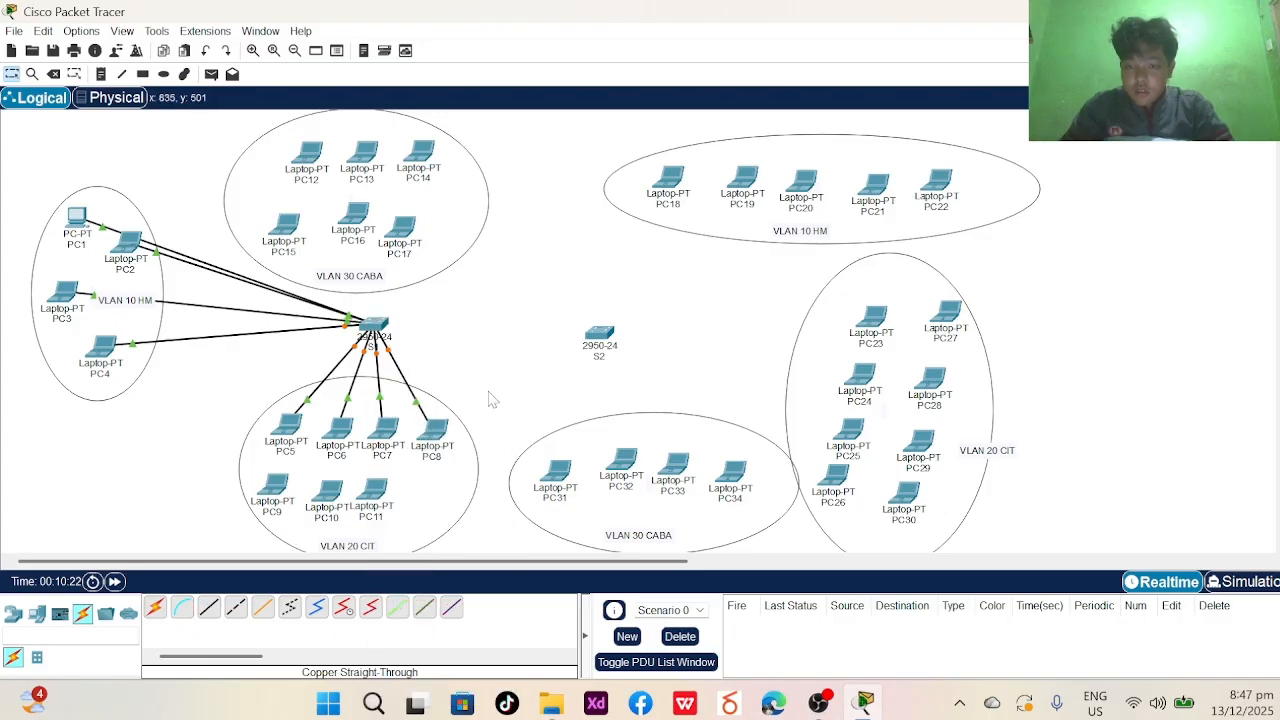
left_click(53, 74)
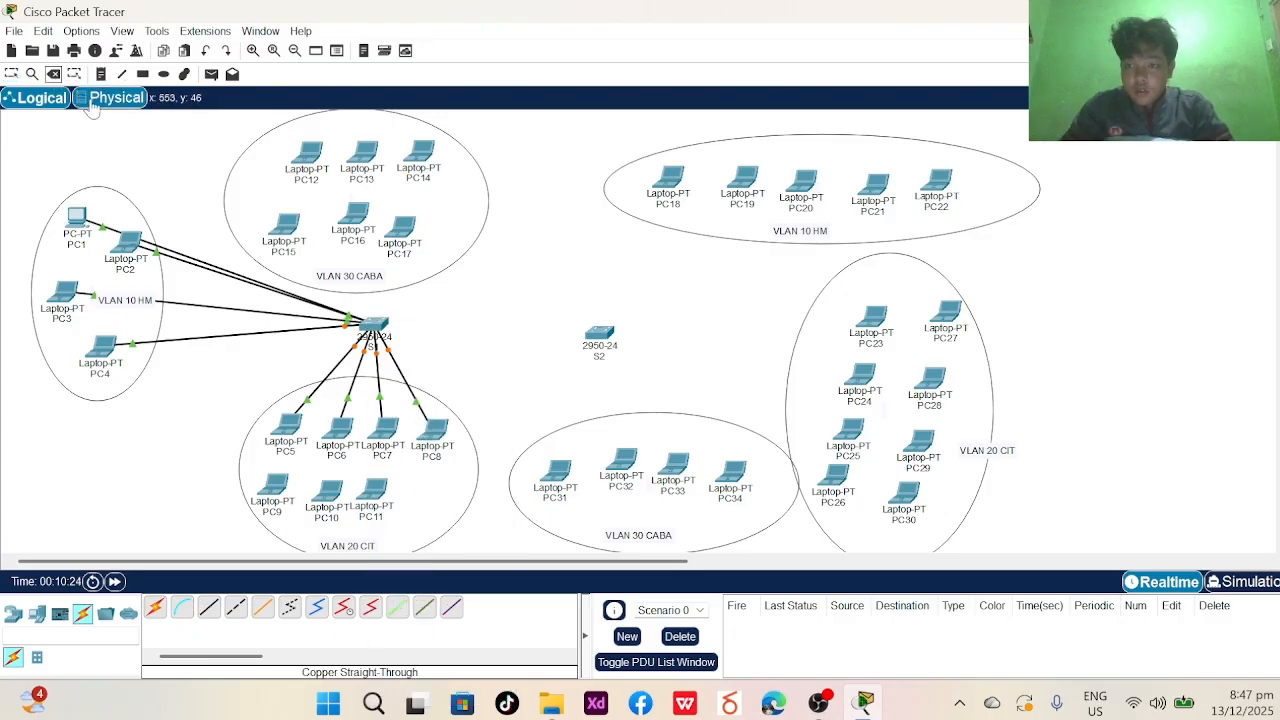
left_click(395, 356)
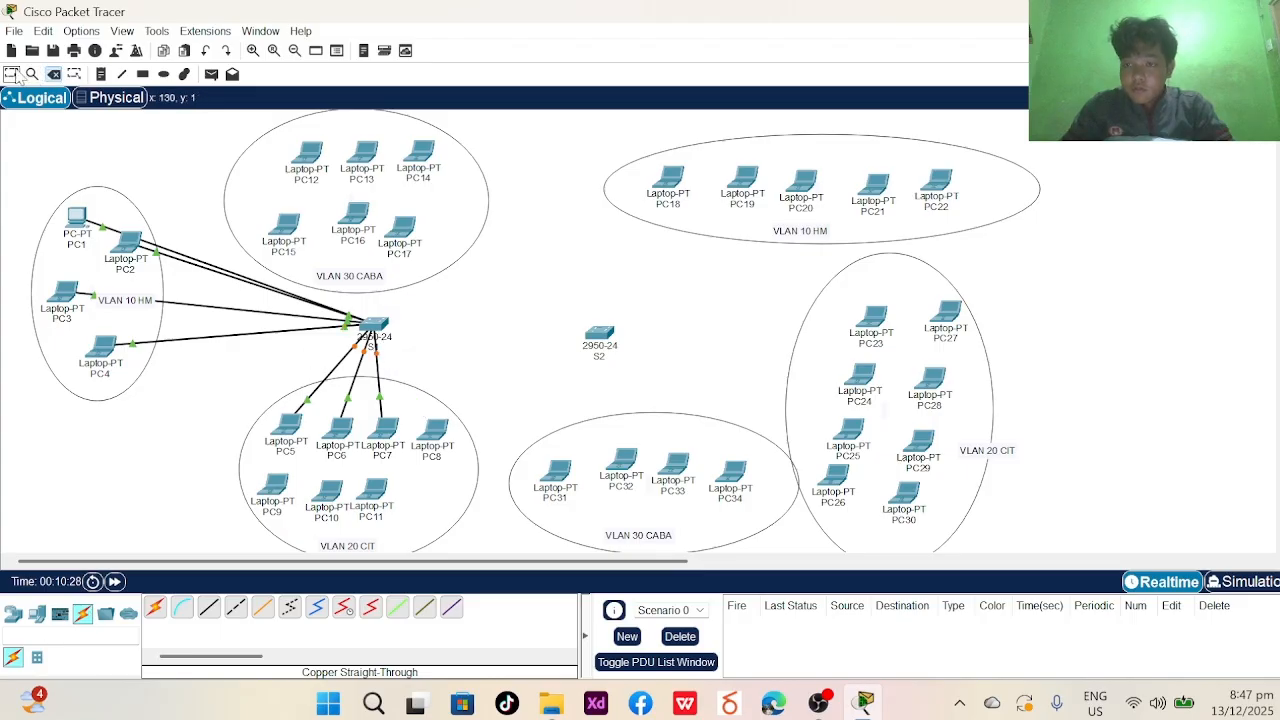
left_click(11, 74)
left_click(208, 607)
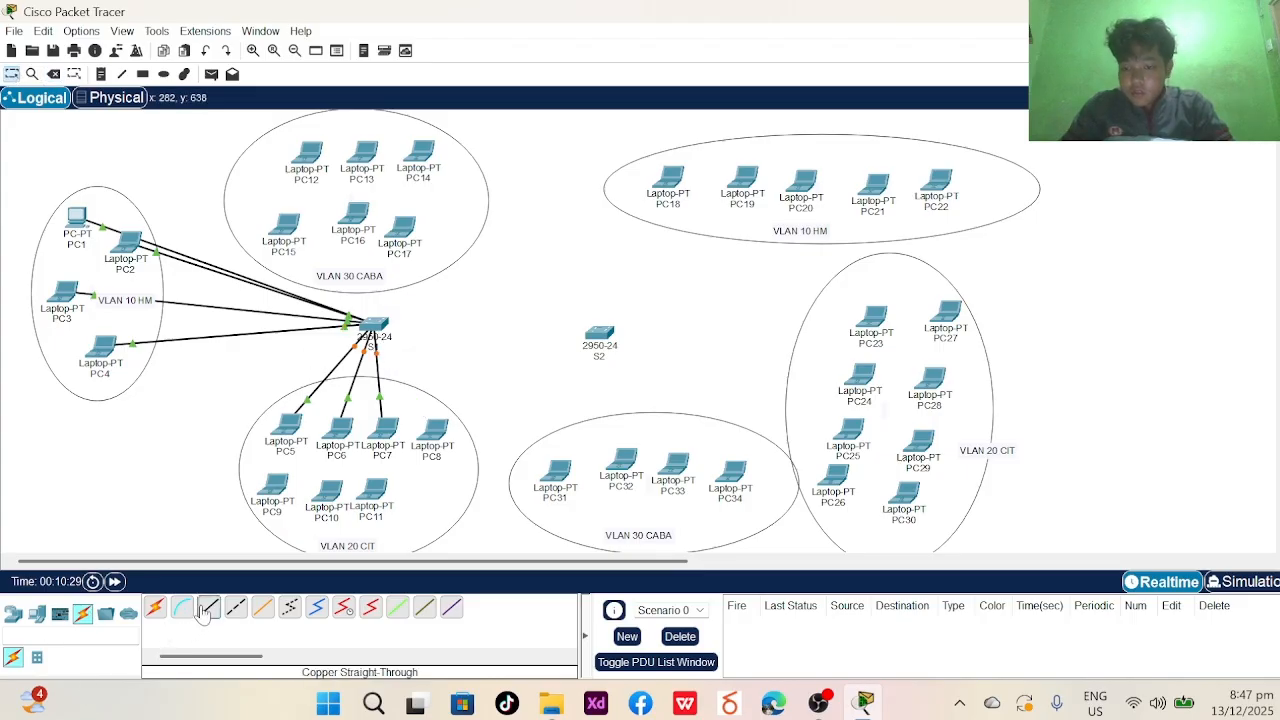
left_click(435, 440)
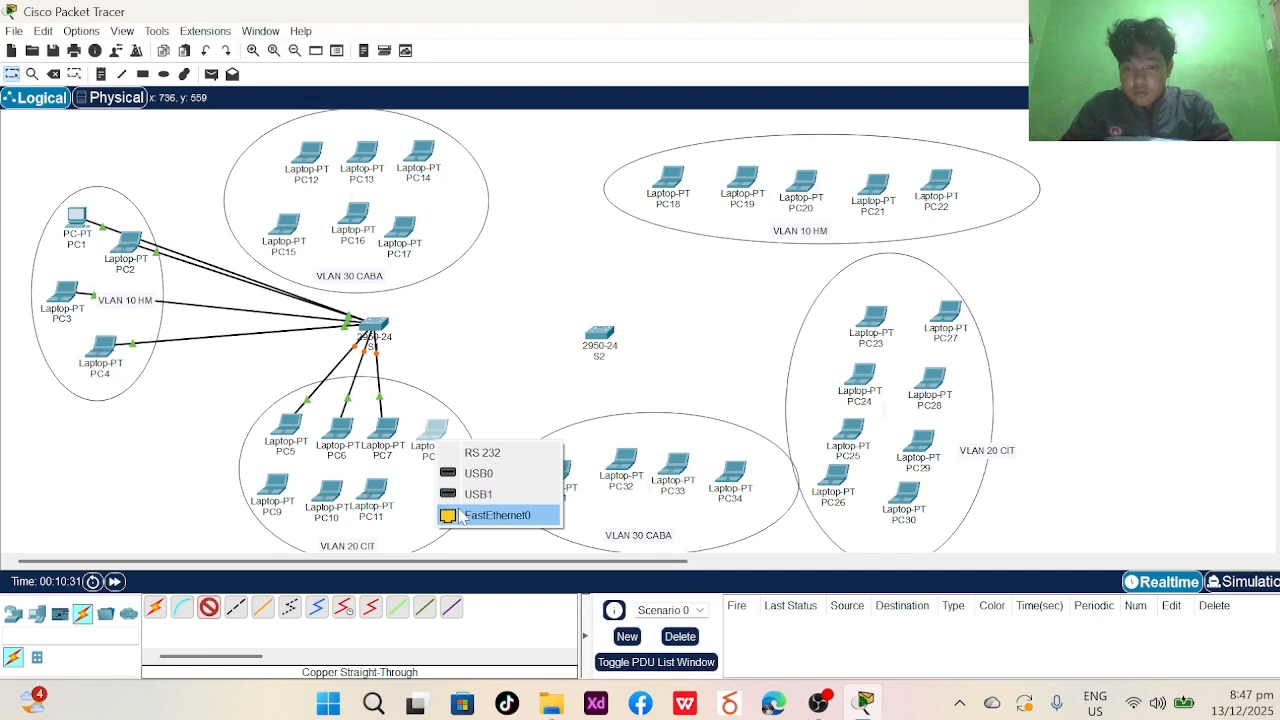
left_click(482, 509)
left_click(374, 326)
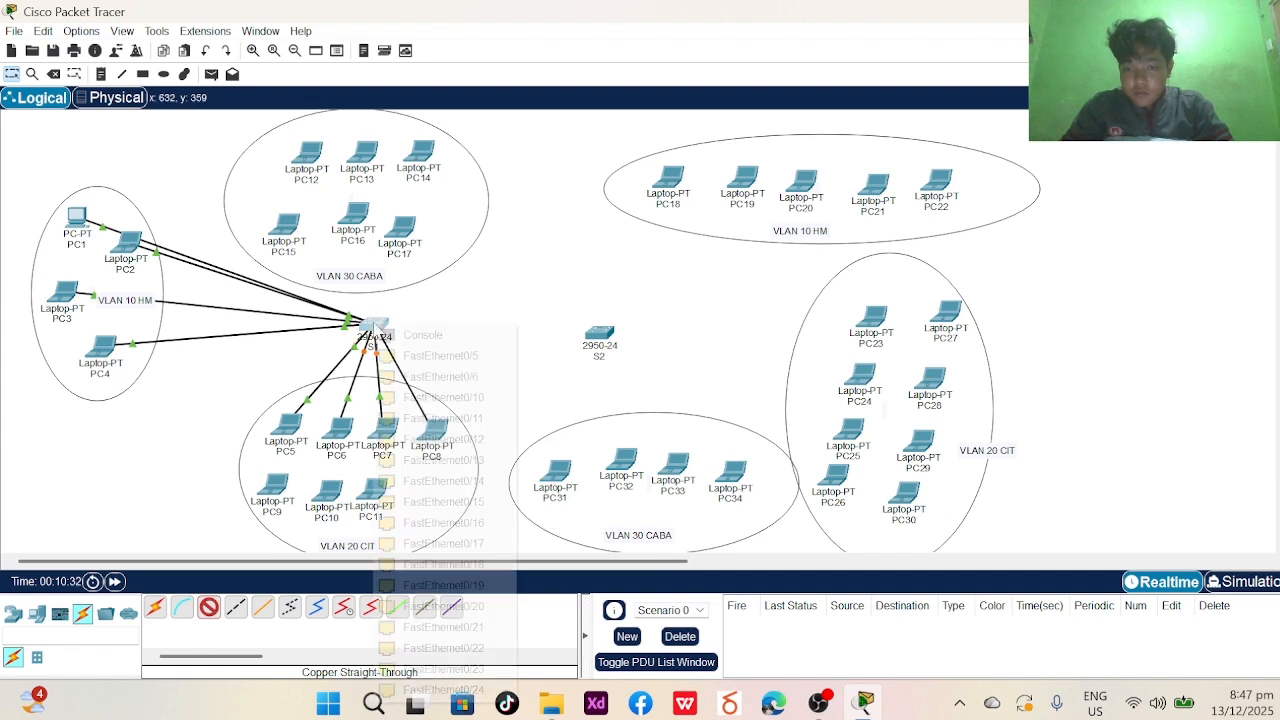
left_click(403, 397)
- Cable PC9 to S1 FastEthernet0/11 and PC10 to S1 FastEthernet0/12
left_click(208, 607)
left_click(272, 487)
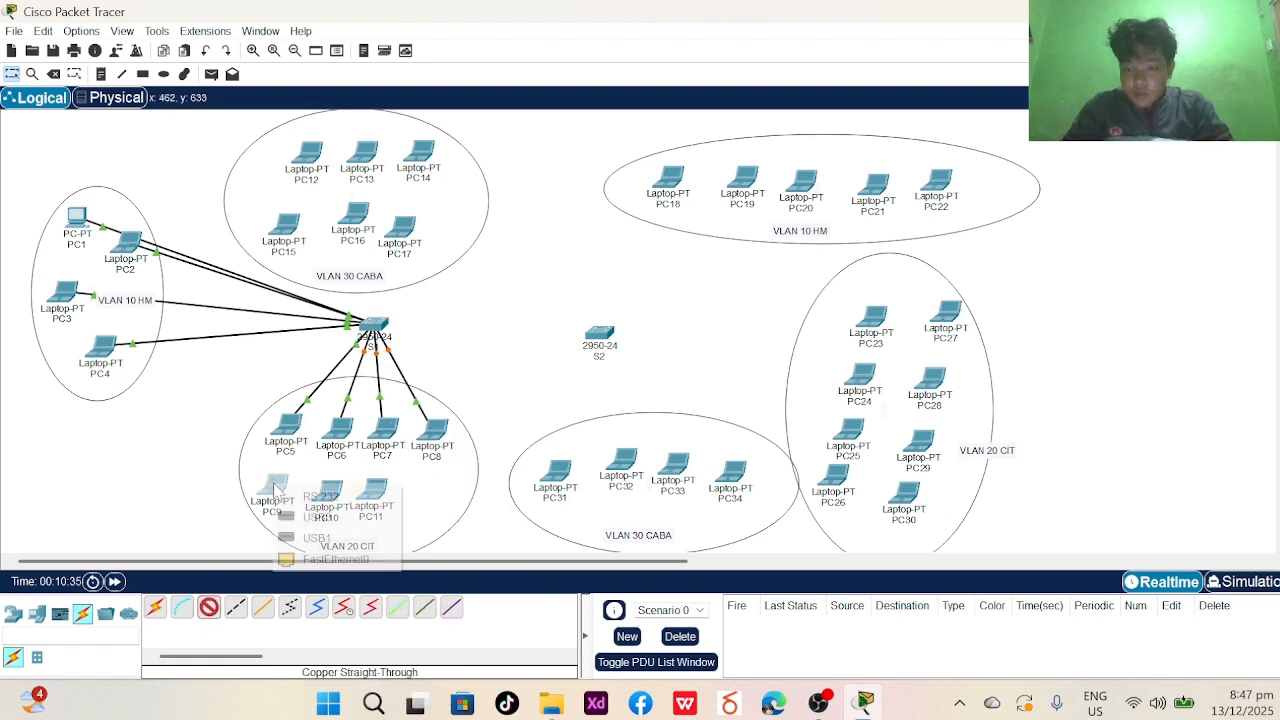
left_click(330, 557)
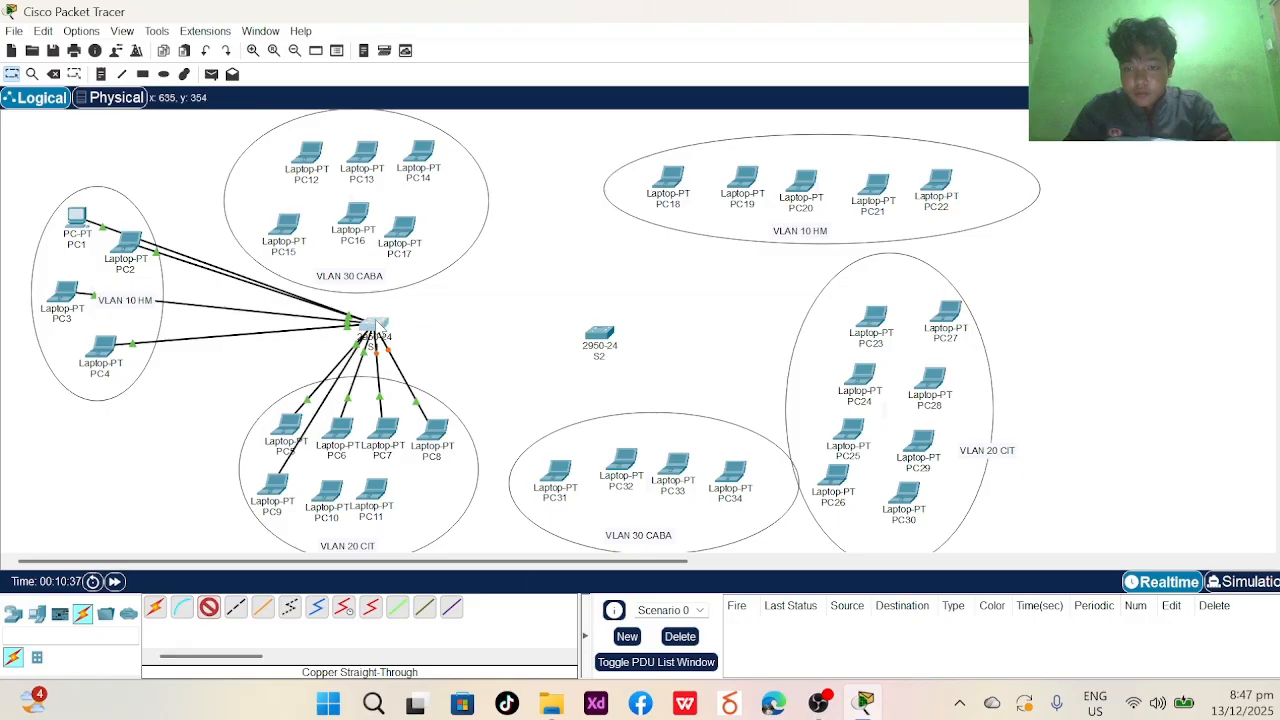
left_click(374, 326)
left_click(418, 397)
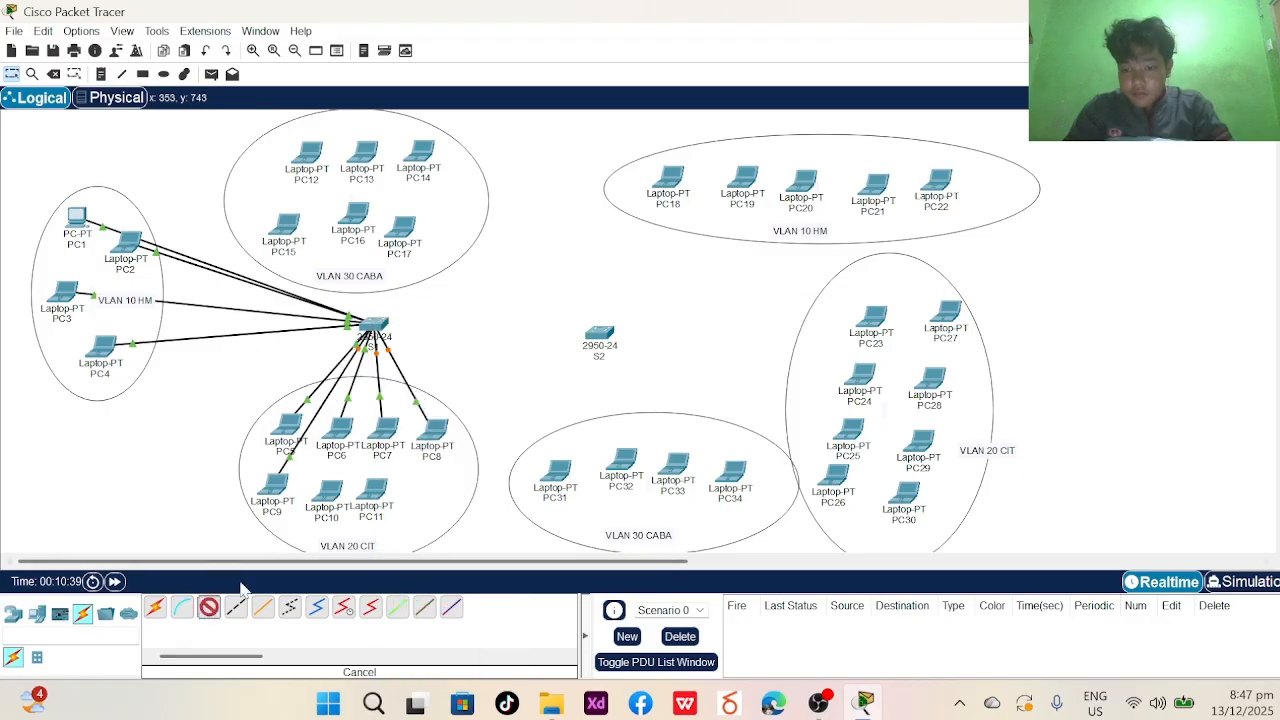
left_click(208, 607)
left_click(330, 490)
left_click(385, 565)
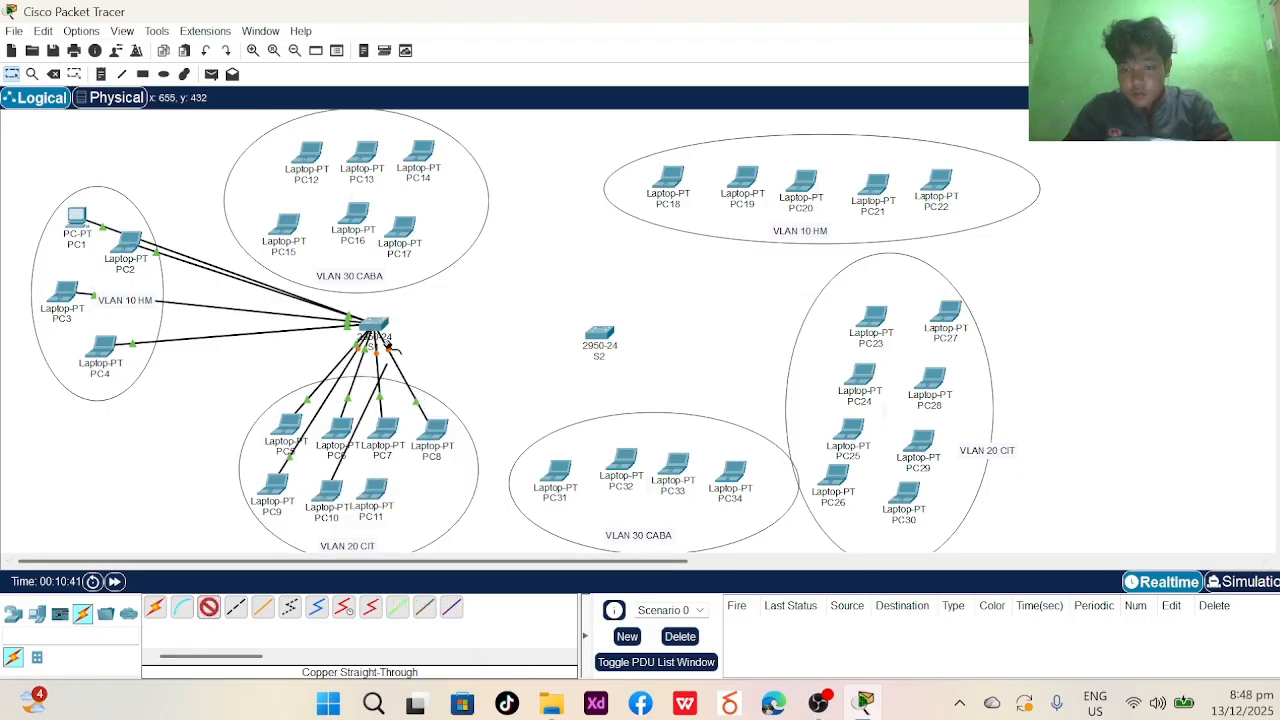
left_click(374, 326)
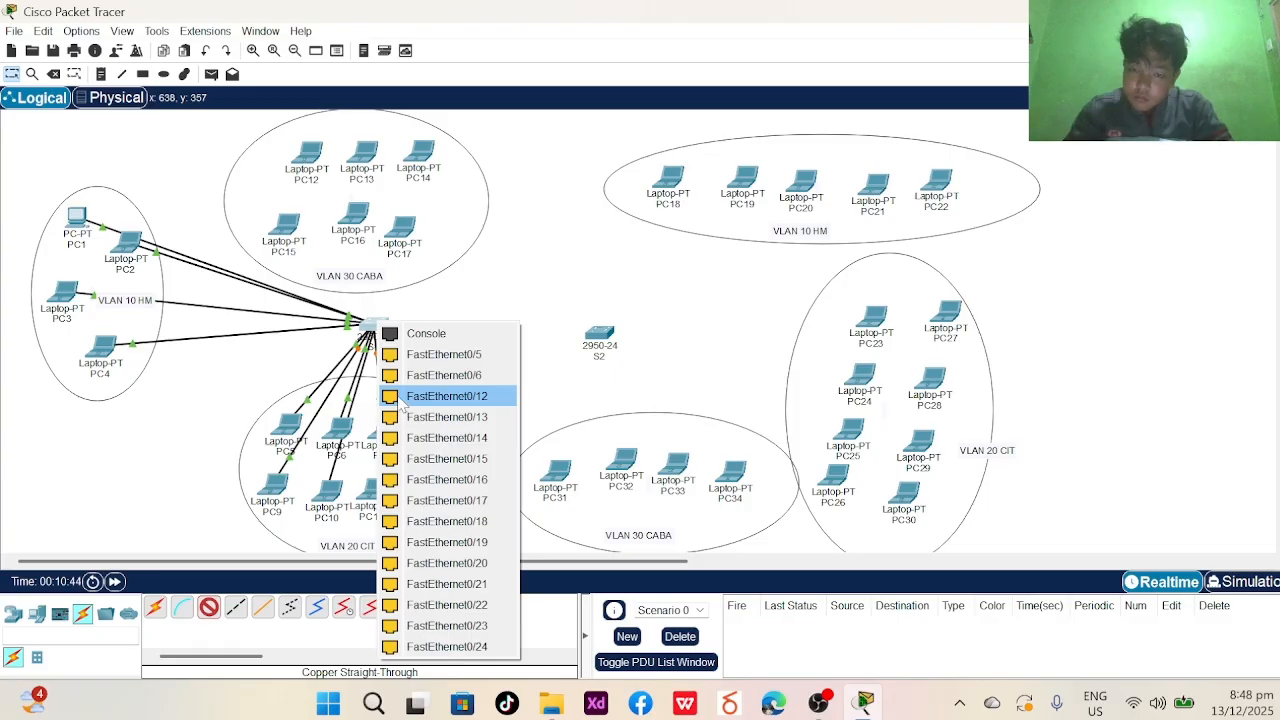
left_click(403, 397)
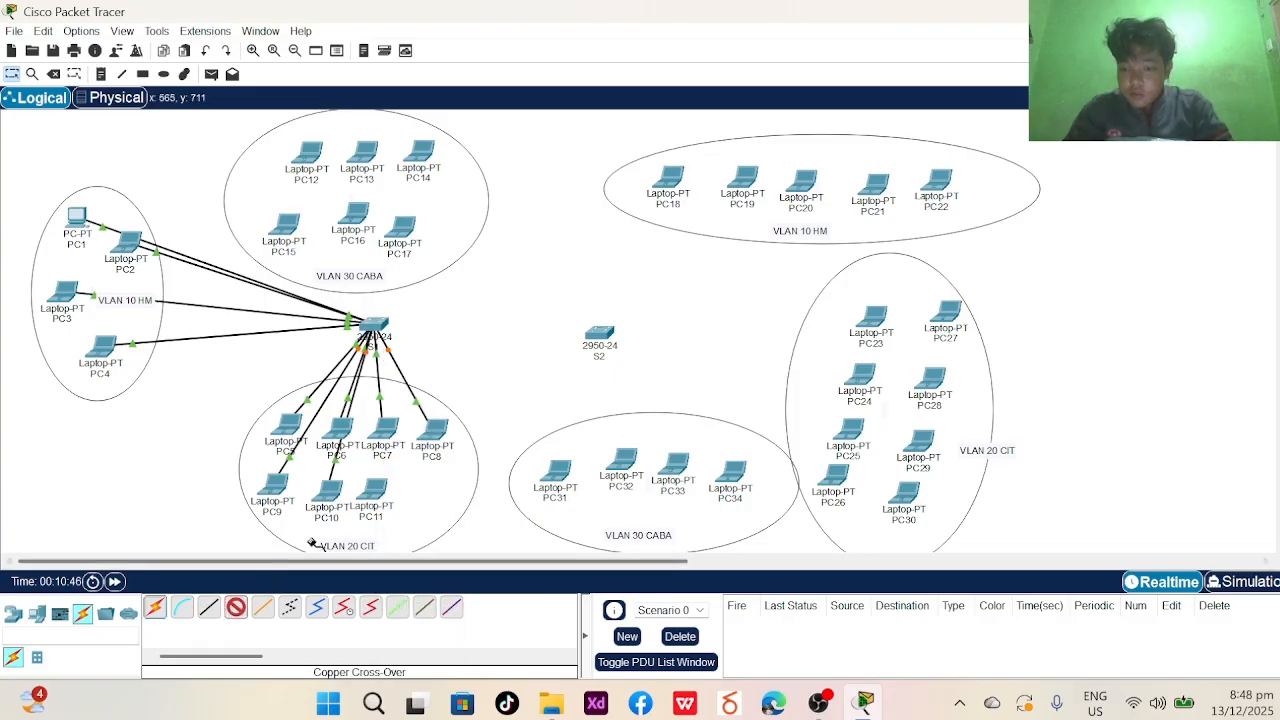
- Connect PC11's FastEthernet0 to S1 port FastEthernet0/13 with a copper straight-through cable
left_click(209, 607)
left_click(381, 512)
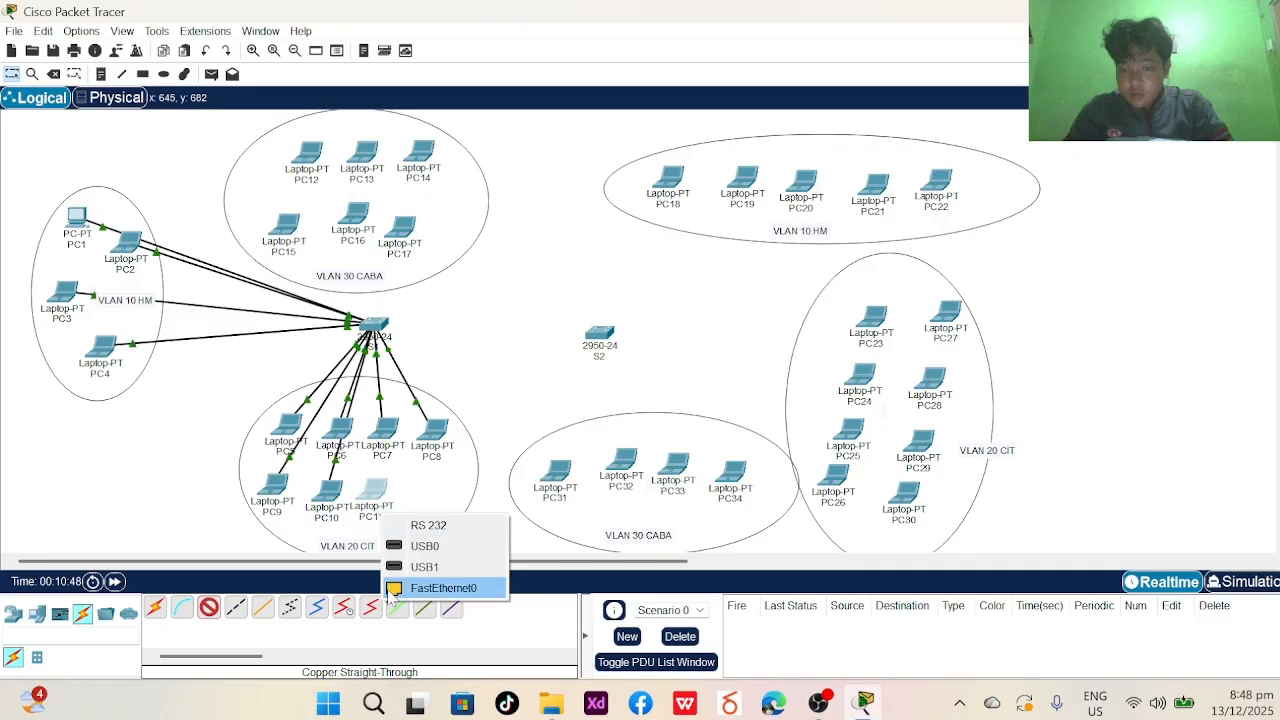
left_click(390, 588)
left_click(385, 338)
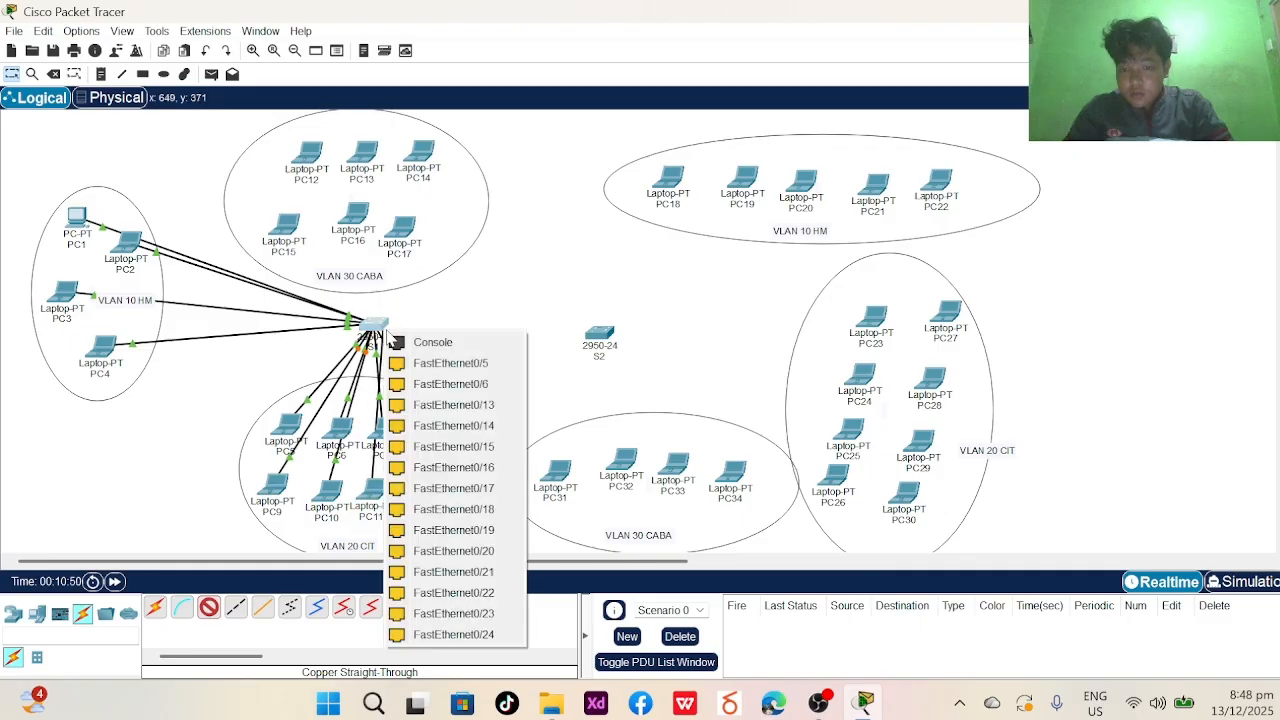
left_click(427, 404)
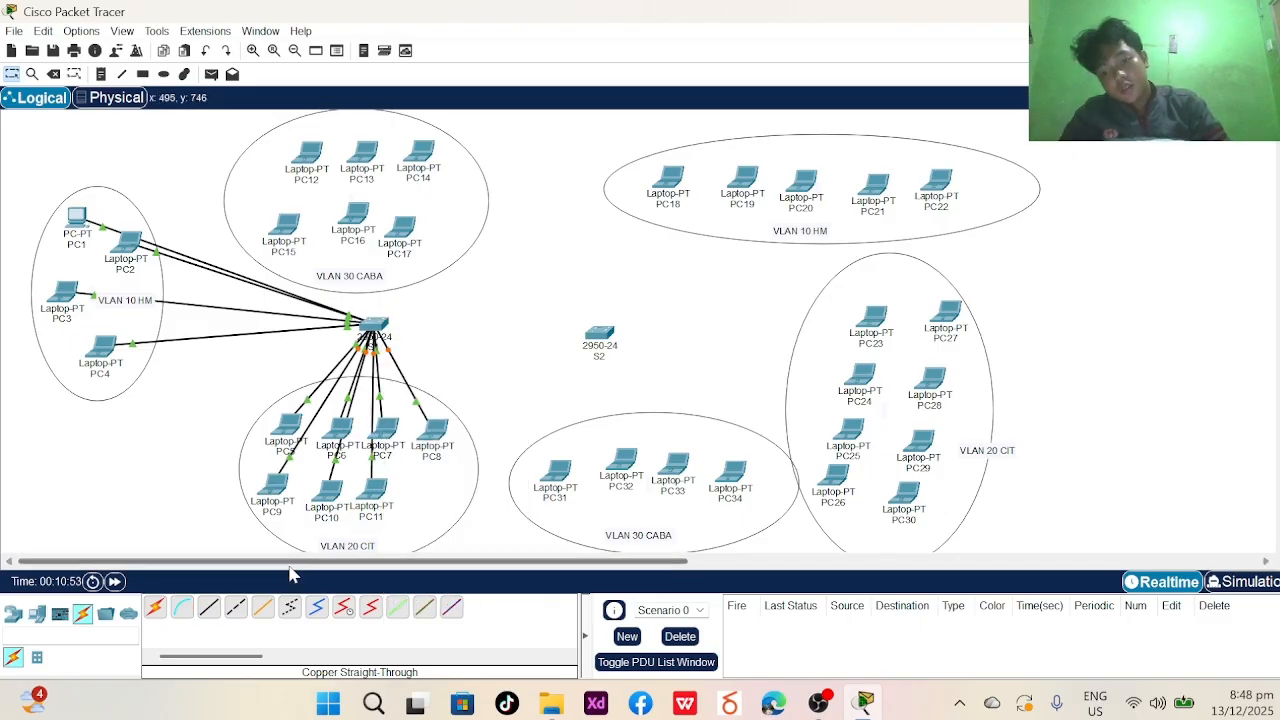
left_click(209, 607)
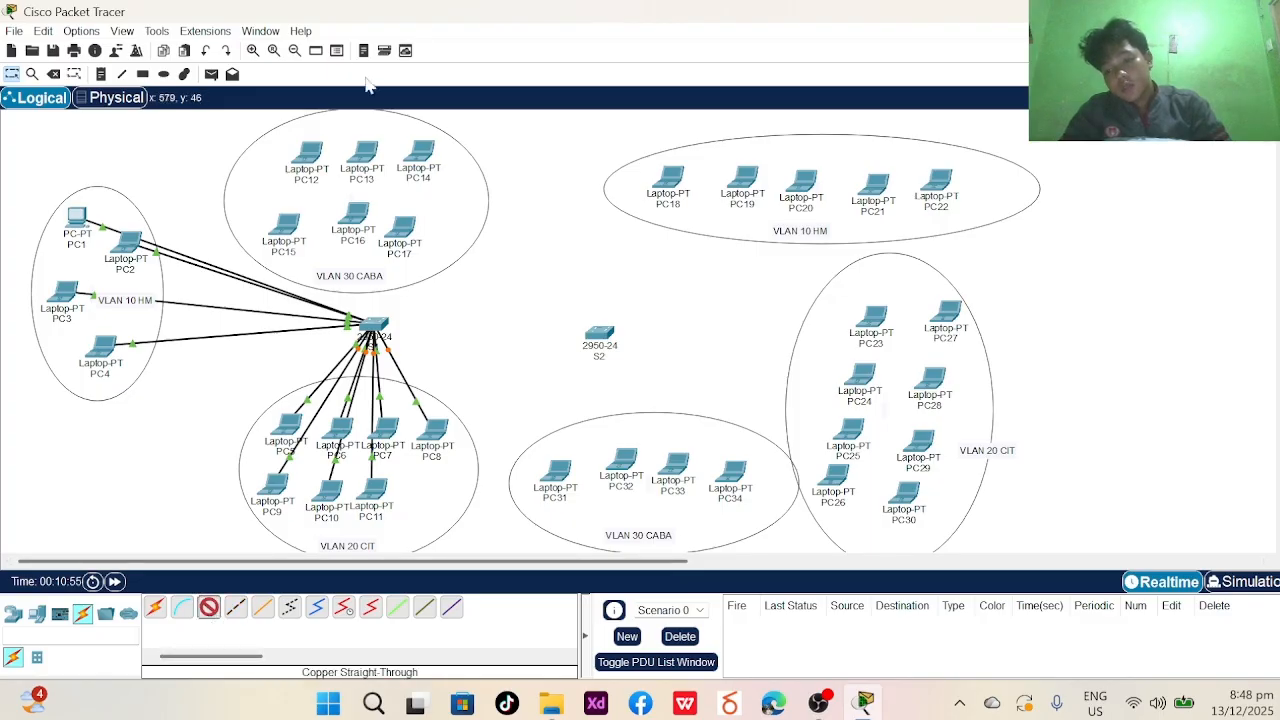
- Cable PC12, PC13 and PC14 to S1 ports FastEthernet0/16, 0/17 and 0/18
left_click(312, 160)
left_click(372, 231)
left_click(385, 334)
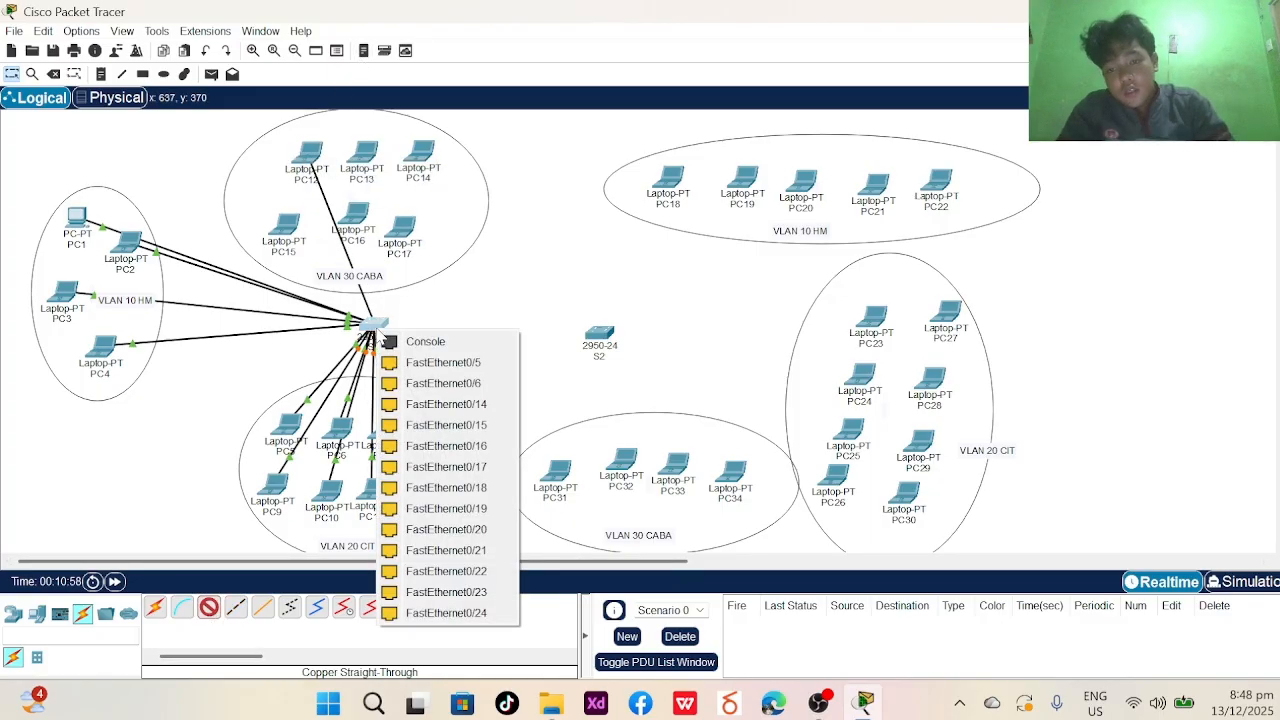
left_click(446, 446)
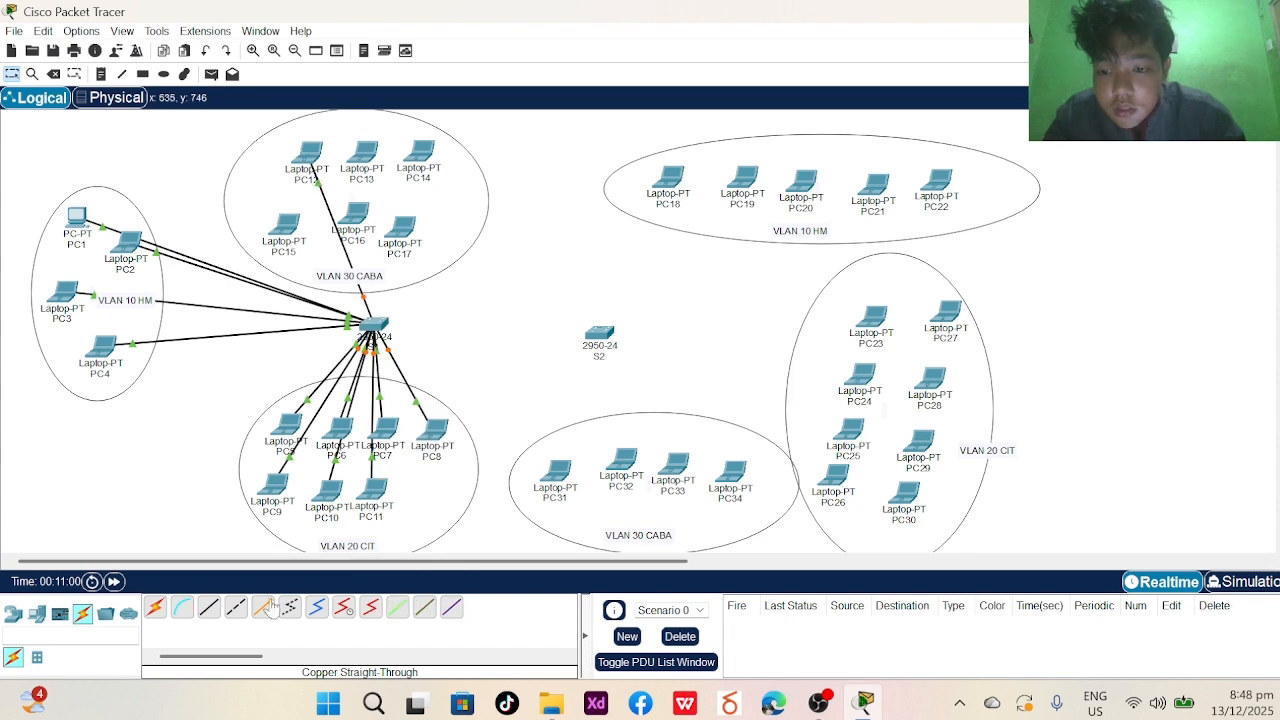
left_click(209, 607)
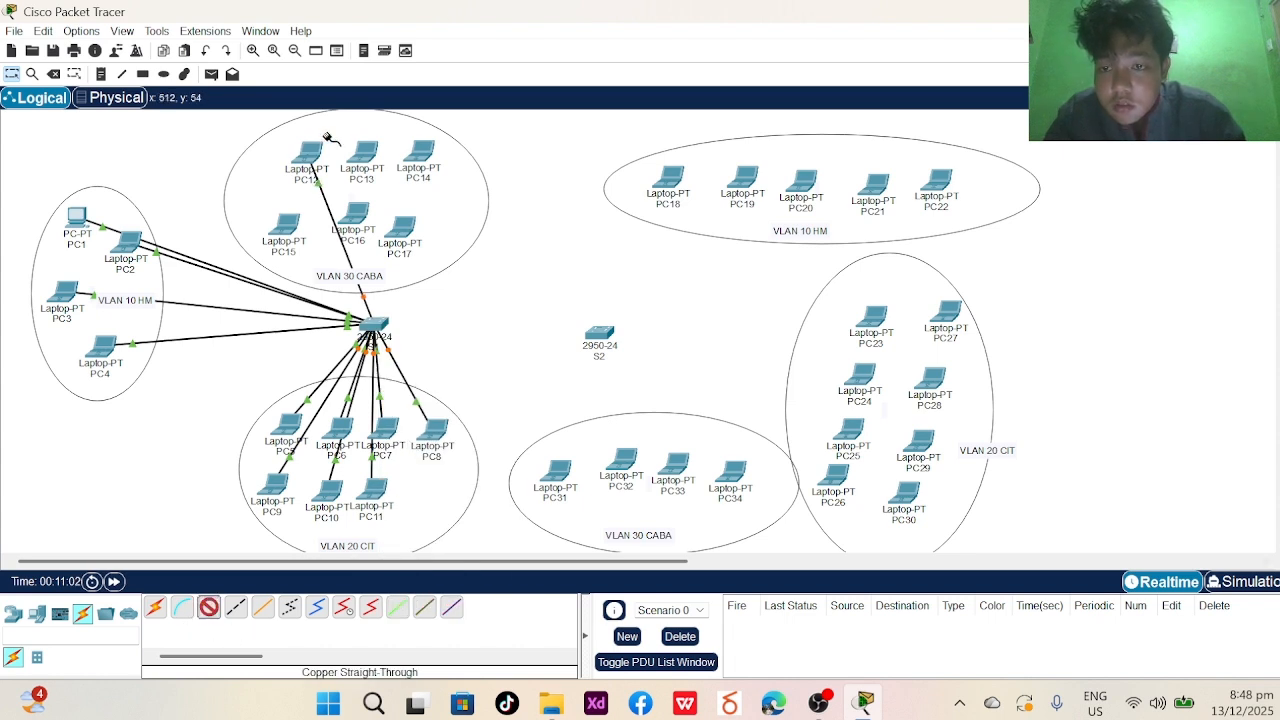
left_click(360, 157)
left_click(374, 230)
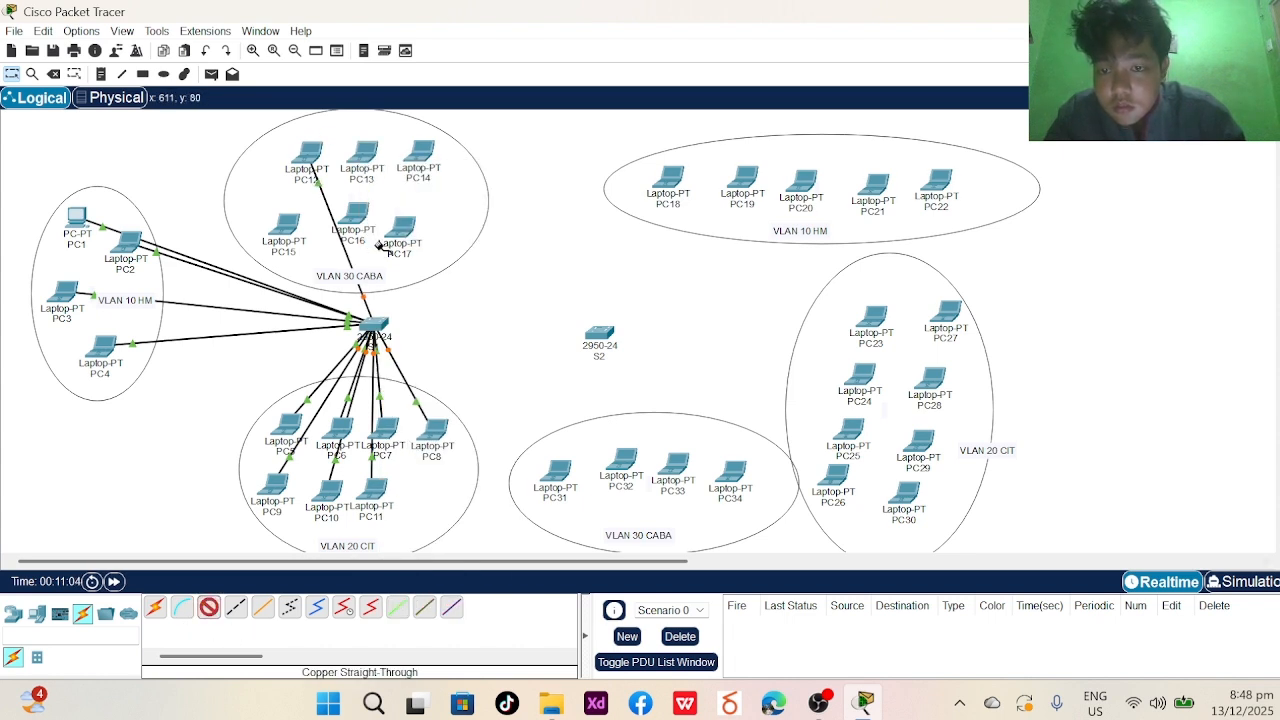
left_click(373, 329)
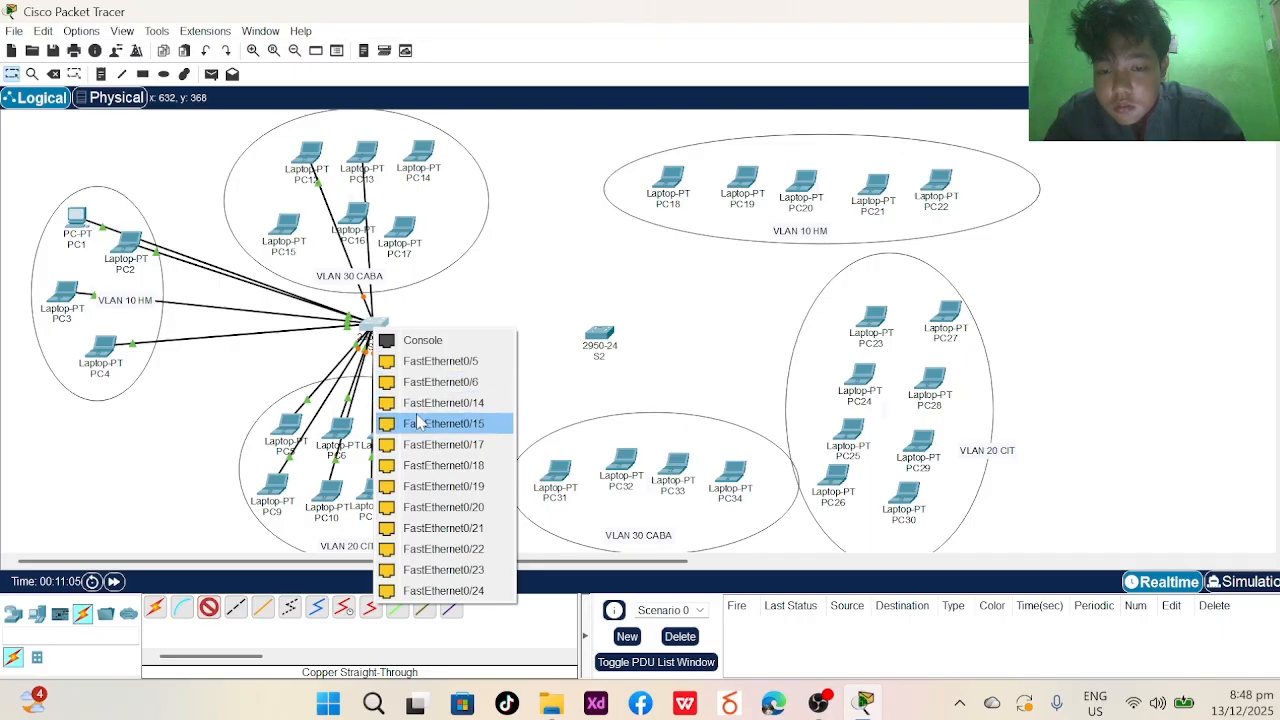
left_click(419, 445)
left_click(209, 607)
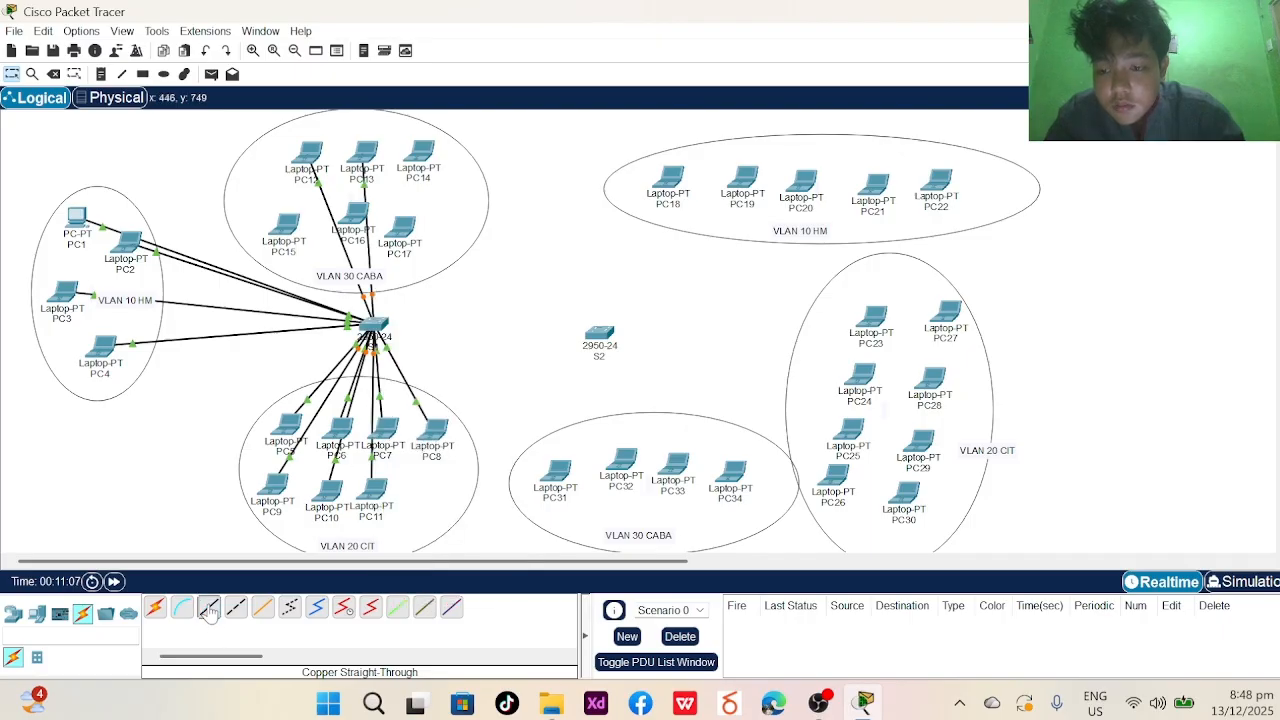
left_click(410, 163)
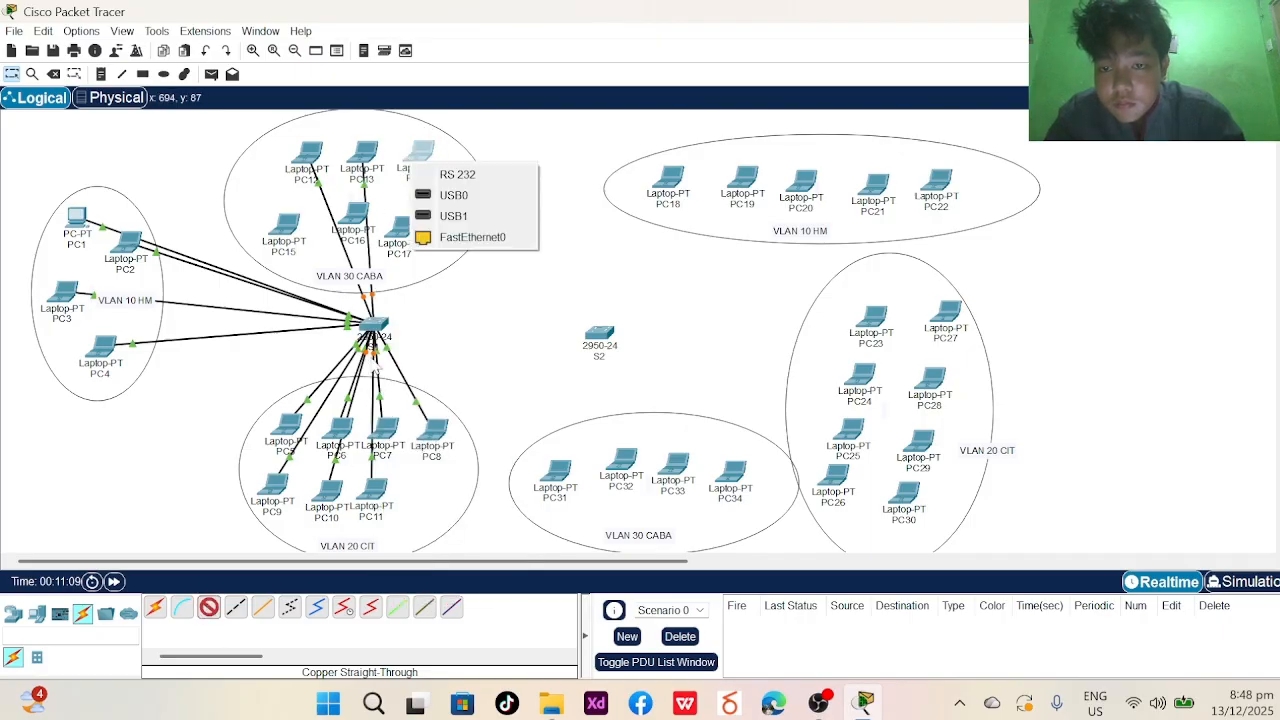
left_click(468, 237)
left_click(378, 333)
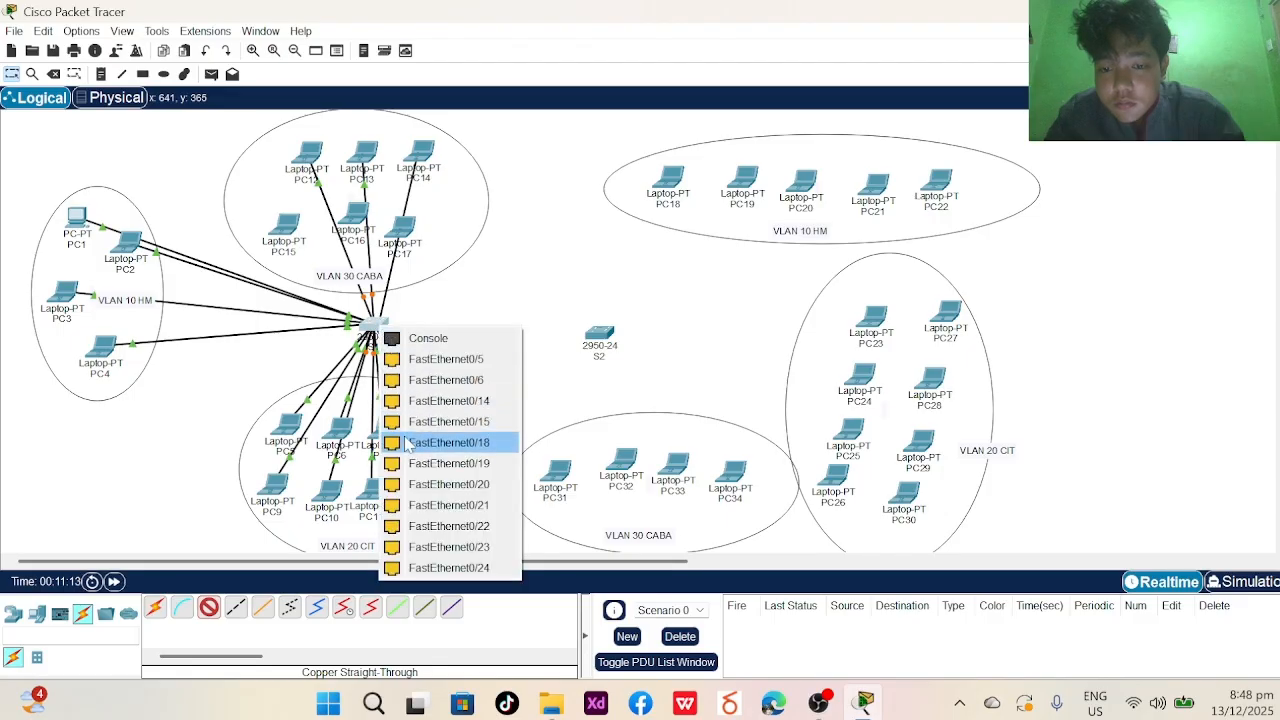
left_click(410, 443)
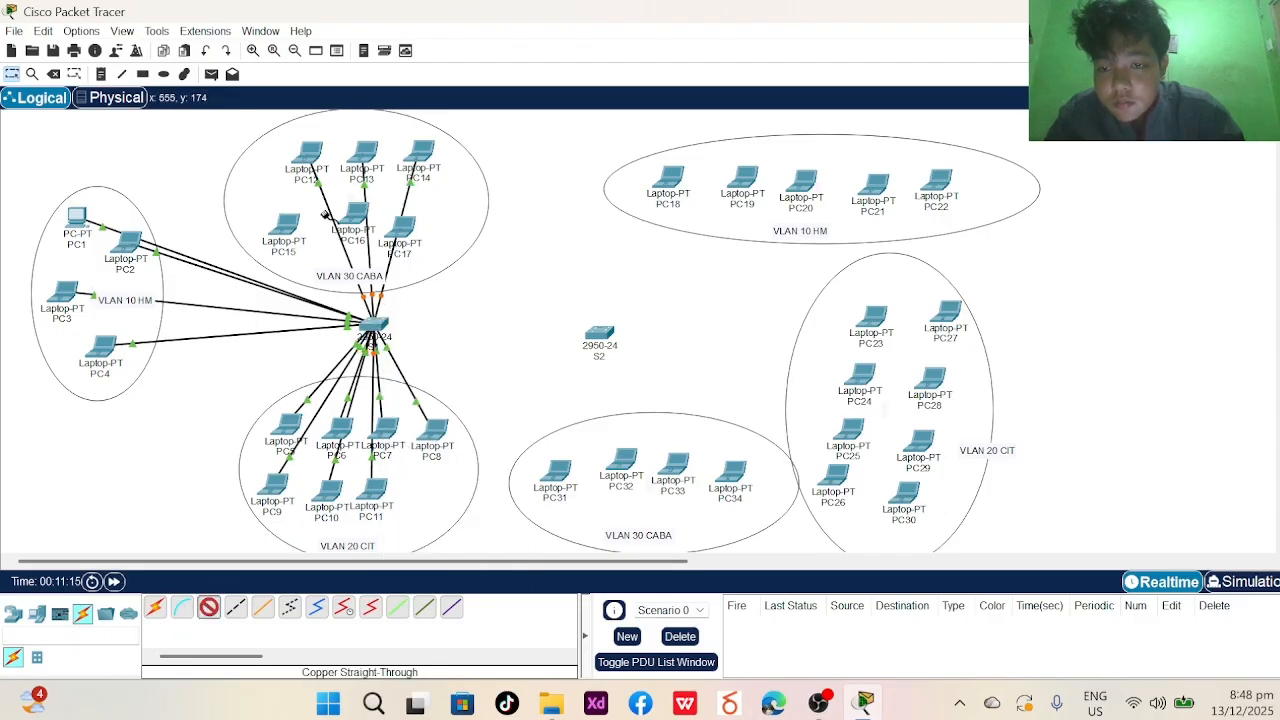
- Cable PC15 to FastEthernet0/15, PC16 to a free port, and PC17 to FastEthernet0/21 on S1
left_click(282, 220)
left_click(330, 291)
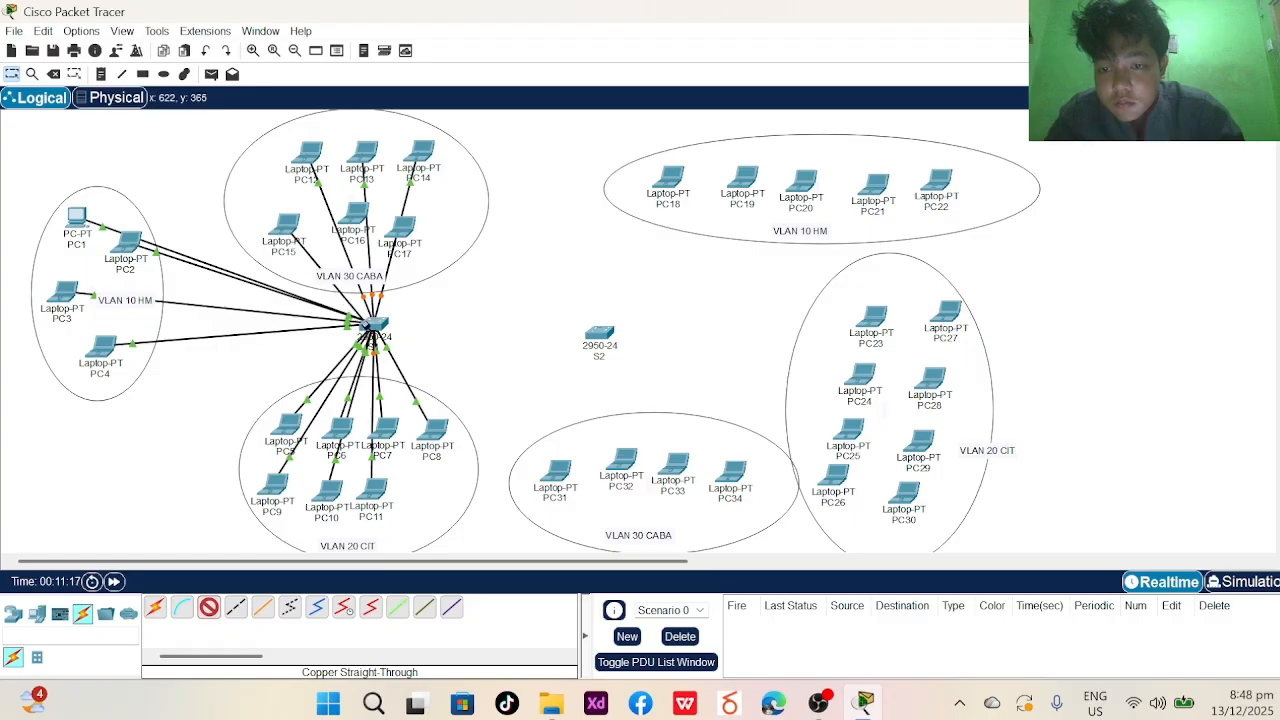
left_click(372, 330)
left_click(415, 425)
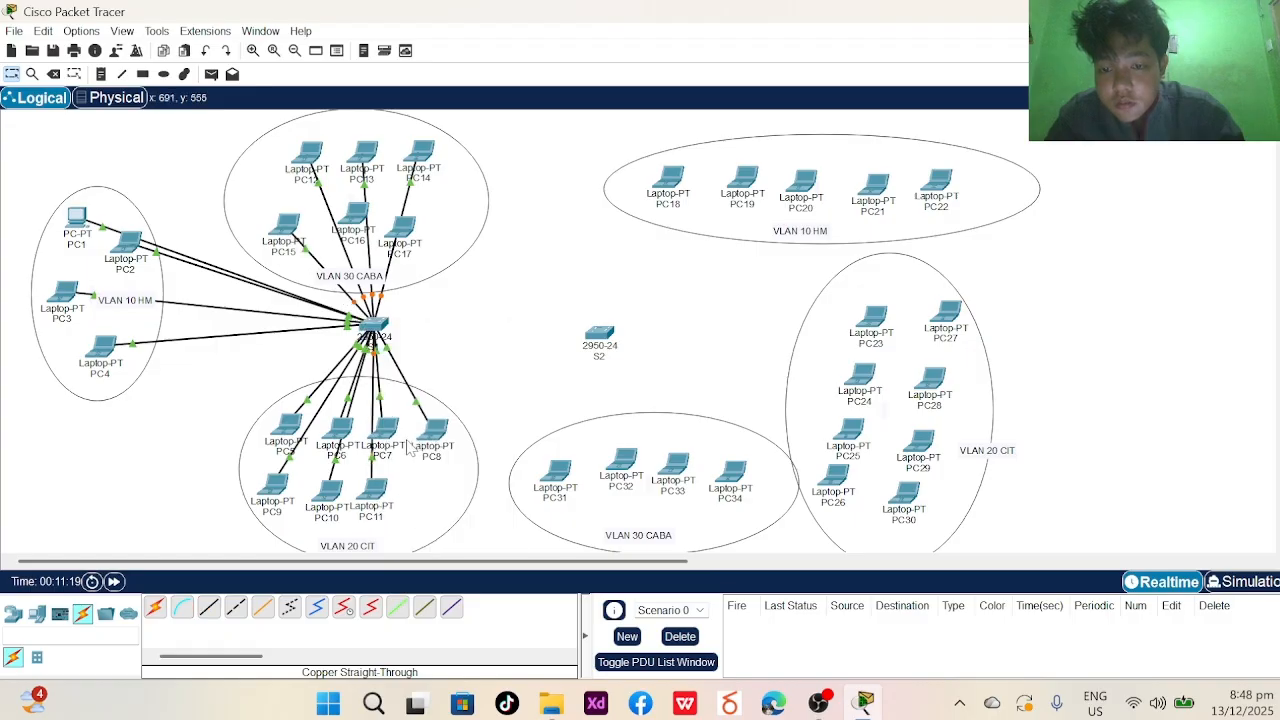
left_click(348, 197)
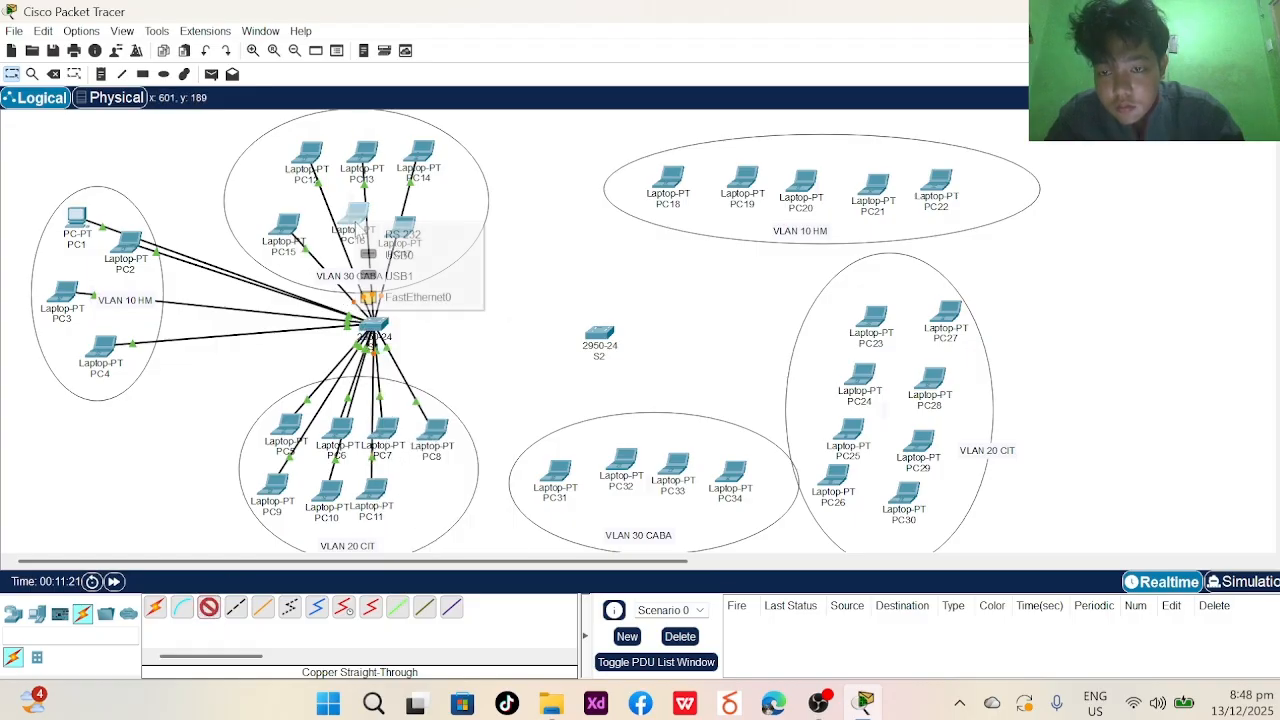
left_click(405, 295)
left_click(372, 330)
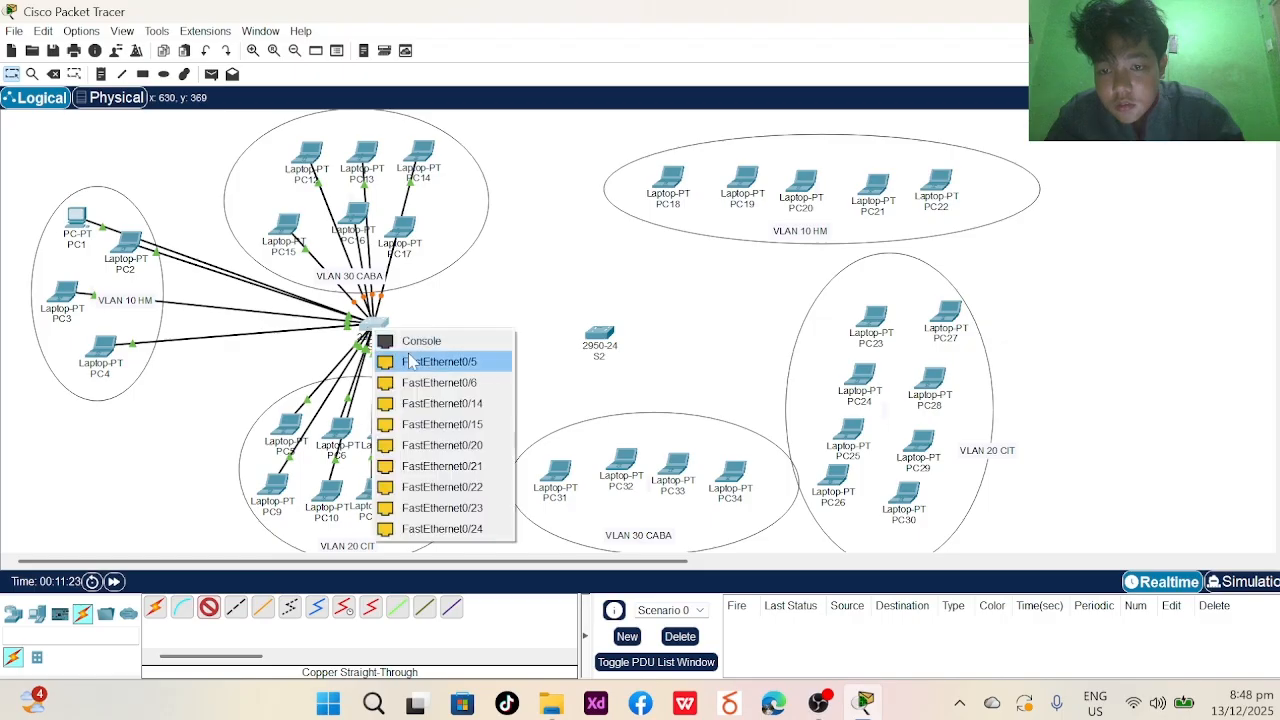
left_click(395, 463)
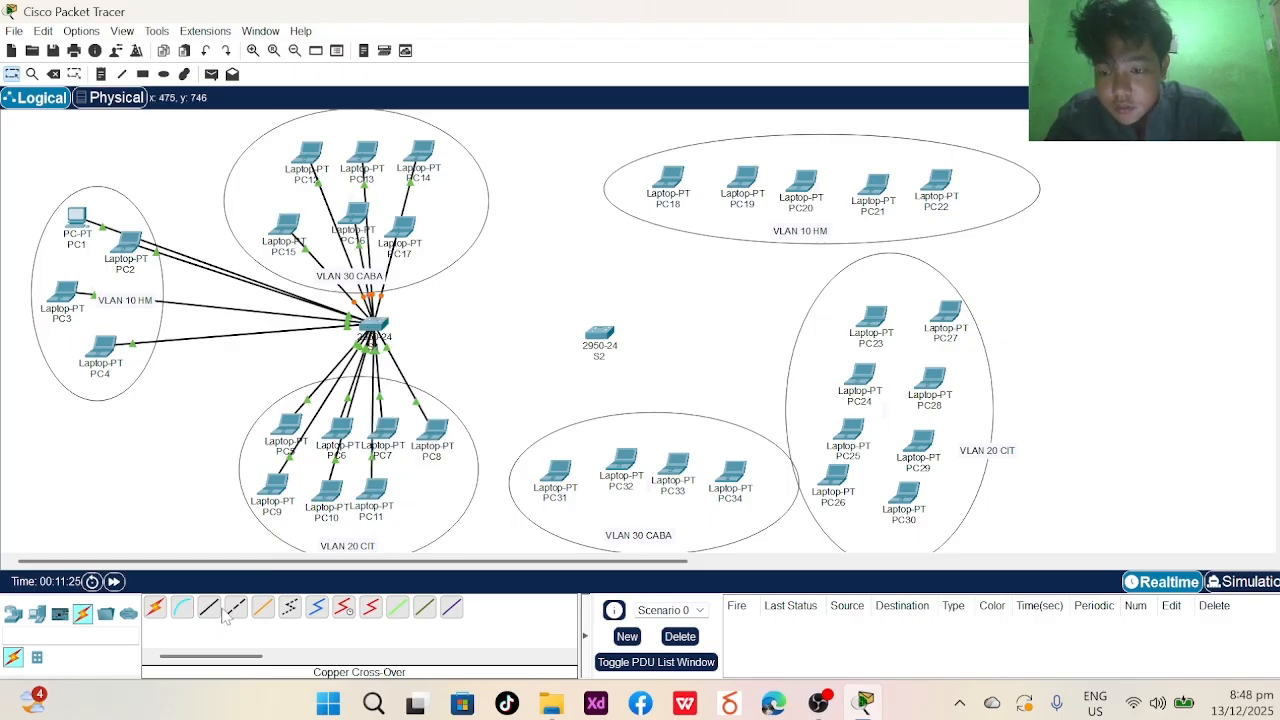
left_click(402, 232)
left_click(443, 322)
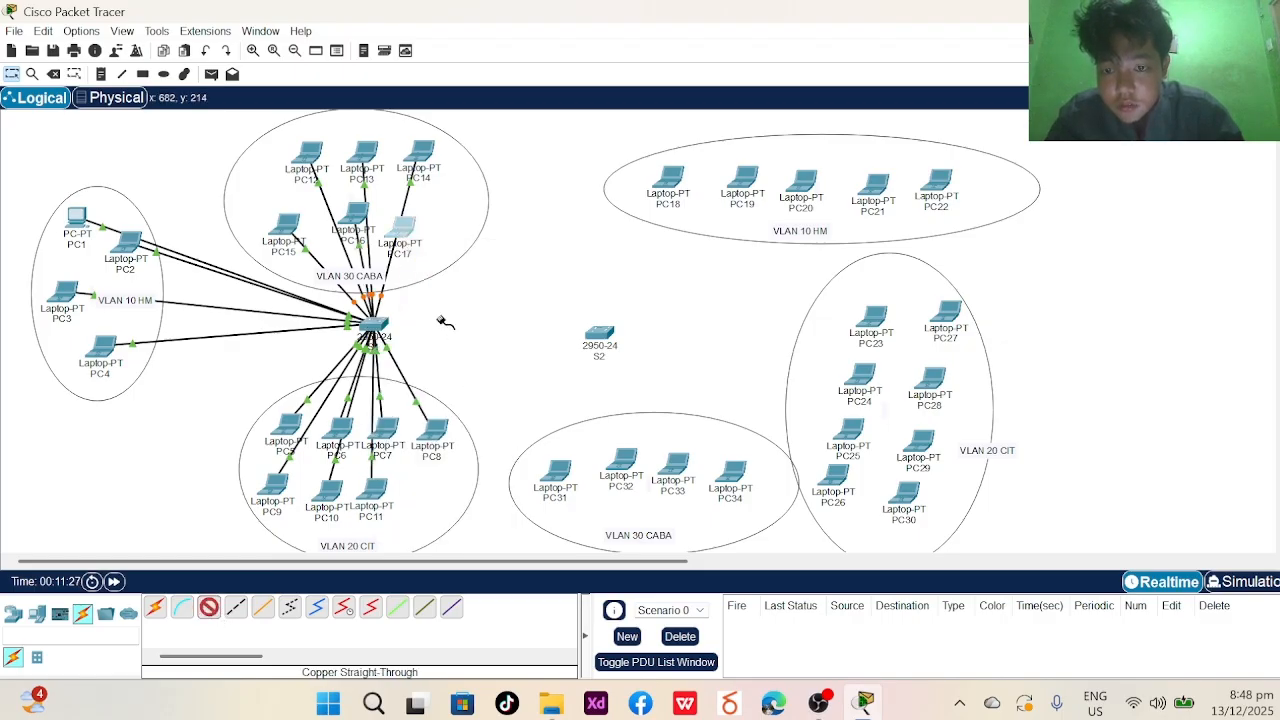
left_click(382, 324)
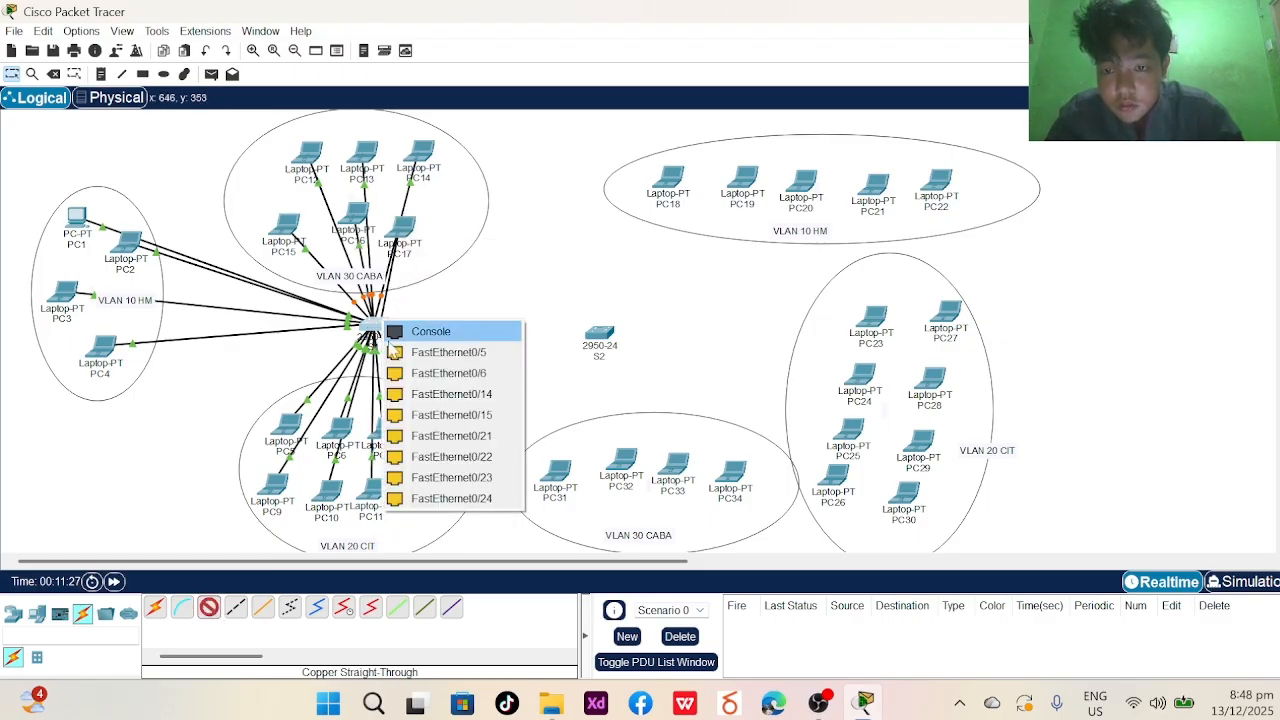
left_click(430, 435)
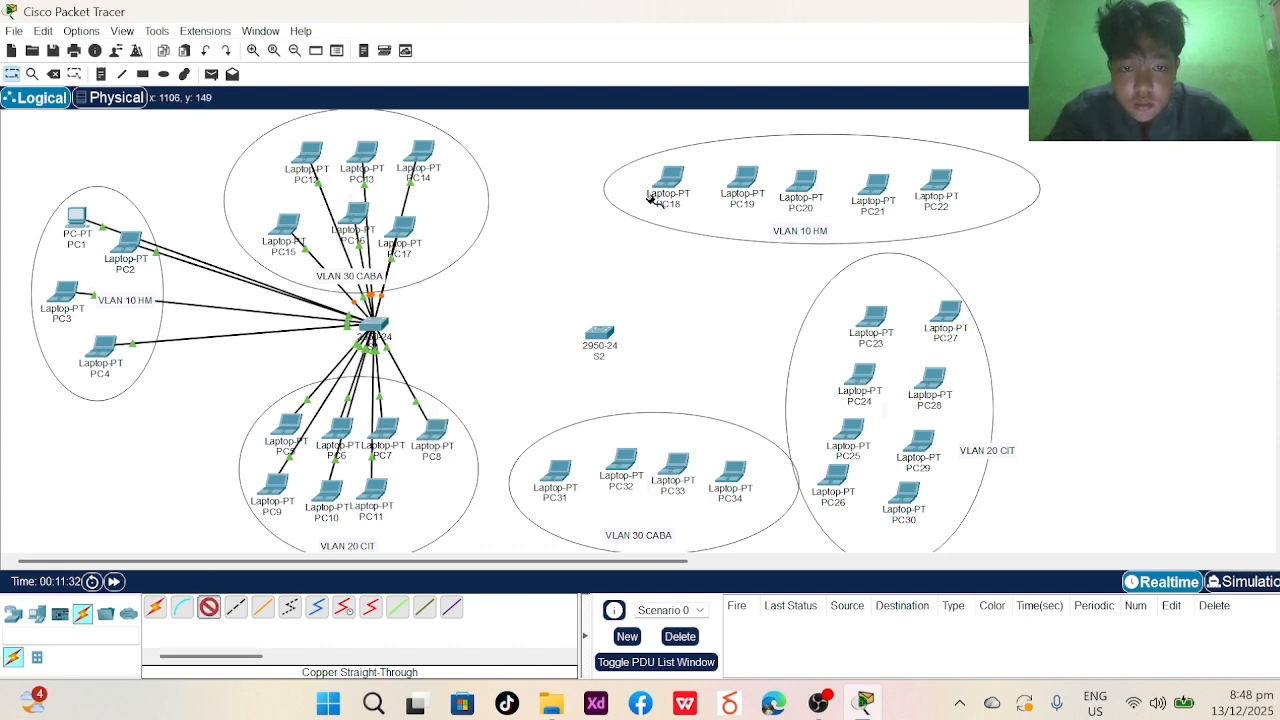
- Cable laptops PC18, PC19 and PC20 to switch S2, with PC19 on FastEthernet0/2
left_click(681, 176)
left_click(735, 249)
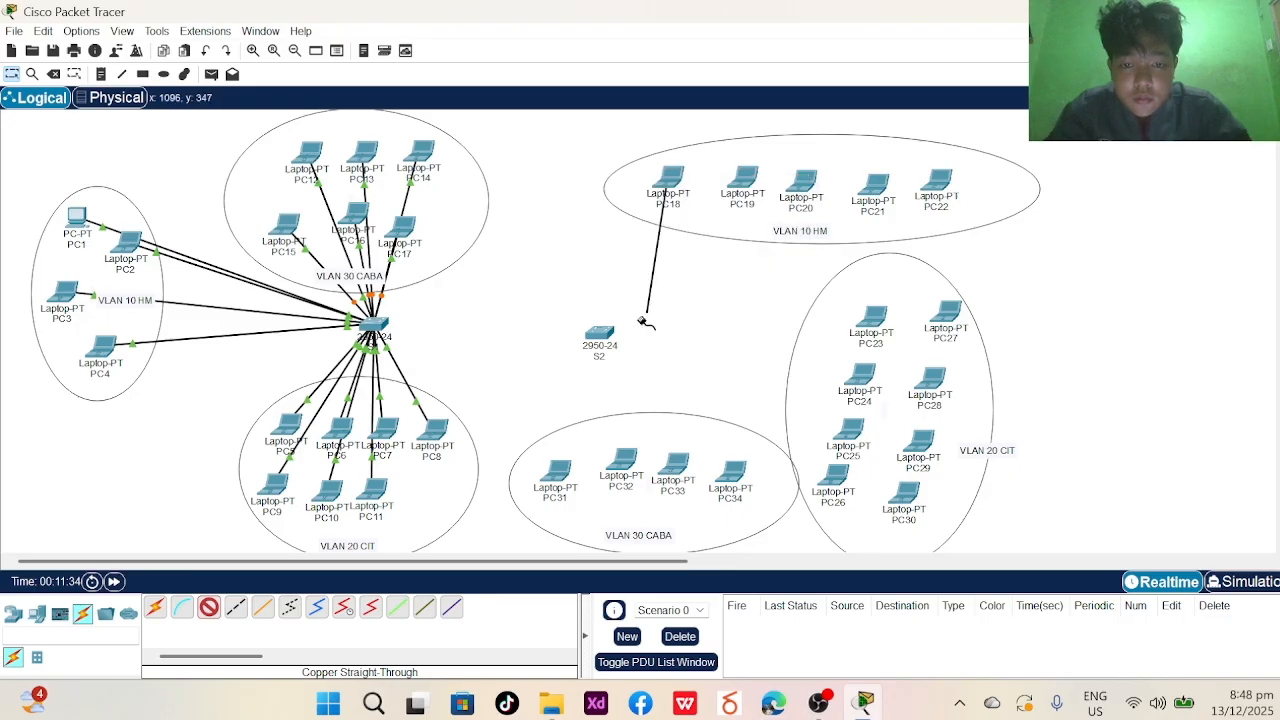
left_click(598, 333)
left_click(668, 34)
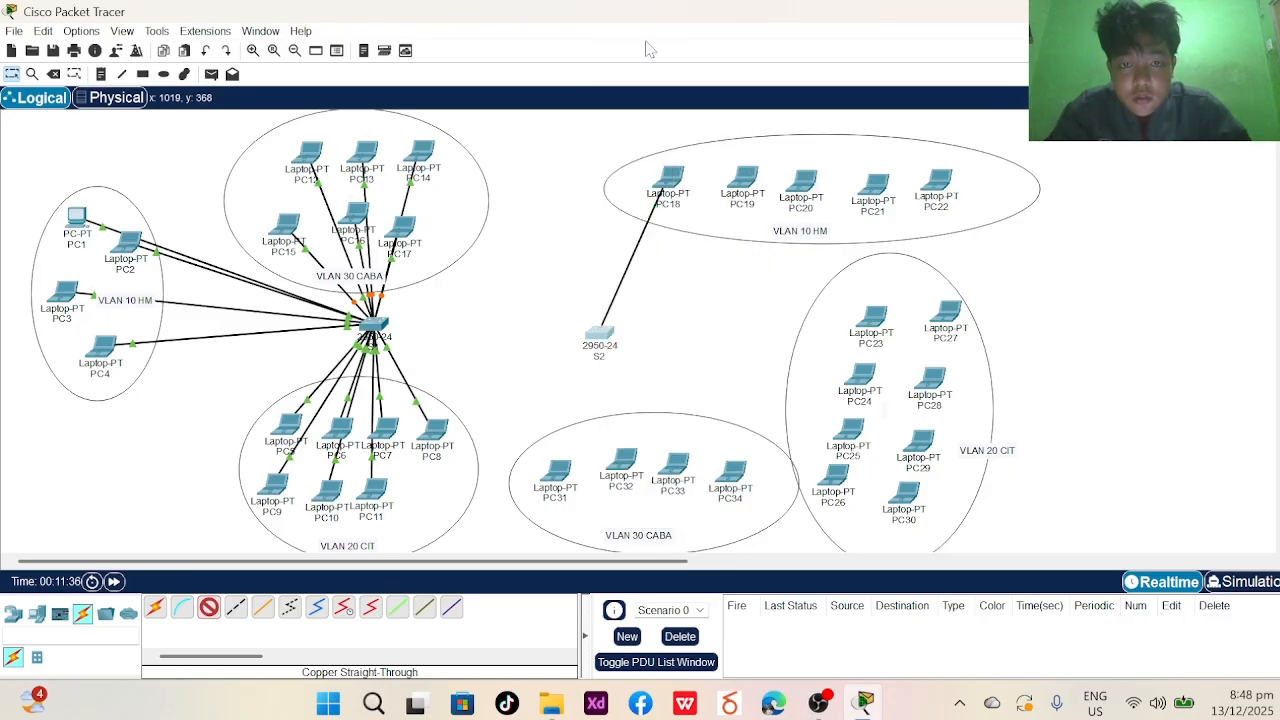
left_click(742, 188)
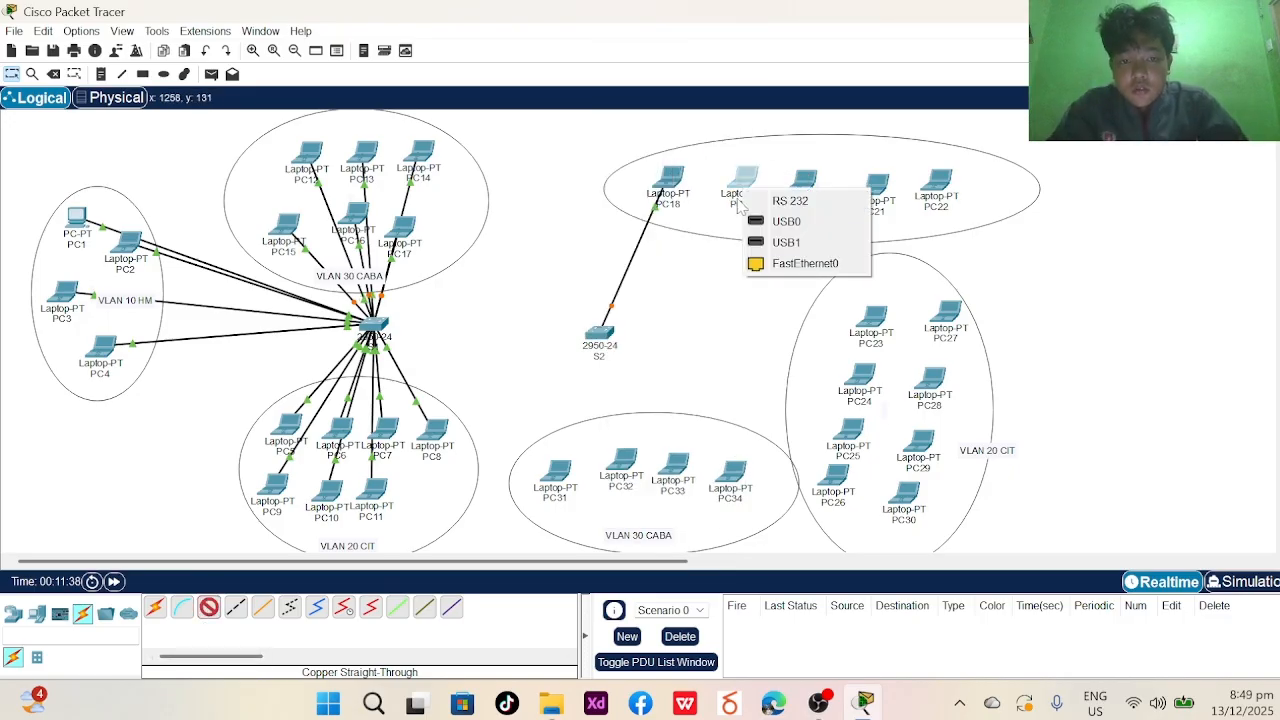
left_click(777, 263)
left_click(593, 340)
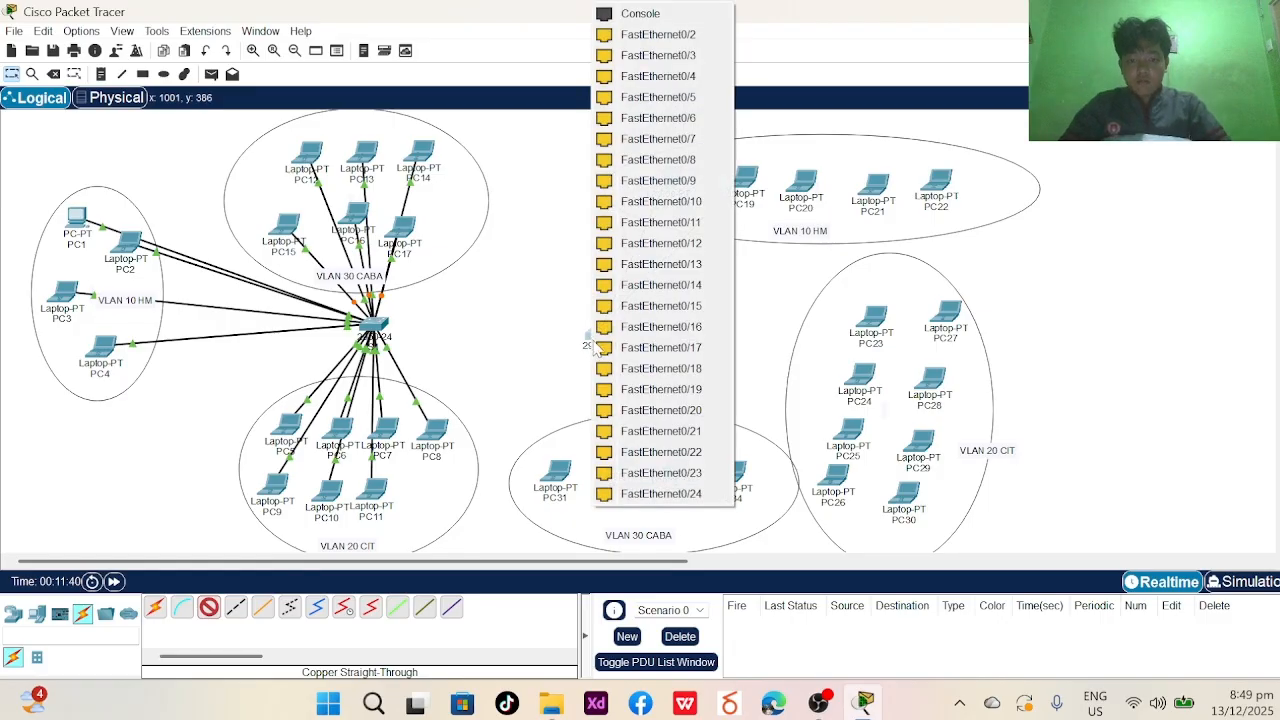
left_click(658, 34)
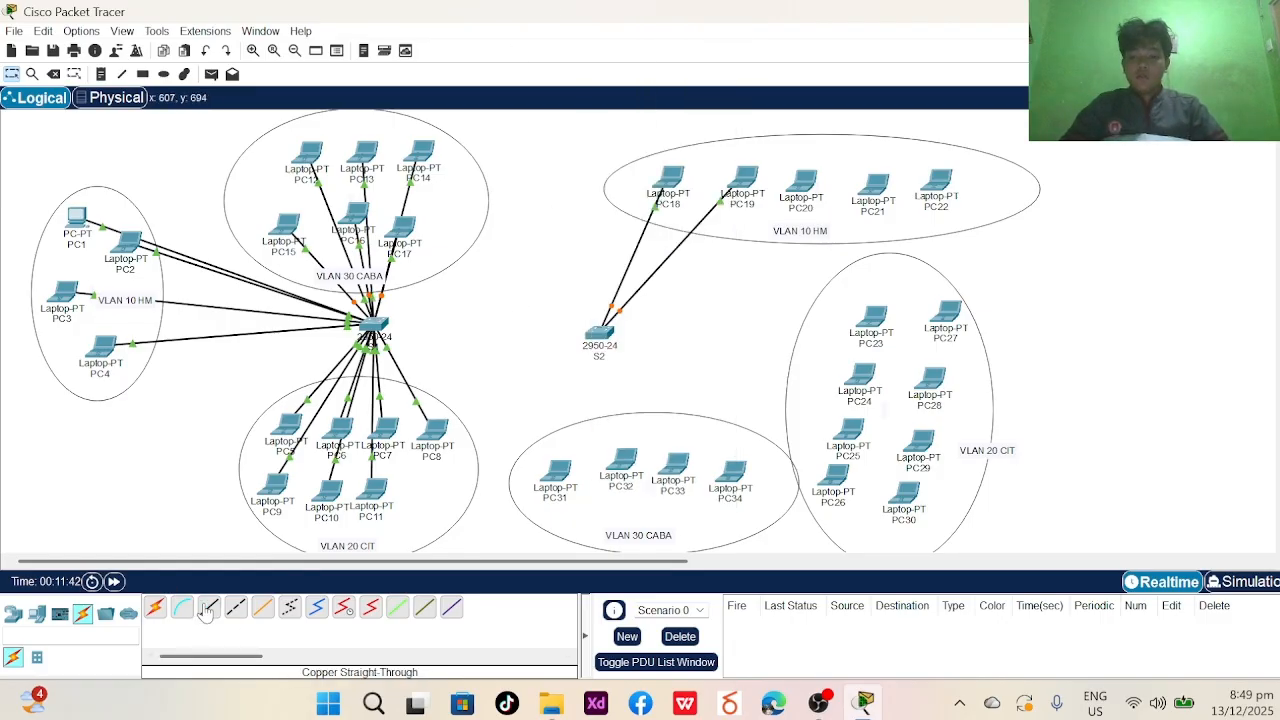
left_click(805, 182)
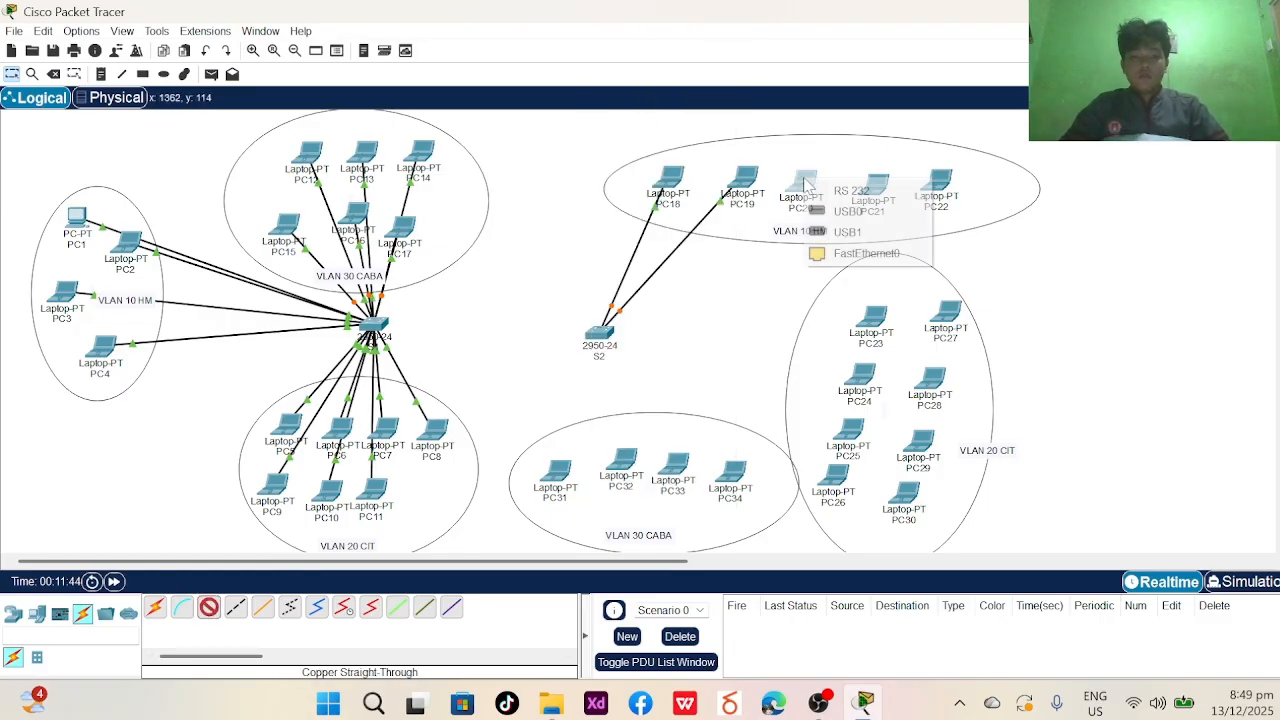
left_click(852, 251)
left_click(595, 325)
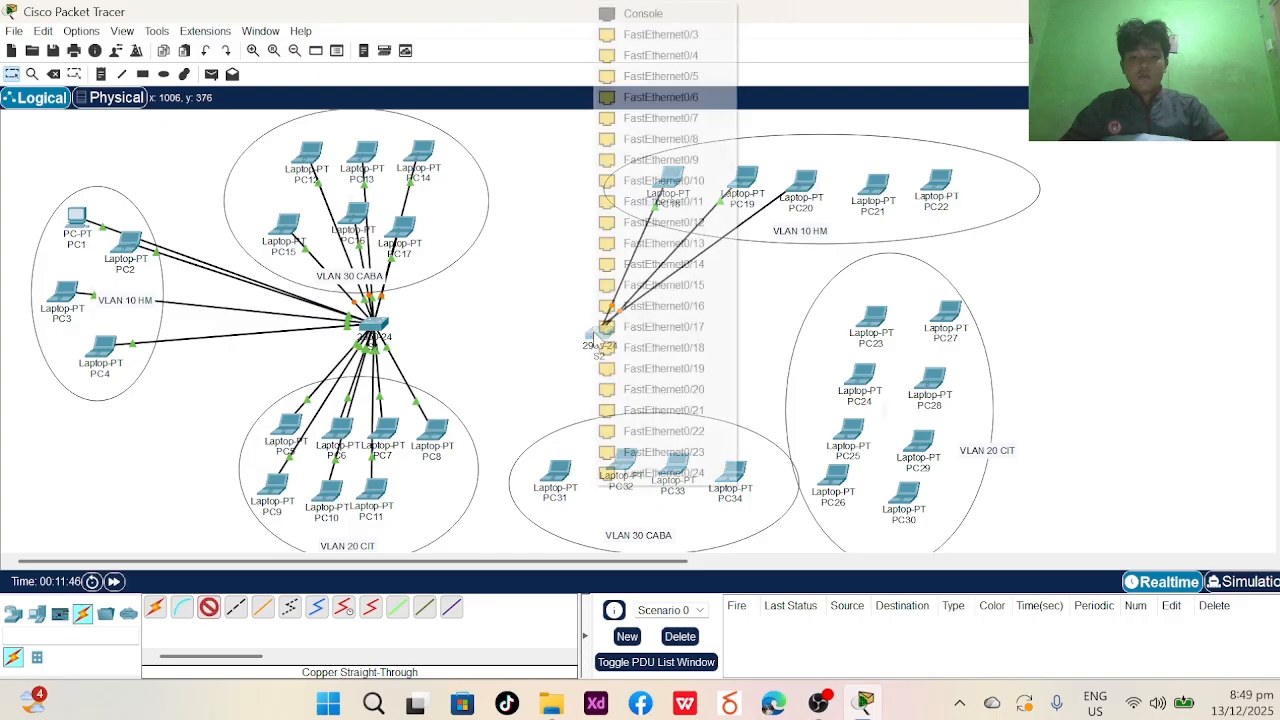
left_click(692, 34)
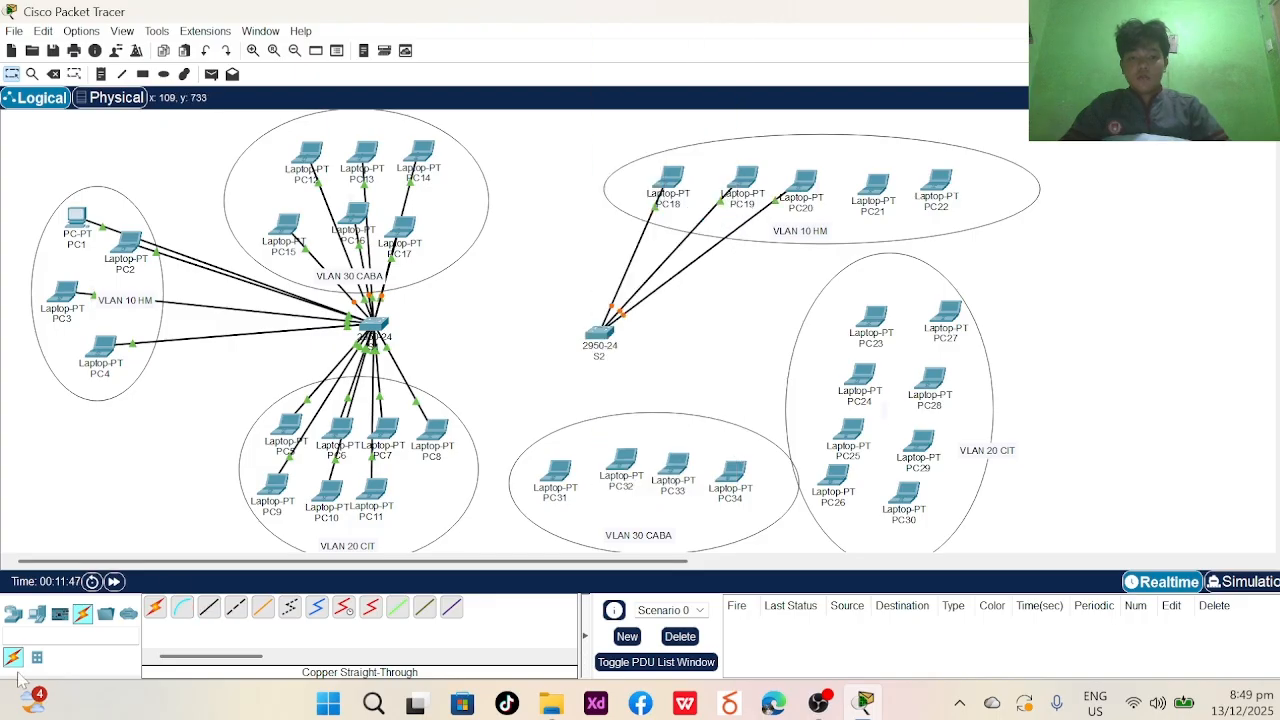
- With copper straight-through reselected, cable PC21 and PC22 to S2's FastEthernet0/4 and FastEthernet0/5
left_click(211, 609)
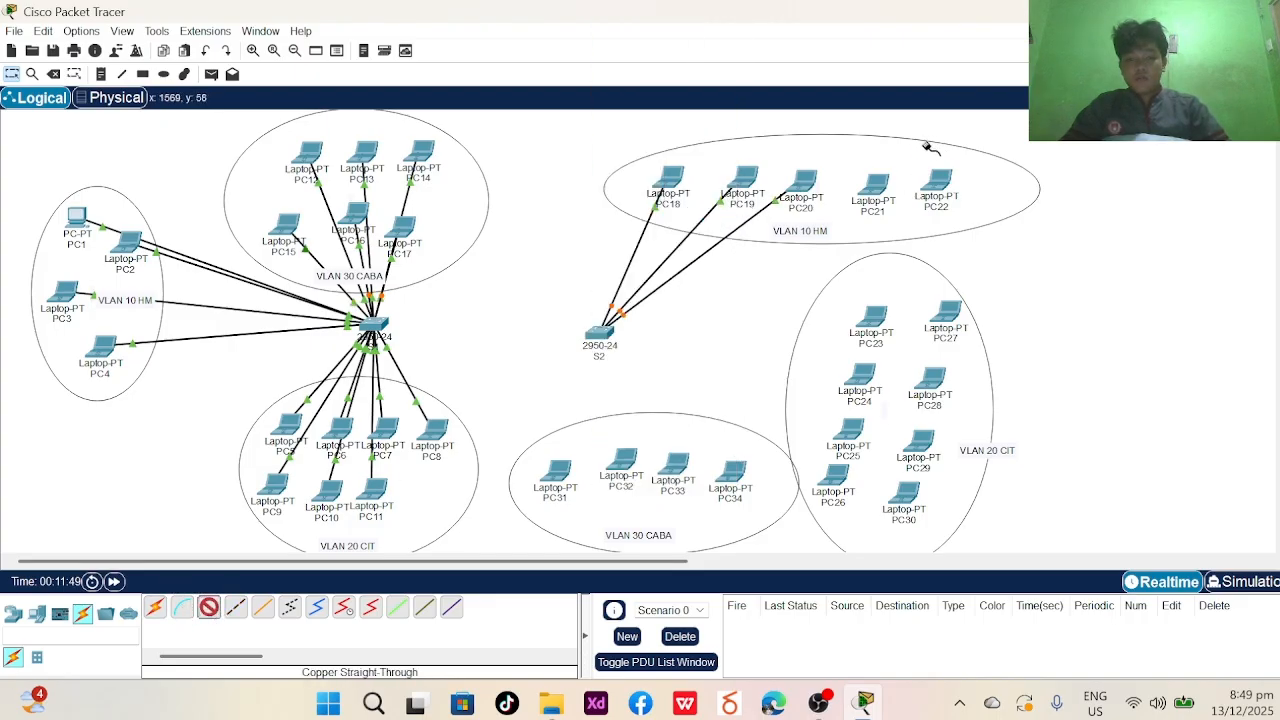
left_click(875, 190)
left_click(943, 263)
left_click(598, 330)
left_click(620, 348)
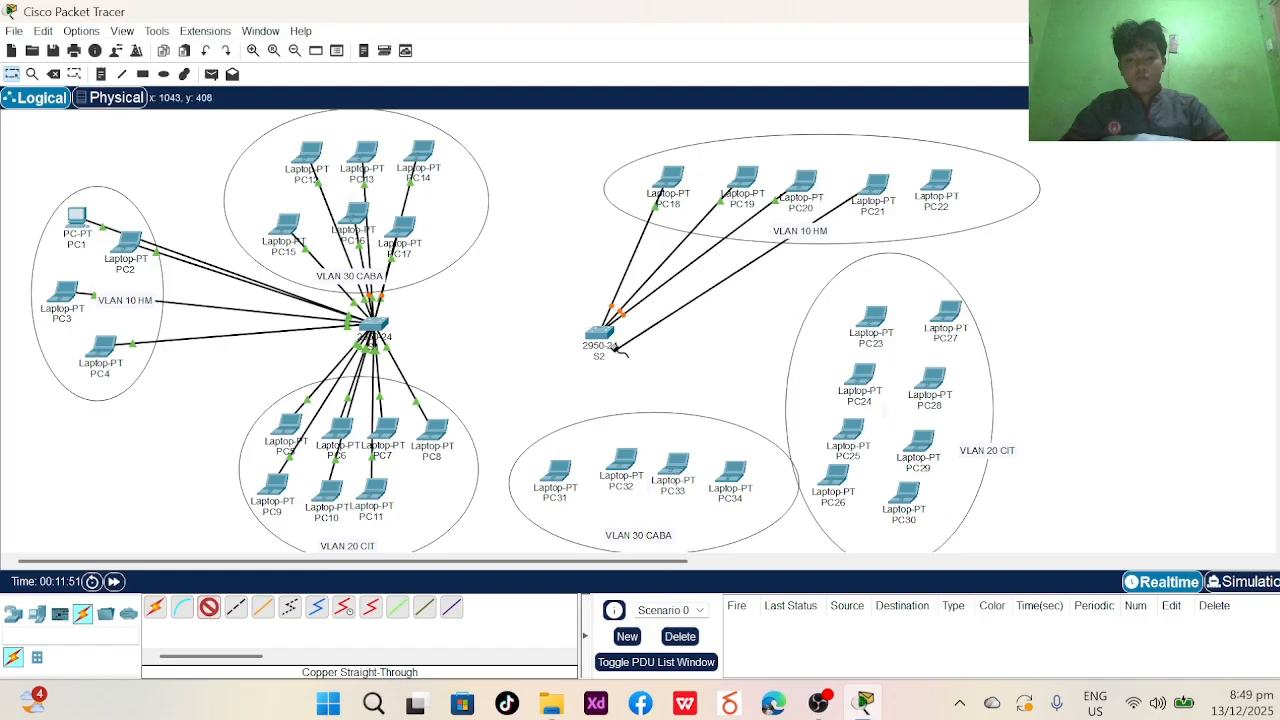
left_click(600, 335)
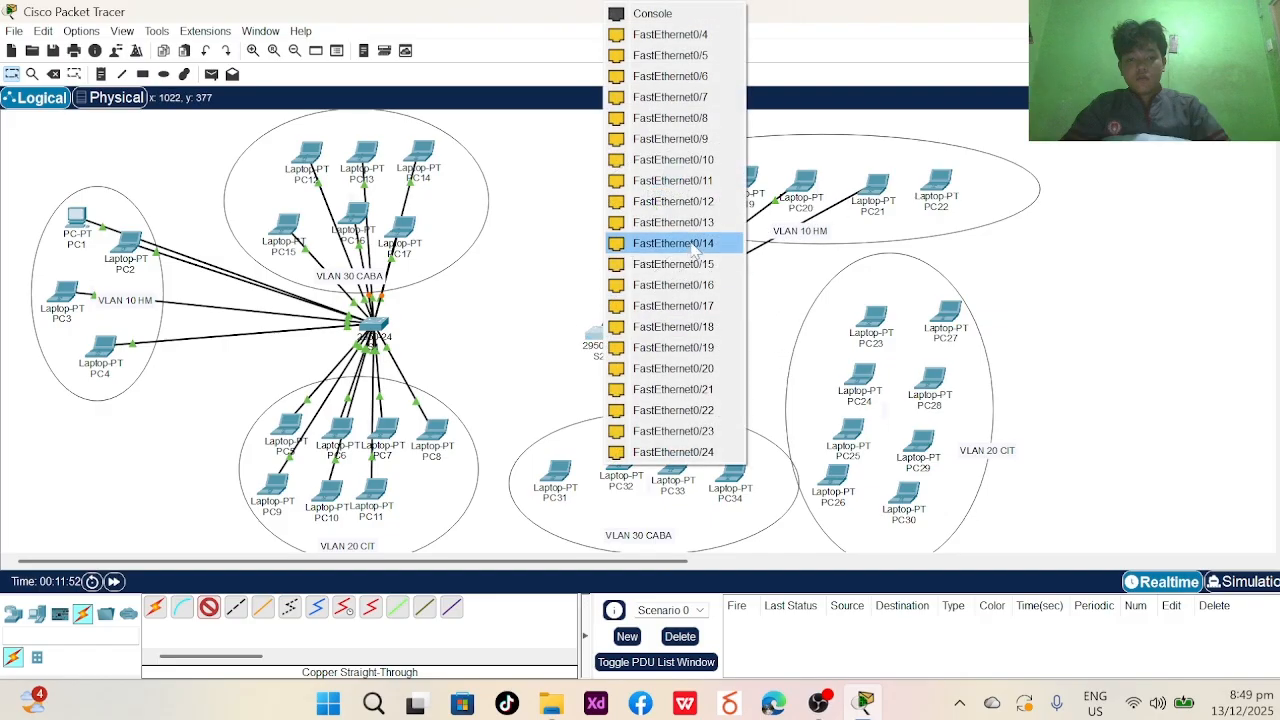
left_click(668, 36)
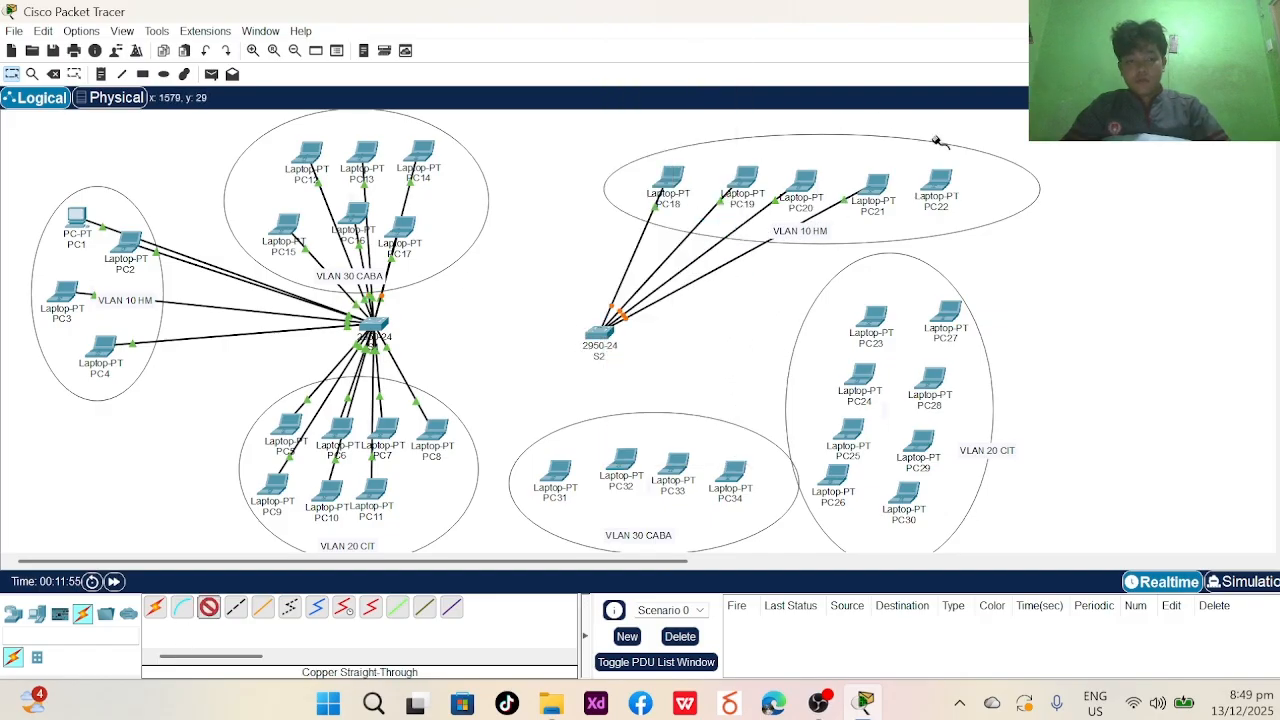
left_click(933, 177)
left_click(945, 257)
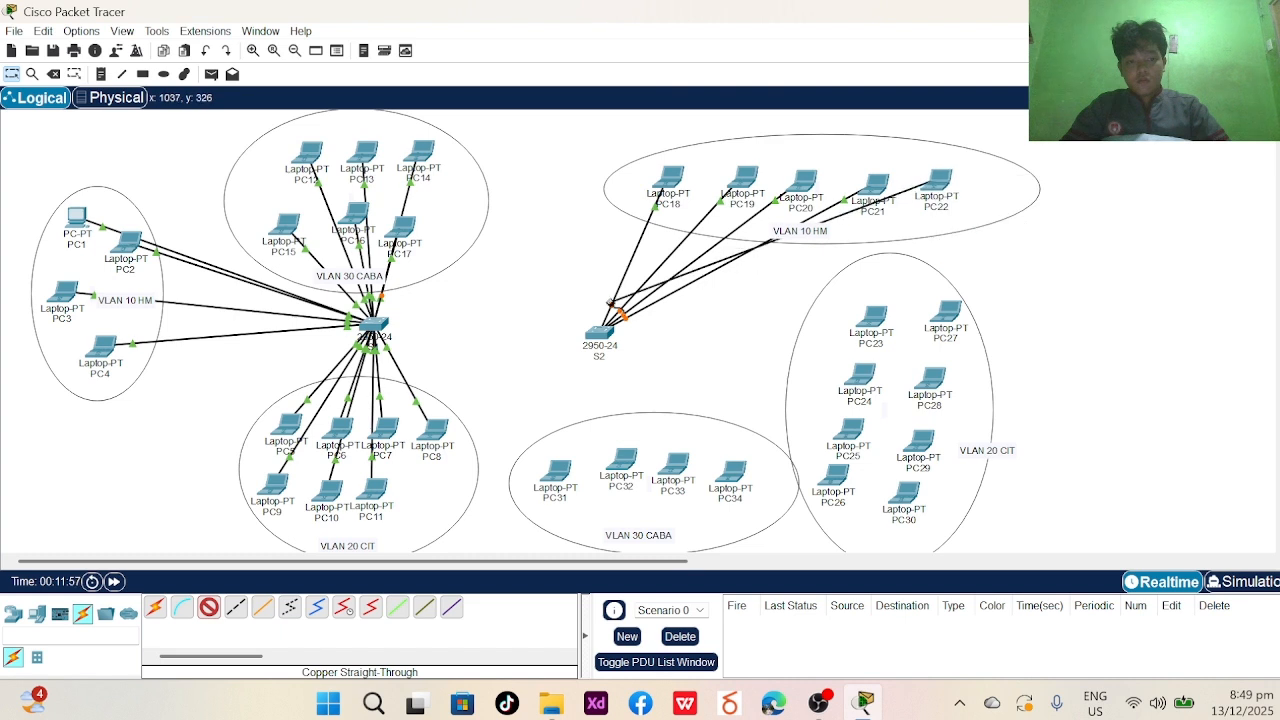
left_click(600, 335)
left_click(668, 34)
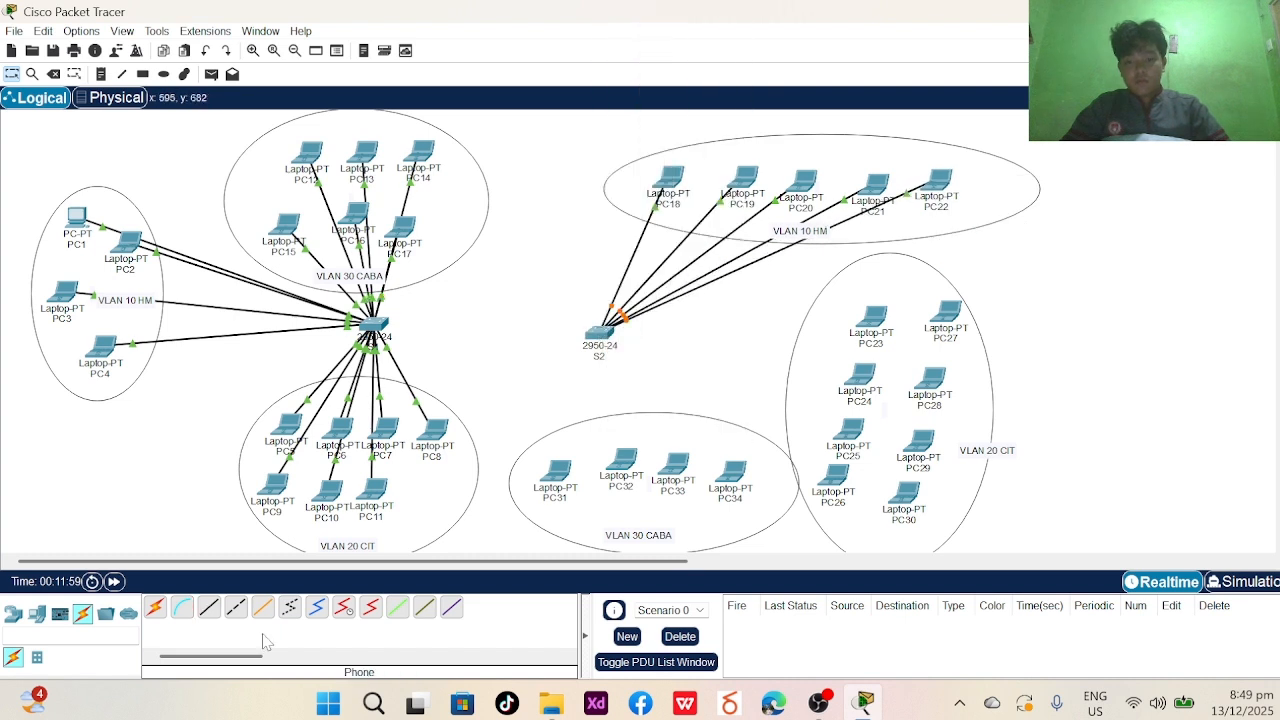
- Cable PC23 and PC24 to free S2 FastEthernet ports and bring PC25's cable to S2
left_click(893, 313)
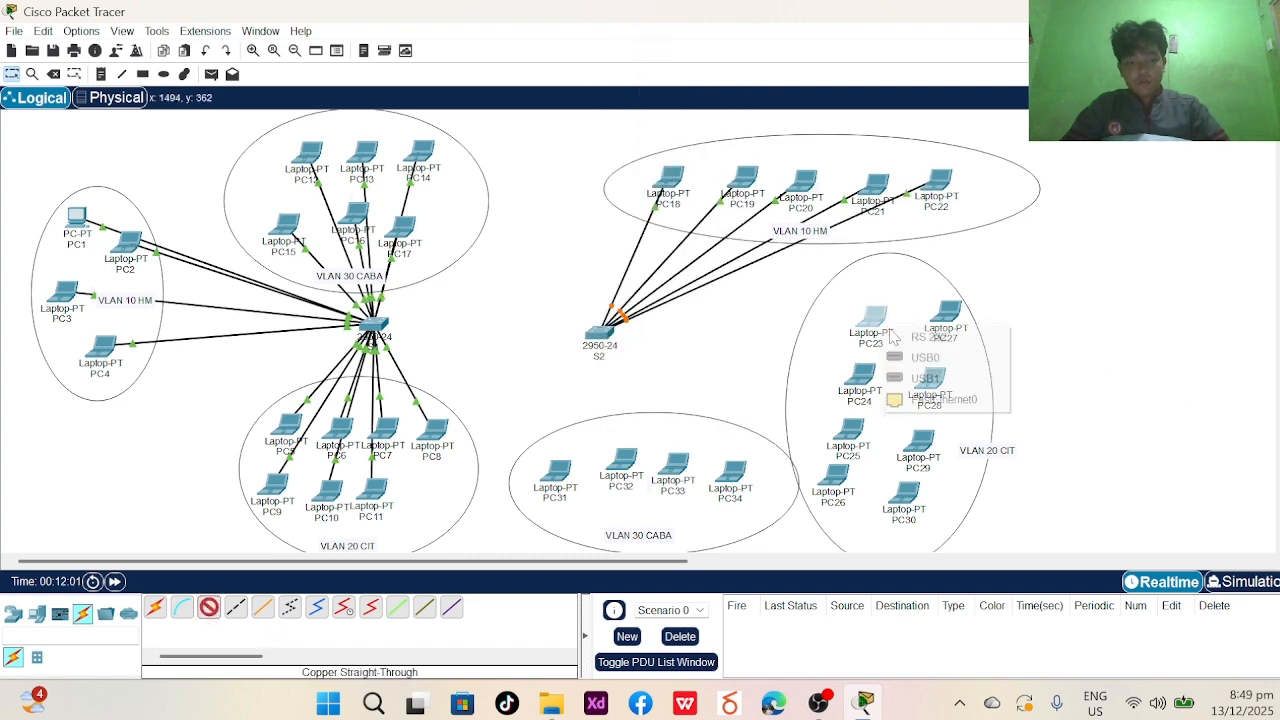
left_click(925, 396)
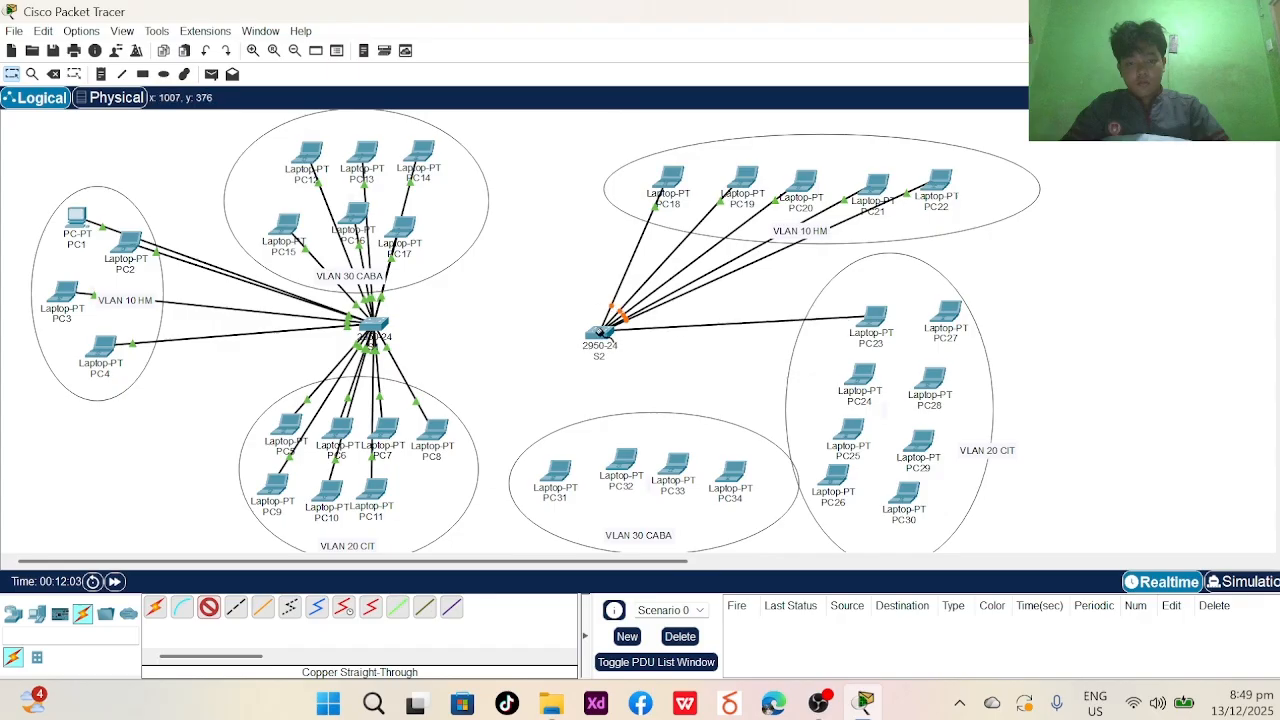
left_click(600, 335)
left_click(660, 45)
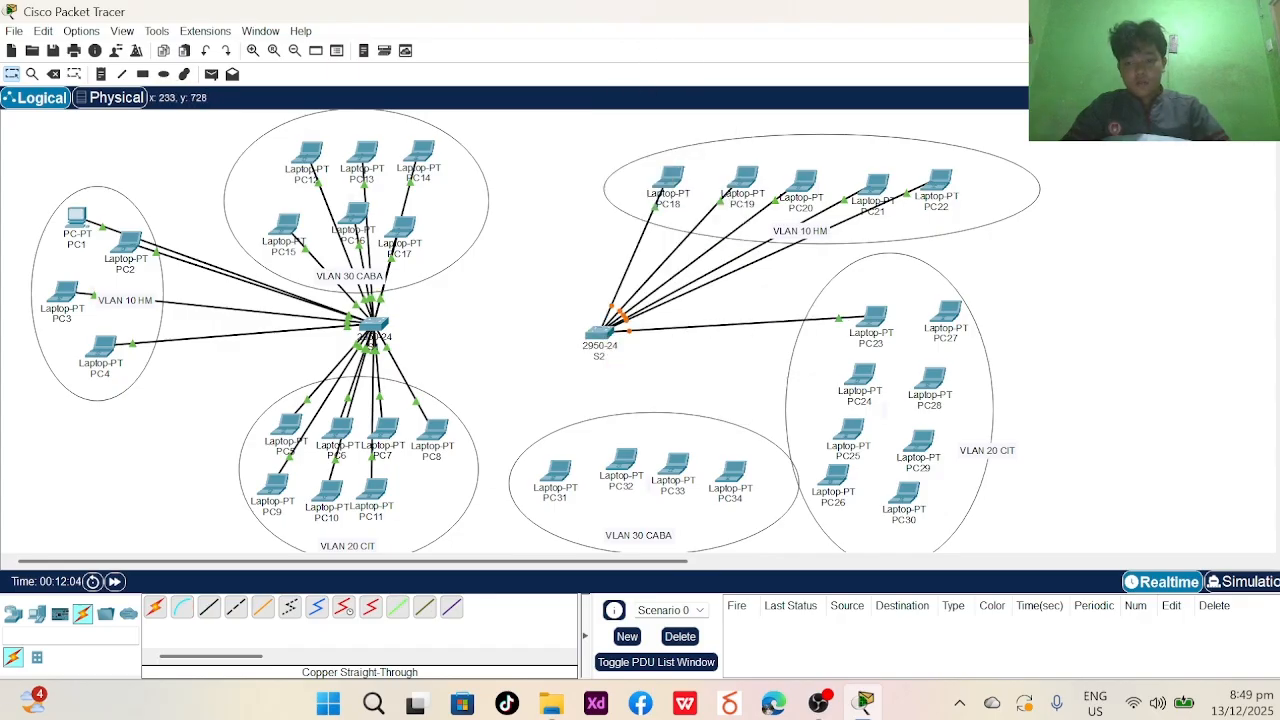
left_click(851, 377)
left_click(921, 394)
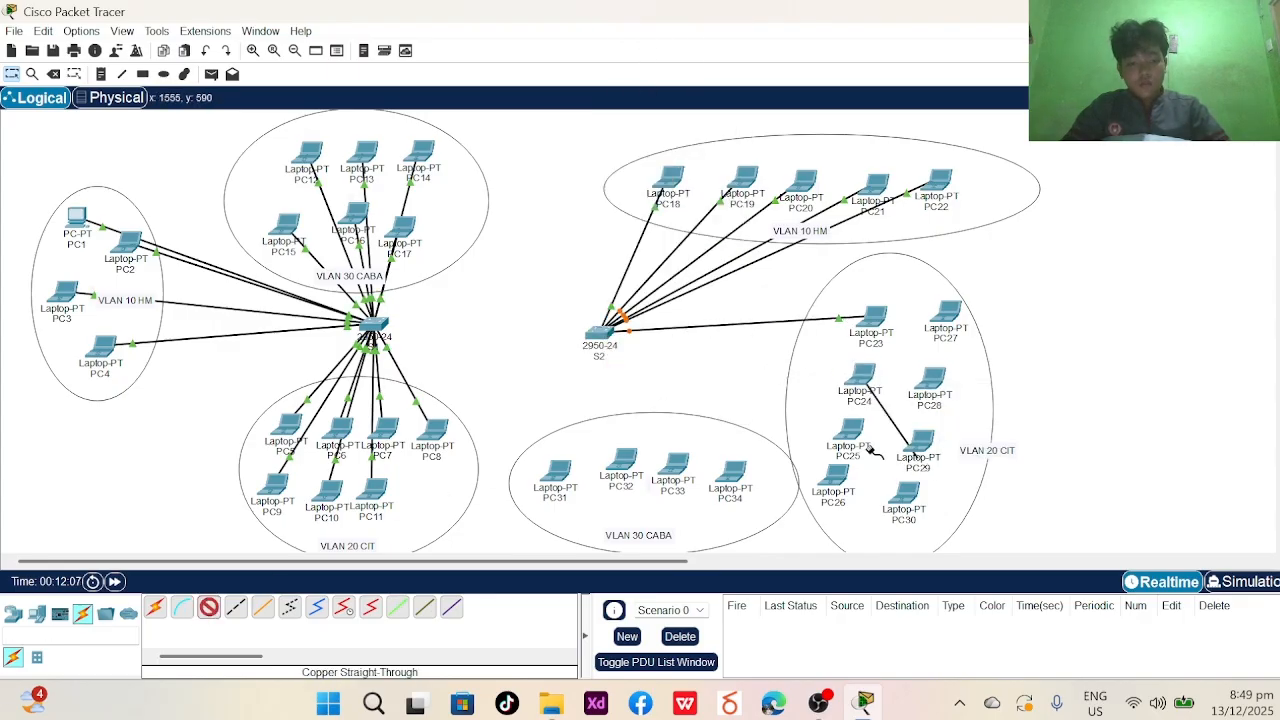
left_click(610, 341)
left_click(706, 33)
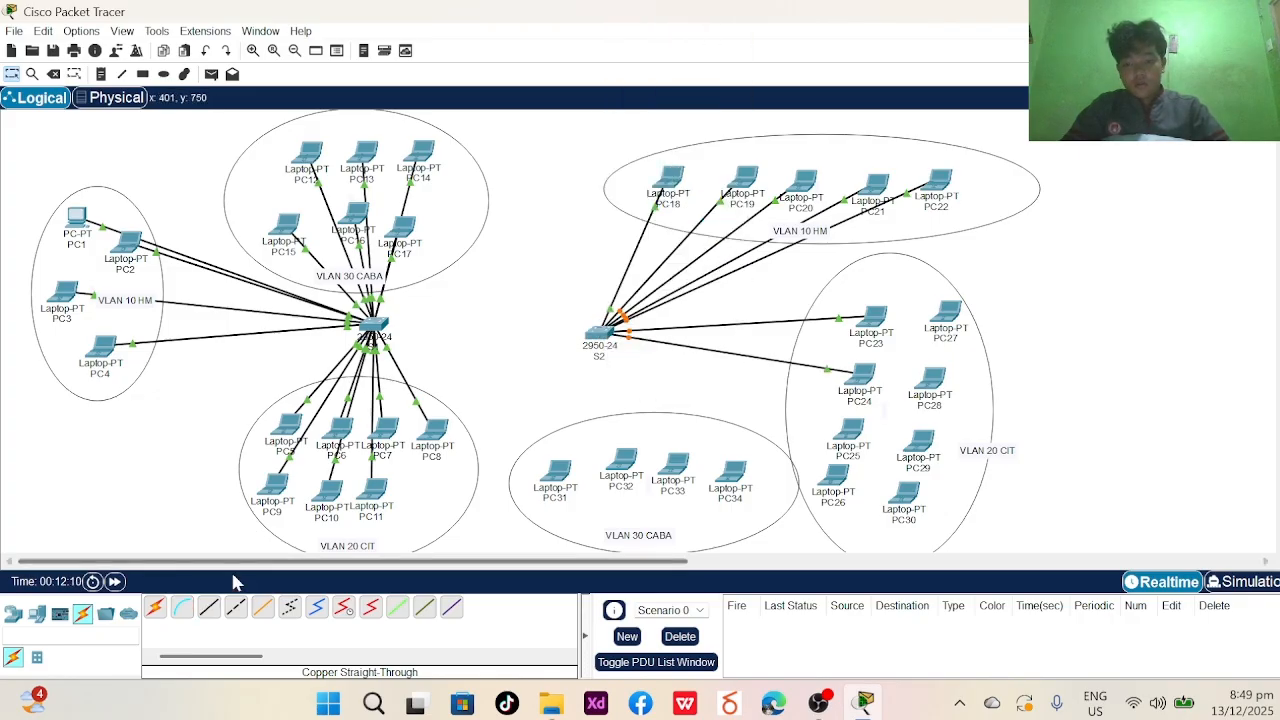
left_click(862, 428)
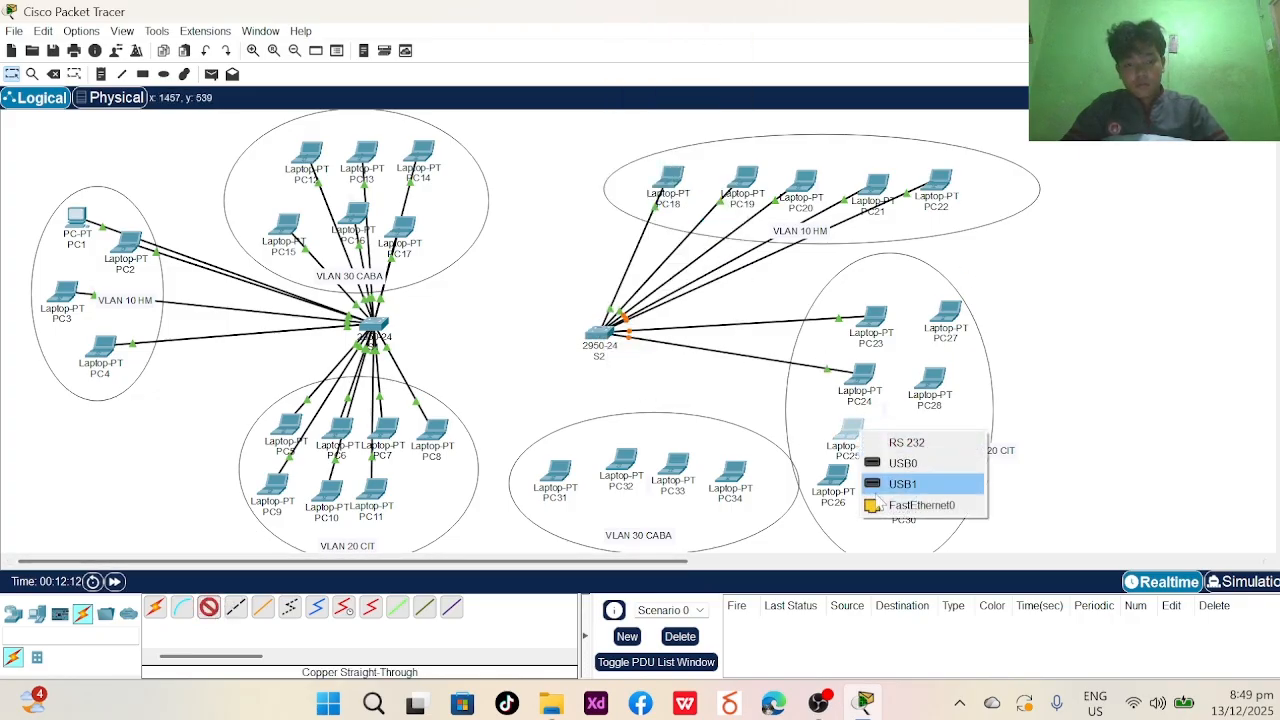
left_click(912, 496)
left_click(605, 335)
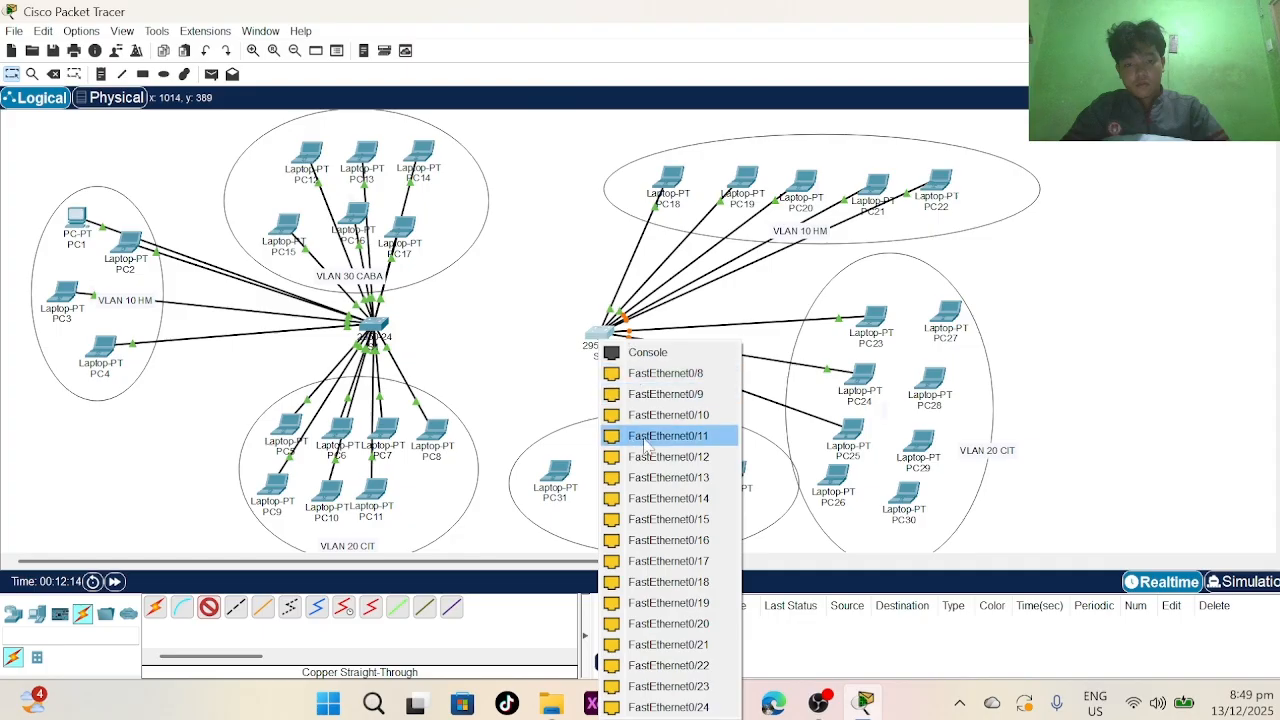
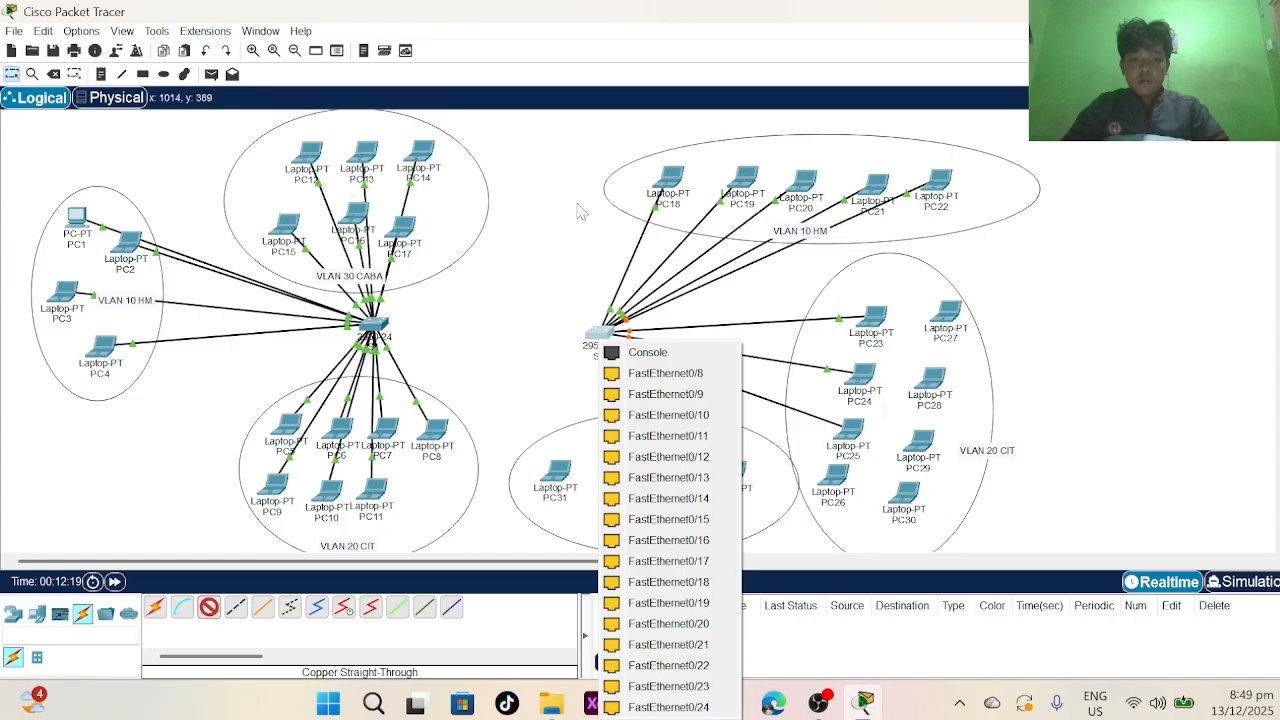
- Delete the cables linking switch S2 to laptops PC24 and PC23
left_click(665, 373)
left_click(54, 75)
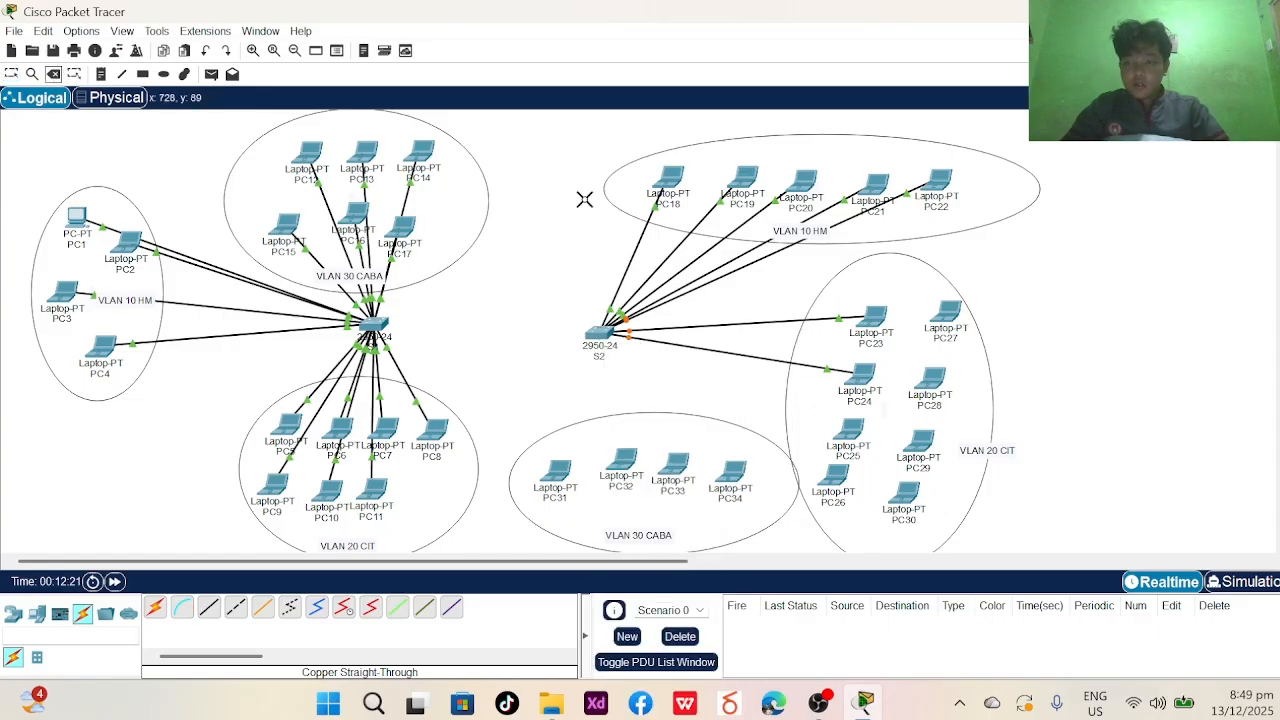
left_click(700, 346)
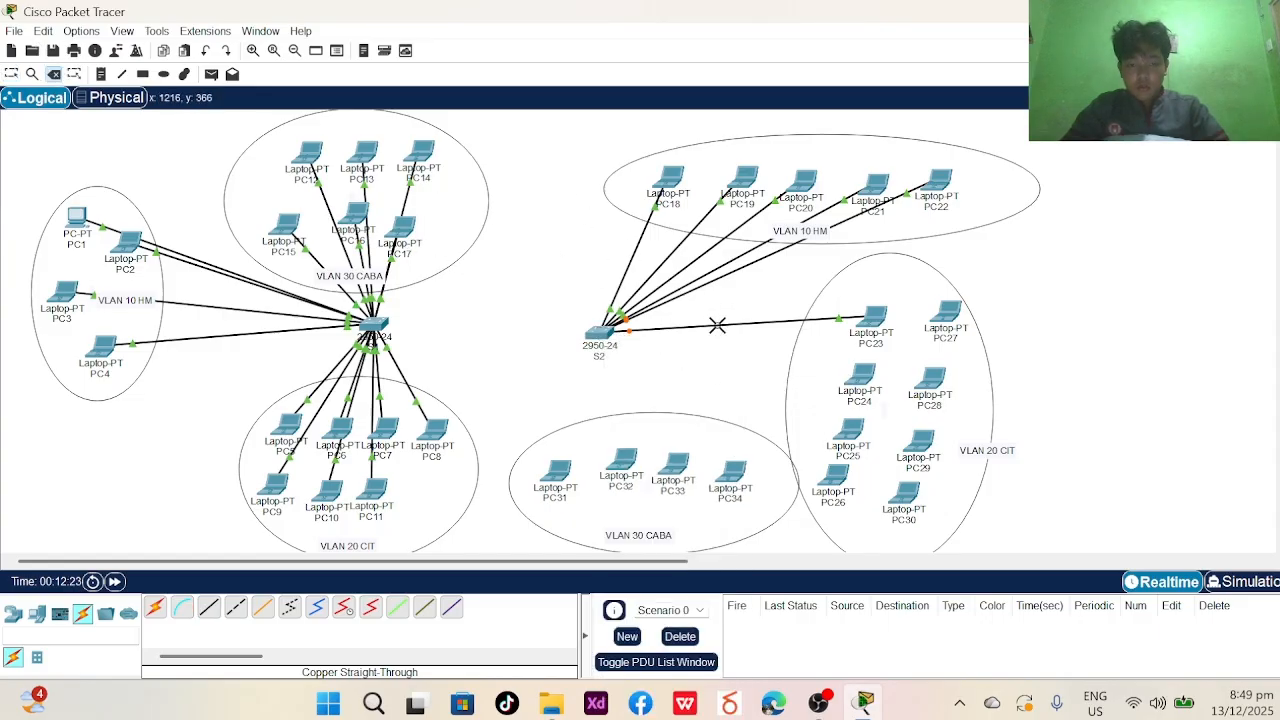
left_click(717, 325)
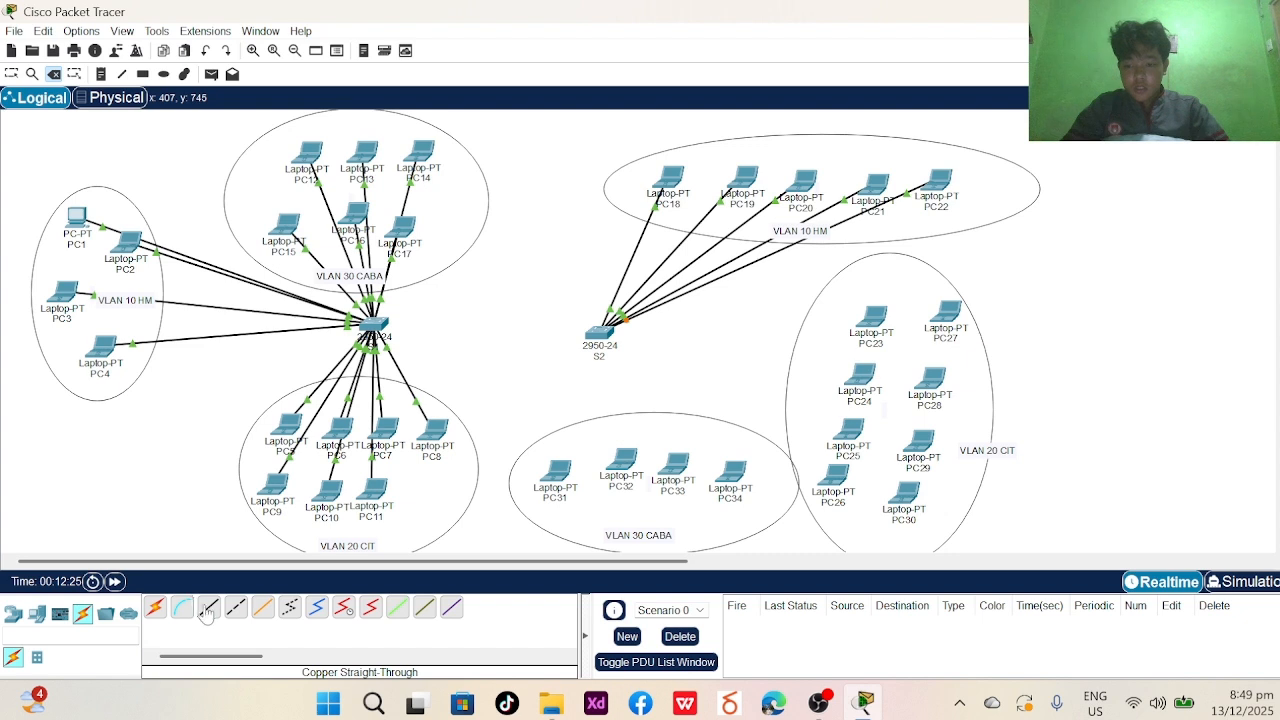
- Cable S2's FastEthernet0/6 to laptop PC23's FastEthernet0, then return to Select mode
left_click(588, 324)
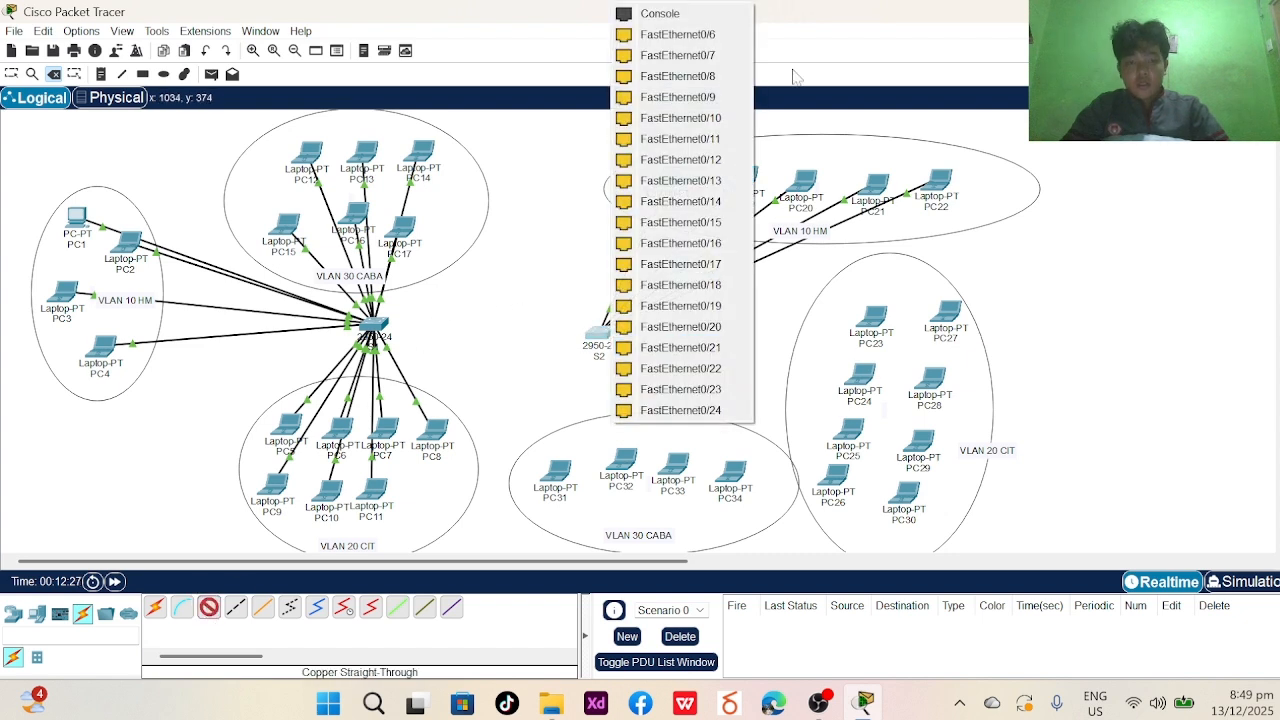
left_click(722, 38)
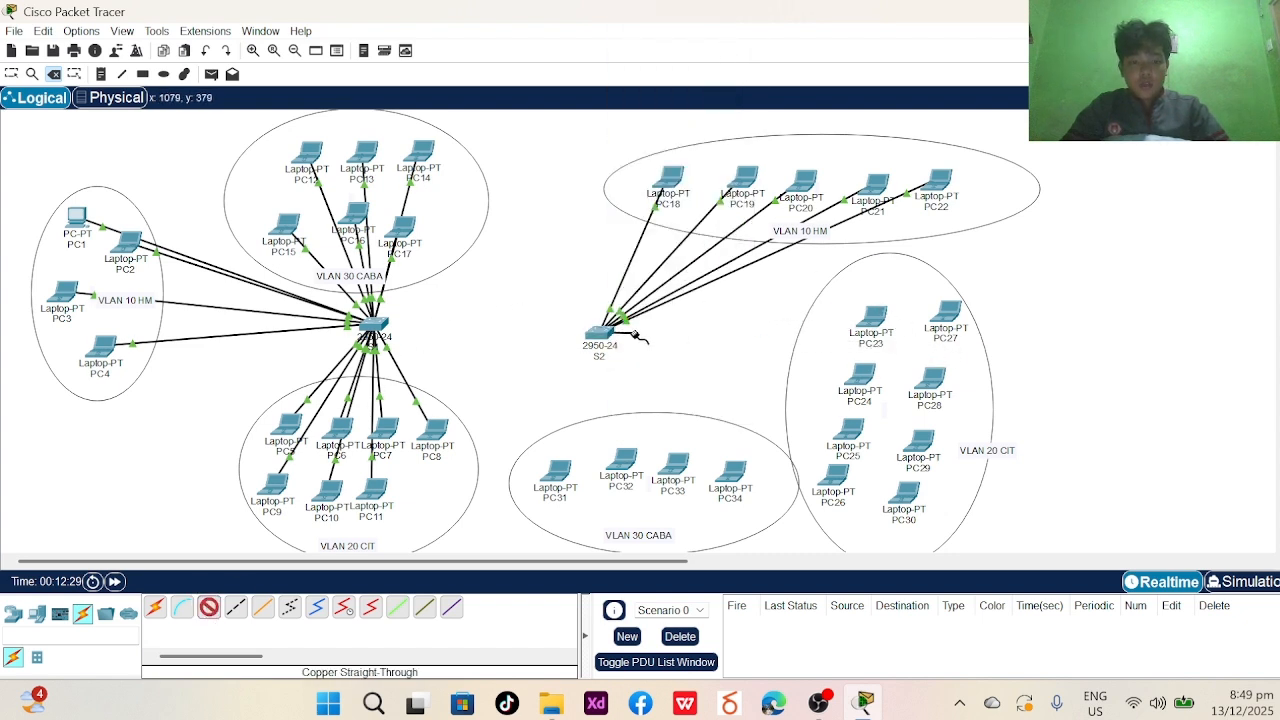
left_click(870, 316)
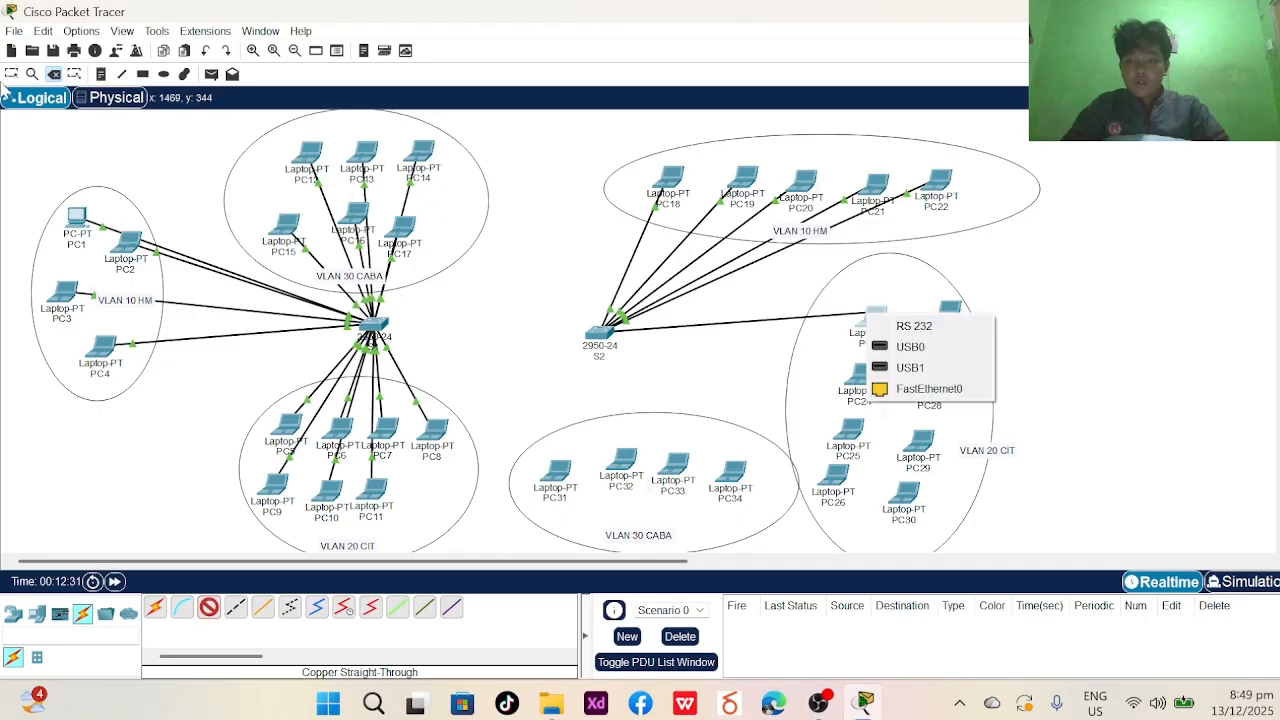
left_click(915, 388)
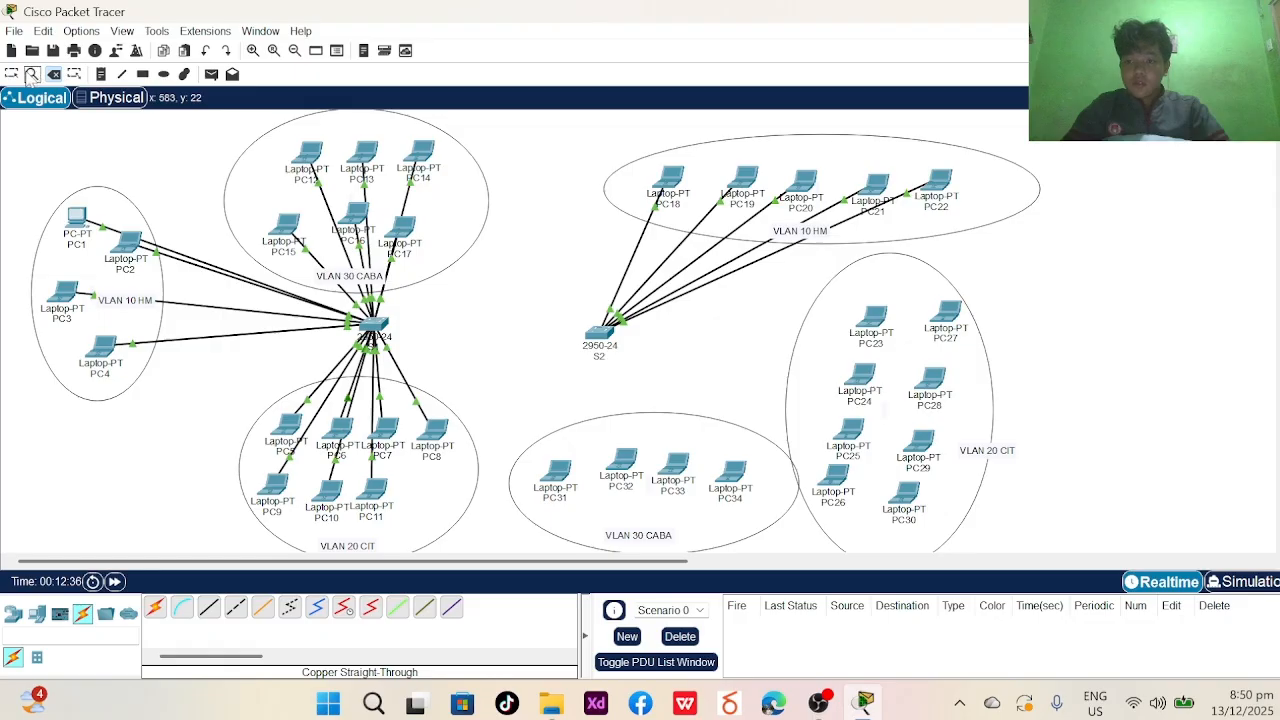
key("Escape")
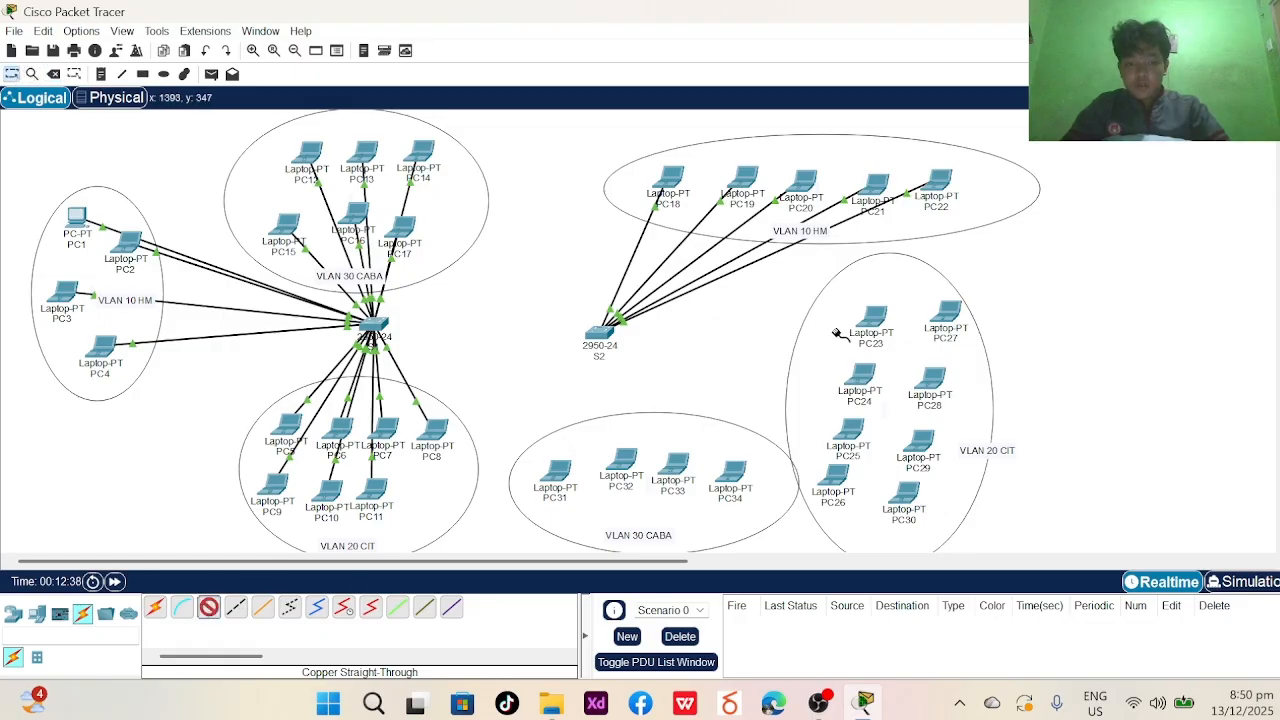
- Cable PC23 to S2's FastEthernet0/7 and PC24 to a free S2 port
left_click(880, 318)
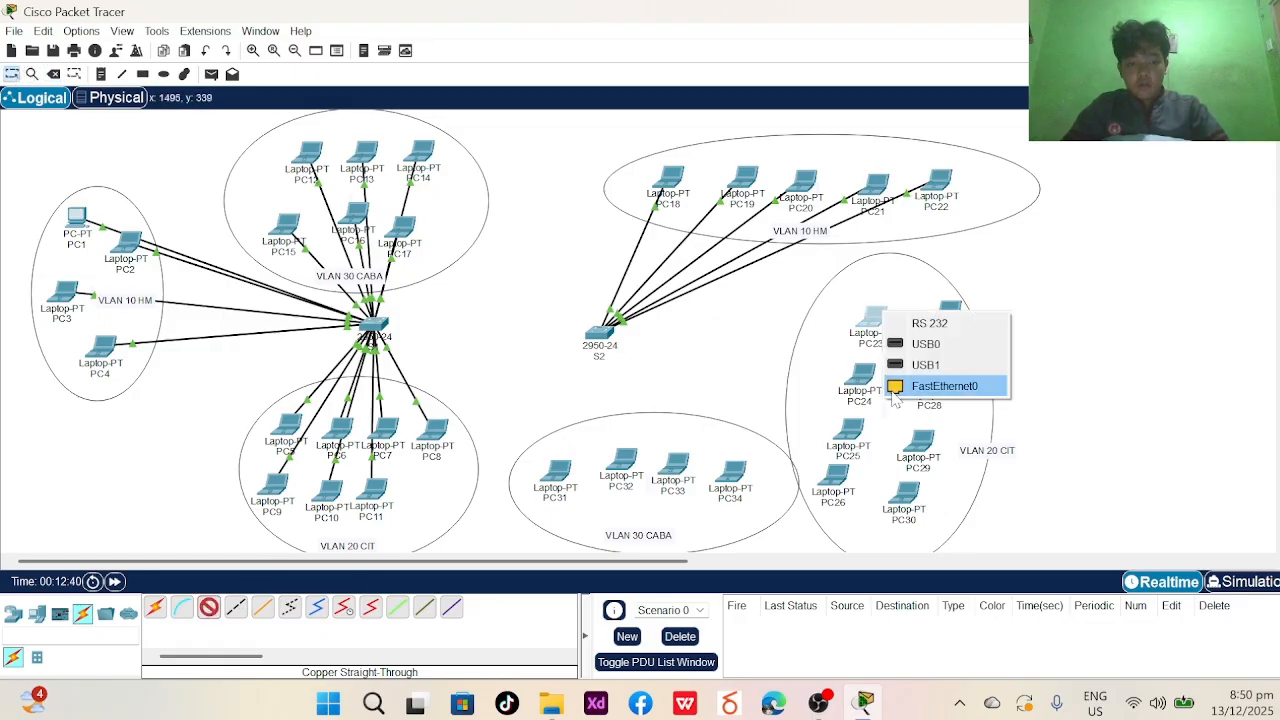
left_click(915, 384)
left_click(600, 334)
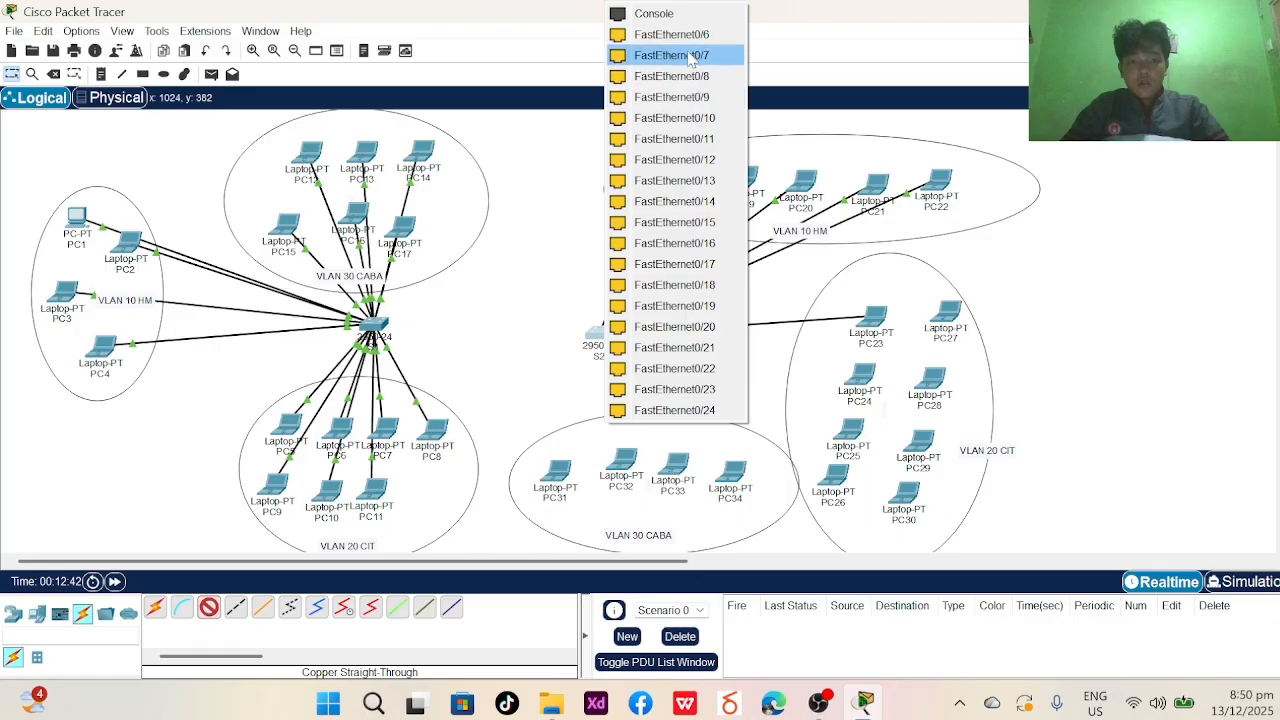
left_click(695, 55)
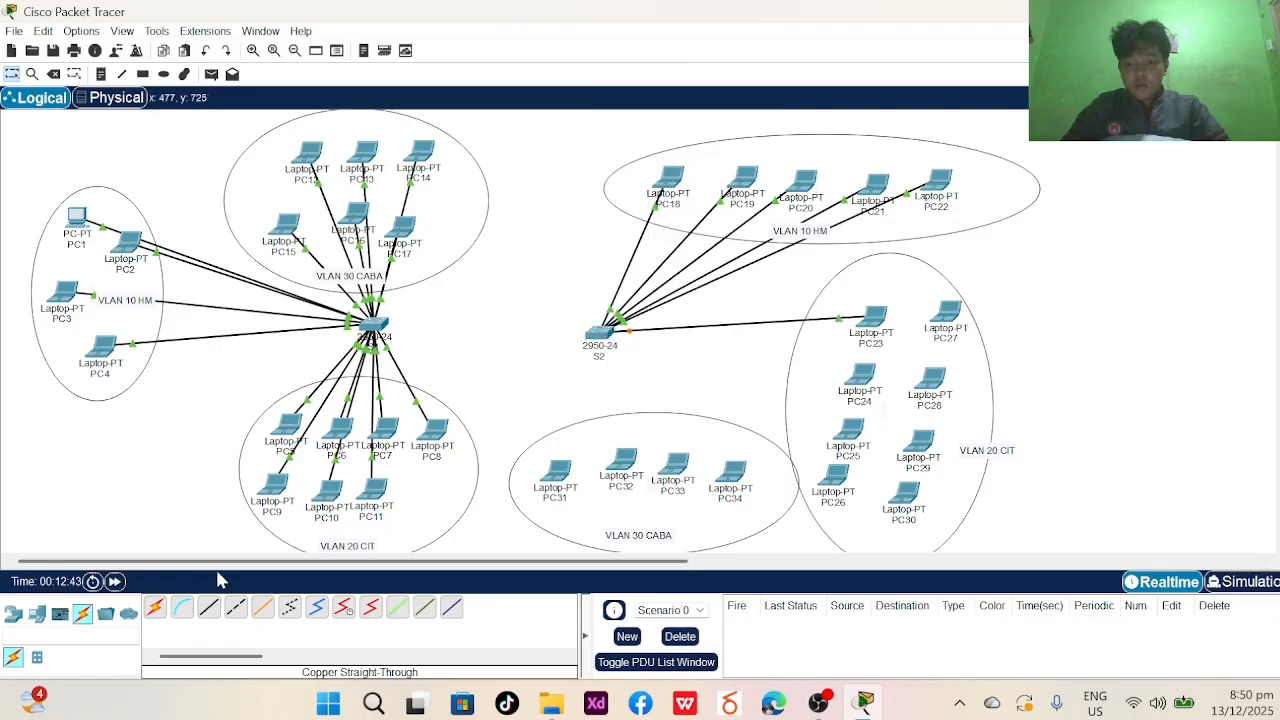
left_click(856, 390)
left_click(922, 426)
left_click(603, 333)
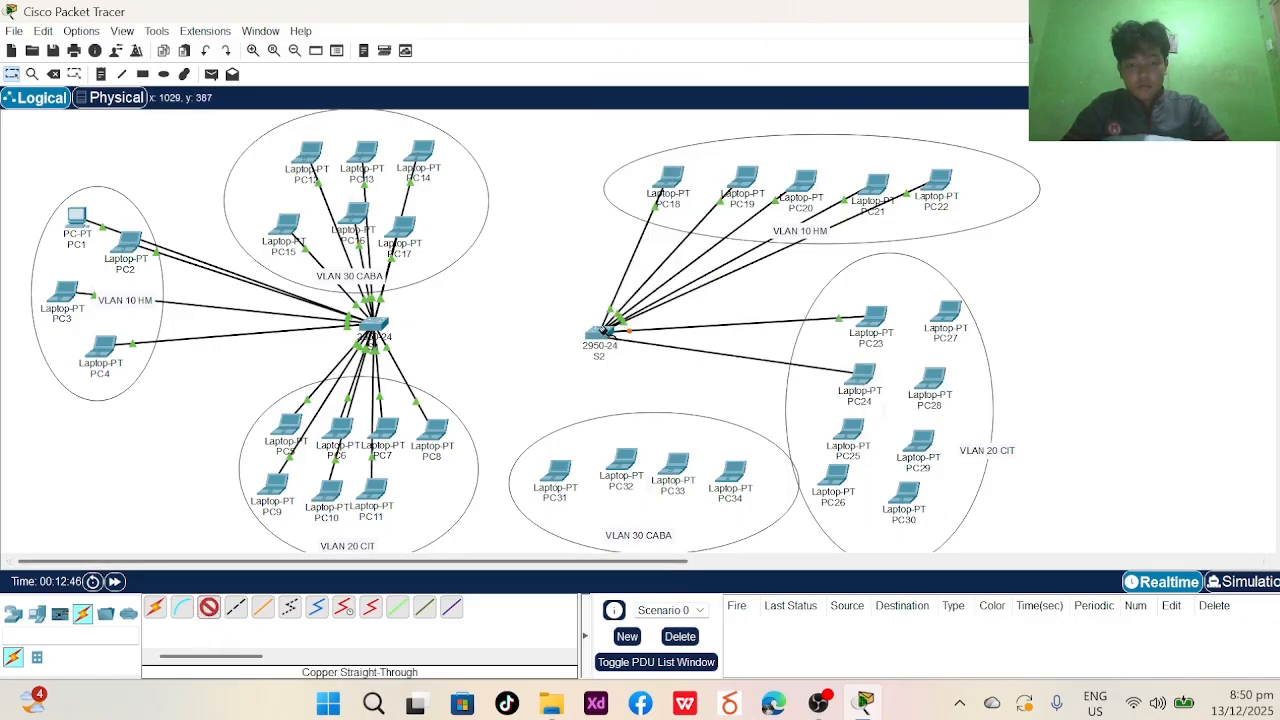
left_click(615, 52)
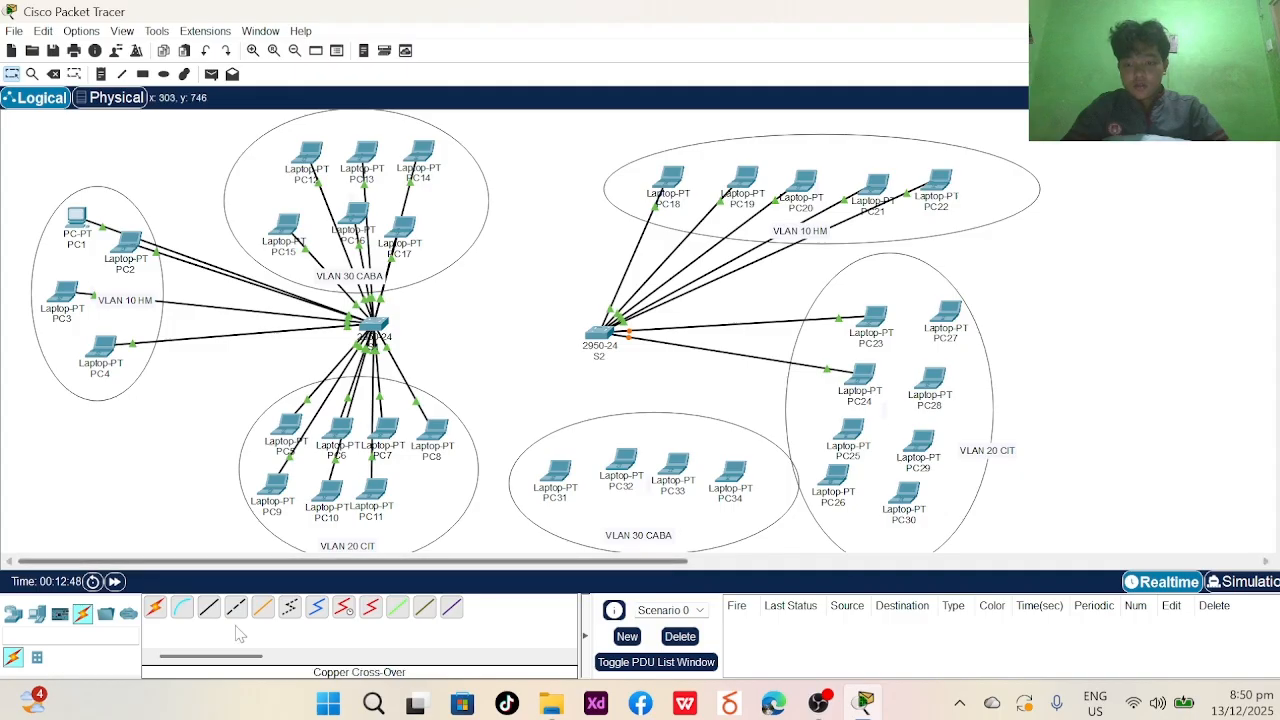
- Cable laptops PC25 and PC26 from FastEthernet0 to free S2 ports
left_click(840, 432)
left_click(905, 506)
left_click(600, 333)
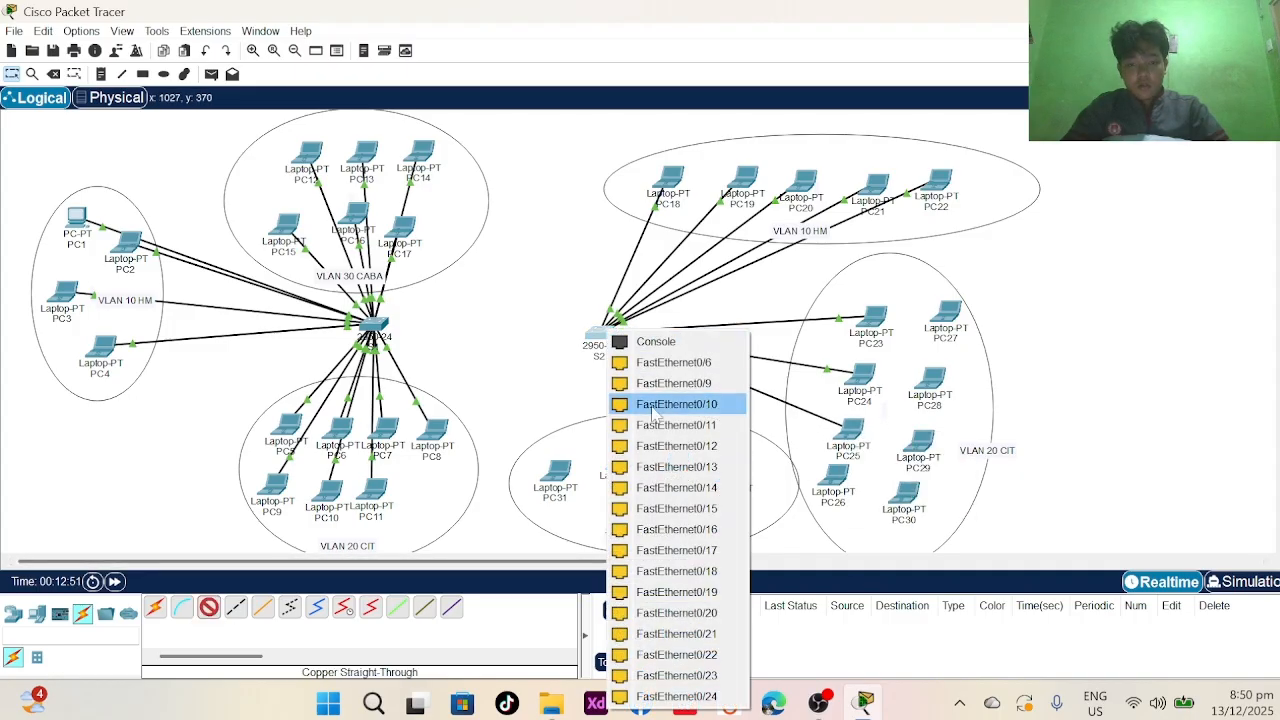
left_click(662, 384)
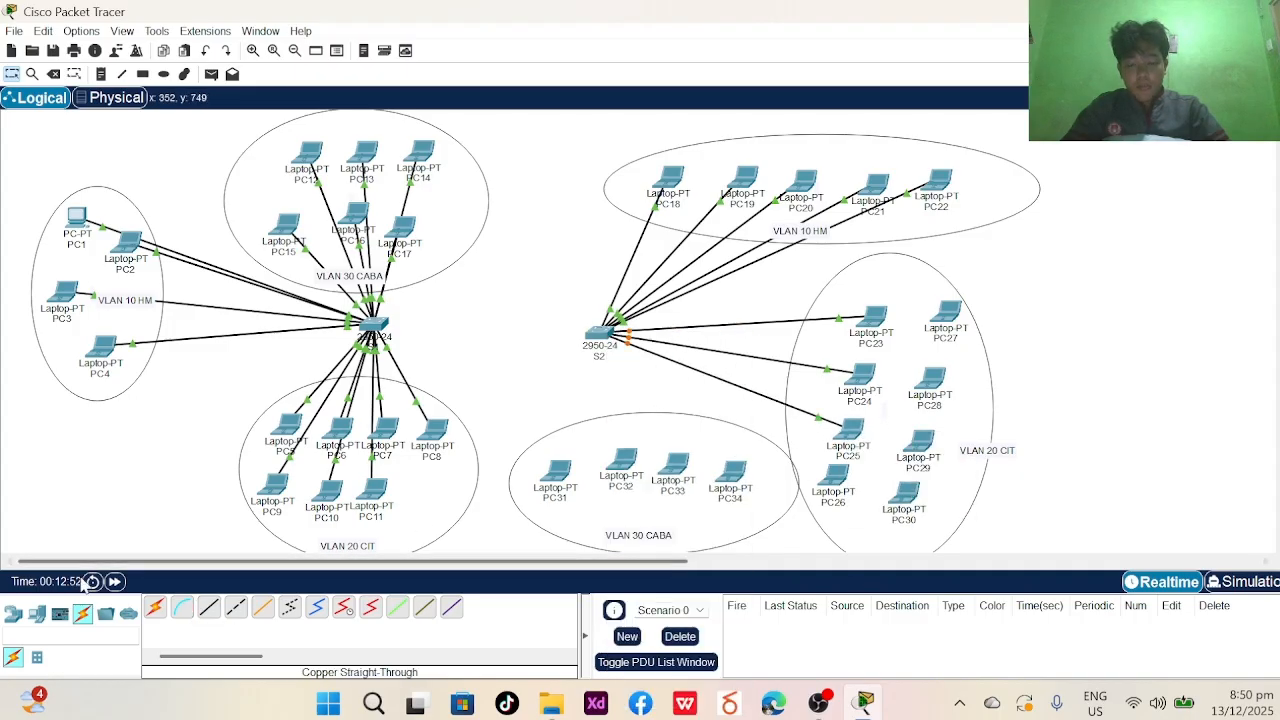
left_click(210, 608)
left_click(840, 480)
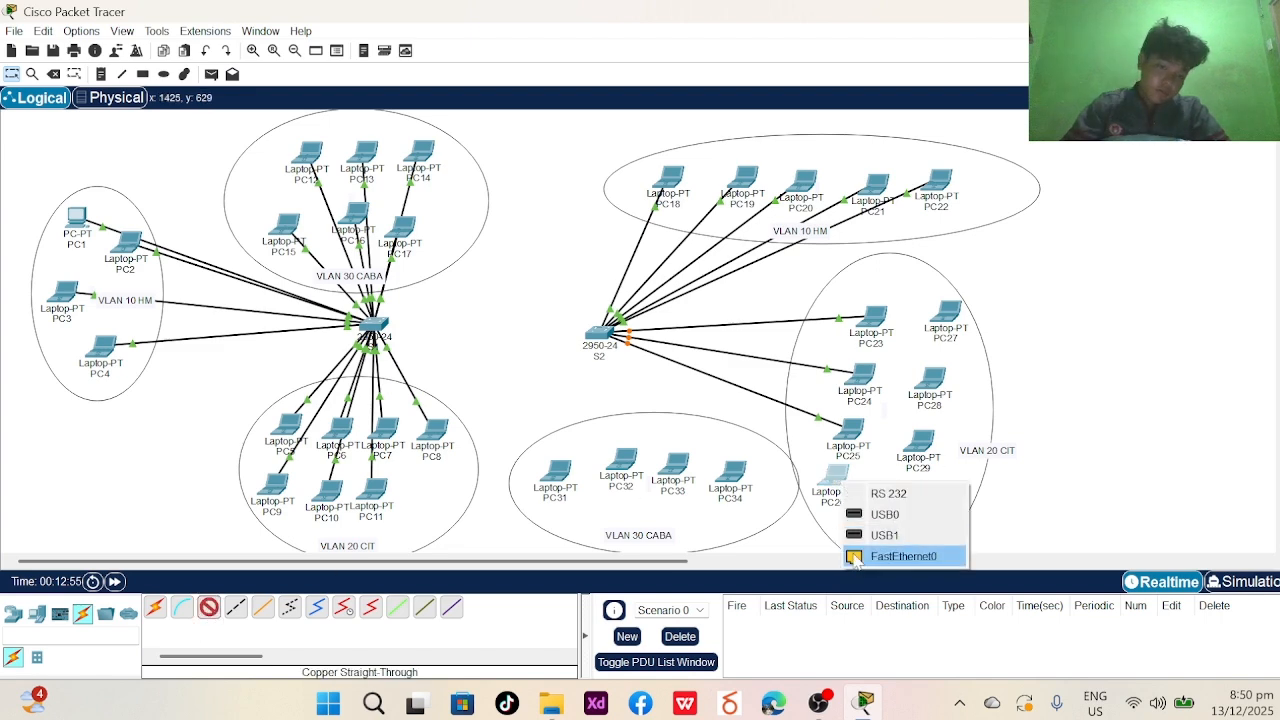
left_click(905, 556)
left_click(598, 334)
left_click(650, 390)
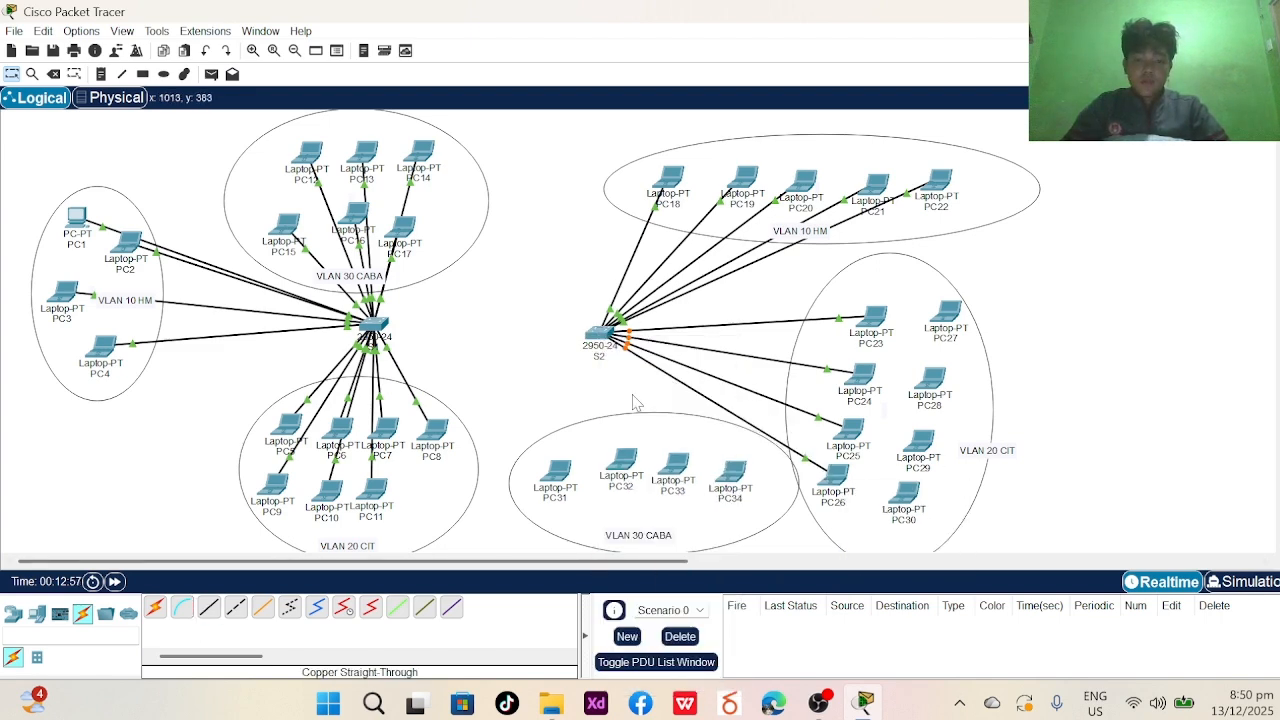
- Cable PC27 to S2's FastEthernet0/11 and PC28 to FastEthernet0/12
left_click(948, 316)
left_click(1000, 369)
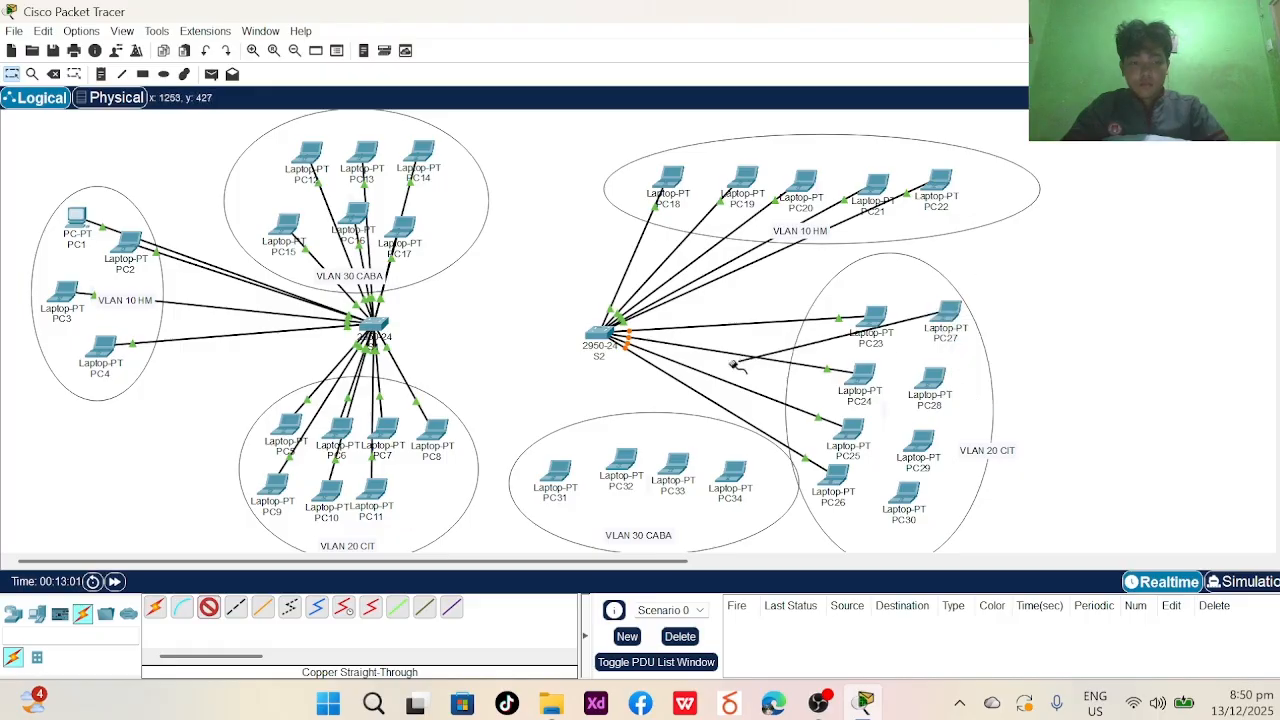
left_click(600, 334)
left_click(655, 386)
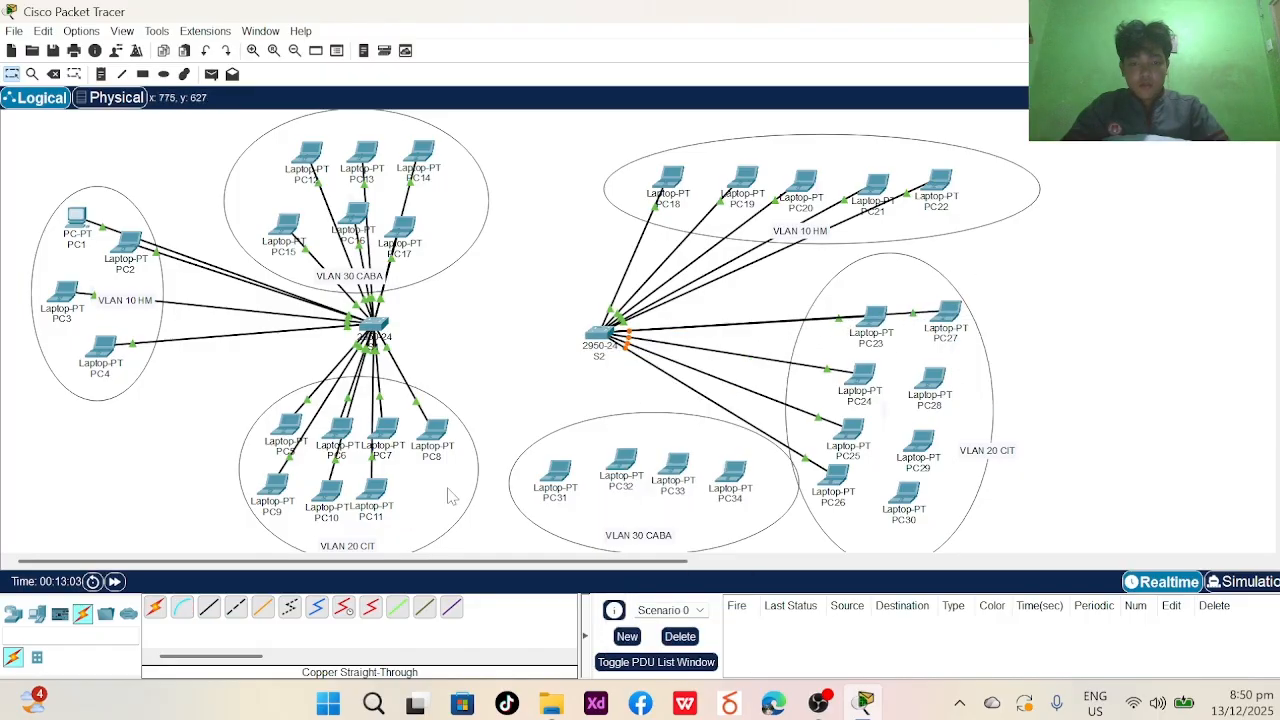
left_click(935, 373)
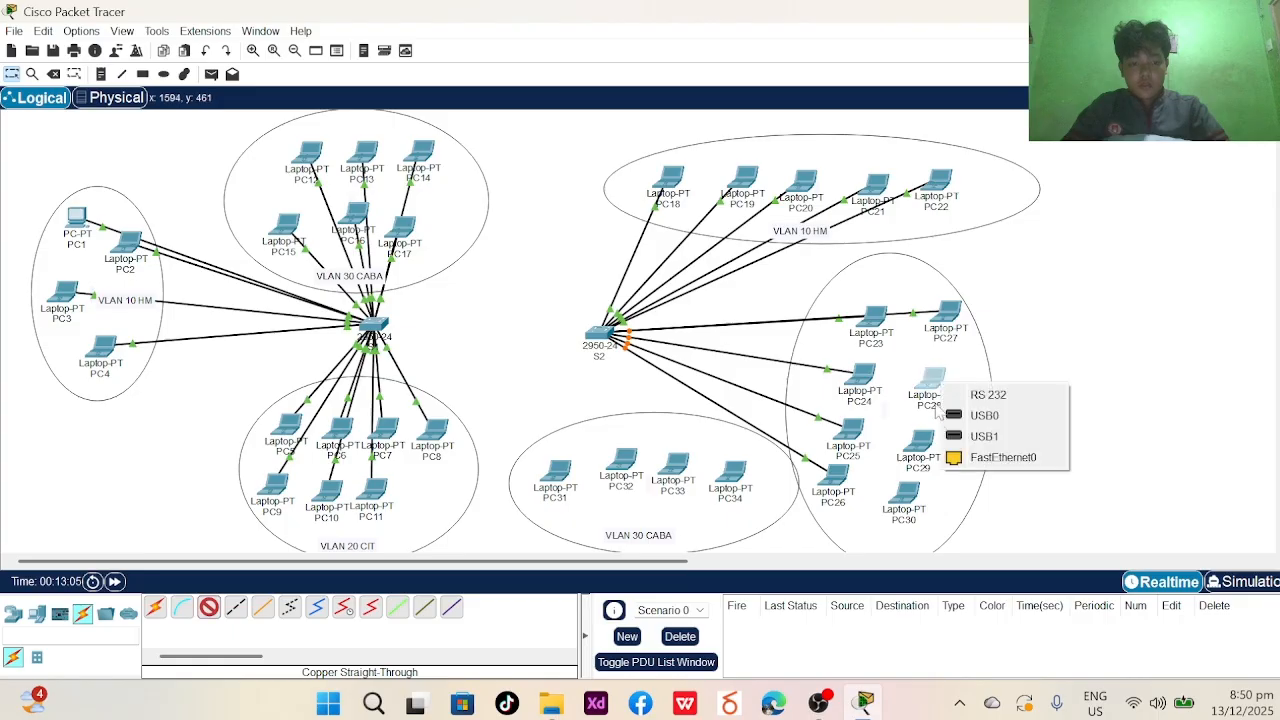
left_click(971, 457)
left_click(599, 335)
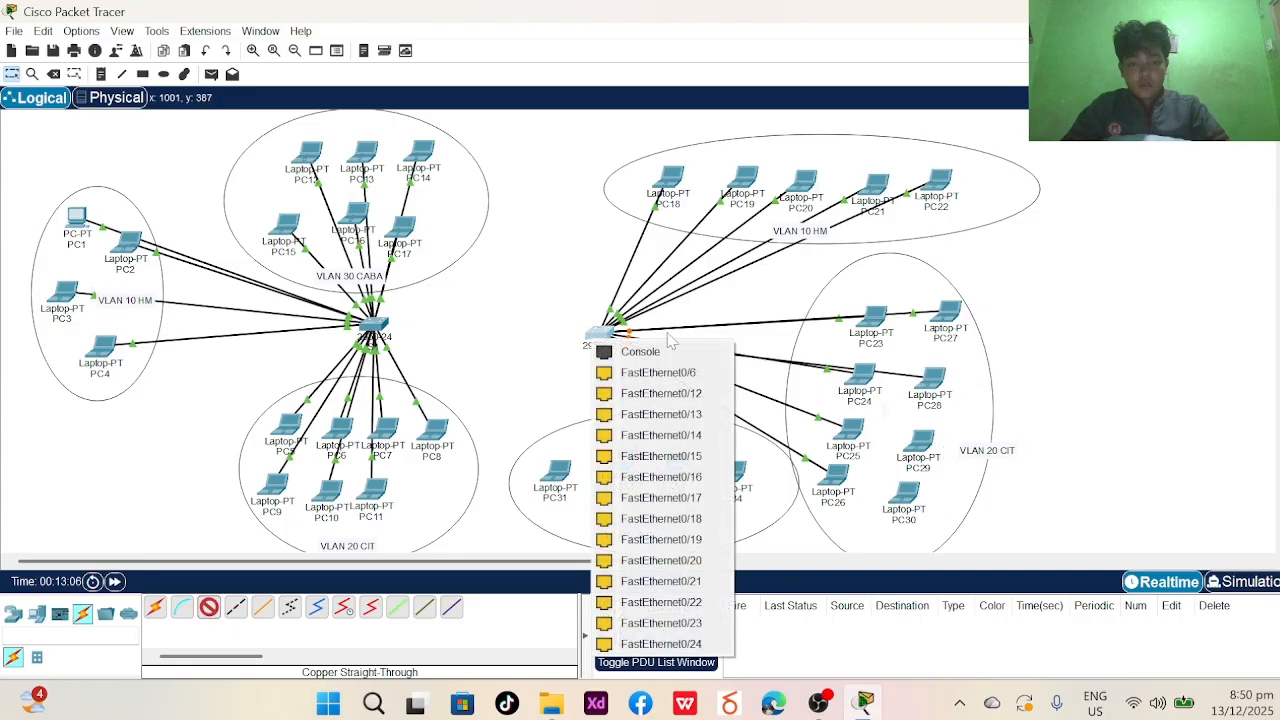
left_click(655, 393)
- With straight-through copper, cable PC29 to a free S2 port and PC30 to FastEthernet0/14
left_click(209, 606)
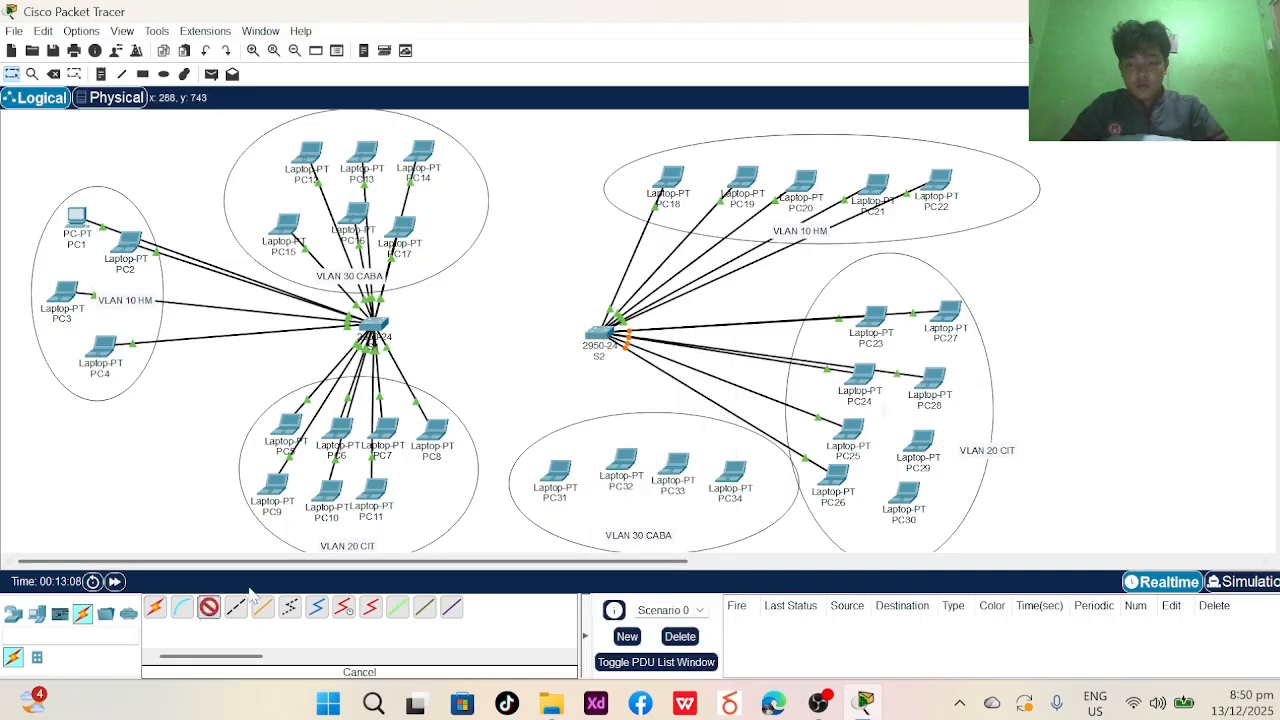
left_click(928, 443)
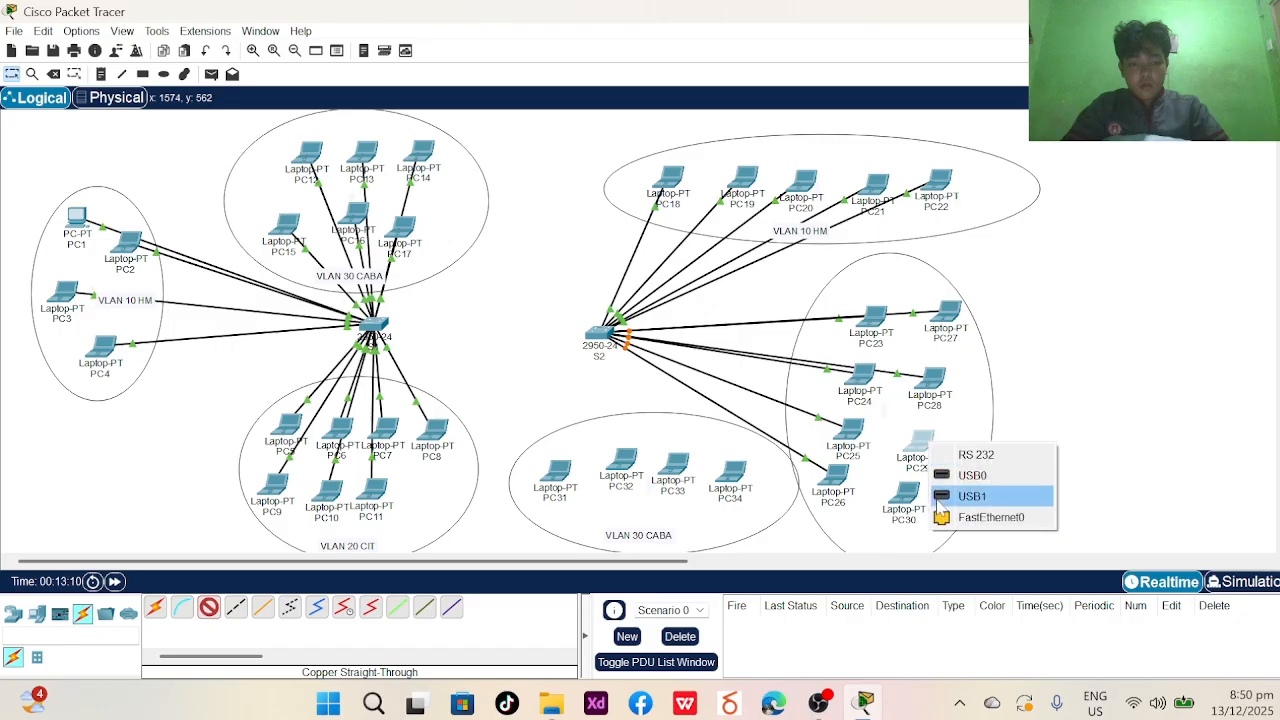
left_click(950, 518)
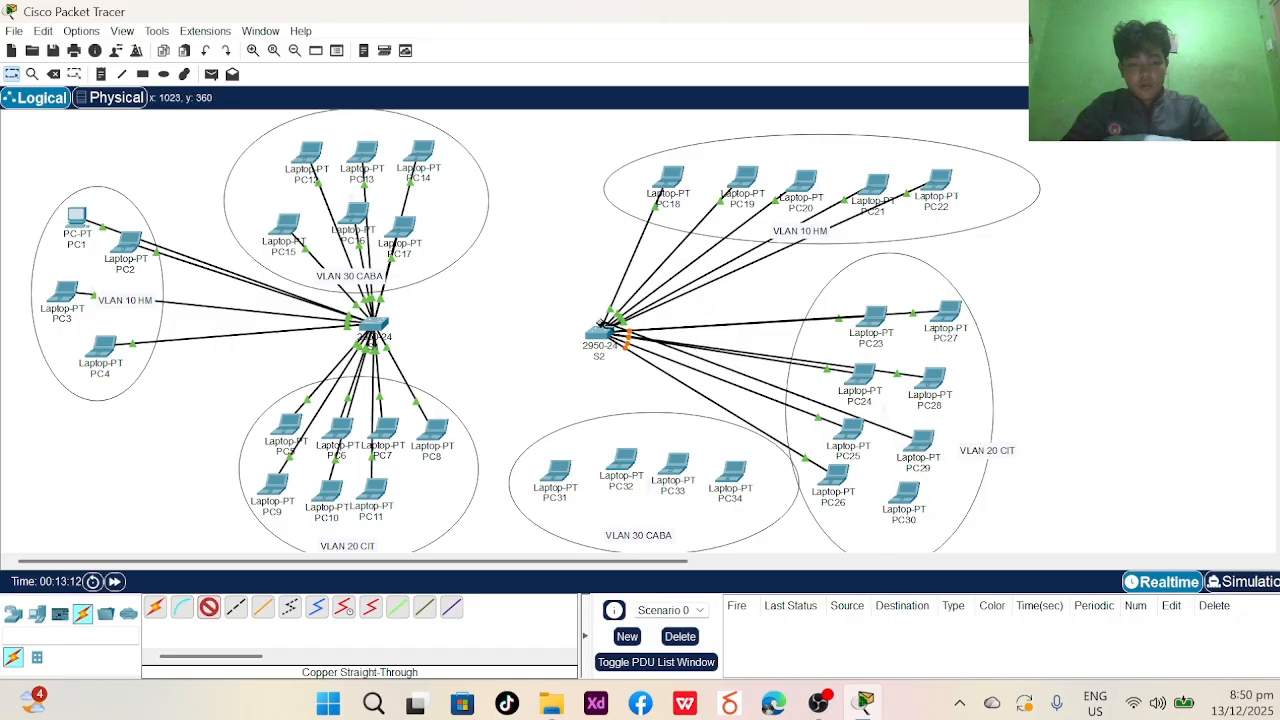
left_click(601, 327)
left_click(617, 408)
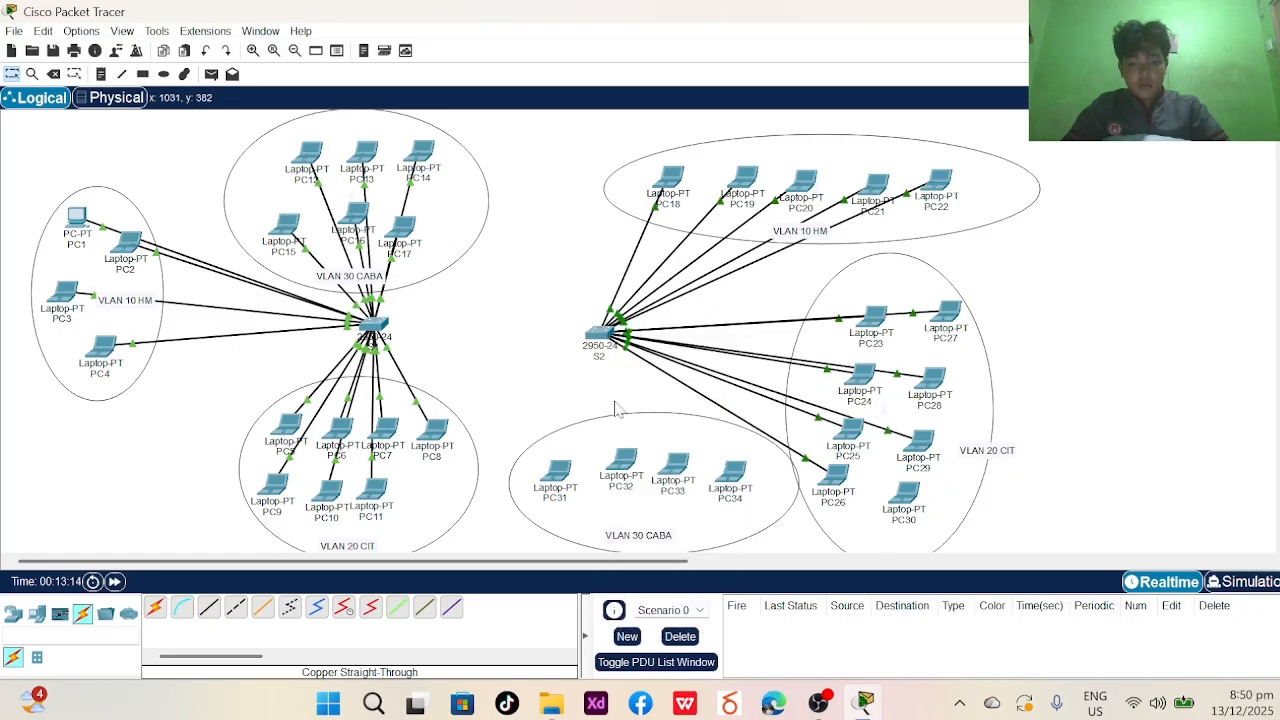
left_click(209, 606)
left_click(903, 492)
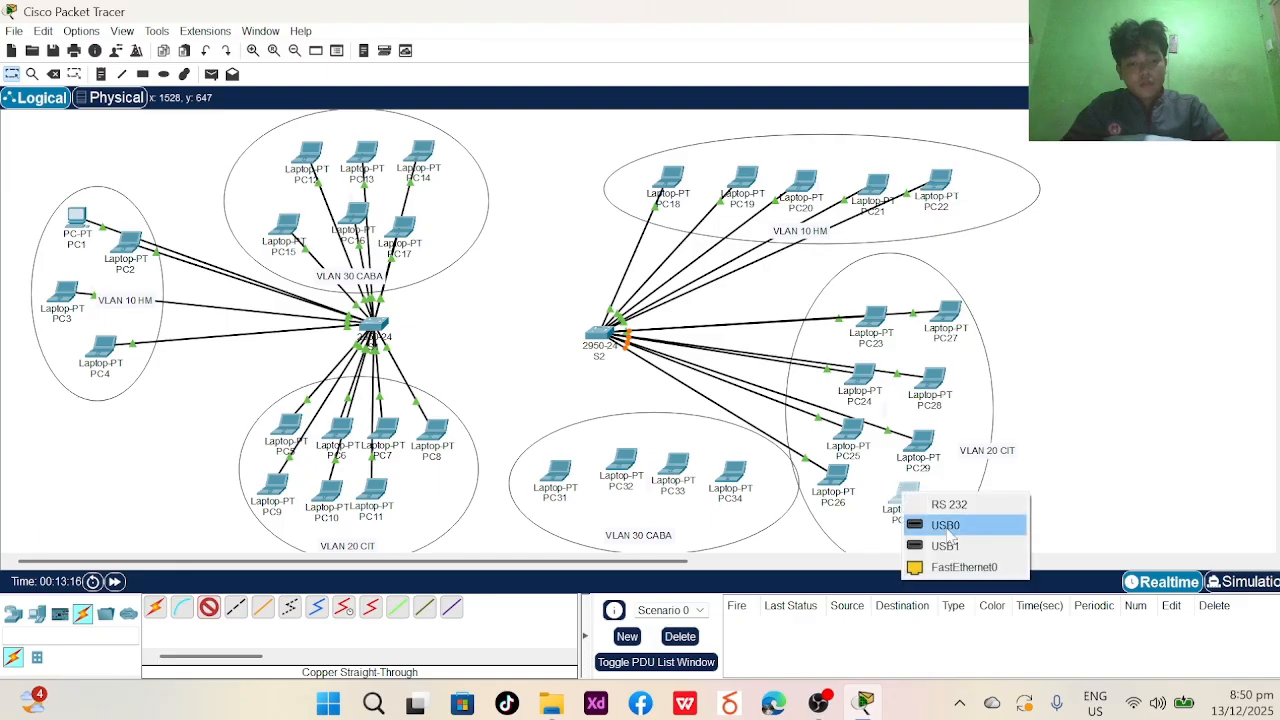
left_click(930, 568)
left_click(600, 332)
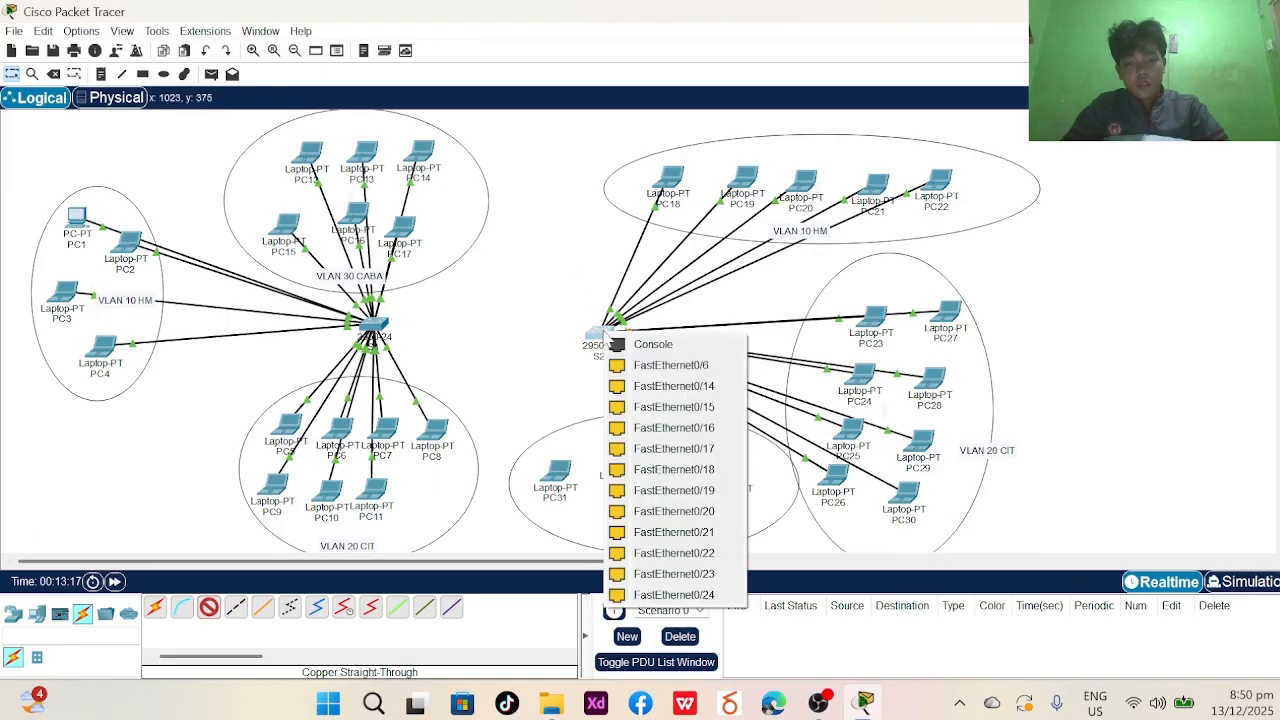
left_click(660, 386)
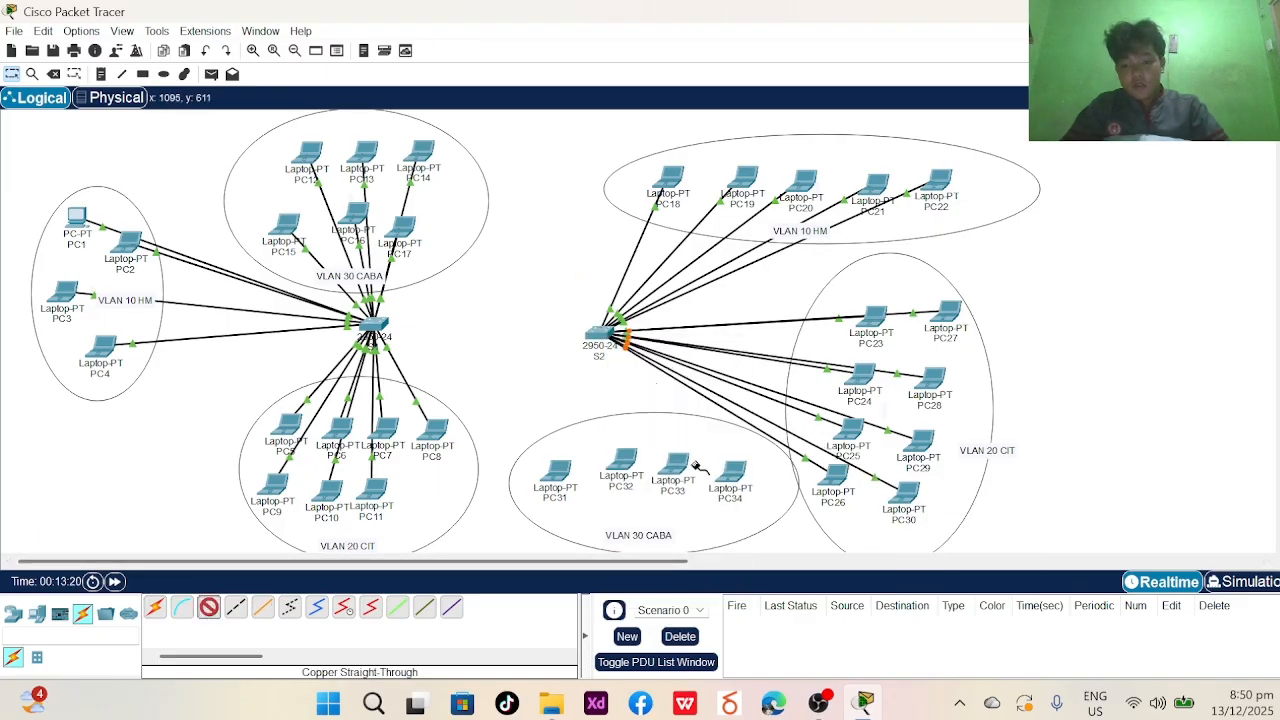
- Cable laptops PC31 and PC32 from FastEthernet0 to free ports on S2
left_click(551, 473)
left_click(585, 544)
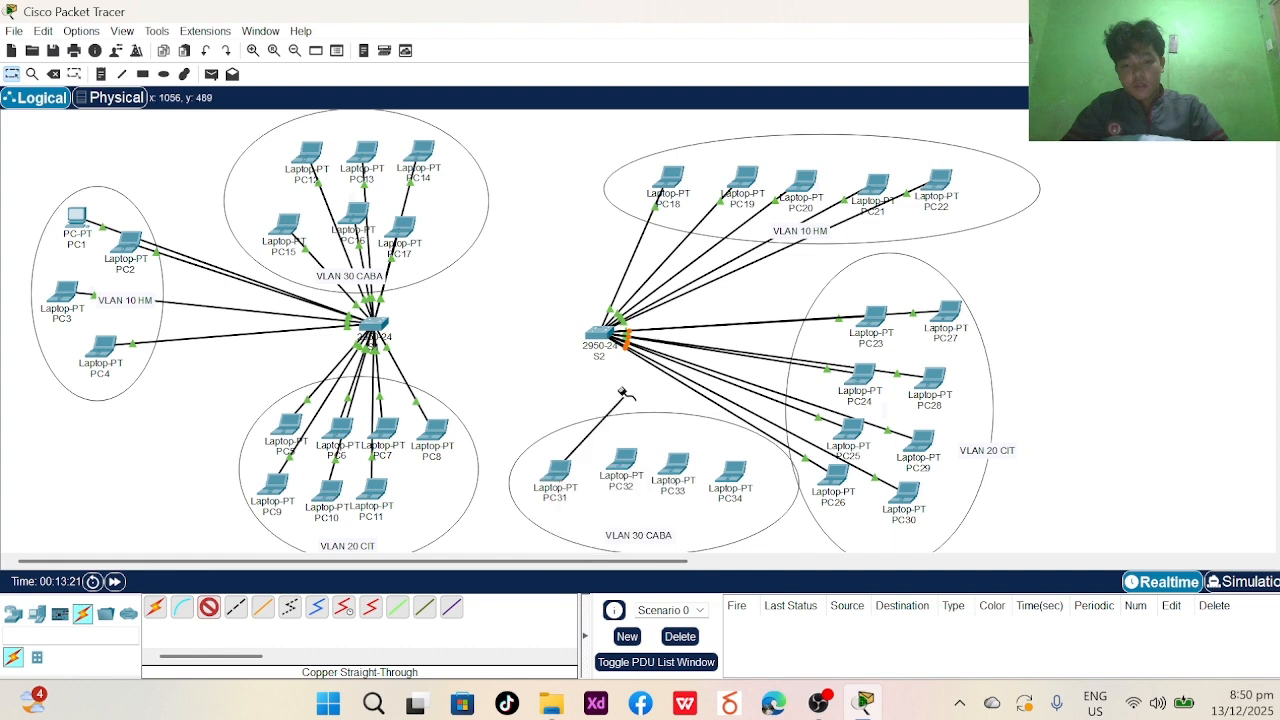
left_click(612, 334)
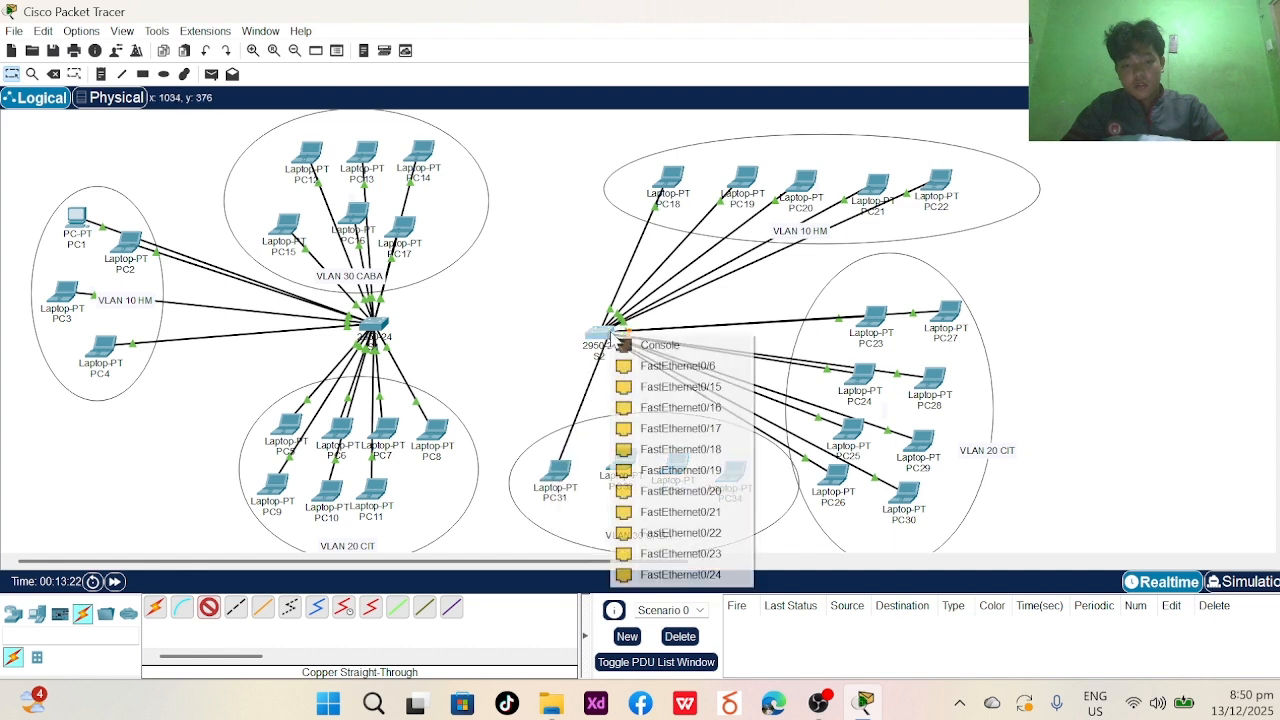
left_click(645, 406)
left_click(208, 607)
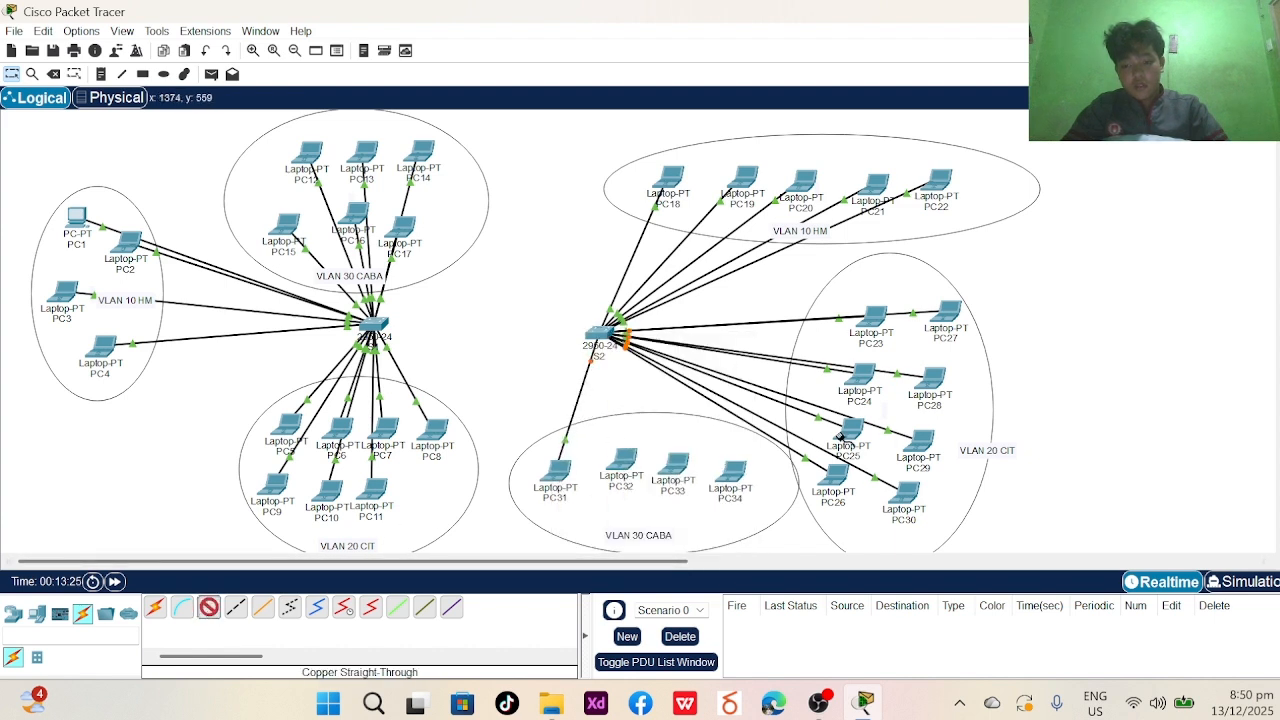
left_click(622, 461)
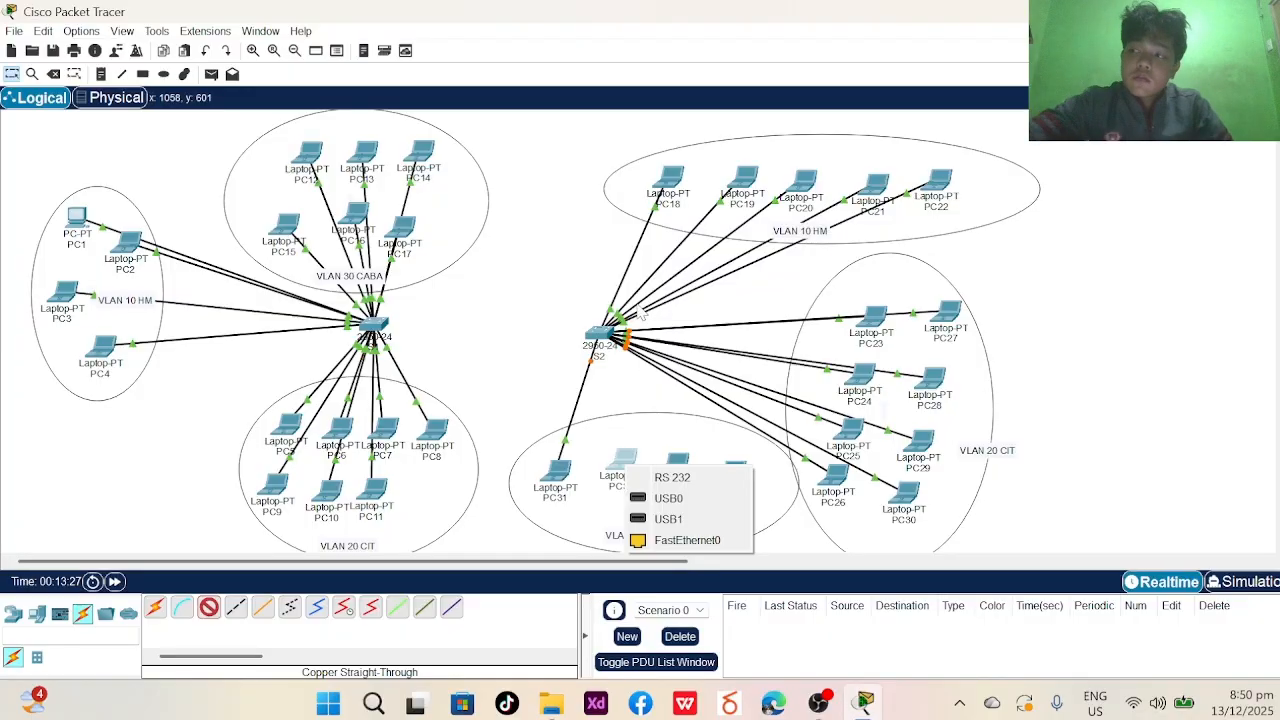
left_click(686, 540)
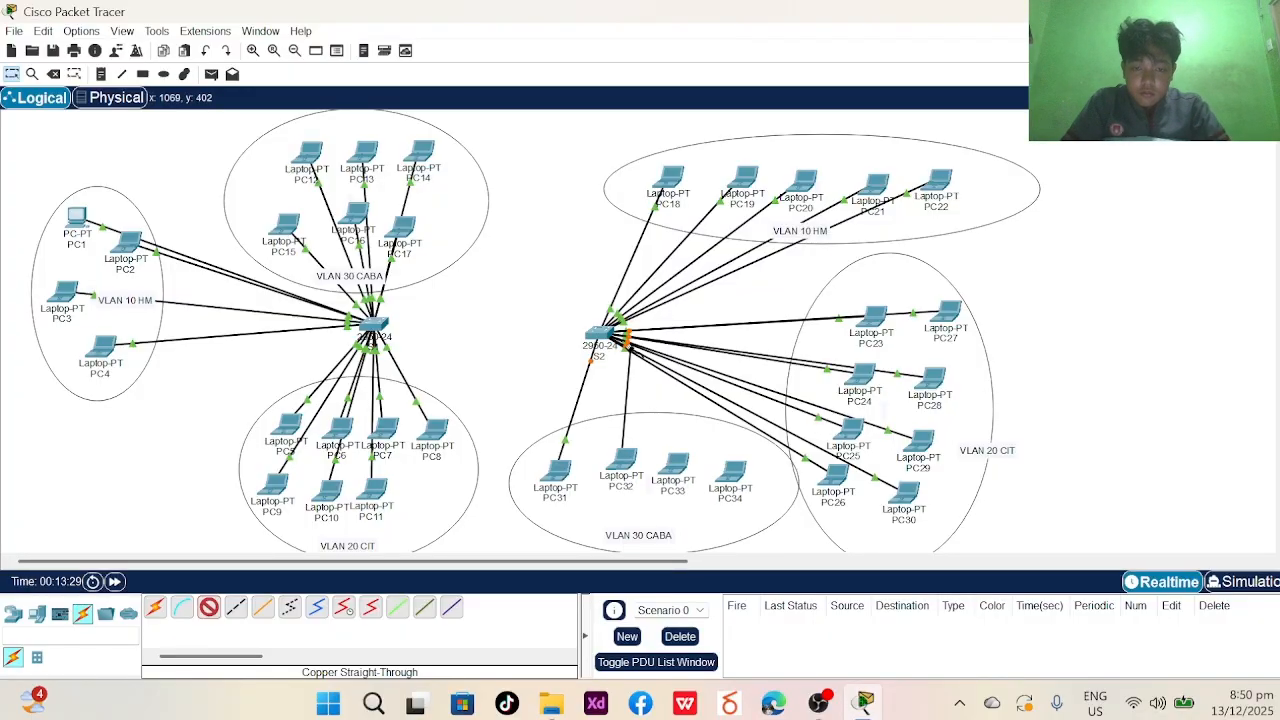
left_click(592, 340)
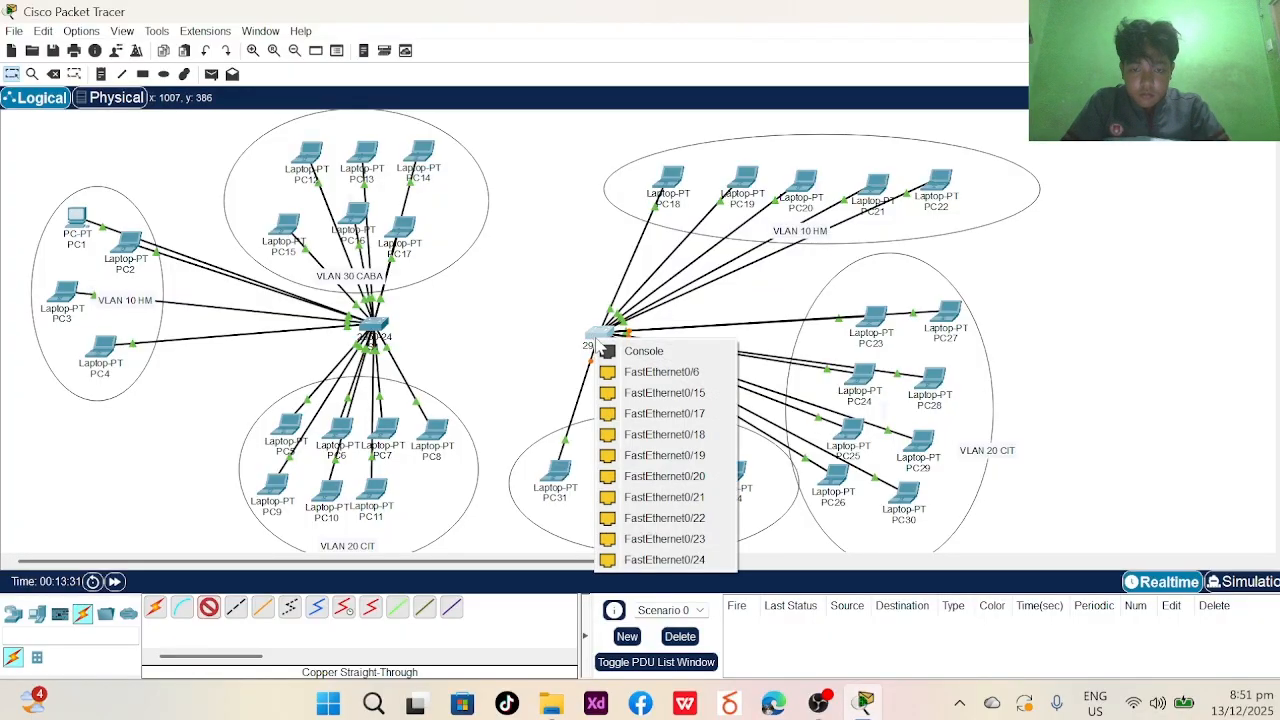
left_click(636, 416)
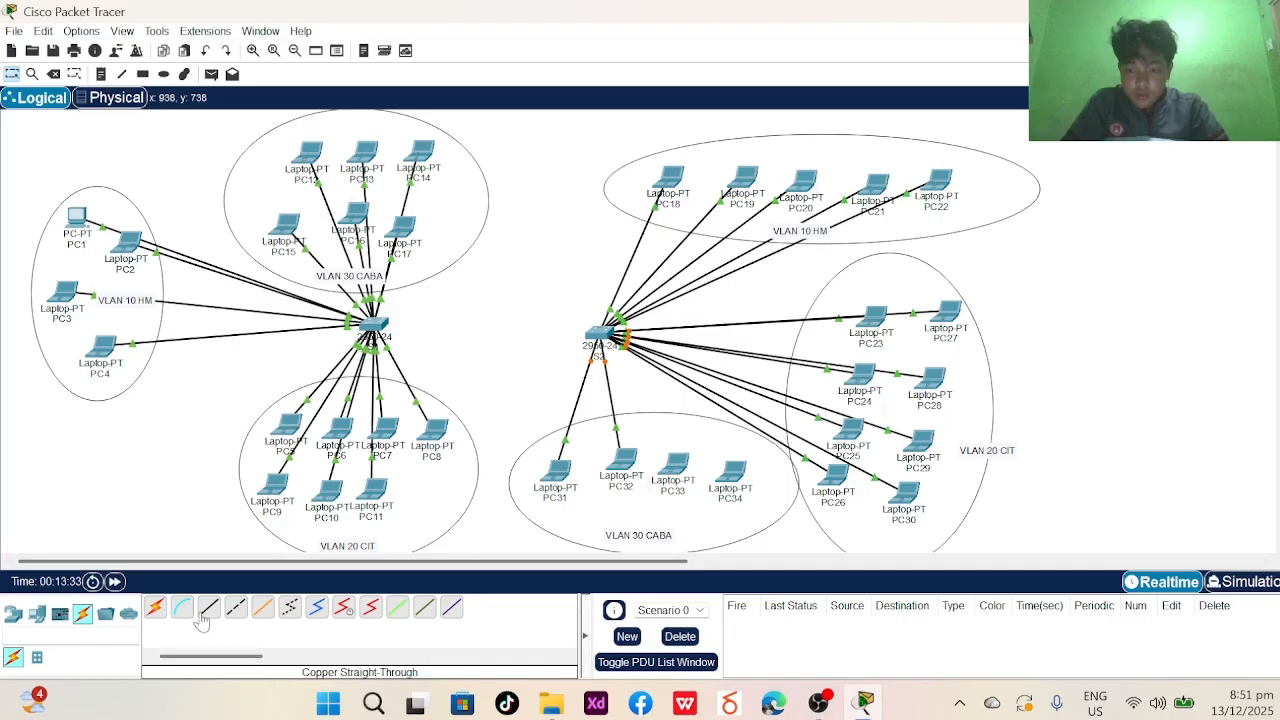
- Cable PC33 to S2's FastEthernet0/18 and PC34 to FastEthernet0/19
left_click(662, 460)
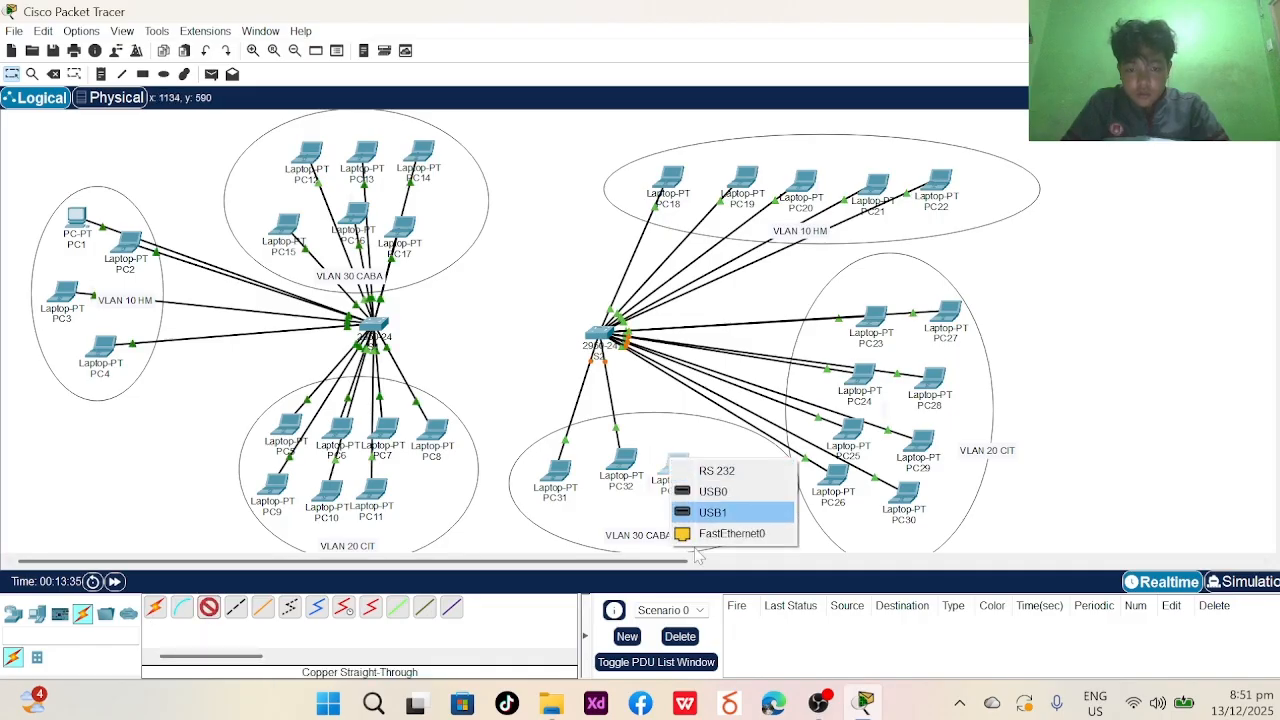
left_click(688, 530)
left_click(684, 466)
left_click(712, 492)
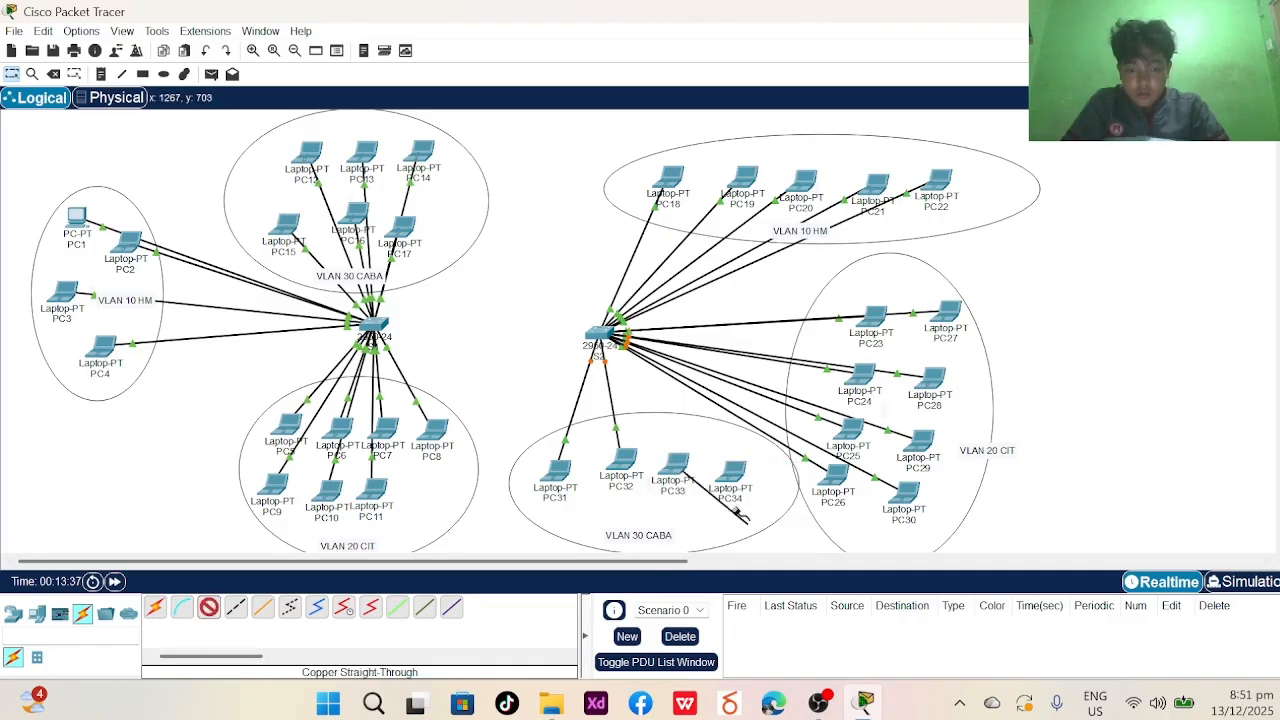
left_click(593, 330)
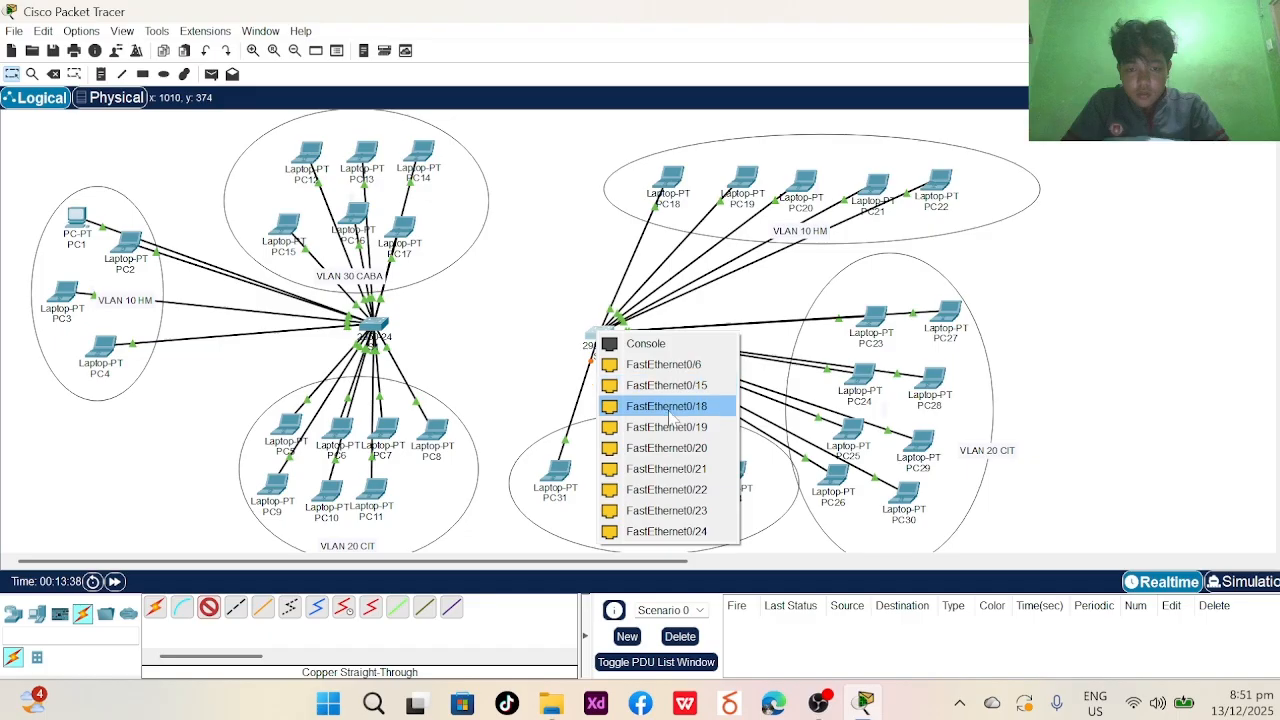
left_click(672, 410)
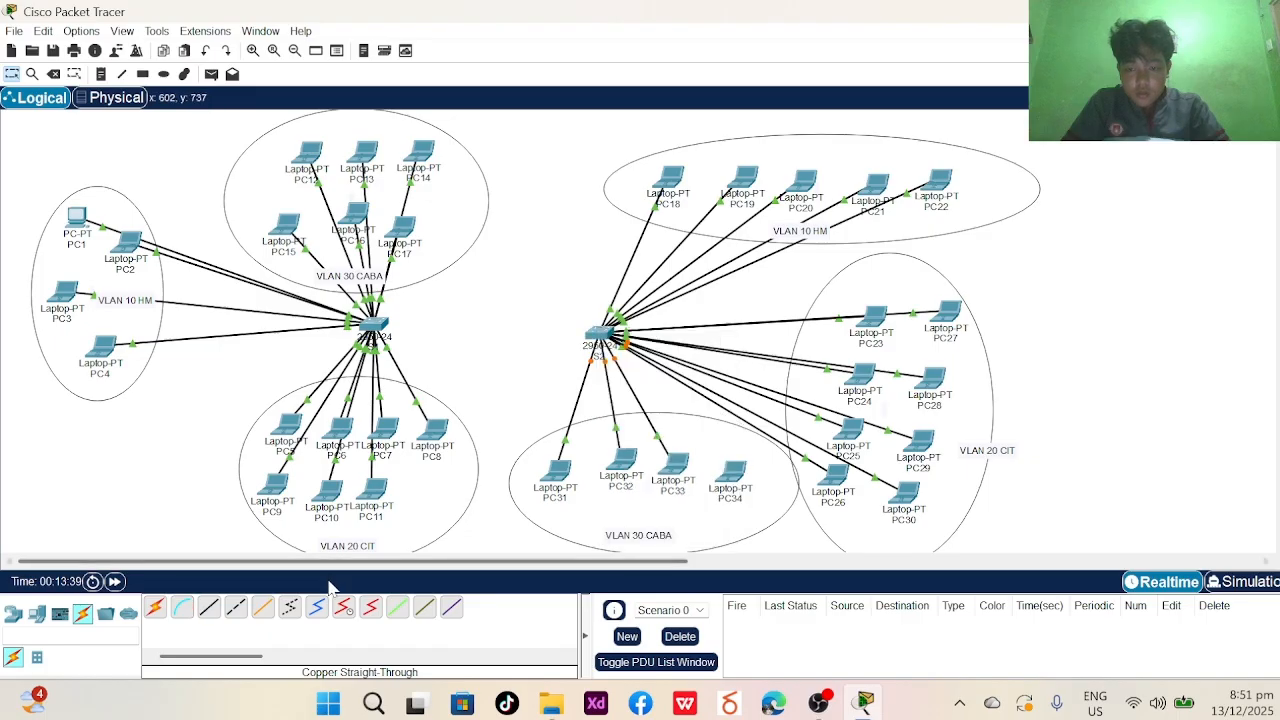
left_click(731, 474)
left_click(744, 544)
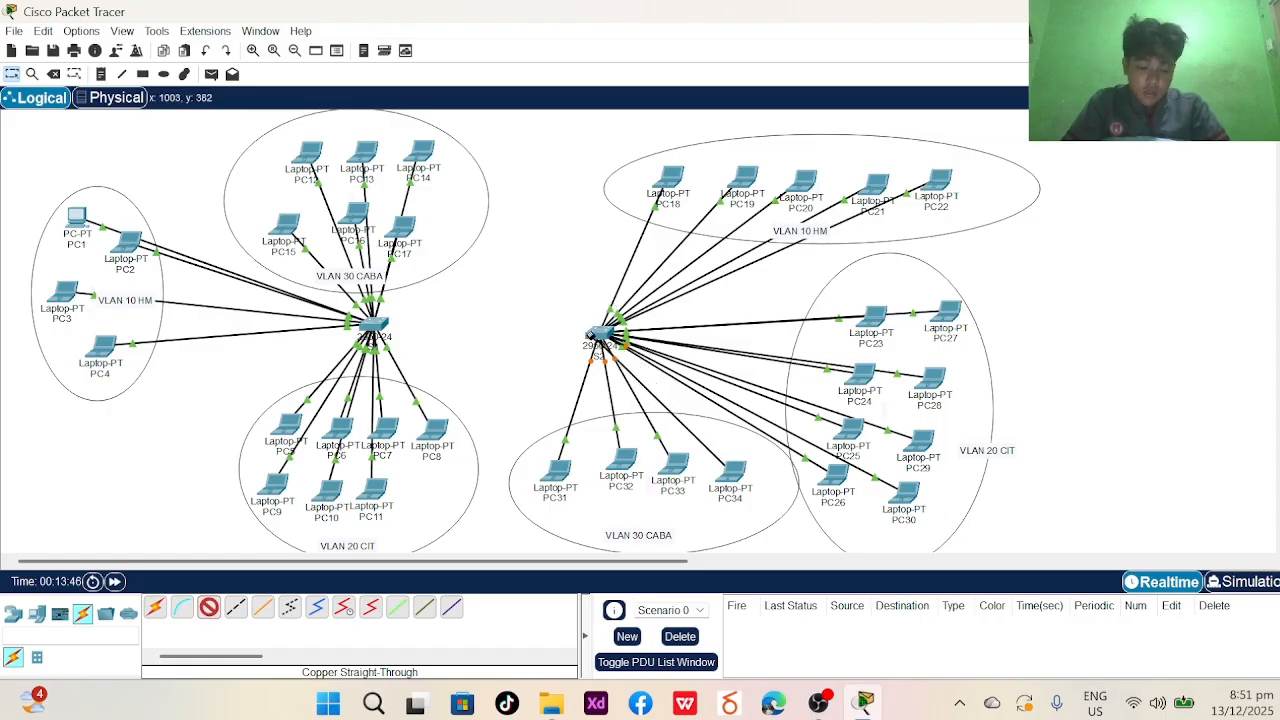
left_click(600, 325)
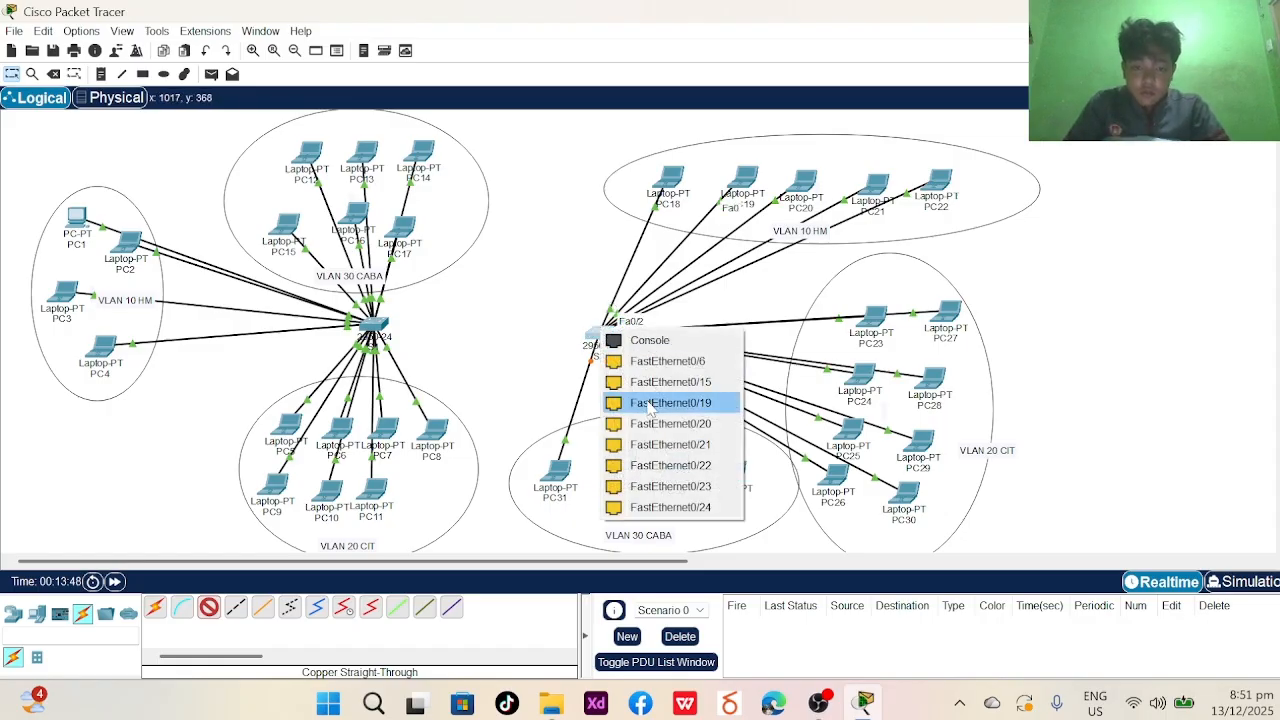
left_click(645, 405)
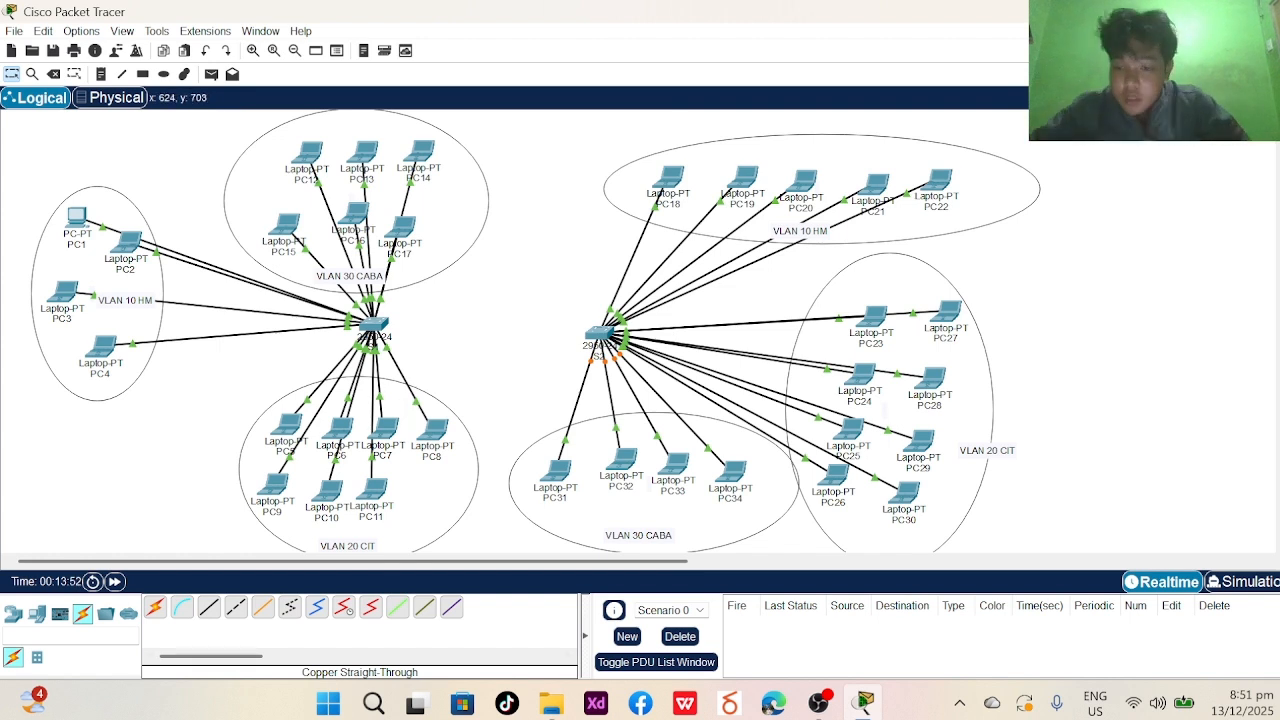
- Run a copper cross-over link from the left switch's FastEthernet0/5 to S2's FastEthernet0/22
left_click(236, 608)
left_click(376, 325)
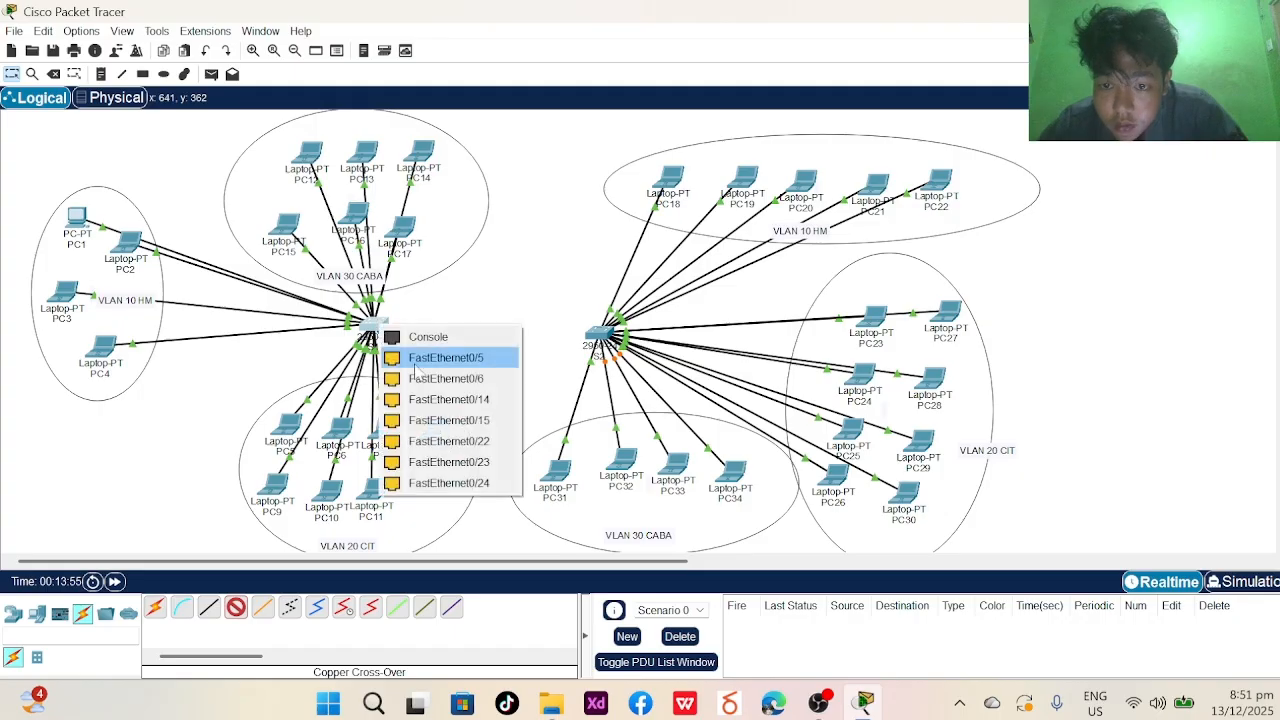
left_click(432, 457)
left_click(588, 327)
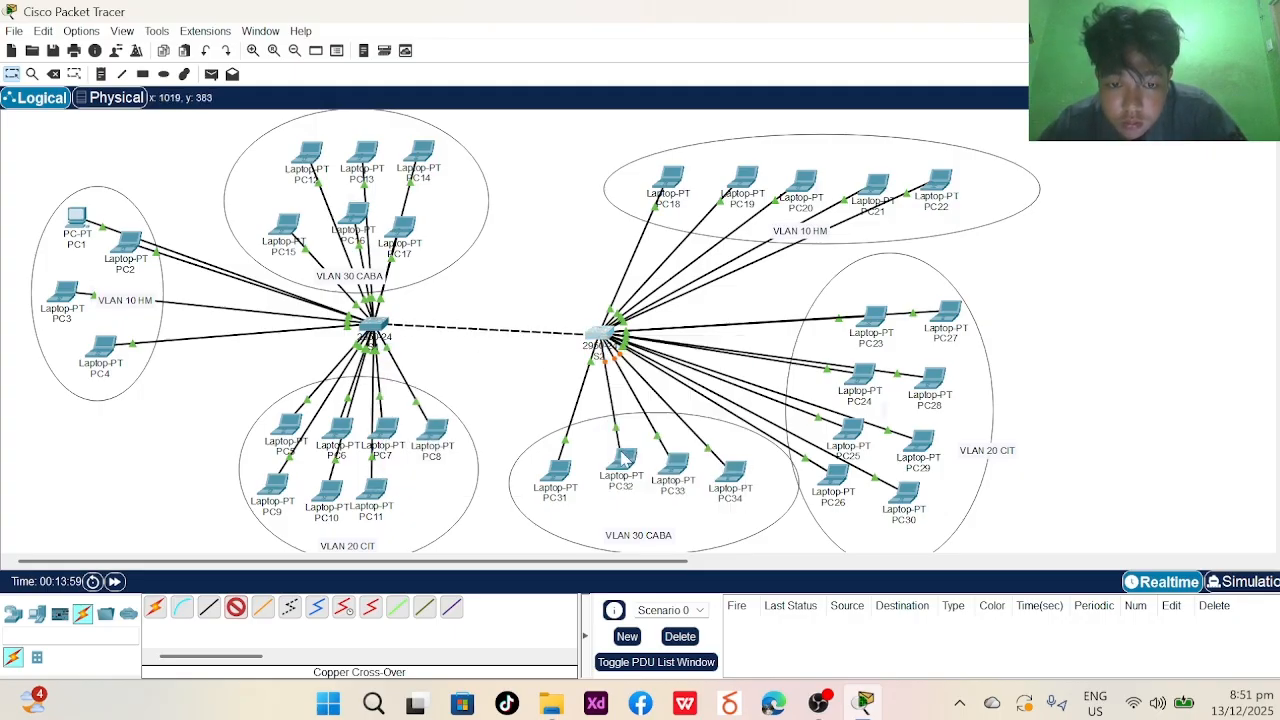
left_click(628, 456)
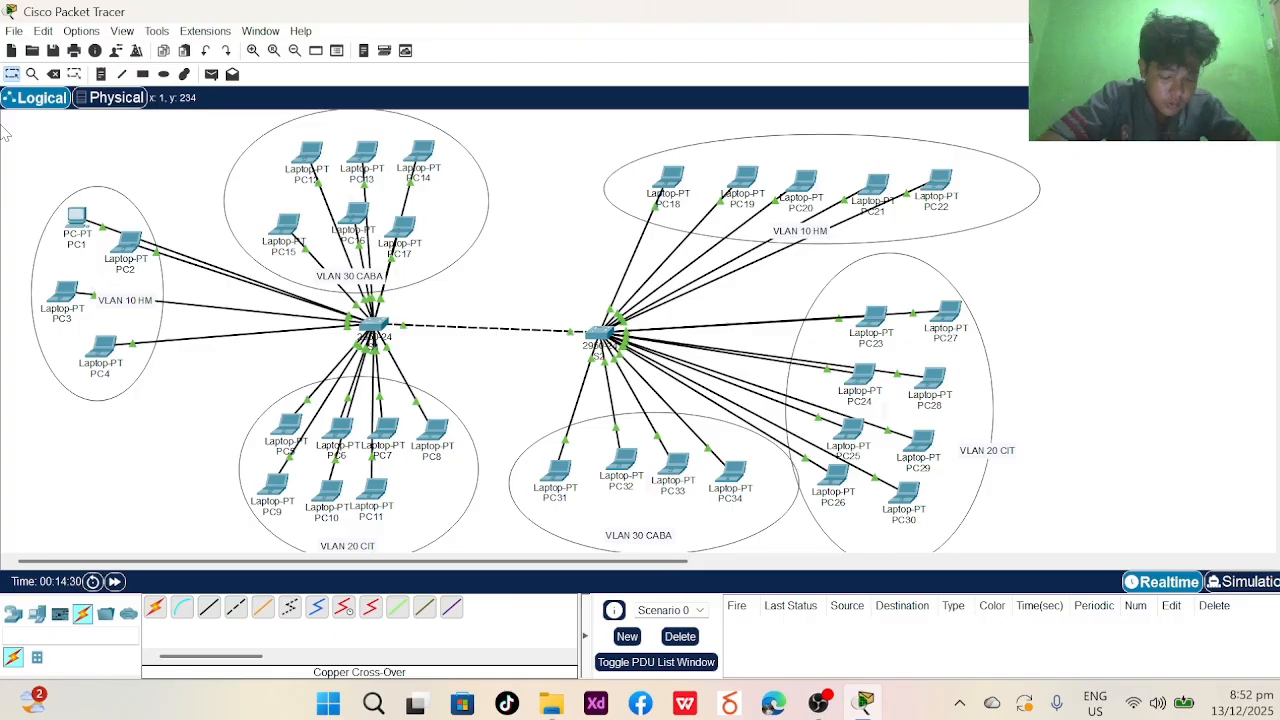
- Set PC1's static IPv4 to 10.0.1.1 with mask 255.0.0.0 and close its window
left_click(86, 224)
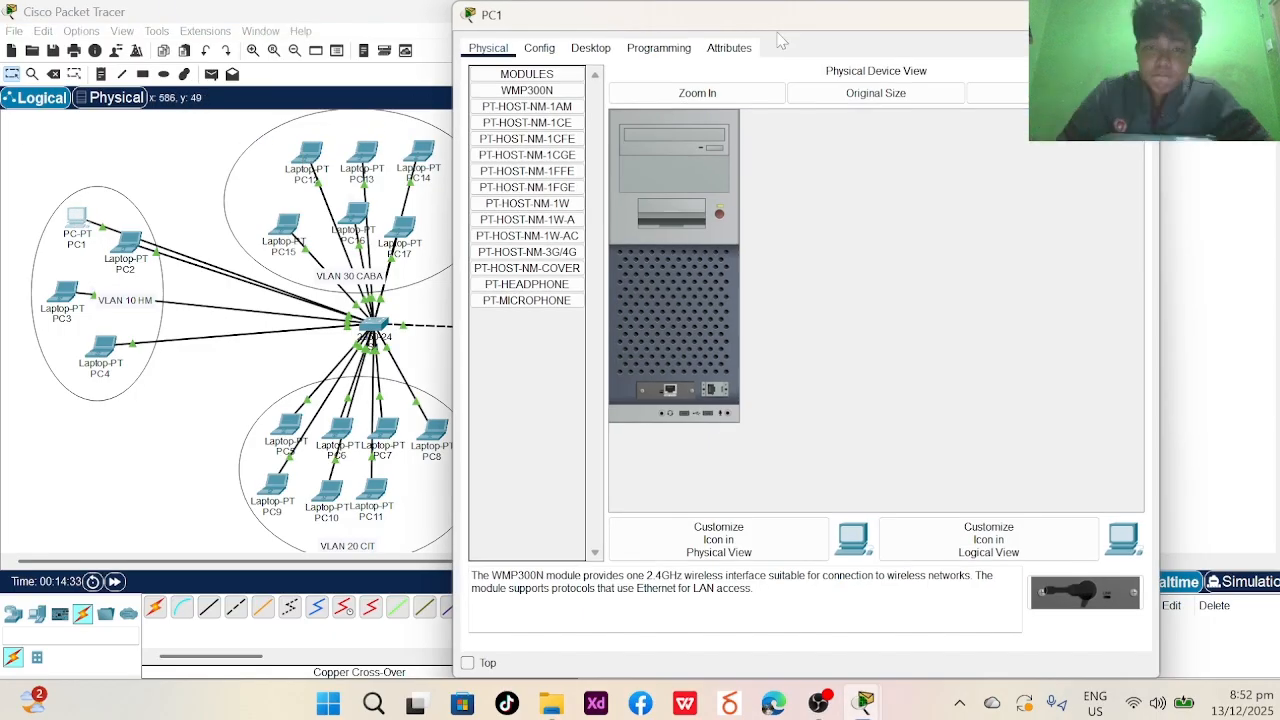
left_click(591, 55)
left_click(523, 110)
left_click(760, 155)
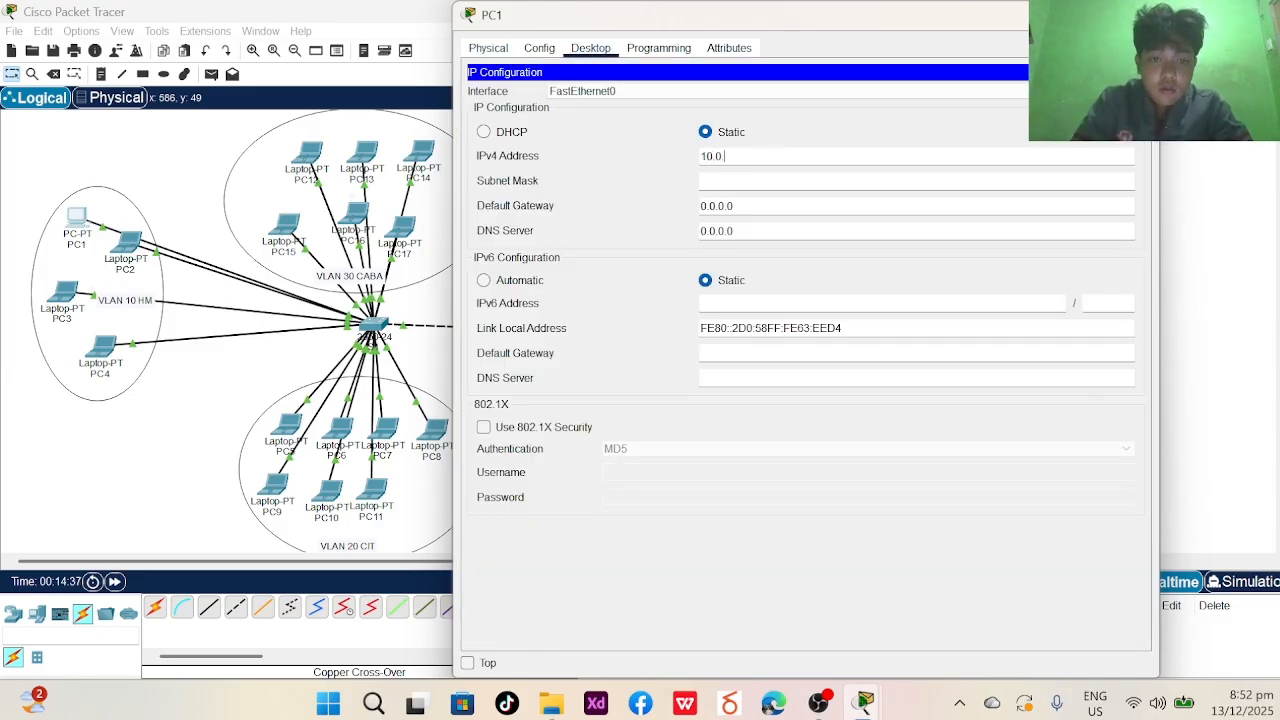
key("ctrl+a")
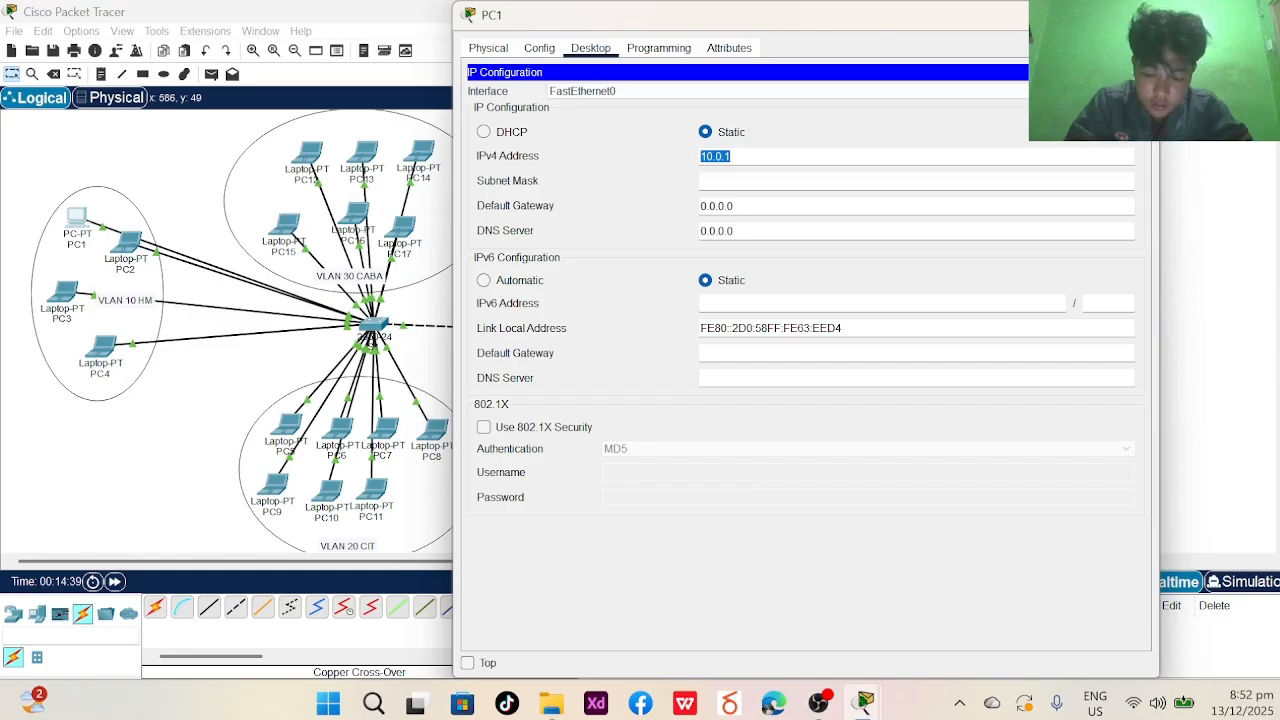
key("Right")
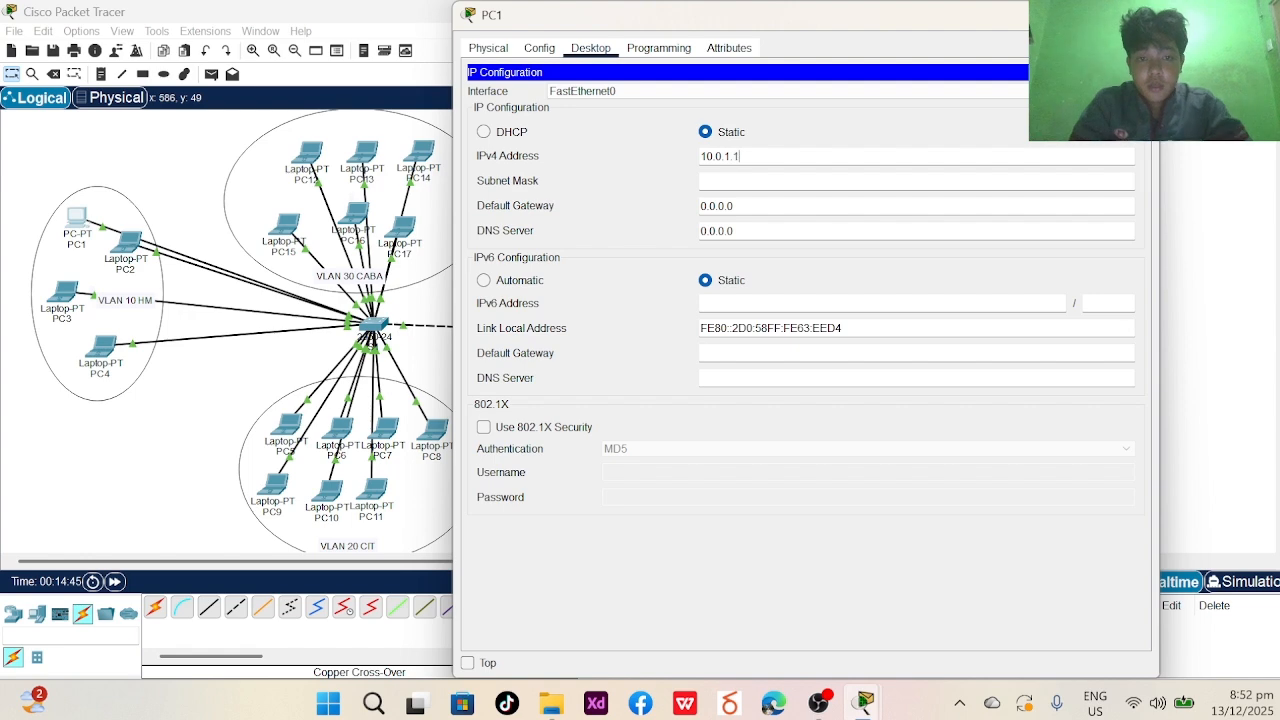
type(".1")
key("ctrl+a")
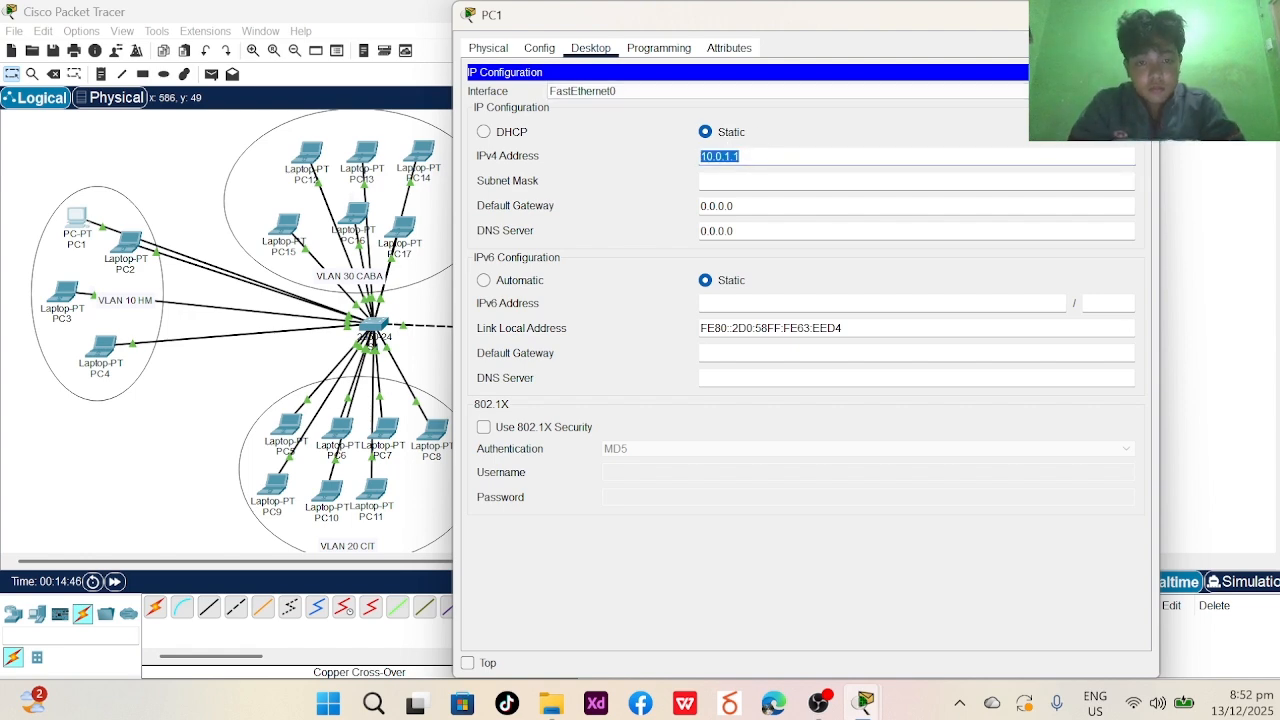
key("Tab")
key("alt+F4")
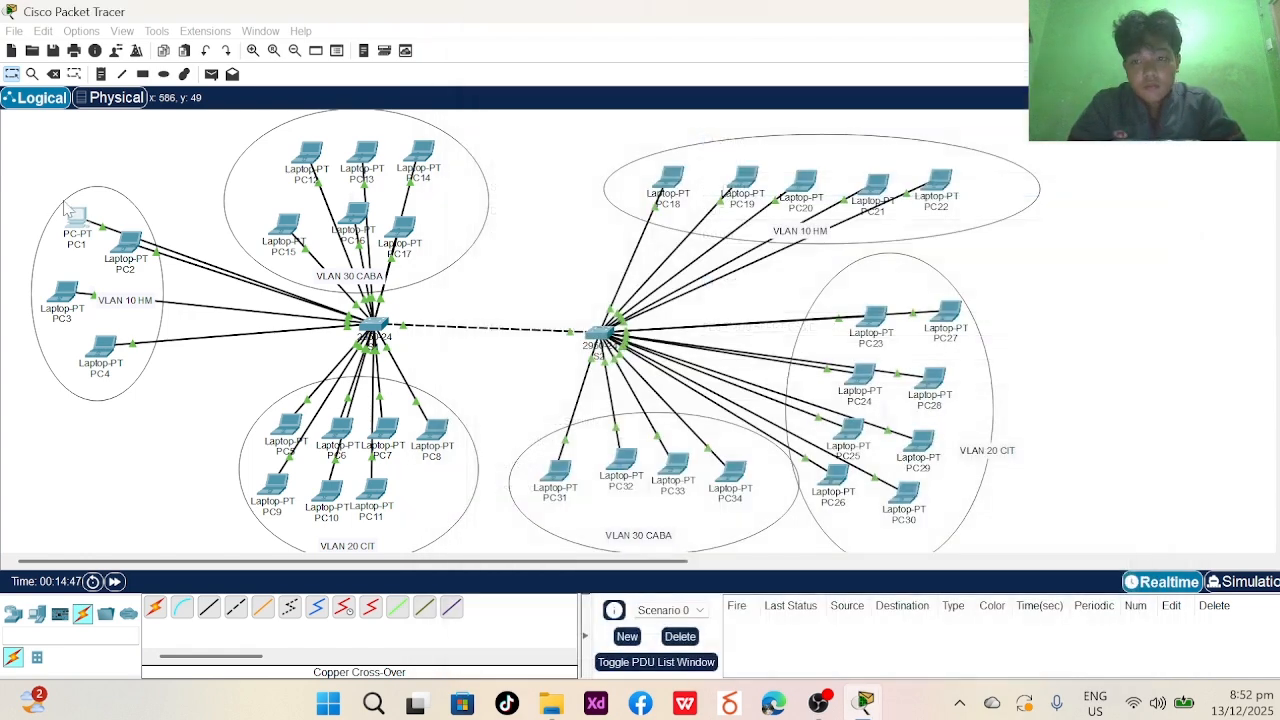
- Set PC2's static IPv4 to 10.0.1.2 with mask 255.0.0.0
left_click(127, 245)
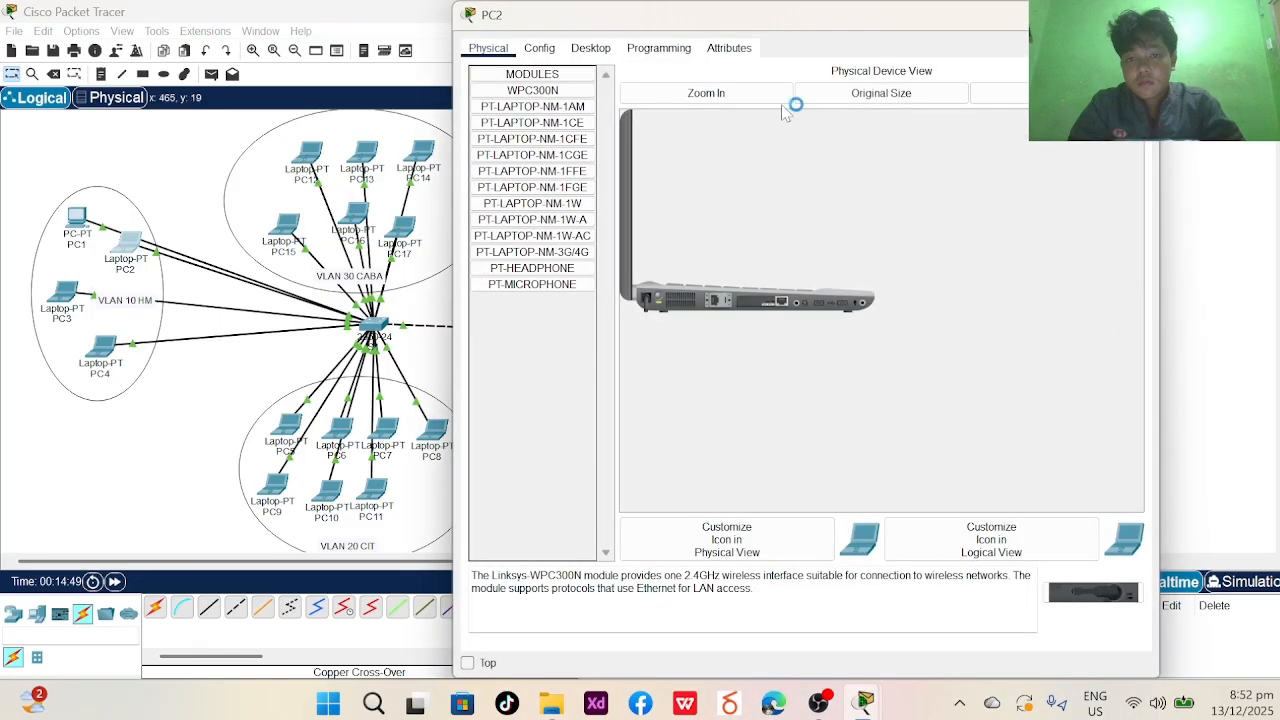
left_click(539, 48)
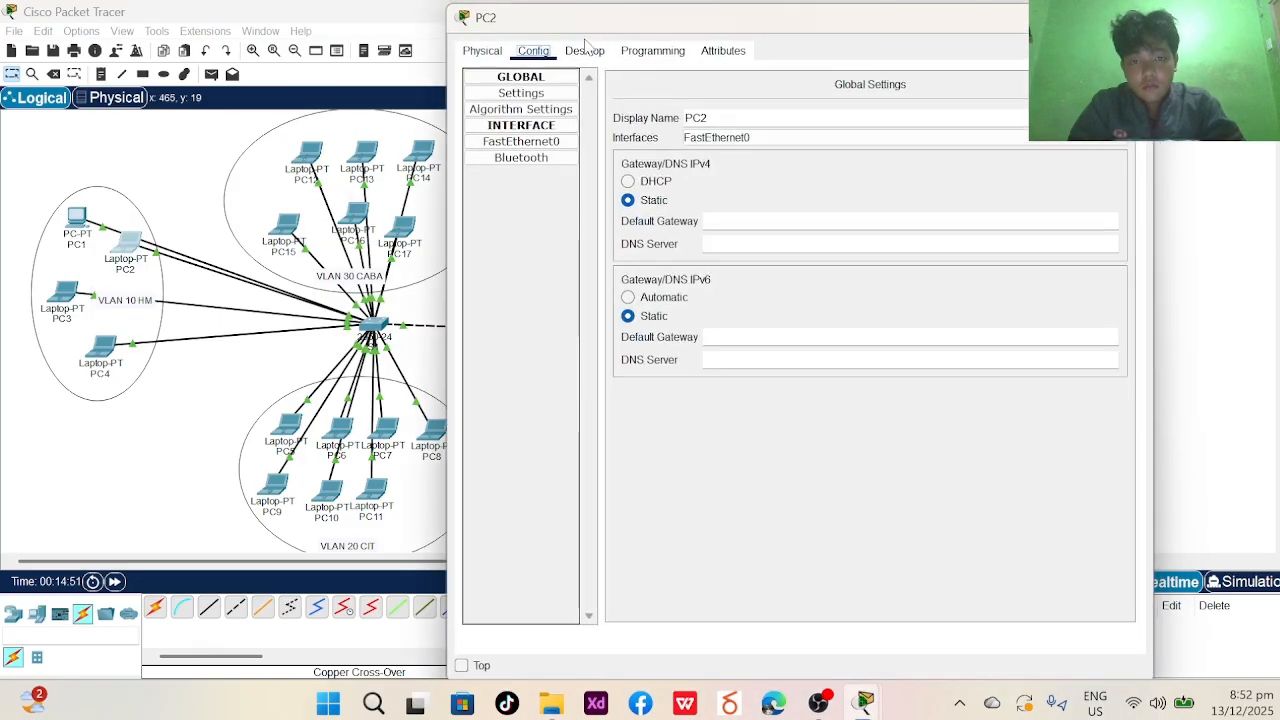
left_click(585, 50)
left_click(518, 111)
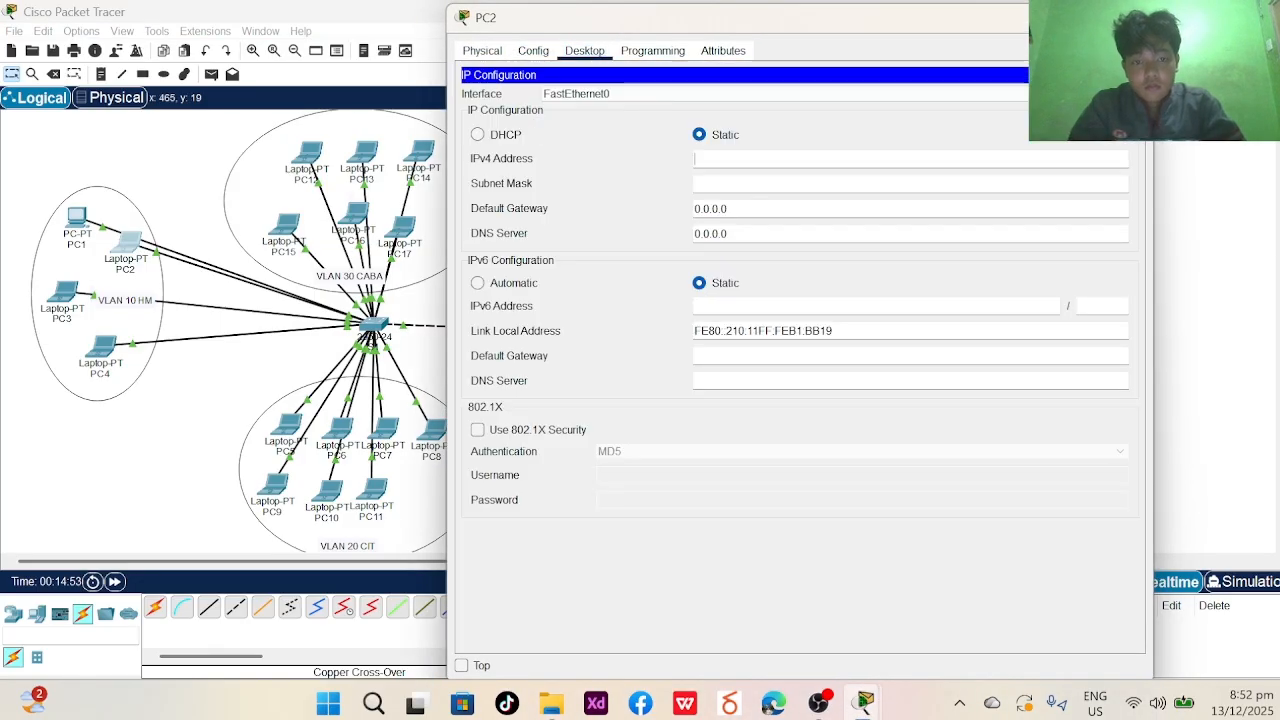
type("10.0.1.1")
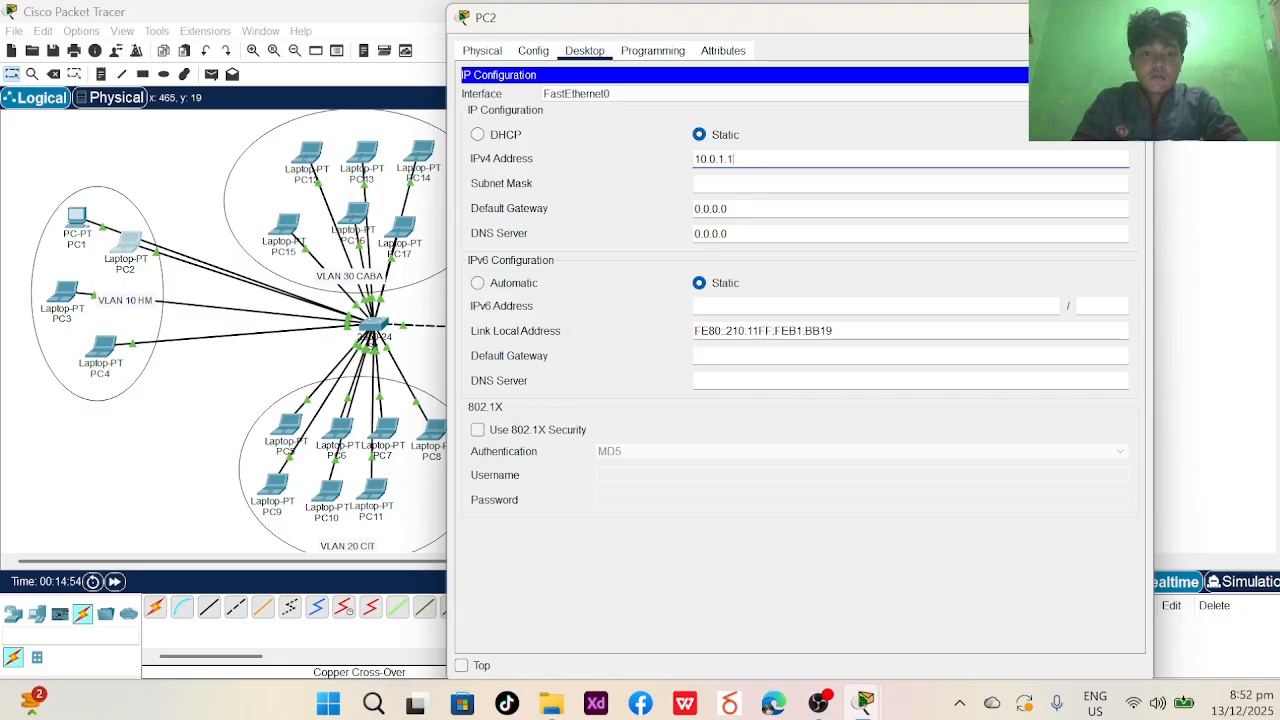
key("BackSpace")
type("2")
left_click(760, 183)
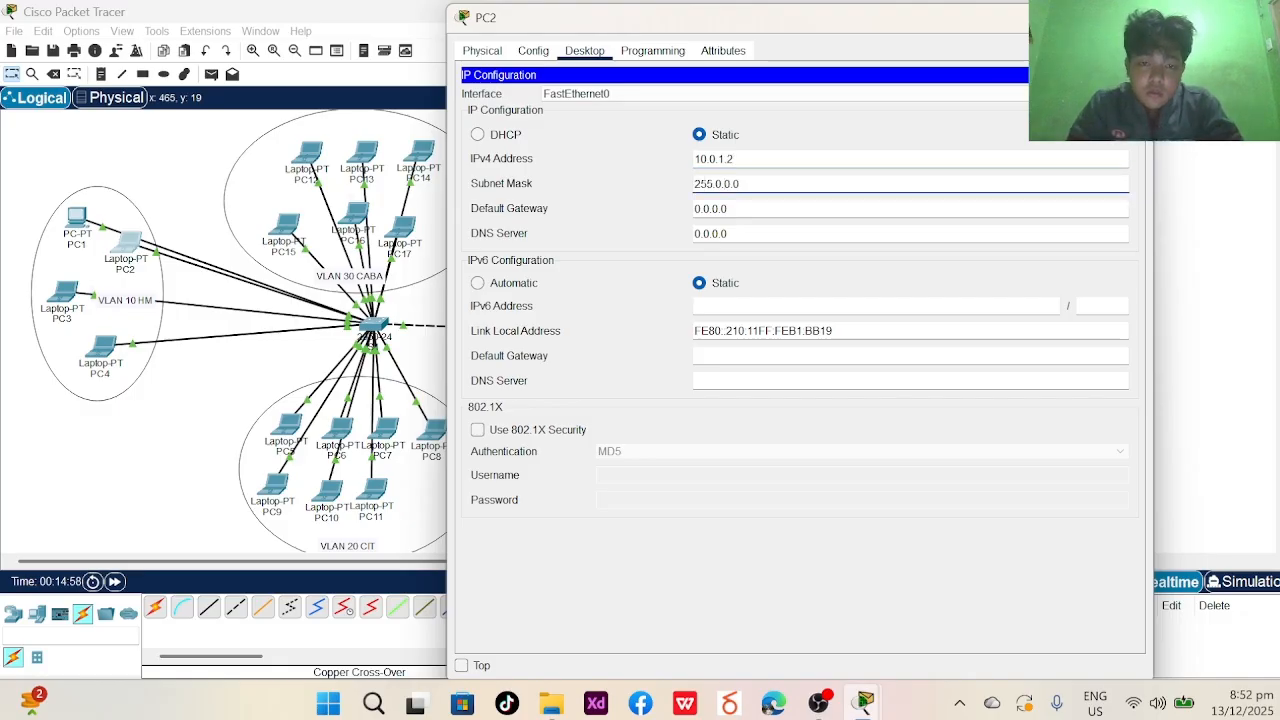
- Nudge laptop PC3 left and give it static IPv4 10.0.1.3 with mask 255.0.0.0
left_click(1137, 17)
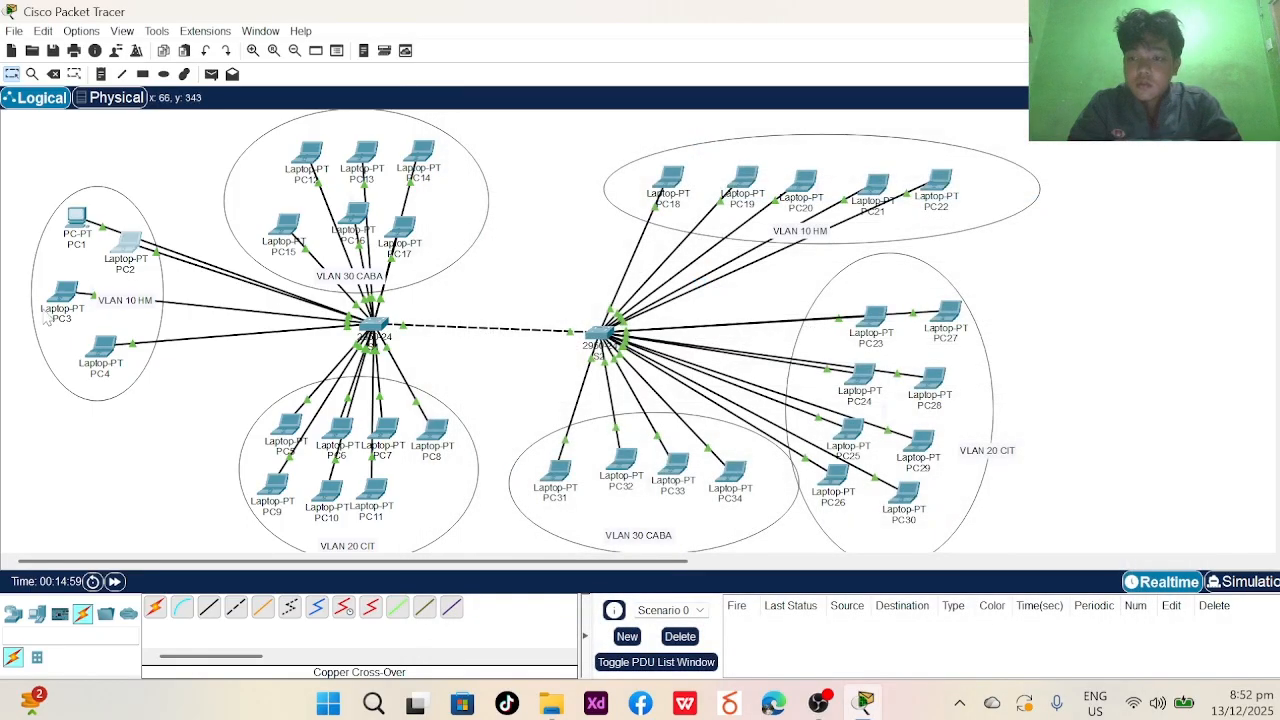
type("VLAN 10 HM")
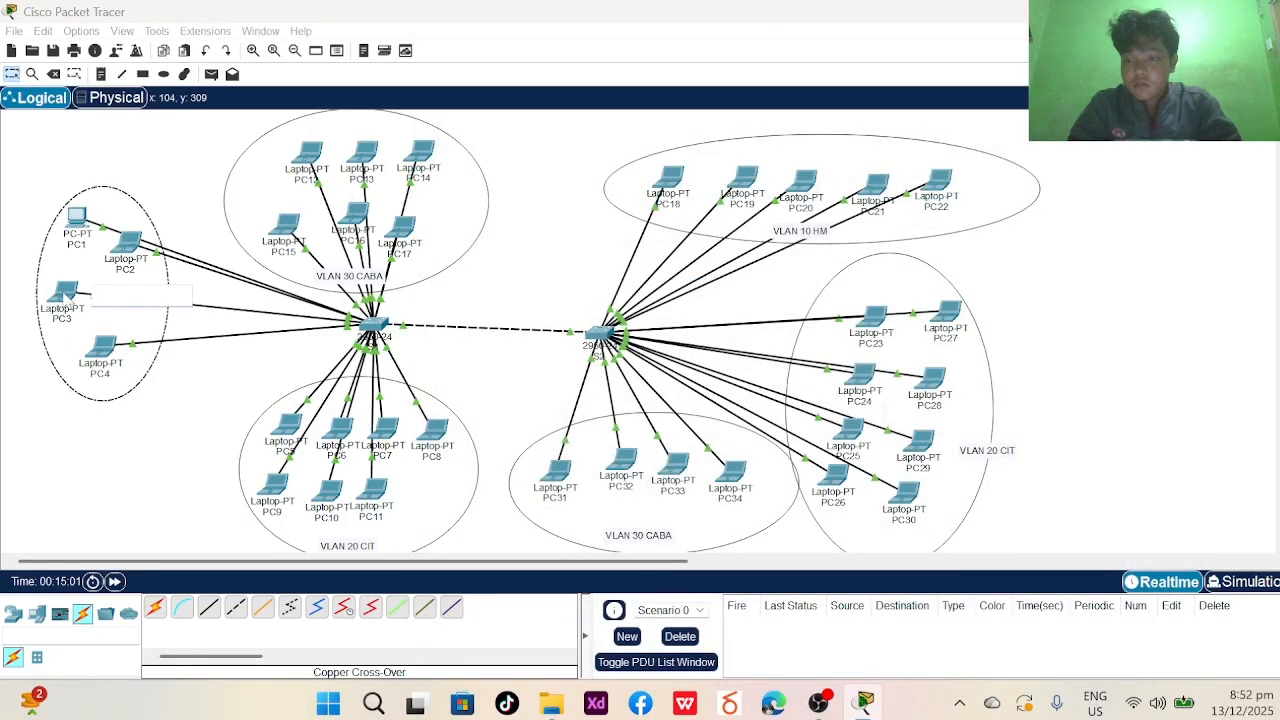
mouse_move(52, 296)
left_mouse_down()
mouse_move(33, 285)
mouse_move(62, 290)
left_mouse_up()
left_click(62, 282)
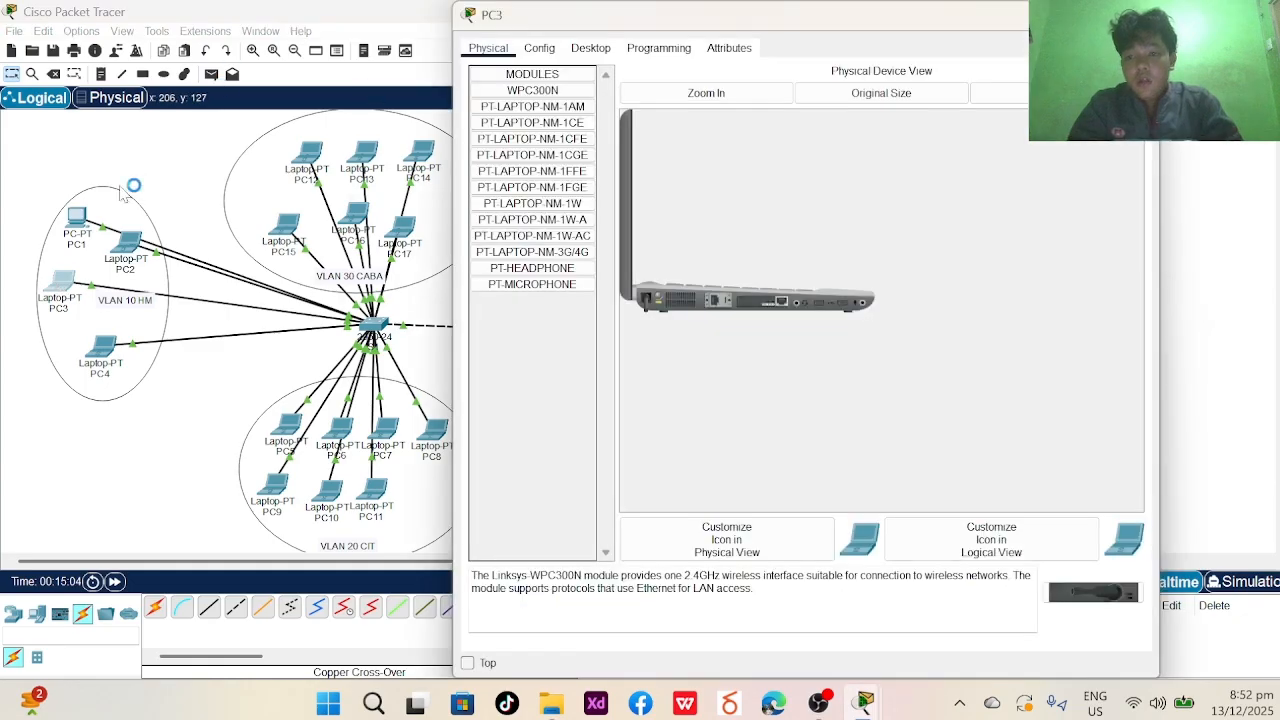
left_click(590, 48)
left_click(533, 103)
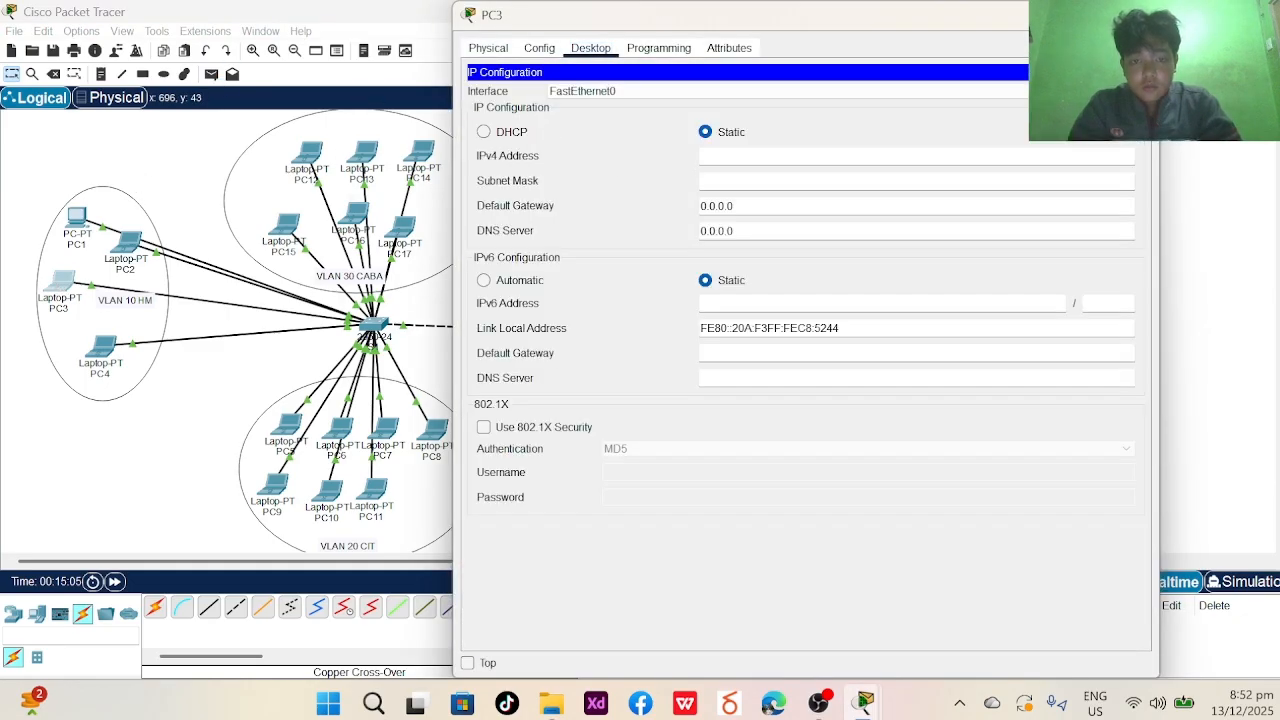
type("10.0.1.3")
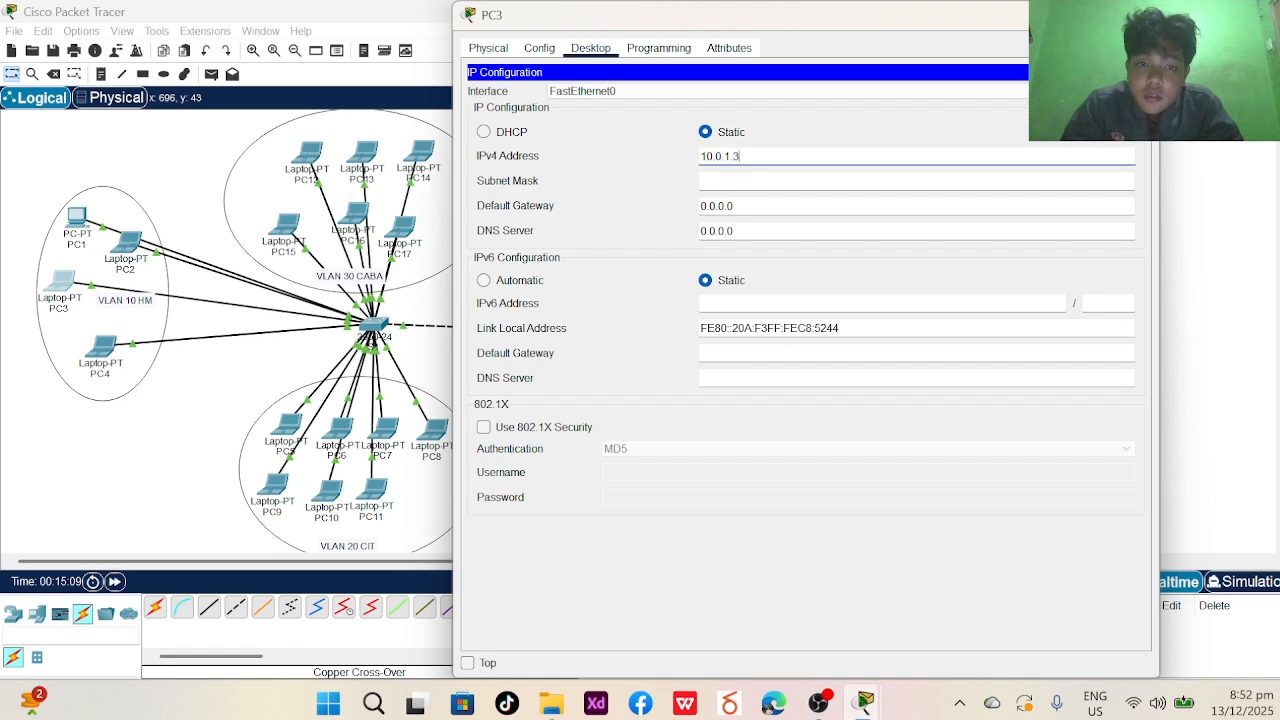
left_click(736, 181)
left_click(1143, 15)
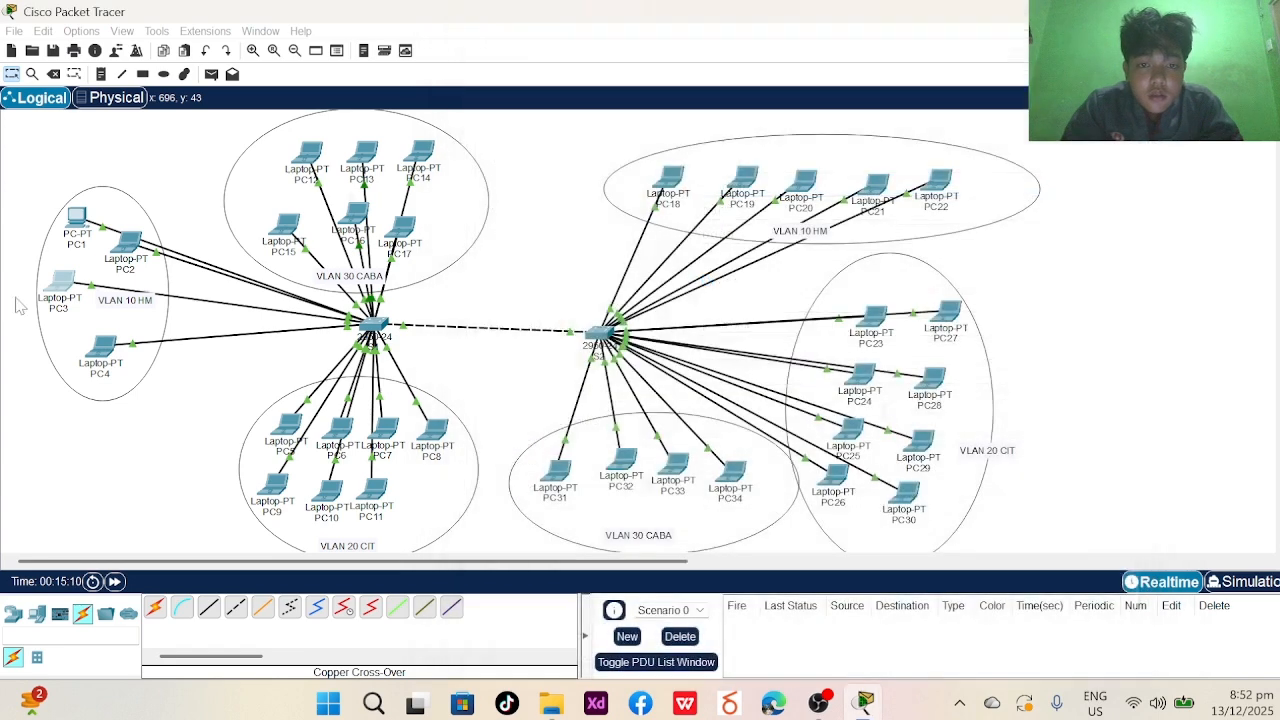
- Set PC4's static IPv4 to 10.0.1.4 with mask 255.0.0.0 and close its window
left_click(101, 345)
left_click(210, 160)
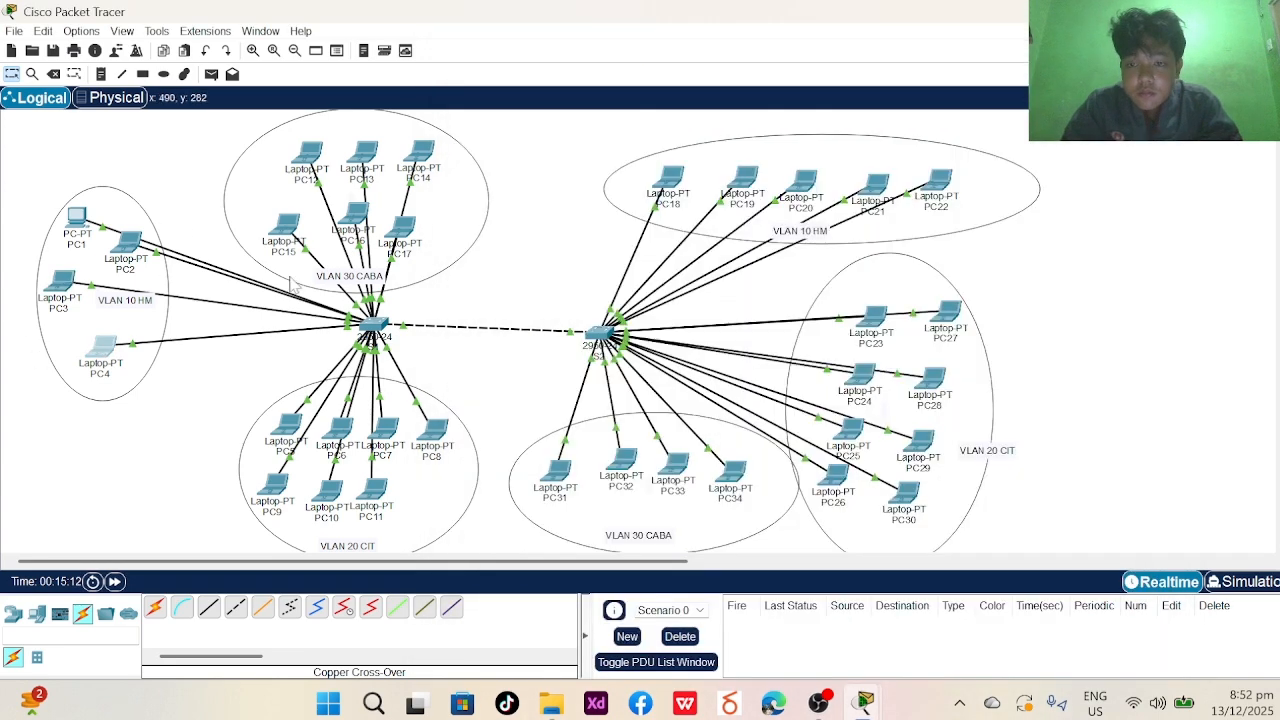
left_click(104, 352)
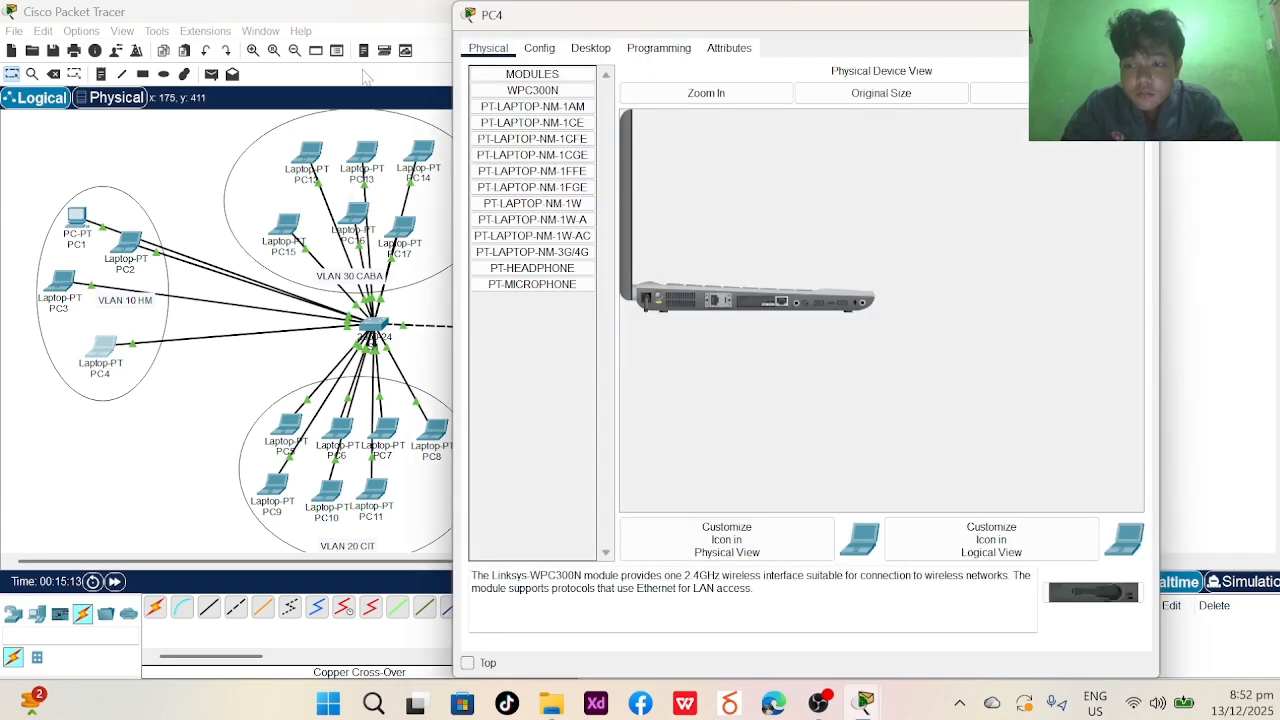
left_click(591, 48)
left_click(560, 120)
left_click(798, 160)
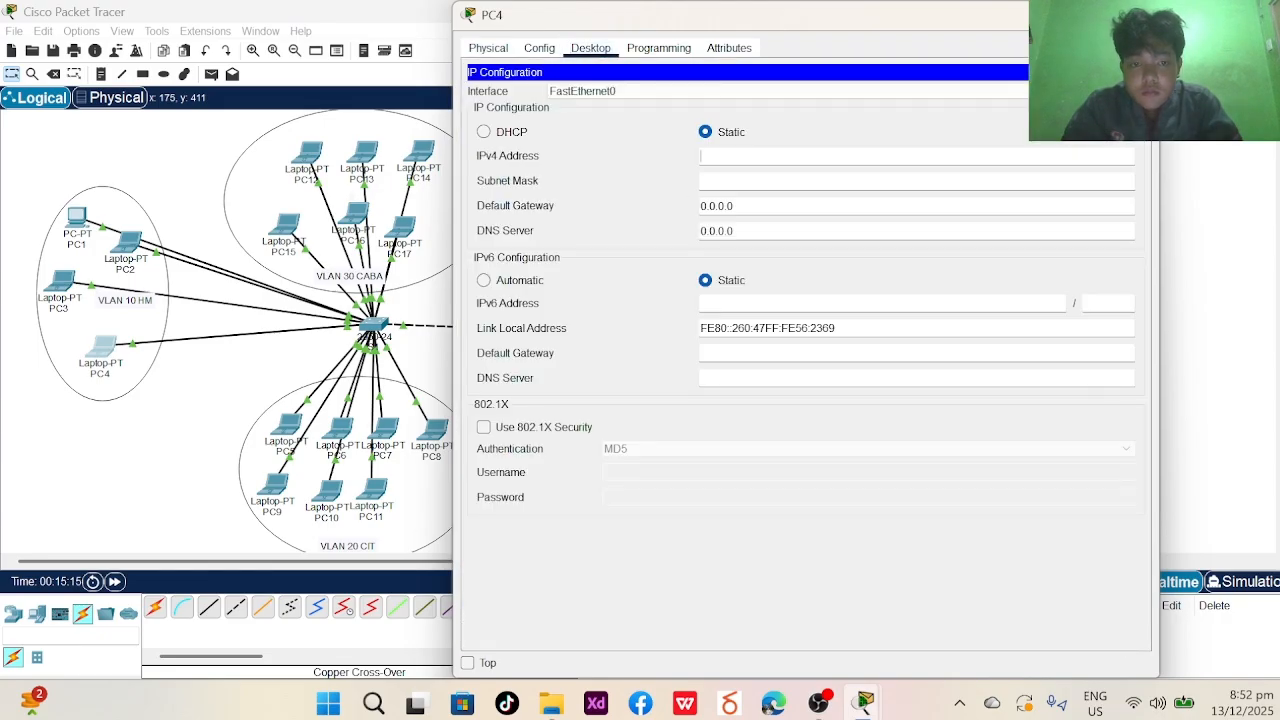
type("10.0.1.1")
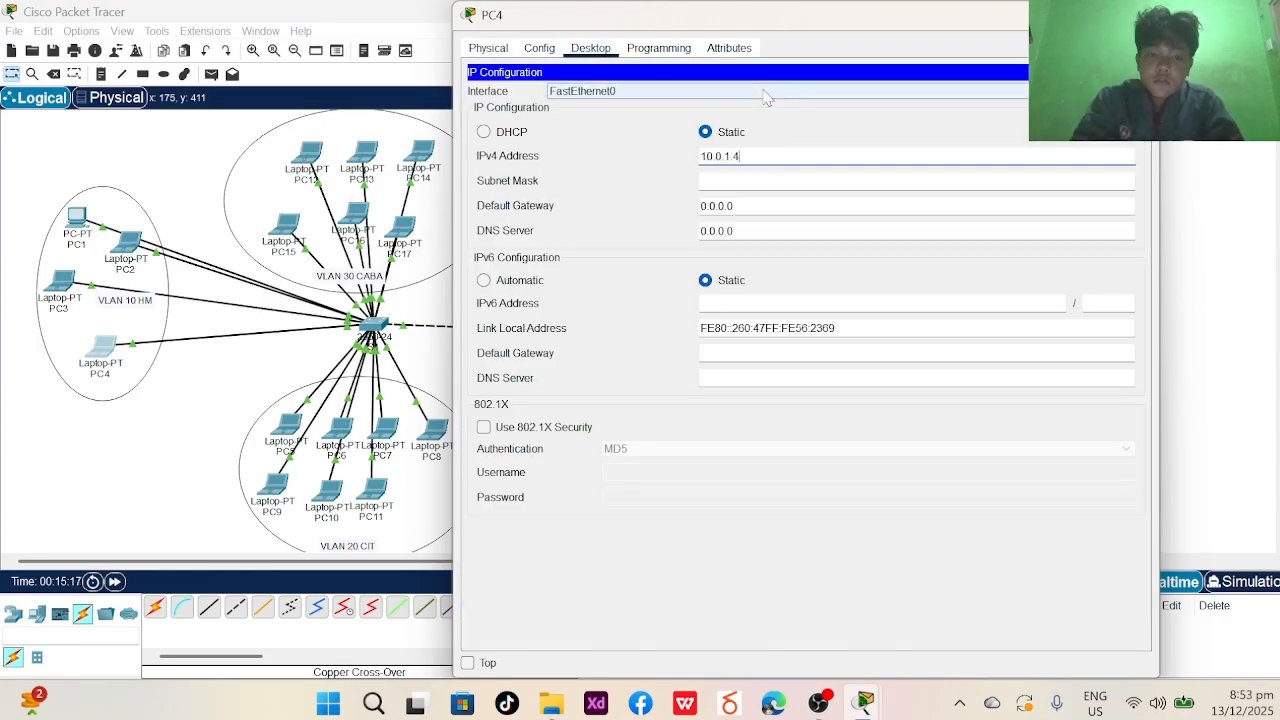
type("4")
left_click(771, 180)
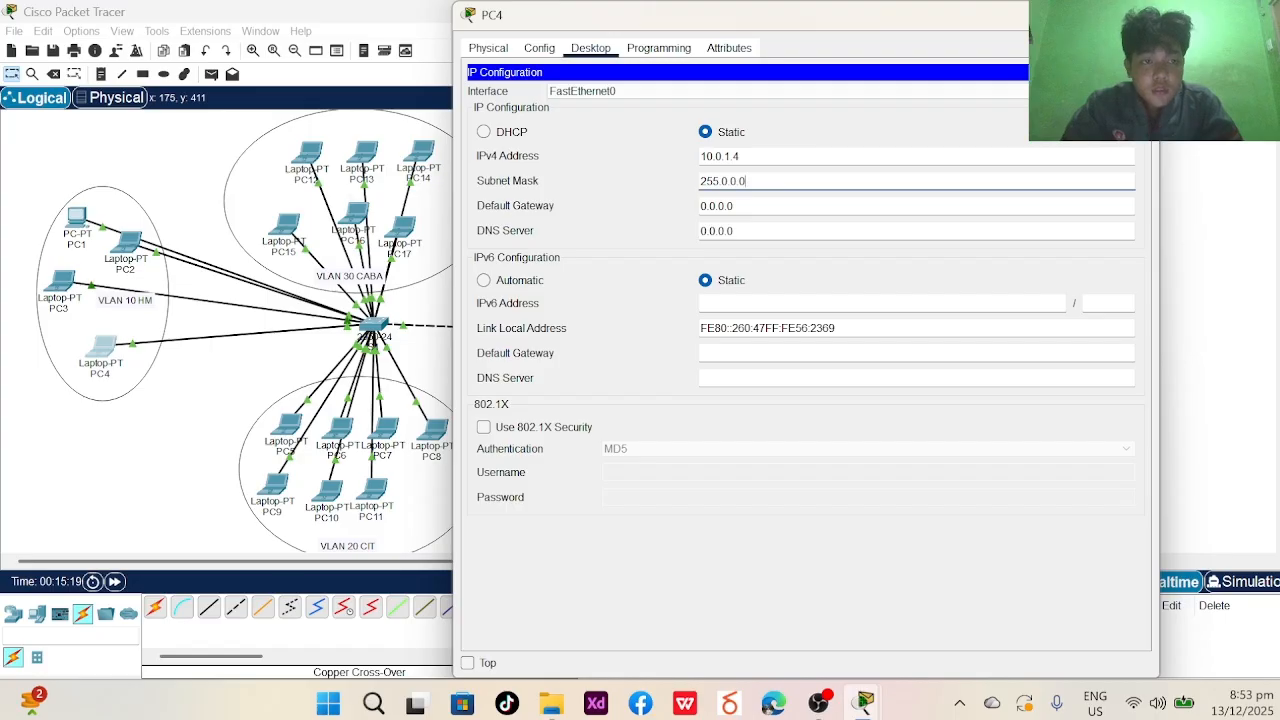
left_click(1140, 14)
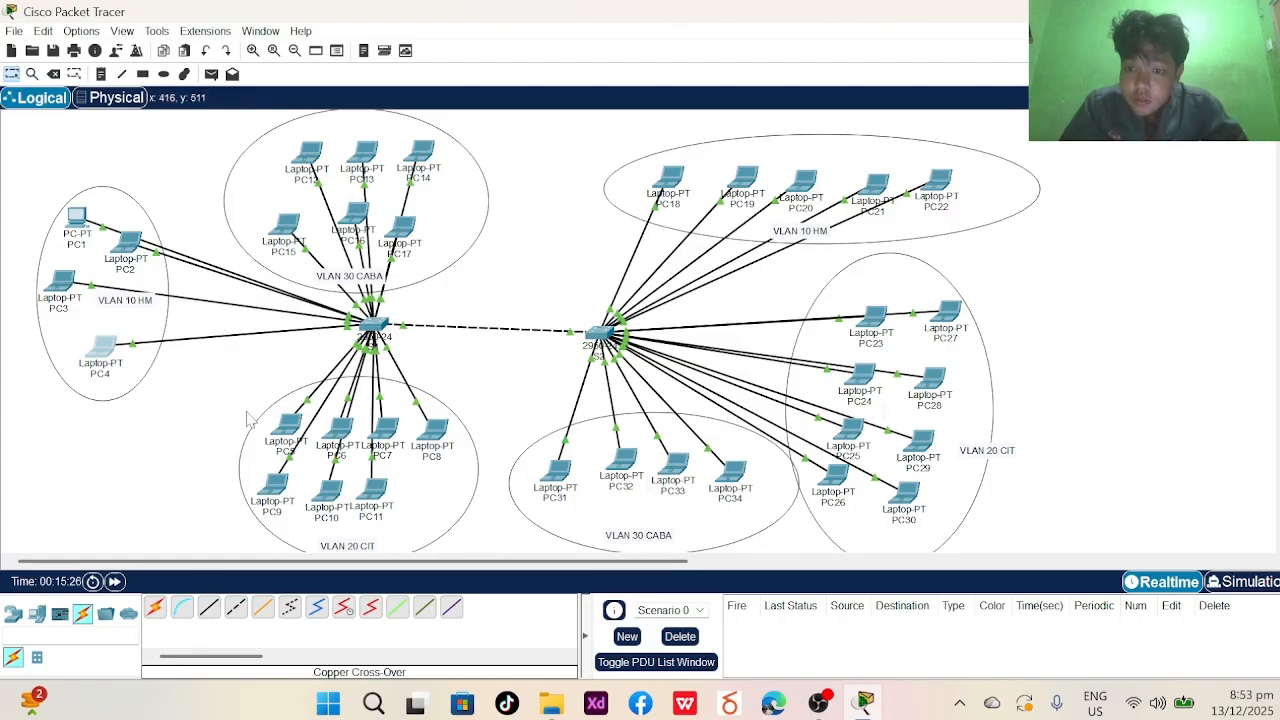
- Enter 172.16.0.1 as PC5's IPv4 address, auto-fill mask 255.255.0.0, and close the window
left_click(285, 432)
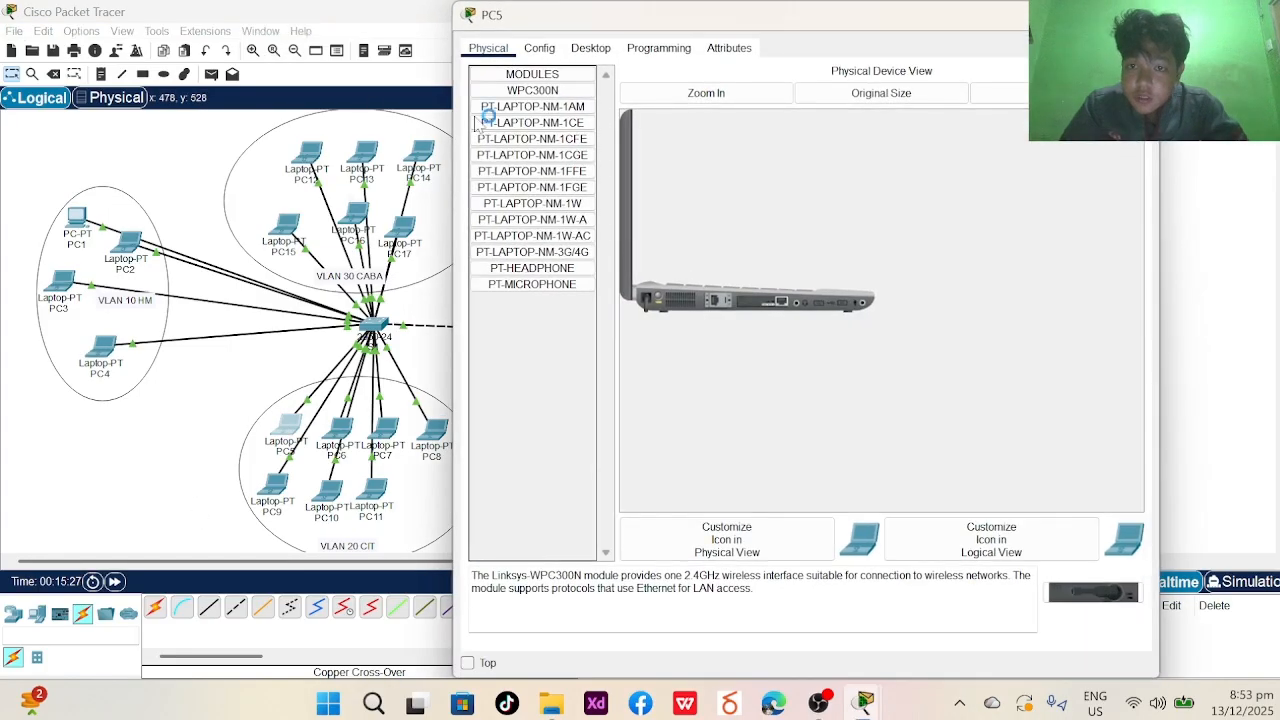
left_click(539, 48)
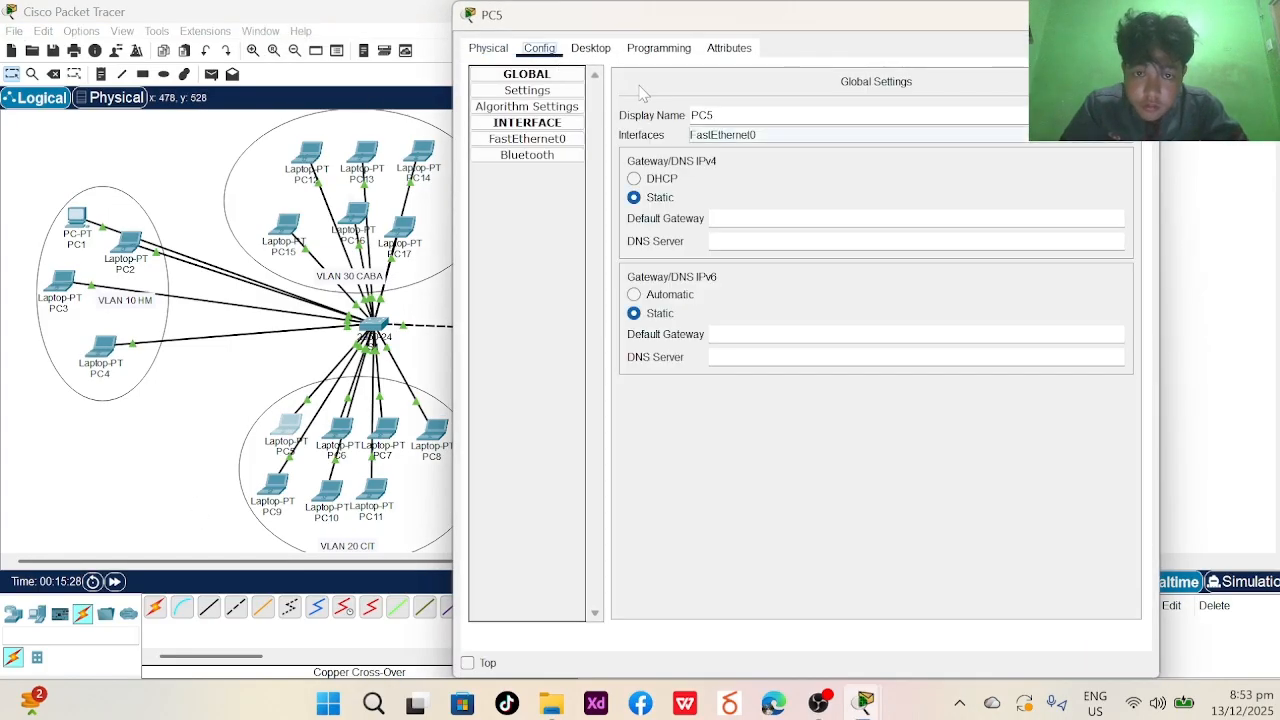
left_click(590, 48)
left_click(529, 112)
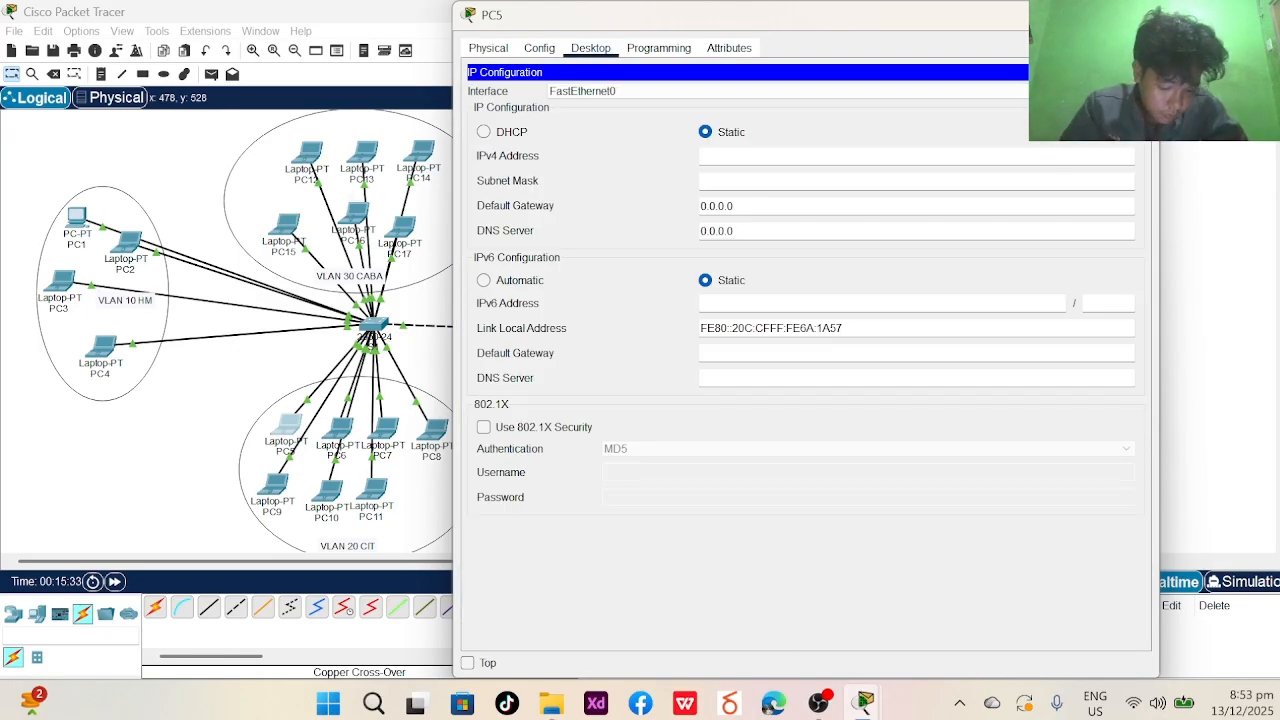
key("Tab")
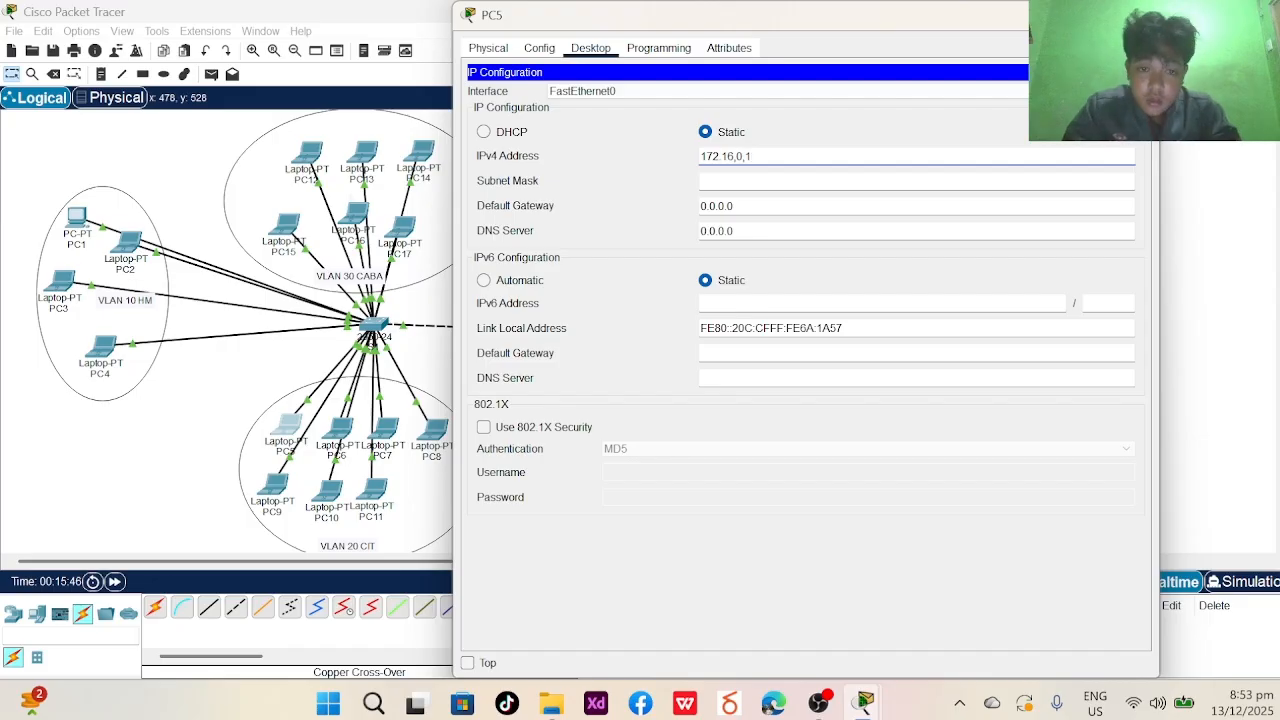
key("BackSpace")
key("BackSpace")
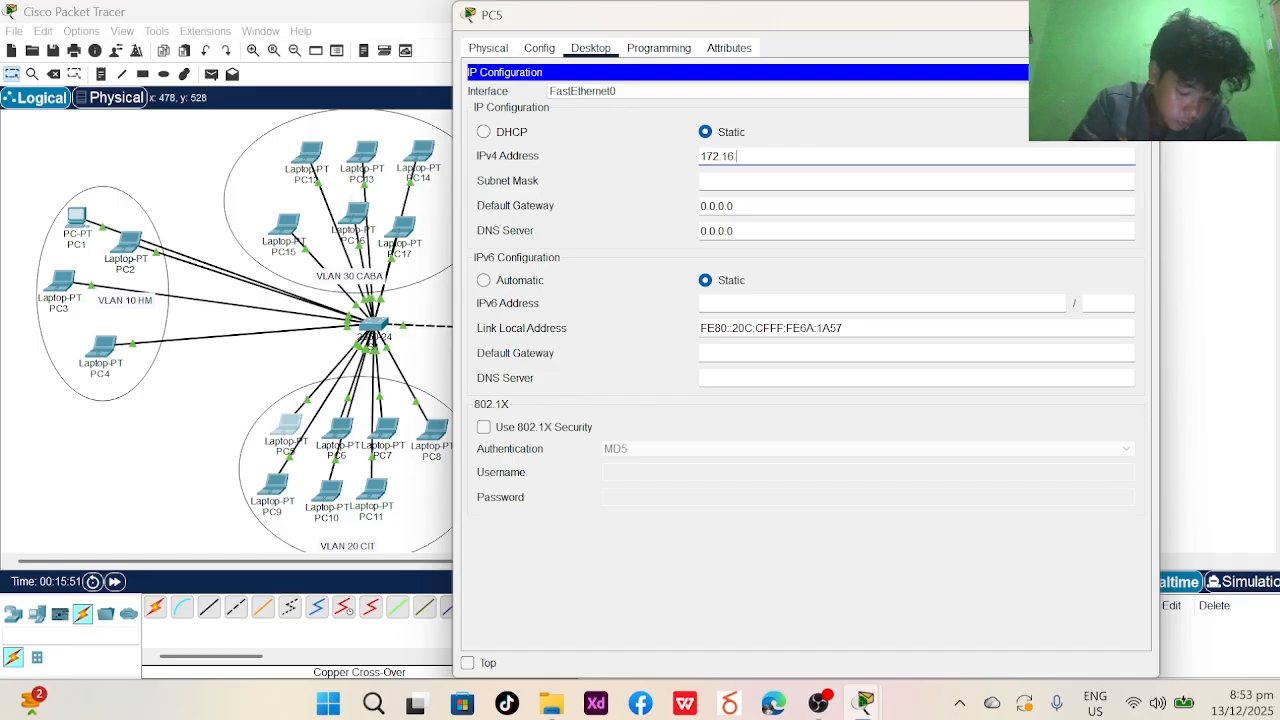
type(".0.2")
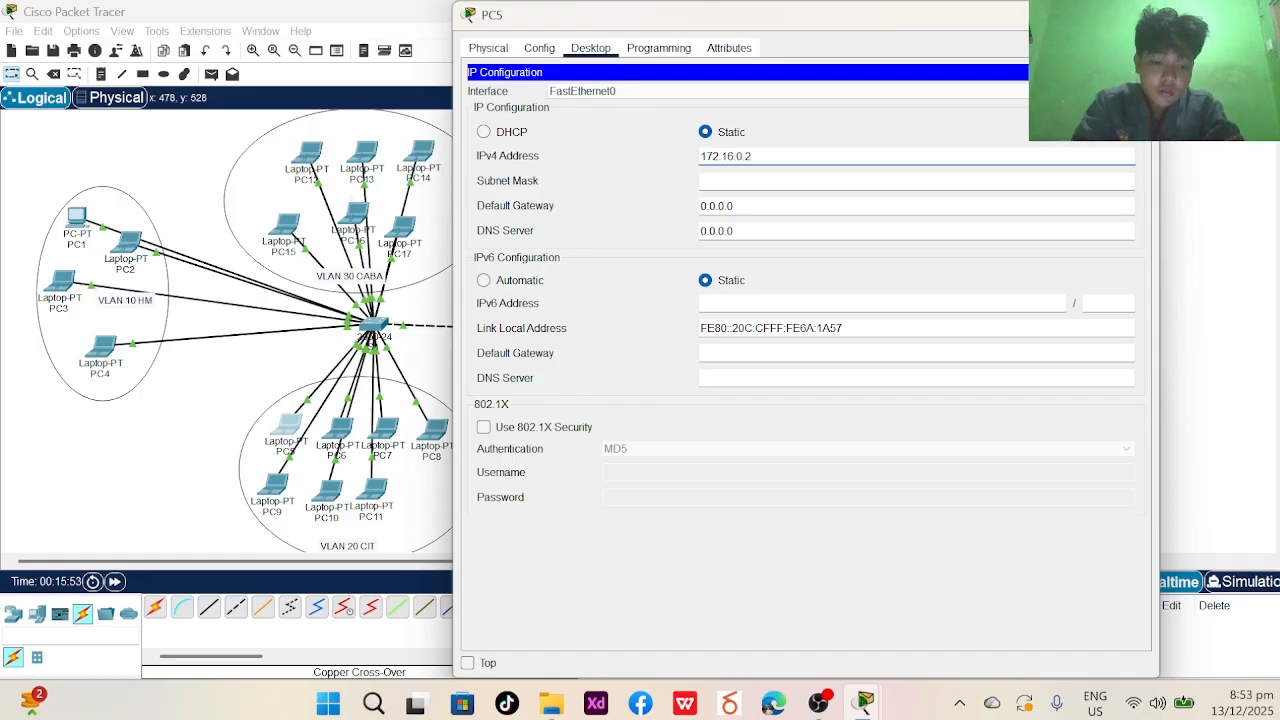
key("BackSpace")
type("1")
key("ctrl+a")
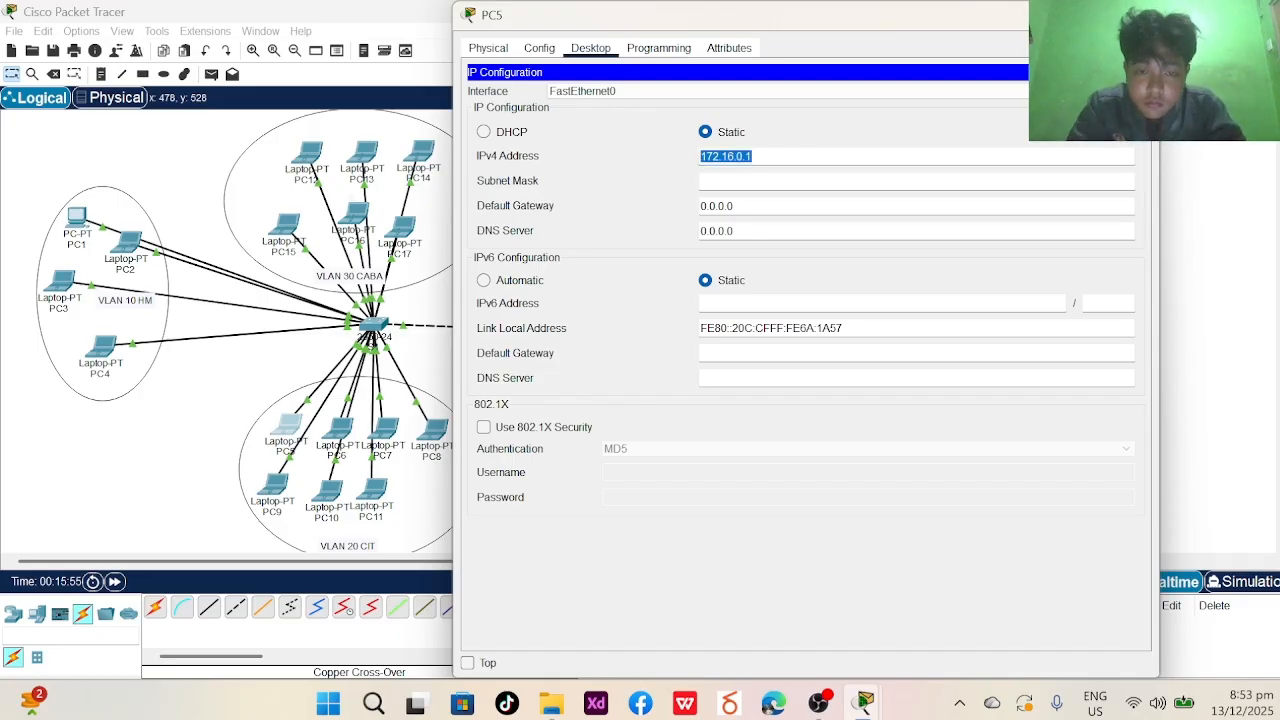
key("Tab")
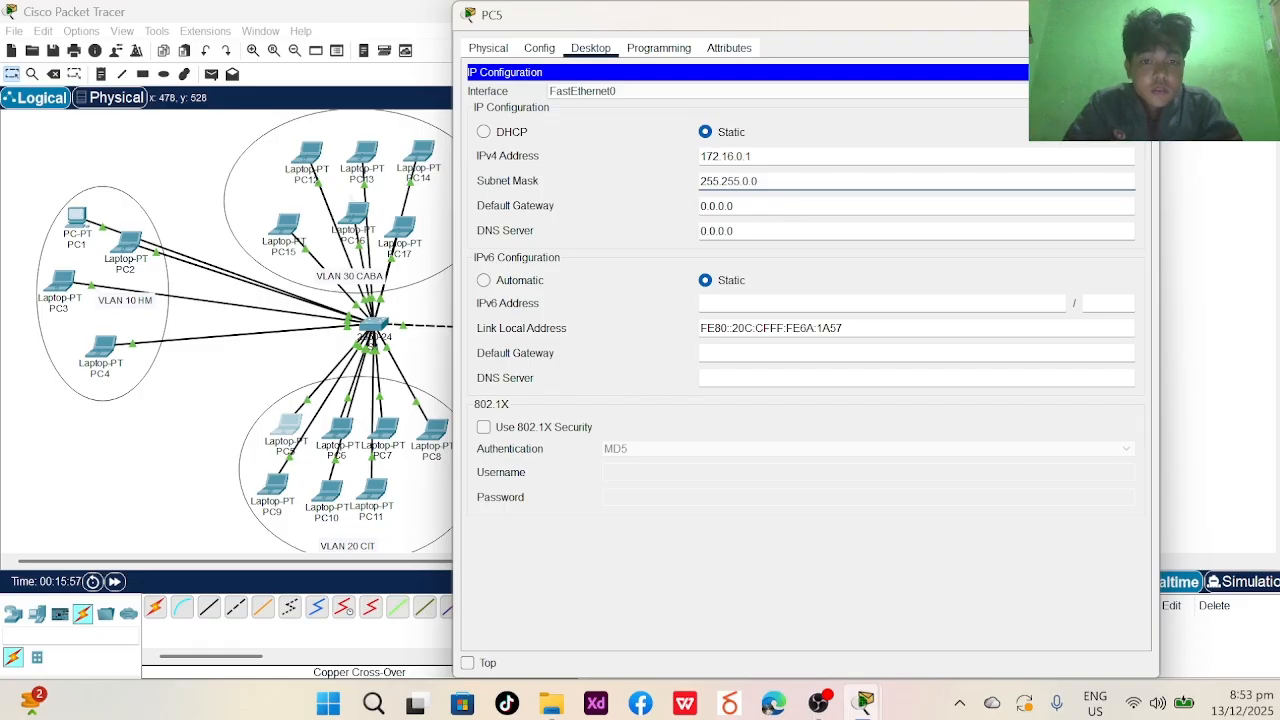
left_click(110, 360)
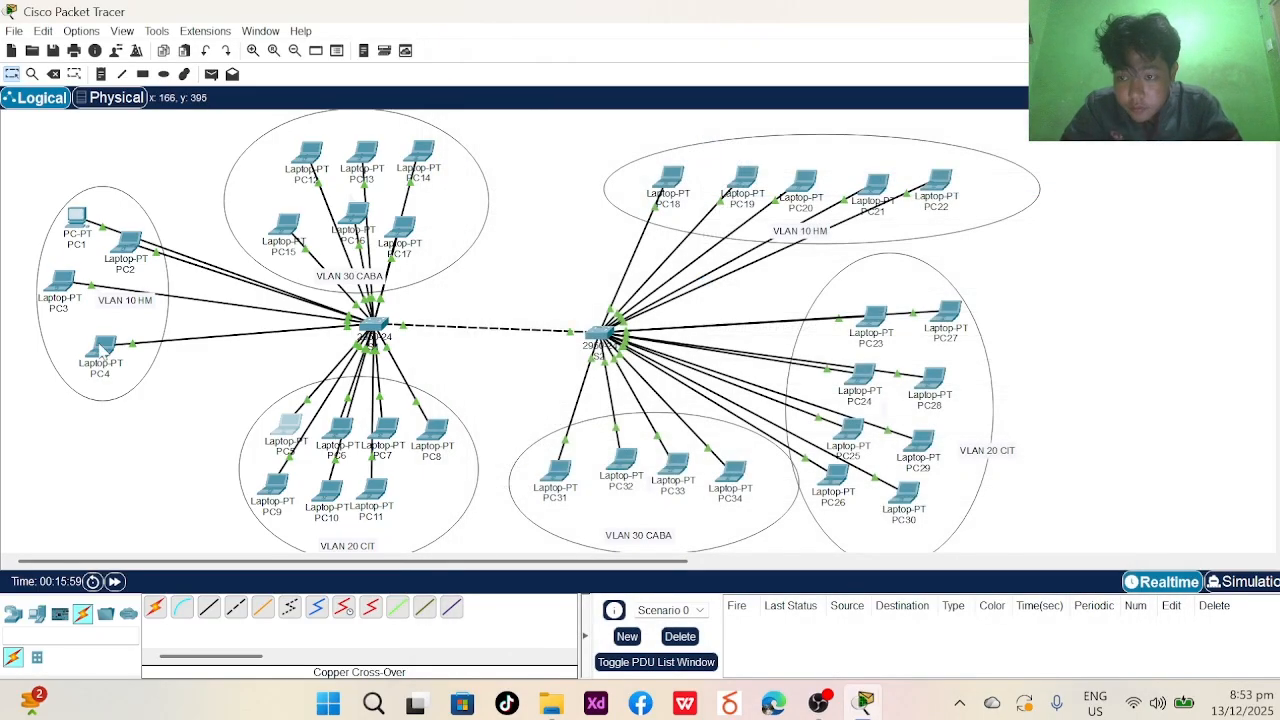
- Give laptop PC6 the static IPv4 address 172.16.0.2 with mask 255.255.0.0
mouse_move(103, 349)
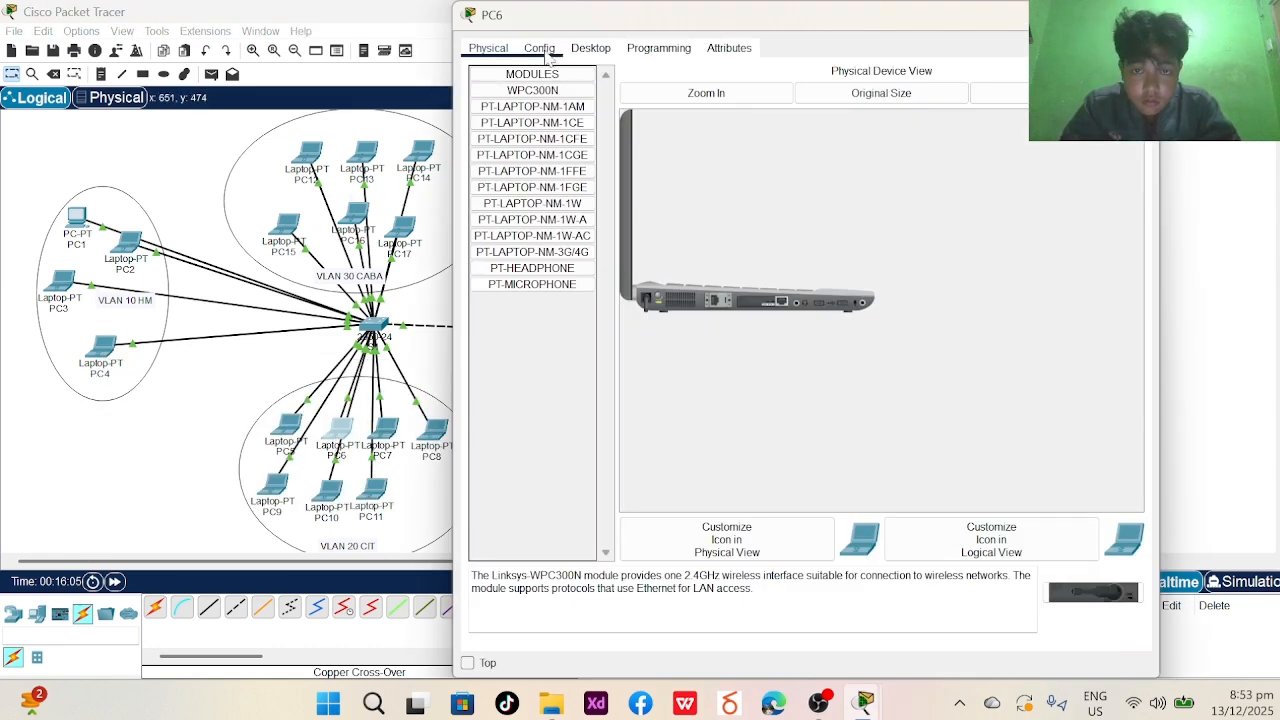
left_click(540, 48)
left_click(591, 49)
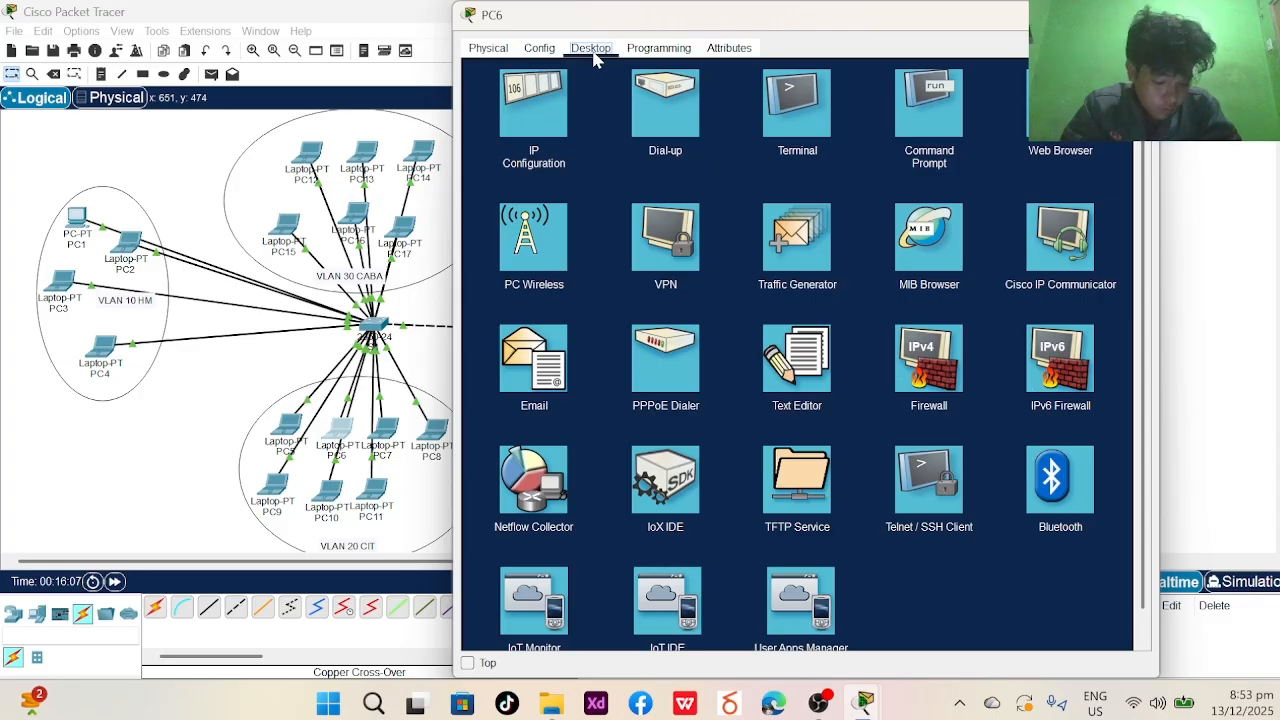
left_click(533, 108)
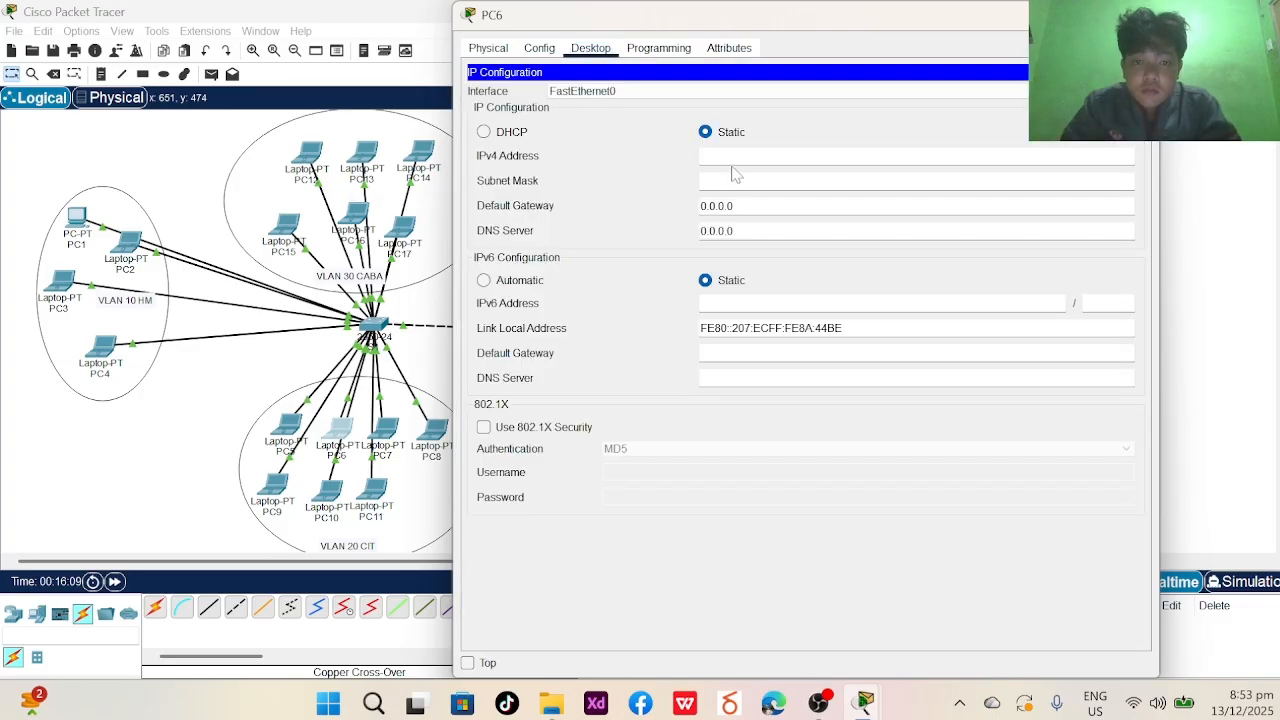
type("172.16.0.2")
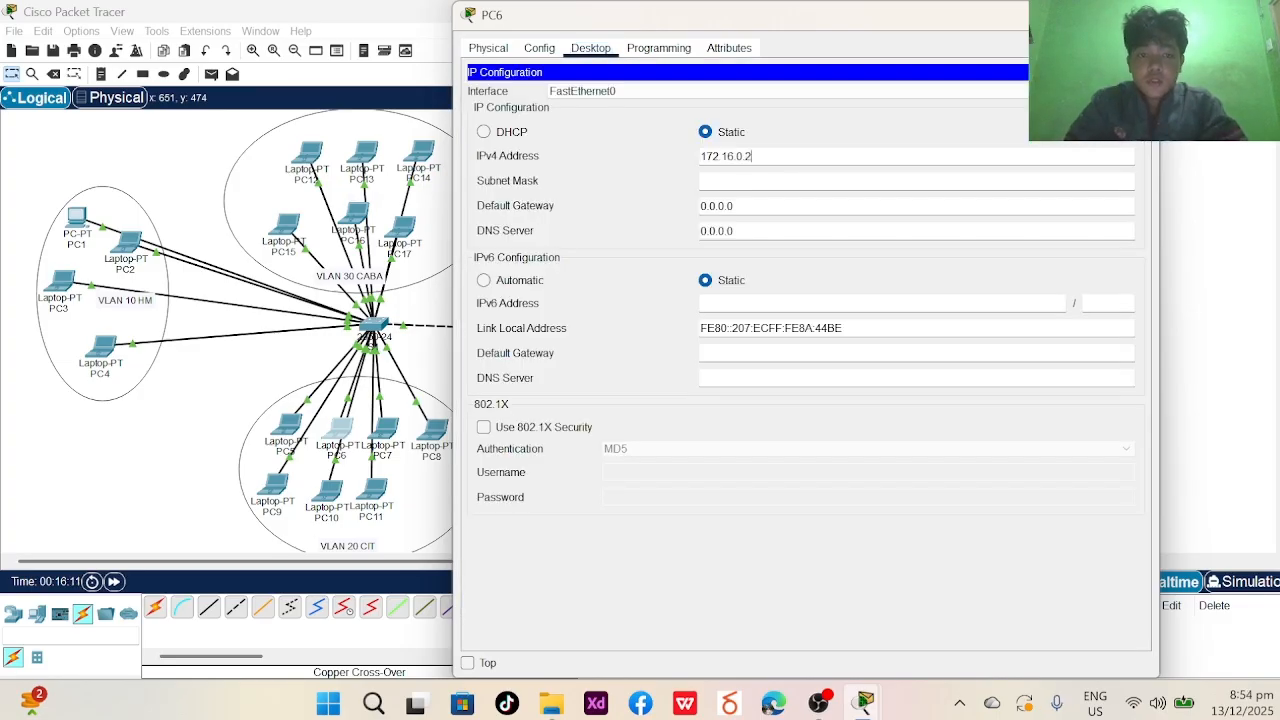
left_click(734, 181)
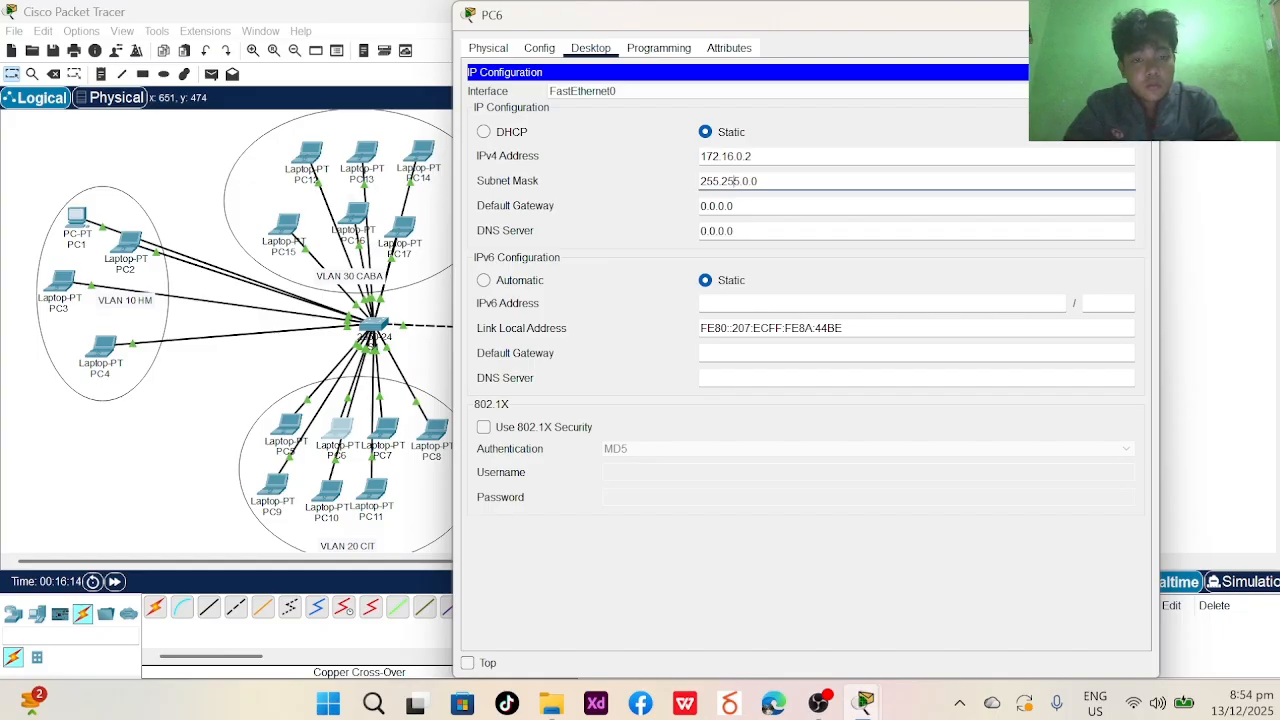
left_click(1140, 15)
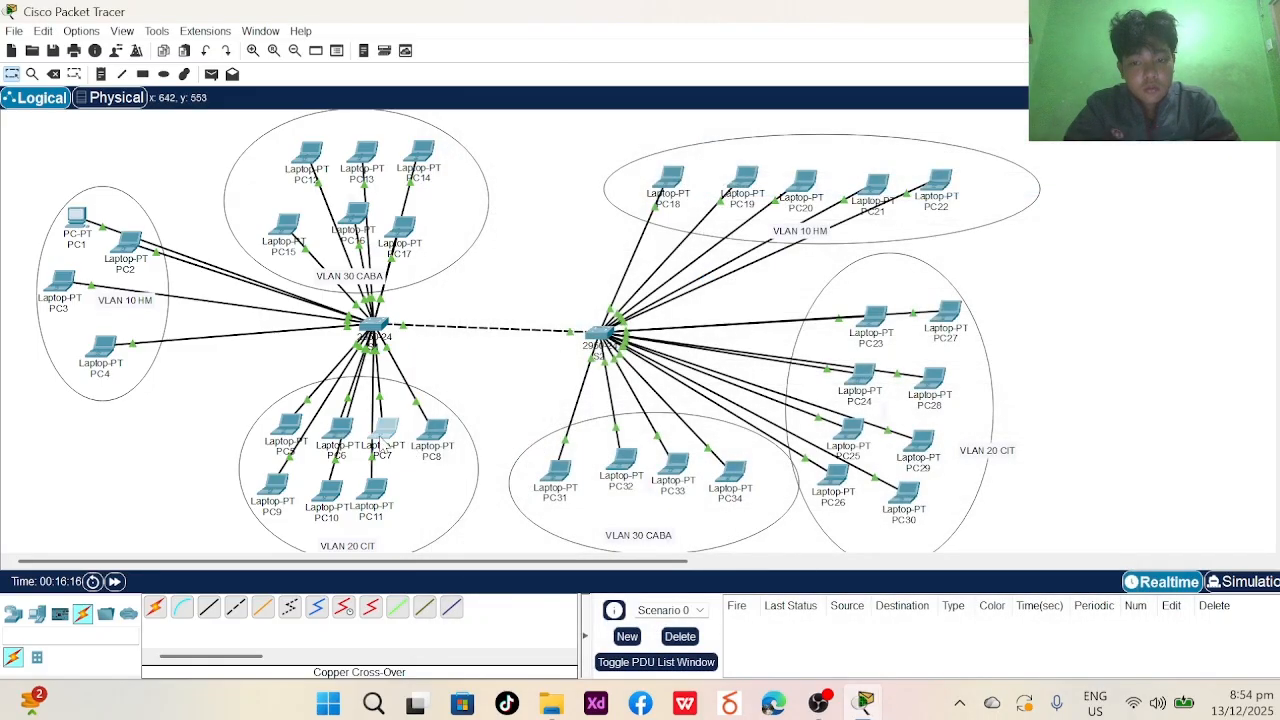
- Give laptop PC7 the static IPv4 address 172.16.0.3 with mask 255.255.0.0
left_click(387, 432)
left_click(592, 175)
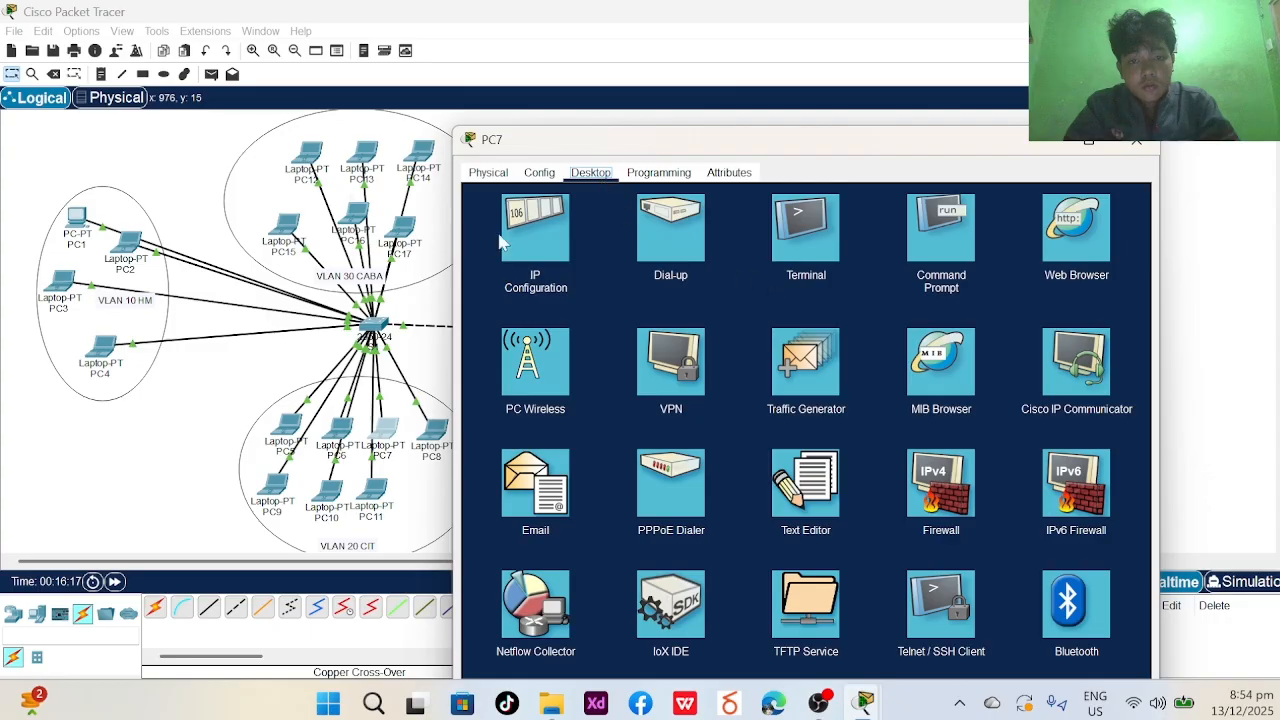
left_click(533, 232)
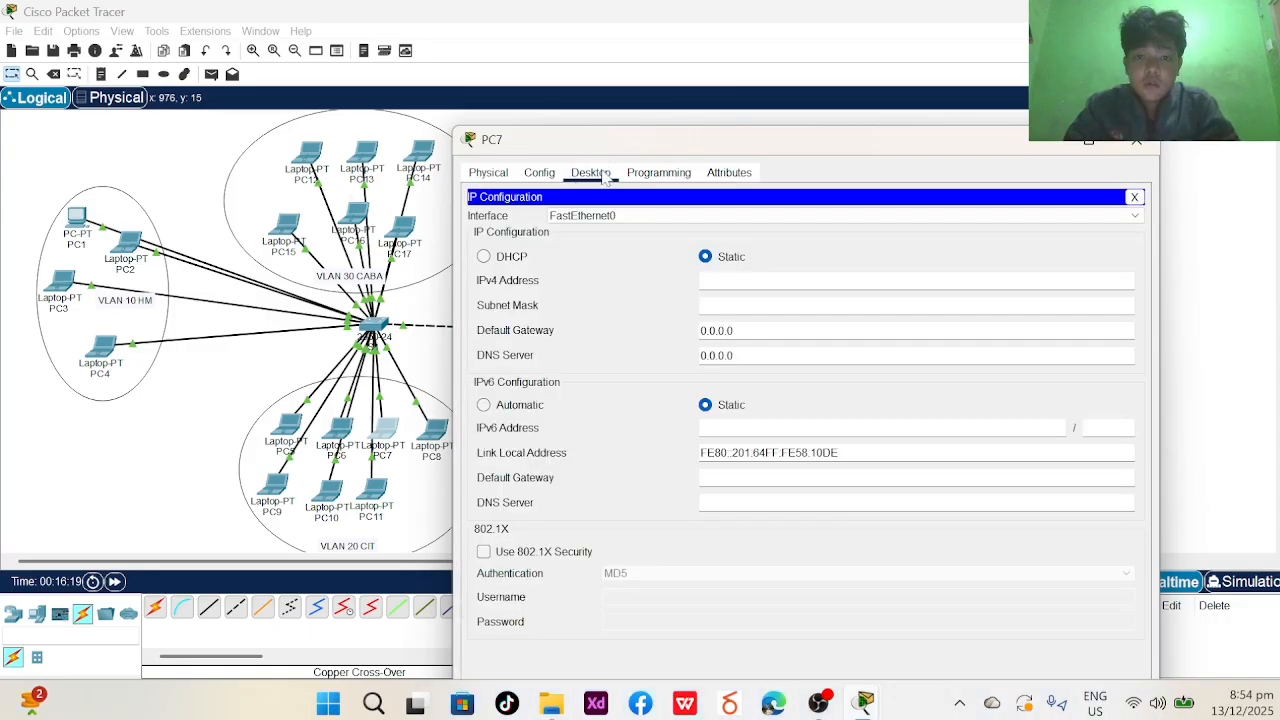
left_click(760, 280)
type("172.16.0.")
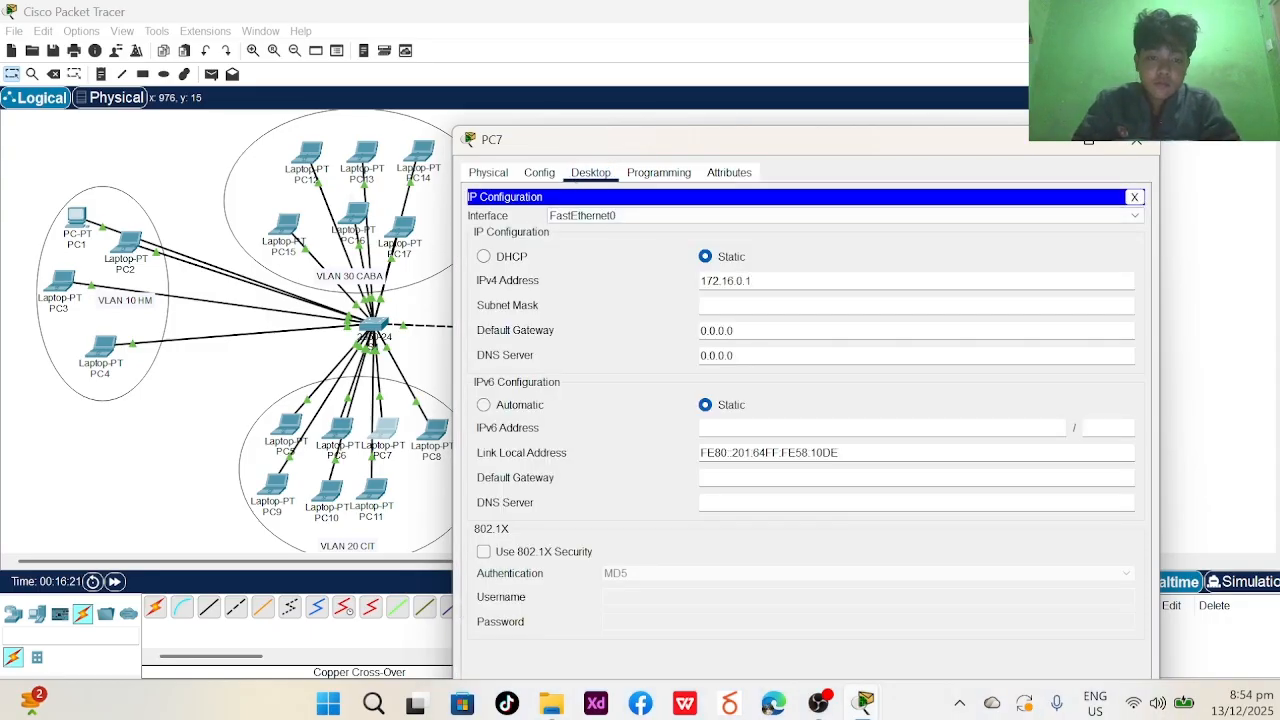
type("3")
left_click(773, 304)
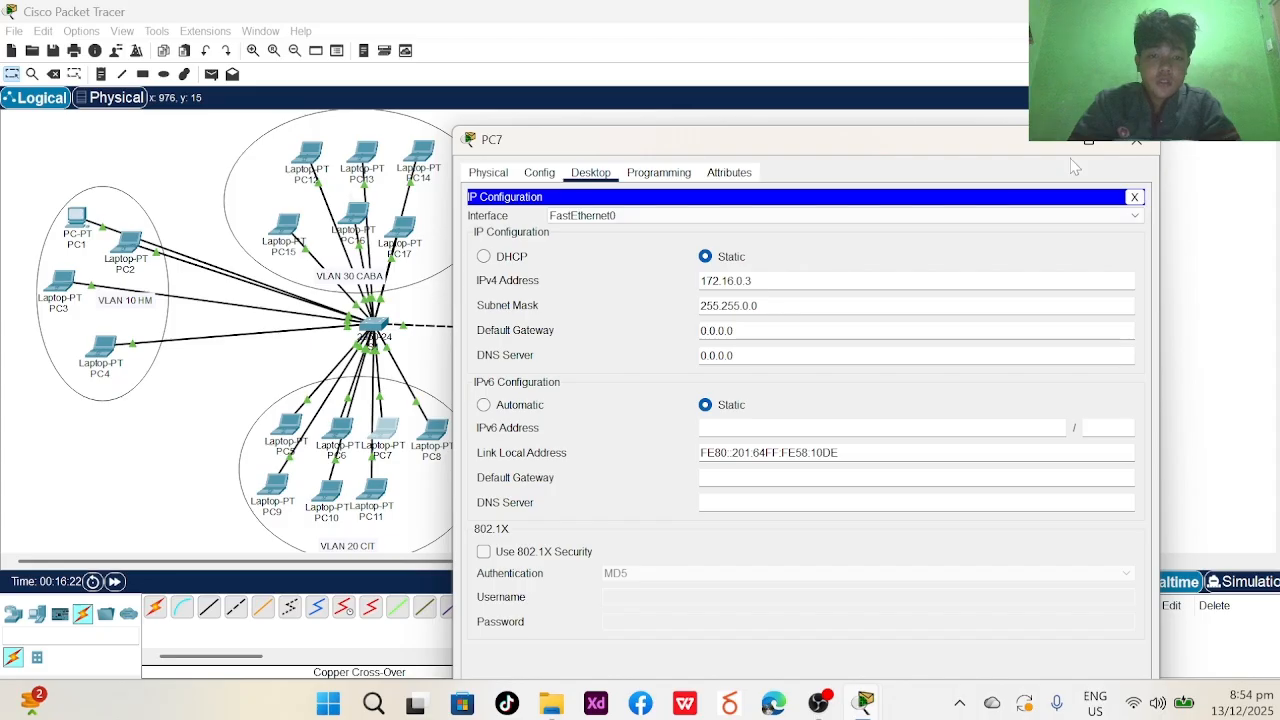
left_click(1137, 141)
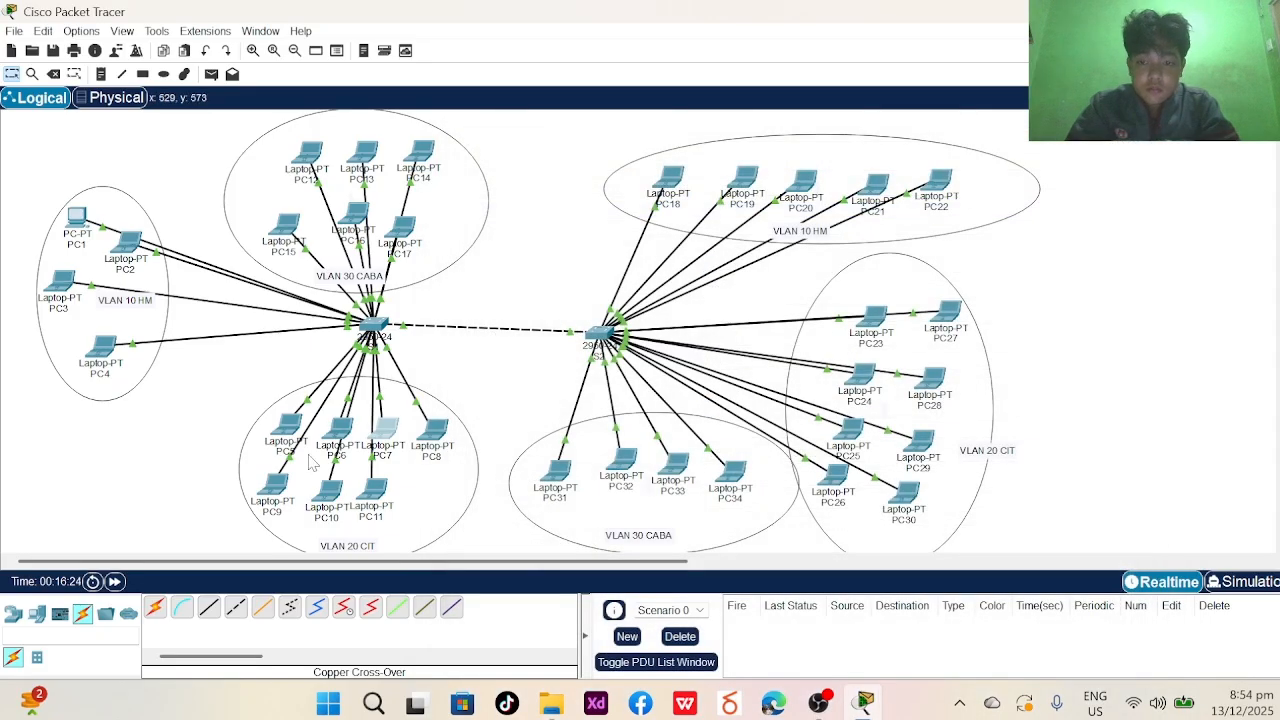
- Give laptop PC8 the static IPv4 address 172.16.0.4 with mask 255.255.0.0
left_click(431, 435)
left_click(588, 176)
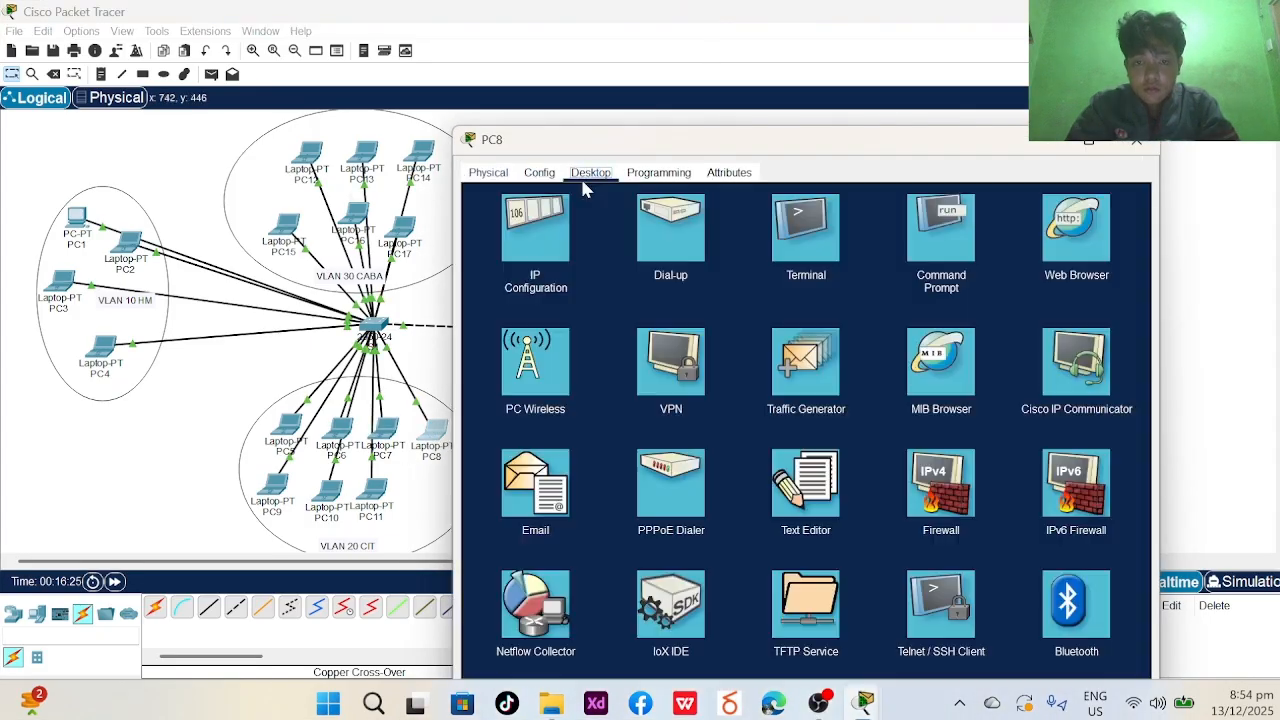
left_click(533, 230)
left_click_drag(857, 148, 857, 57)
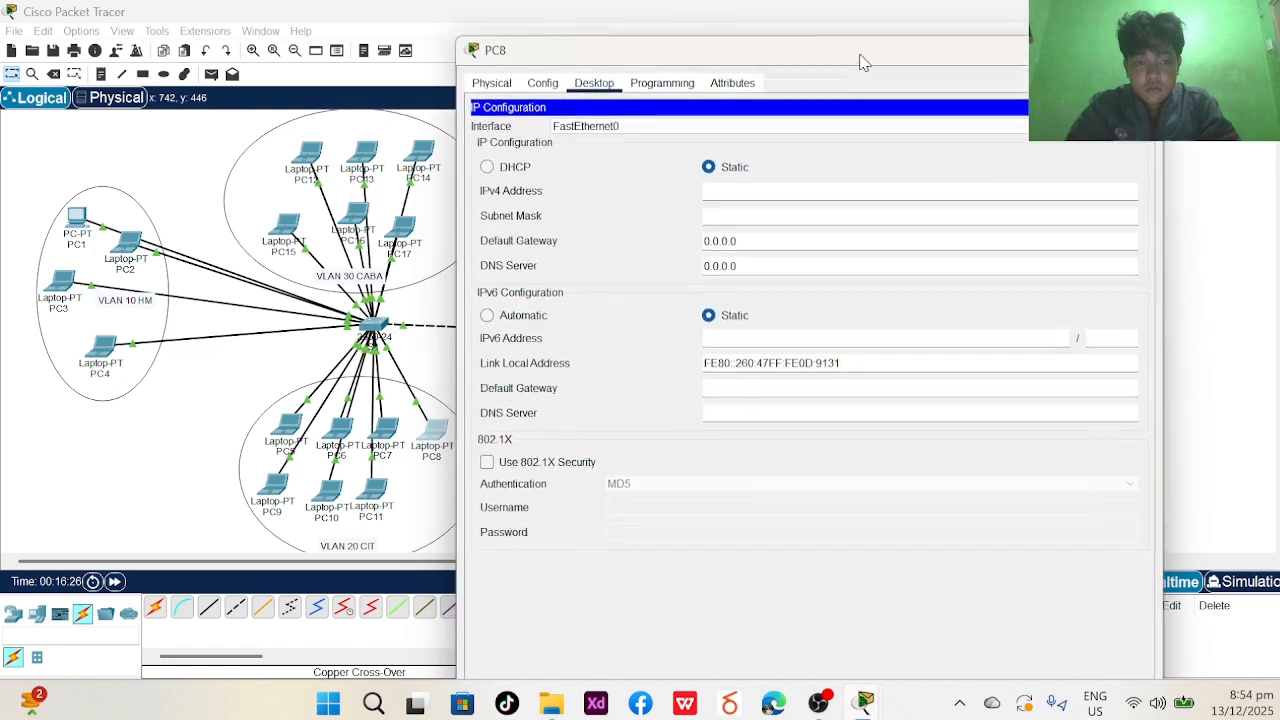
type("172.16.0.4")
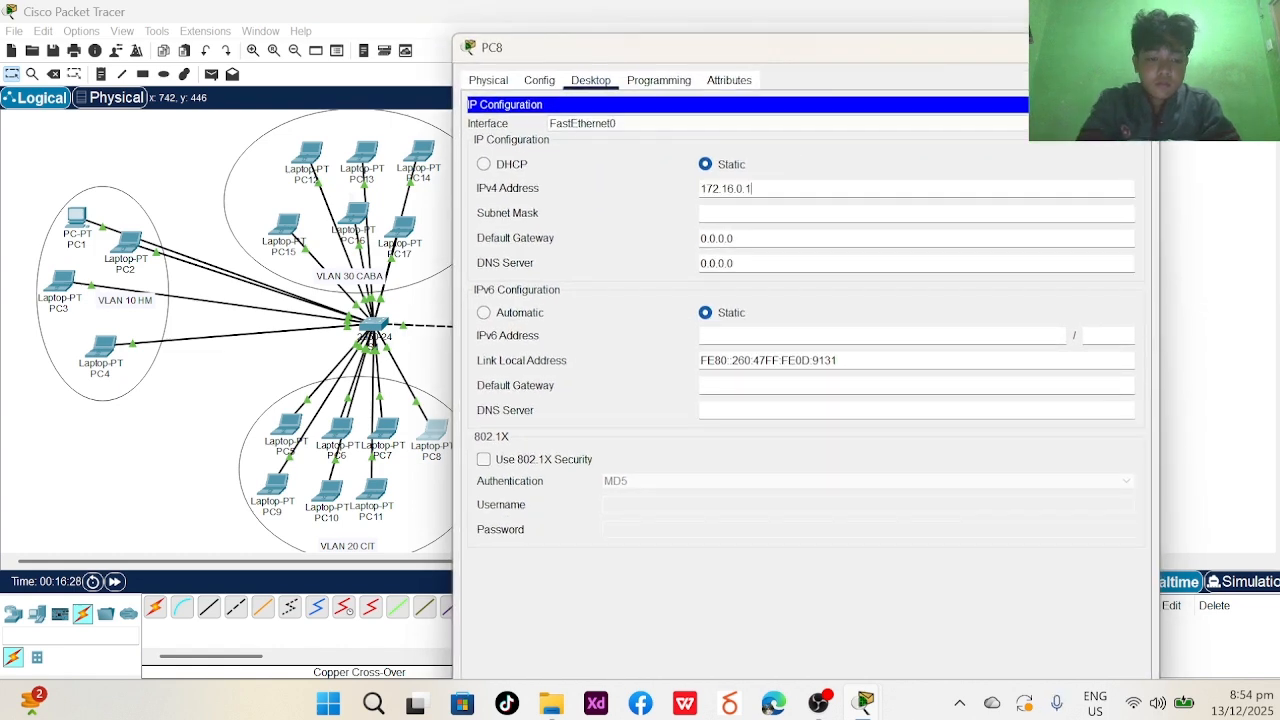
key("Tab")
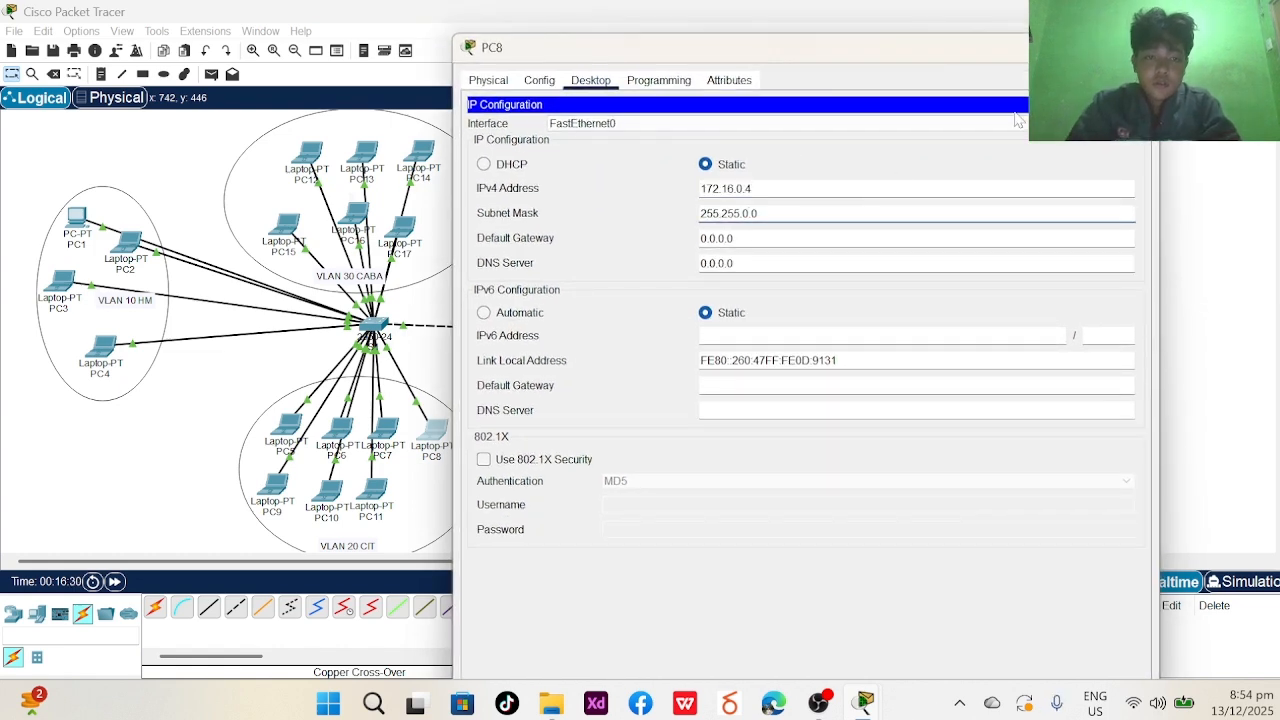
key("alt+F4")
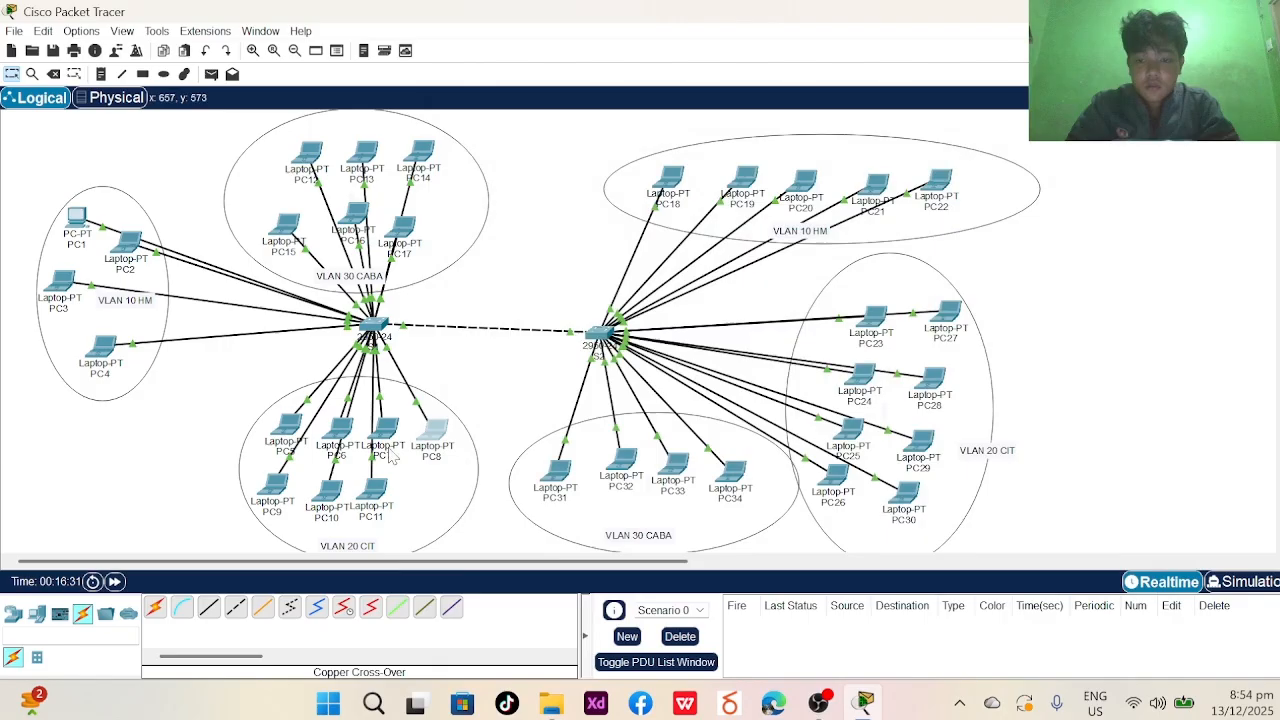
- Give laptop PC9 the static IPv4 address 172.16.0.5 with mask 255.255.0.0
left_click(277, 487)
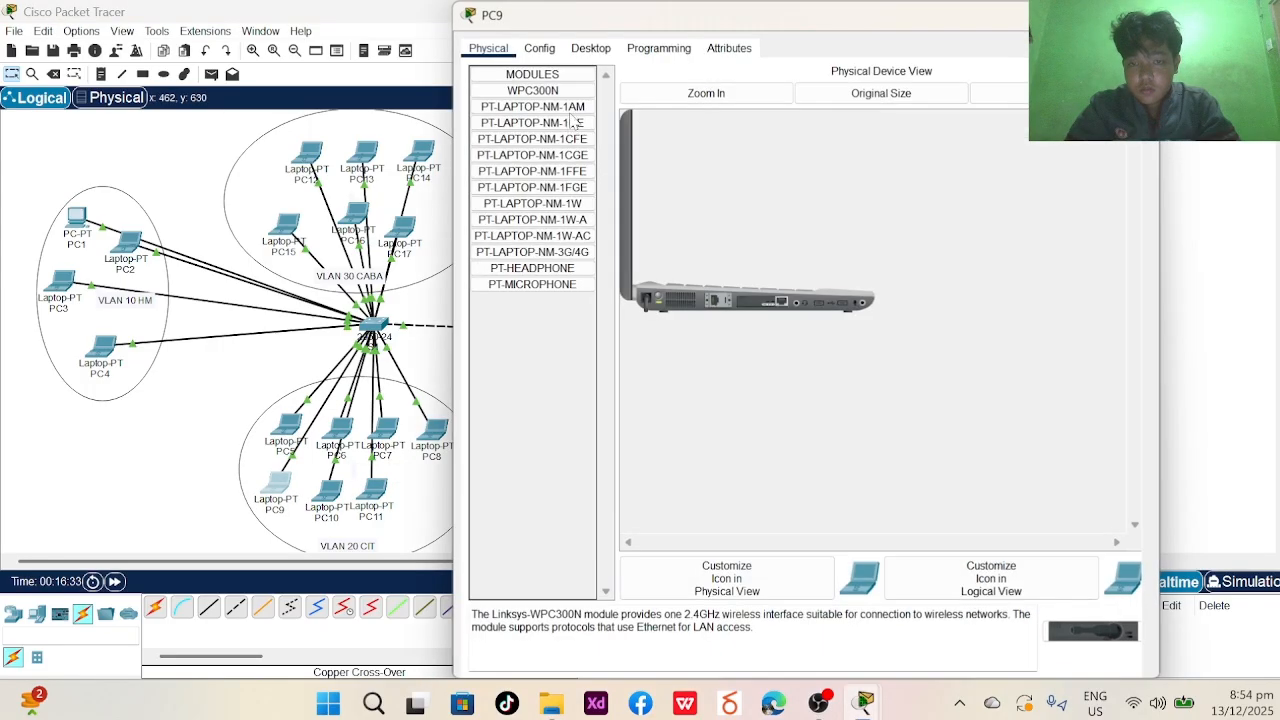
left_click(590, 48)
left_click(545, 100)
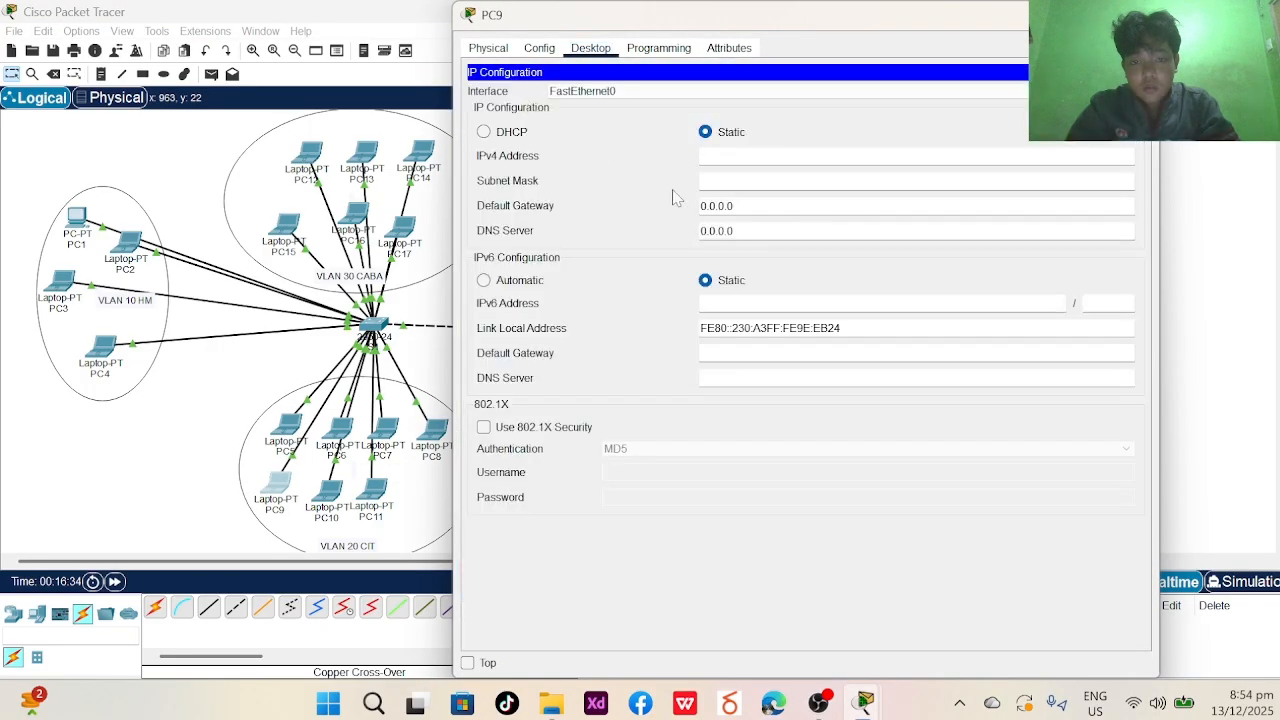
type("172.16.0.")
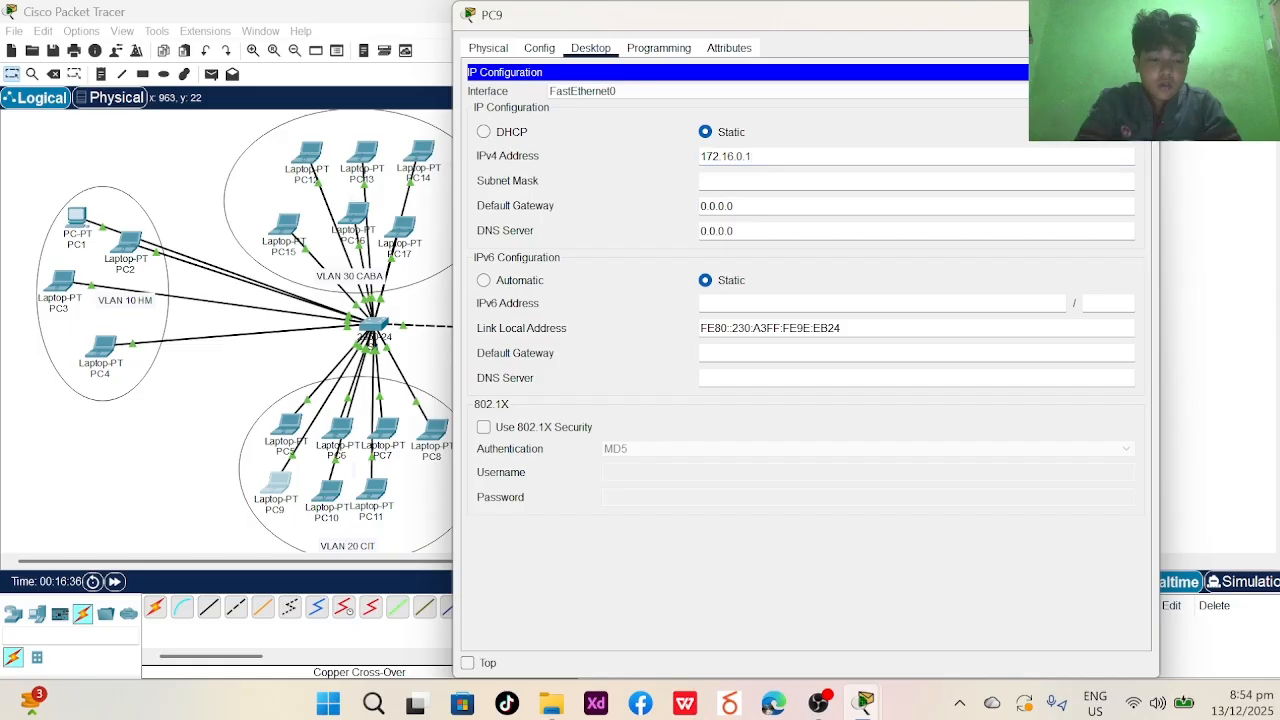
type("9")
key("Tab")
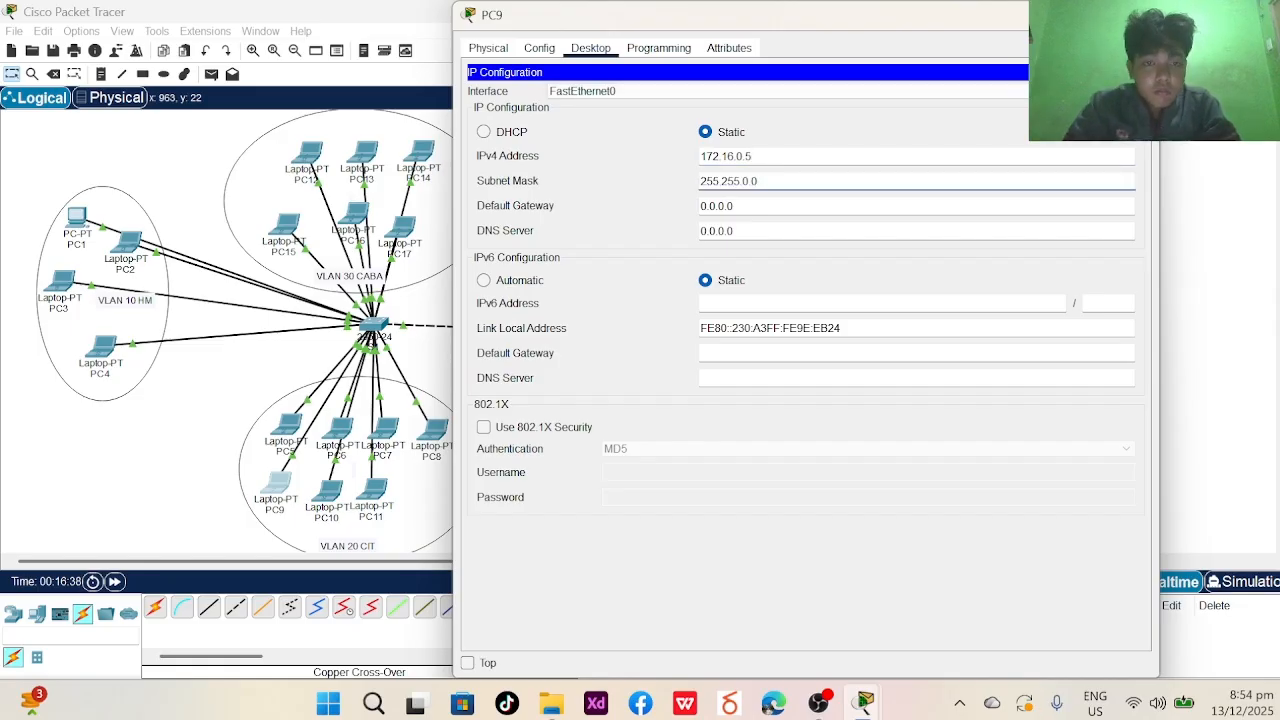
left_click(519, 401)
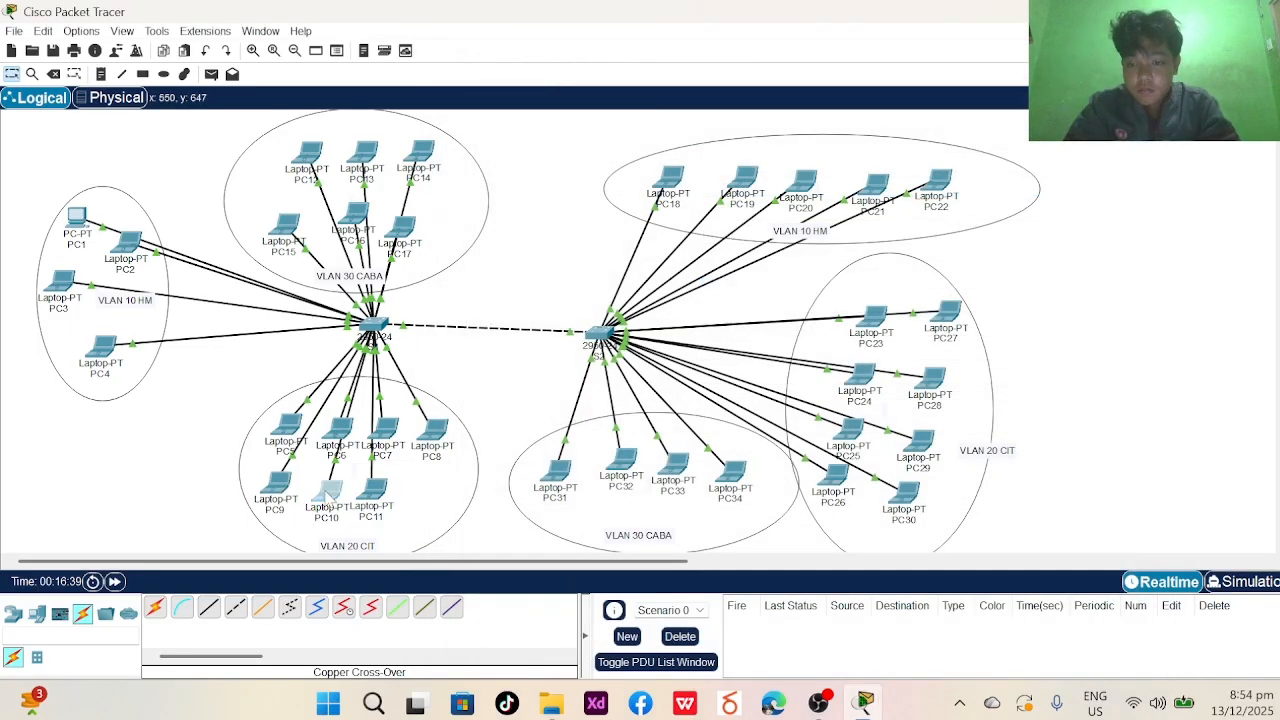
- Correct laptop PC10's IPv4 address to 172.16.0.6 with mask 255.255.0.0
left_click(328, 490)
left_click(398, 172)
left_click(328, 490)
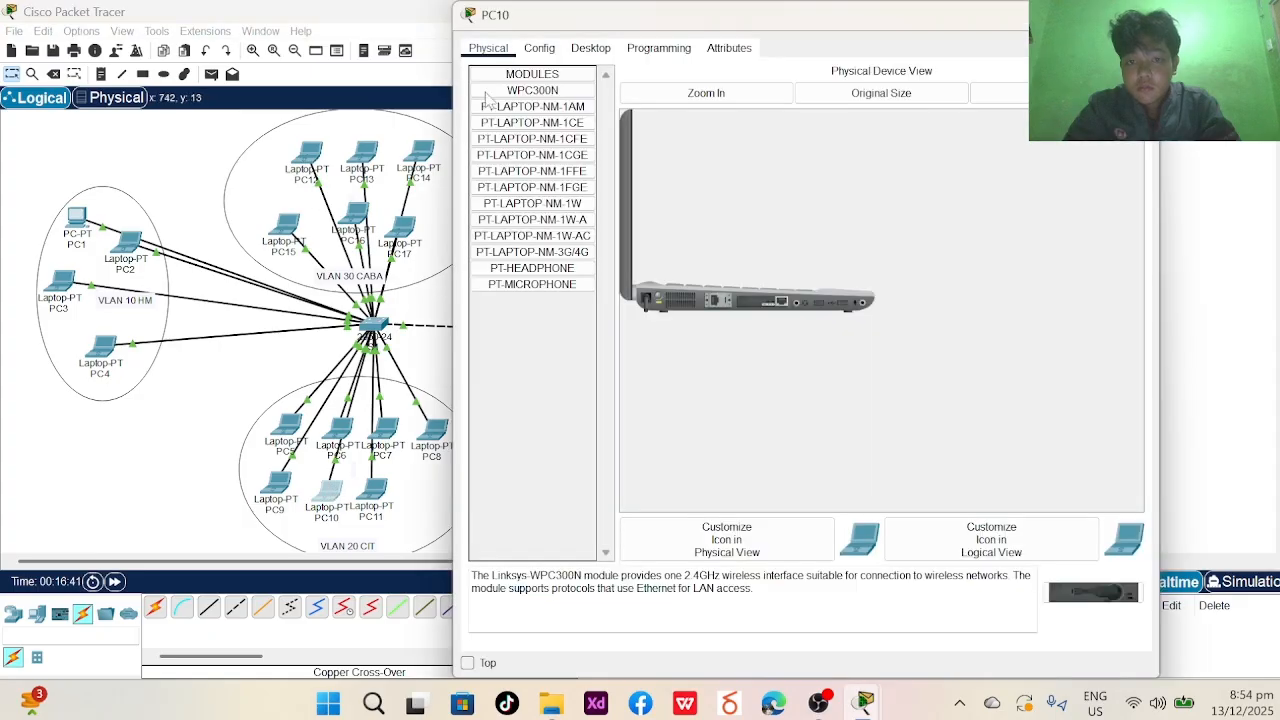
left_click(590, 48)
left_click(580, 98)
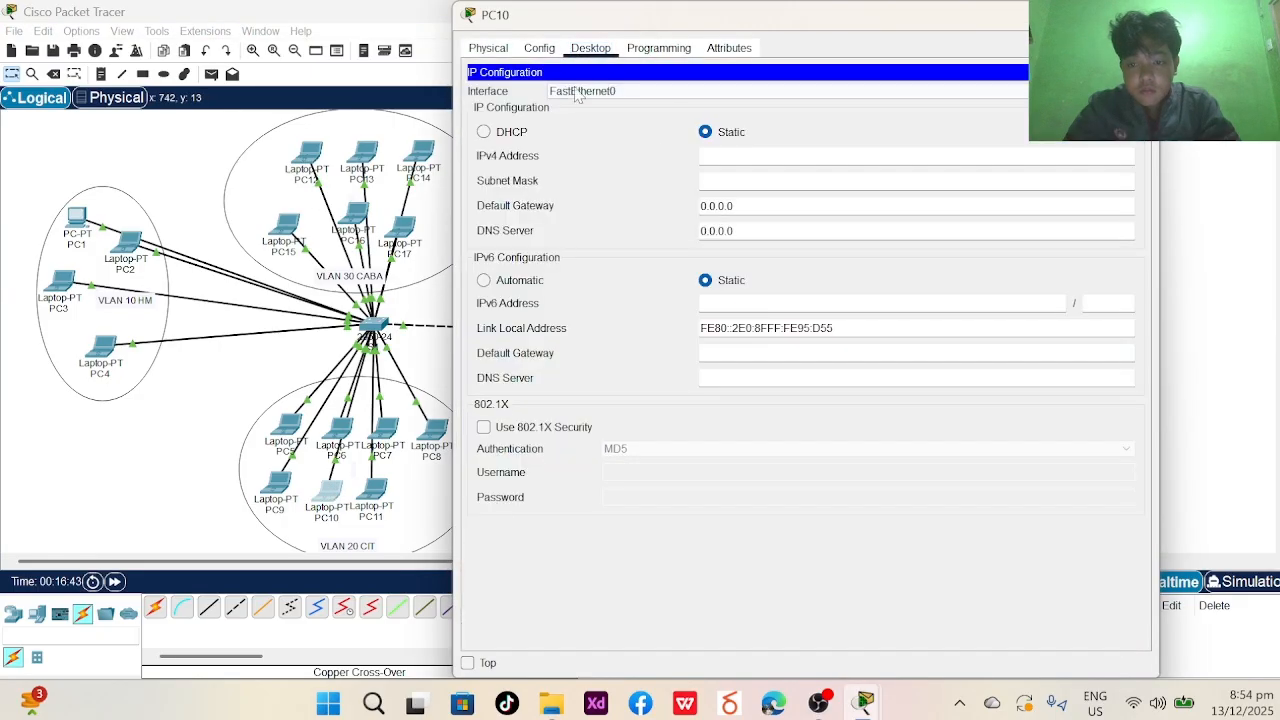
left_click(715, 154)
key("BackSpace")
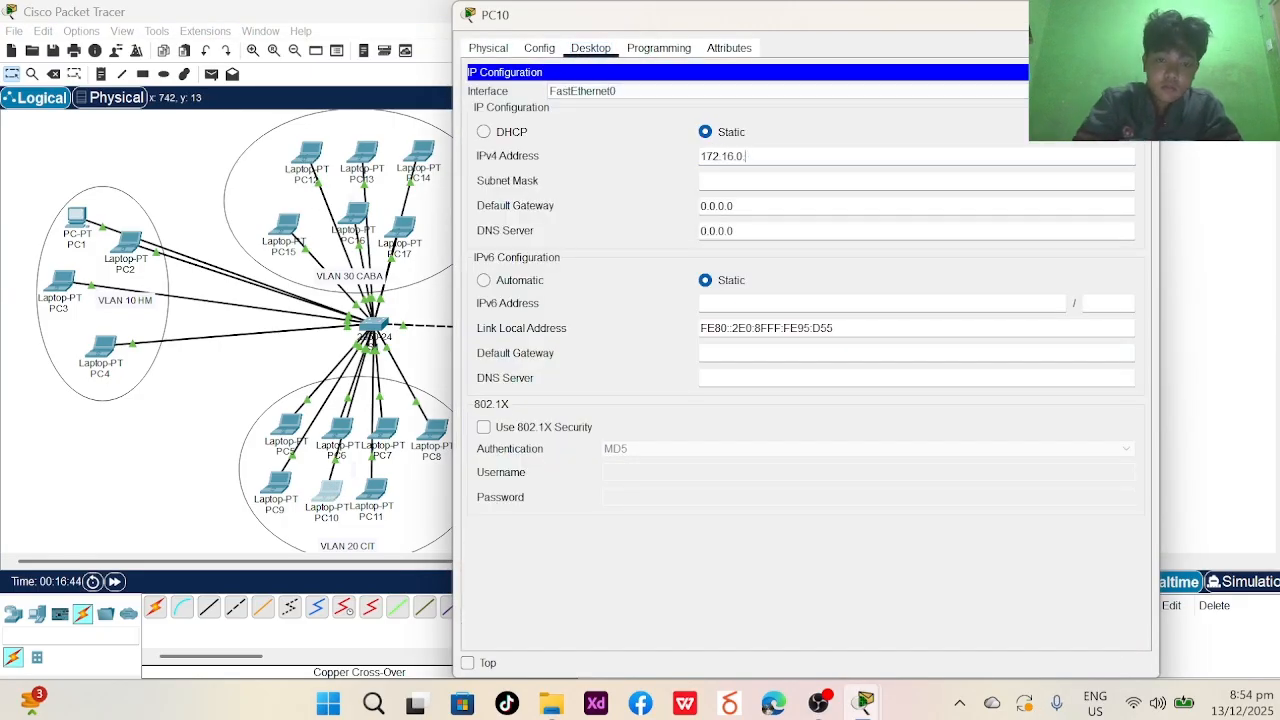
type("6")
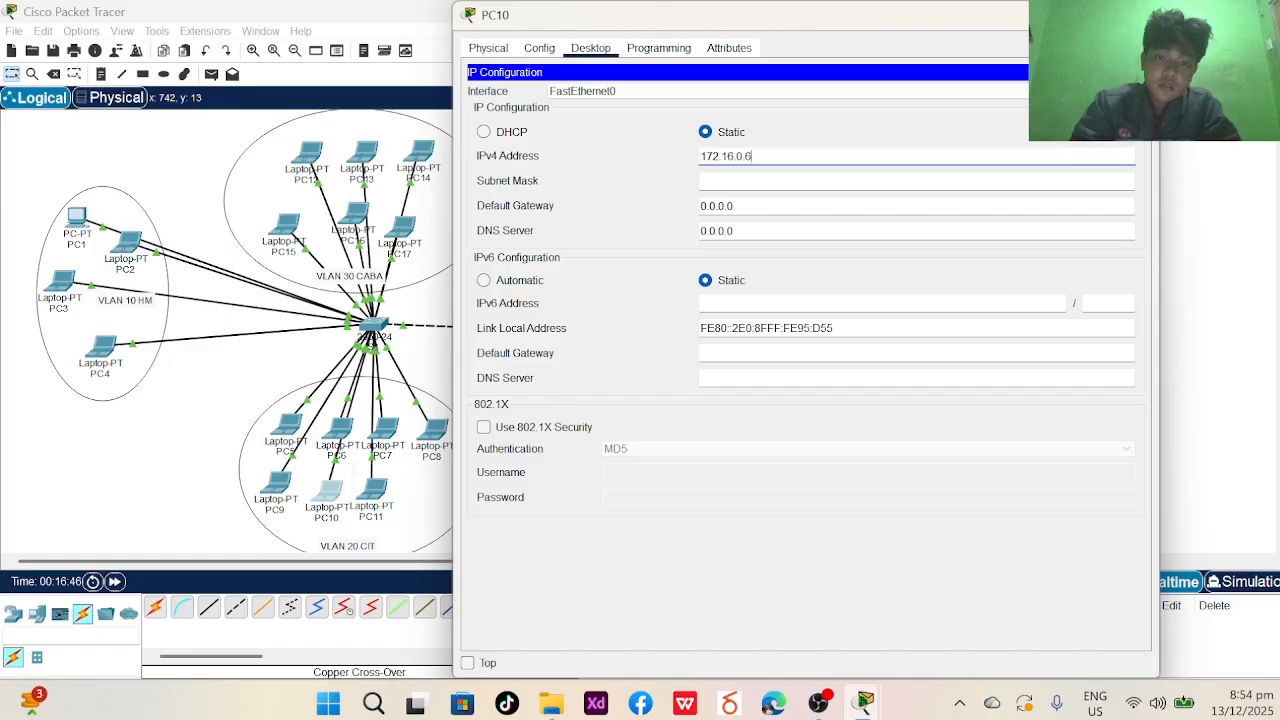
key("Tab")
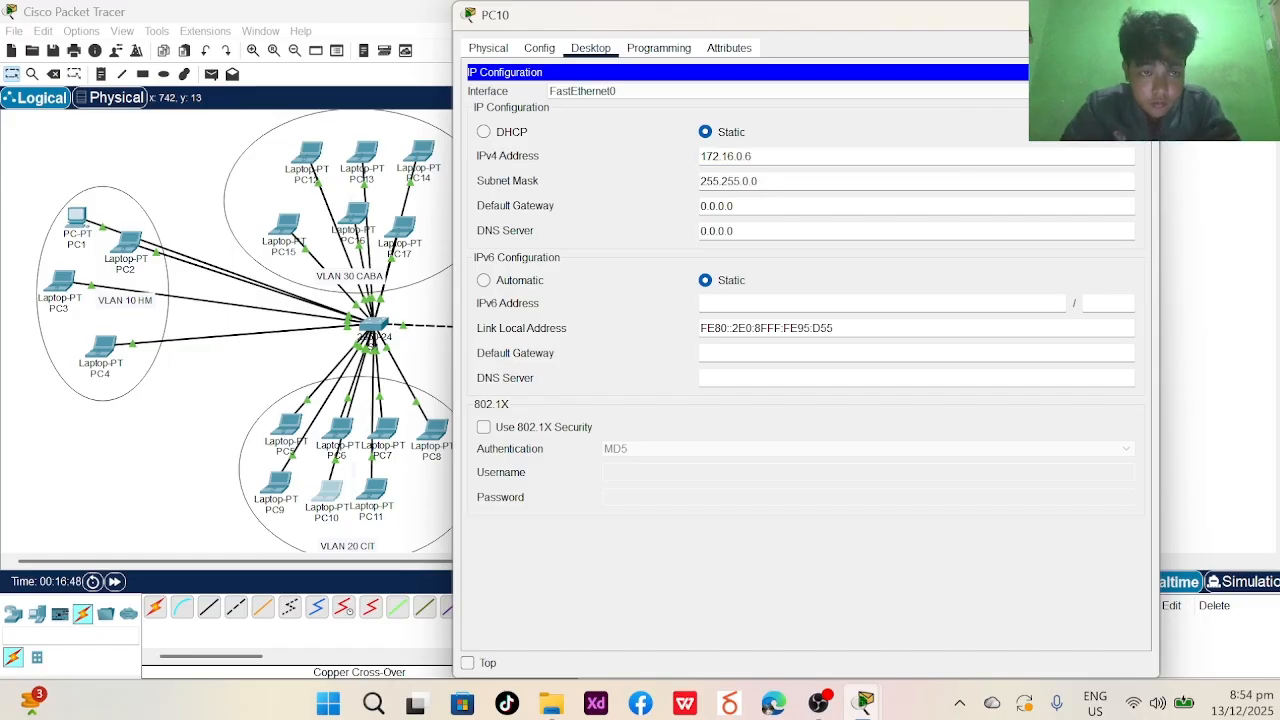
left_click(1142, 14)
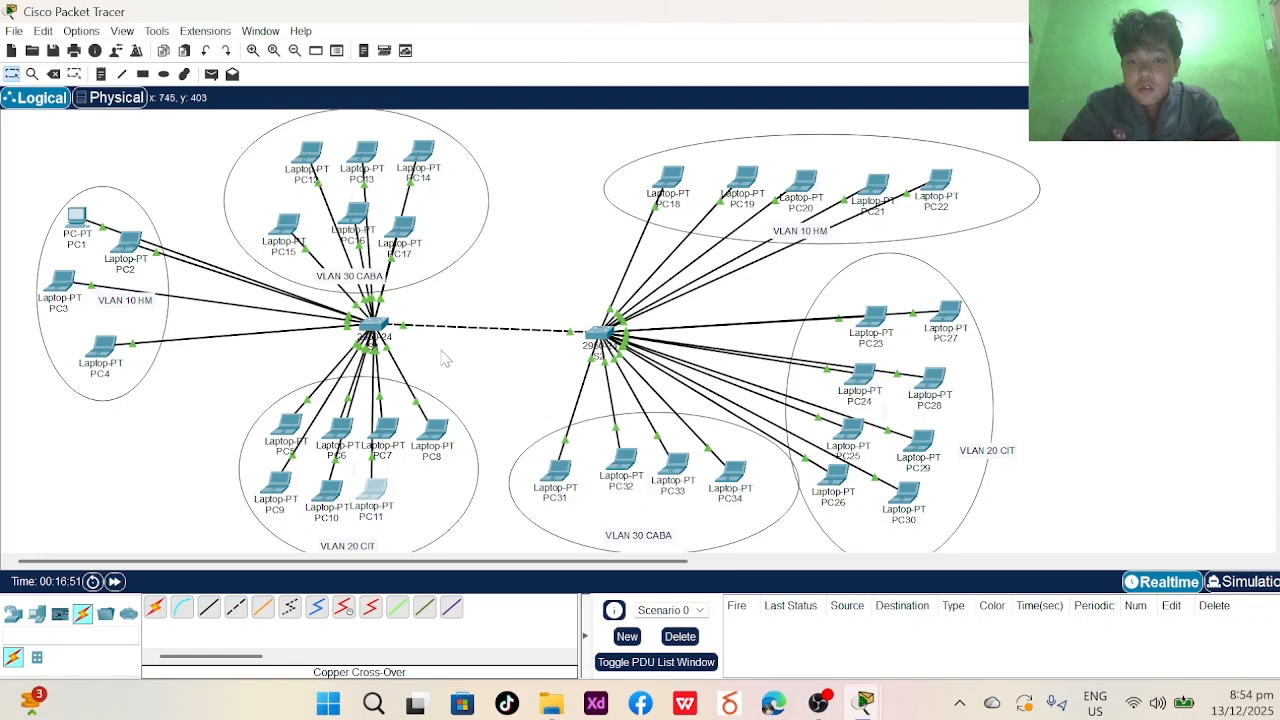
- Give laptop PC11 the static IPv4 address 172.16.0.7 with mask 255.255.0.0
left_click(372, 490)
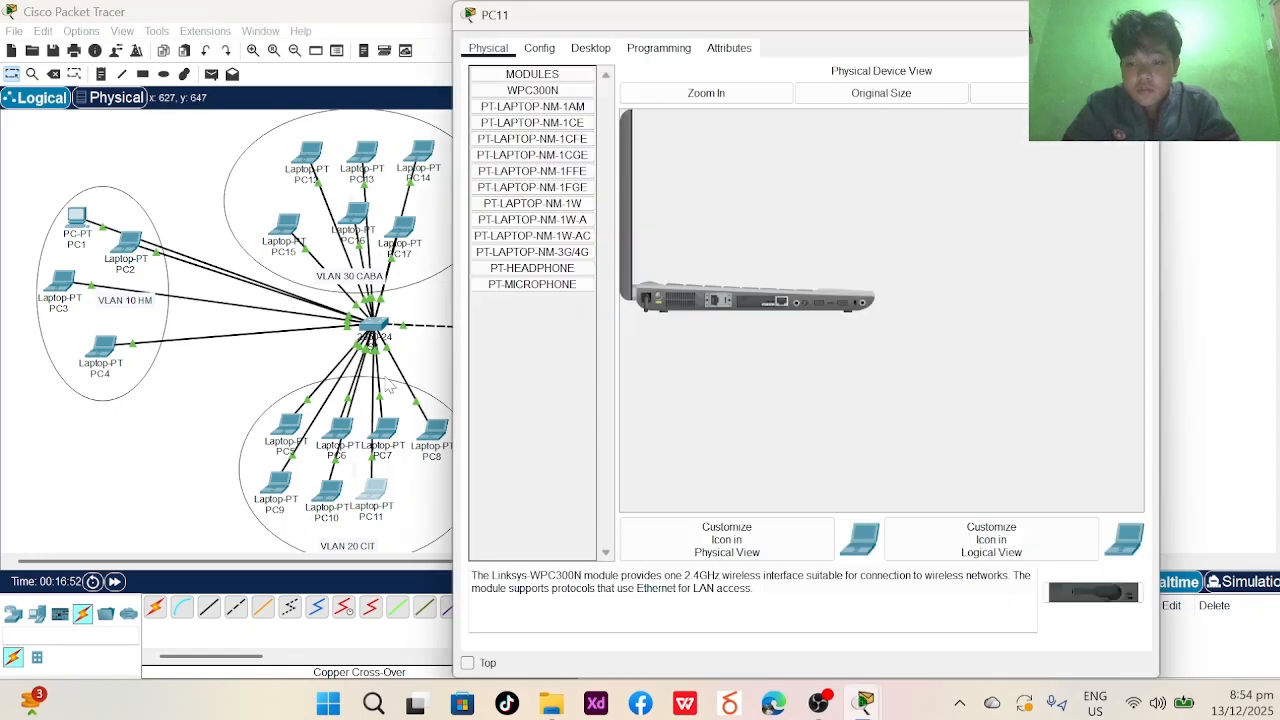
left_click(545, 48)
left_click(590, 50)
left_click(535, 105)
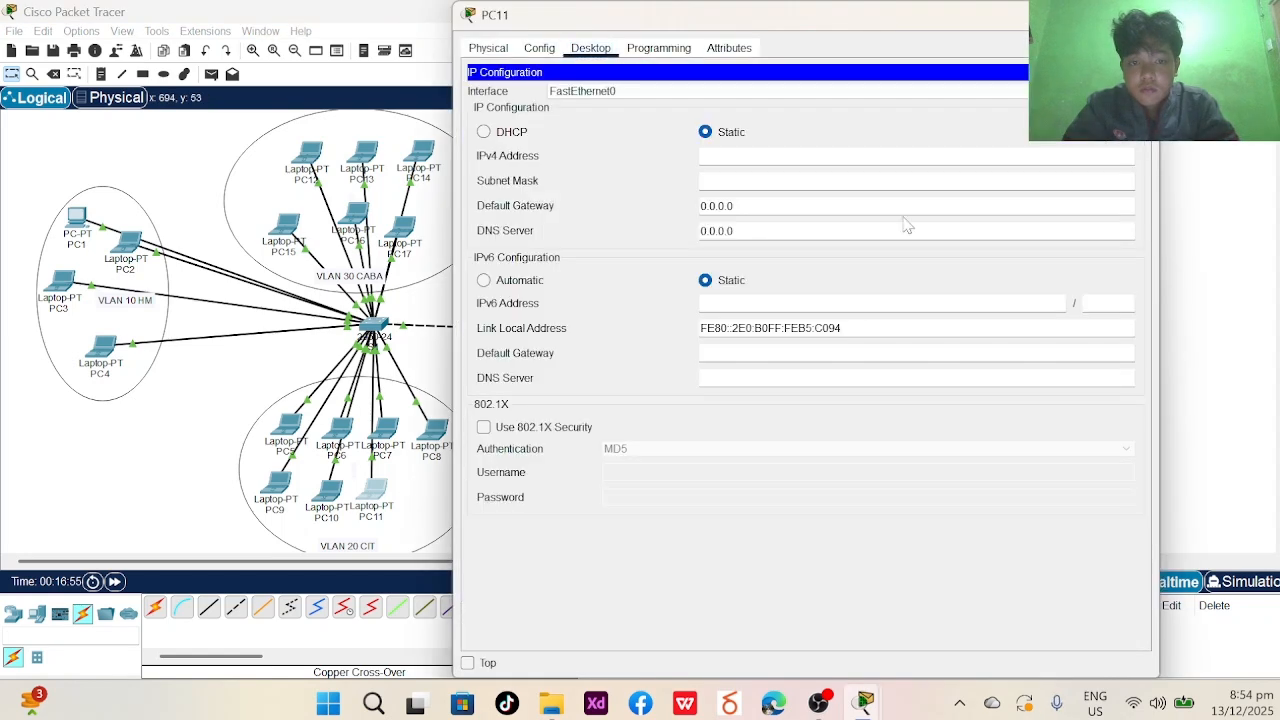
type("172.16.0.7")
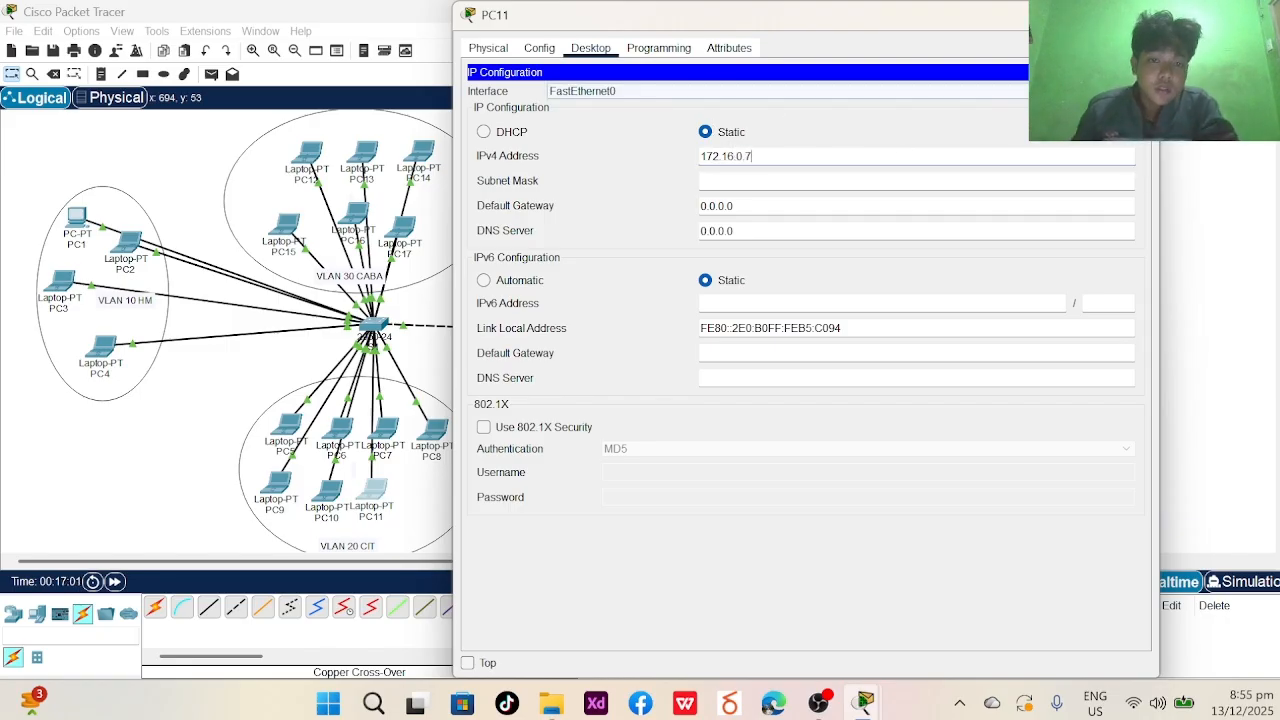
key("Tab")
key("Tab")
left_click(865, 703)
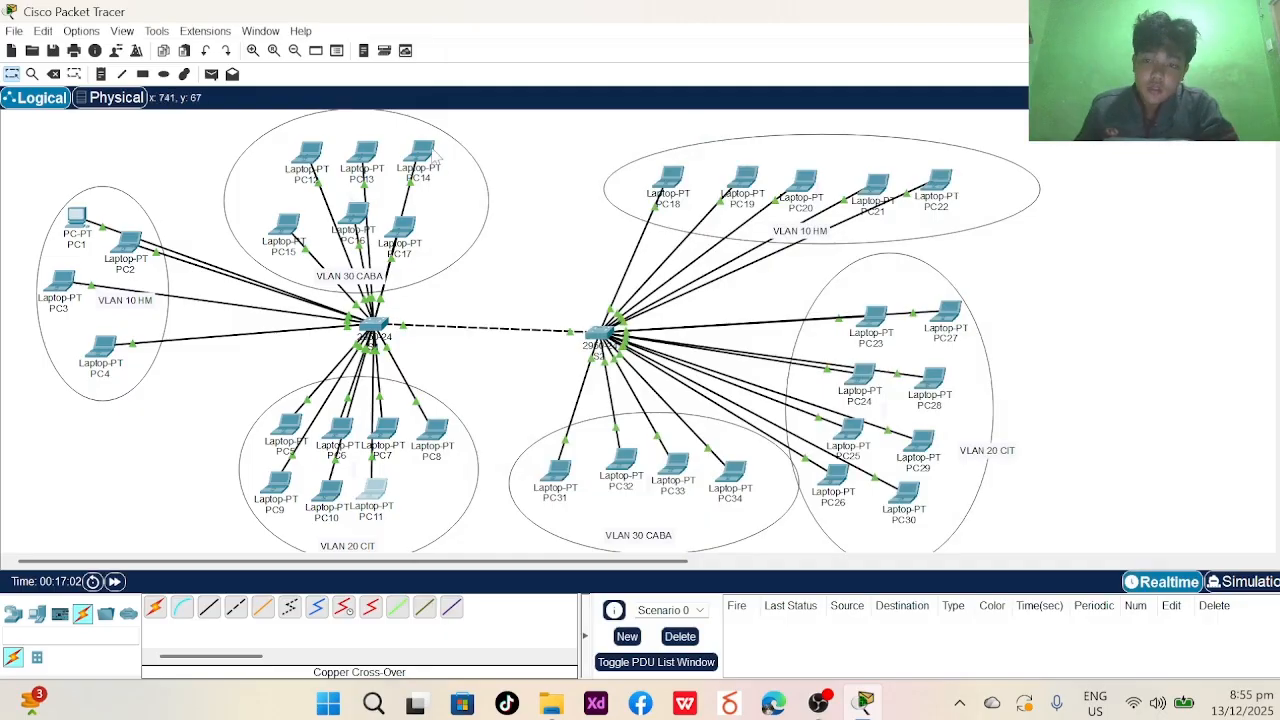
- Give laptop PC12 a static 192.168 address with mask 255.255.255.0
left_click(308, 156)
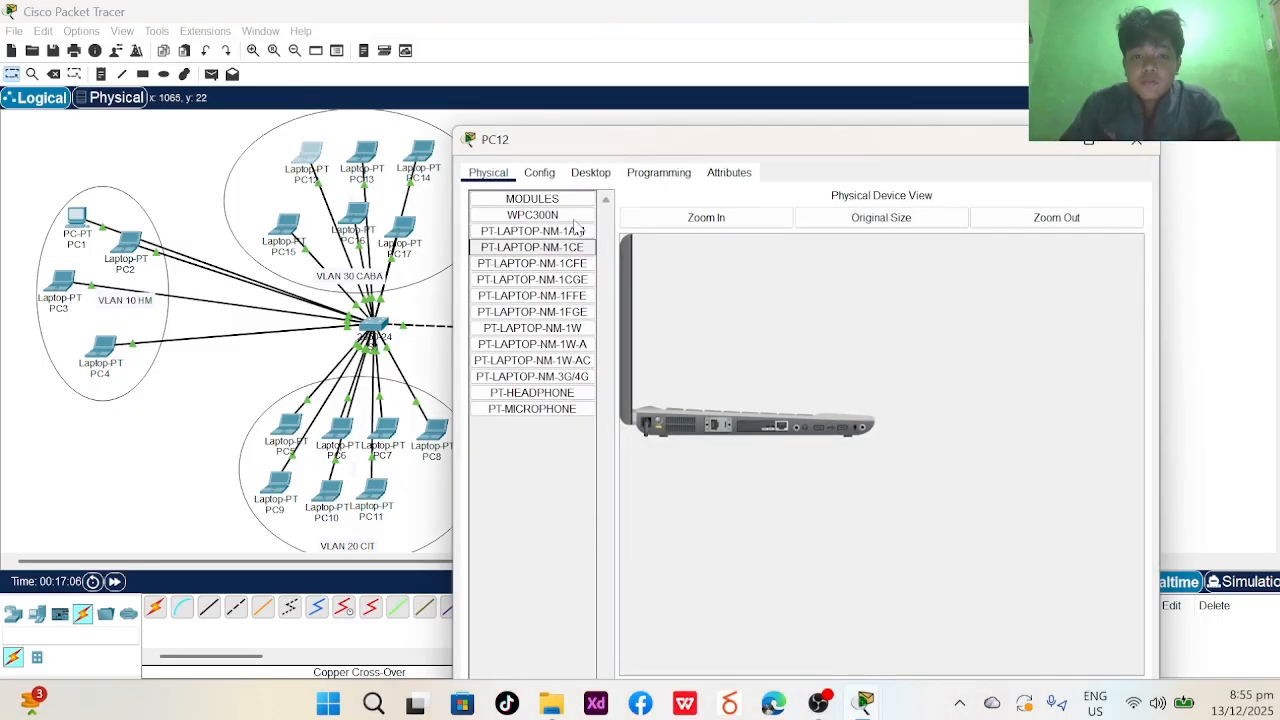
left_click(590, 172)
left_click(540, 228)
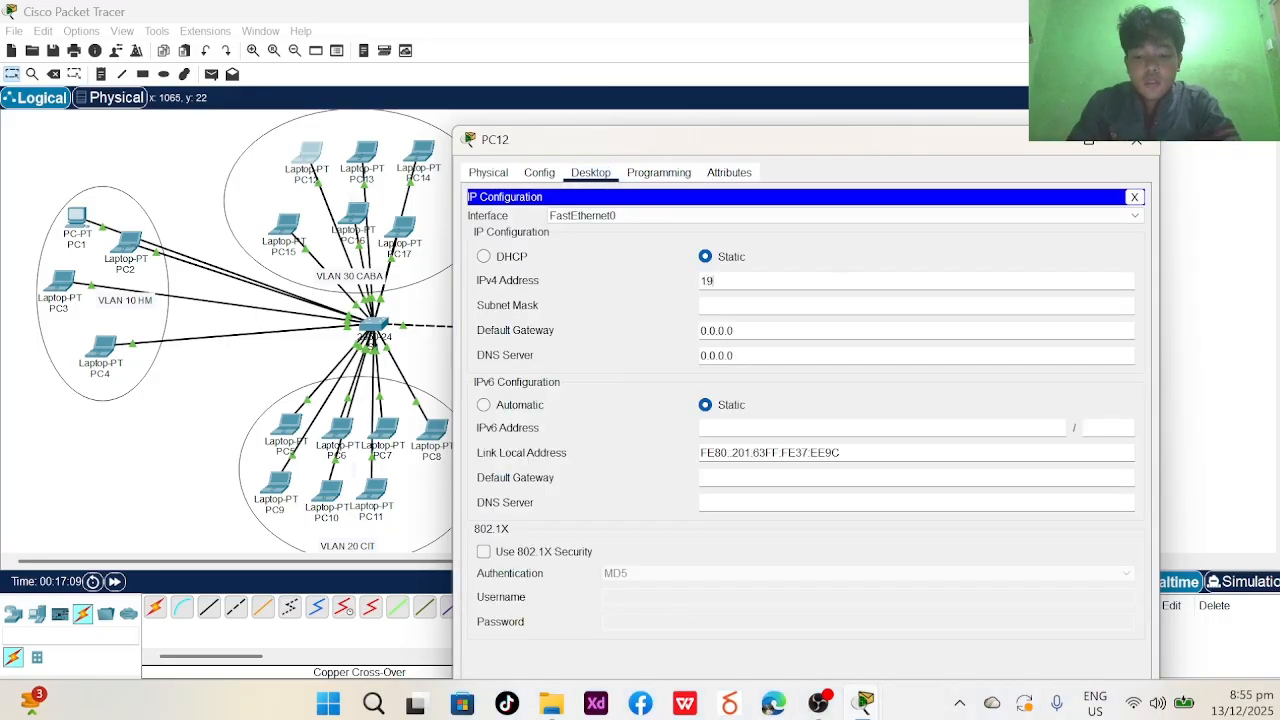
type("192.168.2.1")
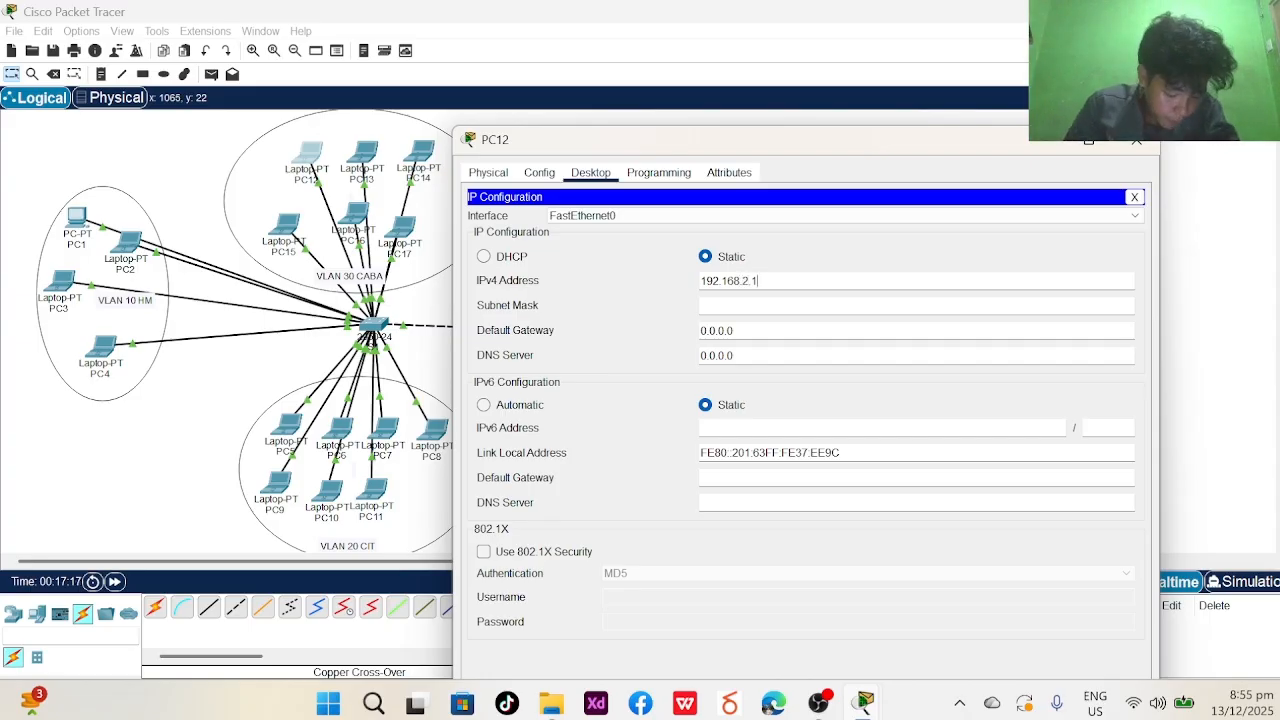
key("ctrl+a")
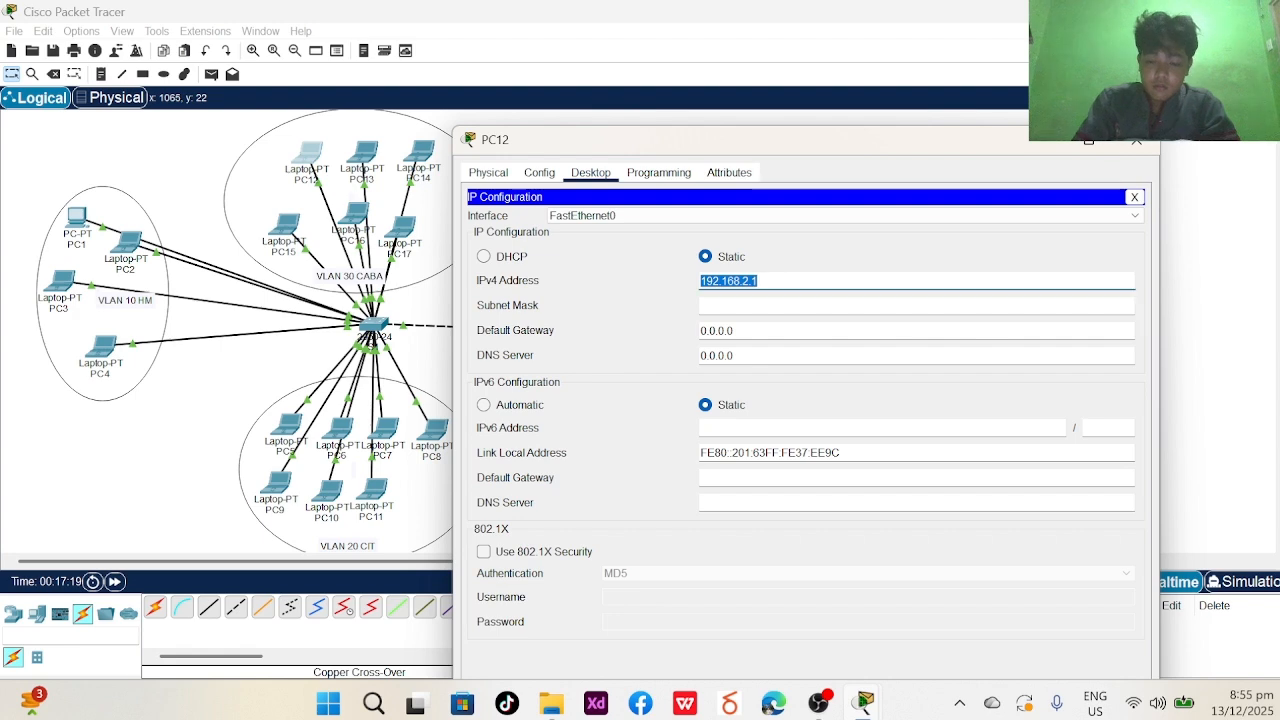
key("Tab")
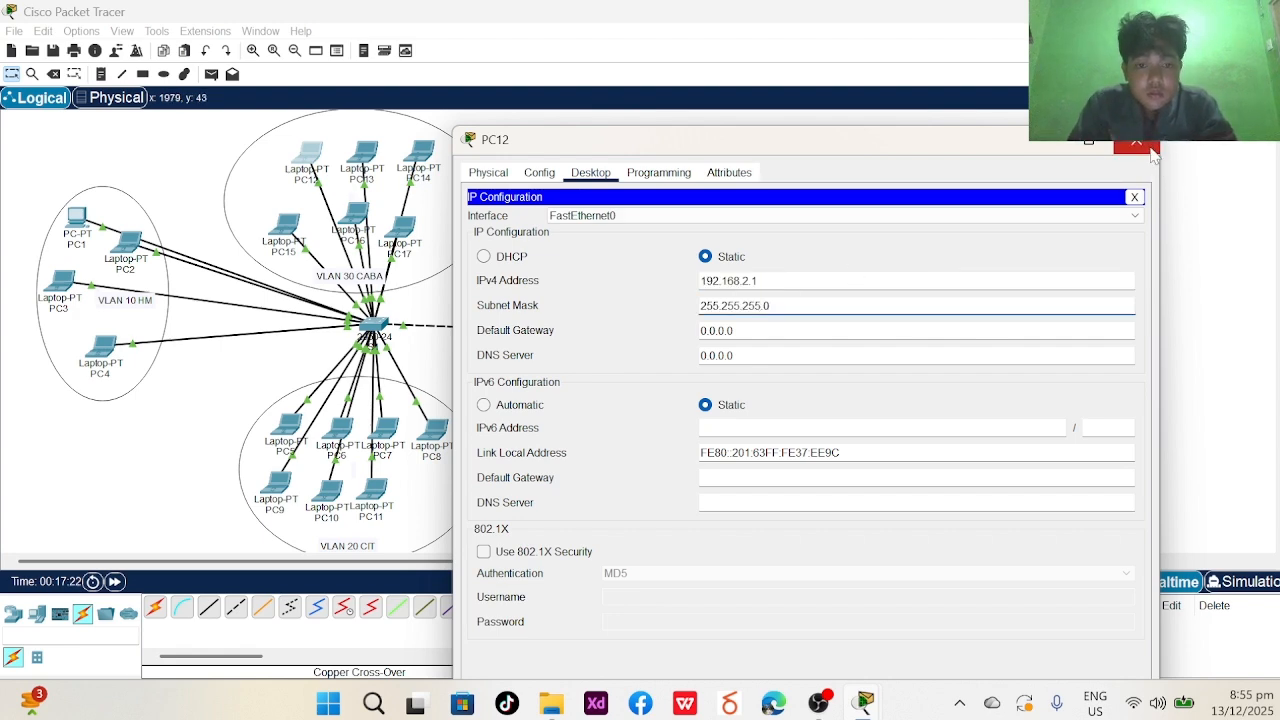
left_click(1150, 148)
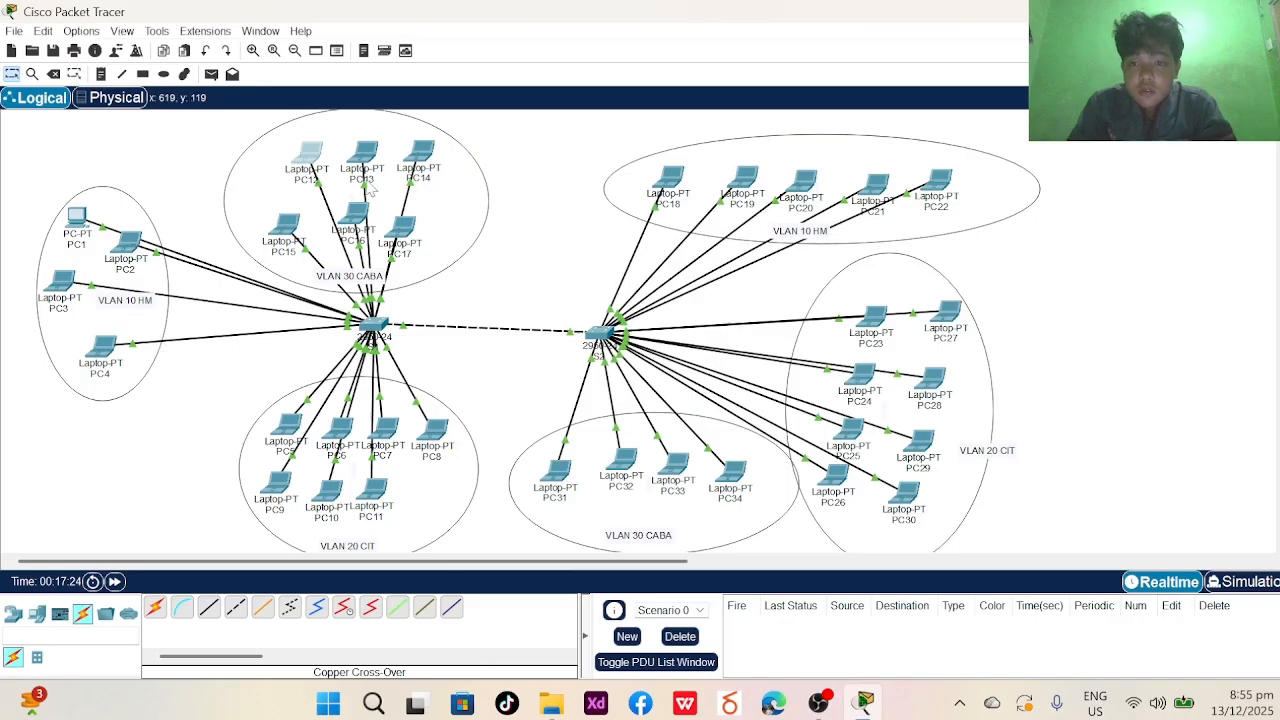
- Give laptop PC13 a static 192.168.2.x address with mask 255.255.255.0
left_click(366, 158)
left_click(590, 48)
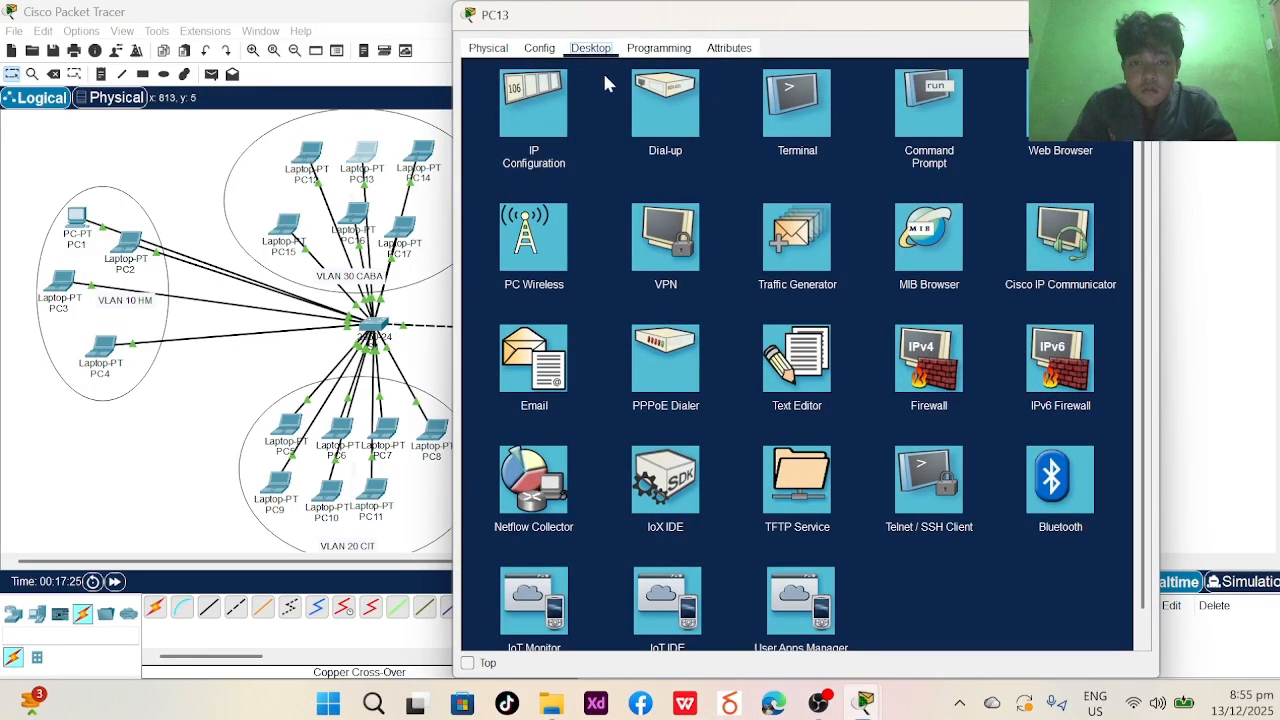
left_click(535, 103)
type("192.168.2.1")
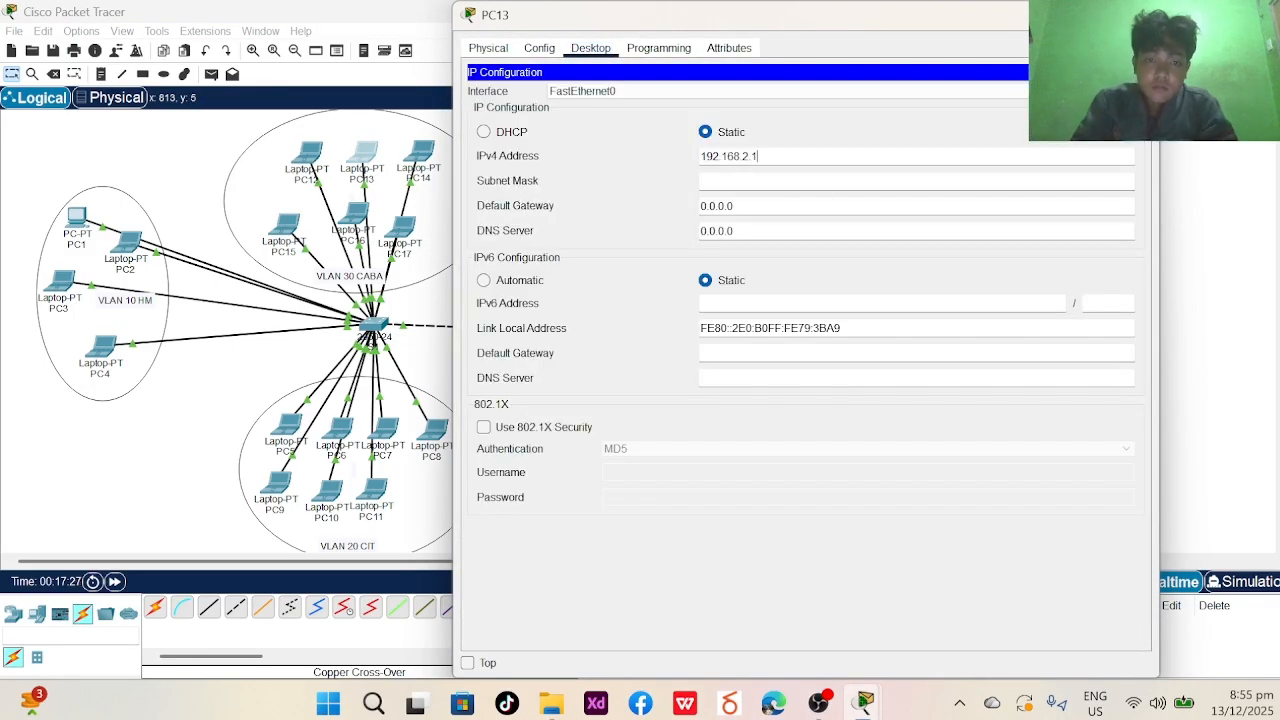
type("2")
left_click(760, 180)
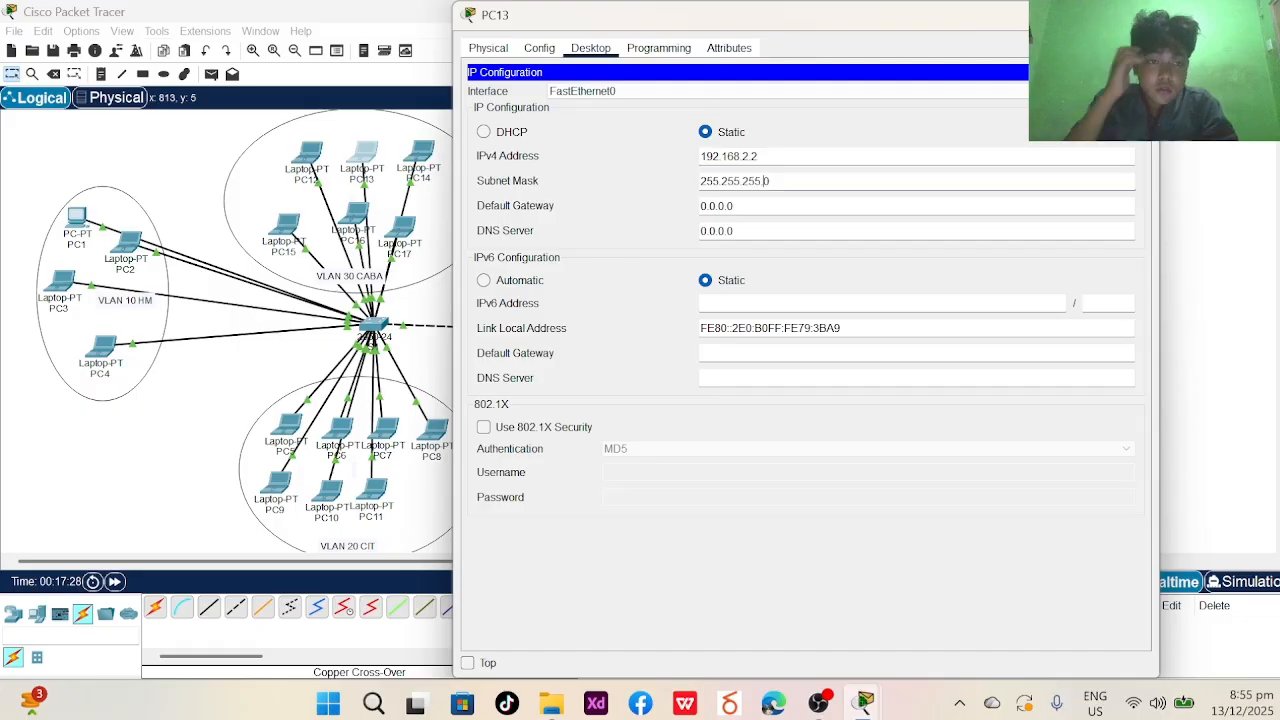
left_click(1146, 14)
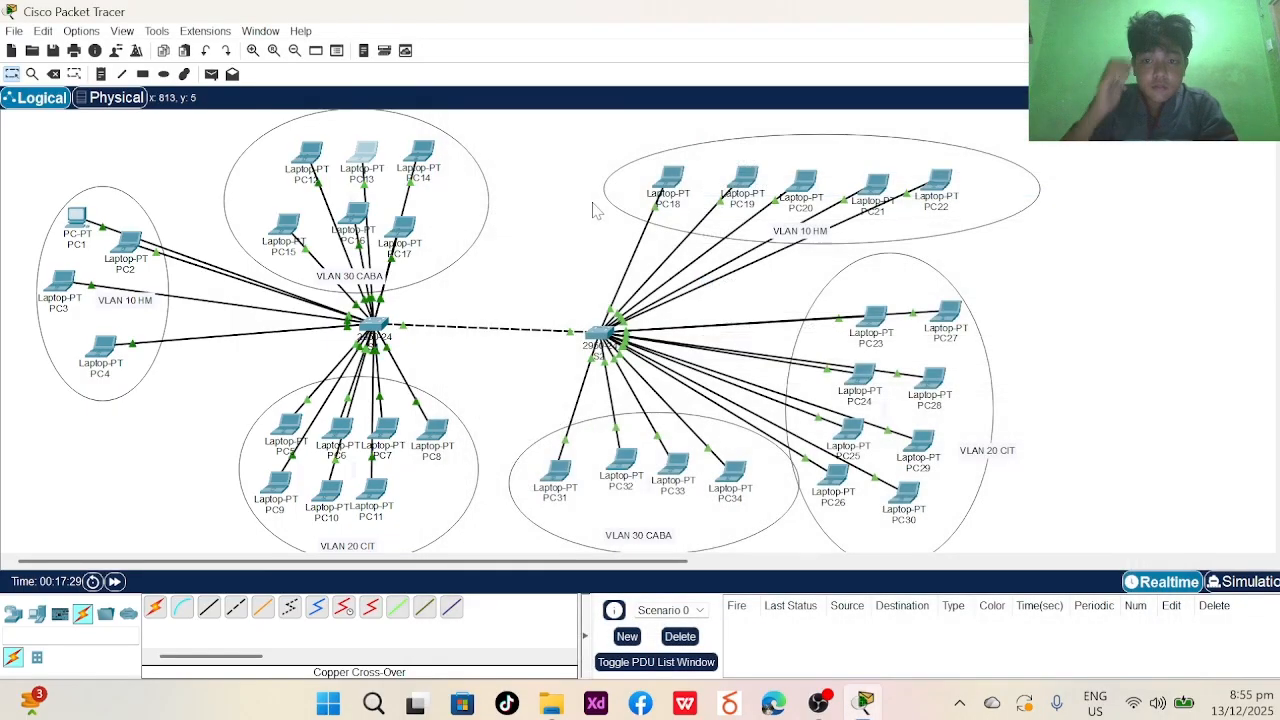
- Give laptop PC14 the static IPv4 address 192.168.2.3 with mask 255.255.255.0
left_click(421, 155)
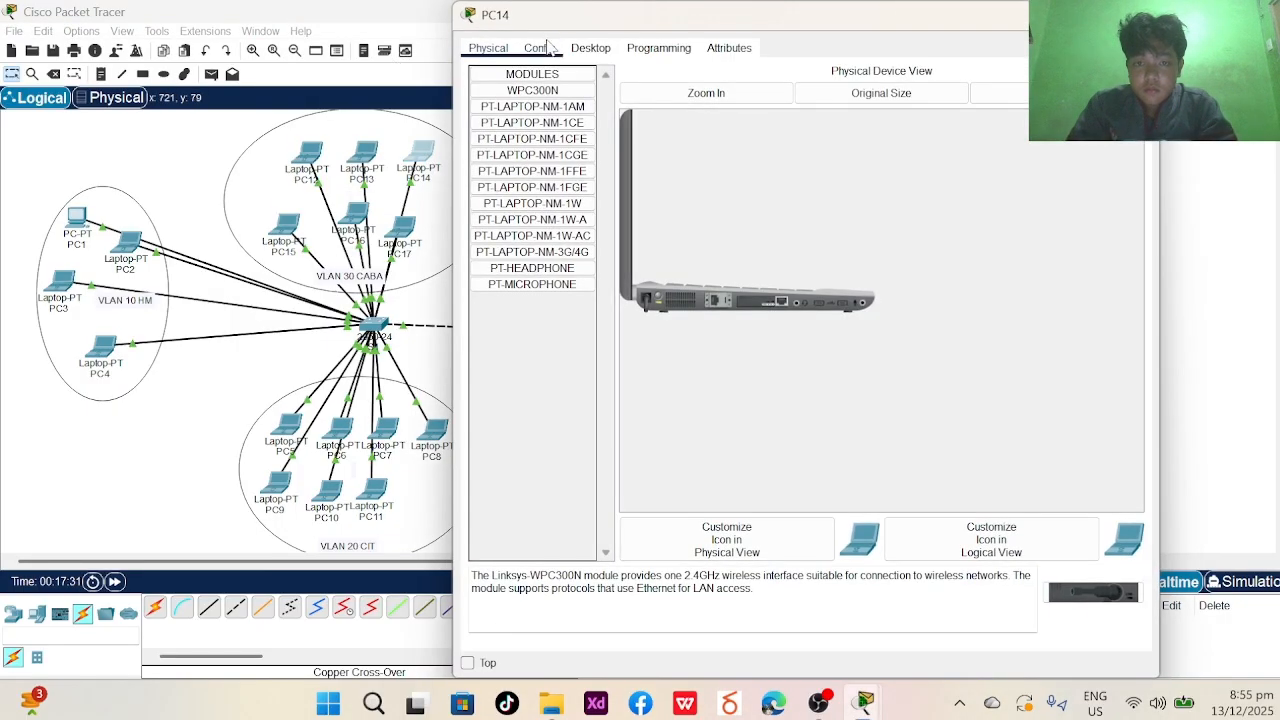
left_click(590, 48)
left_click(533, 100)
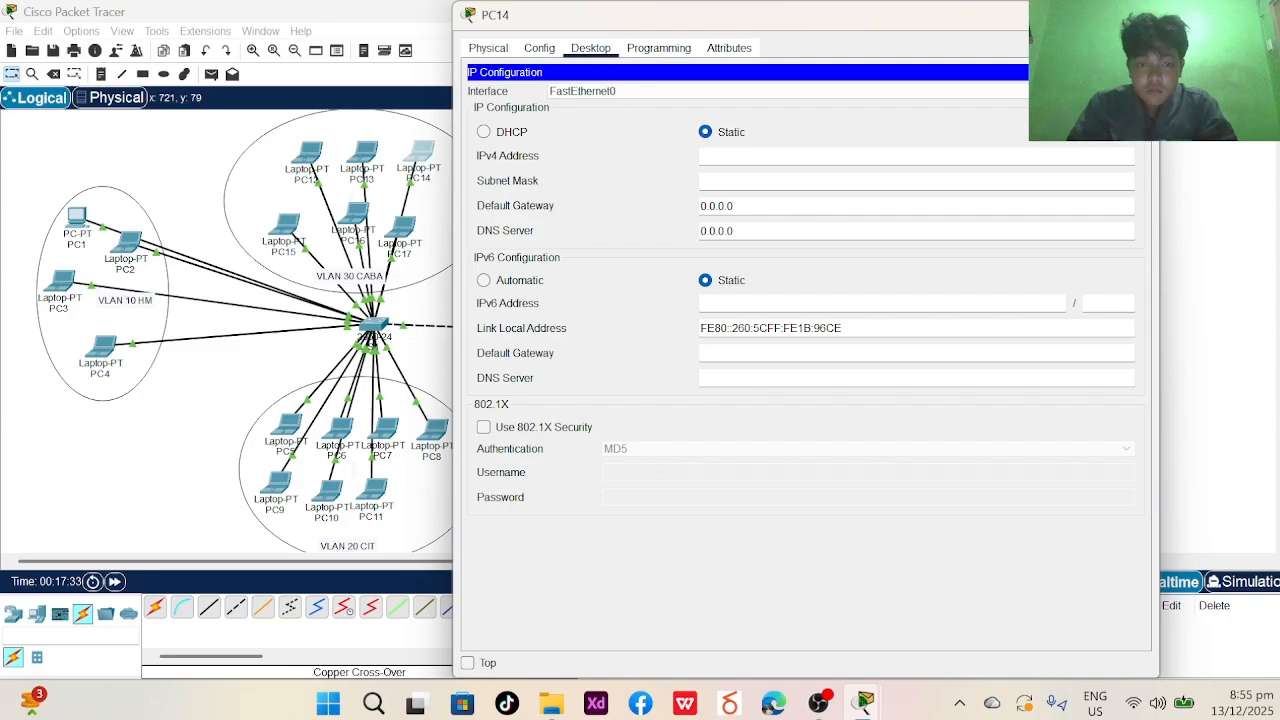
type("192.168.2.3")
key("Tab")
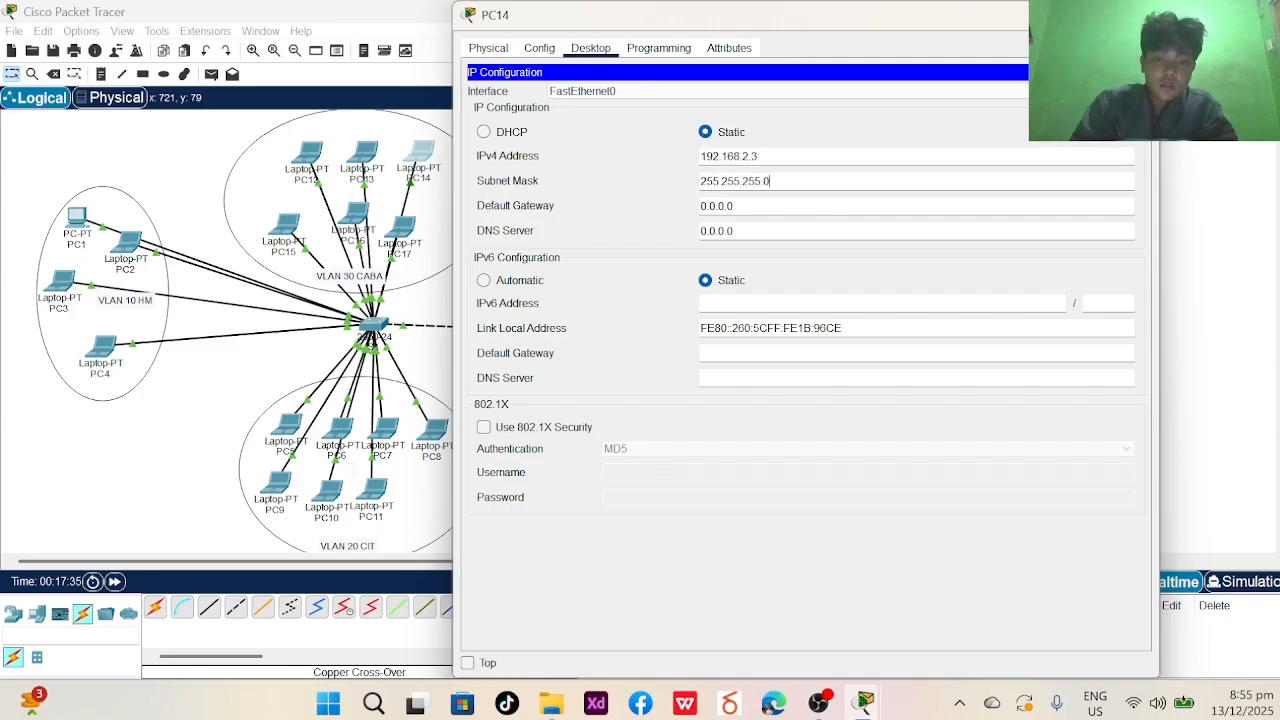
left_click(1145, 14)
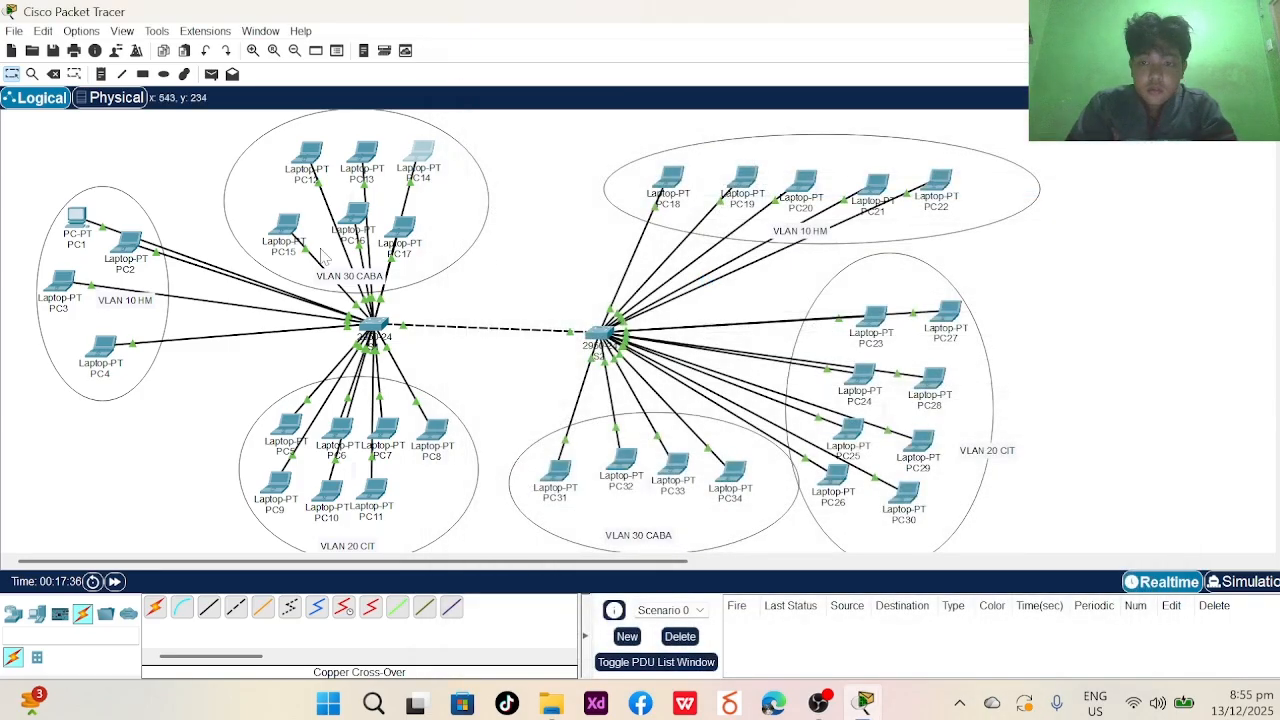
- Give laptop PC15 the static IPv4 address 192.168.2.4 with mask 255.255.255.0
left_click(285, 228)
left_click(590, 172)
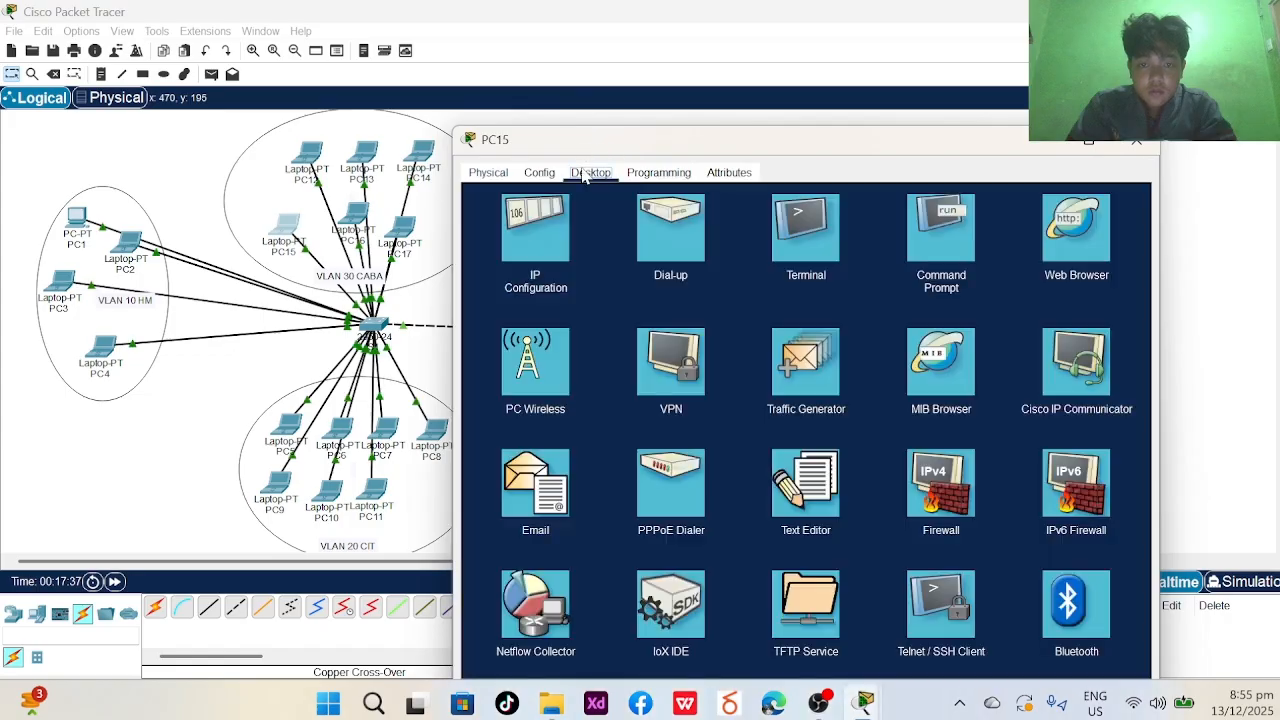
left_click(537, 210)
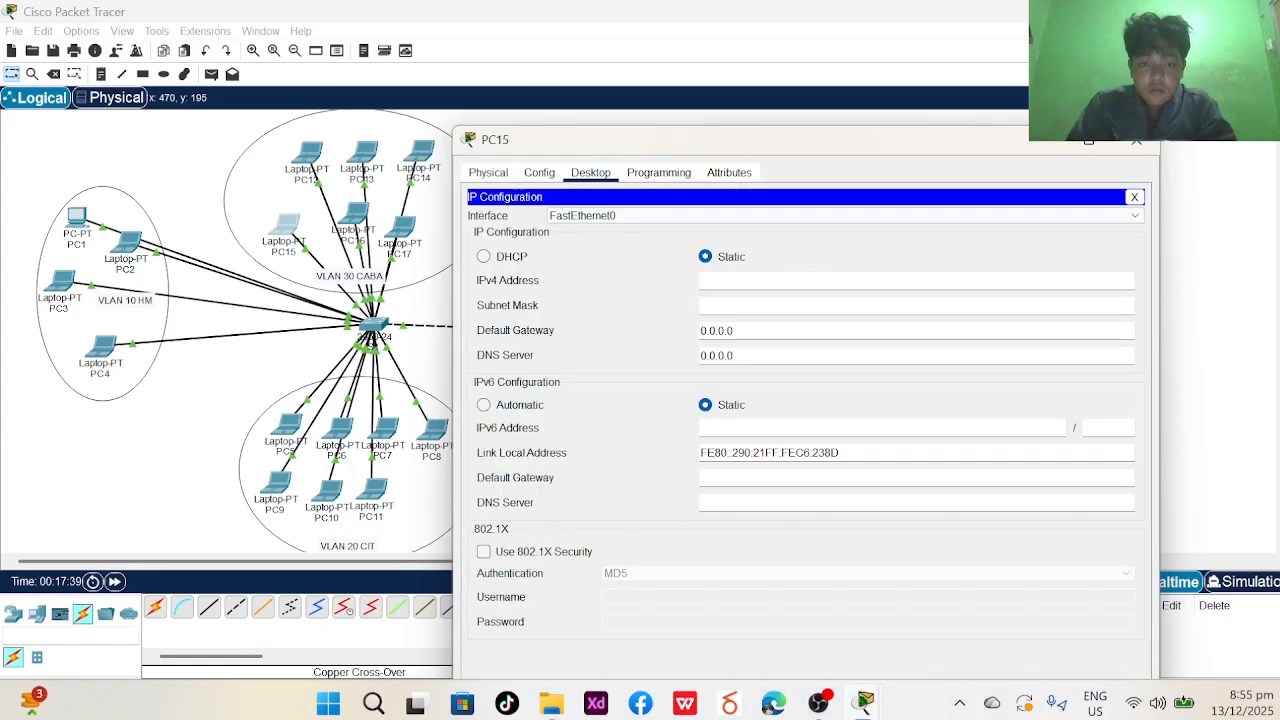
type("192.168.2.")
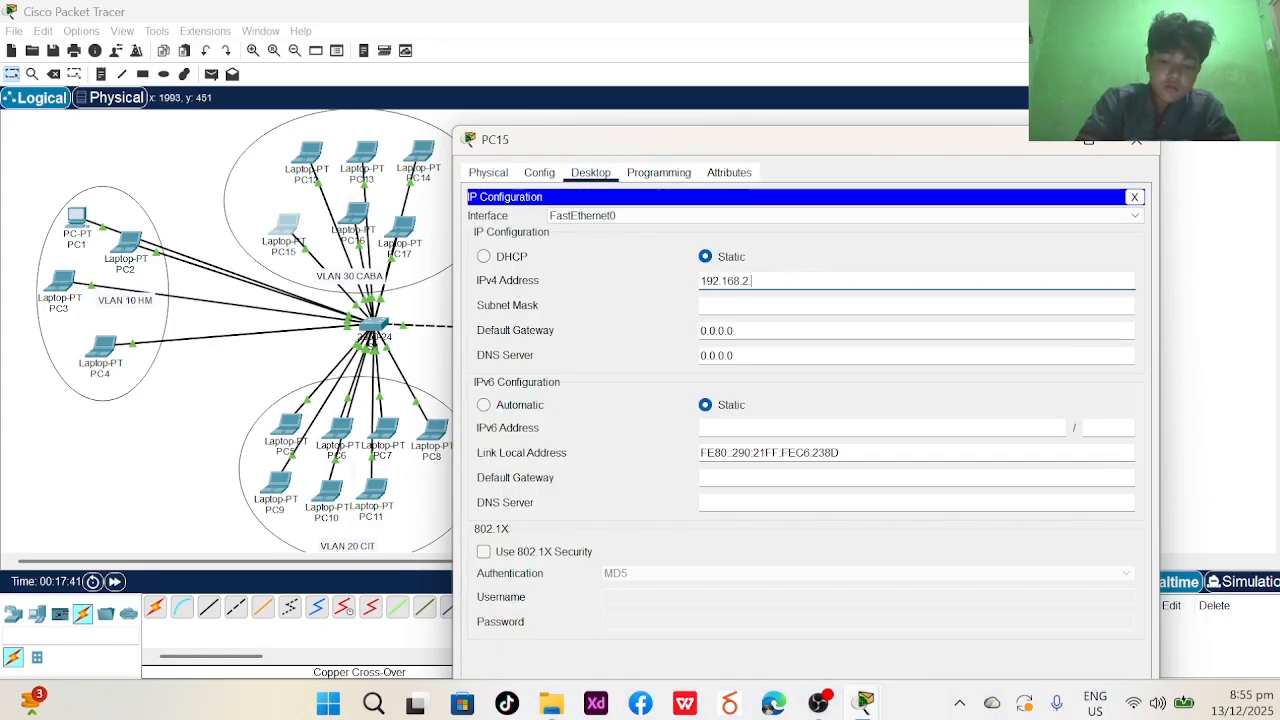
key("Tab")
key("Tab")
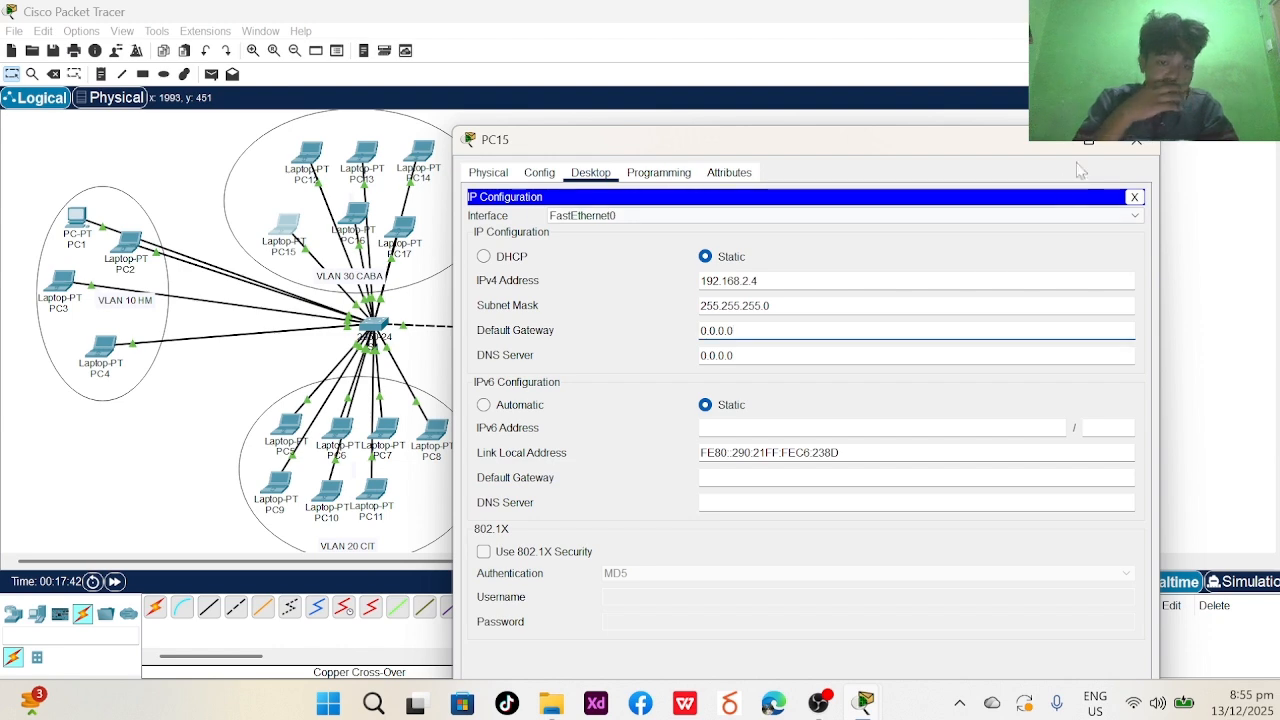
left_click(467, 282)
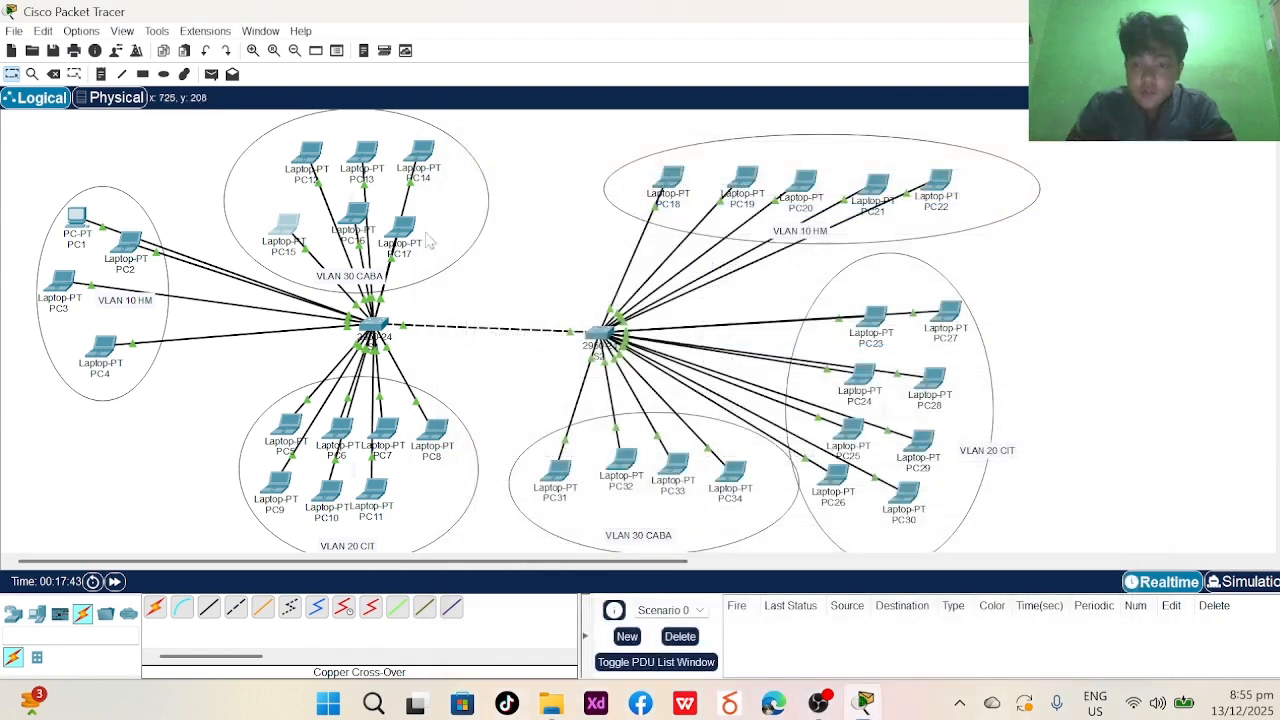
- Give laptop PC16 the static IPv4 address 192.168.2.5 with mask 255.255.255.0
left_click(356, 220)
left_click(588, 50)
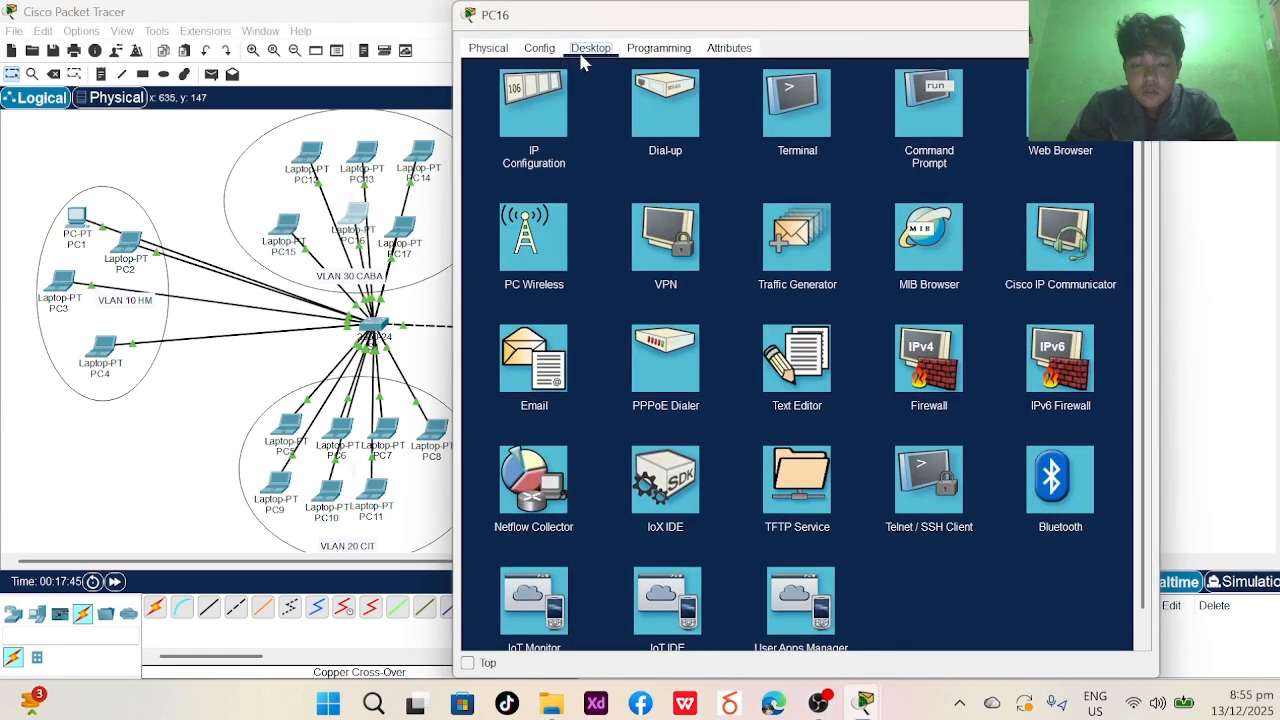
left_click(530, 112)
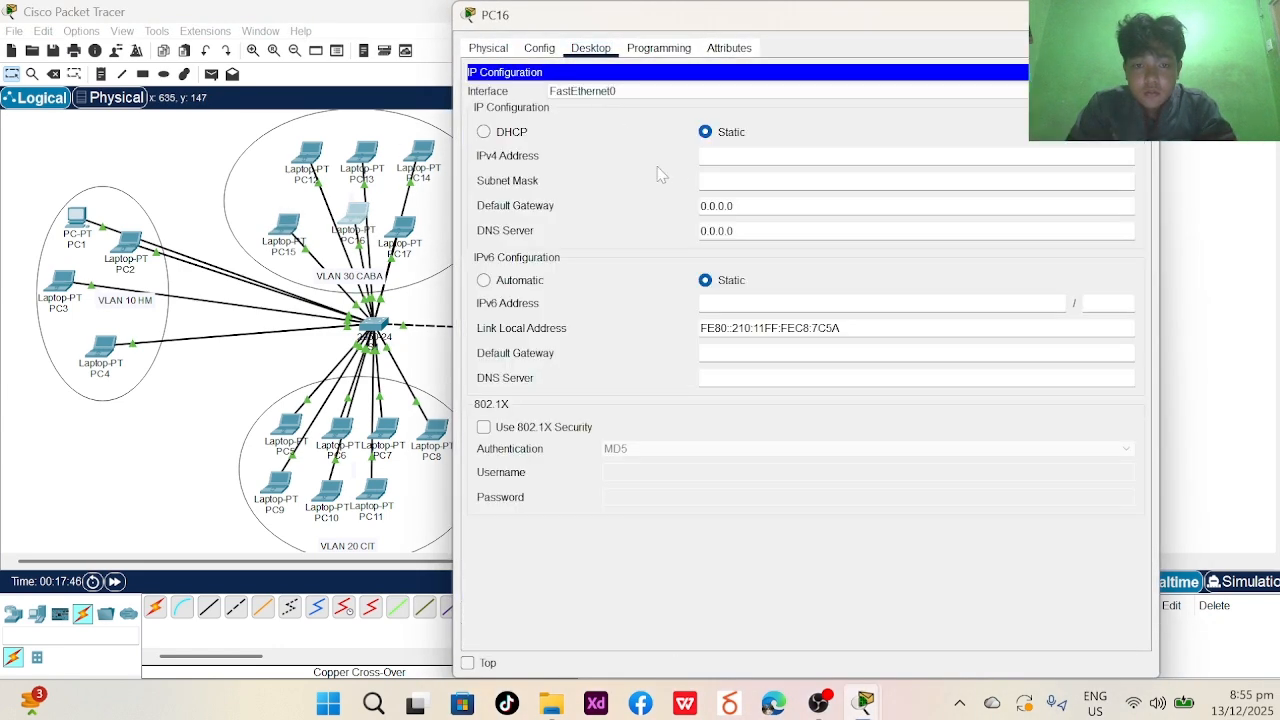
left_click(710, 155)
type("192.168.2.5")
left_click(843, 178)
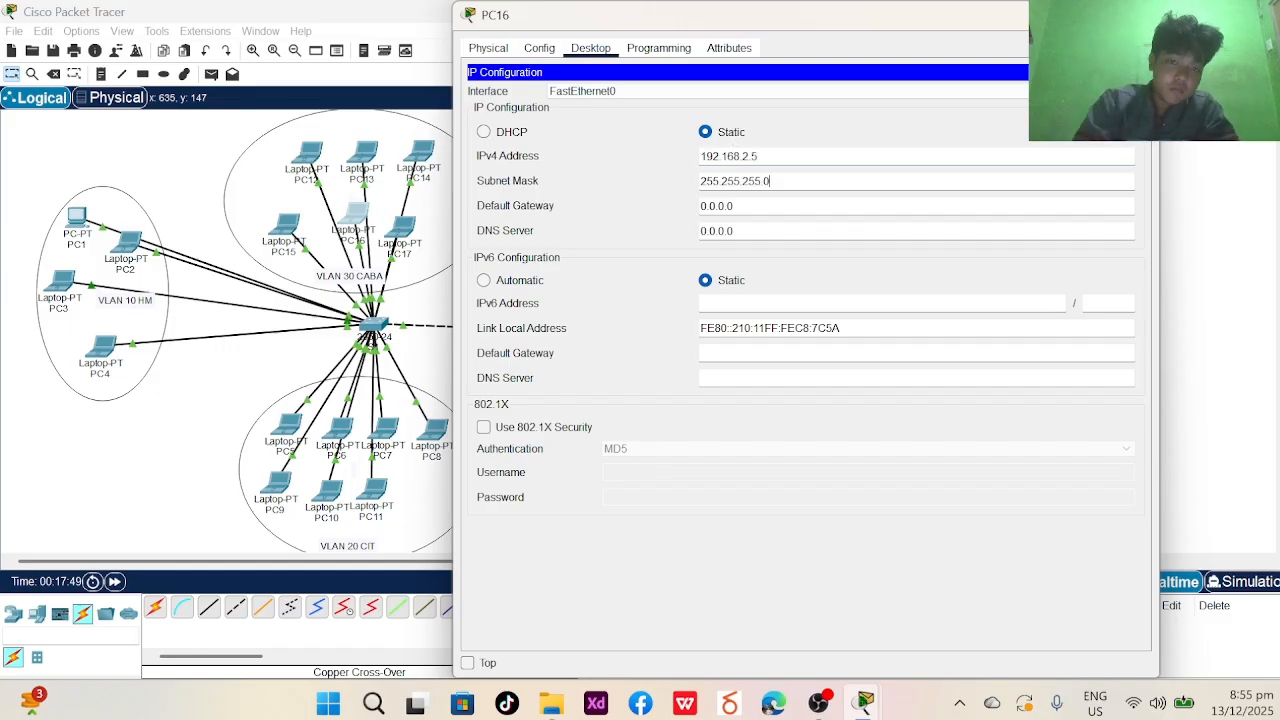
left_click(1138, 14)
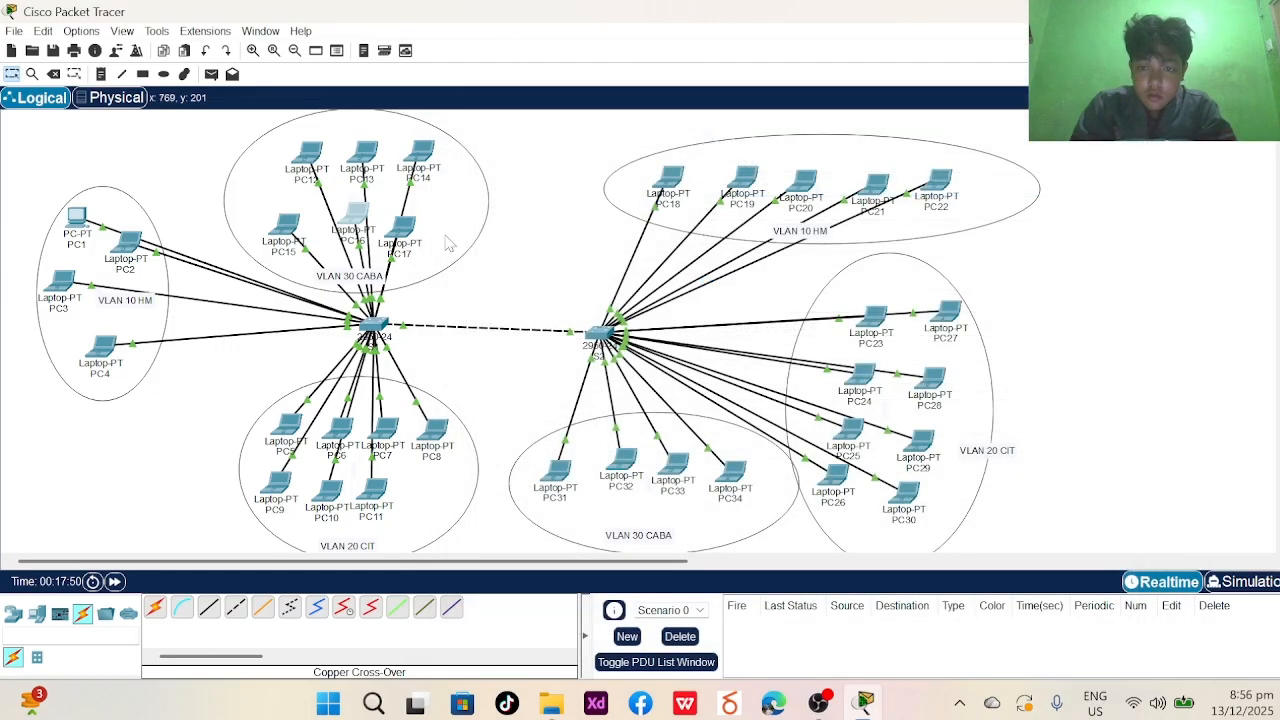
- Give laptop PC17 the static IPv4 address 192.168.2.6 with mask 255.255.255.0
left_click(403, 228)
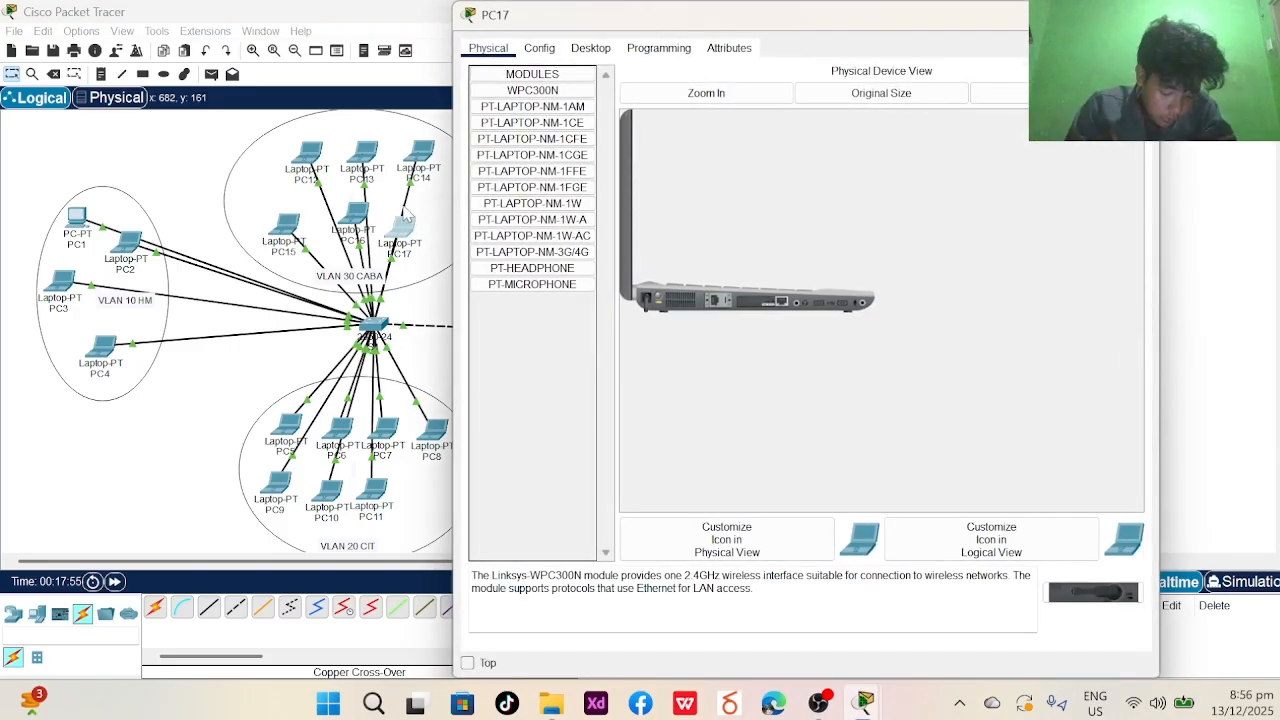
left_click(590, 50)
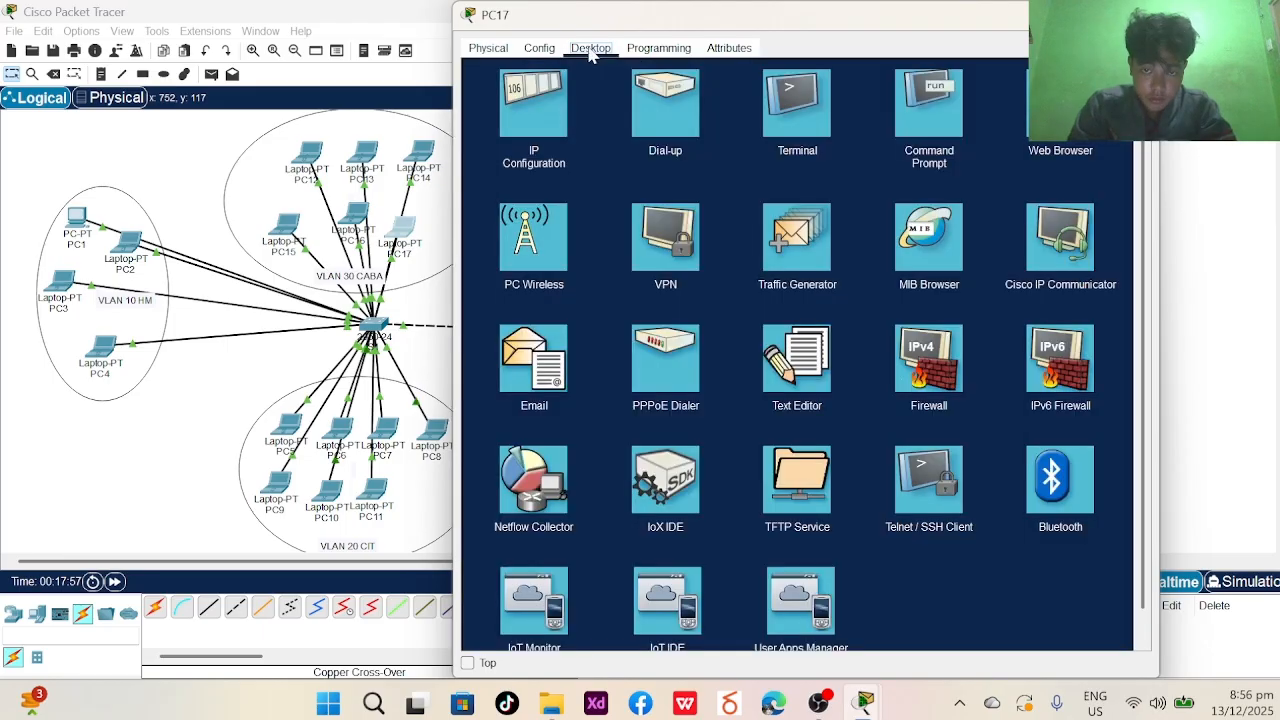
left_click(545, 105)
type("192.168.2.")
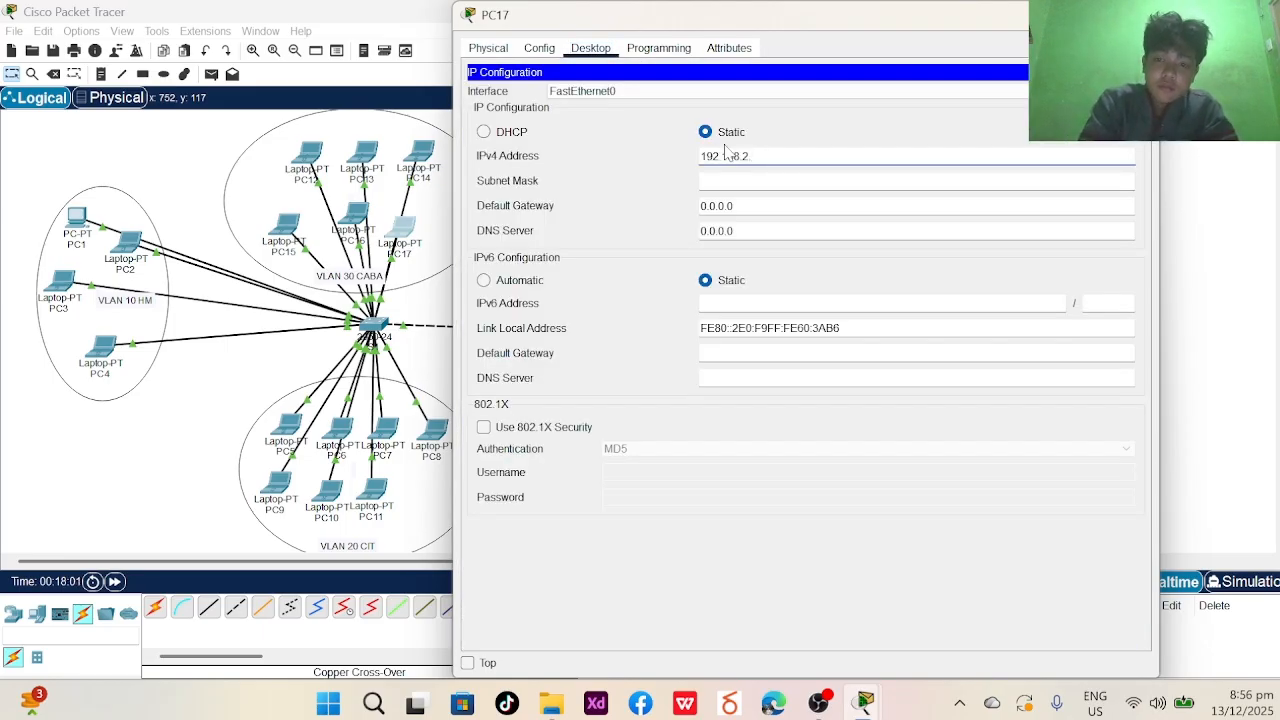
type("16")
key("Tab")
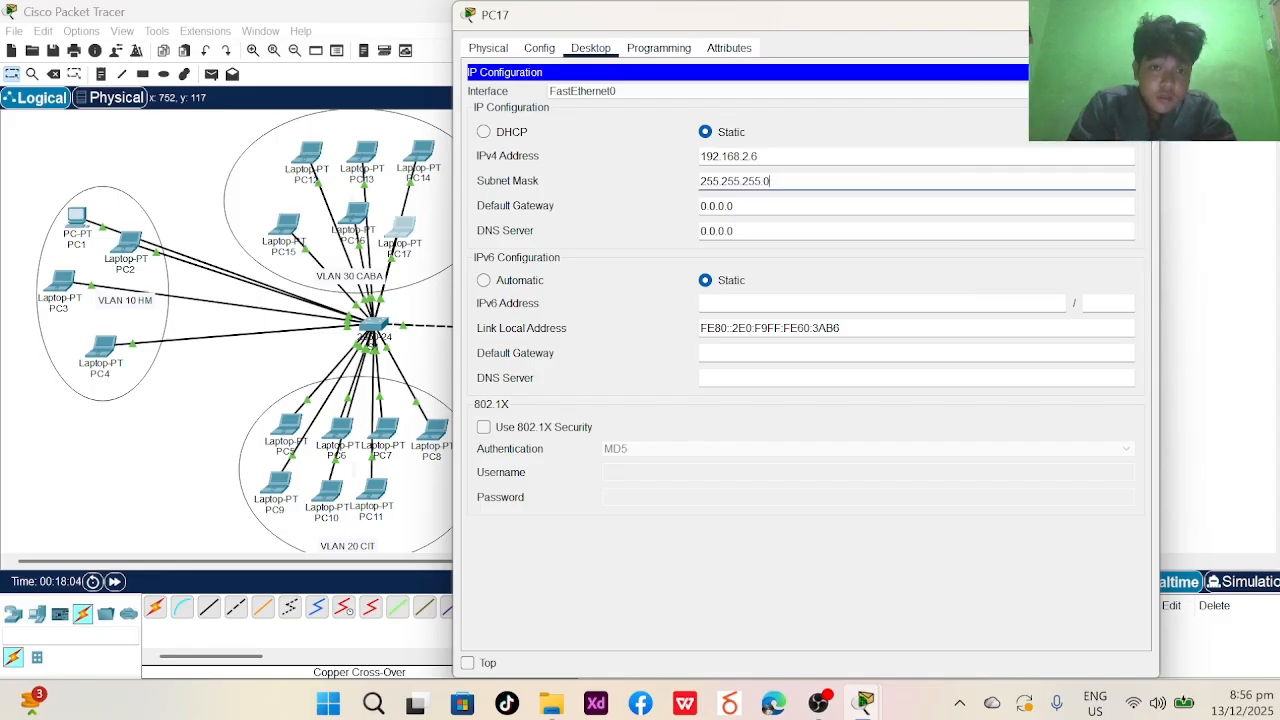
left_click(1135, 15)
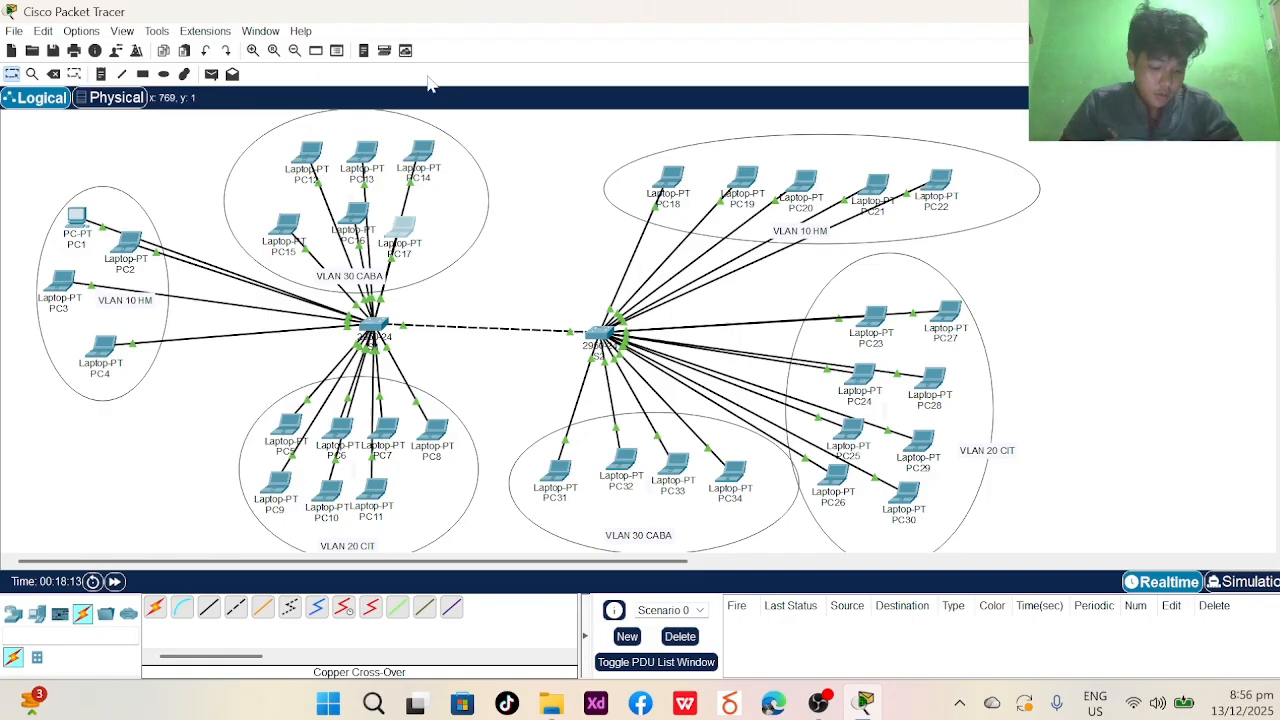
- Enter 10.0.1.5 as PC18's IPv4 address, fixing a typo, so the mask fills 255.0.0.0
left_click(668, 180)
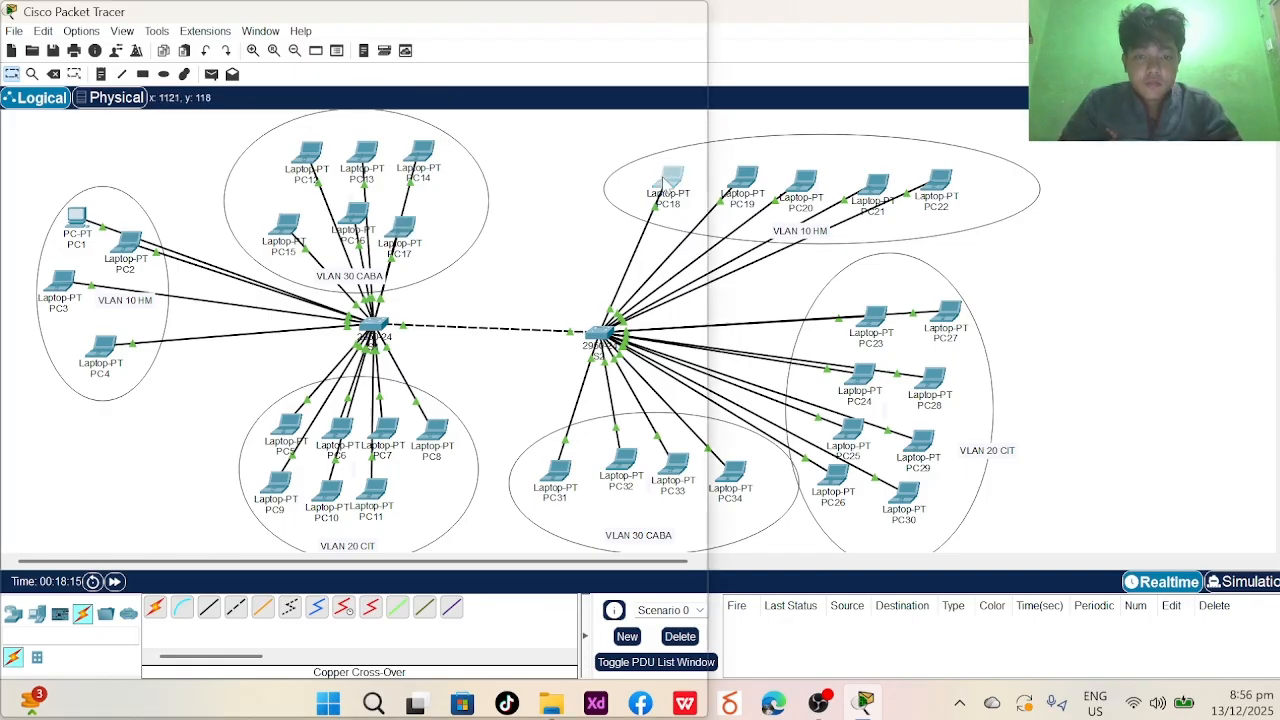
left_click(539, 172)
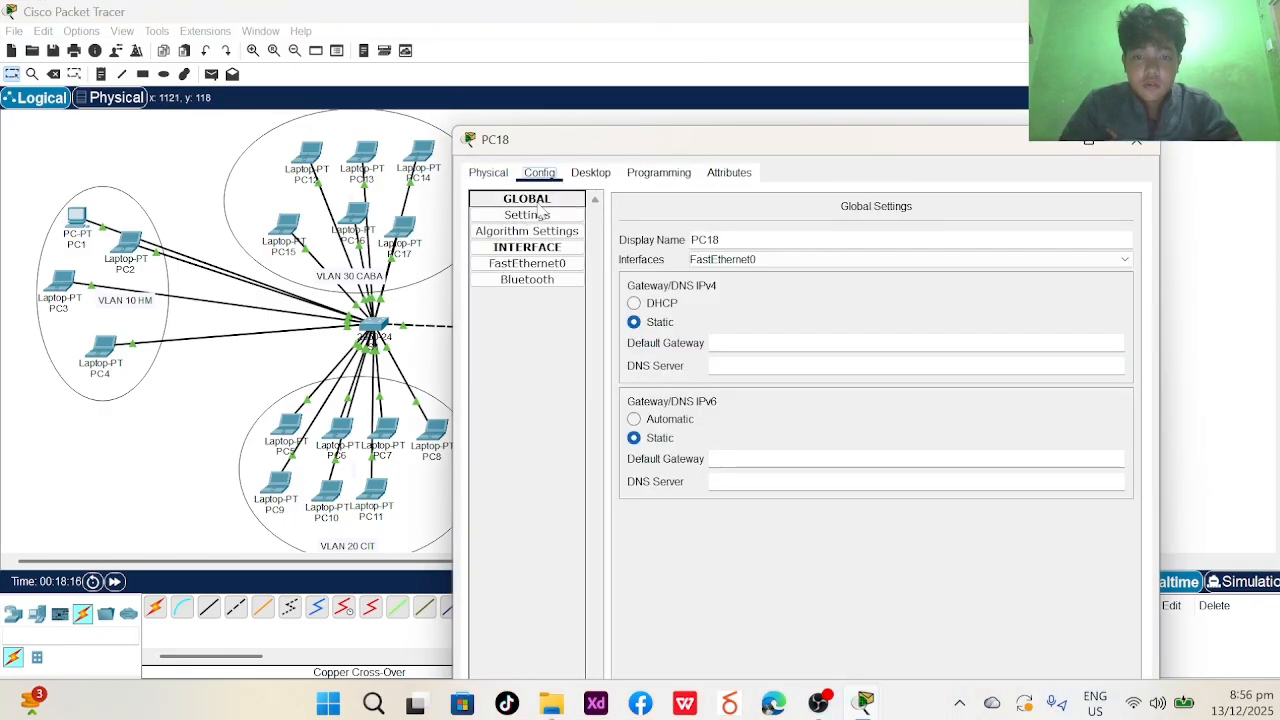
left_click(488, 172)
left_click(552, 175)
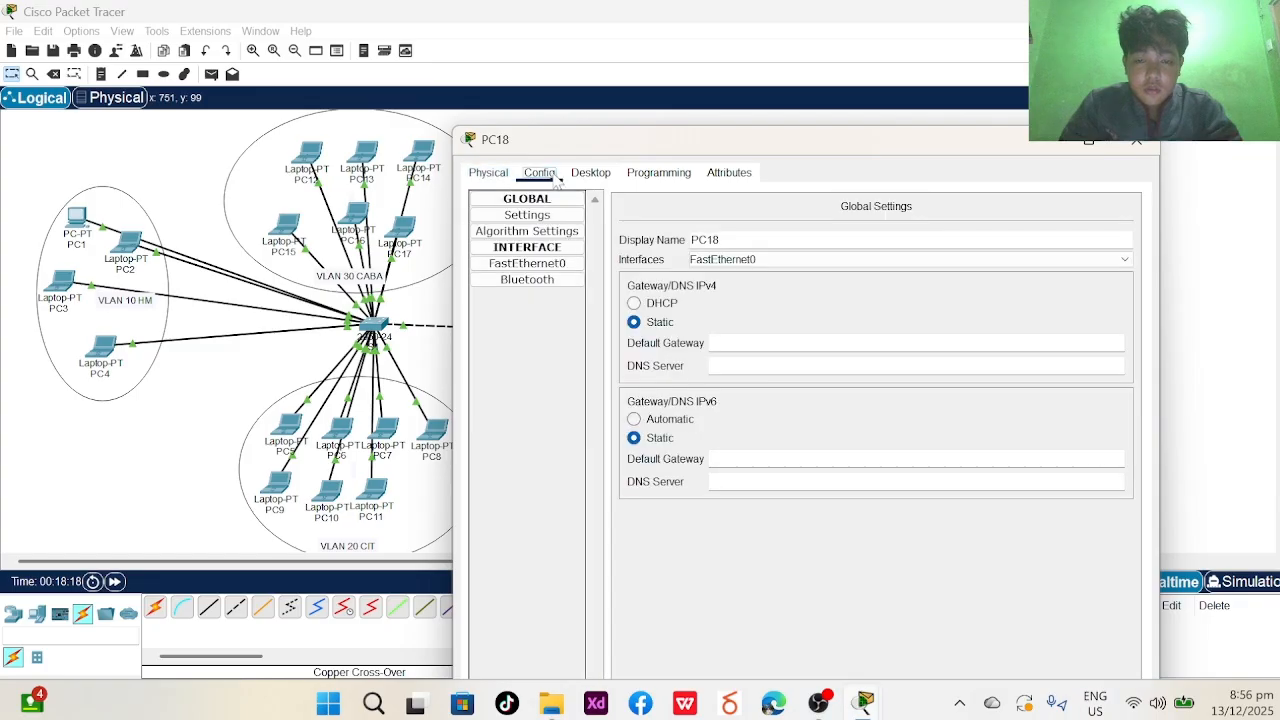
left_click(591, 172)
left_click(550, 256)
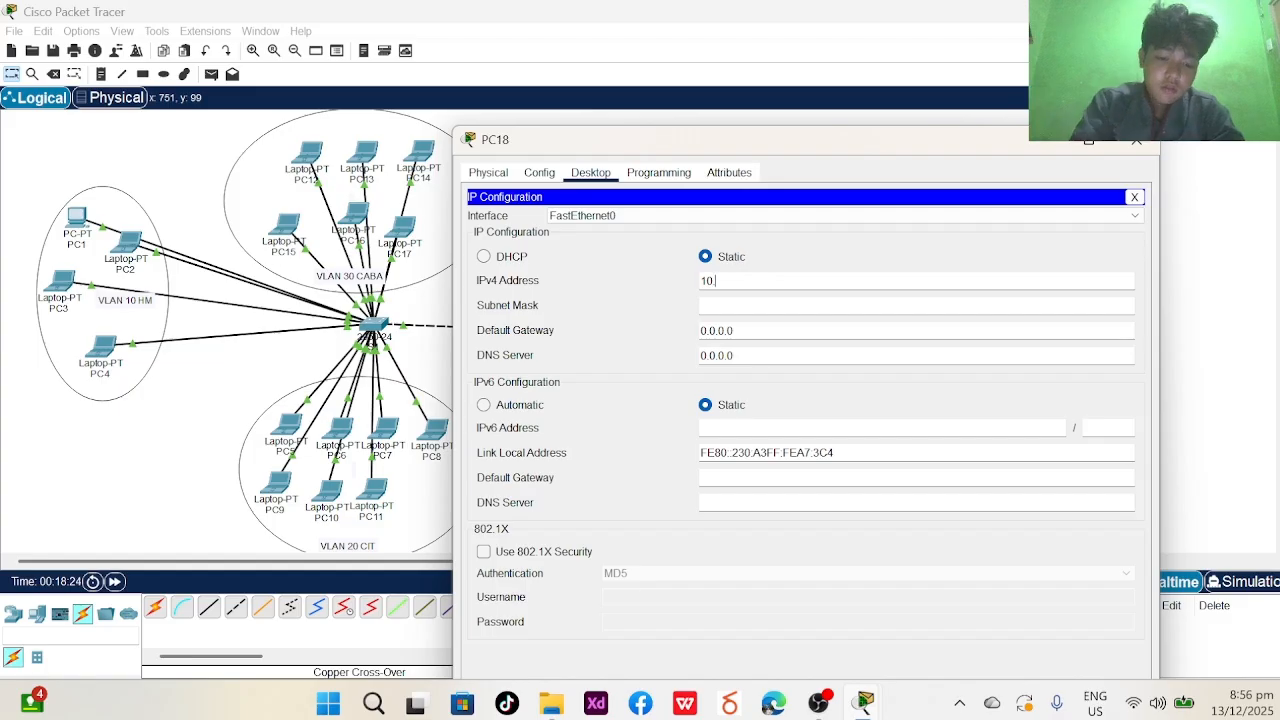
type(".0.0.")
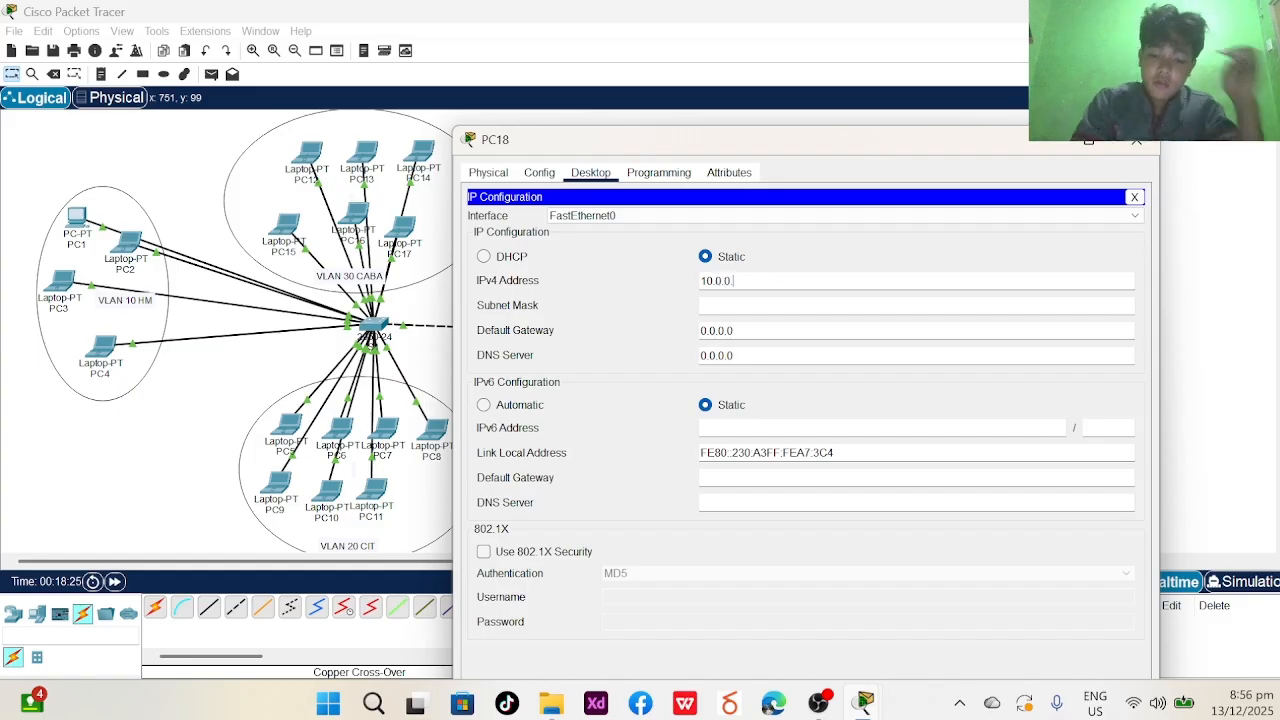
type("5")
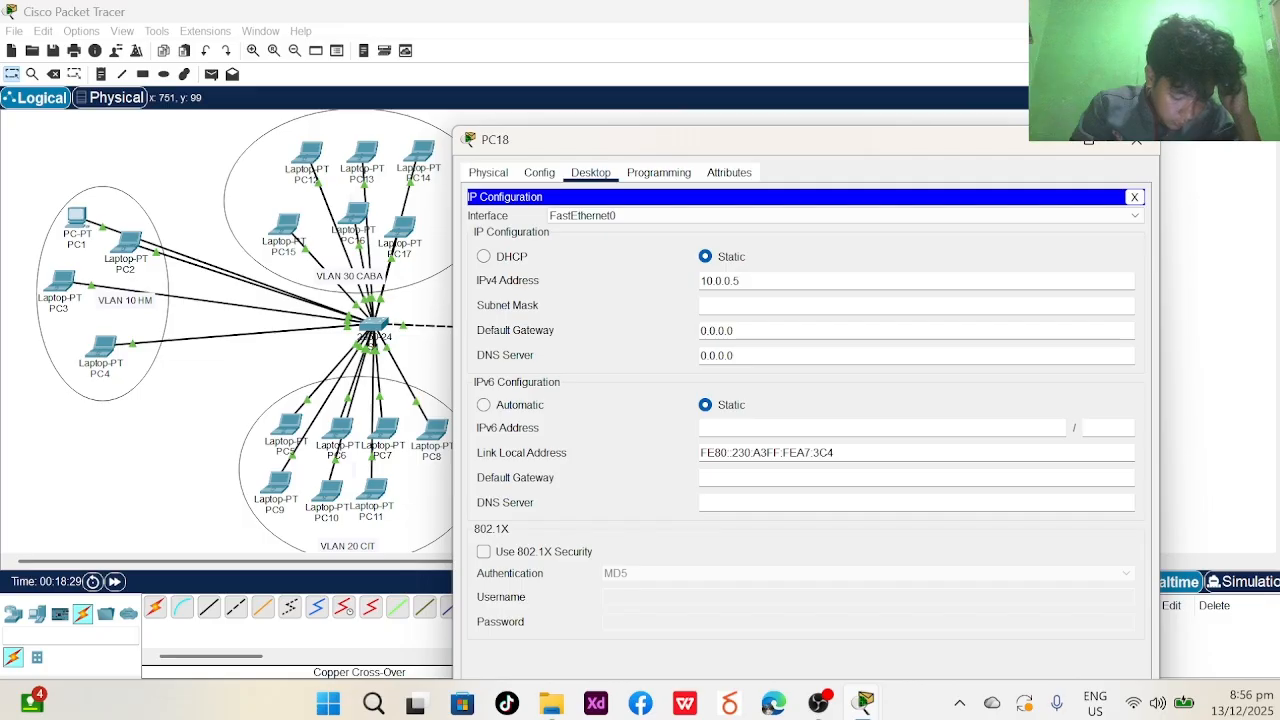
key("BackSpace")
key("BackSpace")
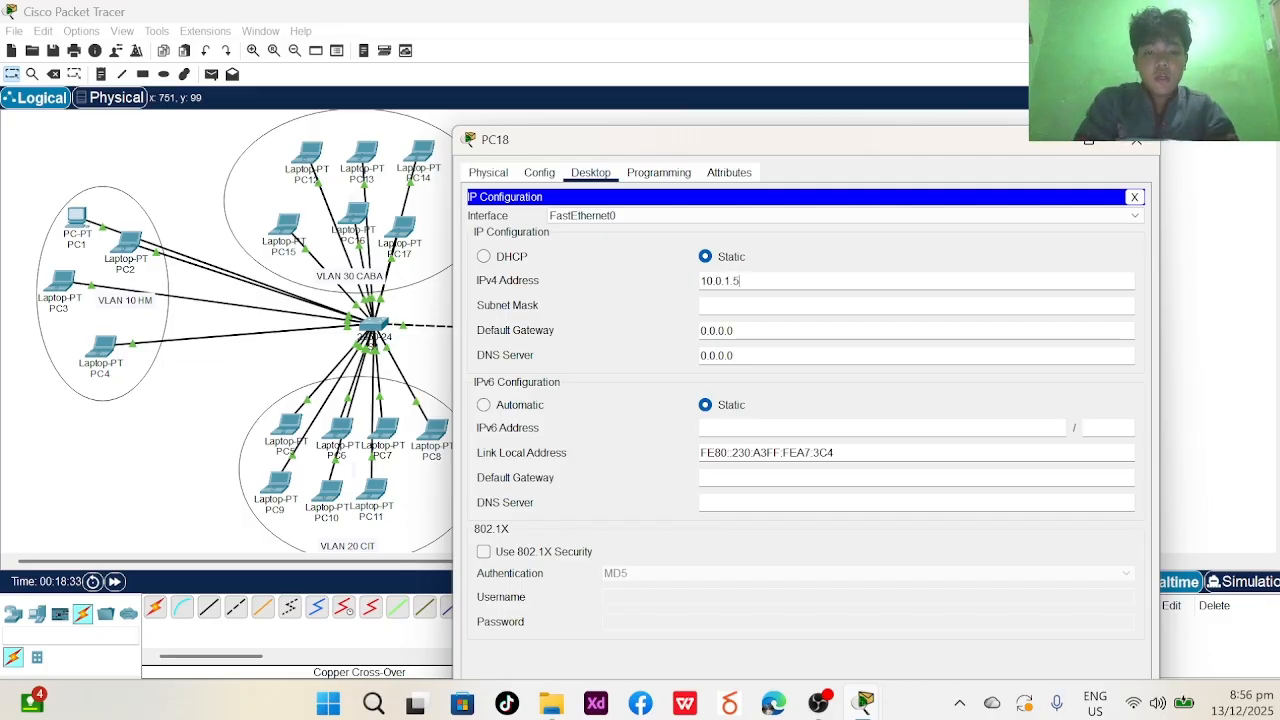
key("ctrl+a")
key("Tab")
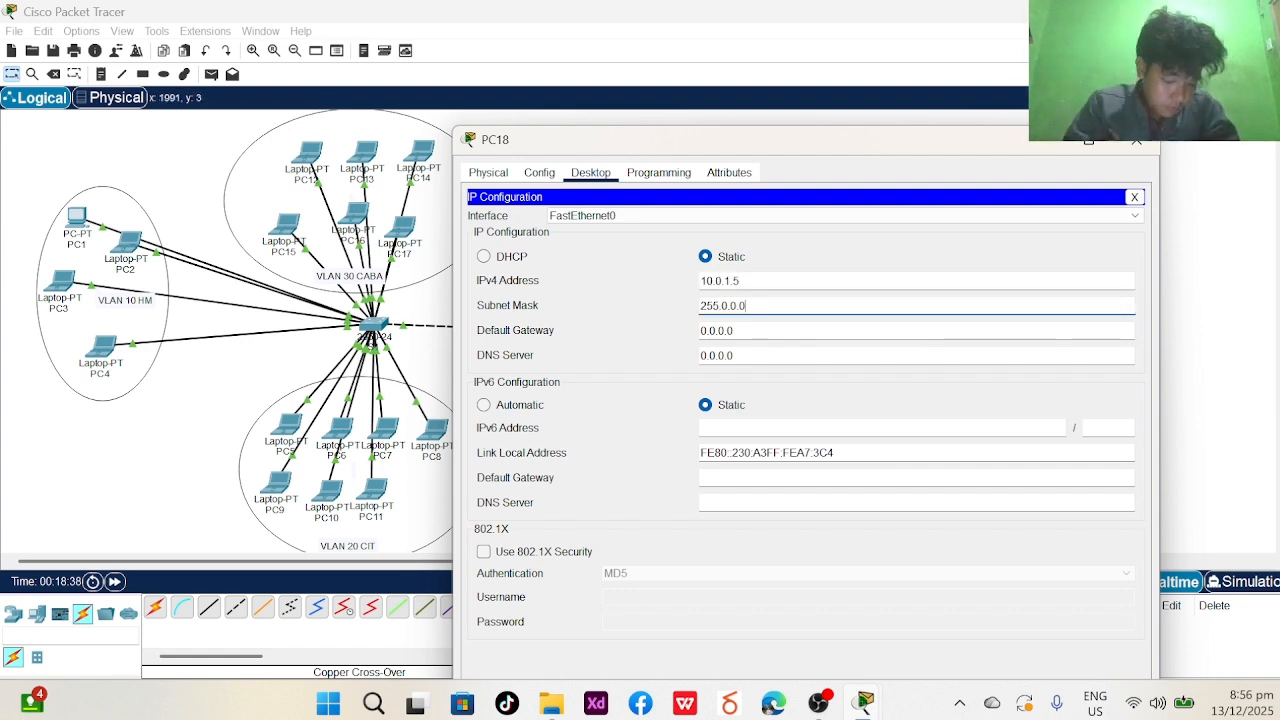
left_click(1152, 146)
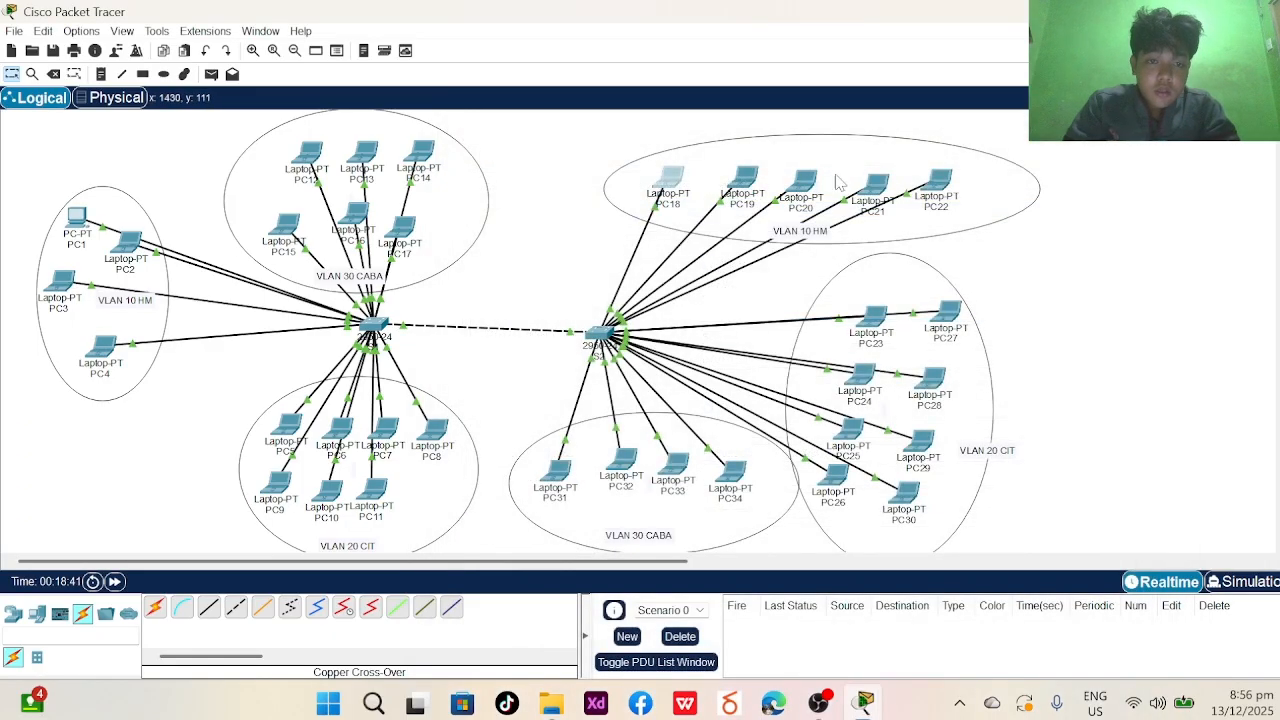
- Correct laptop PC19's IPv4 address by dropping its trailing 5, with mask 255.0.0.0
left_click(747, 181)
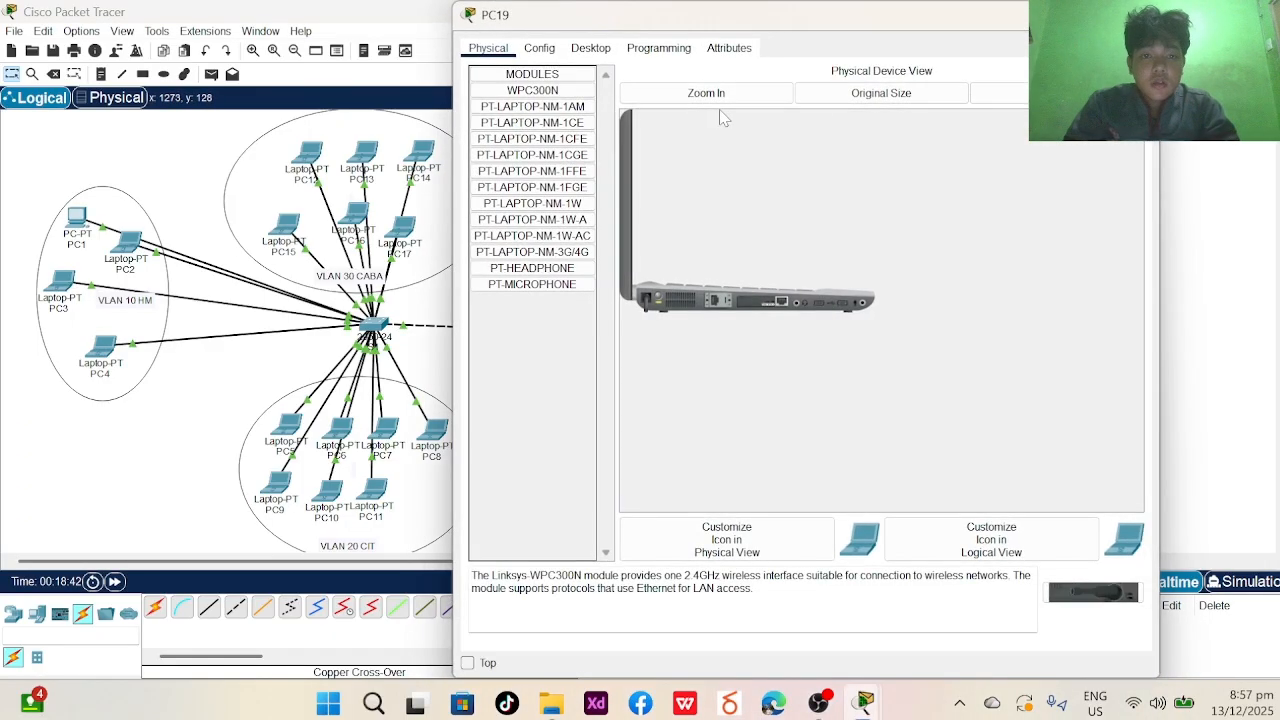
left_click(591, 49)
left_click(587, 94)
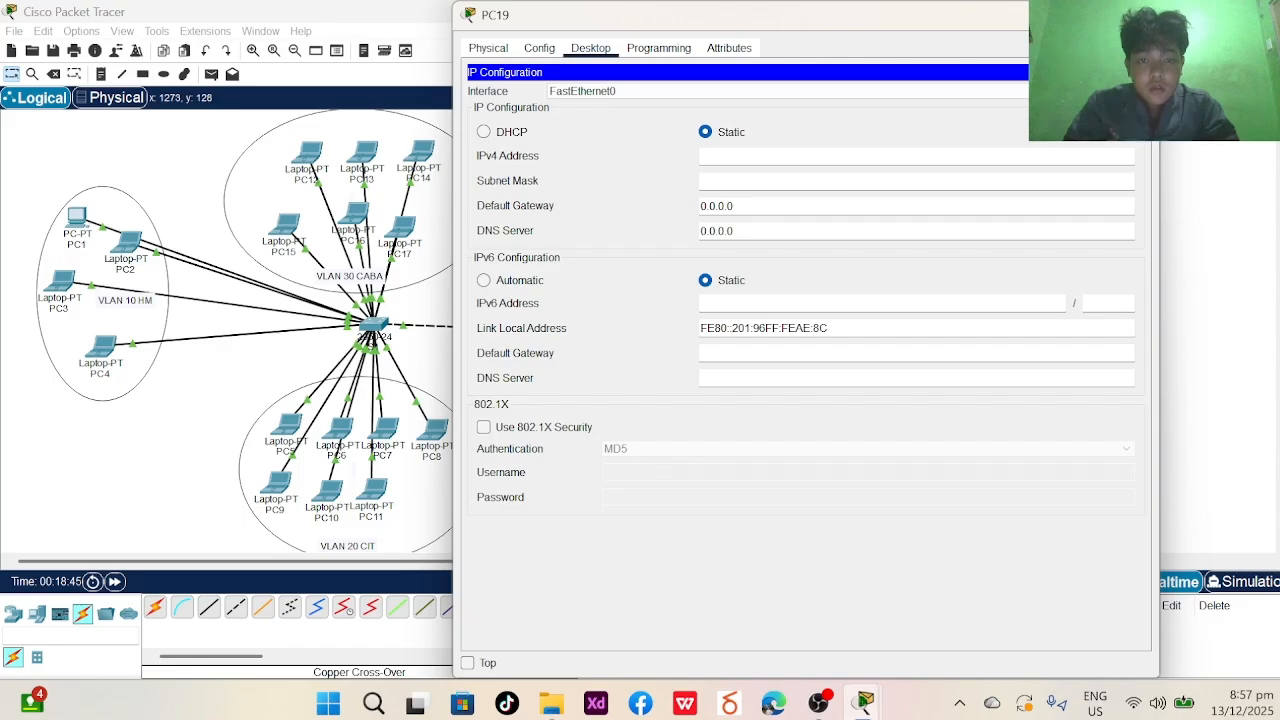
left_click(781, 155)
key("BackSpace")
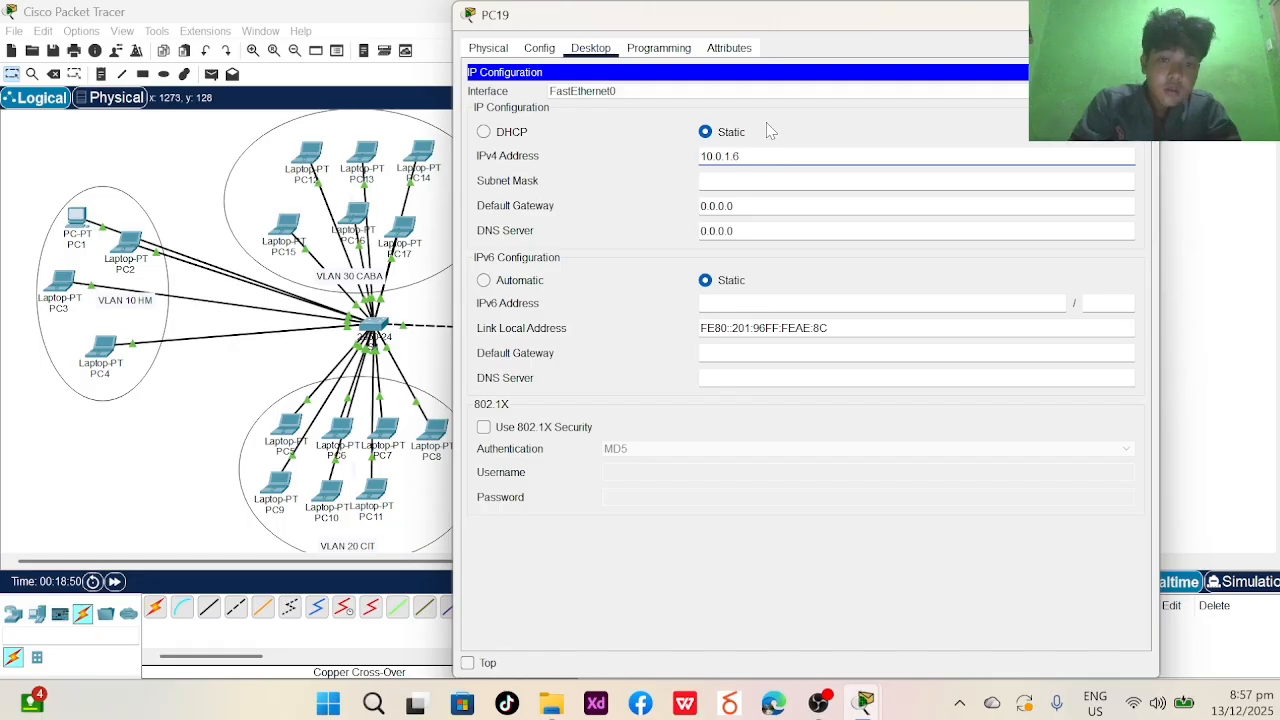
key("Tab")
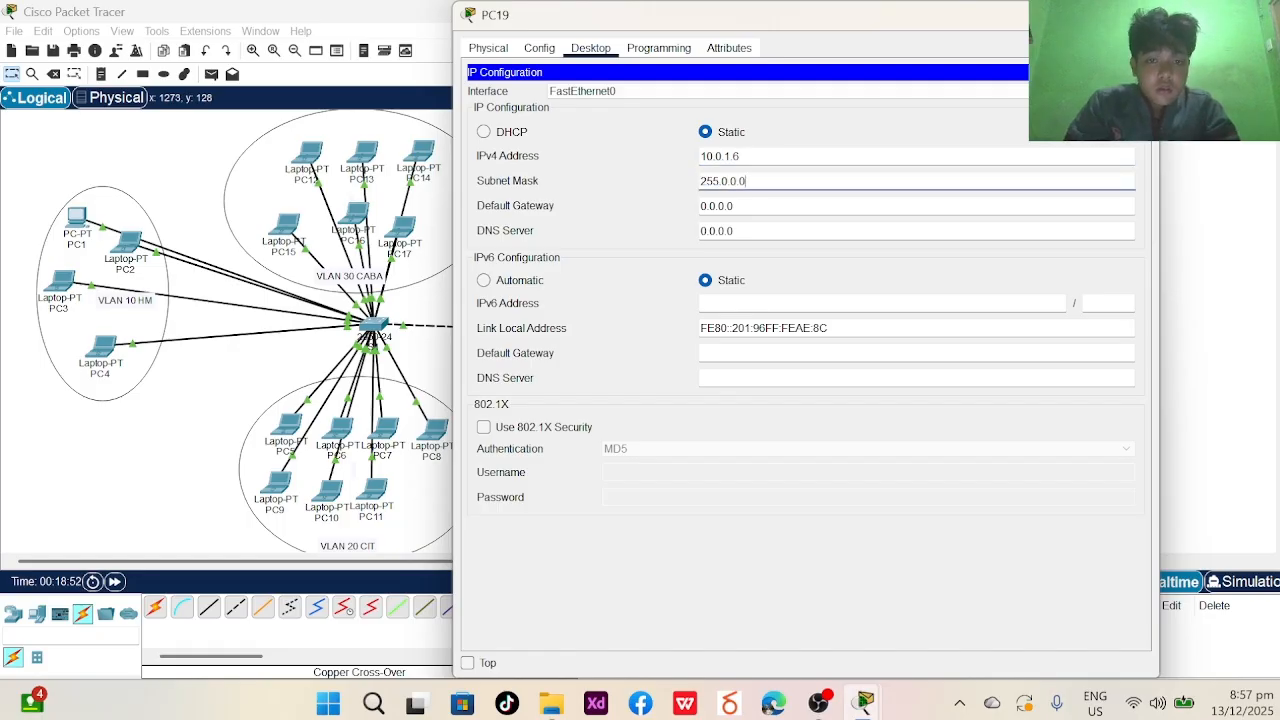
left_click(1140, 14)
- Give laptop PC20 the static IPv4 address 10.0.1.7 with mask 255.0.0.0
left_click(806, 185)
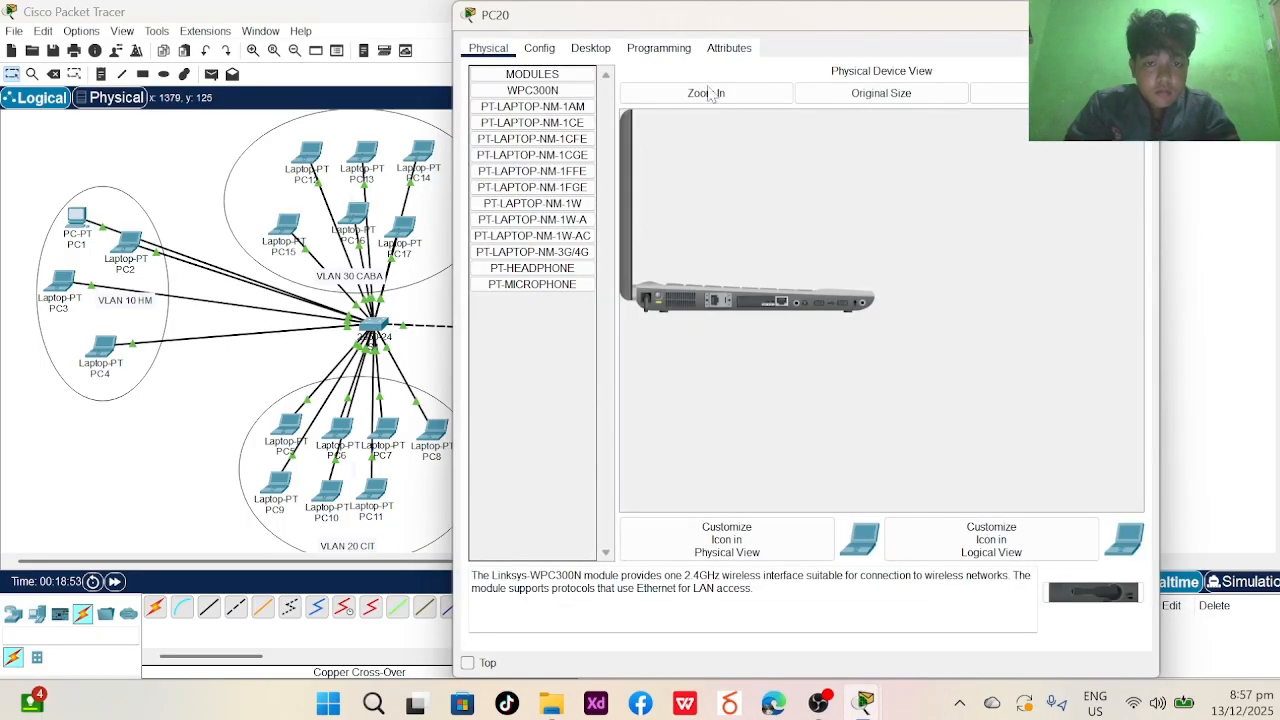
left_click(590, 50)
left_click(547, 102)
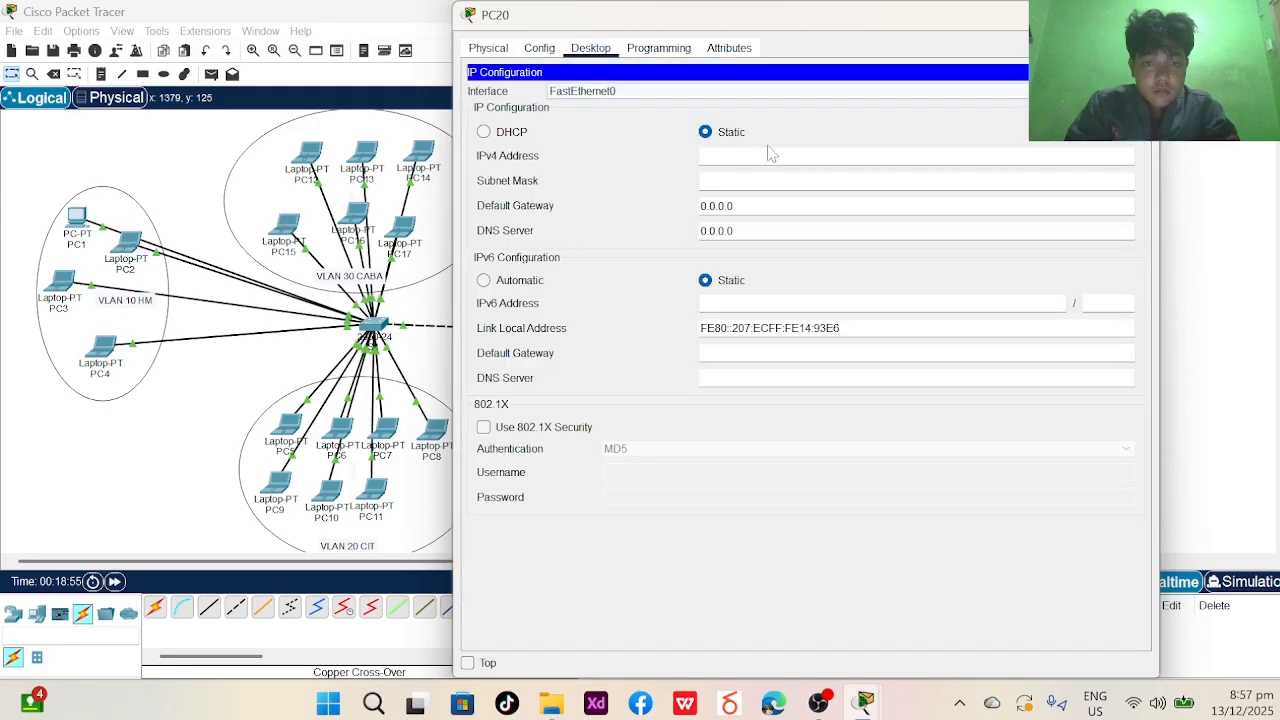
type("10.0.1.7")
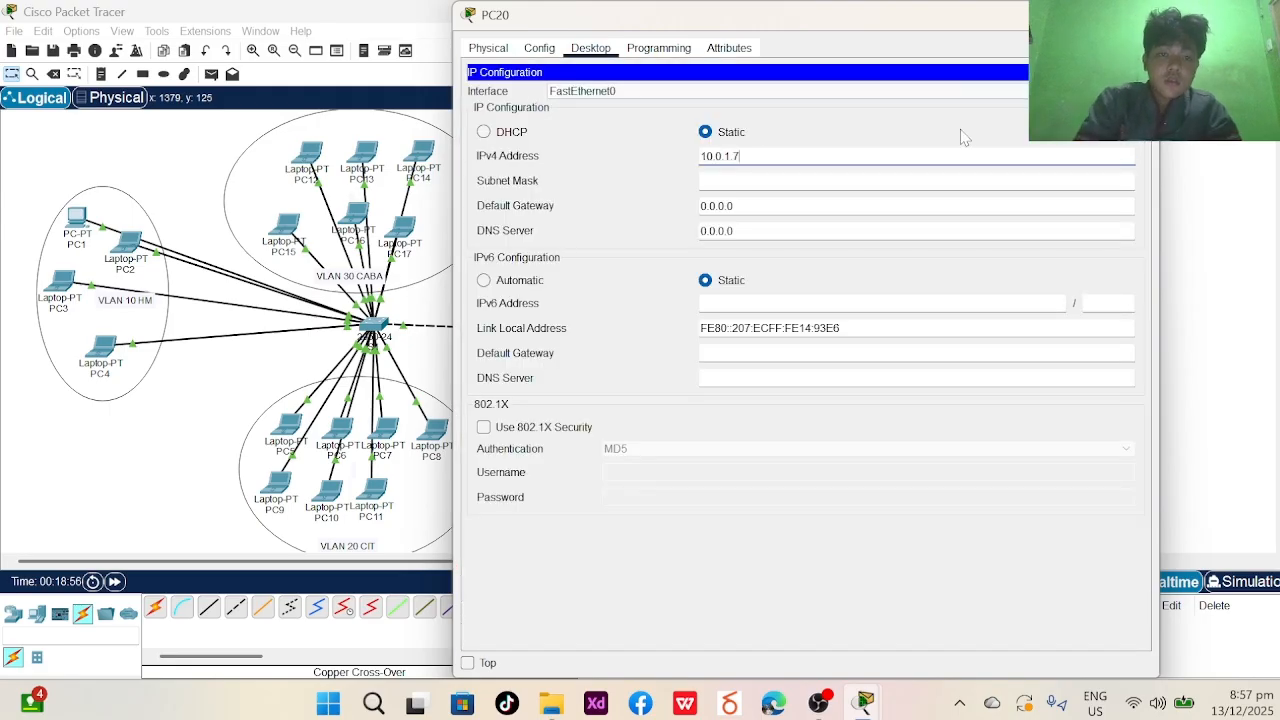
key("Tab")
key("alt+F4")
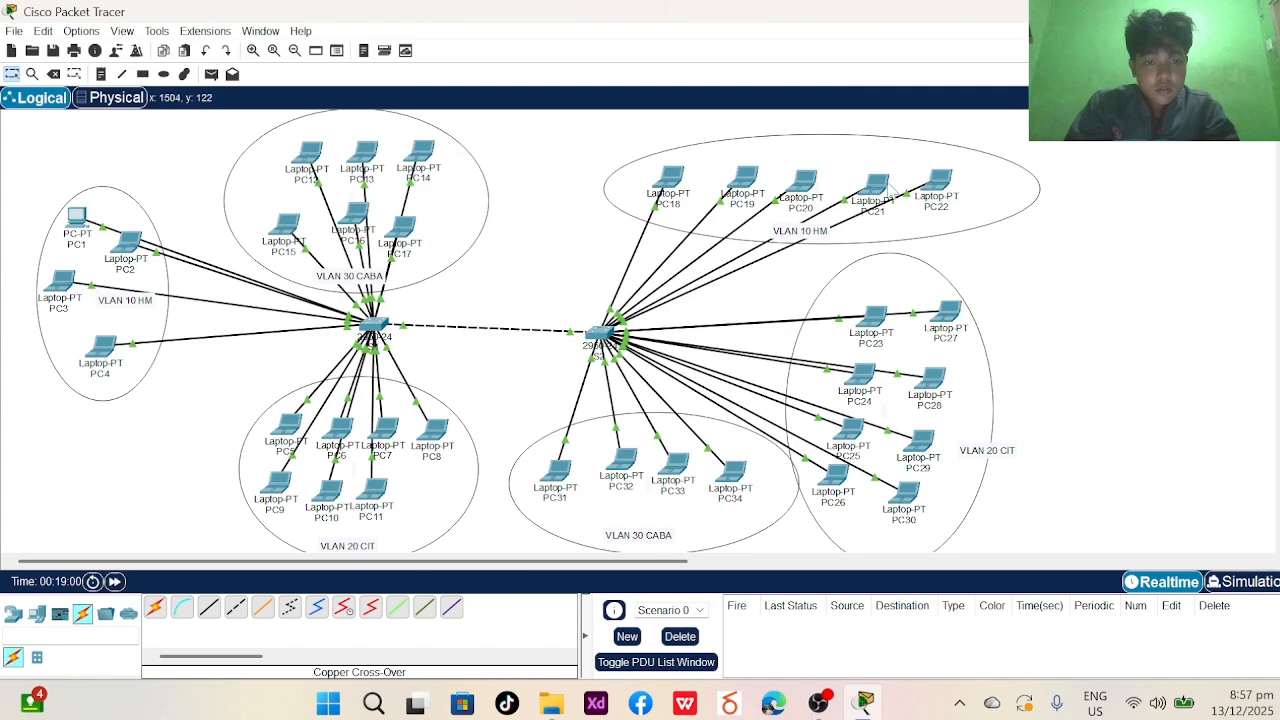
- Give laptop PC21 the static IPv4 address 10.0.1.8 with mask 255.0.0.0
left_click(875, 185)
left_click(590, 48)
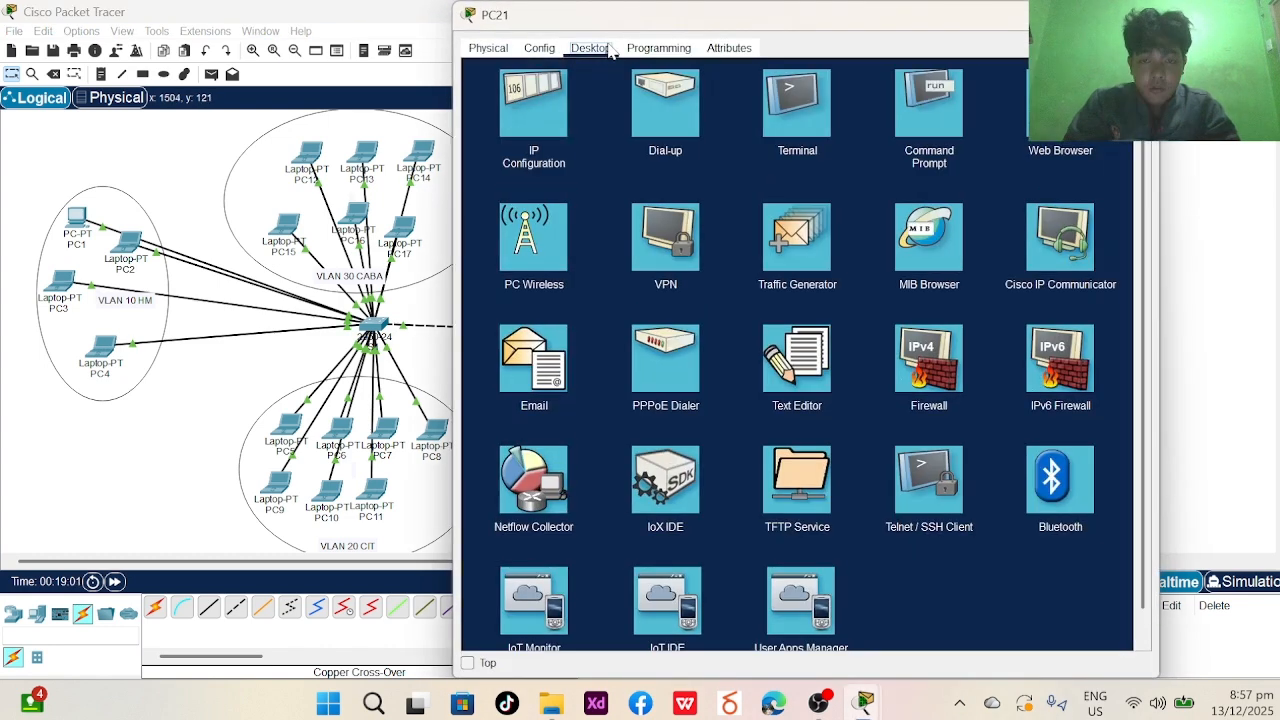
left_click(565, 92)
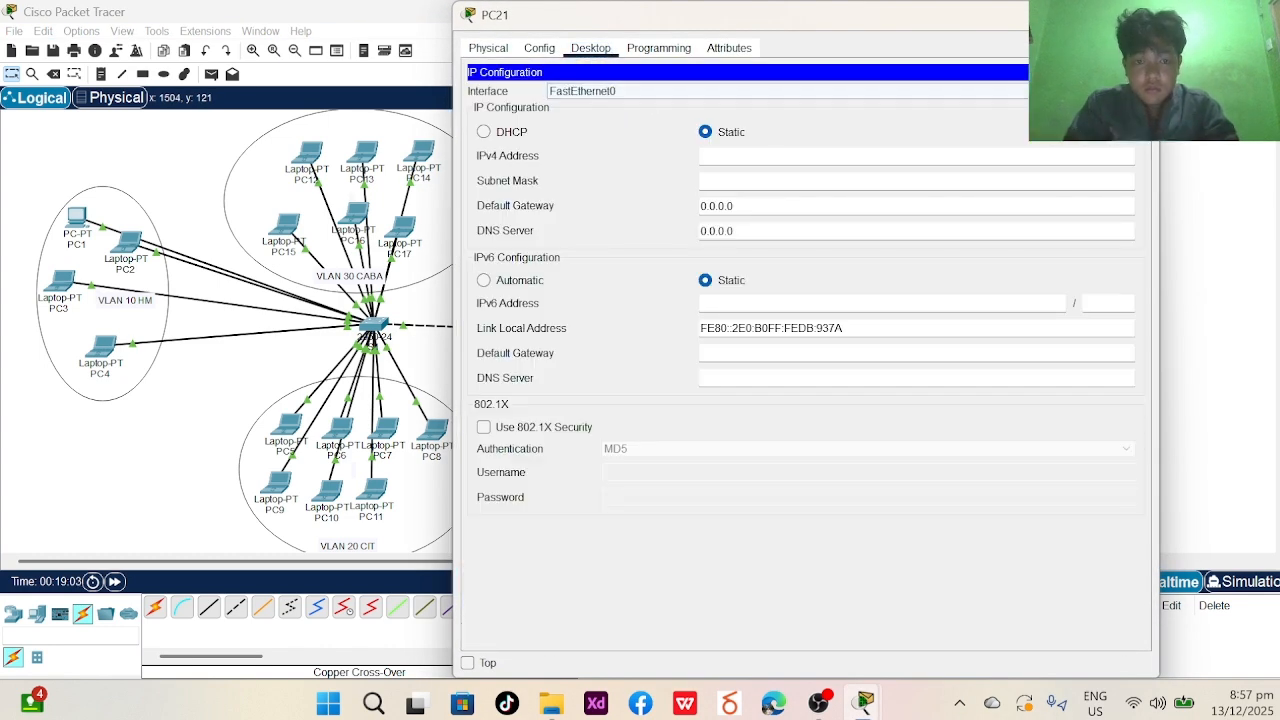
left_click(757, 152)
type("10.0.1.5")
key("BackSpace")
type("8")
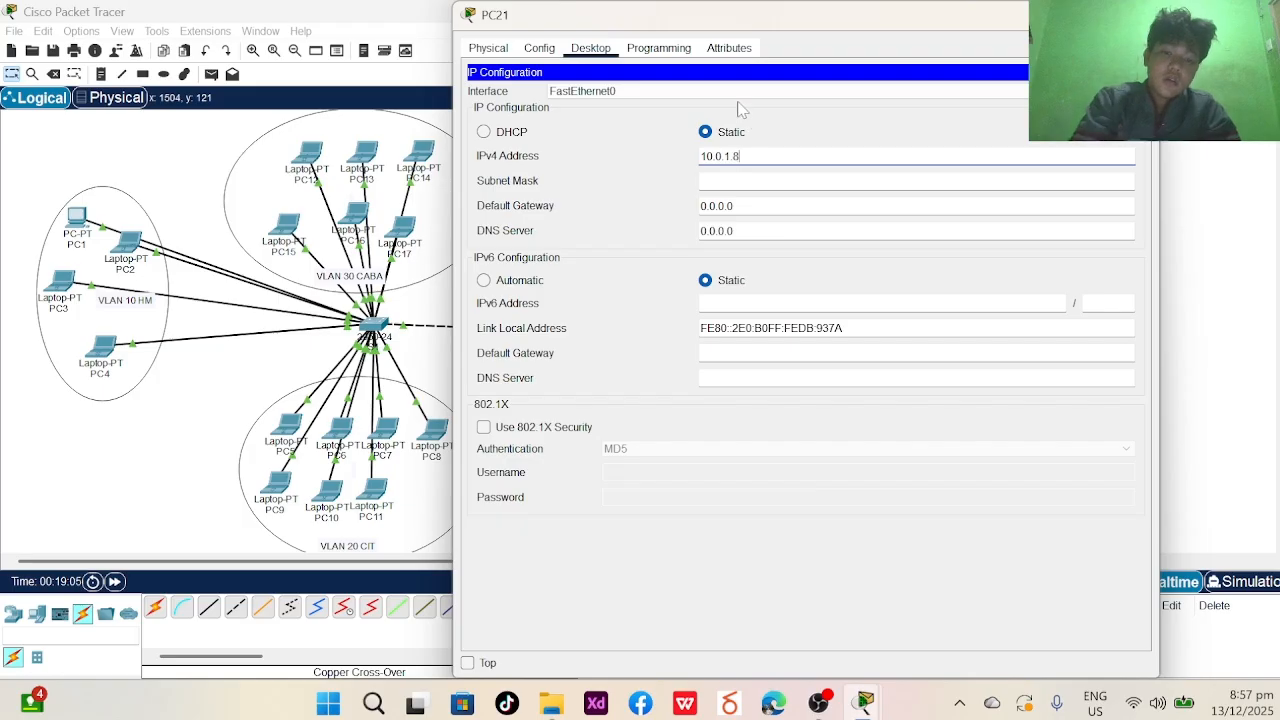
key("Tab")
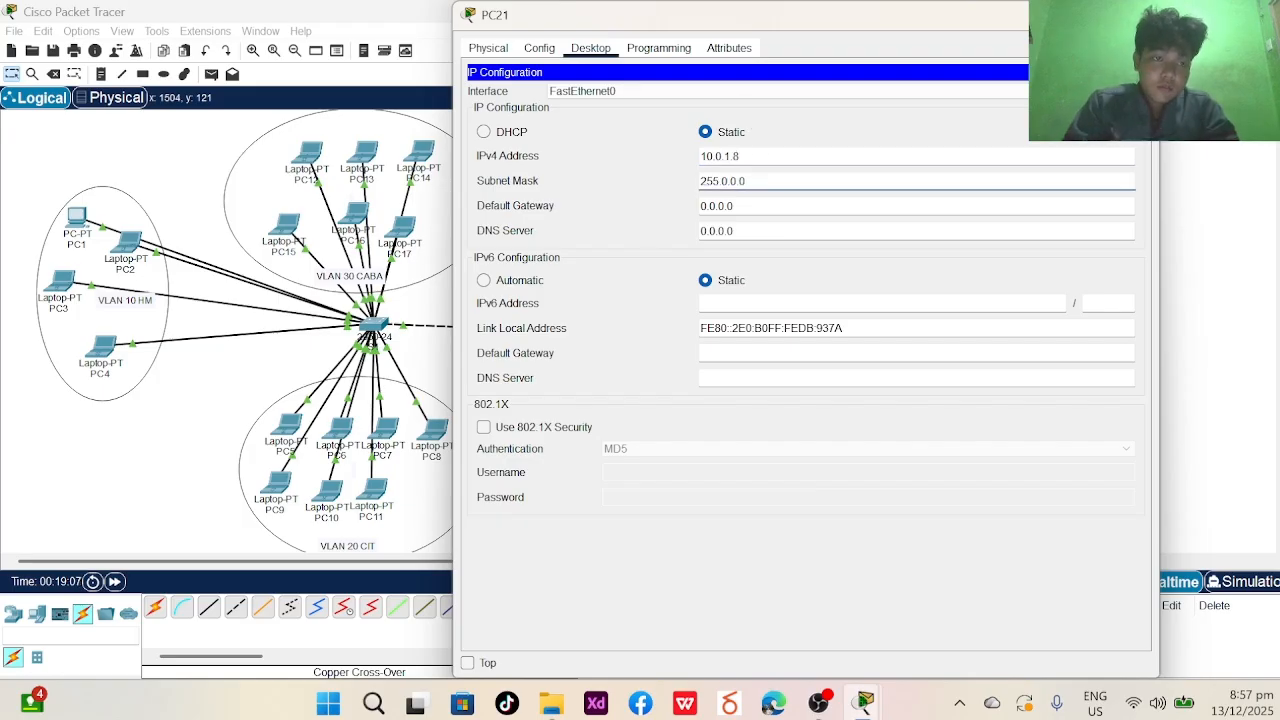
left_click(1140, 14)
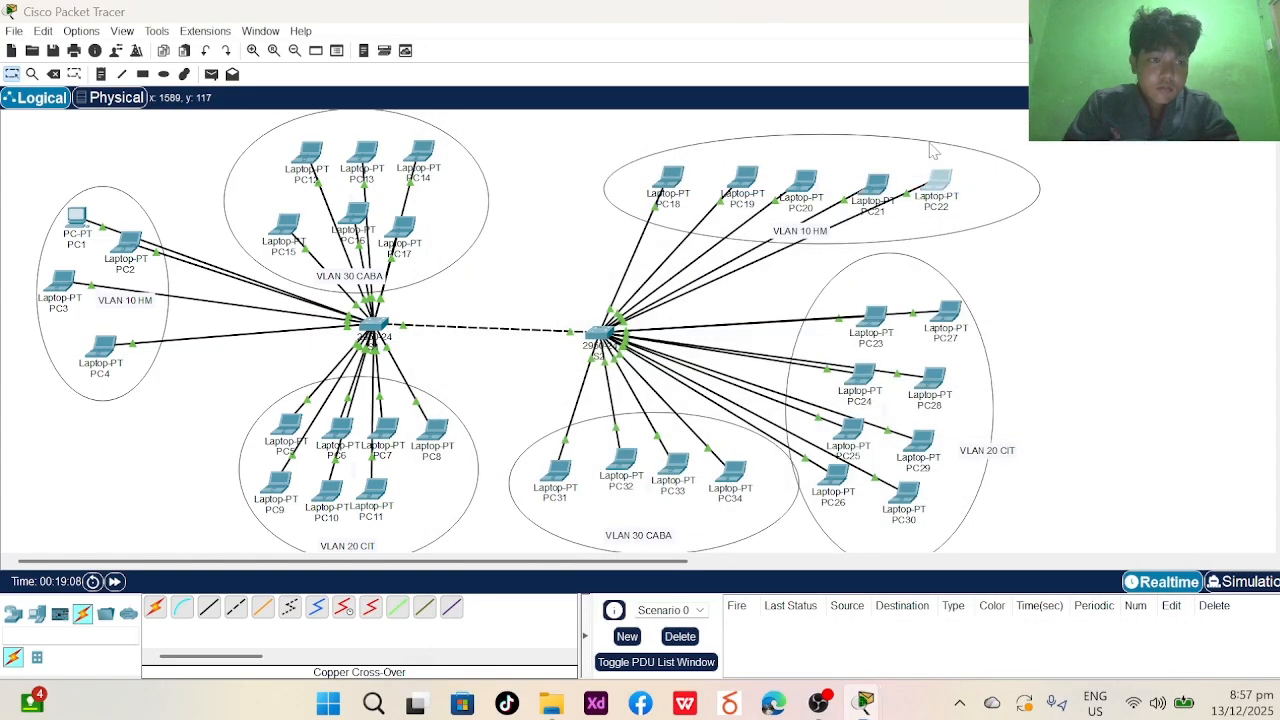
- Give PC22 static address 10.0.1.9 with mask 255.0.0.0, then show PC23's desktop apps
left_click(938, 180)
left_click(588, 47)
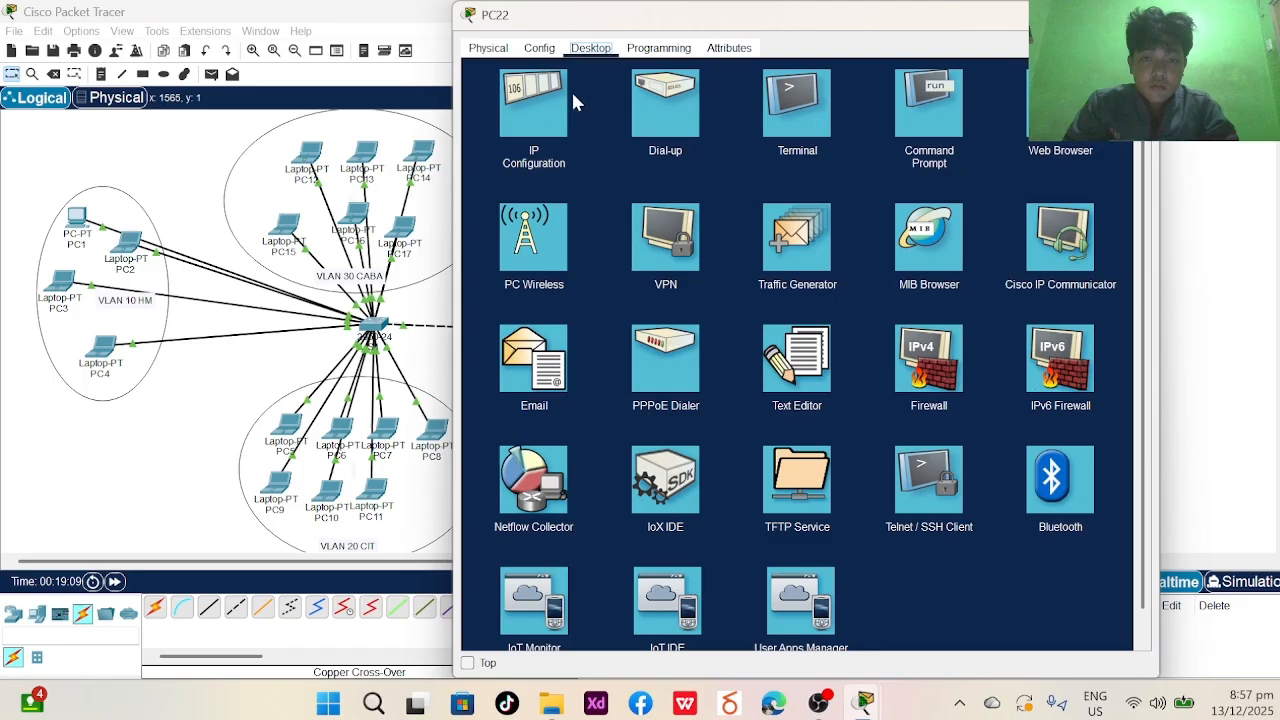
left_click(524, 120)
type("10.0.1.5")
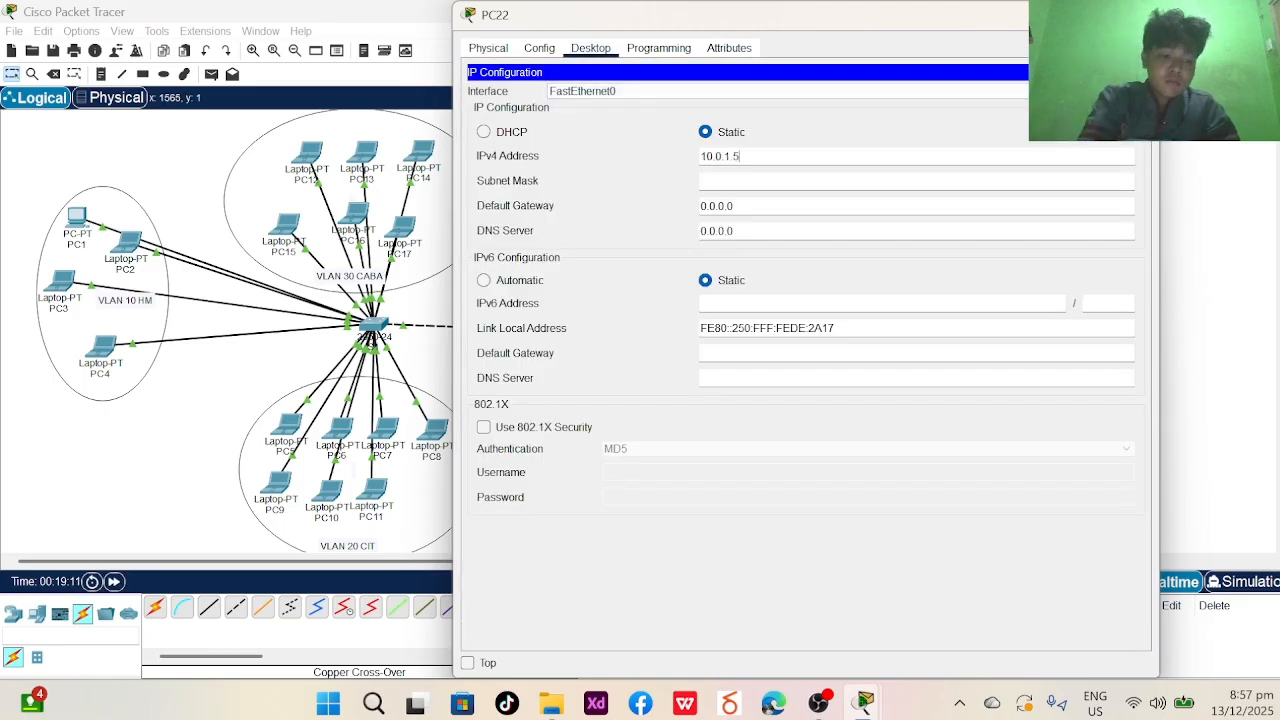
key("BackSpace")
type("9")
key("Tab")
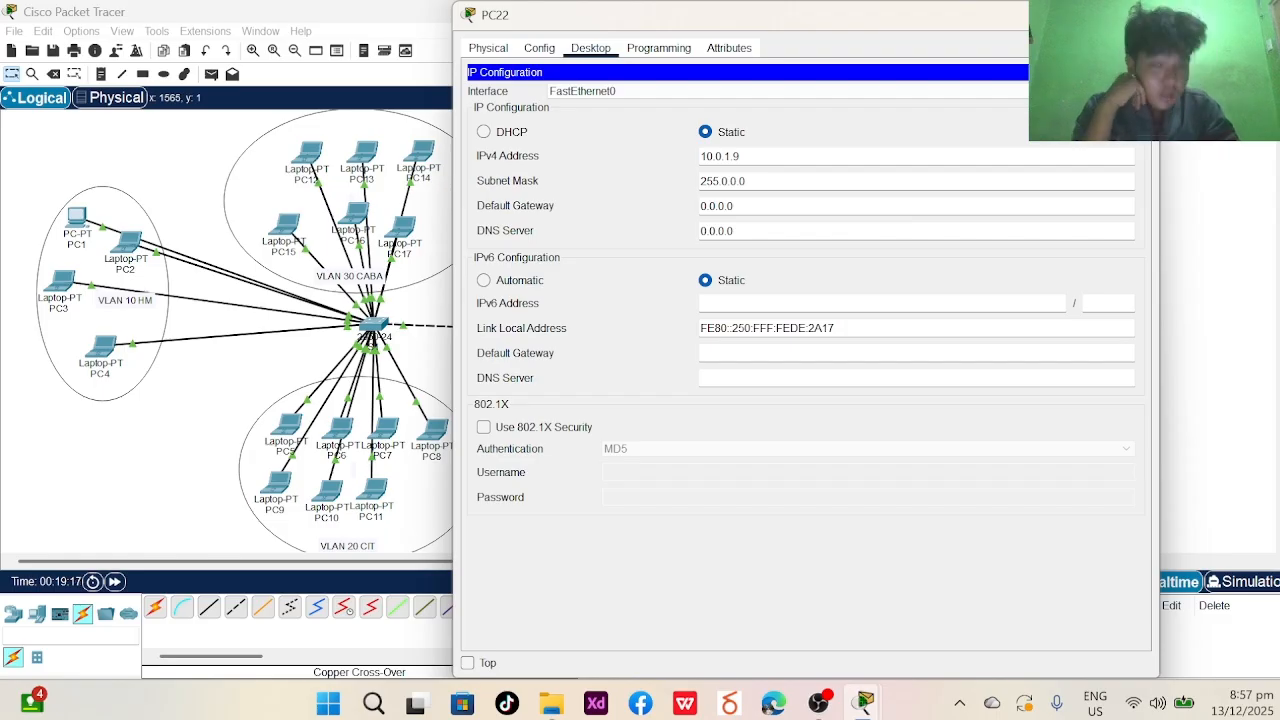
left_click(1140, 14)
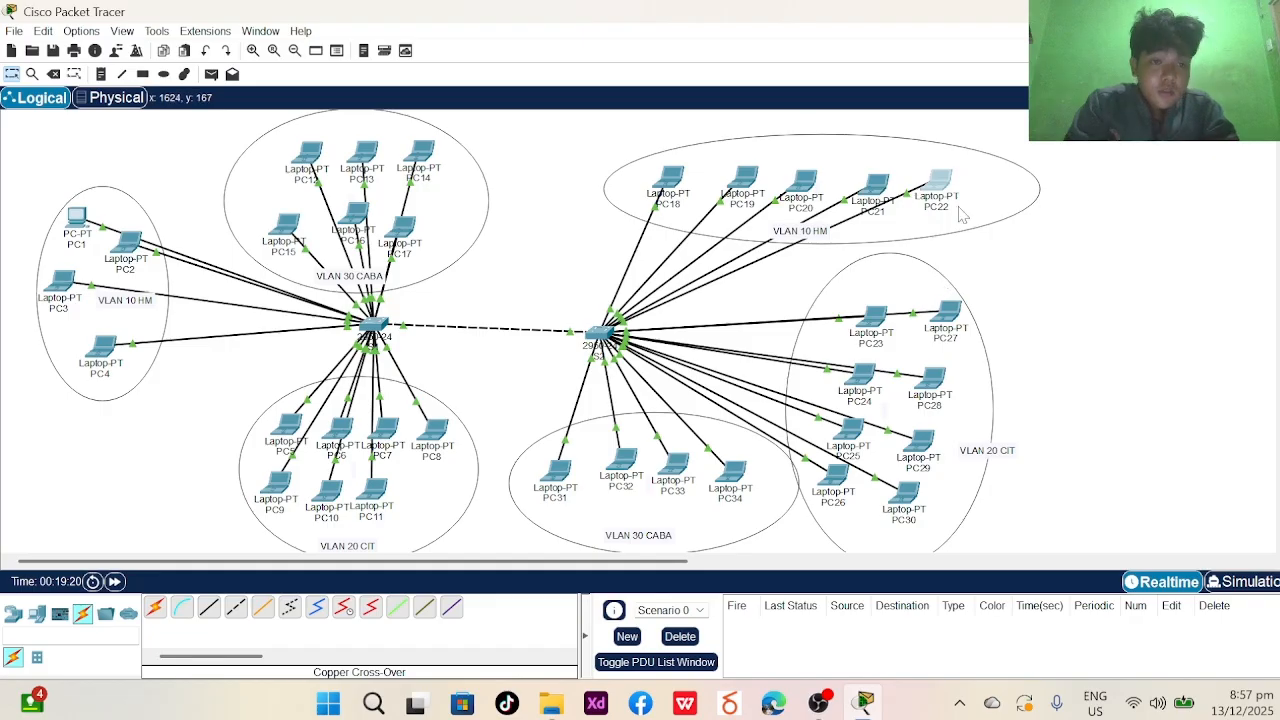
left_click(886, 320)
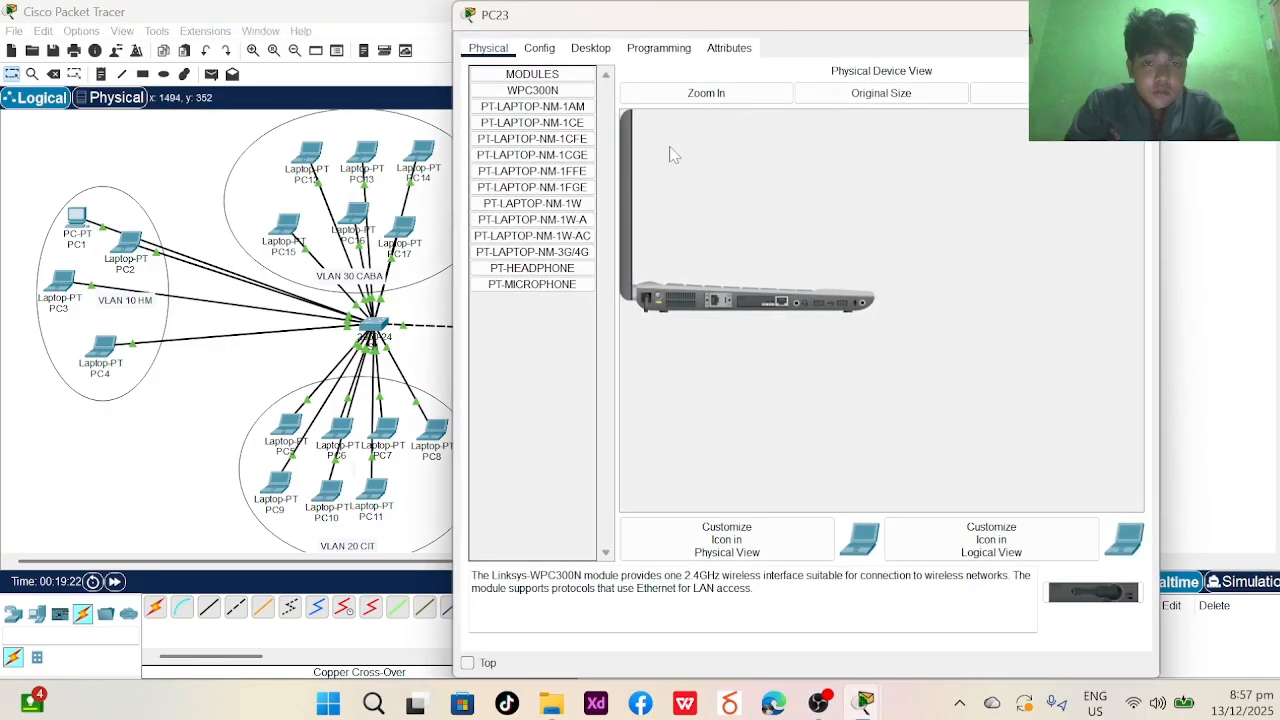
left_click(578, 50)
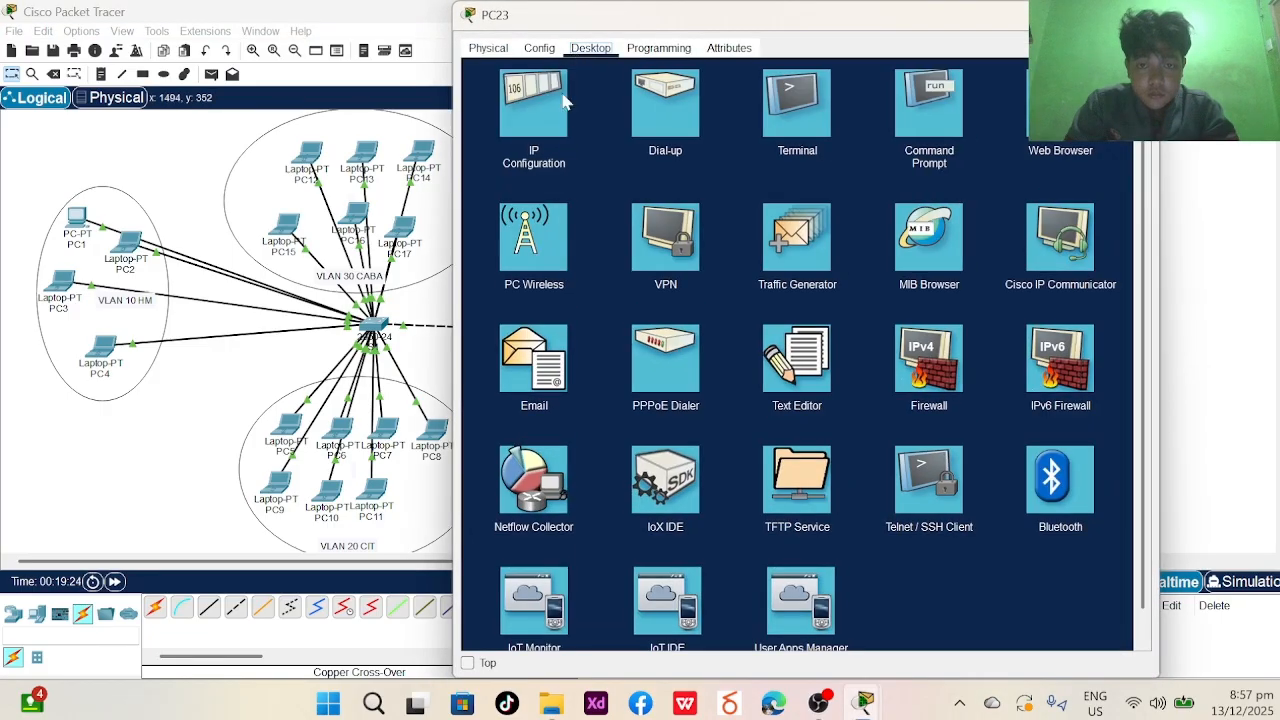
- Give PC23 the static IPv4 address 172.16.0.8 with mask 255.255.0.0
left_click(558, 110)
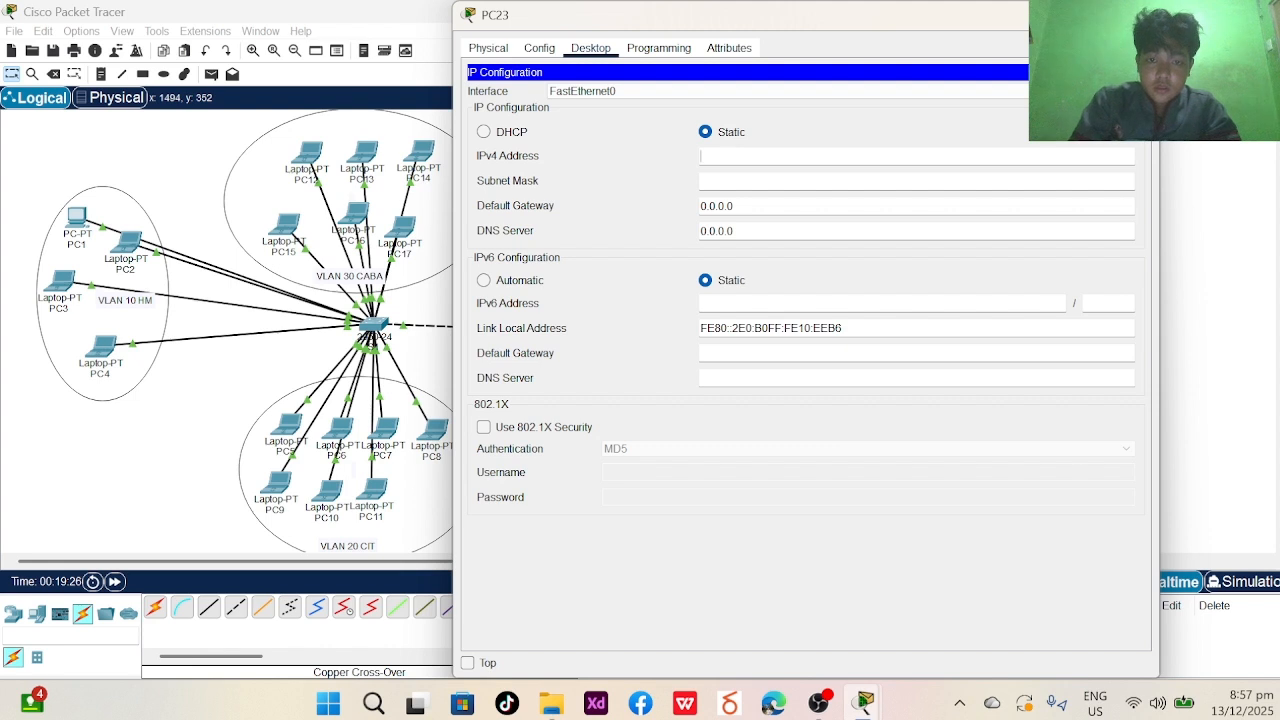
type("172")
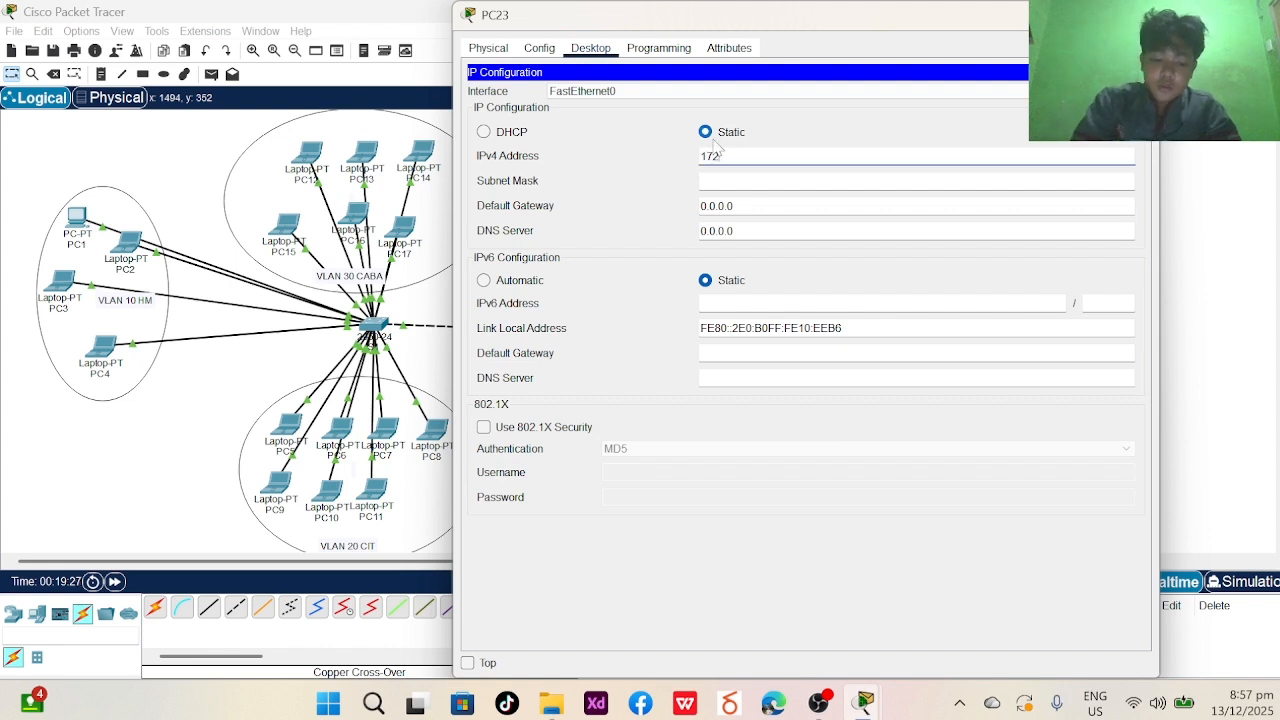
type(".16.0.8")
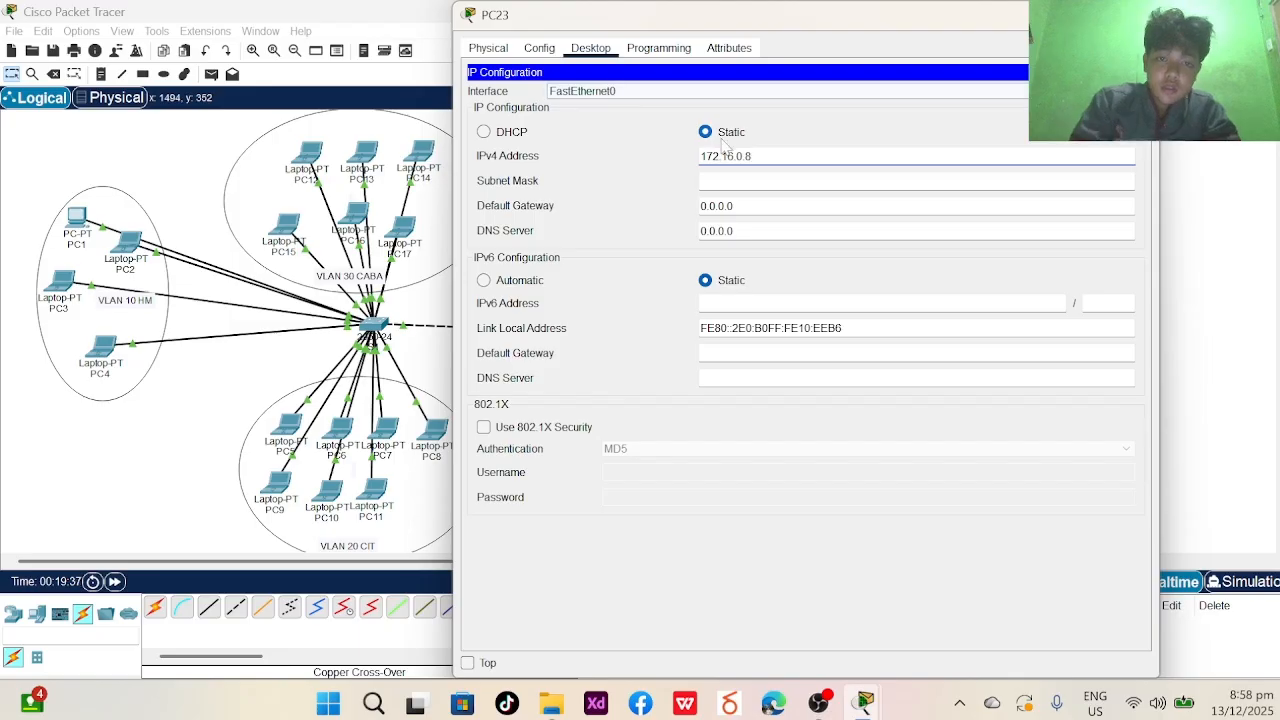
key("ctrl+a")
key("Tab")
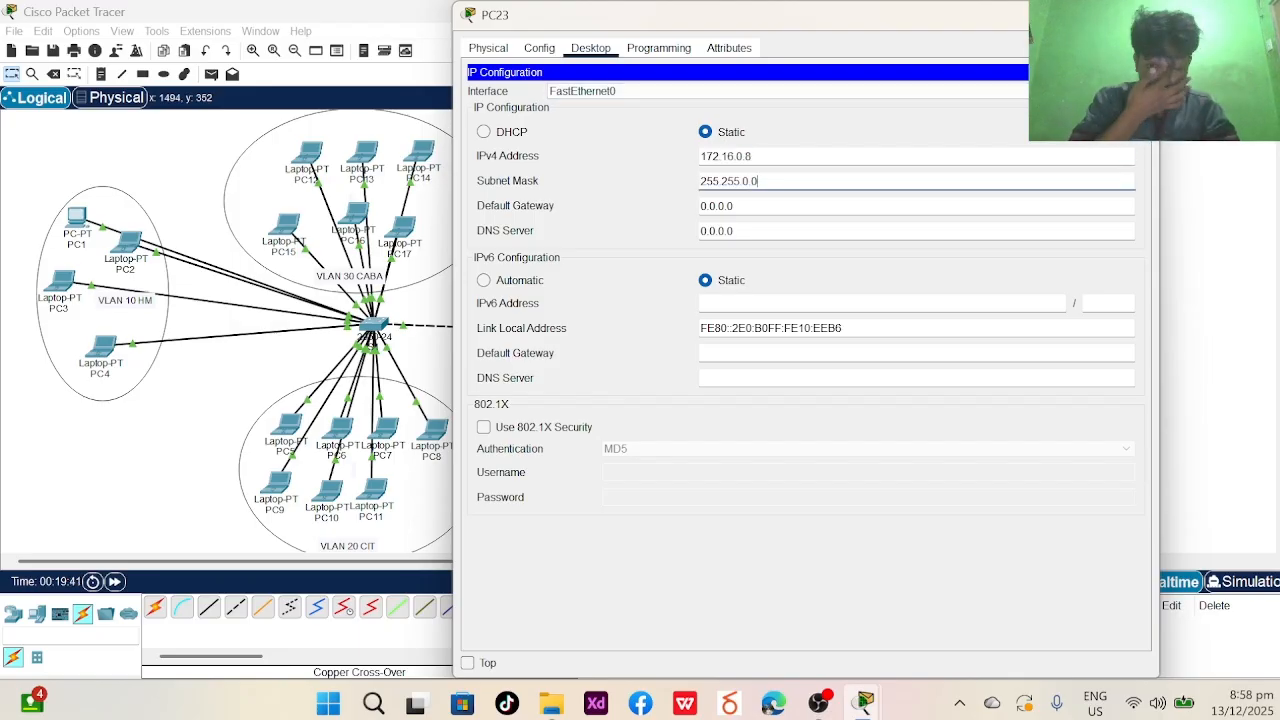
mouse_move(1090, 15)
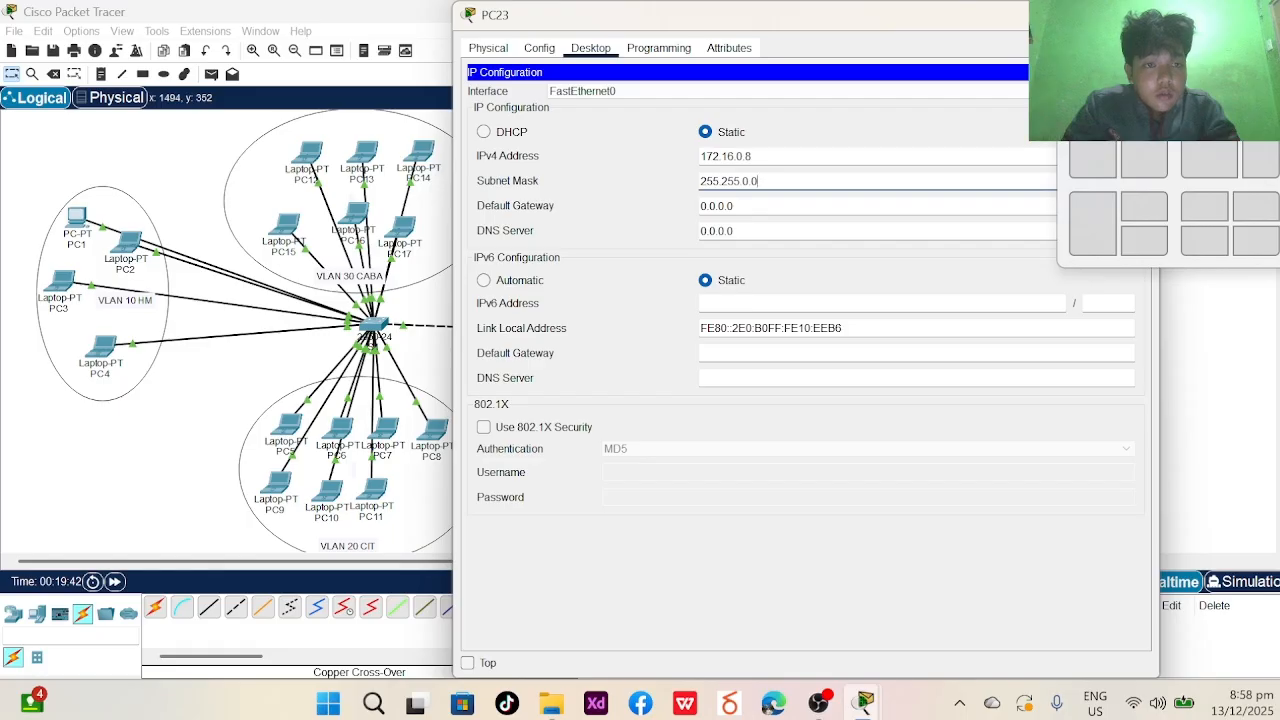
left_click(1135, 15)
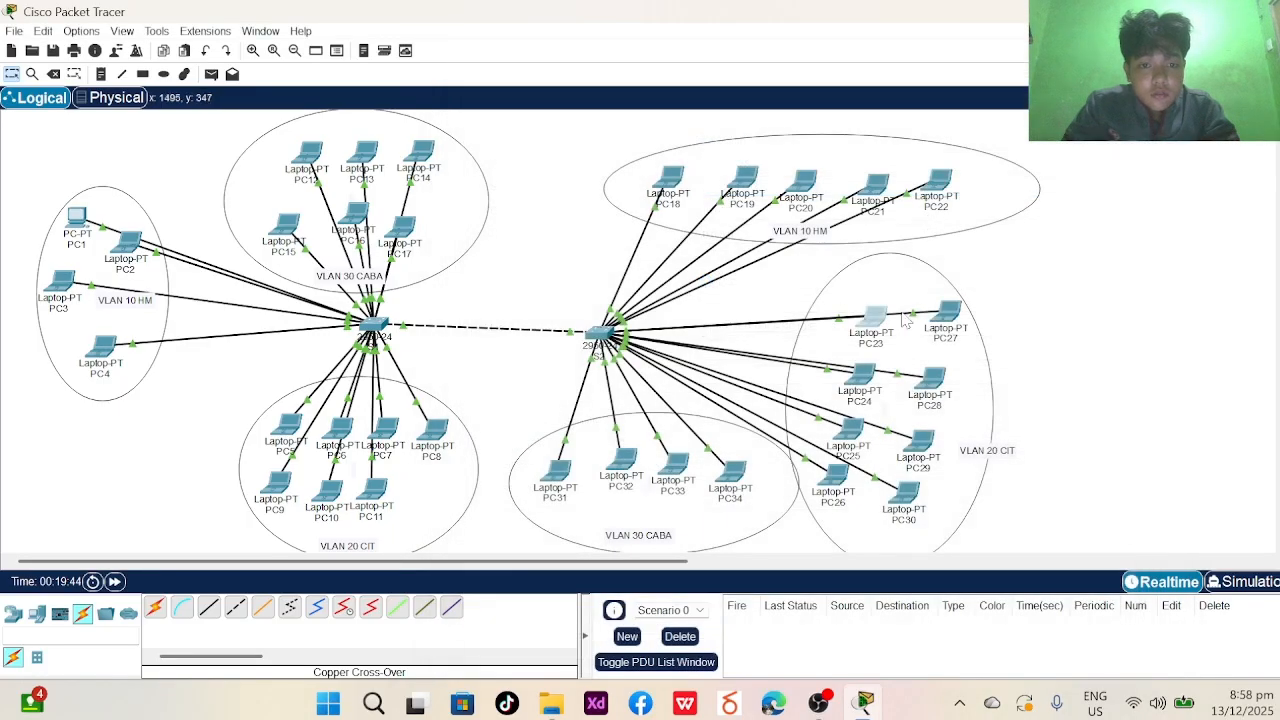
- Give PC24 the static IPv4 address 172.16.0.9 with mask 255.255.0.0
left_click(852, 380)
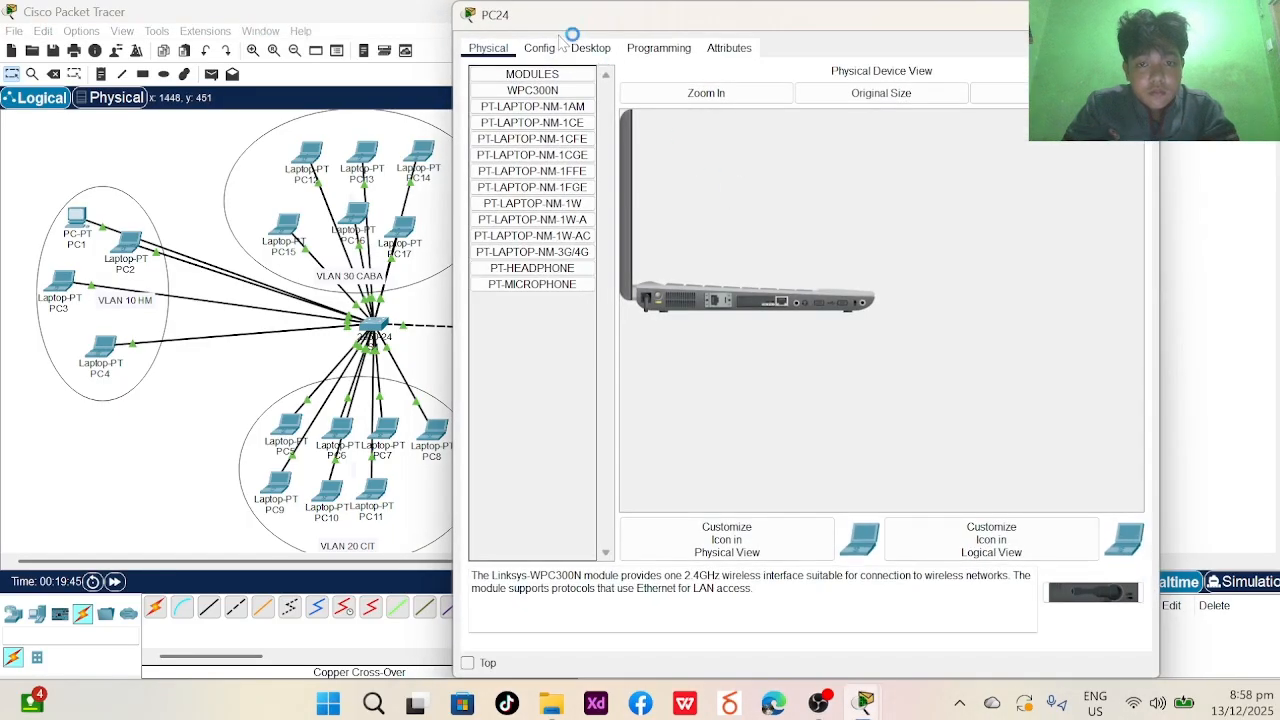
left_click(590, 48)
left_click(533, 108)
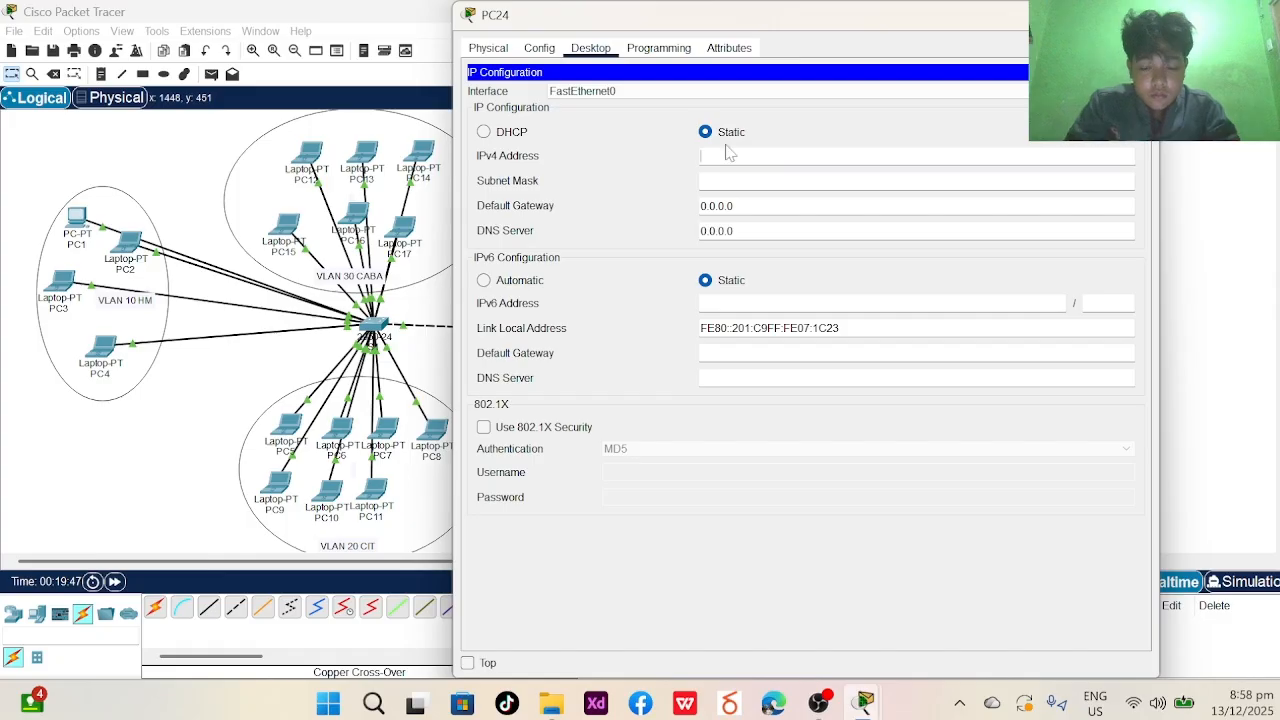
left_click(728, 155)
type("172.16.0.89")
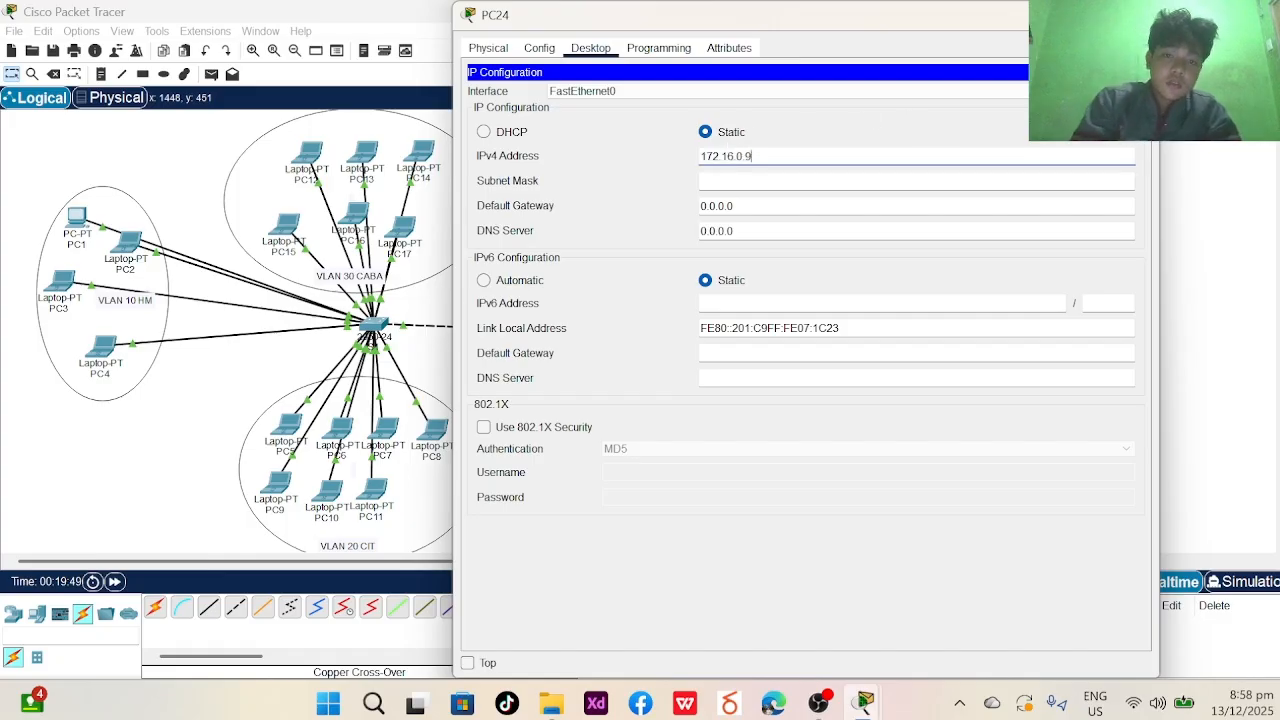
key("Tab")
left_click(864, 703)
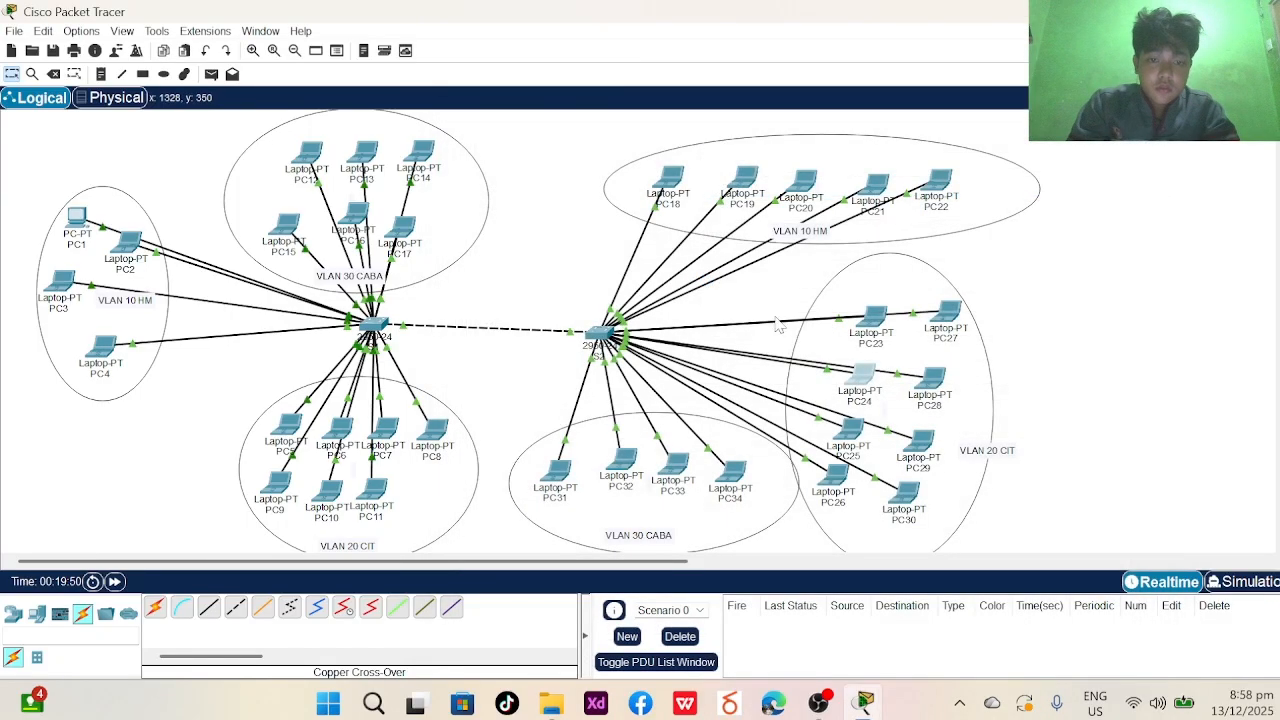
- Give PC25 the static IPv4 address 172.16.0.10 with mask 255.255.0.0
left_click(848, 430)
left_click(590, 48)
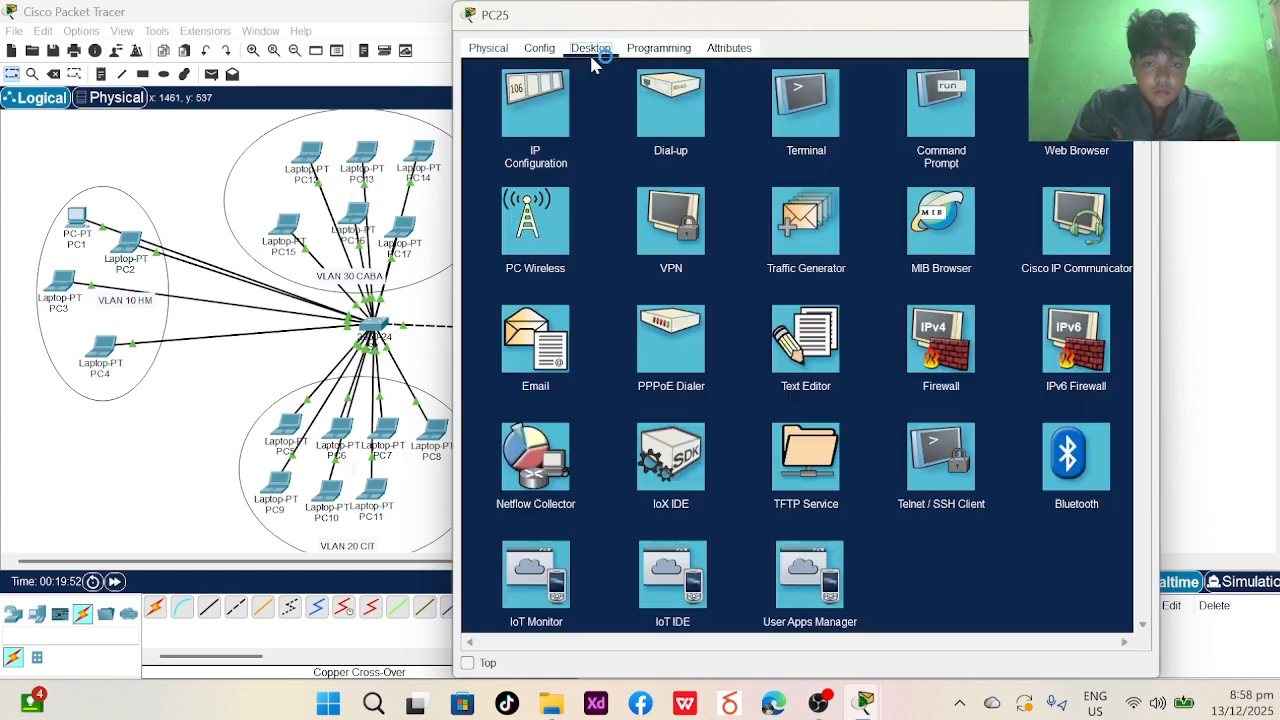
left_click(533, 115)
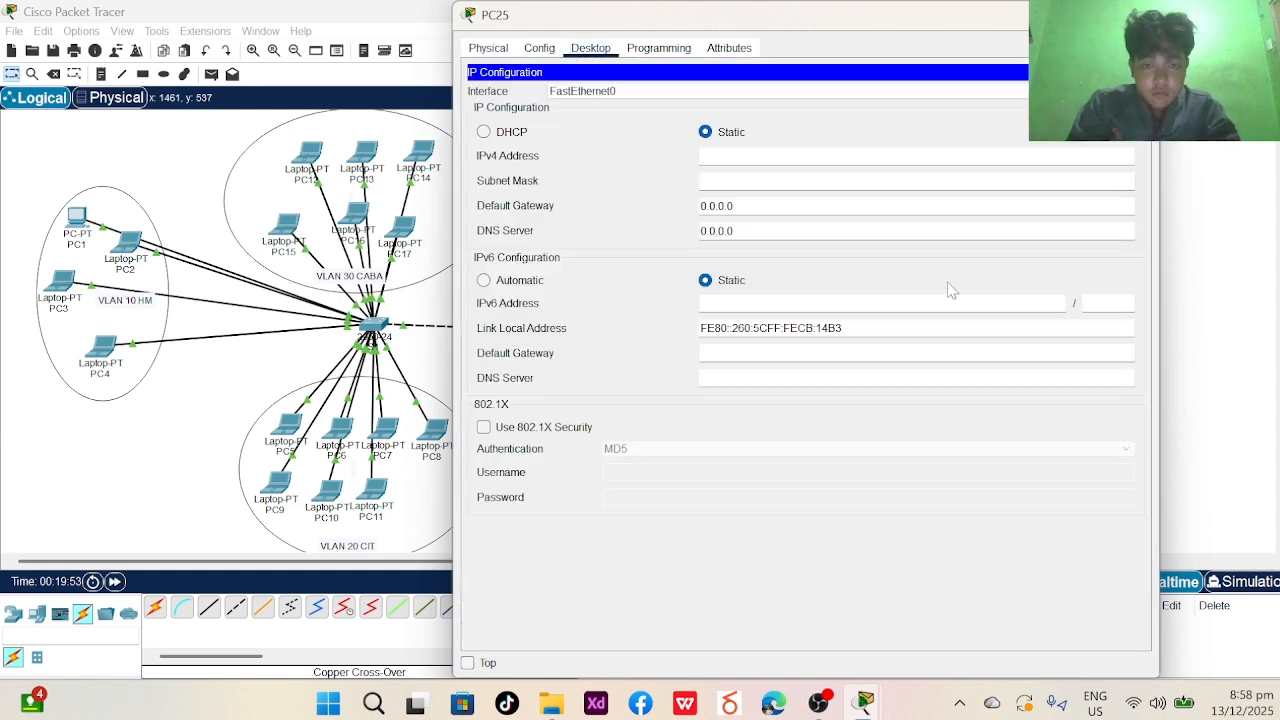
left_click(816, 155)
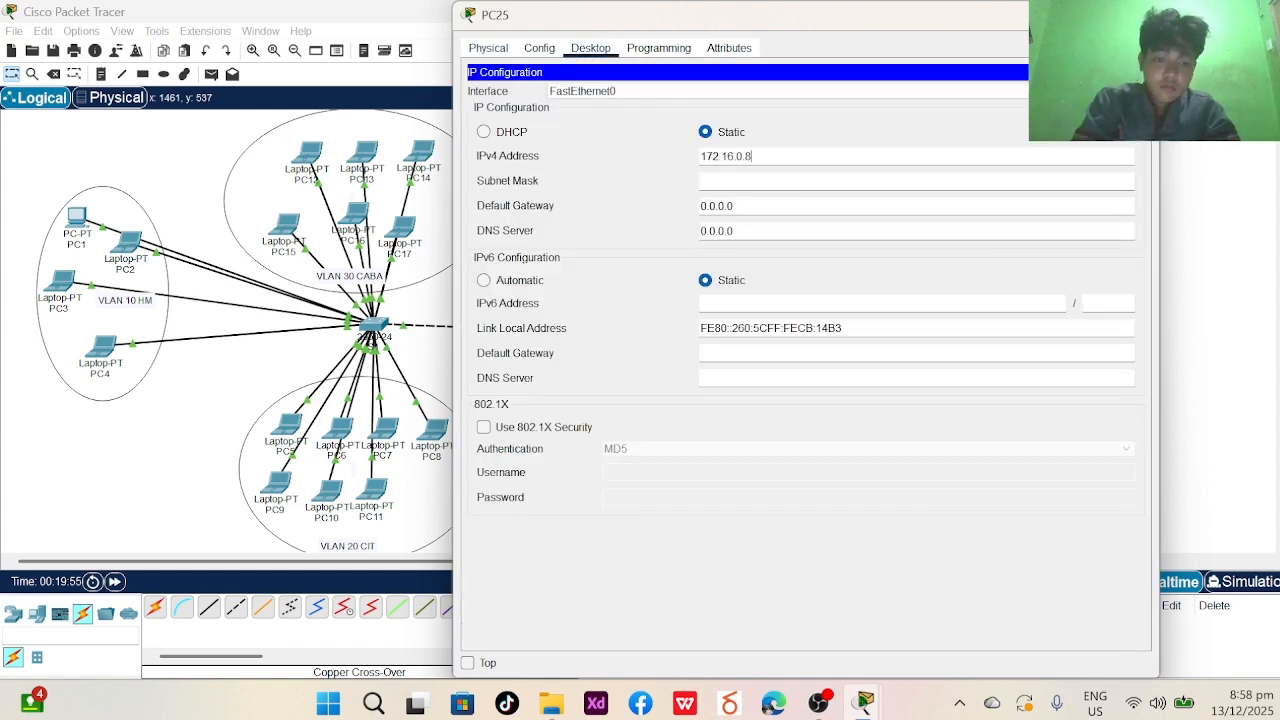
type("172.16.0.10")
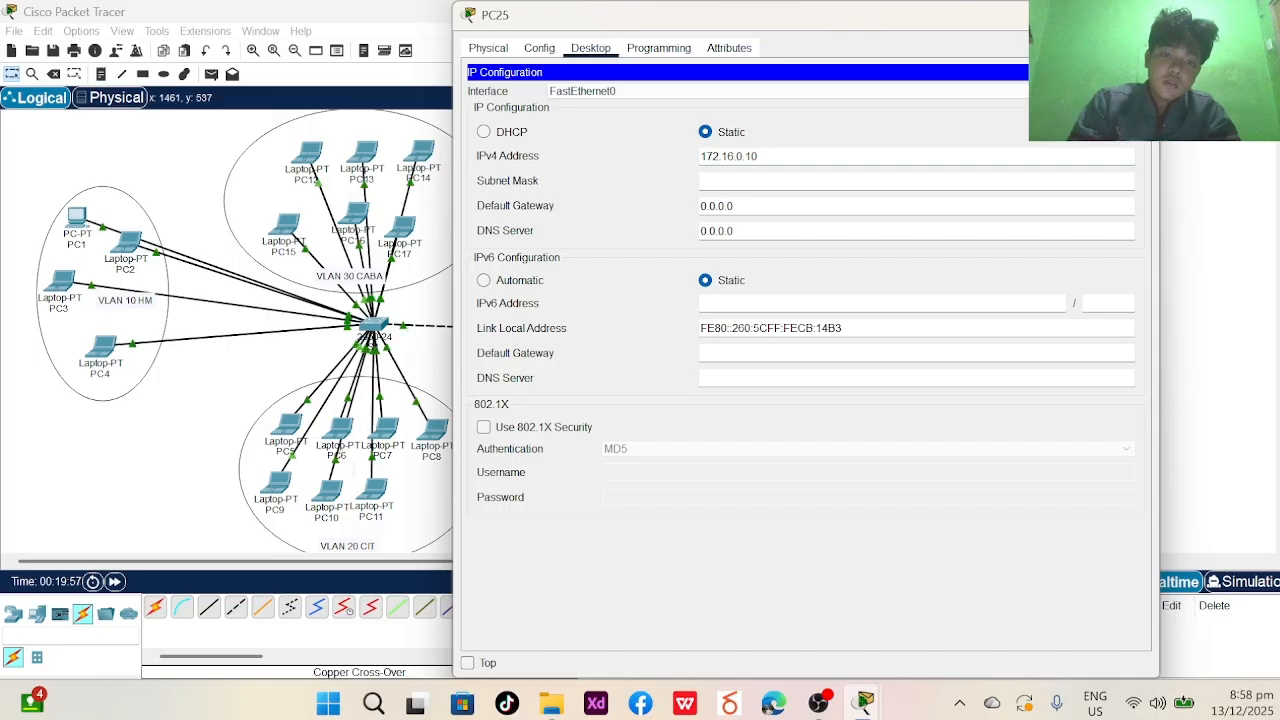
key("Tab")
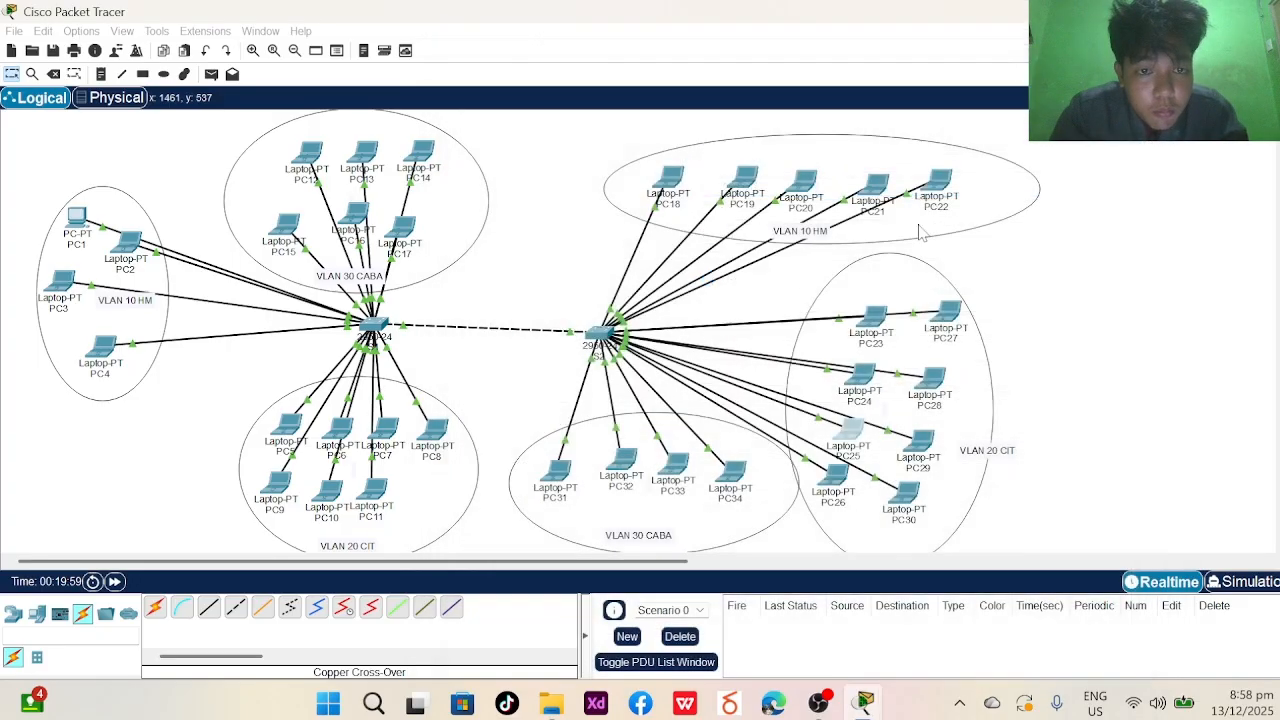
left_click(1135, 15)
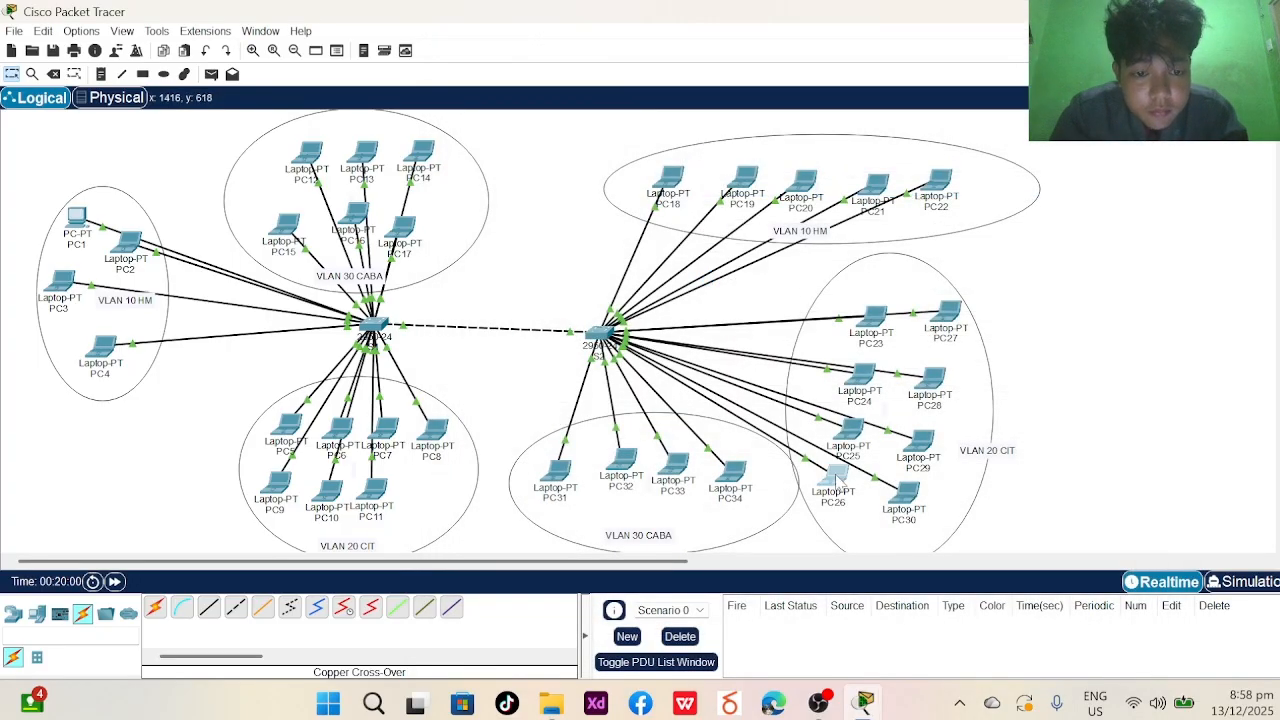
- Give PC26 the static IPv4 address 172.16.0.11 with mask 255.255.0.0
left_click(833, 478)
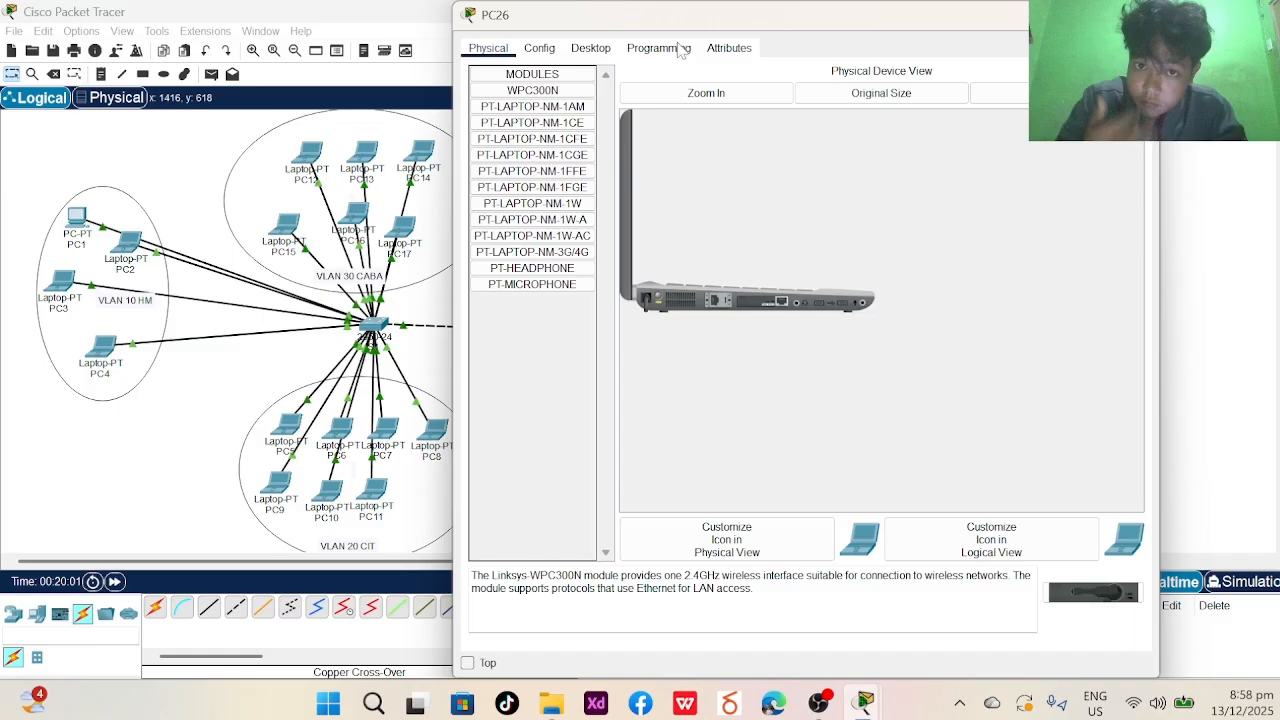
left_click(590, 48)
left_click(568, 132)
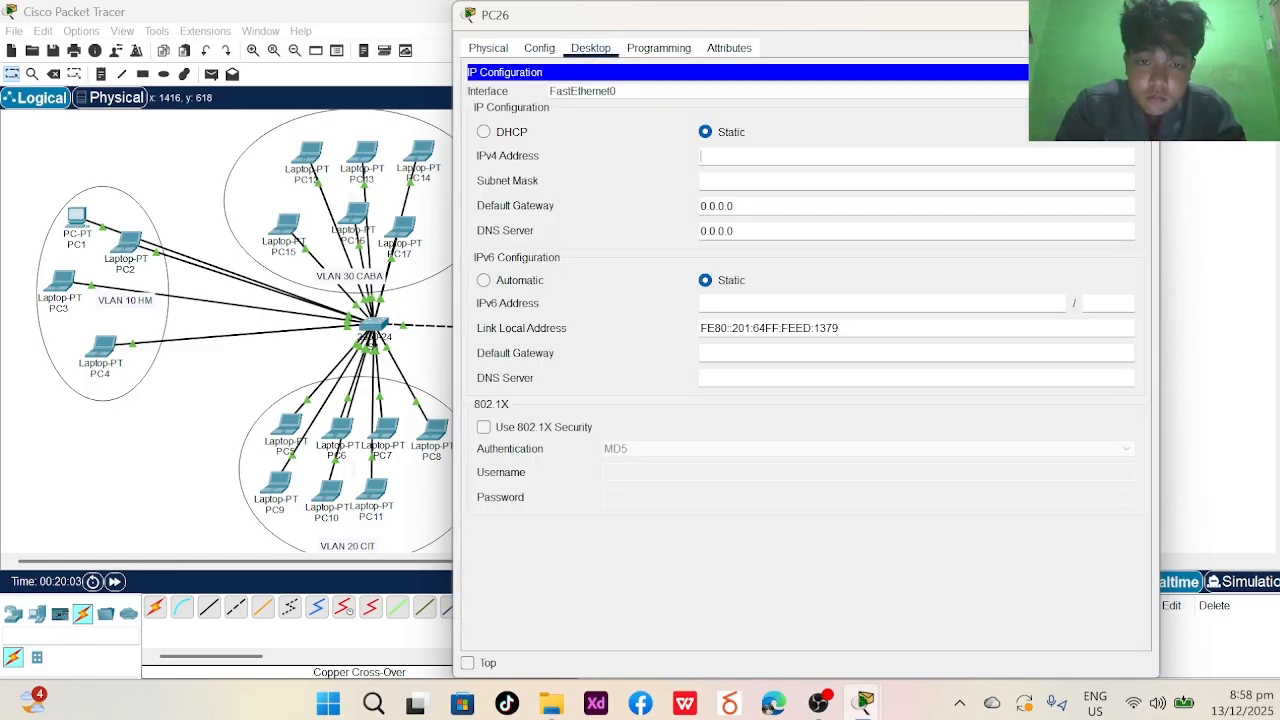
type("172.16.0.8")
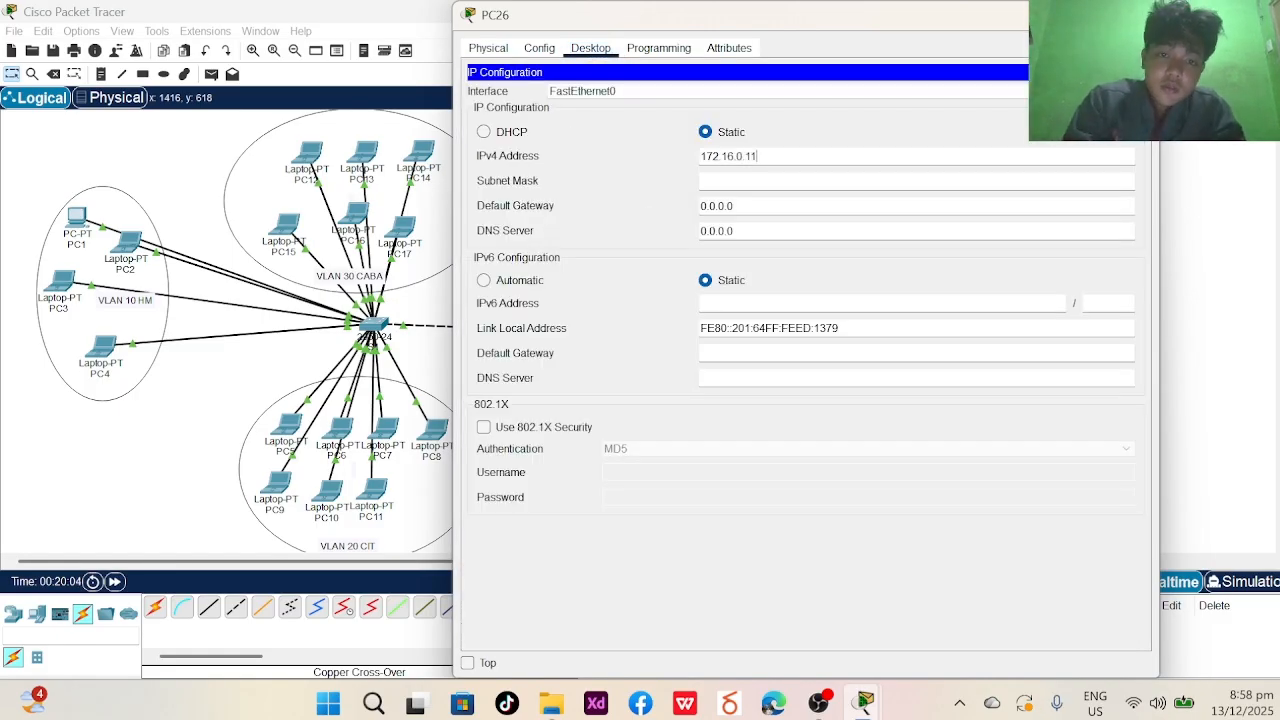
key("Tab")
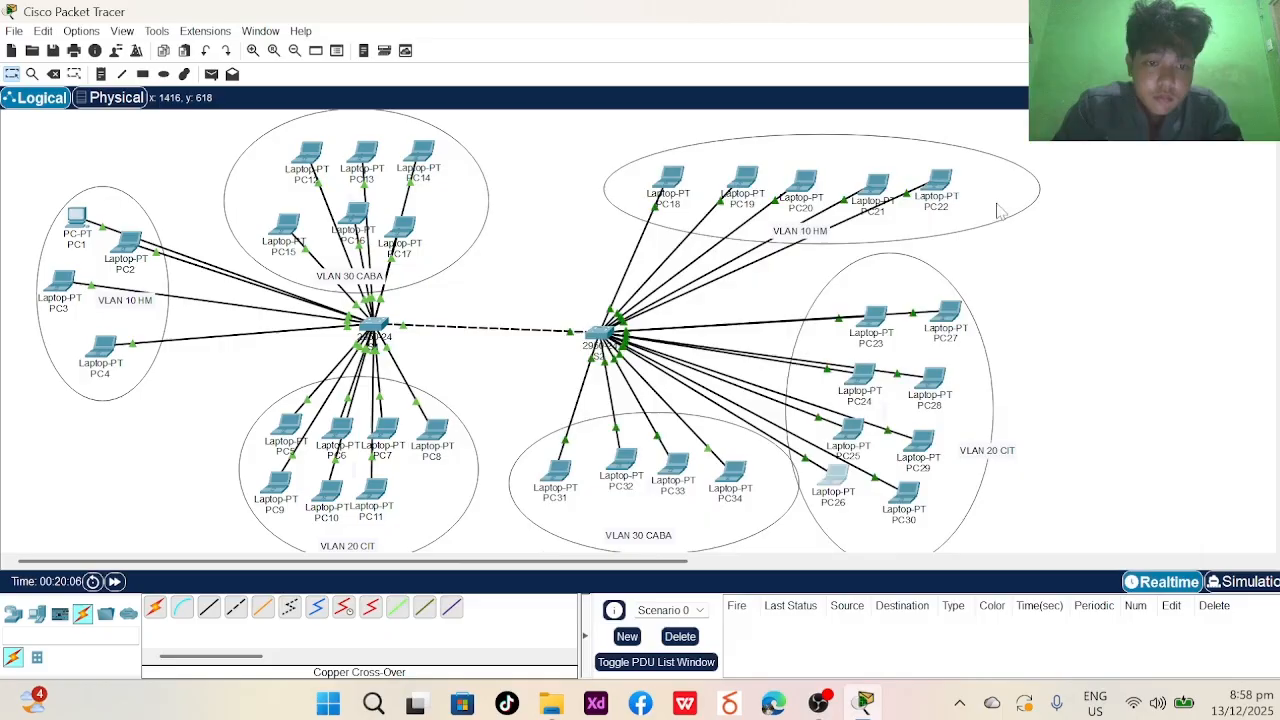
- Give PC27 the static IPv4 address 172.16.0.12 with mask 255.255.0.0
left_click(1143, 15)
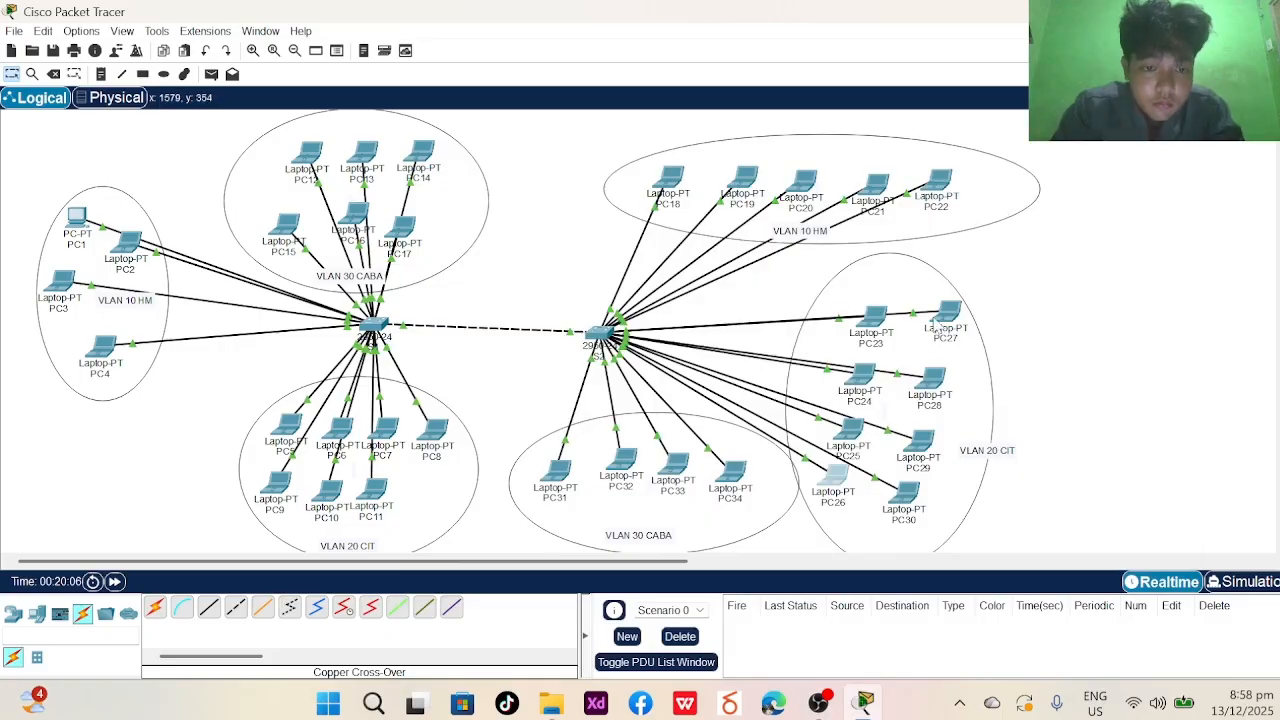
left_click(942, 318)
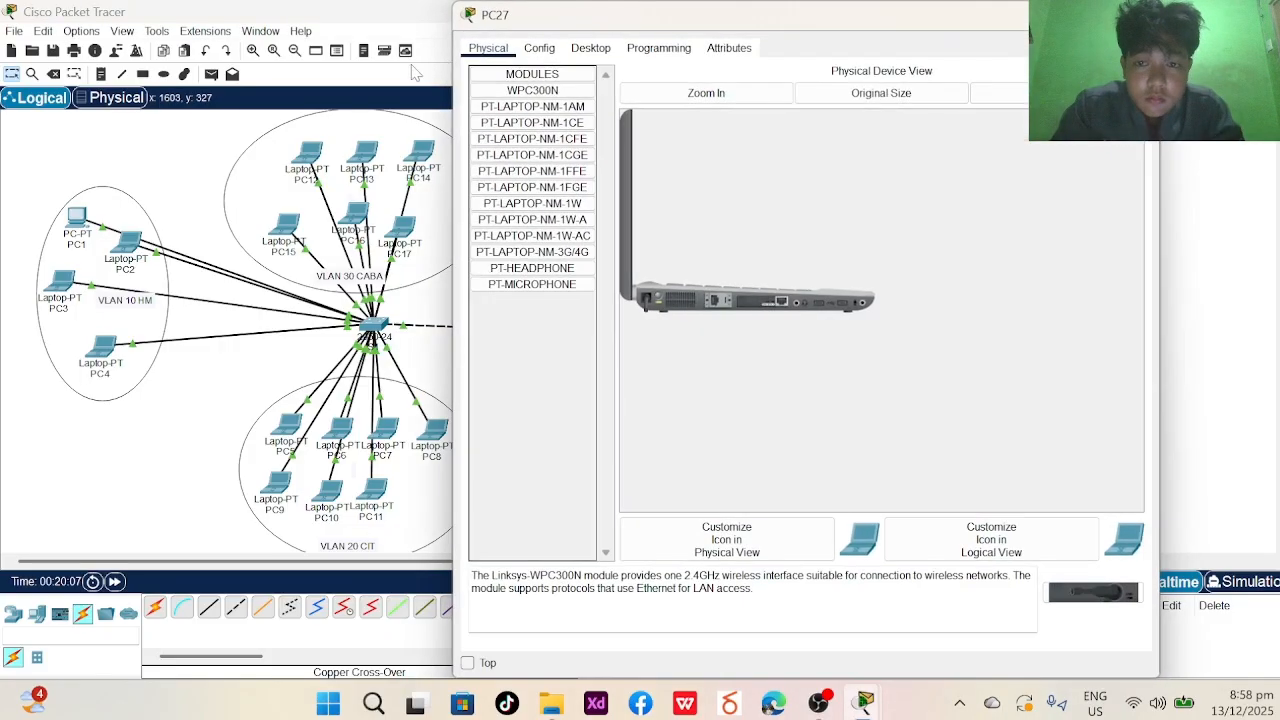
left_click(539, 47)
left_click(590, 47)
left_click(533, 100)
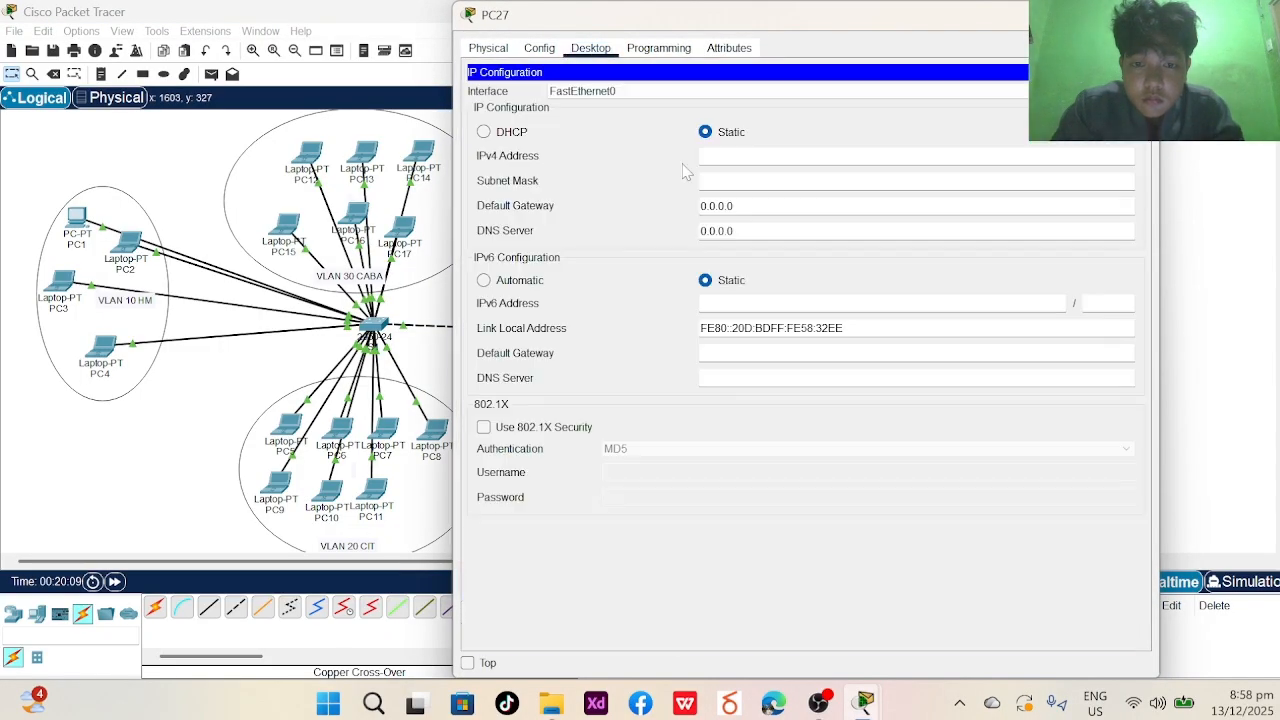
type("172.16.0.12")
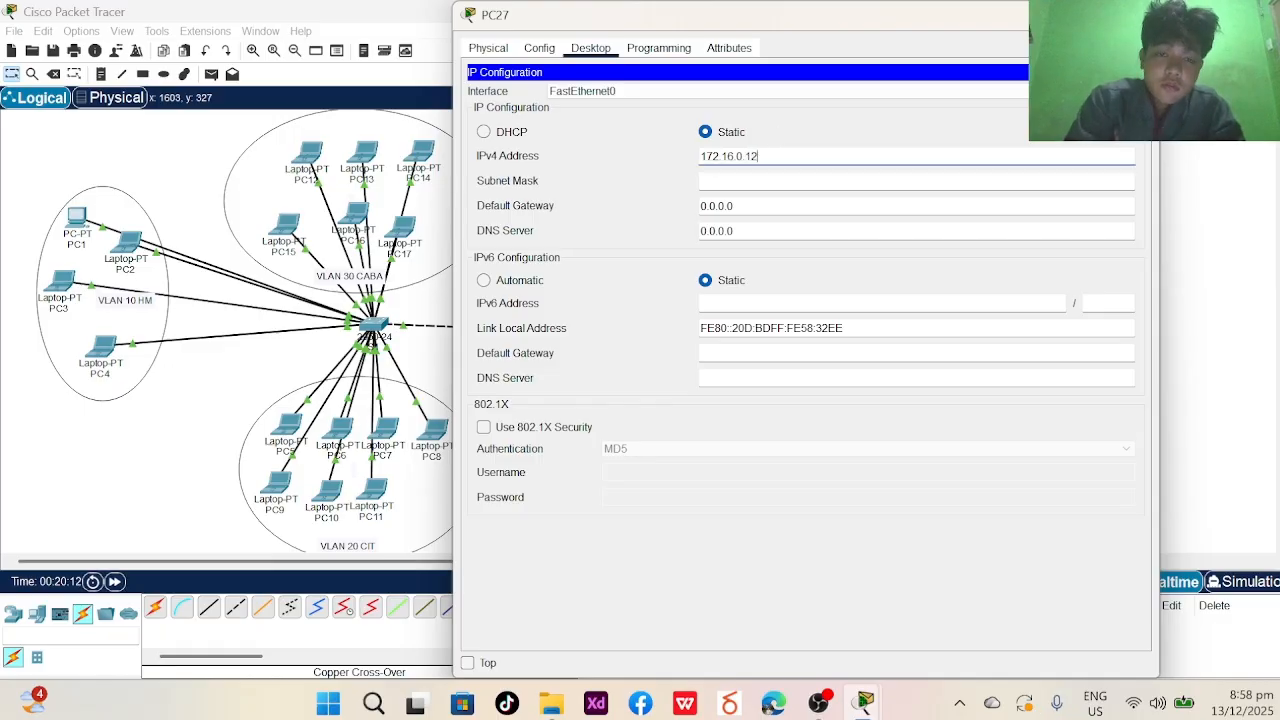
key("Tab")
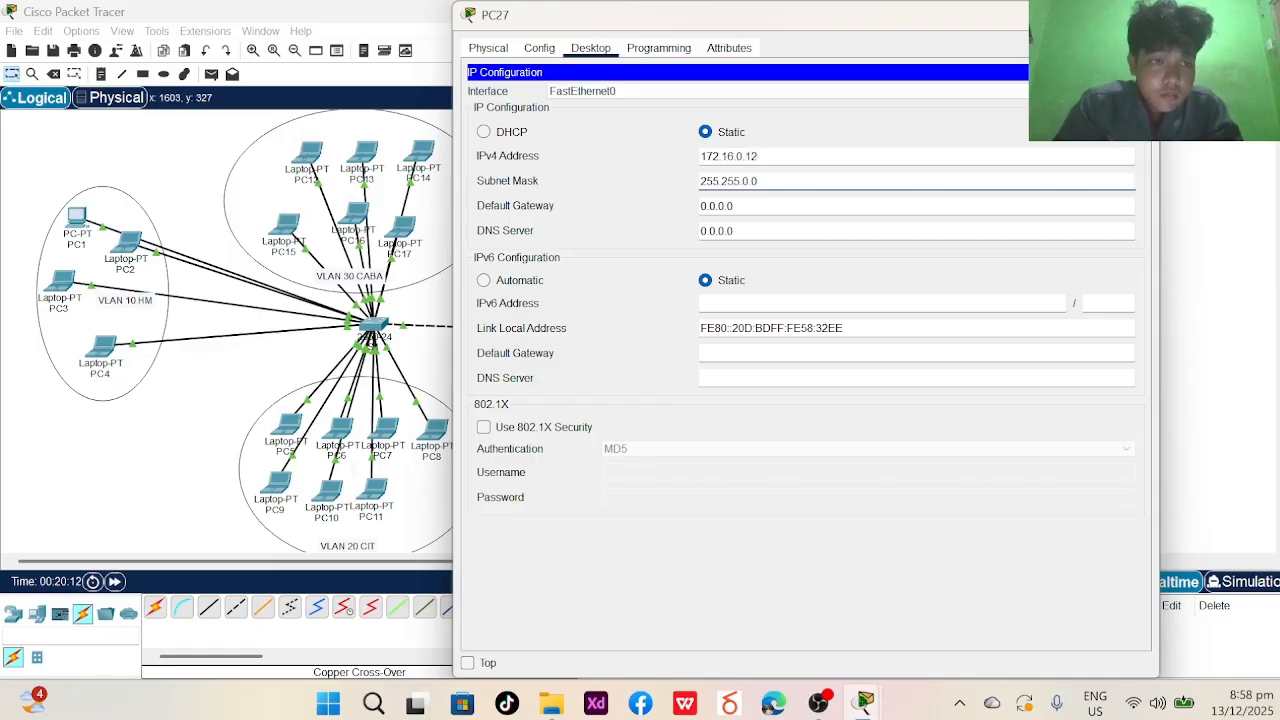
left_click(1143, 14)
- Give PC28 the static IPv4 address 172.16.0.13 with mask 255.255.0.0
left_click(930, 382)
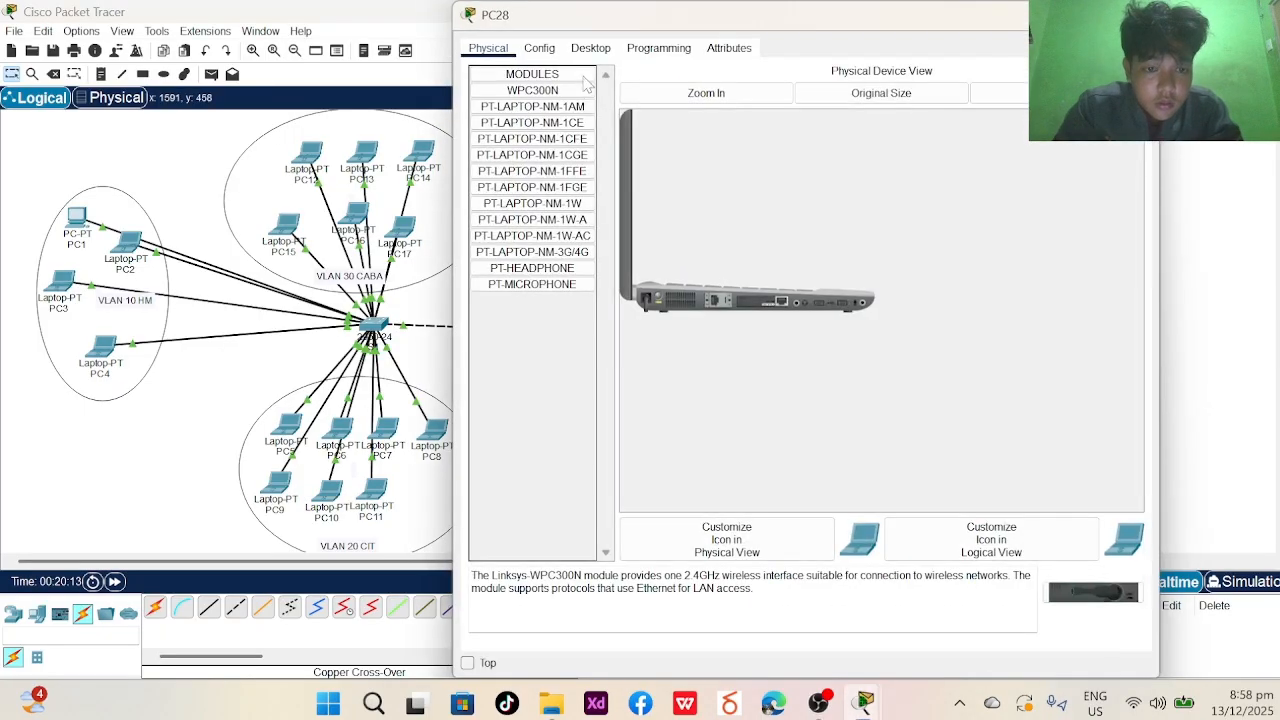
left_click(539, 47)
left_click(590, 48)
left_click(582, 95)
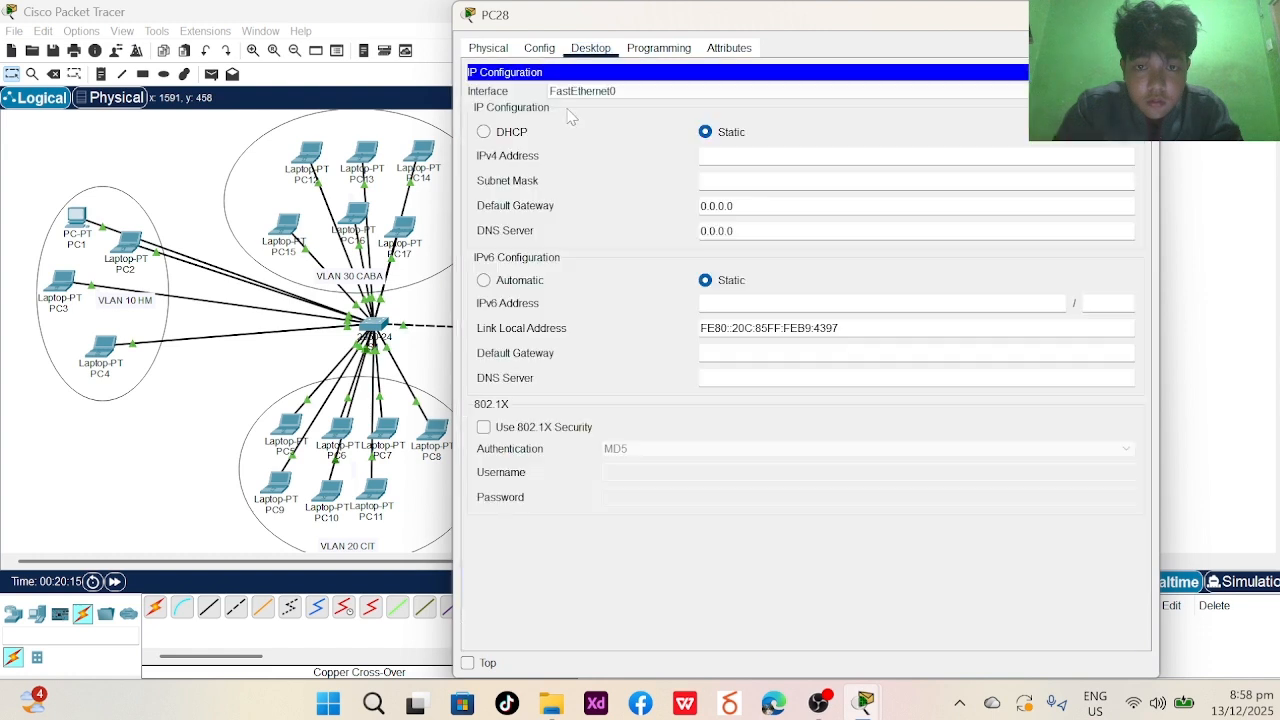
type("172.16.0.8")
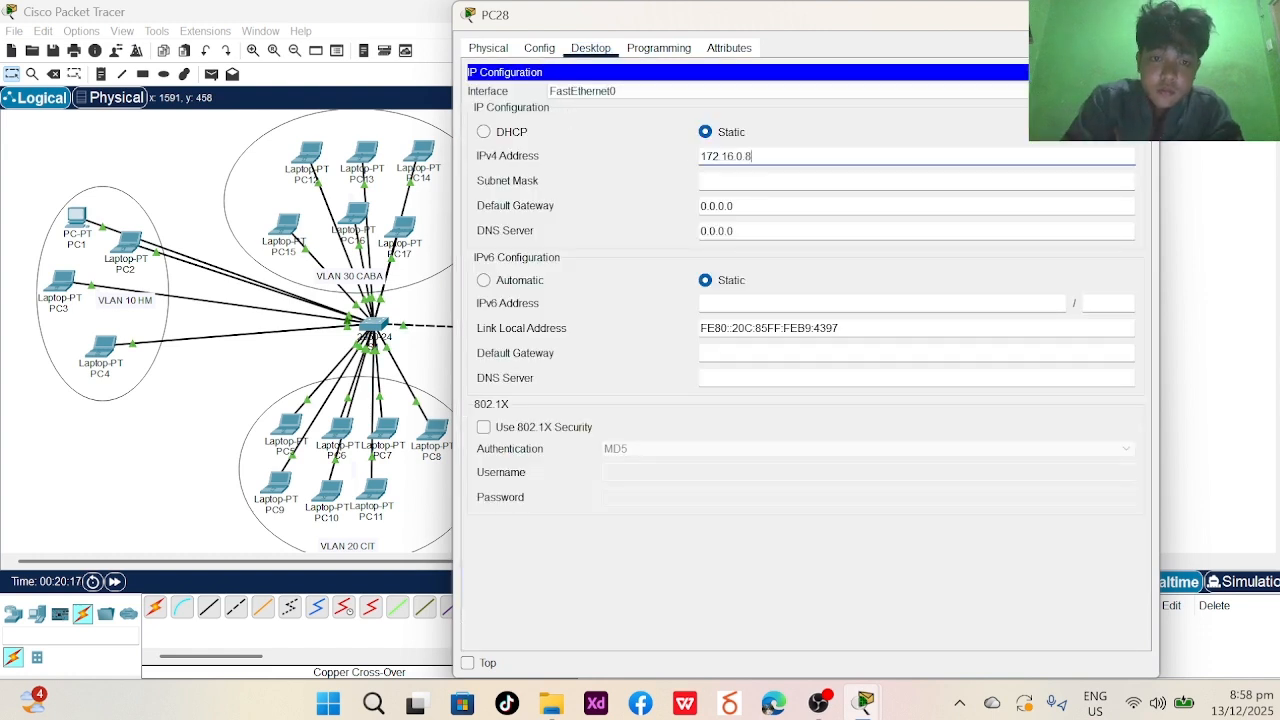
type("13")
key("Tab")
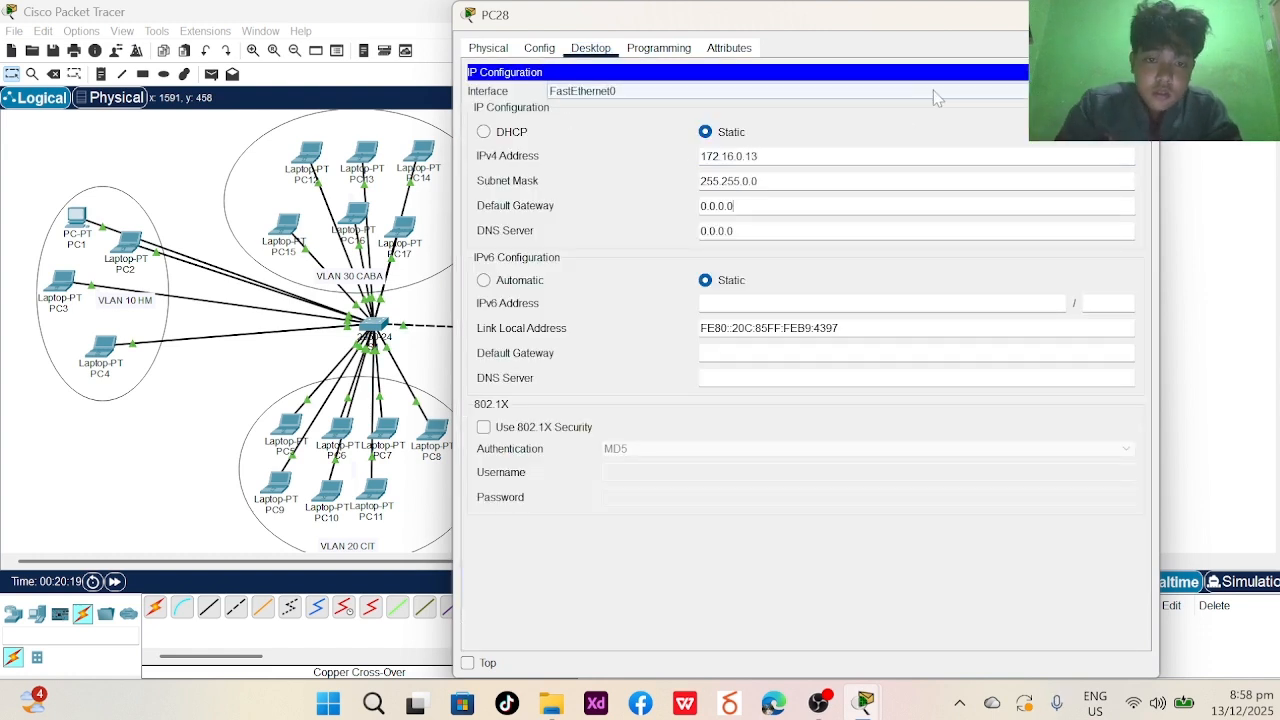
key("Tab")
left_click(1141, 14)
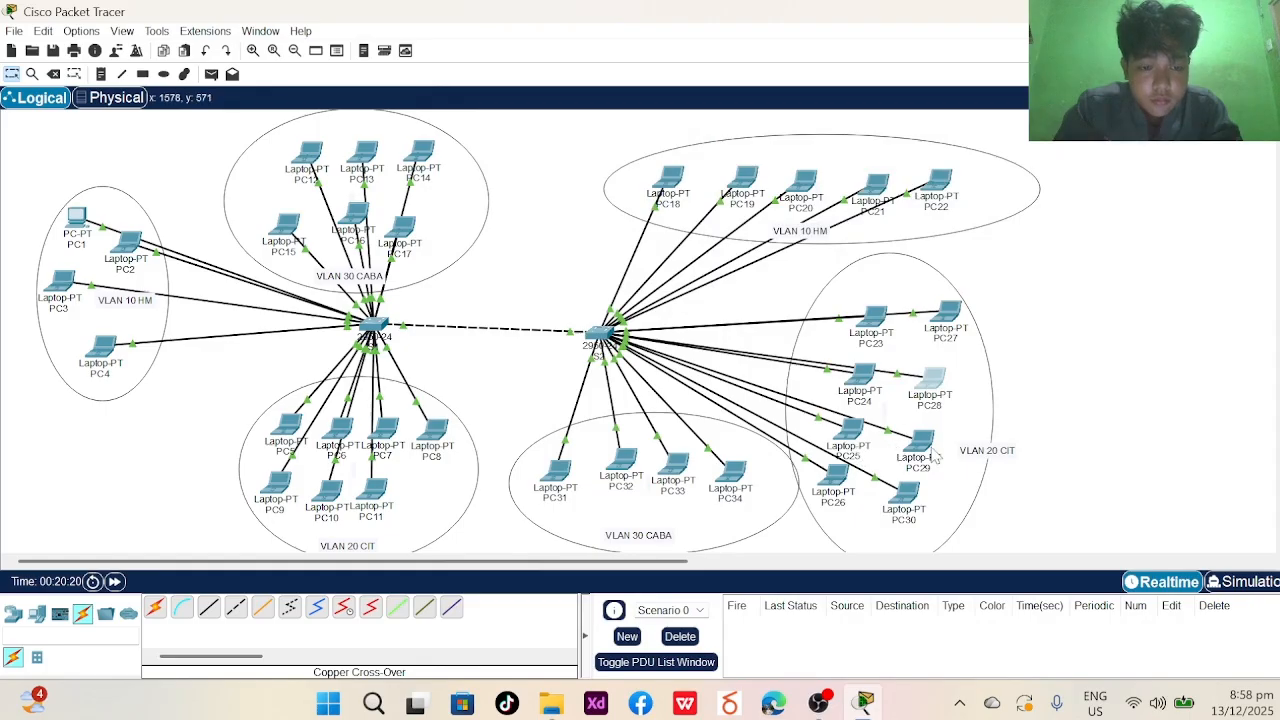
- Give PC29 the static IPv4 address 172.16.0.14 with mask 255.255.0.0
left_click(906, 443)
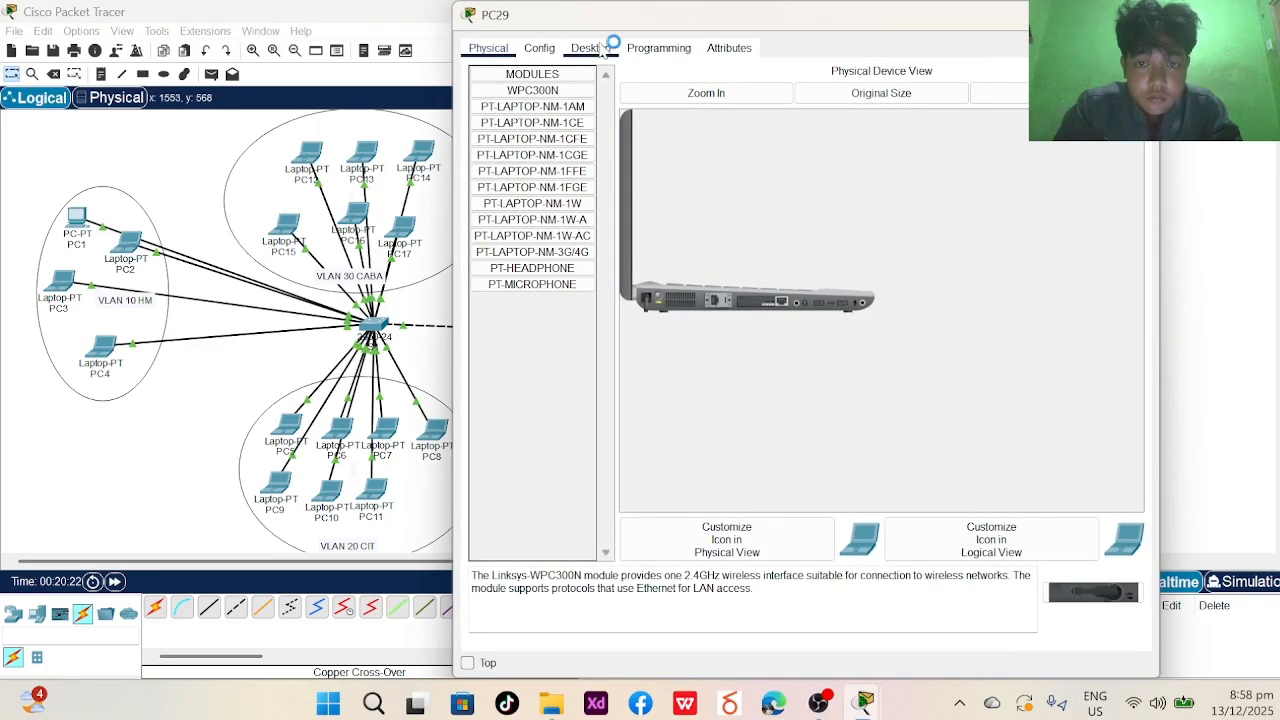
left_click(596, 48)
left_click(512, 130)
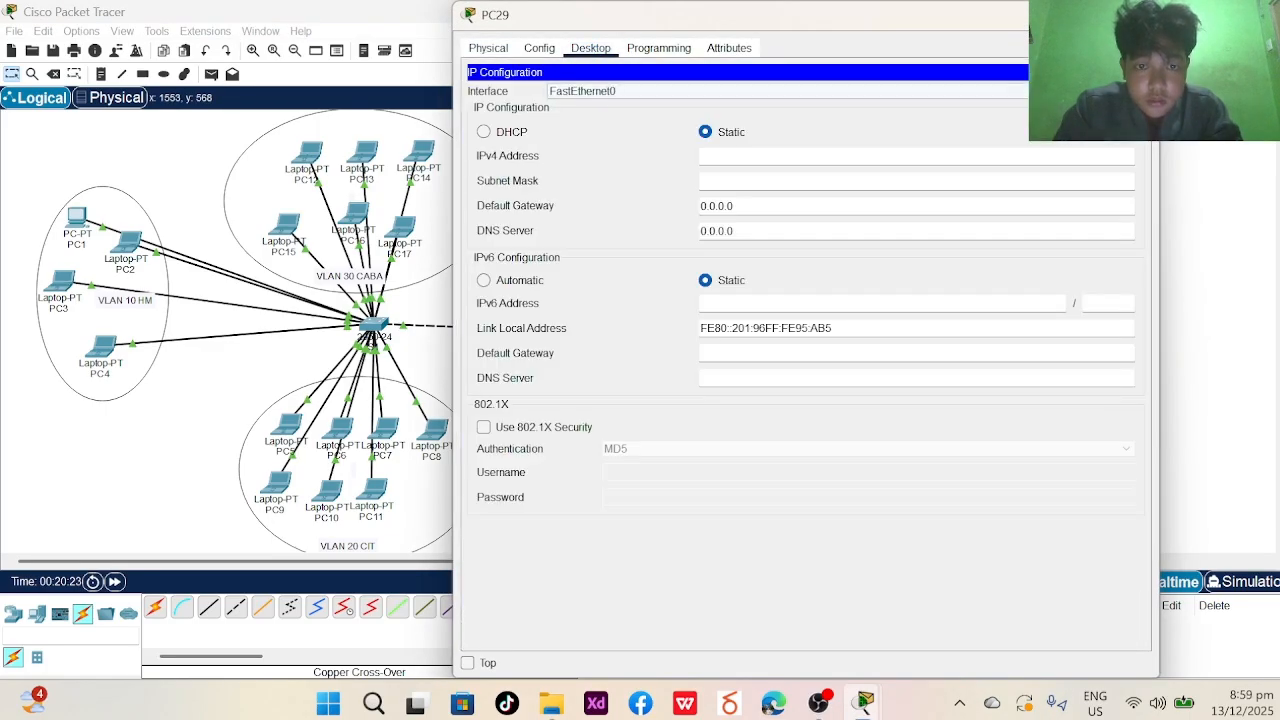
type("172.16.0.8")
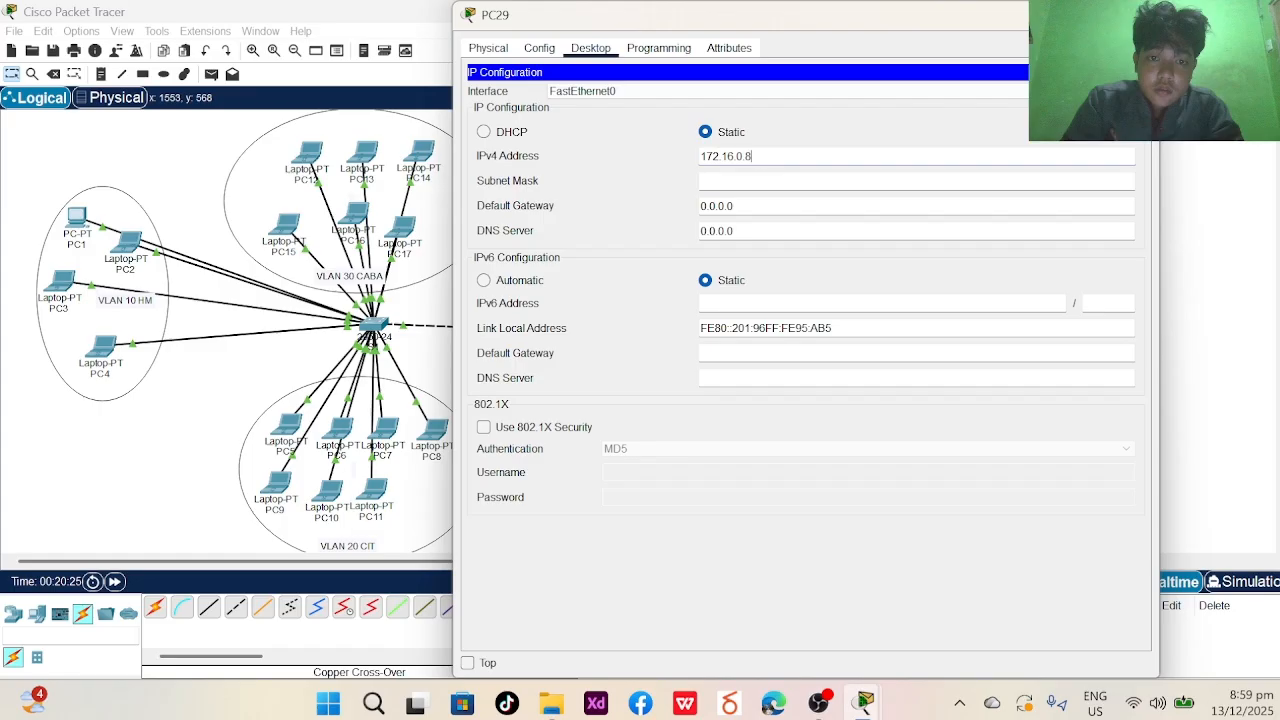
key("BackSpace")
type("14")
left_click(783, 178)
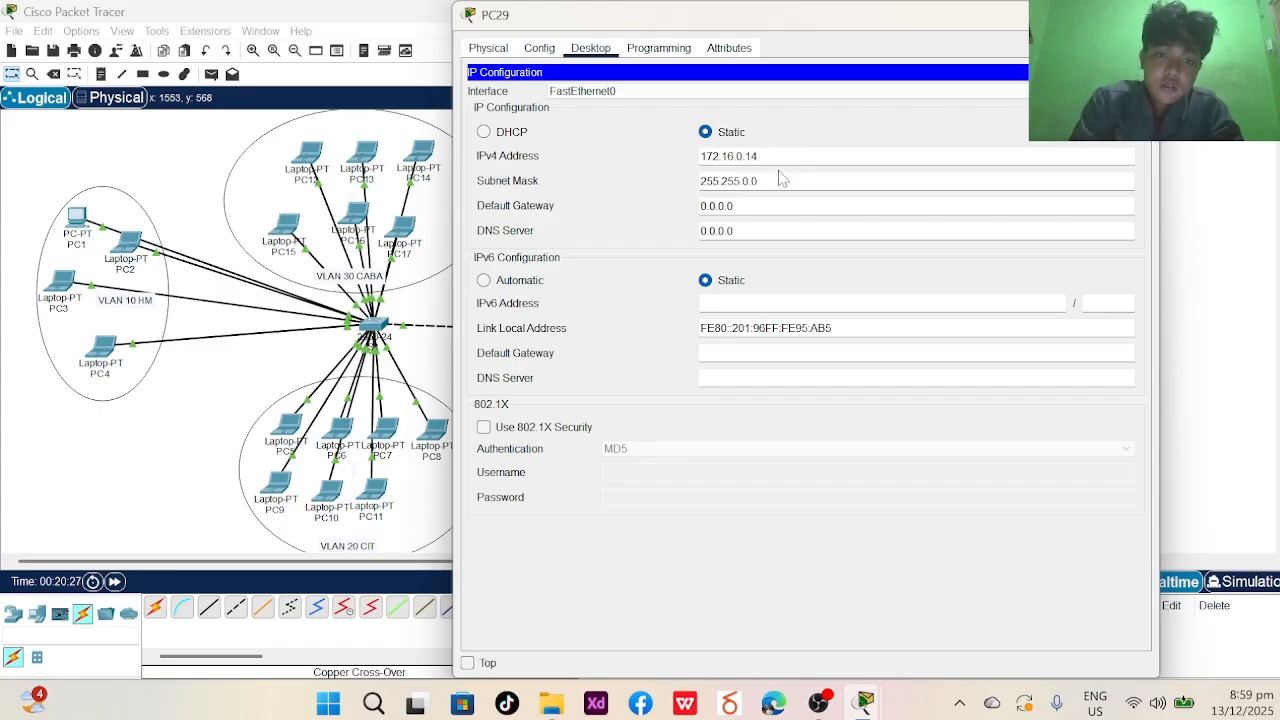
left_click(1140, 14)
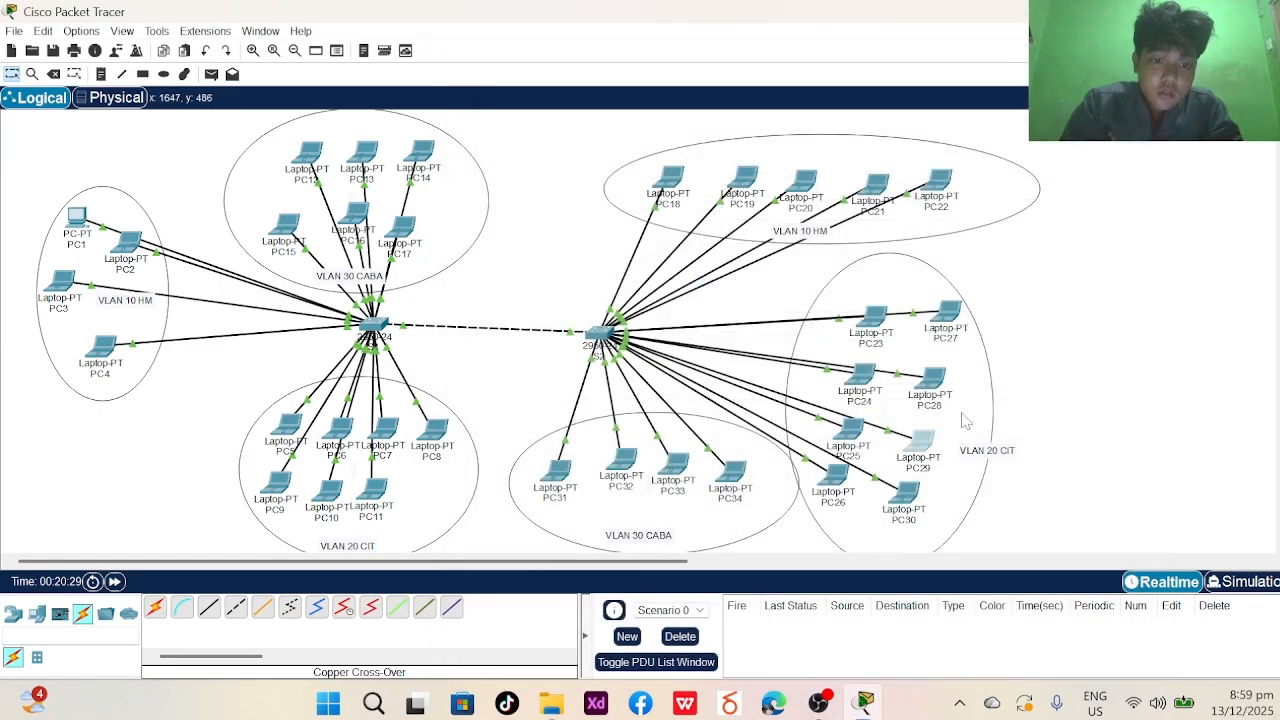
- Give PC30 the static IPv4 address 172.16.0.15 with mask 255.255.0.0
left_click(905, 502)
left_click(590, 48)
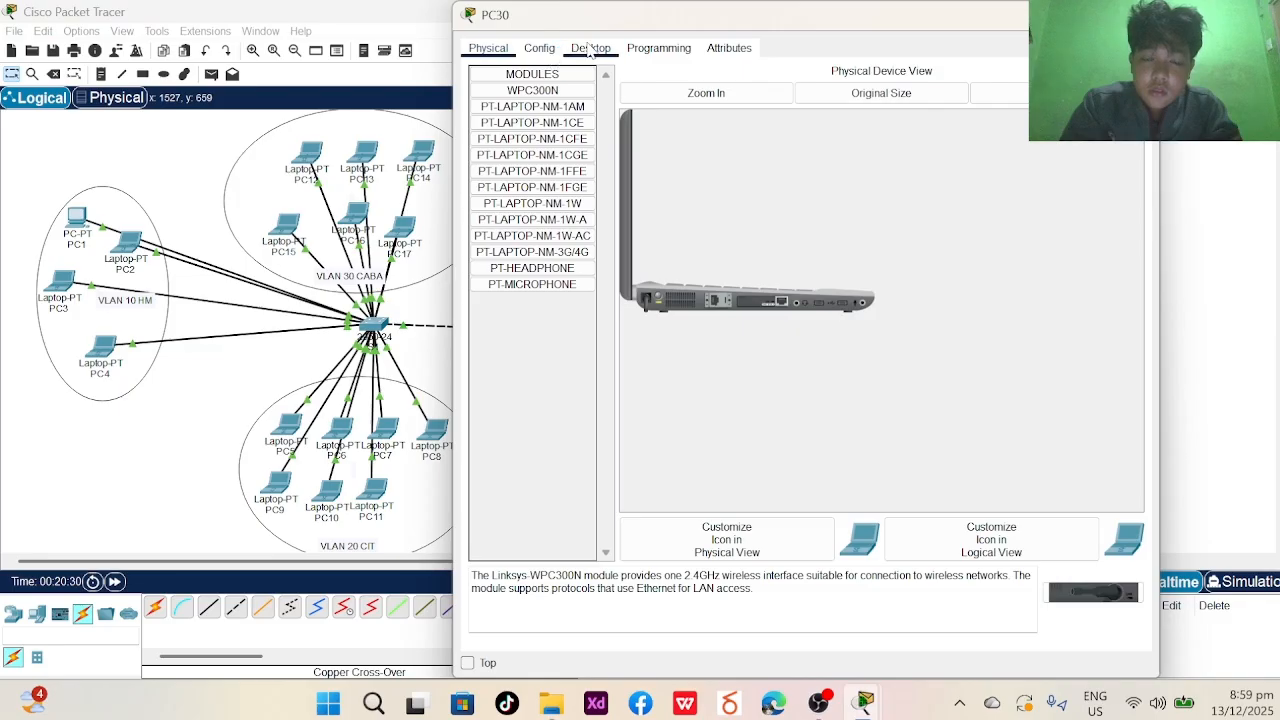
left_click(528, 108)
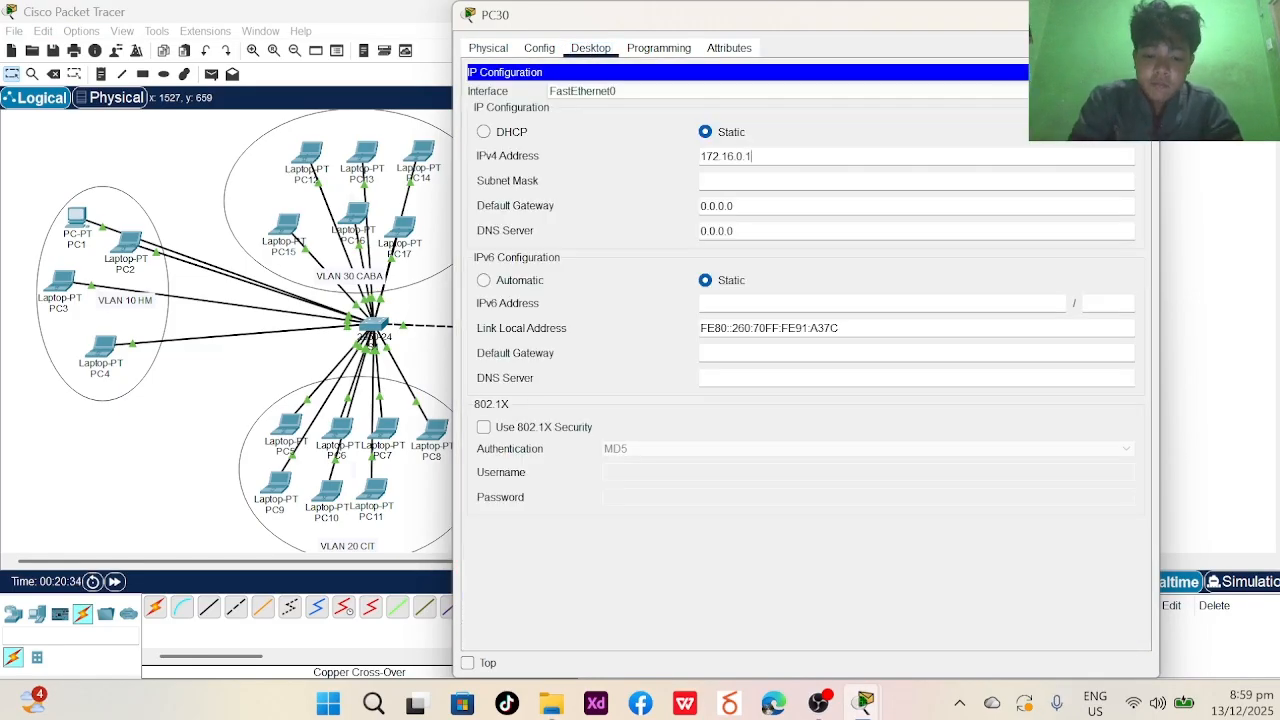
type("172.16.0.15")
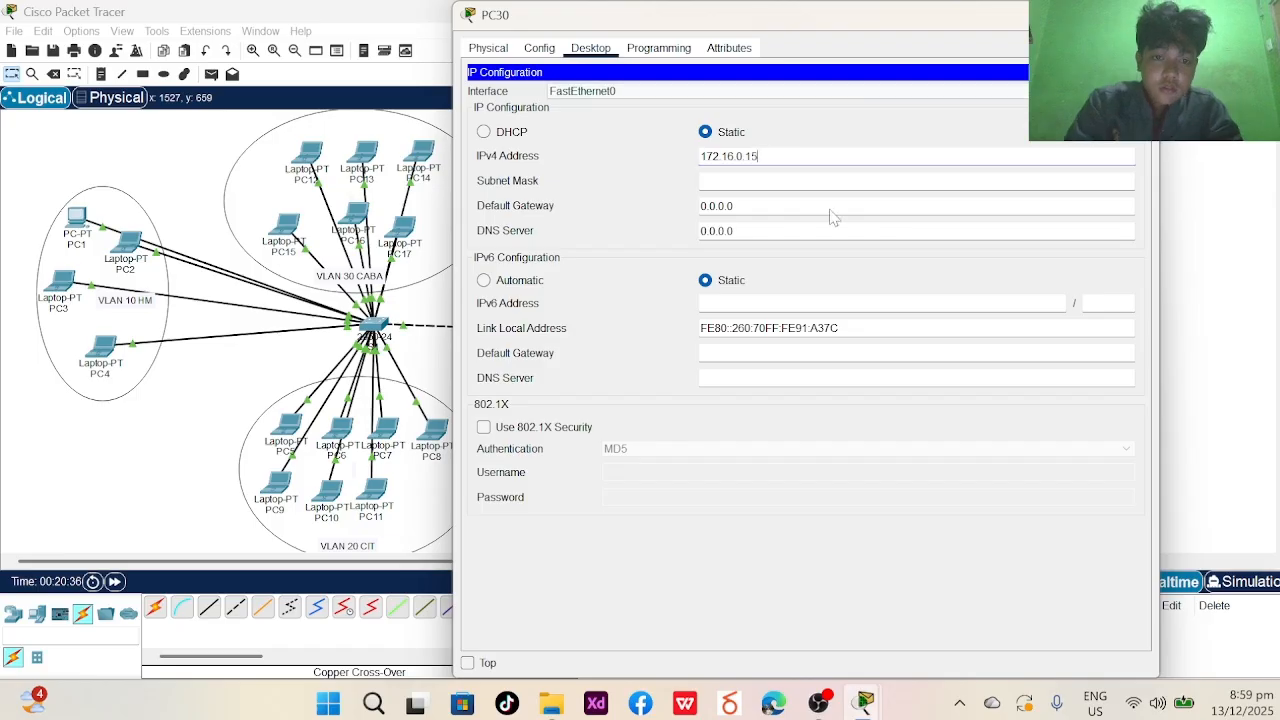
key("Tab")
left_click(1140, 14)
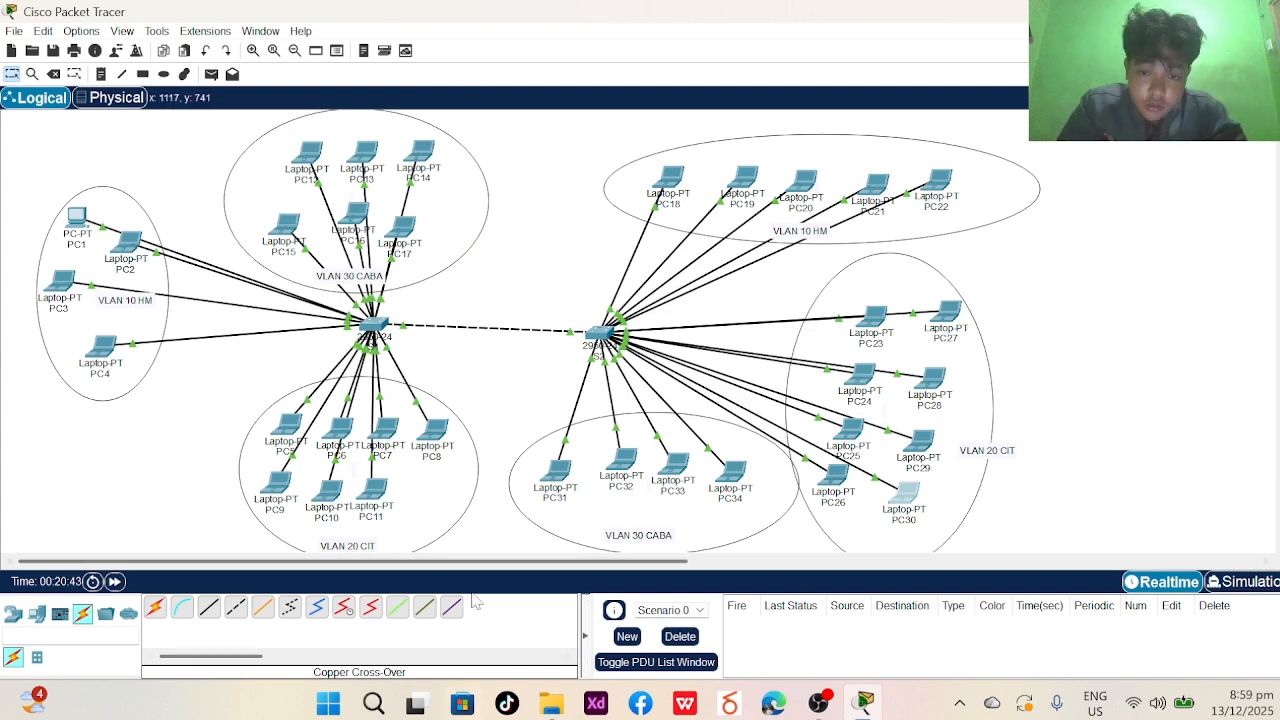
- Give PC31 the static IPv4 address 192.168.2.7 with mask 255.255.255.0
left_click(555, 472)
left_click(590, 48)
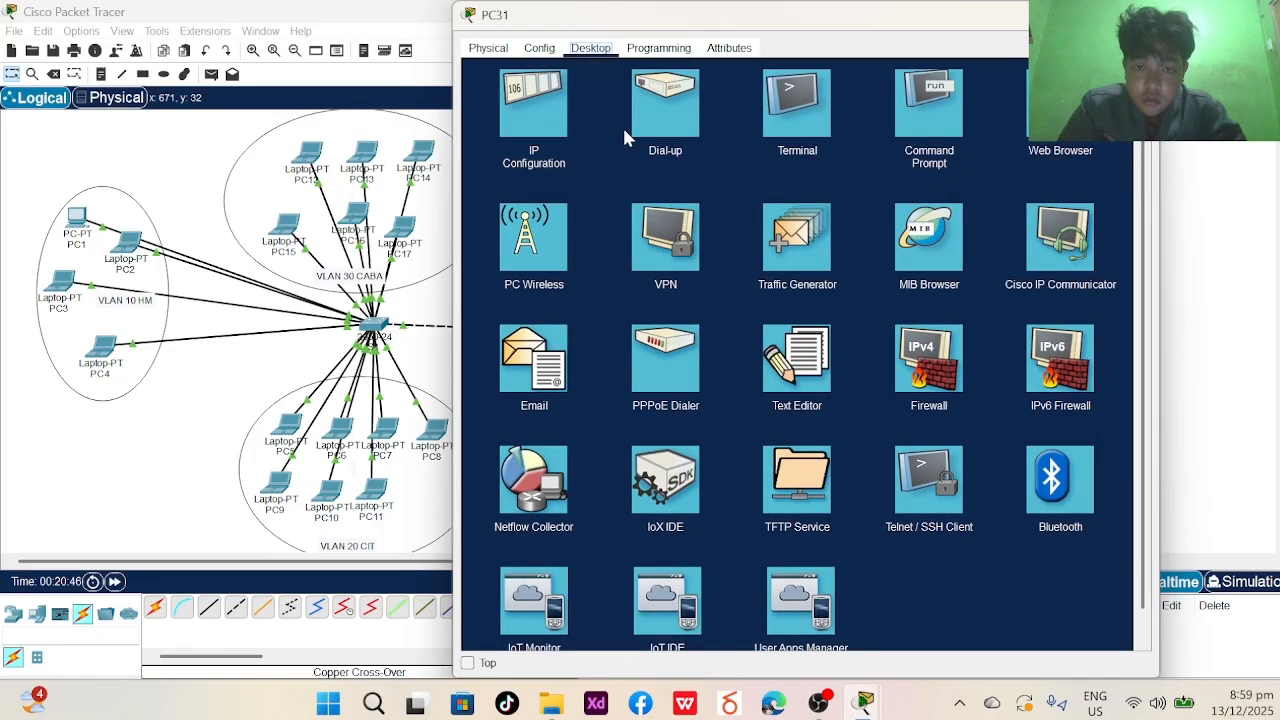
left_click(543, 112)
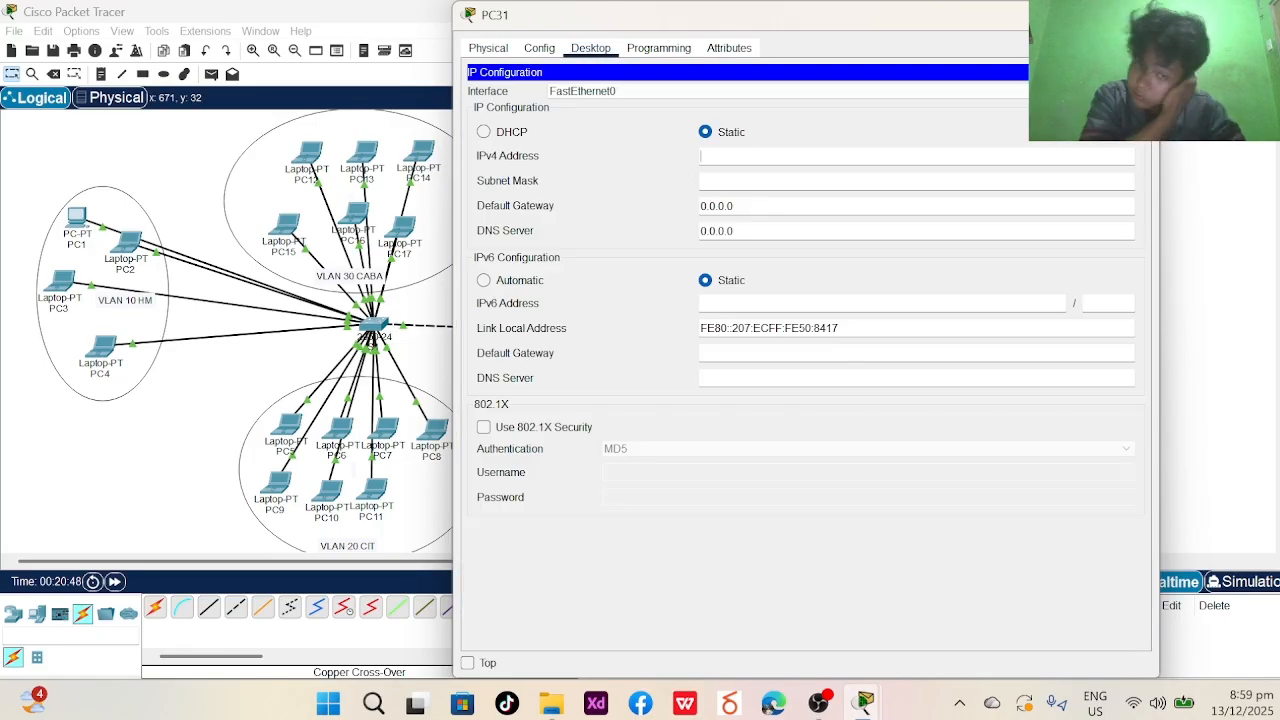
key("BackSpace")
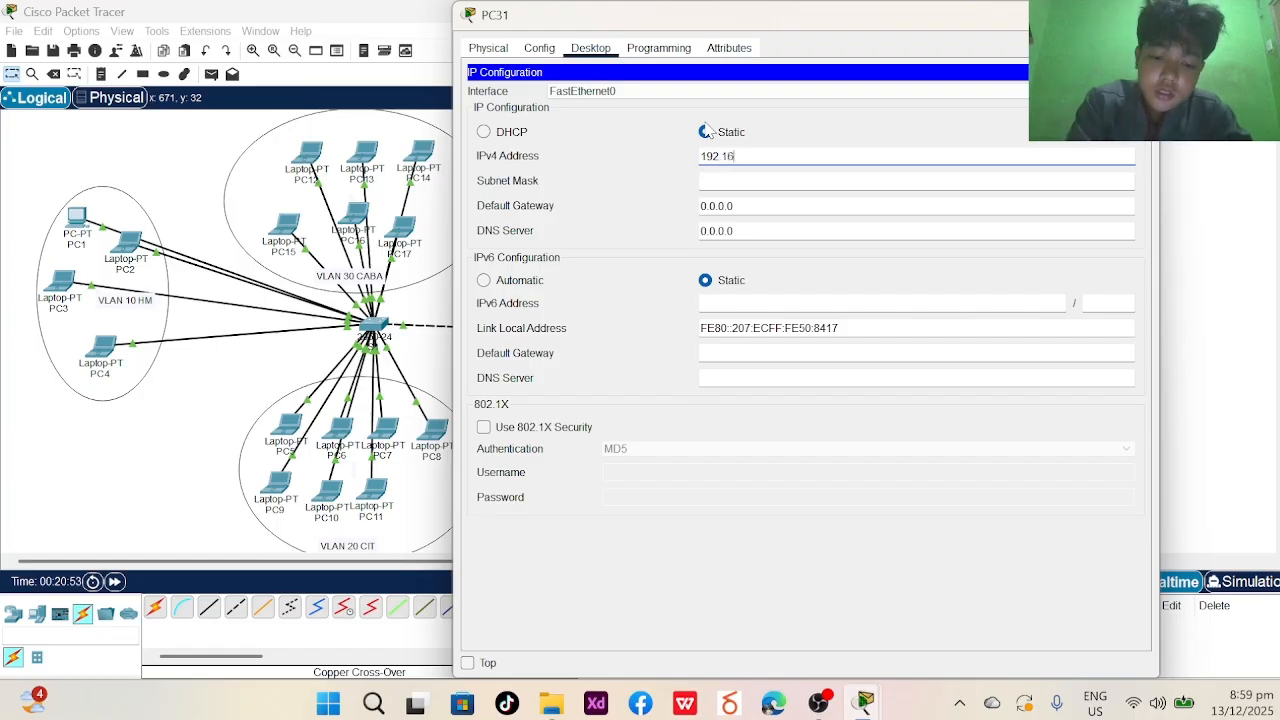
type(".")
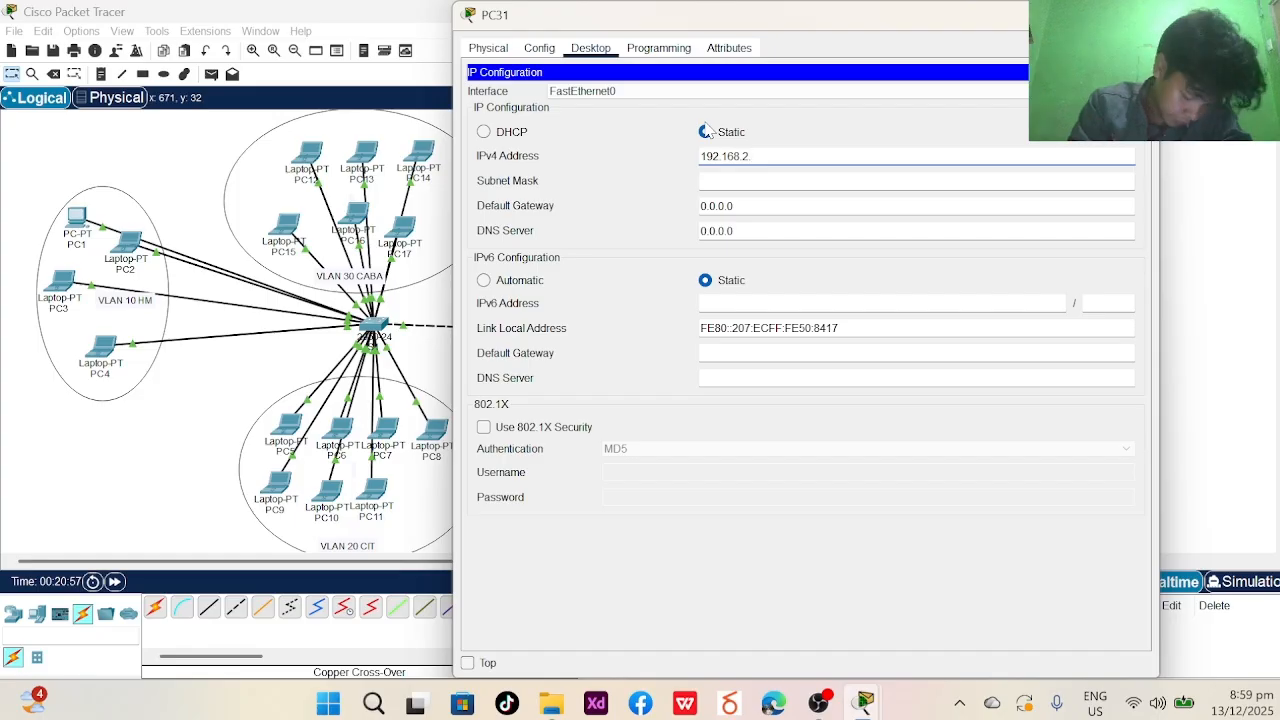
type("2.")
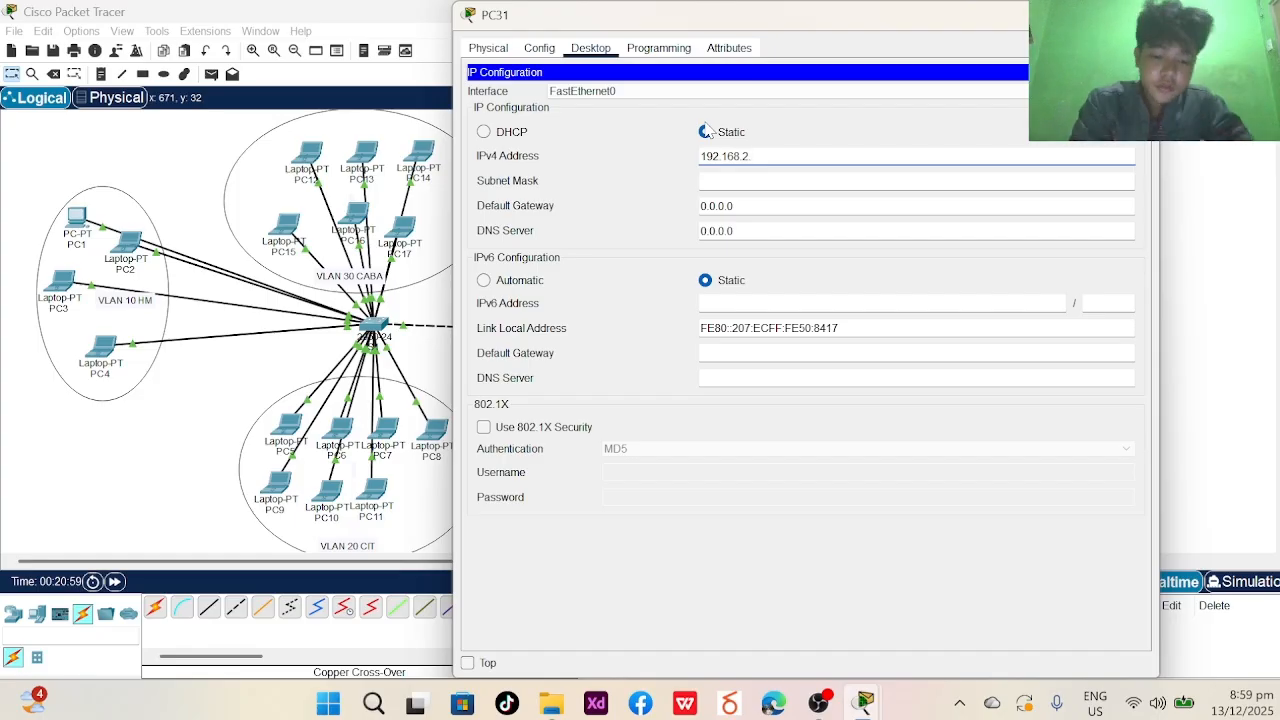
type("7")
key("ctrl+a")
key("Tab")
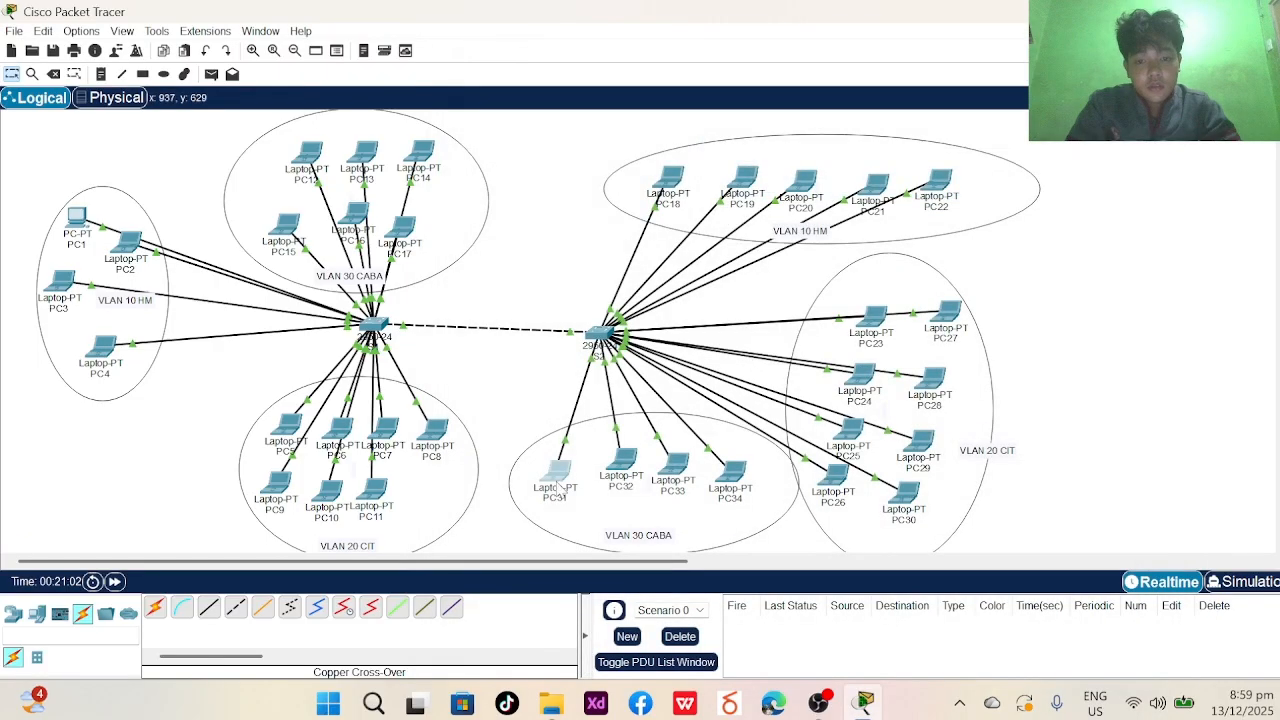
- Give PC32 the static IPv4 address 192.168.2.8 with mask 255.255.255.0
left_click(622, 463)
left_click(598, 50)
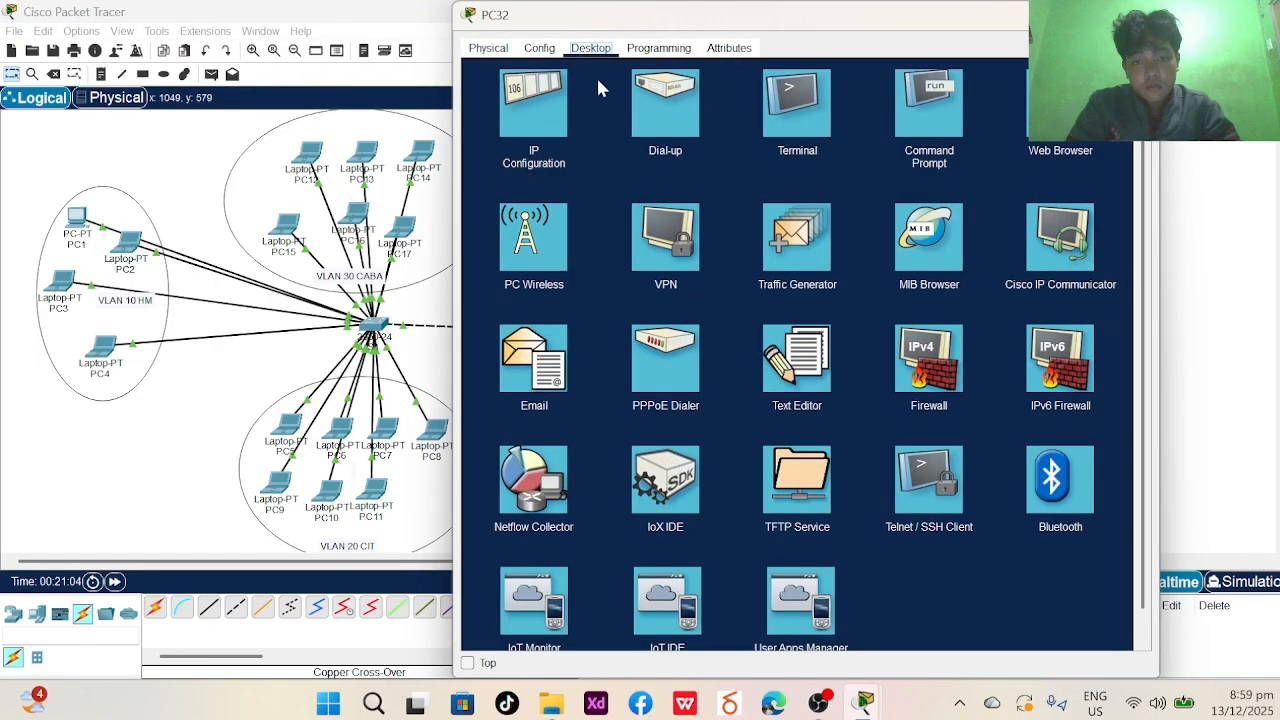
left_click(590, 80)
type("192.168.2.8")
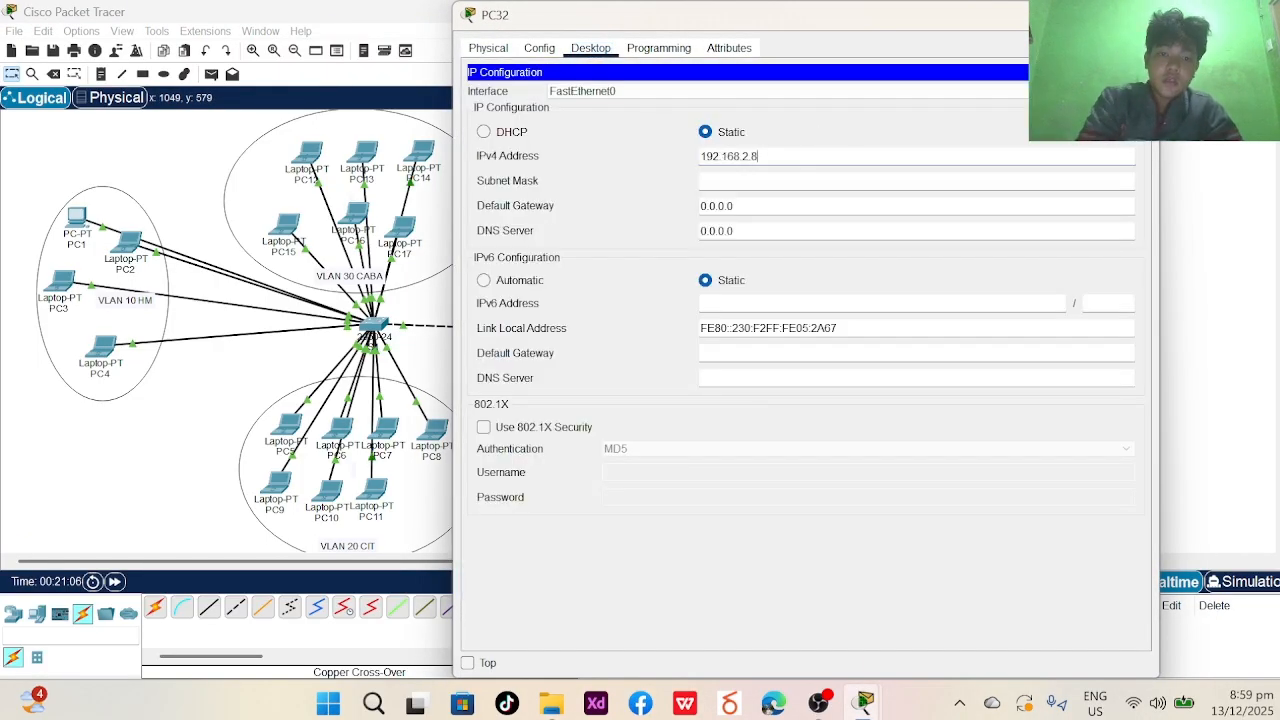
key("Tab")
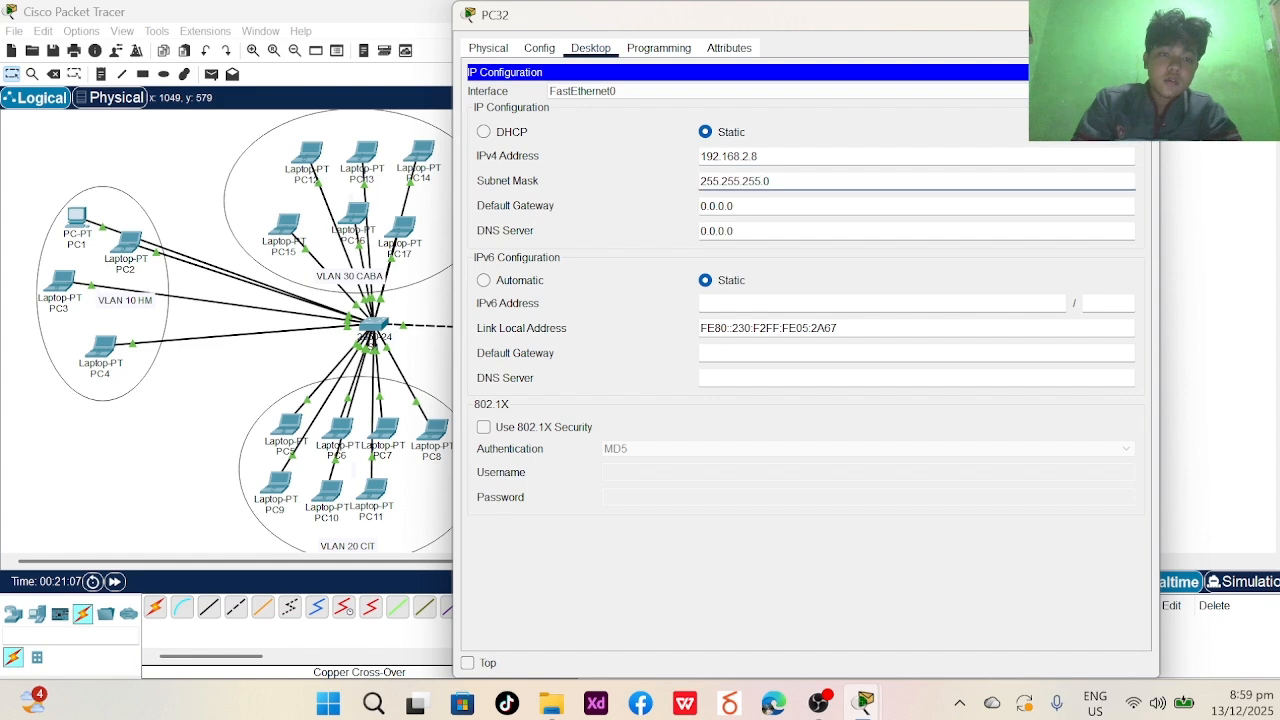
left_click(1136, 15)
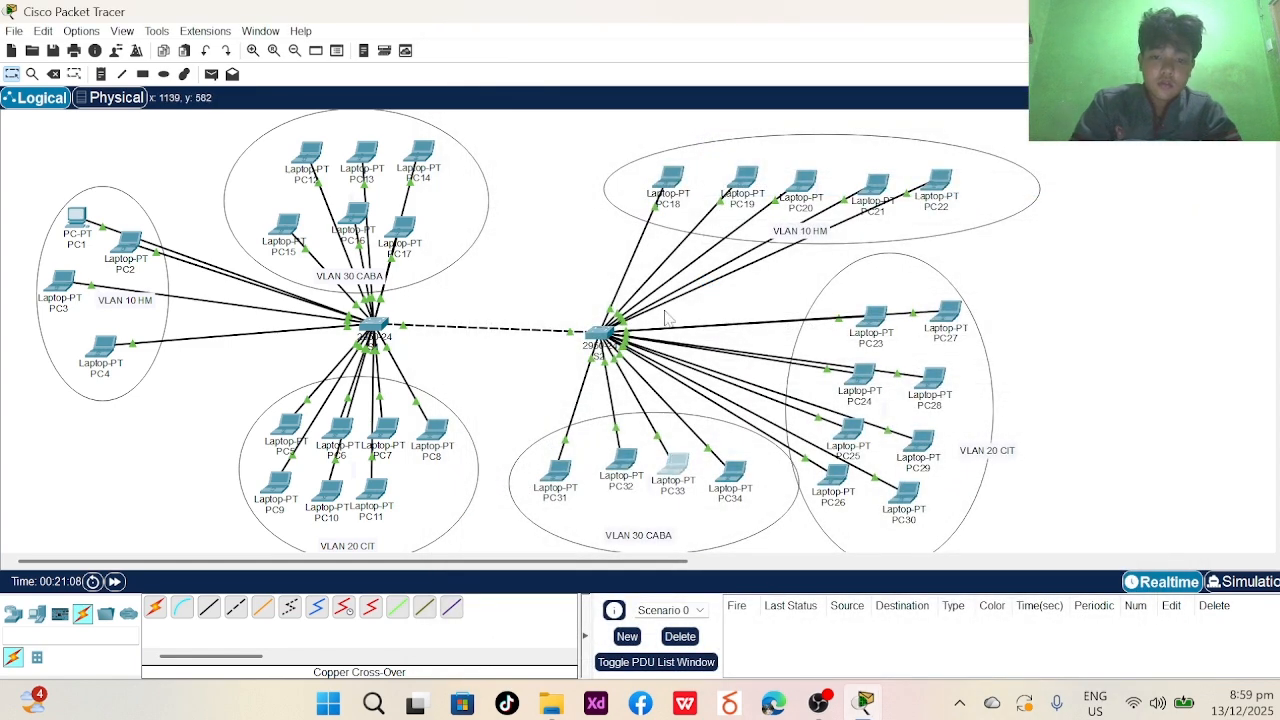
- Give PC33 the static IPv4 address 192.168.2.9 with mask 255.255.255.0
left_click(676, 458)
left_click(590, 172)
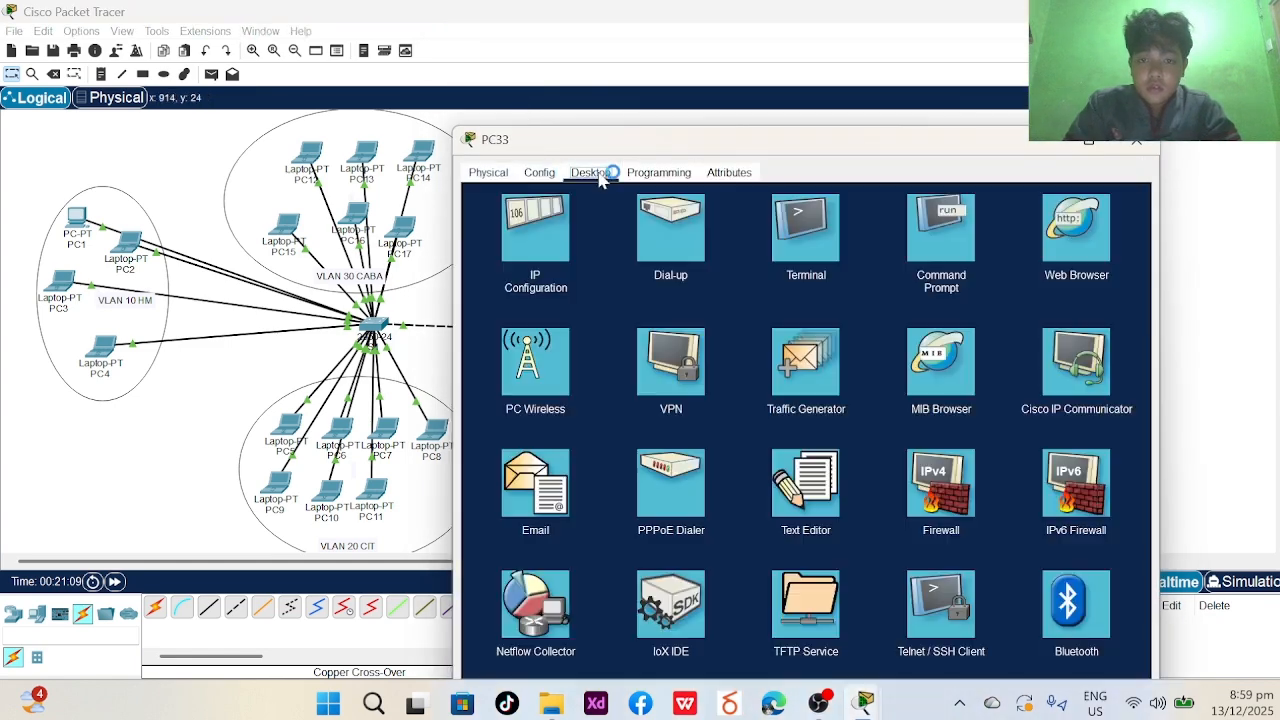
left_click(532, 226)
left_click(722, 278)
type("192.168.2.")
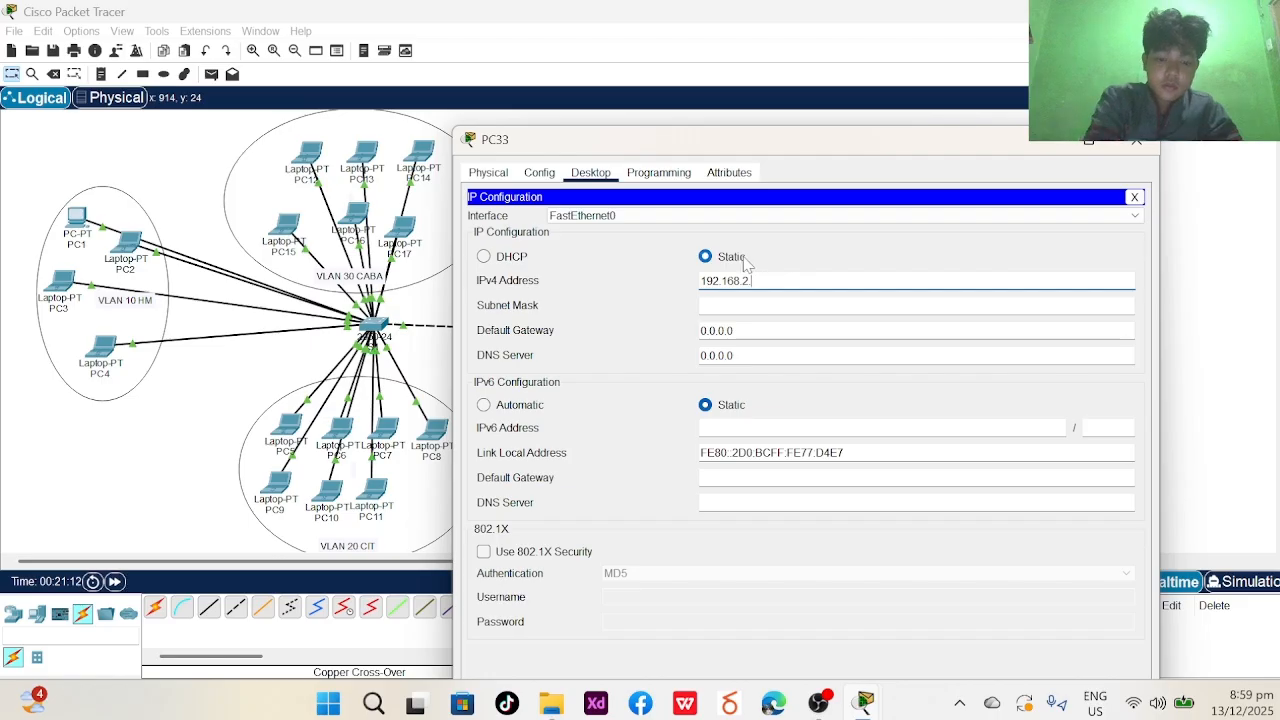
type("9")
key("Tab")
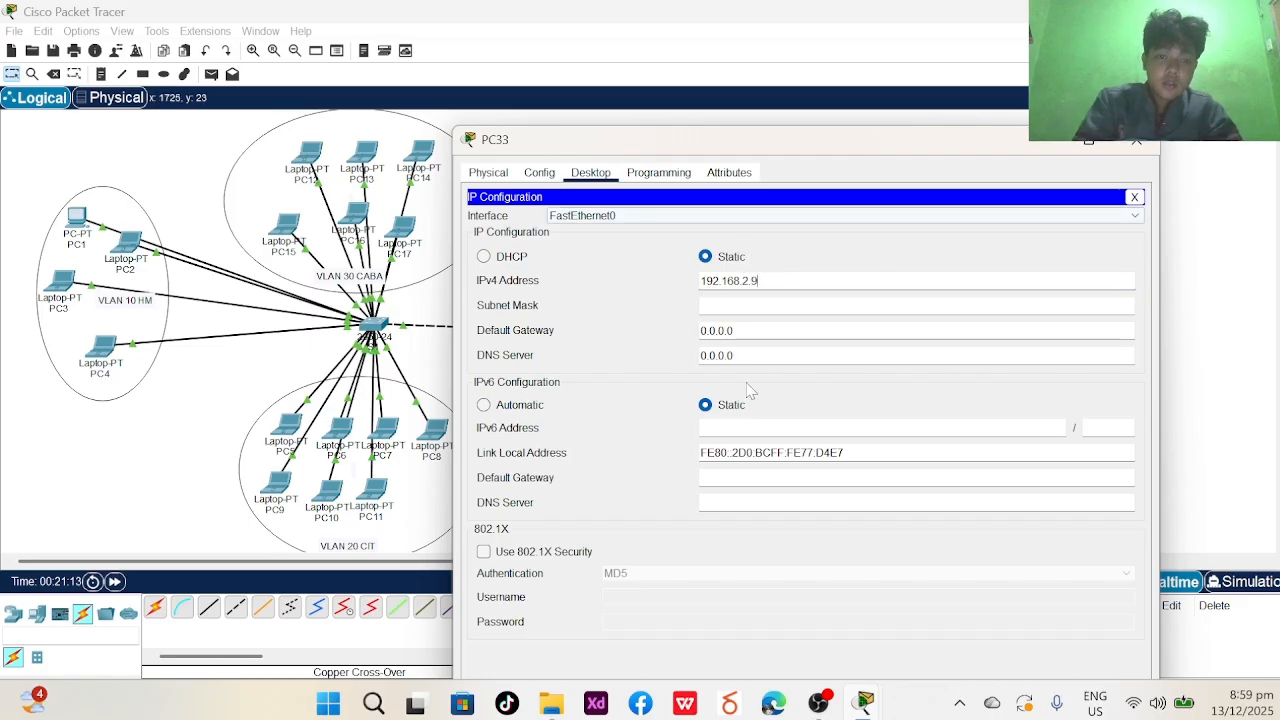
left_click(762, 308)
left_click(1137, 147)
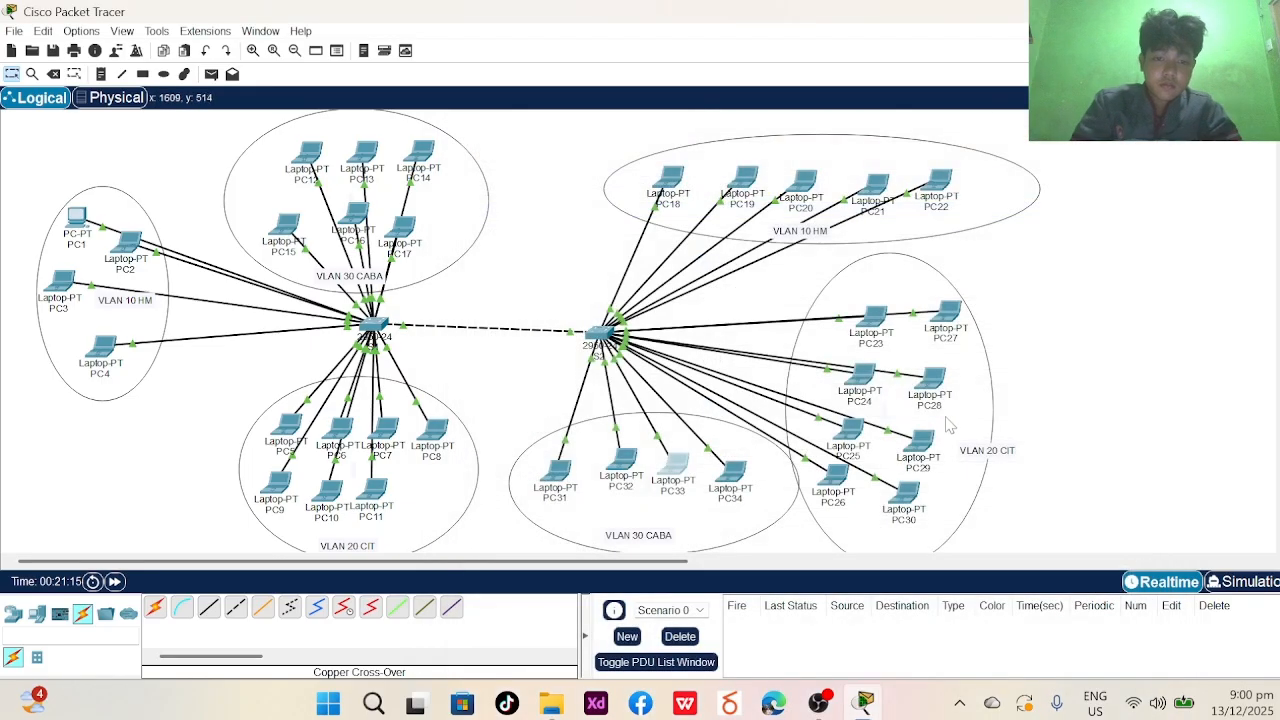
- Give PC34 the static IPv4 address 192.168.2.10 with mask 255.255.255.0
left_click(731, 472)
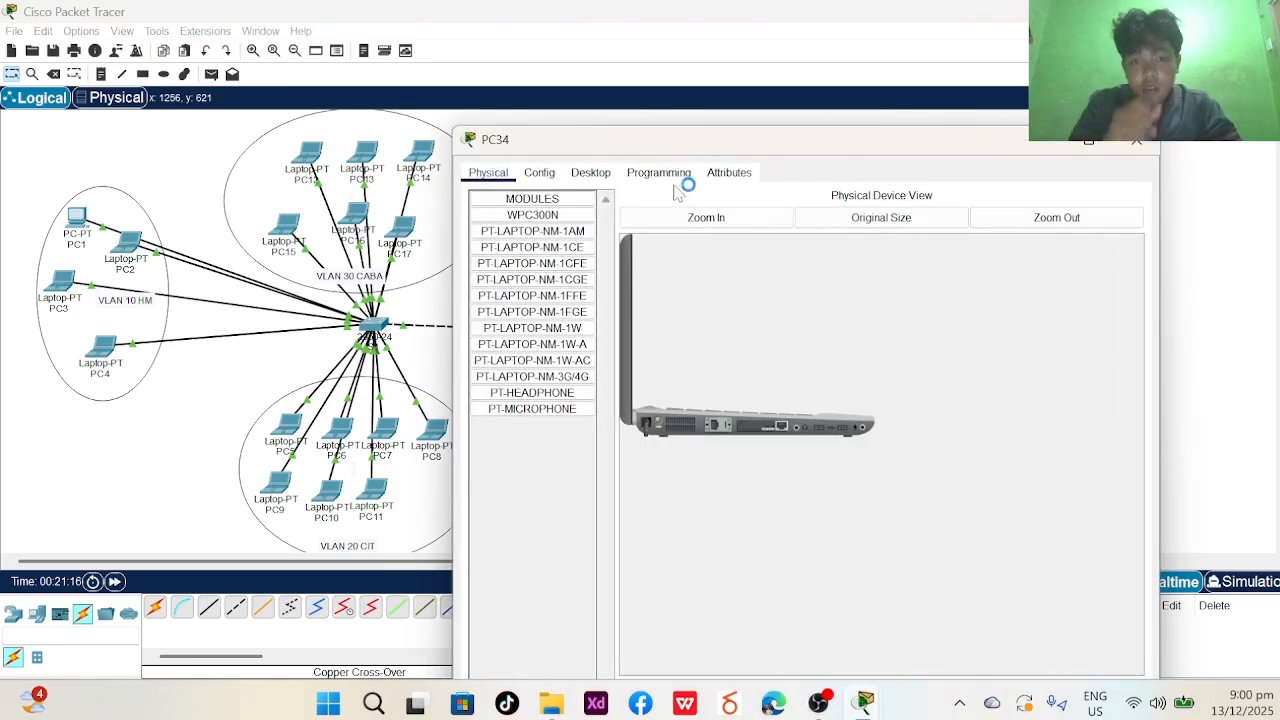
left_click(590, 172)
left_click(506, 245)
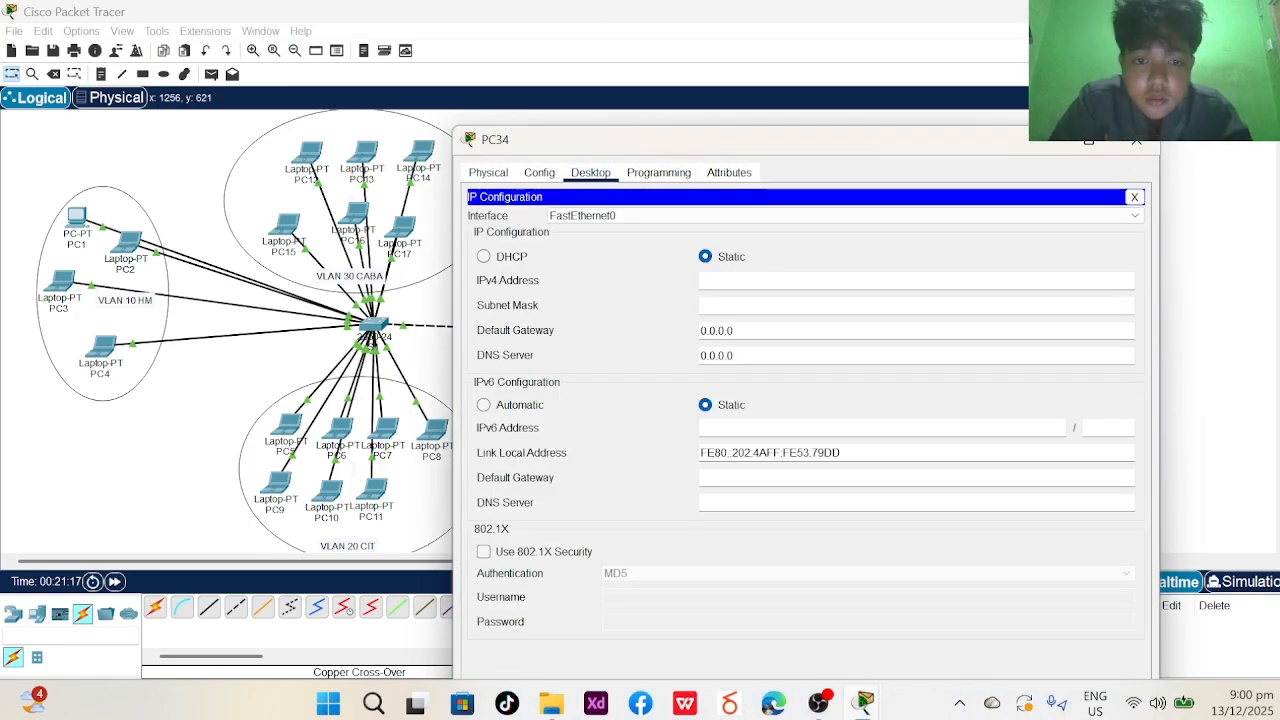
type("192.168.2.1")
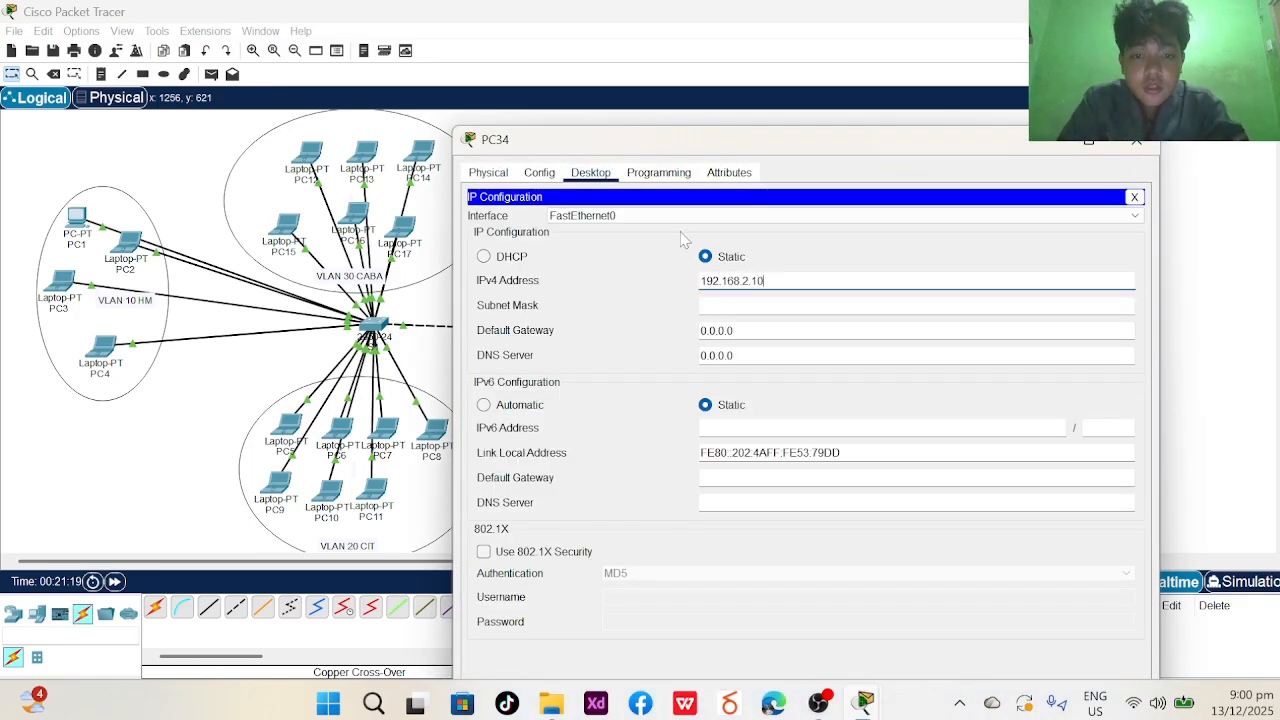
type("0")
key("Tab")
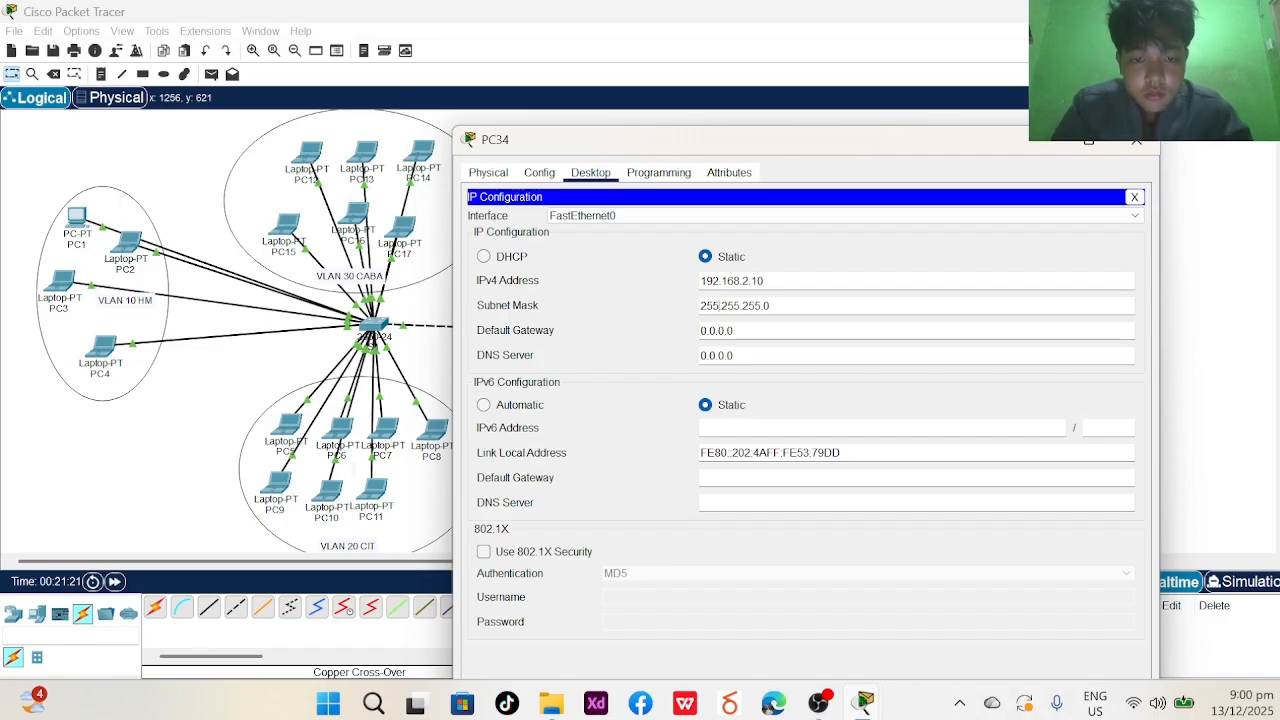
left_click(1140, 148)
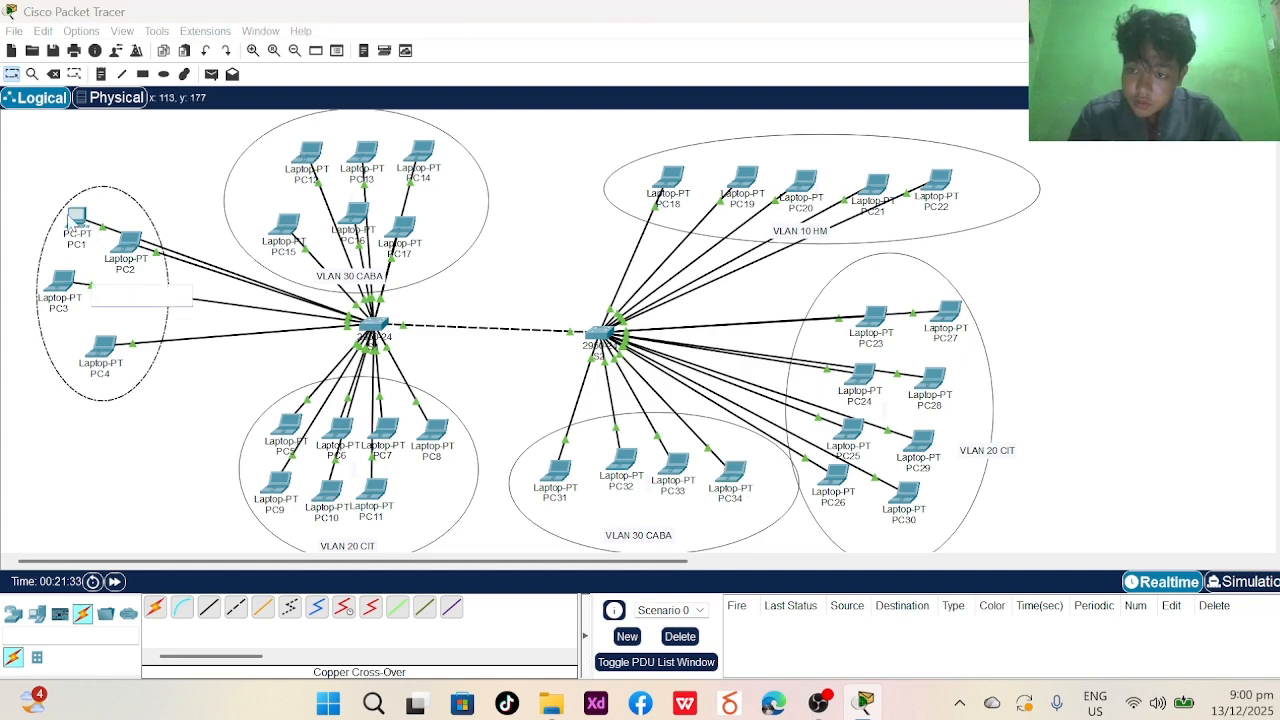
- Move switch S1 further right on the canvas
left_click(72, 216)
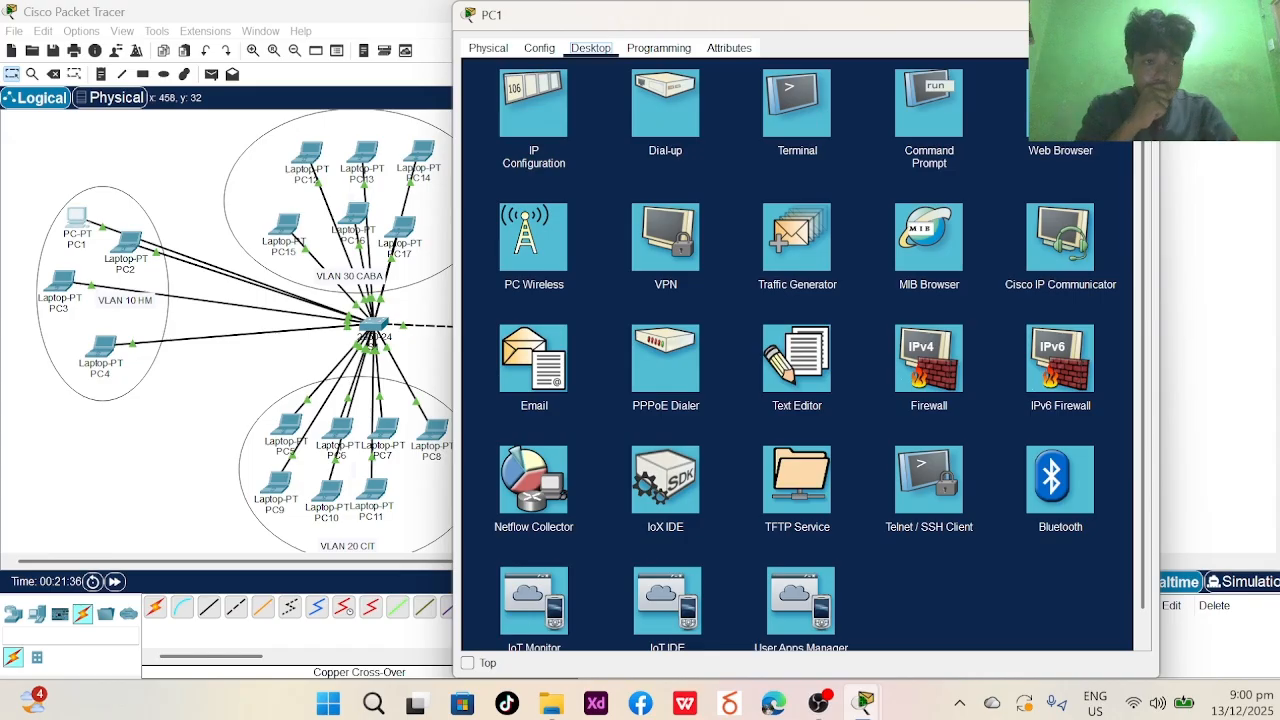
left_click(1140, 14)
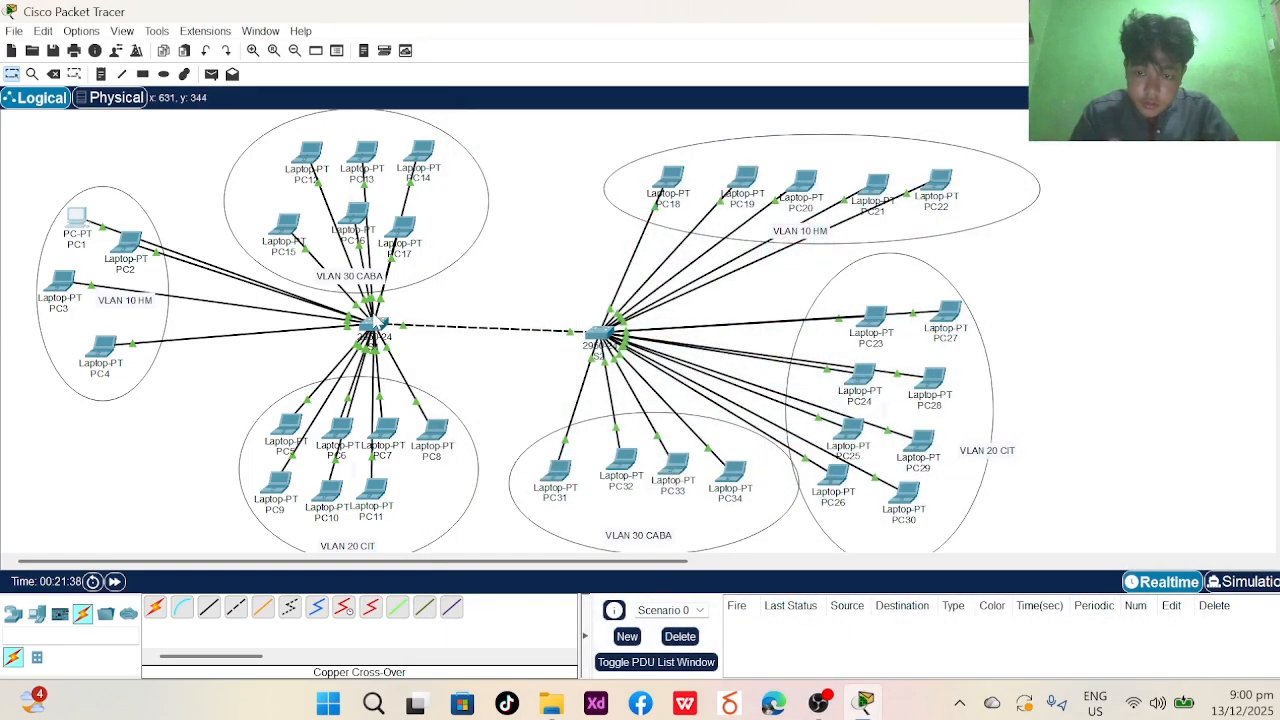
left_click_drag(378, 322, 438, 330)
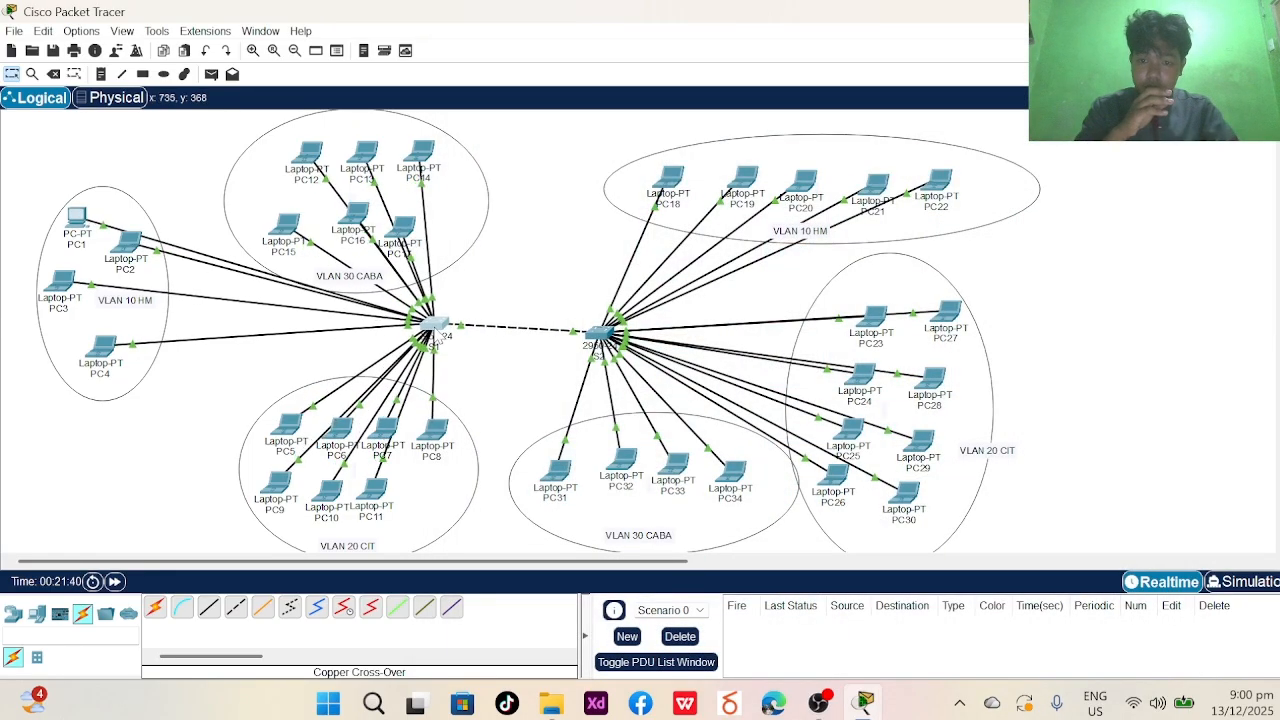
left_click(440, 332)
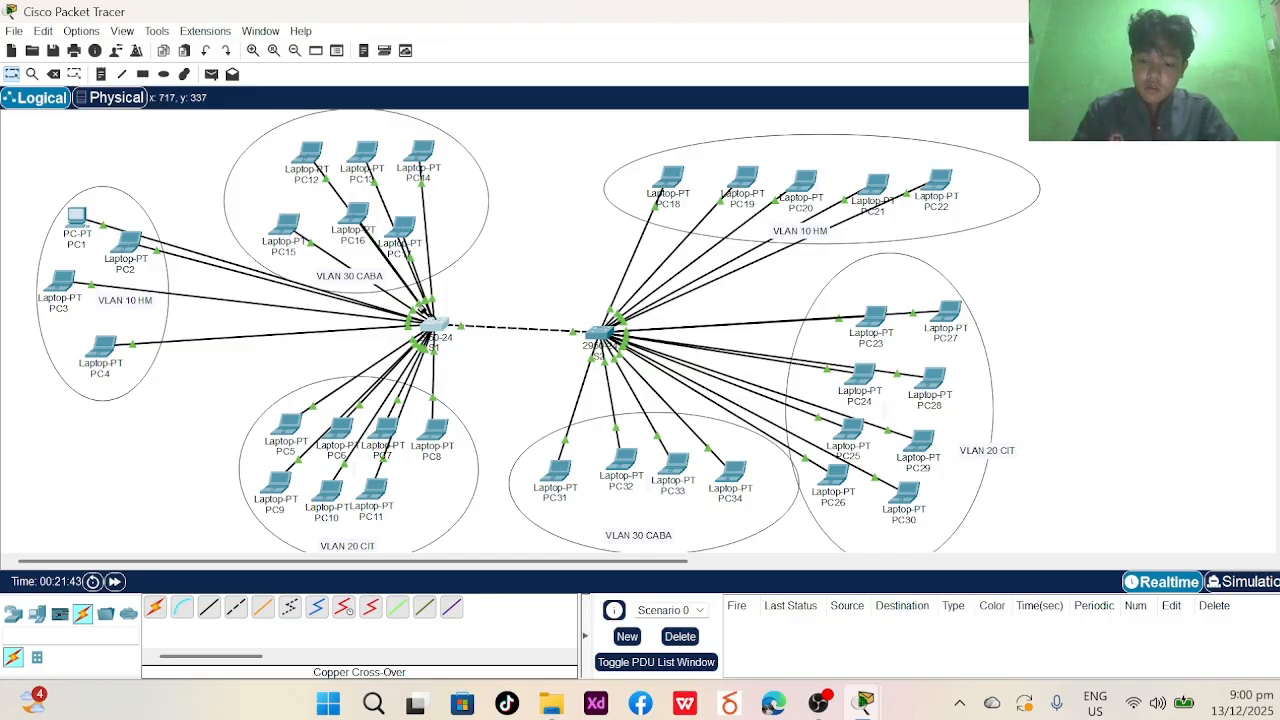
- Delete the crossover link between the switches and discard the unfinished replacement cable
key("Delete")
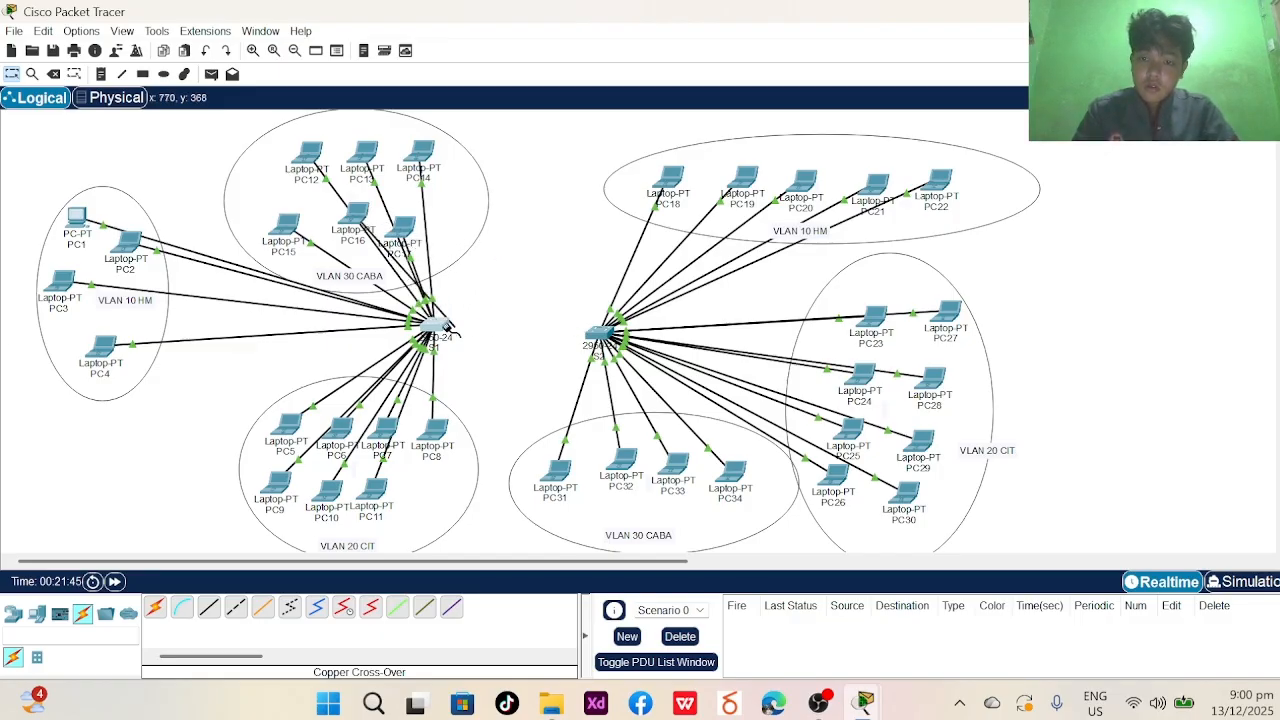
left_click(447, 327)
left_click(505, 360)
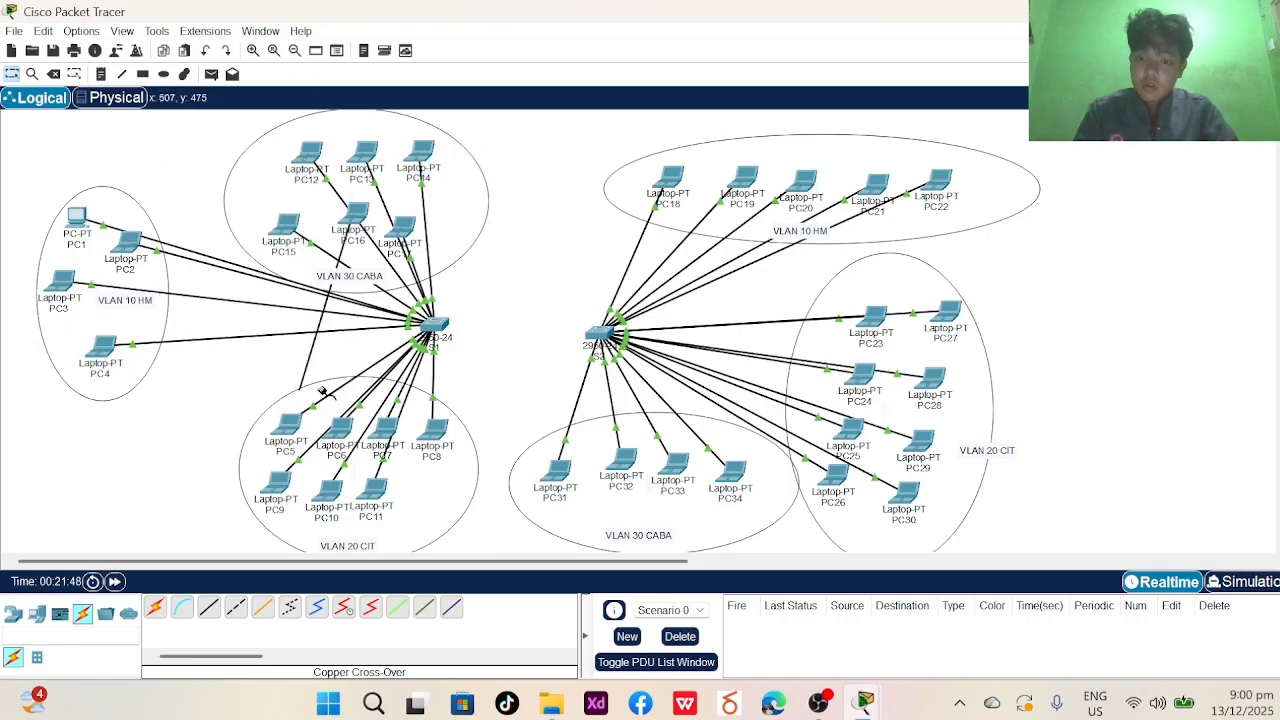
left_click(455, 325)
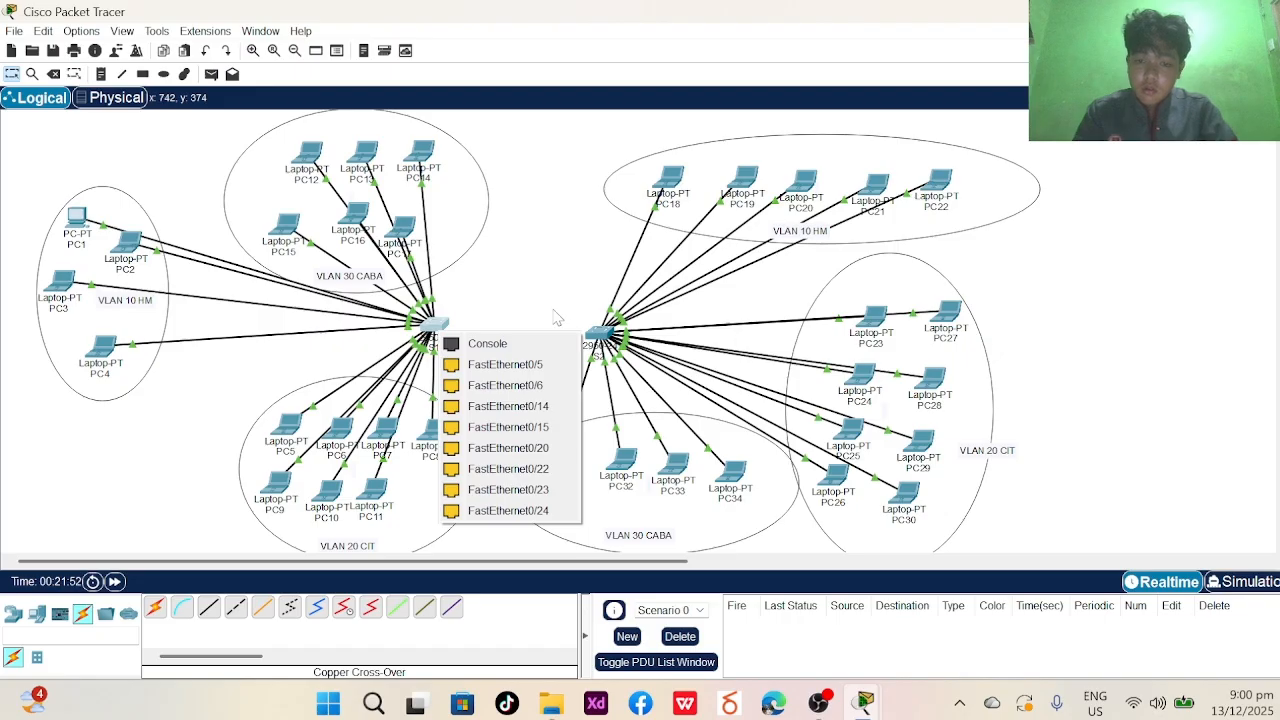
left_click(505, 364)
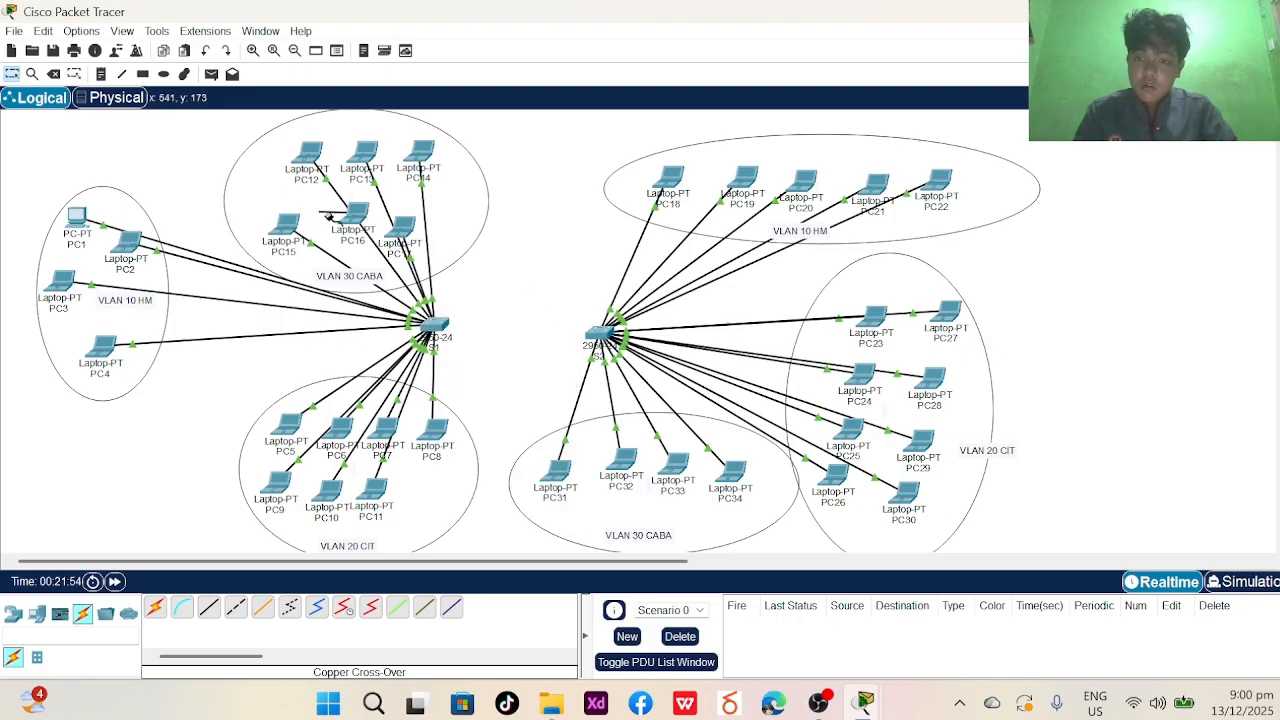
left_click(360, 230)
left_click(510, 215)
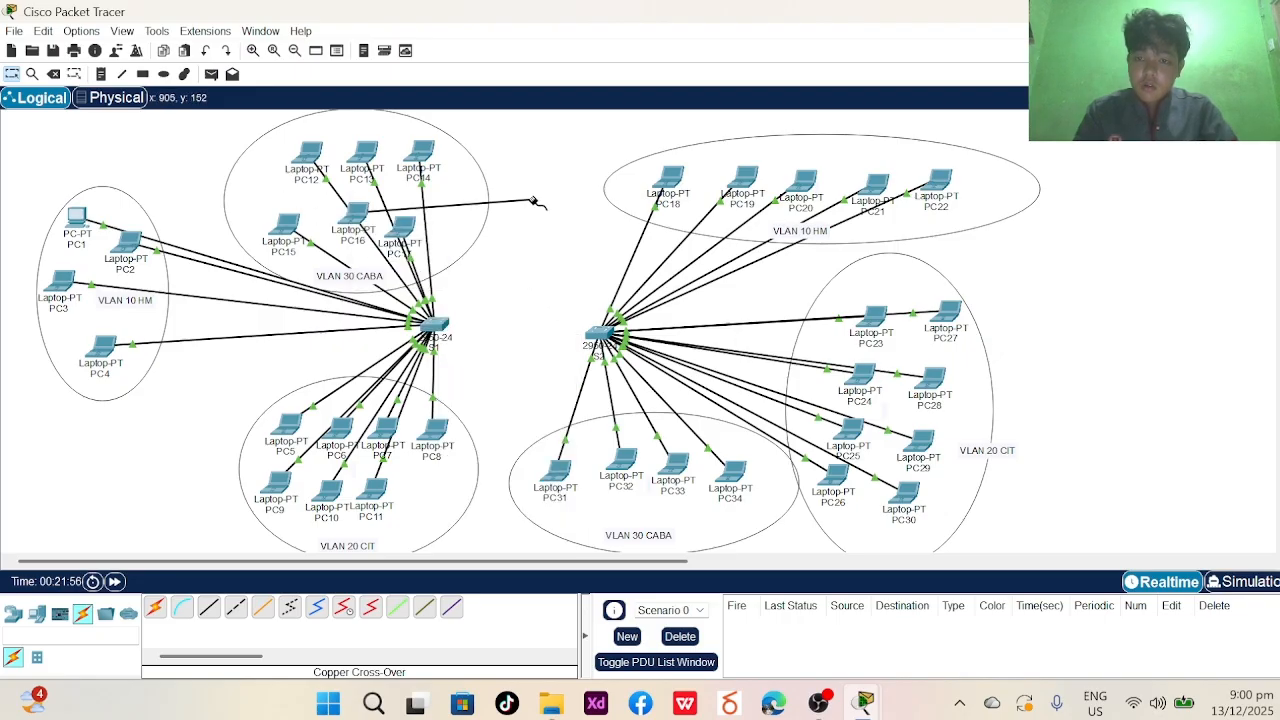
left_click(53, 74)
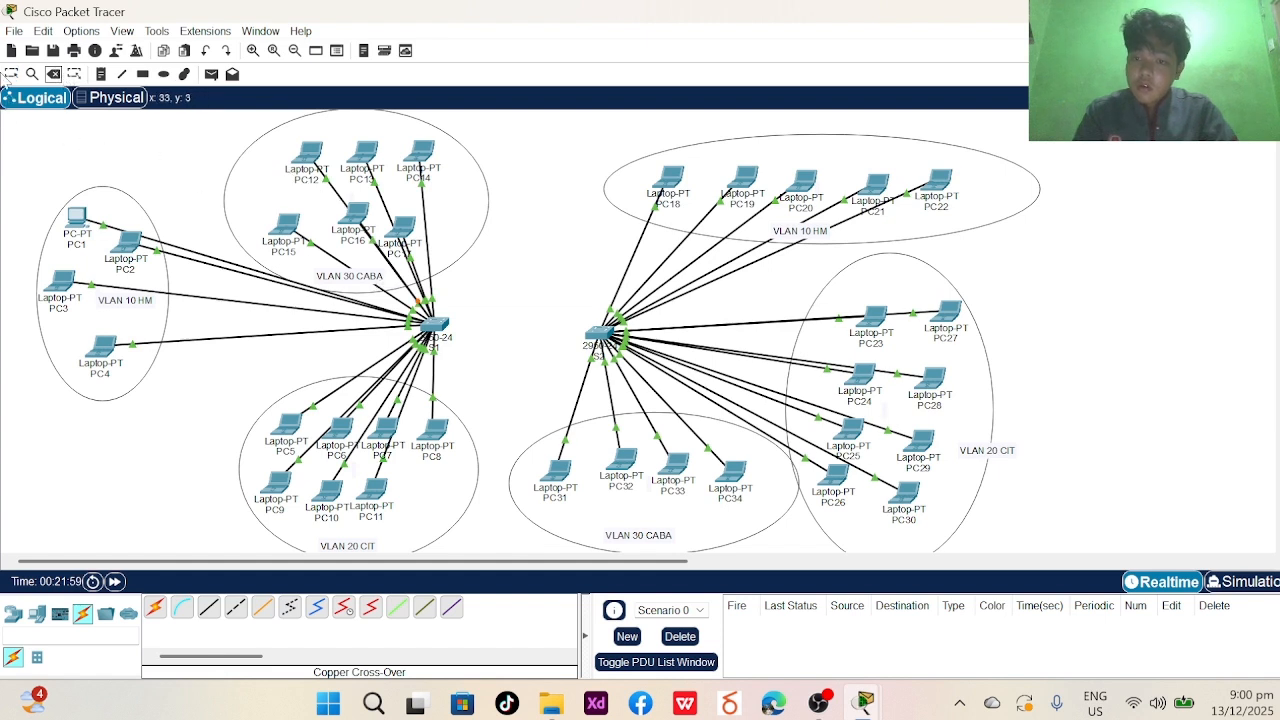
- Reposition laptop PC16 slightly left, closer to PC15
left_click(12, 74)
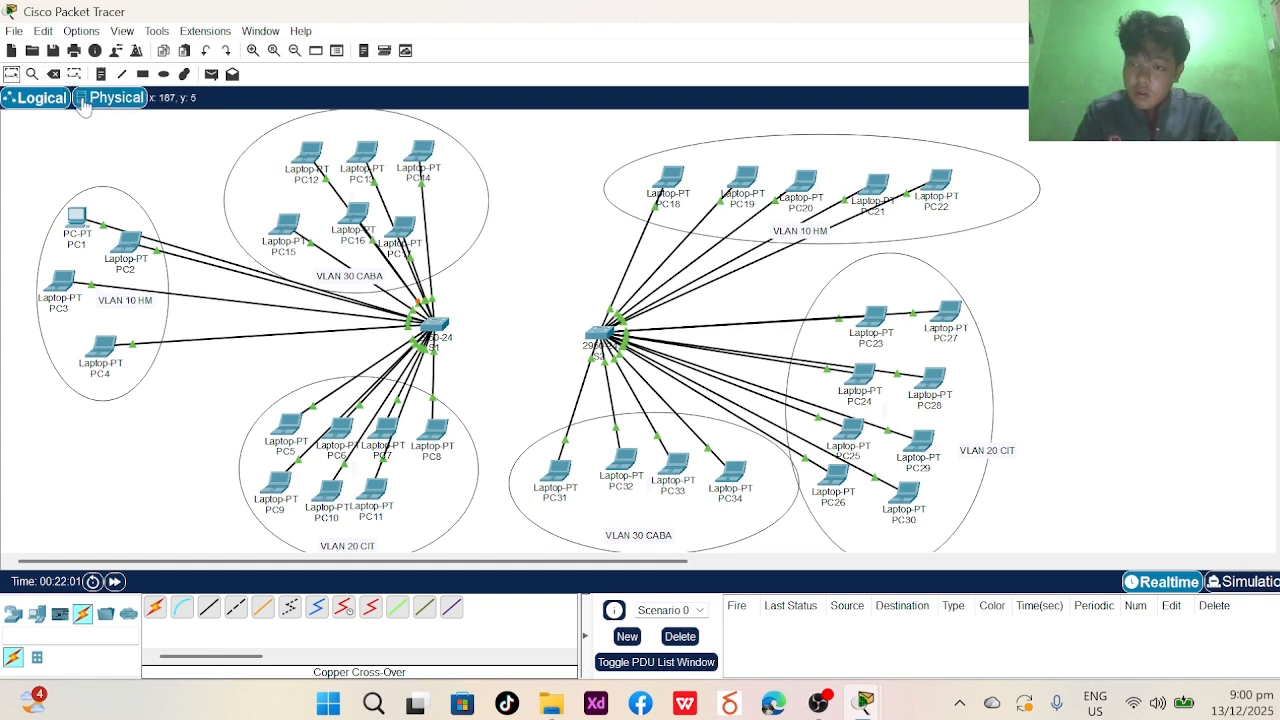
mouse_move(353, 218)
left_mouse_down()
mouse_move(292, 215)
mouse_move(331, 212)
left_mouse_up()
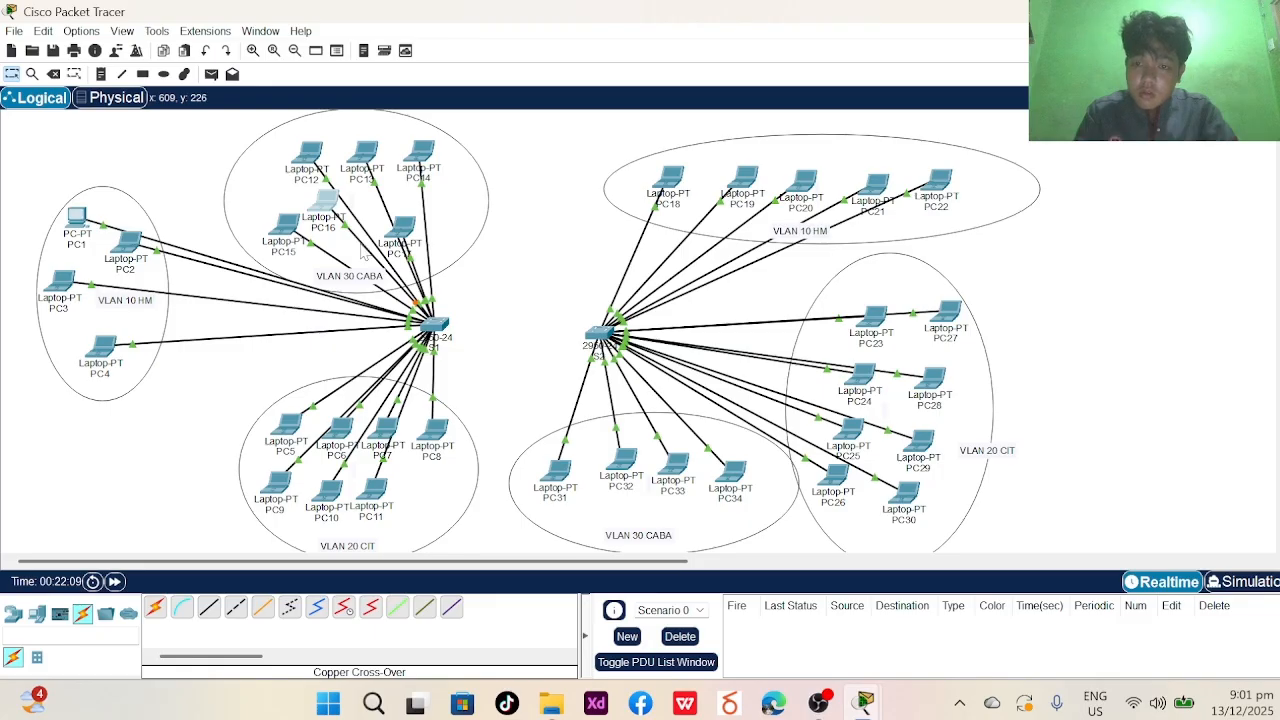
left_click_drag(323, 210, 331, 213)
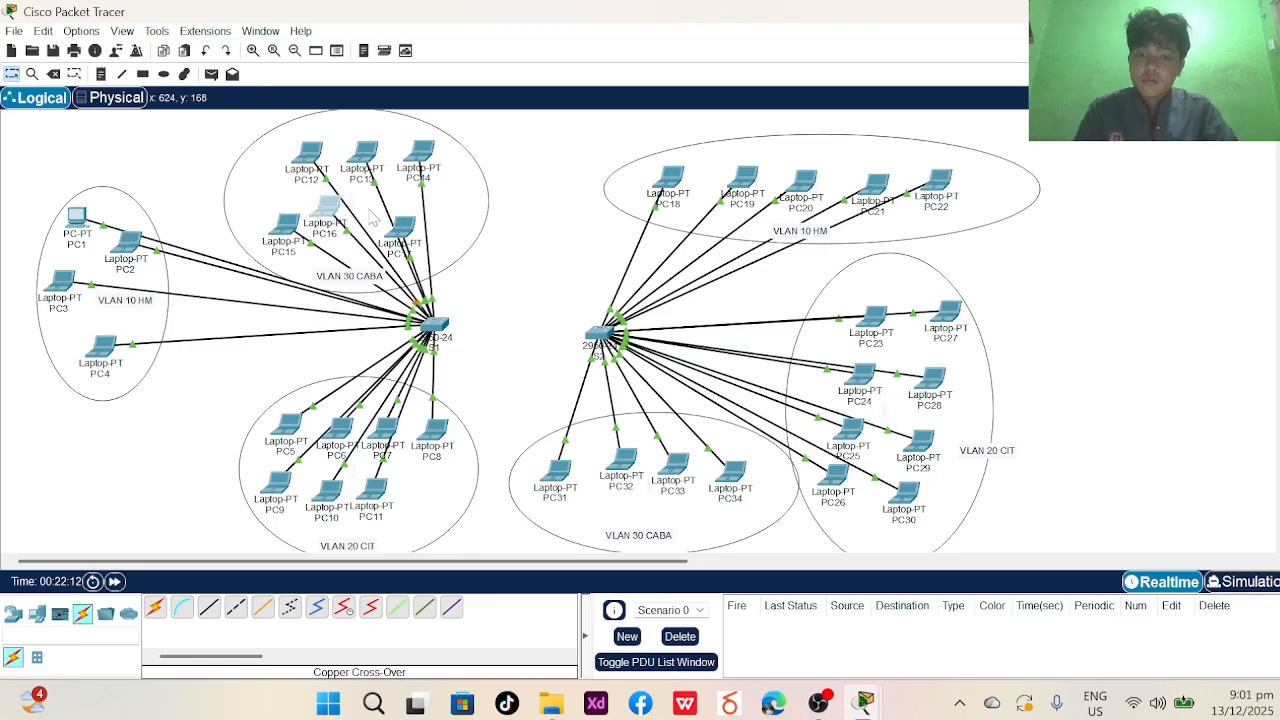
- Connect S1 FastEthernet0/22 to S2 FastEthernet0/22 with a copper crossover cable
left_click(236, 607)
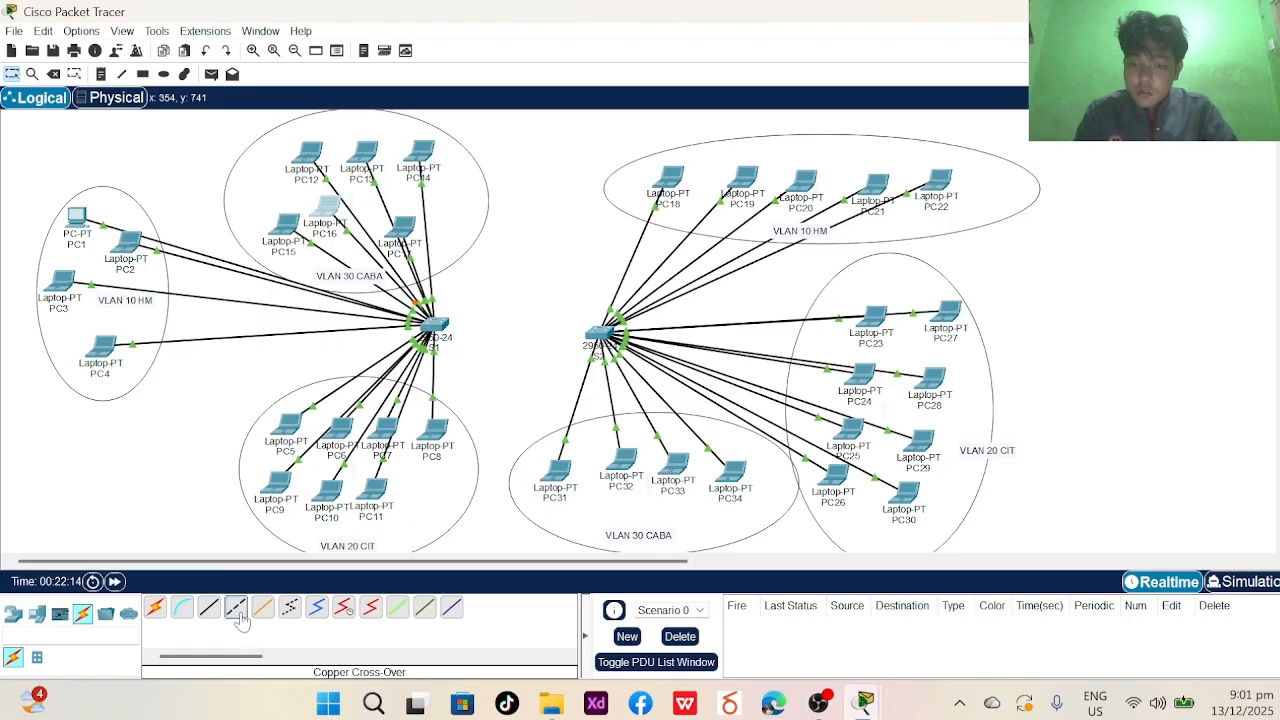
left_click(443, 333)
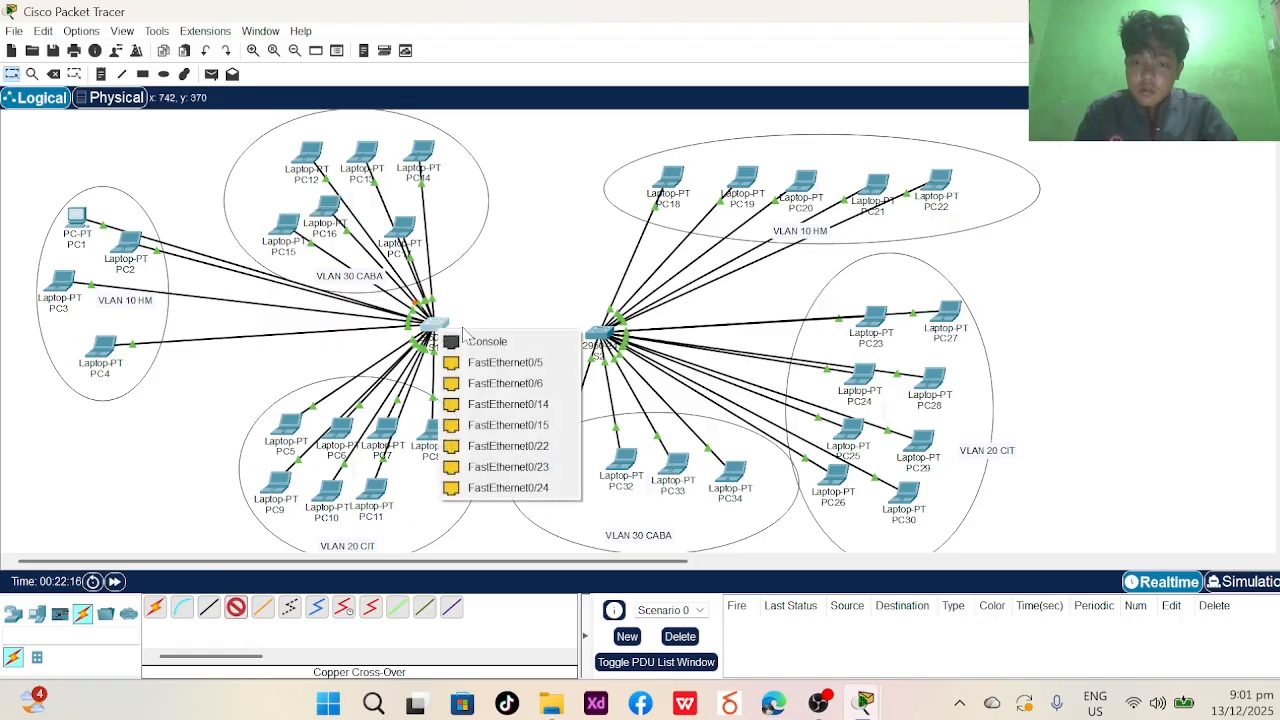
left_click(474, 446)
left_click(598, 332)
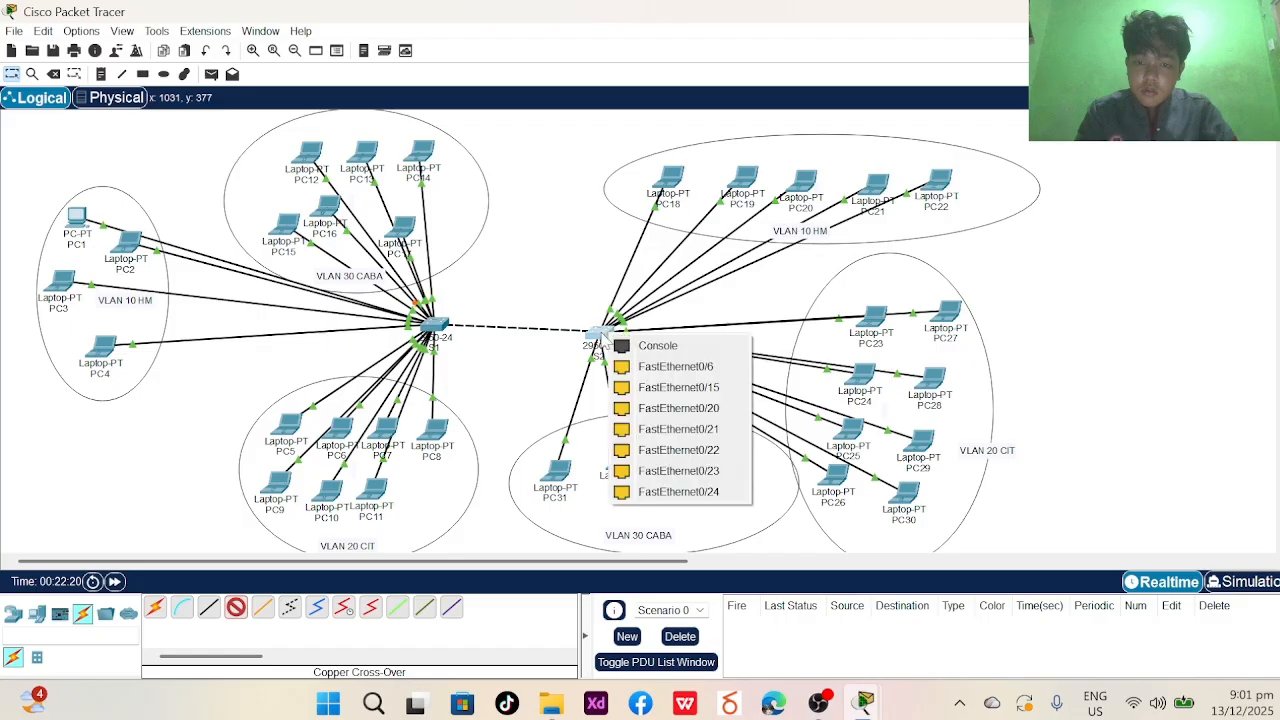
left_click(648, 450)
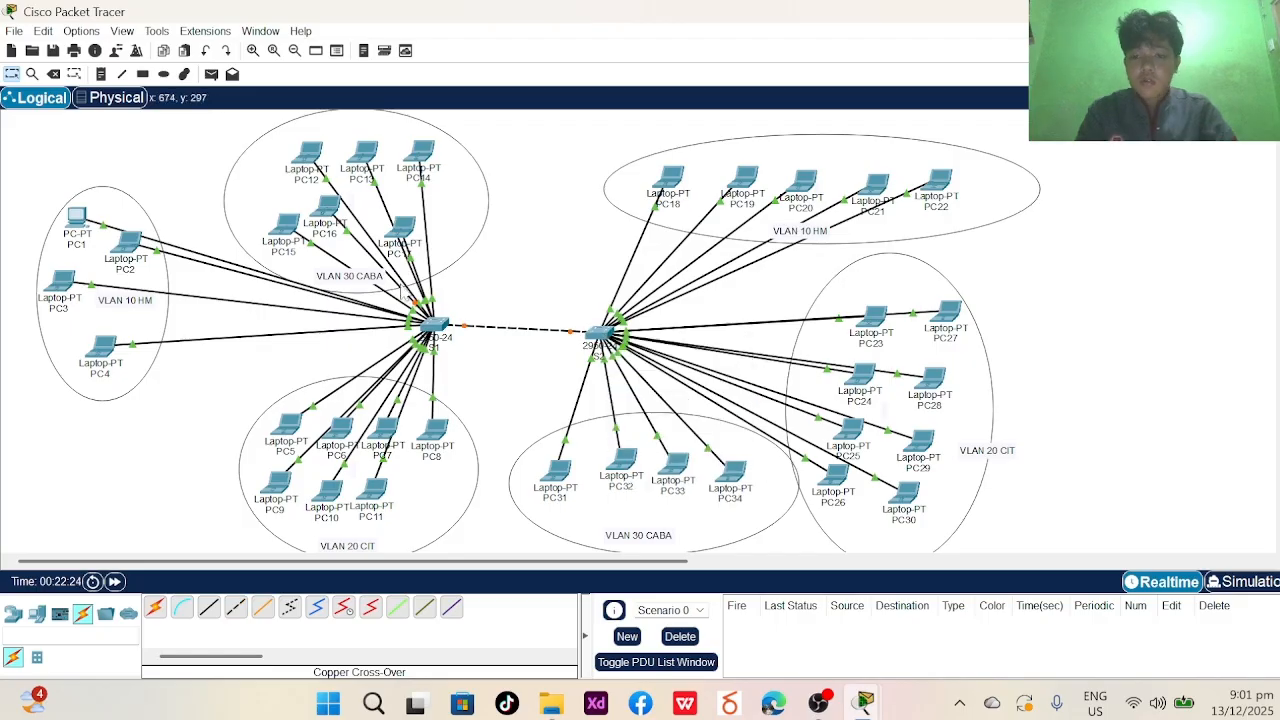
- Cable PC16's FastEthernet0 to switch S1 and confirm its 192.168.2.5/24 link is up
left_click(330, 210)
left_click(365, 285)
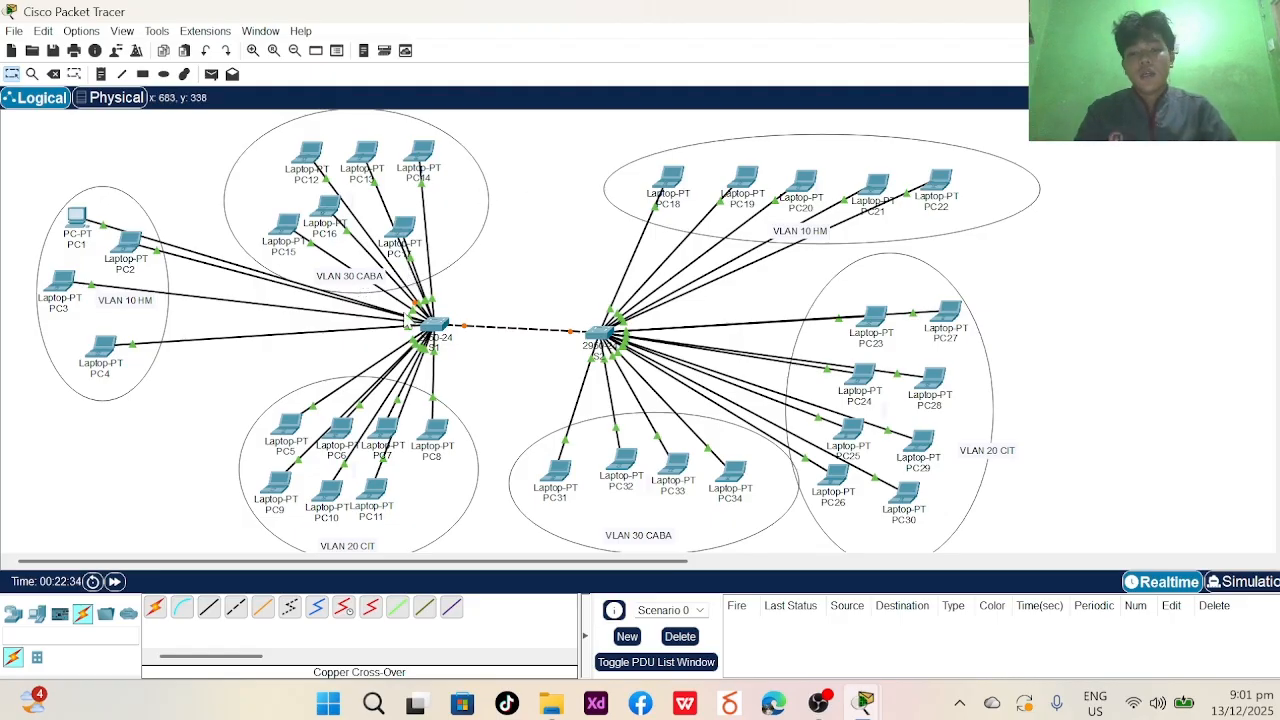
left_click(436, 328)
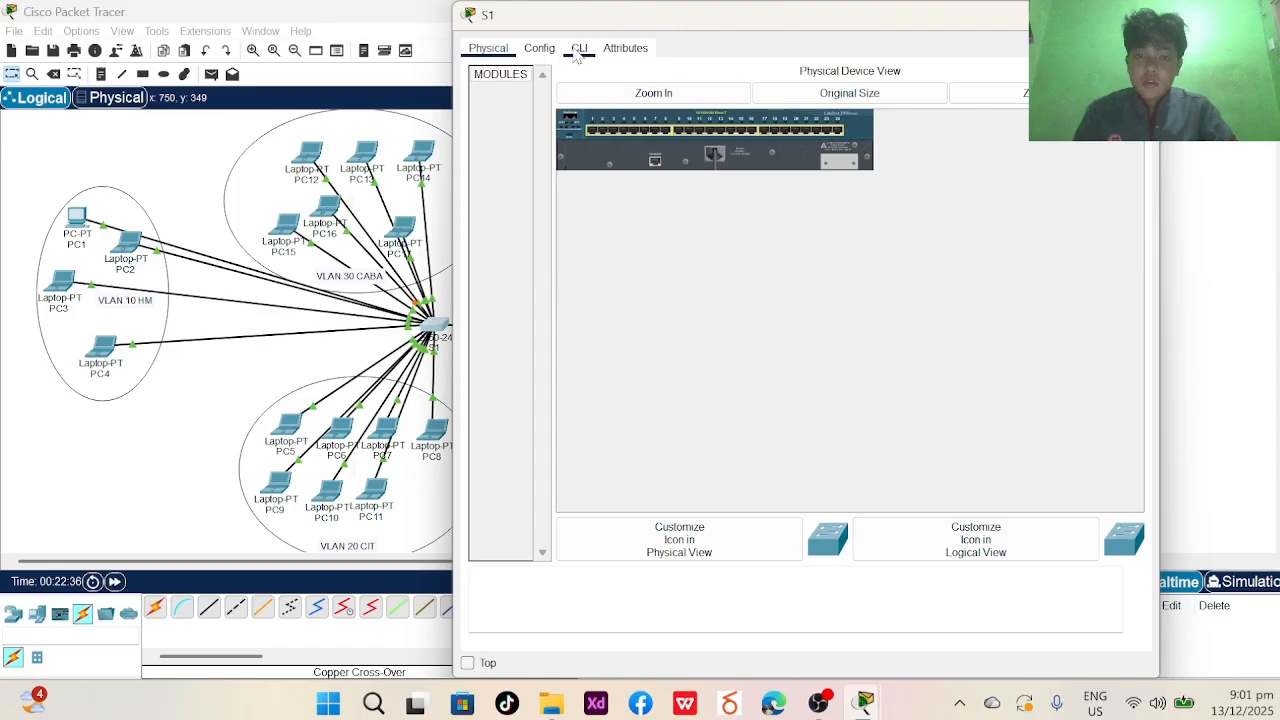
left_click(1138, 15)
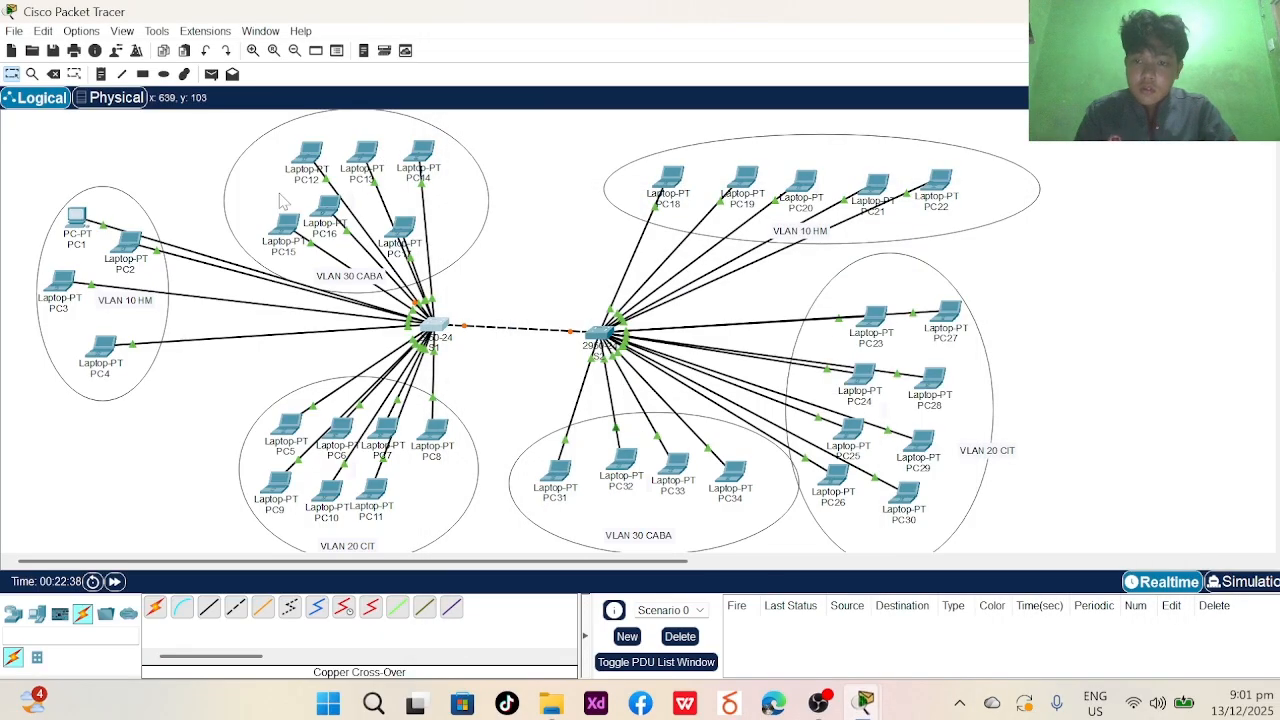
mouse_move(329, 210)
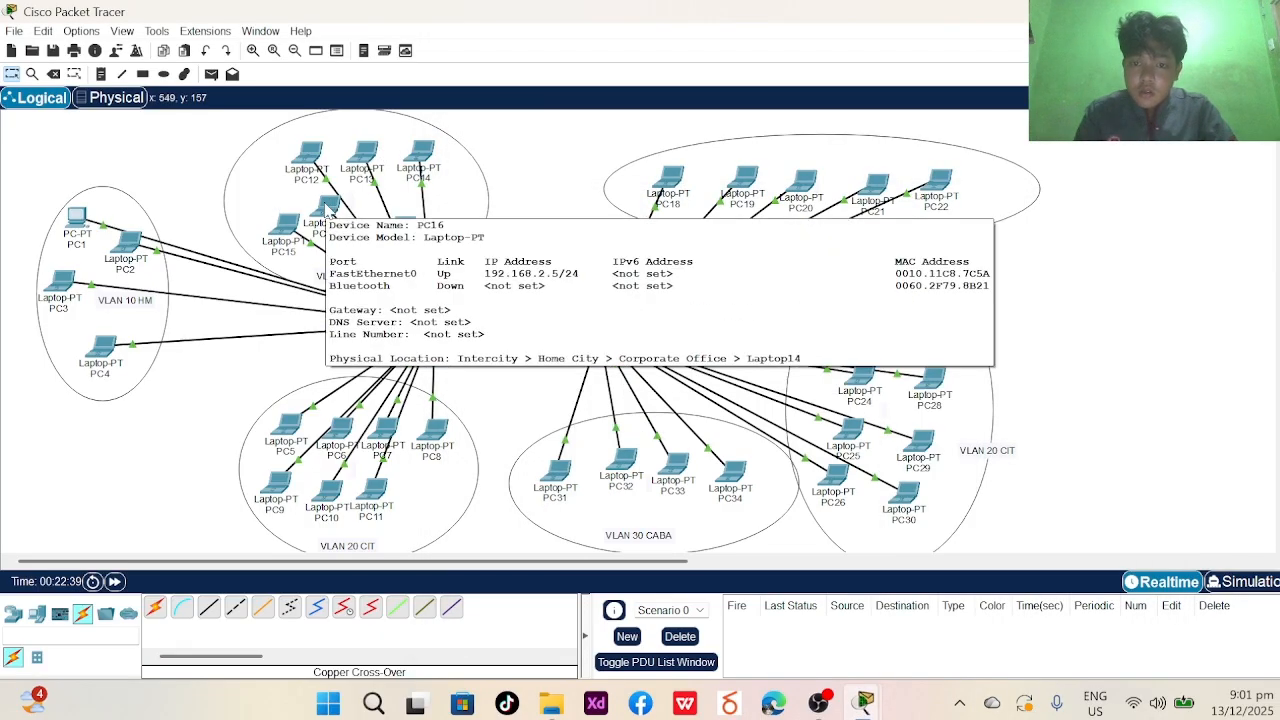
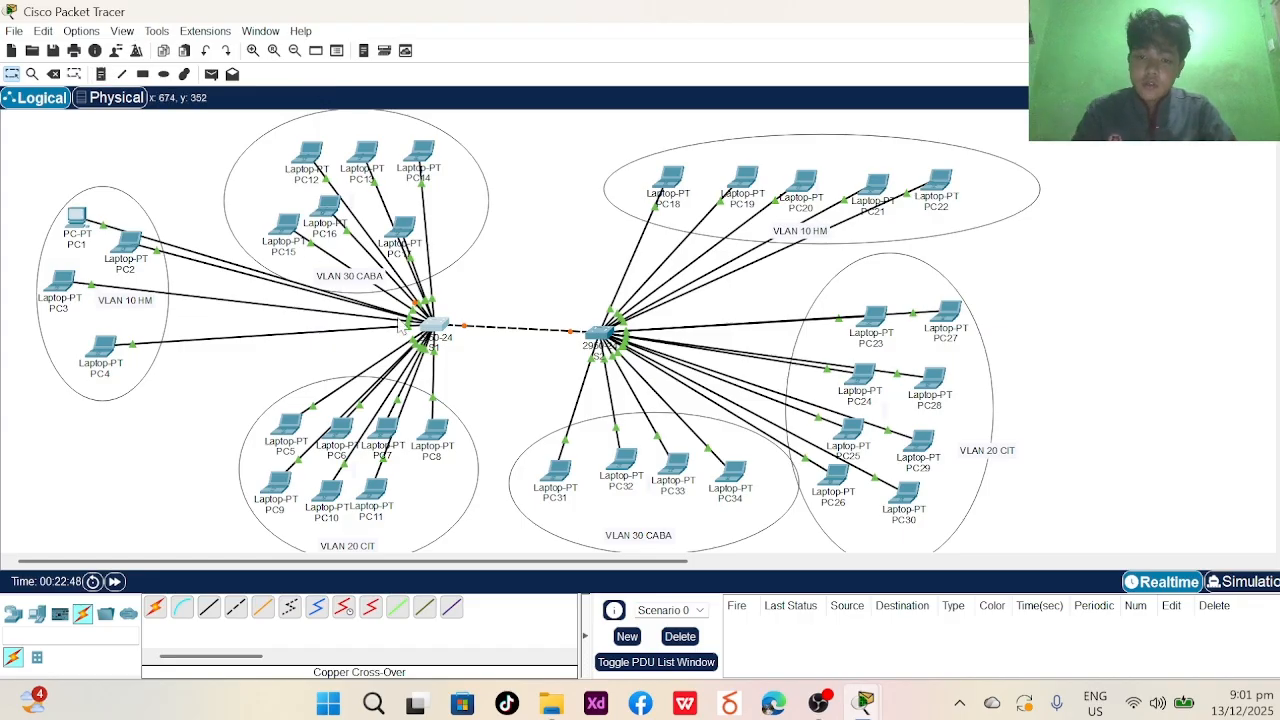
- Open switch S1's device window from the logical workspace
left_click(432, 326)
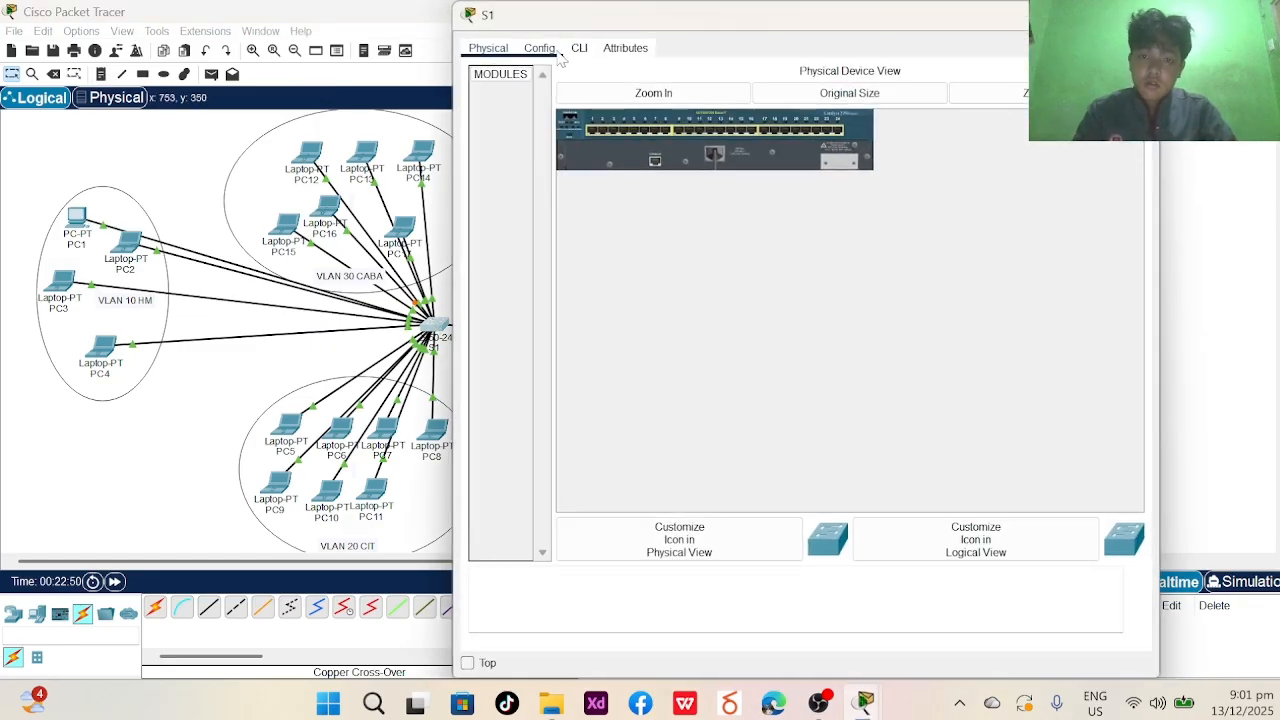
- In S1's CLI, run enable and configure terminal to reach global configuration mode
left_click(579, 48)
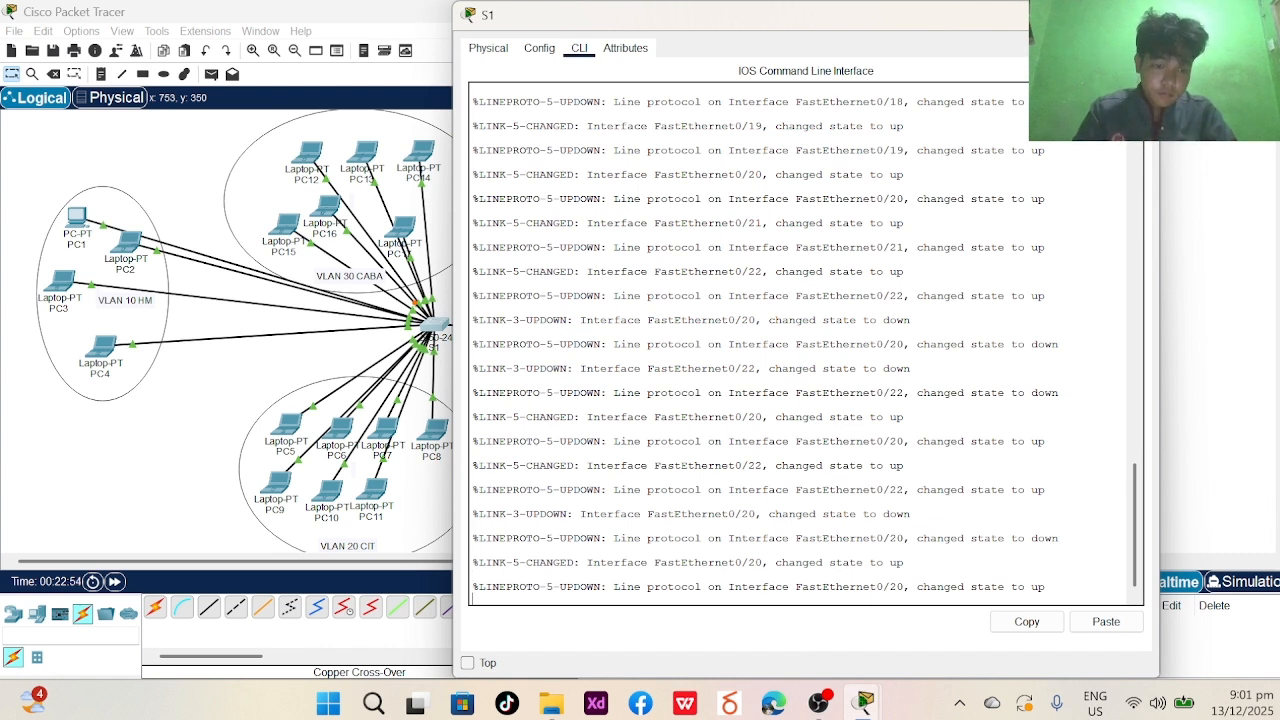
key("Return")
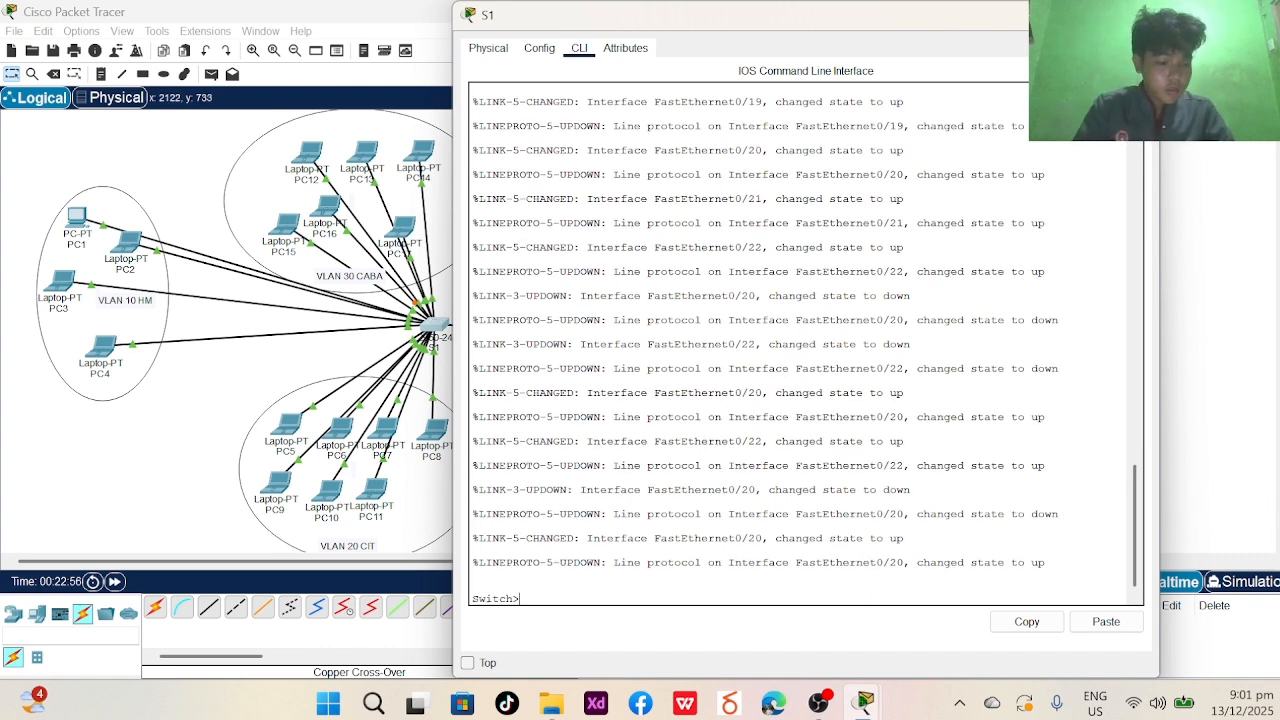
type("ENBA===")
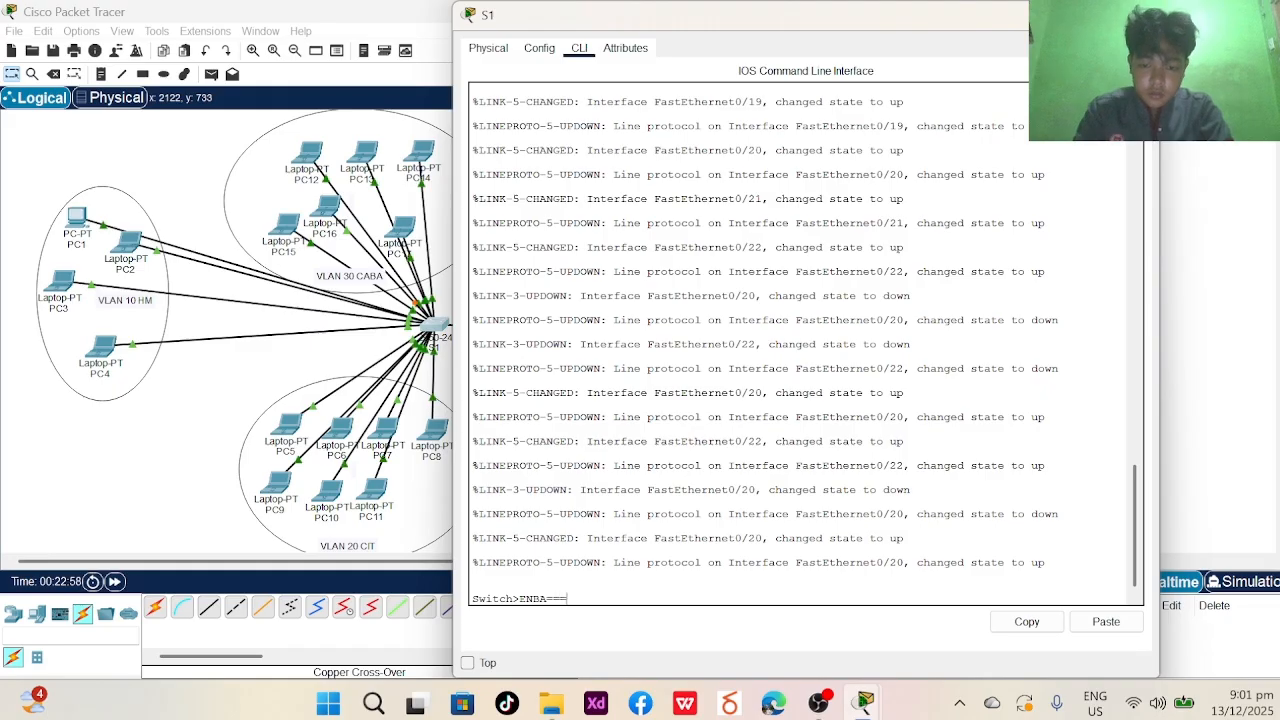
key("BackSpace")
key("BackSpace")
key("BackSpace")
key("BackSpace")
key("Caps_Lock")
type("e")
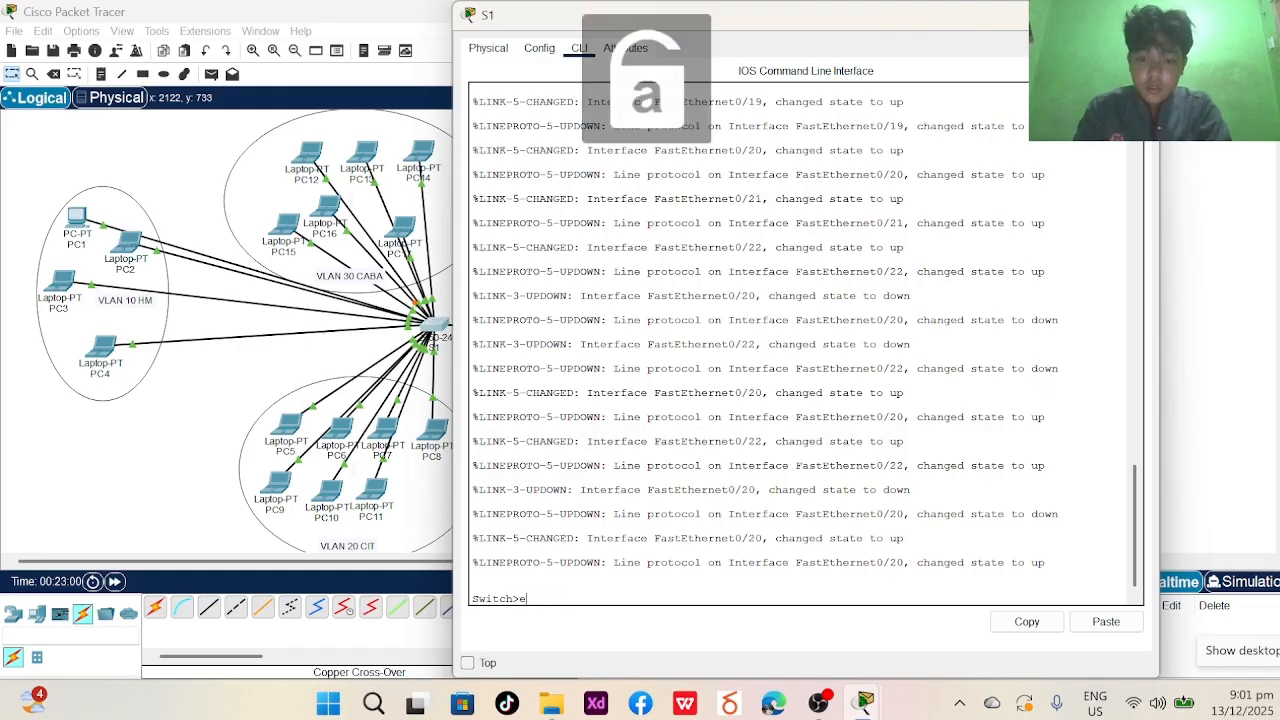
type("naba")
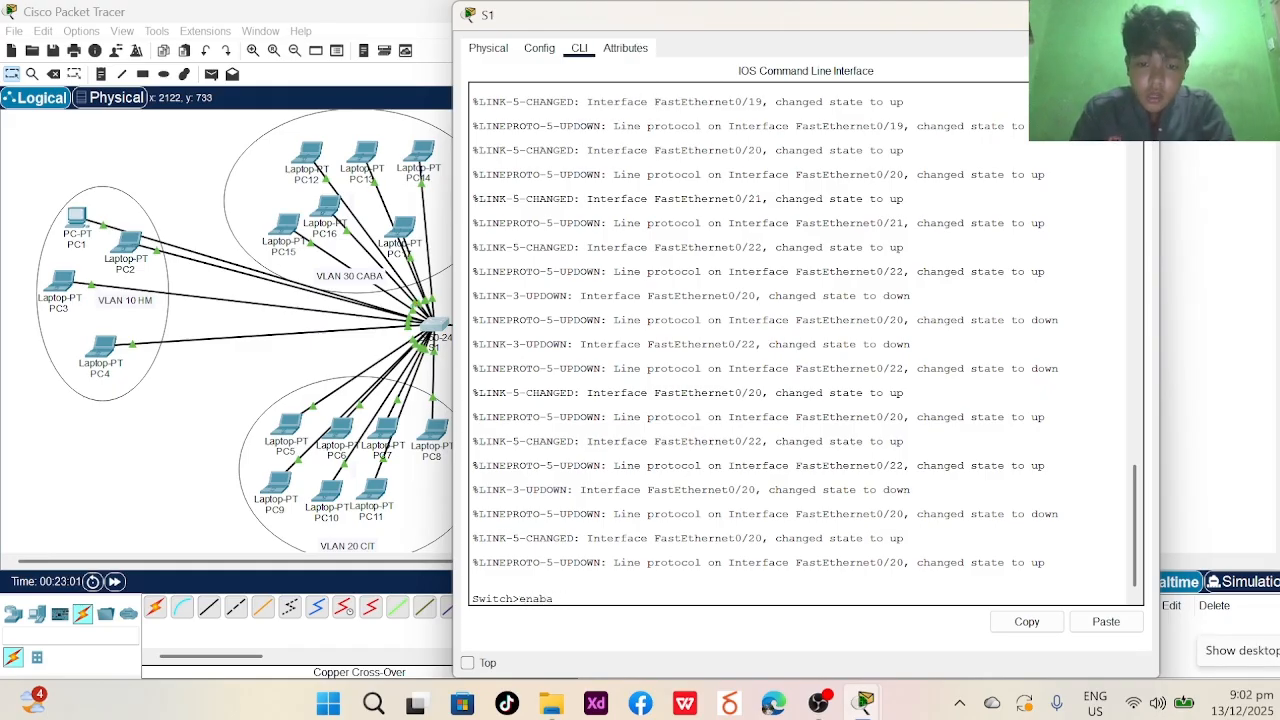
key("BackSpace")
key("BackSpace")
key("BackSpace")
type("a")
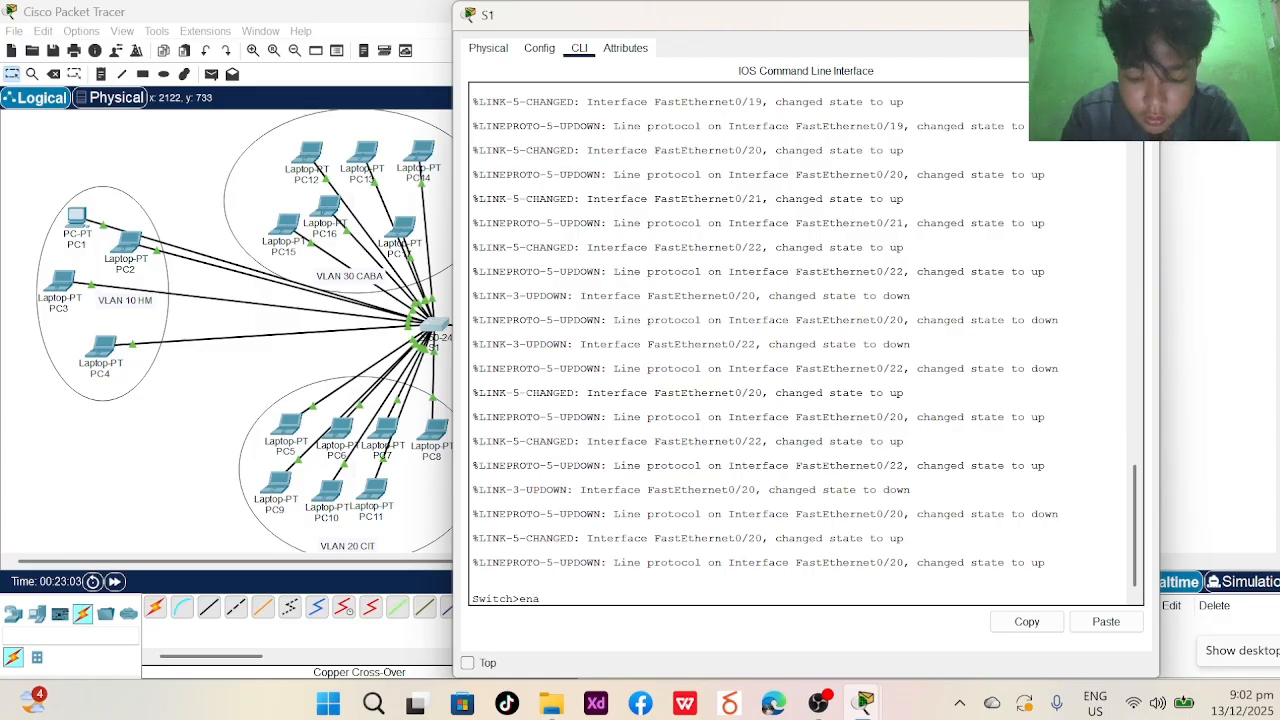
type("ble")
key("Return")
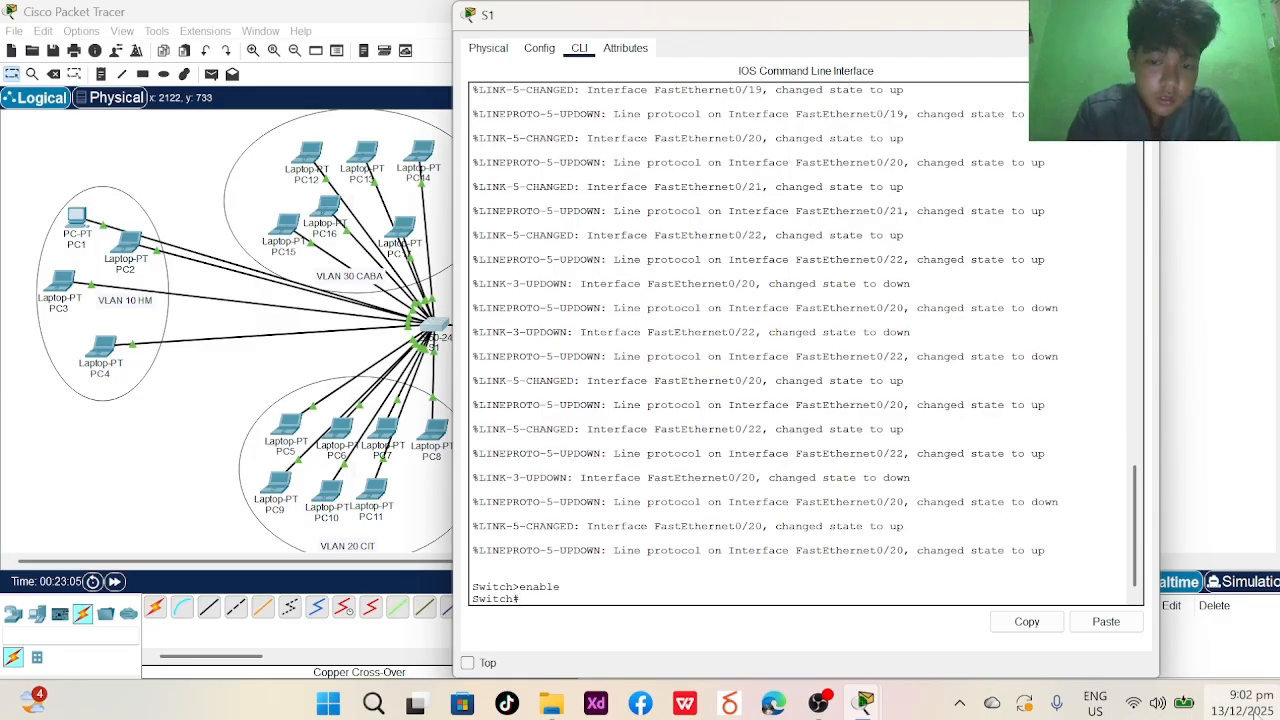
type("conf")
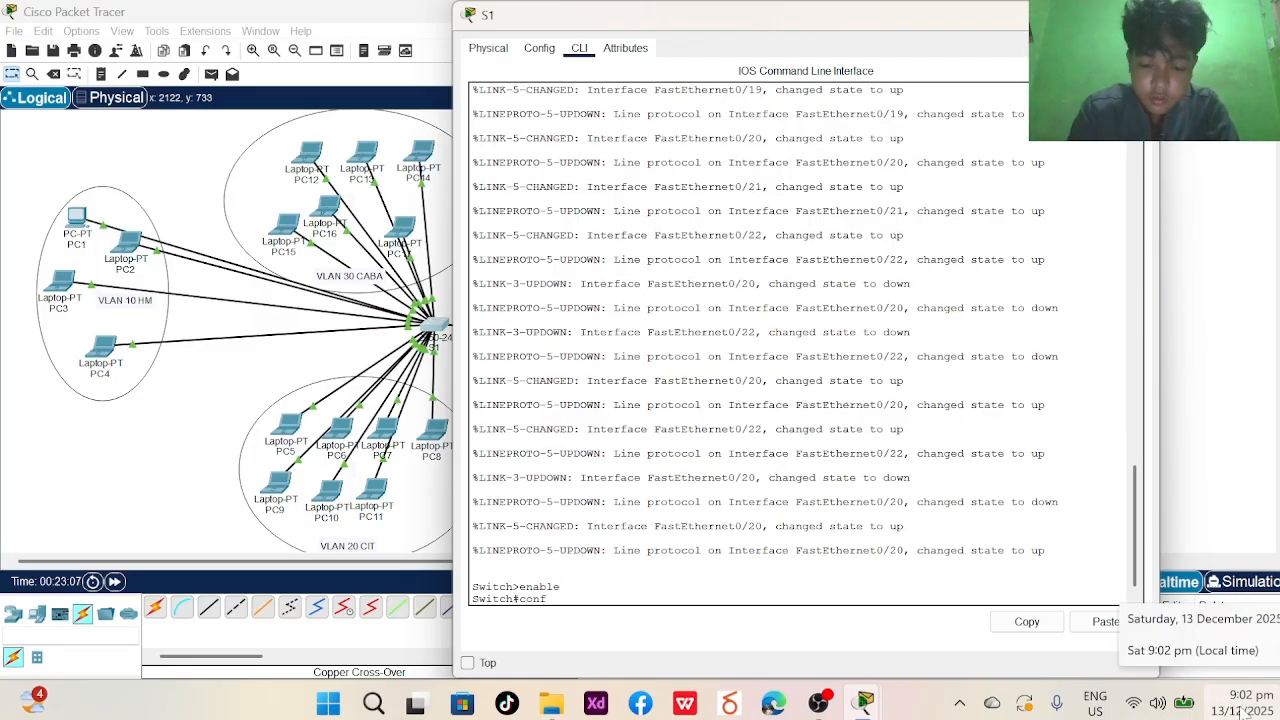
type("igure terminal")
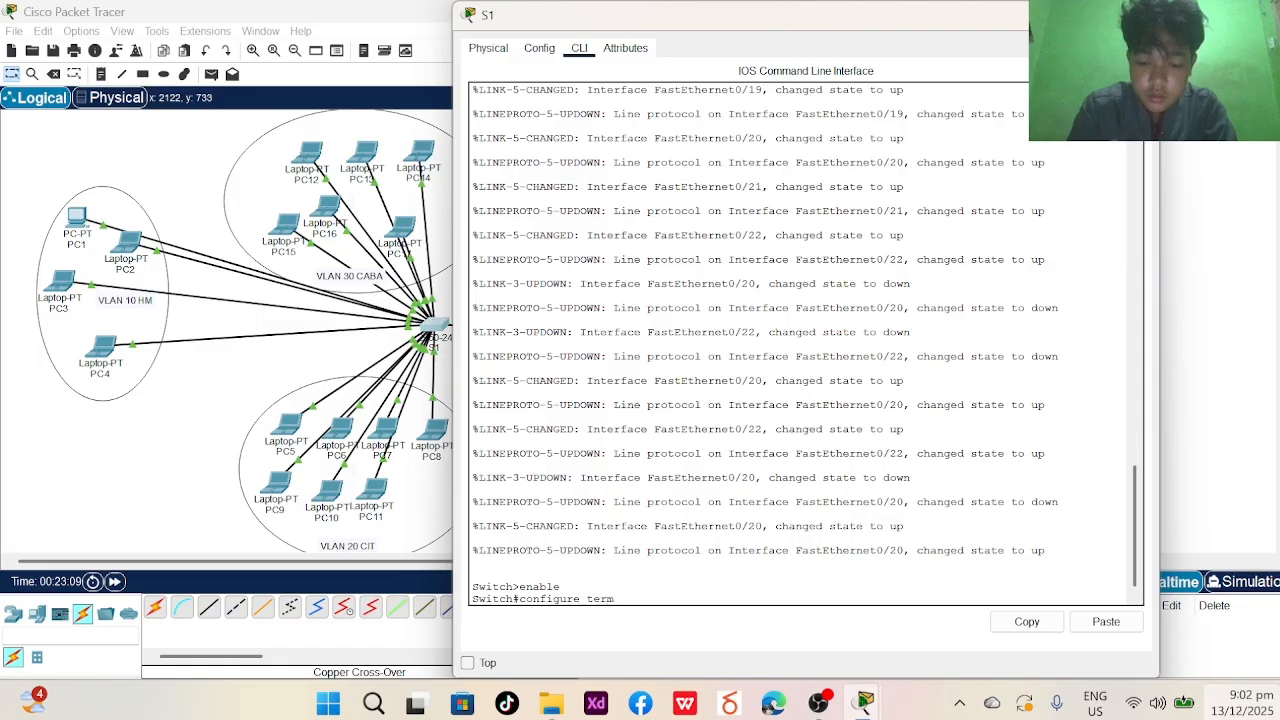
key("Return")
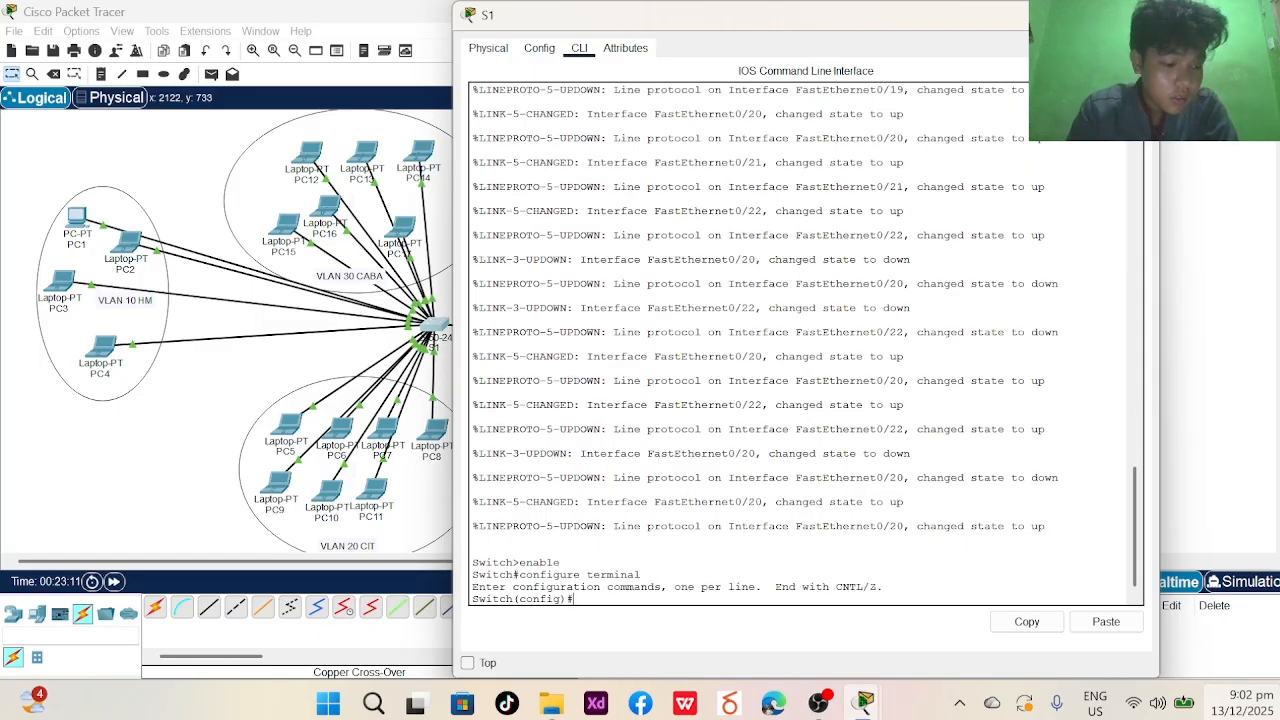
- Set the MOTD banner 'anauthorized strictly prohobite!', which is accepted on the second attempt
type("ba")
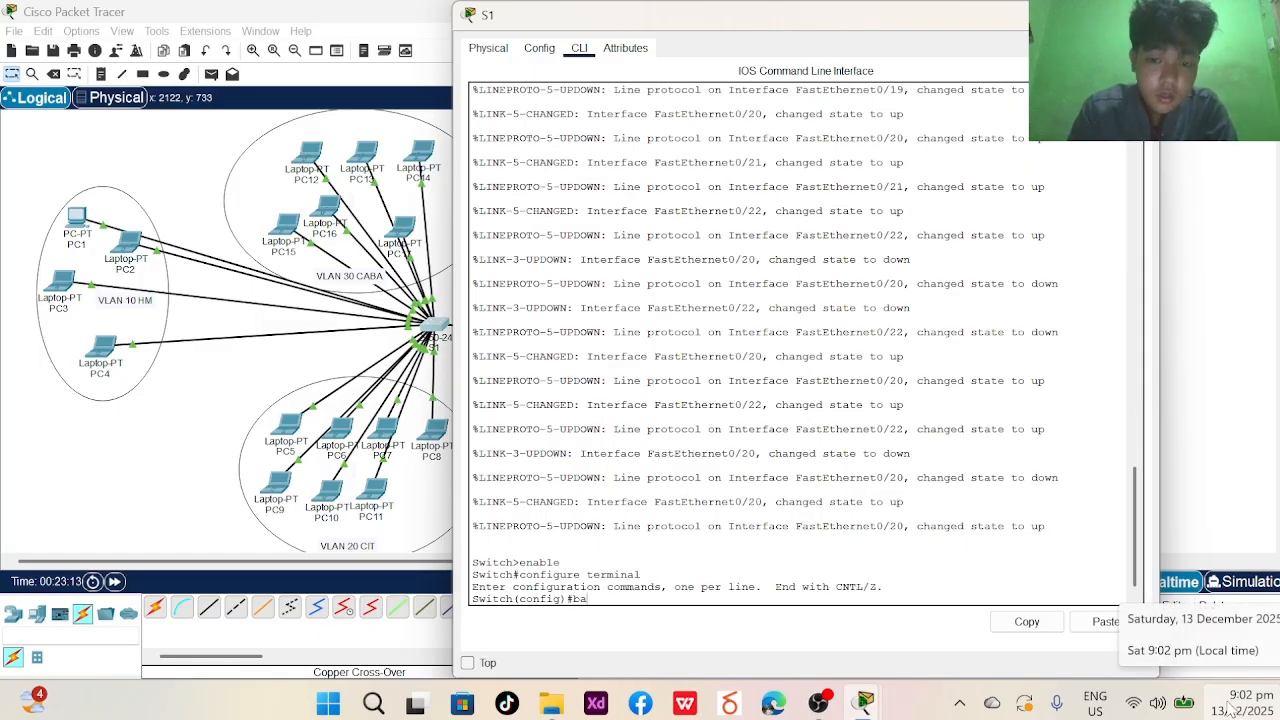
type("nner")
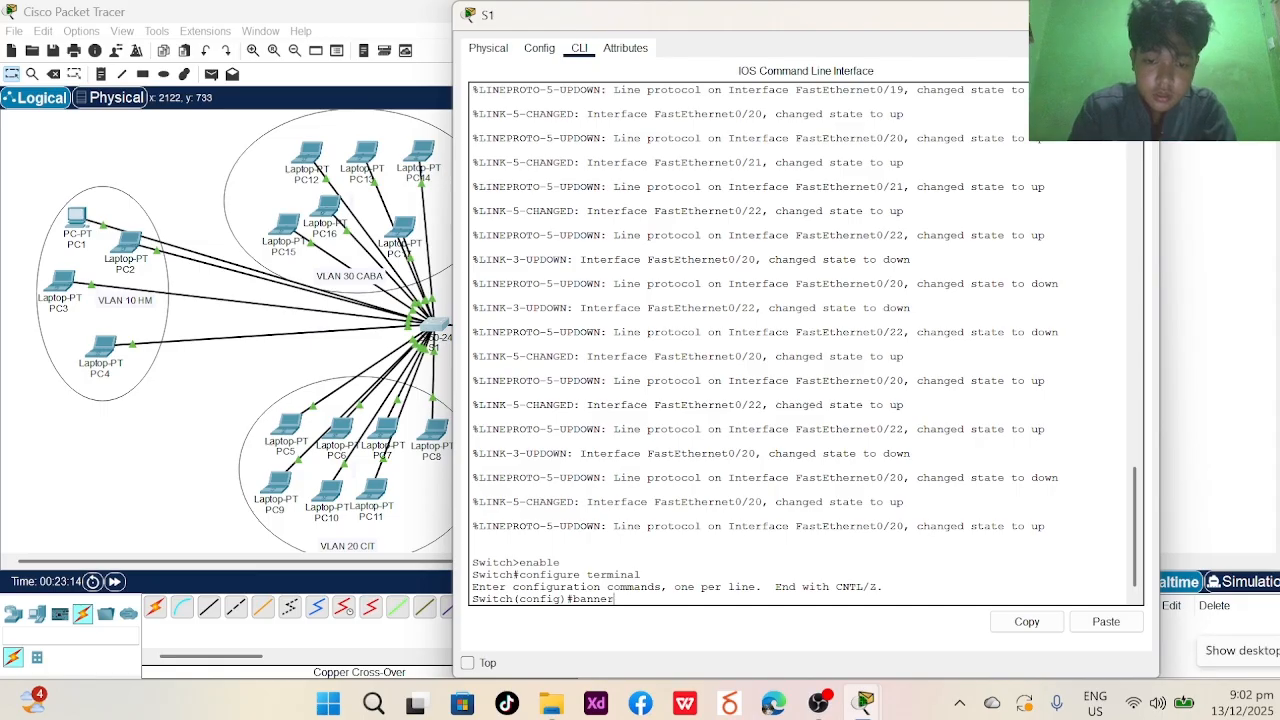
type(" motd")
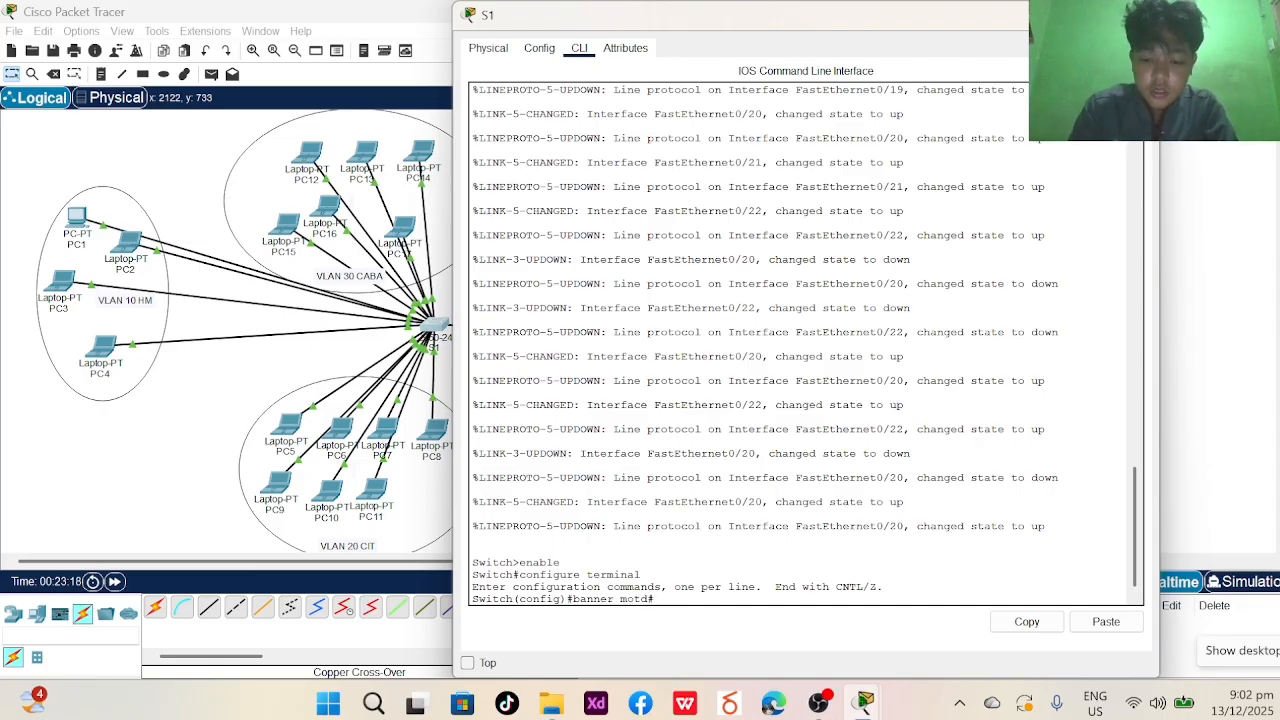
type("# anauthori")
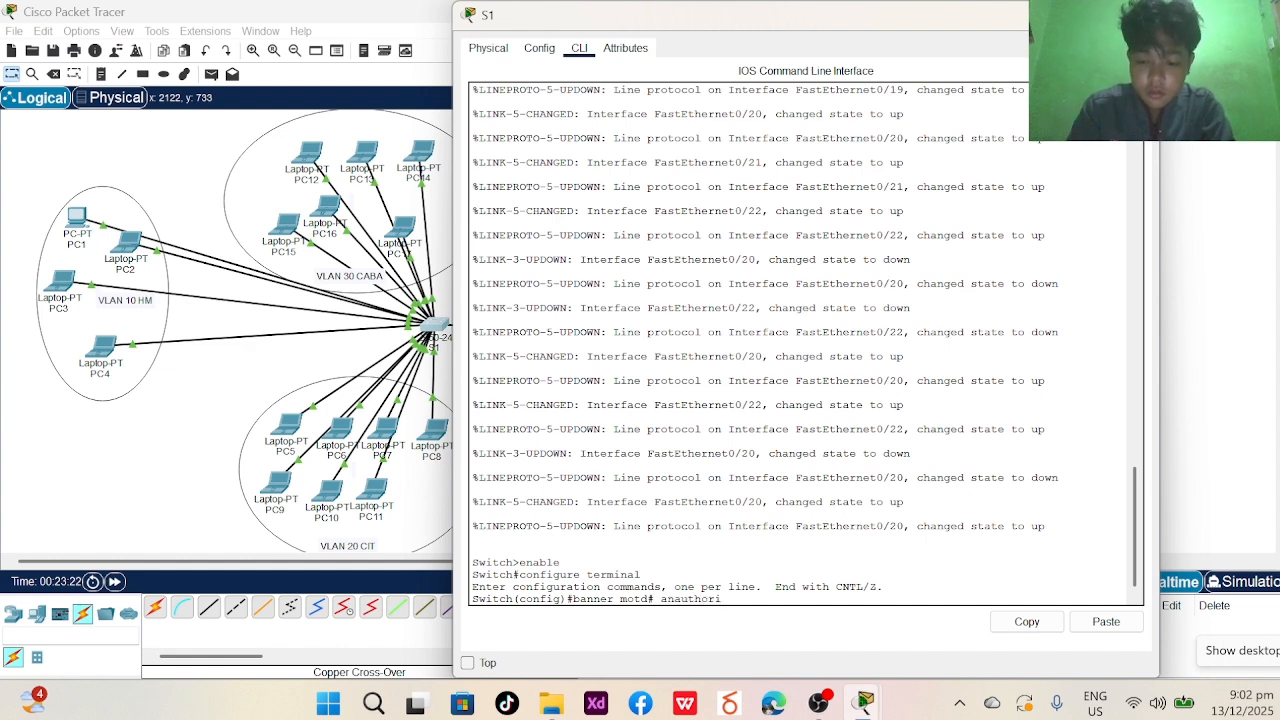
type("zed")
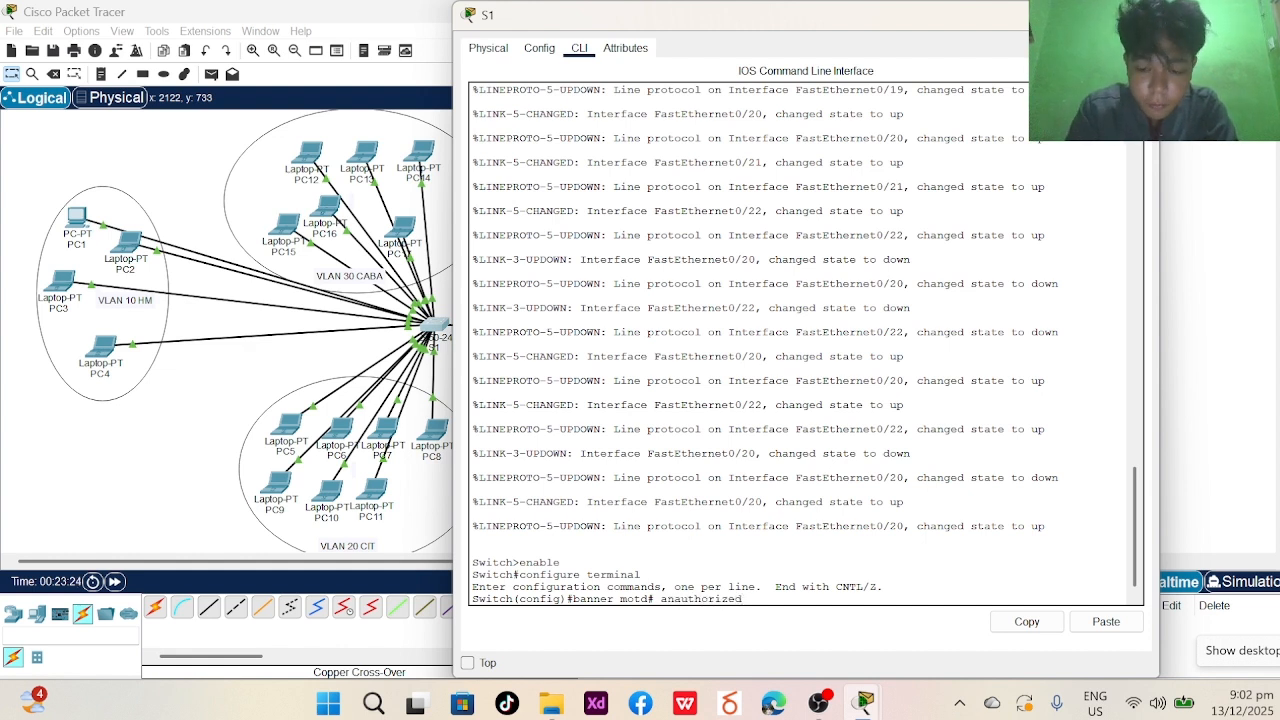
type("  stri")
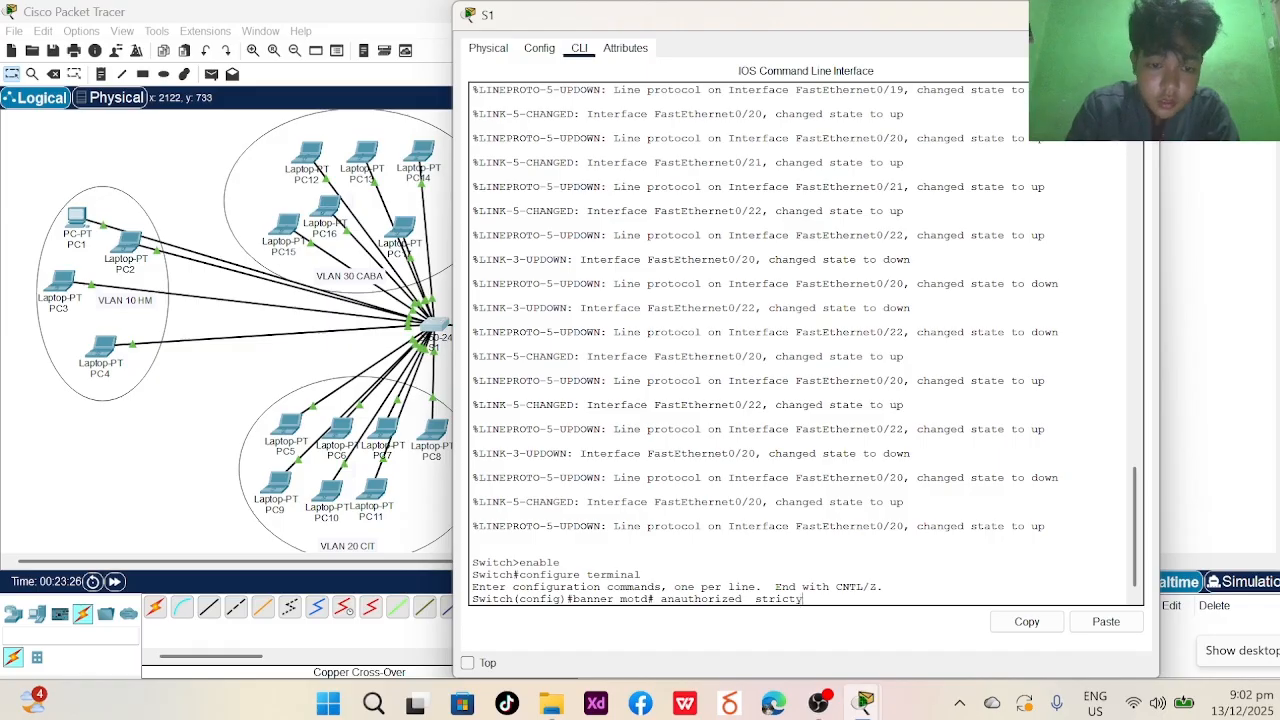
type("cty")
key("BackSpace")
type("l")
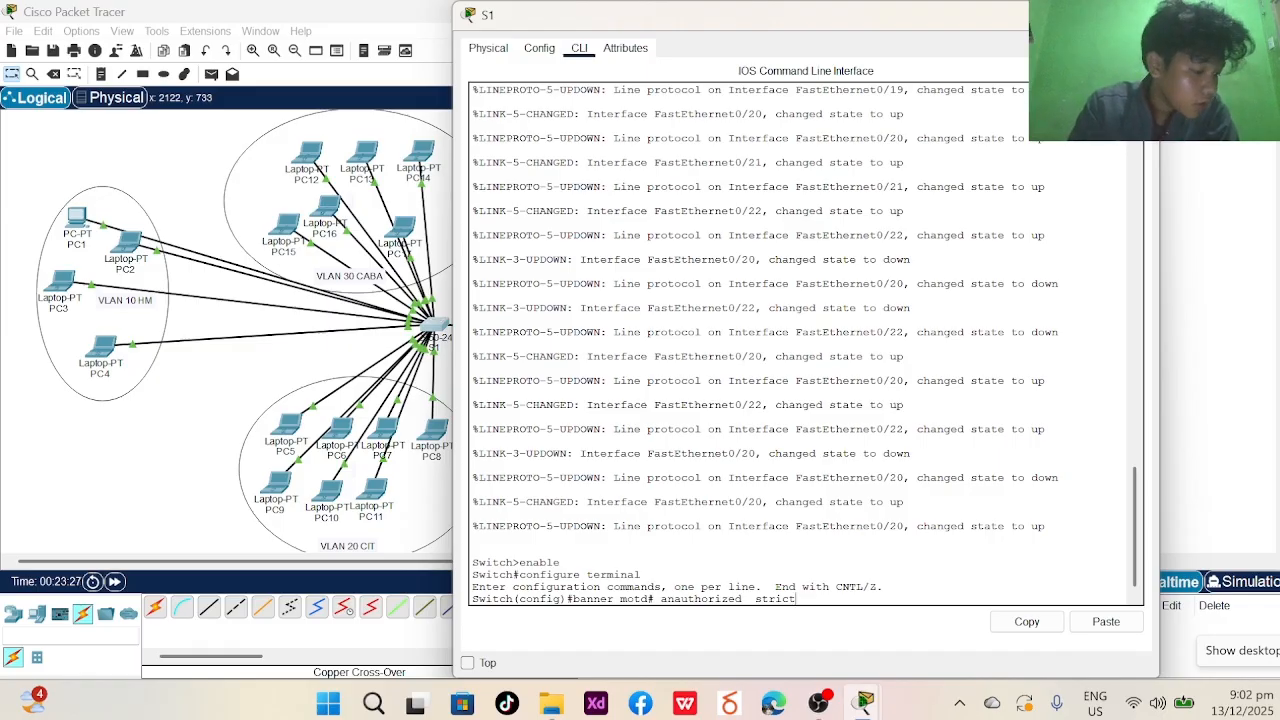
type("y")
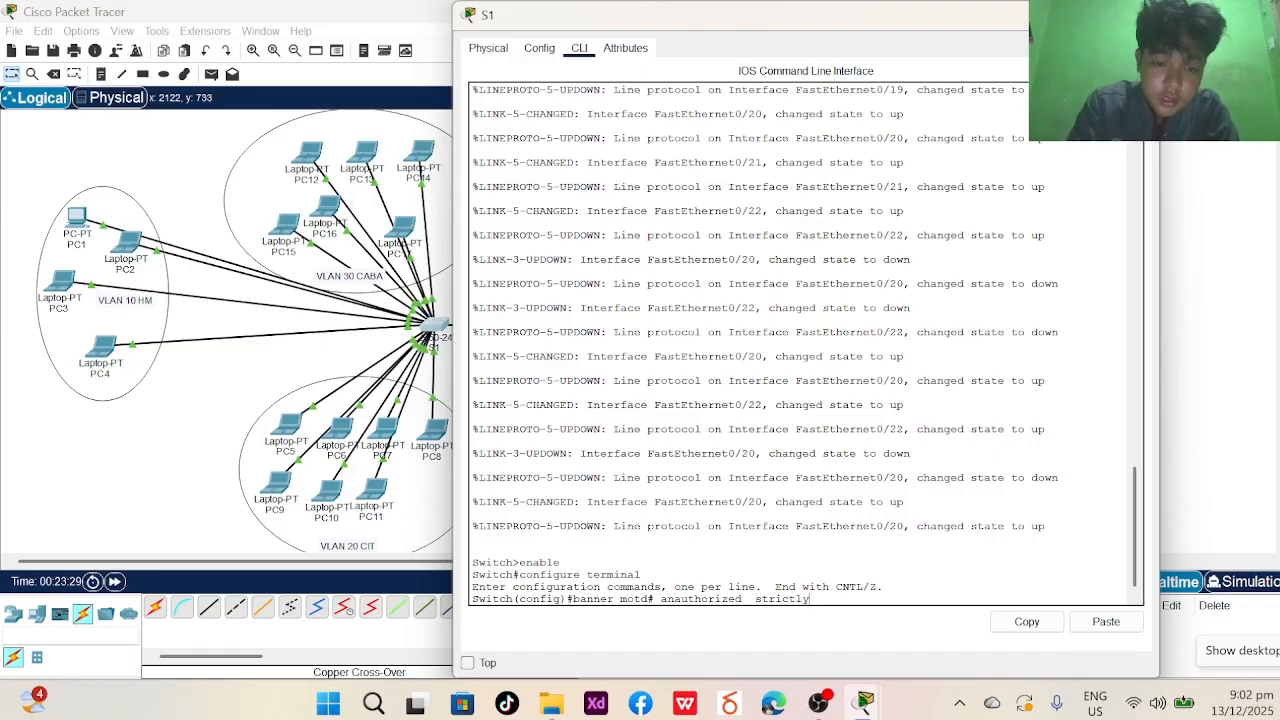
type(" prohibi")
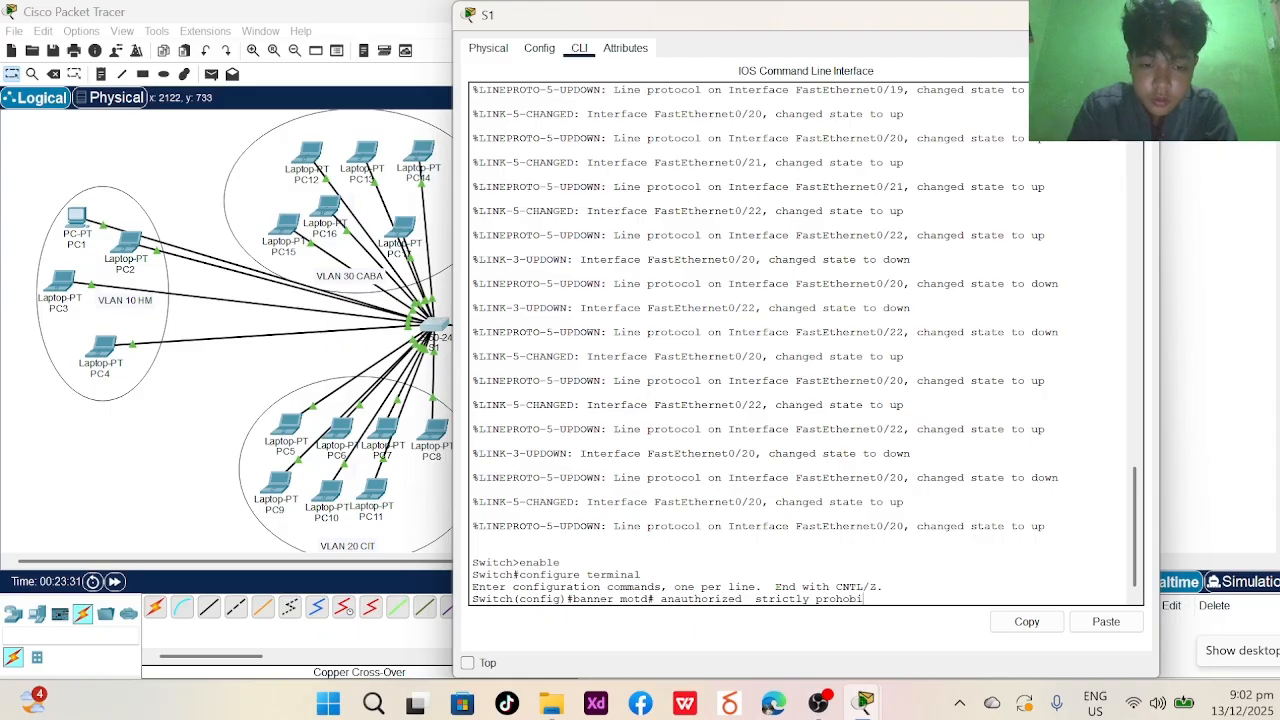
type("te")
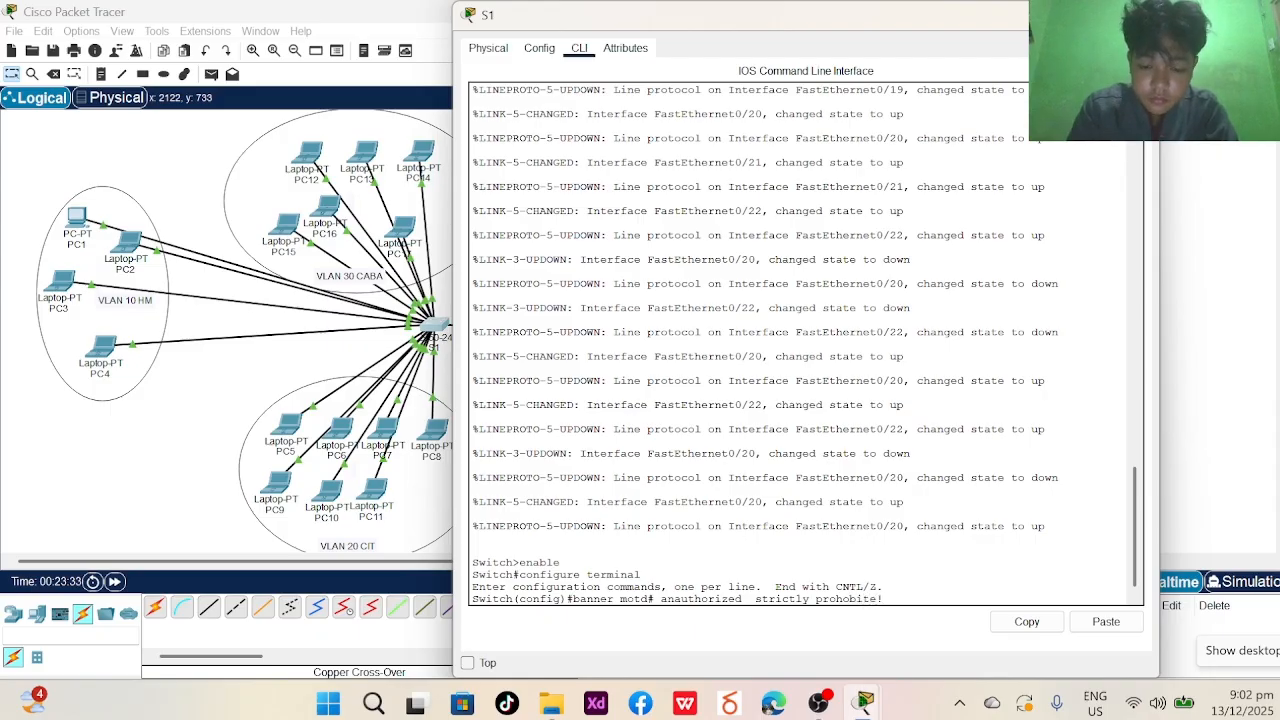
type("!#")
key("Return")
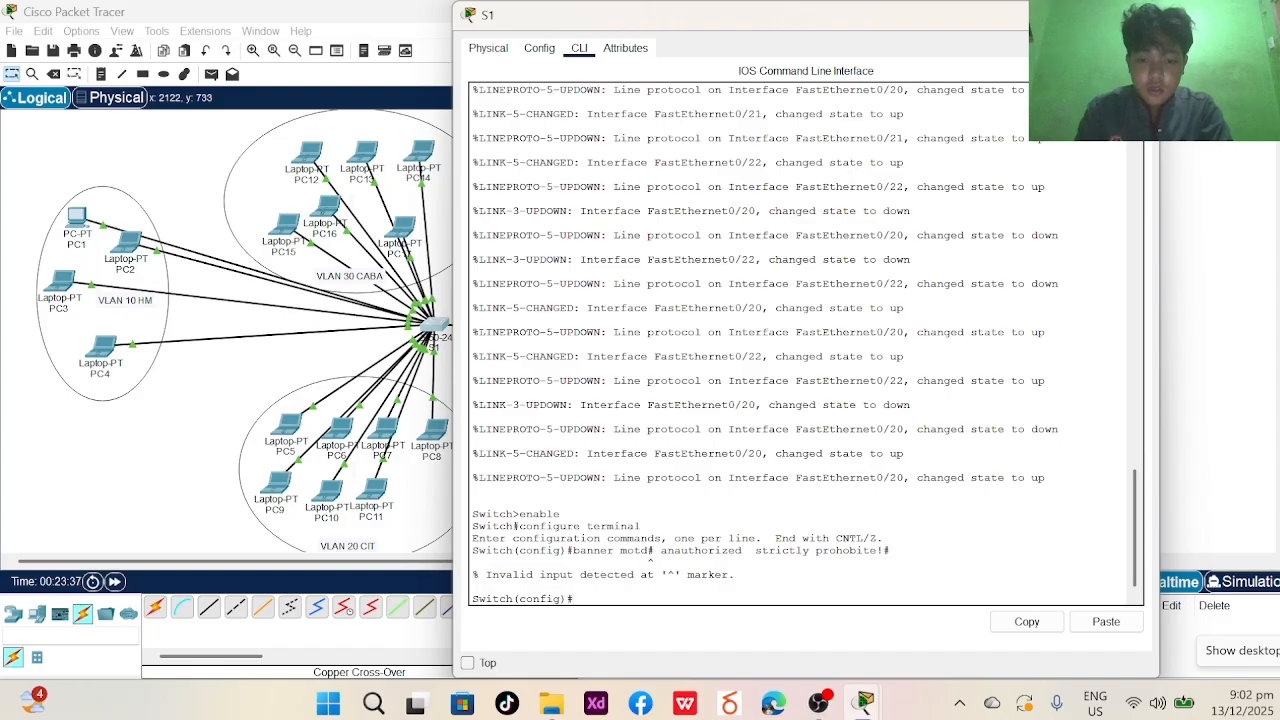
type("banner mo")
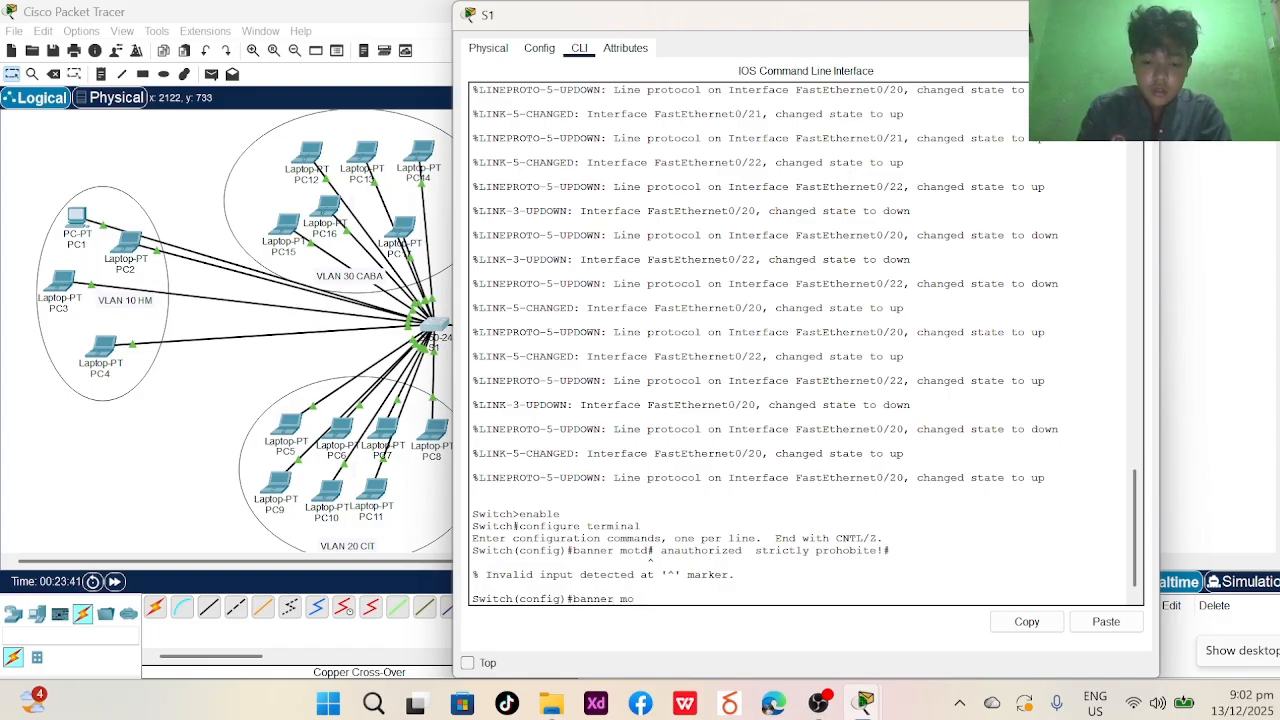
type("td")
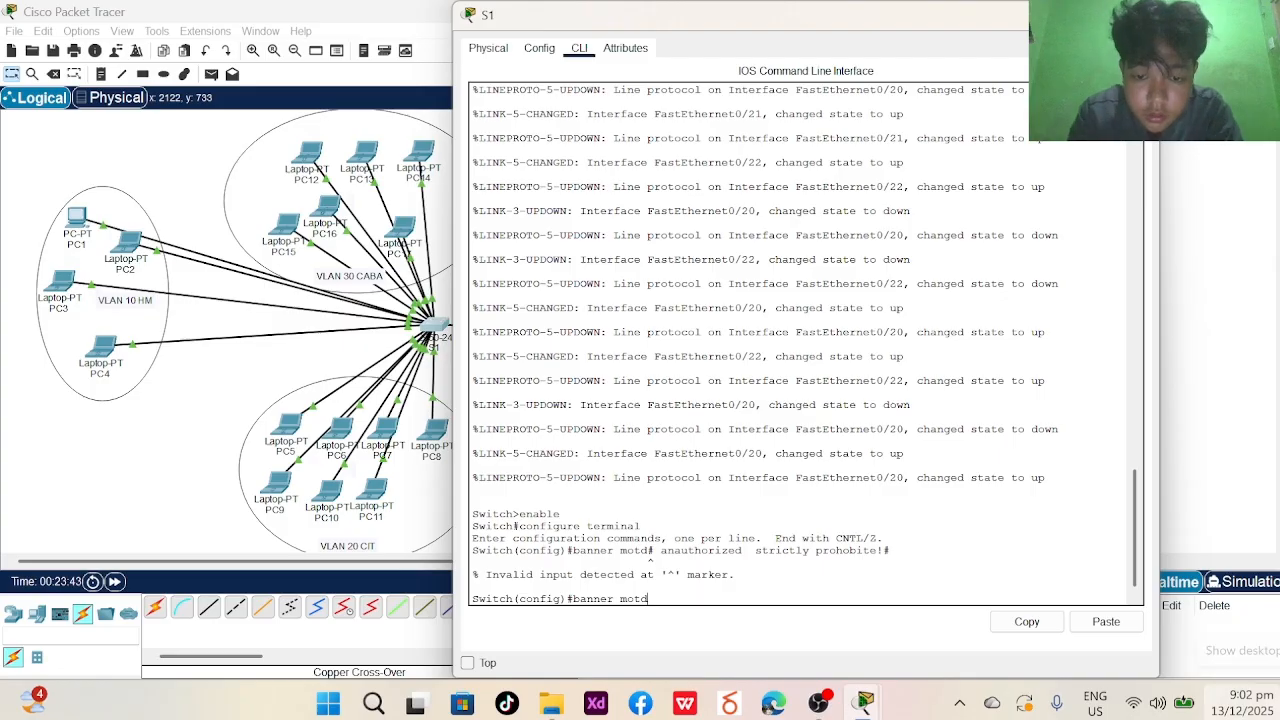
type(" # ")
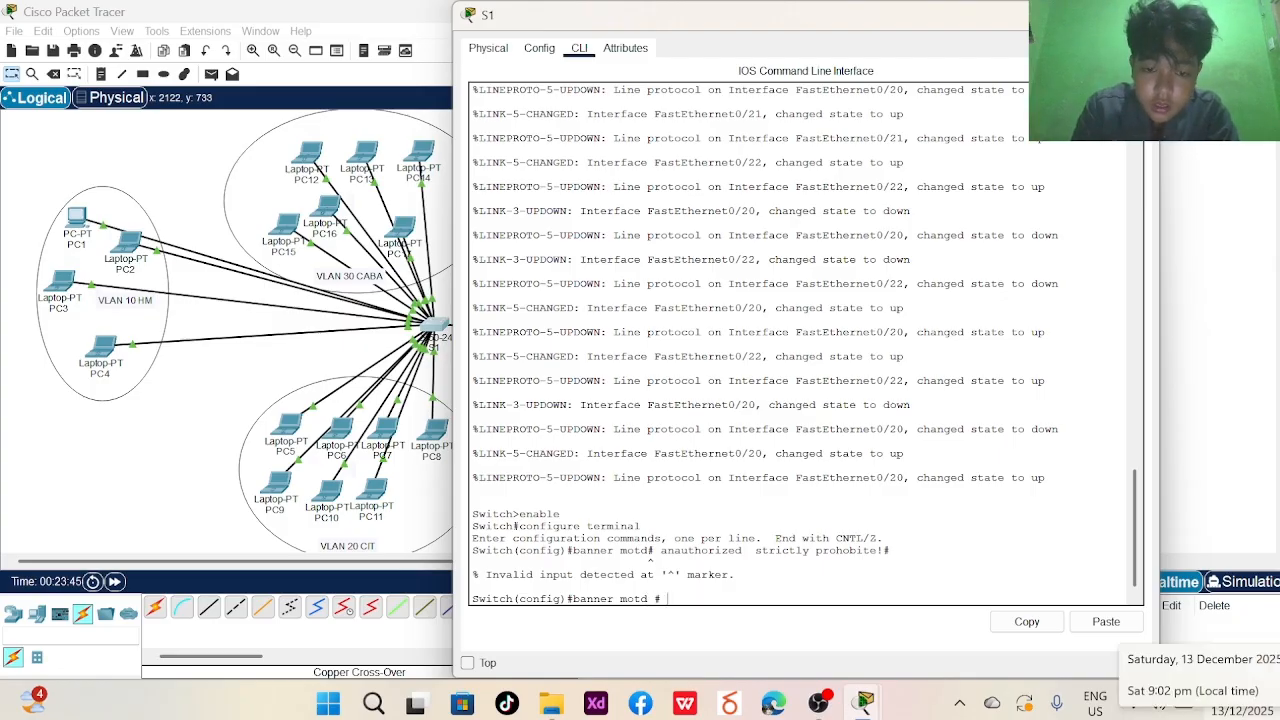
type("anau")
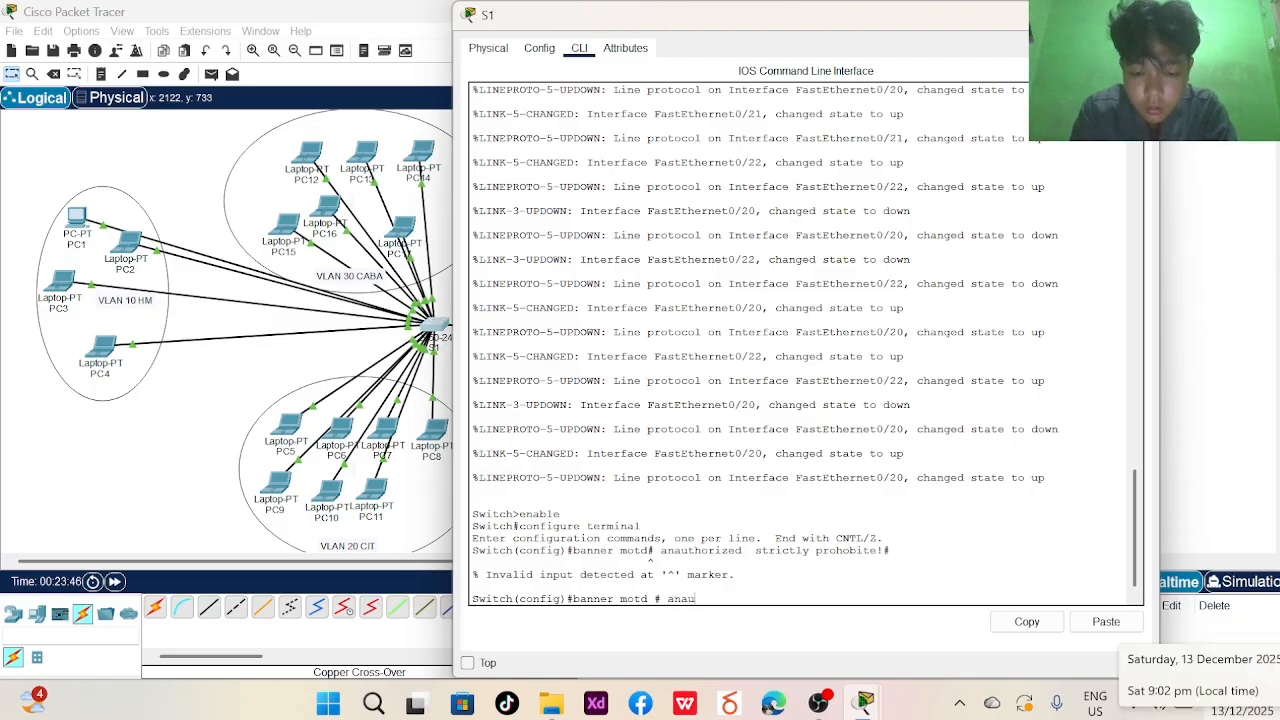
type("thorizes")
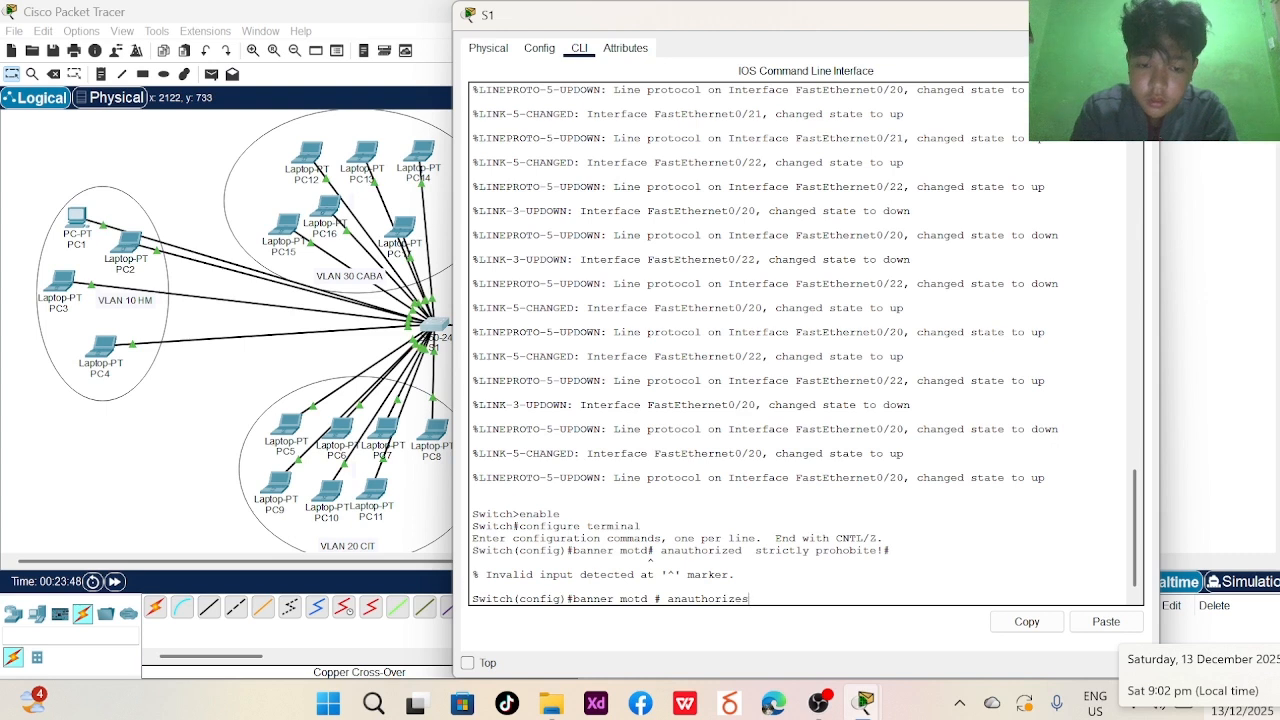
type("d ")
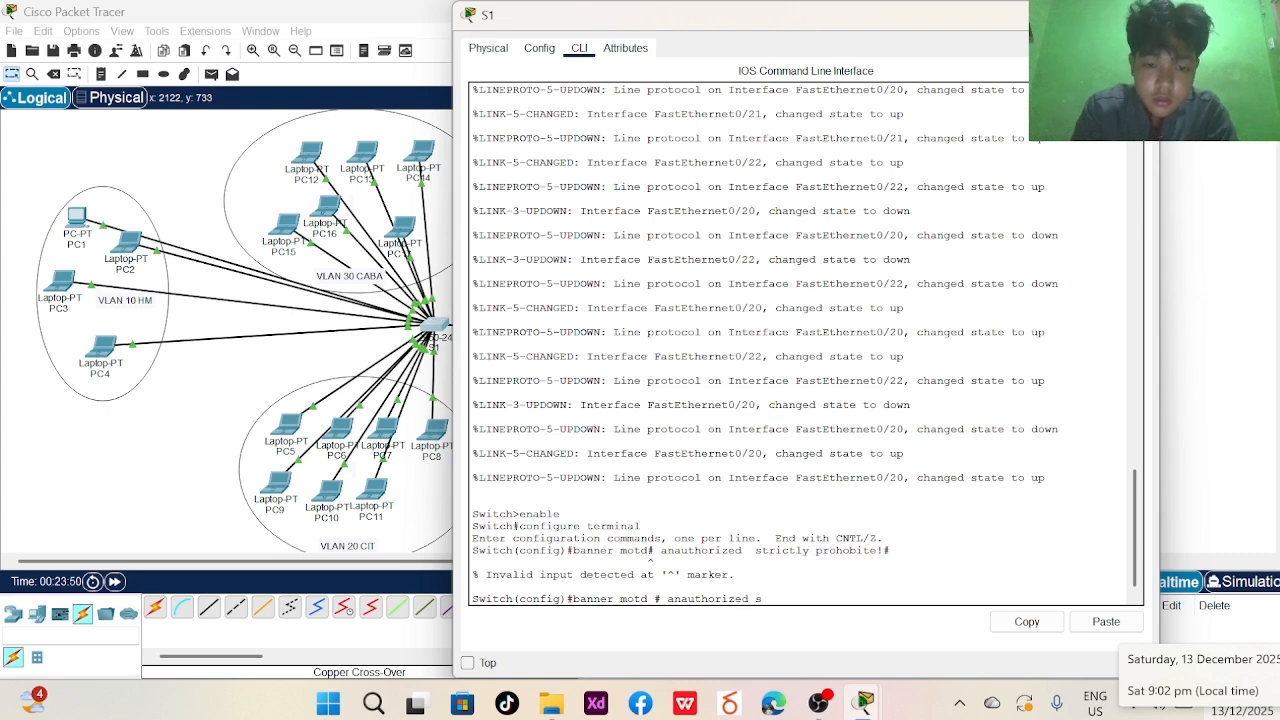
type("stricty")
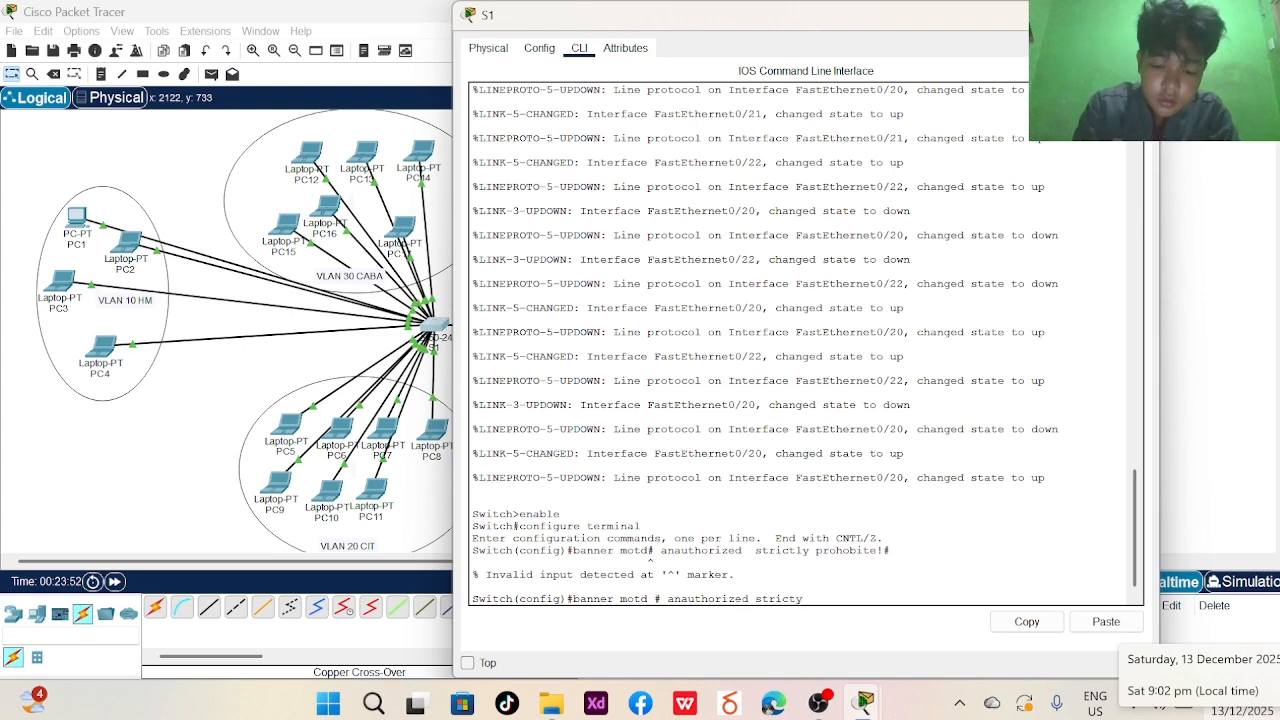
key("BackSpace")
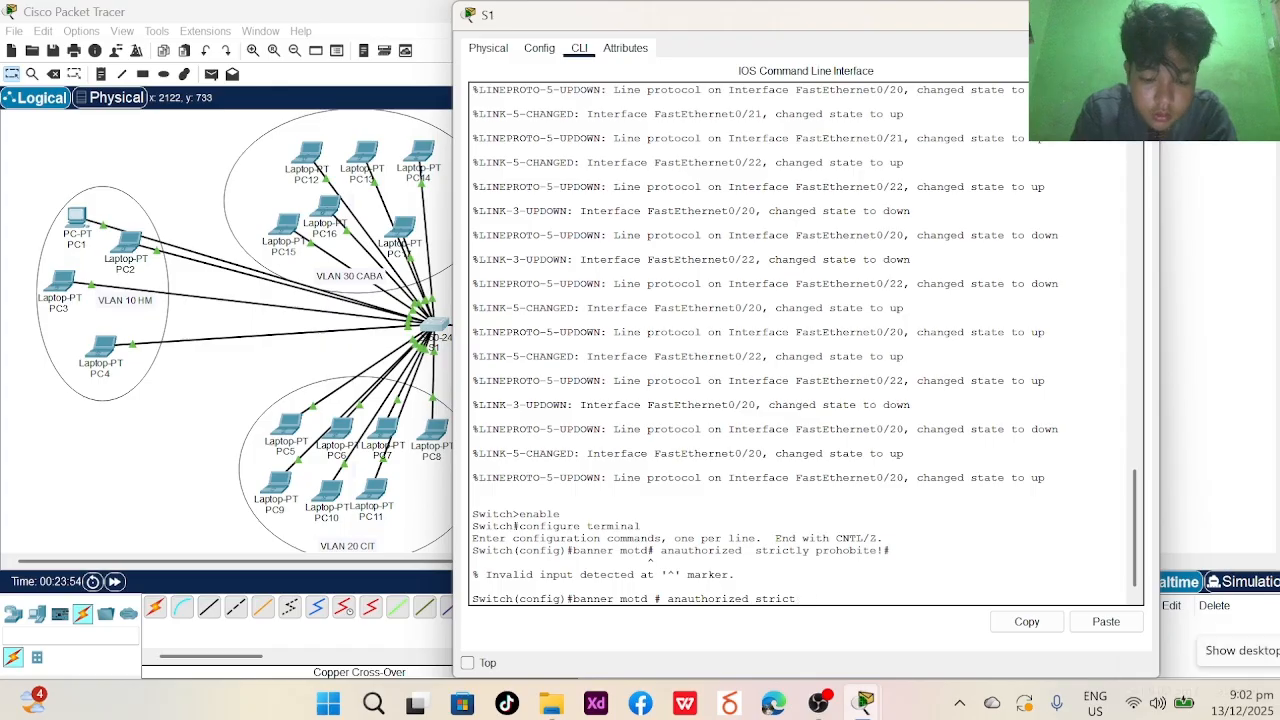
type("ly pro")
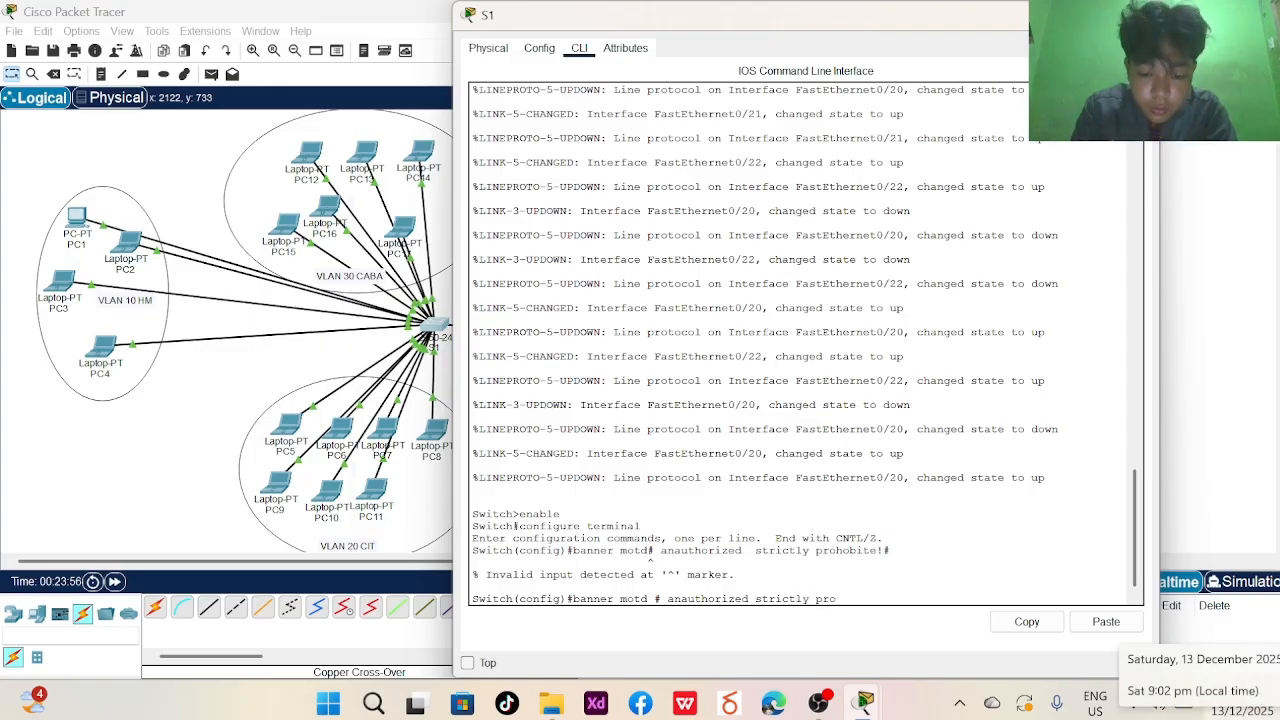
type("hobite!#")
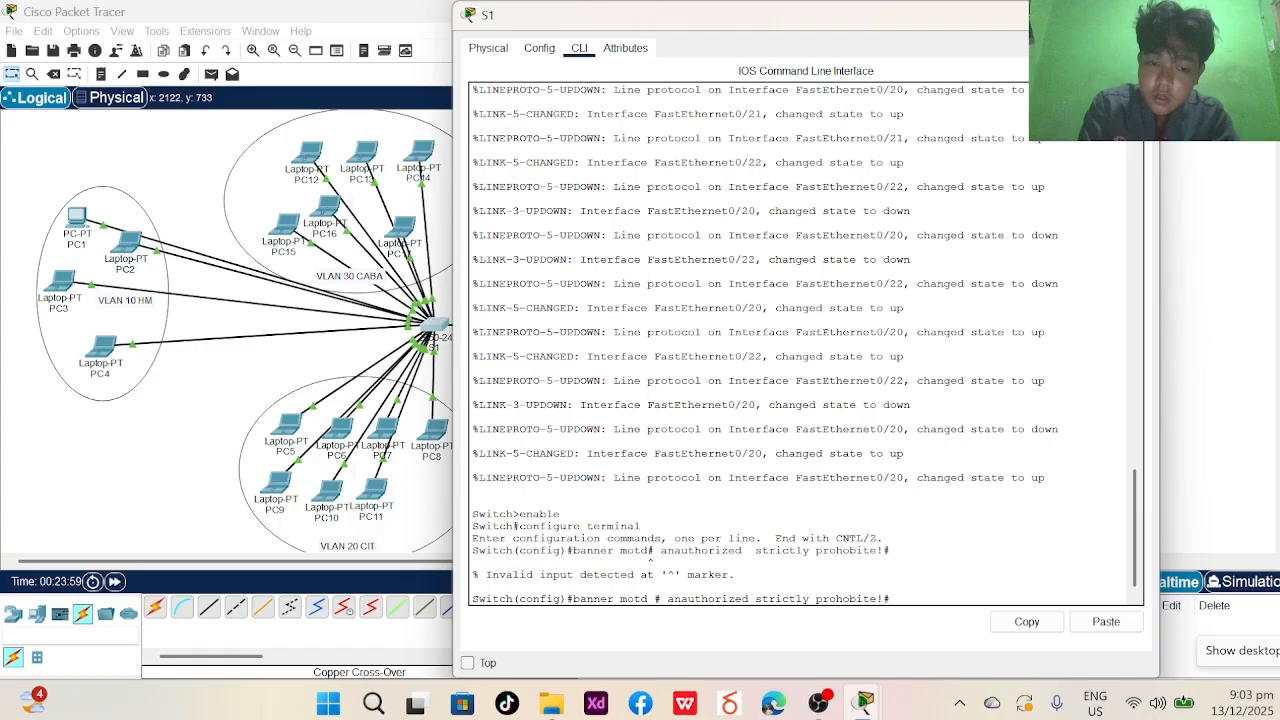
key("Return")
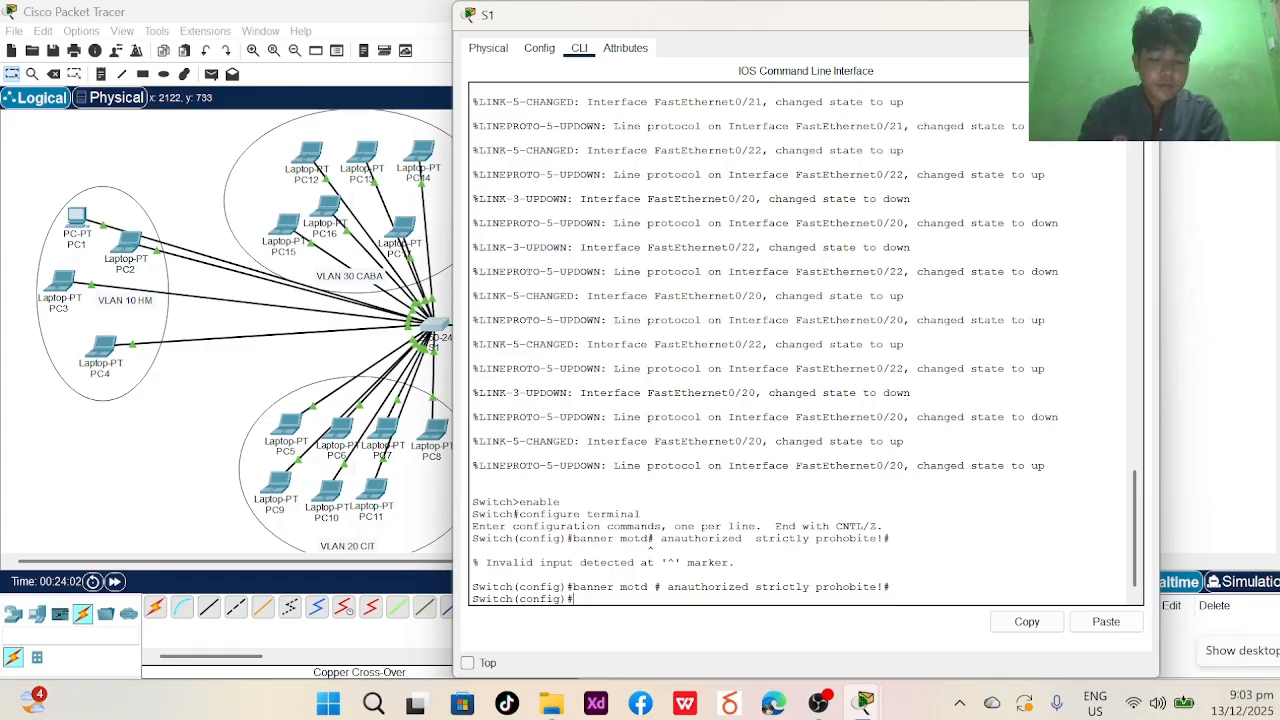
- Disable DNS domain lookup and set a password on console line 0
type("no ip domai")
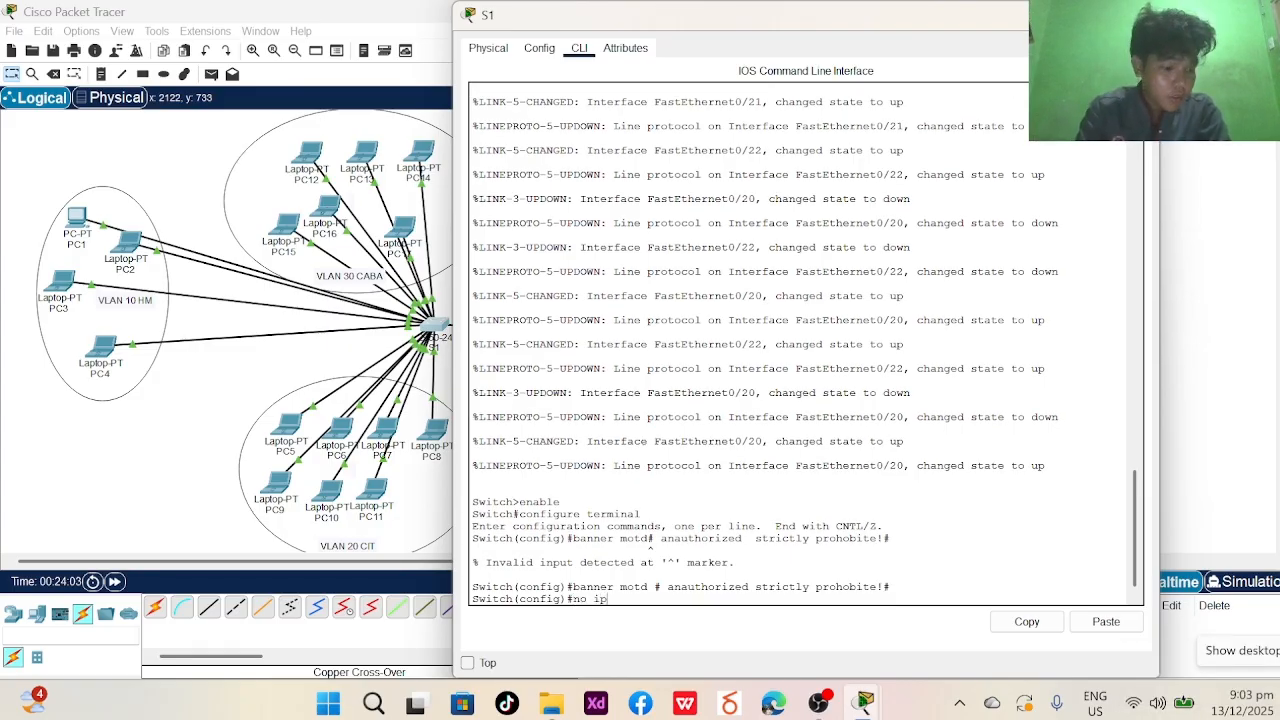
key("BackSpace")
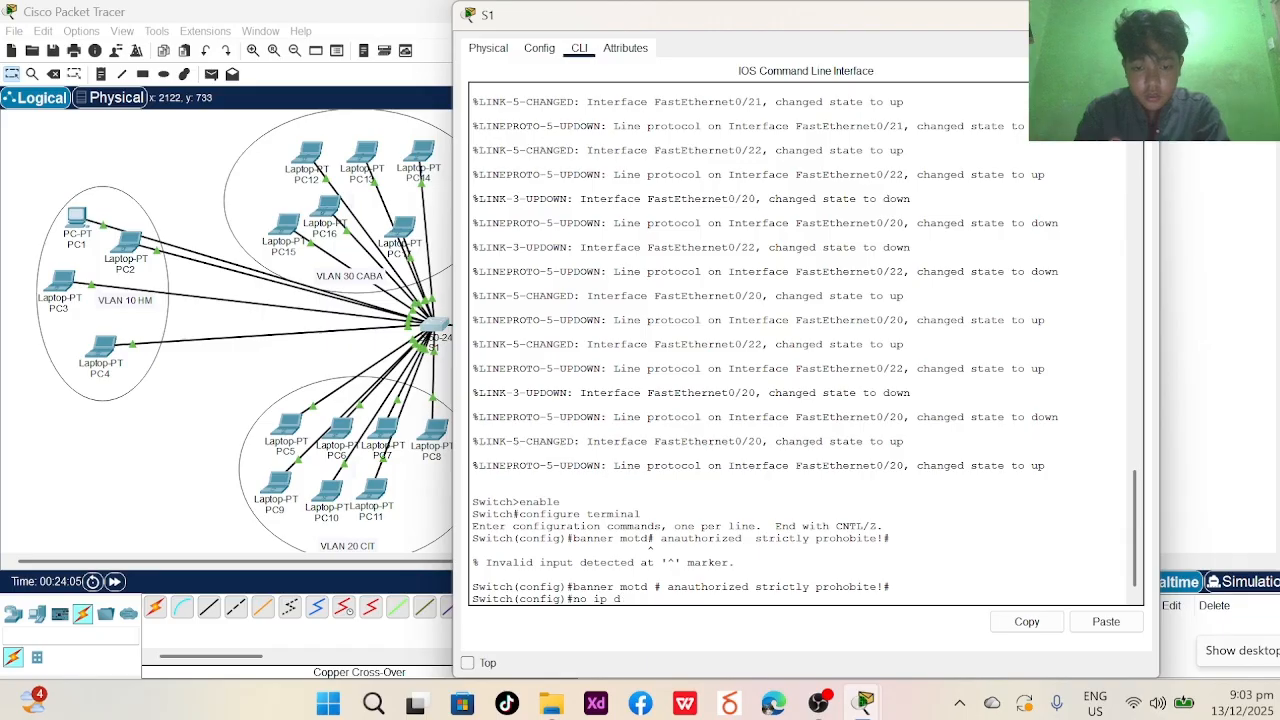
type("in")
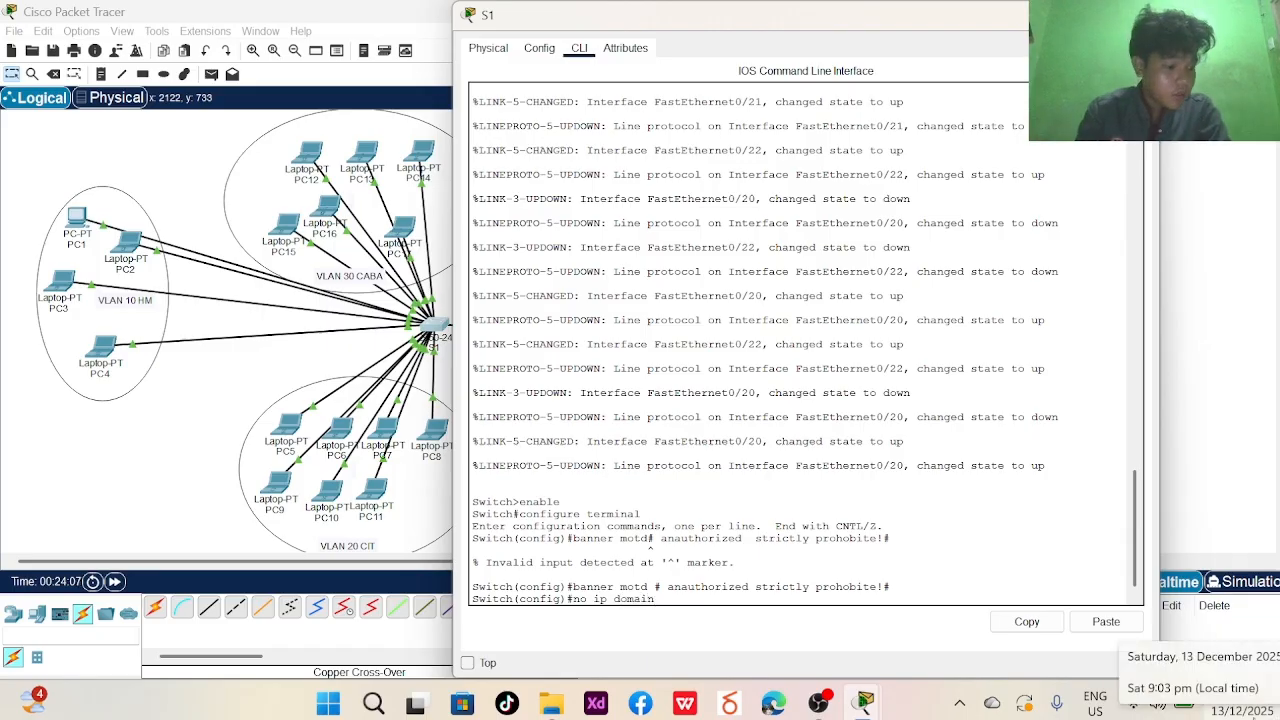
type(" look up")
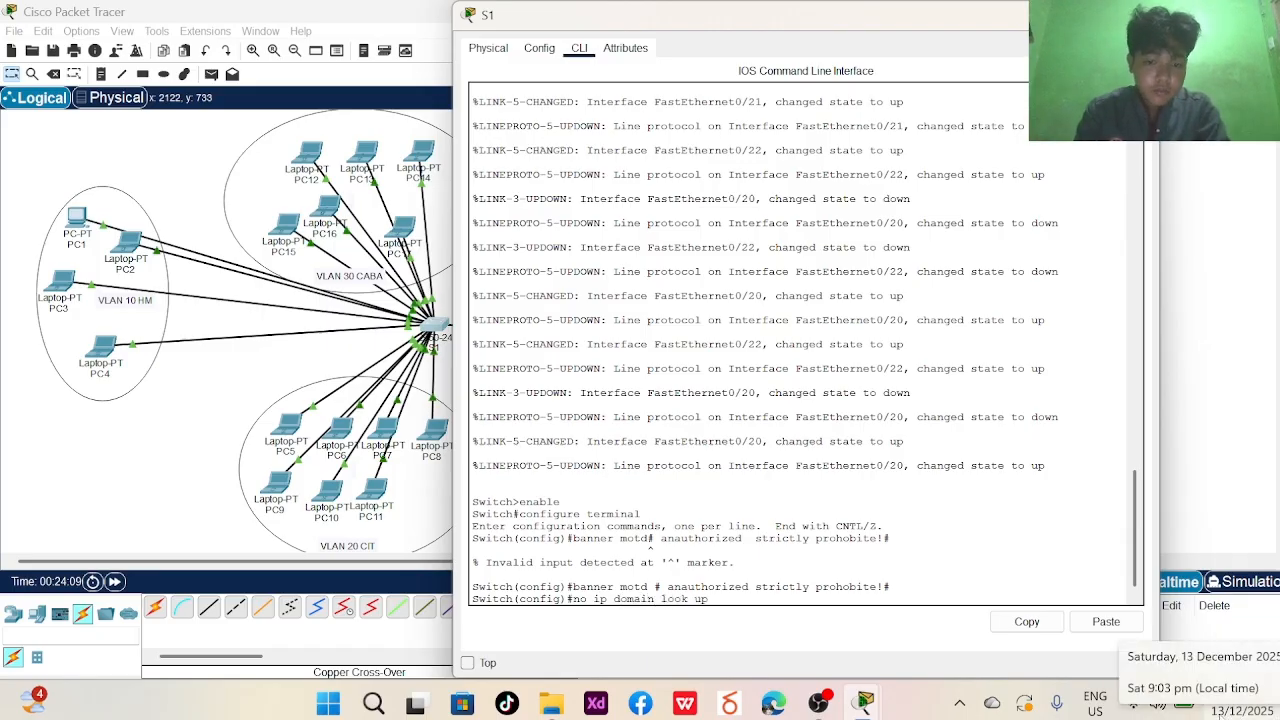
key("Return")
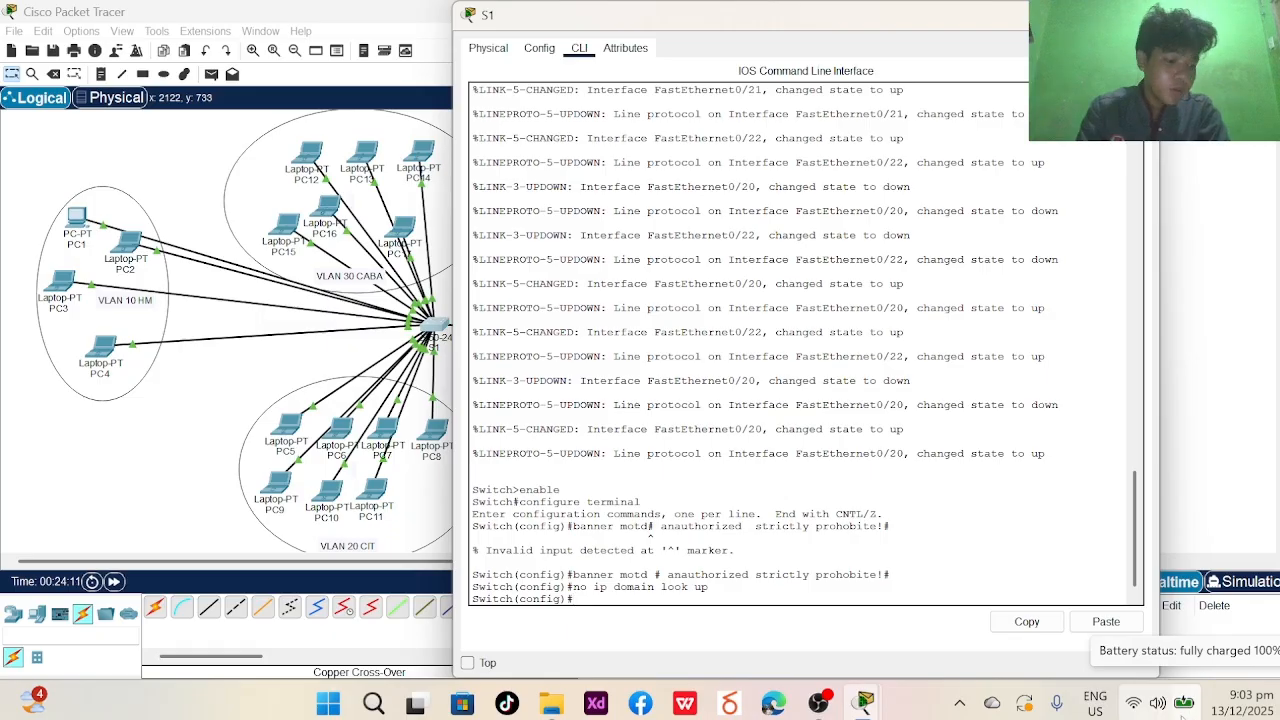
type("line cons")
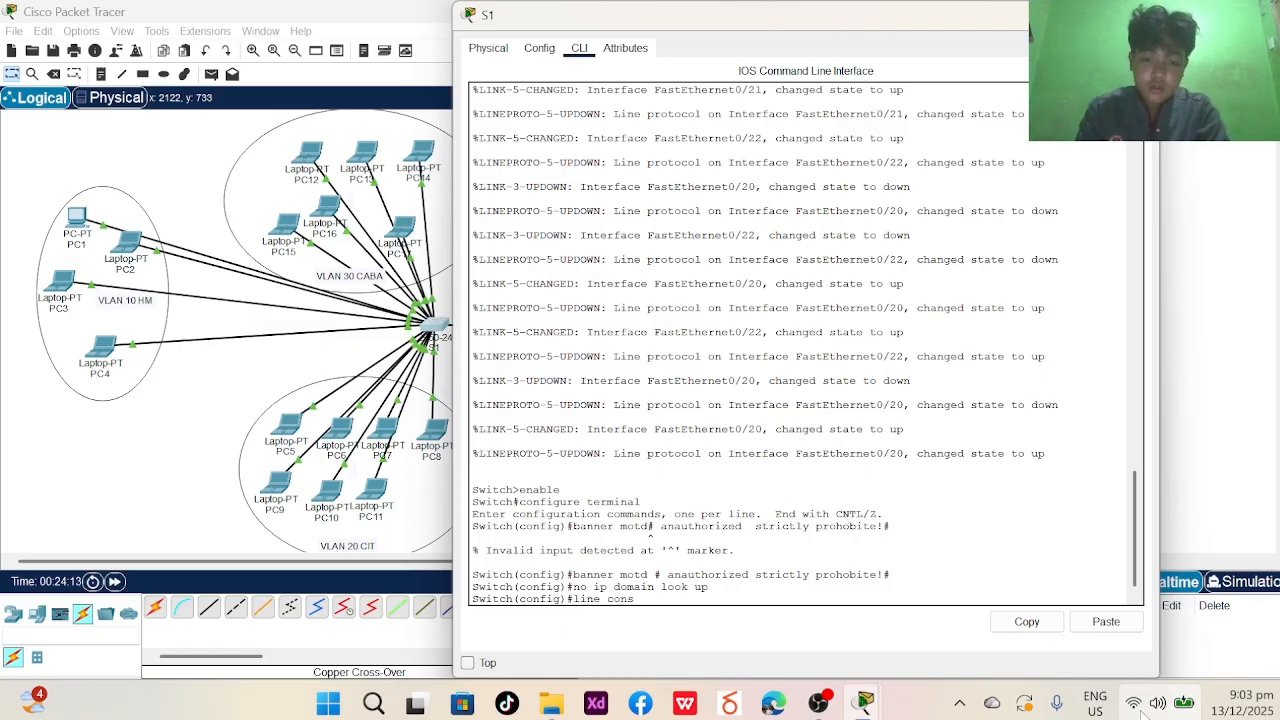
type("ole 0")
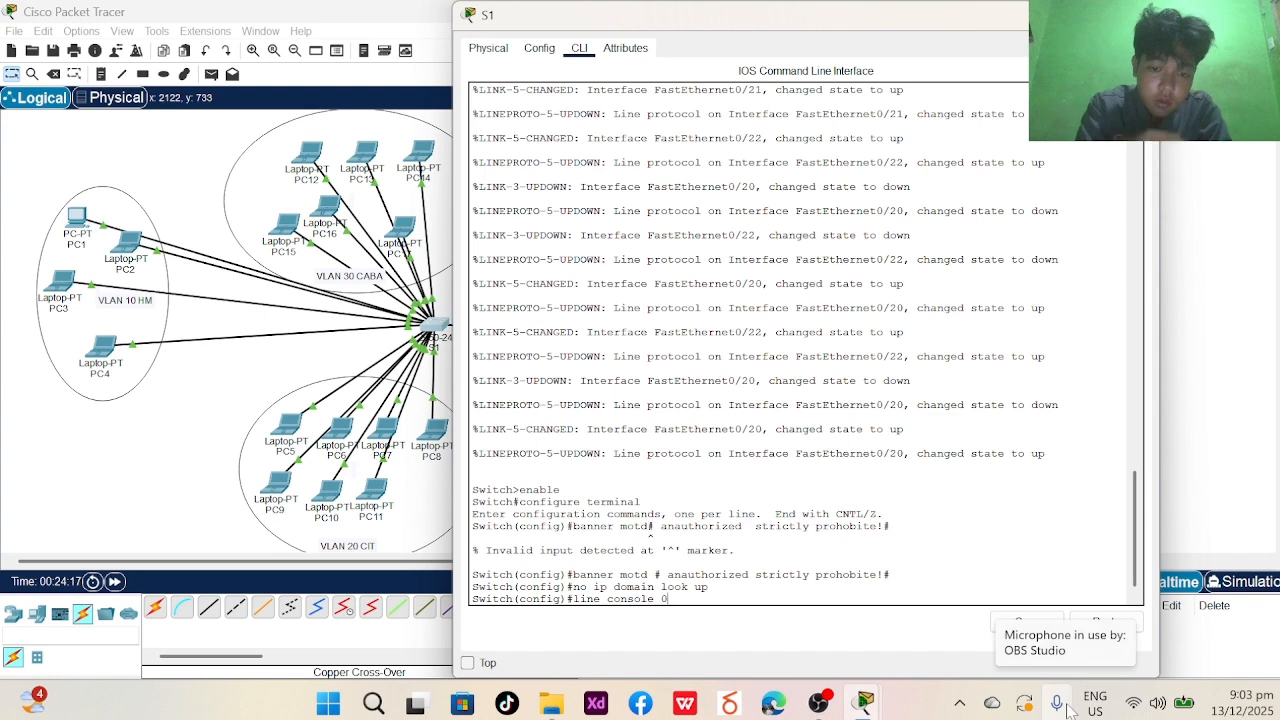
key("Return")
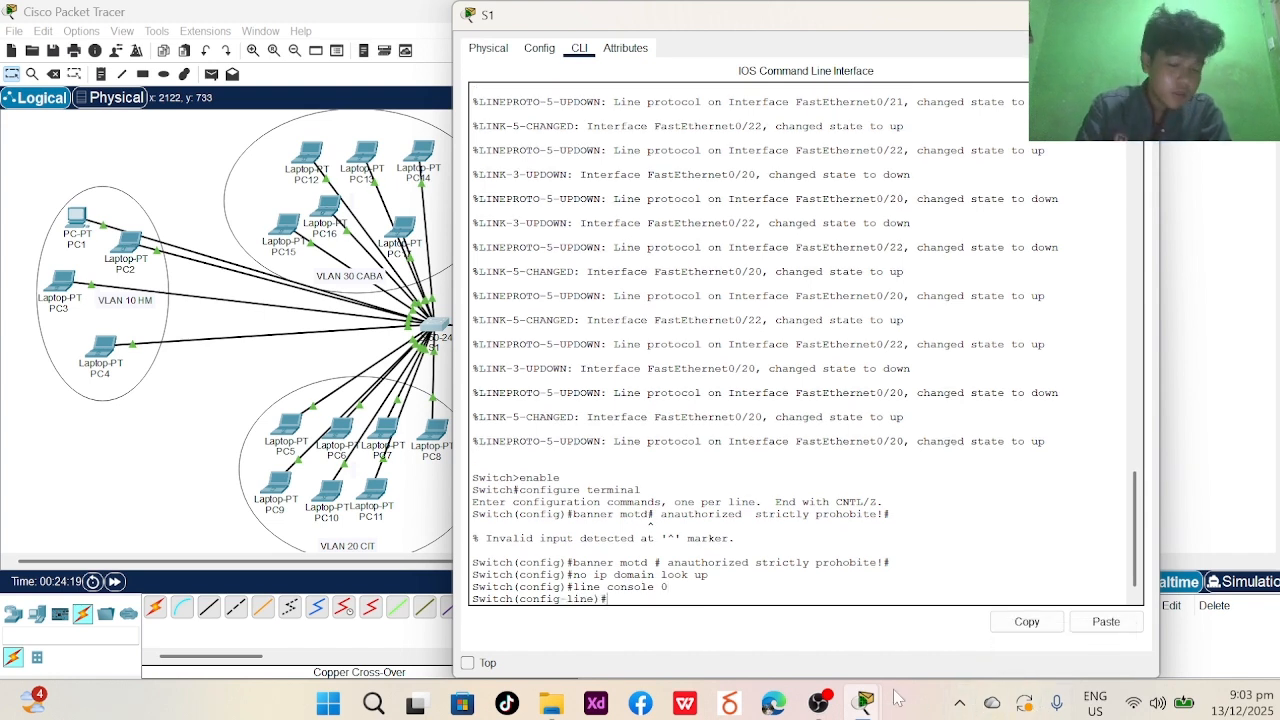
type("password")
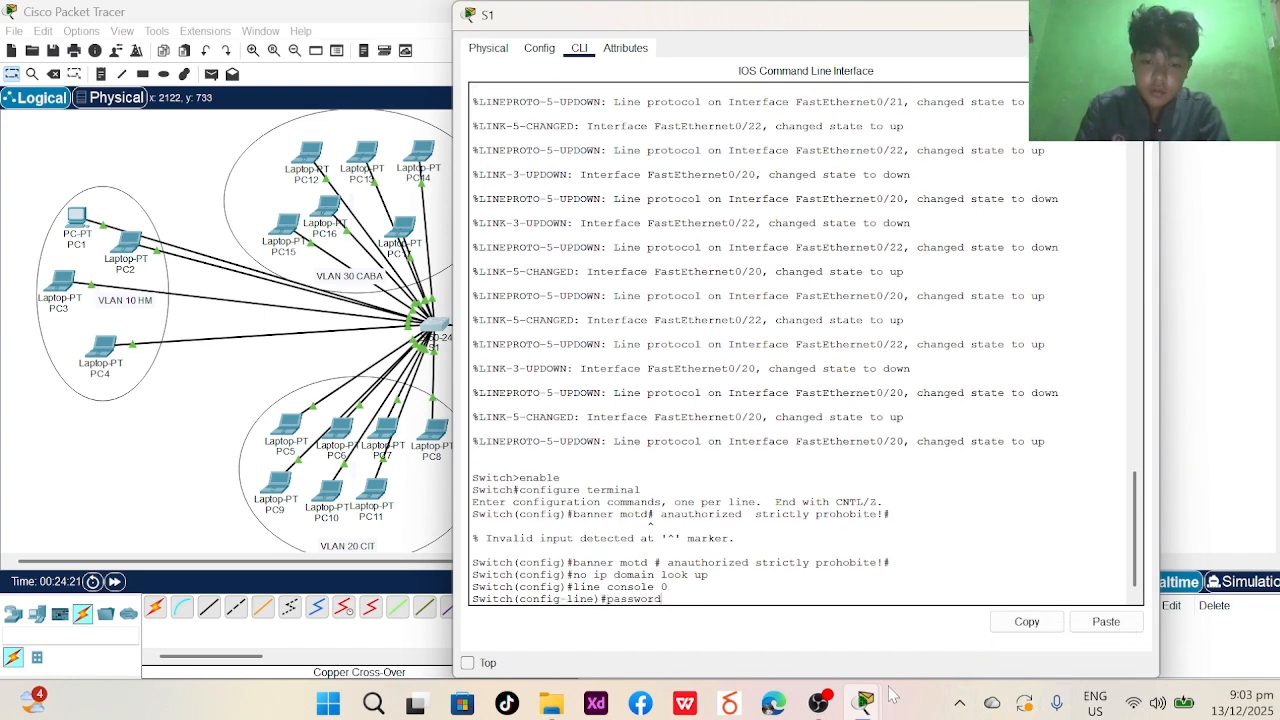
type(" cisco")
key("Return")
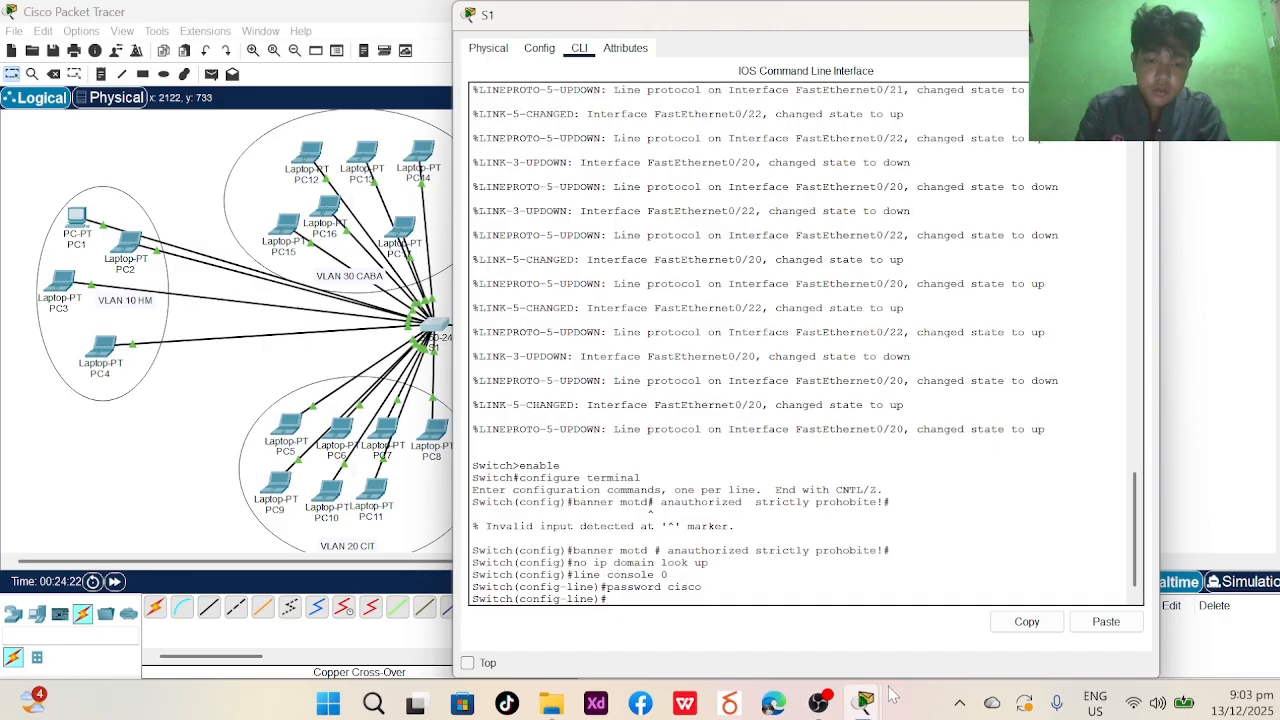
- Set the switch hostname to S1 and begin defining VLAN 10
type("hostname")
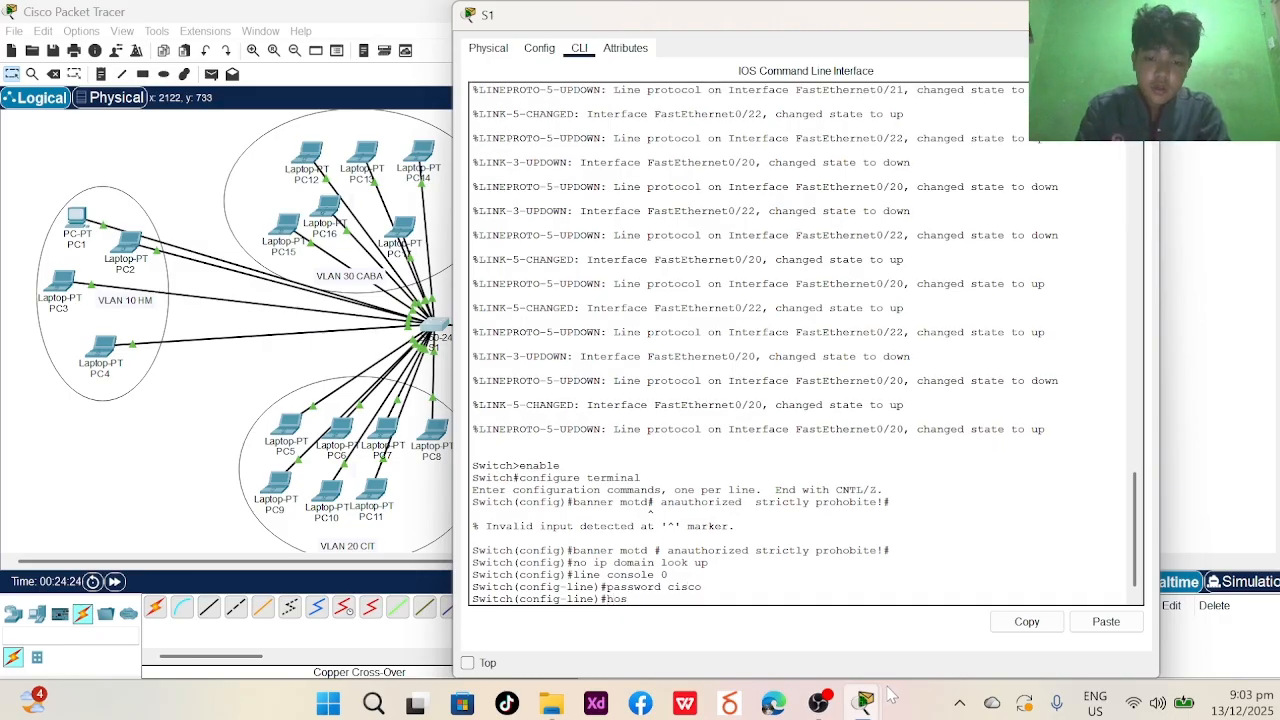
mouse_move(884, 694)
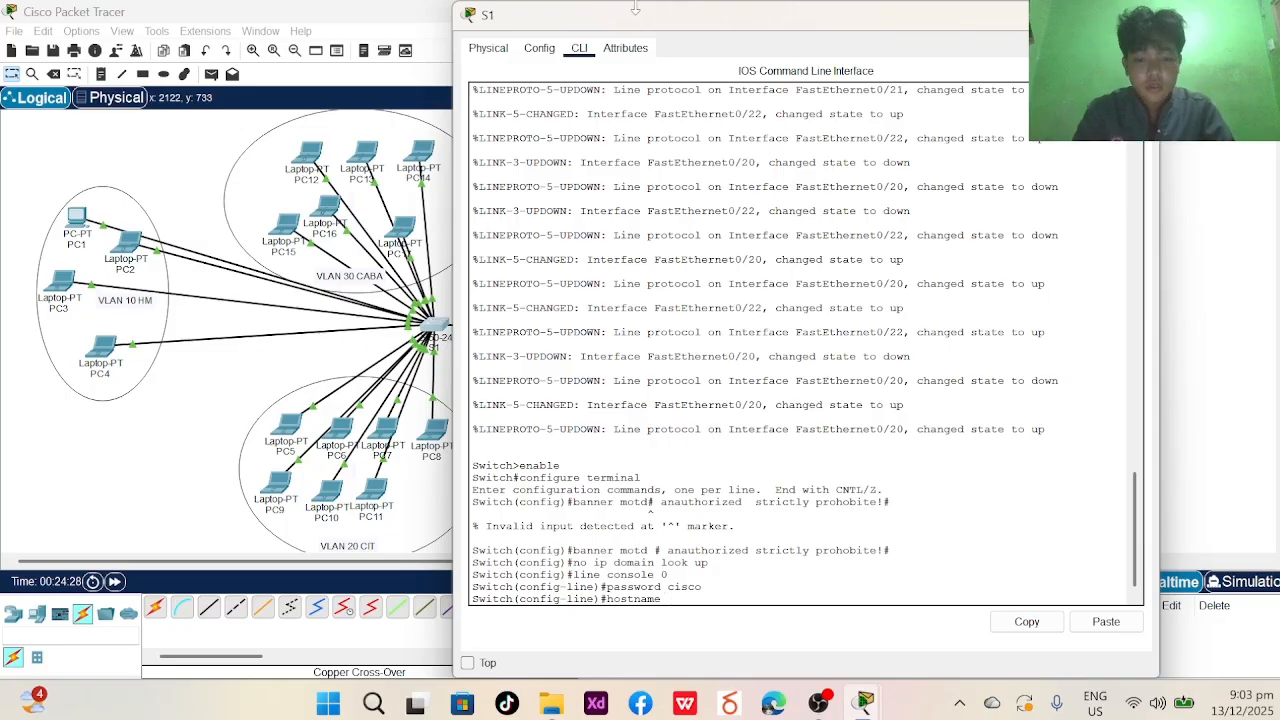
key("BackSpace")
key("Caps_Lock")
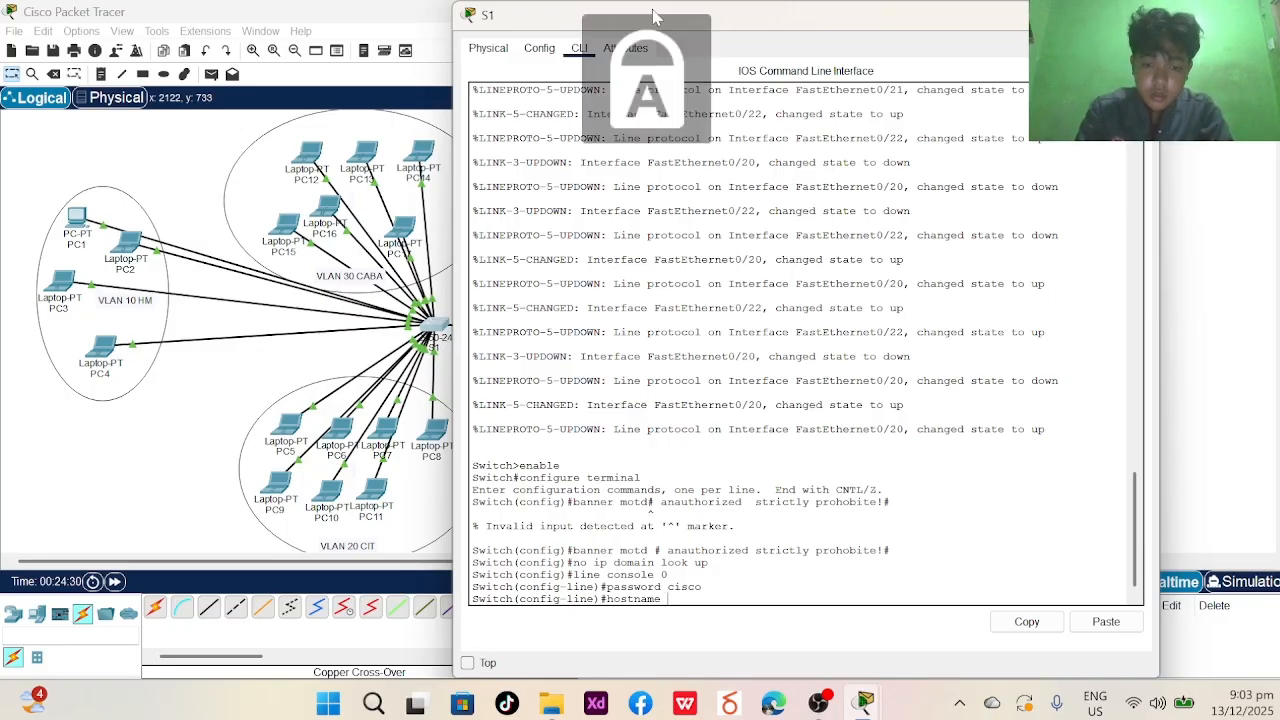
key("Caps_Lock")
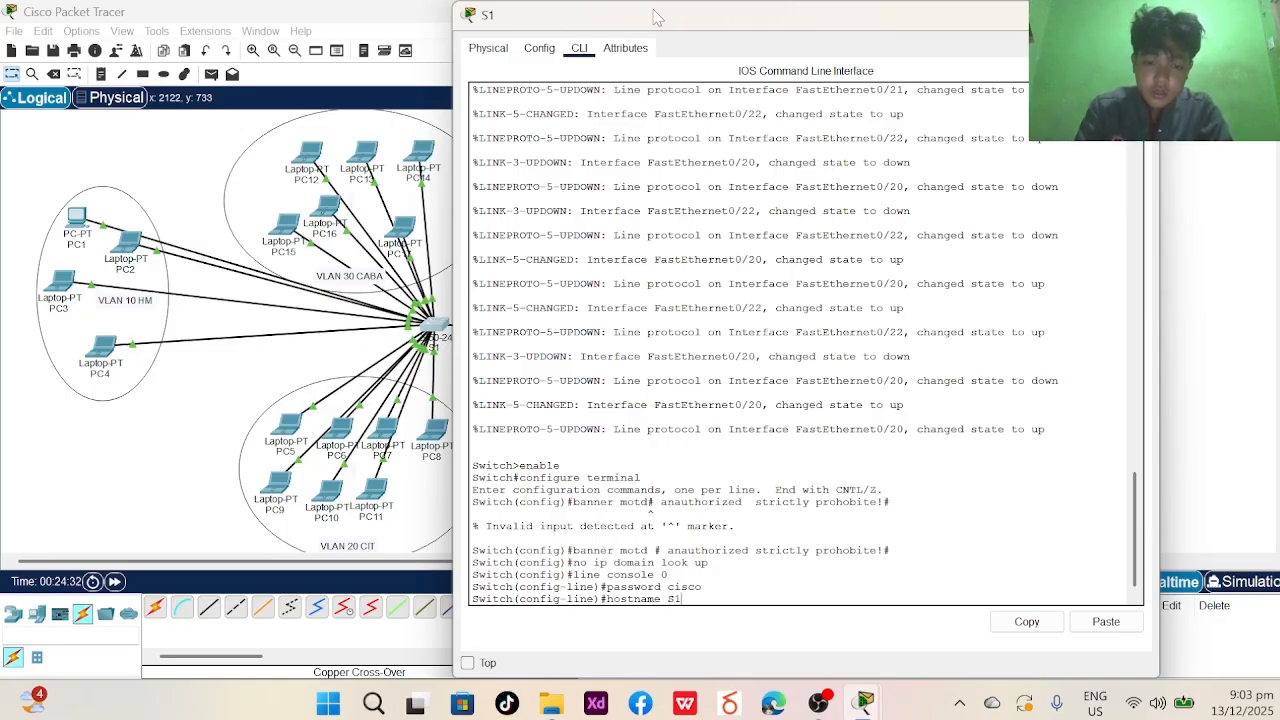
key("Return")
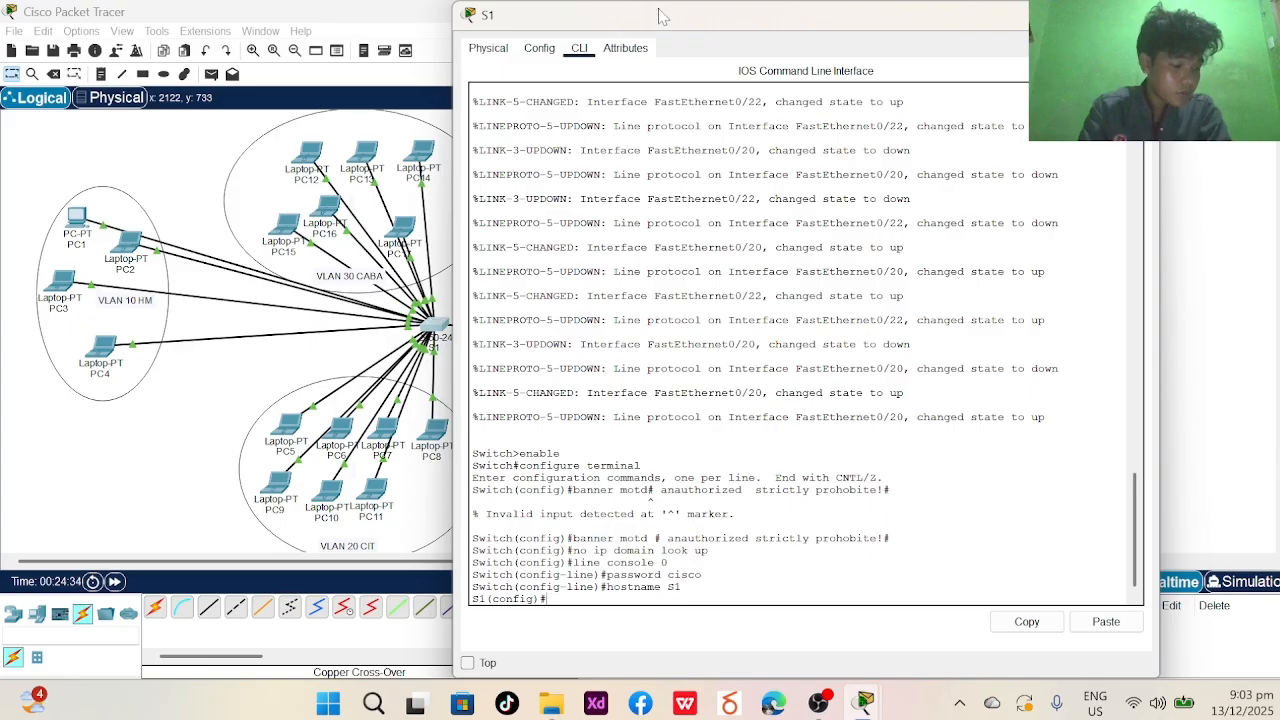
type("vlan")
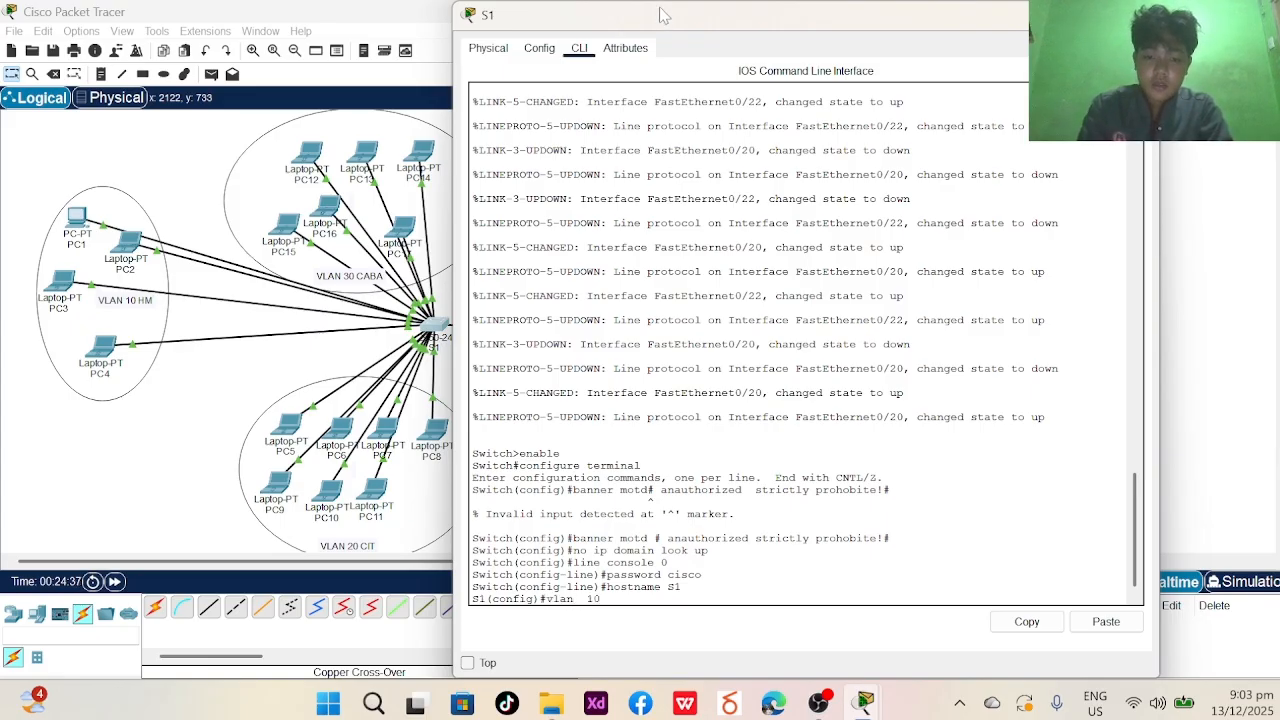
type("  10")
- Create VLAN 10 named HM and VLAN 20 named CIT
key("Return")
type("name")
key("Caps_Lock")
type("HM")
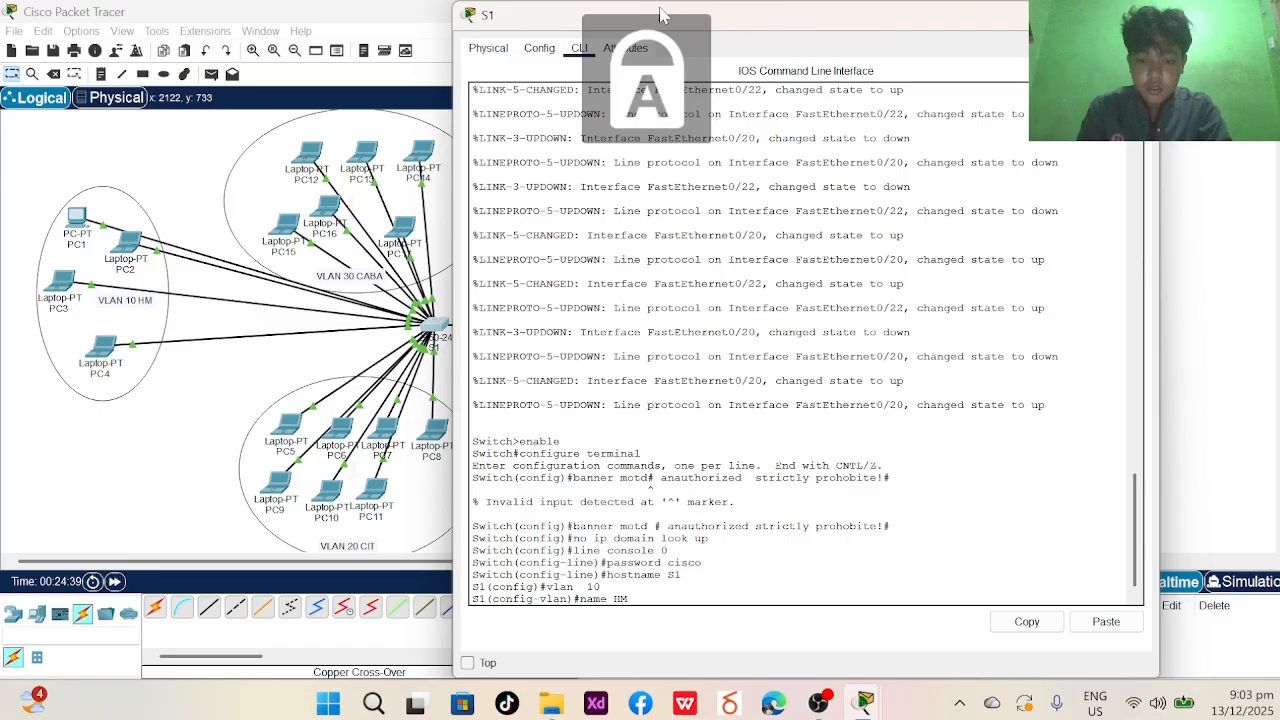
key("Return")
key("Caps_Lock")
type("vlan 20")
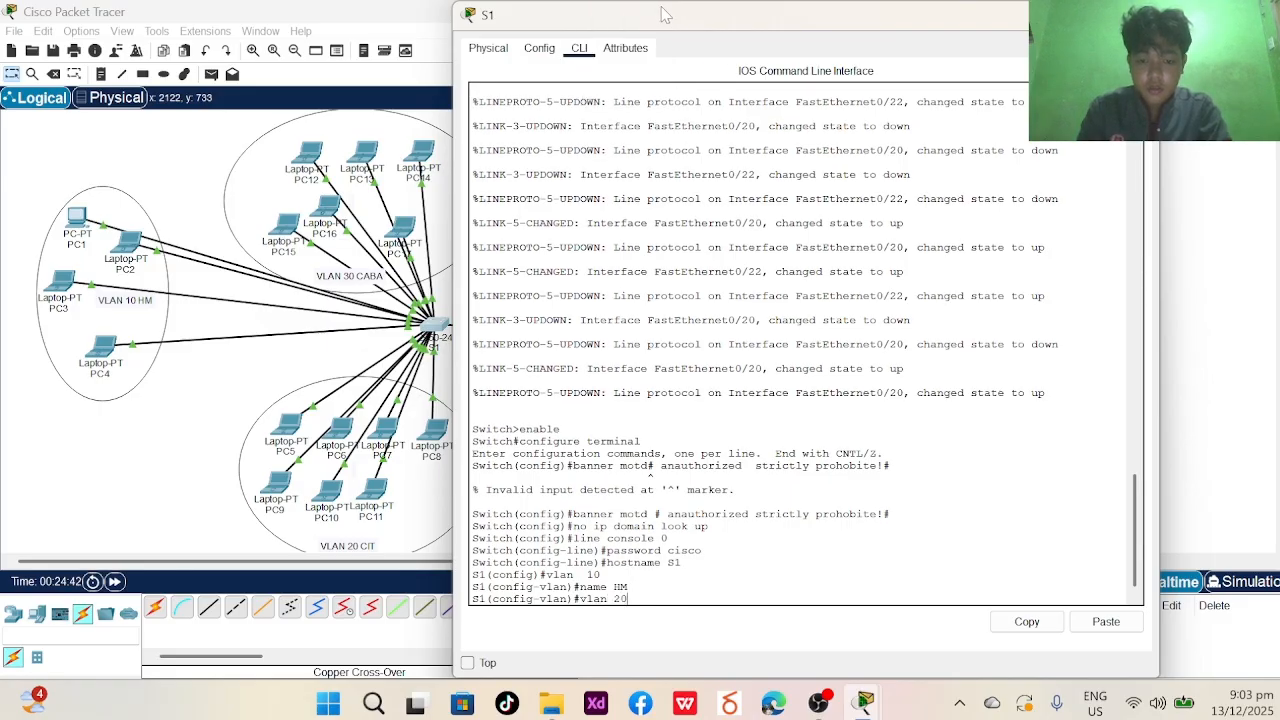
key("Return")
key("Caps_Lock")
type("NAM")
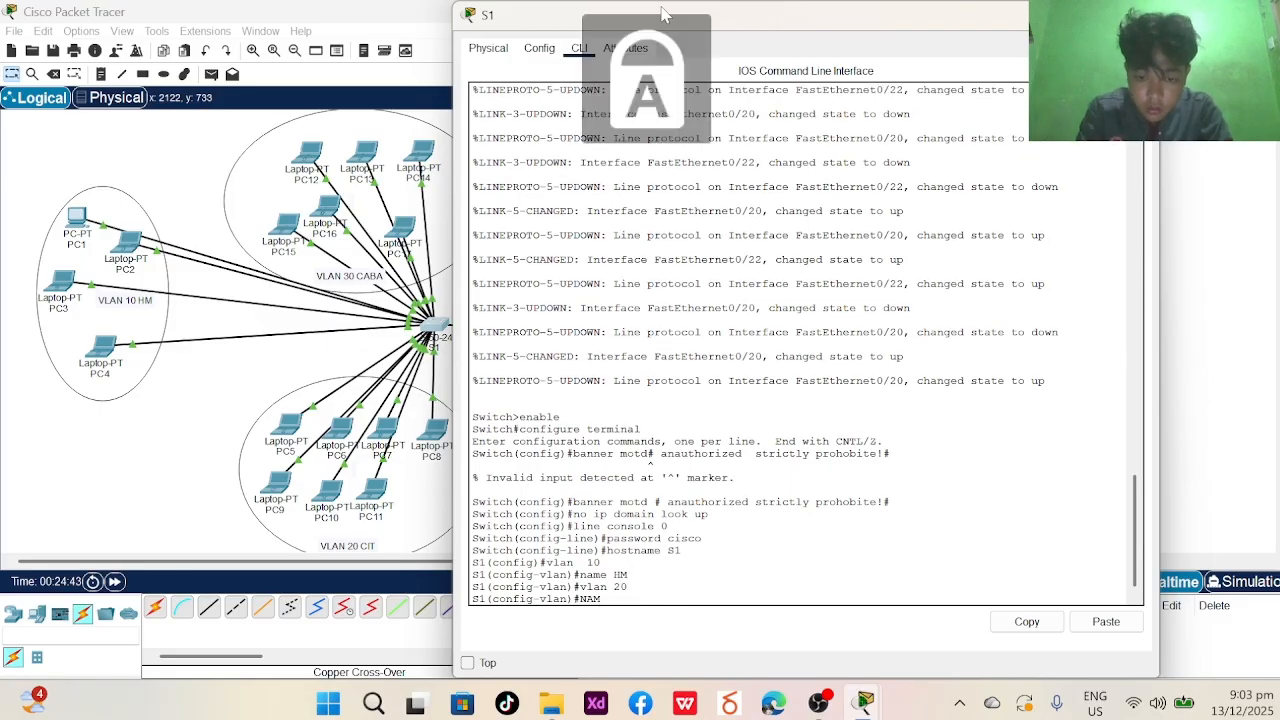
key("BackSpace")
key("Caps_Lock")
type("NAM")
key("BackSpace")
key("BackSpace")
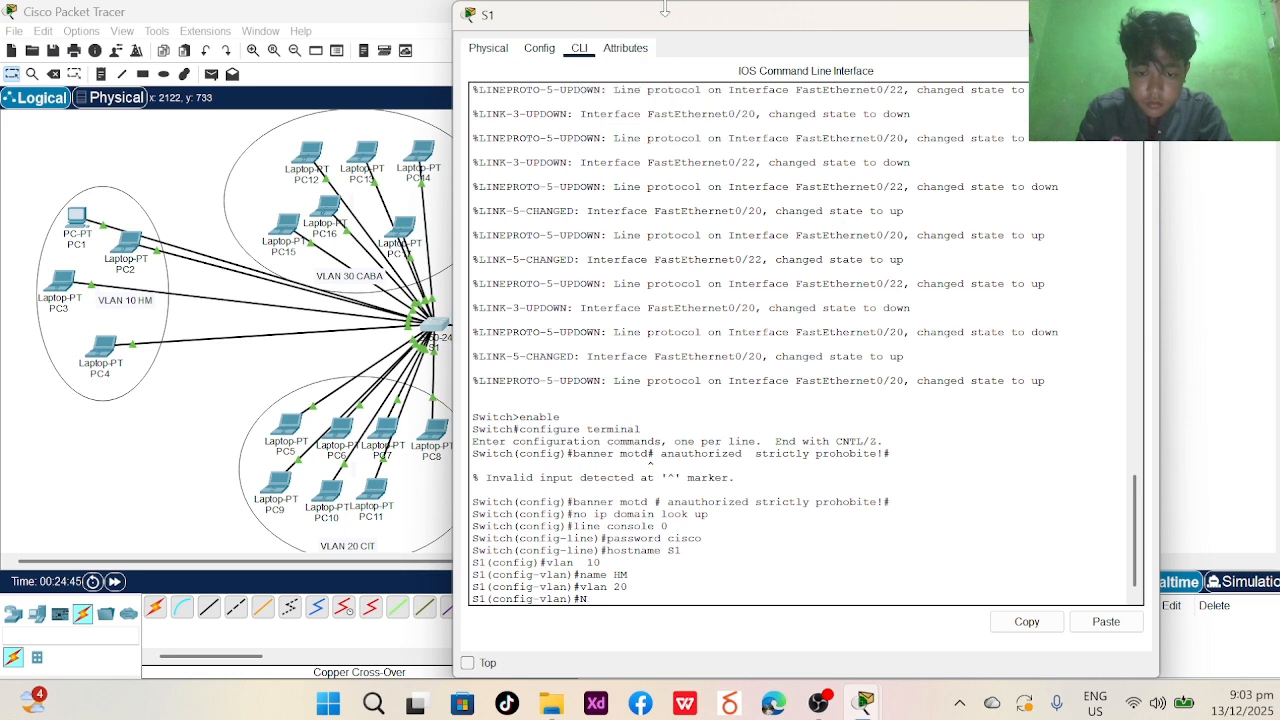
key("Caps_Lock")
key("BackSpace")
type("name")
key("Caps_Lock")
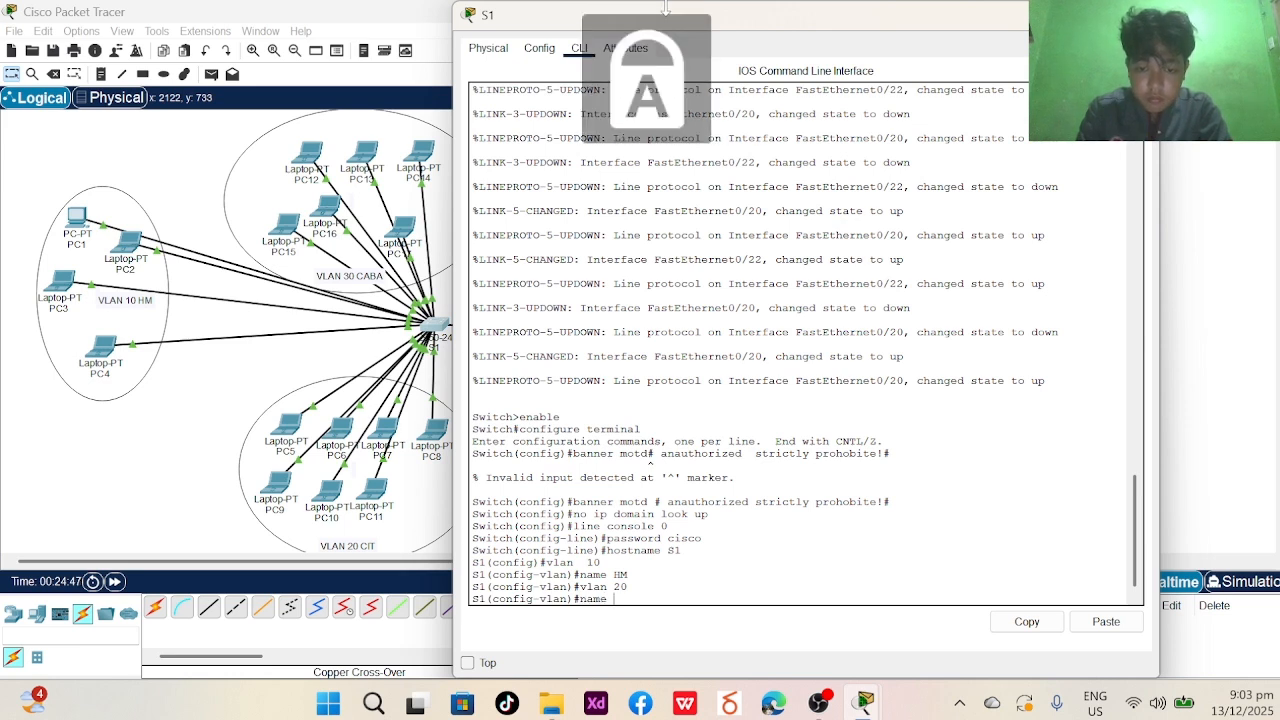
type("CIT")
key("Return")
key("Caps_Lock")
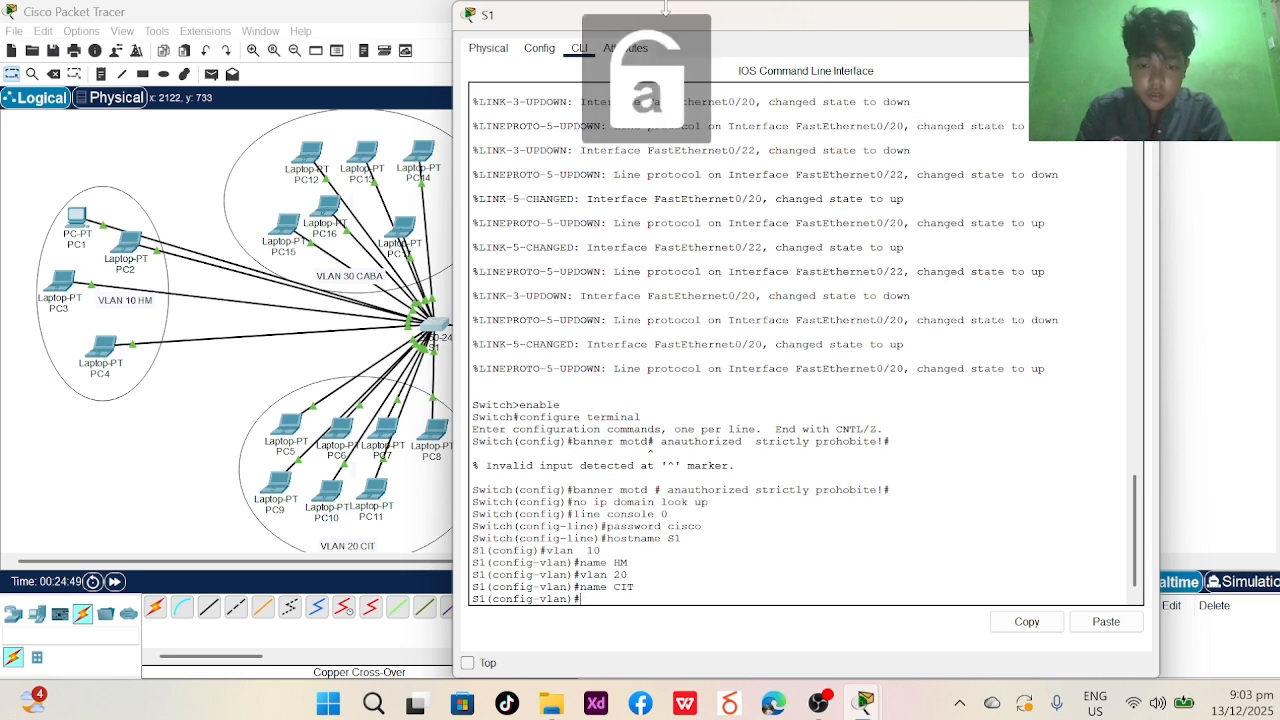
- Create VLAN 30 named CABA and VLAN 80 named Native, then end configuration mode
type("vlan")
key("Caps_Lock")
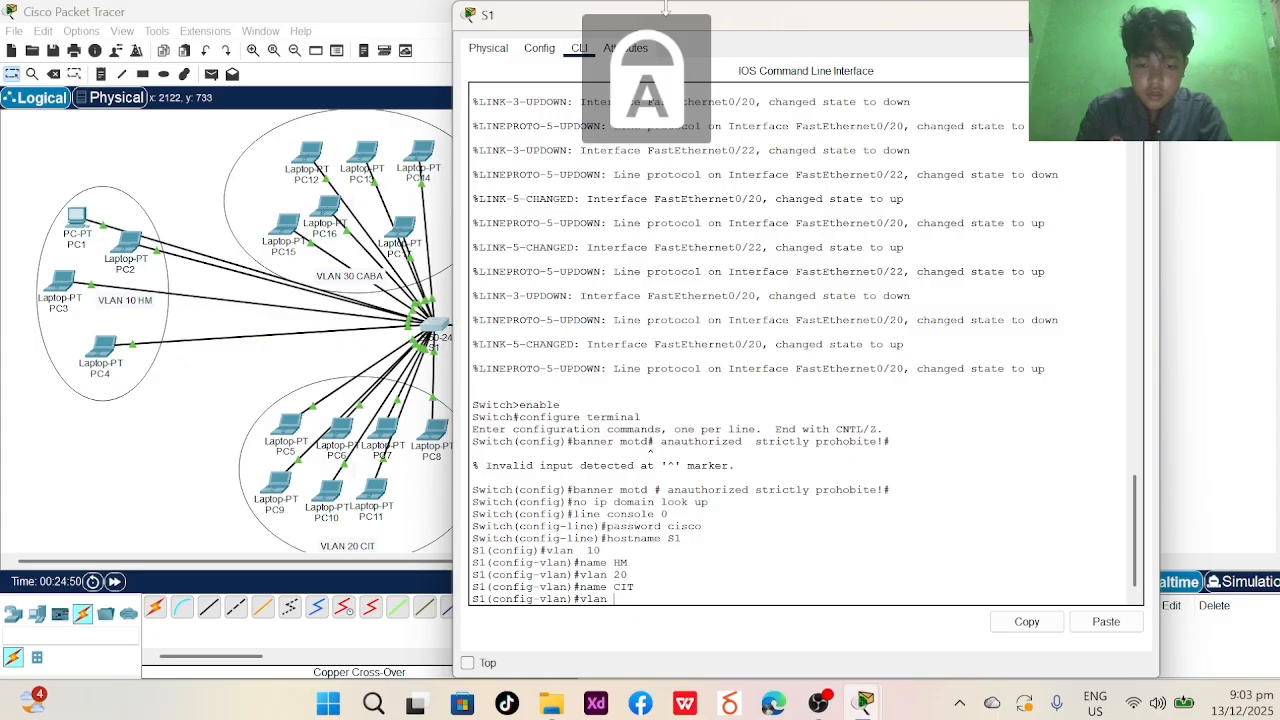
type("30")
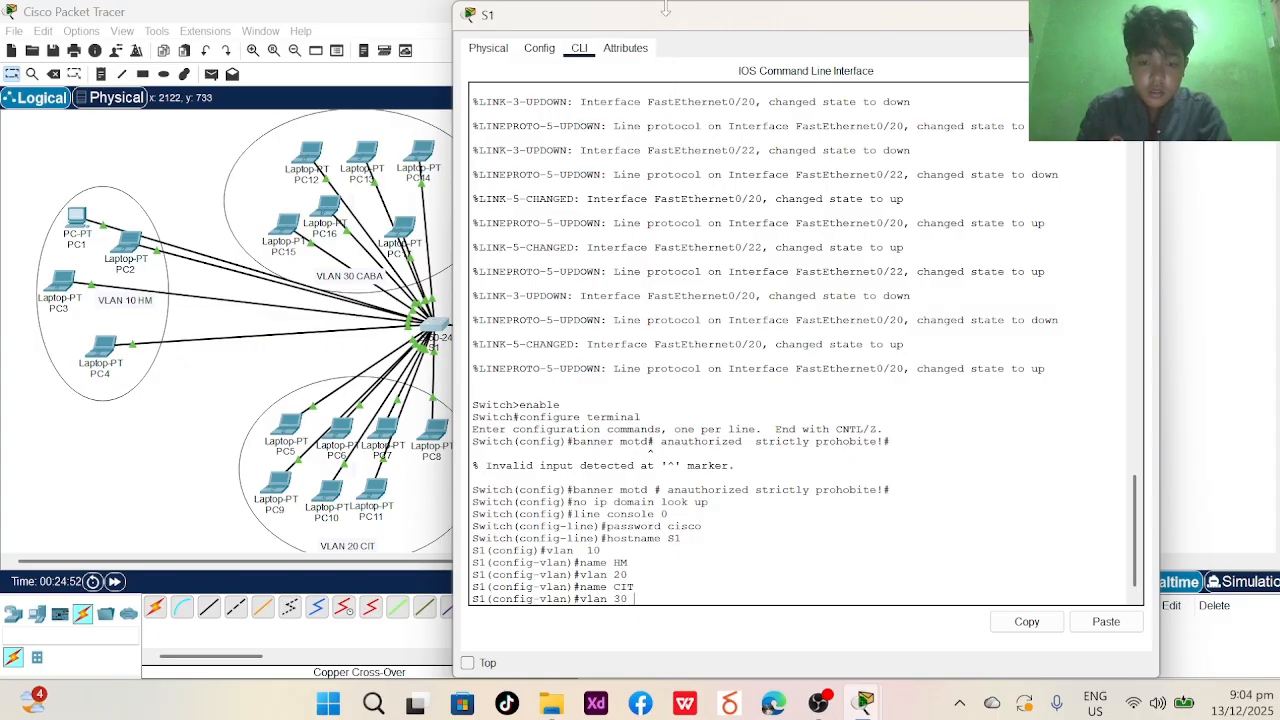
key("Caps_Lock")
key("BackSpace")
key("Return")
type("na")
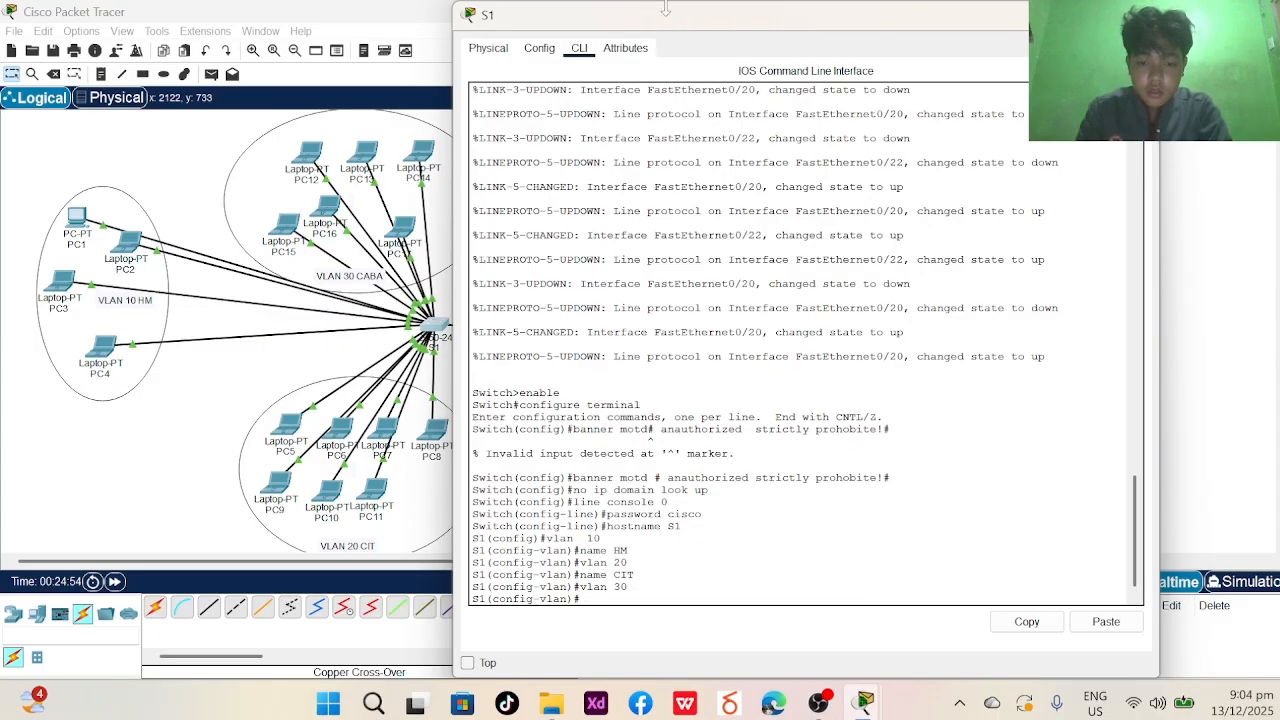
key("Caps_Lock")
key("Caps_Lock")
type("me")
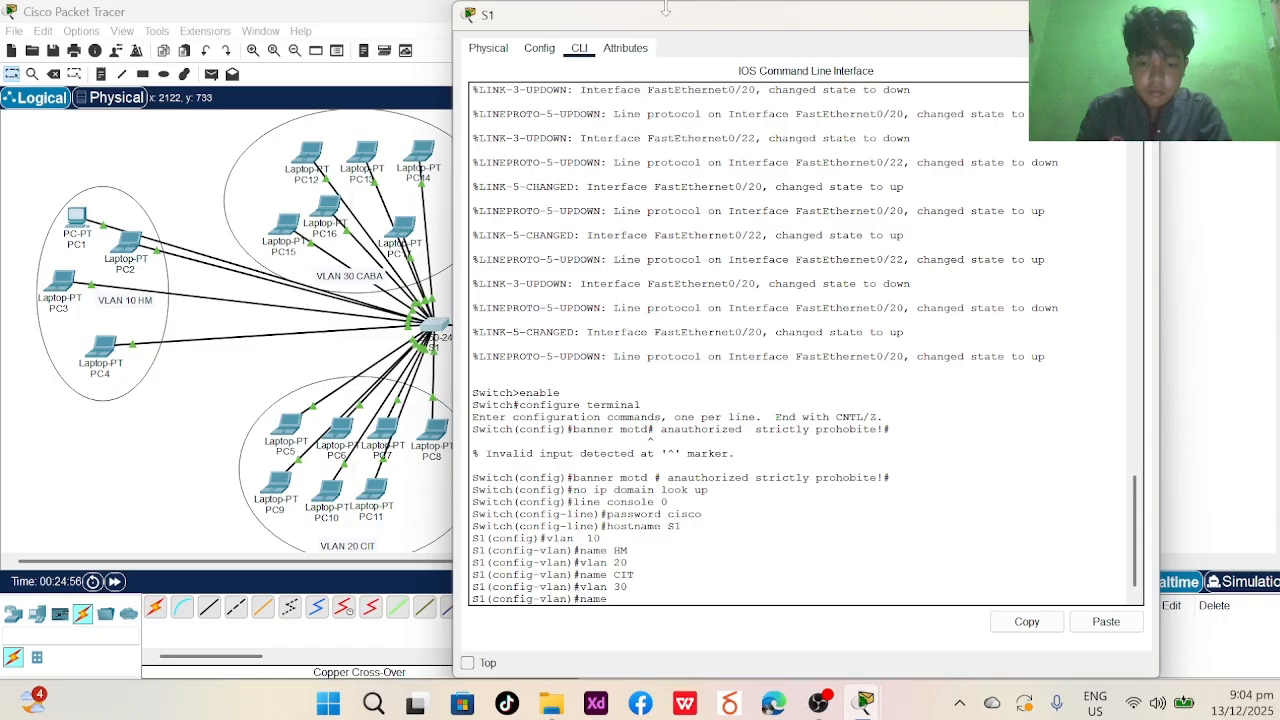
key("Caps_Lock")
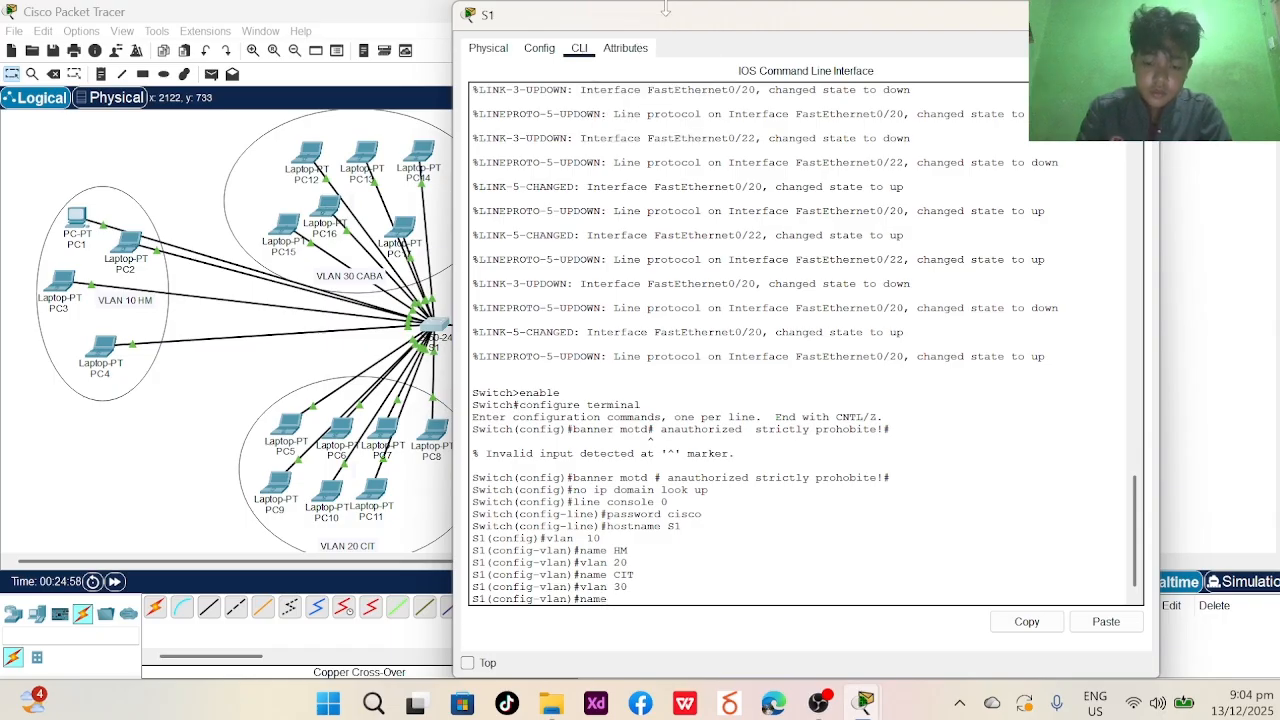
type("CABA")
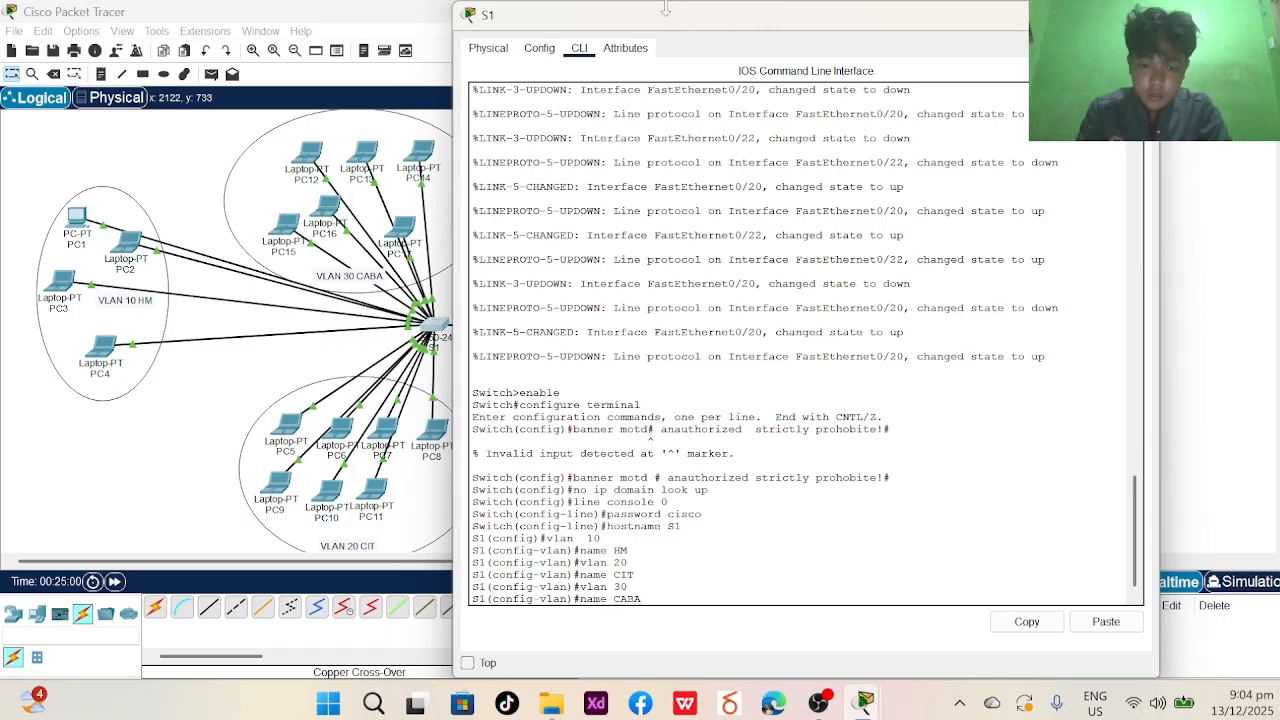
key("Return")
key("Caps_Lock")
type("vlan)#vlan")
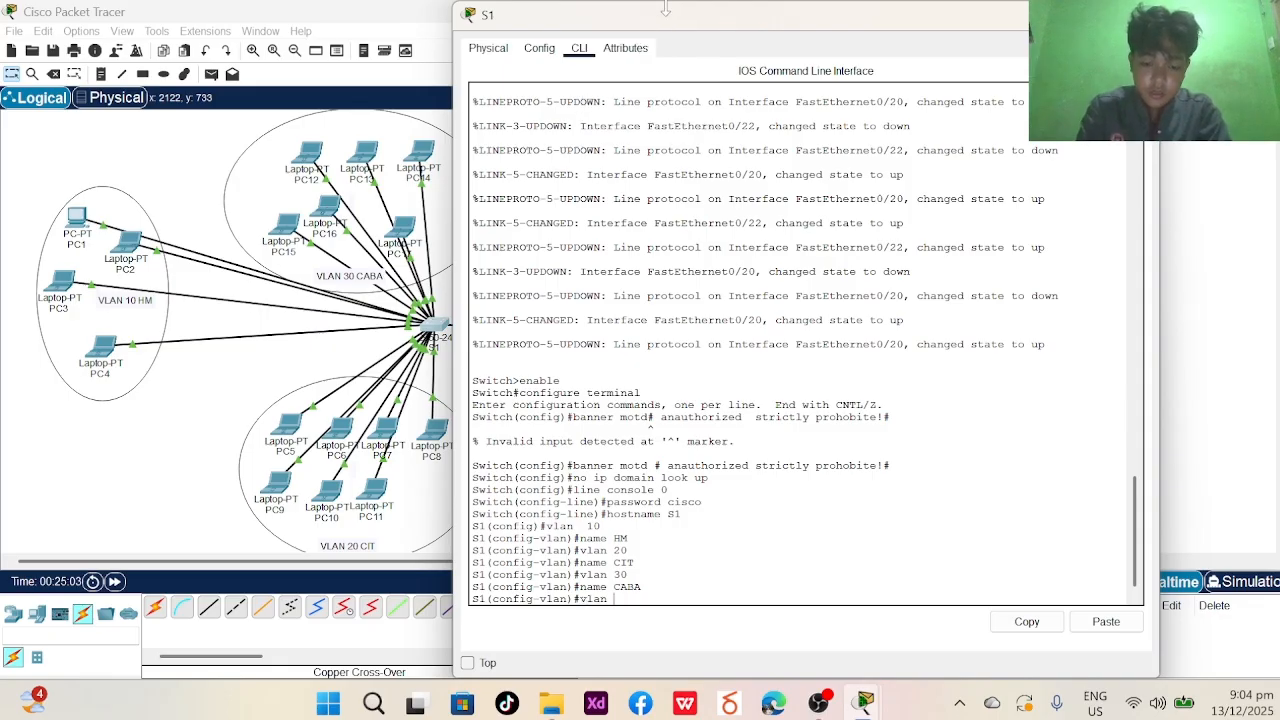
type(" 80")
key("Return")
type("name")
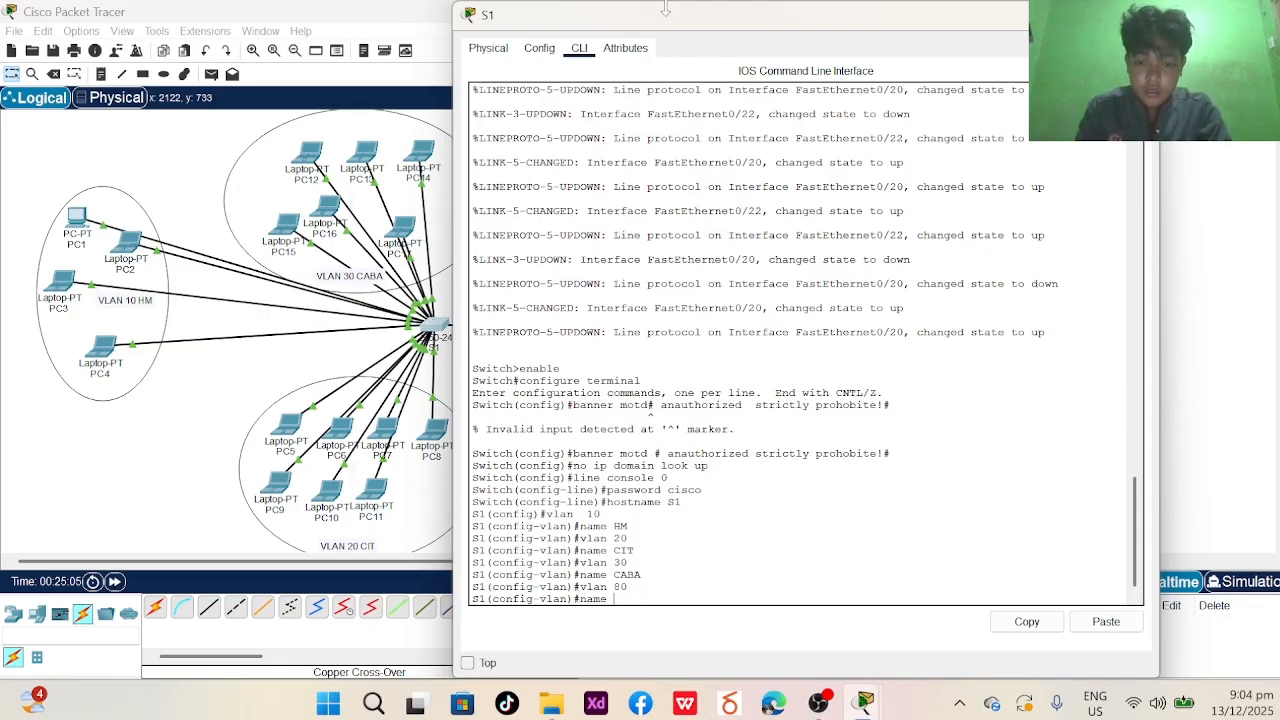
key("Caps_Lock")
type("N")
key("Caps_Lock")
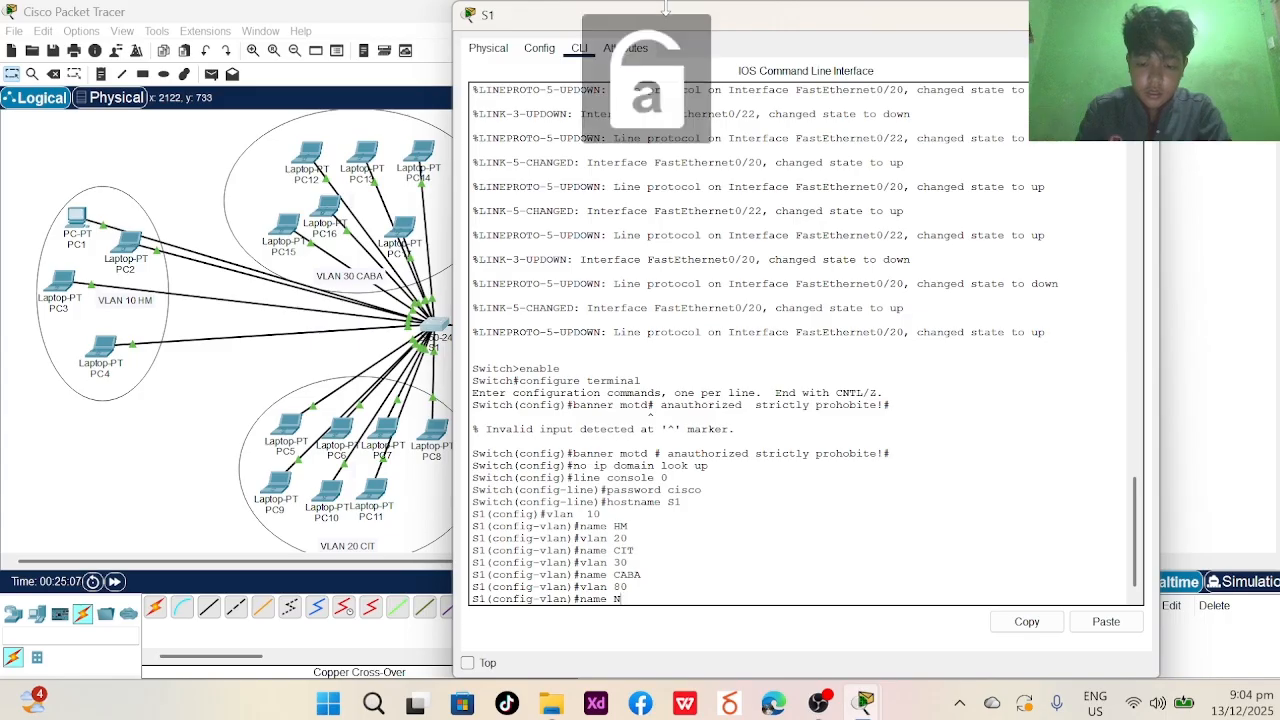
type("ativ")
type("e")
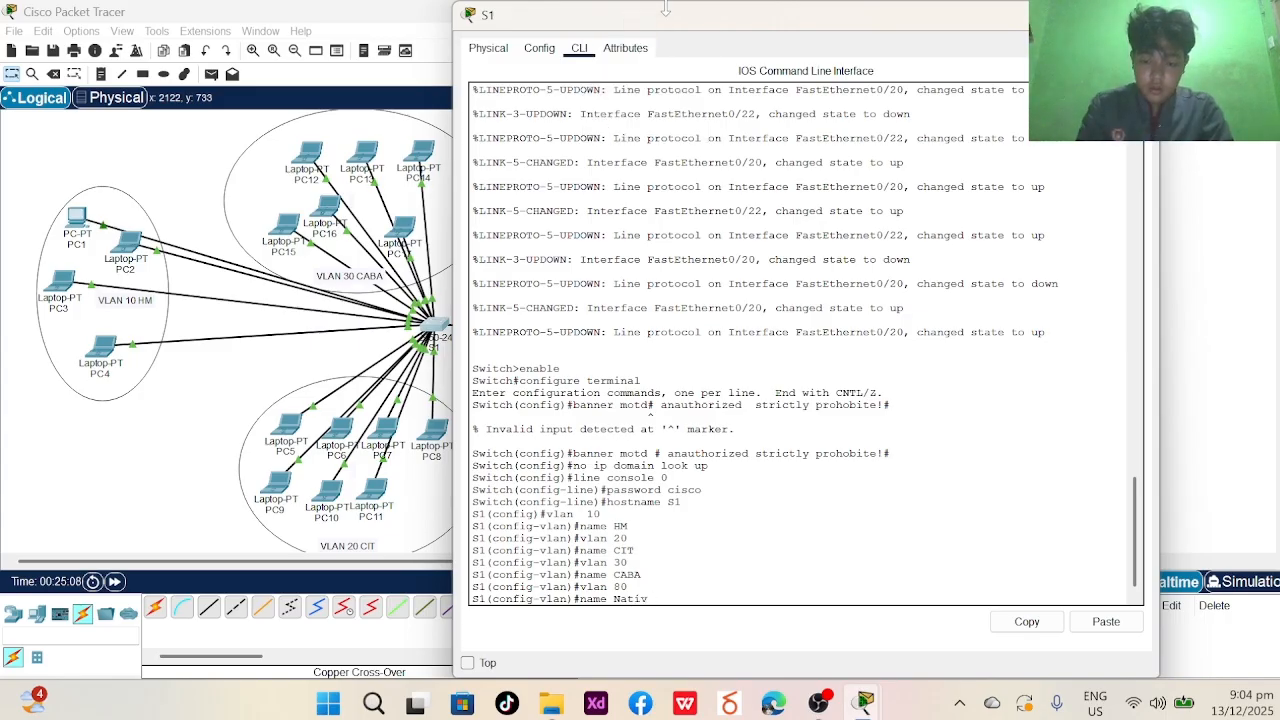
key("Return")
type("e")
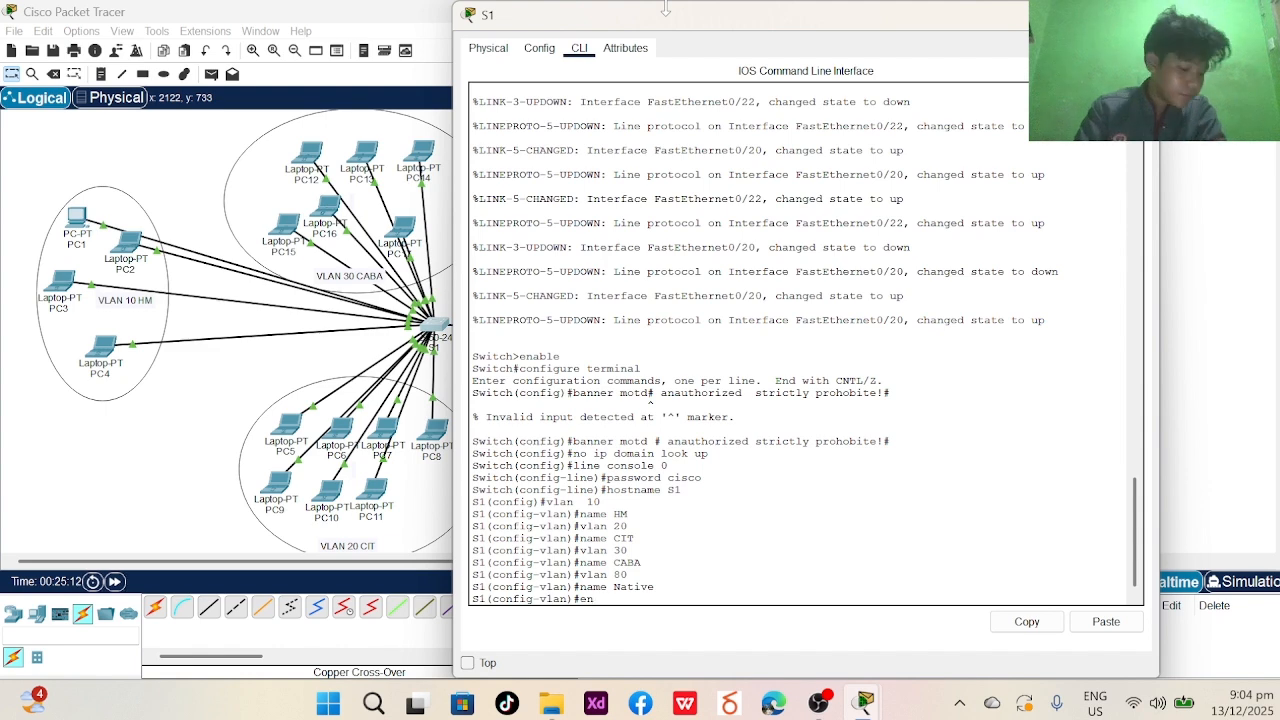
type("n")
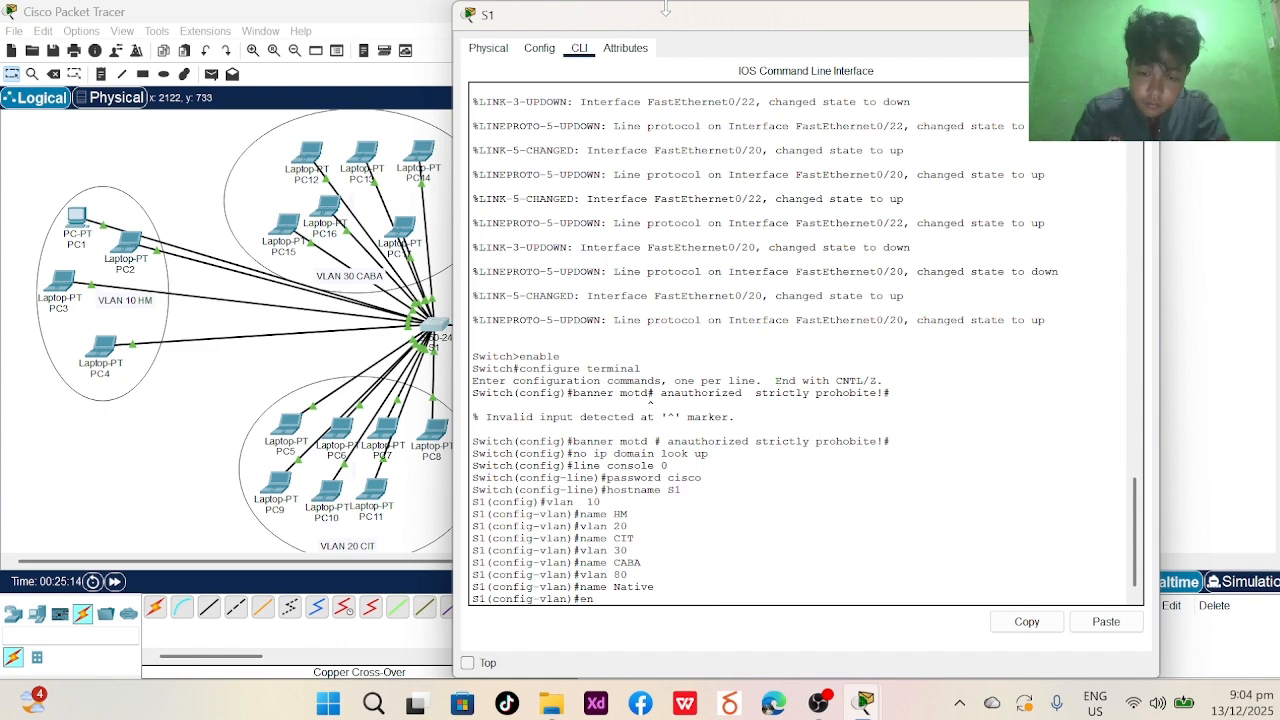
type("d")
key("Return")
- Log out and run show vlan brief to confirm VLANs 10, 20, 30 and 80 are active
type("exit")
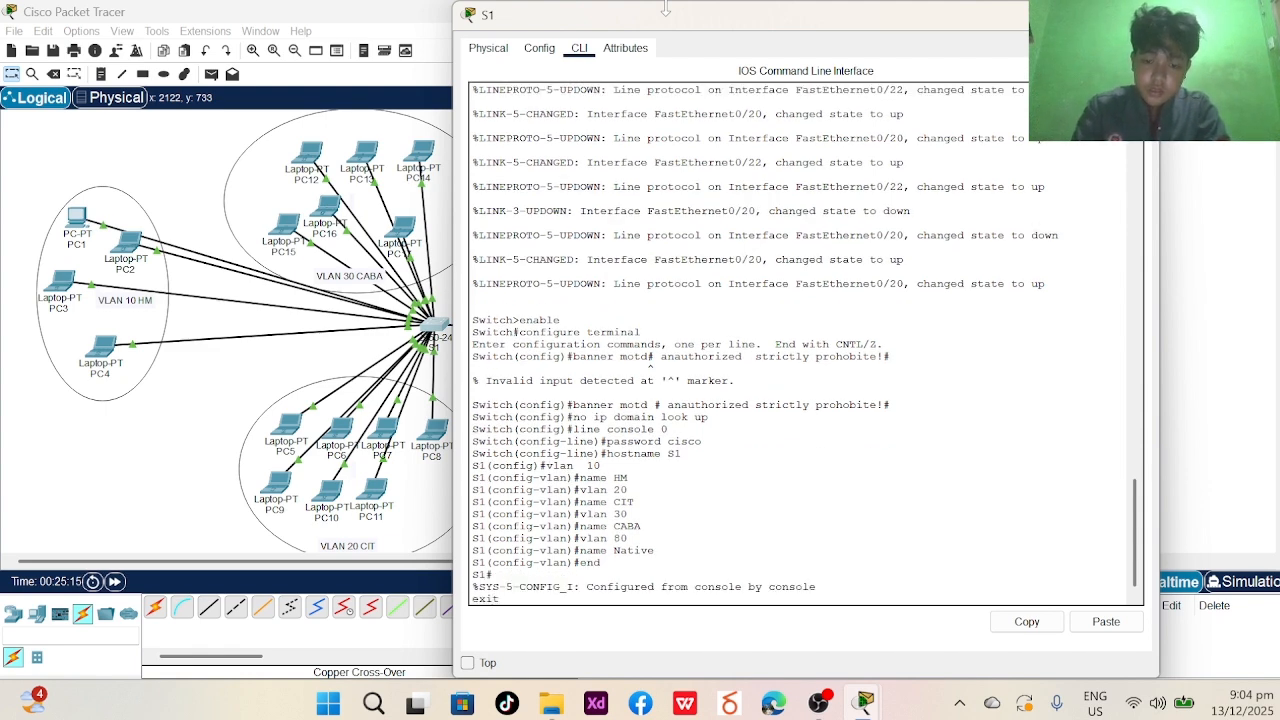
key("Return")
key("Return")
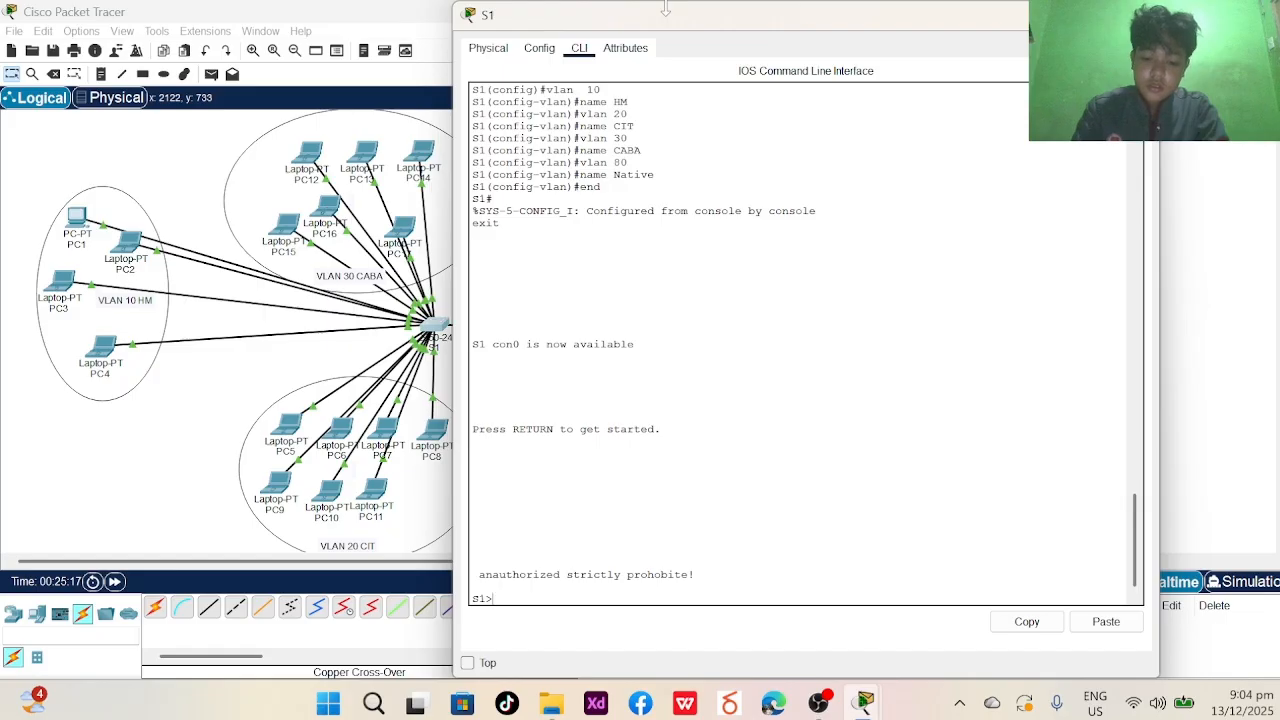
type("show vlan b")
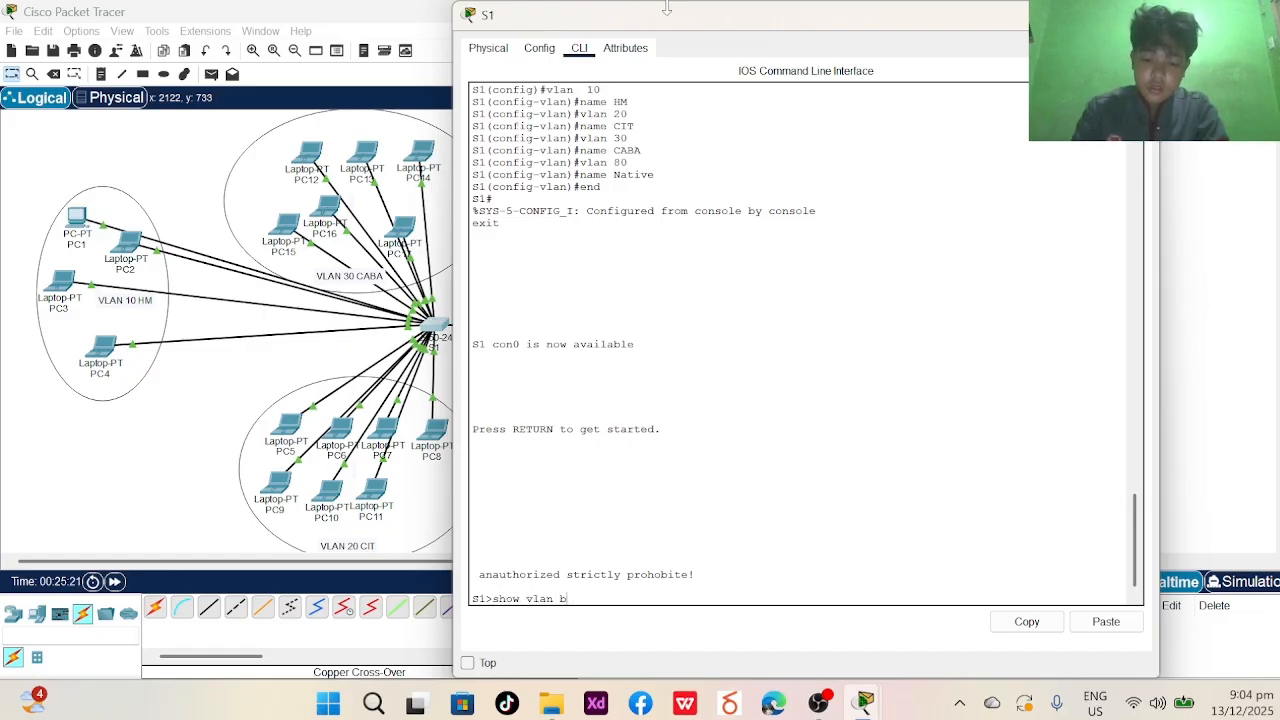
type("rief")
key("Return")
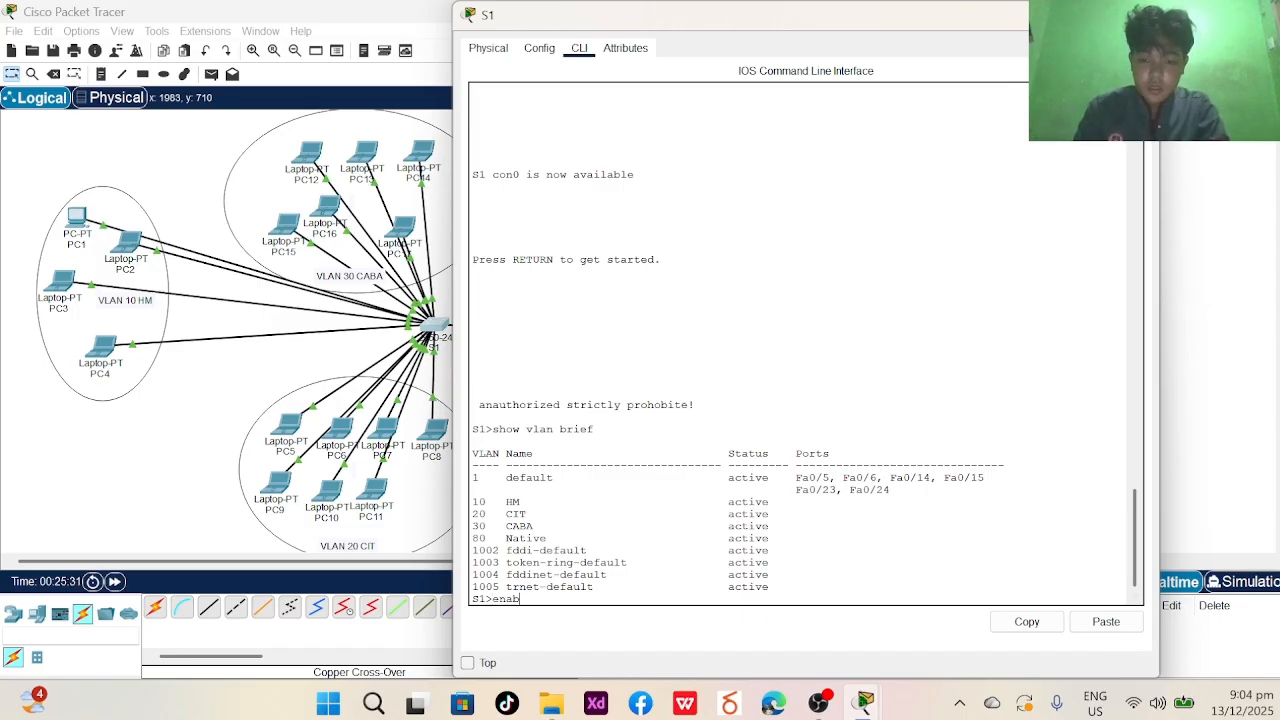
- Enter privileged mode on S1 after a misspelled first attempt
type("ale")
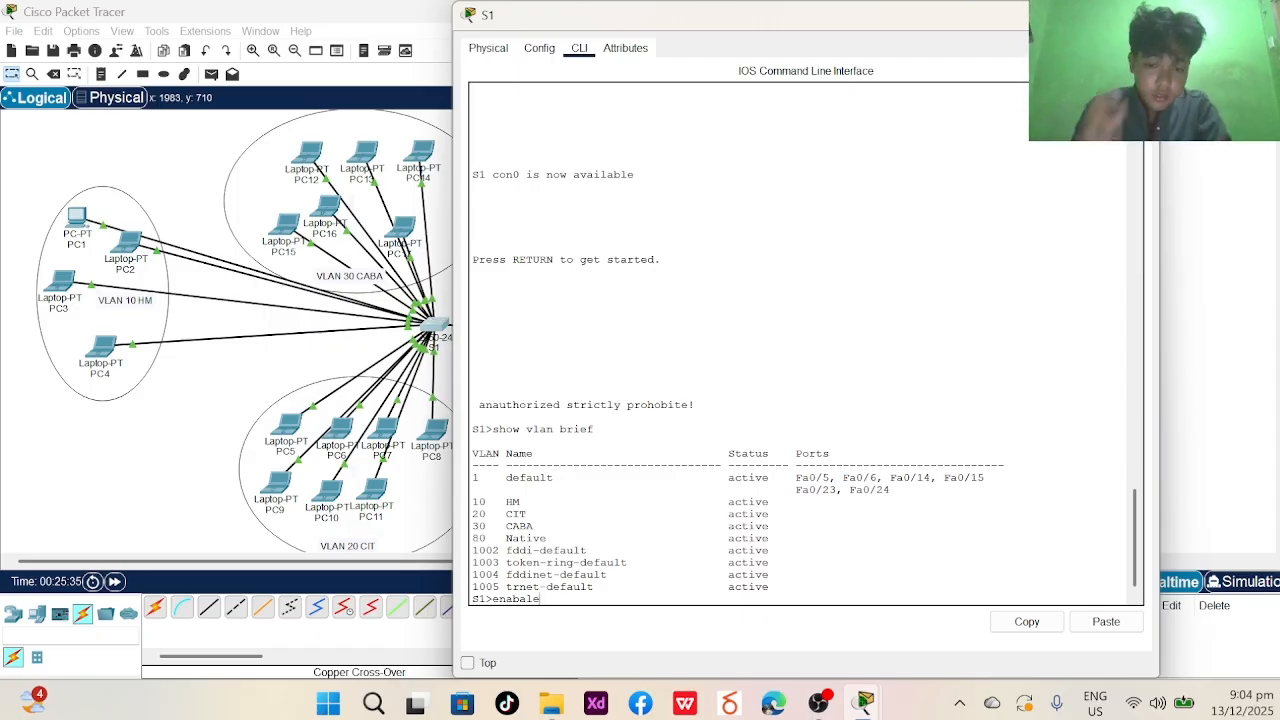
key("Return")
type("enable")
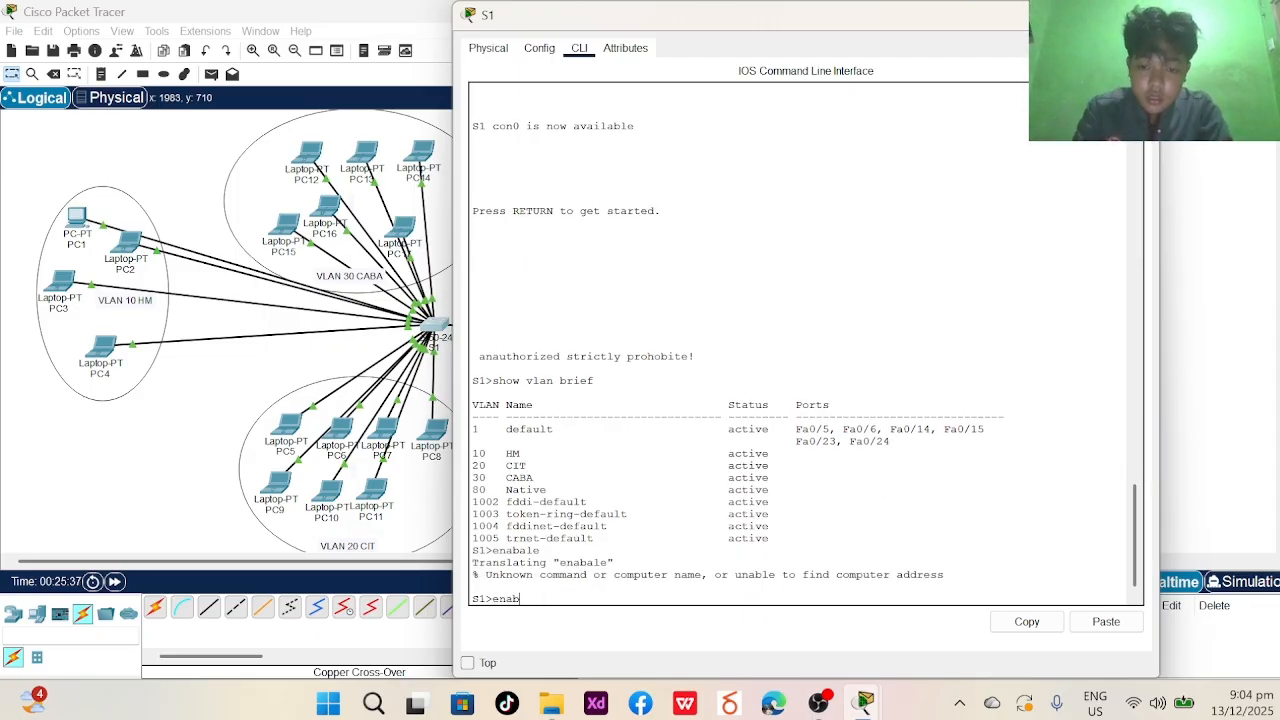
key("Return")
type("cla")
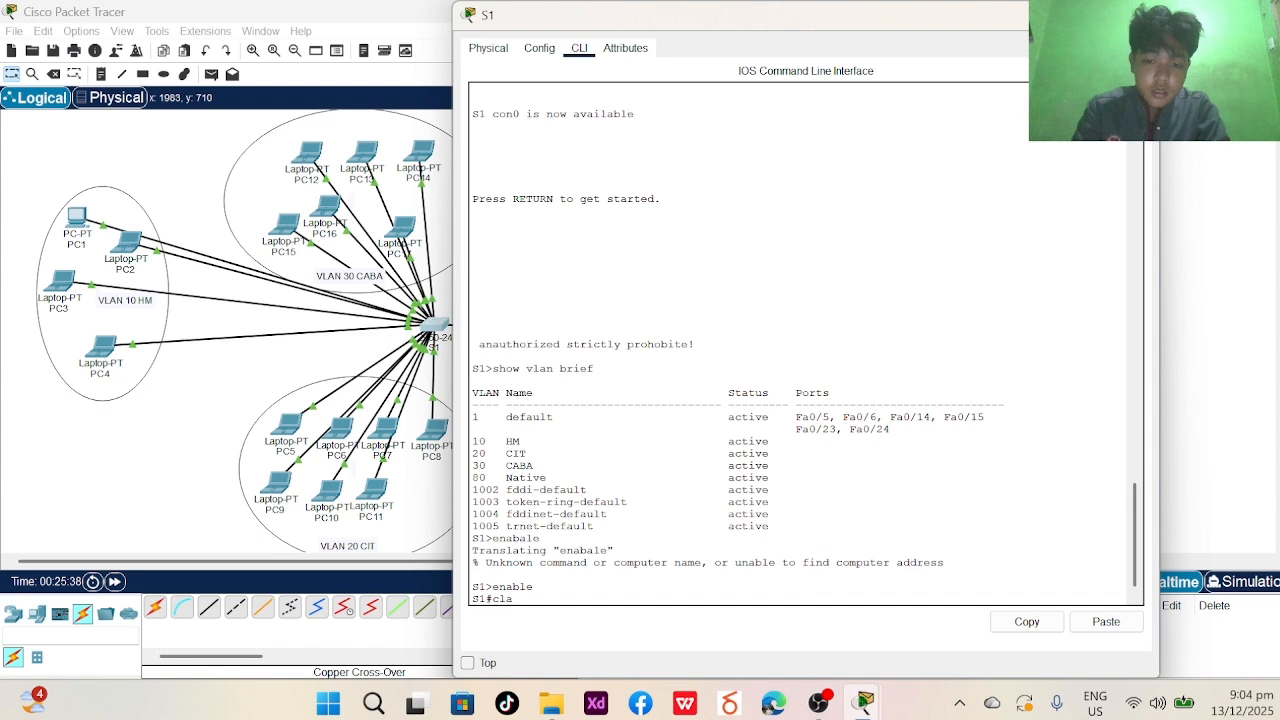
key("BackSpace")
key("BackSpace")
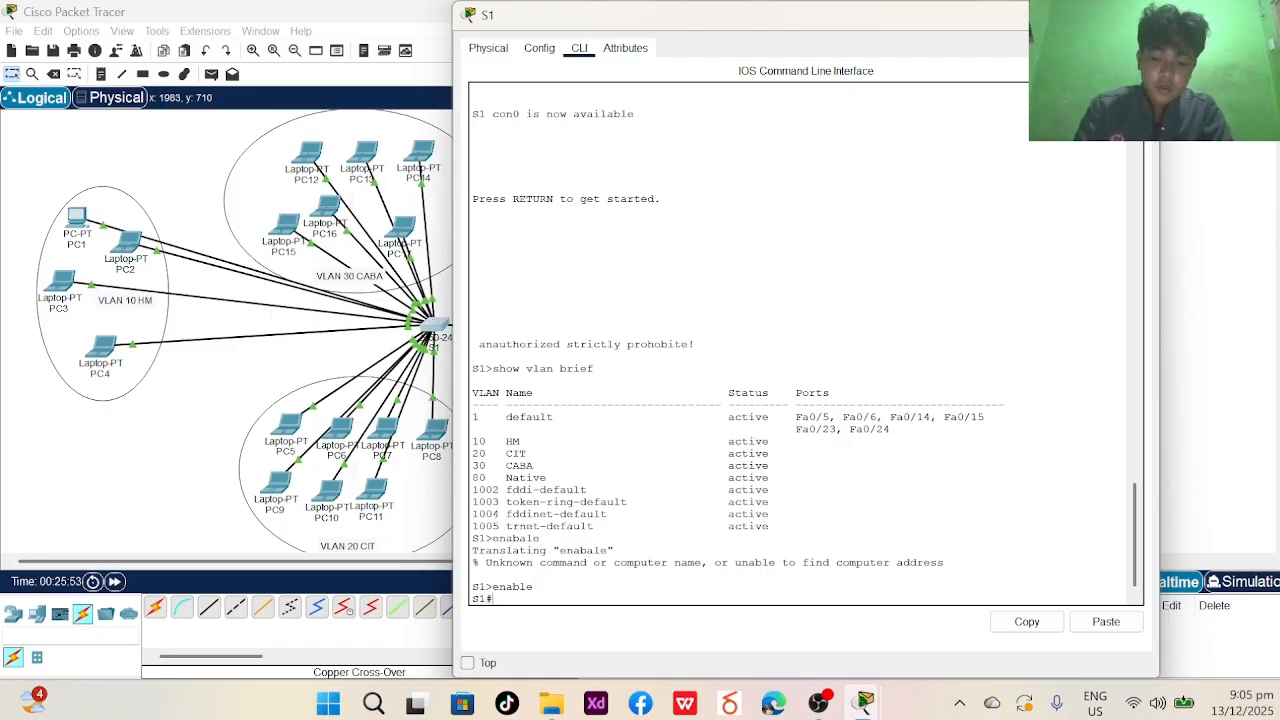
type("e")
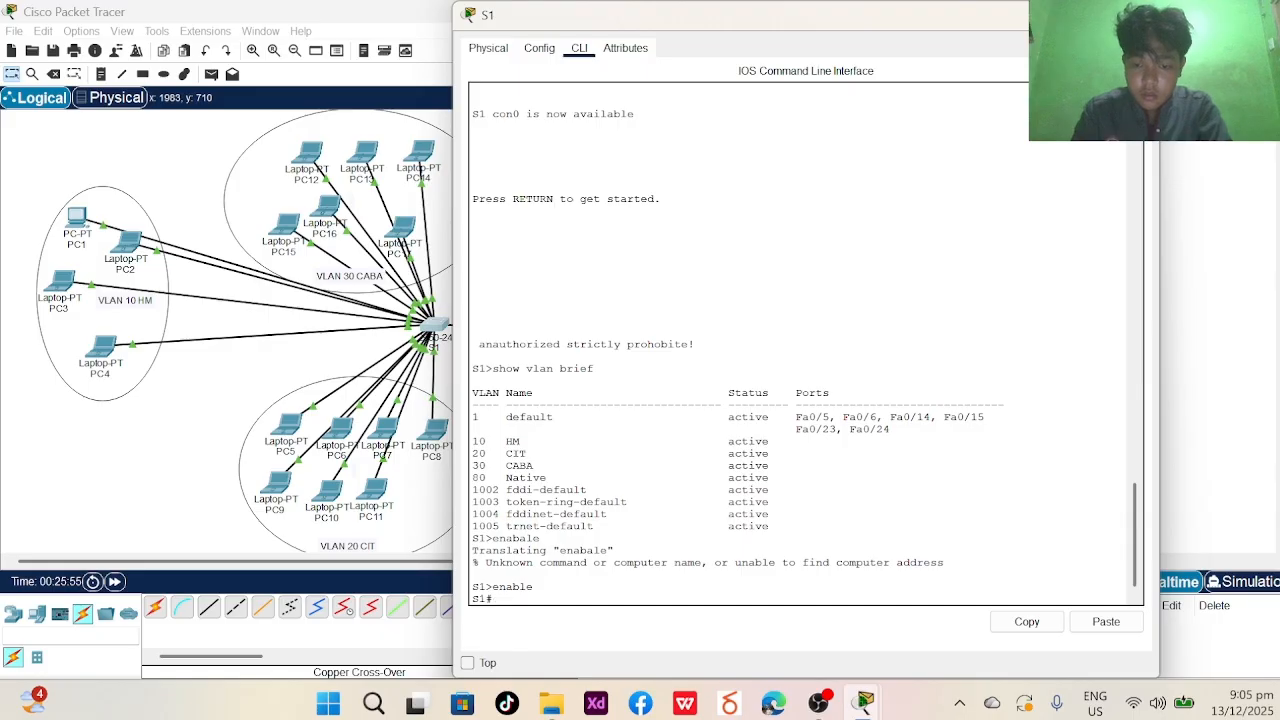
key("Return")
- Try twice to set an enable secret password from privileged mode, both rejected as invalid input
type("enable")
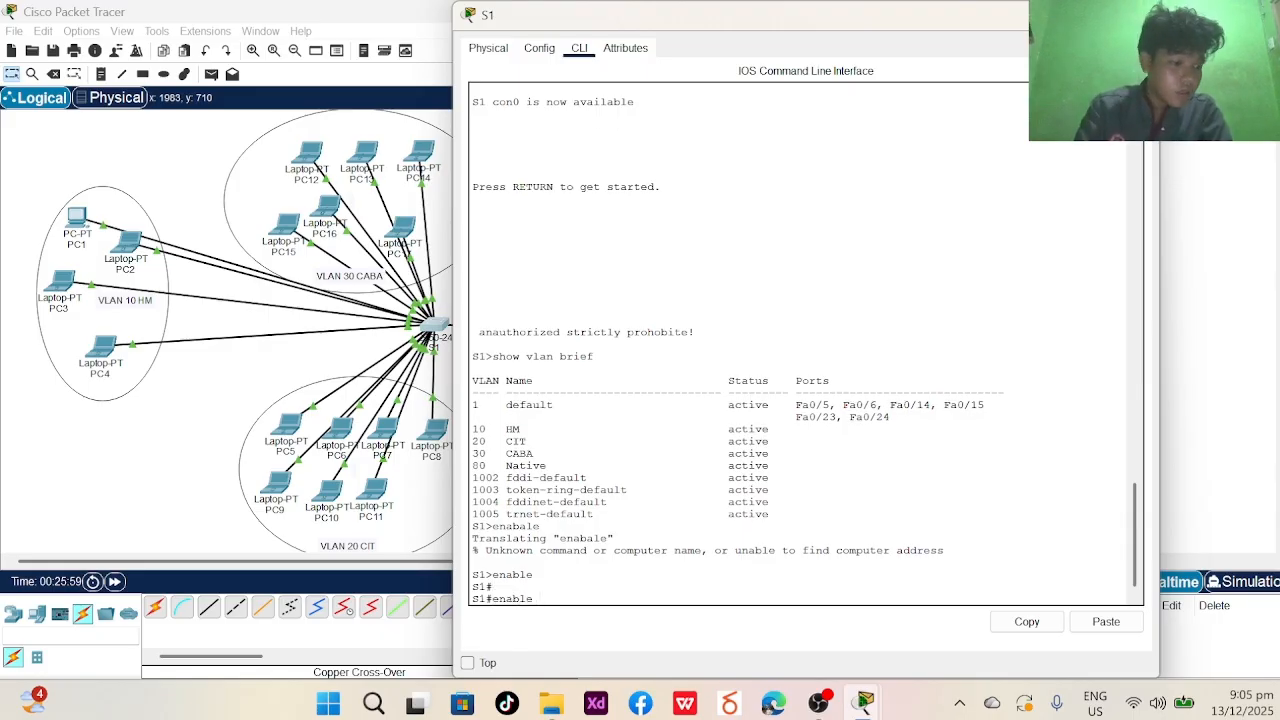
type(" secret")
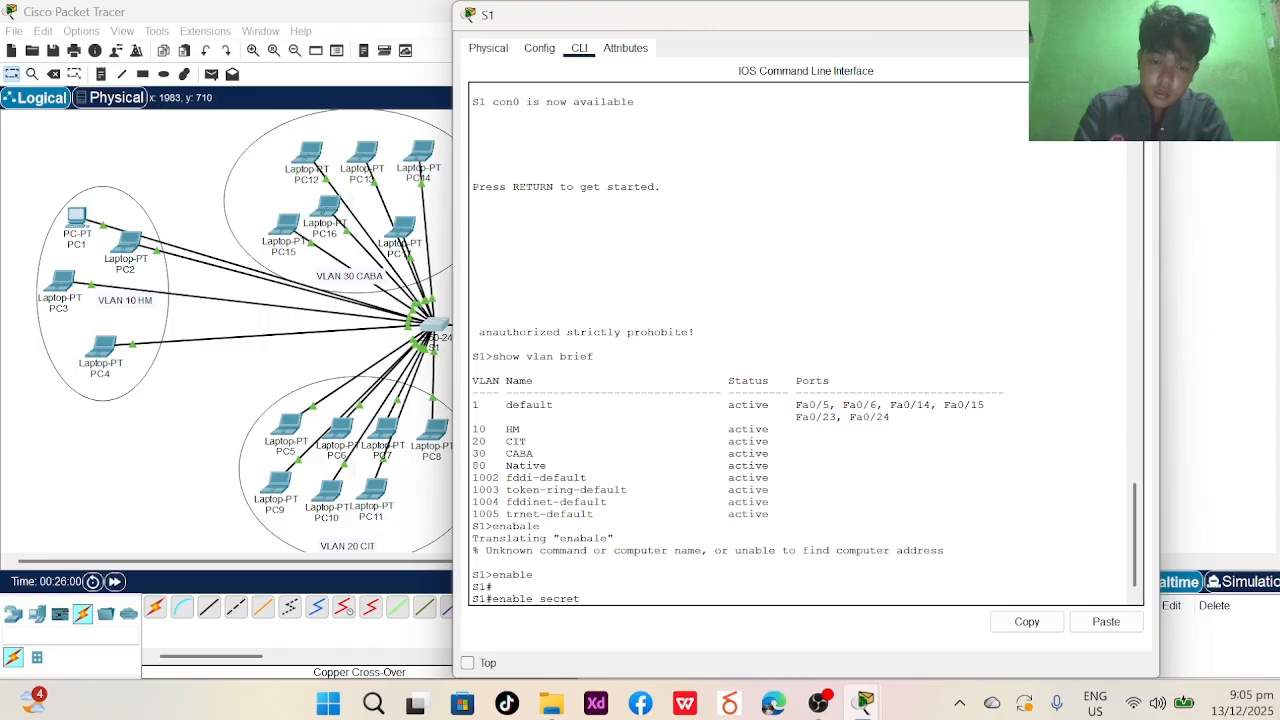
type(" class")
key("Return")
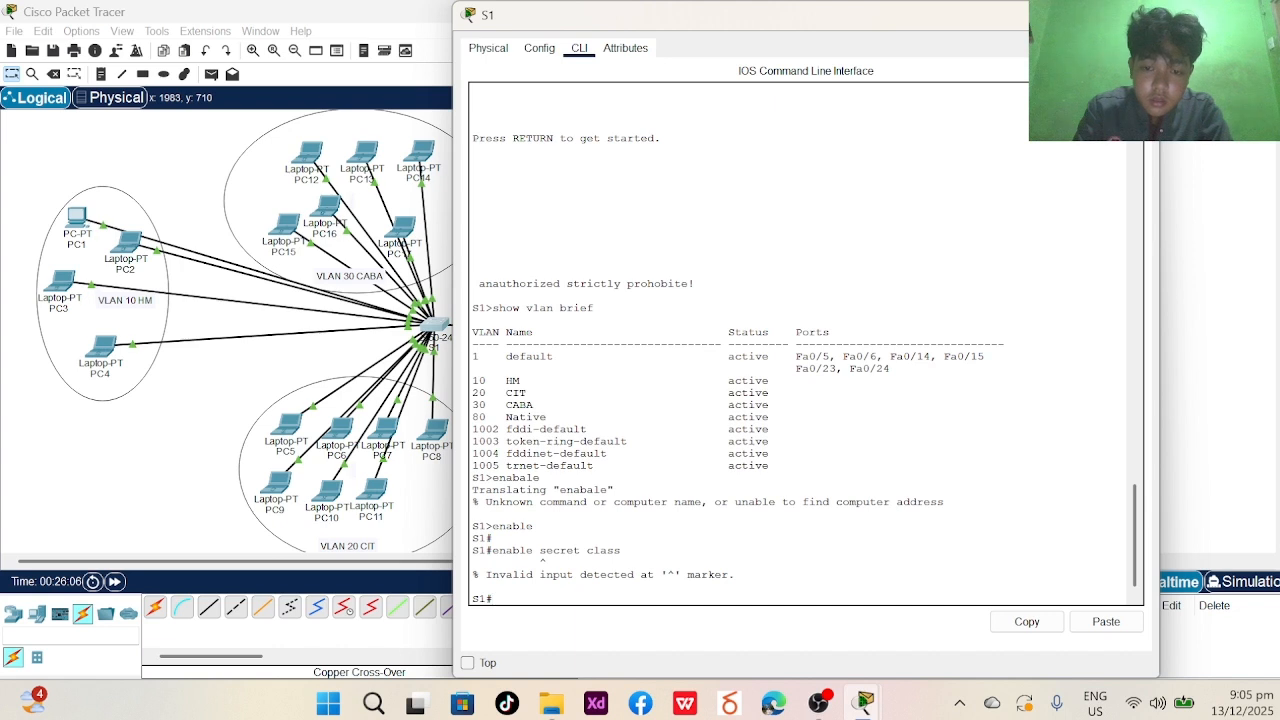
type("e")
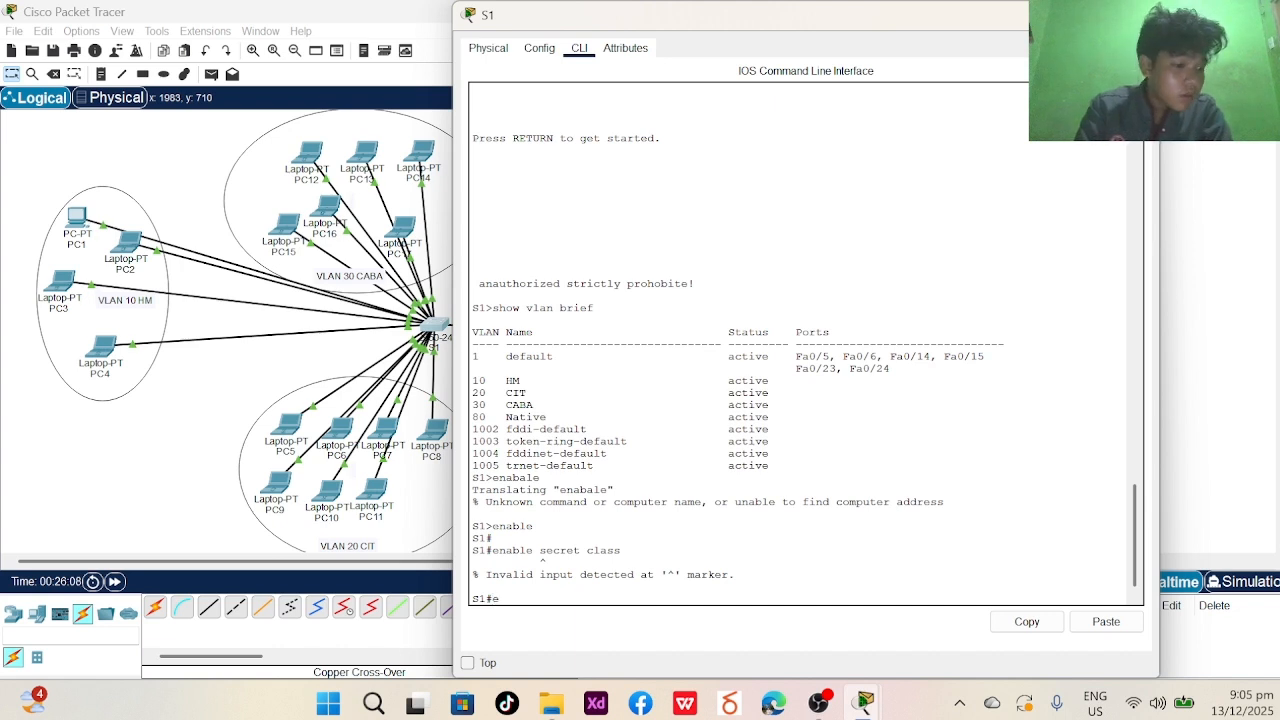
type("nable s")
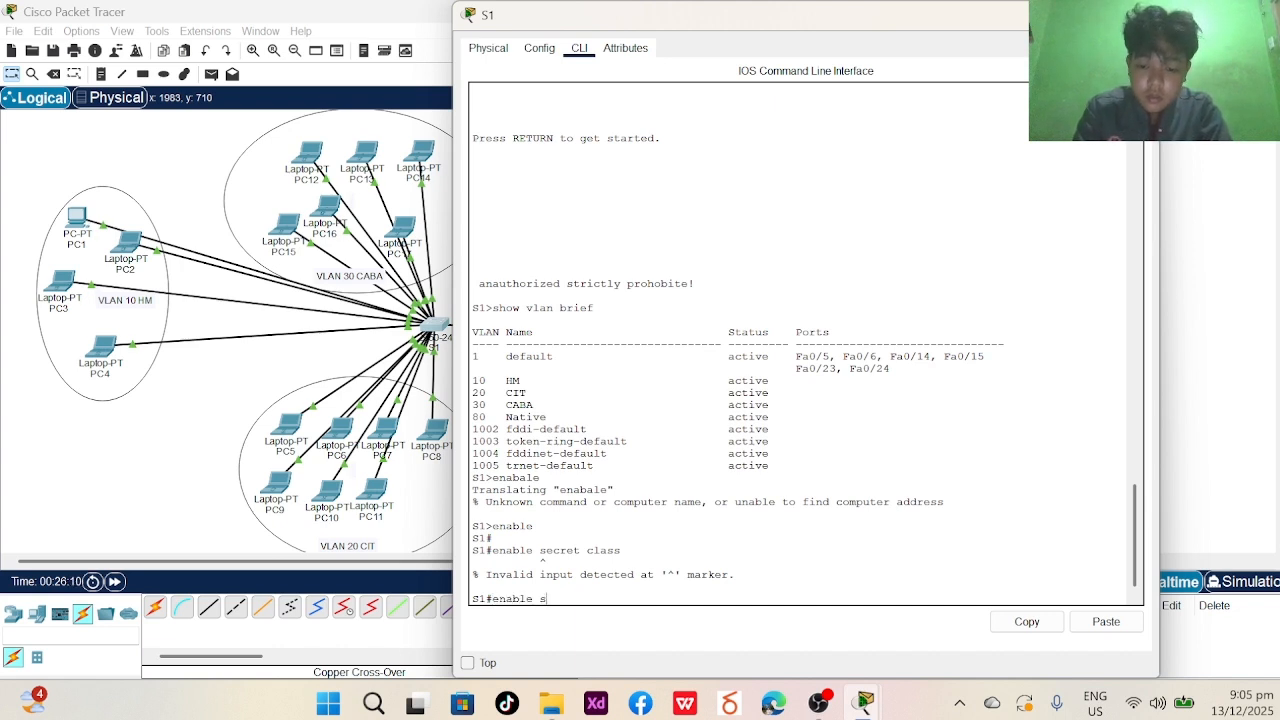
type("ecret clas")
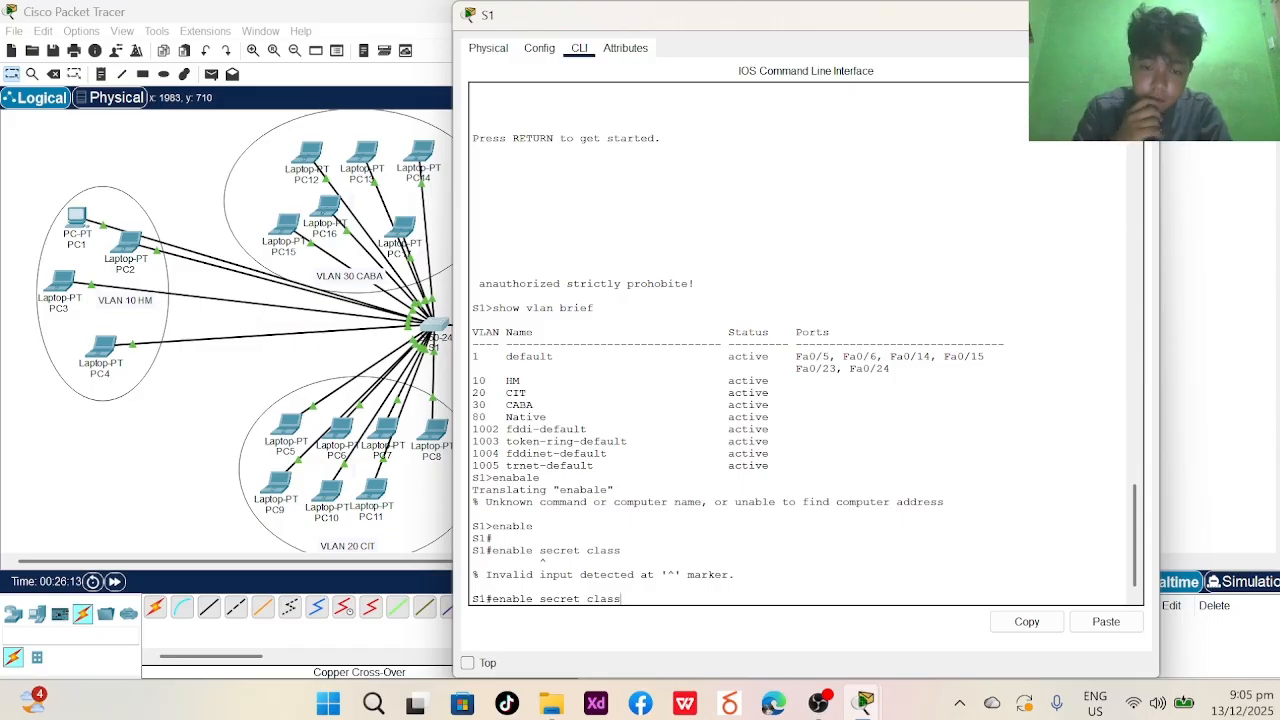
type("s")
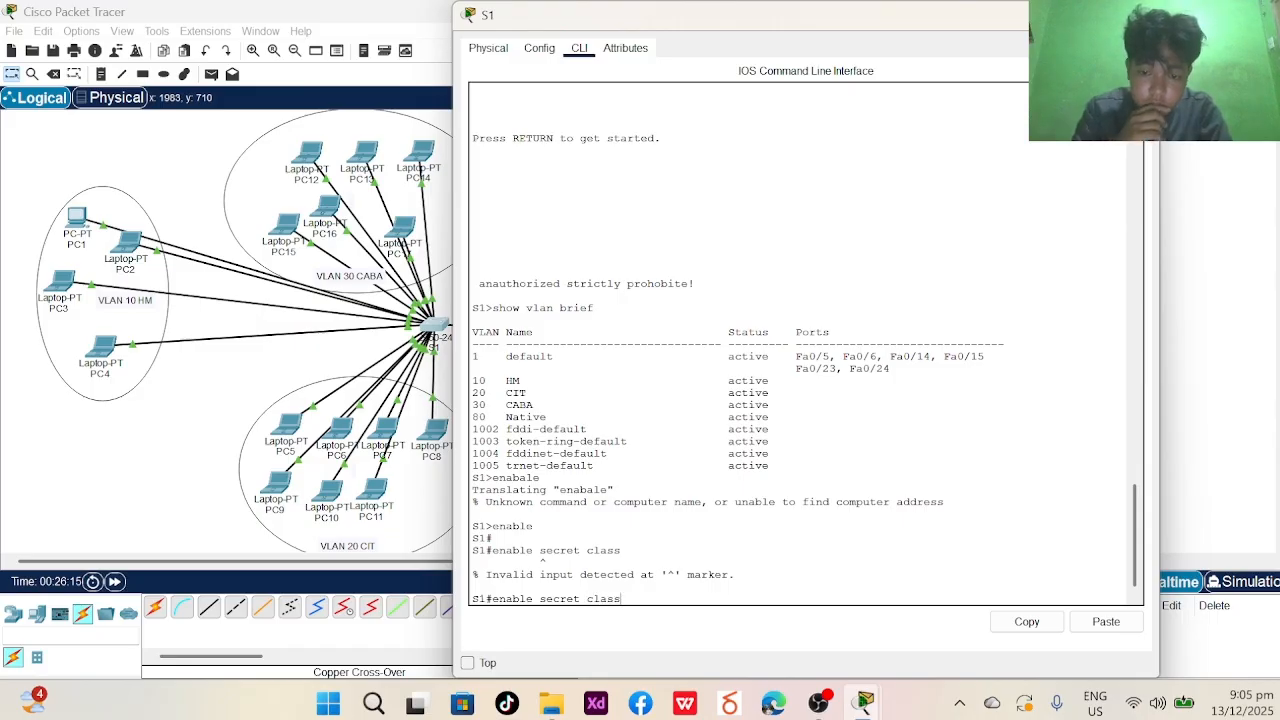
key("Return")
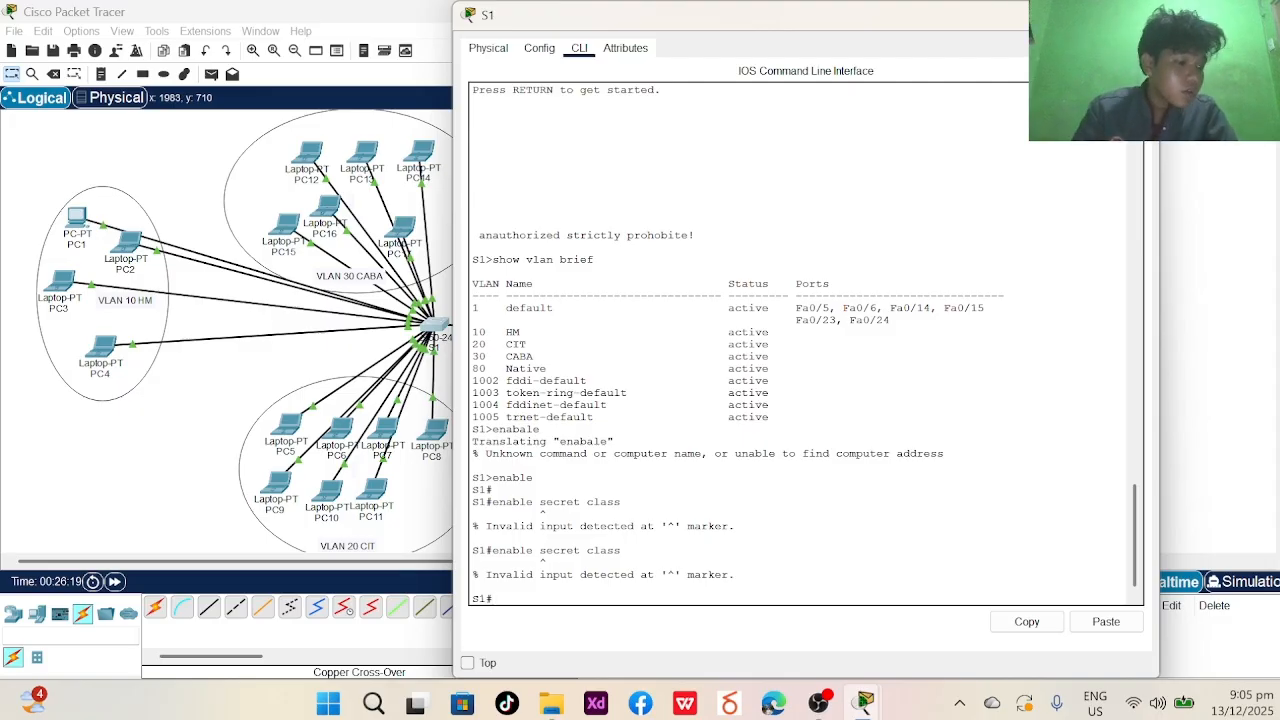
- Close and reopen switch S1's device window to return to its CLI
scroll(805, 340, "up", 10)
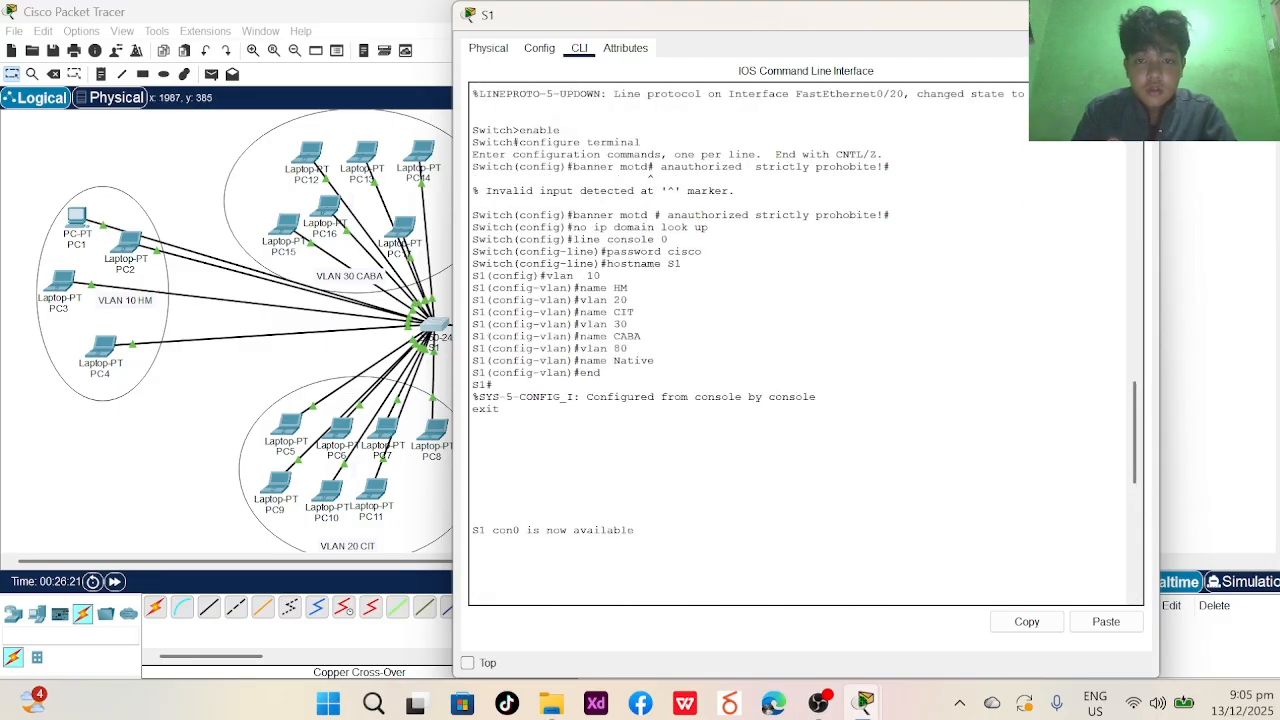
scroll(805, 340, "up", 5)
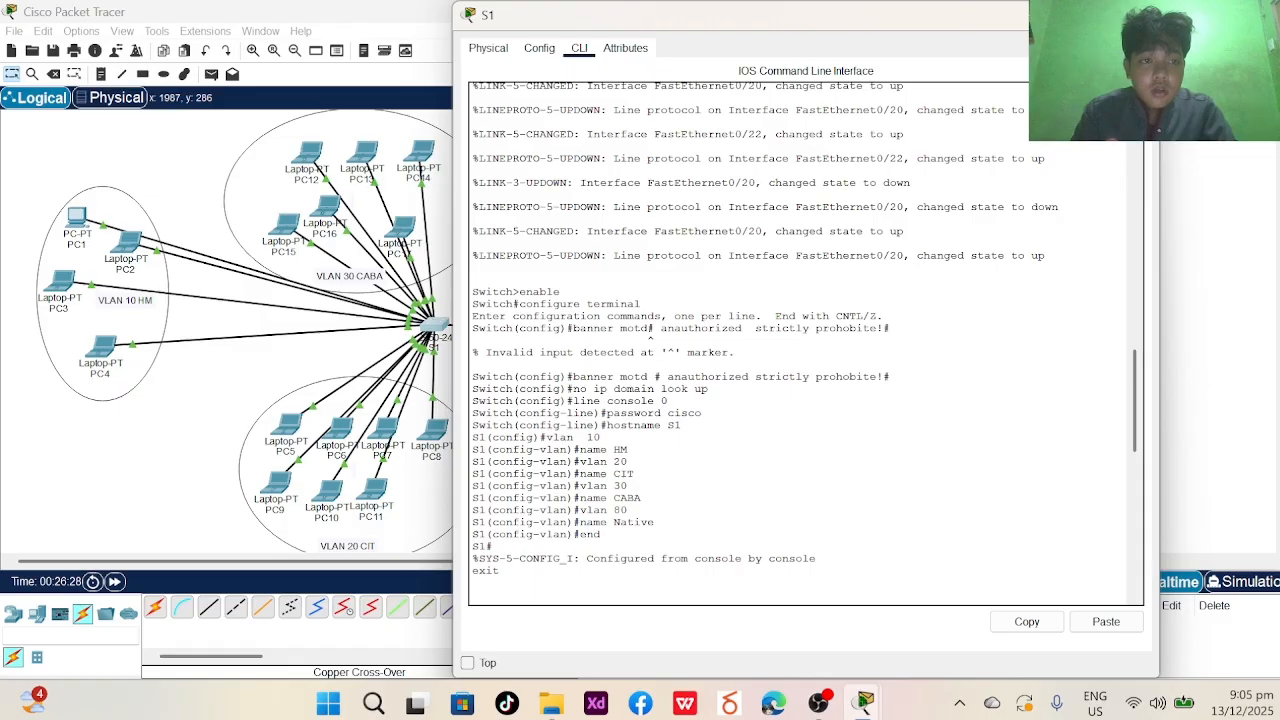
key("alt+F4")
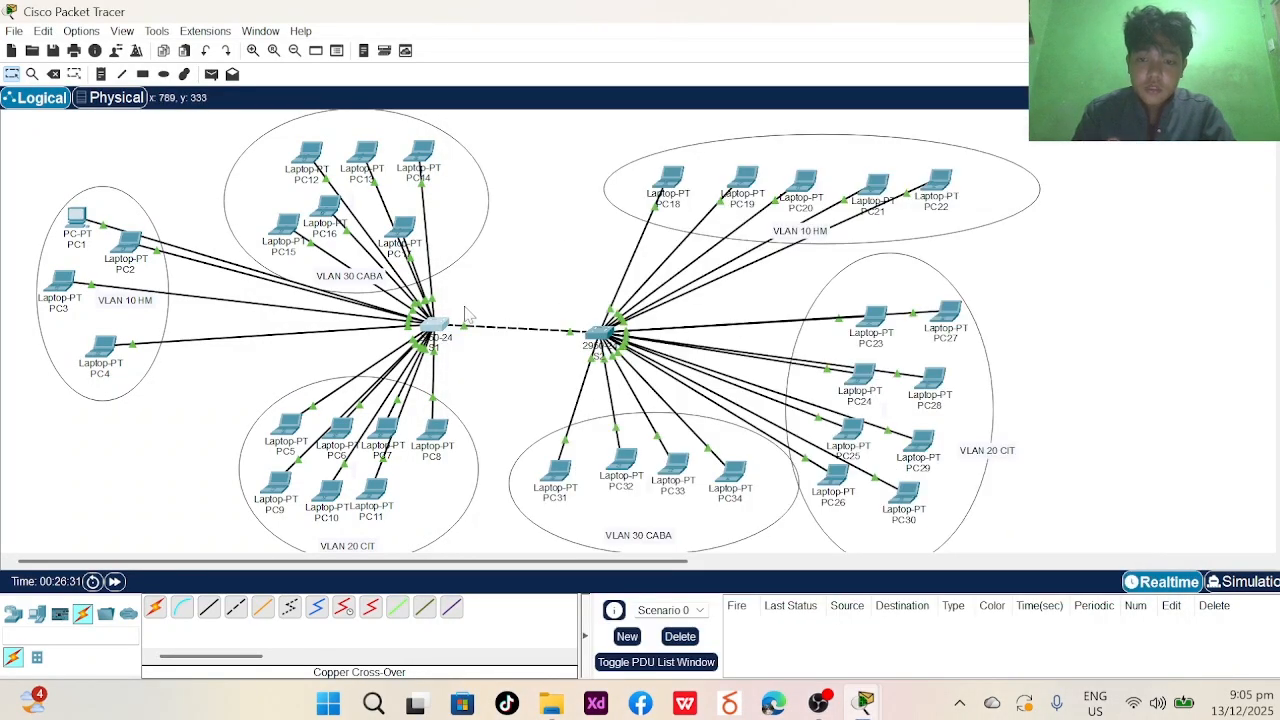
left_click(432, 322)
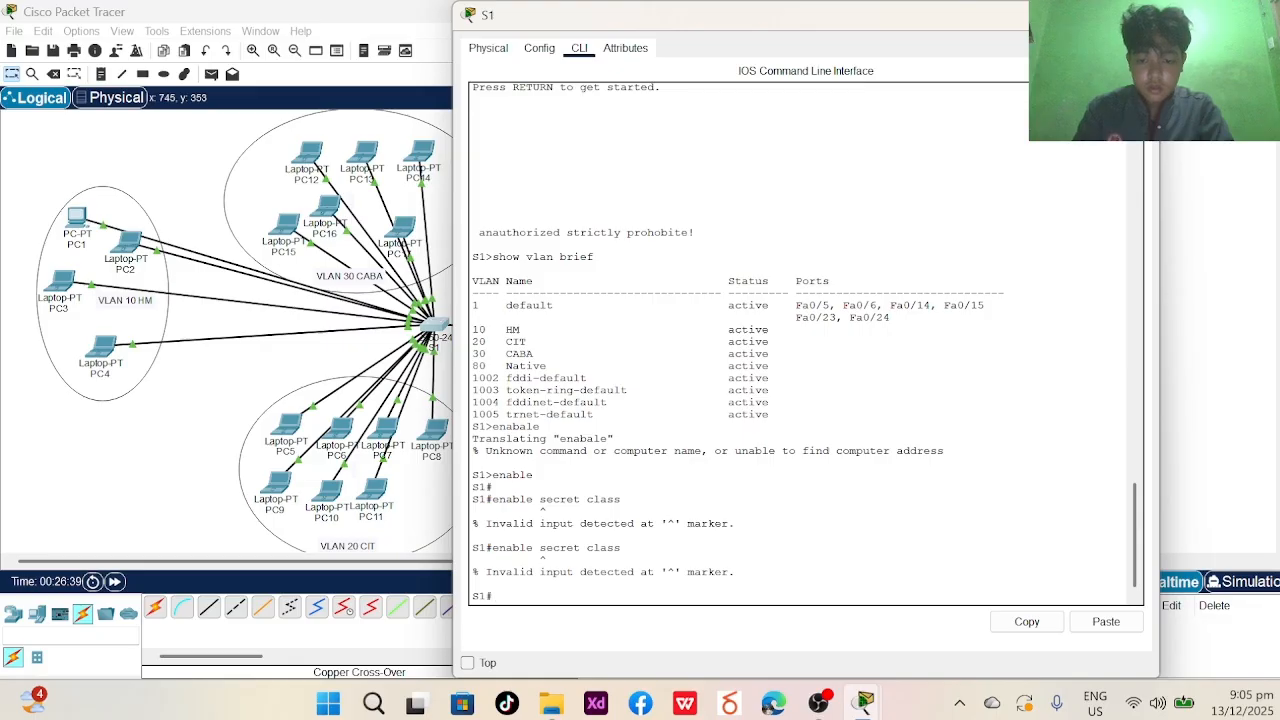
- Restart the S1 session and reach global configuration mode, after an enable secret attempt is rejected
type("exit")
key("Return")
key("Return")
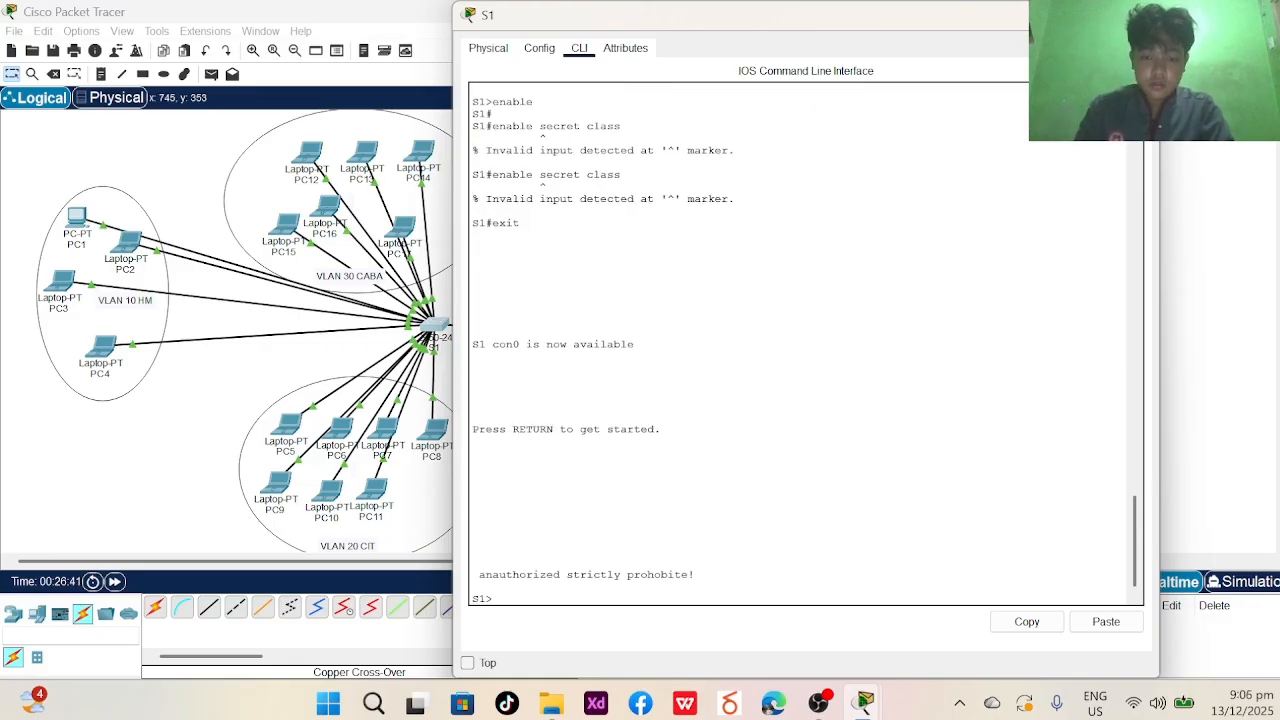
type("enab")
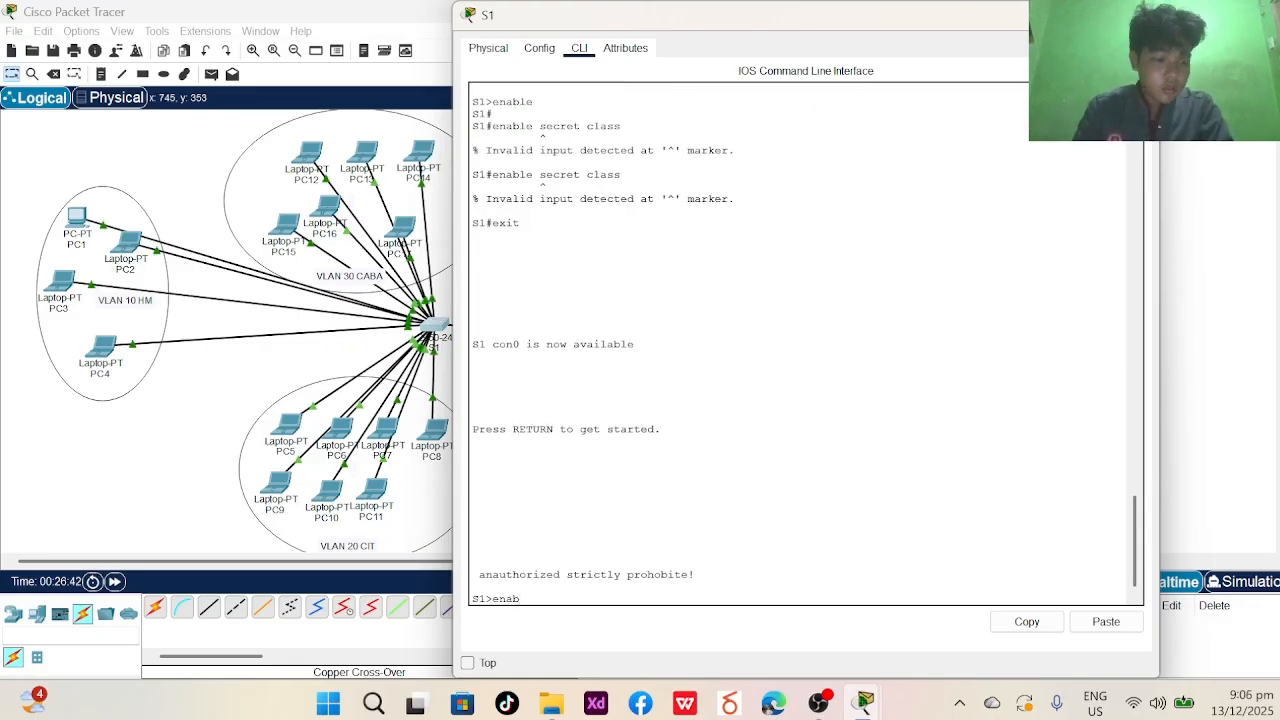
type("le secre")
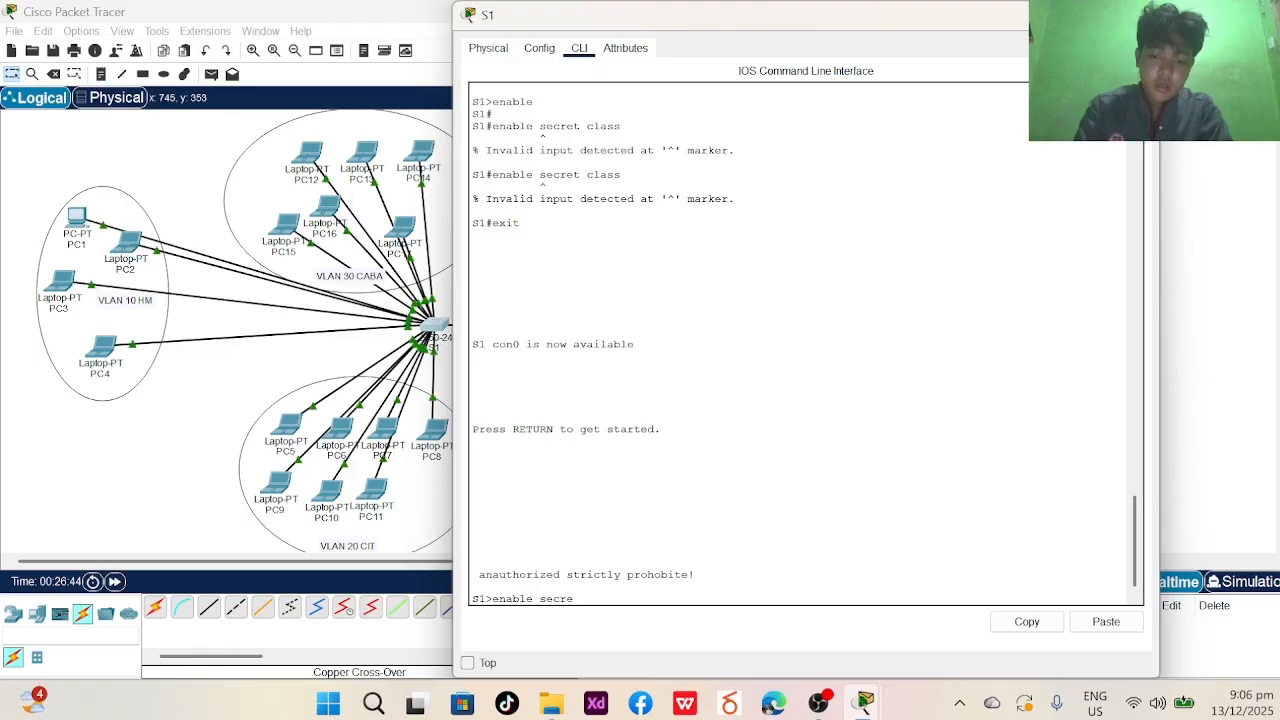
type("t ckass")
key("Return")
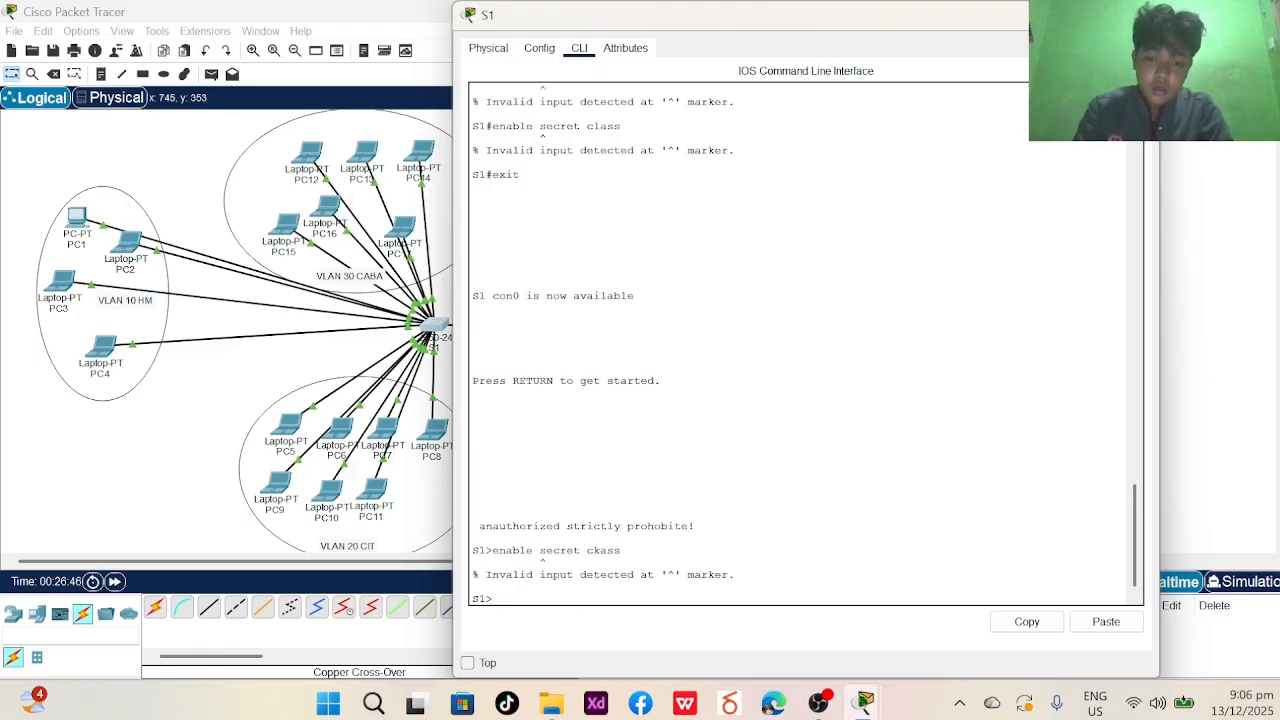
type("en")
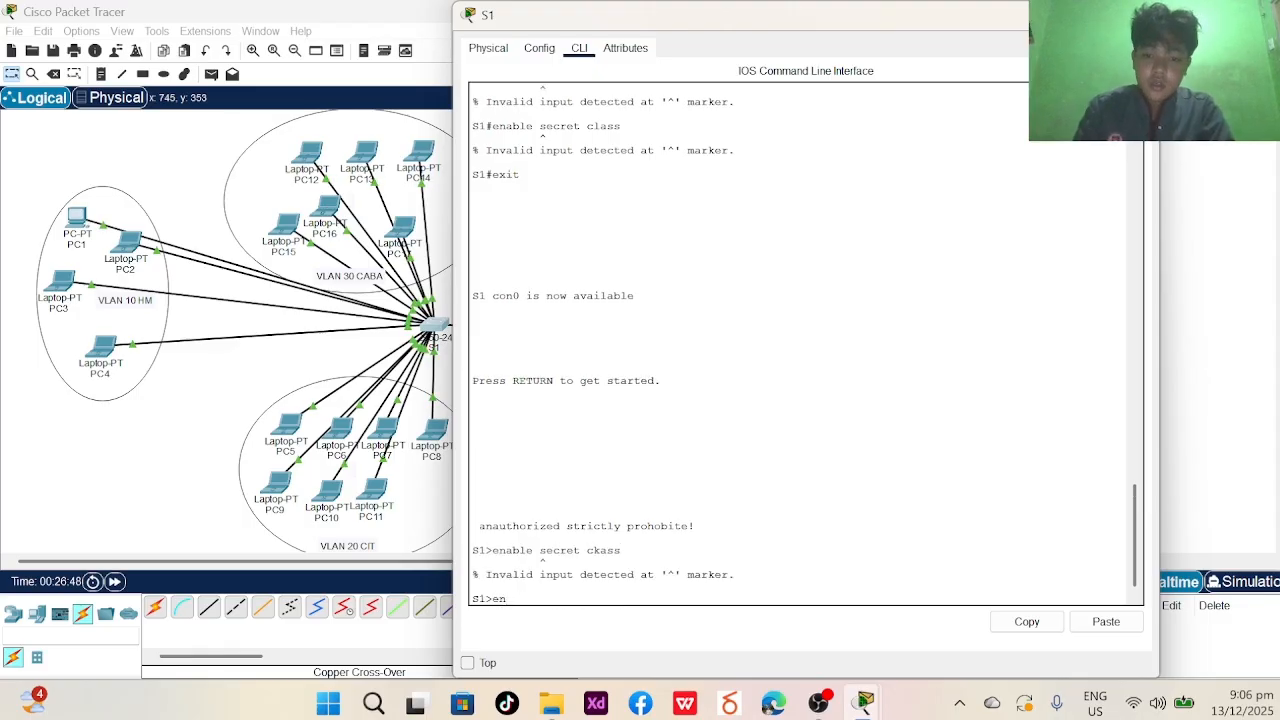
type("avb")
key("BackSpace")
key("BackSpace")
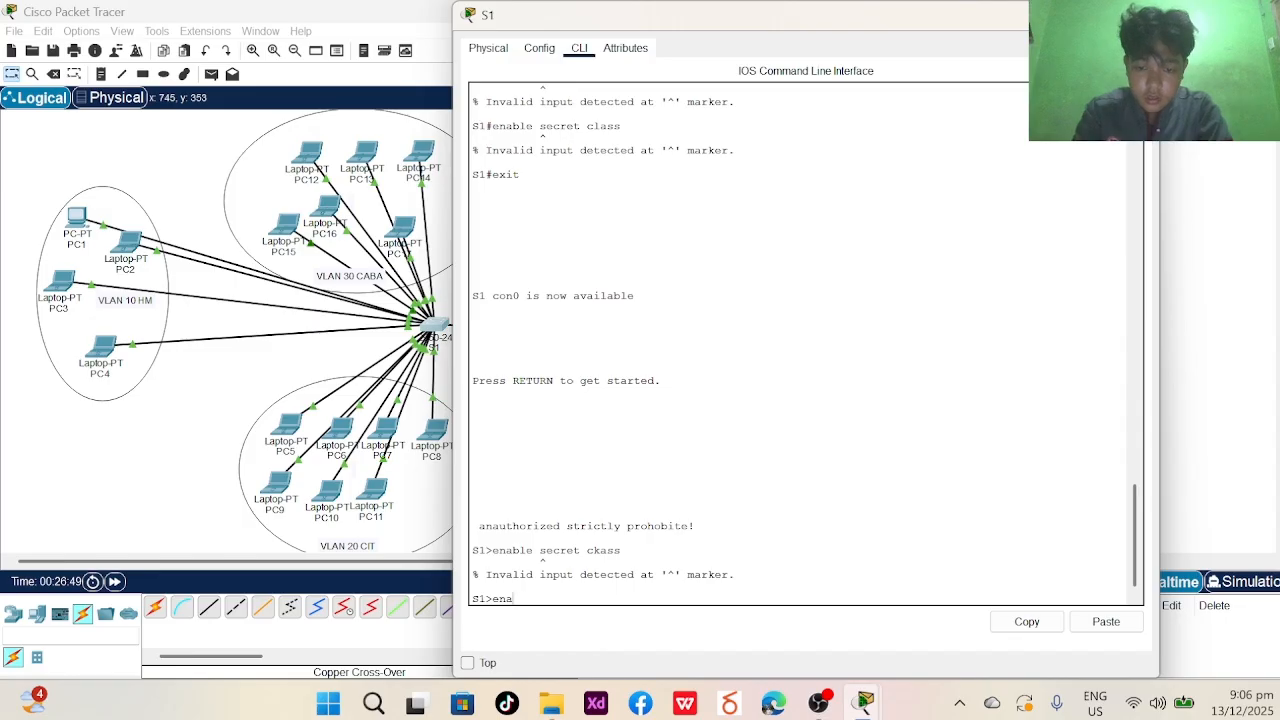
type("ble")
key("Return")
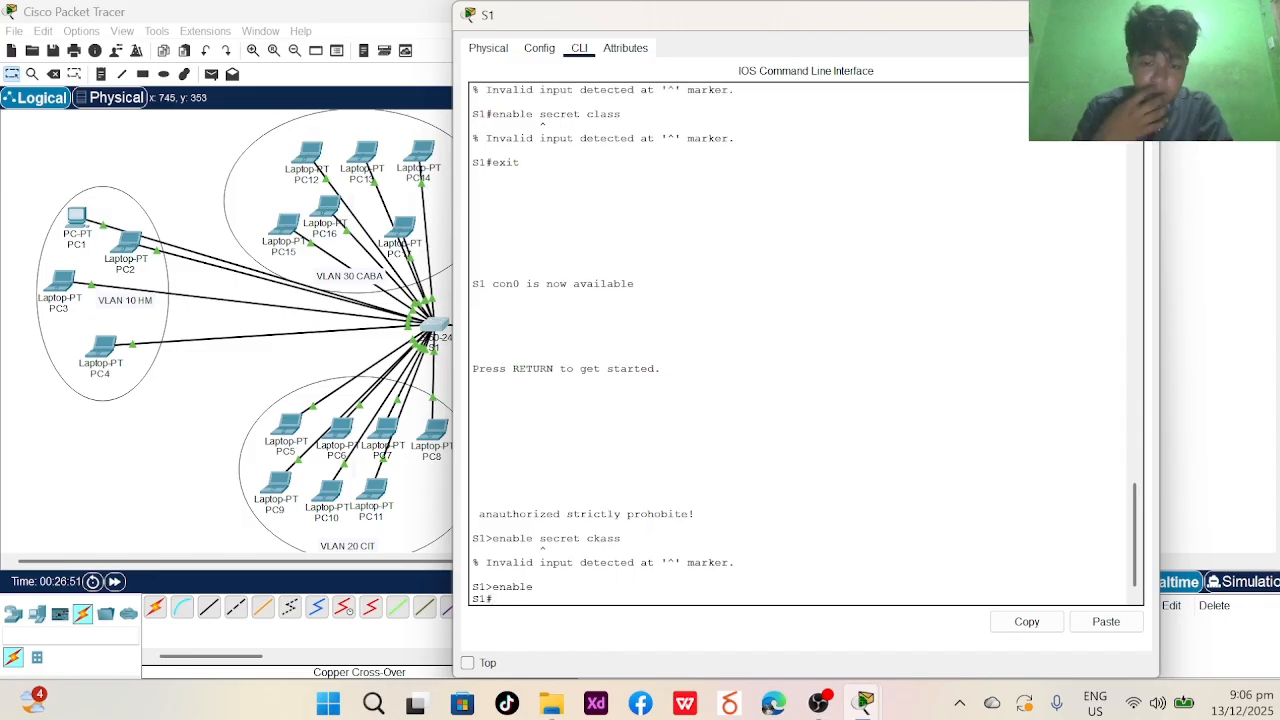
type("co")
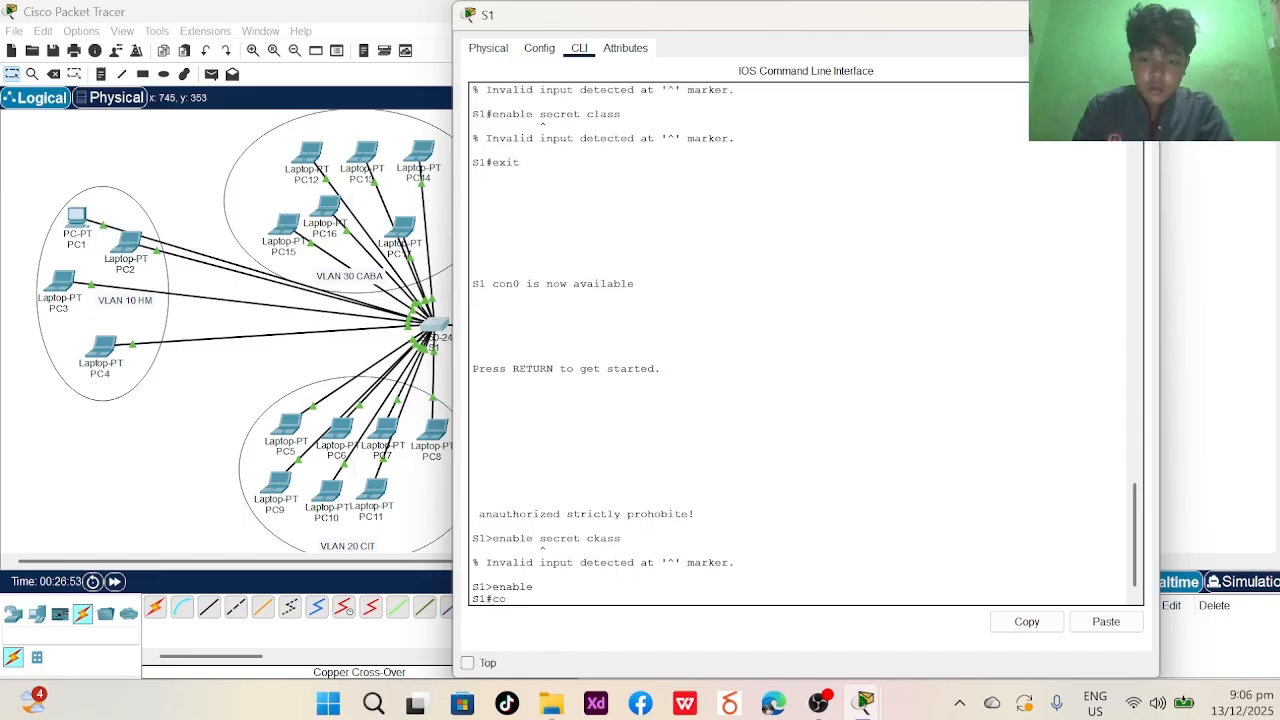
type("nfigure")
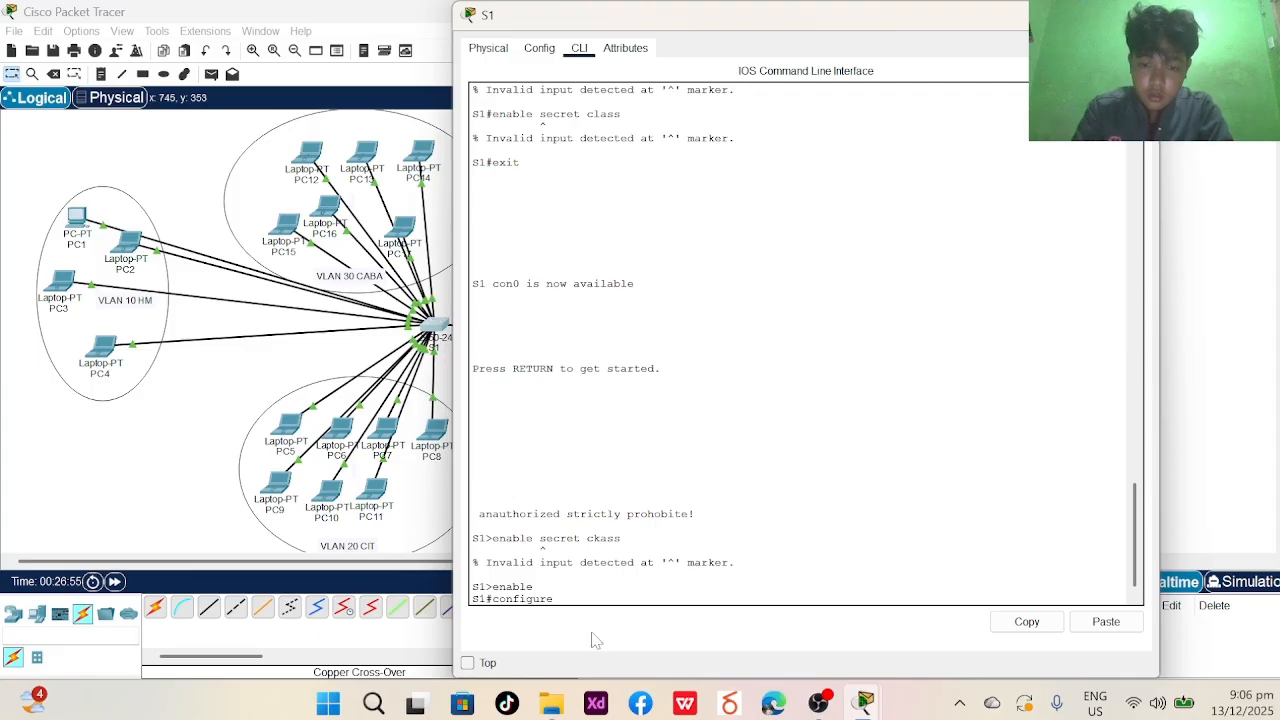
type(" terminal")
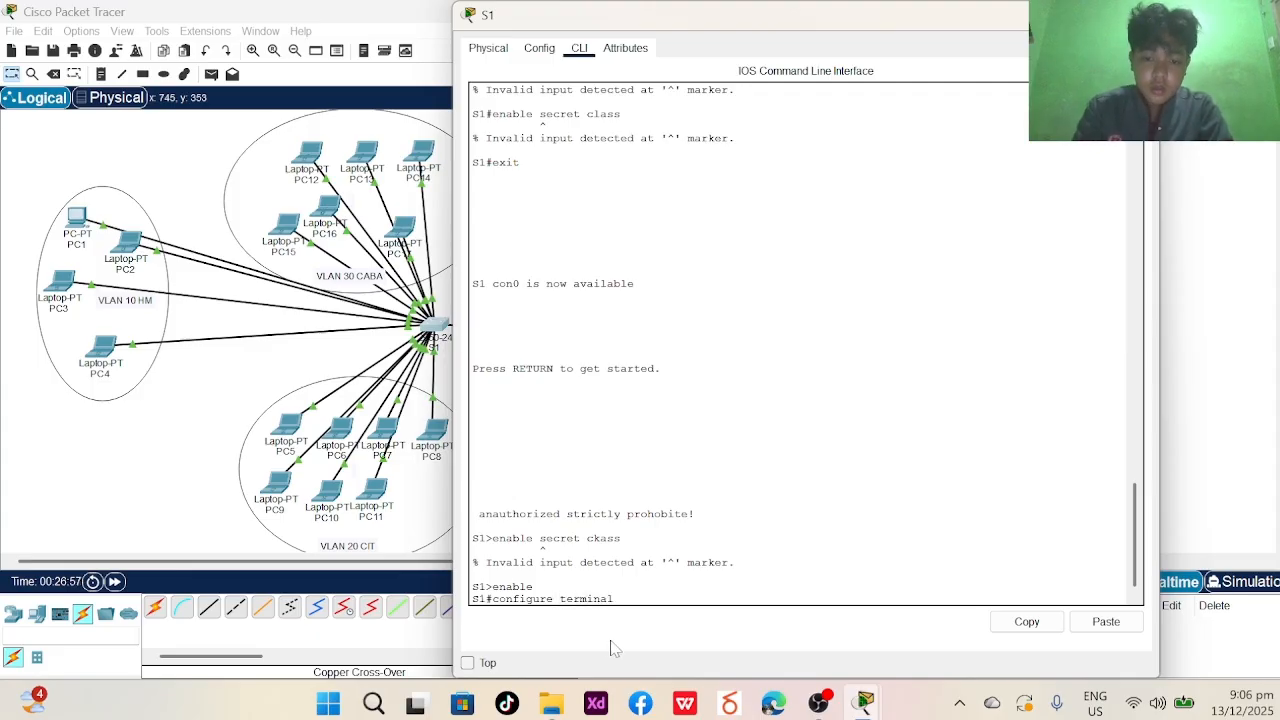
key("Return")
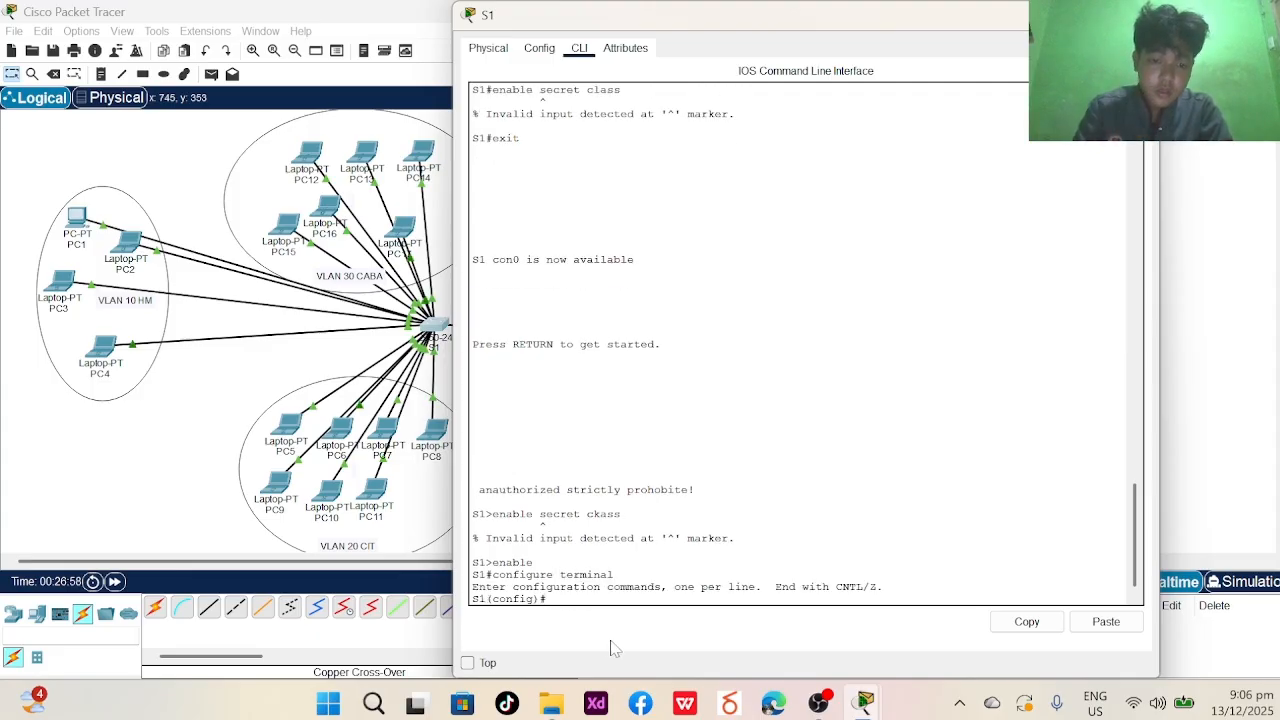
- Set the enable secret password in global configuration mode
type("enabale")
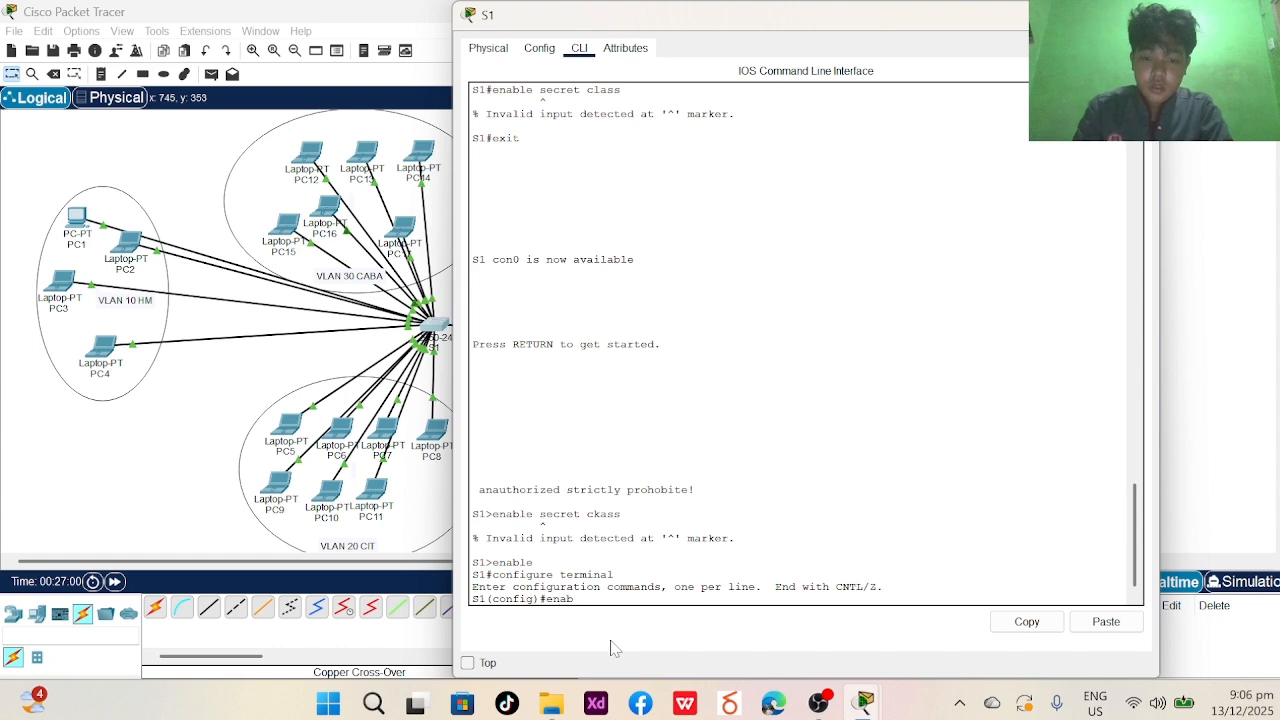
key("BackSpace")
key("BackSpace")
key("BackSpace")
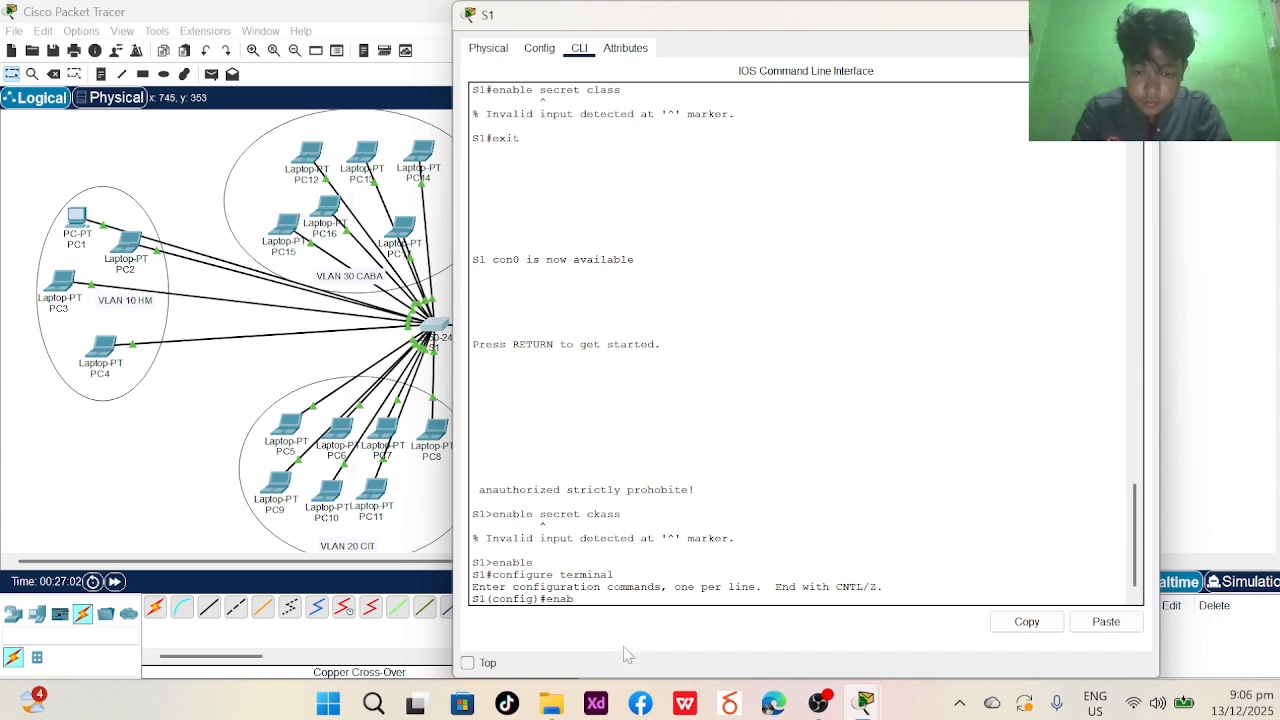
type("le secret")
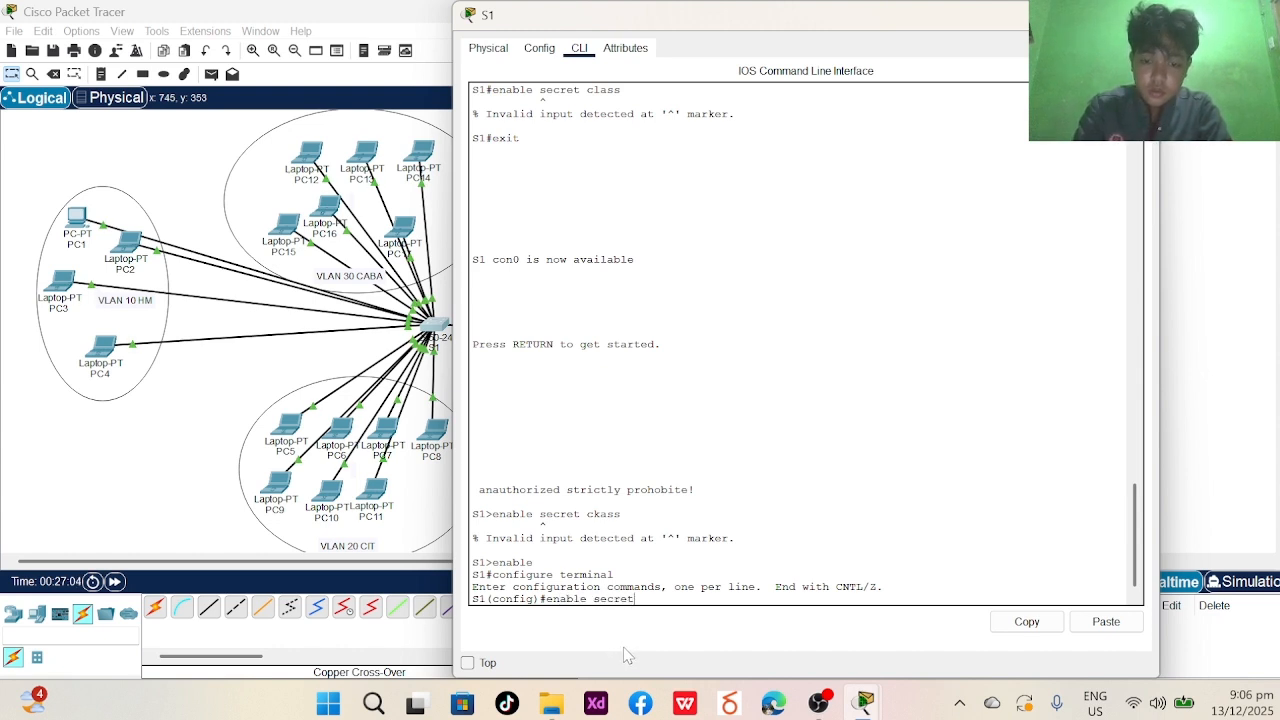
type(" class")
key("Return")
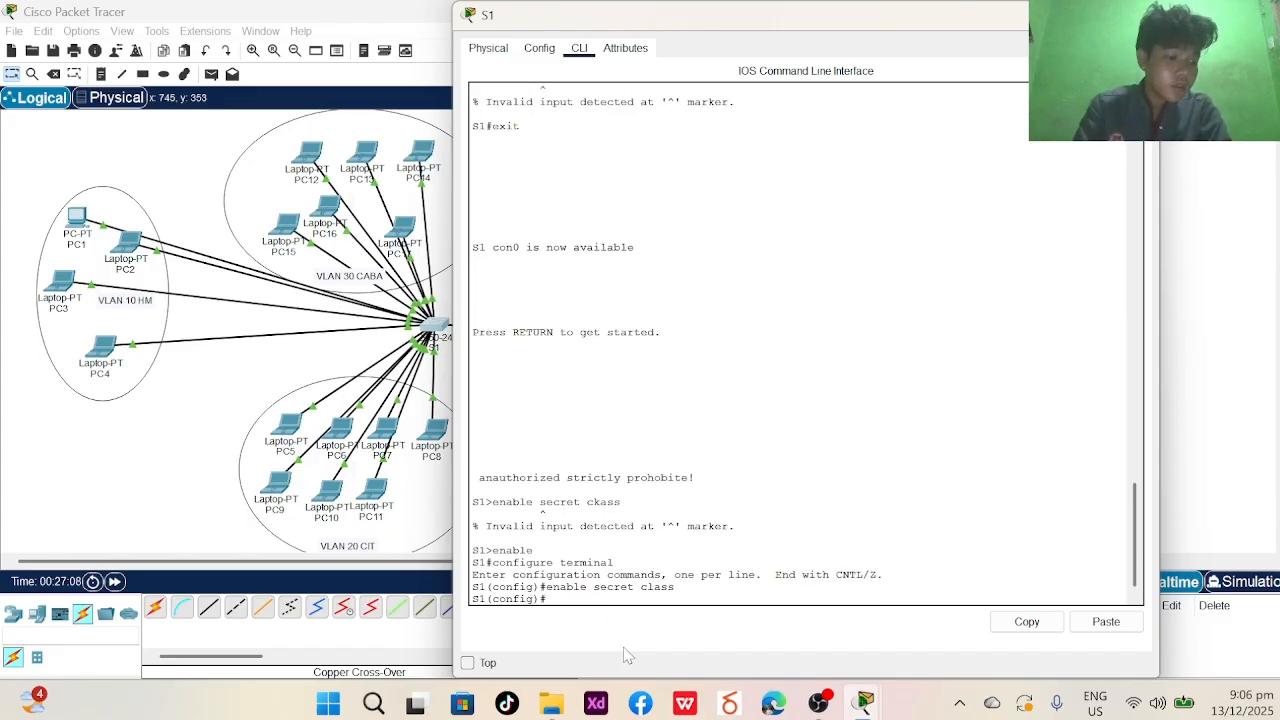
- Reapply the MOTD banner warning 'anauthorized strictly prohobite!'
type("banner")
key("Caps_Lock")
type("M")
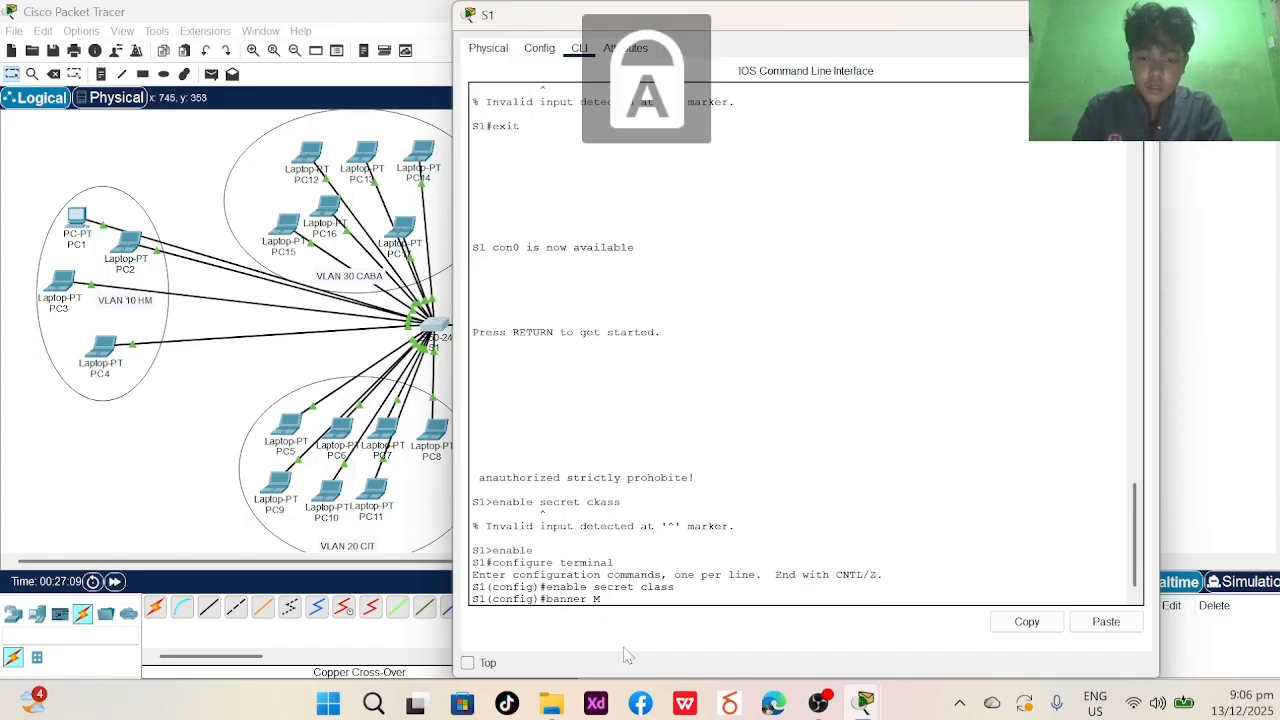
key("Caps_Lock")
key("BackSpace")
type("mot")
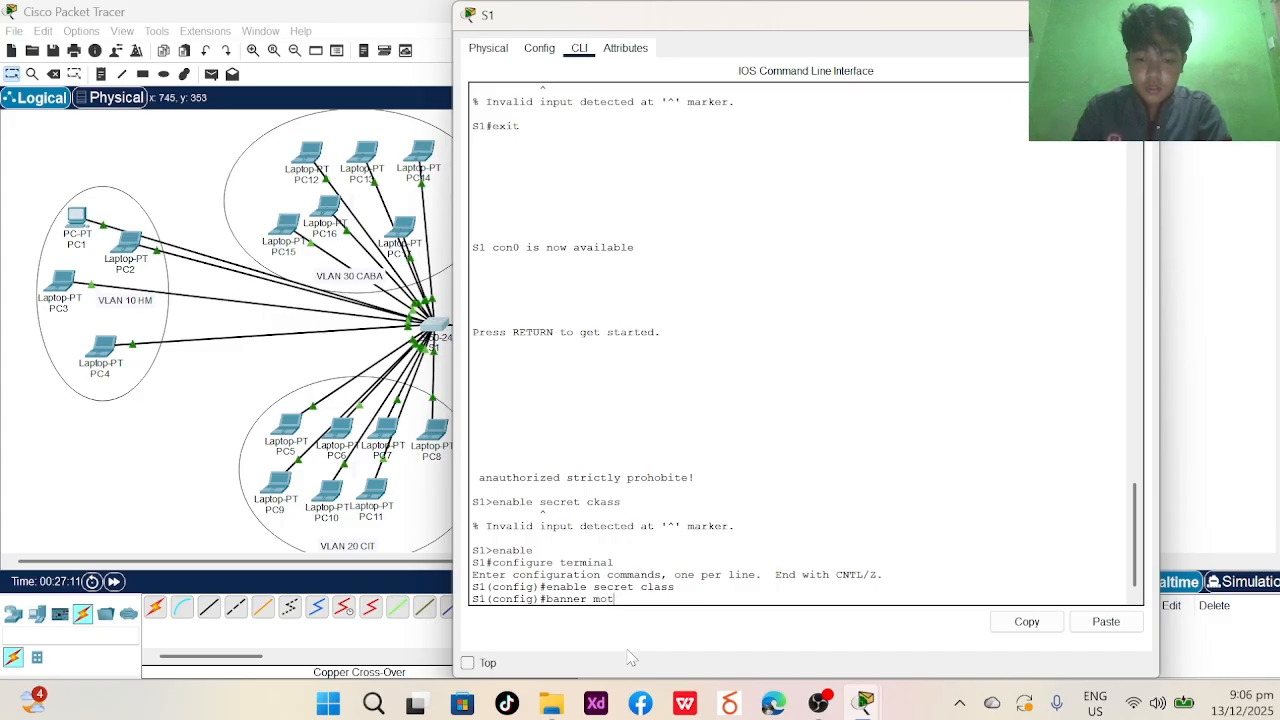
type("d")
key("Caps_Lock")
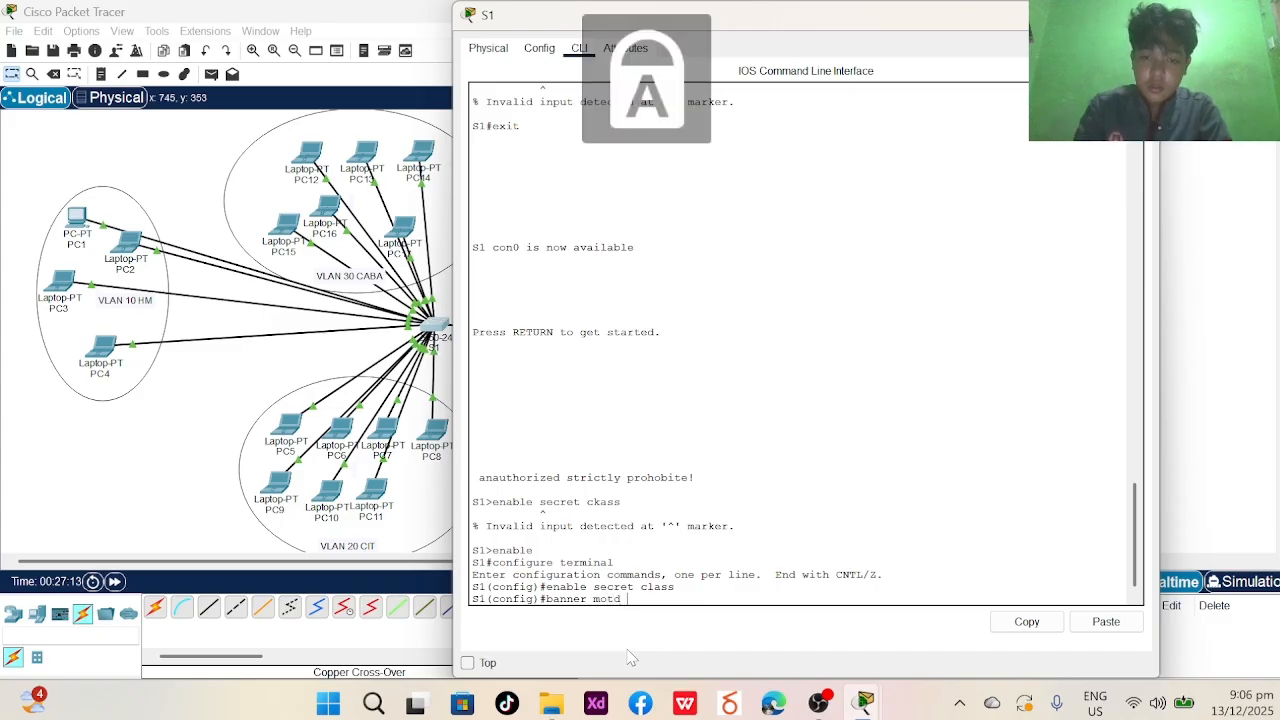
type("# AI")
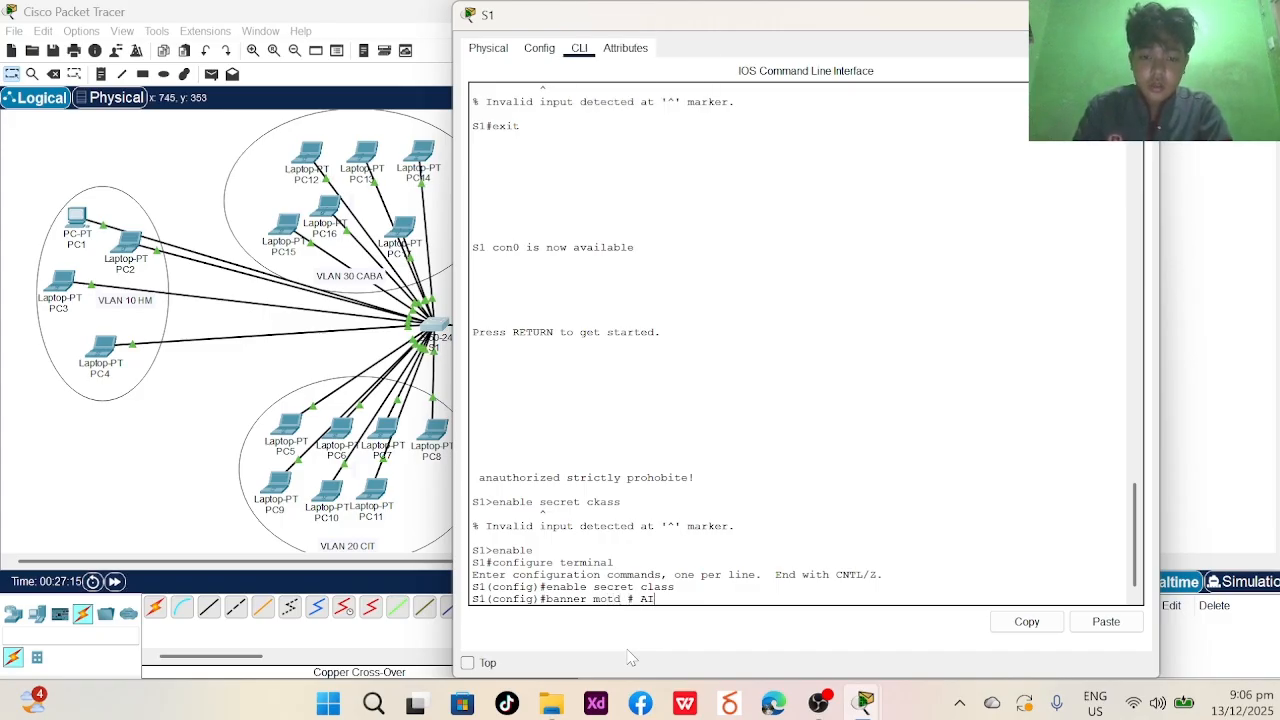
key("BackSpace")
key("BackSpace")
key("Caps_Lock")
type("an")
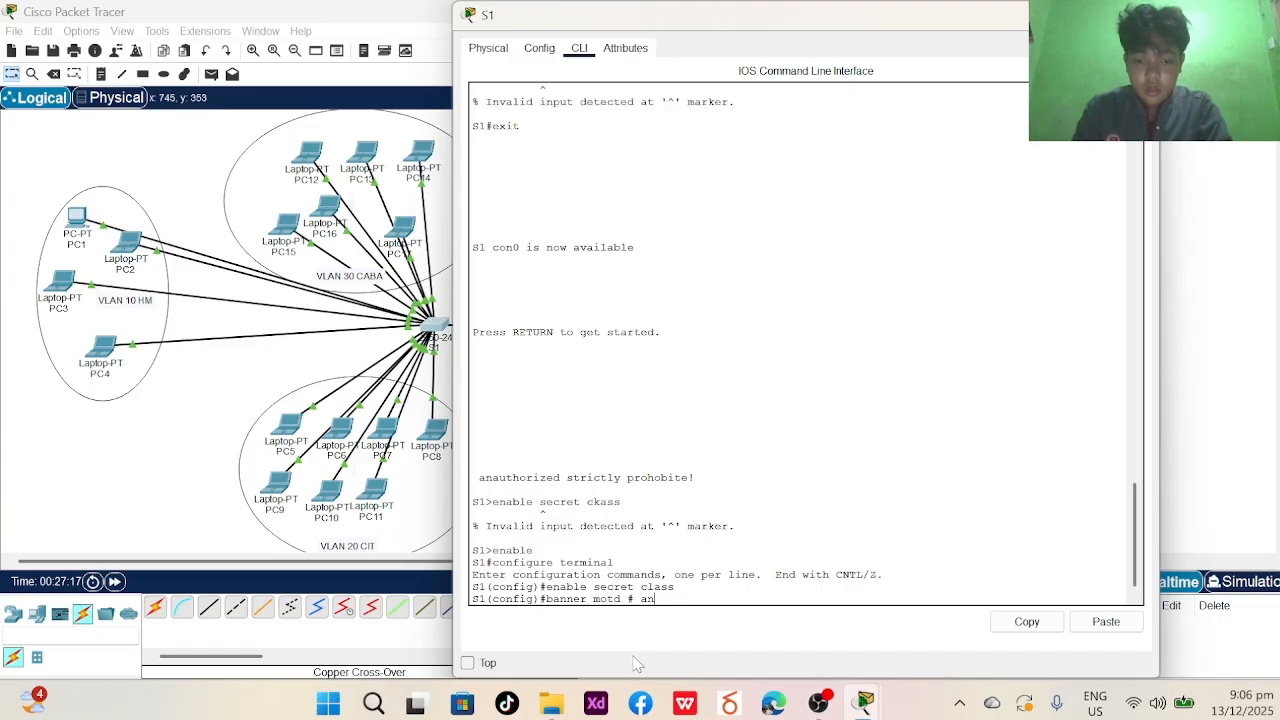
type("author")
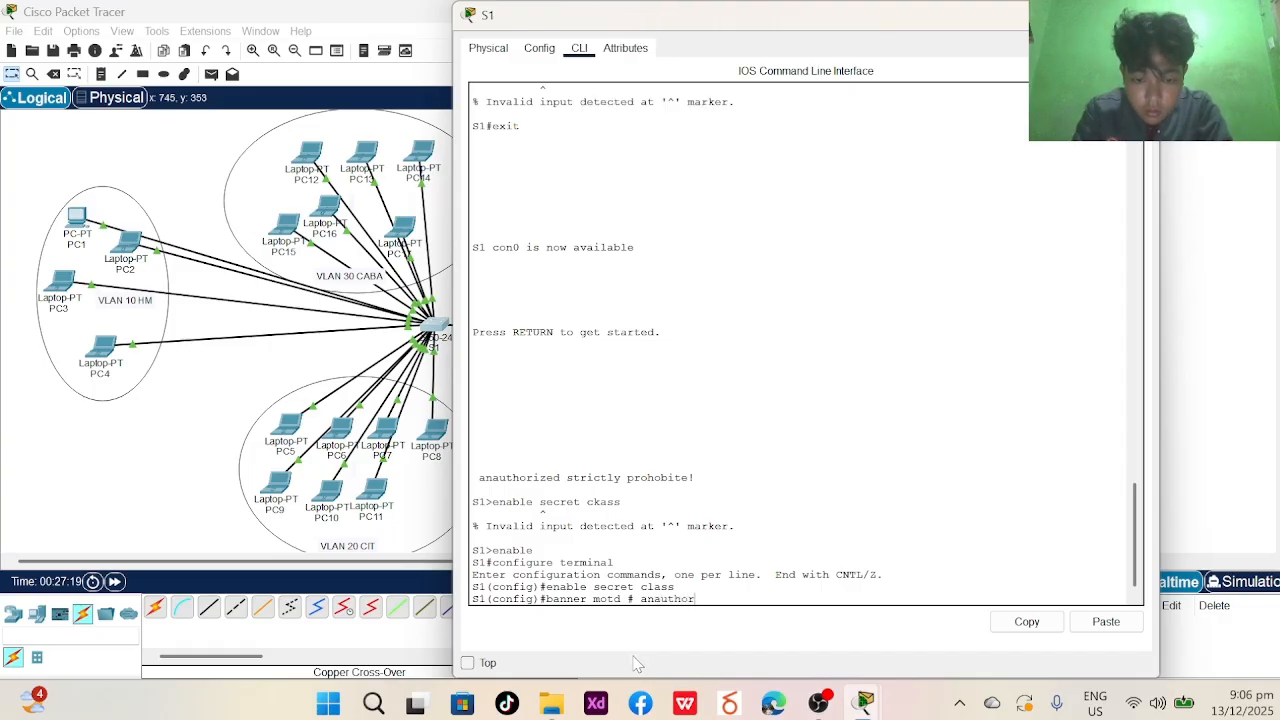
type("ized strict")
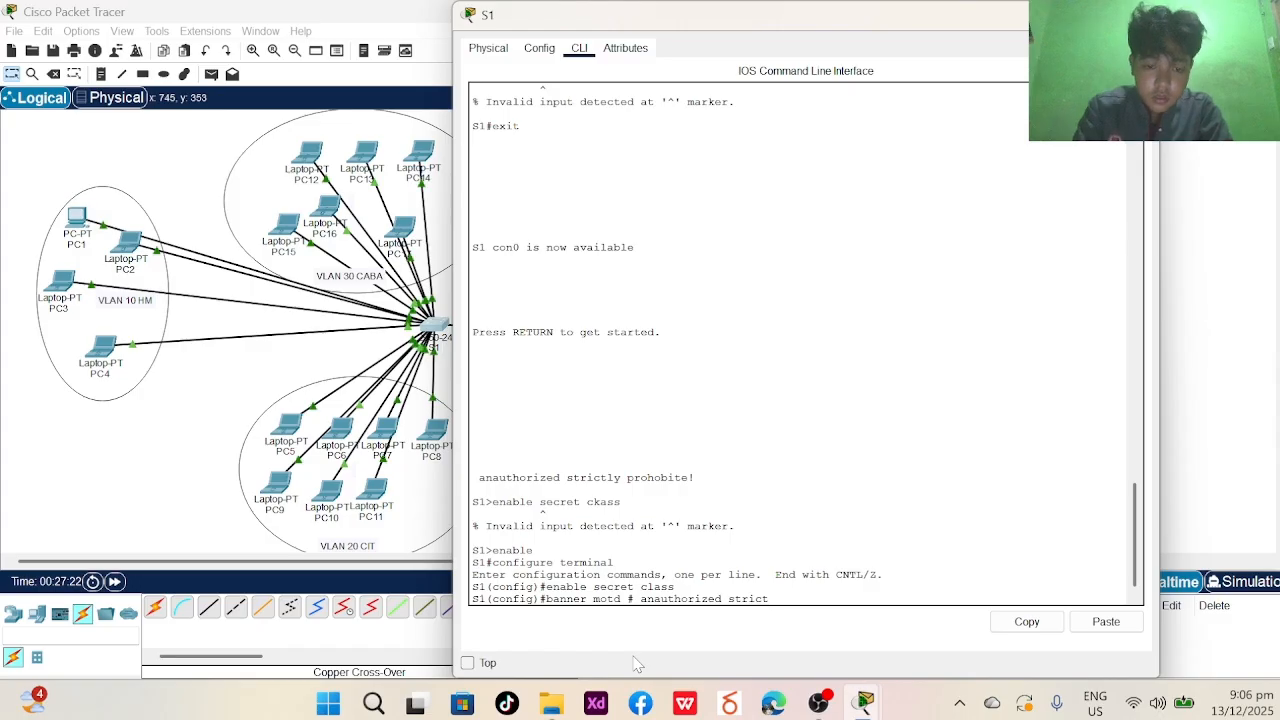
type("ly prohib")
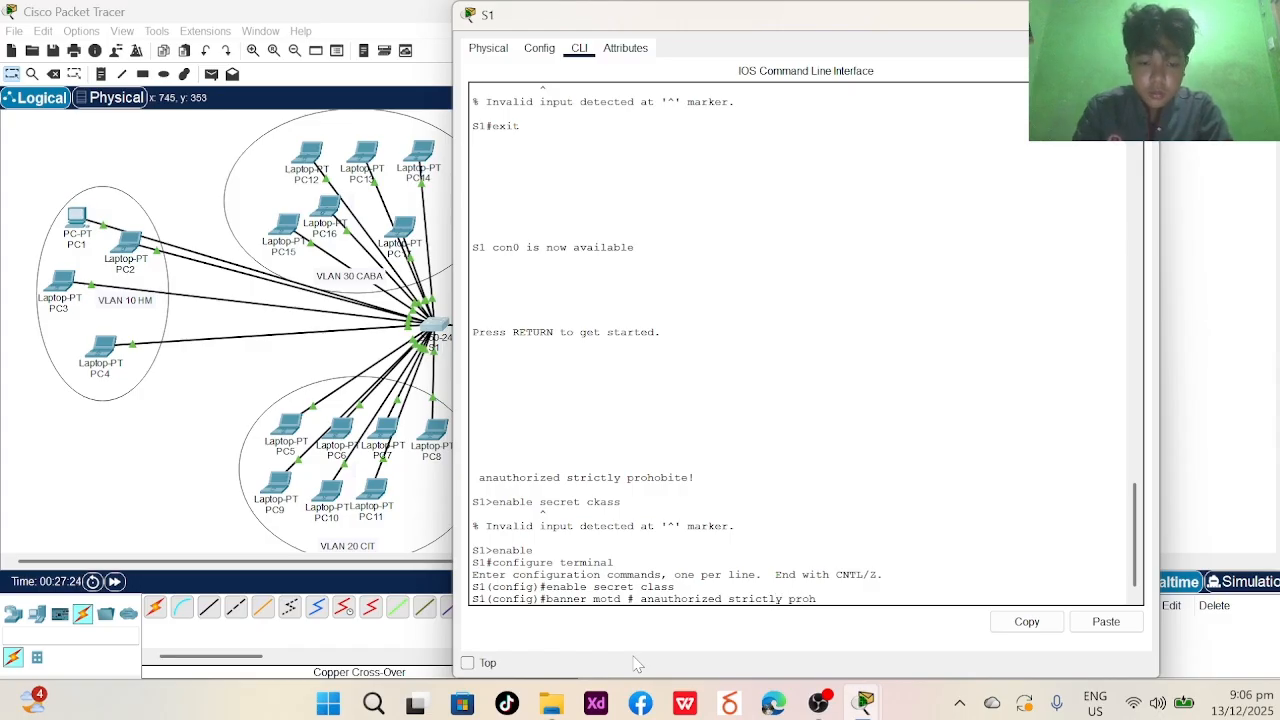
key("BackSpace")
key("BackSpace")
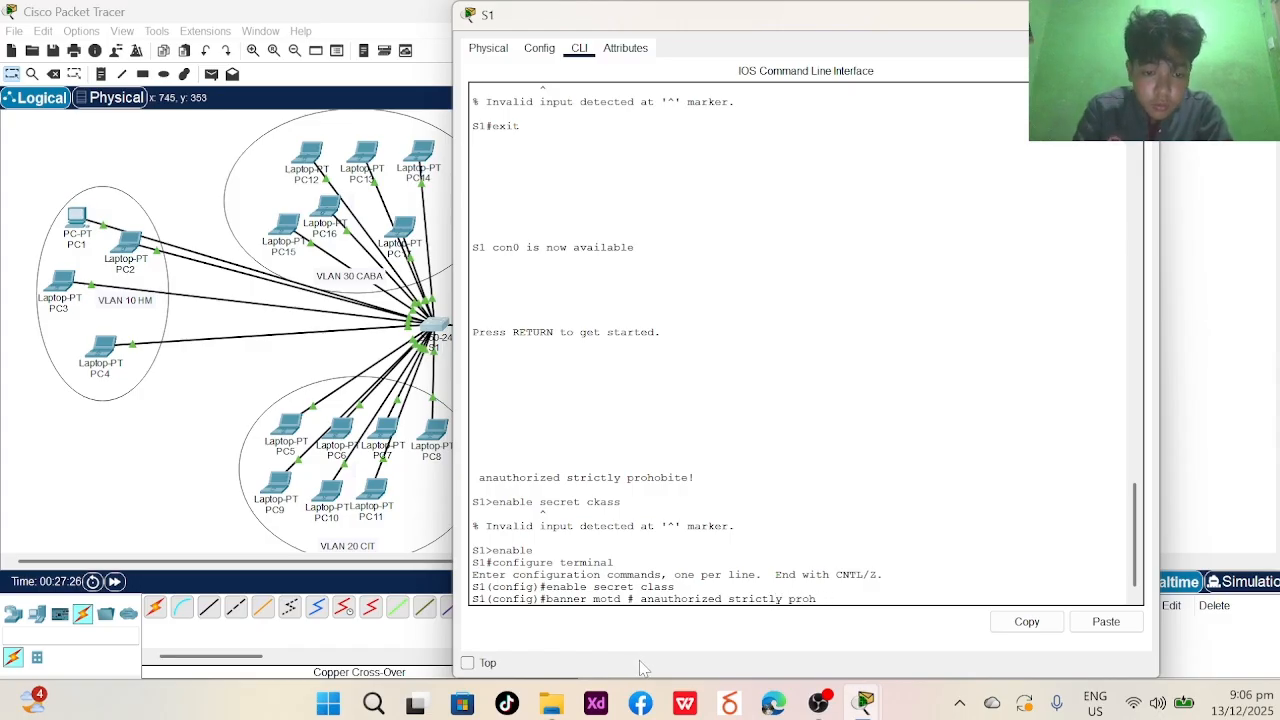
type("obite")
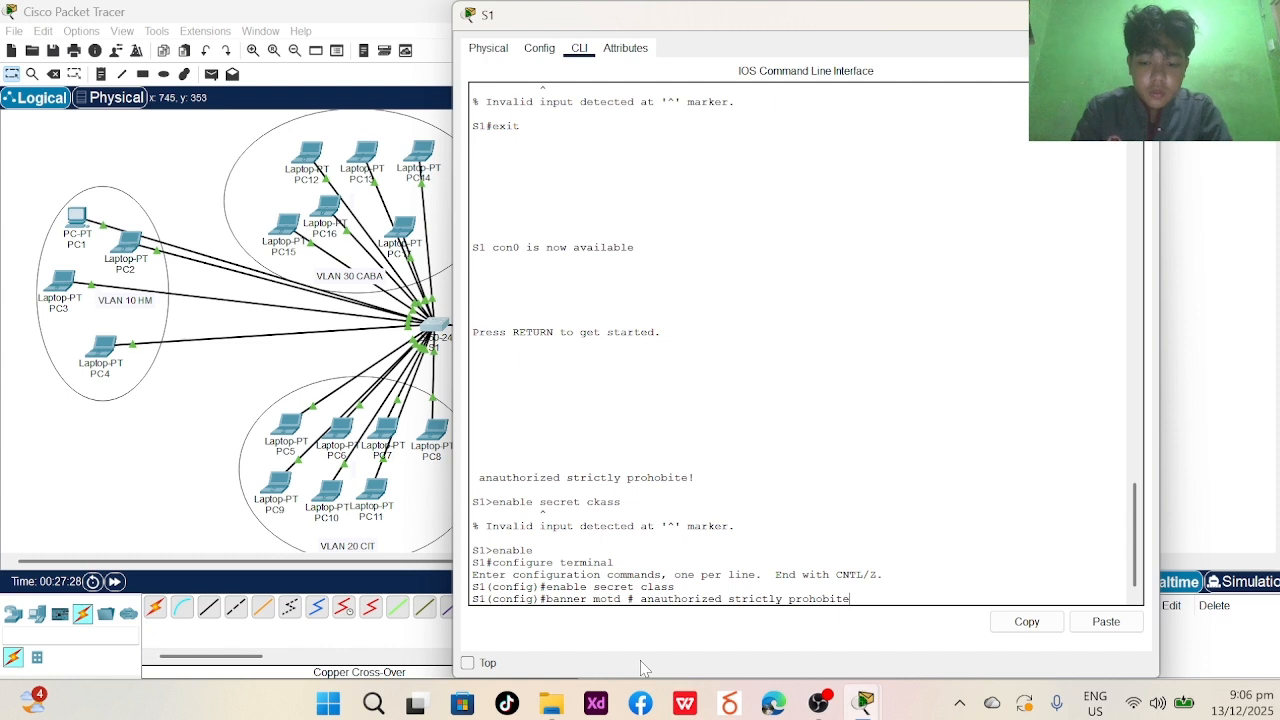
type("!#")
key("Return")
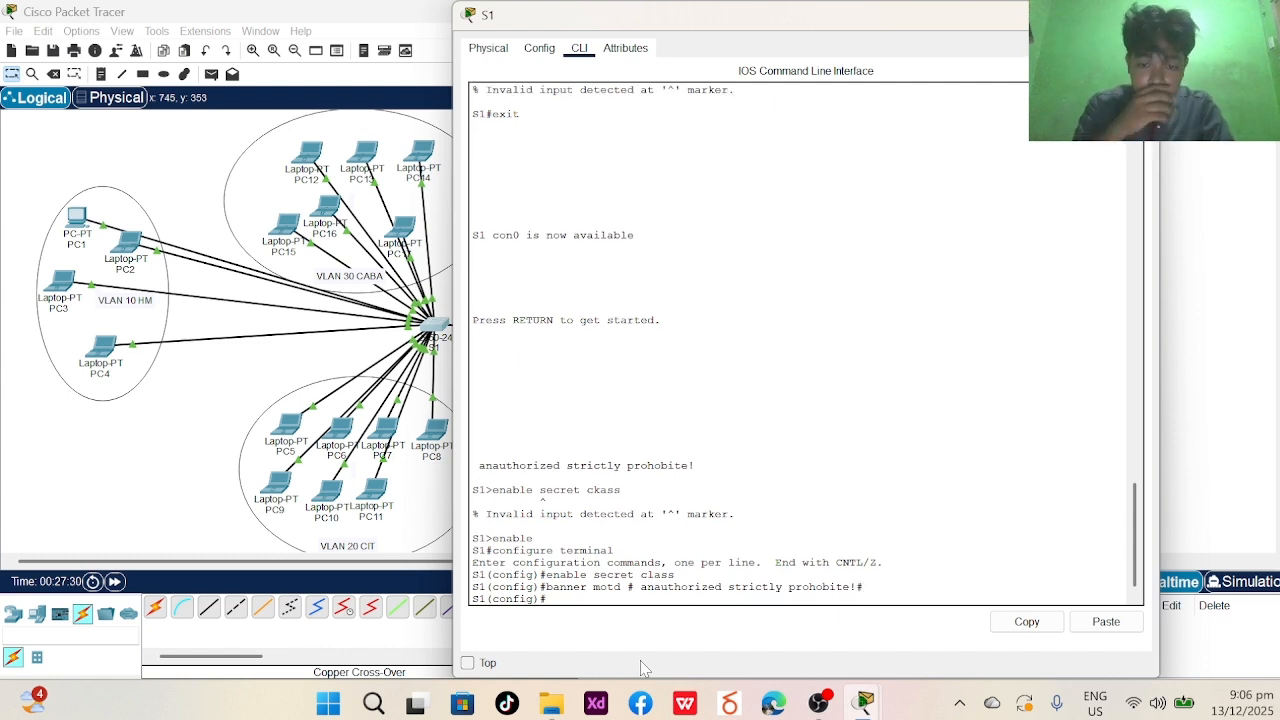
- Disable domain lookup and start entering console line 0 configuration
type("n")
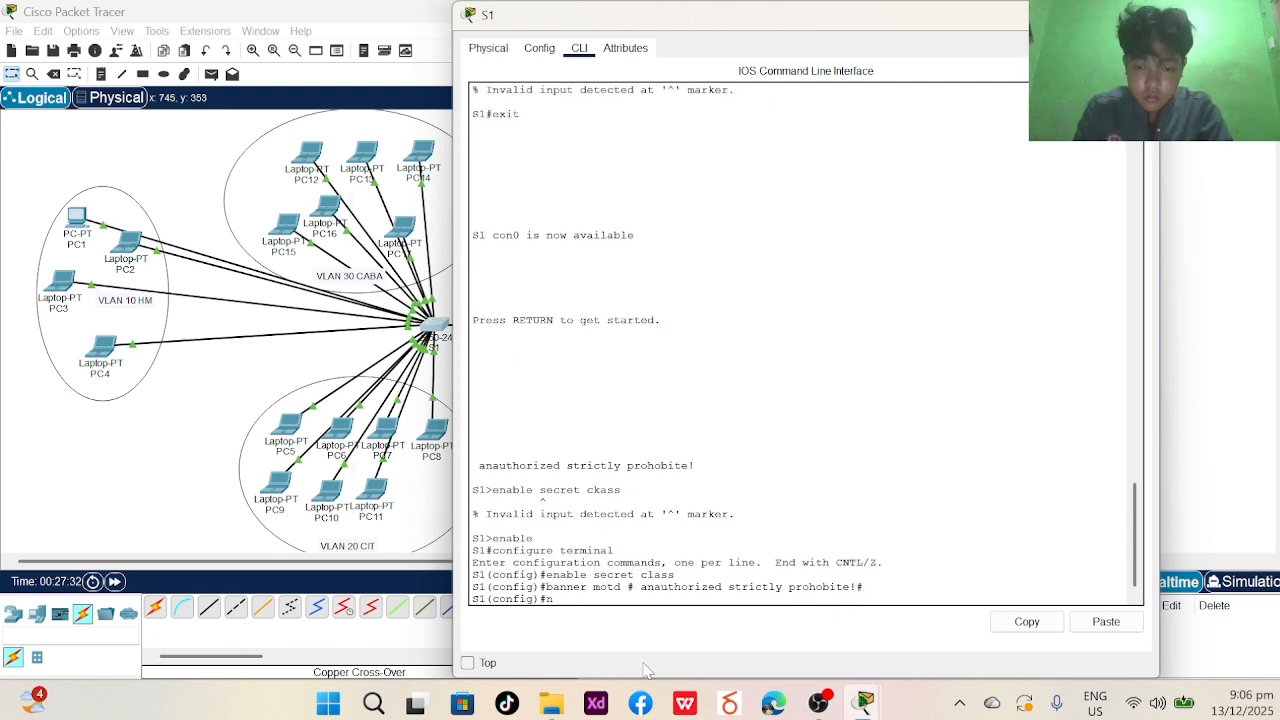
type("o ip domain")
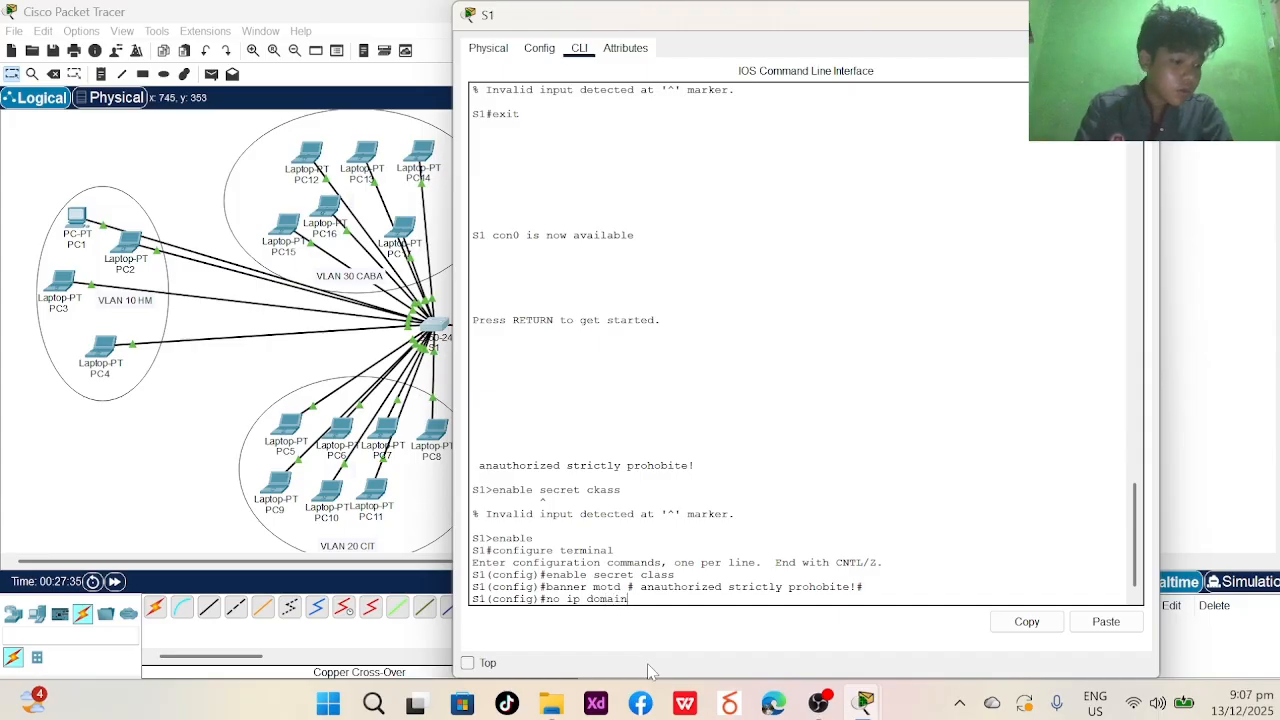
type(" look up")
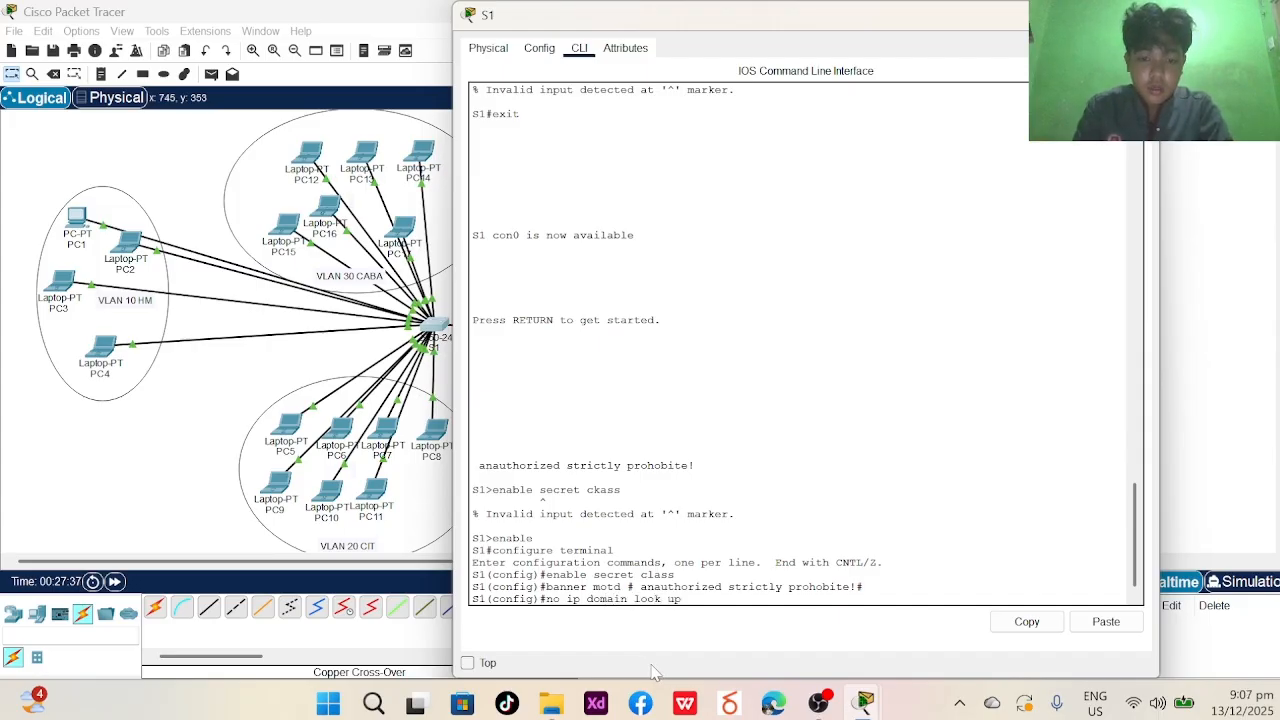
key("Return")
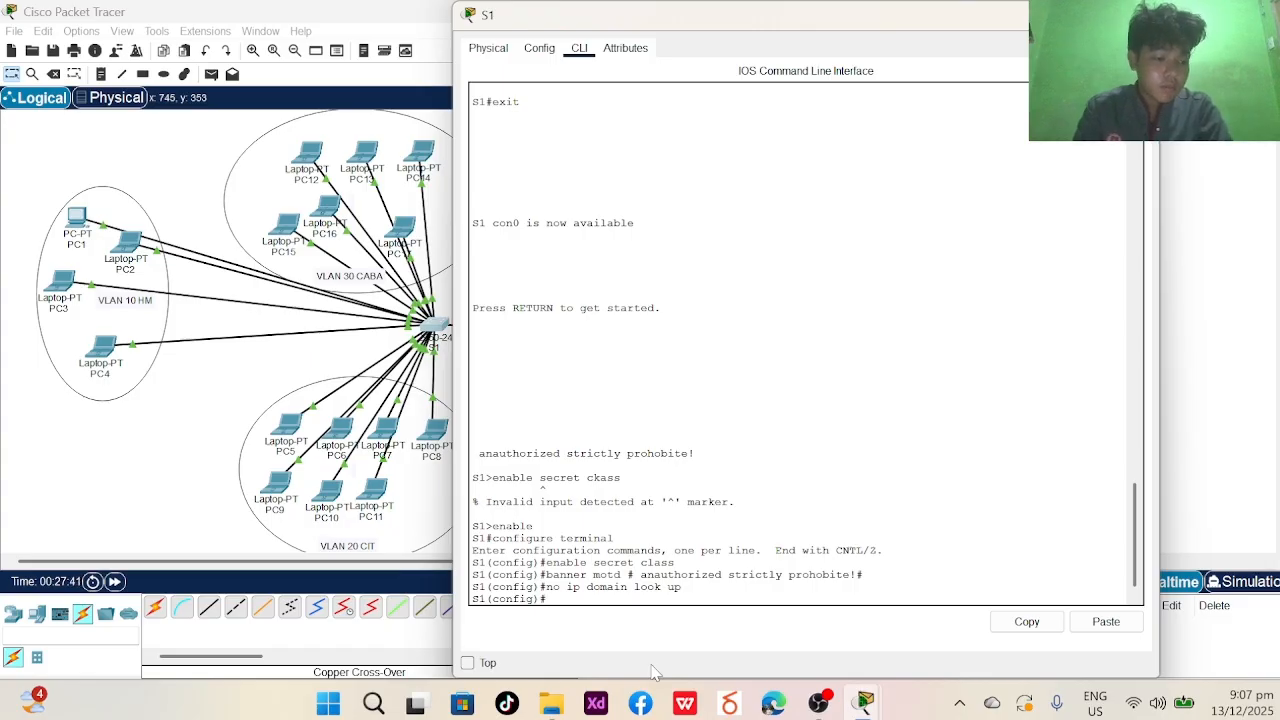
type("line conso")
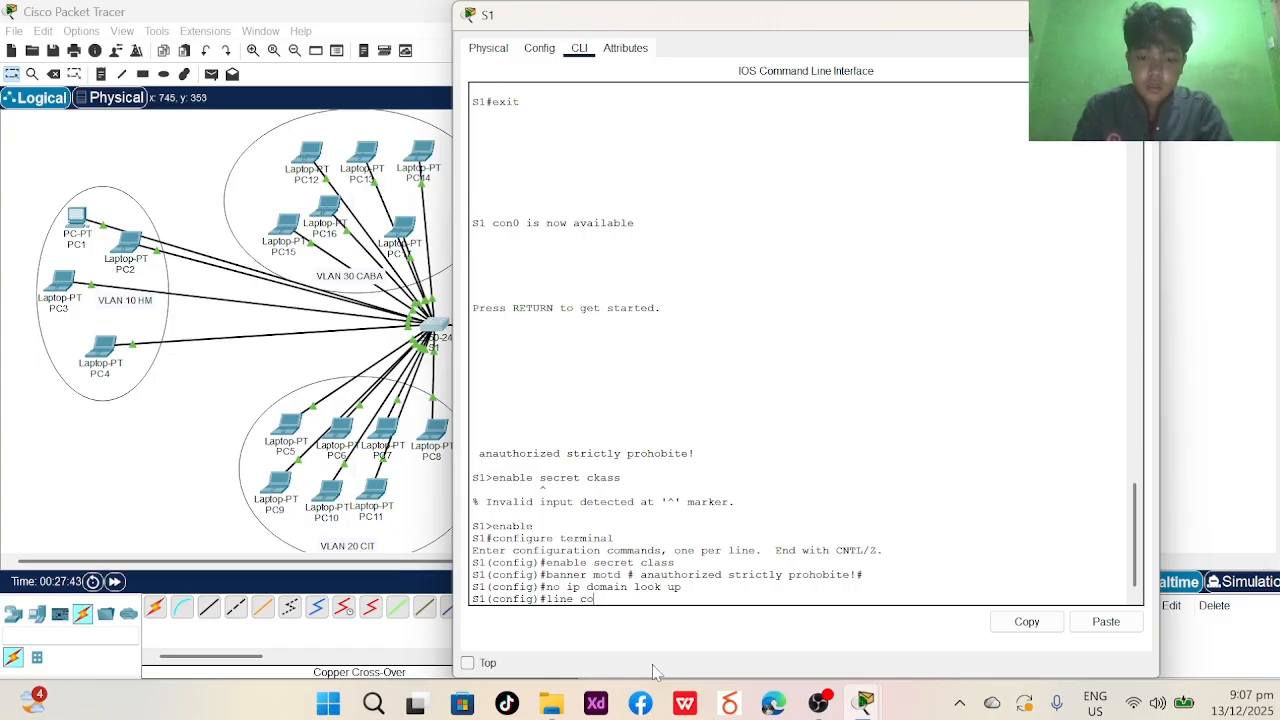
key("BackSpace")
key("BackSpace")
key("BackSpace")
key("BackSpace")
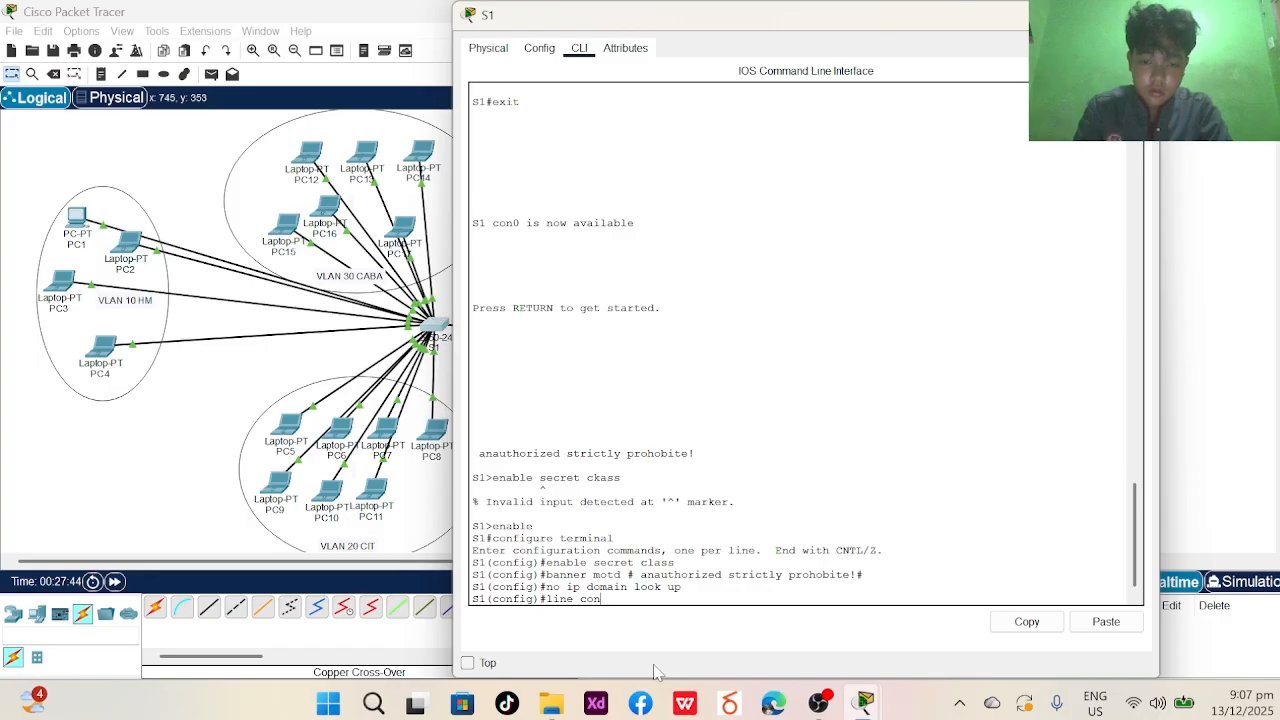
type("o")
key("BackSpace")
type("sole")
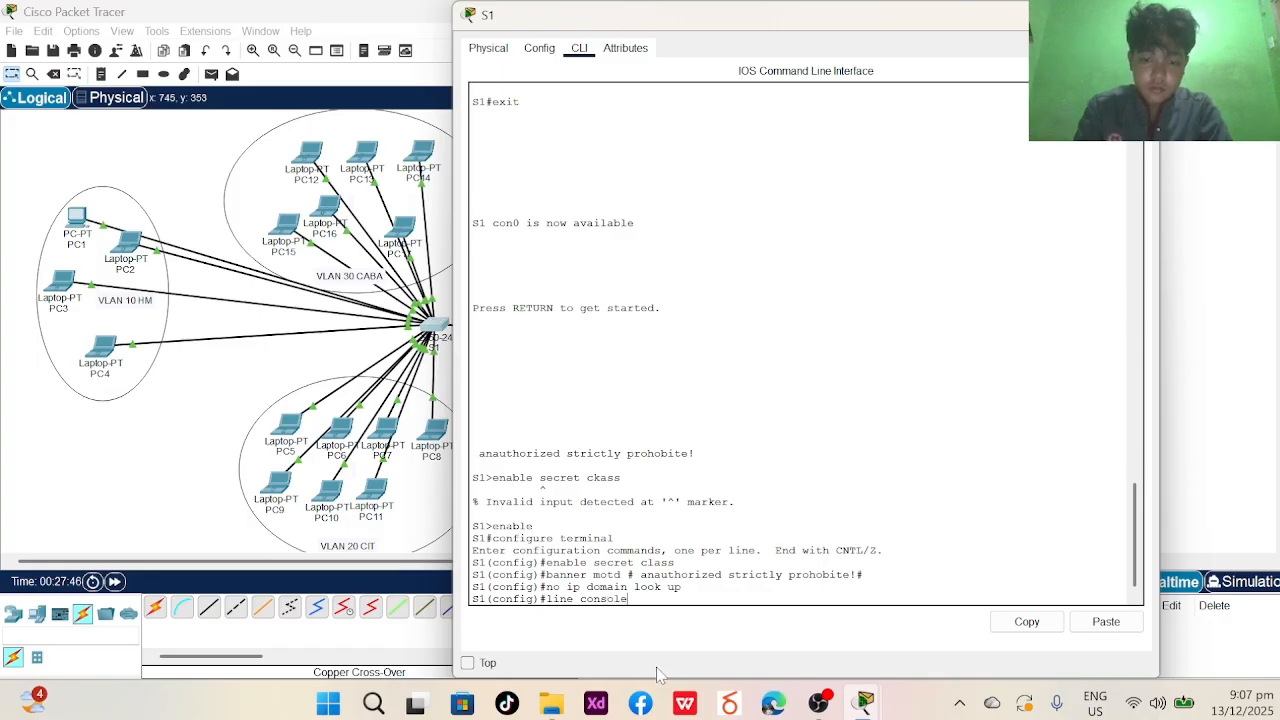
type("0")
key("BackSpace")
type("0")
- Set a console line password and rename the switch to s1
key("Return")
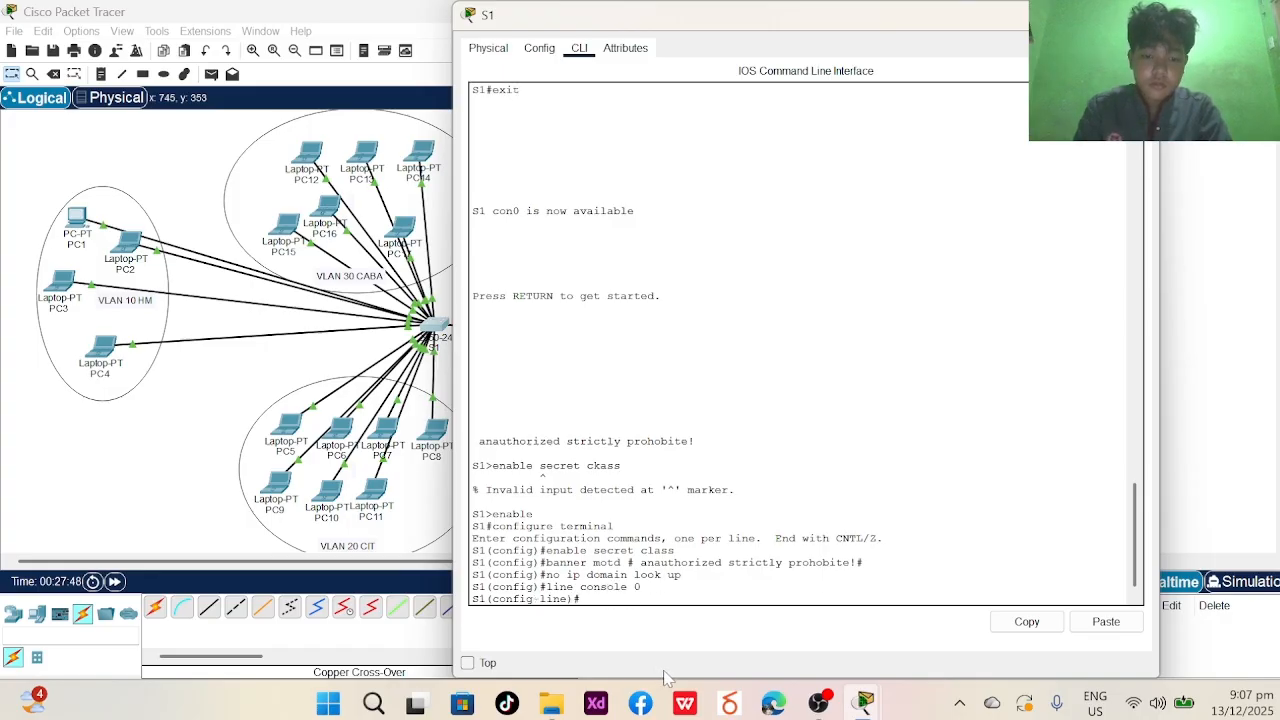
type("p")
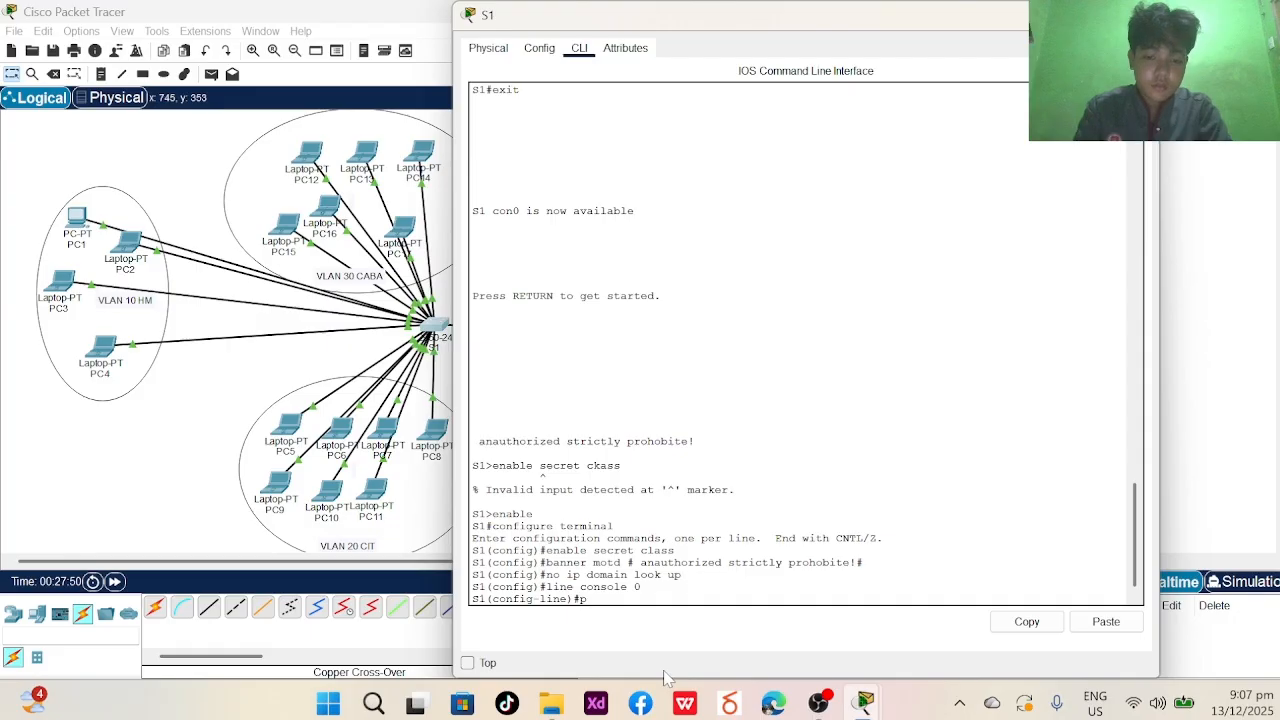
type("assword cisco")
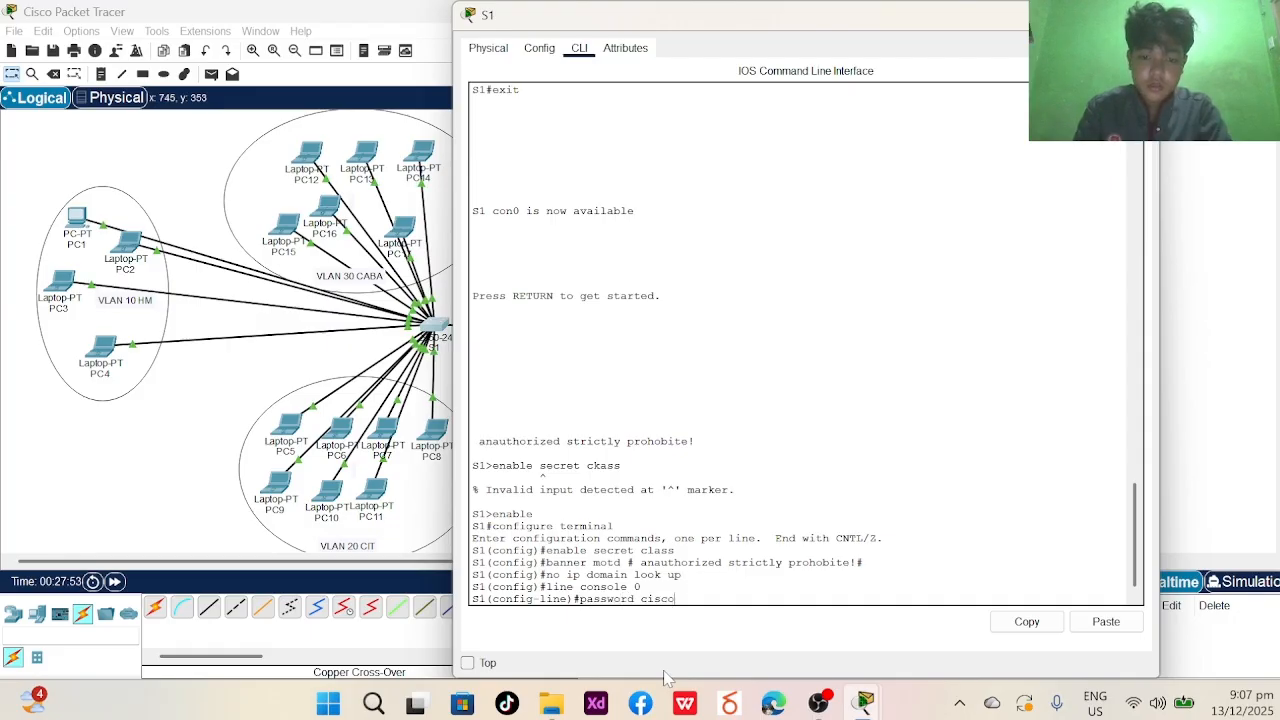
key("Return")
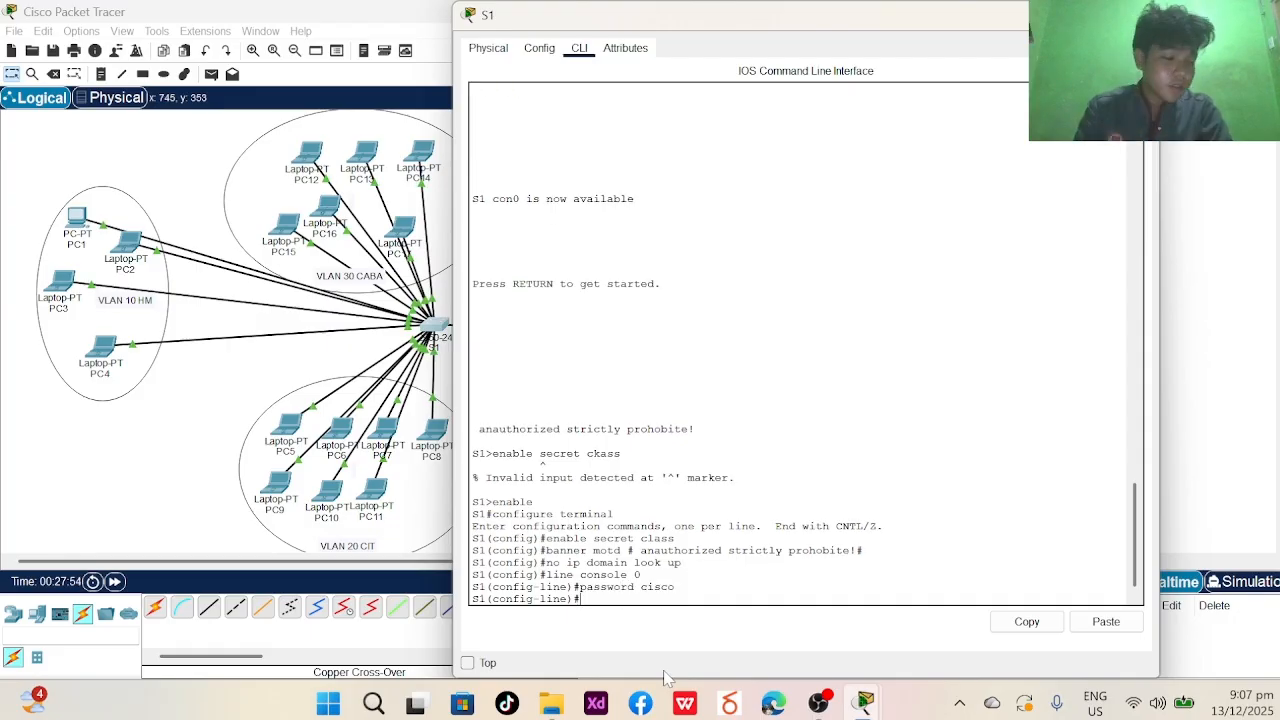
type("hostname s1")
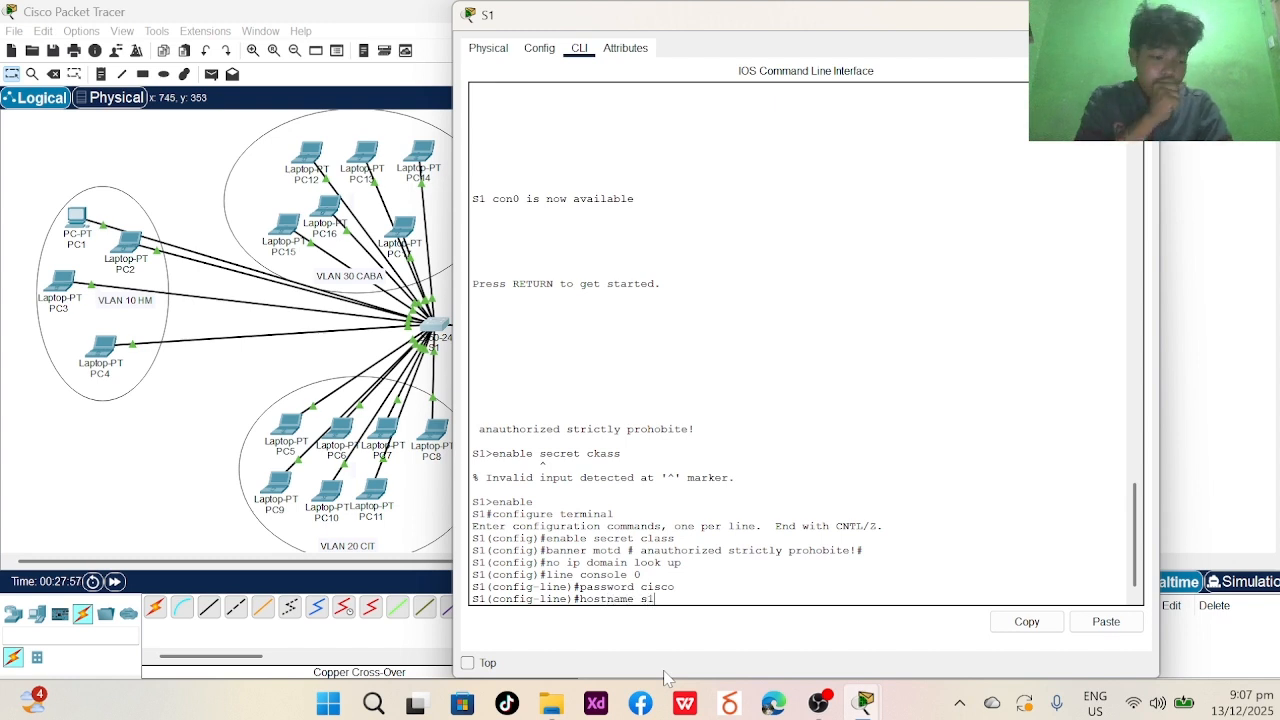
key("Return")
- Create VLAN 10 and name it HM
key("Caps_Lock")
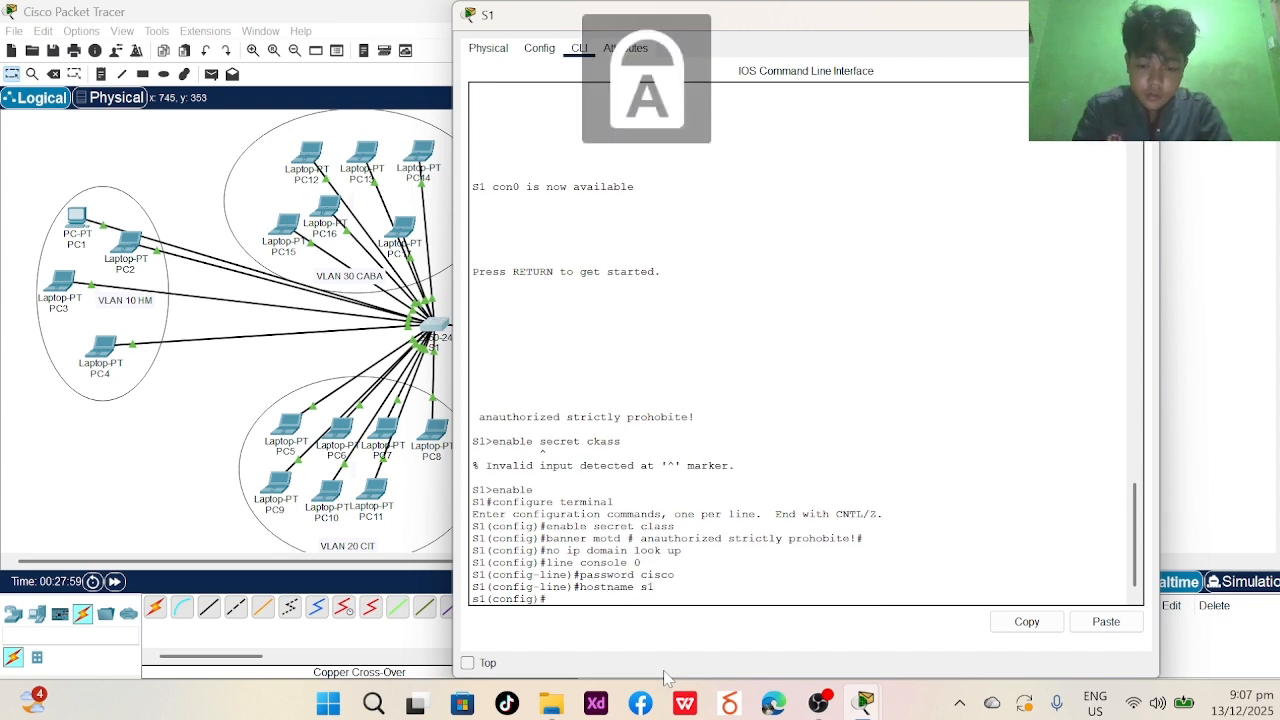
type("VL")
key("Caps_Lock")
key("BackSpace")
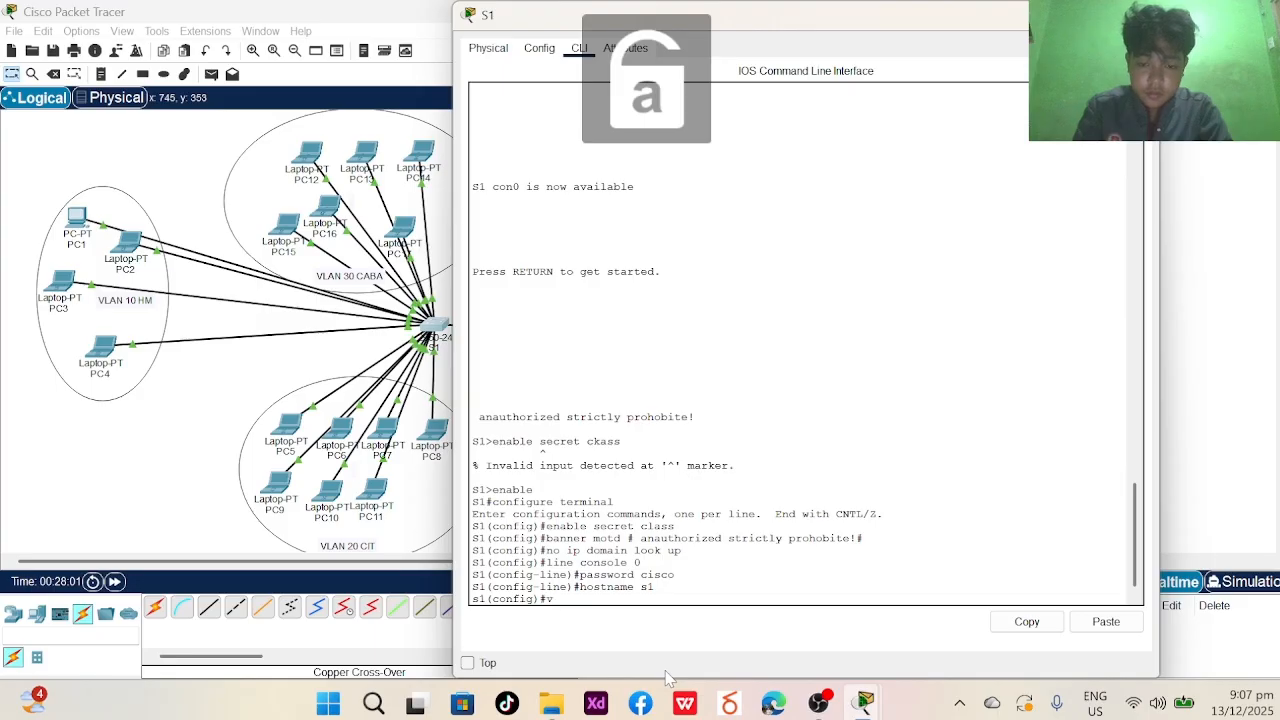
type("vlan 10 name")
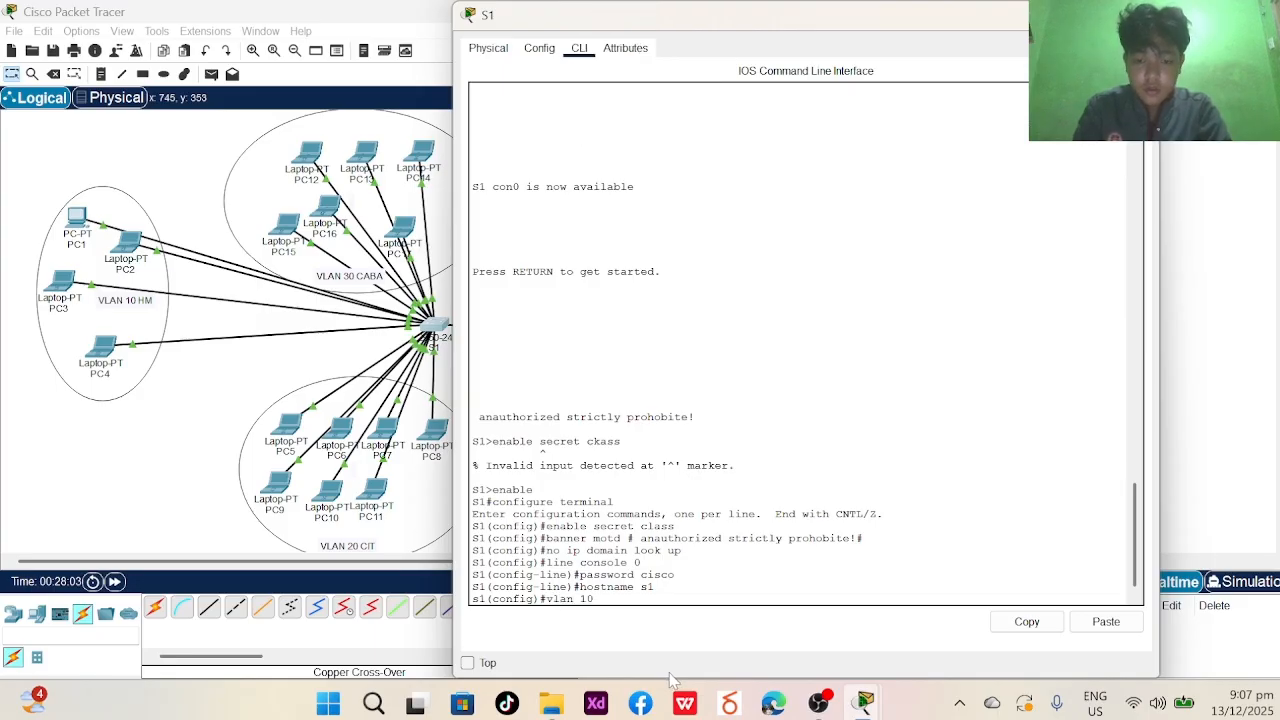
key("BackSpace")
key("BackSpace")
key("BackSpace")
key("BackSpace")
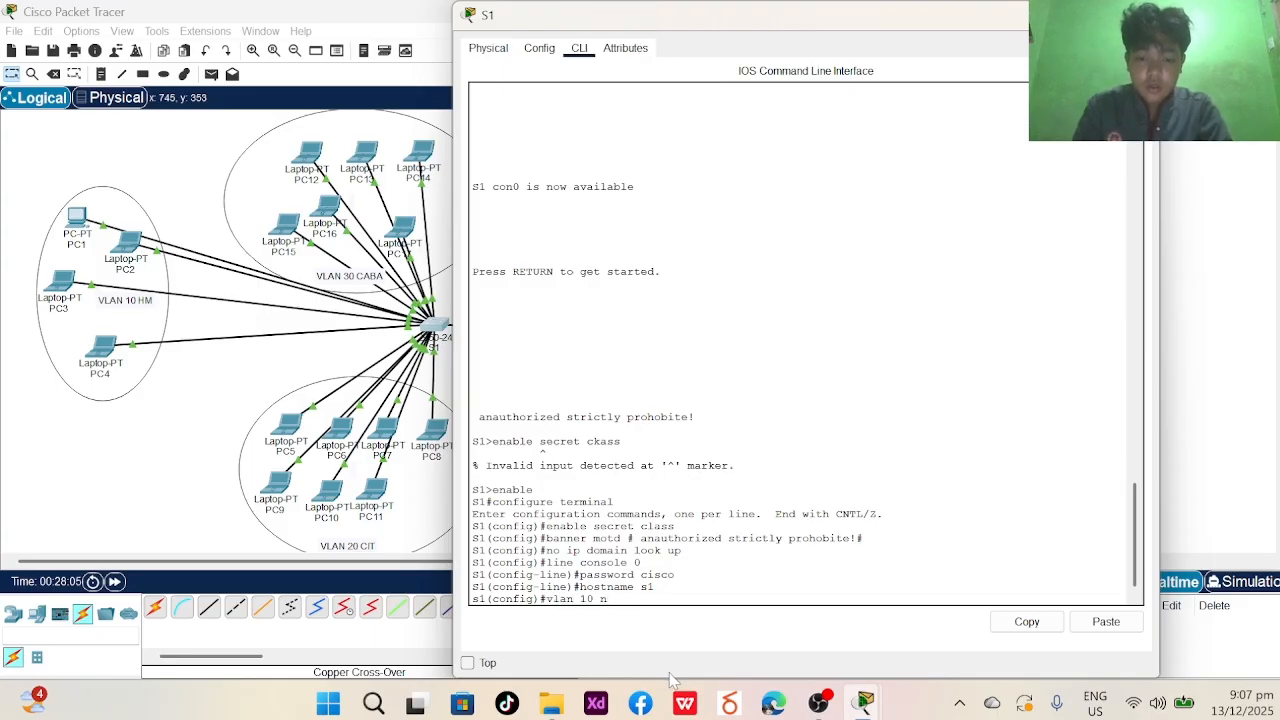
key("Return")
type("name")
key("Caps_Lock")
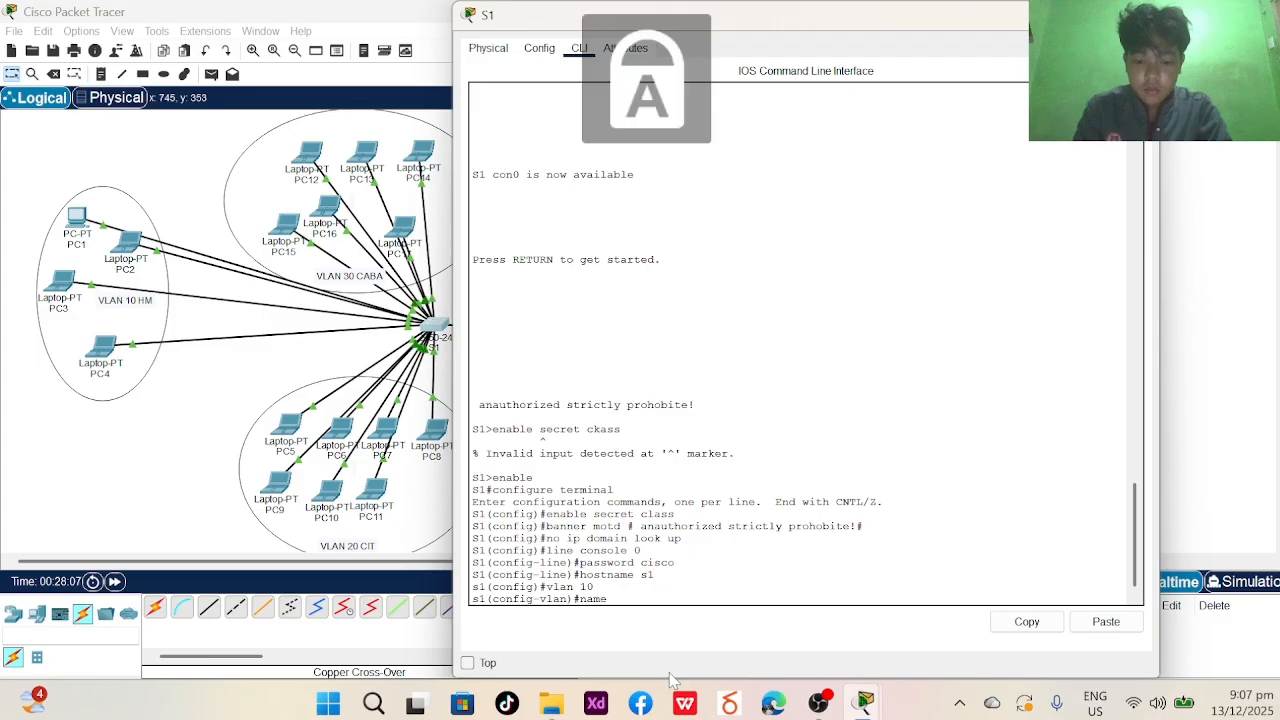
type("HM")
key("Return")
key("Caps_Lock")
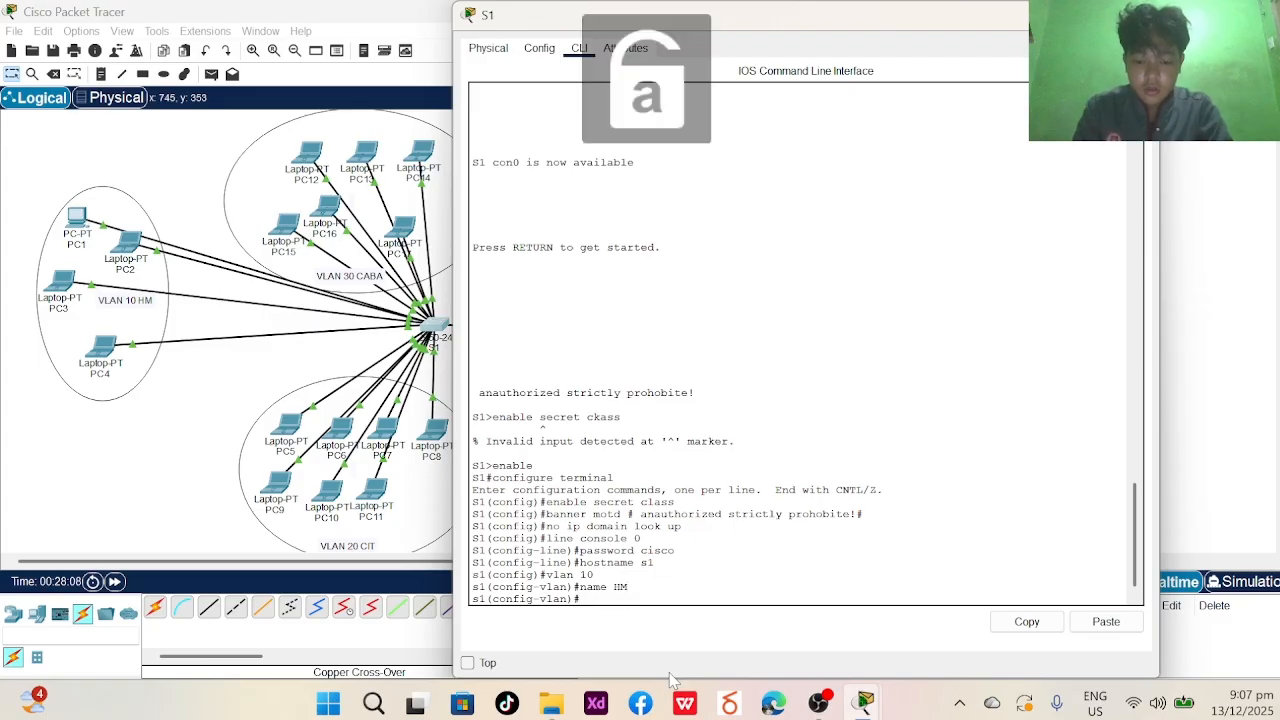
- Create VLAN 20 named CIT and VLAN 30 named CABA
type("vlan 2")
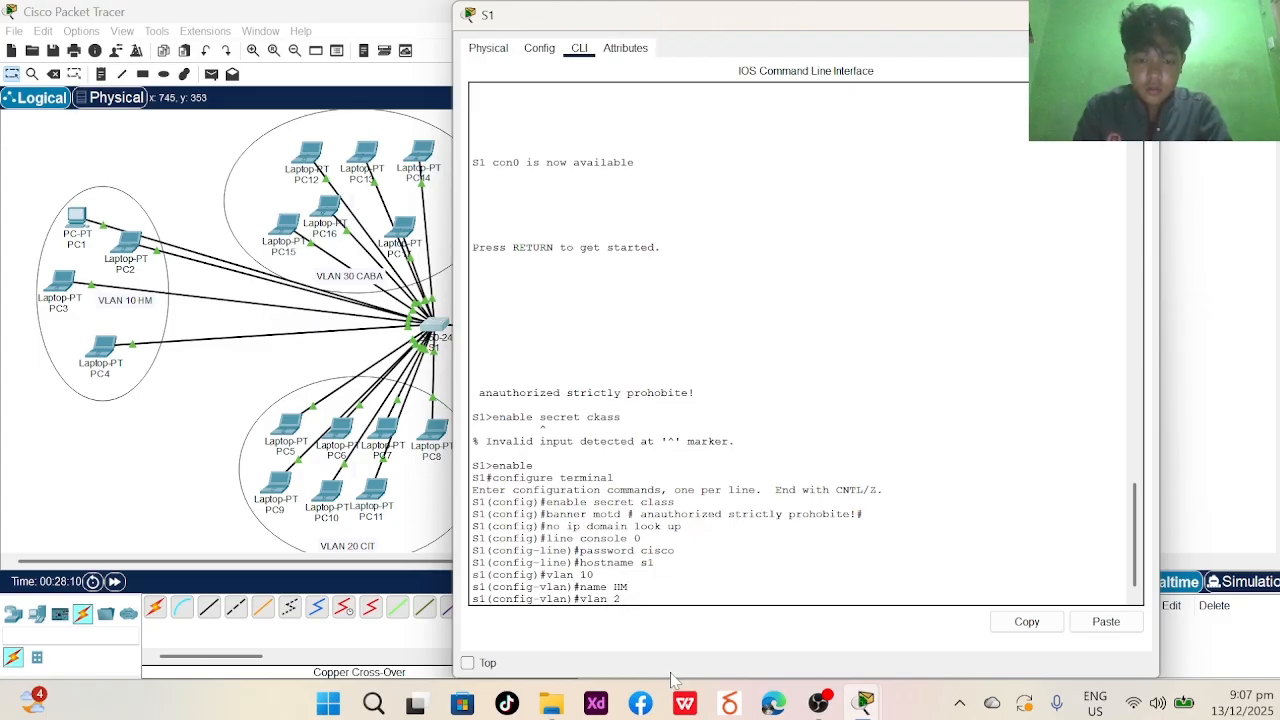
type("0")
key("Return")
type("name")
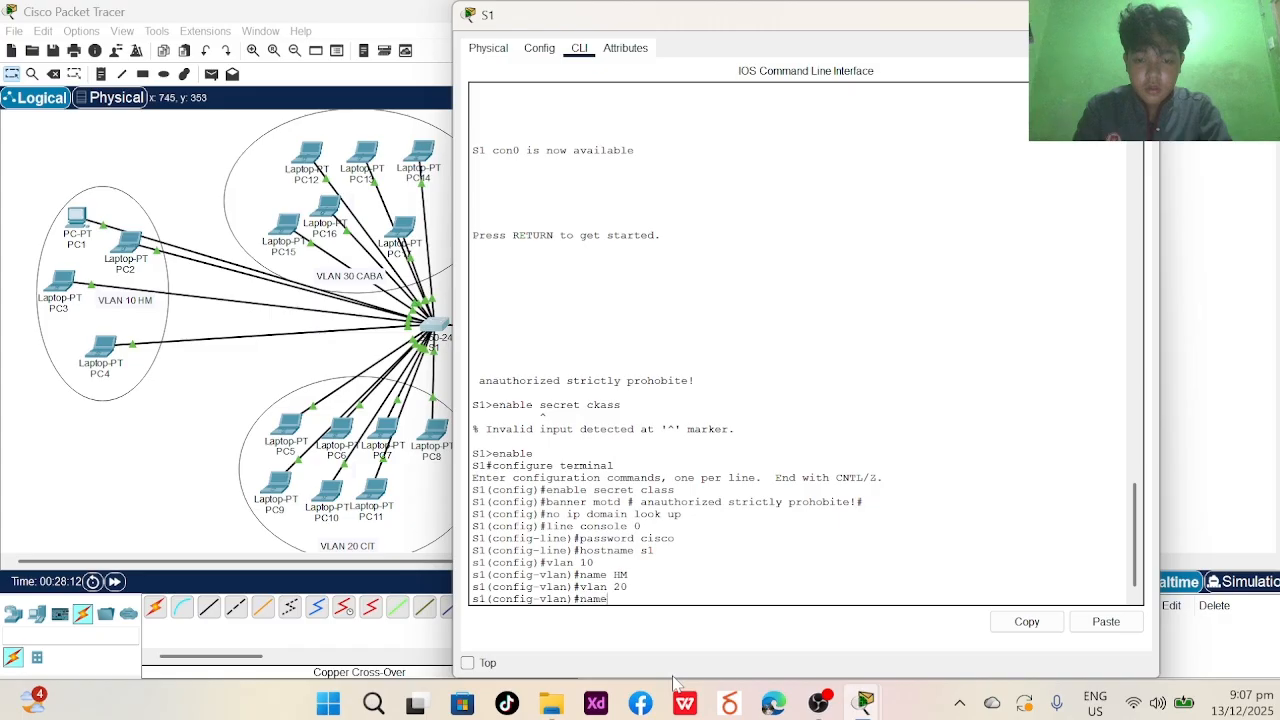
key("Caps_Lock")
type("CIT")
key("Return")
key("Caps_Lock")
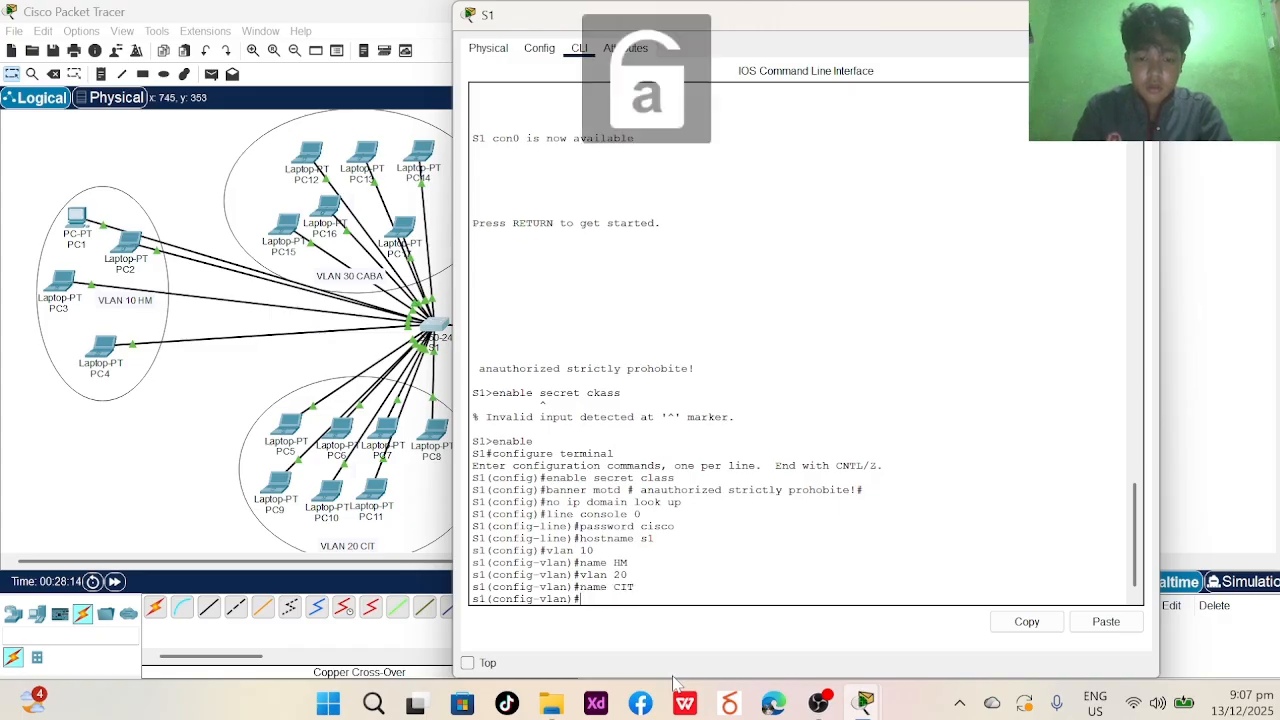
type("vlan 30")
key("Return")
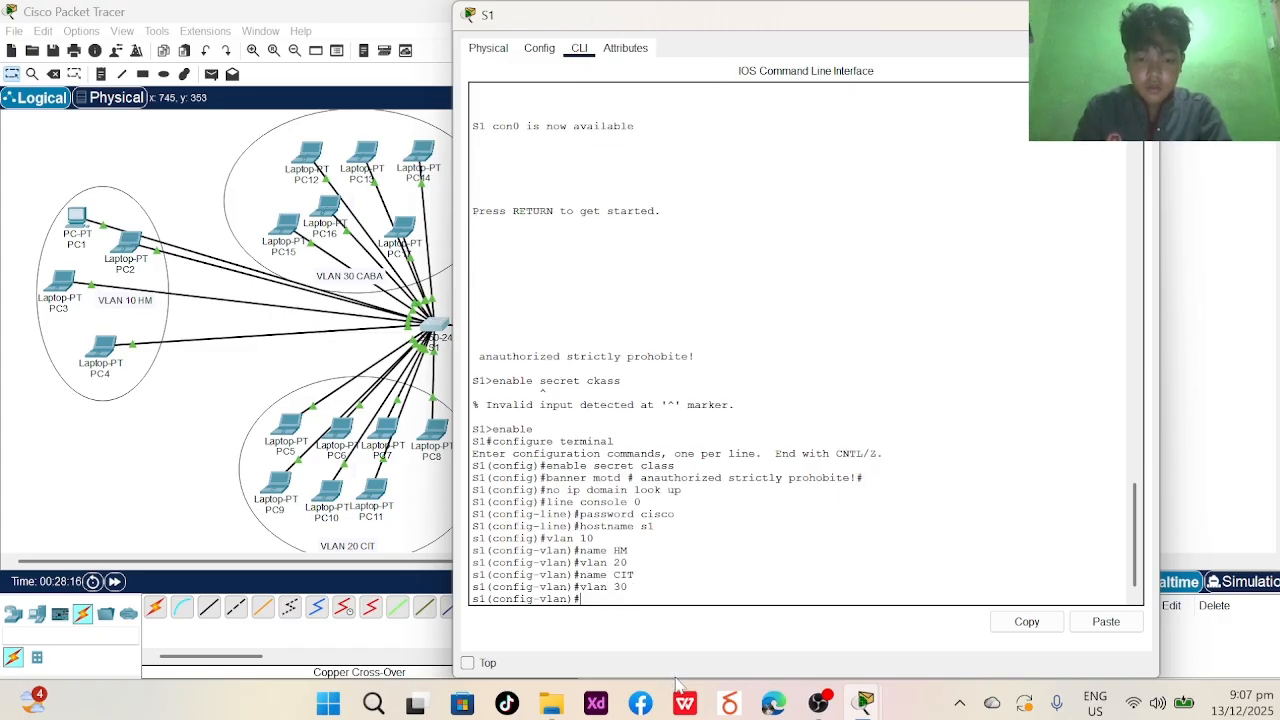
type("name")
key("Caps_Lock")
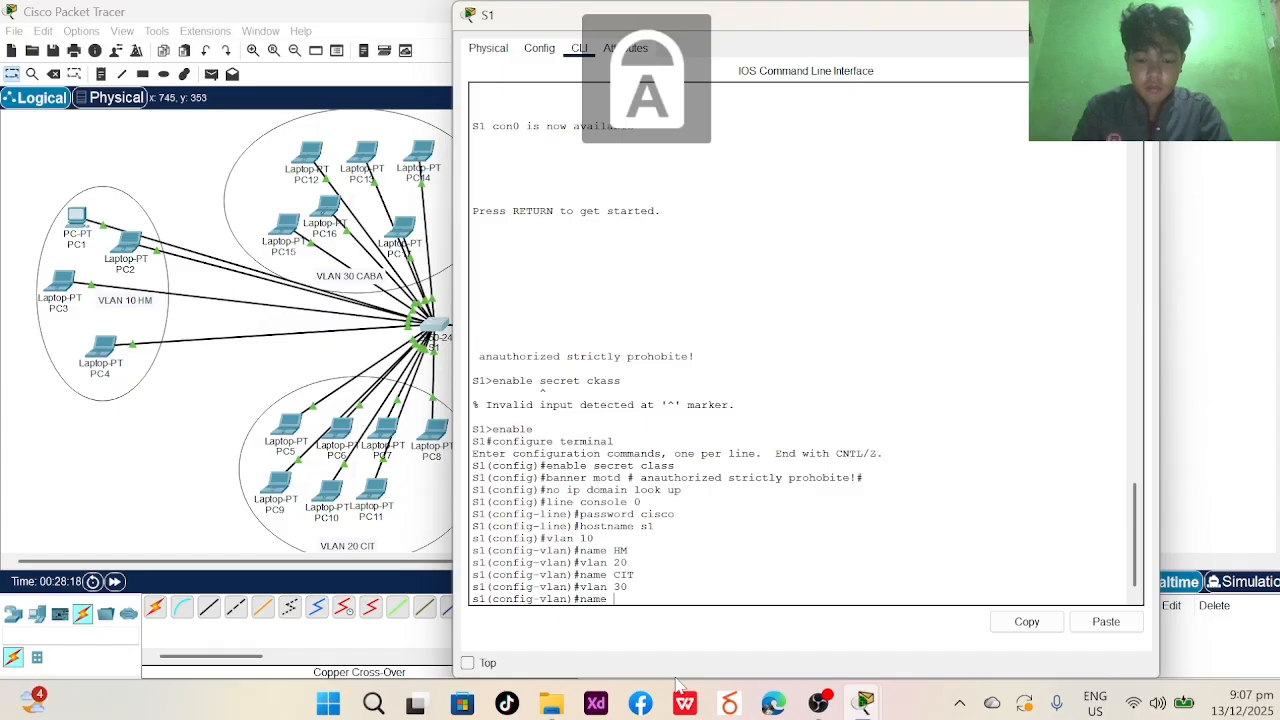
type("CABA")
key("Return")
key("Caps_Lock")
- Create VLAN 80 named Native, then end configuration mode
type("vlan)#vl")
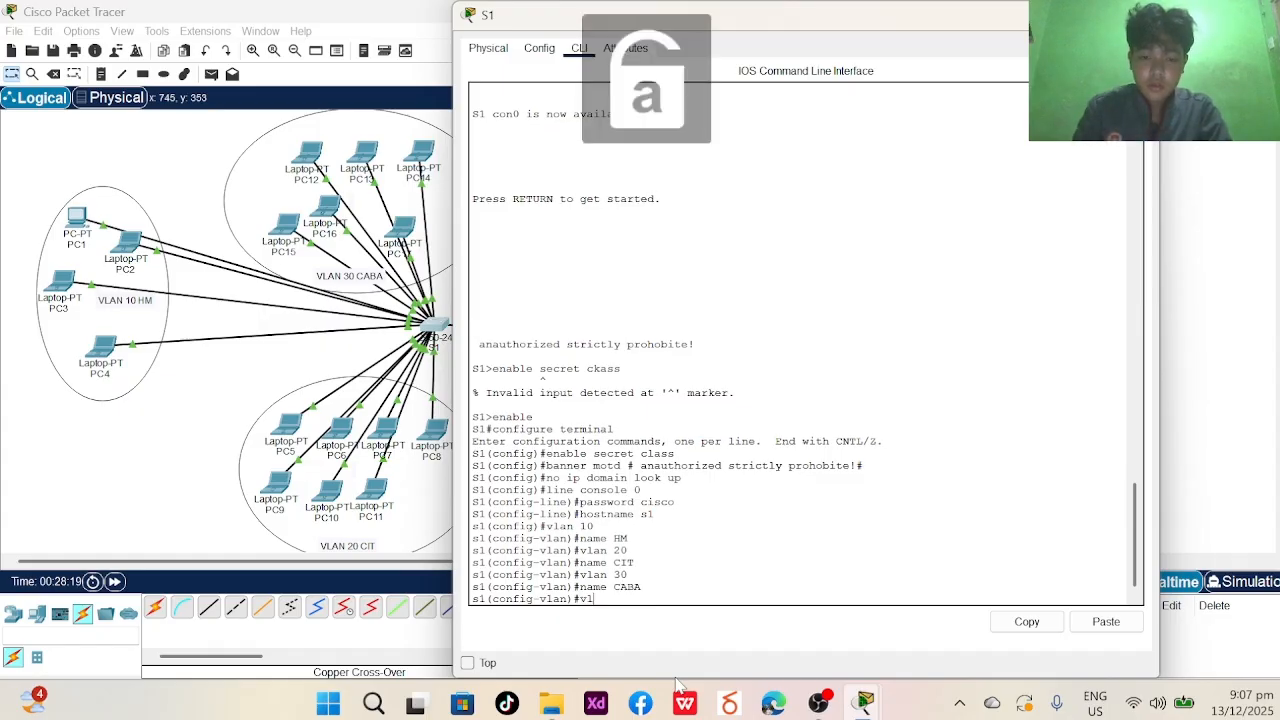
type("an 80")
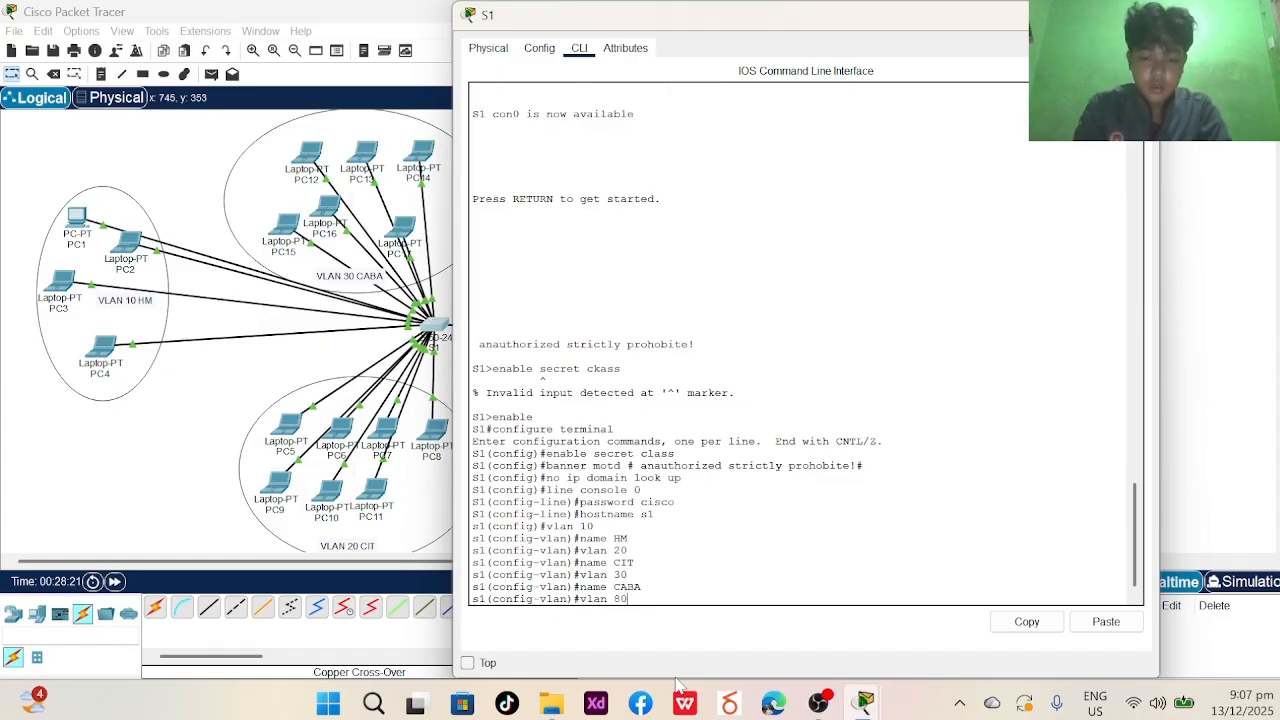
key("Caps_Lock")
key("Return")
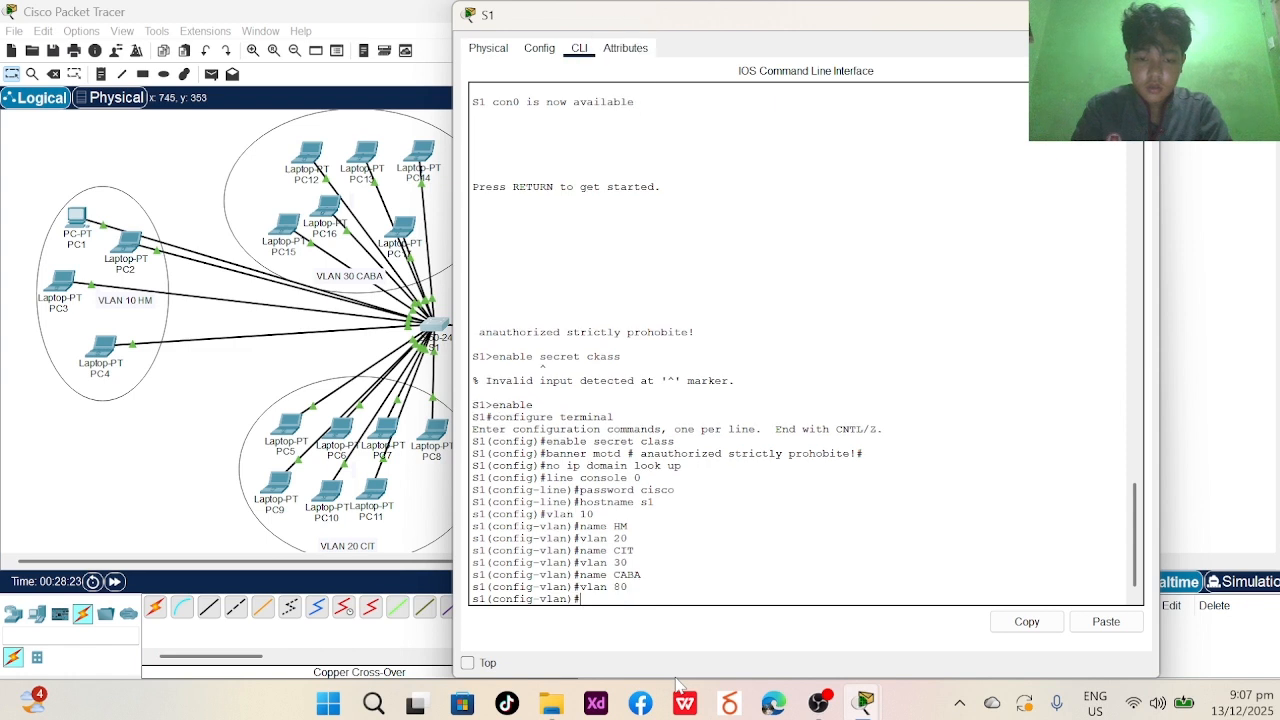
type("N")
key("Caps_Lock")
key("BackSpace")
type("name")
key("Caps_Lock")
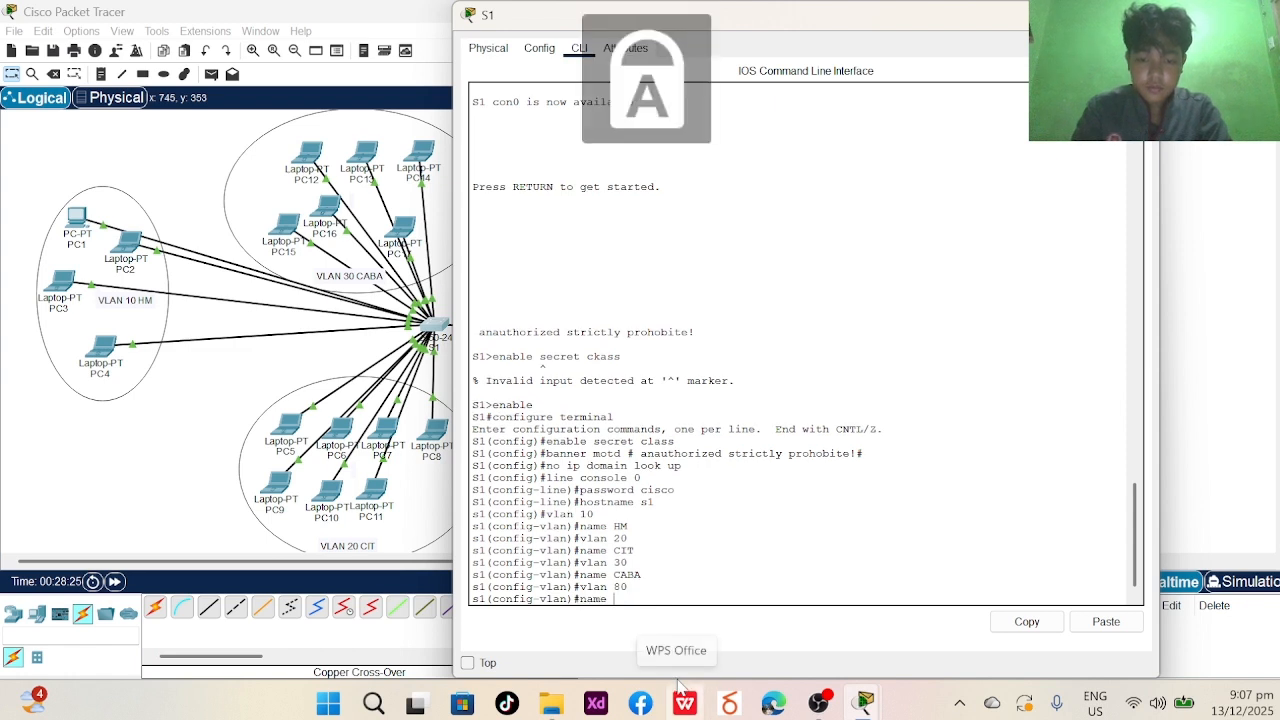
type("NATI")
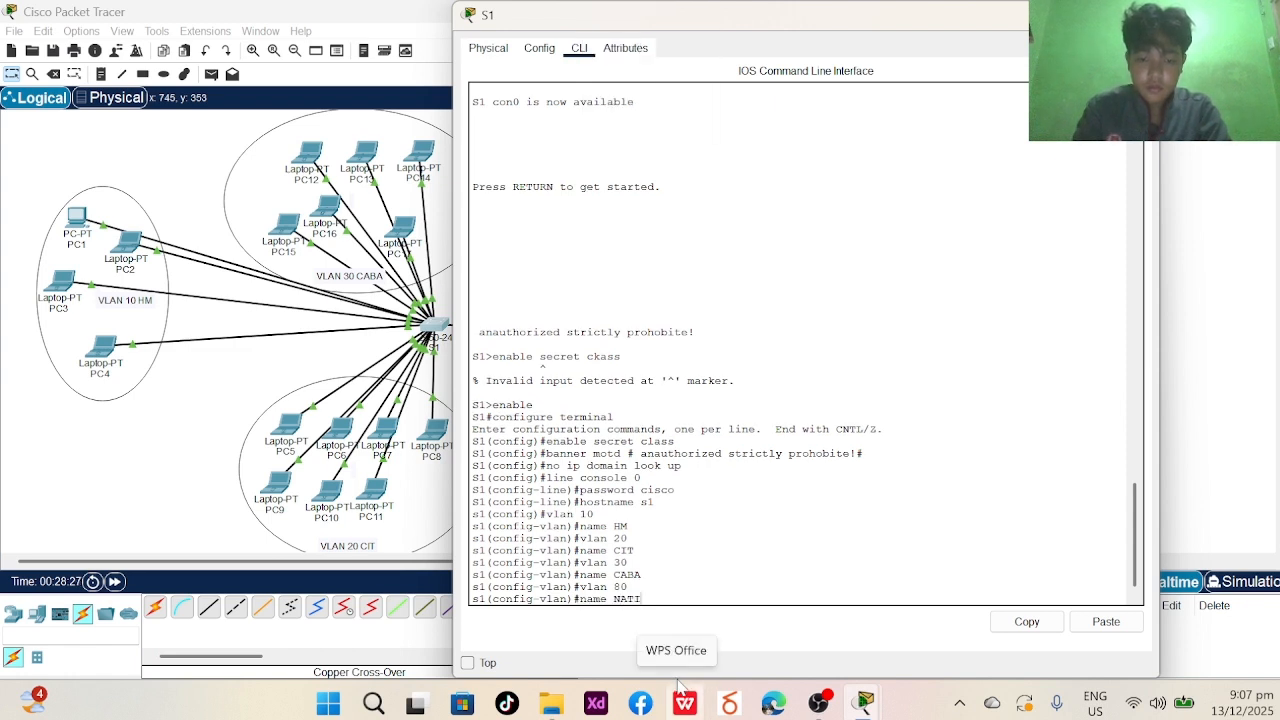
key("Caps_Lock")
type("tive")
key("Return")
type("end")
key("Return")
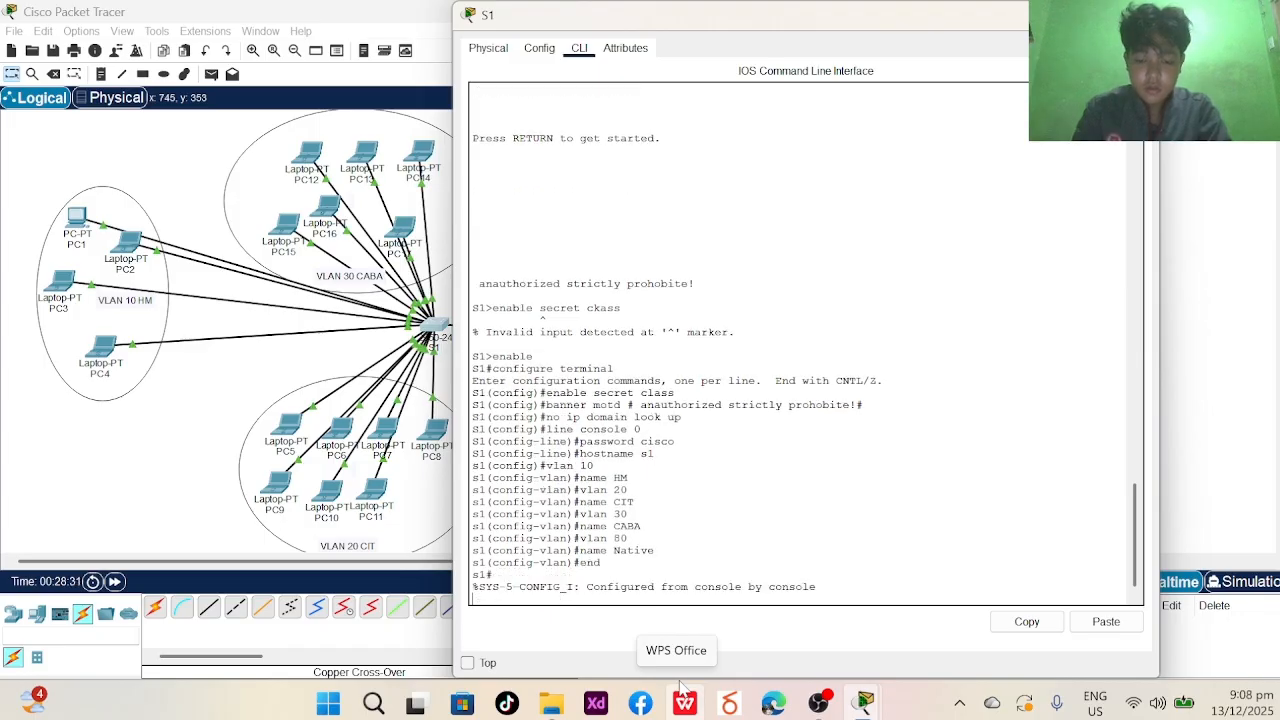
- Log out and back into the console, then run show vlan brief
type("exit")
key("Return")
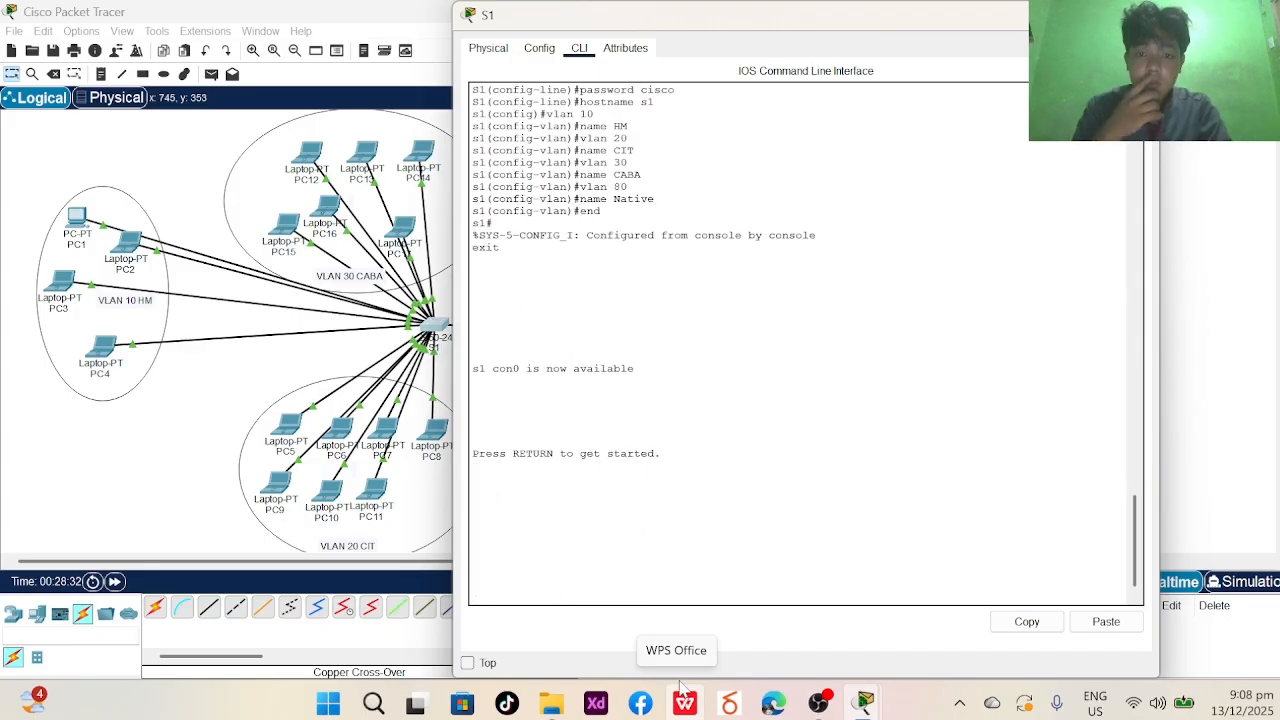
key("Return")
type("ow ")
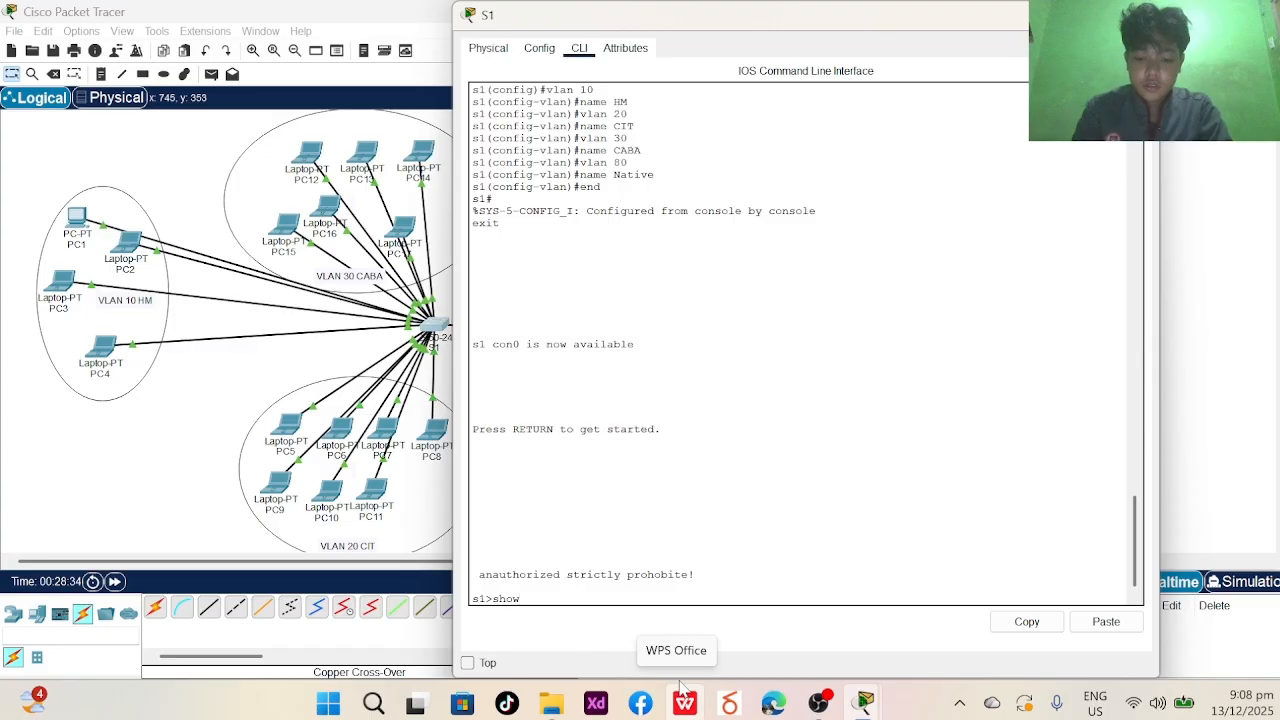
type("vlan brief")
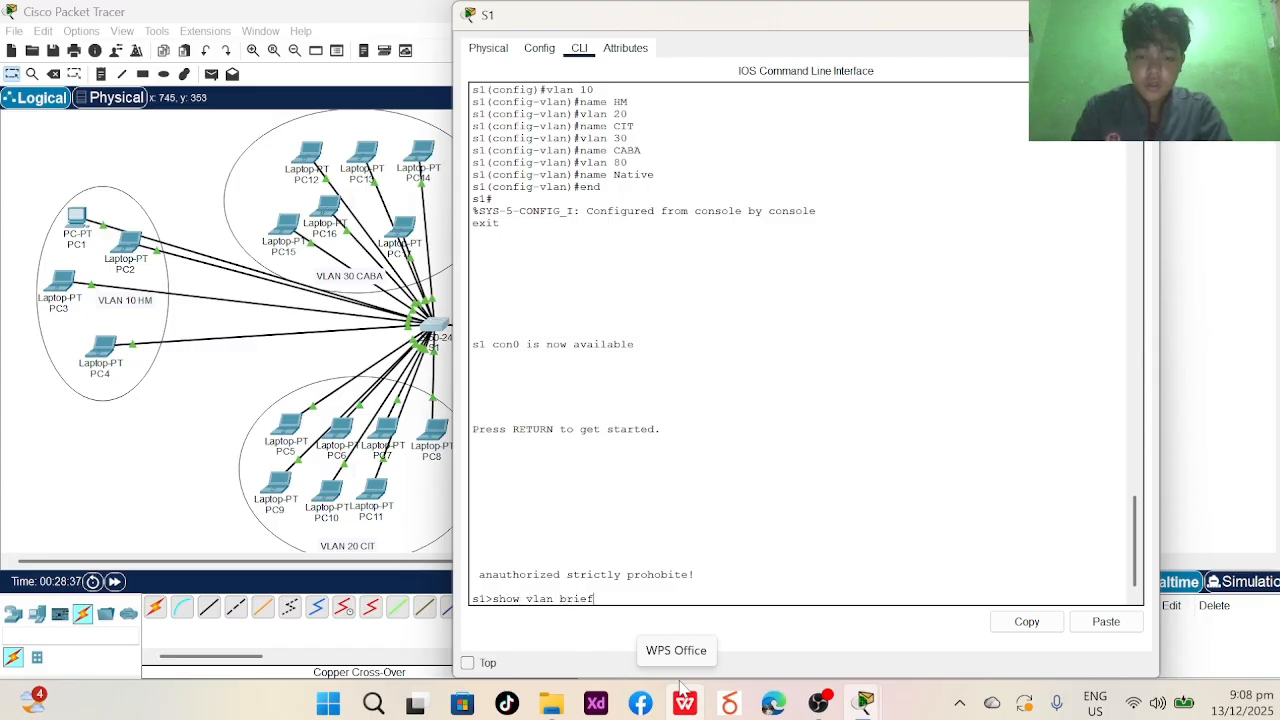
key("Return")
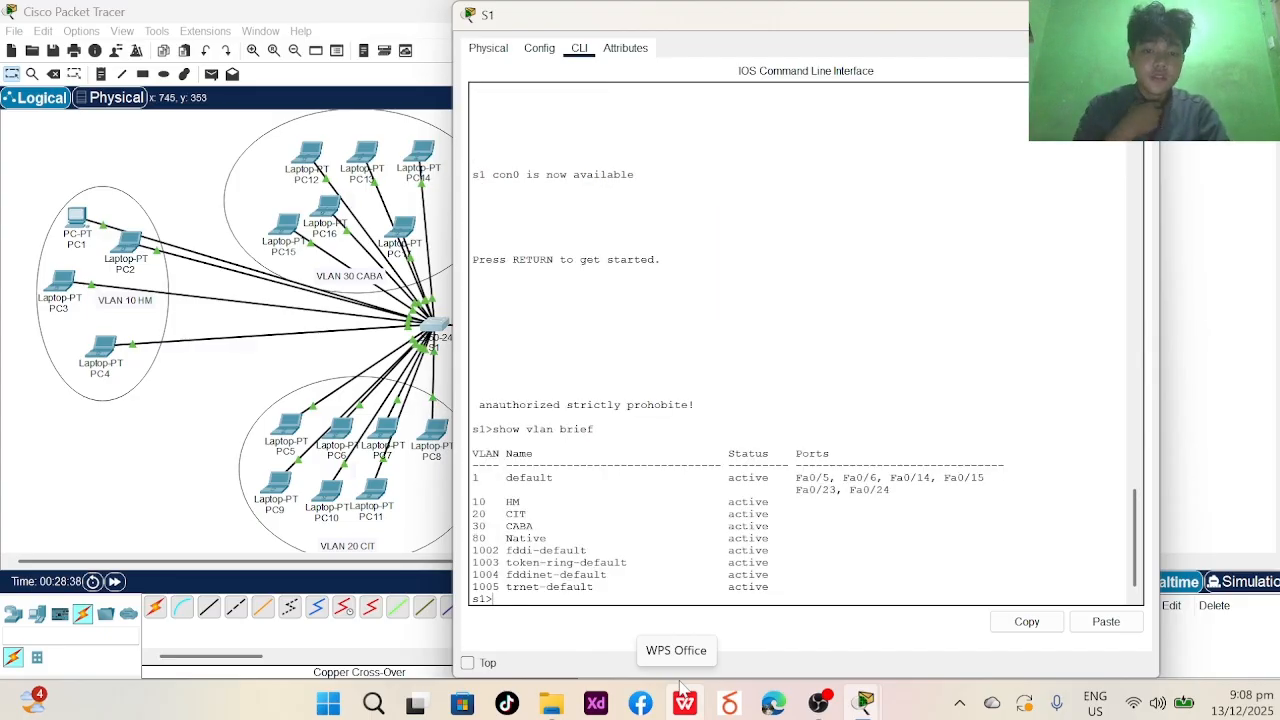
- Enter privileged mode with enable and the enable password
type("enbal")
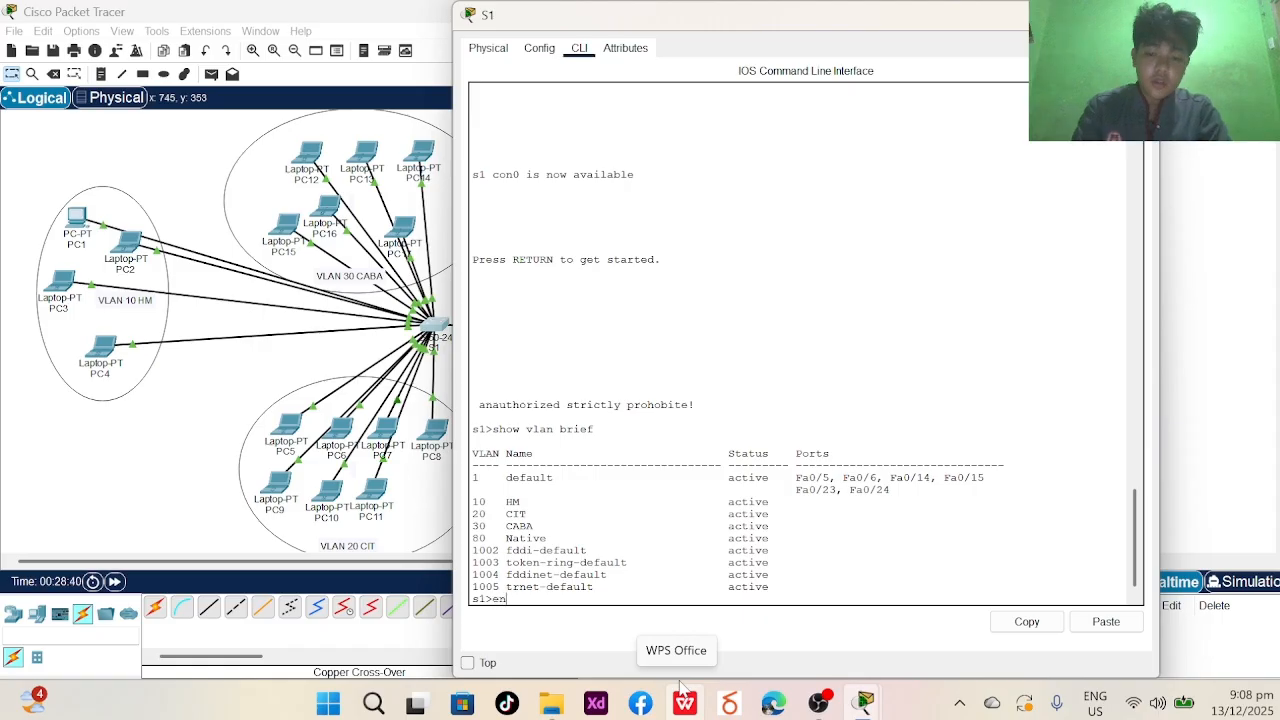
key("BackSpace")
key("BackSpace")
key("BackSpace")
key("BackSpace")
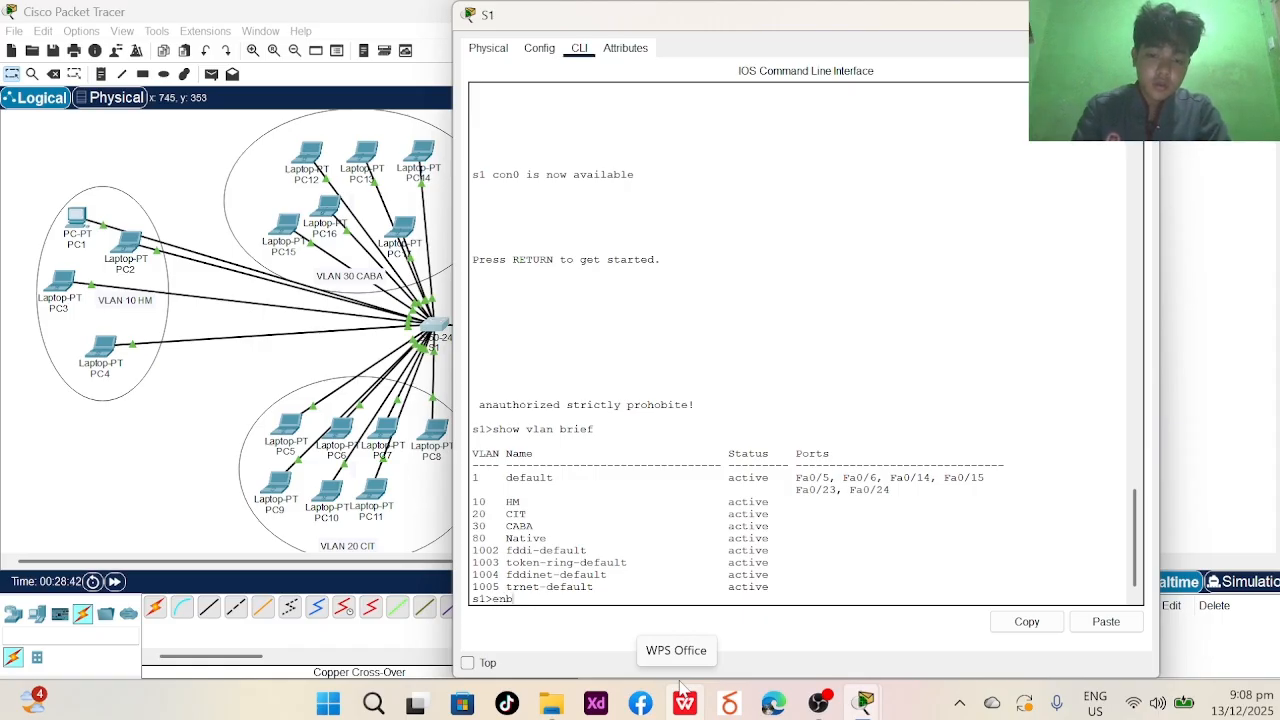
type("able")
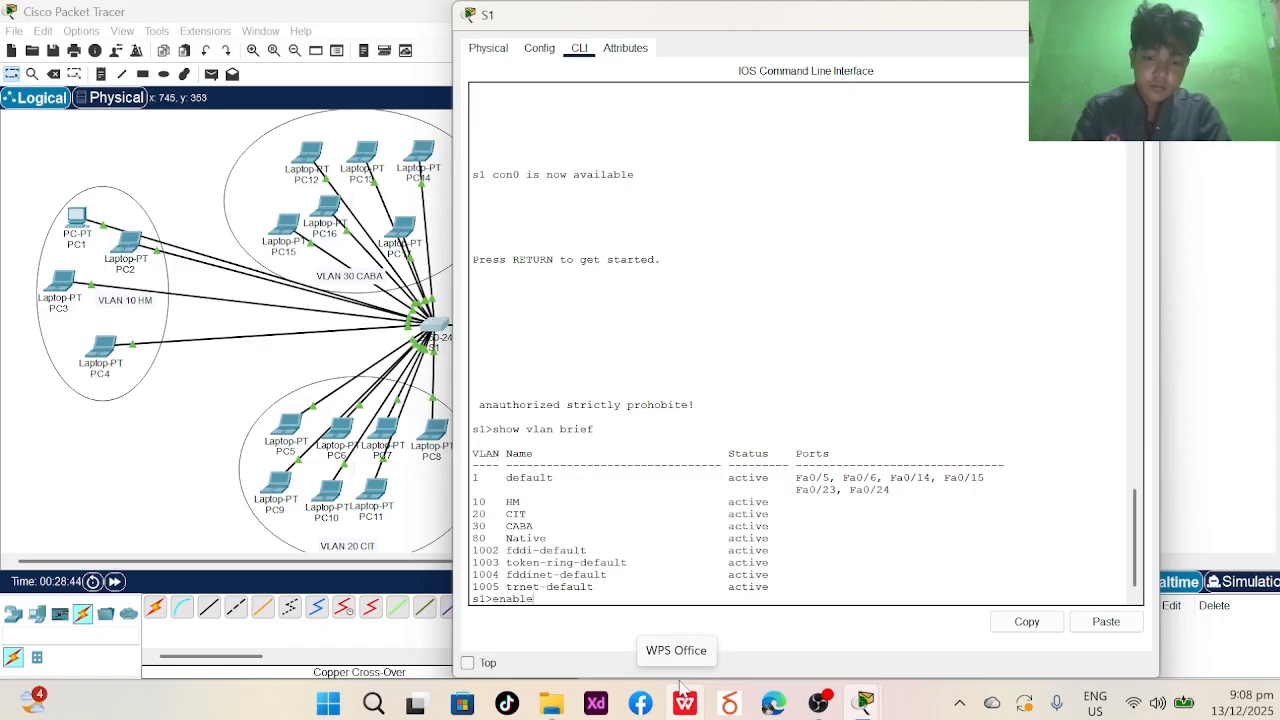
key("Return")
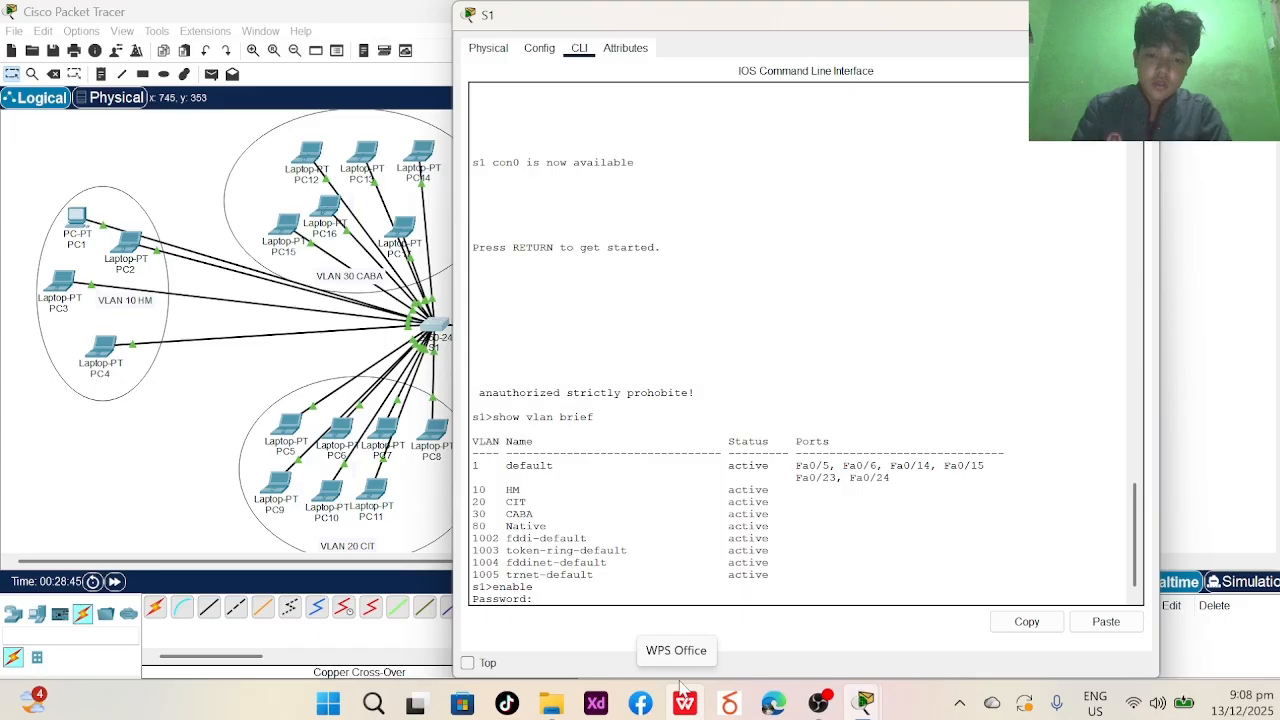
key("Return")
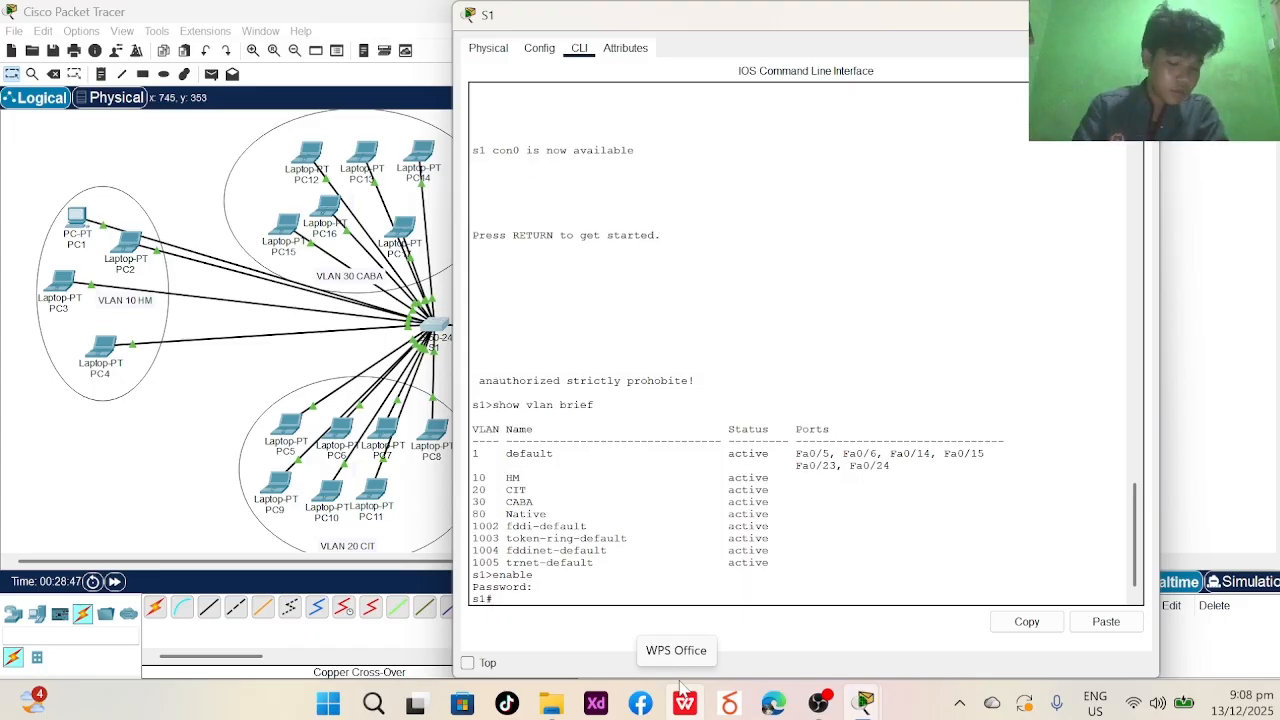
- Enter global configuration and select the interface range FA0/1-6
type("config")
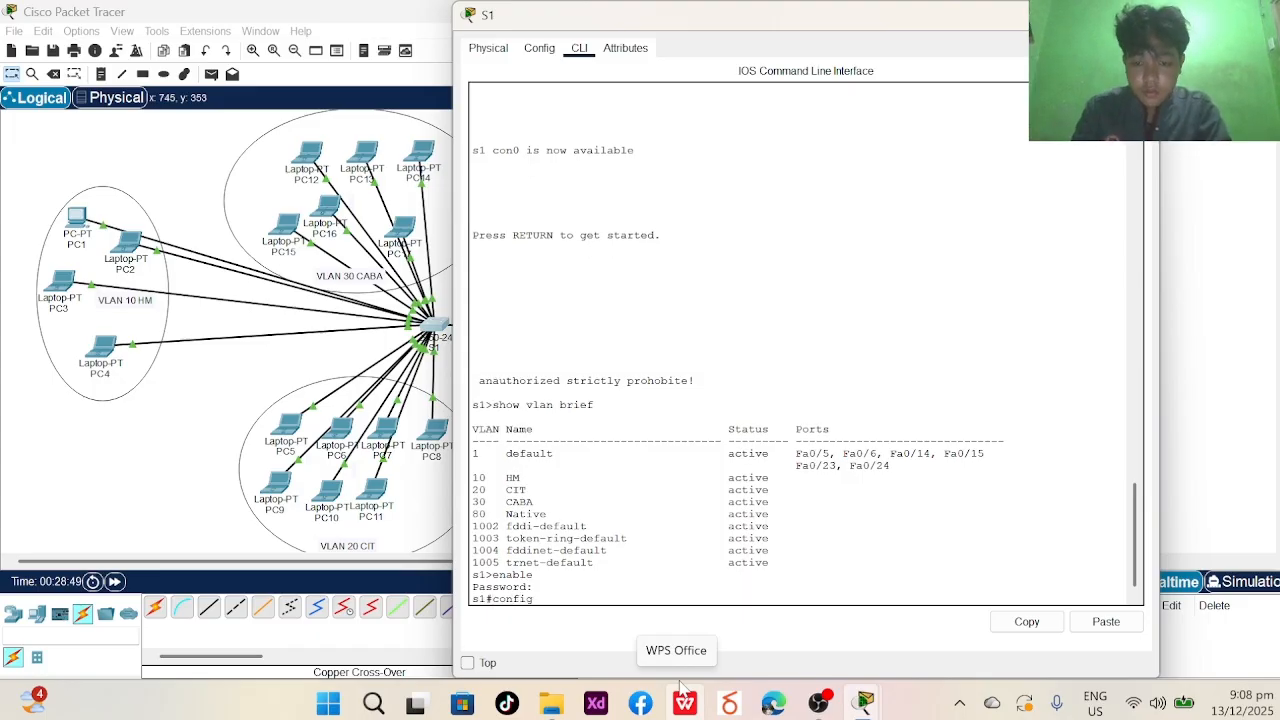
type("ure terminal")
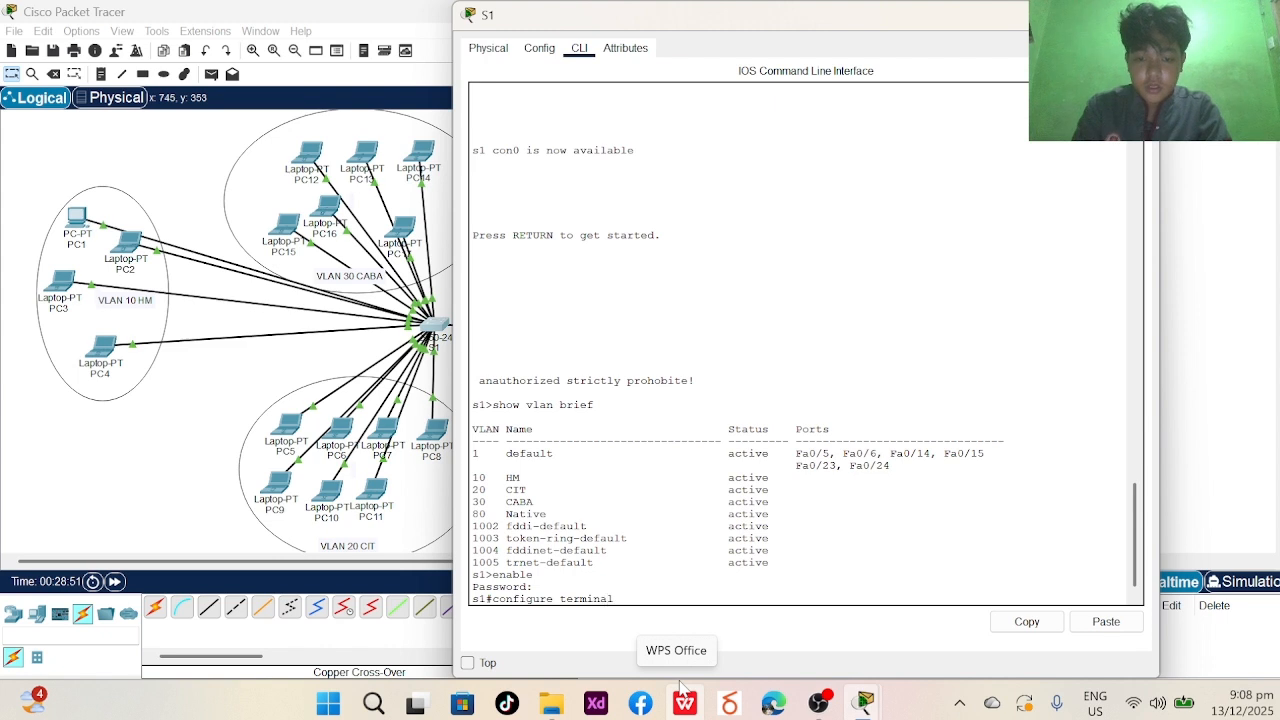
key("Return")
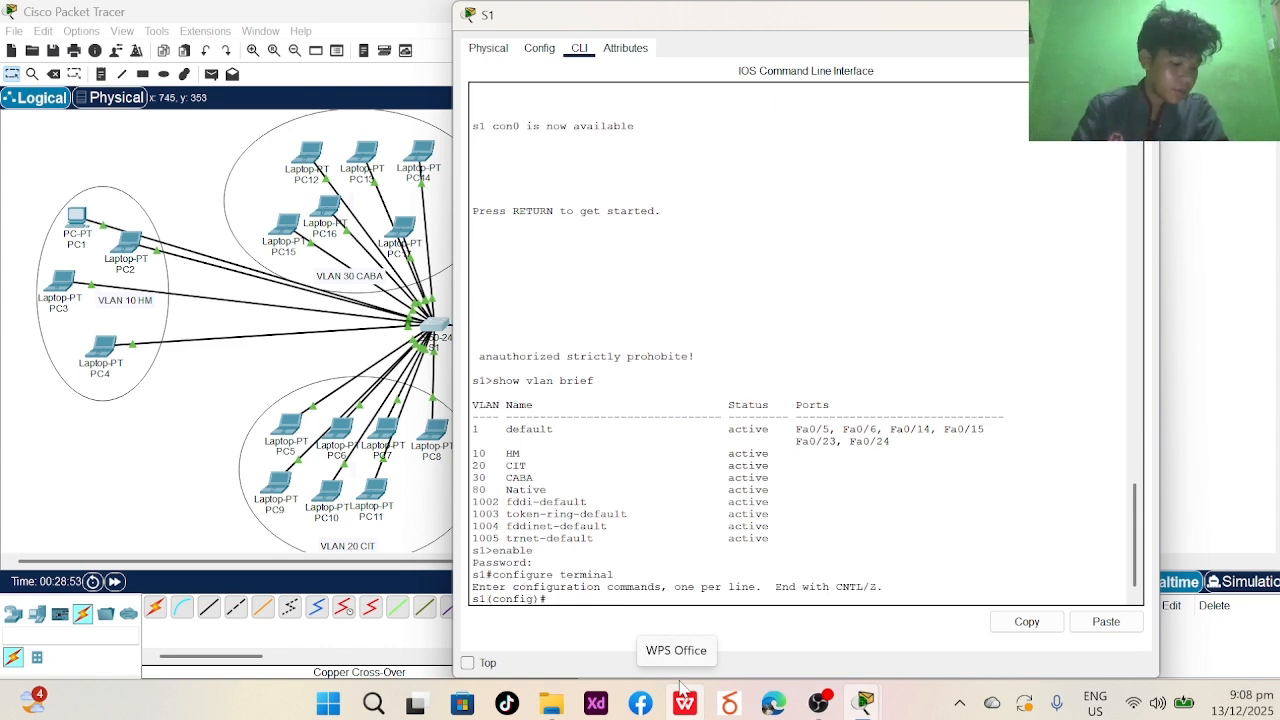
type("i")
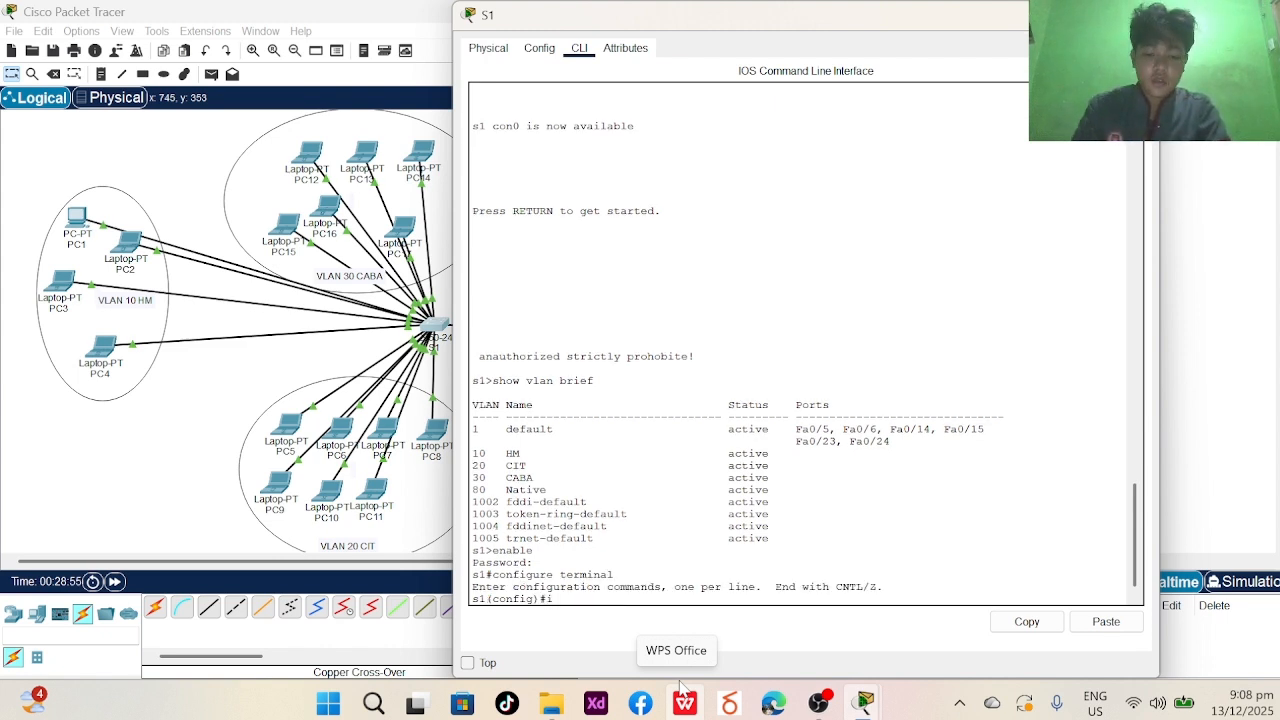
type("nterface r")
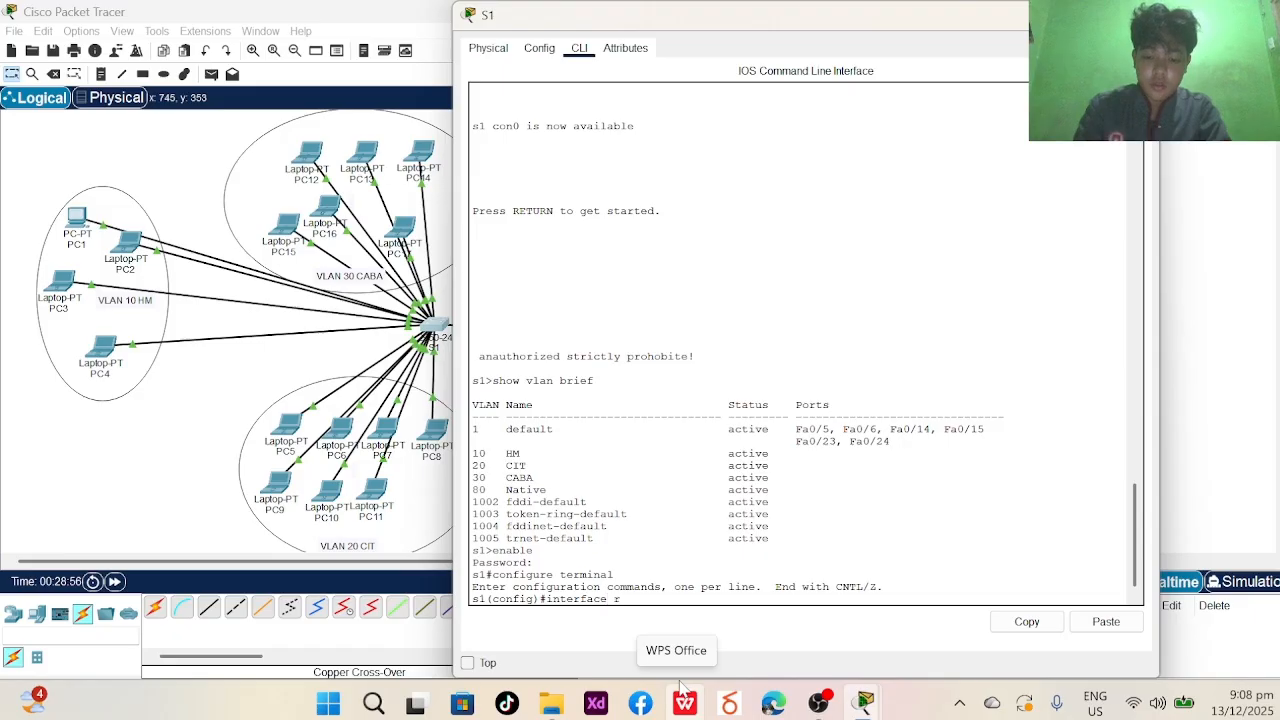
type("ange")
key("Caps_Lock")
type("FA")
key("Caps_Lock")
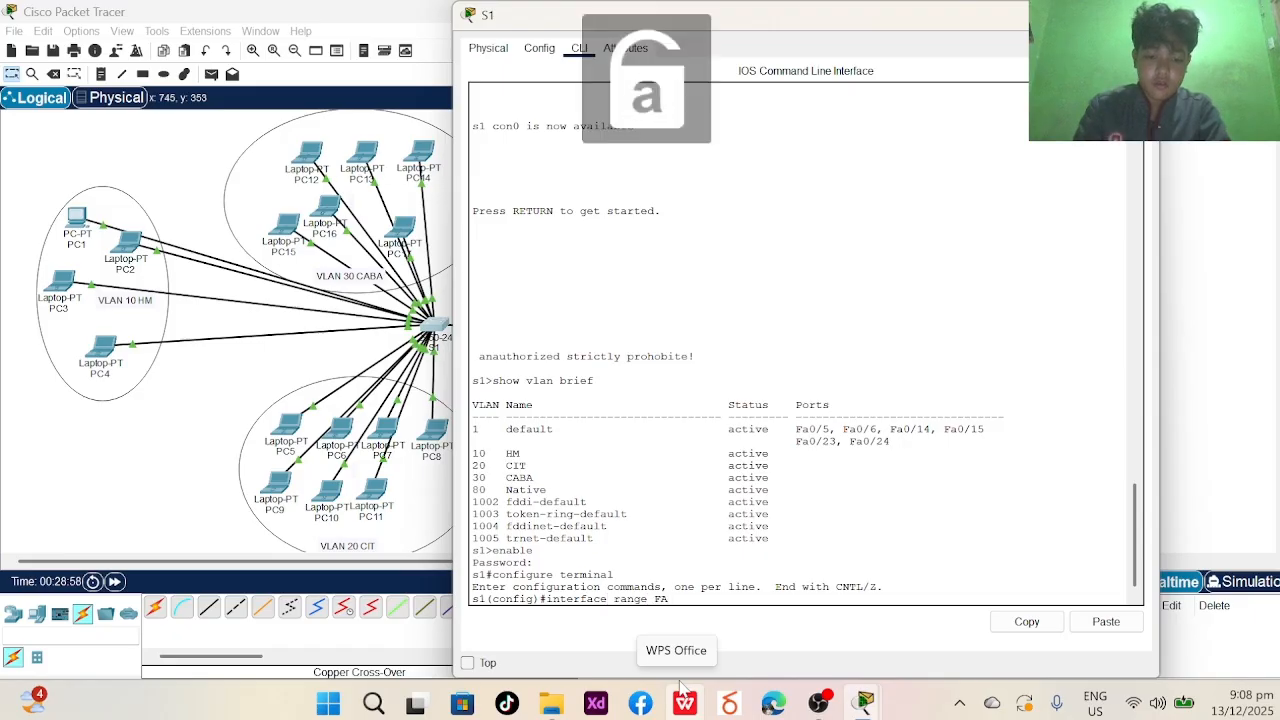
type("0/")
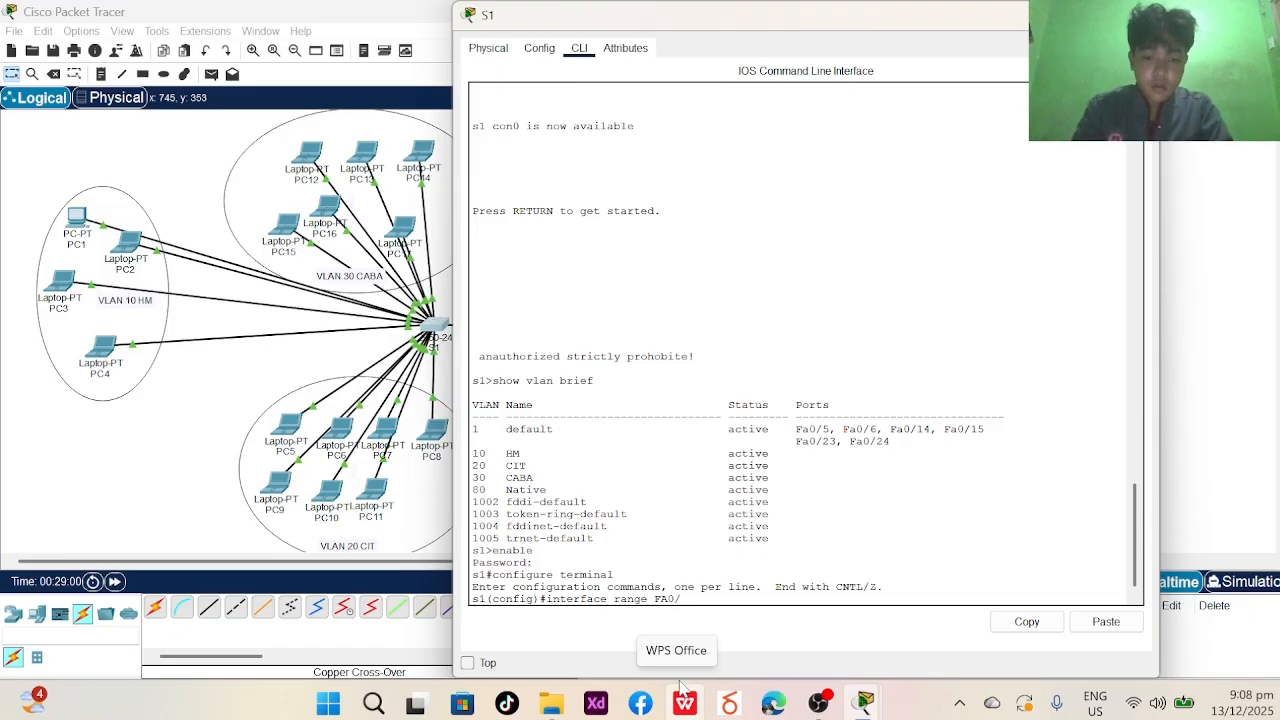
type("1")
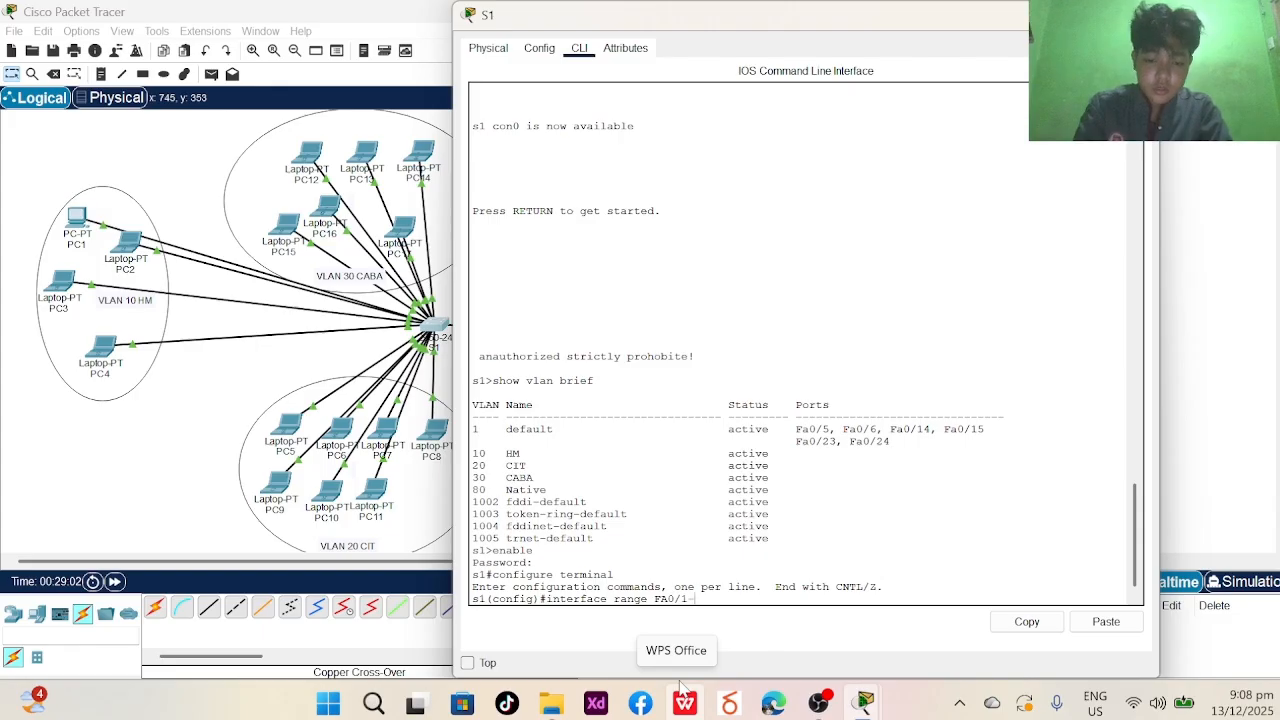
type("-6")
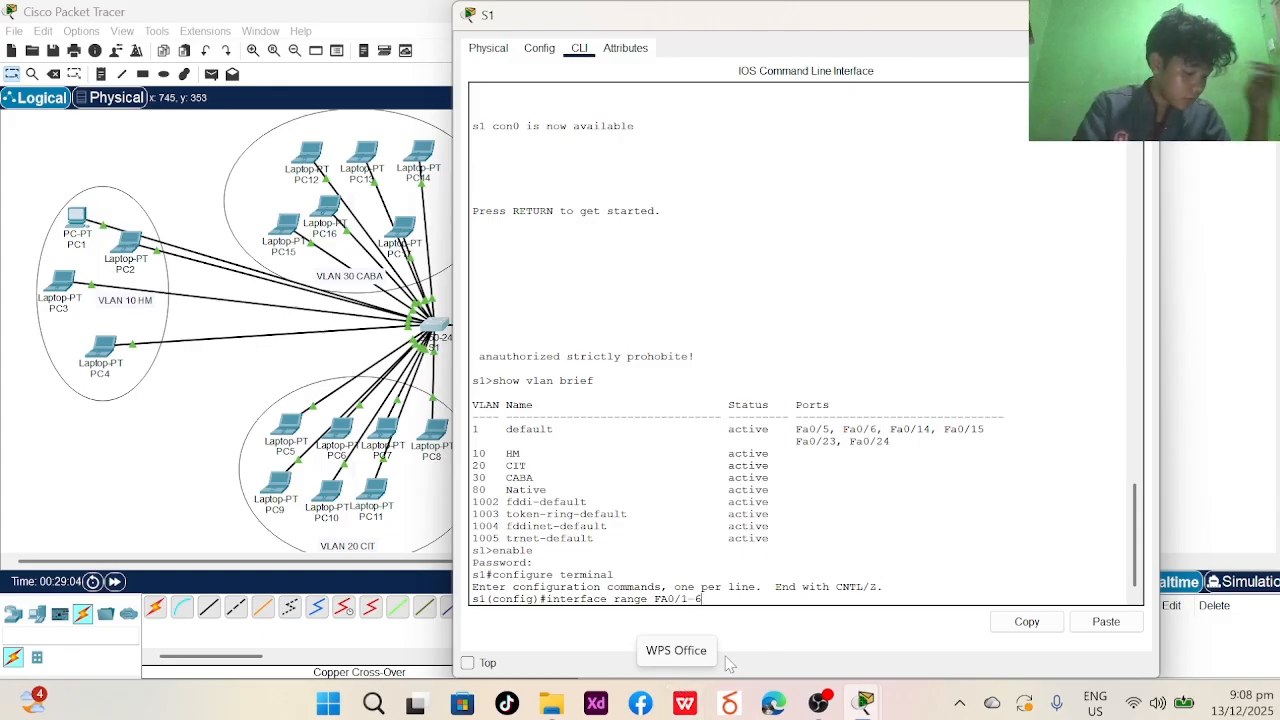
key("Return")
- Assign ports Fa0/1–6 to VLAN 10 and set them to switchport mode access
key("Caps_Lock")
type("SW")
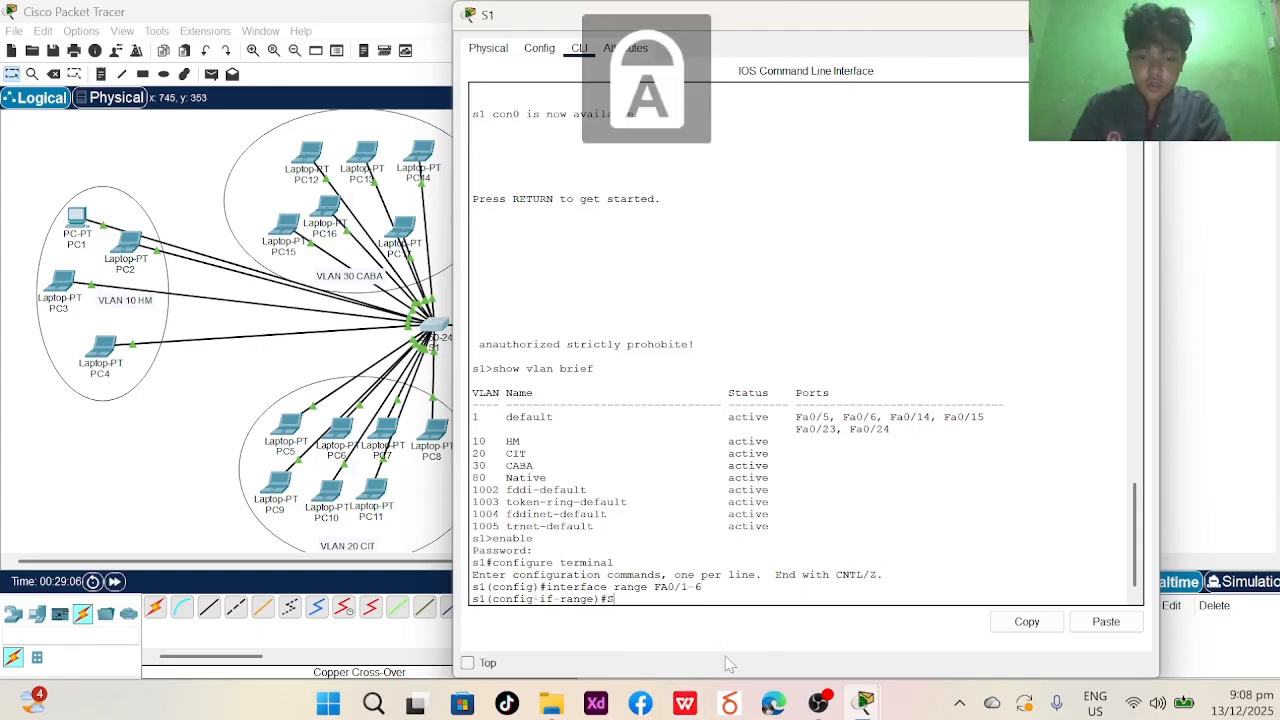
key("Caps_Lock")
key("BackSpace")
key("BackSpace")
type("switc")
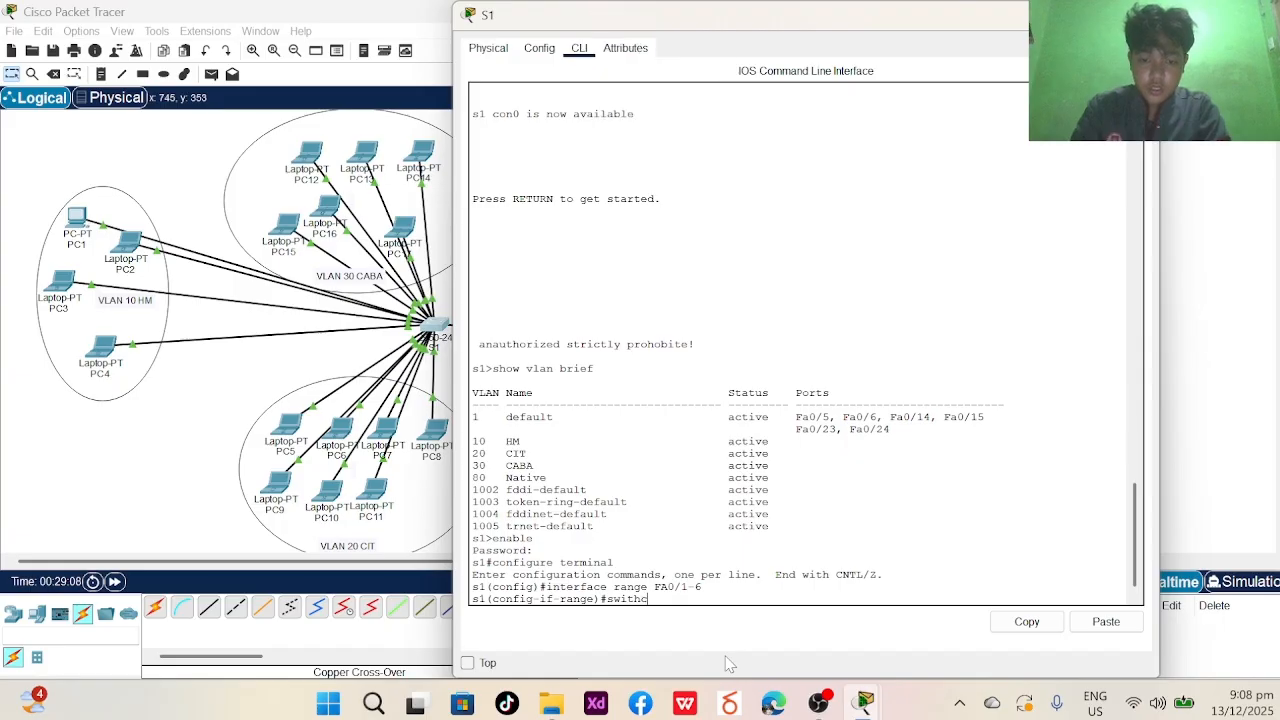
type("hpory")
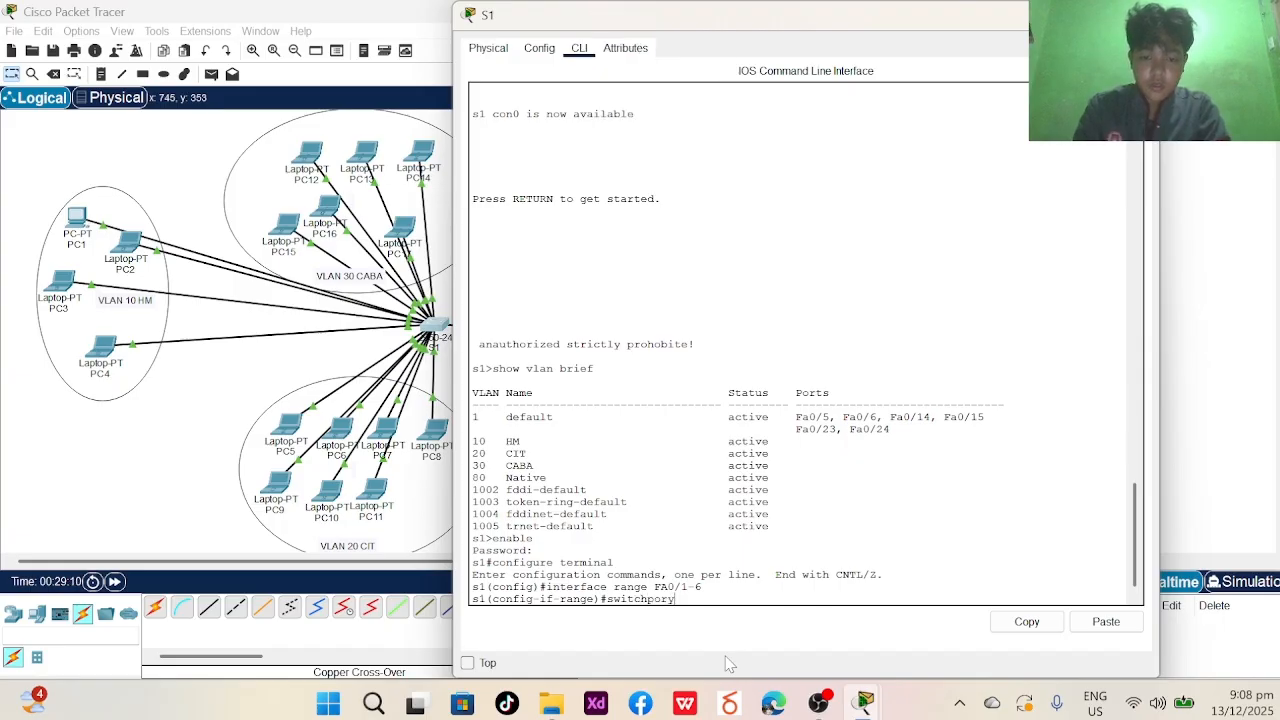
key("BackSpace")
type("t")
key("Caps_Lock")
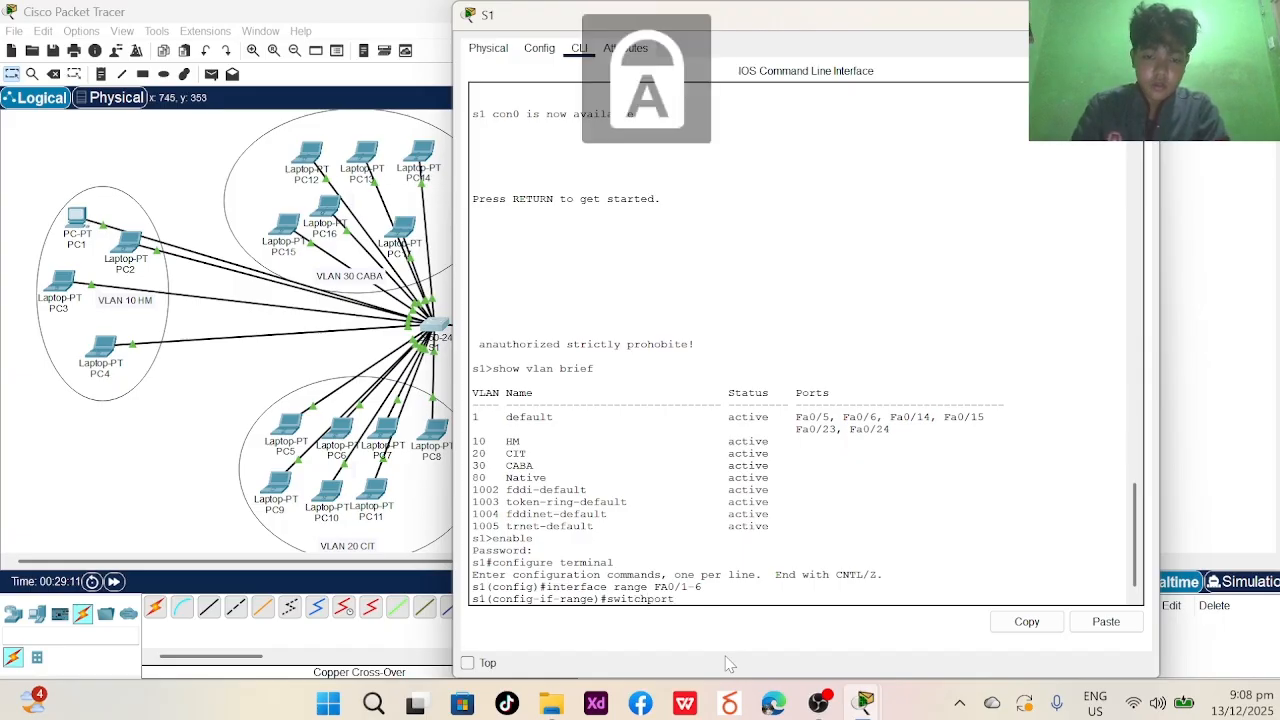
type("AC")
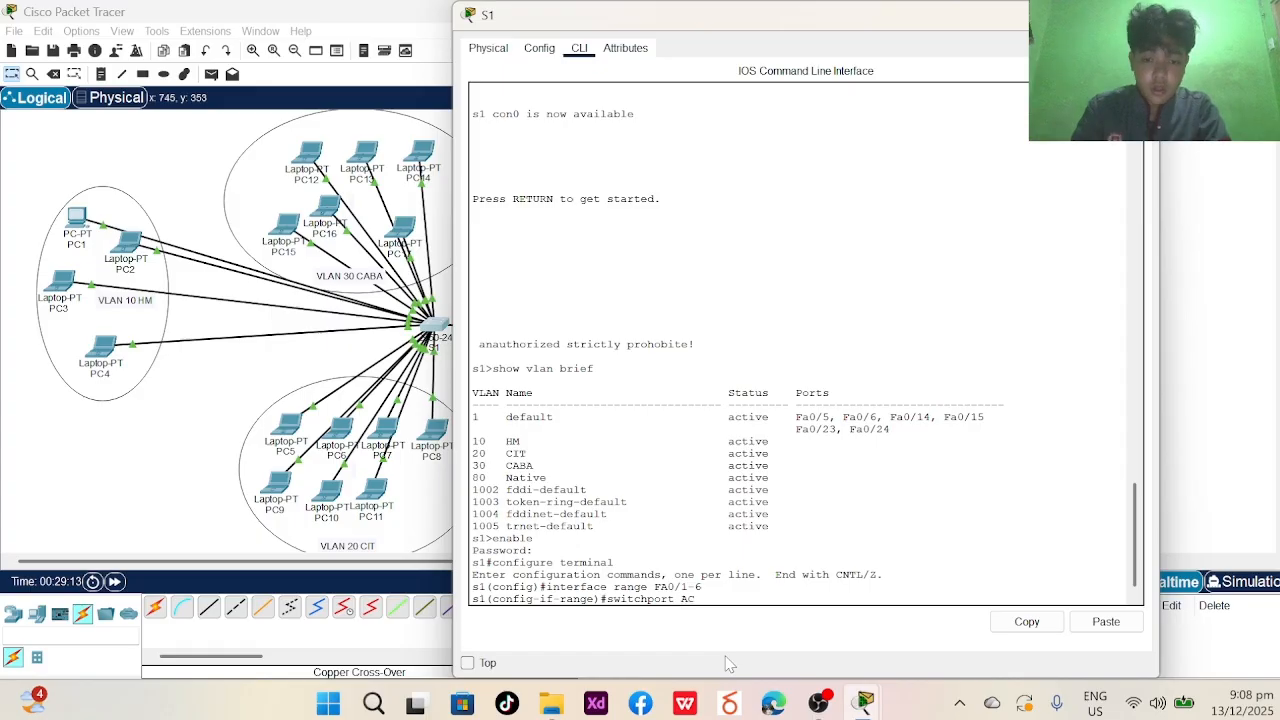
key("BackSpace")
key("BackSpace")
key("Caps_Lock")
type("access vlan")
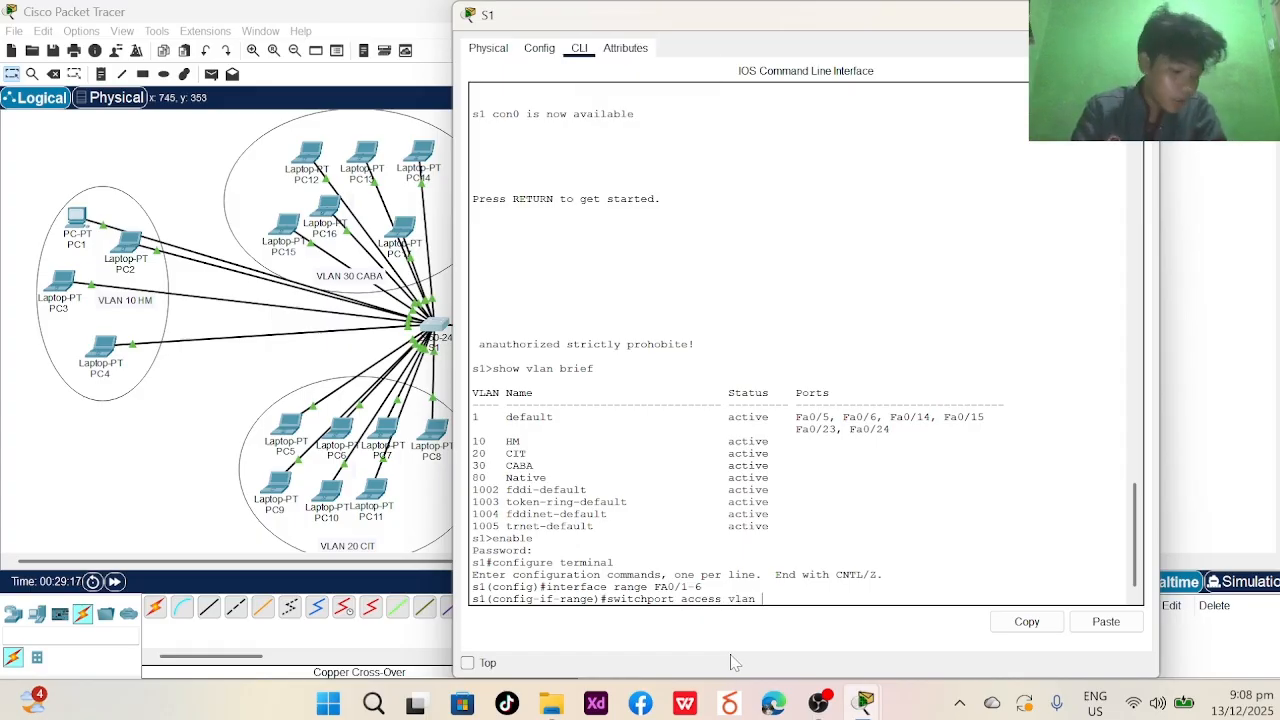
type(" 10")
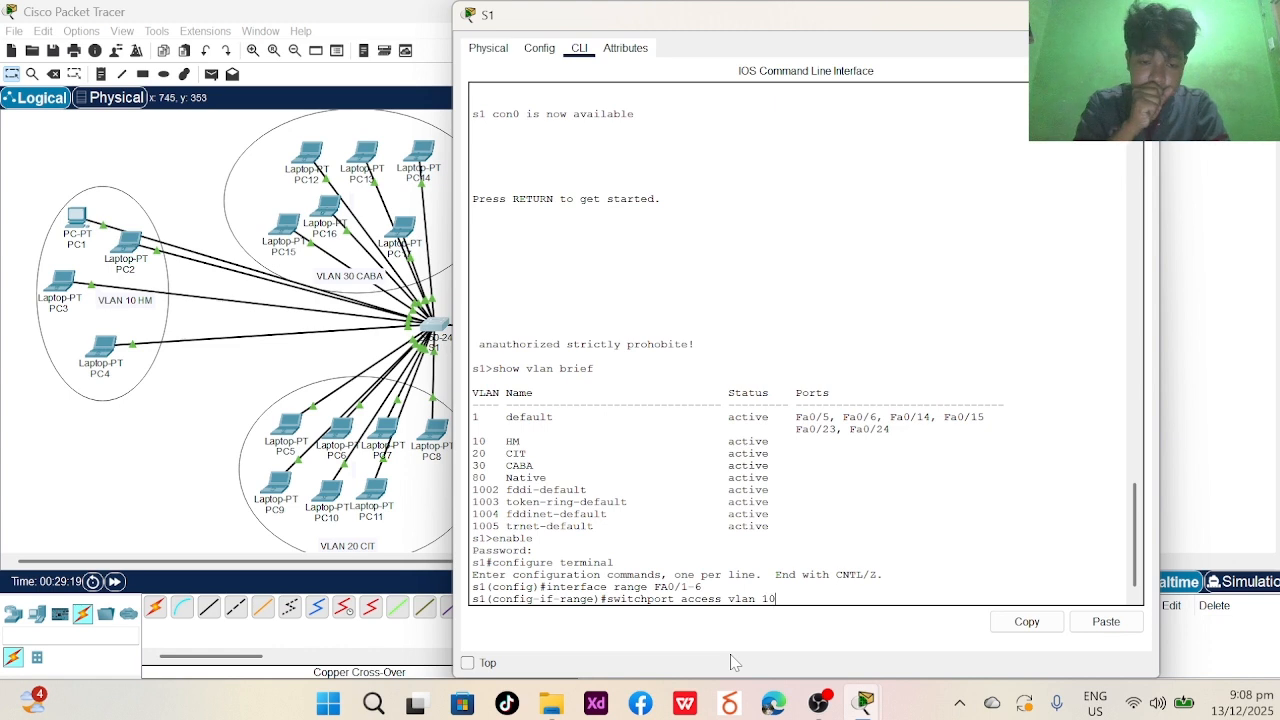
key("Return")
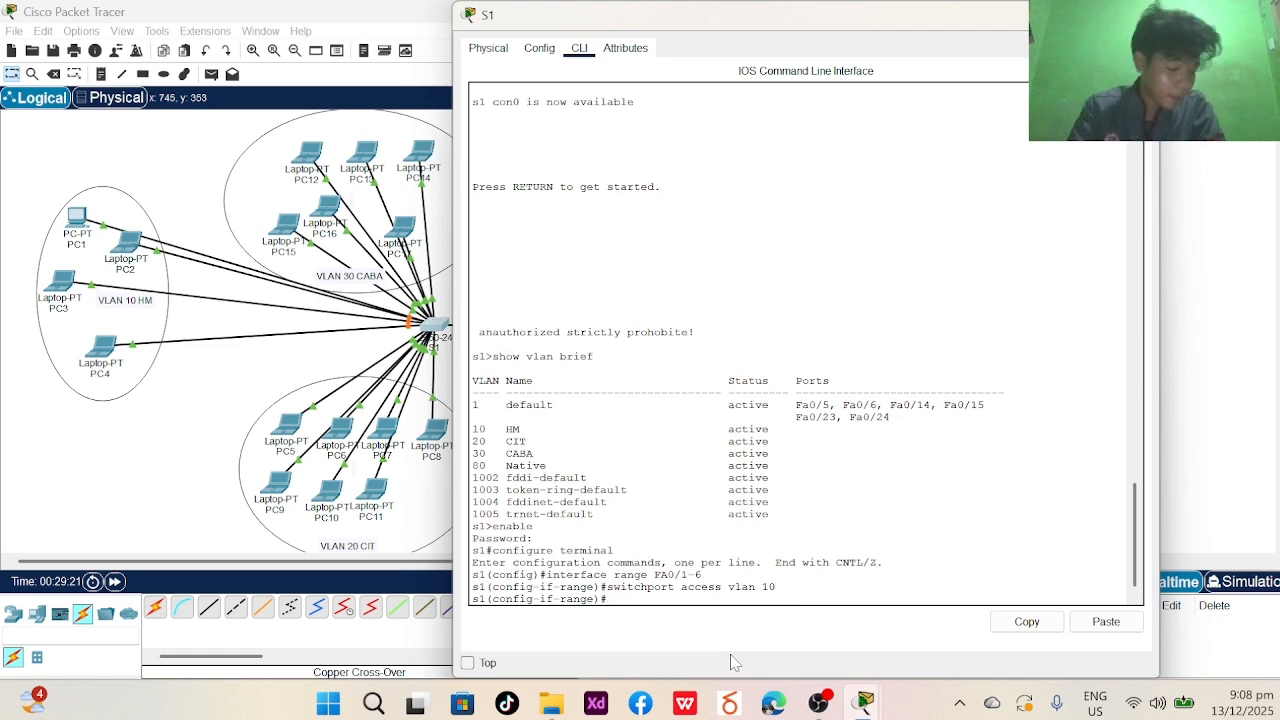
type("swit")
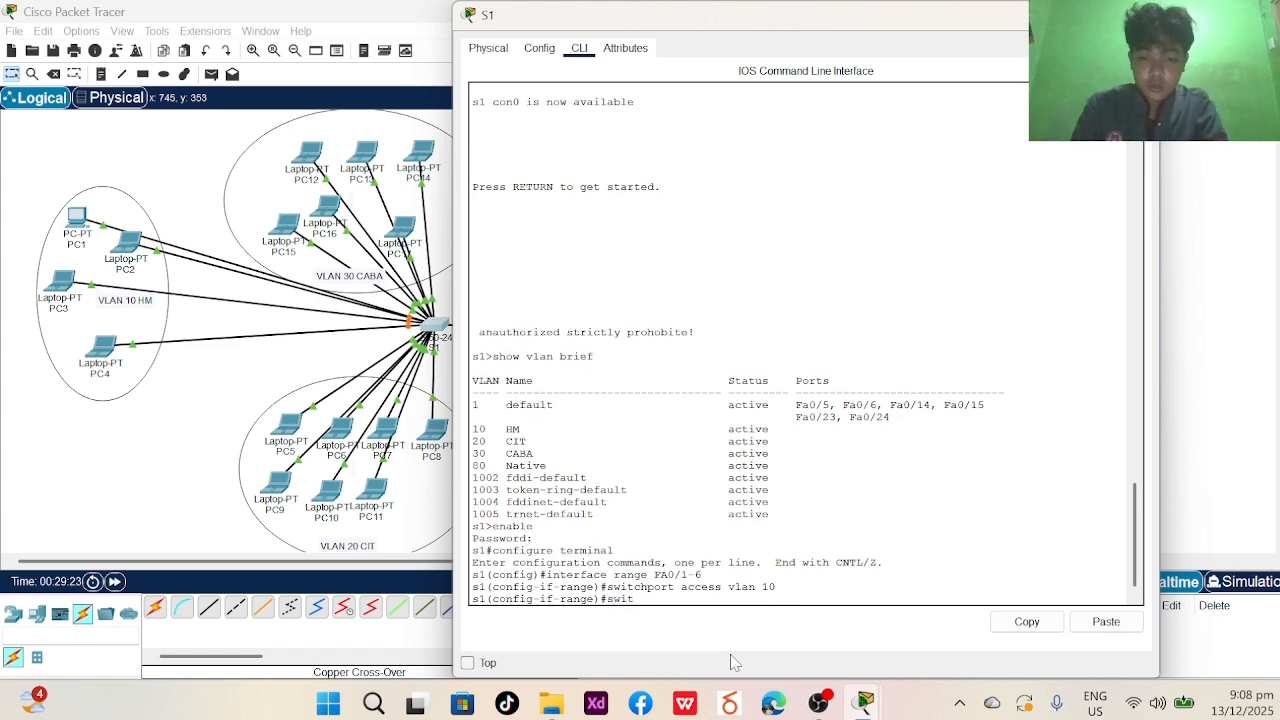
type("ch")
key("BackSpace")
type("chpo")
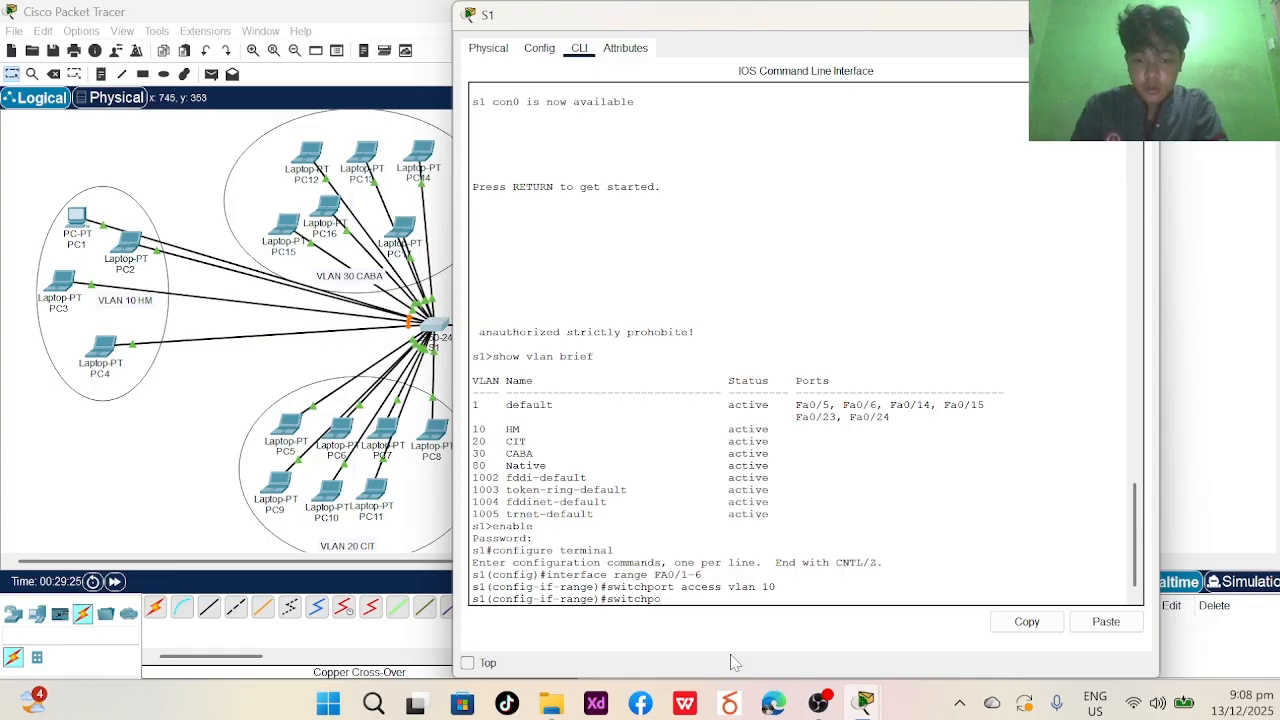
type("rt mode access")
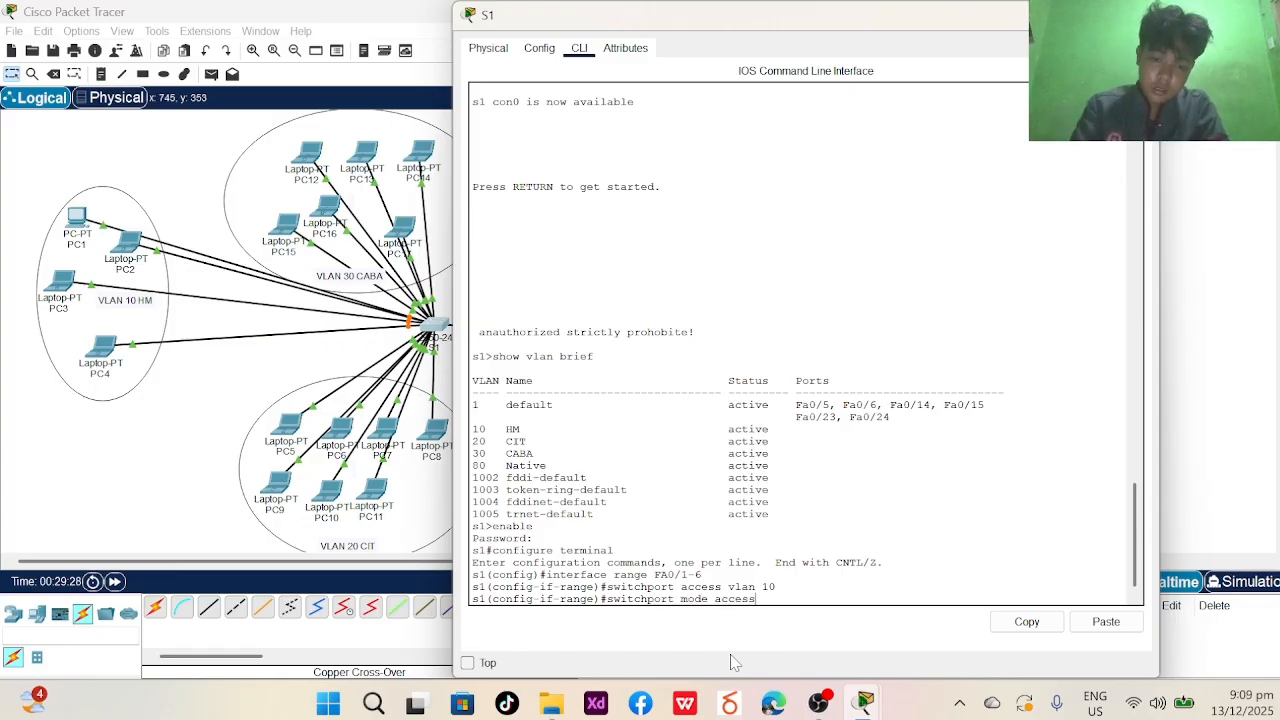
key("Return")
- End configuration, log out and back into the console, entering show vlan brief
type("end")
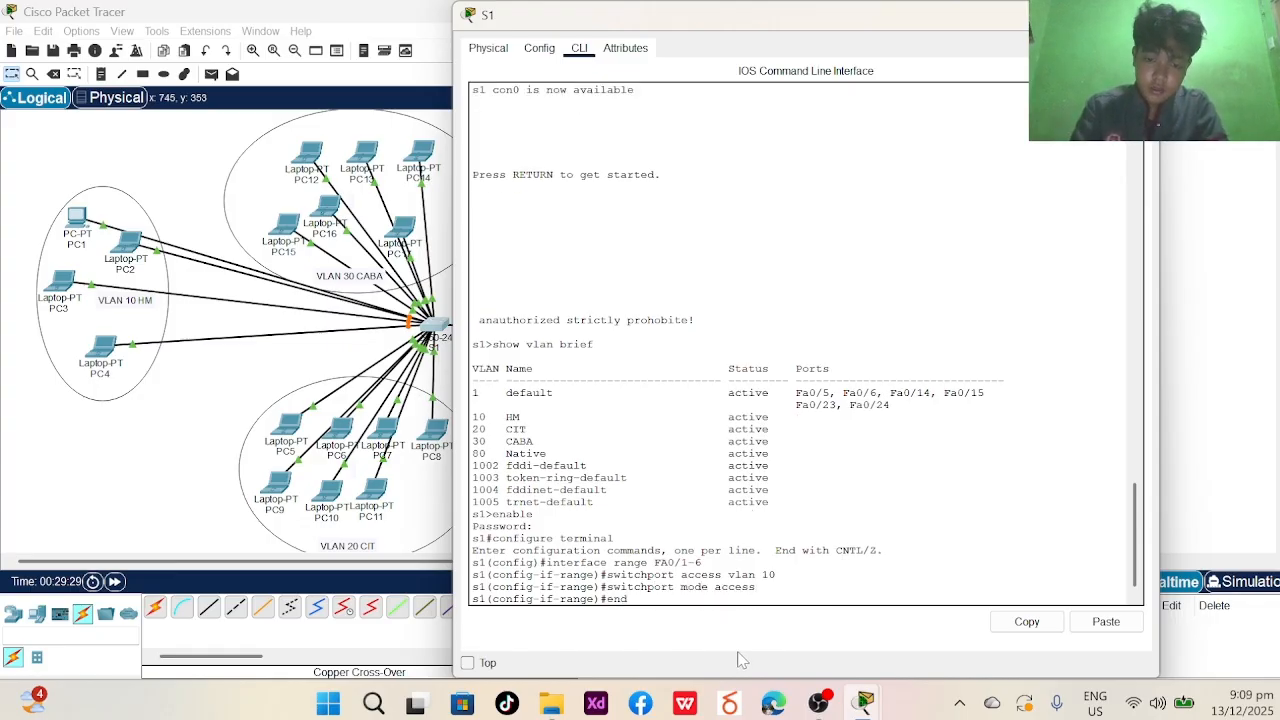
key("Return")
type("exit")
key("Return")
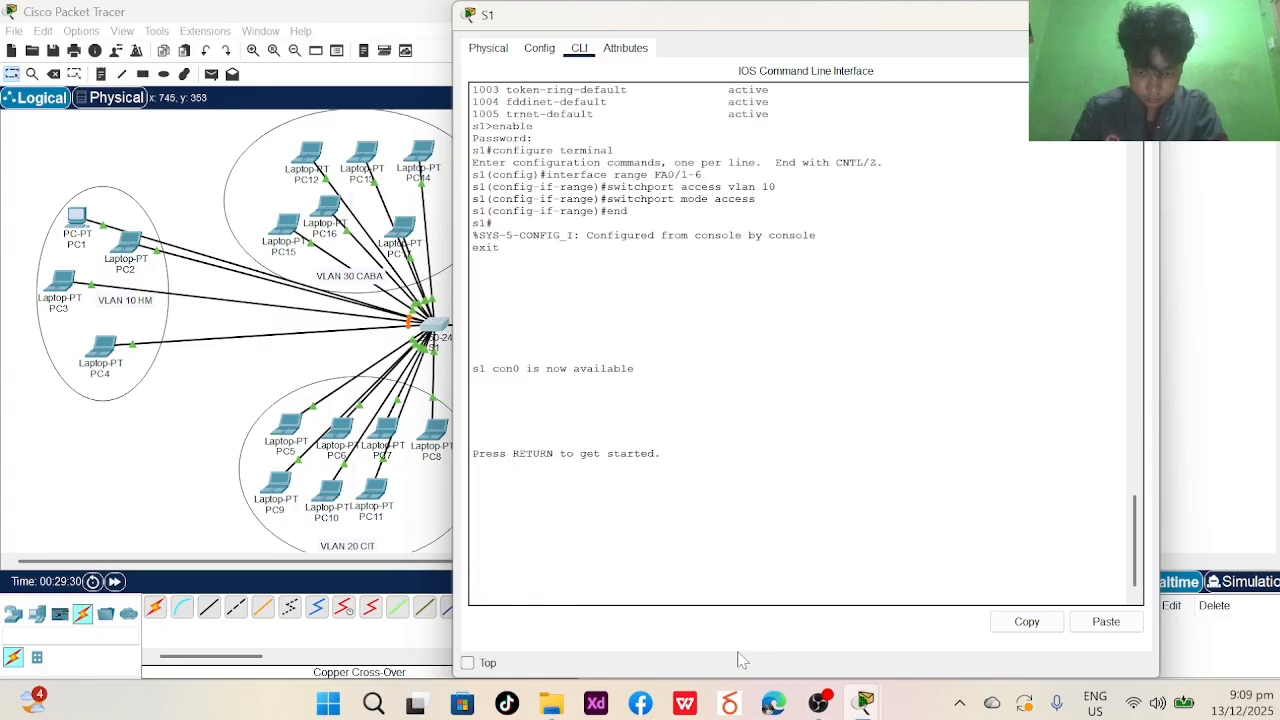
key("Return")
type("s1>sho")
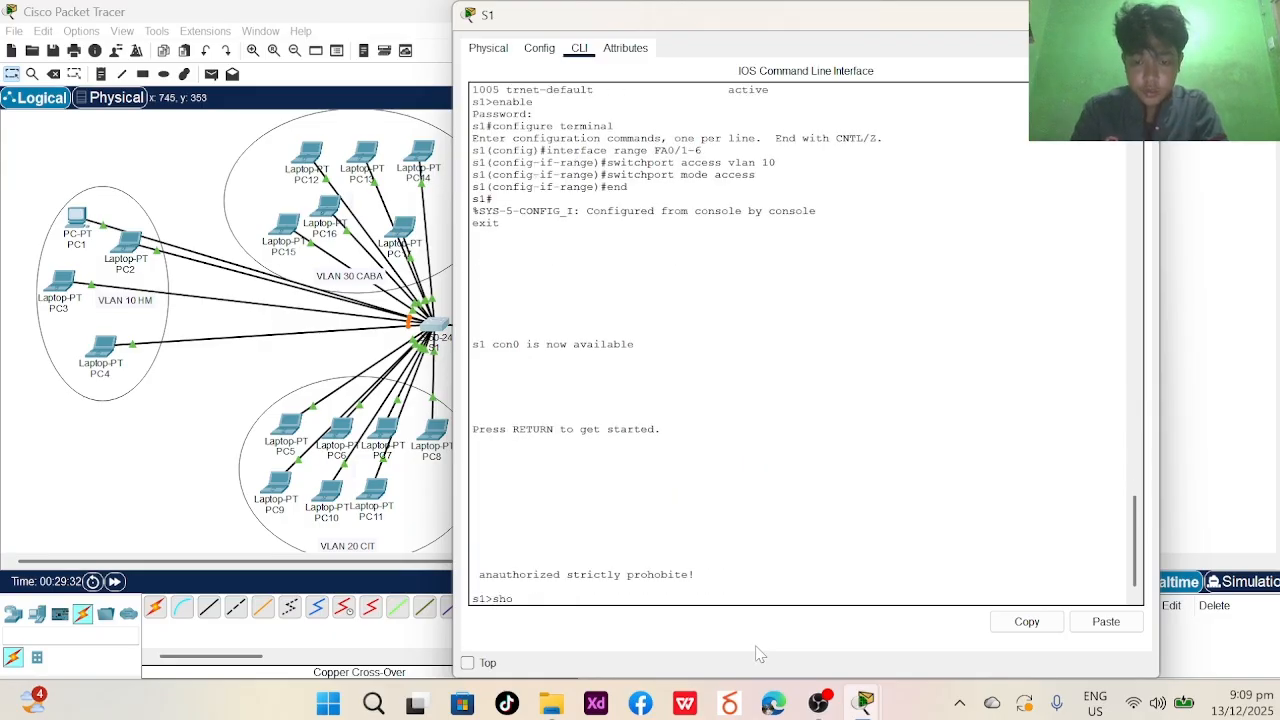
type("w vlan brie")
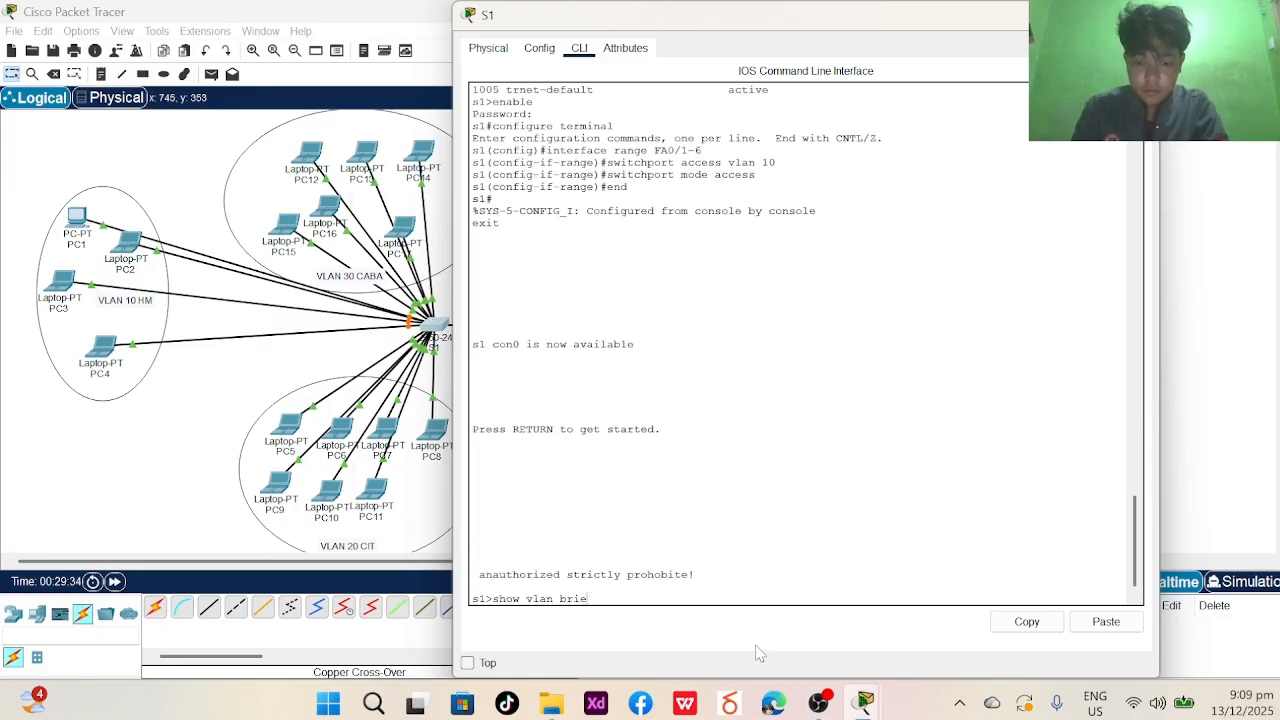
type("f")
- Run show vlan brief to verify Fa0/1–Fa0/6 are listed under VLAN 10 HM
key("Return")
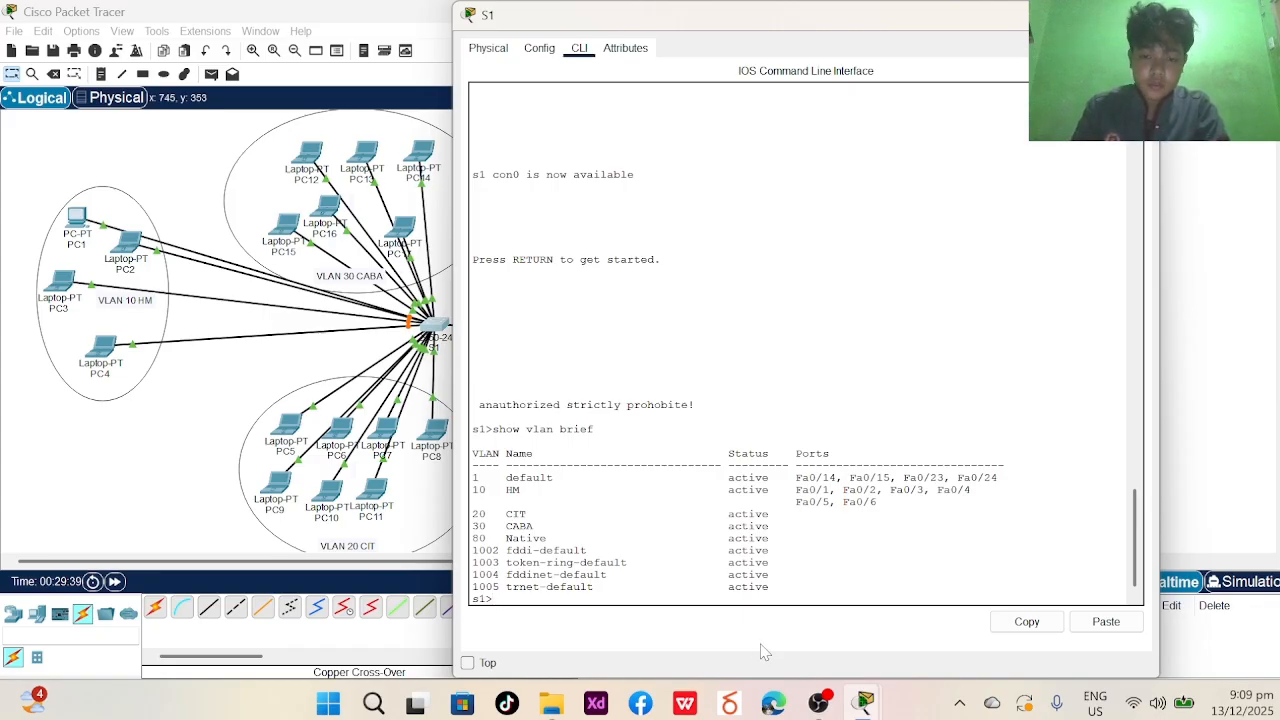
- Enter privileged mode with the enable password and start configure terminal
type("enbale")
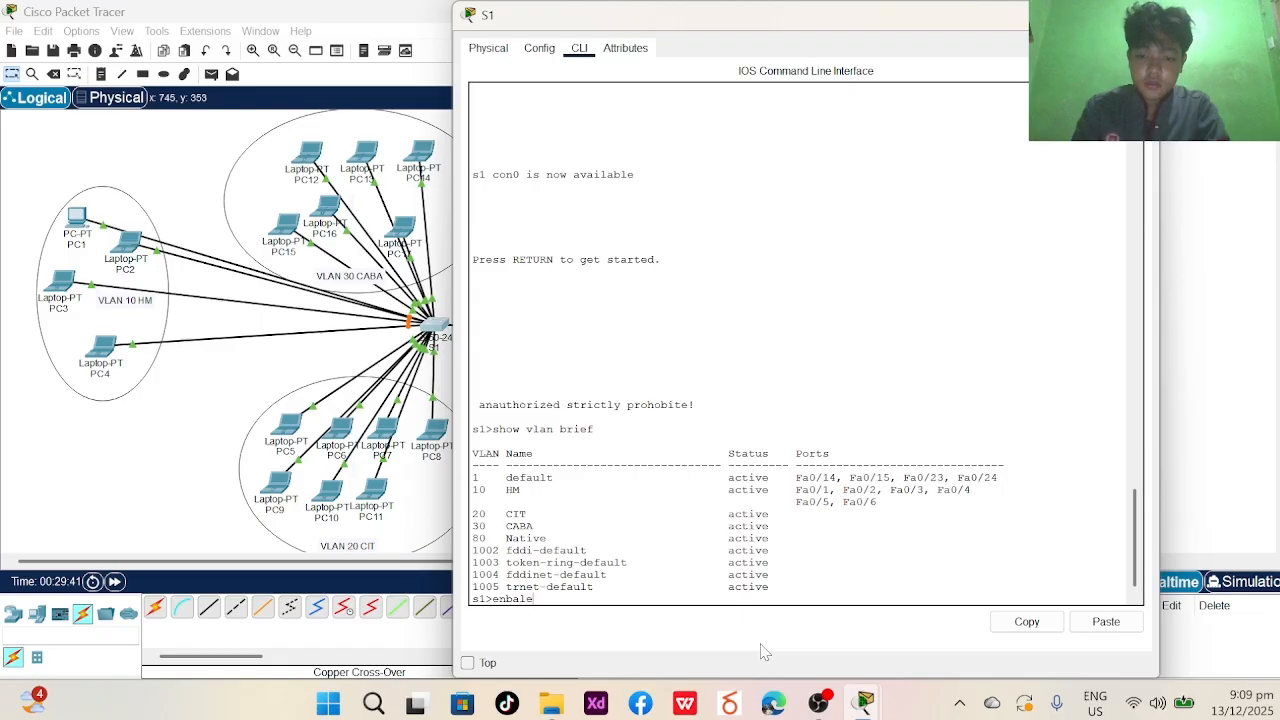
key("BackSpace")
key("BackSpace")
key("BackSpace")
key("BackSpace")
type("able")
key("Return")
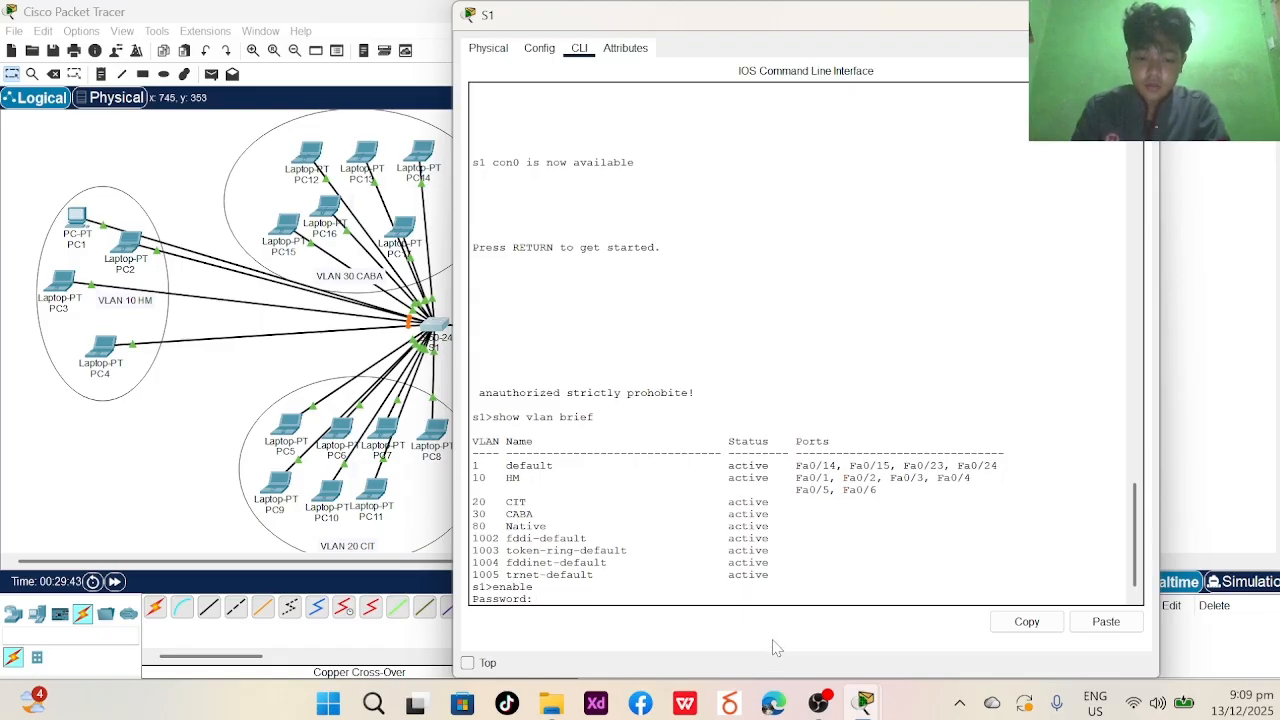
key("Return")
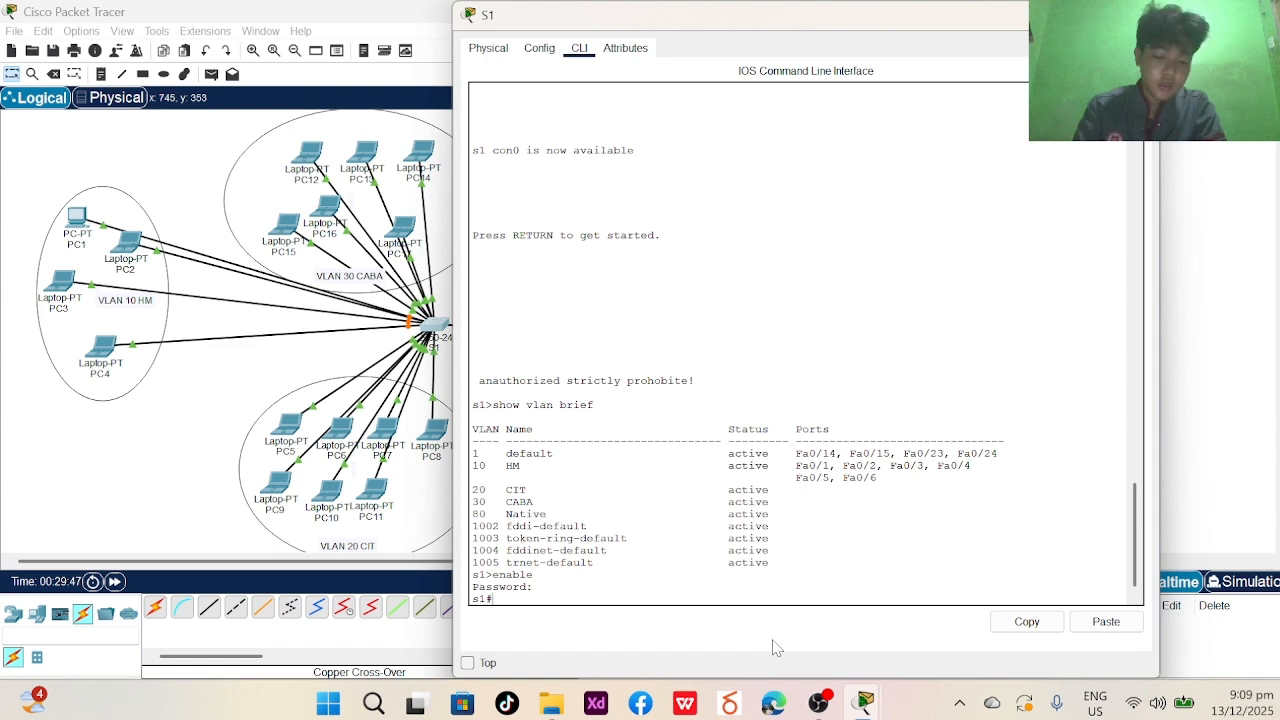
type("configure")
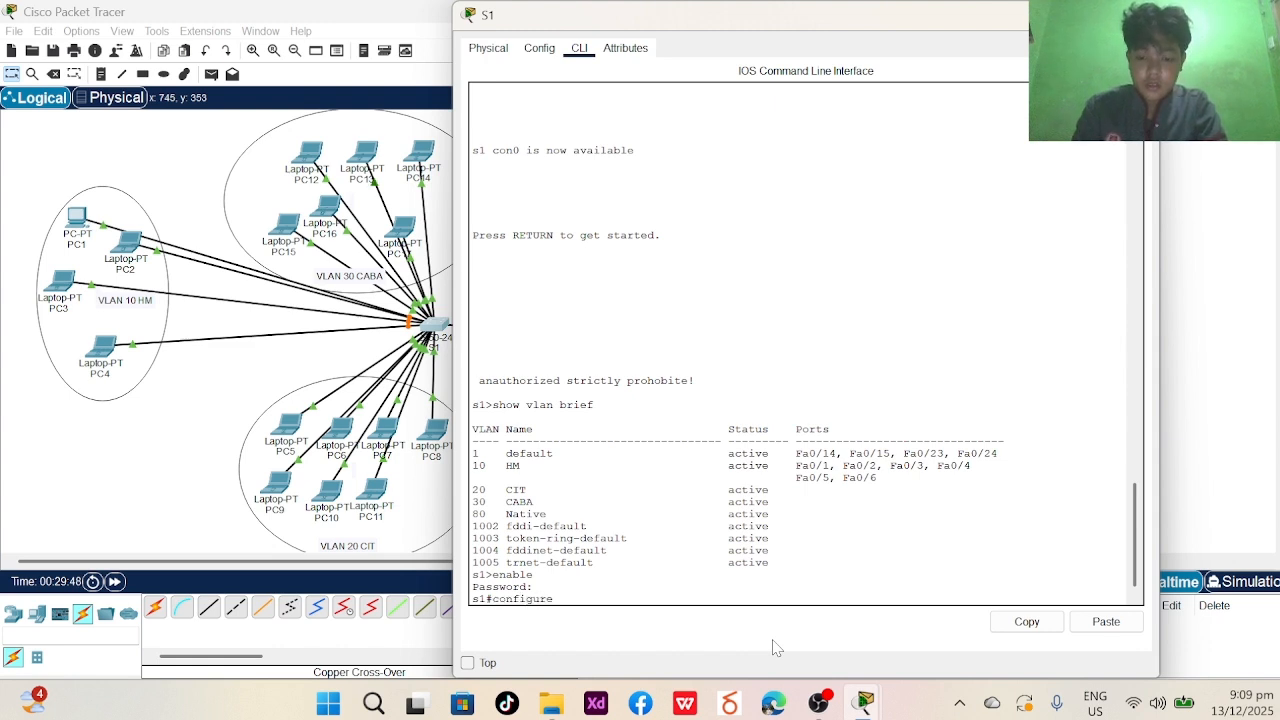
type(" terminal")
key("Return")
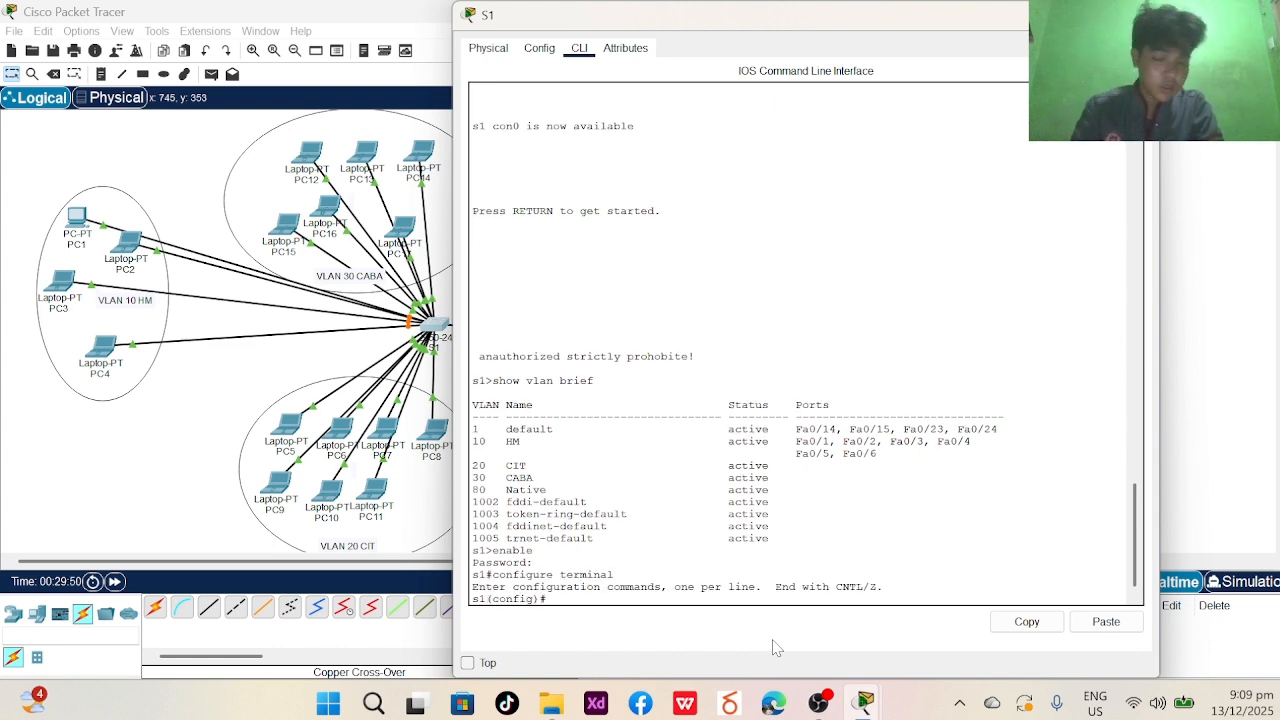
- Set interface range FA0/7-15 to switchport mode access, then end to privileged mode
type("inter")
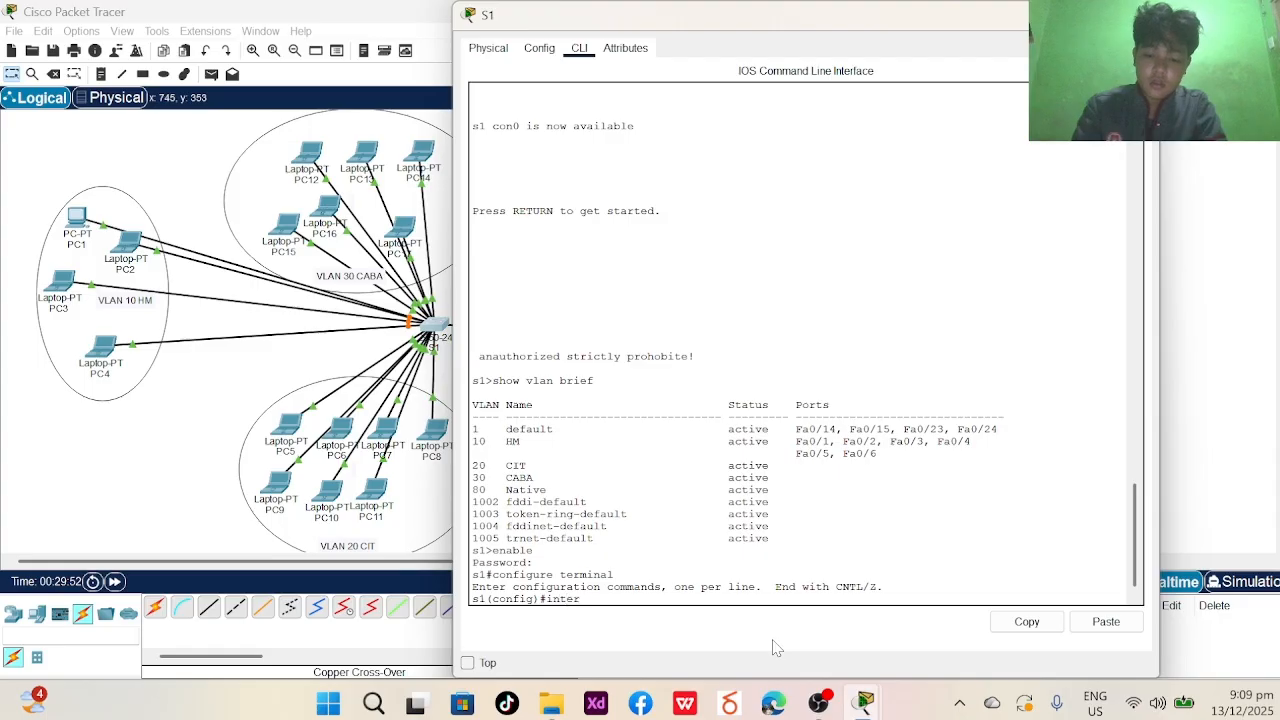
type("face  range")
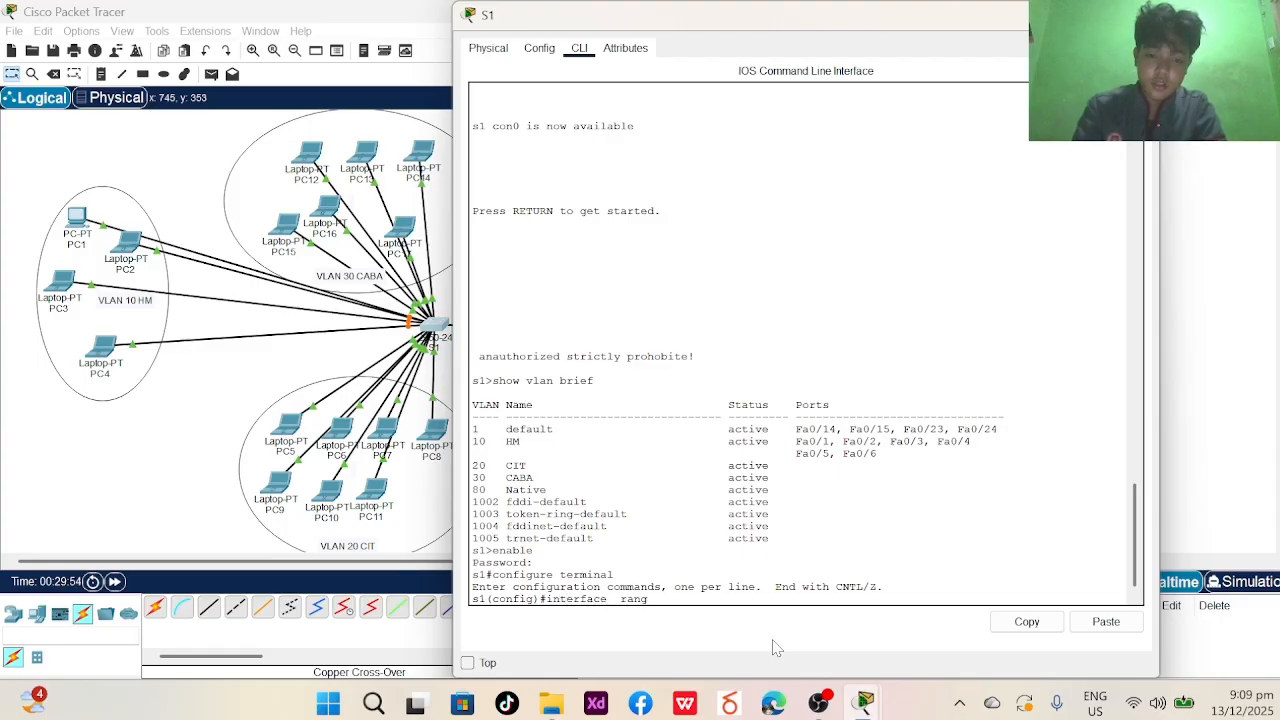
key("Caps_Lock")
type("FA")
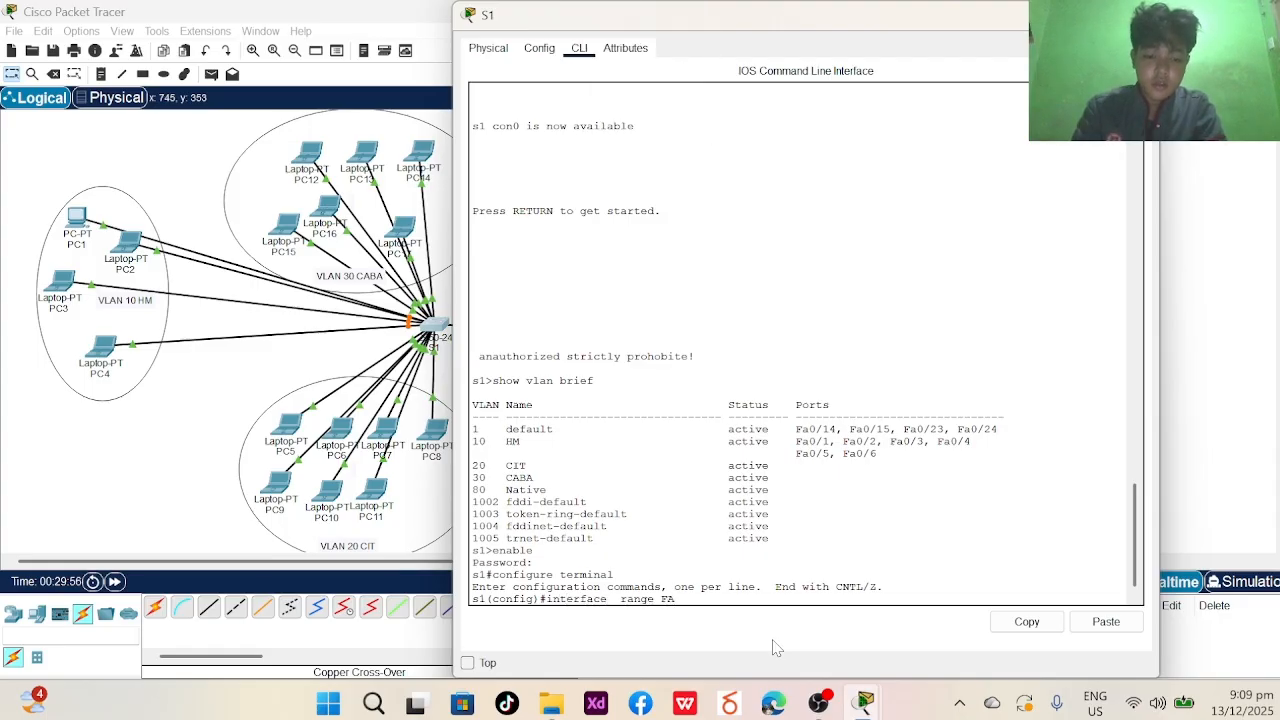
type("0/")
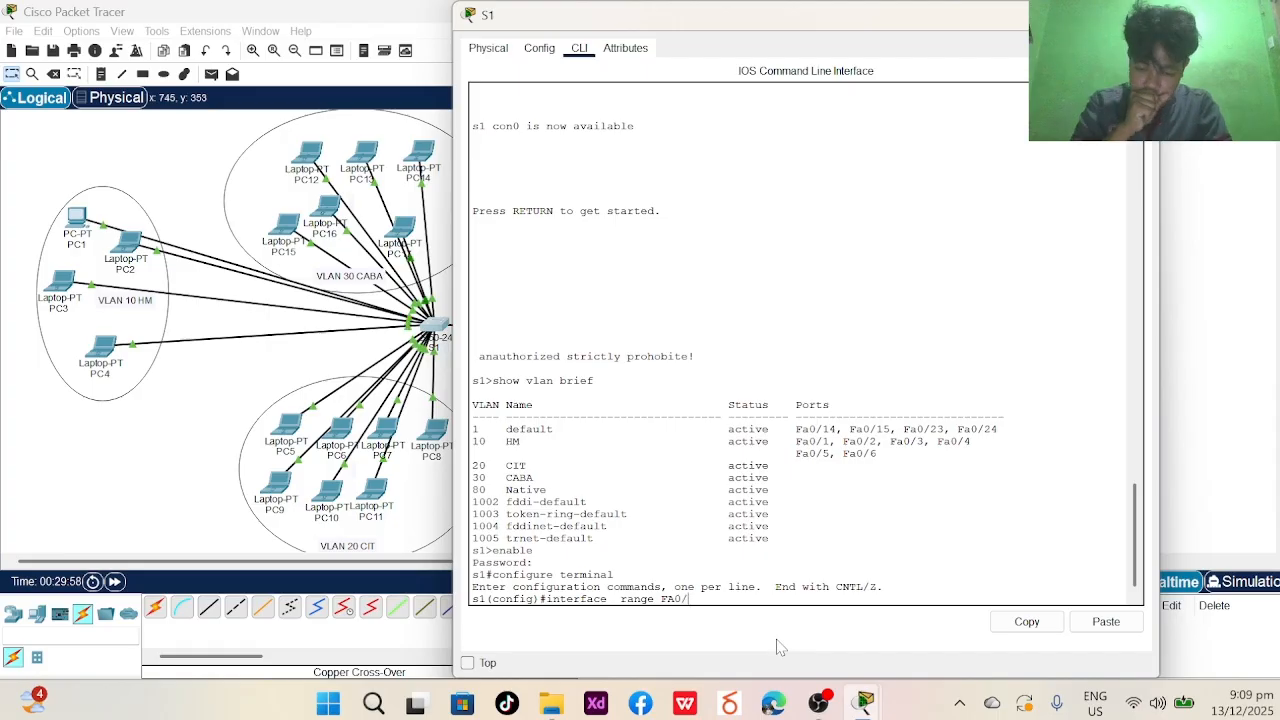
type("7-")
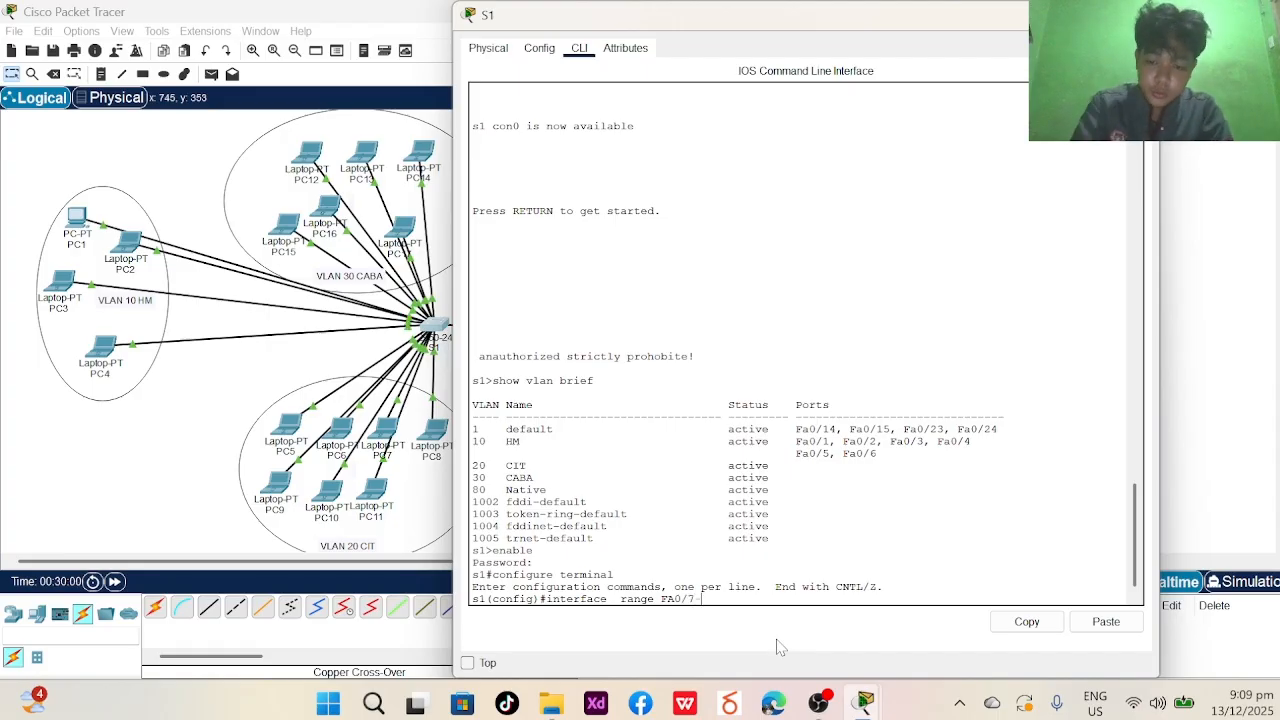
type("15")
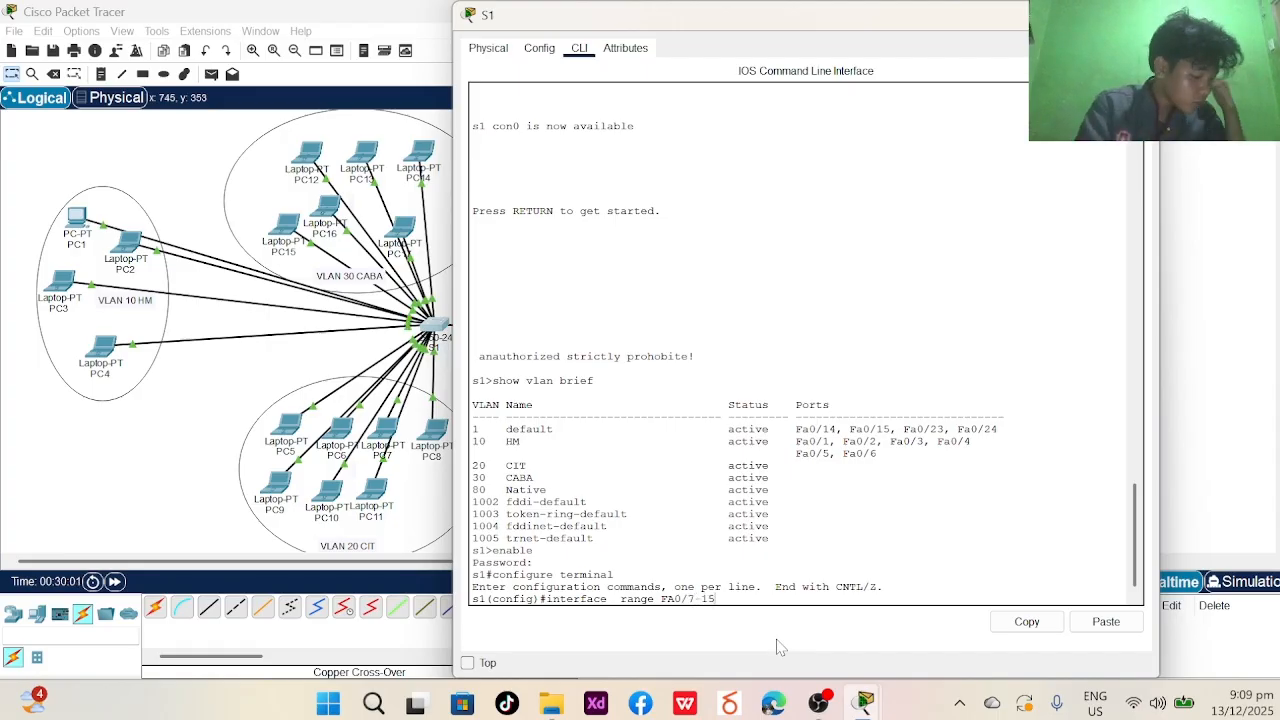
key("Return")
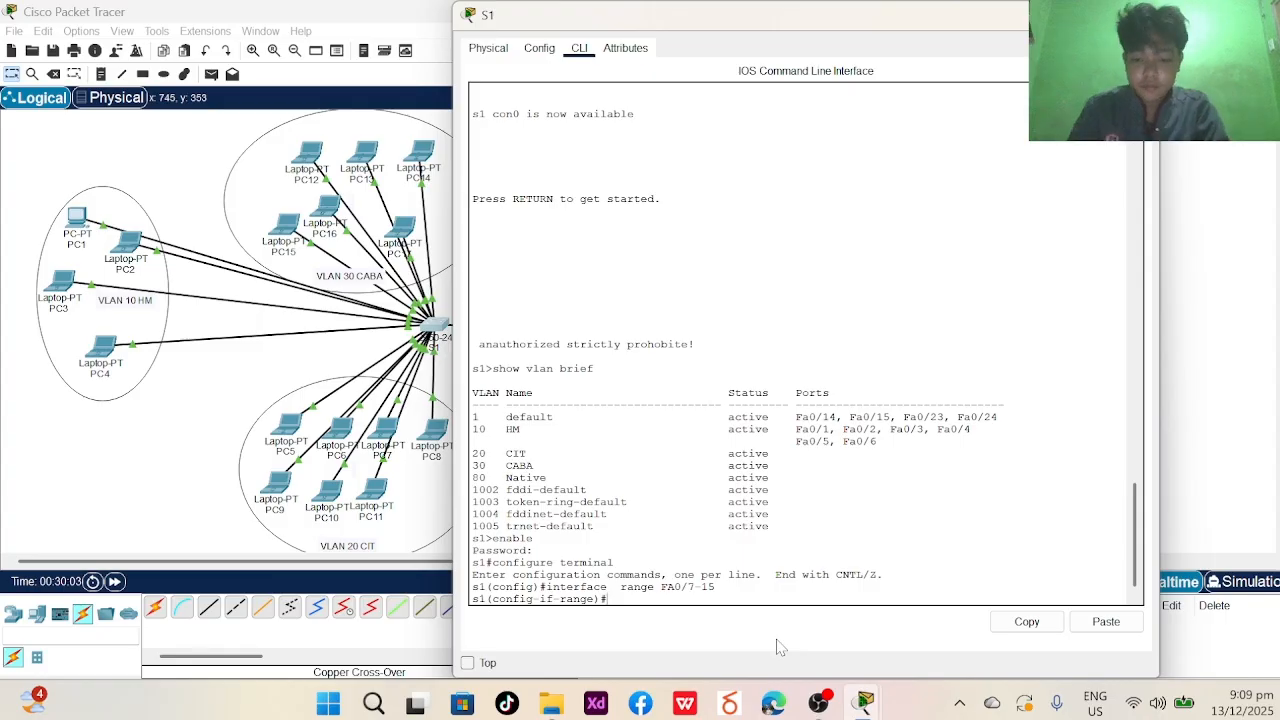
key("Caps_Lock")
type("s")
type("wic")
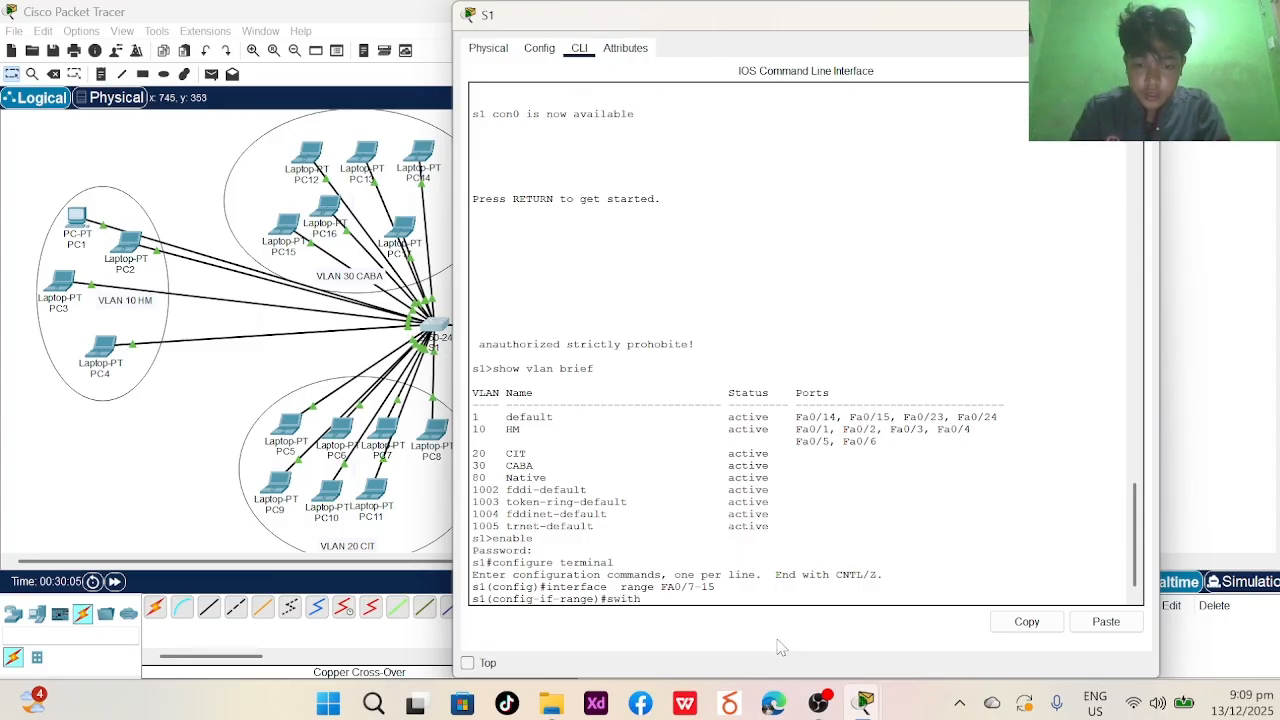
type("tchpor")
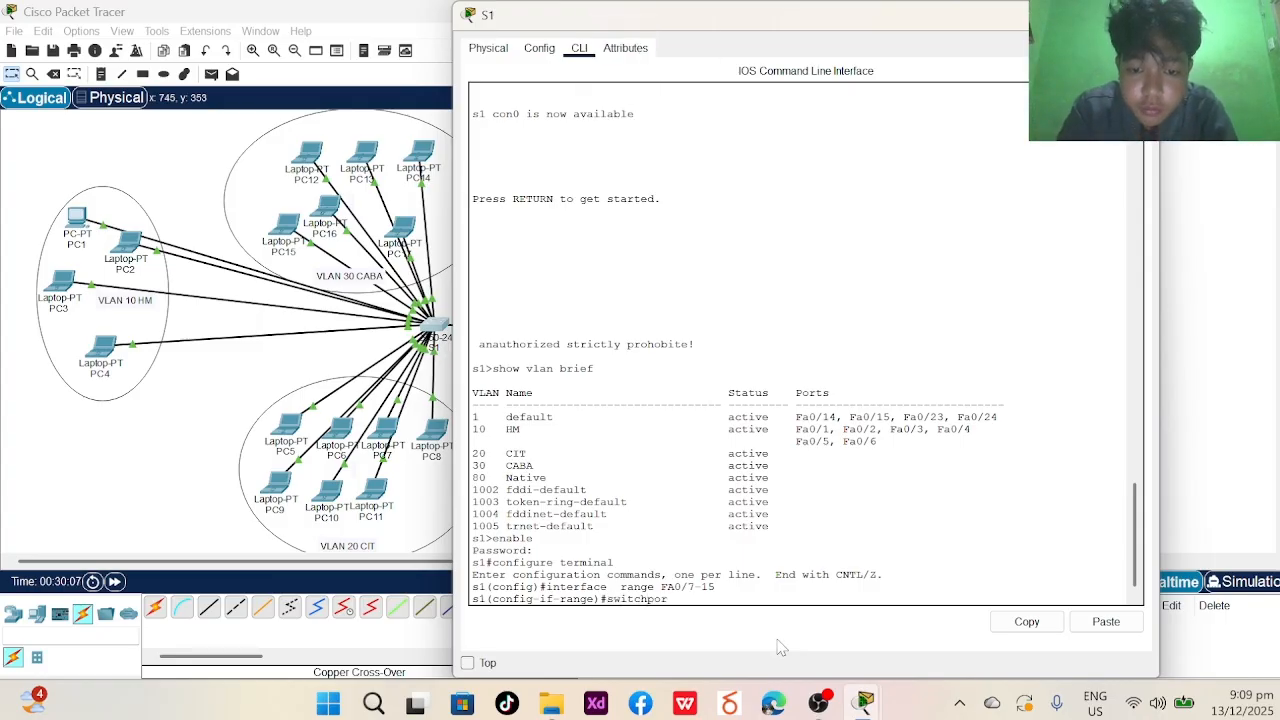
type("t mode")
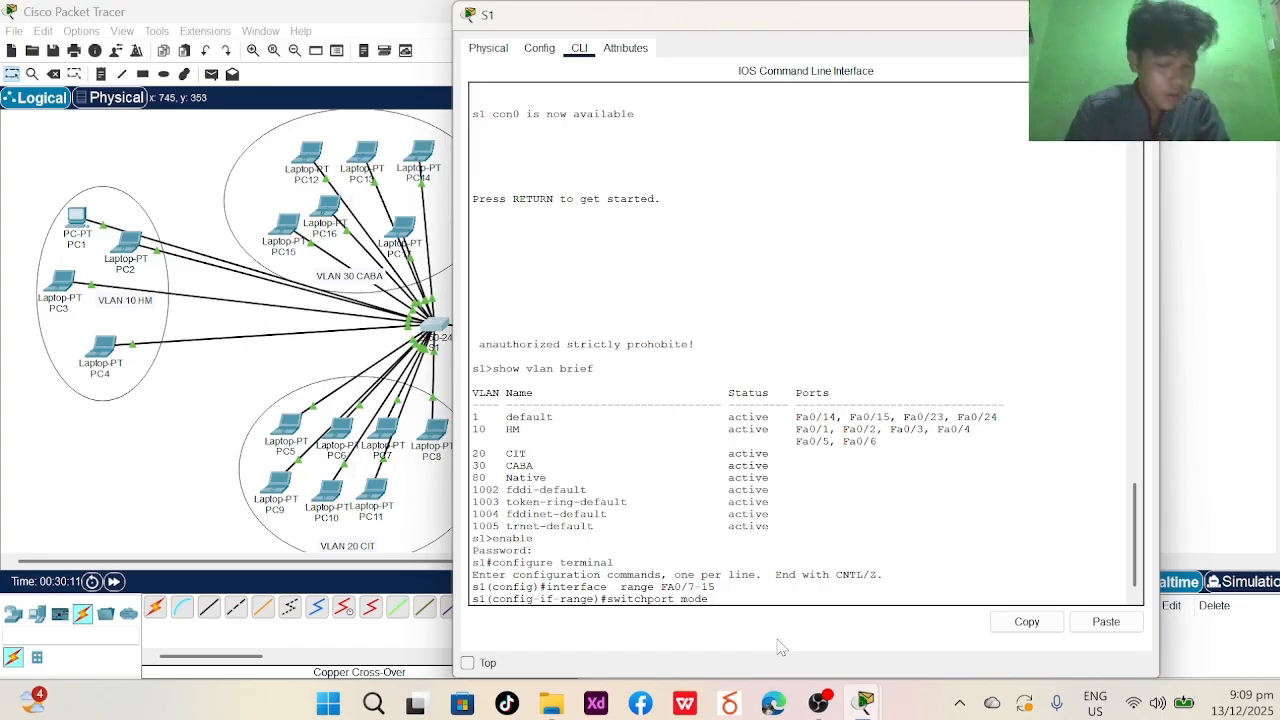
type(" access")
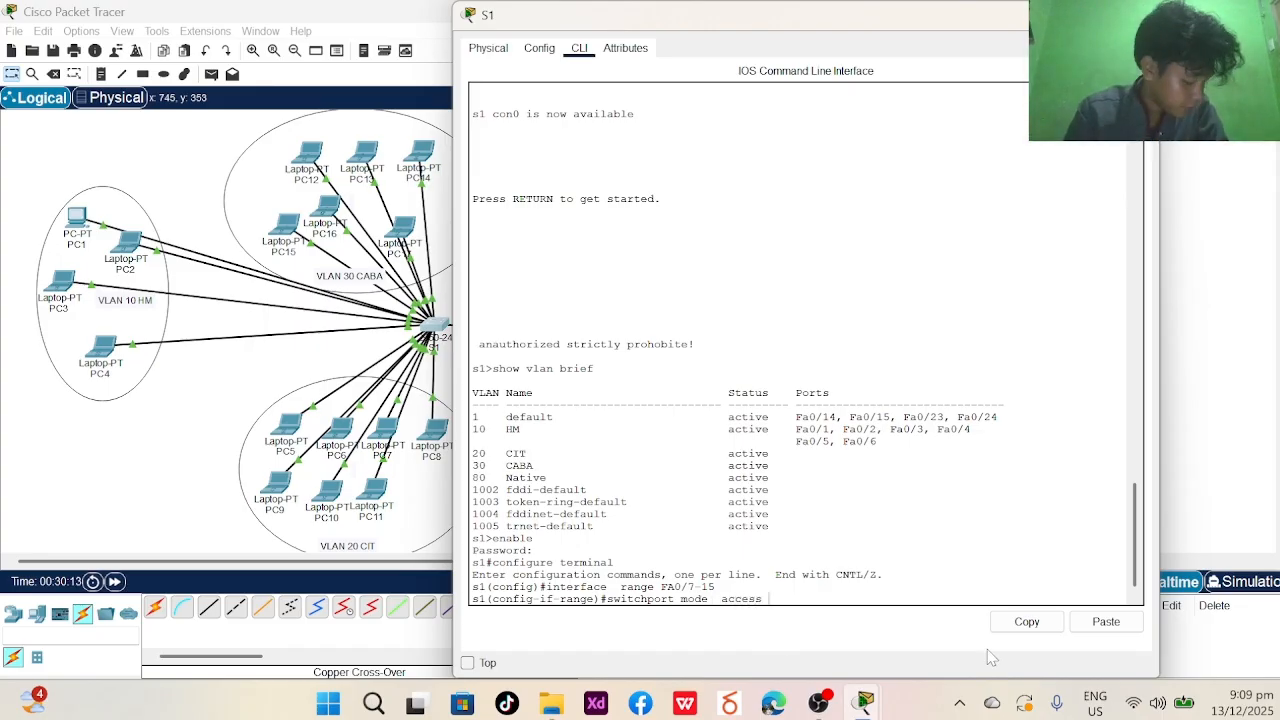
type(" e")
key("BackSpace")
key("Return")
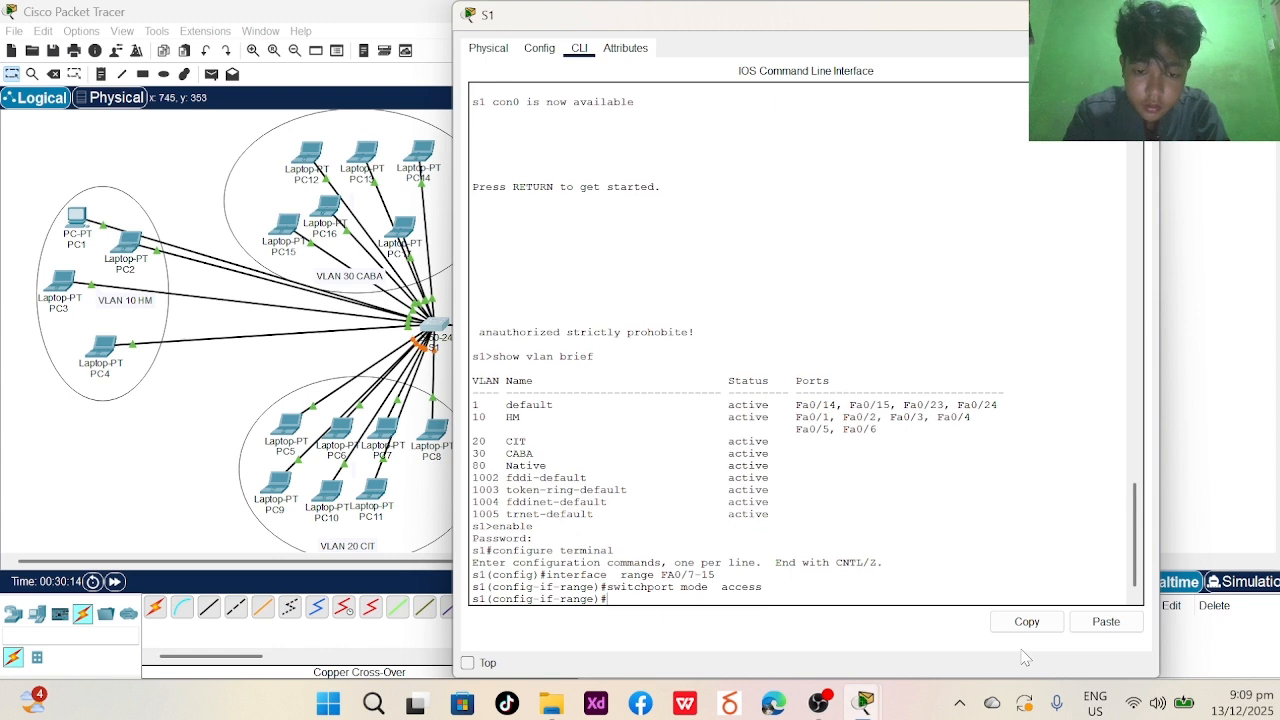
type("end")
key("Return")
type("ex")
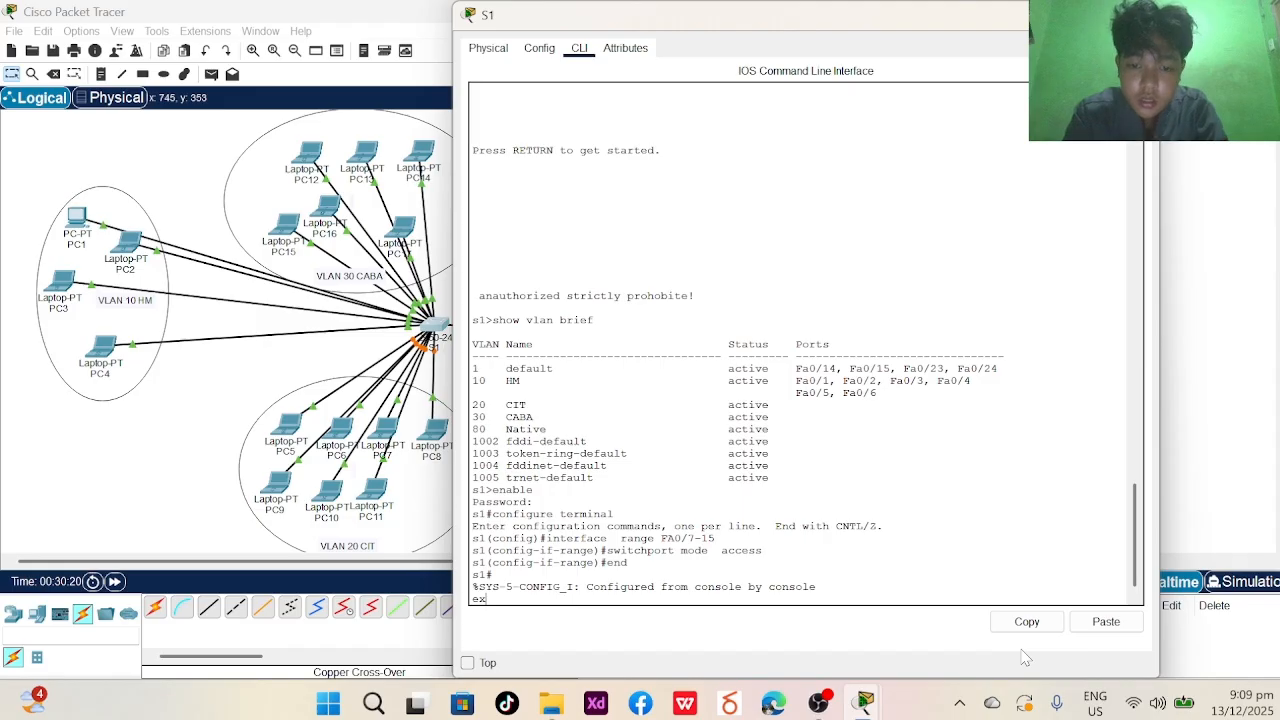
key("BackSpace")
key("BackSpace")
key("Return")
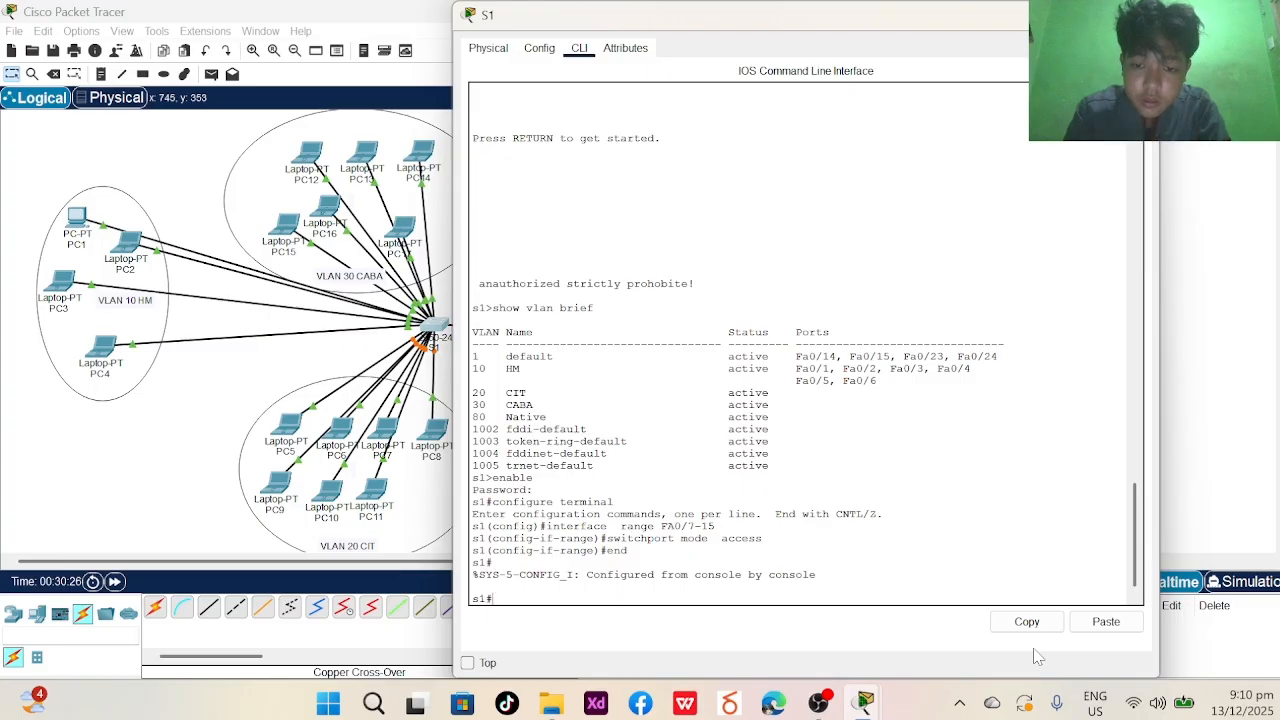
- Enter global configuration mode on S1 and select the interface range Fa0/7-15
type("enable")
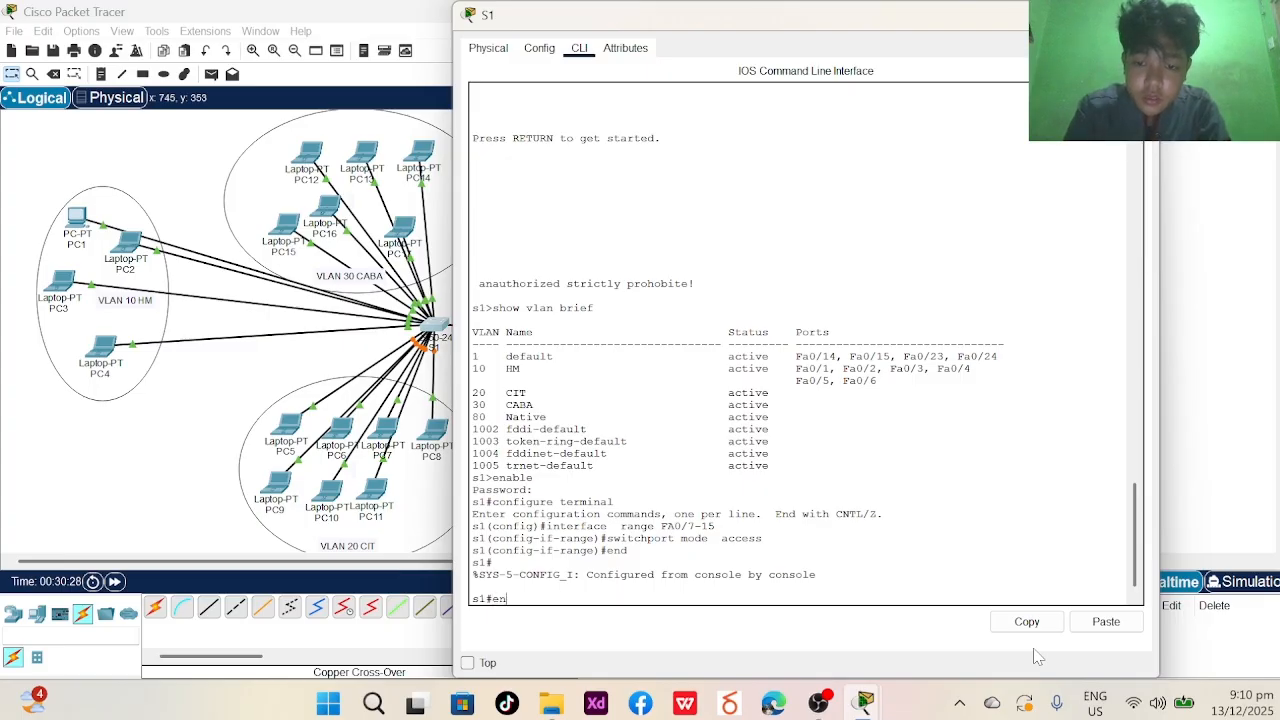
key("Return")
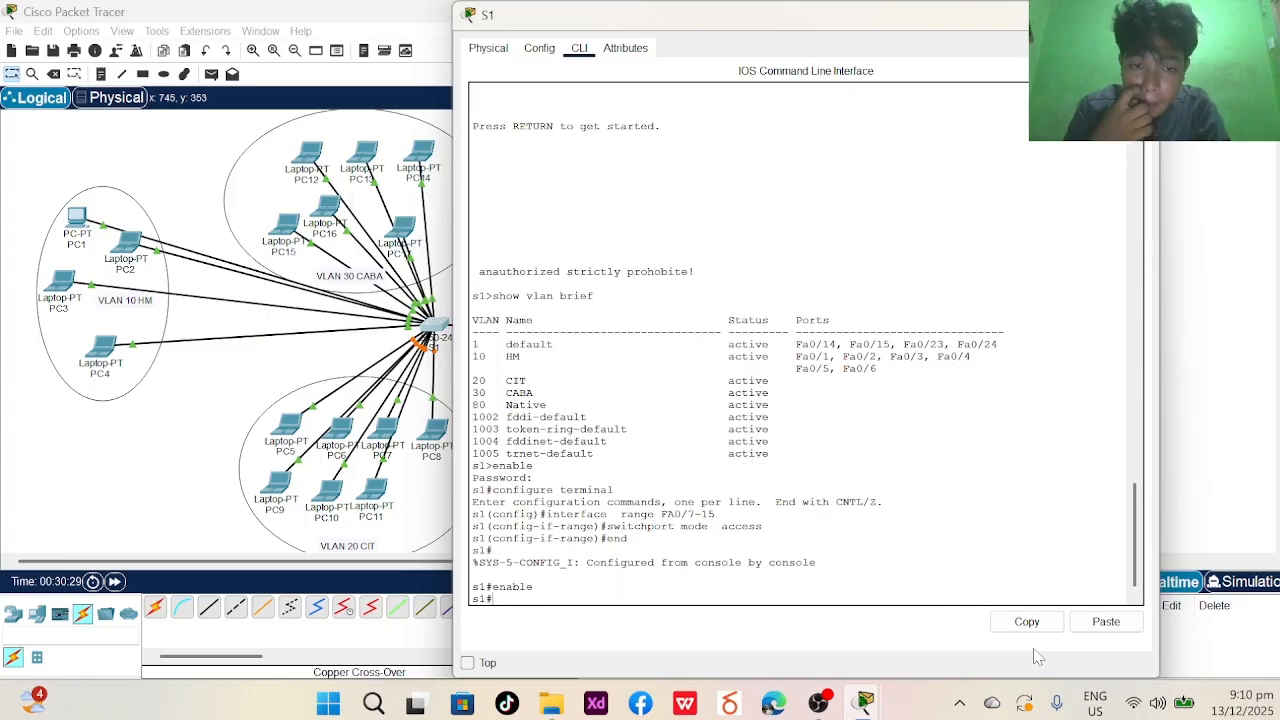
type("co")
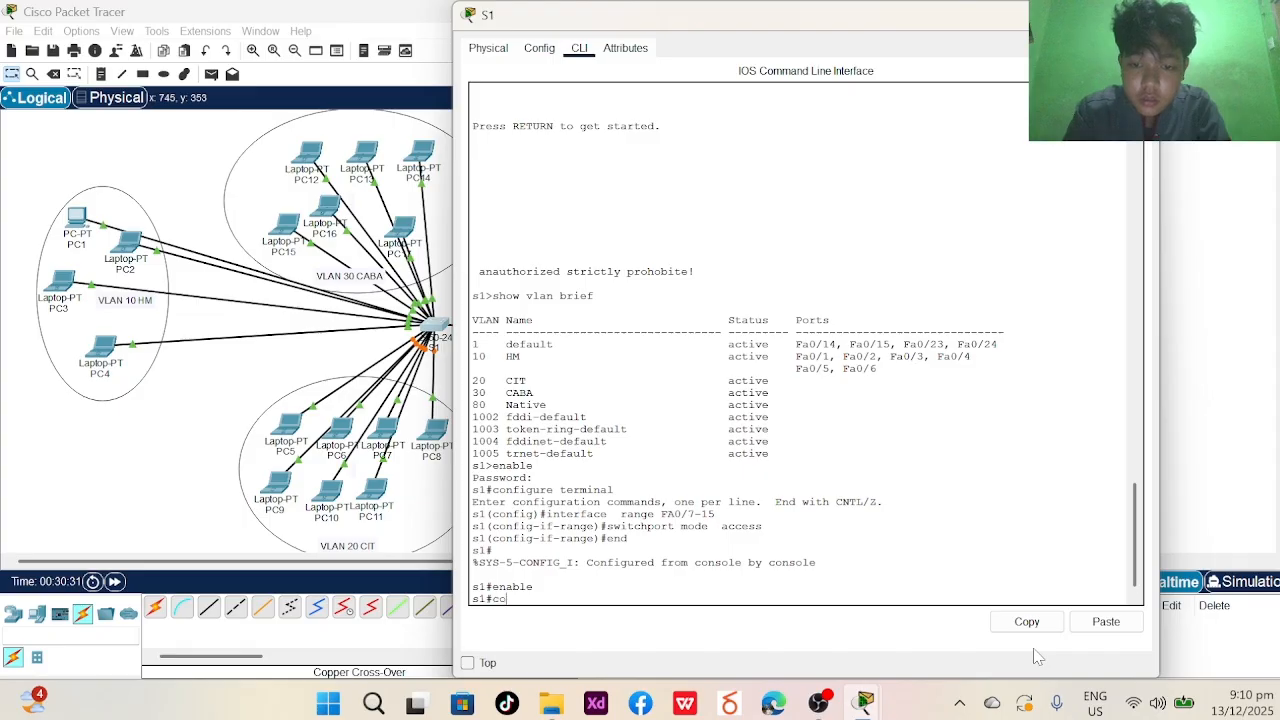
type("nfigure")
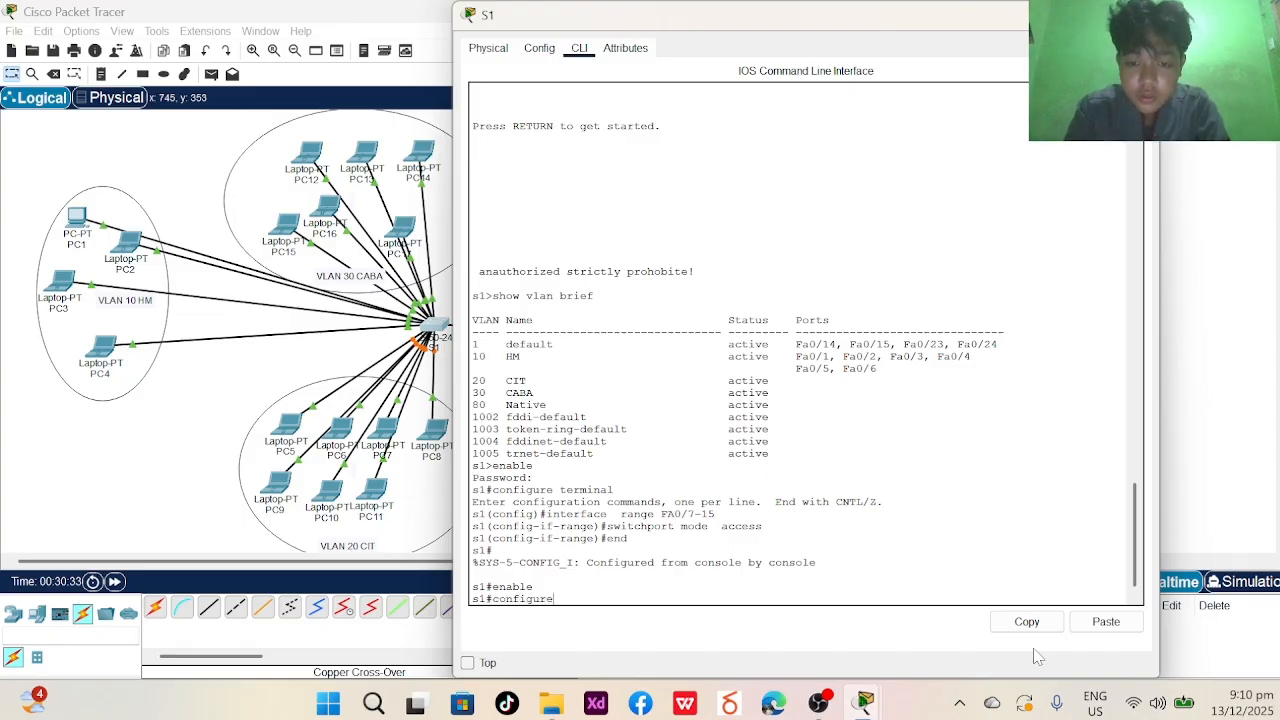
type(" terminal")
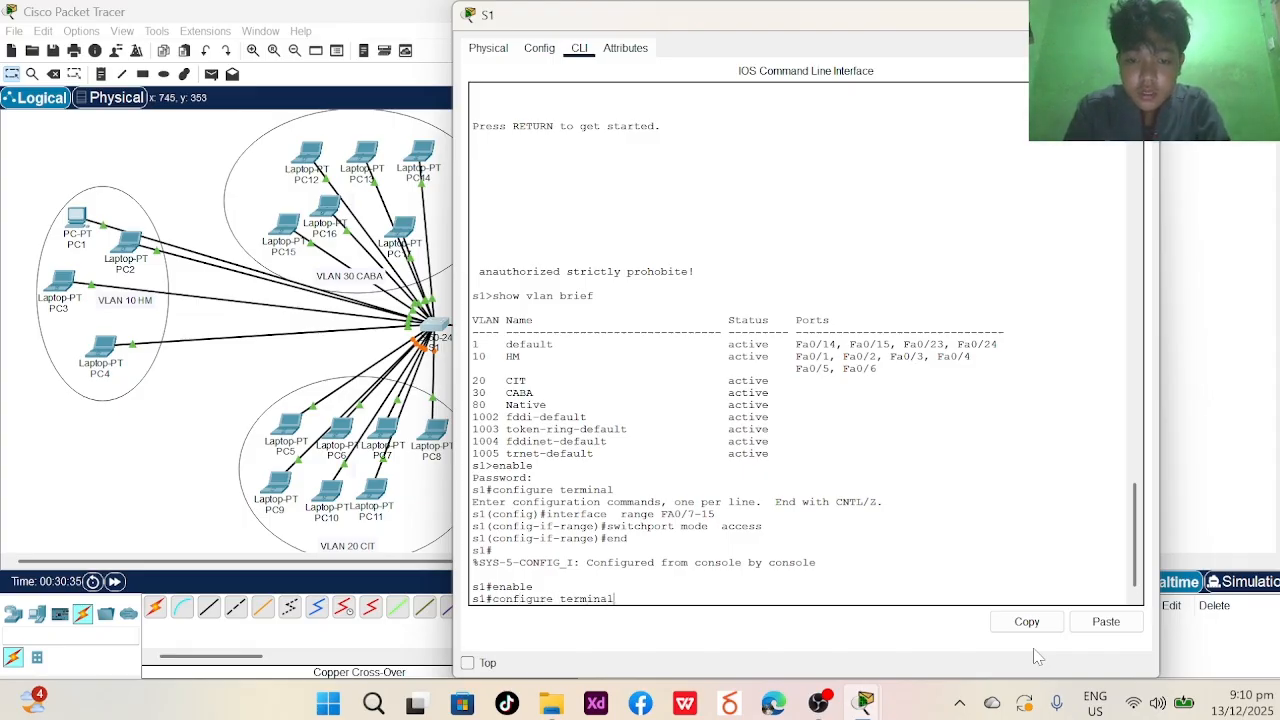
key("Return")
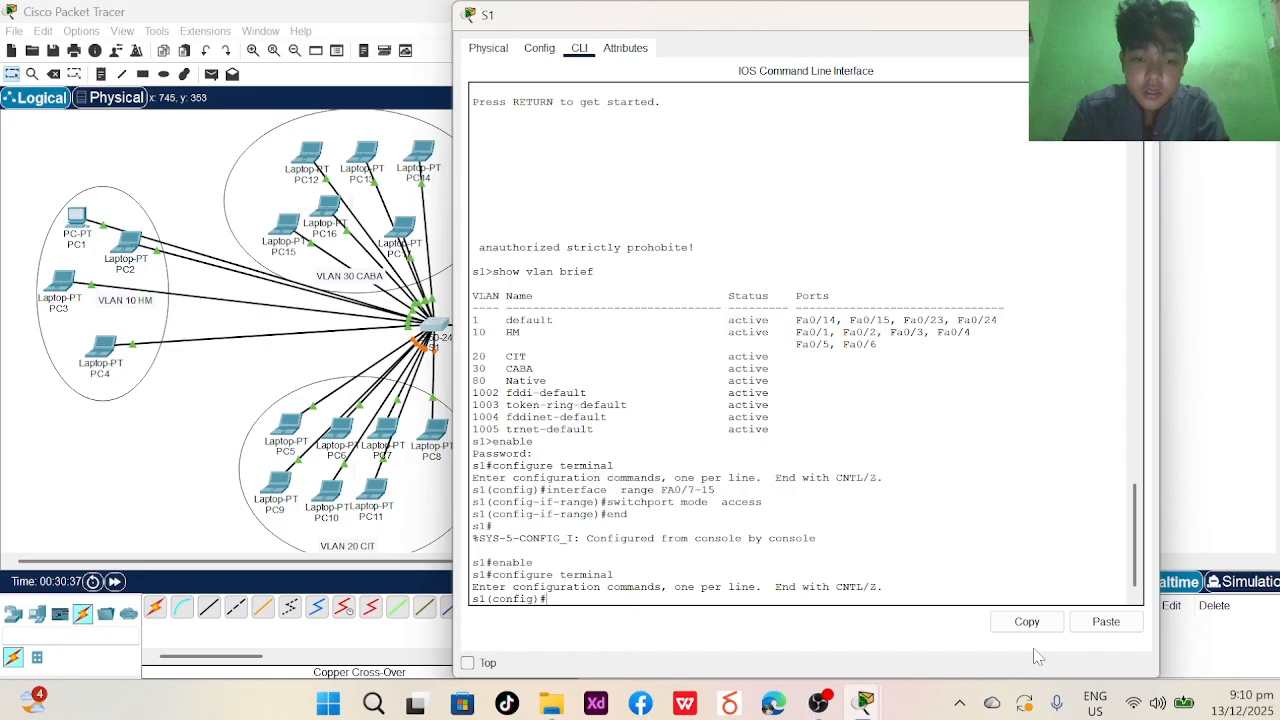
key("Caps_Lock")
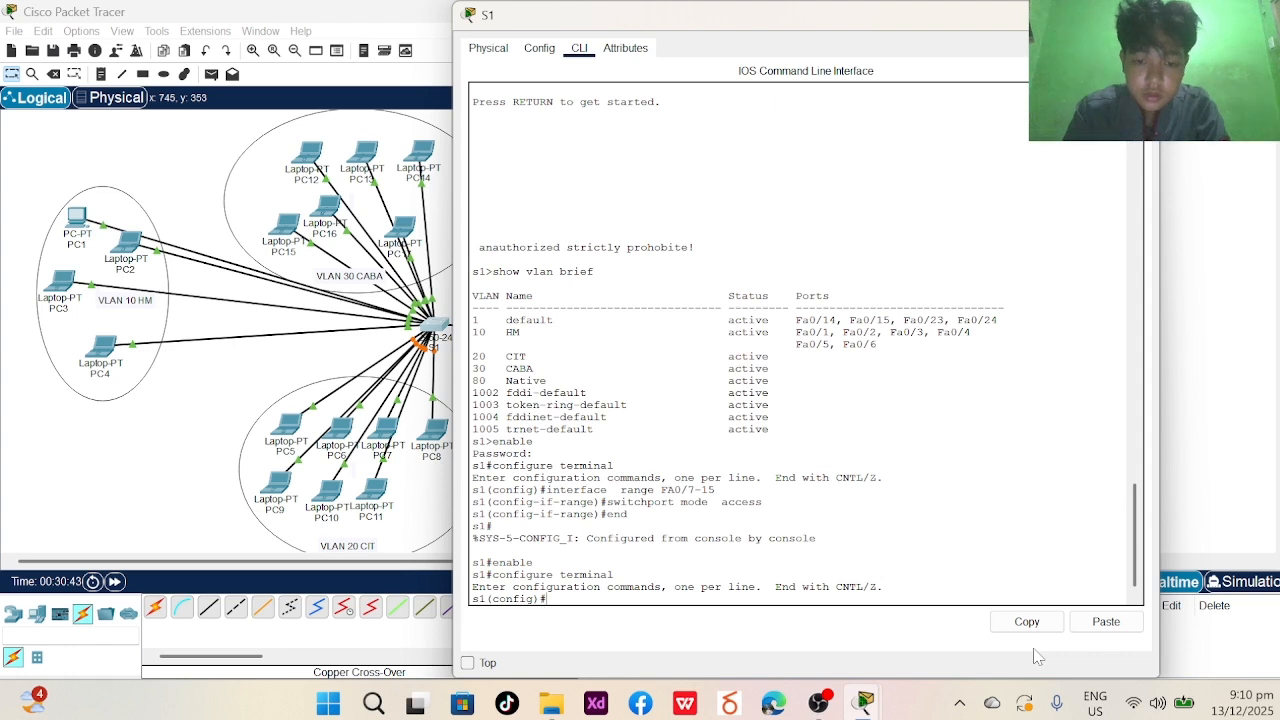
key("Caps_Lock")
type("in")
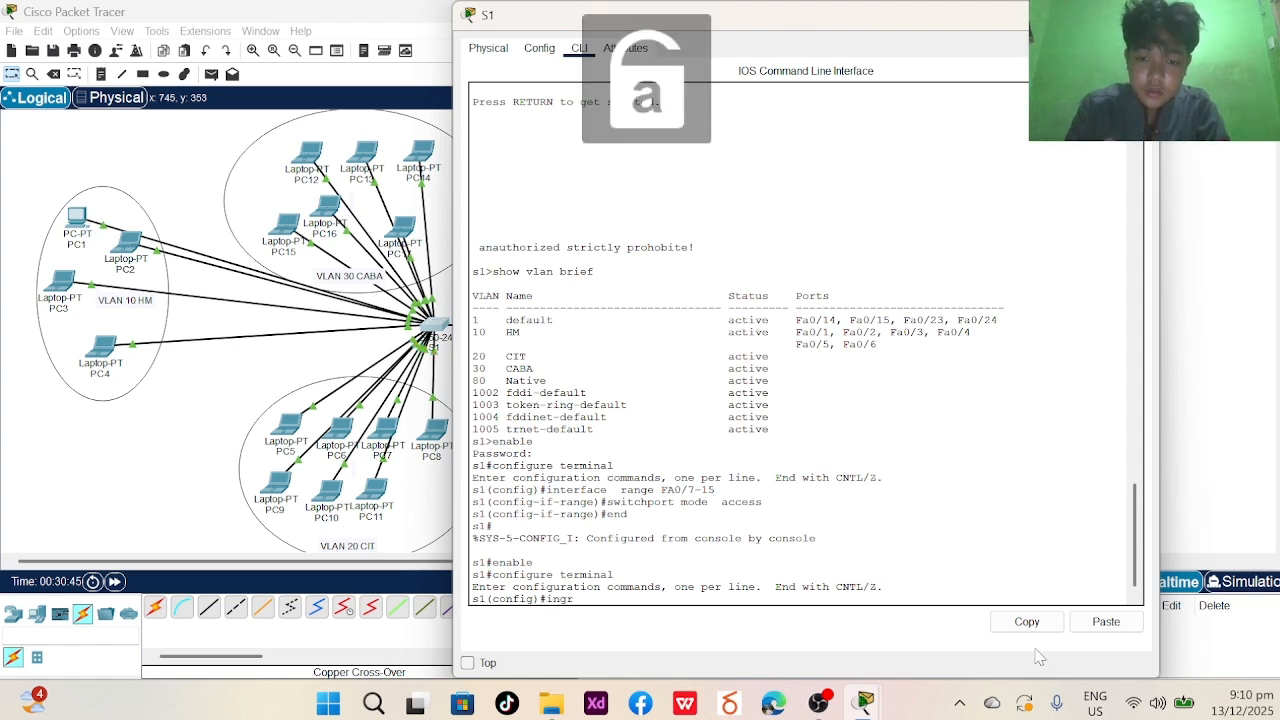
type("ter")
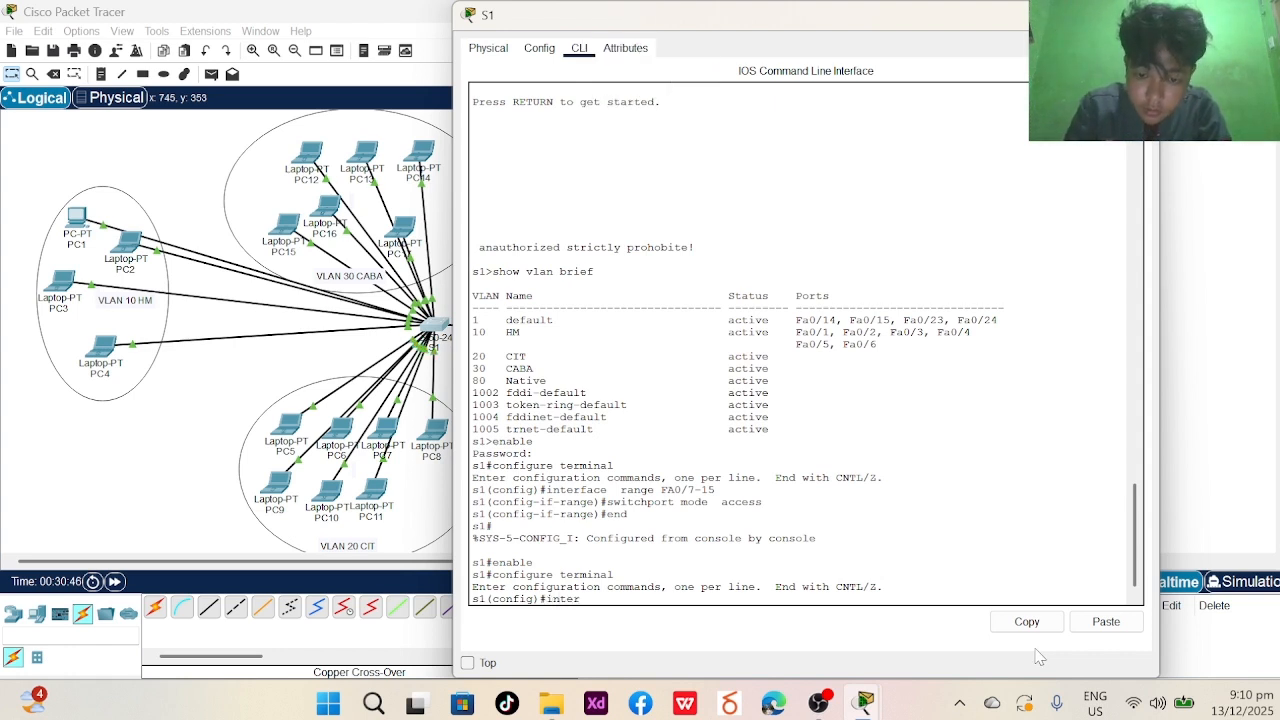
type("face range")
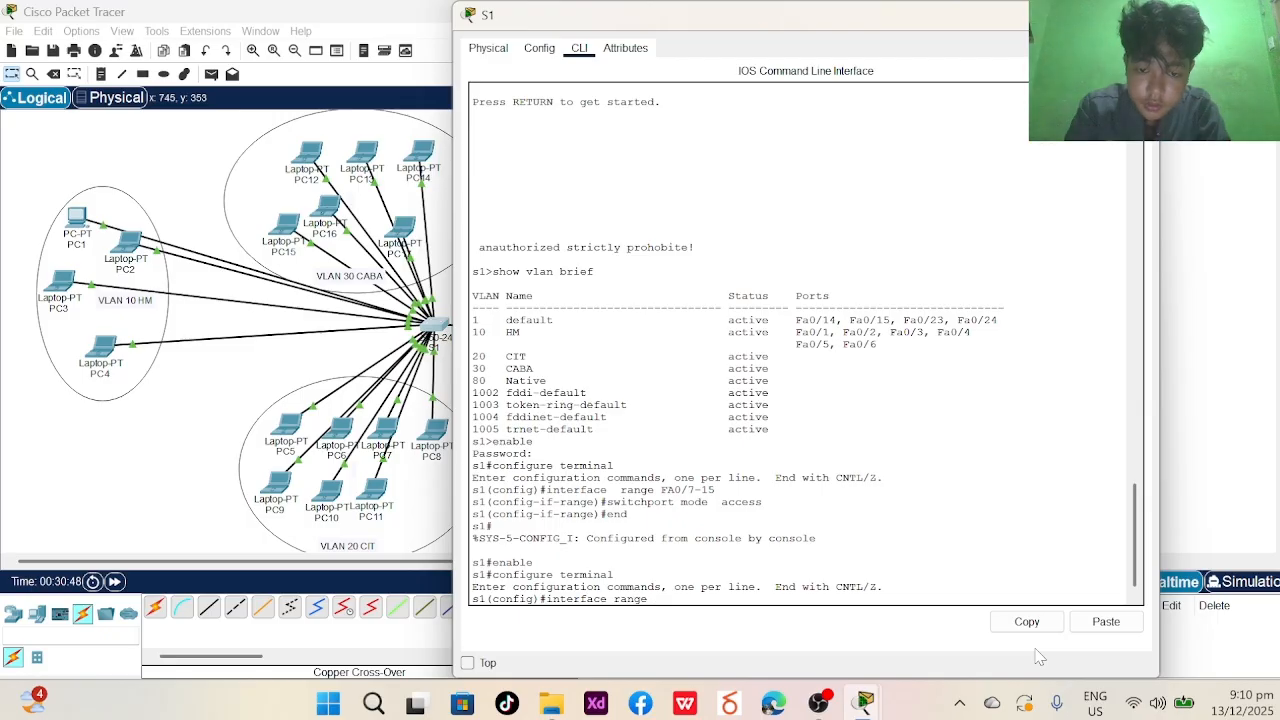
key("Caps_Lock")
type("FA ")
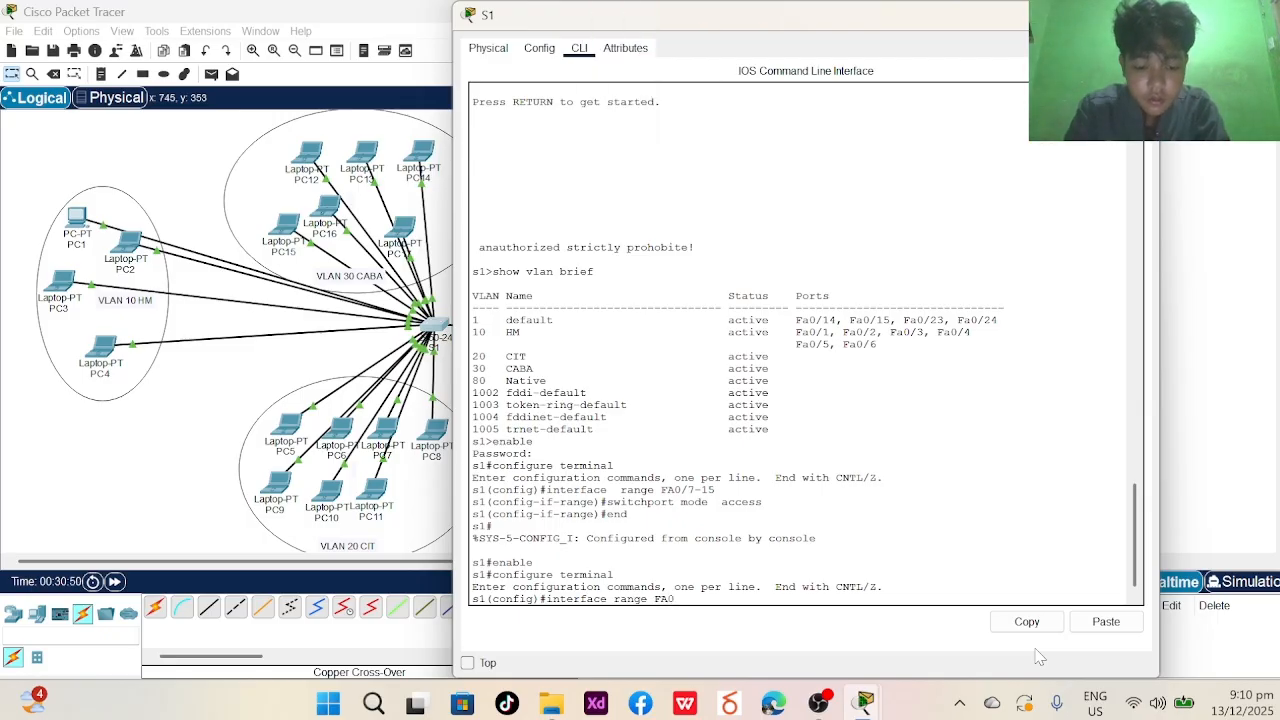
type("/7-17")
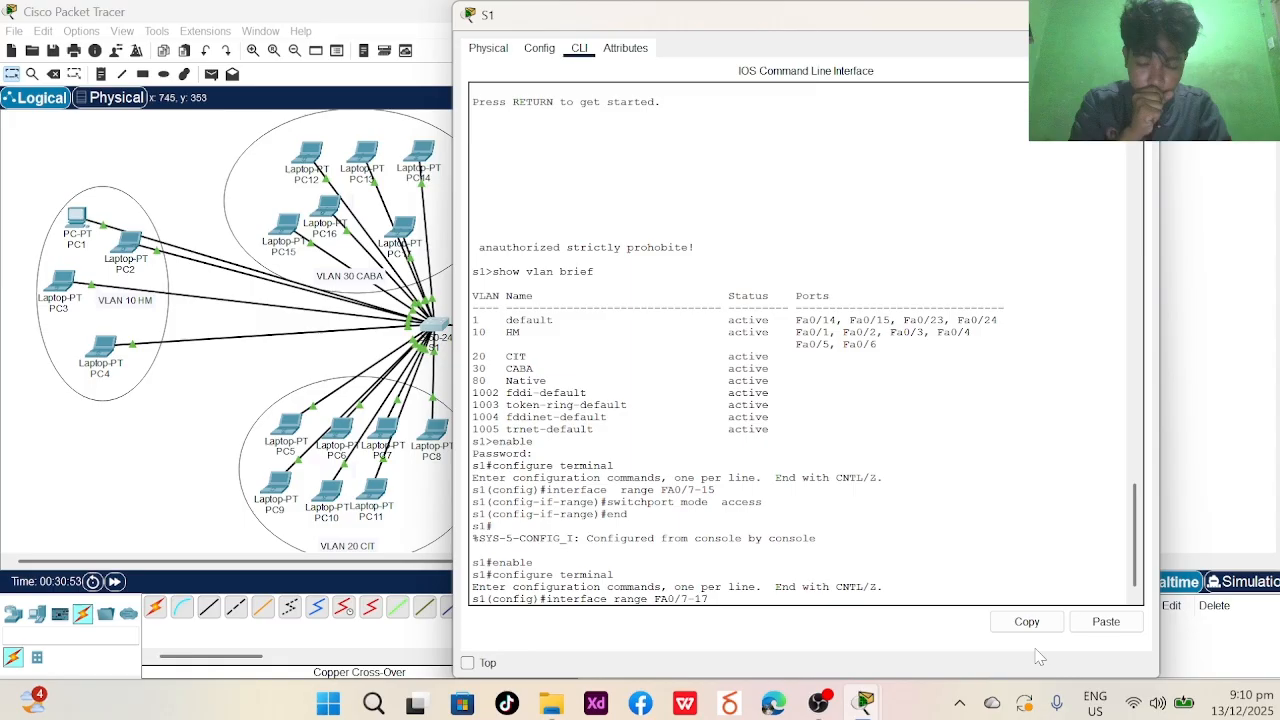
key("BackSpace")
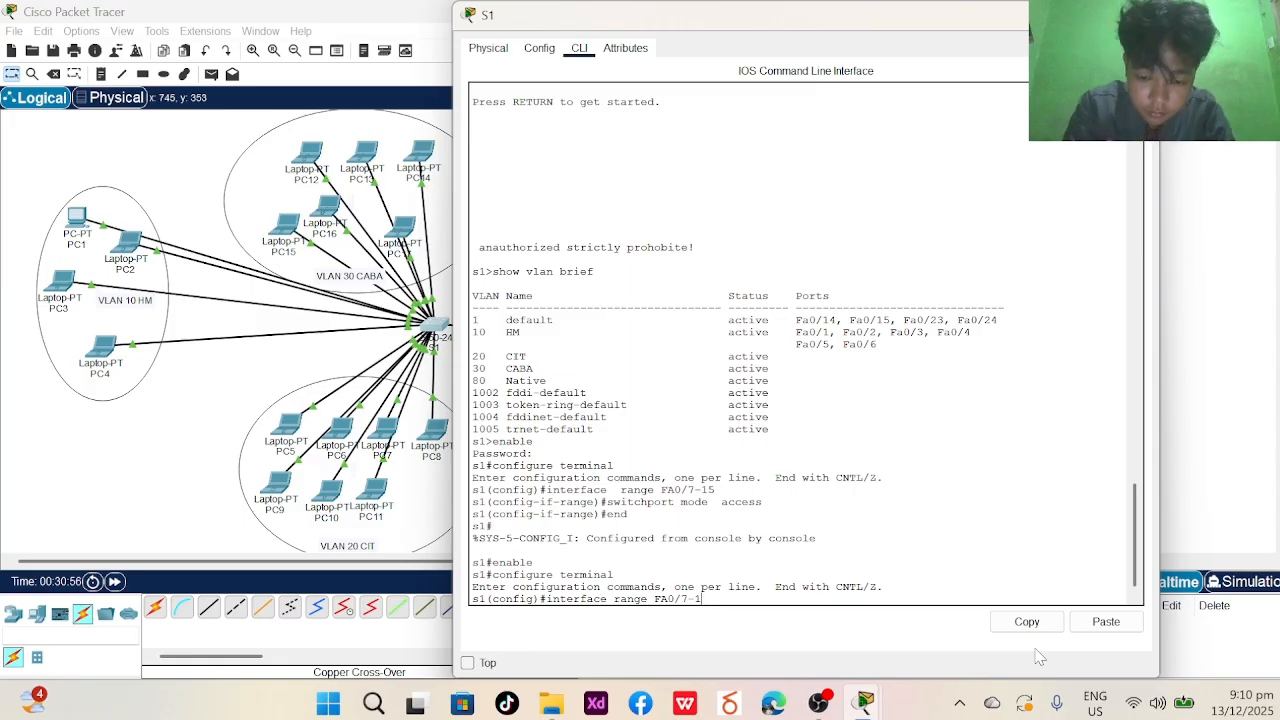
type("5")
key("Return")
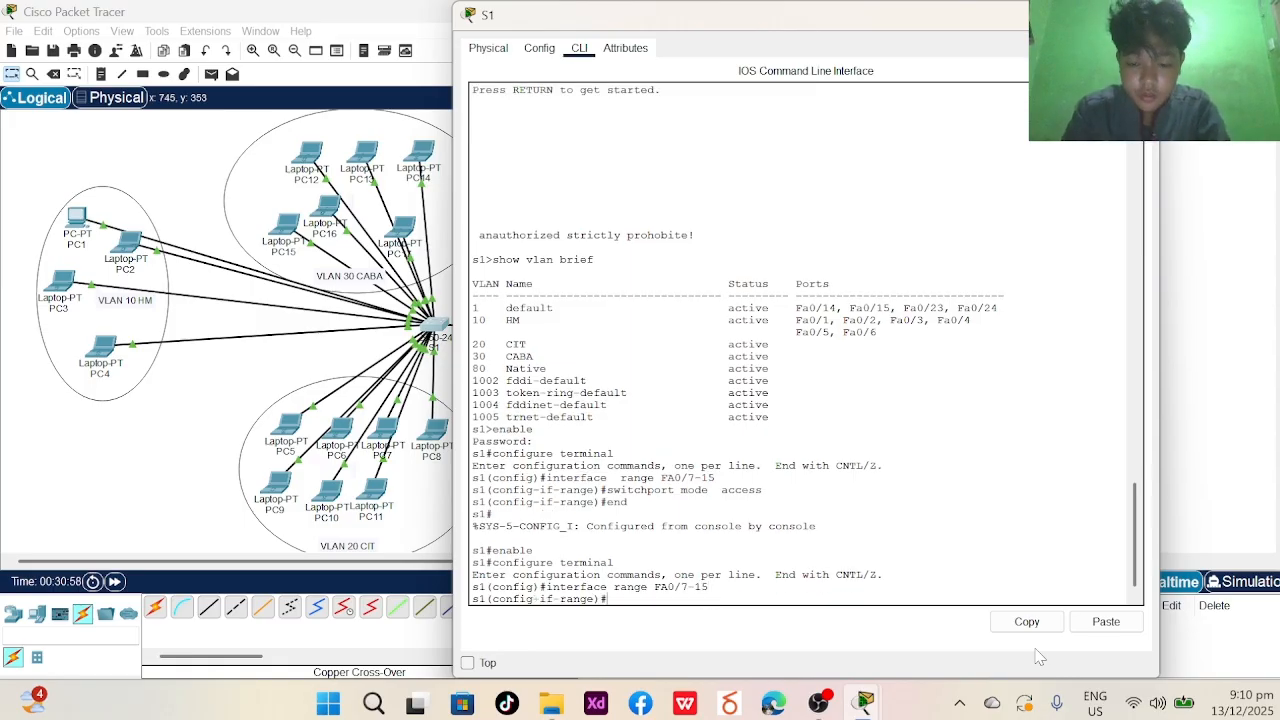
- Assign ports Fa0/7-15 to VLAN 20 and set them to access mode
type("SWITCH")
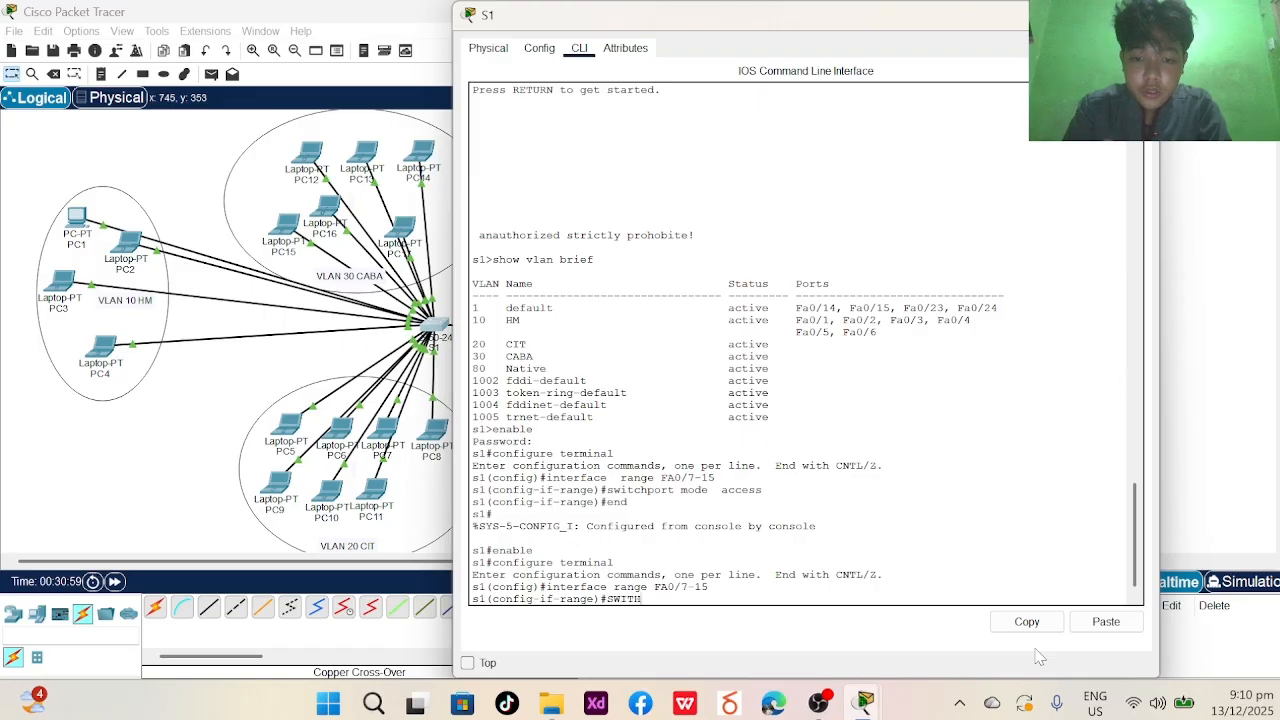
key("BackSpace")
key("BackSpace")
key("BackSpace")
key("BackSpace")
key("BackSpace")
key("Caps_Lock")
key("BackSpace")
type("swi")
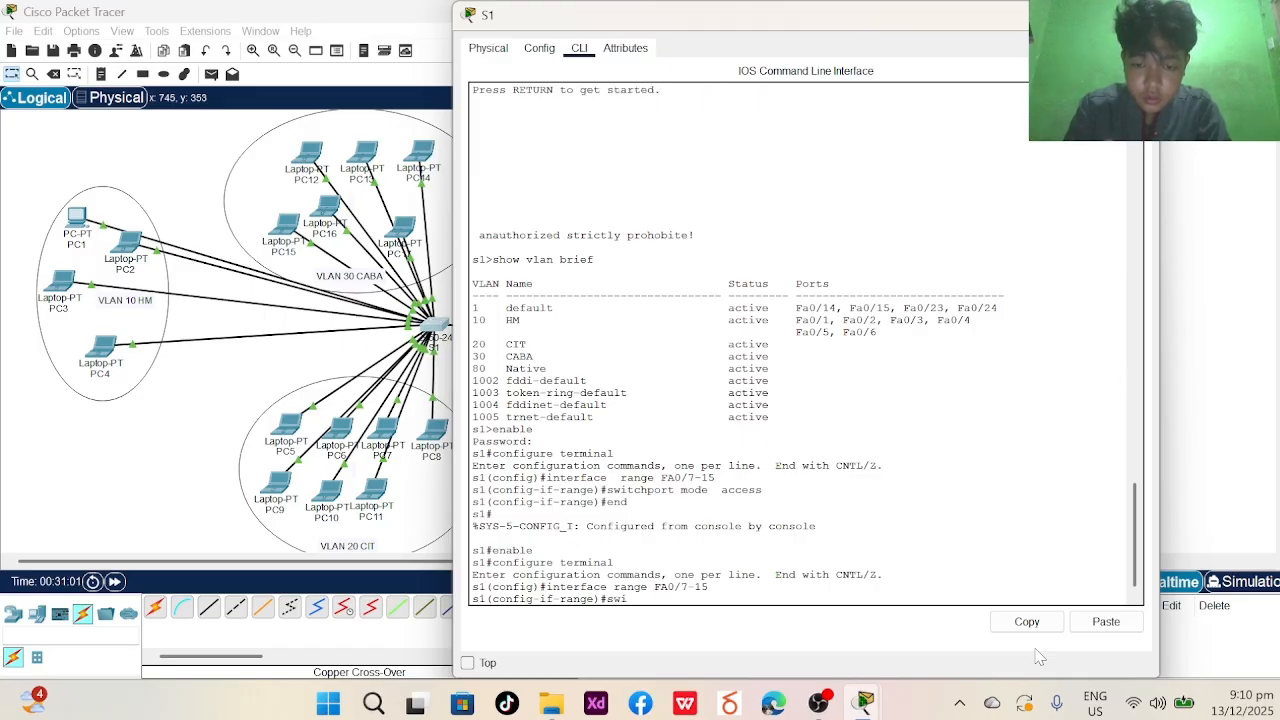
type("tchport")
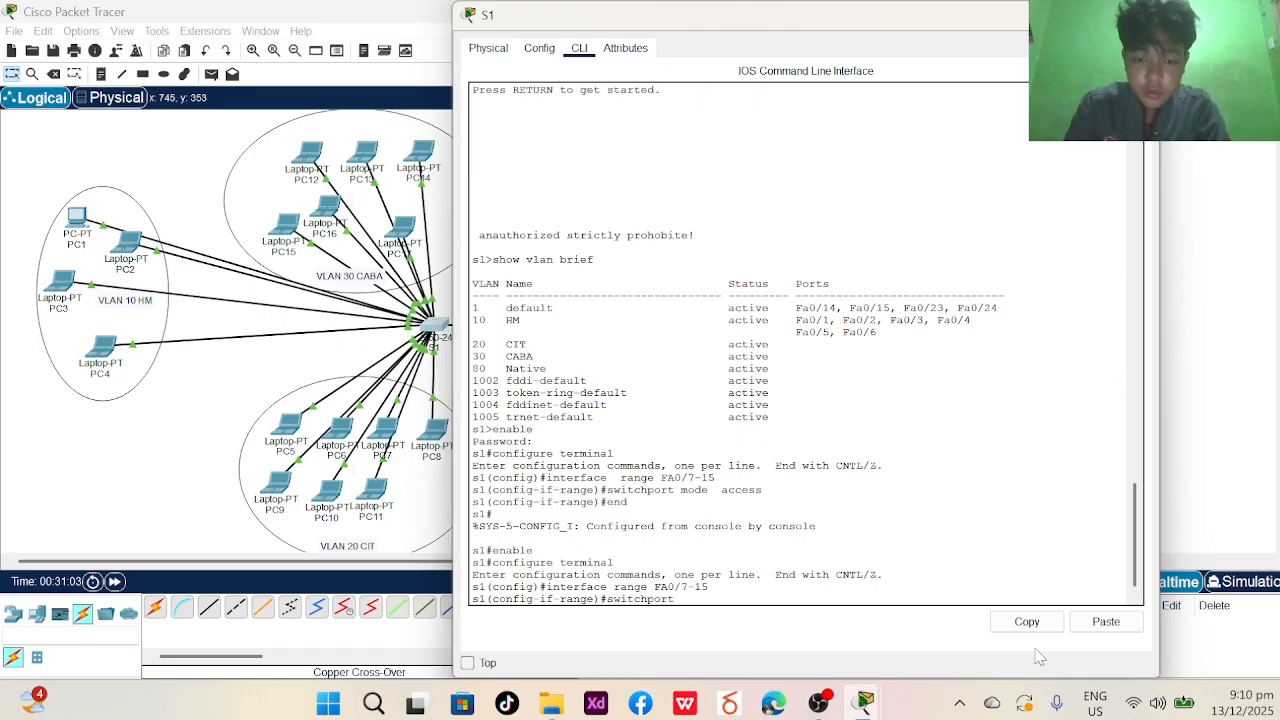
key("Caps_Lock")
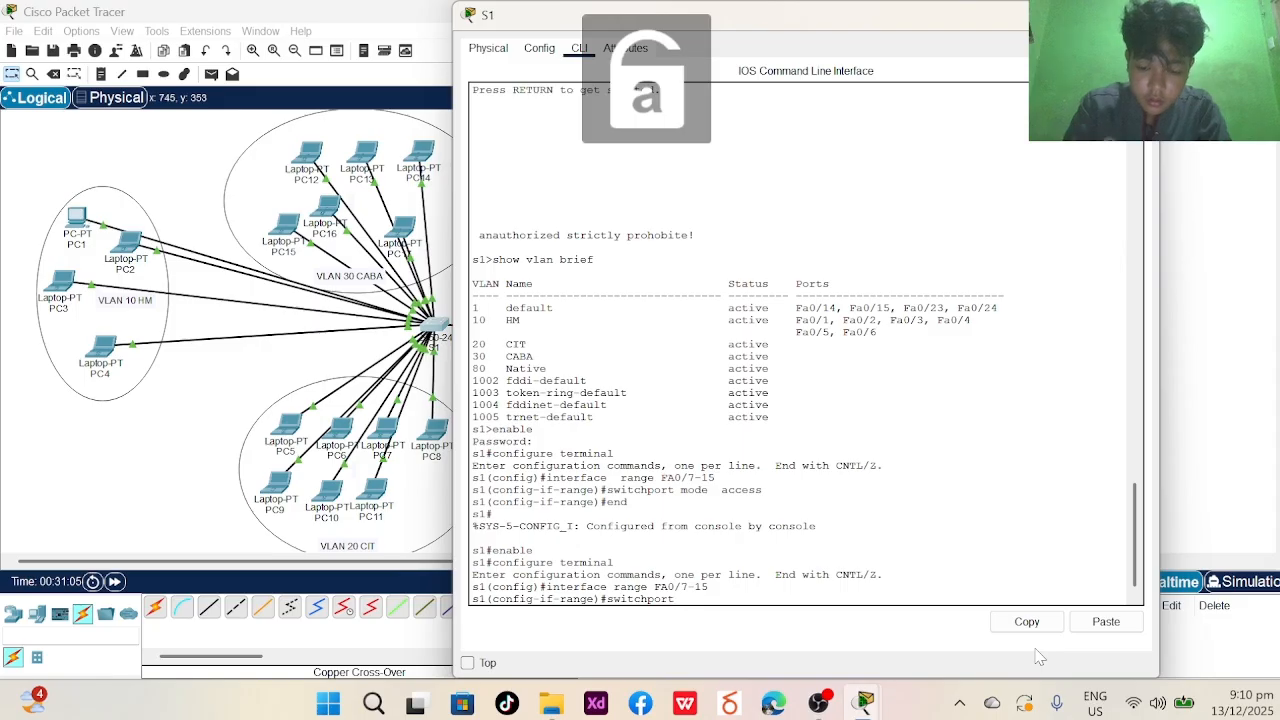
type("acce")
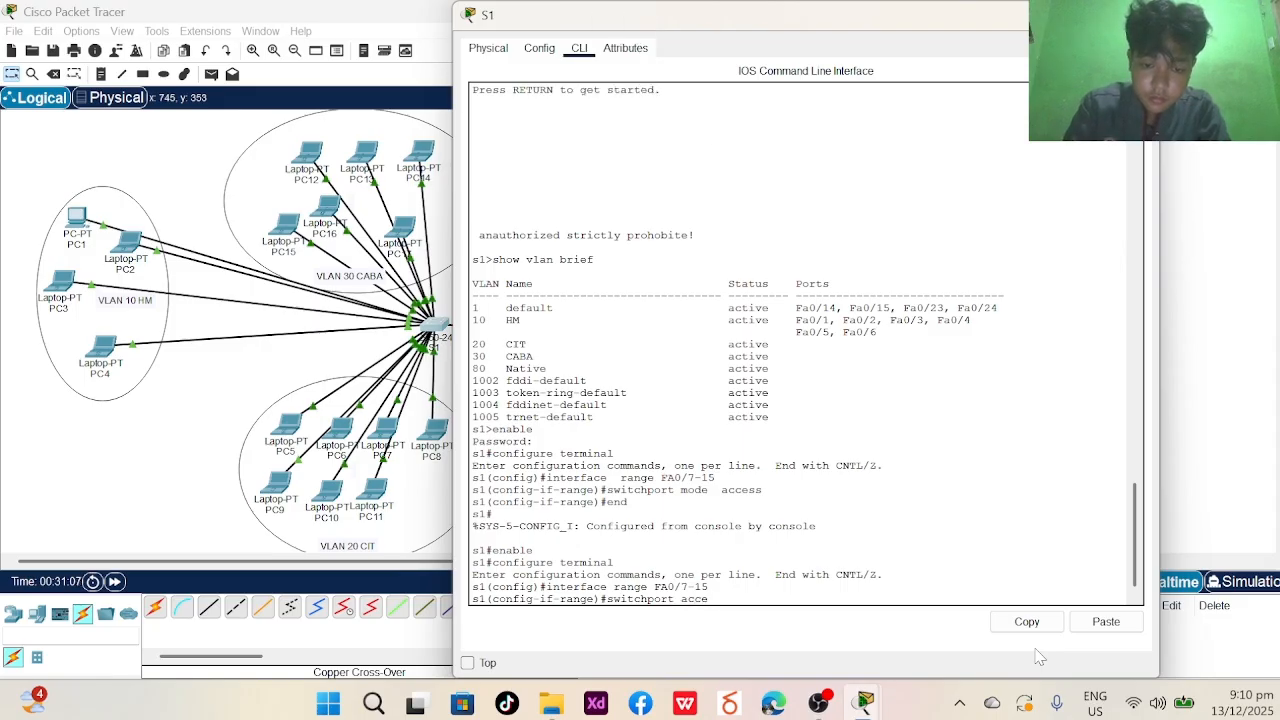
type("ss vlan ")
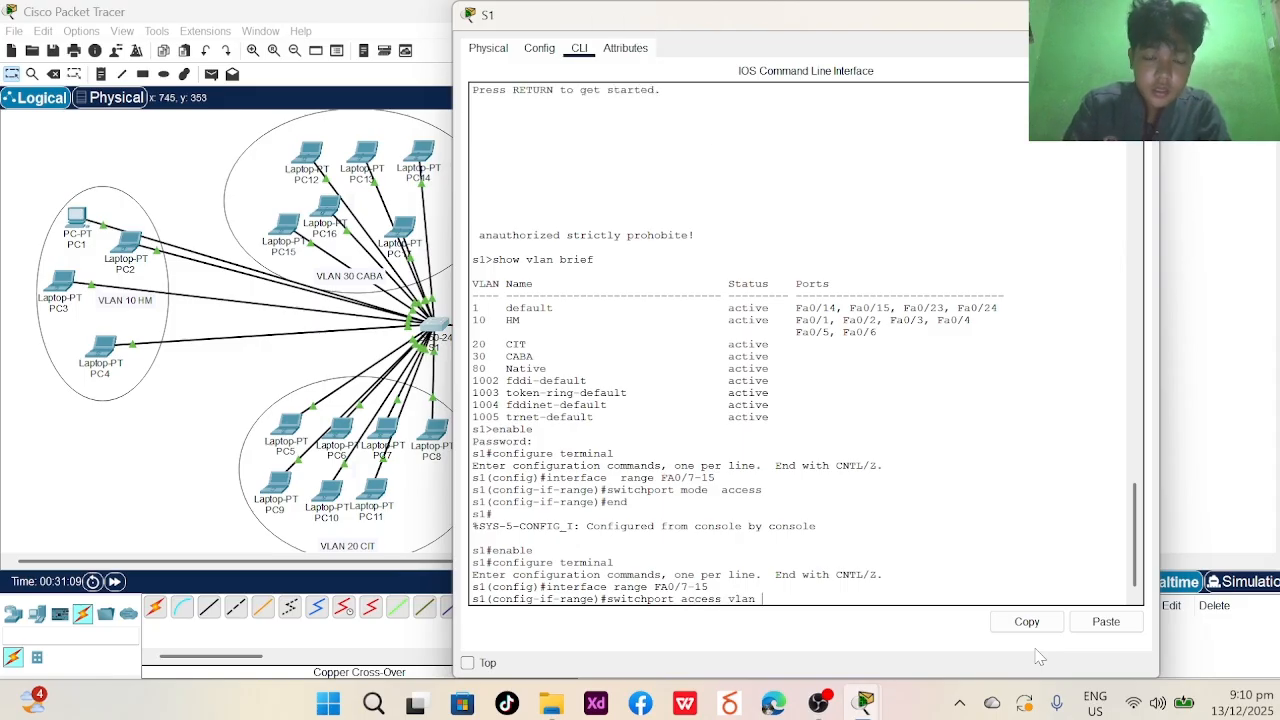
type("20")
key("Return")
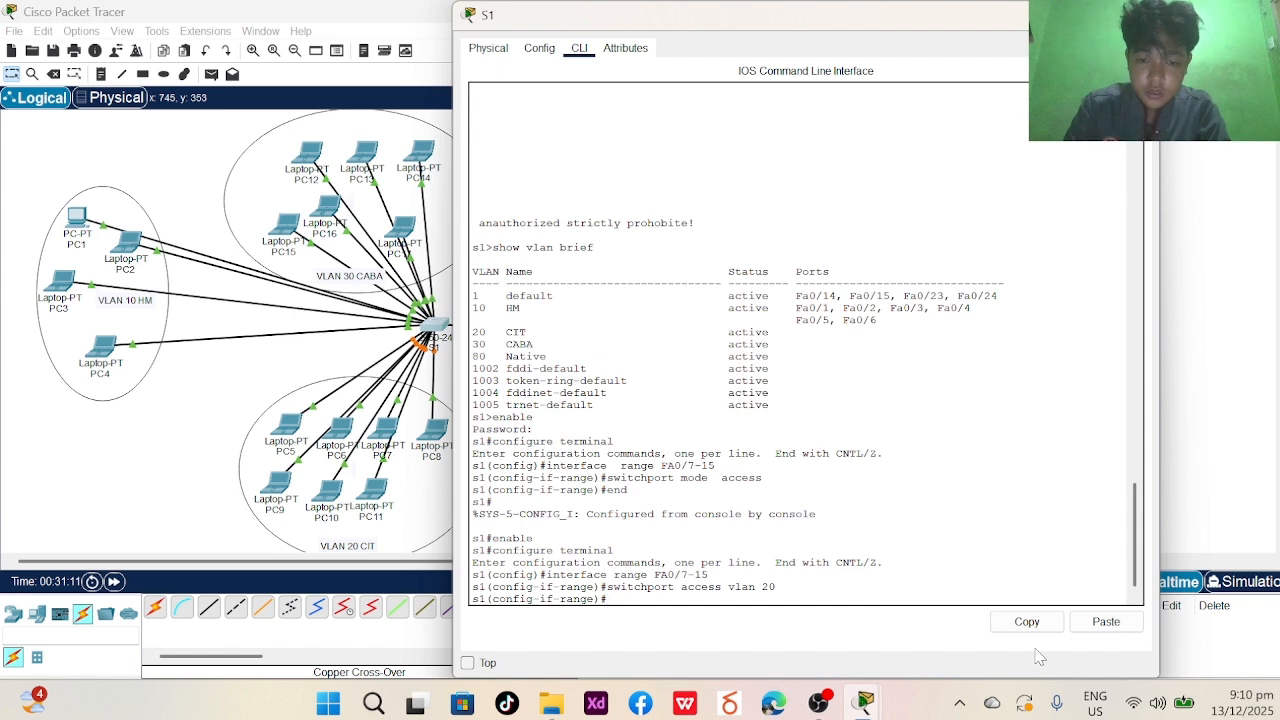
type("switu")
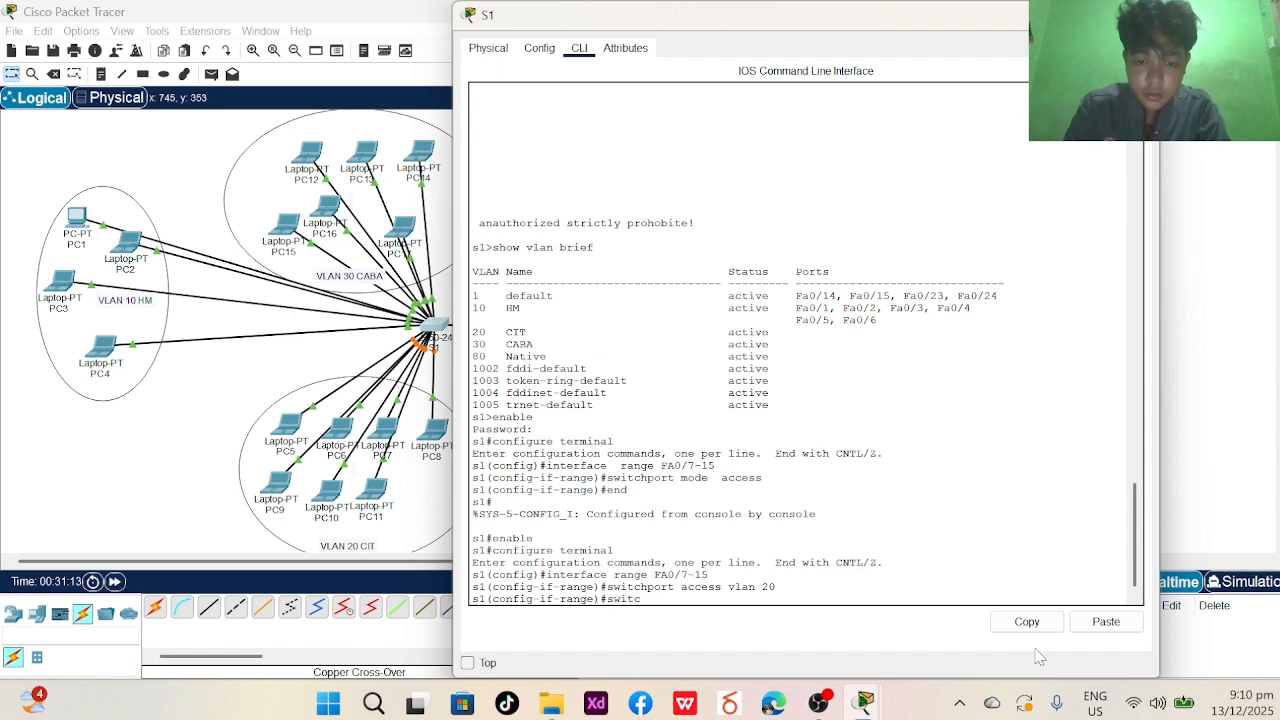
type("hport moa")
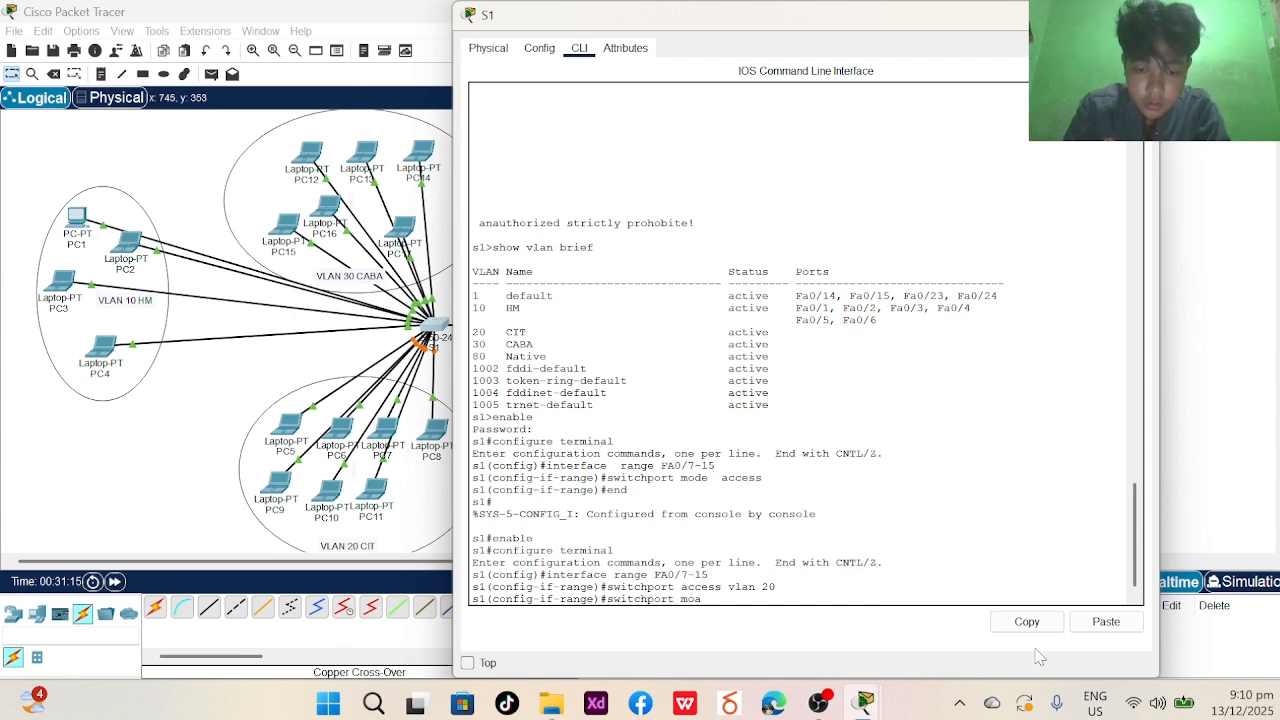
key("BackSpace")
type("de  a")
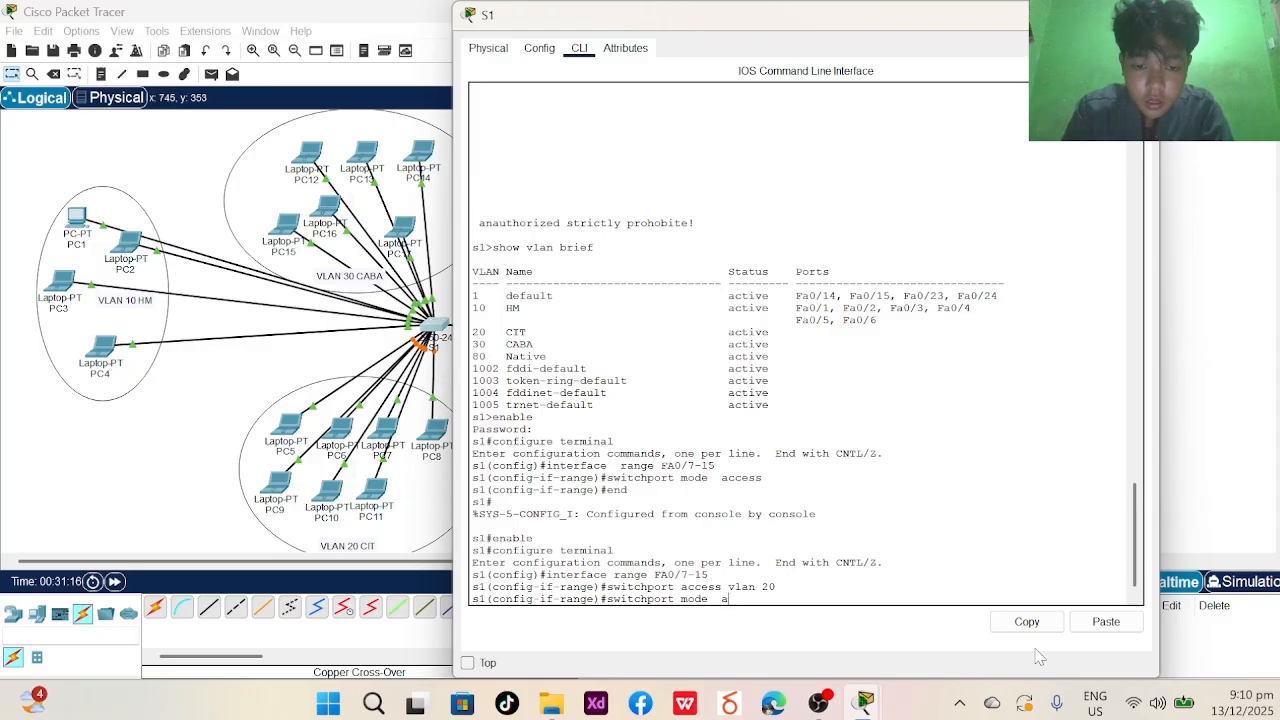
type("ccess")
key("Return")
- End configuration, restart the console session and run show vlan brief to confirm VLAN 20 CIT ports
type("end")
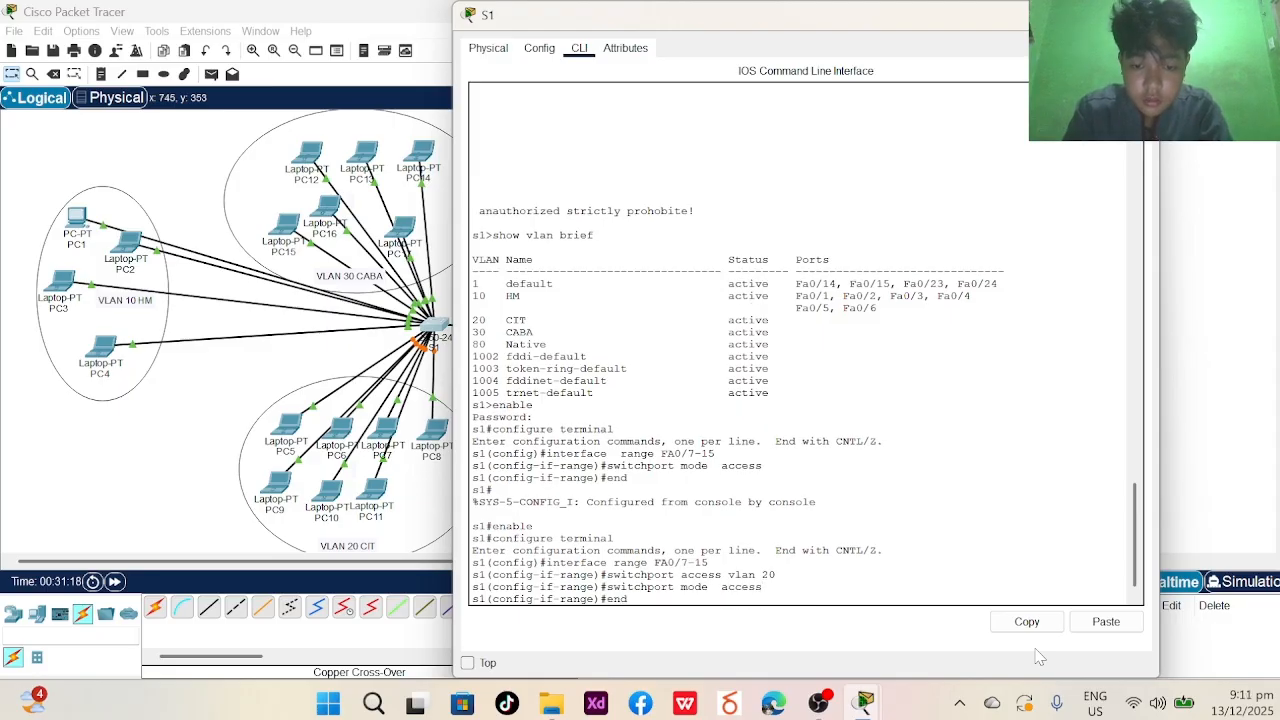
key("Return")
type("exit")
key("Return")
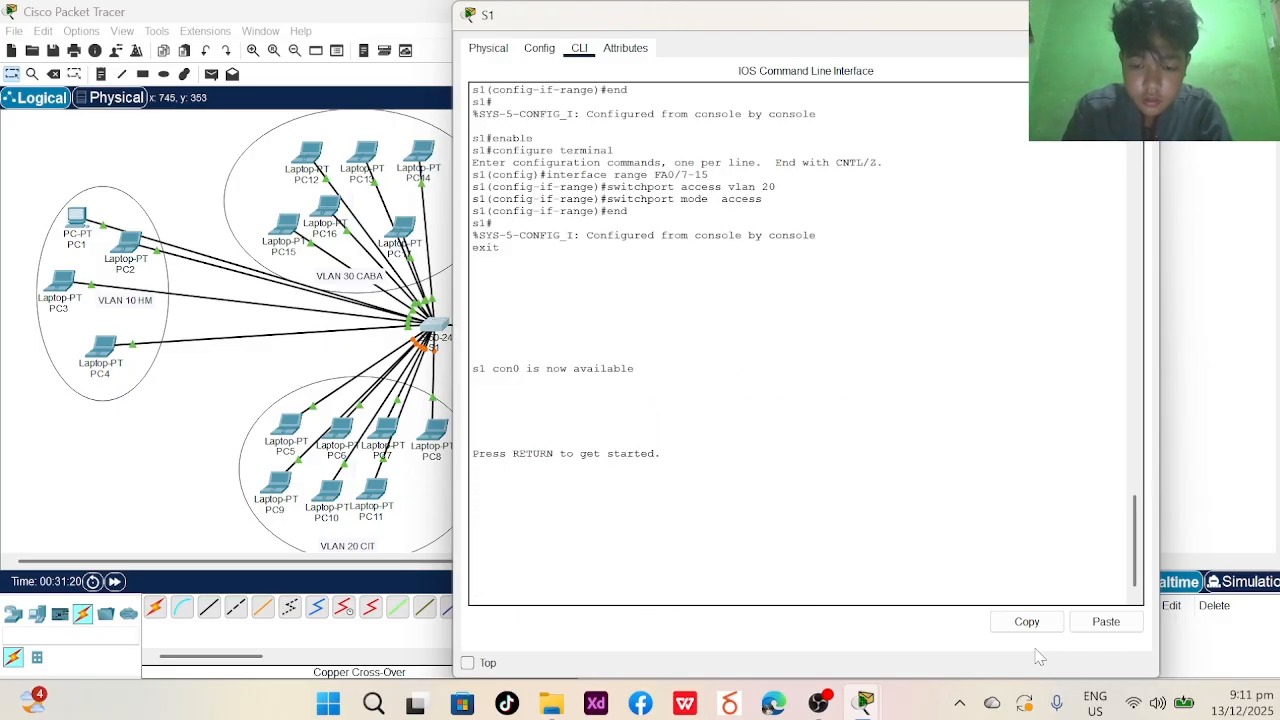
key("Return")
type("show")
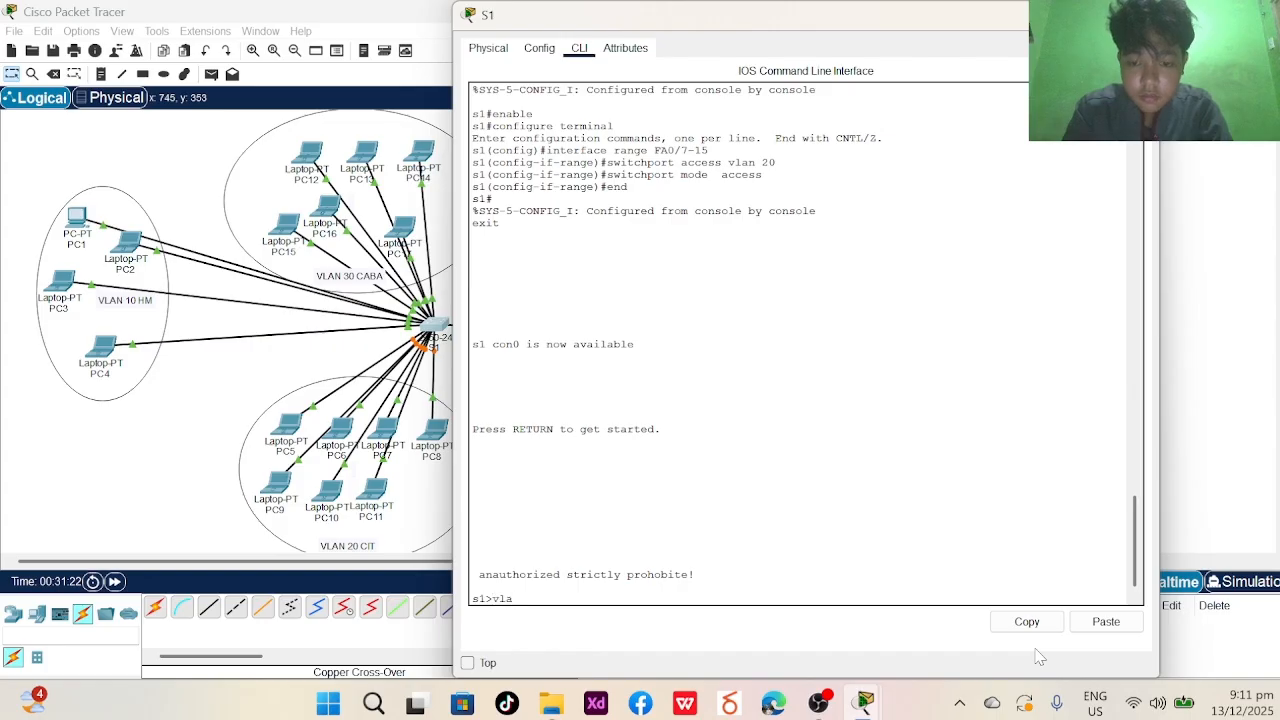
type(" vlan ")
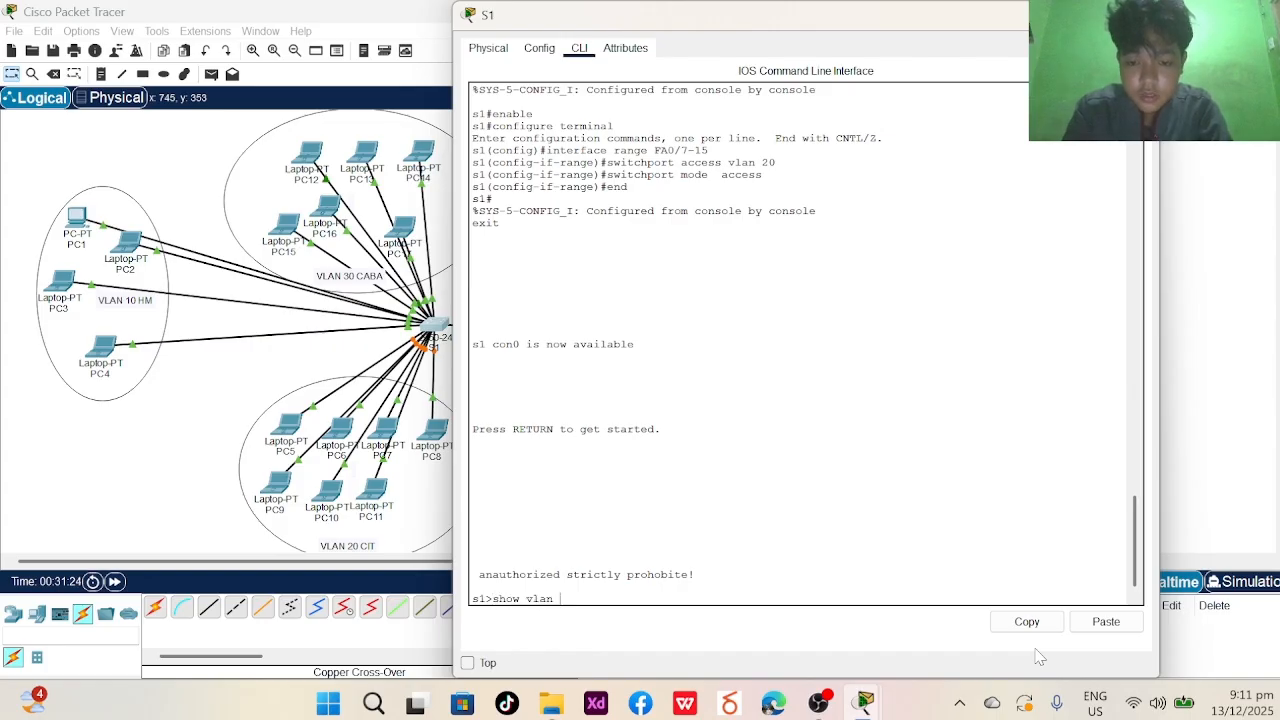
type("confi")
key("BackSpace")
key("BackSpace")
key("BackSpace")
key("BackSpace")
key("BackSpace")
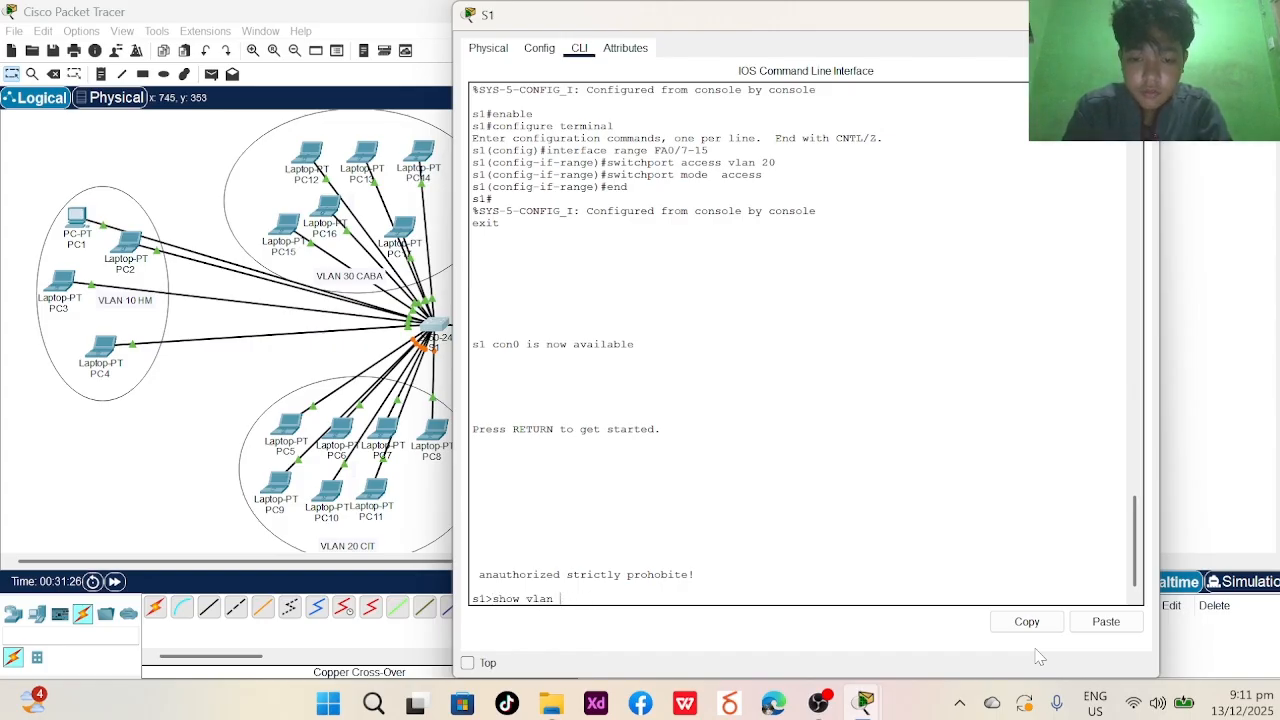
type("brieg")
key("BackSpace")
type("f")
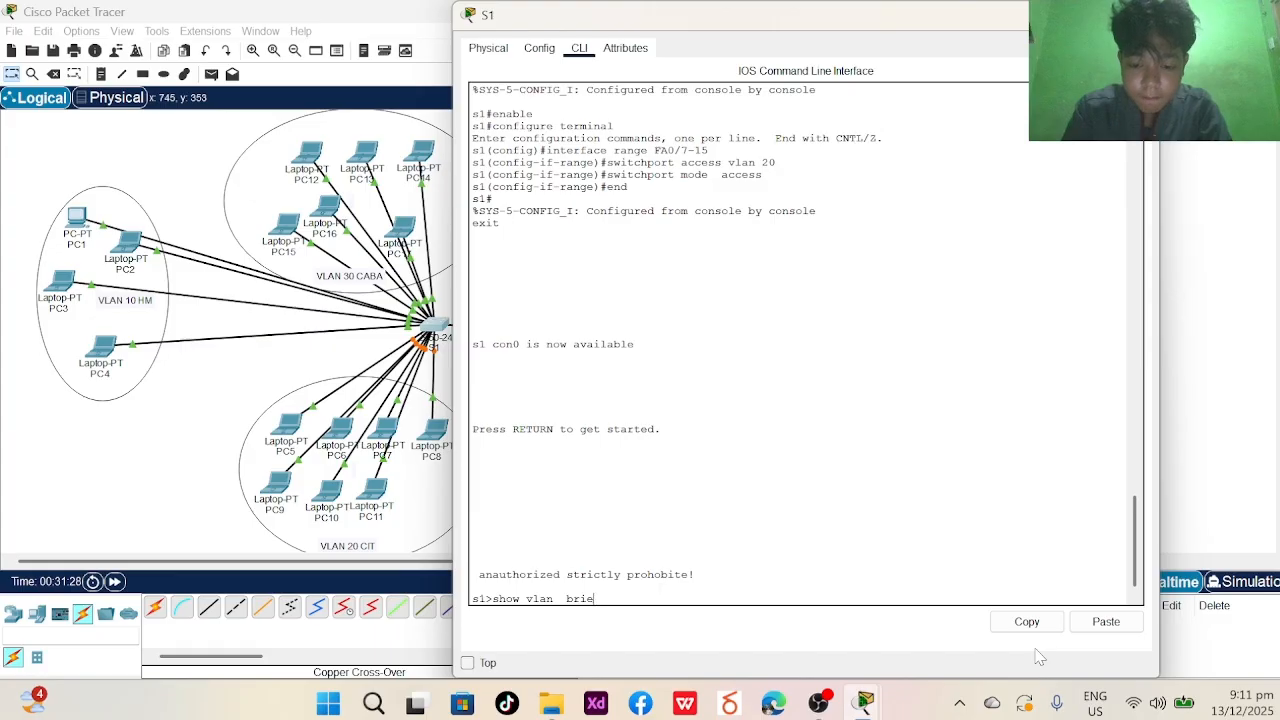
key("Return")
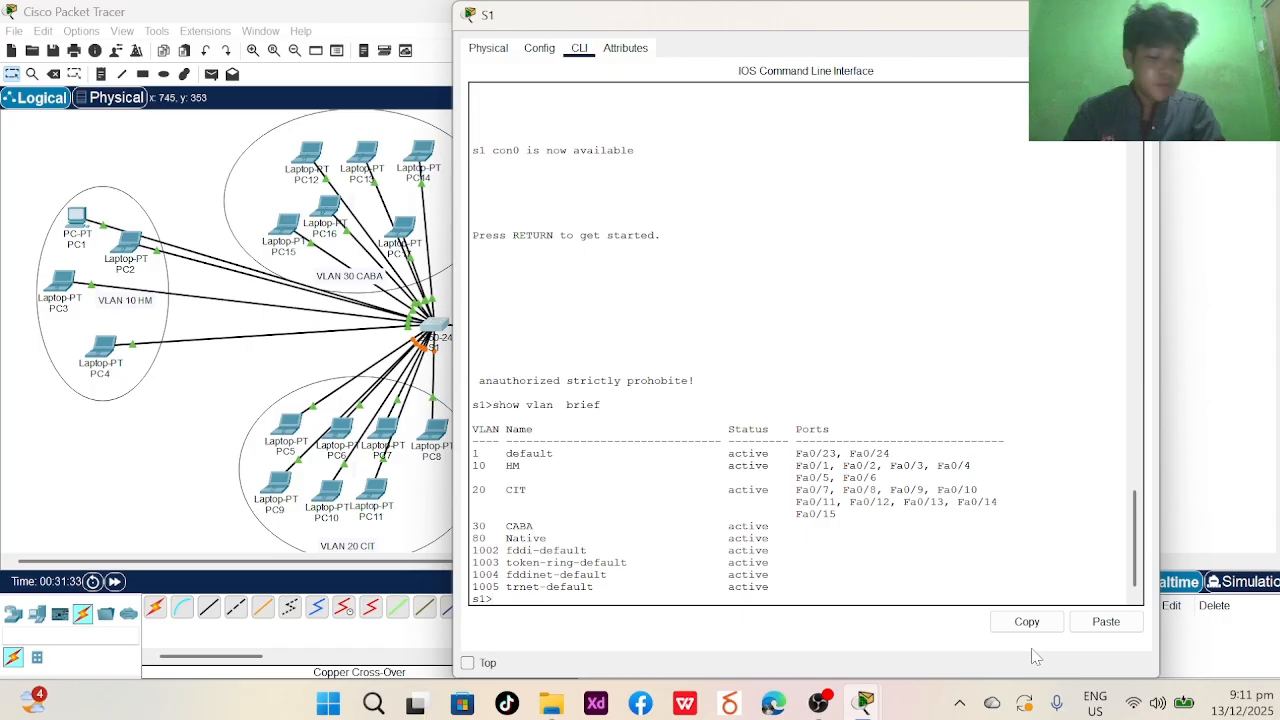
- Enter global configuration mode on S1 and select the interface range Fa0/16-21
type("en")
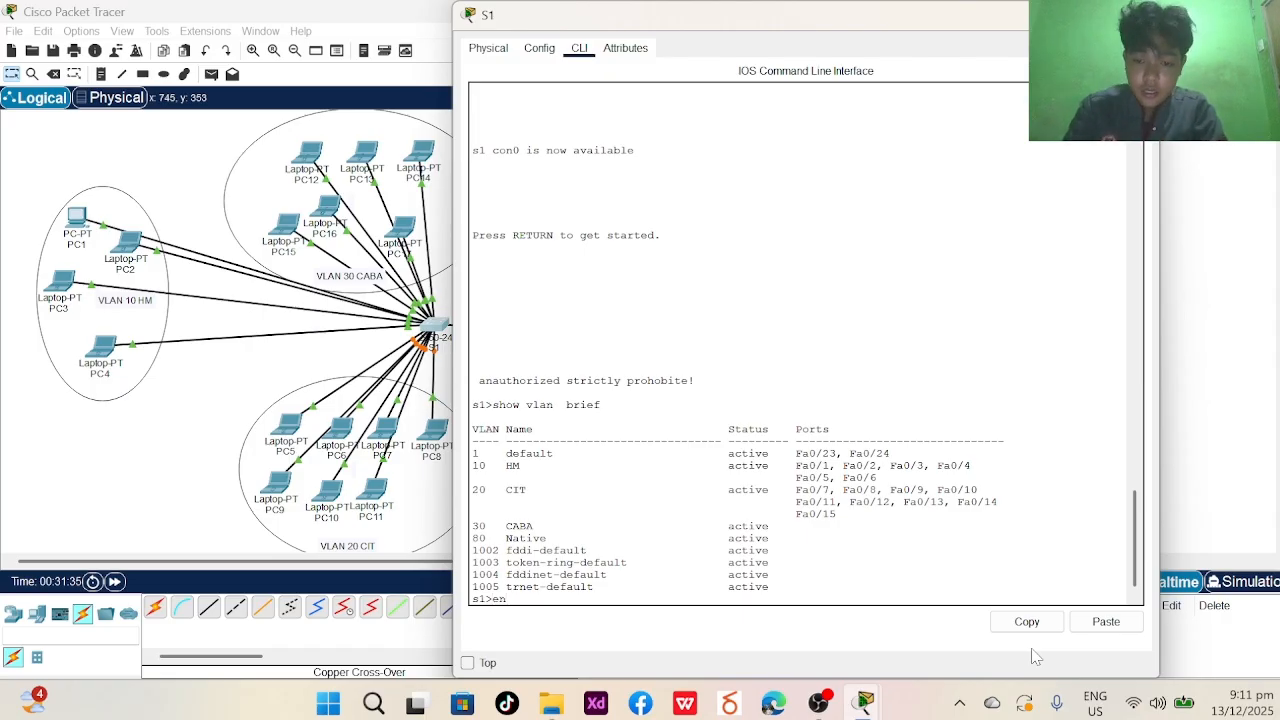
type("able")
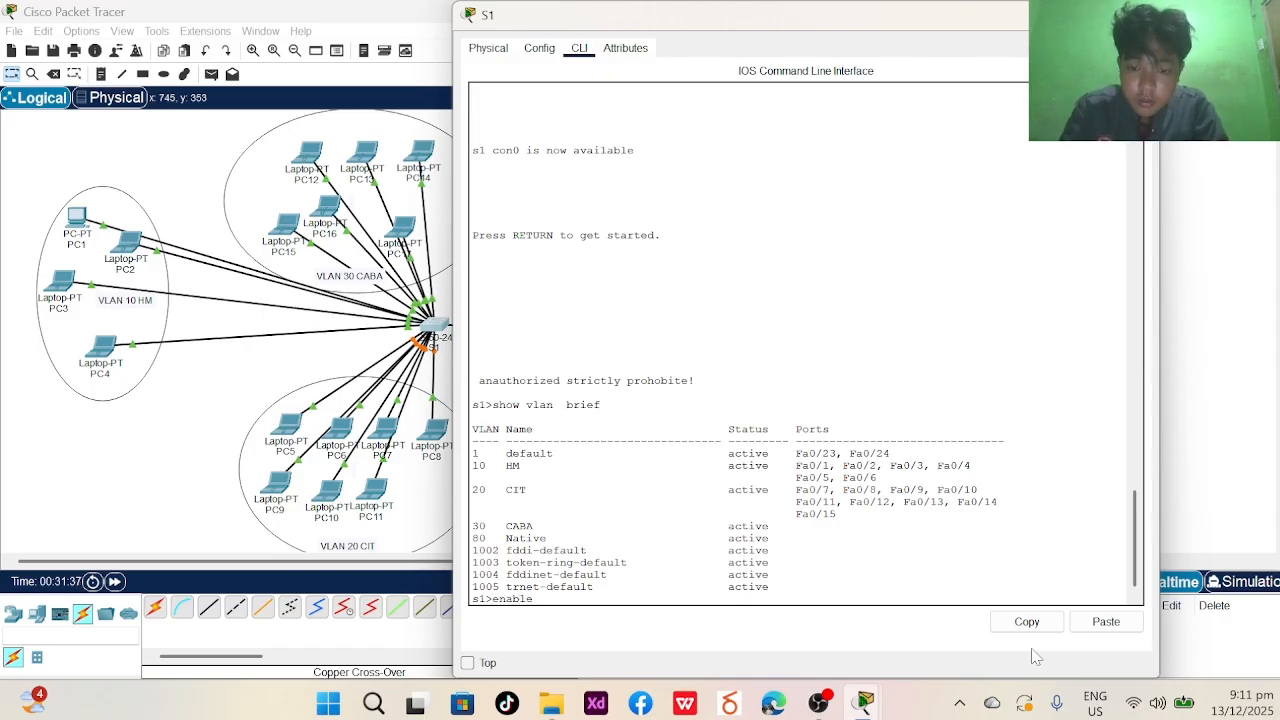
key("Return")
key("Return")
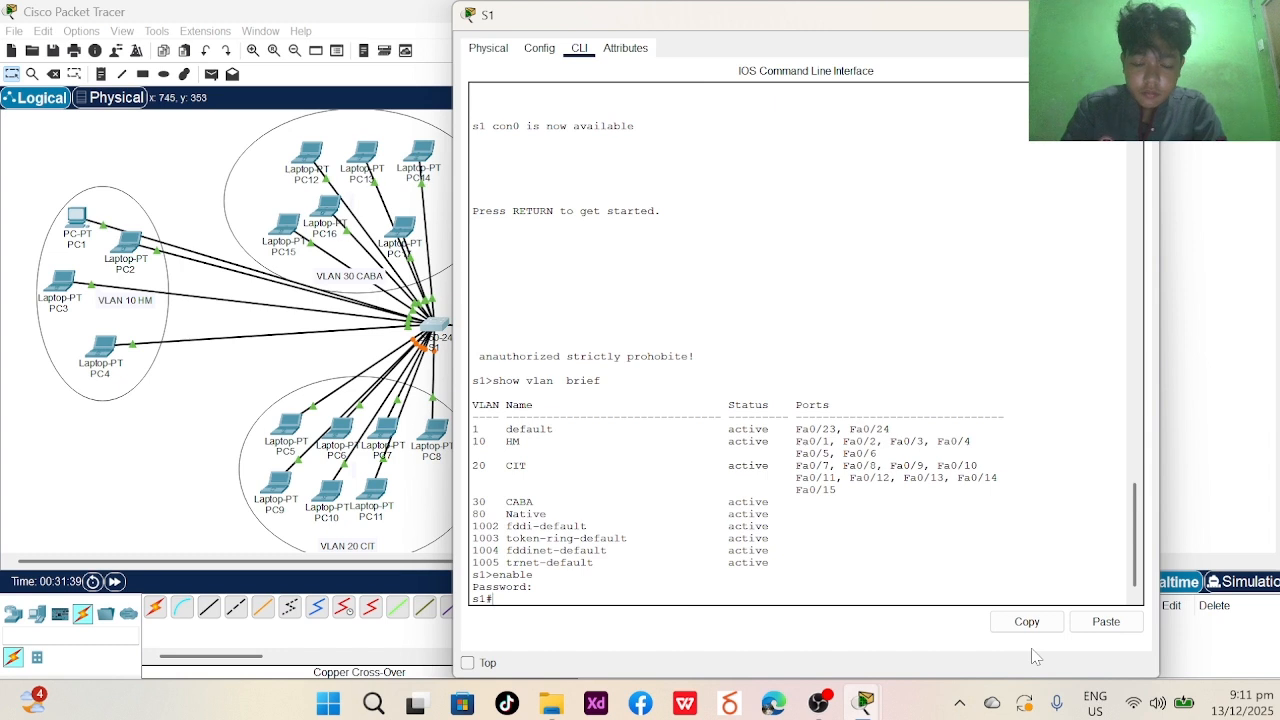
type("confi")
type("gur")
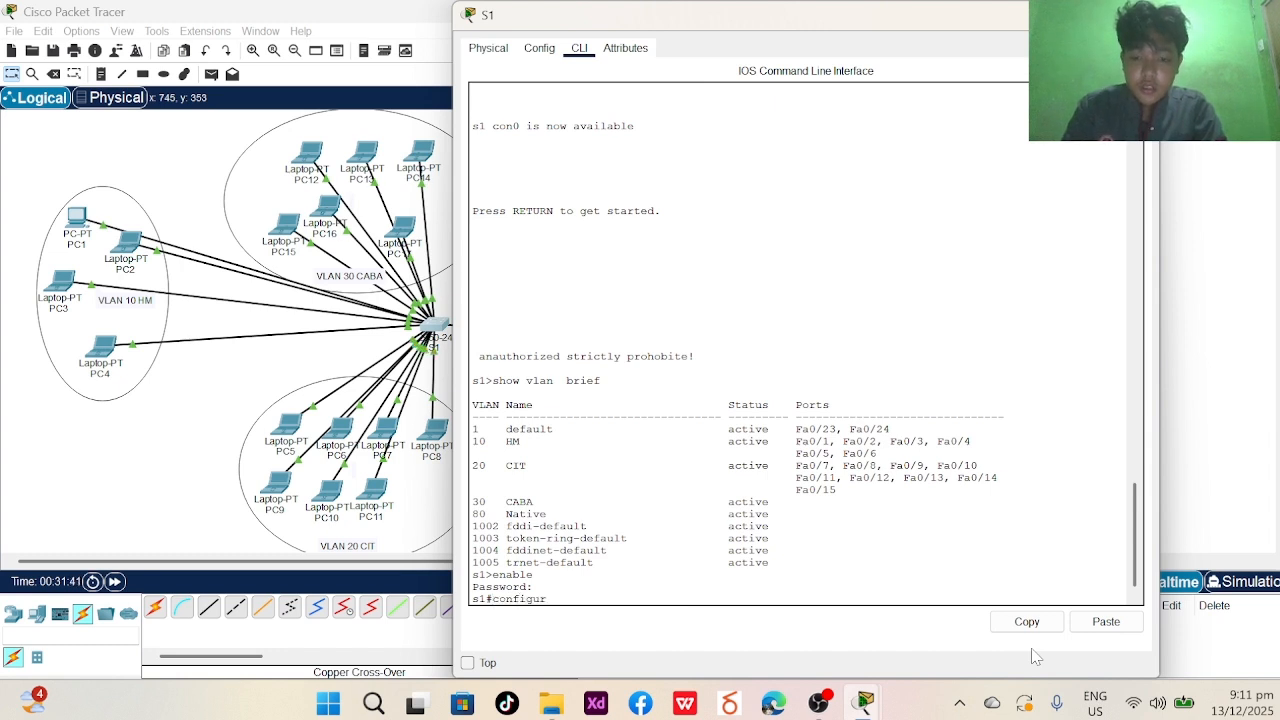
type("e terminal")
key("Return")
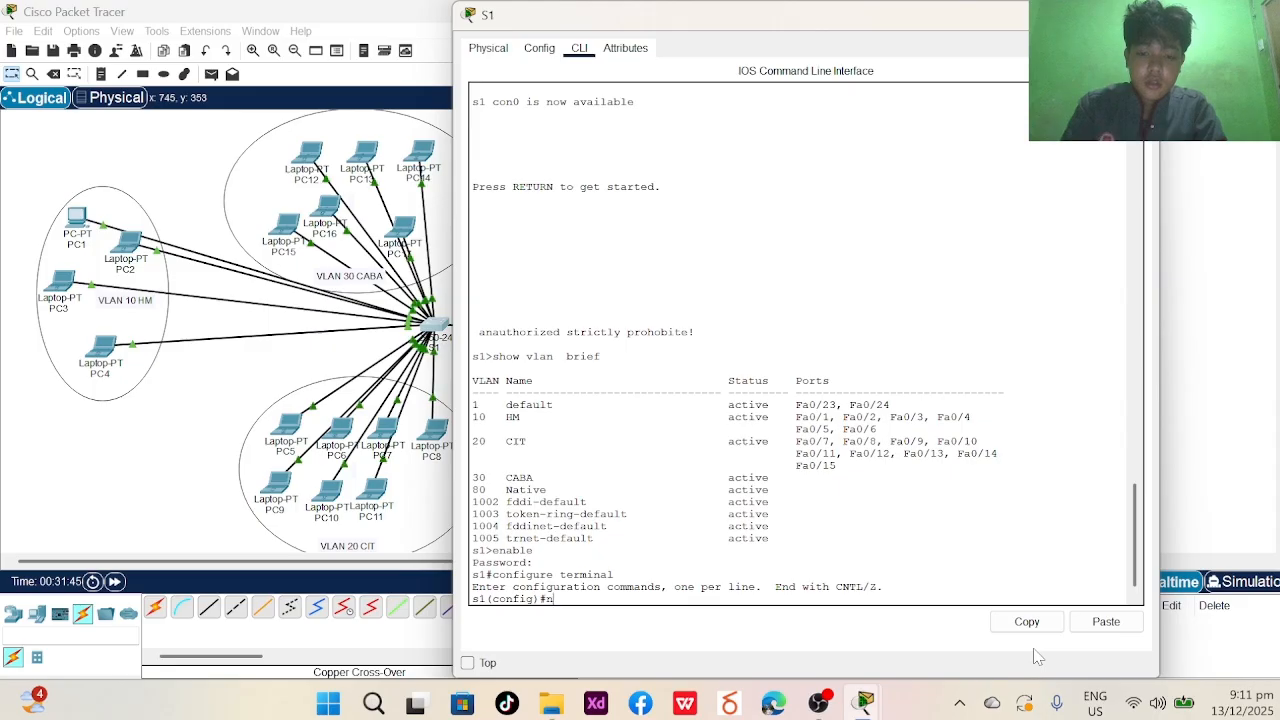
type("interface range")
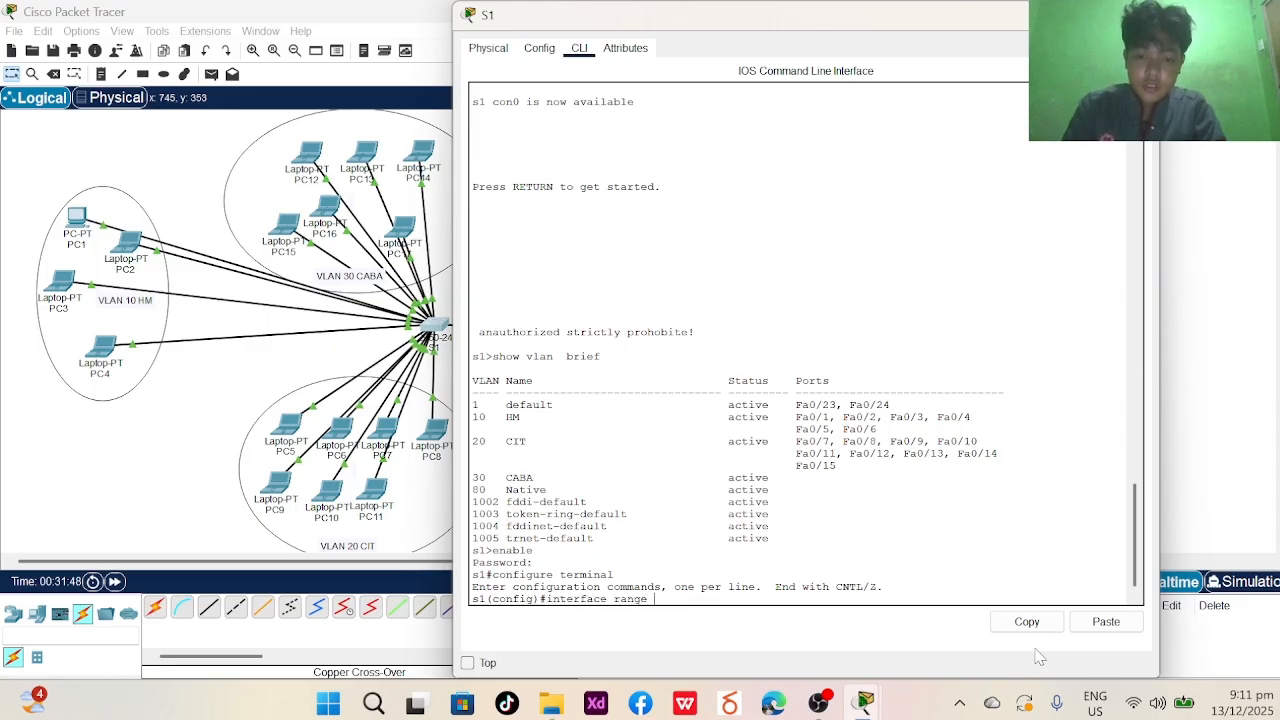
key("Caps_Lock")
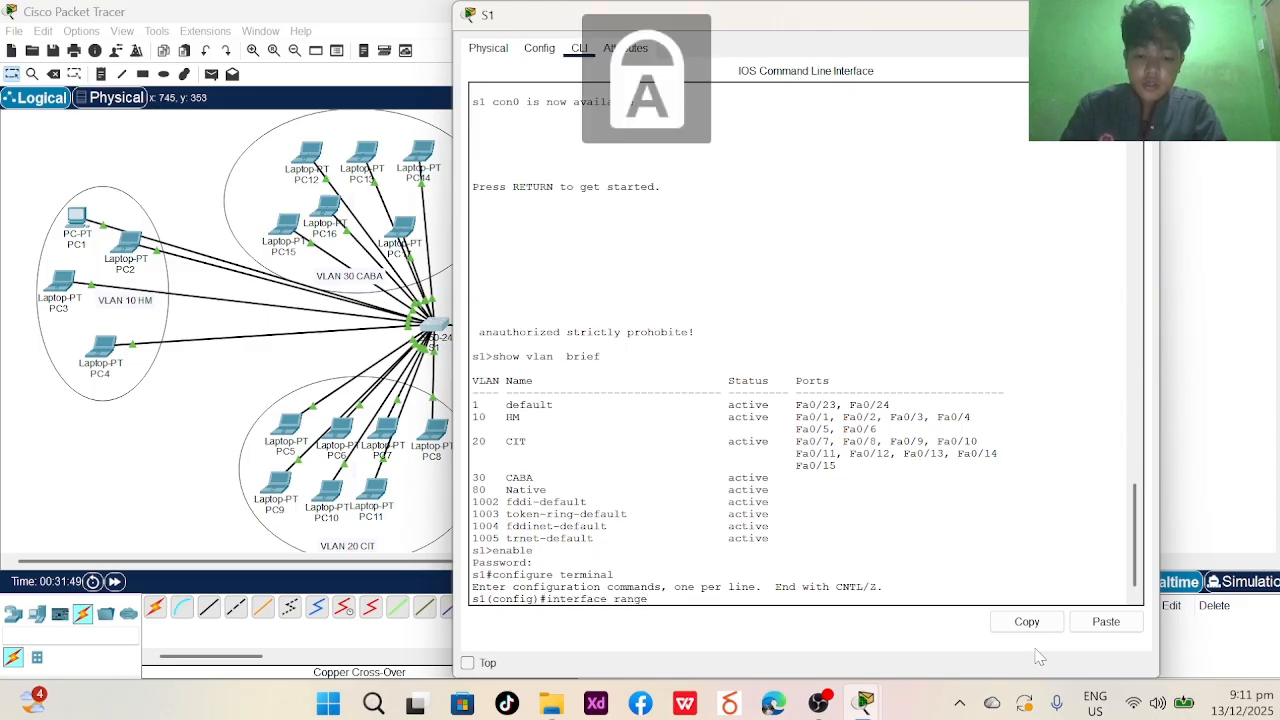
type("FA")
key("Caps_Lock")
type("0")
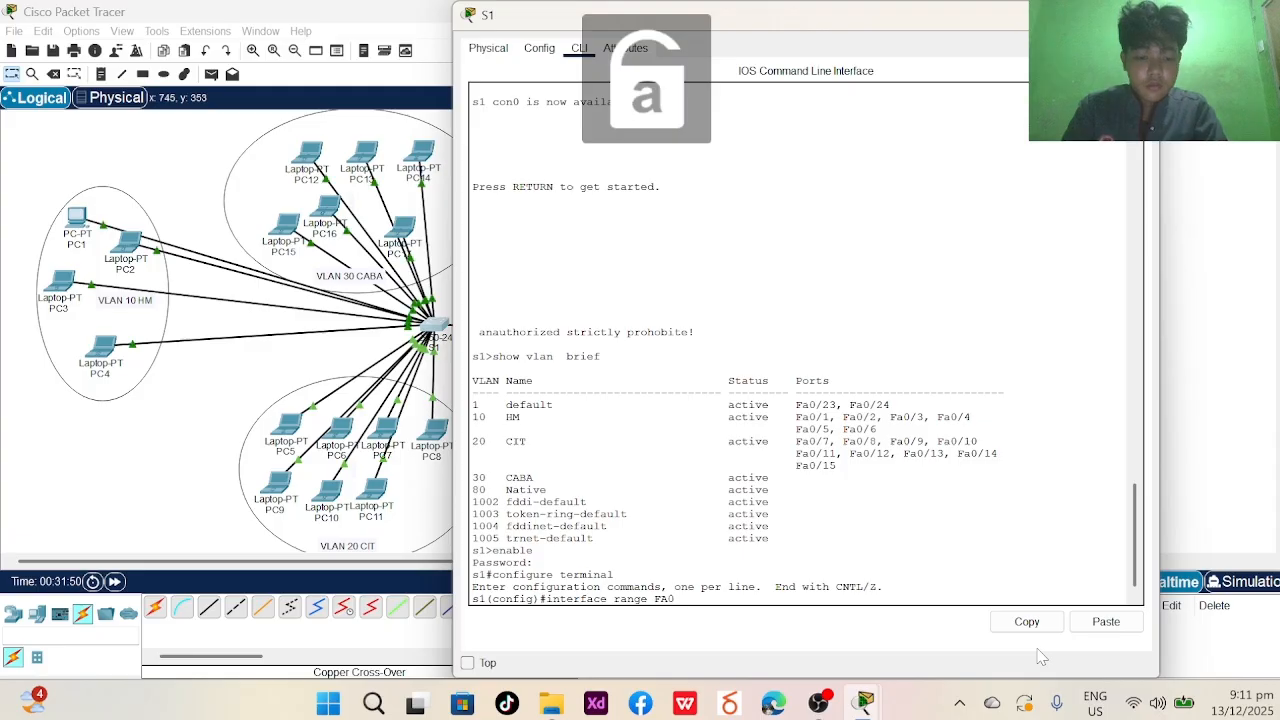
type("/16")
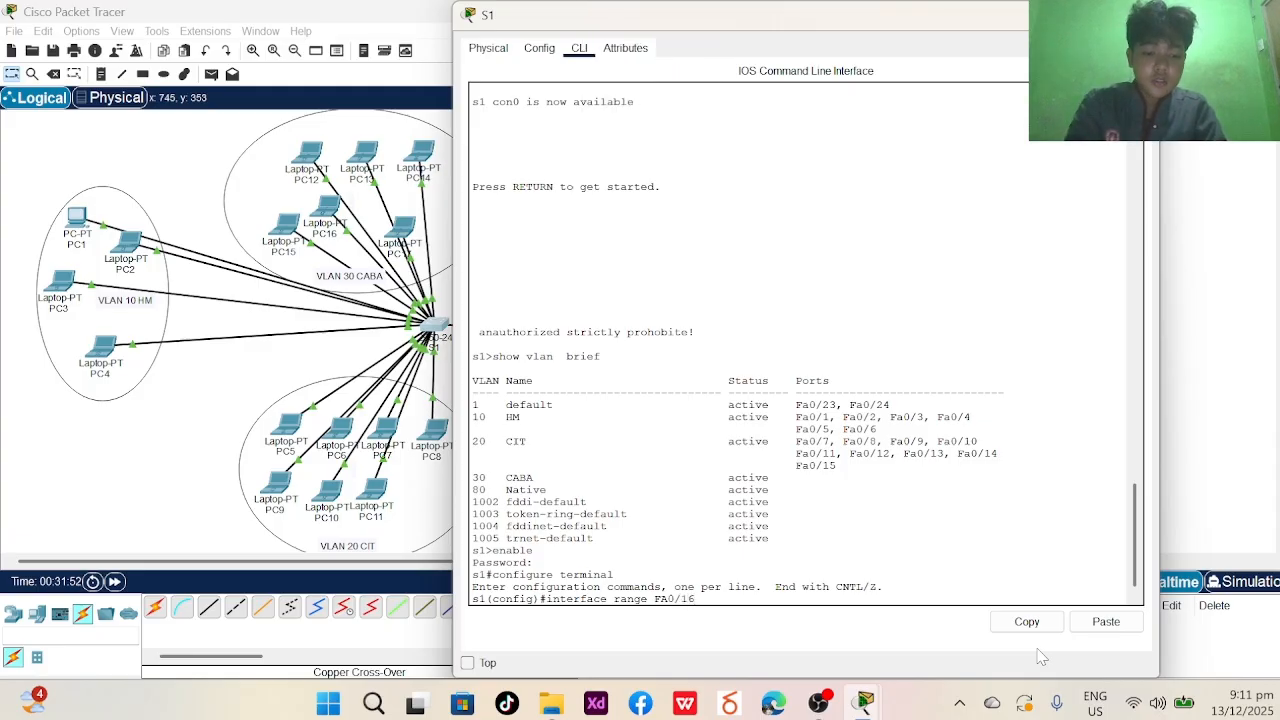
type("-21")
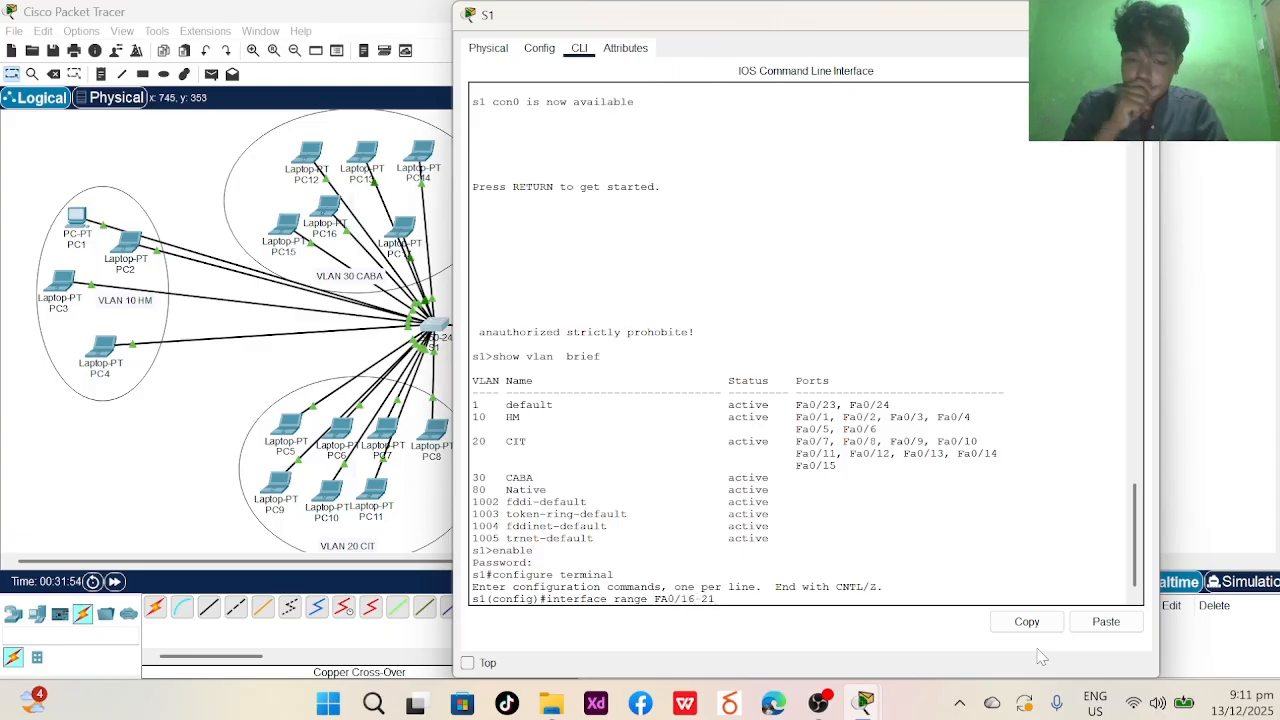
key("Return")
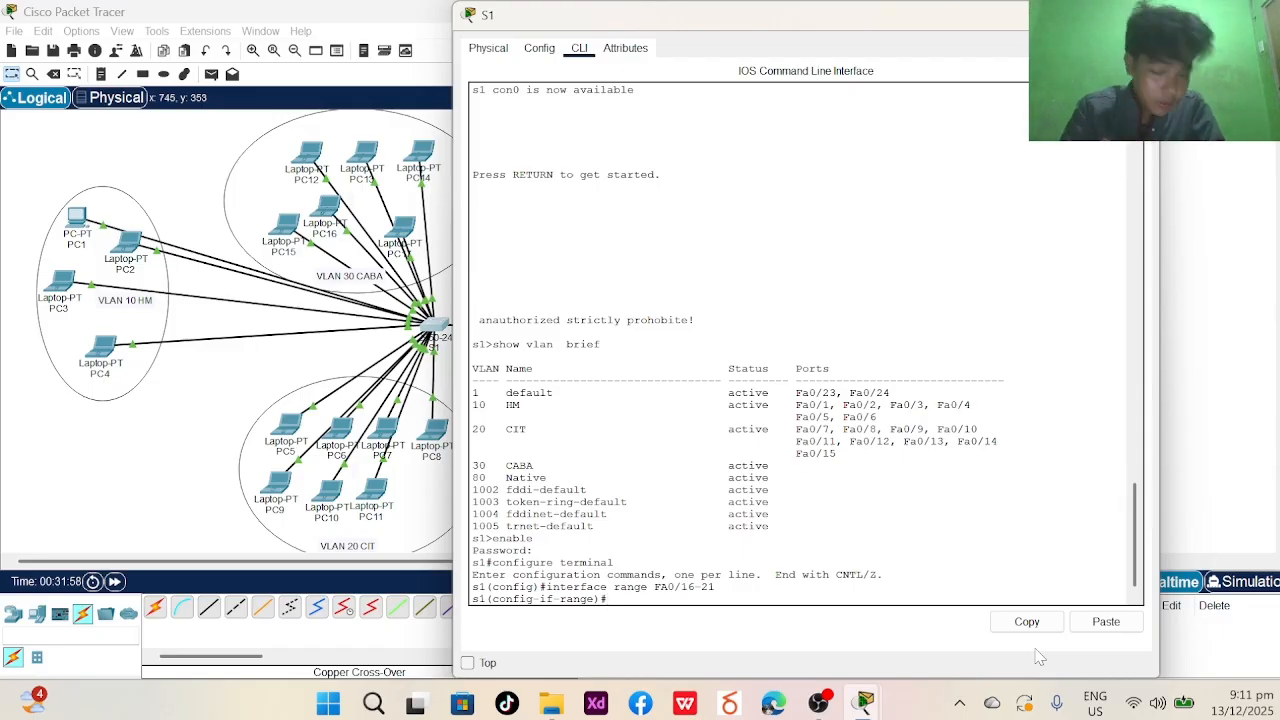
- Assign ports Fa0/16-21 to VLAN 30 as access ports, then end configuration
key("Caps_Lock")
type("SWI")
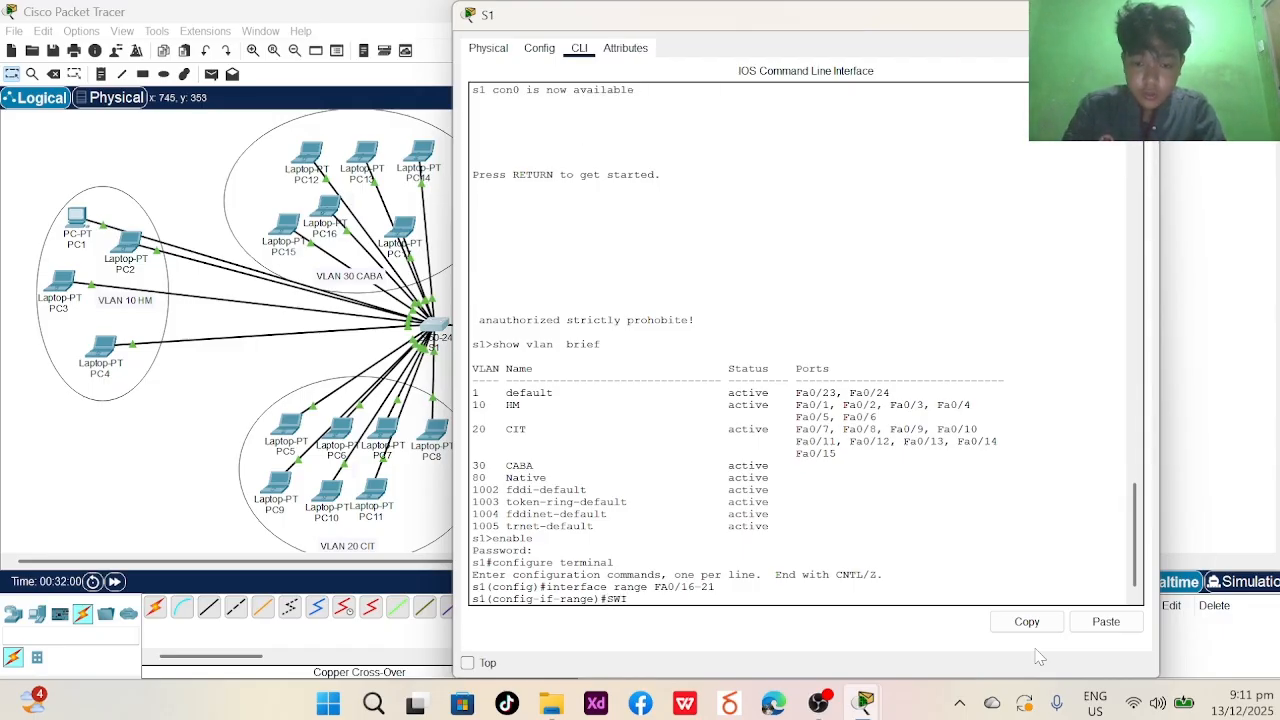
key("BackSpace")
key("Caps_Lock")
type("wtichpor")
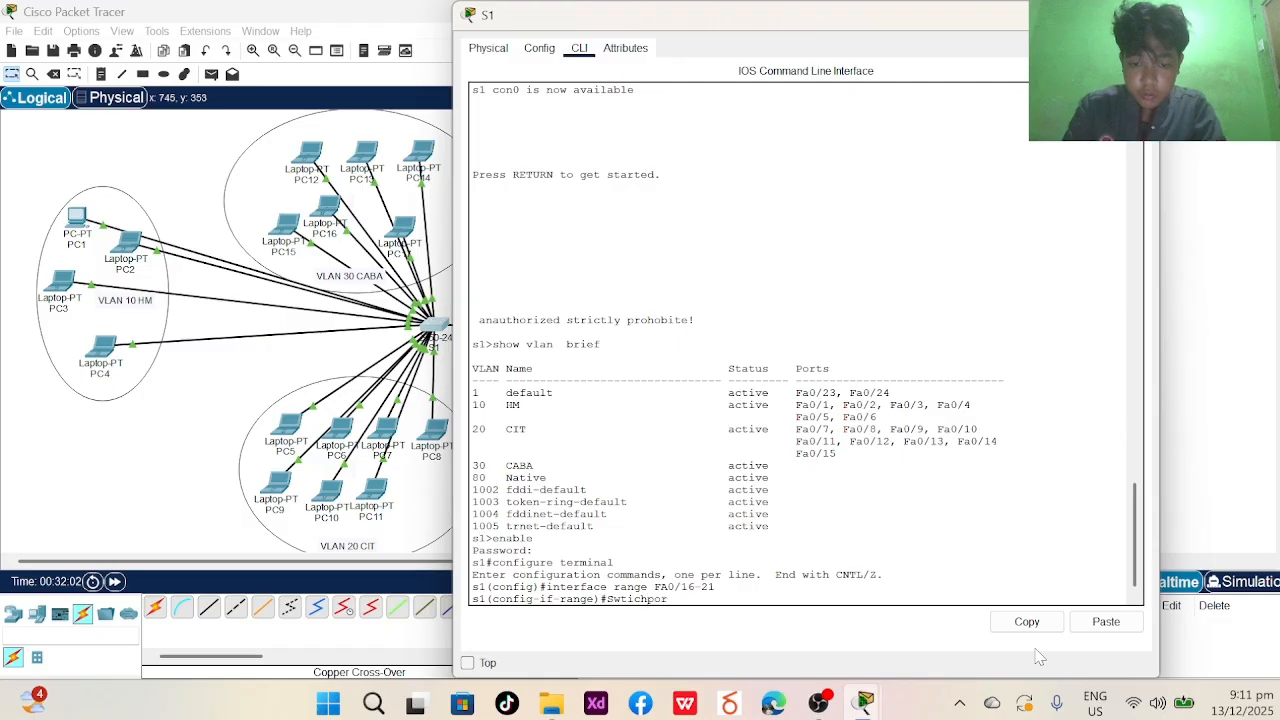
type("t access vl")
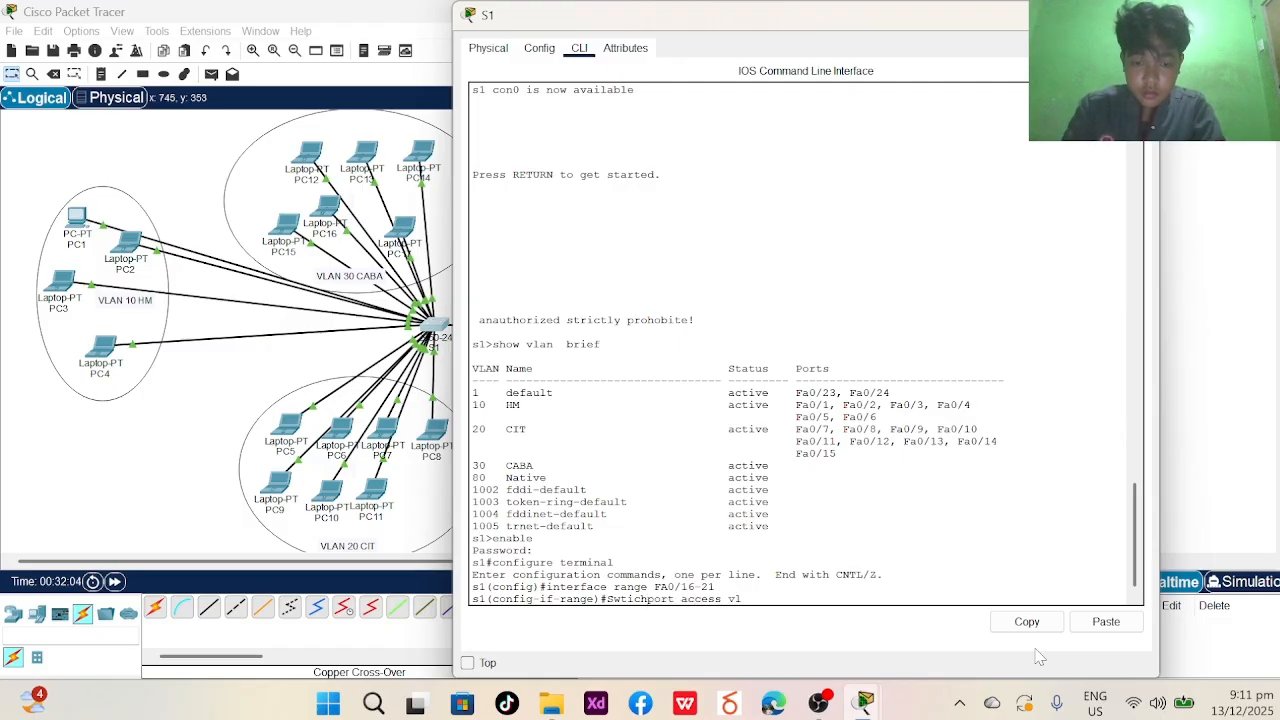
type("an 30")
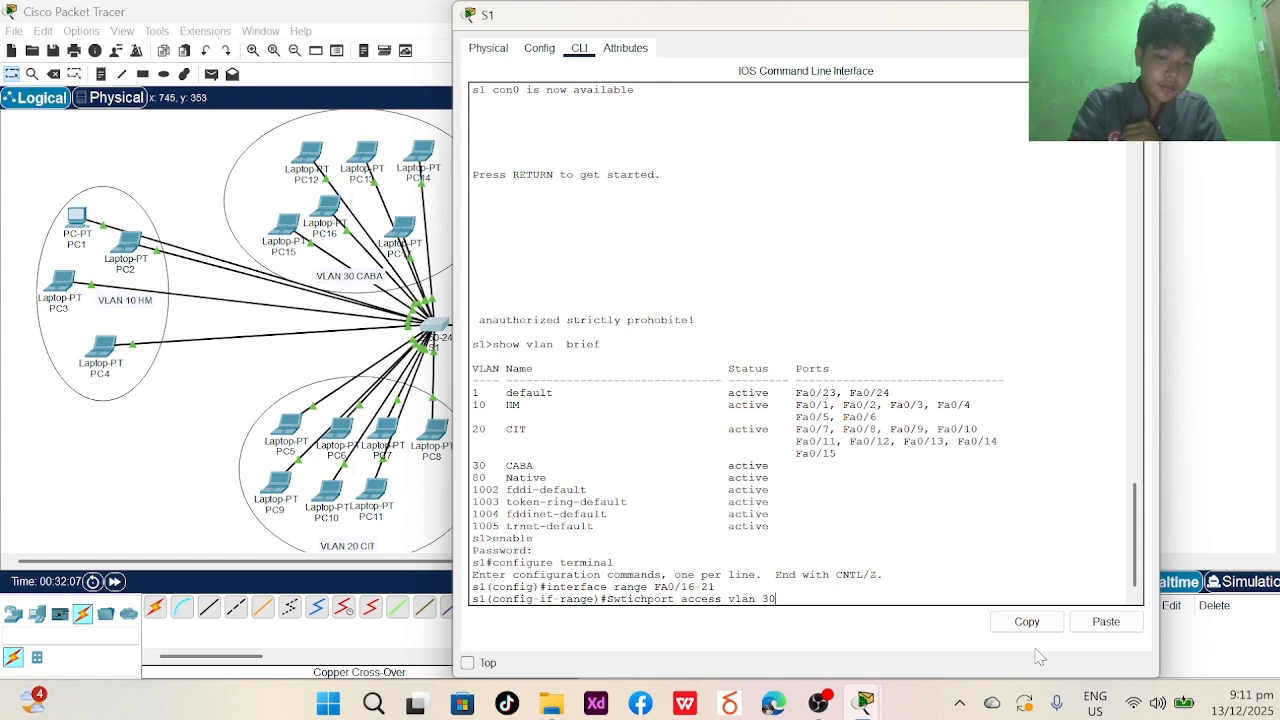
key("Return")
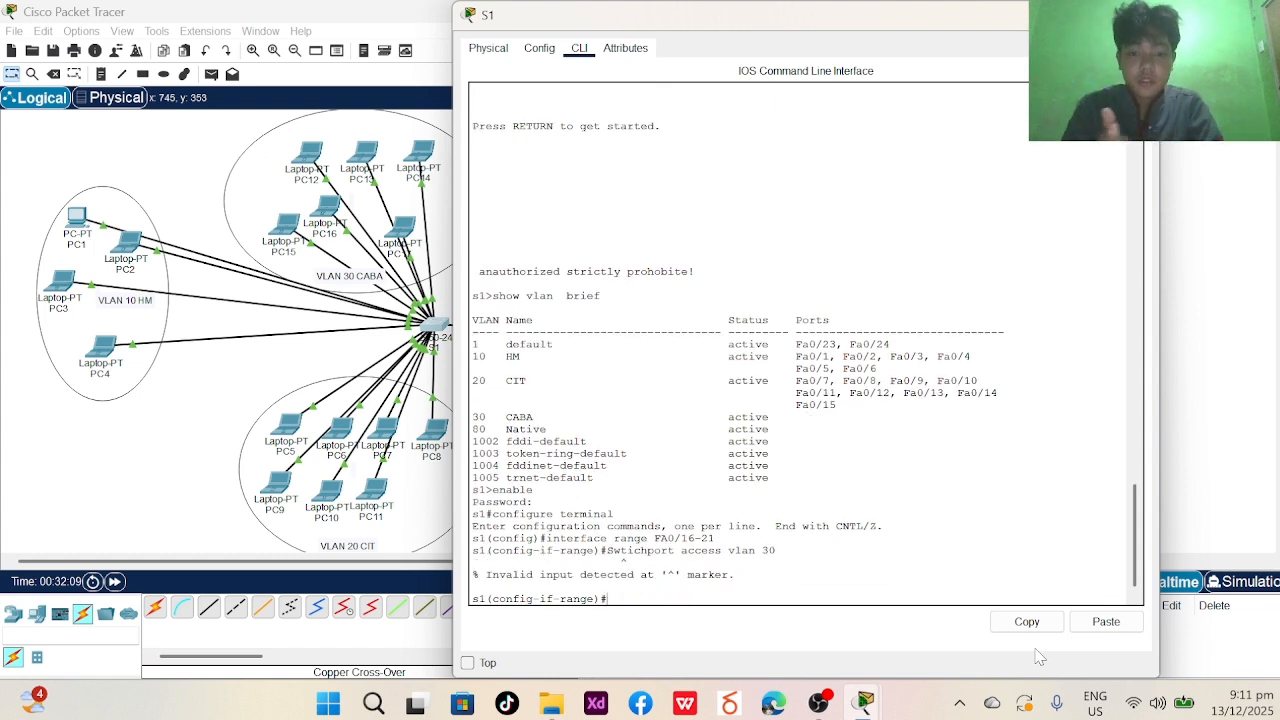
type("sw")
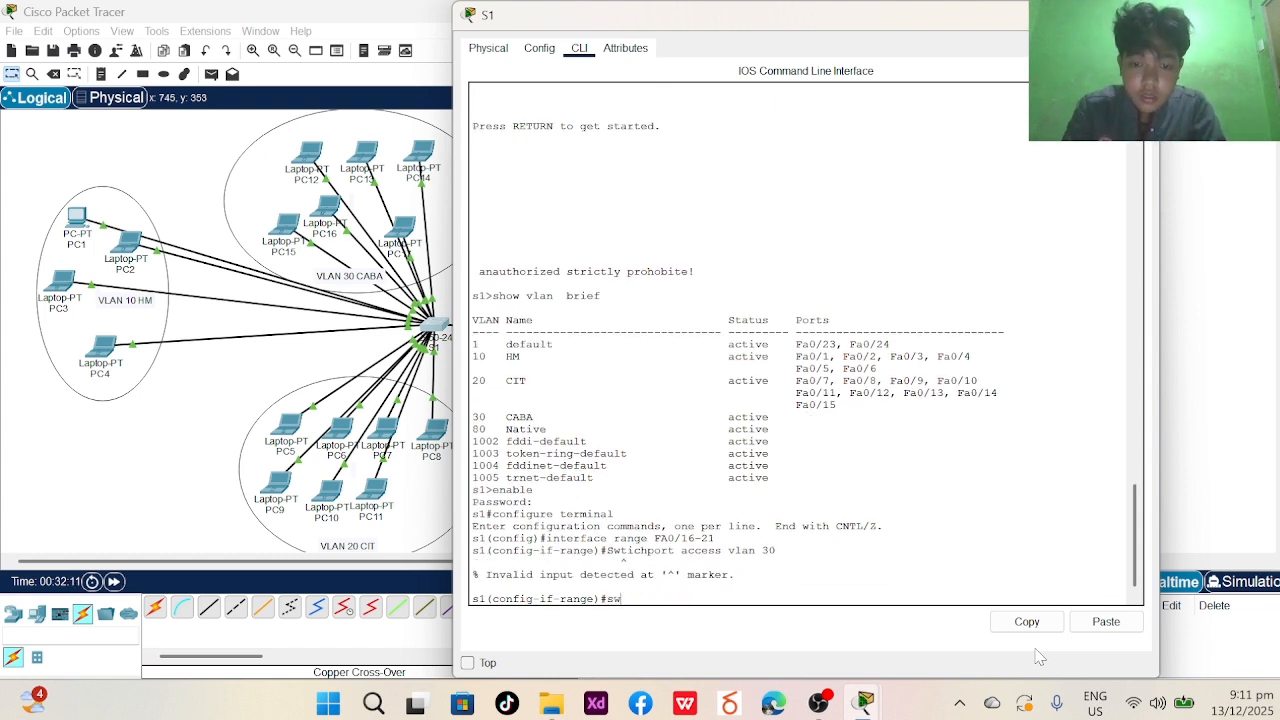
type("ithc")
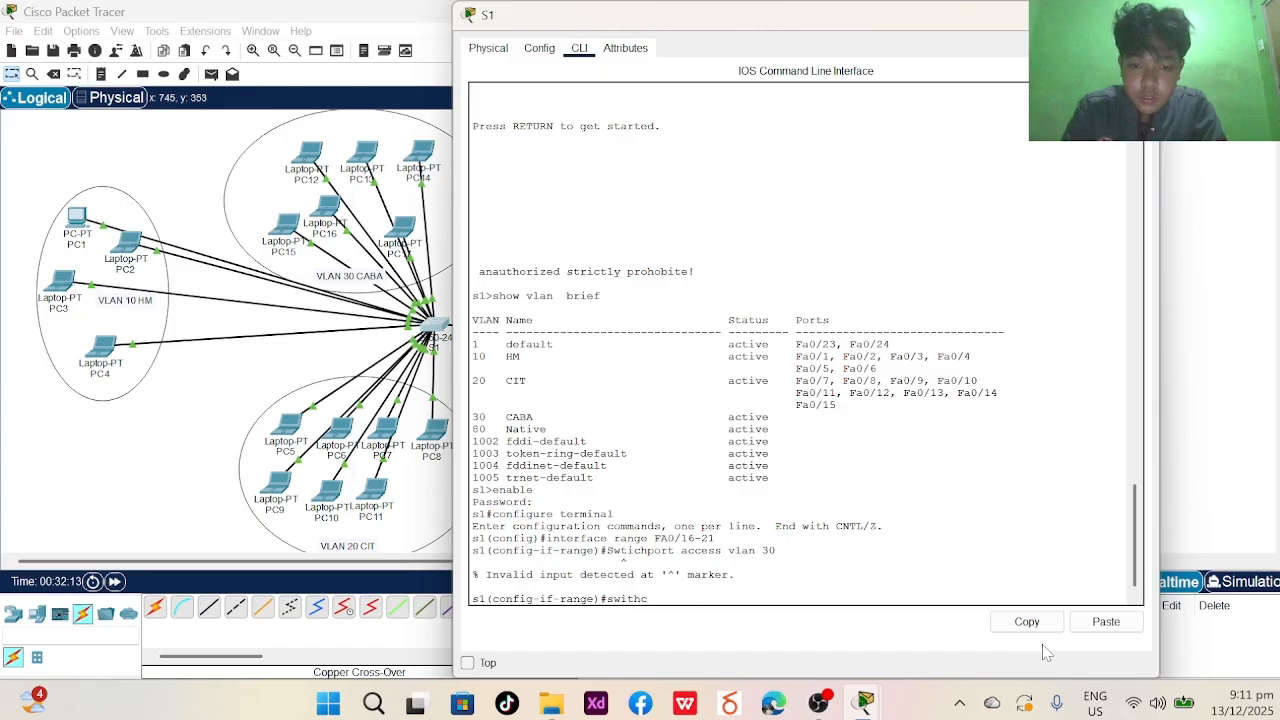
key("BackSpace")
key("BackSpace")
type("chpor")
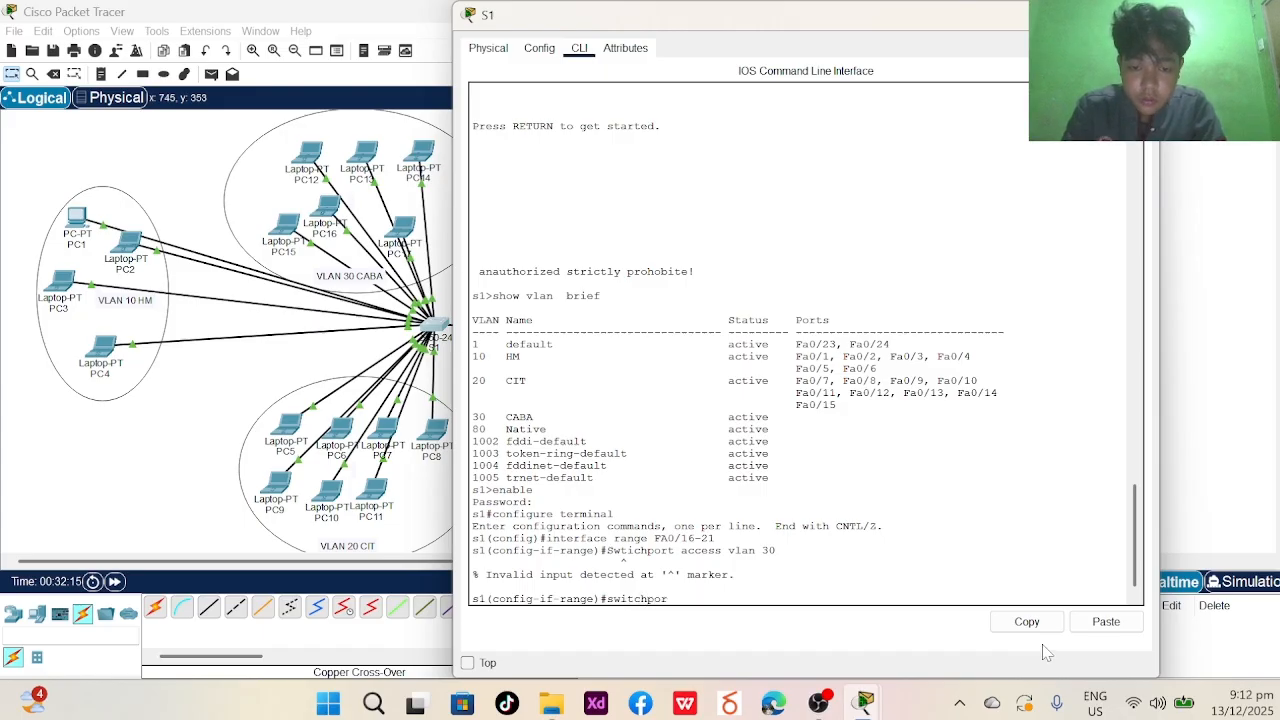
type("t access")
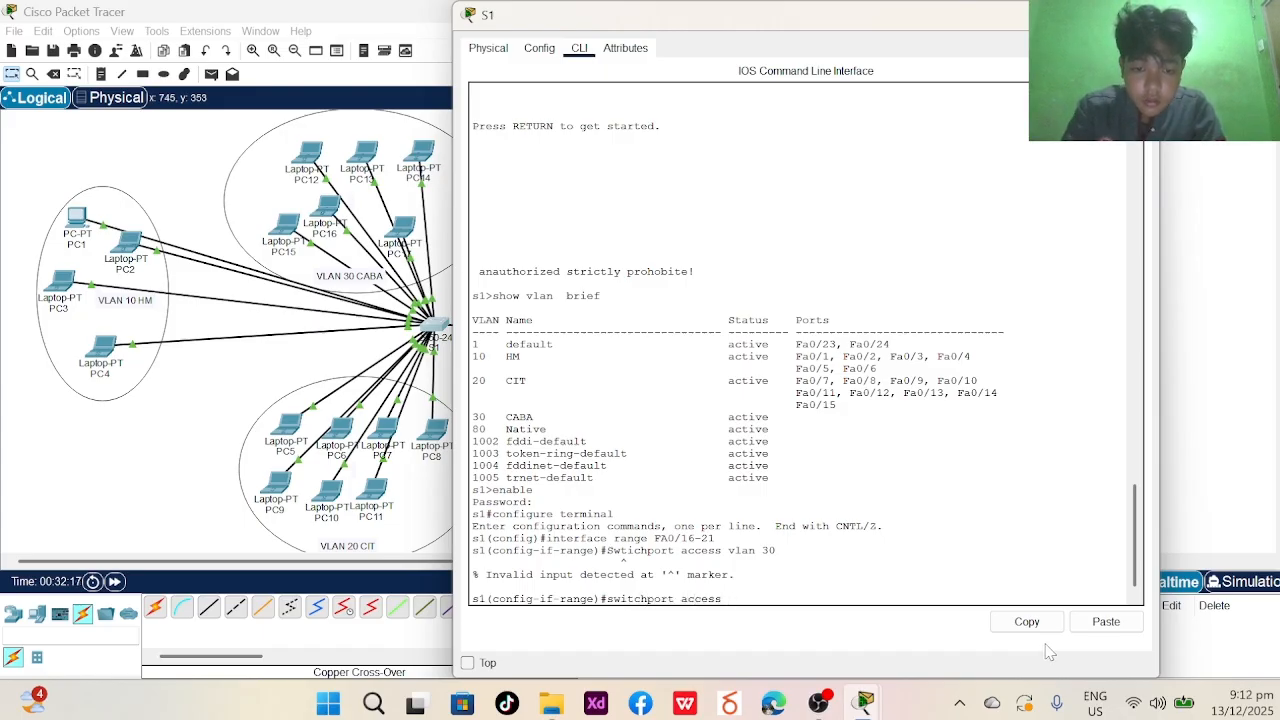
type(" vlan 30")
key("Return")
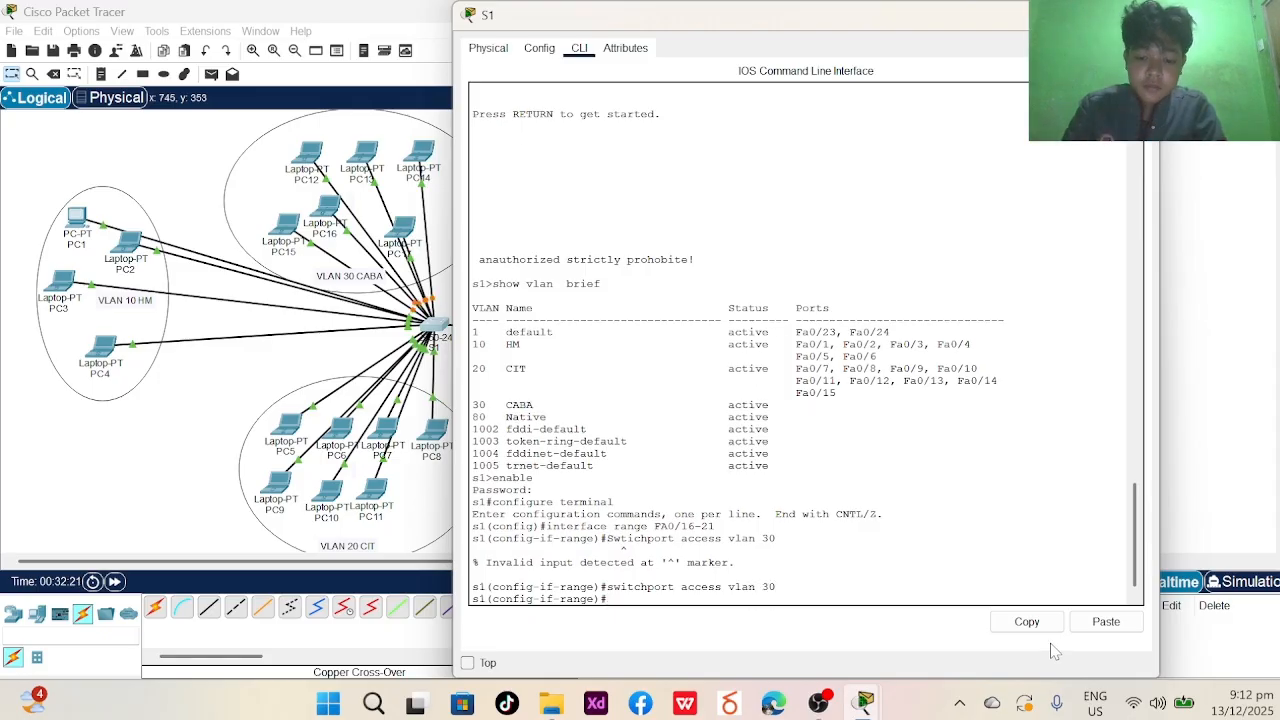
type("a")
key("BackSpace")
type("sw")
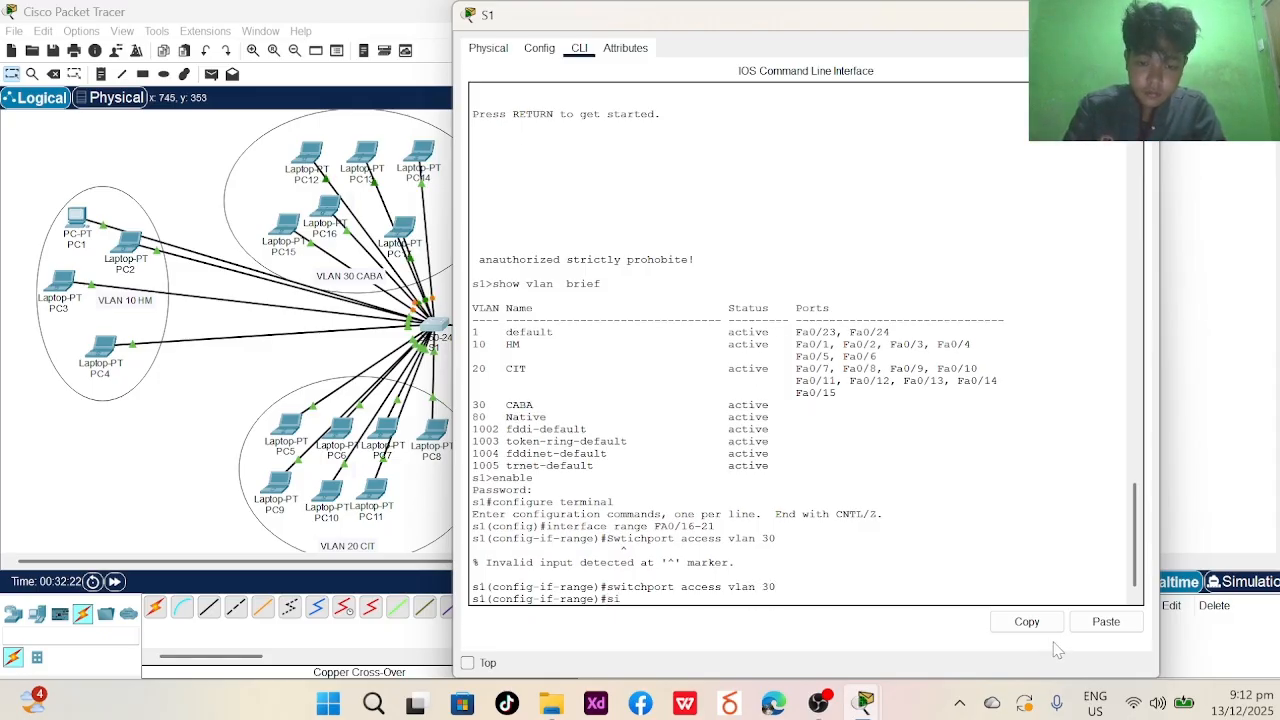
type("itch")
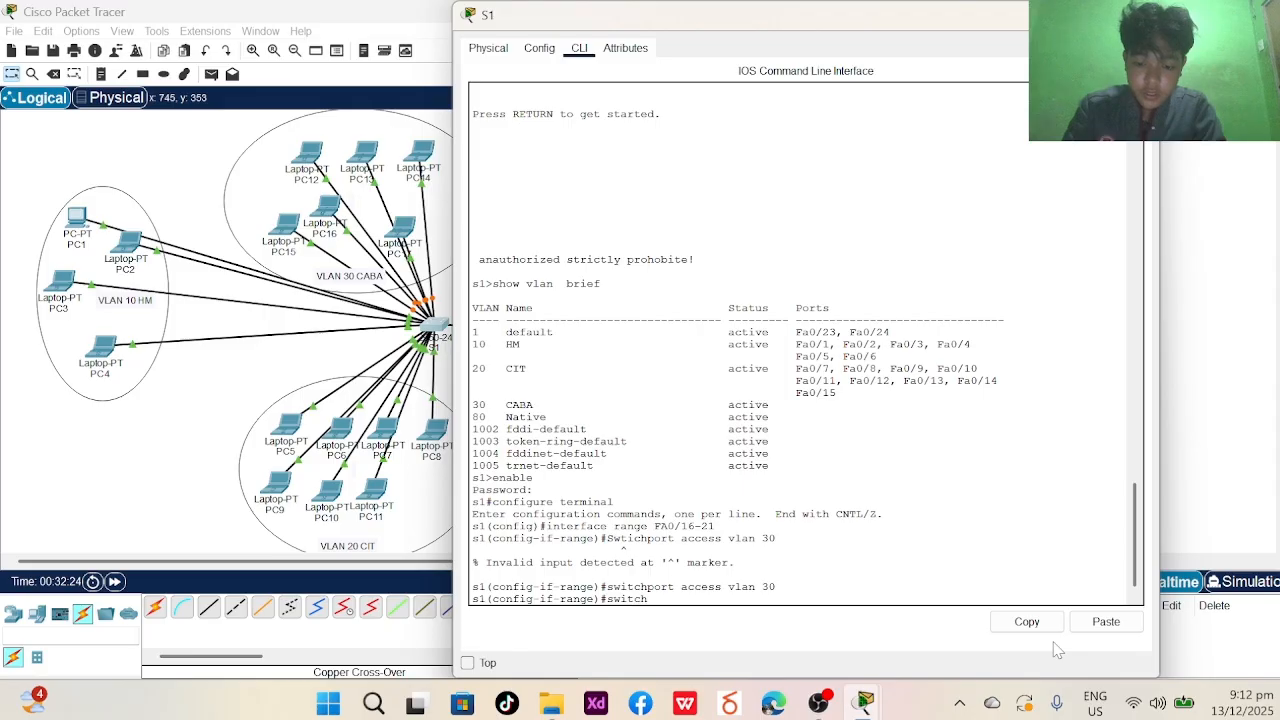
type("port mode ")
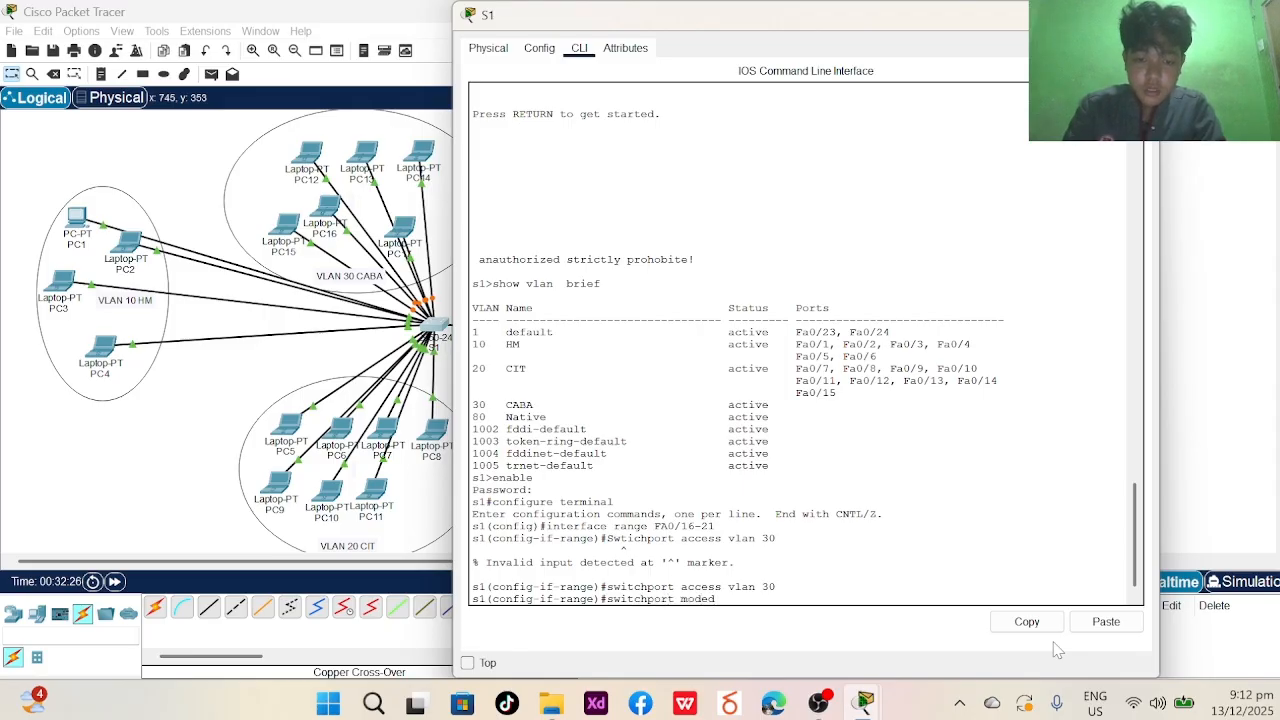
type("ac")
key("BackSpace")
type("ccess")
key("Return")
type("end")
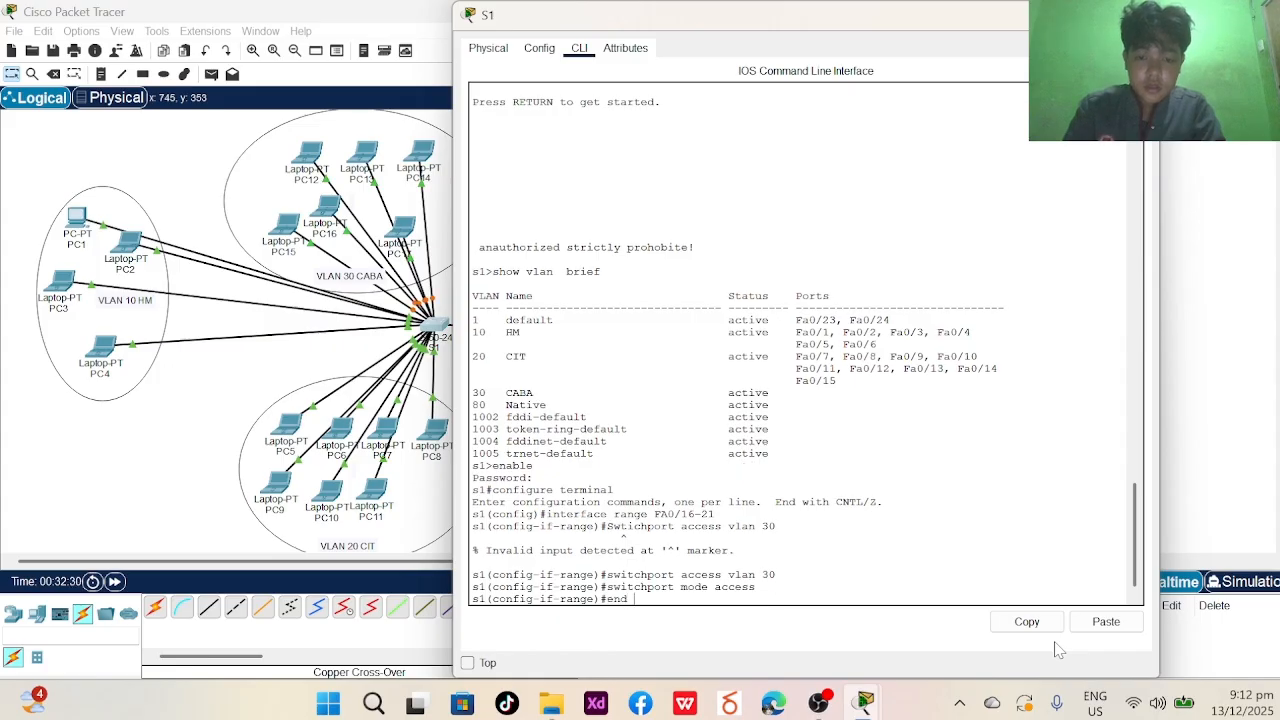
key("Return")
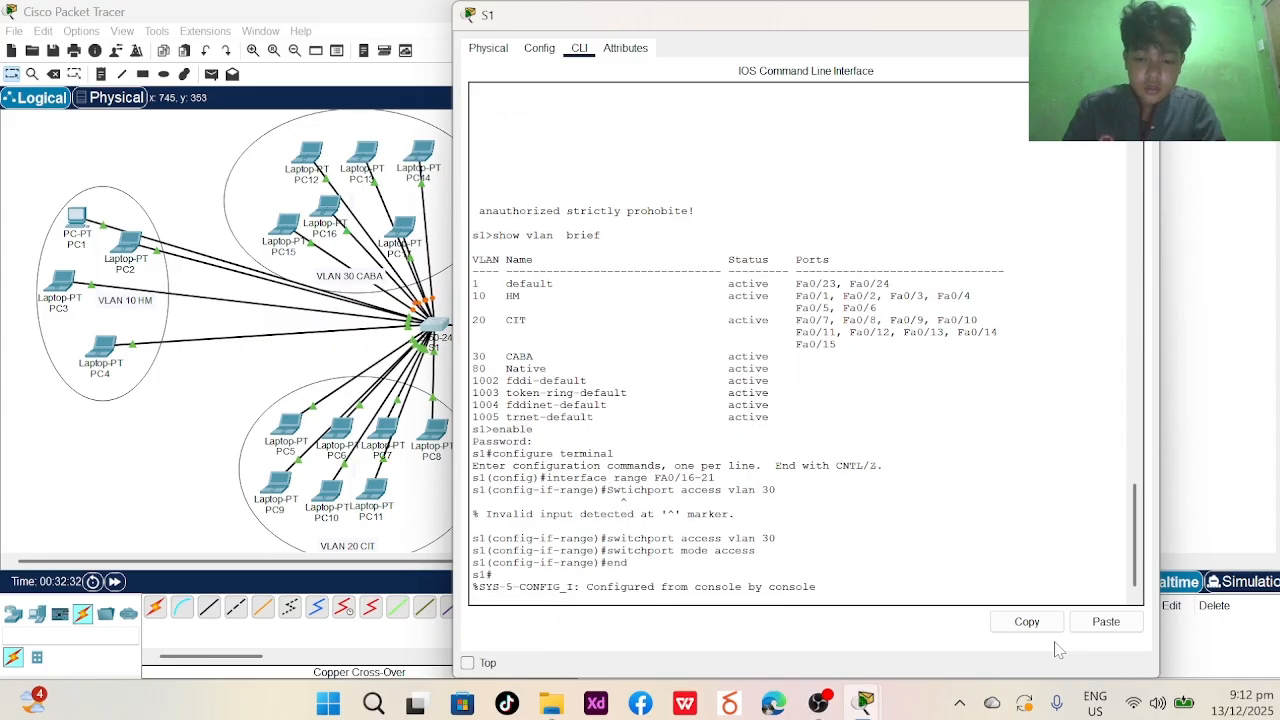
- Restart the S1 console and run show vlan brief to check Fa0/16-21 under VLAN 30 CABA
type("exit")
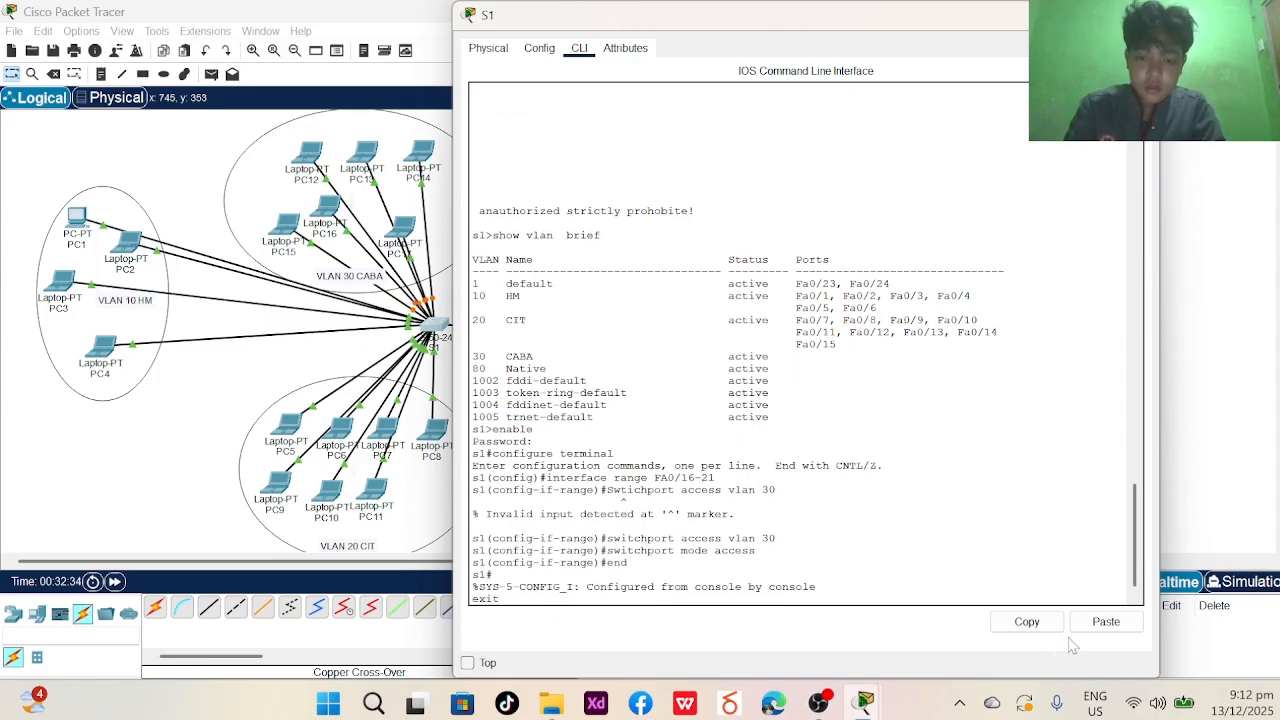
key("Return")
key("Return")
type("sh")
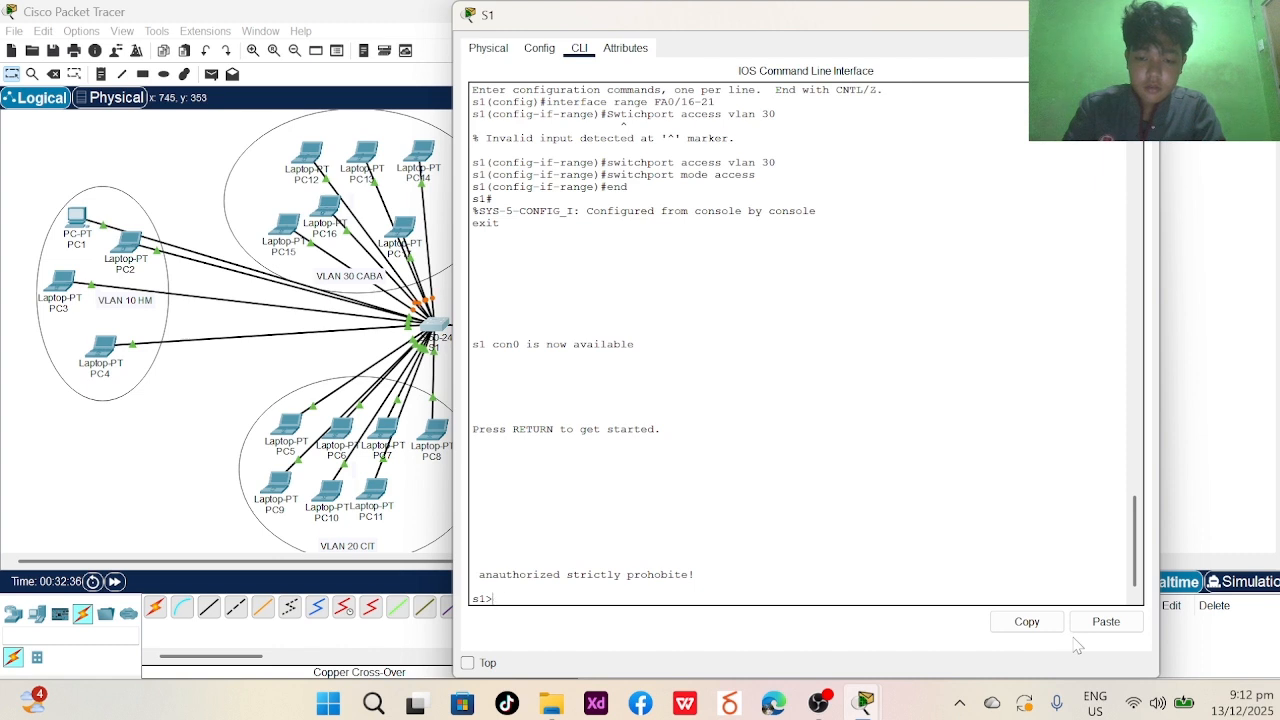
type("ow vlan ")
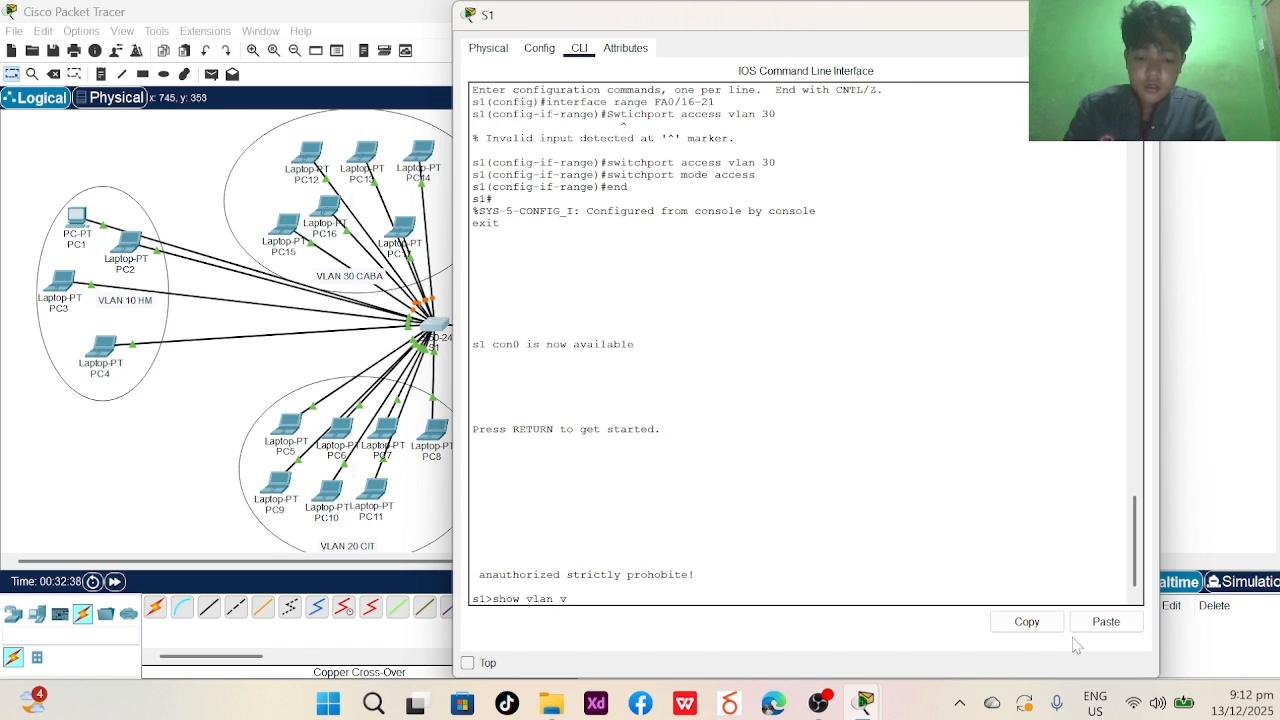
type("  brie")
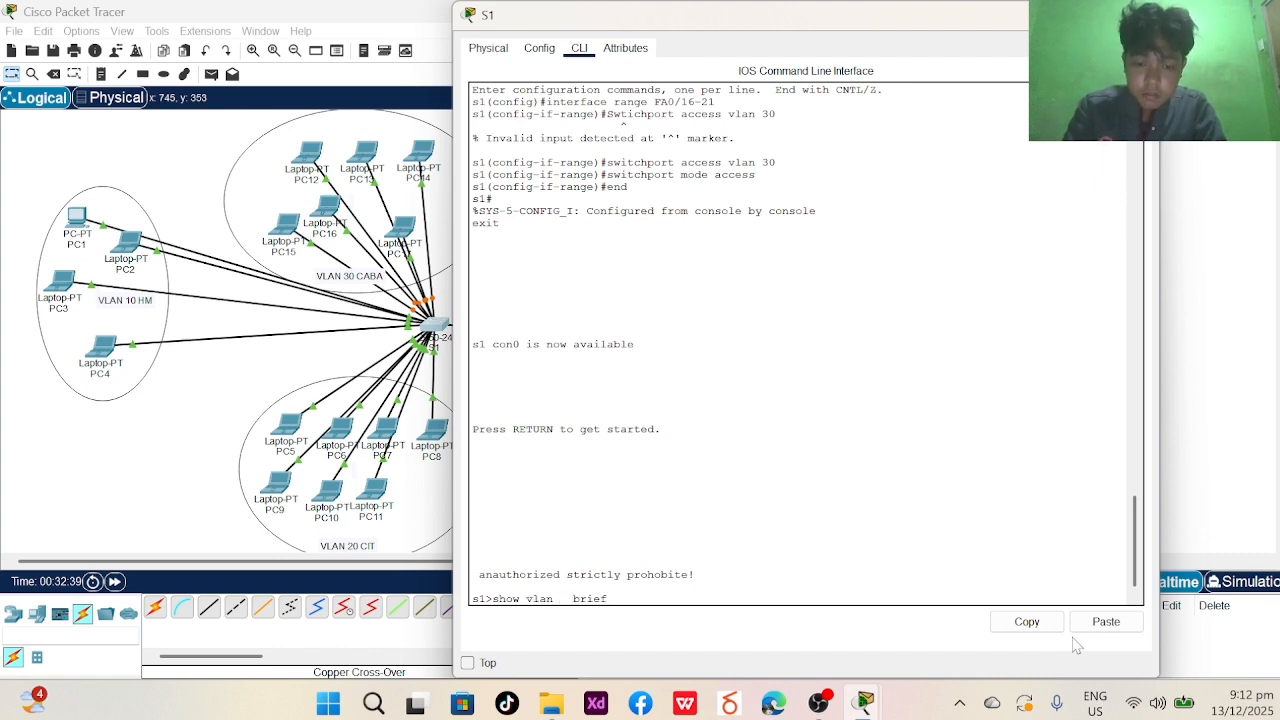
type("f")
key("Return")
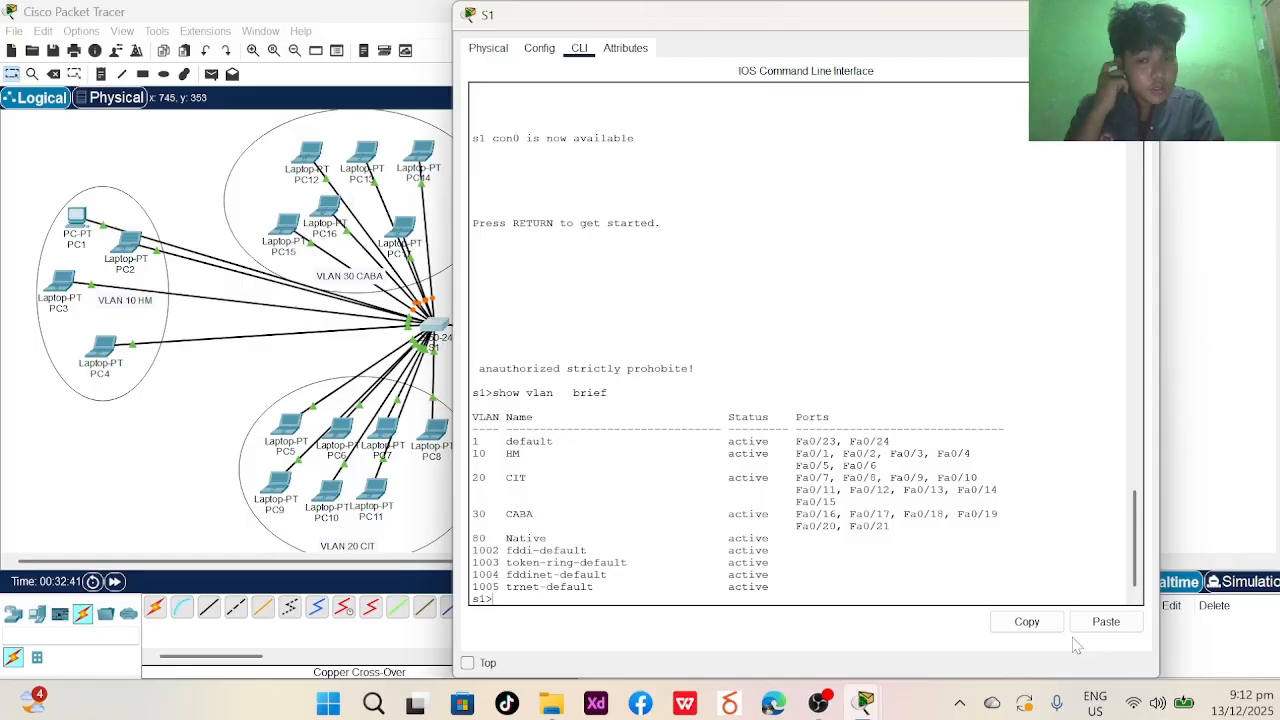
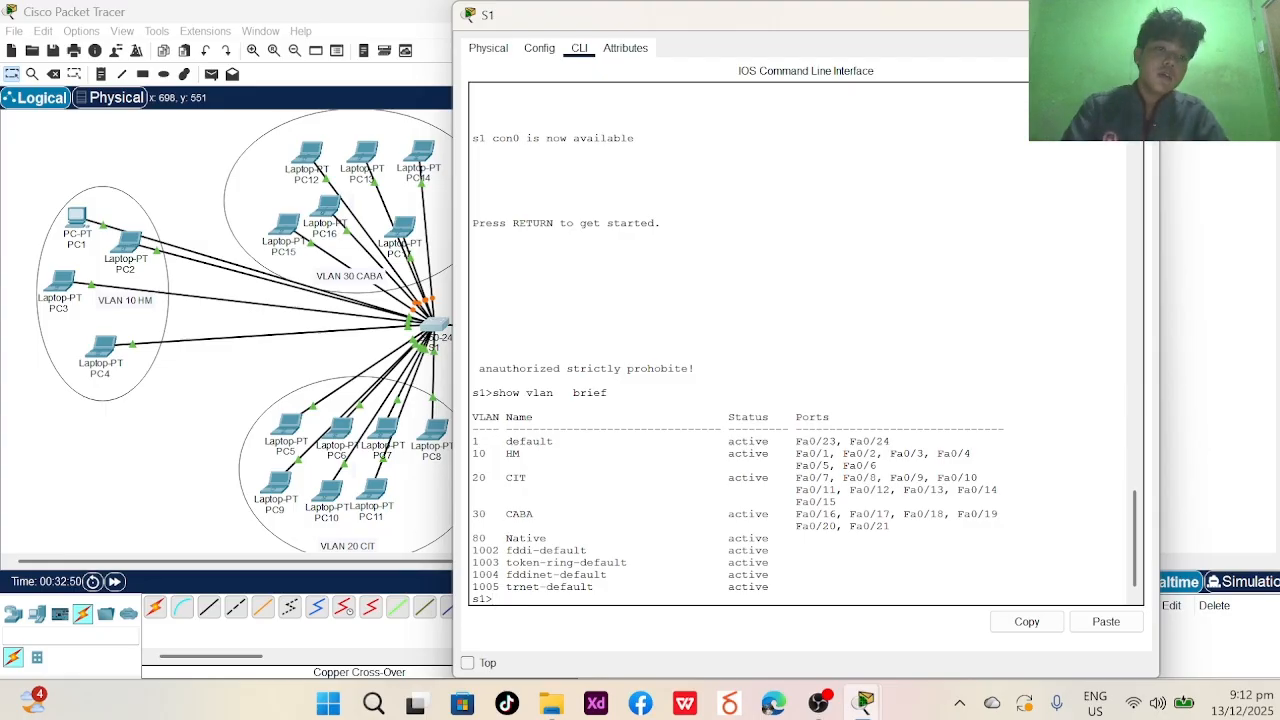
- Close the S1 switch window to return to the two-switch topology
key("alt+F4")
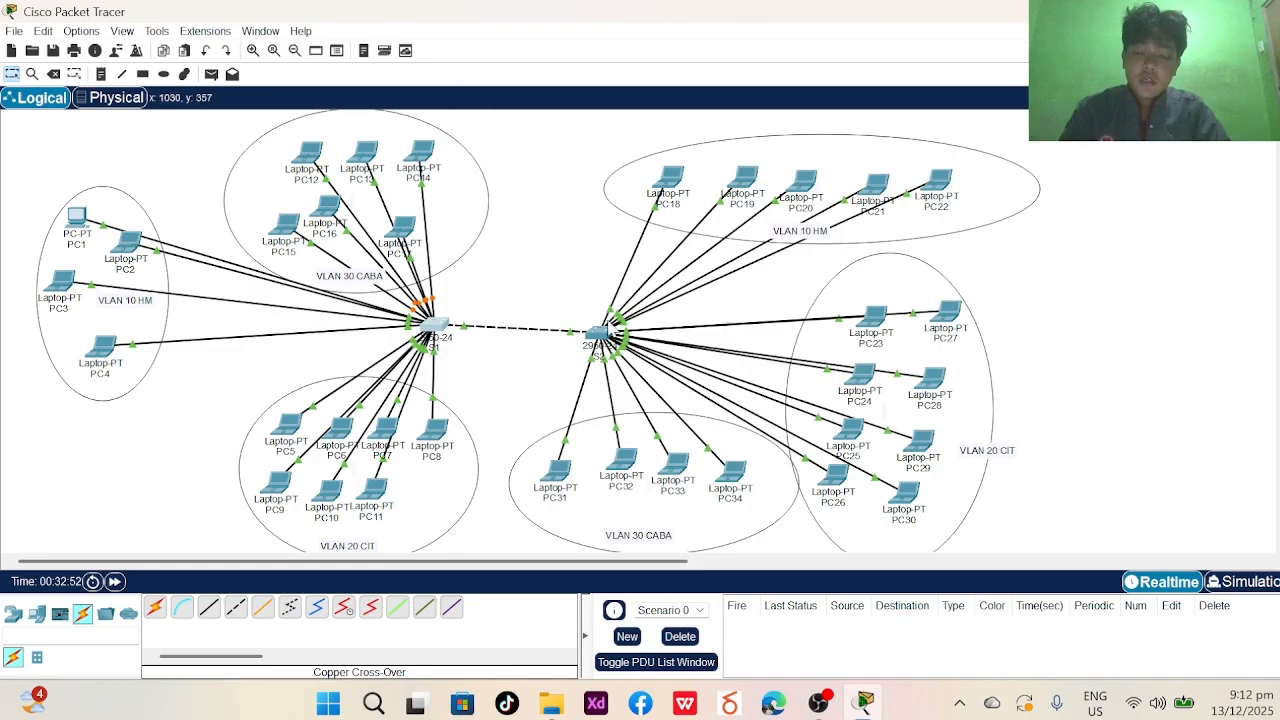
- Open switch S2's CLI and bring up its command prompt
left_click(600, 334)
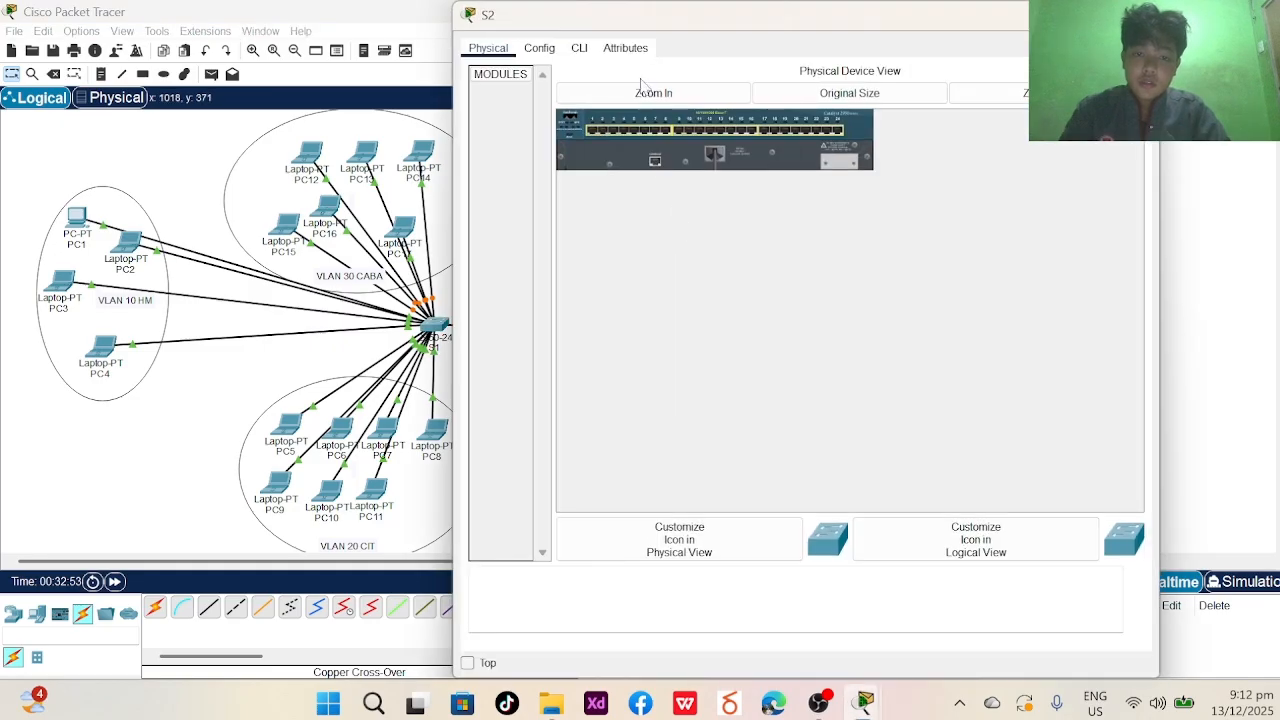
left_click(580, 48)
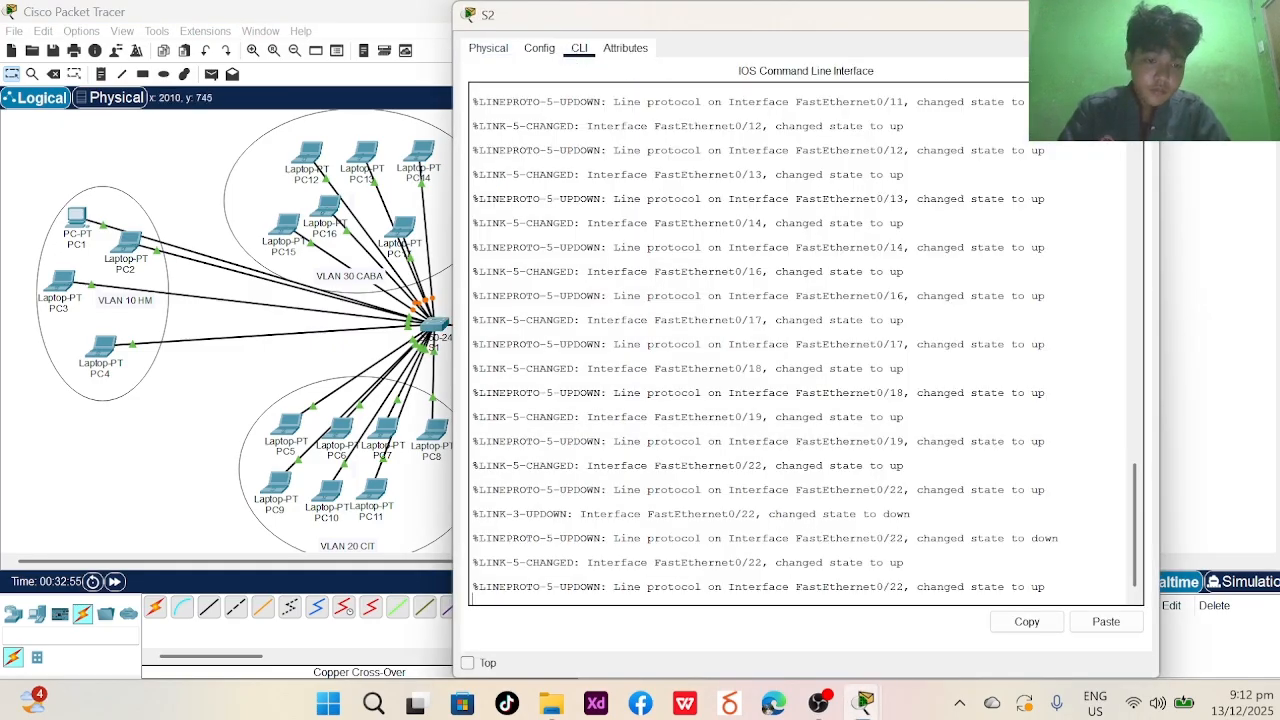
left_click_drag(1046, 587, 473, 587)
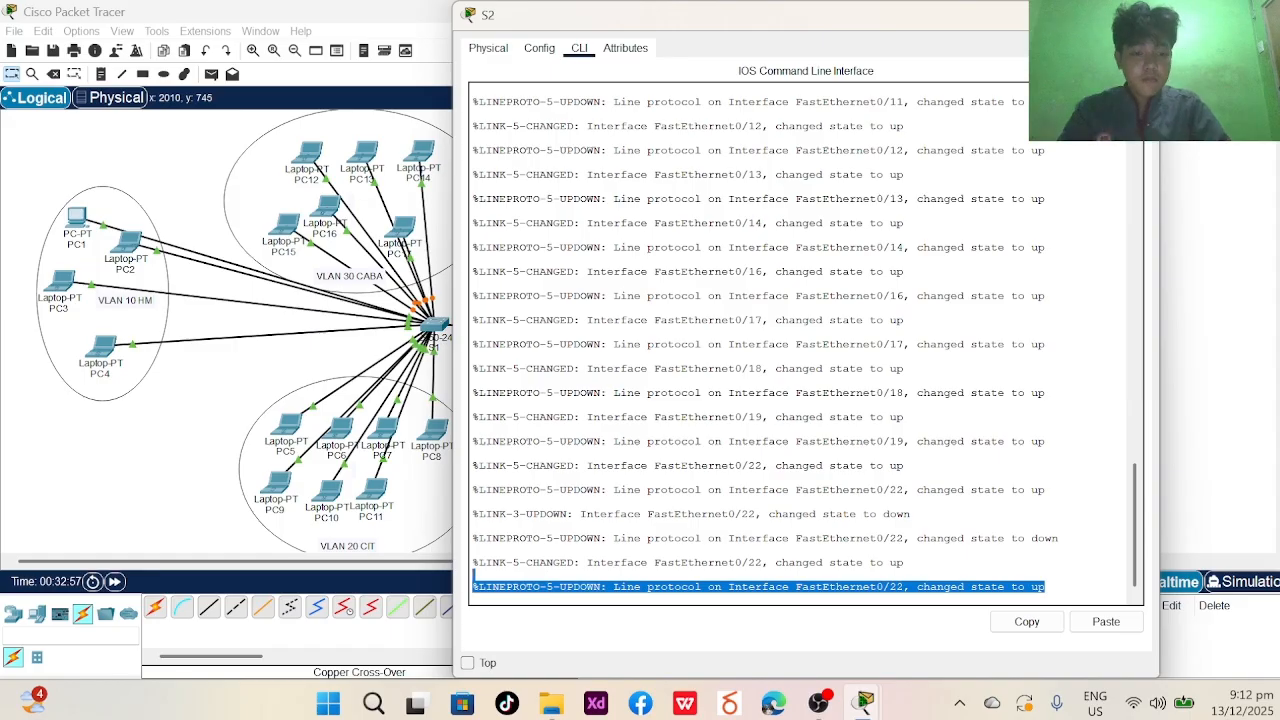
left_click(473, 587)
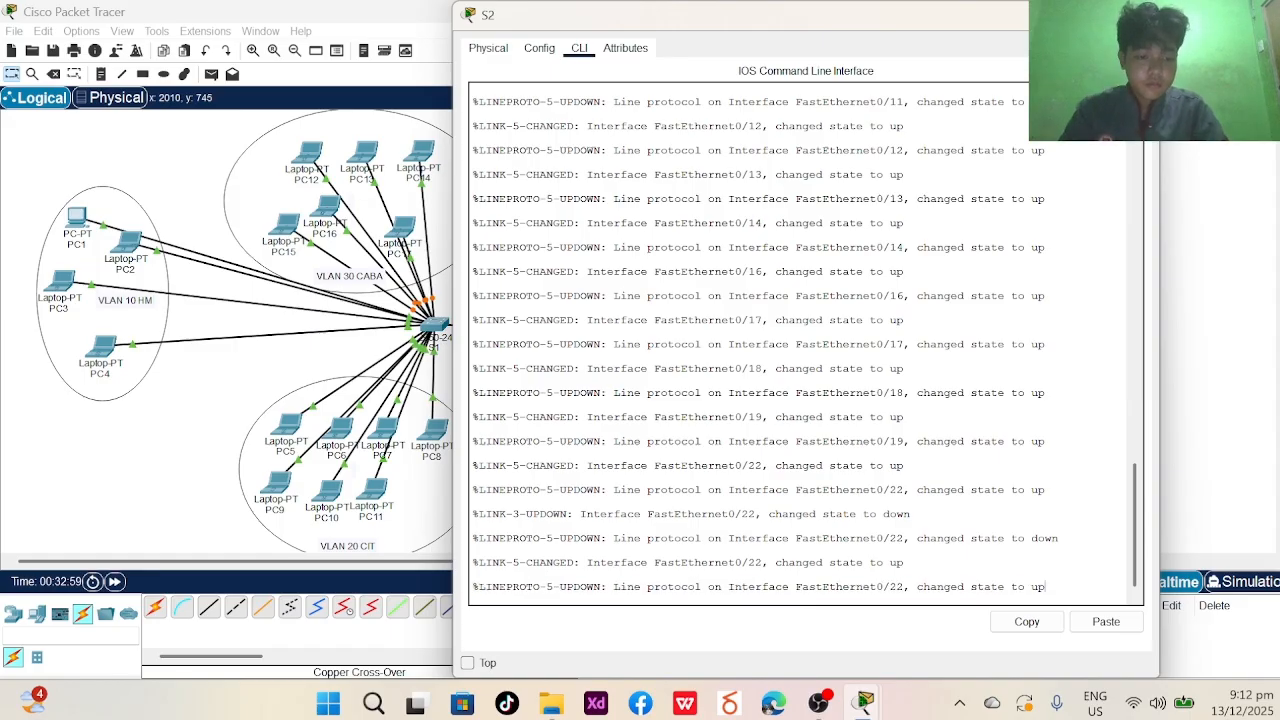
key("Return")
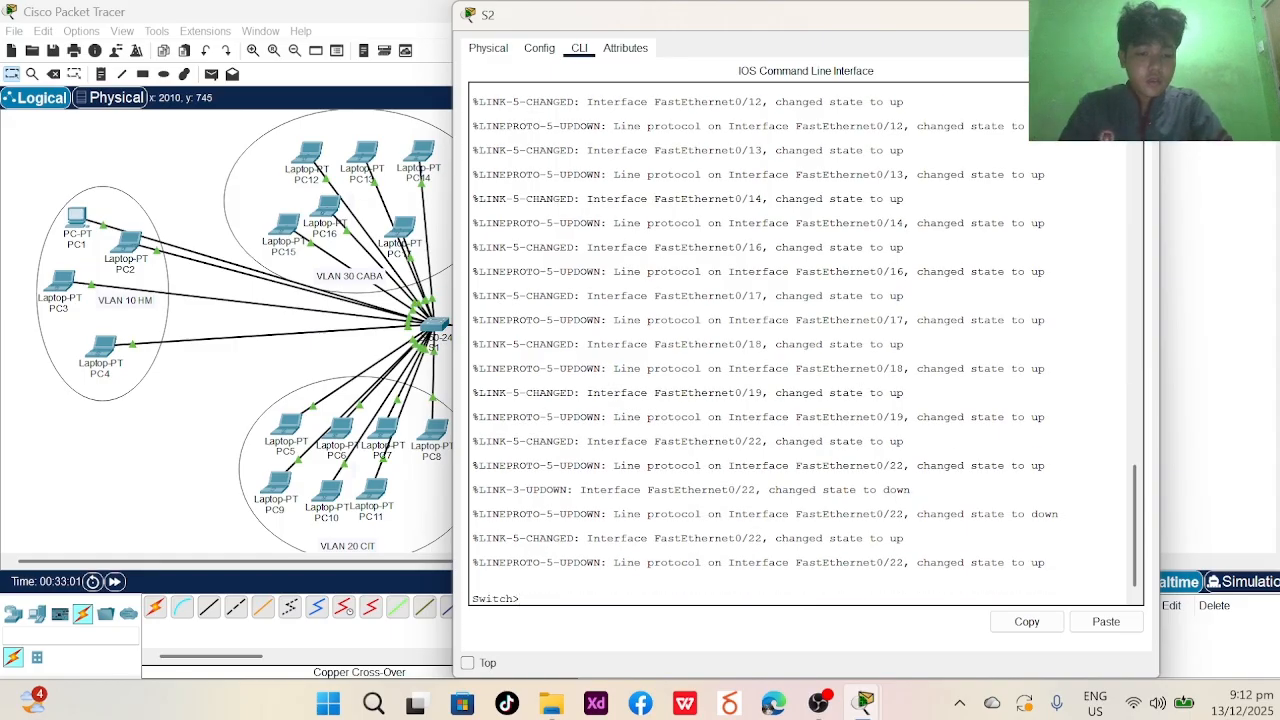
- Enter global configuration mode on S2 and set an enable secret password
type("enable")
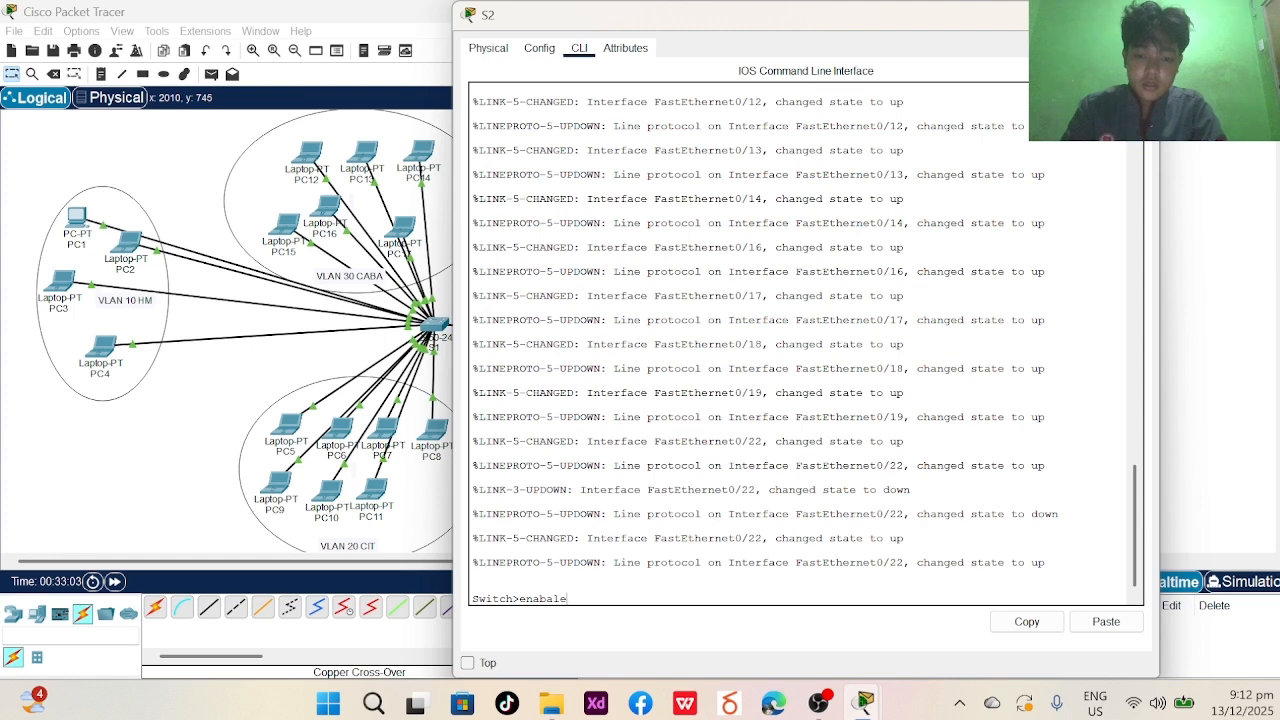
key("Return")
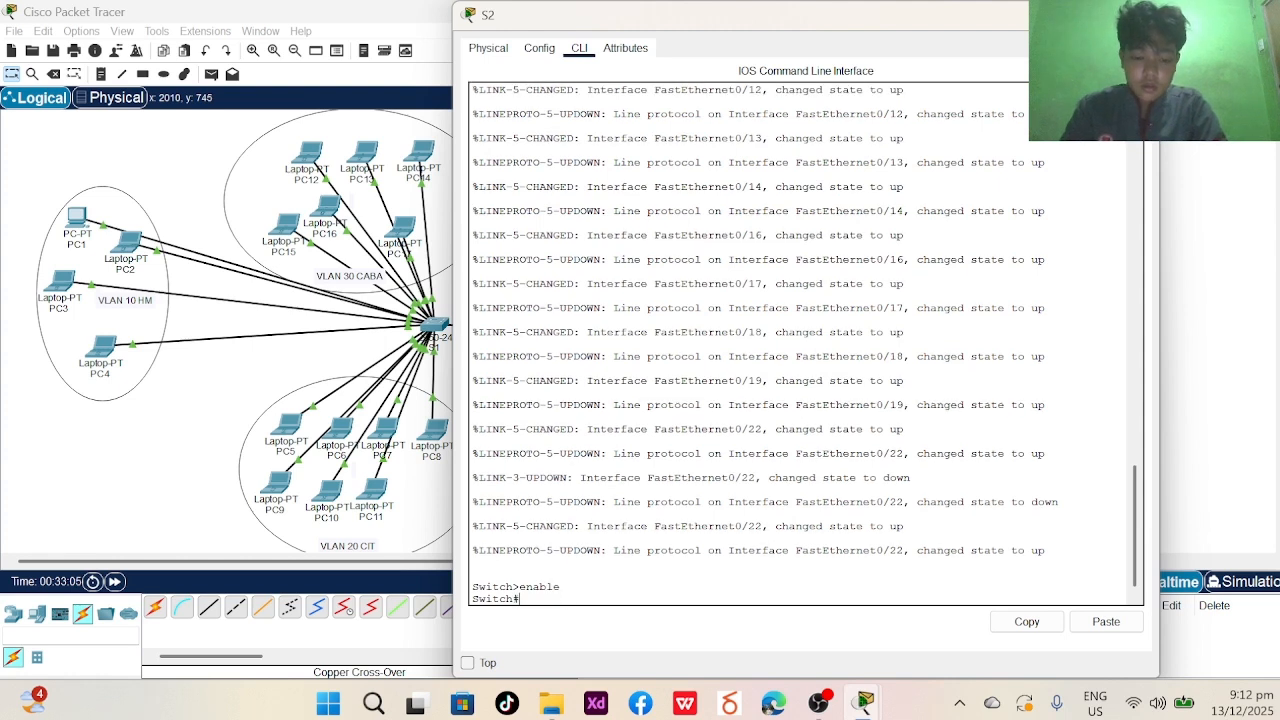
type("config")
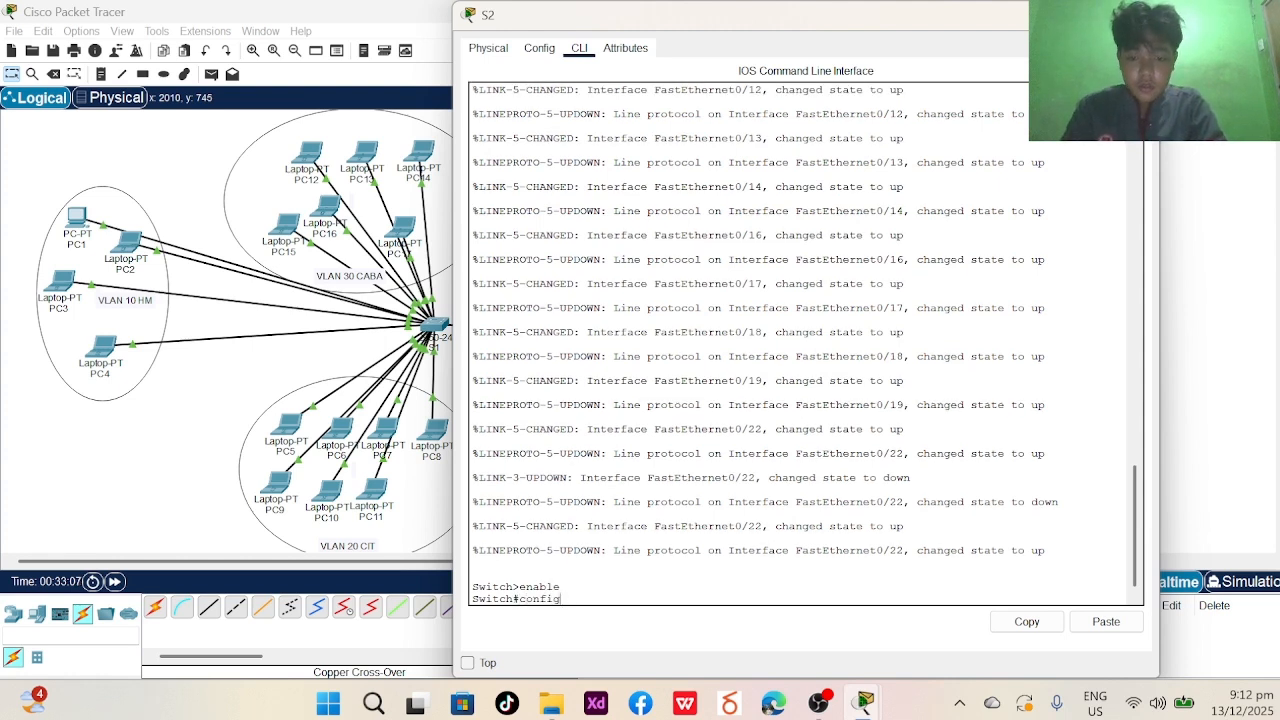
type("ure ter")
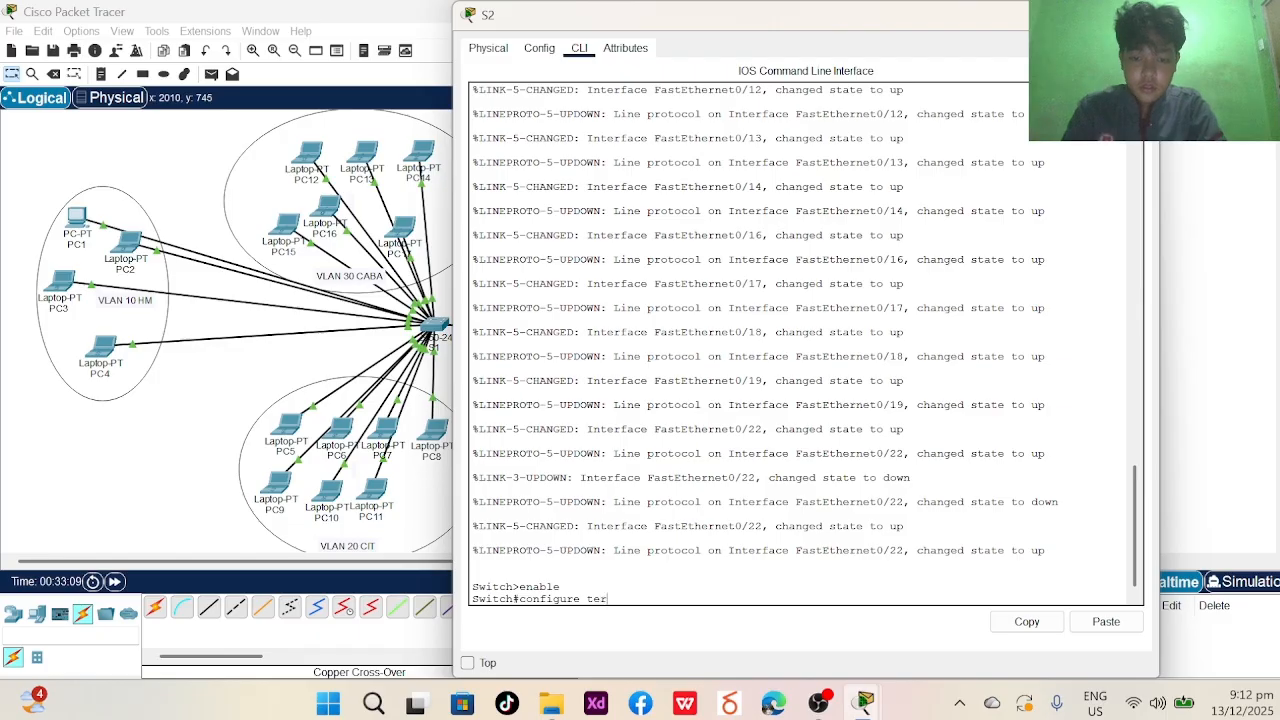
type("minal")
key("Return")
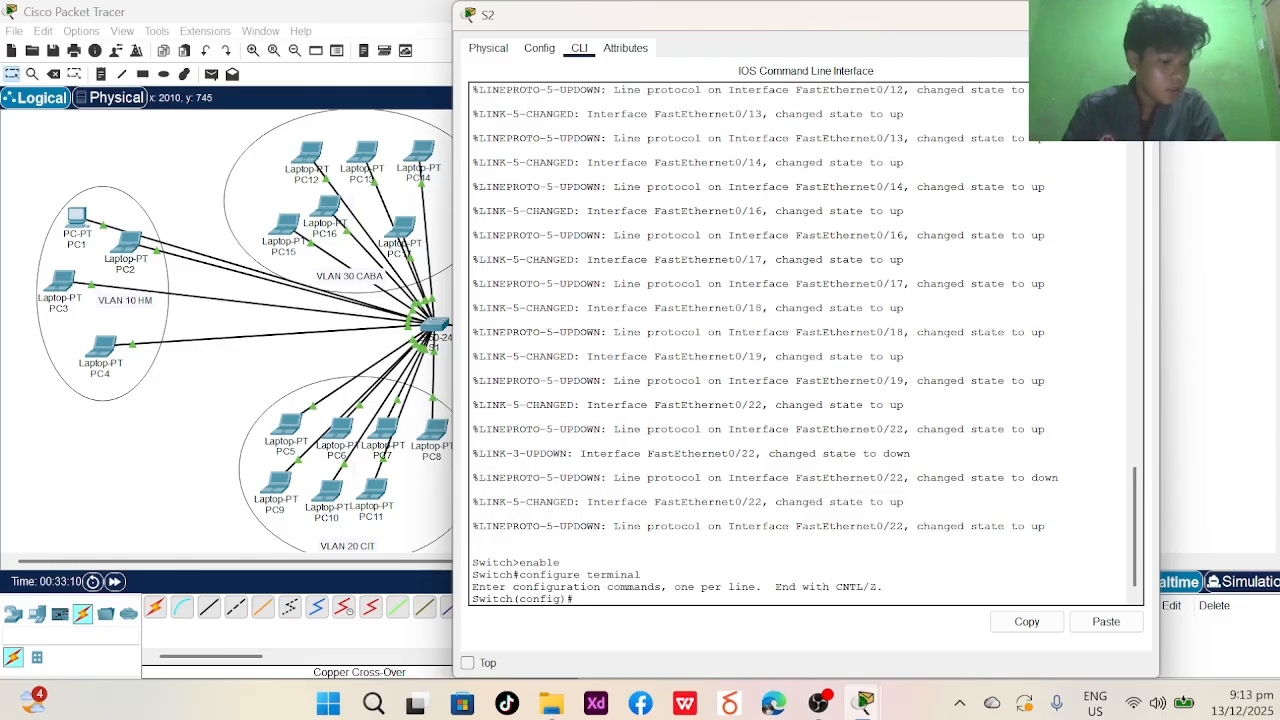
type("enable se")
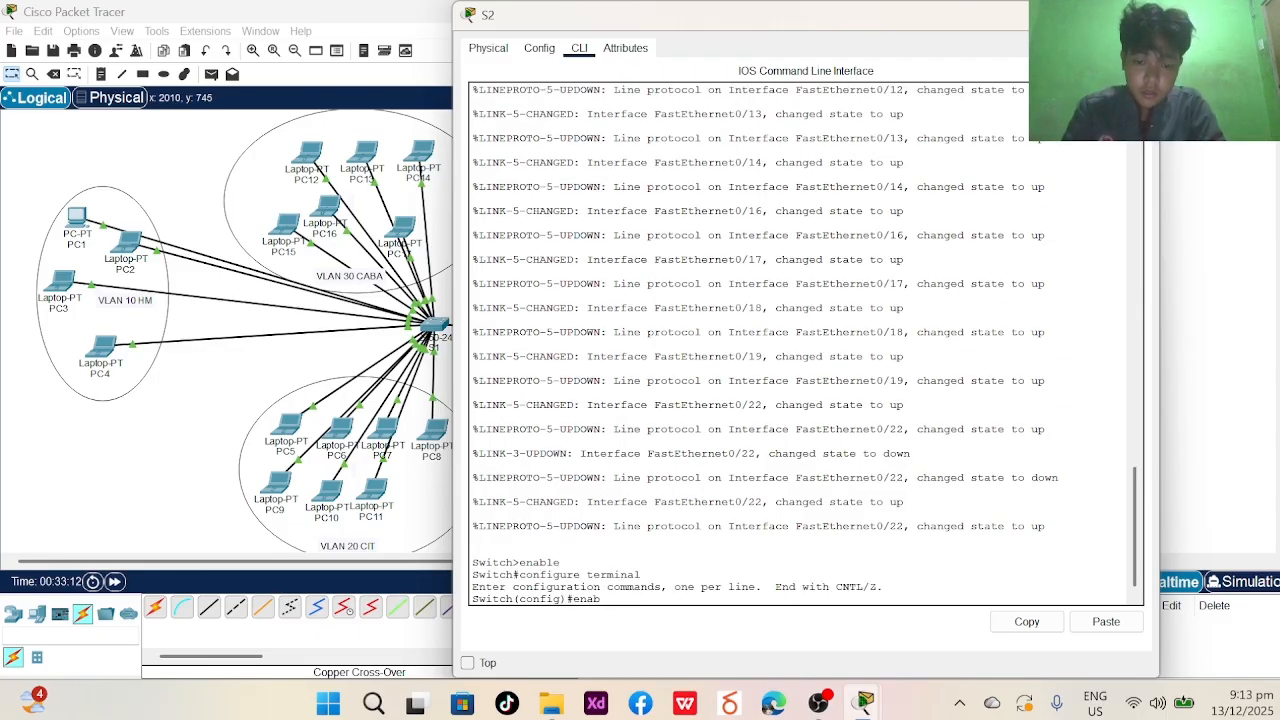
type("cret class")
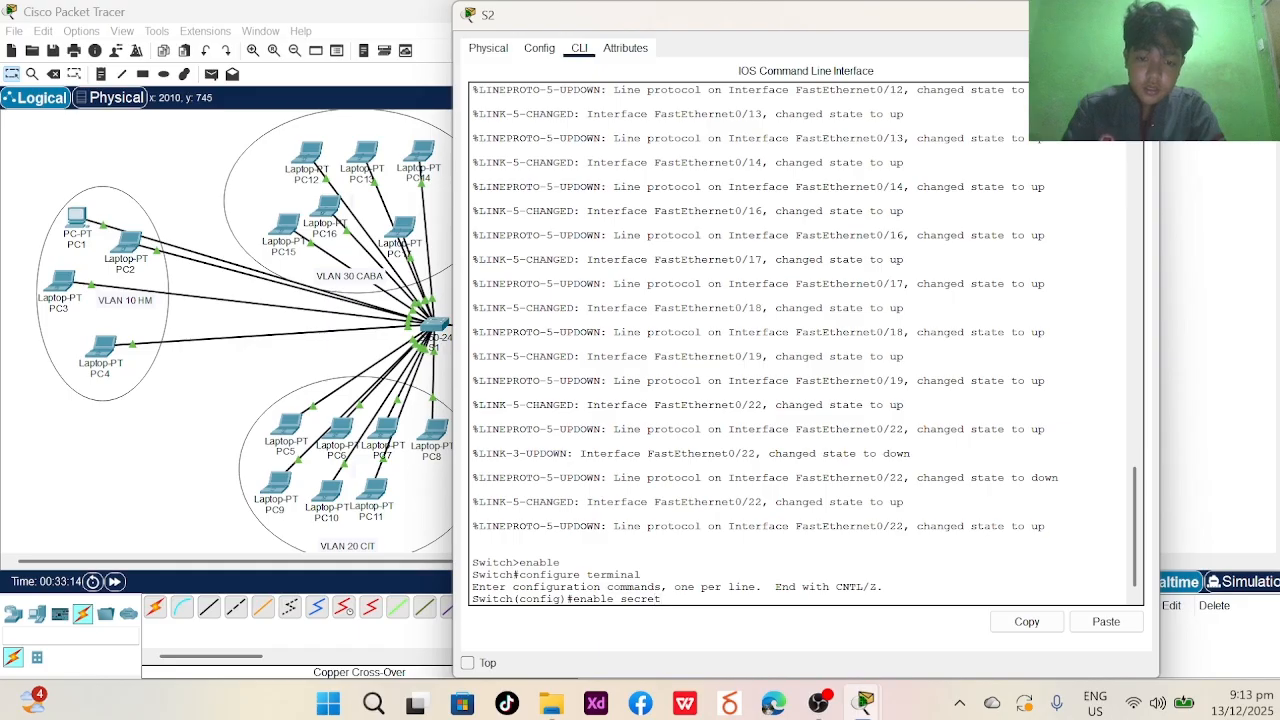
key("Return")
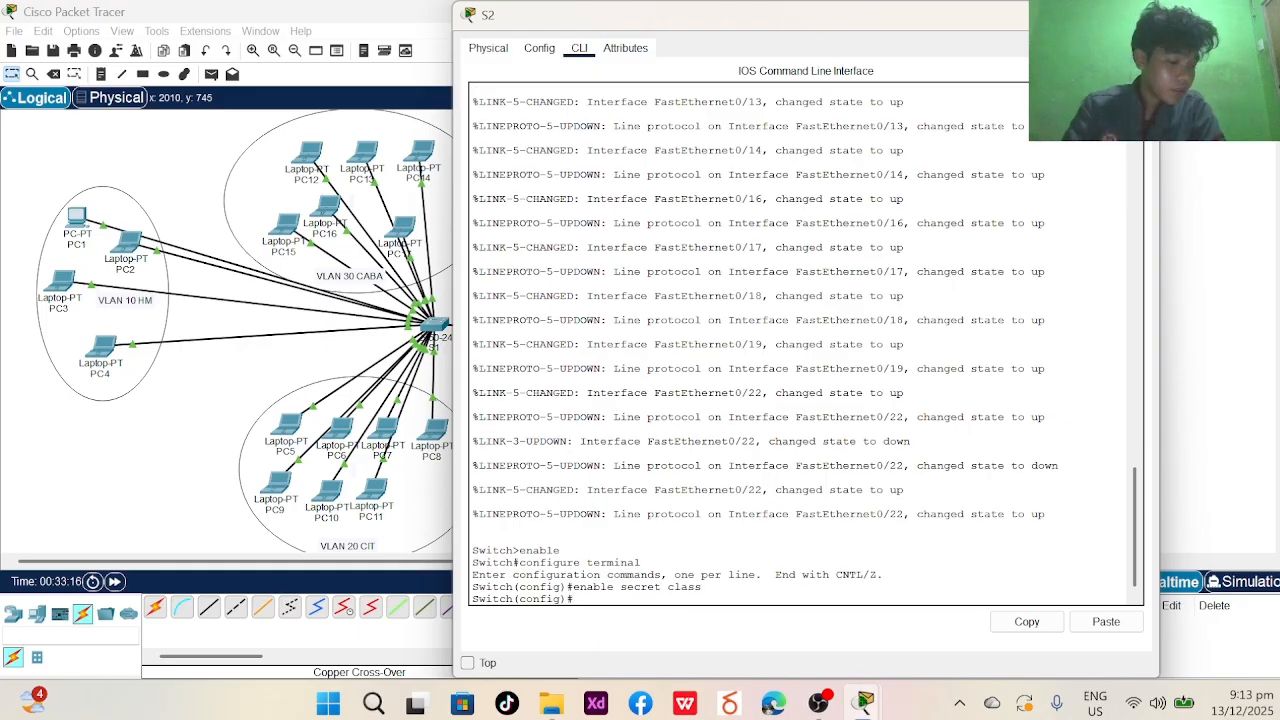
- Set the MOTD banner to 'anauthorized strictly prohobite!' using # delimiters
type("banner")
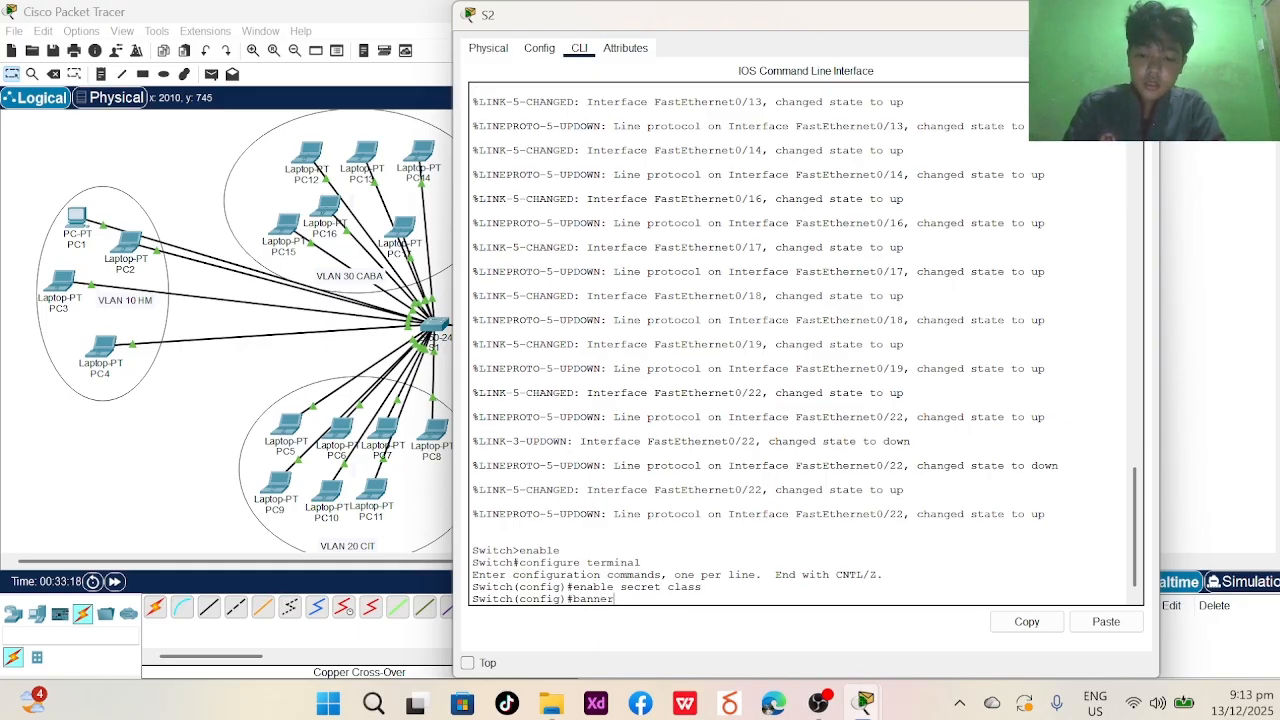
type(" motd # anau")
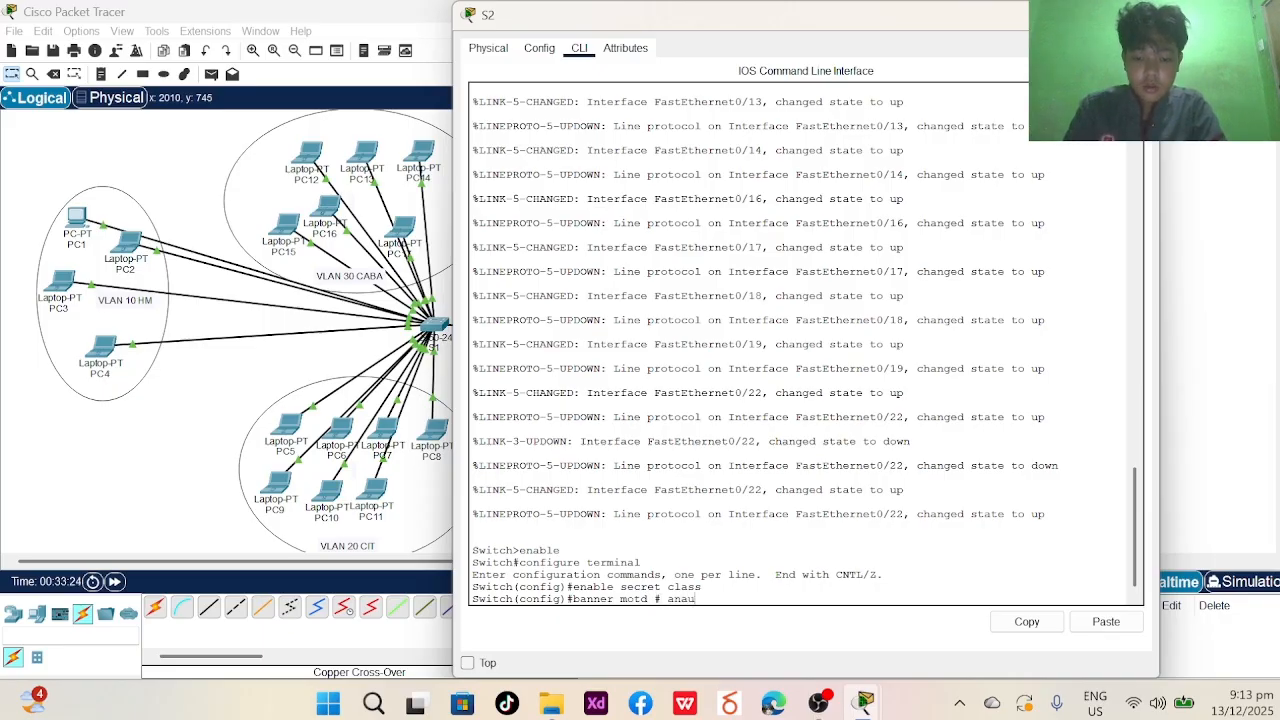
type("thorized")
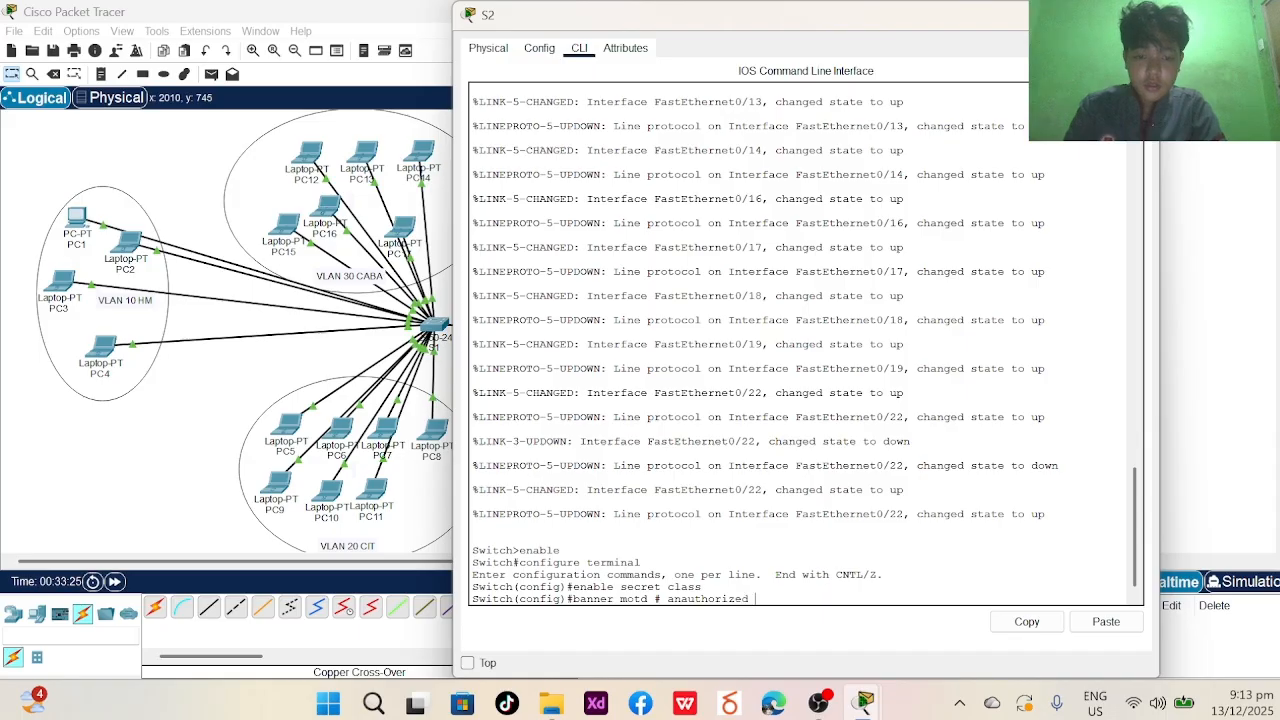
type(" strict")
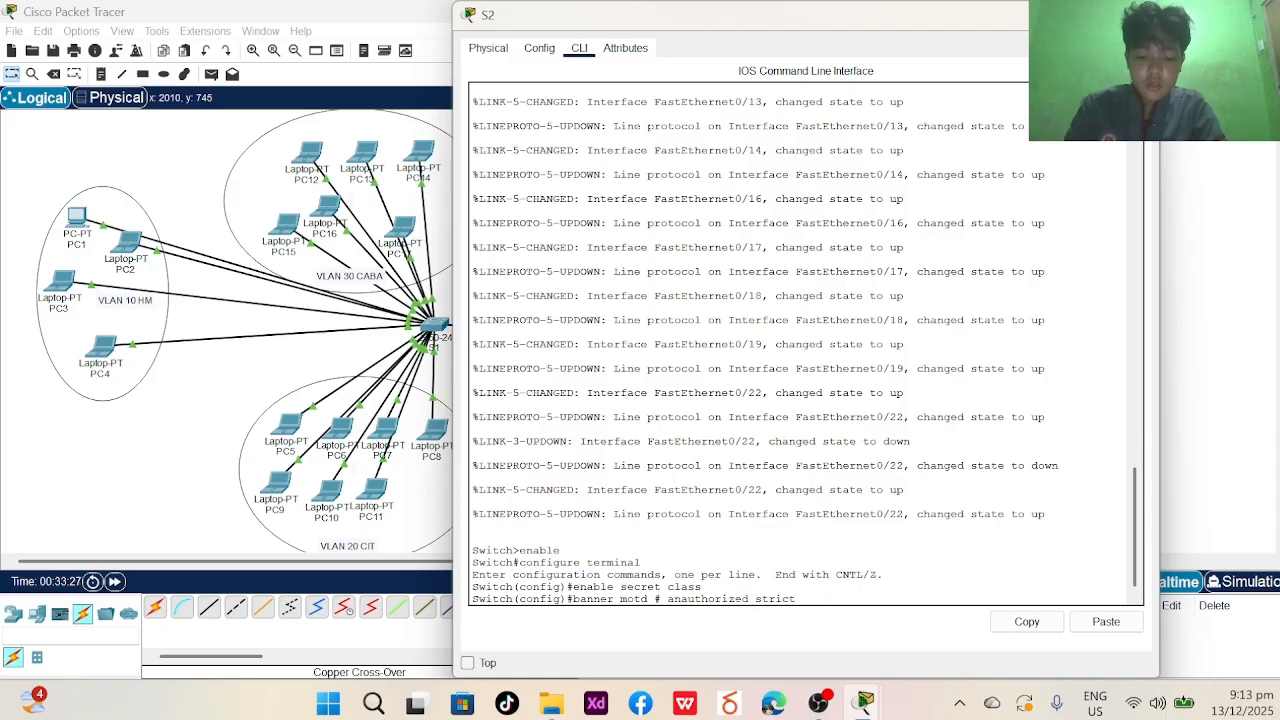
type("ly pro")
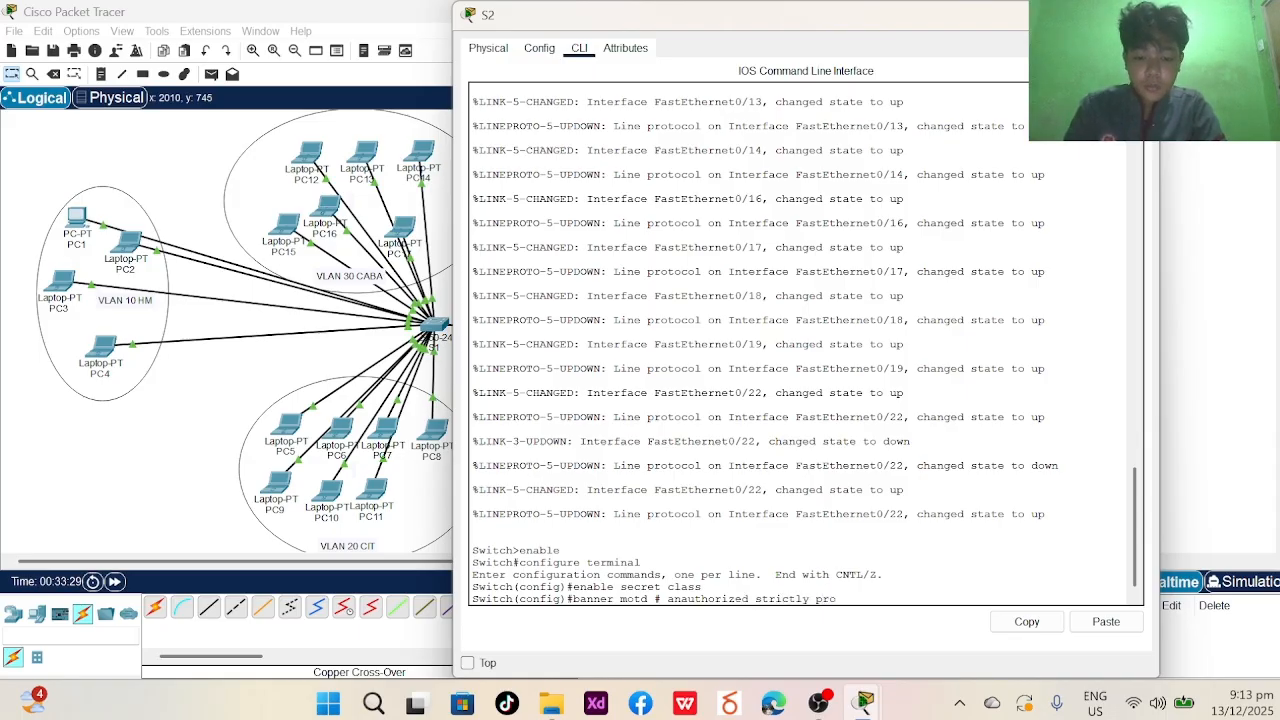
type("hobite!")
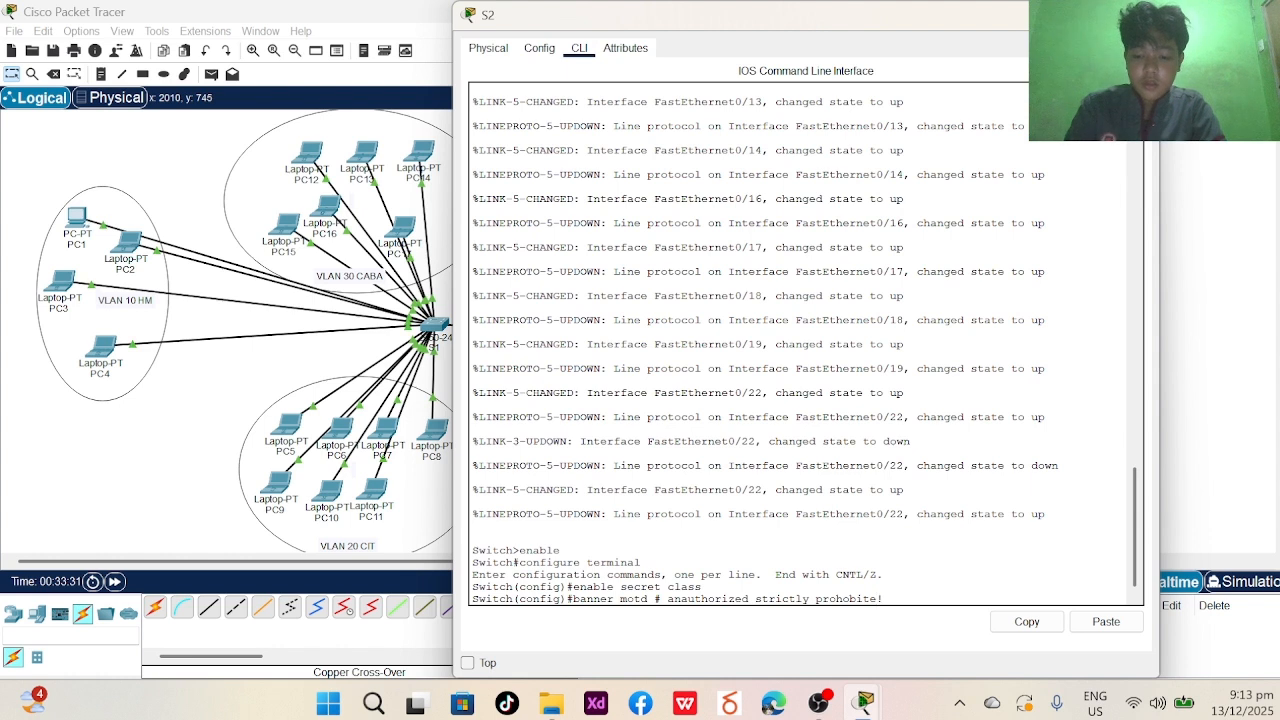
type("#")
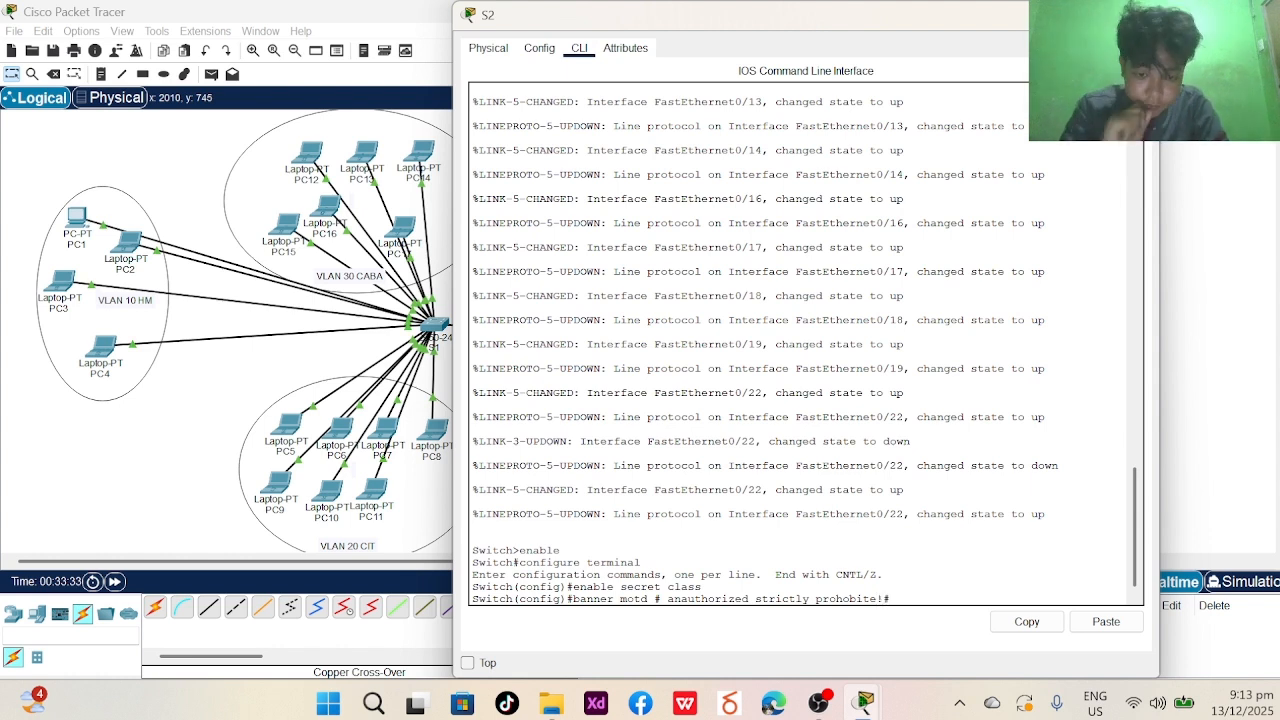
key("Return")
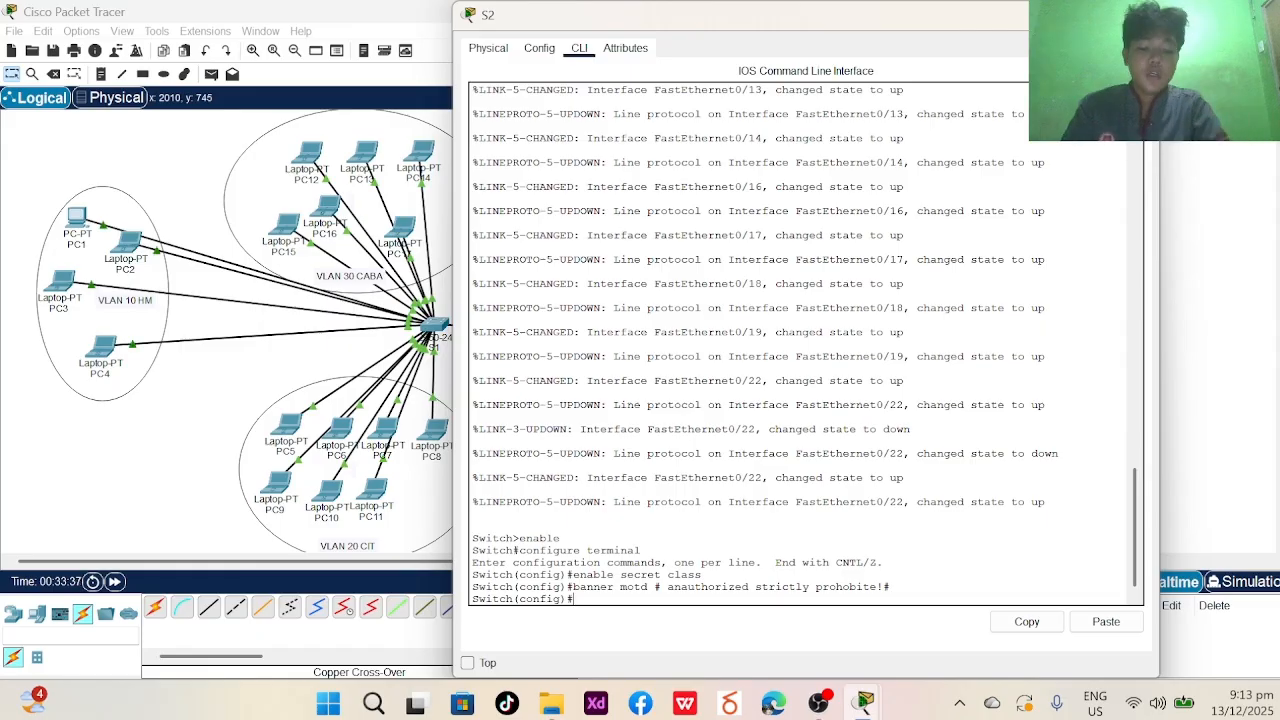
type("no ip dom")
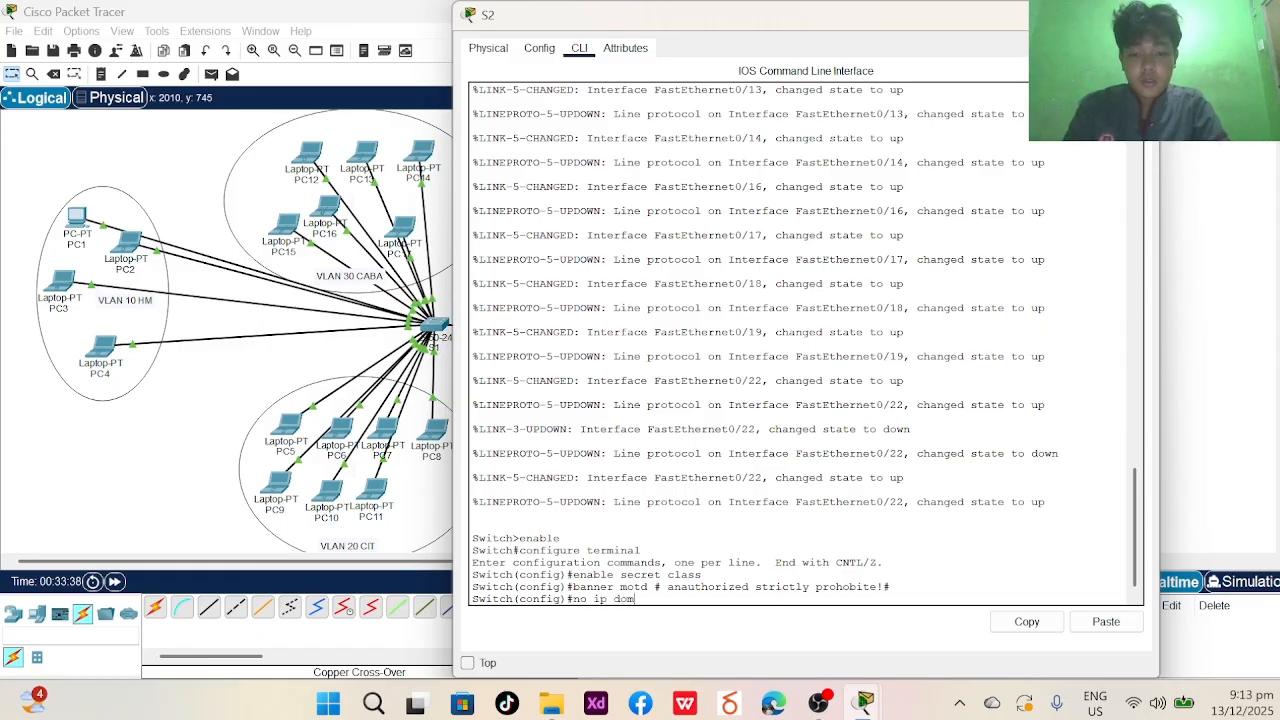
type("ain")
- Disable DNS domain lookup on S2 with no ip domain lookup
key("Return")
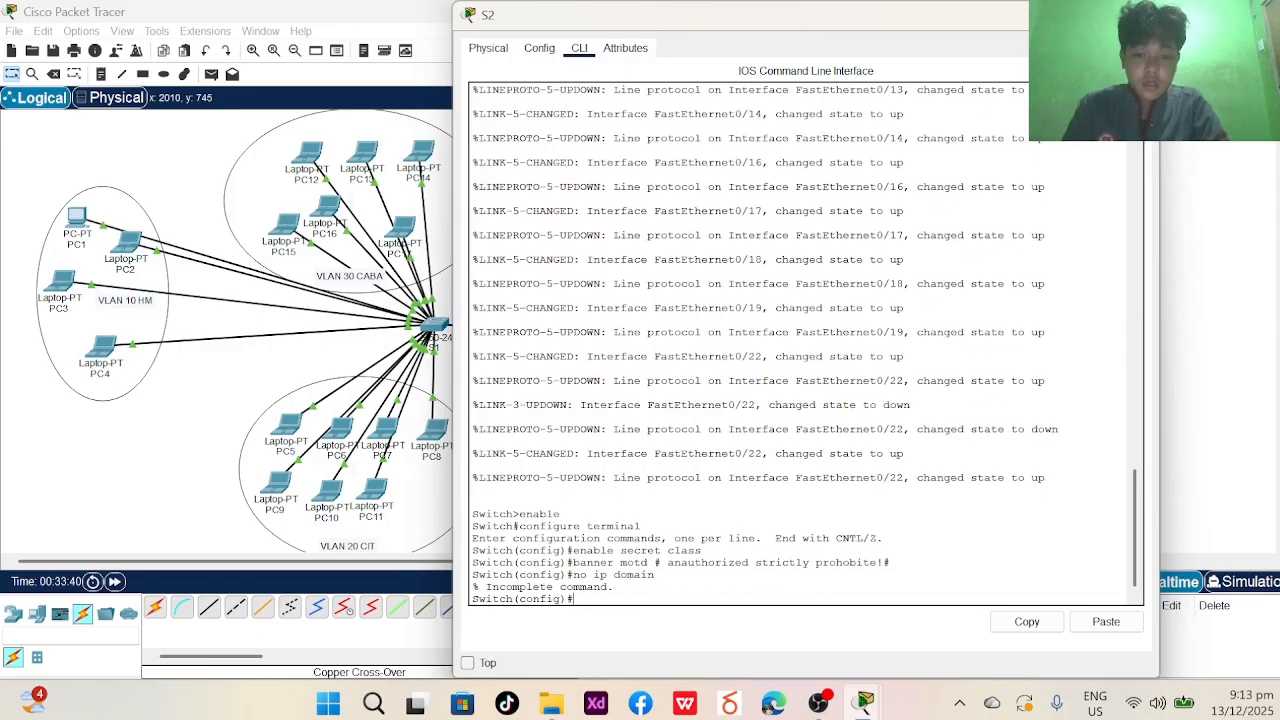
type("no")
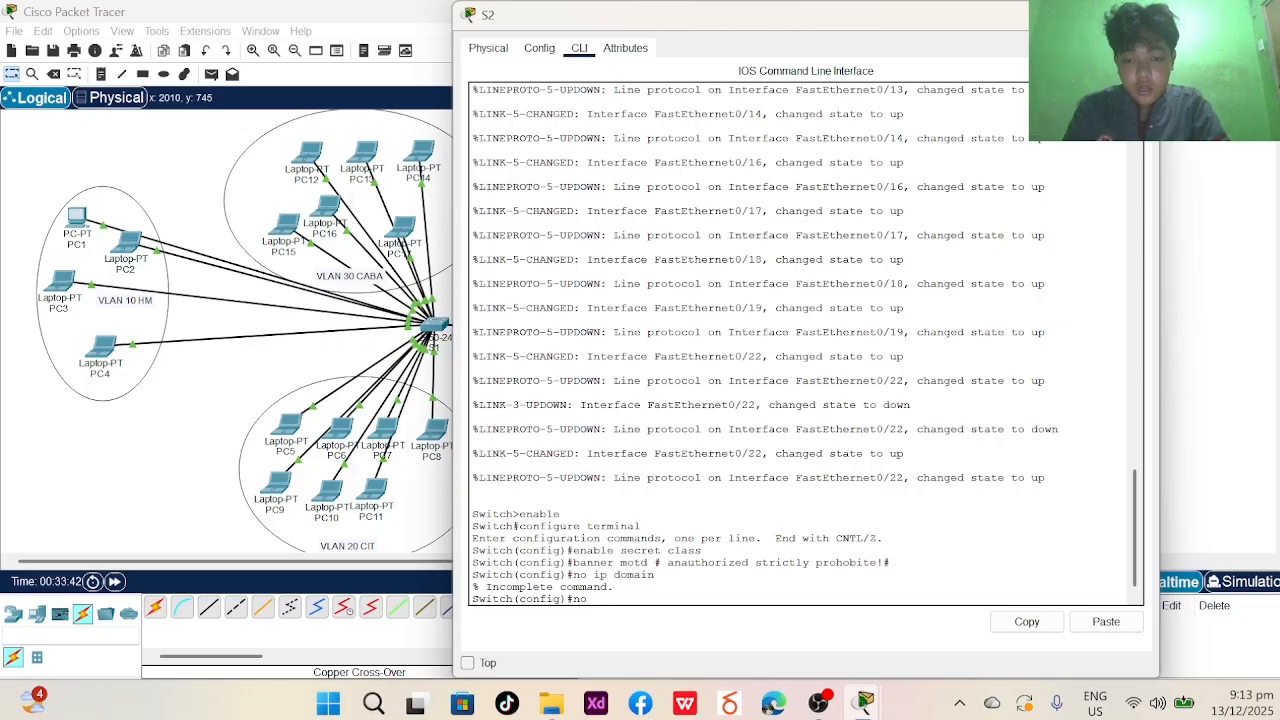
type(" ip domai")
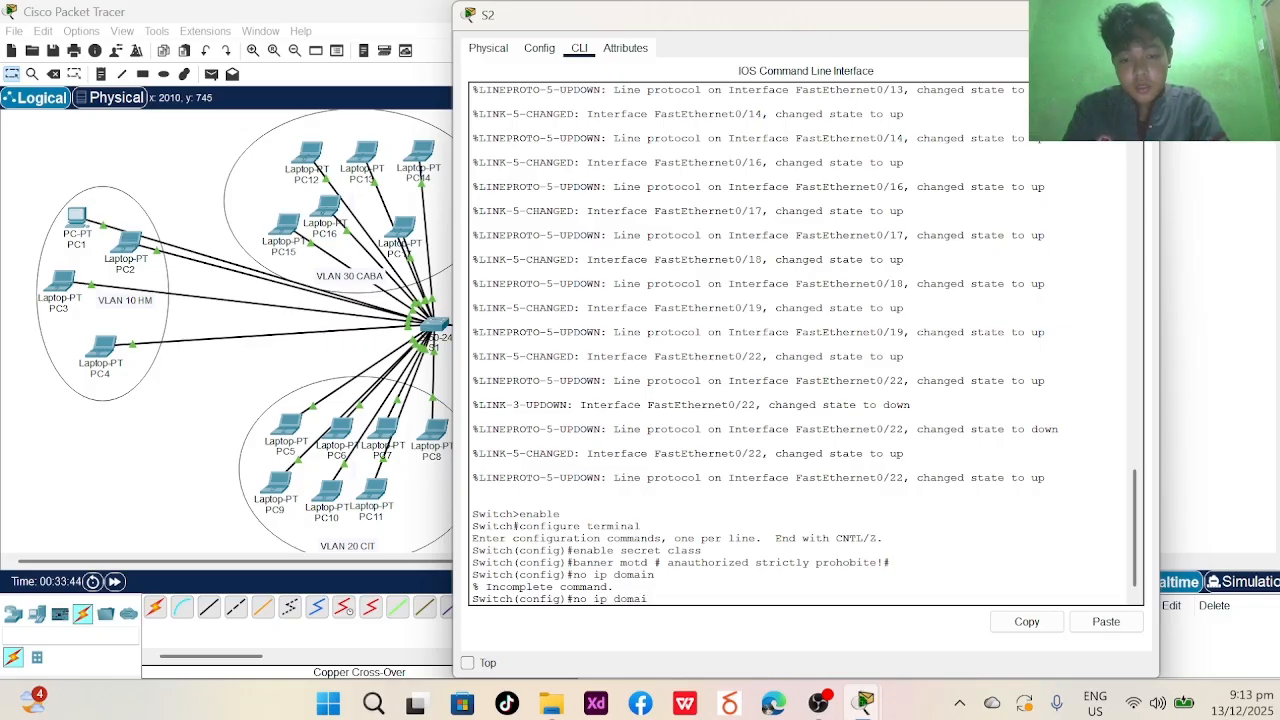
type("n lookup")
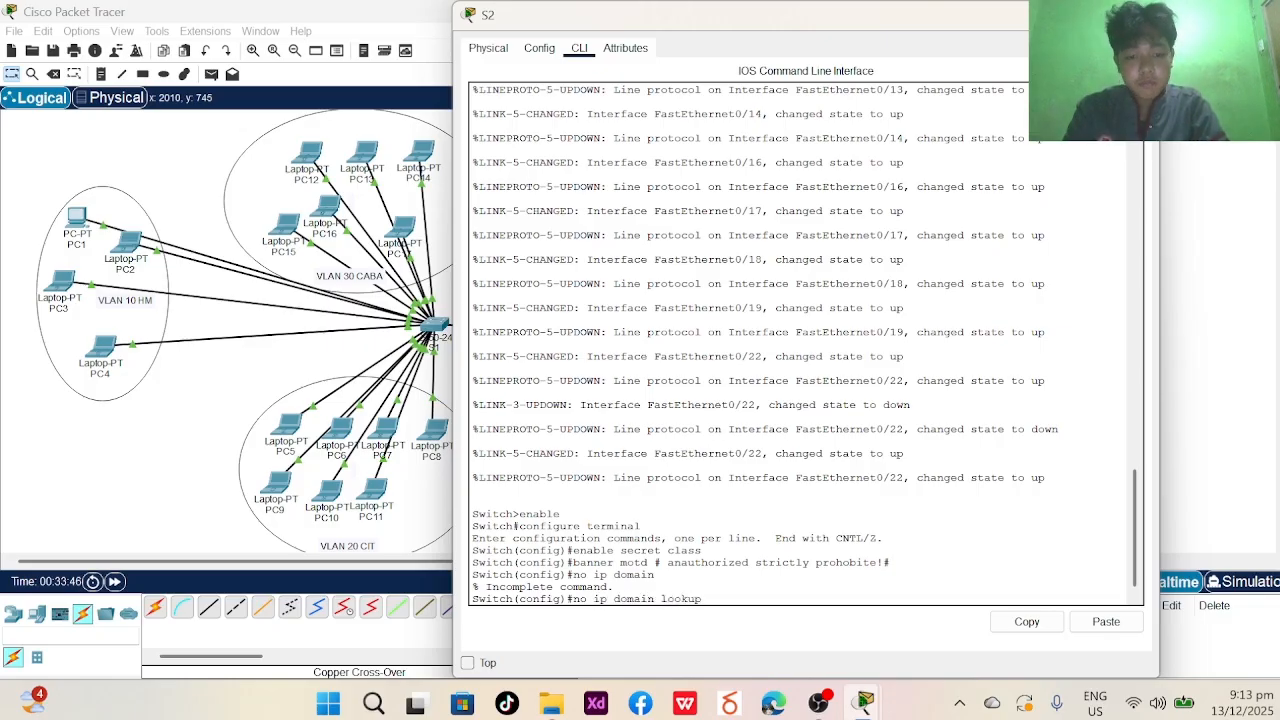
key("Return")
- Set a console line 0 password and change the hostname to S2
type("pa")
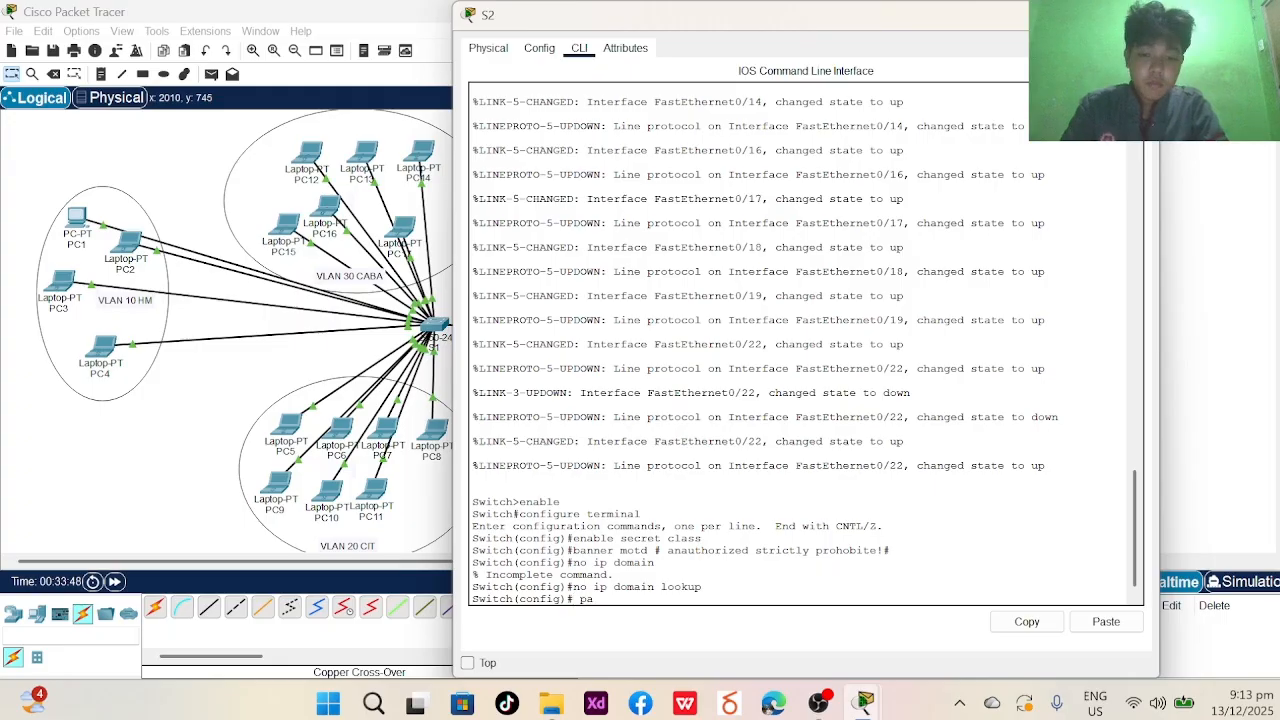
key("BackSpace")
key("BackSpace")
key("BackSpace")
type("lin")
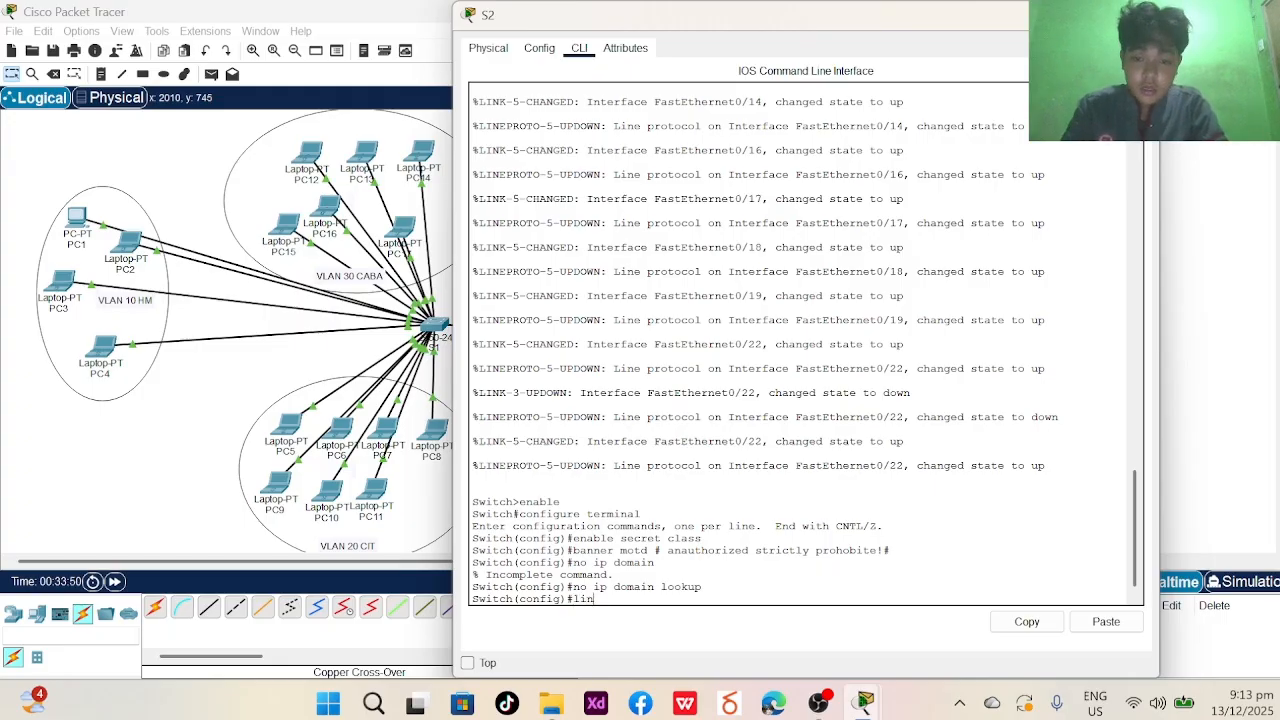
type("e consol")
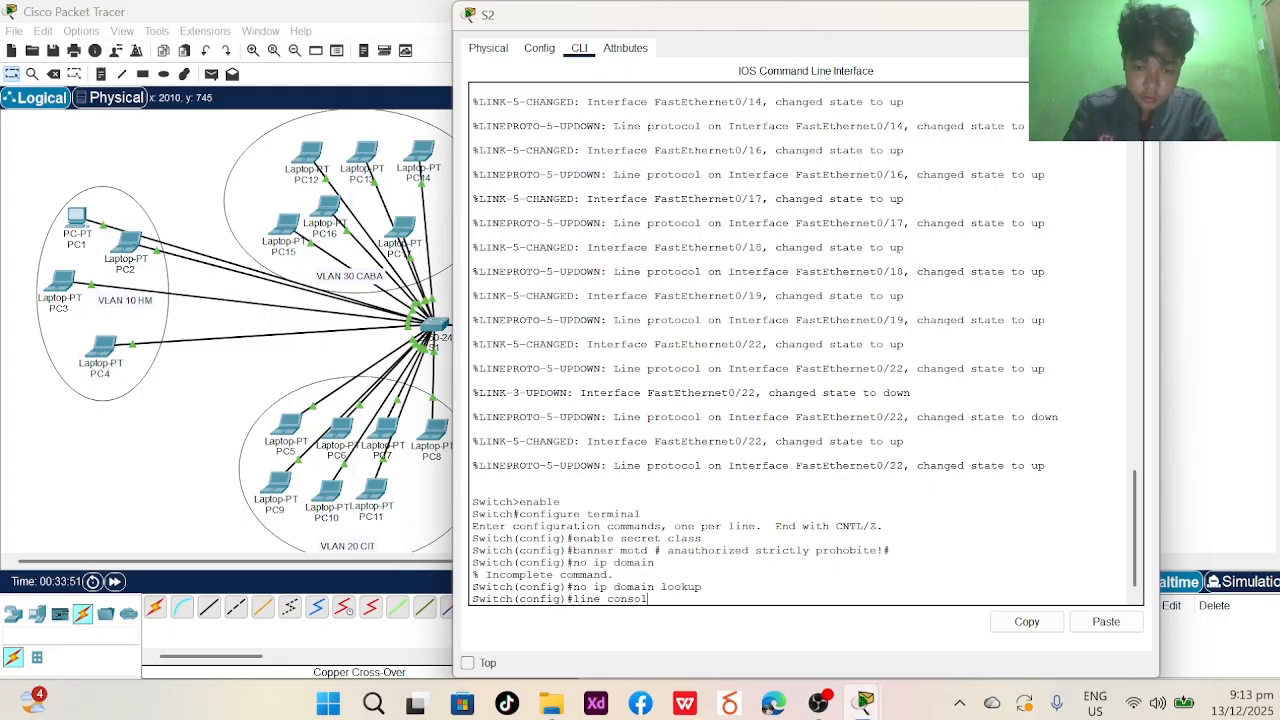
type("e 0")
key("Return")
type("pa")
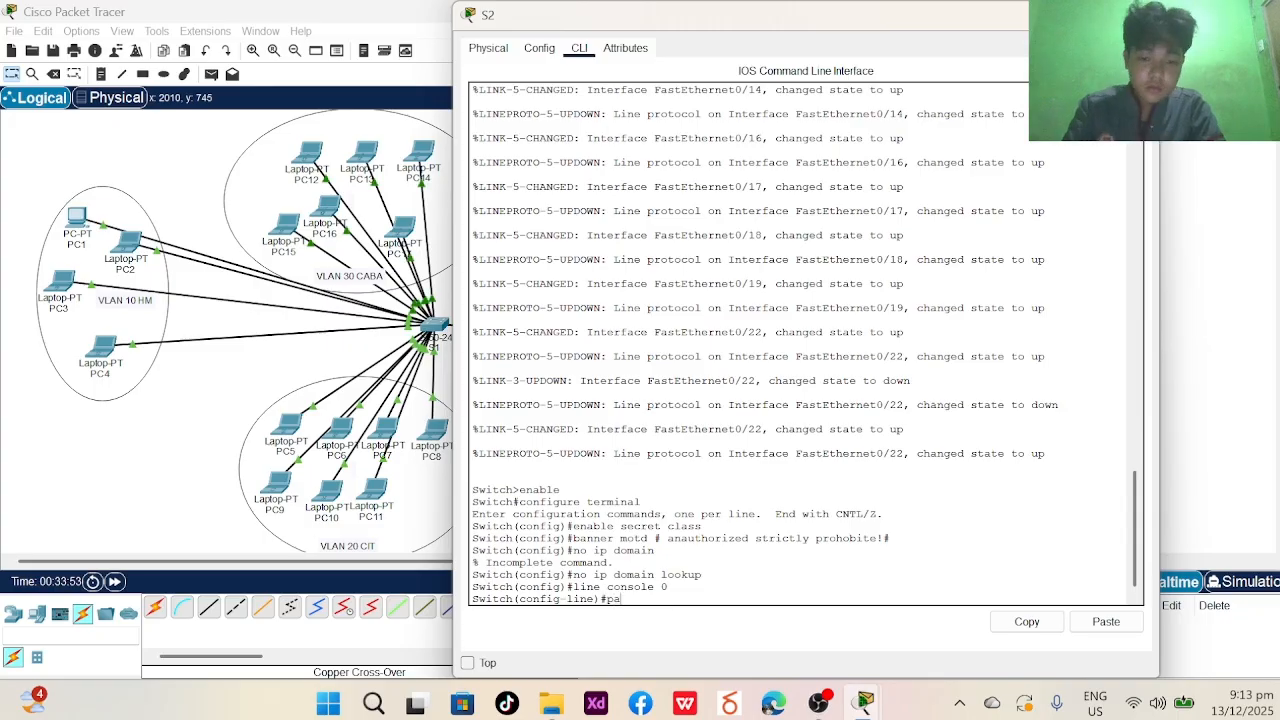
type("ssword")
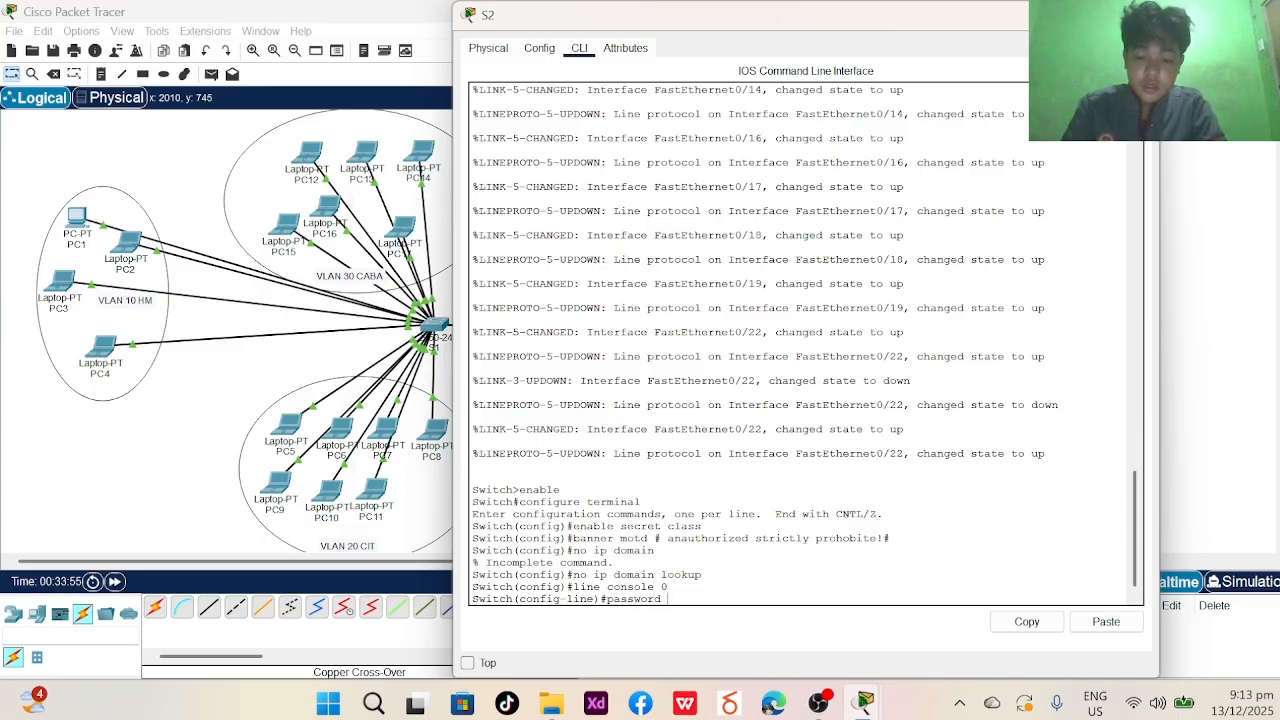
type("  cisco")
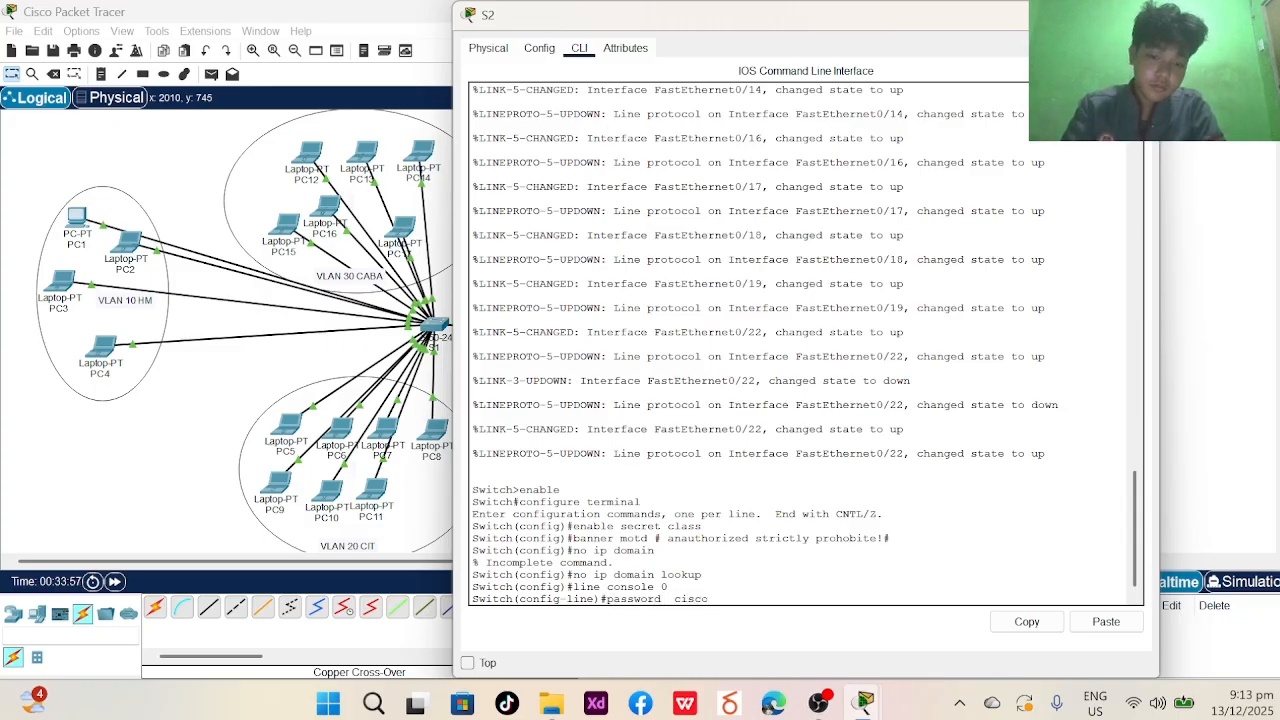
key("Return")
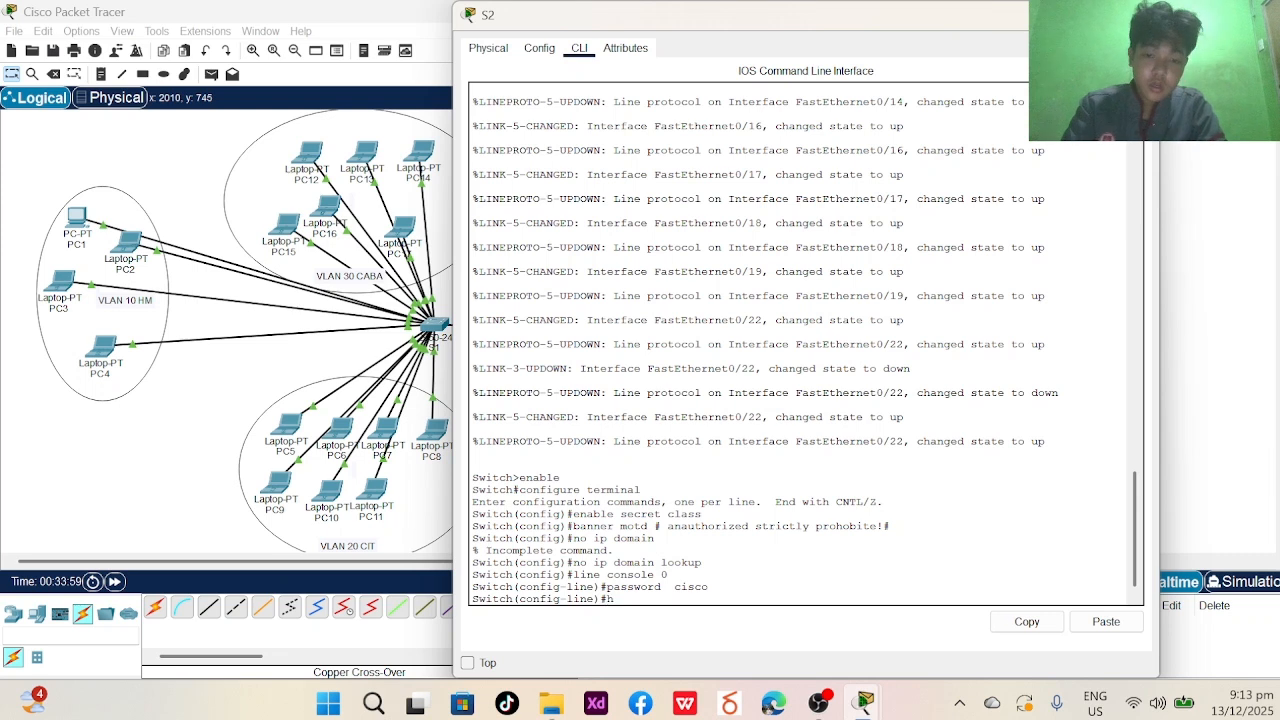
type("hostname S")
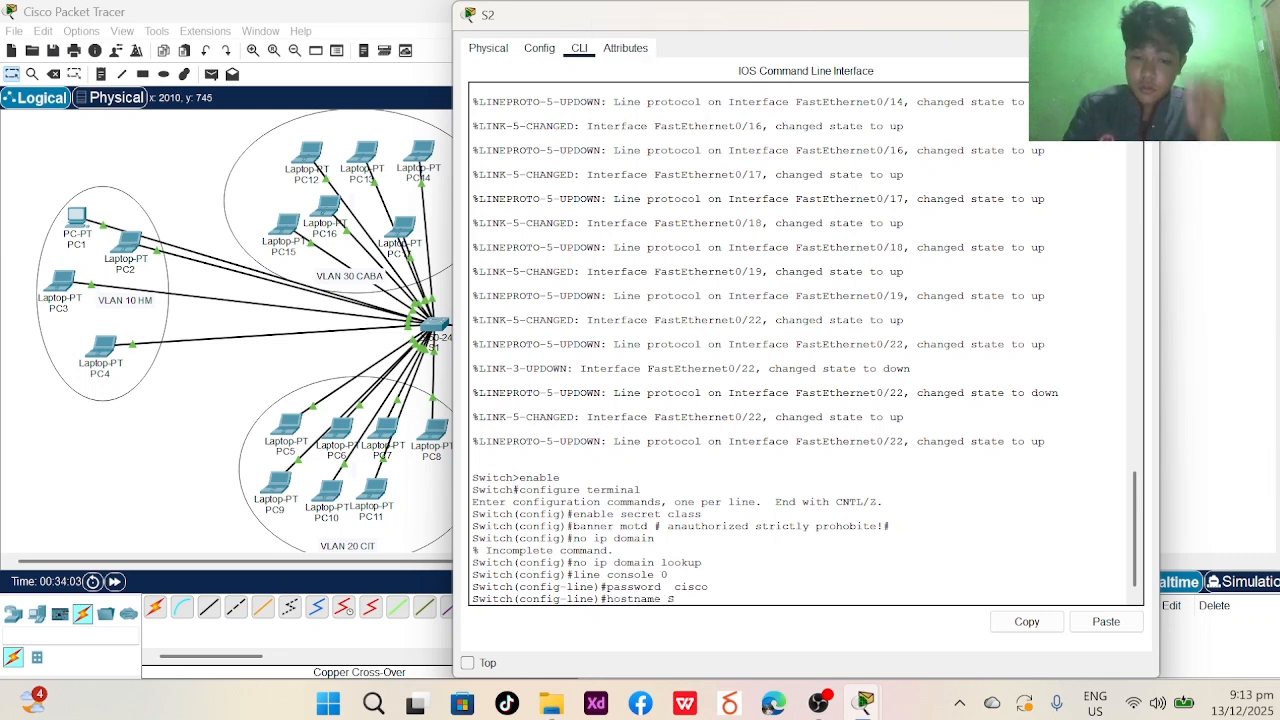
type("2")
key("Return")
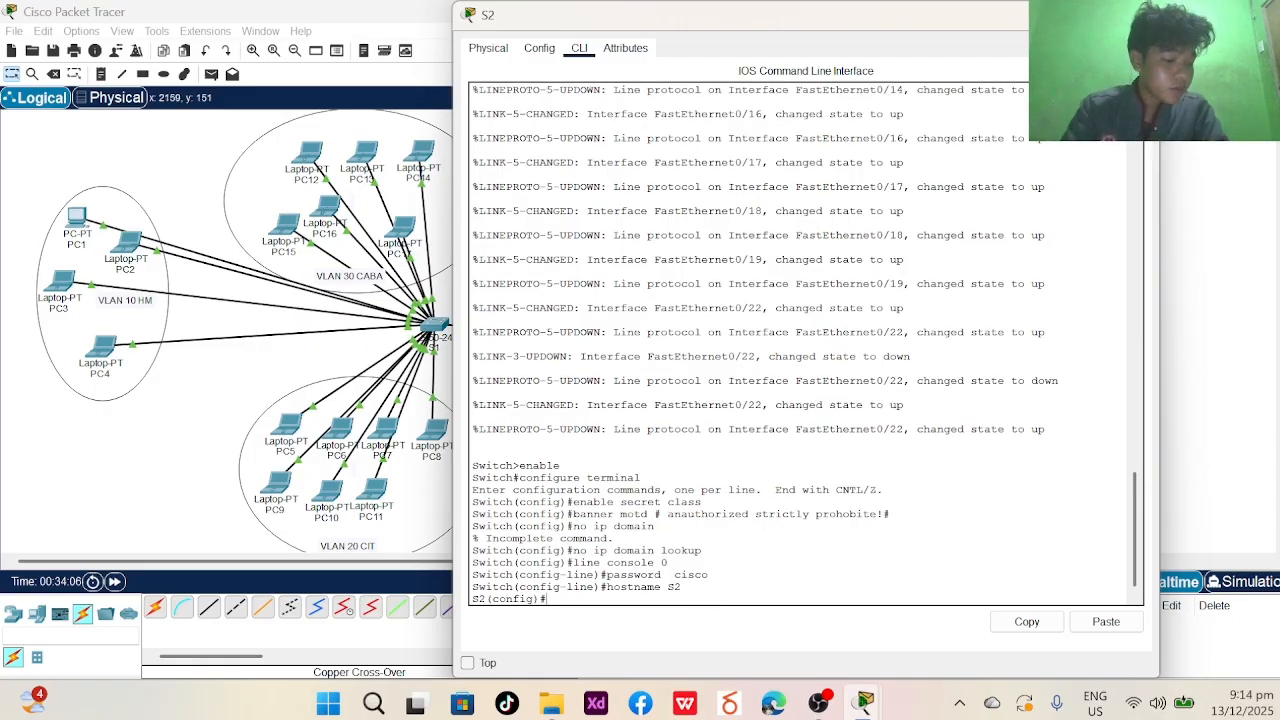
- Create VLAN 10 on S2 and name it HM
type("VLA")
key("BackSpace")
key("BackSpace")
key("BackSpace")
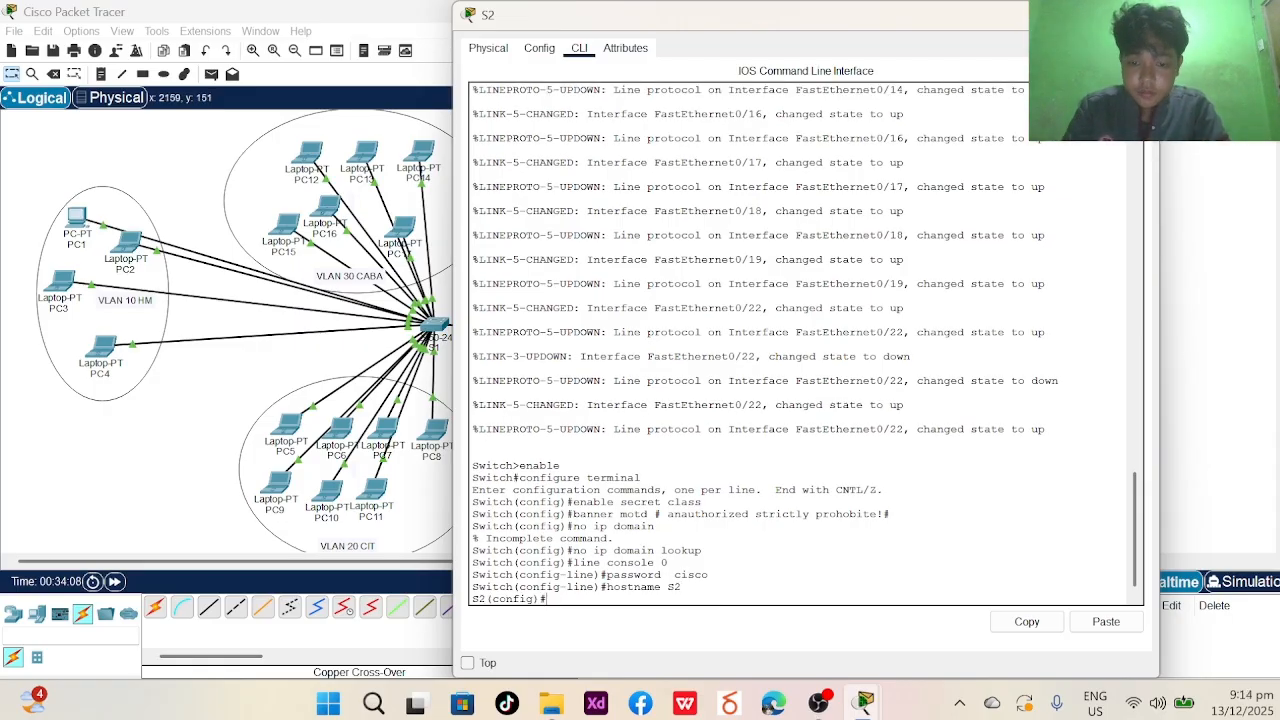
key("Caps_Lock")
type("vlan 10")
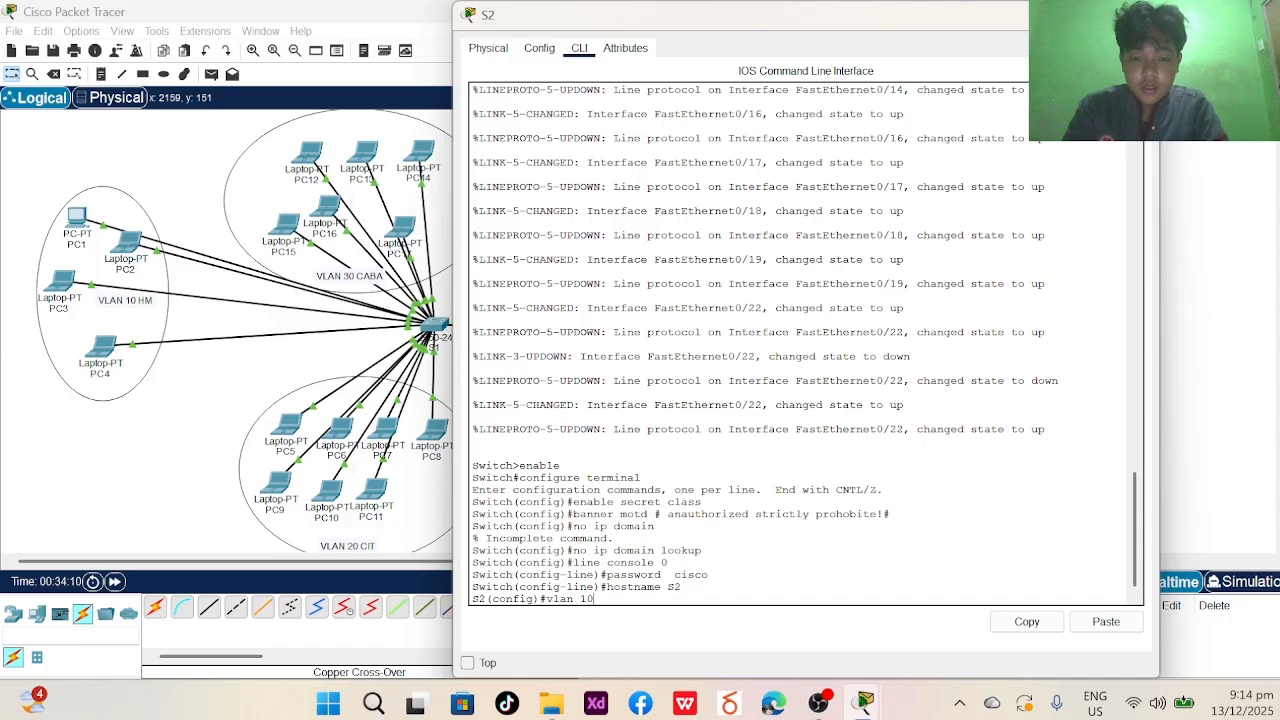
key("Return")
type("name")
key("Caps_Lock")
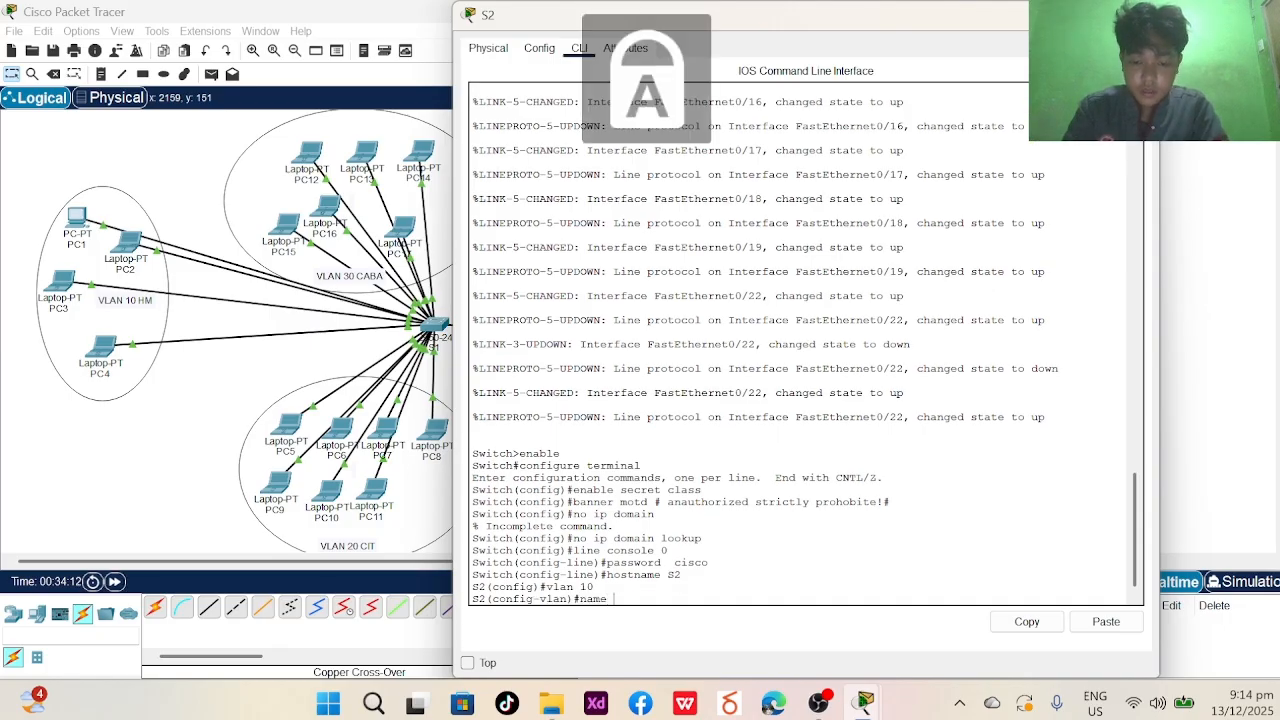
type("HM")
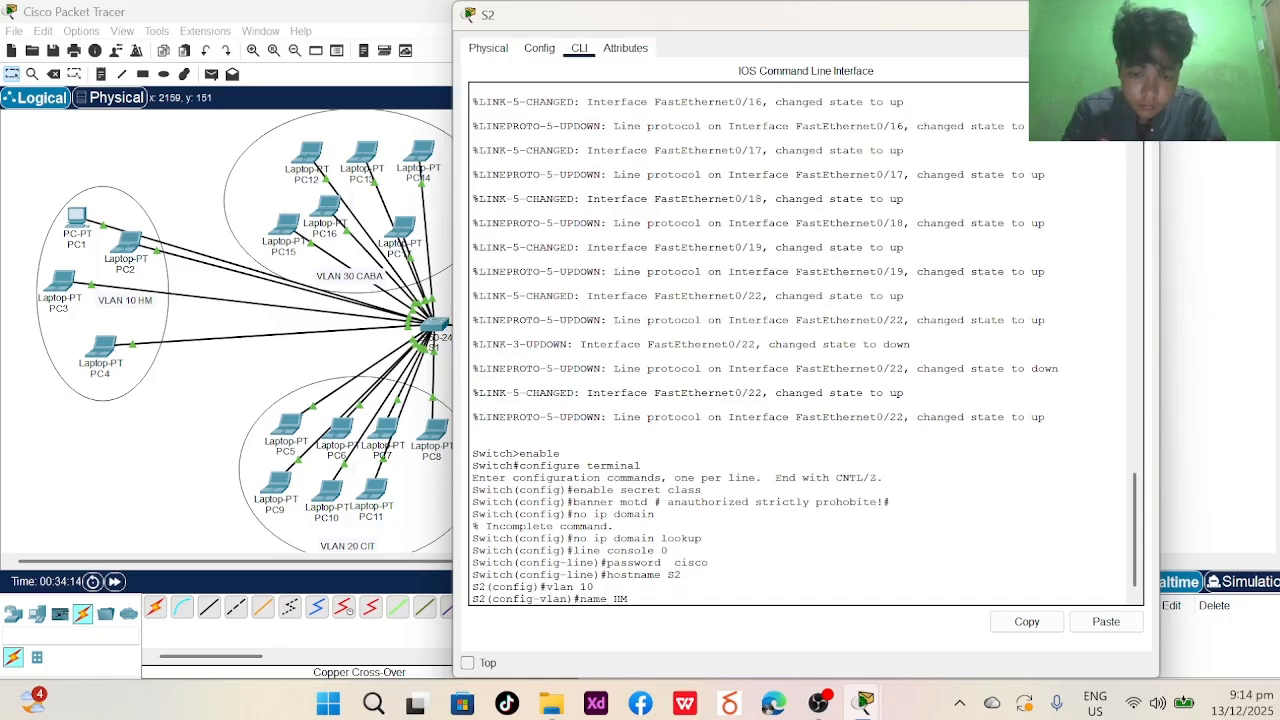
key("Return")
- Create VLAN 20 and name it CIT
key("Caps_Lock")
type("vlan 20")
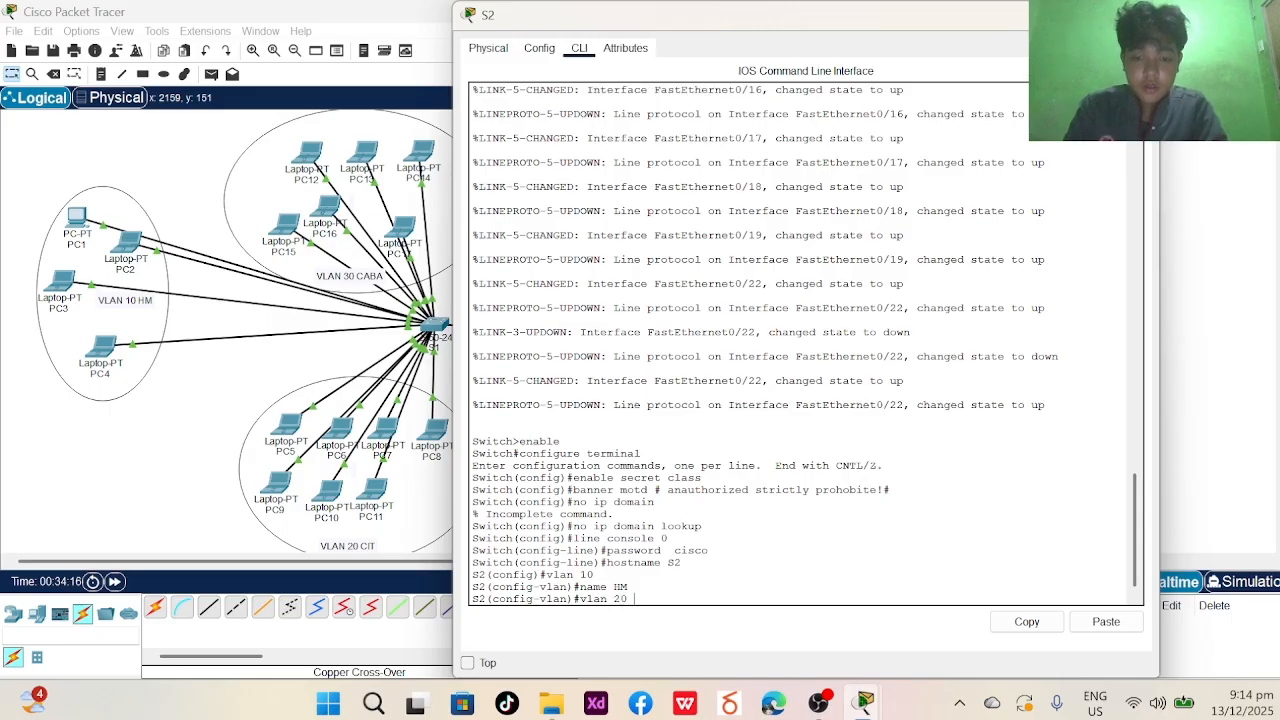
key("Caps_Lock")
key("Return")
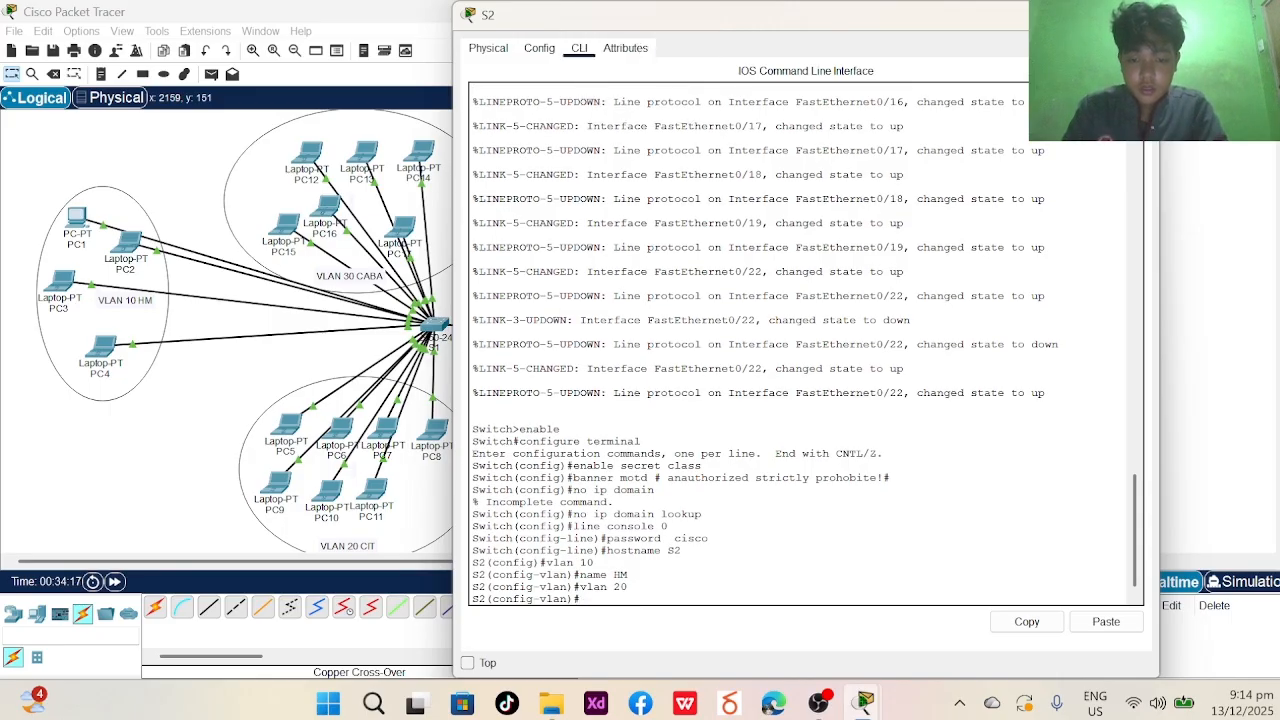
key("Caps_Lock")
type("name")
key("Caps_Lock")
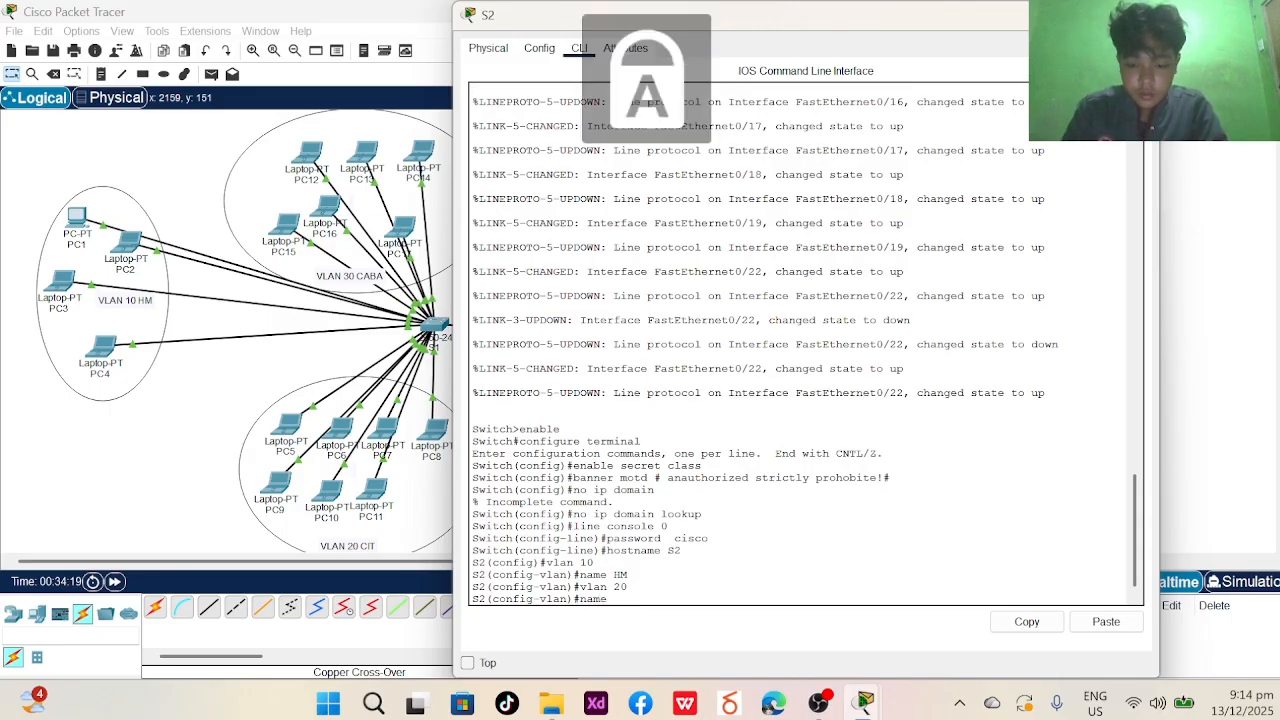
type("CIT")
key("Return")
- Create VLAN 30 and name it CABA
key("Caps_Lock")
type("vl")
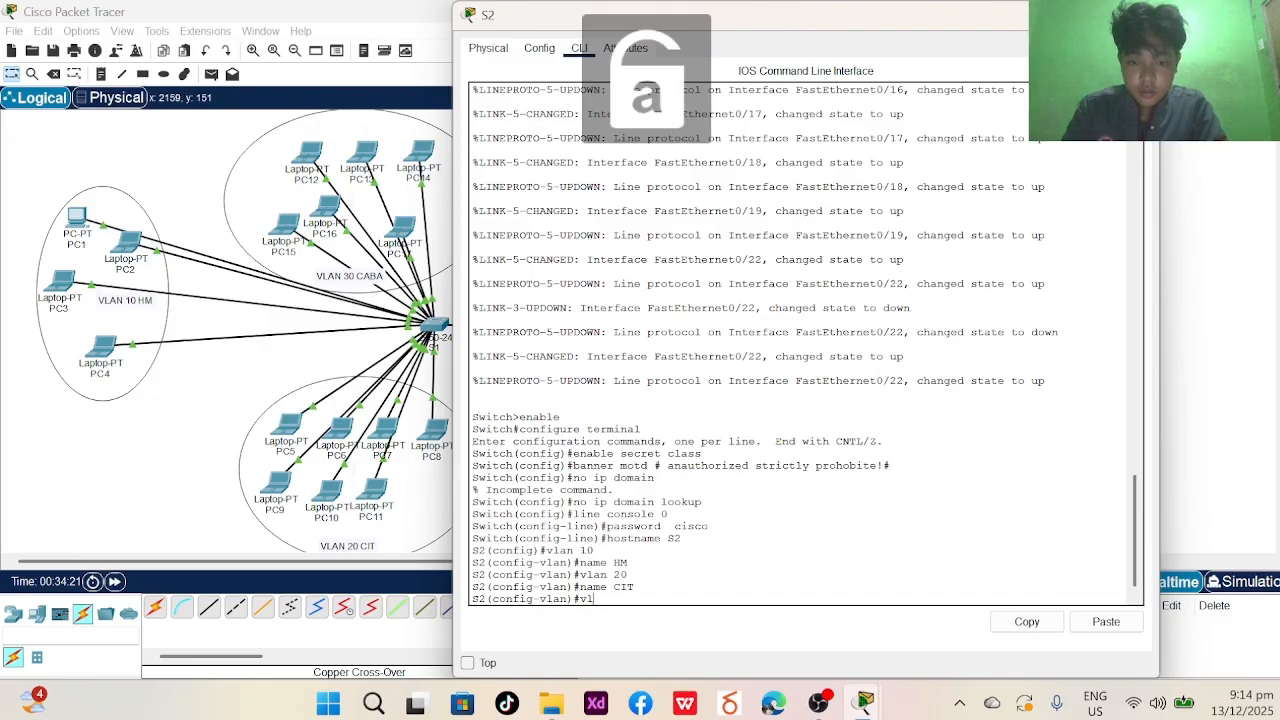
type("an 30 name")
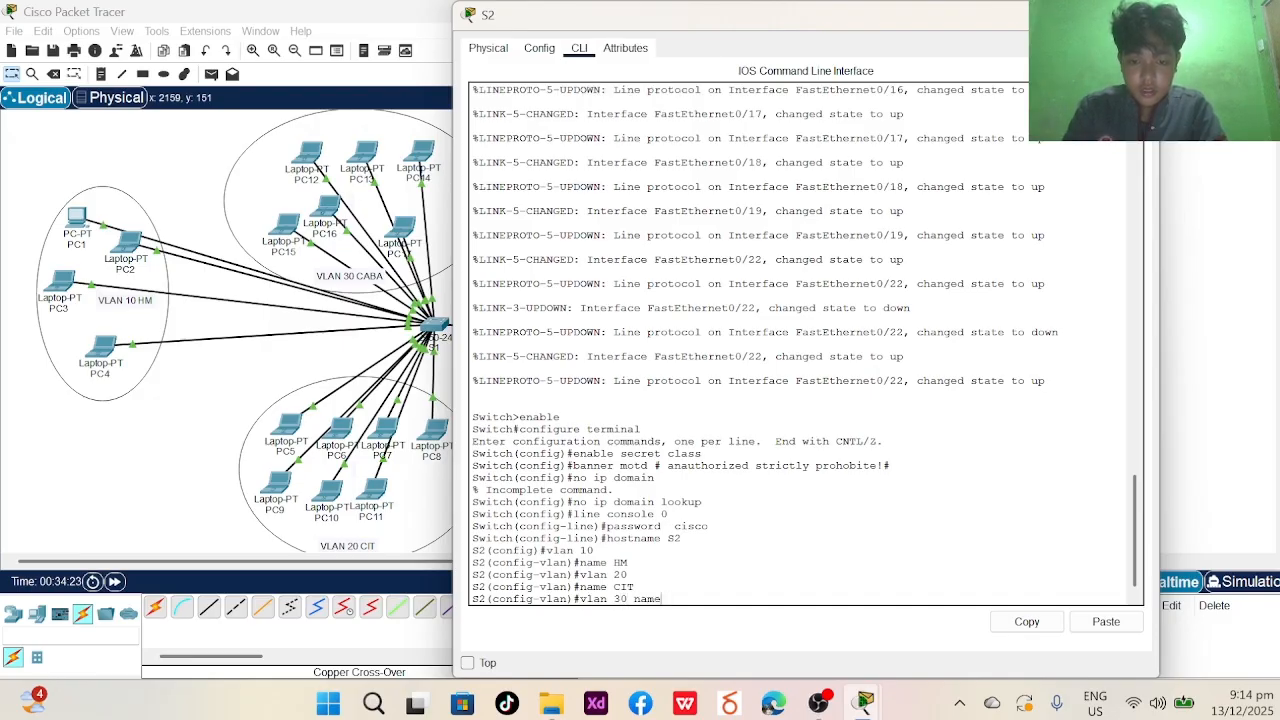
key("BackSpace")
key("BackSpace")
key("BackSpace")
key("BackSpace")
key("Return")
type("name")
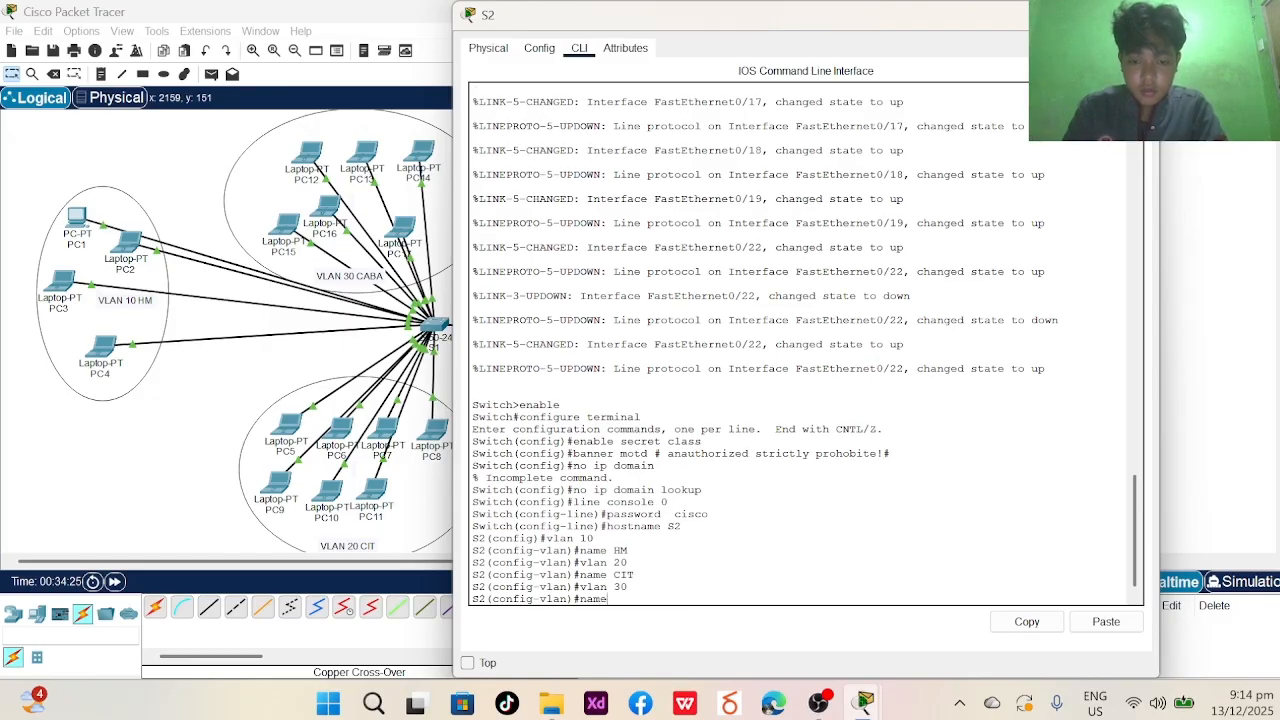
key("Caps_Lock")
type("CABA")
key("Return")
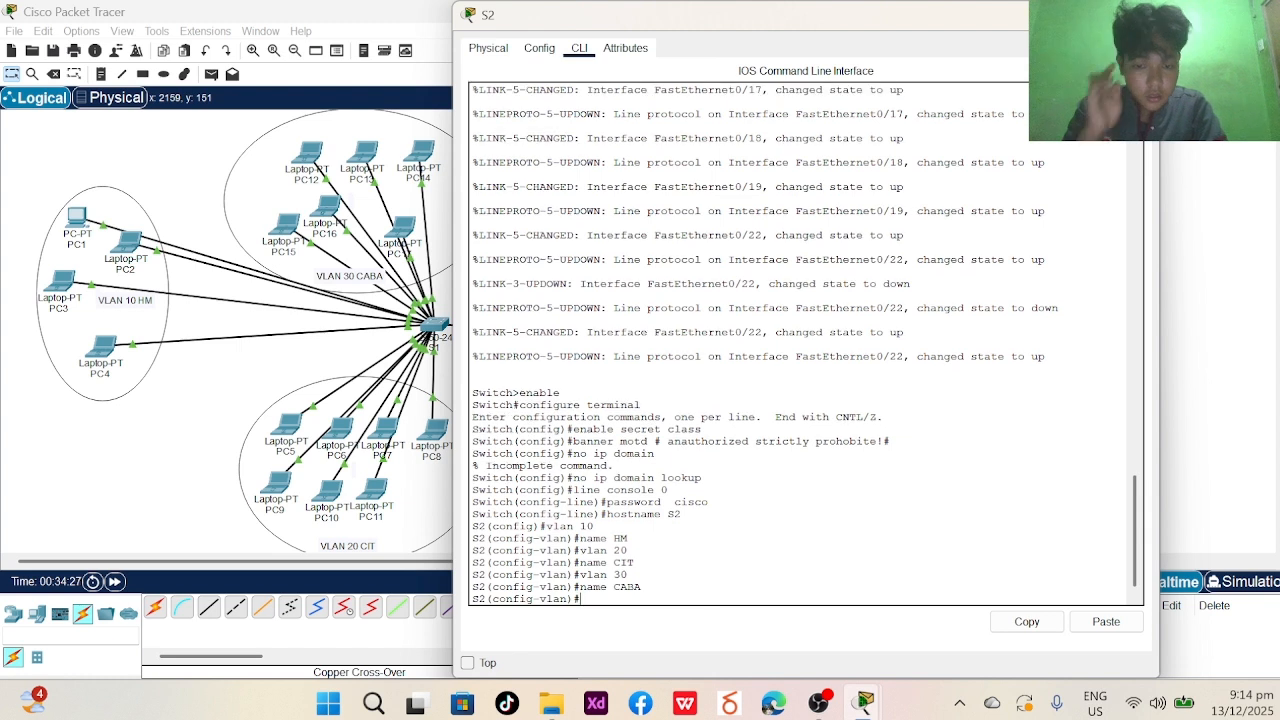
- Create VLAN 80 named Native, then end configuration mode
type("VLA")
key("BackSpace")
key("BackSpace")
key("BackSpace")
key("Caps_Lock")
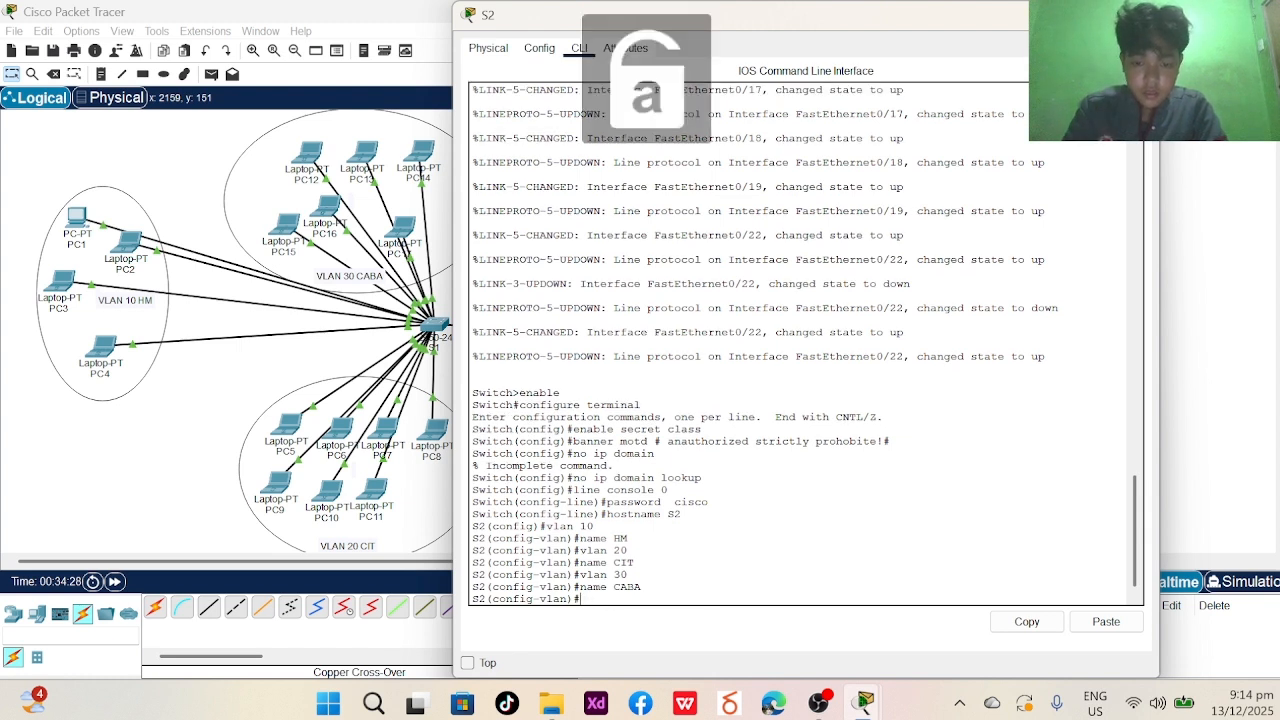
type("vlan ")
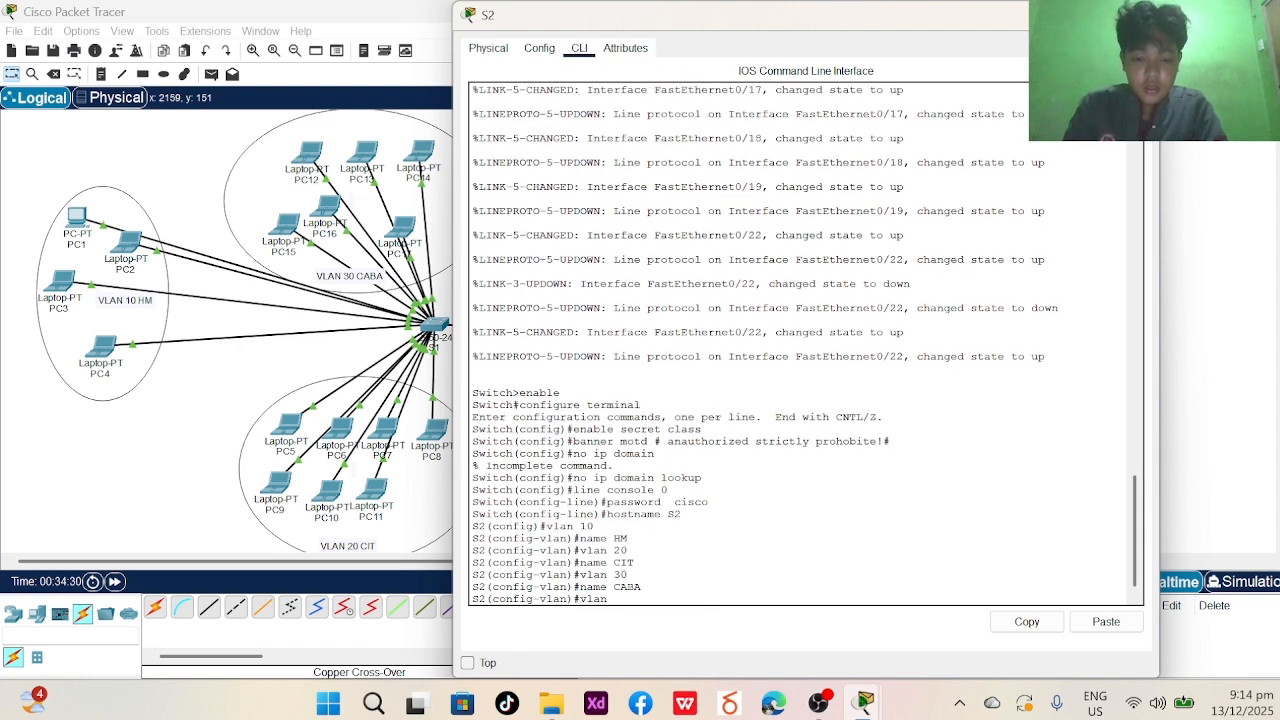
type("80b")
key("Return")
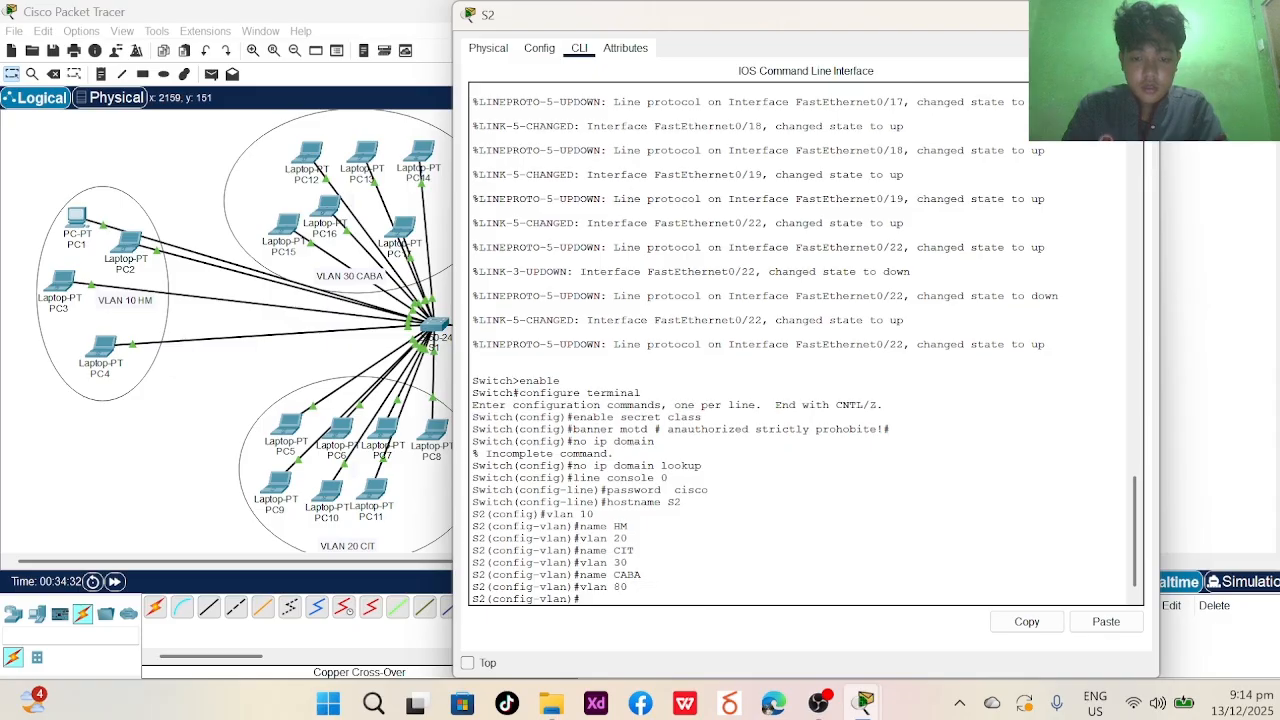
type("name a")
key("BackSpace")
key("Caps_Lock")
type("N")
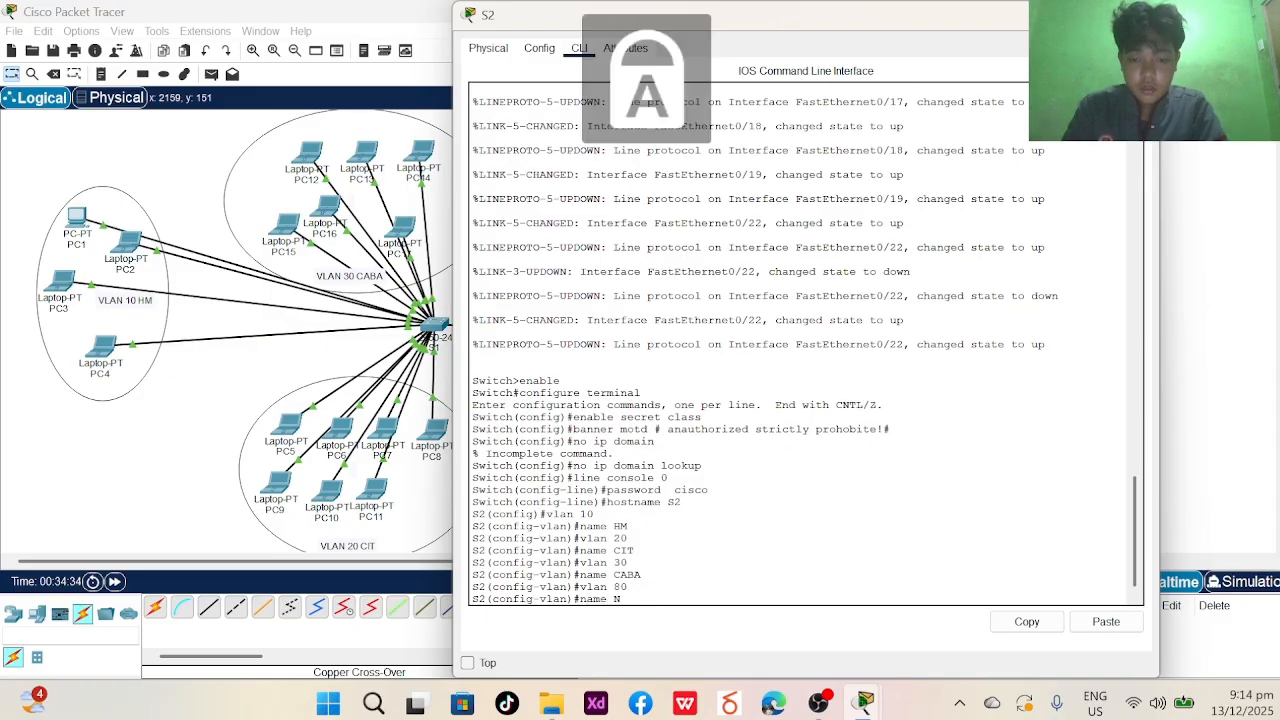
key("Caps_Lock")
type("ative")
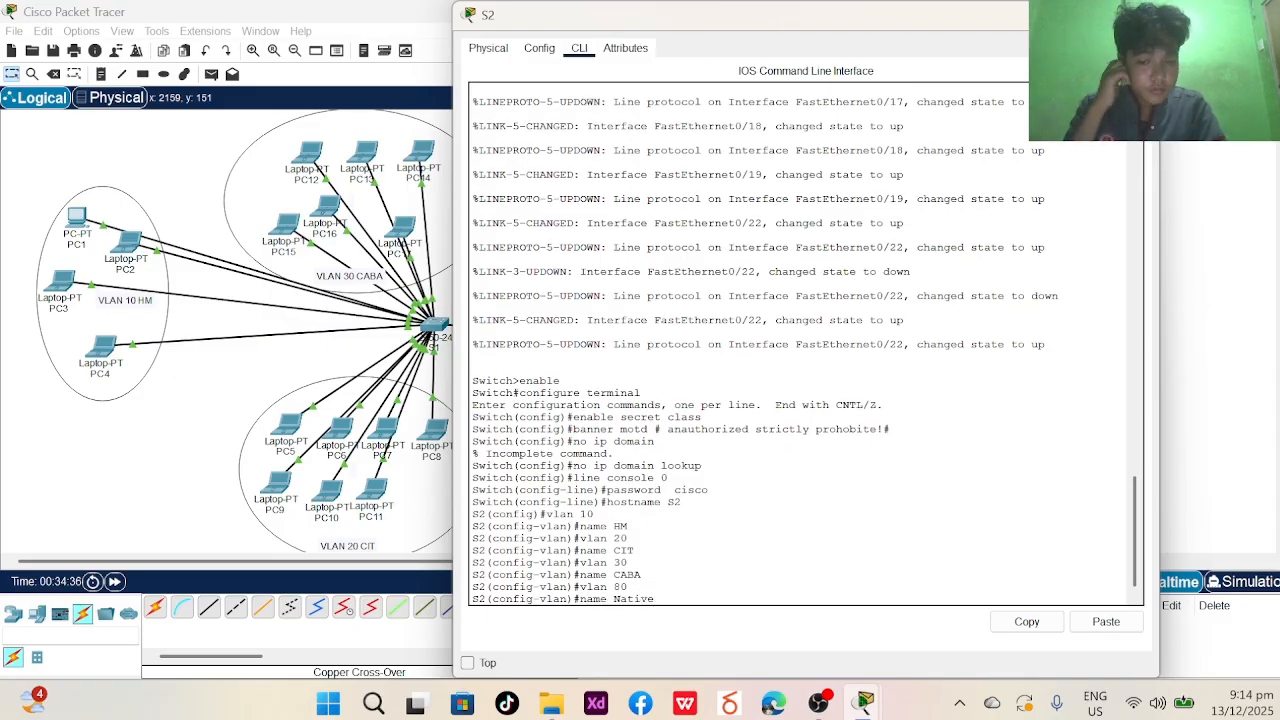
key("Return")
type("end")
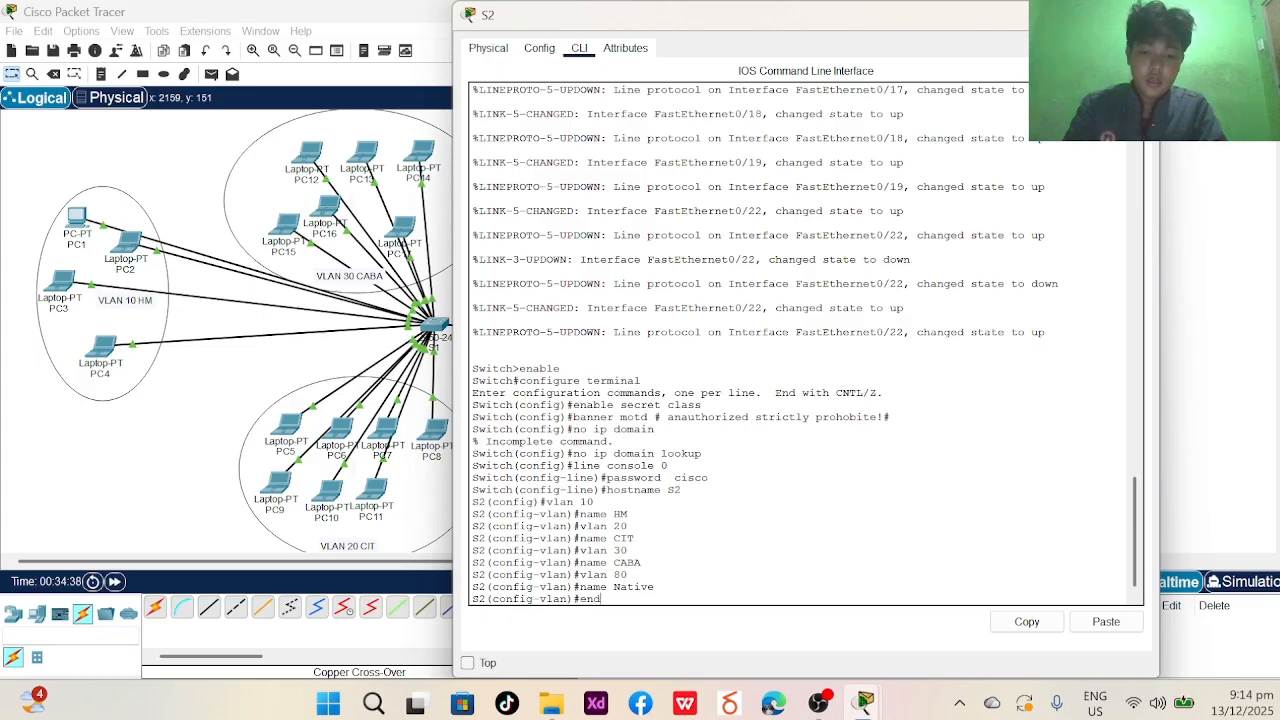
key("Return")
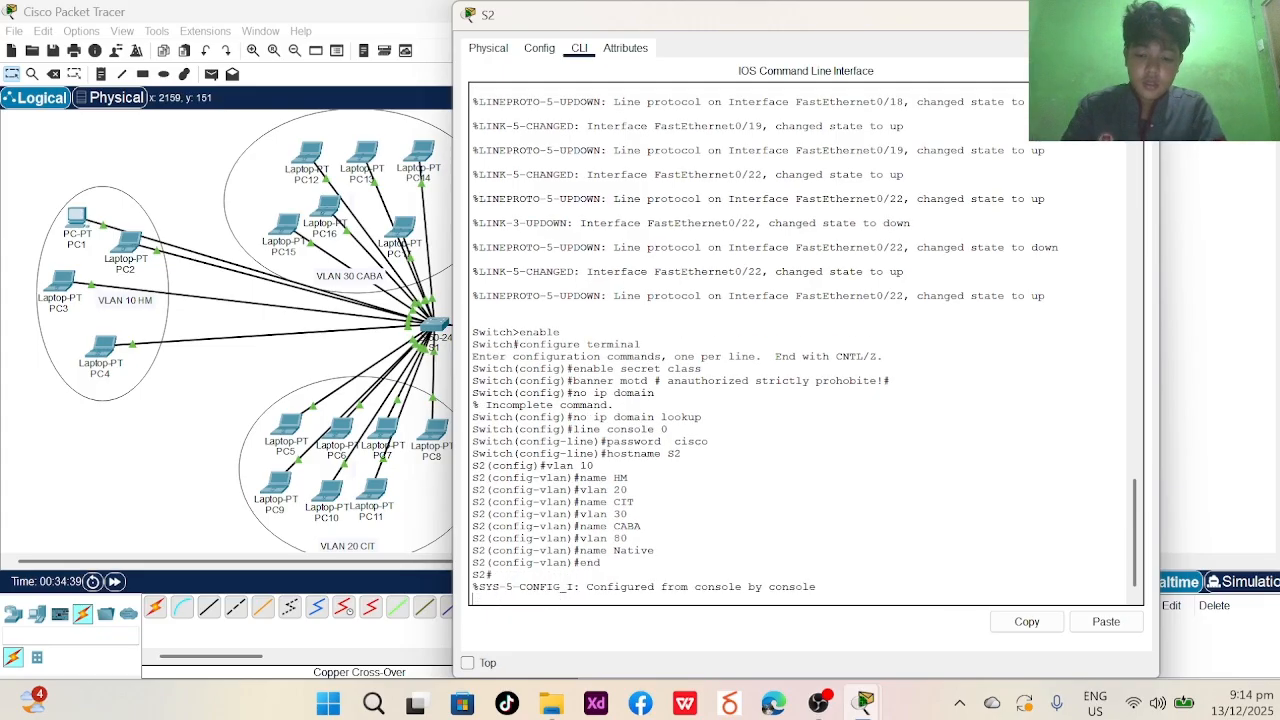
- Restart S2's console session and run show vlan brief to list VLANs 10, 20, 30, 80
type("exit")
key("Return")
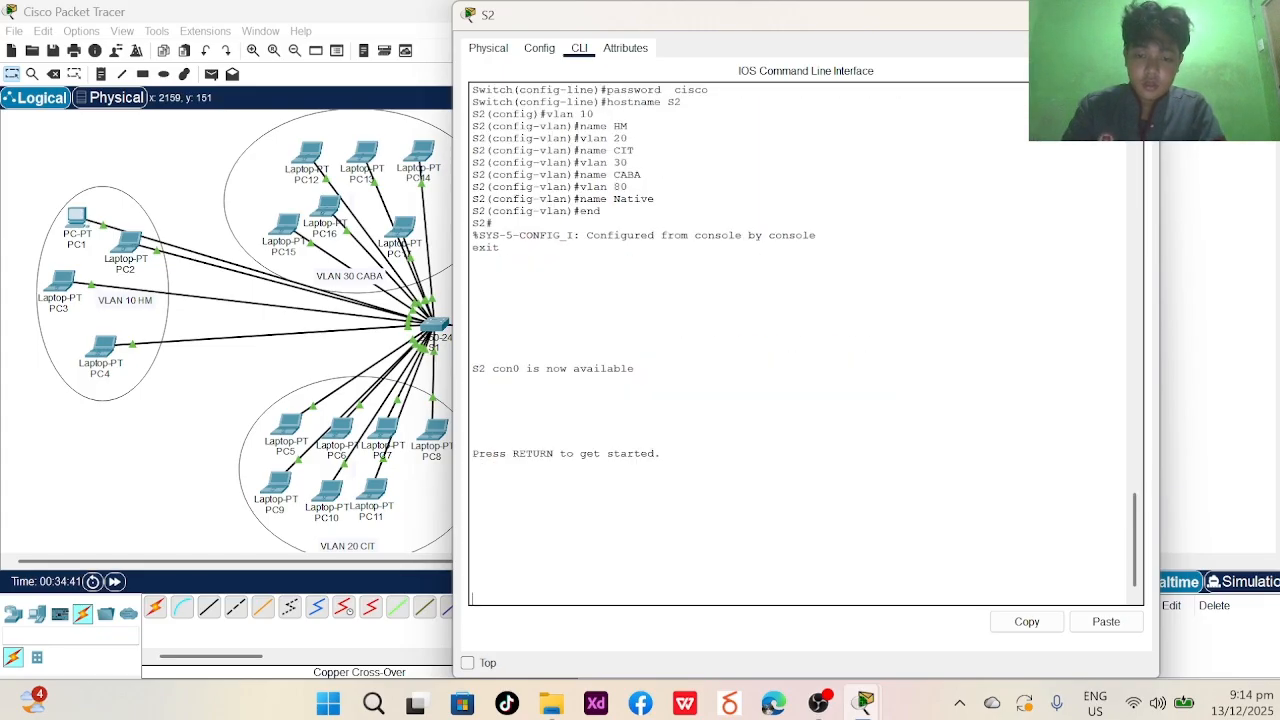
key("Return")
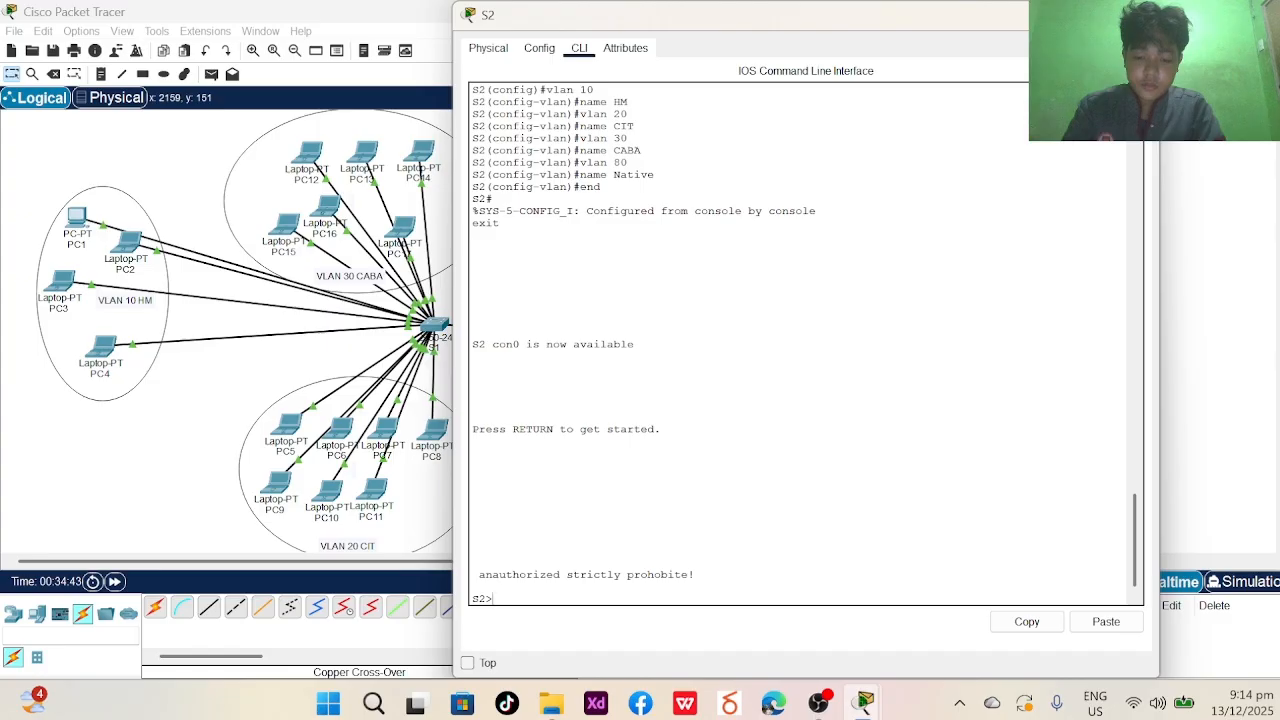
type("show vlan brie")
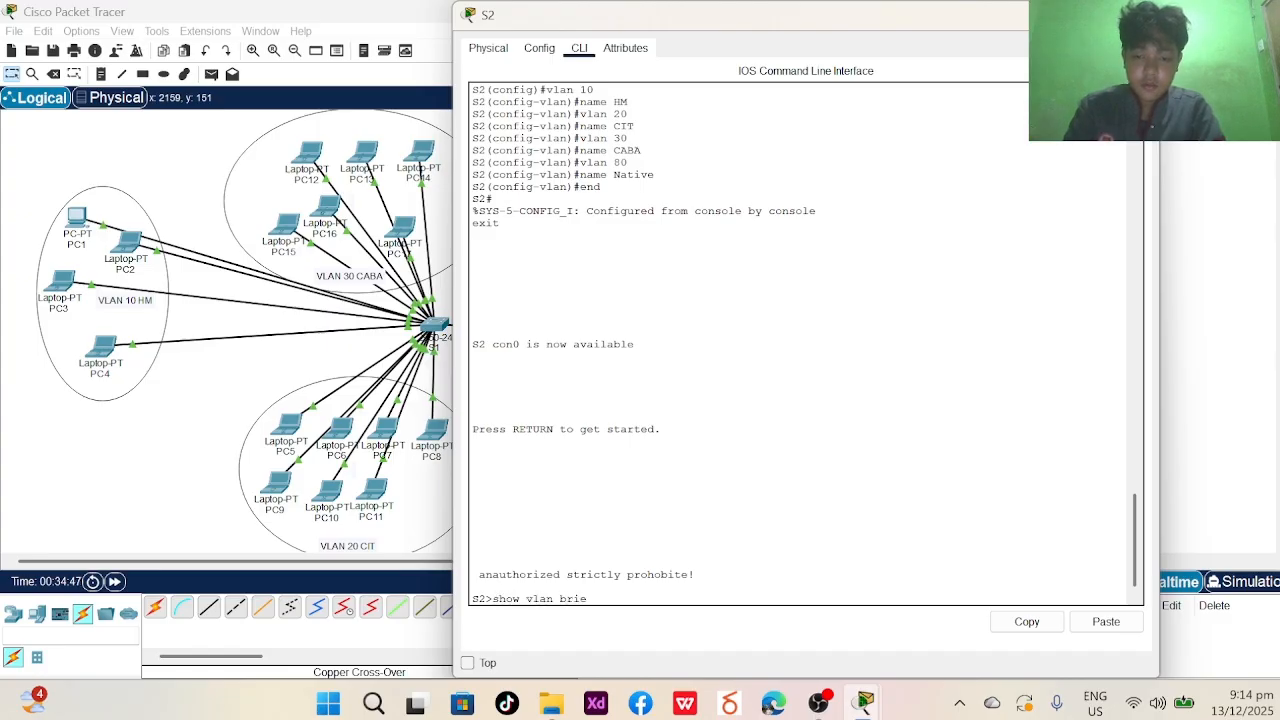
type("ff")
key("Return")
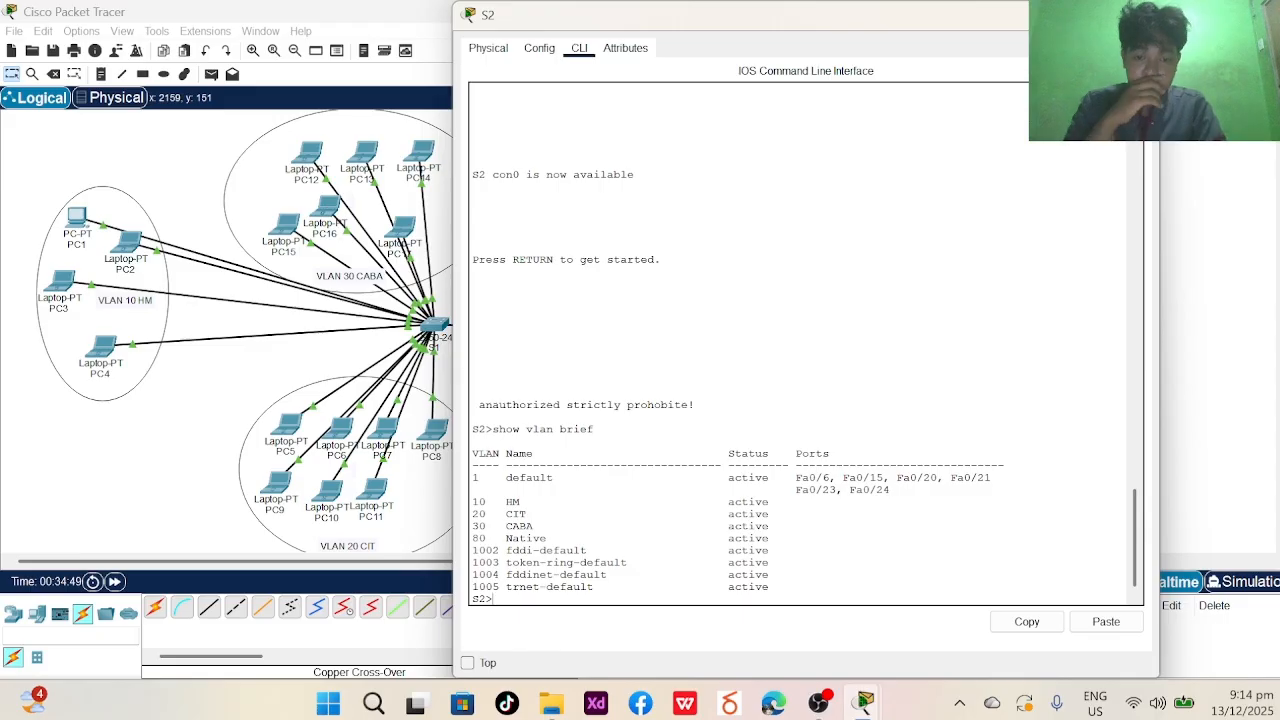
- Run enable and configure terminal on S2 to reach the S2(config)# prompt
type("enabl")
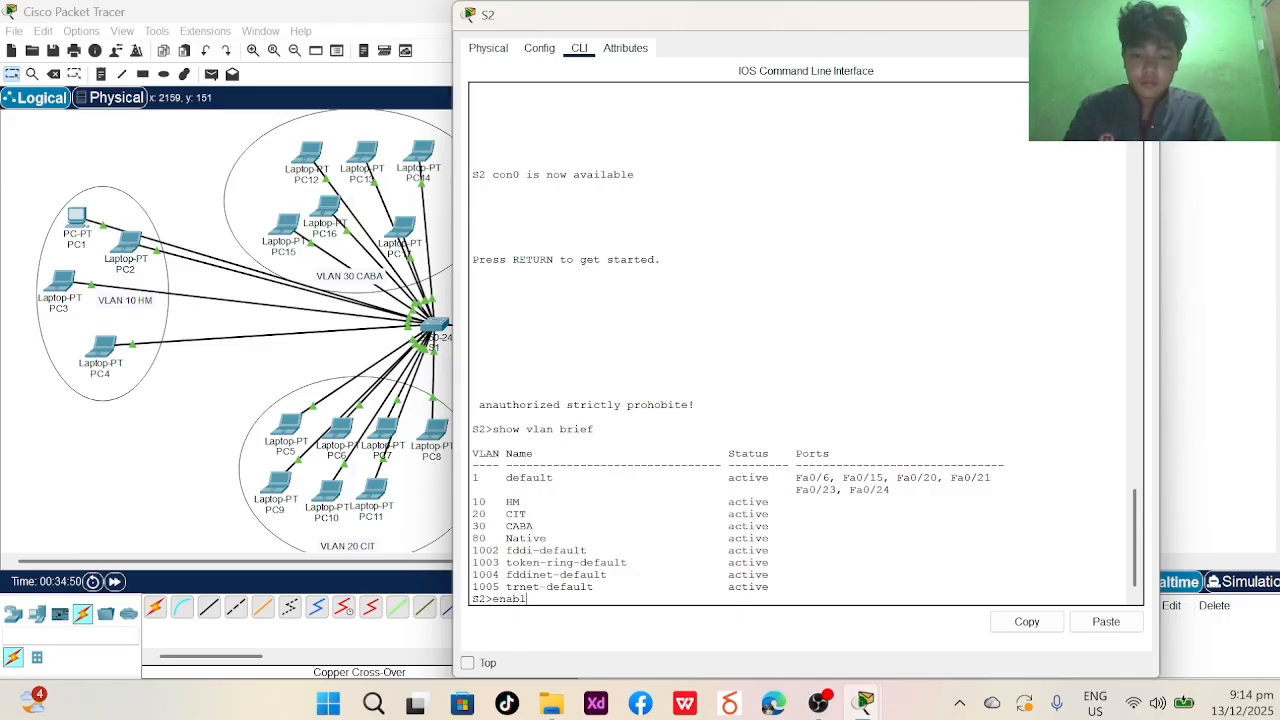
type("e")
key("Return")
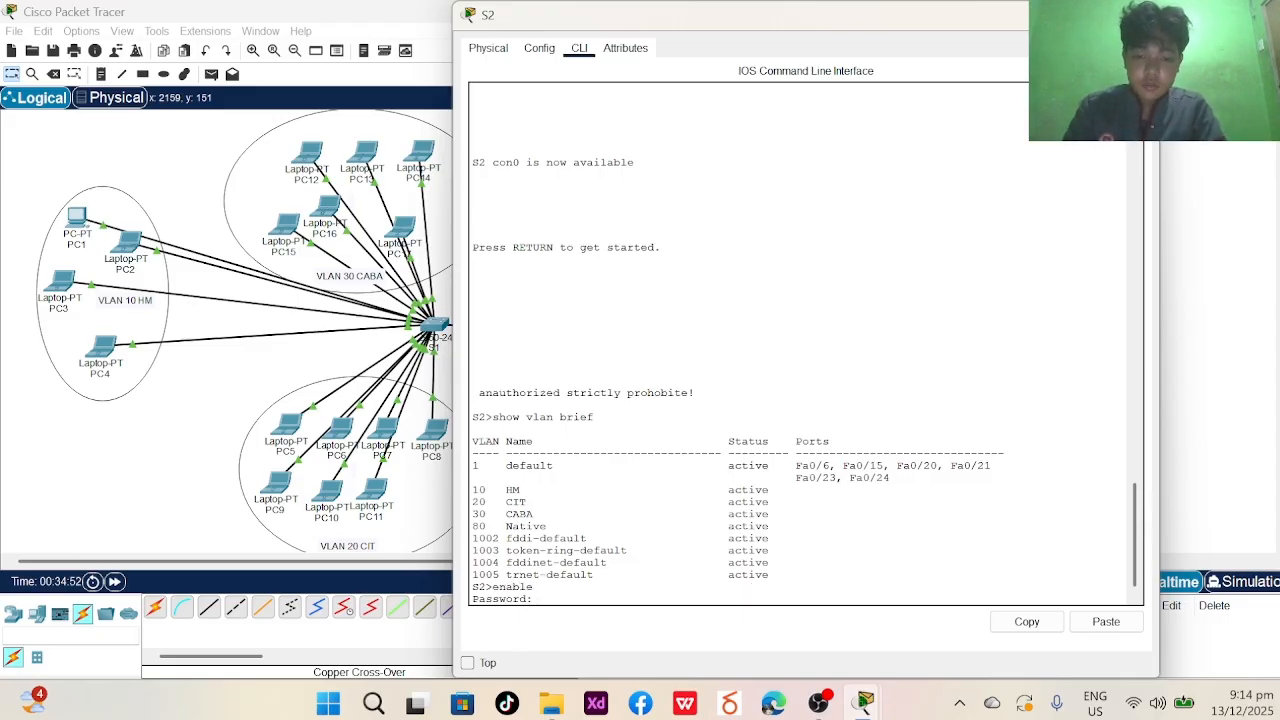
key("Return")
type("co")
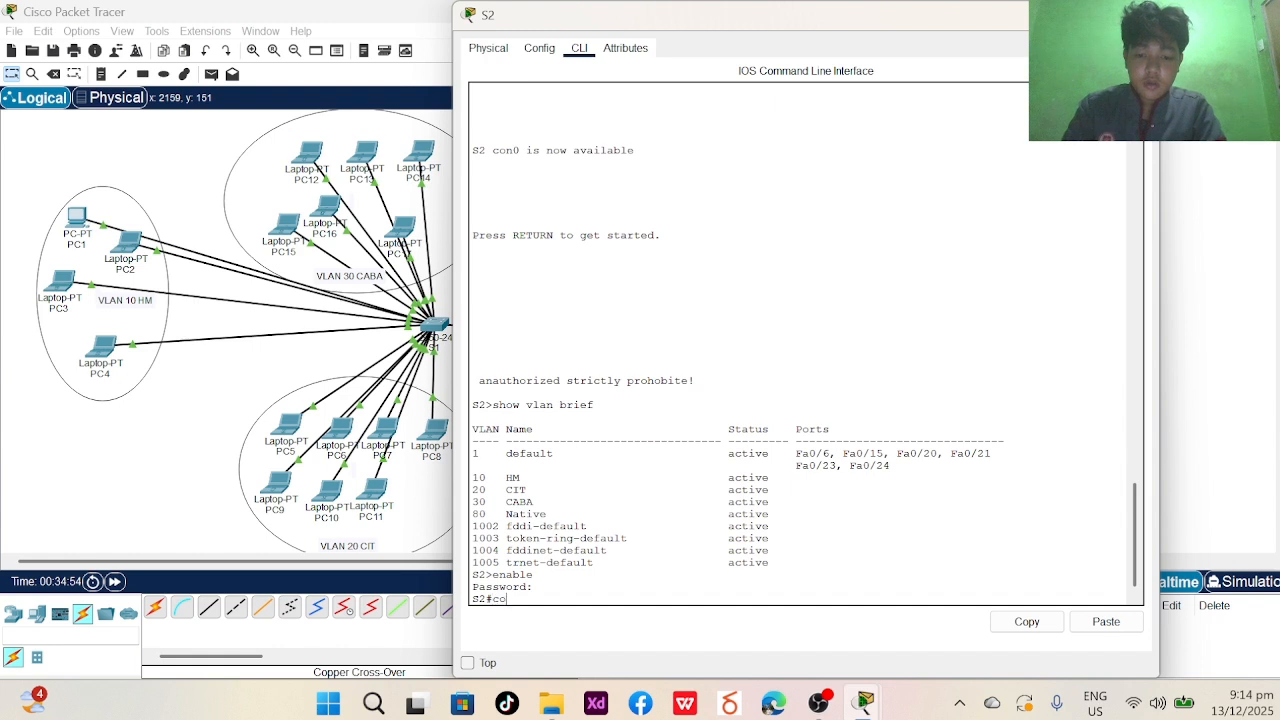
type("nf")
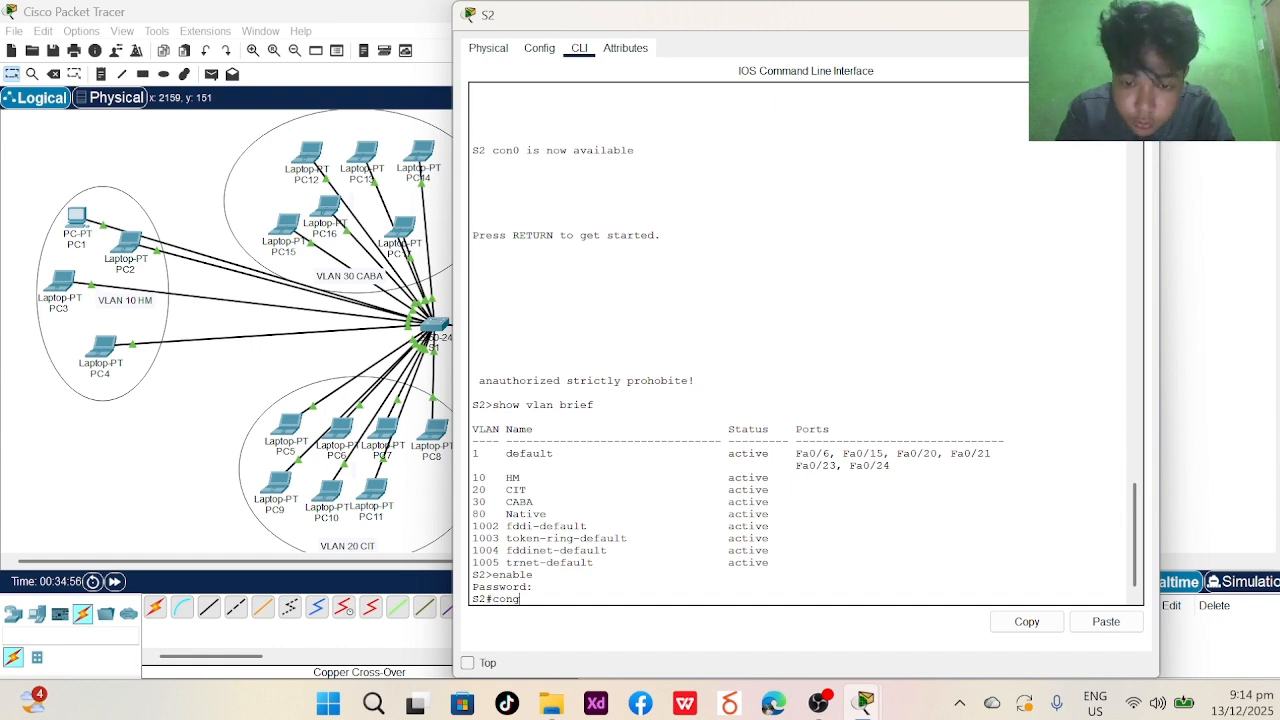
type("u")
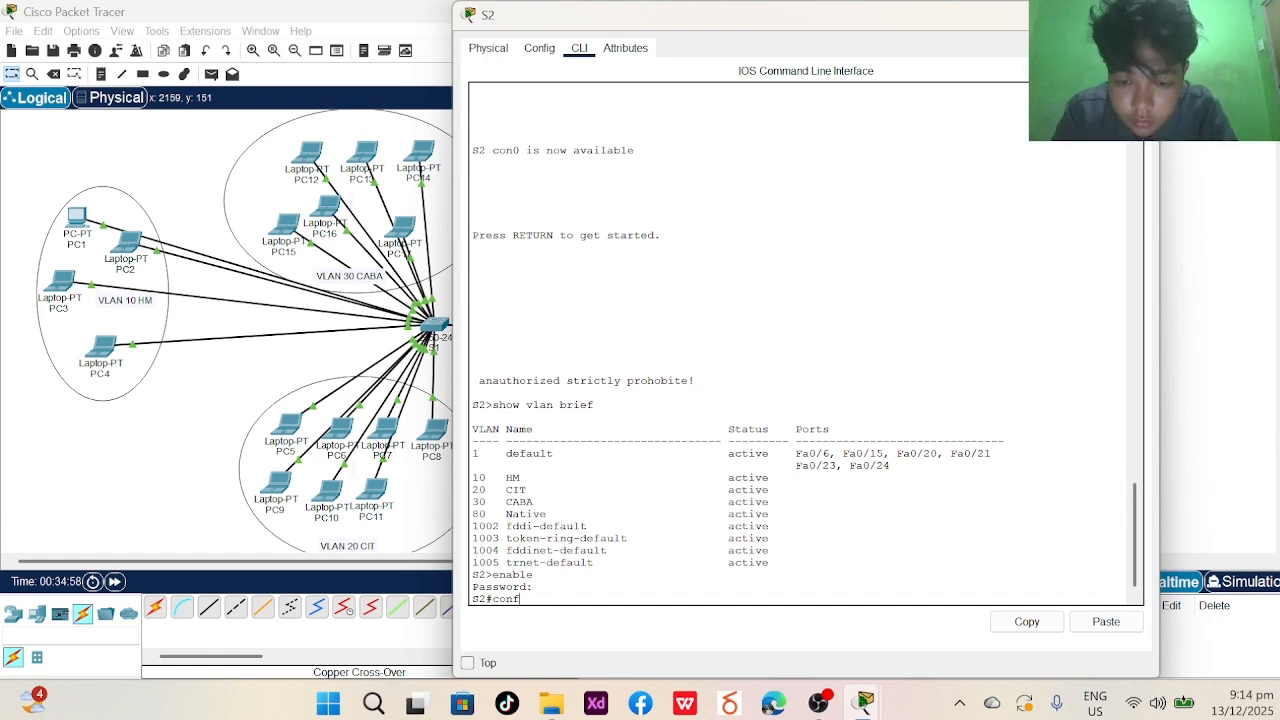
key("BackSpace")
type("igy")
key("BackSpace")
key("BackSpace")
key("BackSpace")
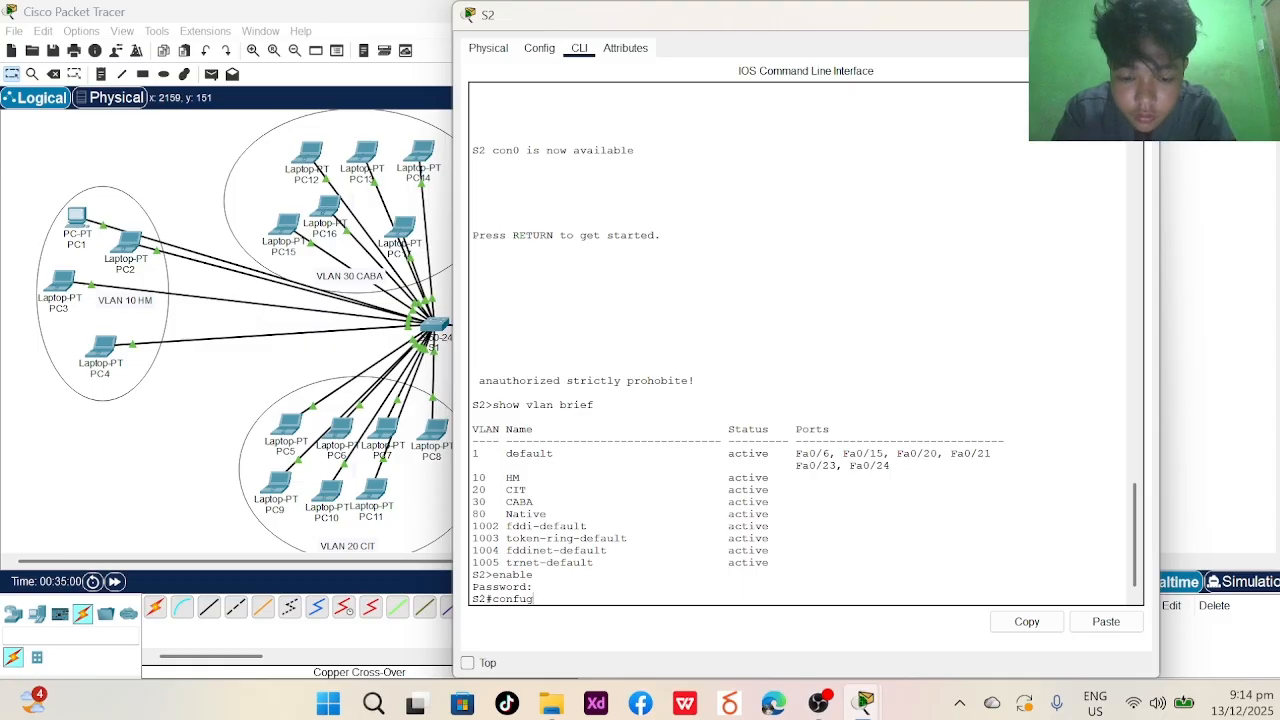
key("BackSpace")
key("BackSpace")
type("i")
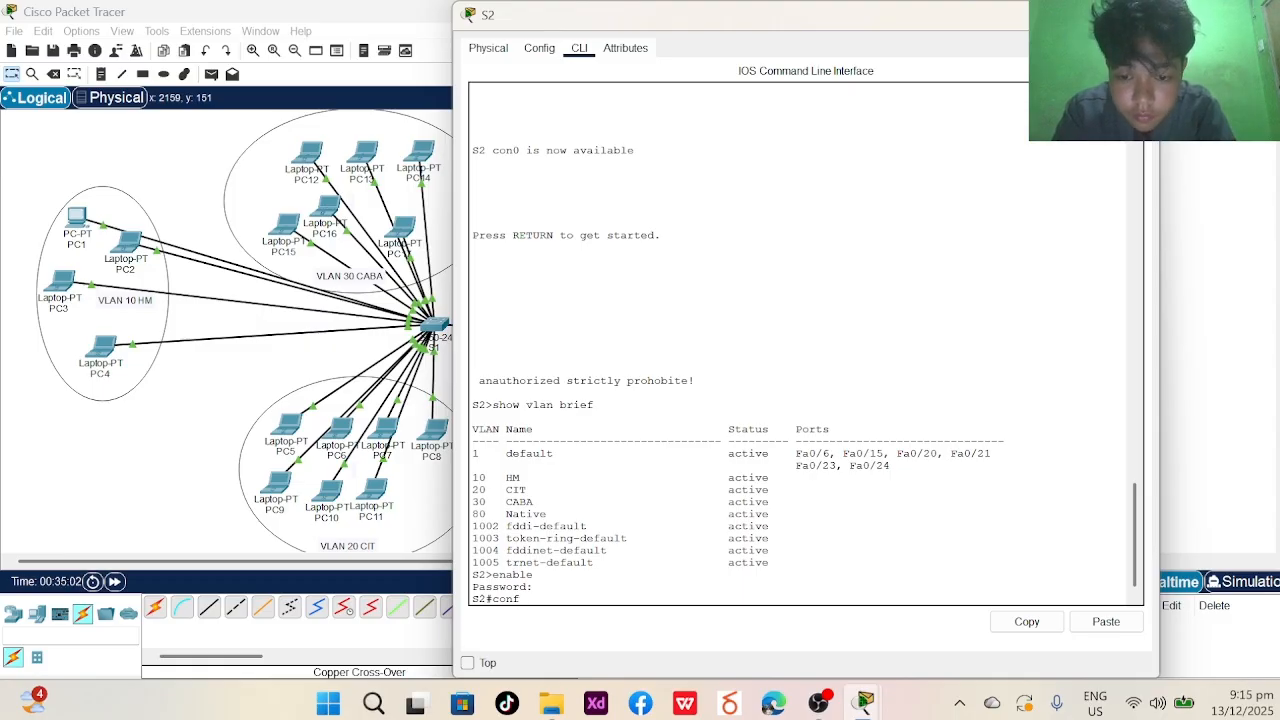
type("gure te")
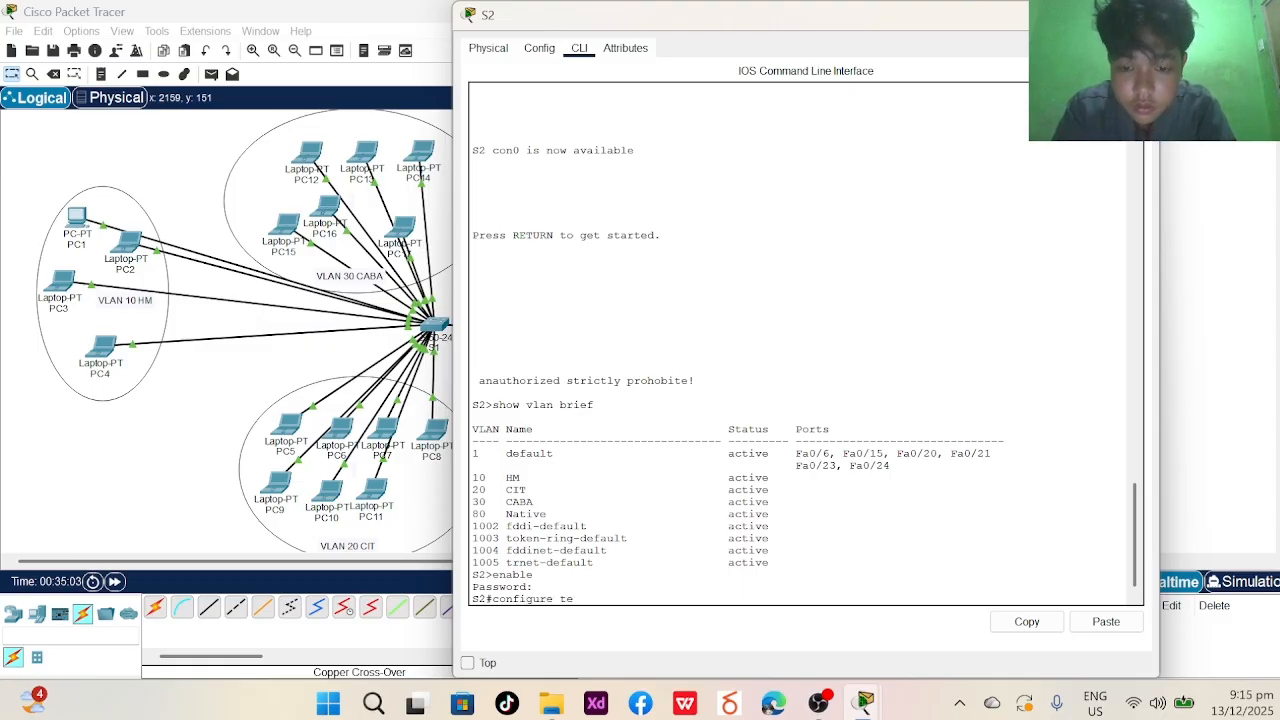
type("rminal")
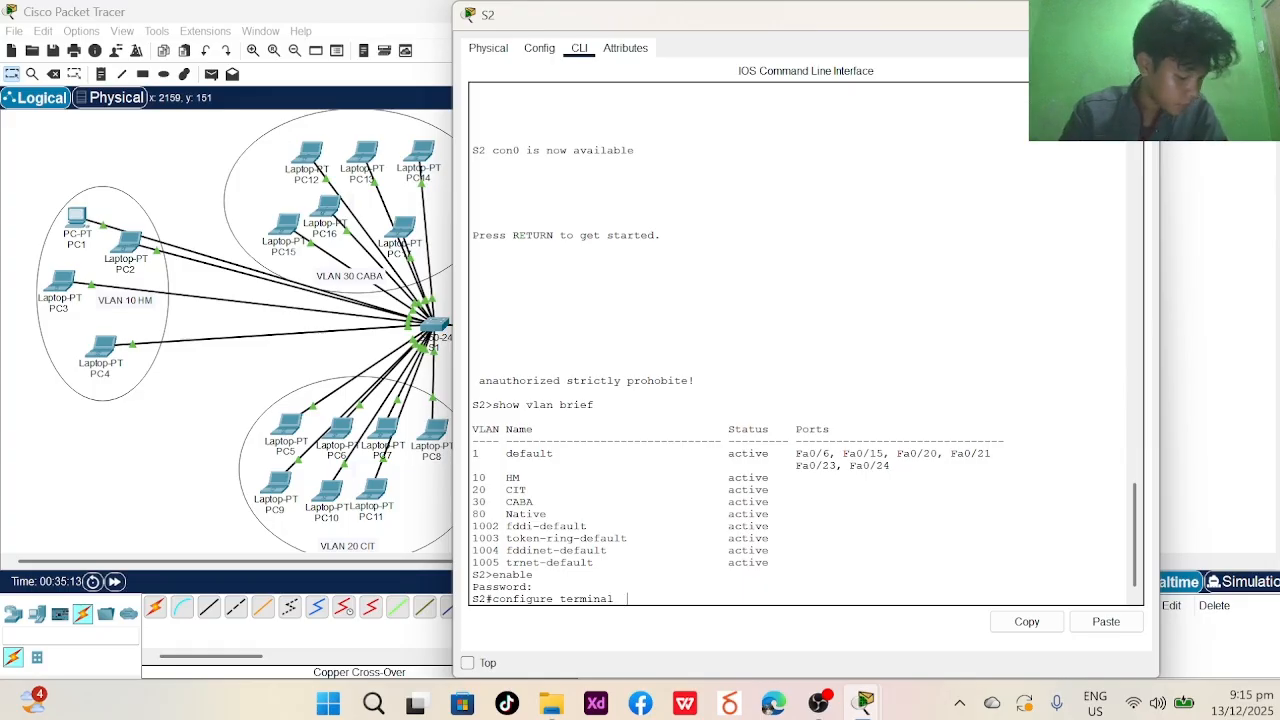
key("Return")
- Select interface range Fa0/1-6 and assign it to access VLAN 10
type("int")
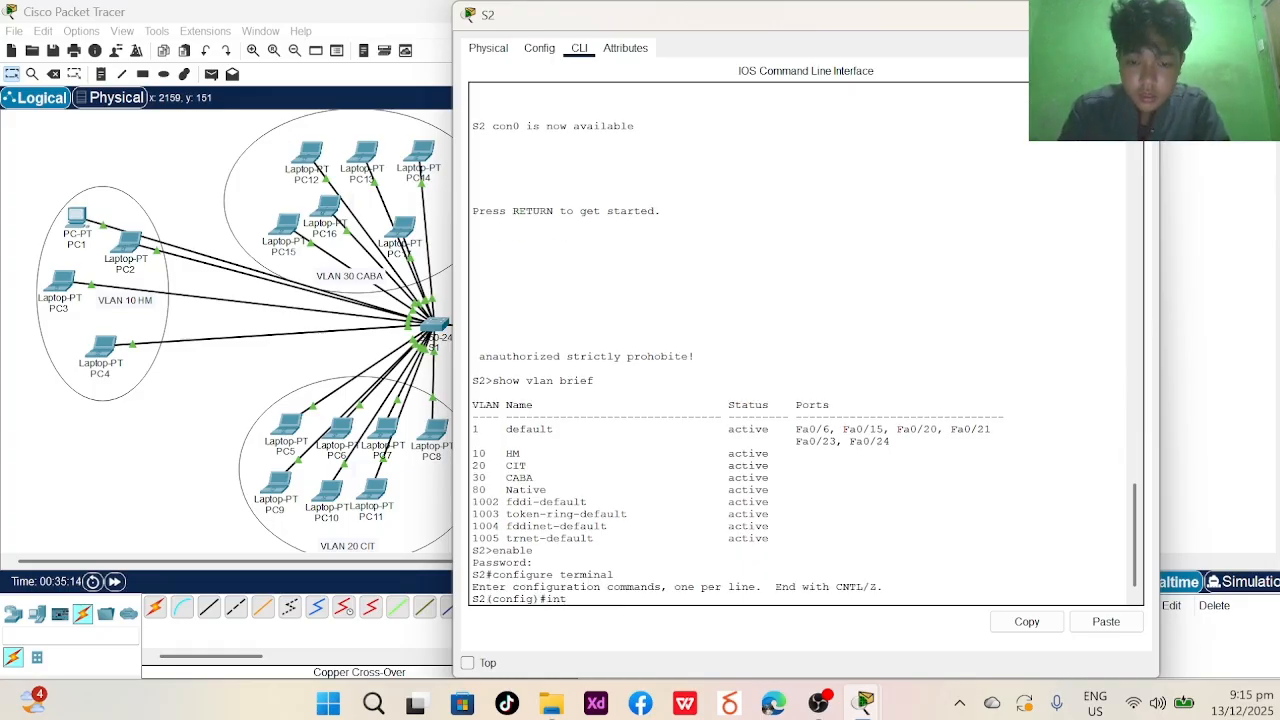
type("erface range")
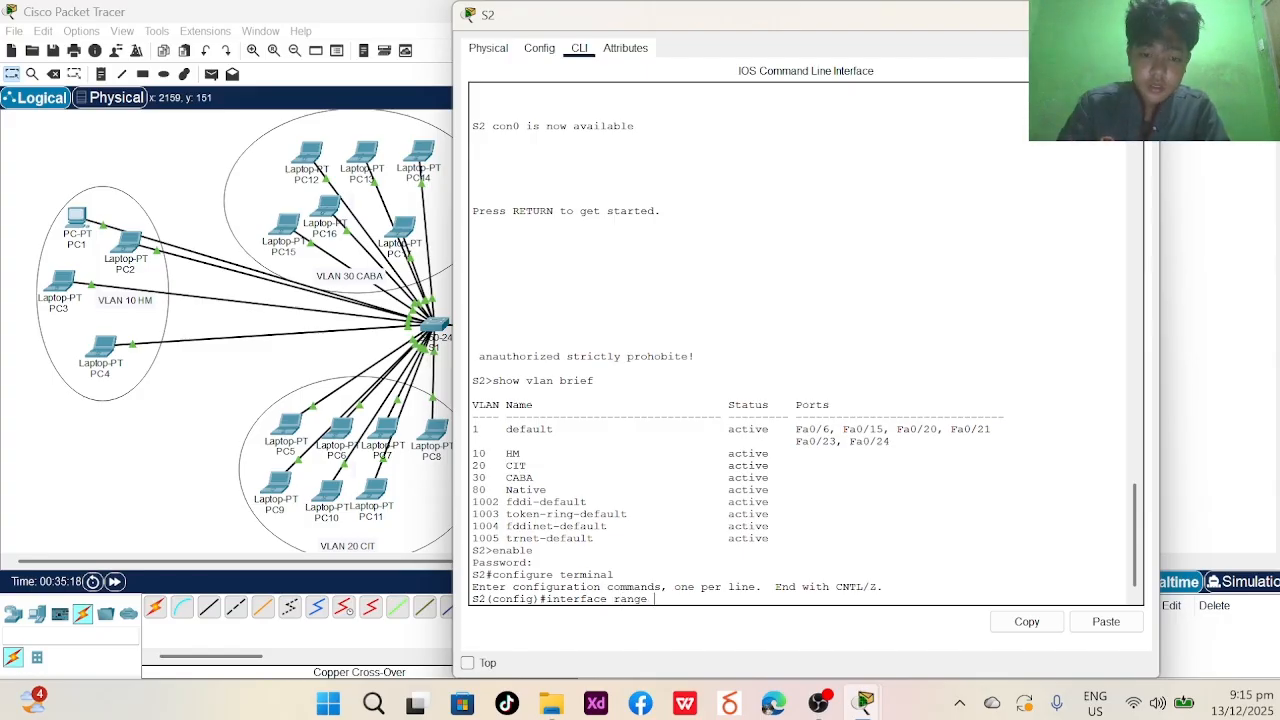
key("Caps_Lock")
type("FA 0")
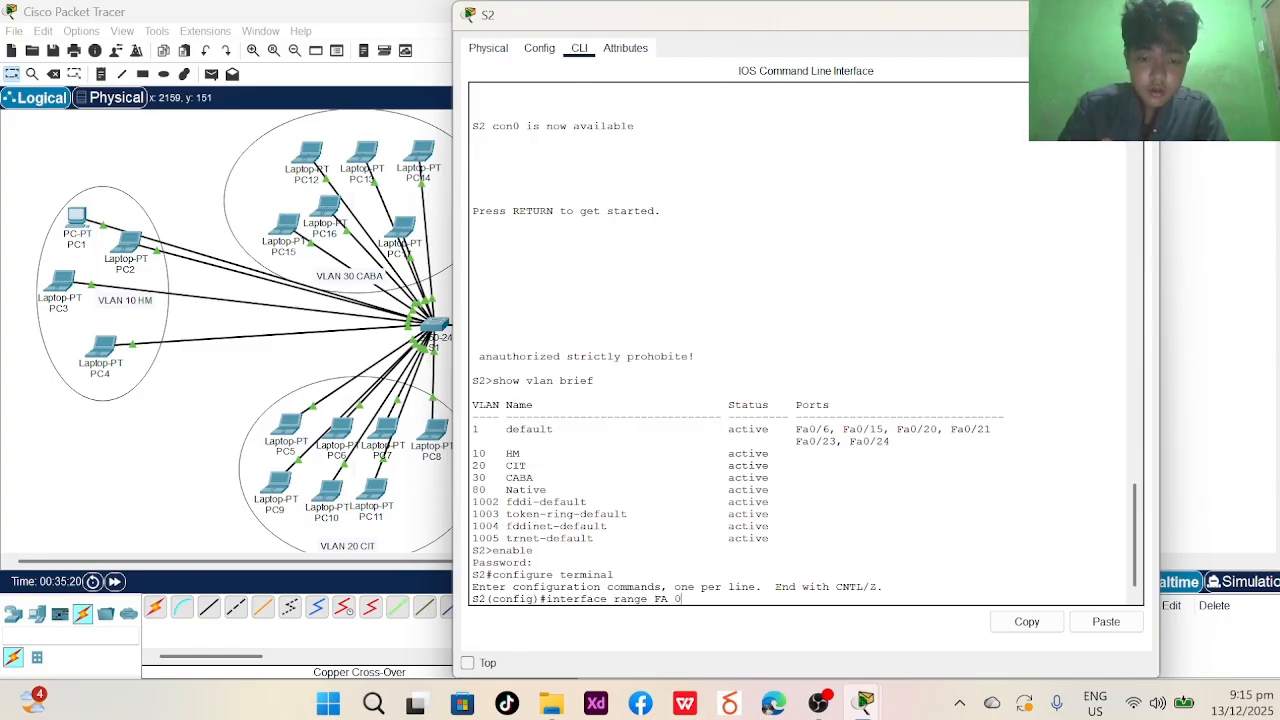
key("BackSpace")
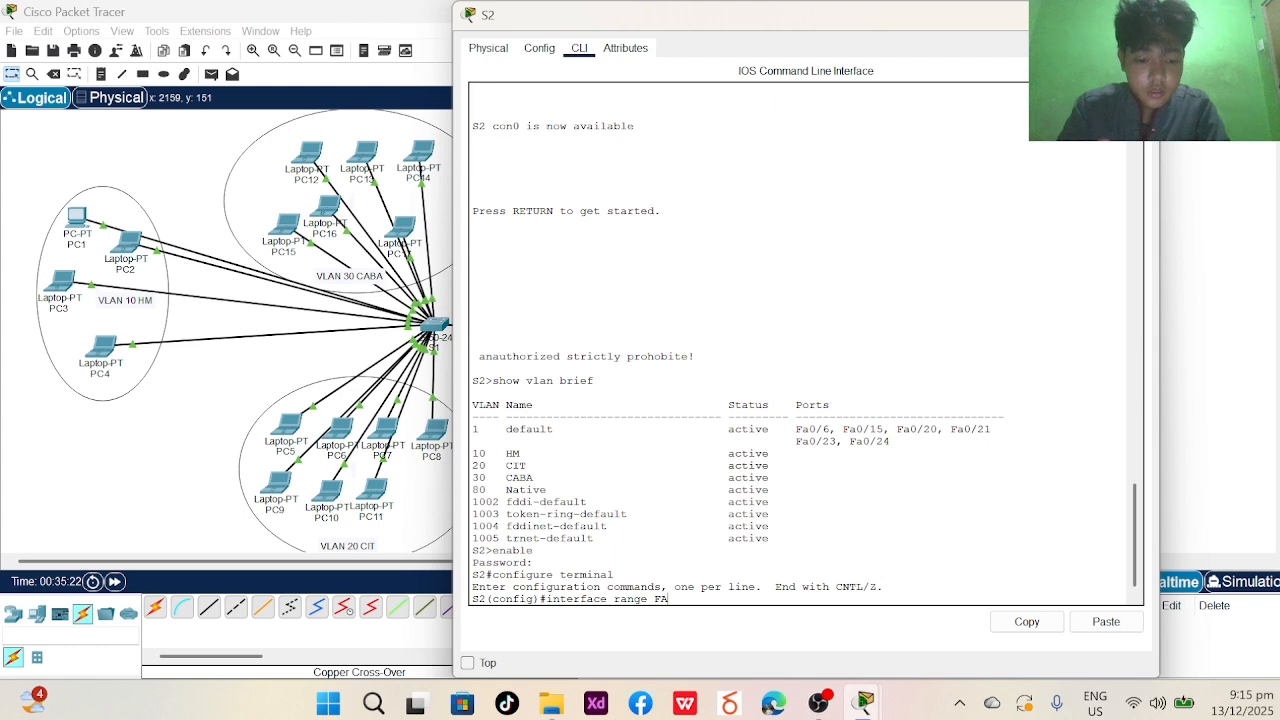
type("/1")
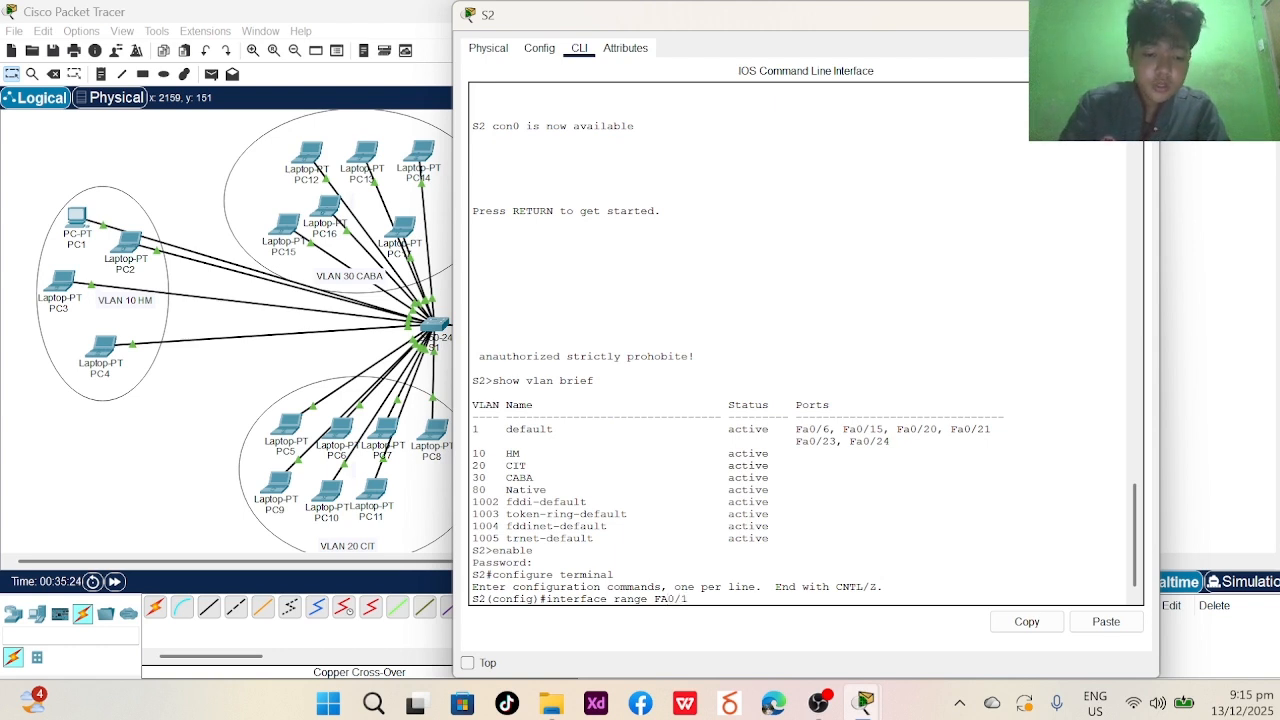
type("-16")
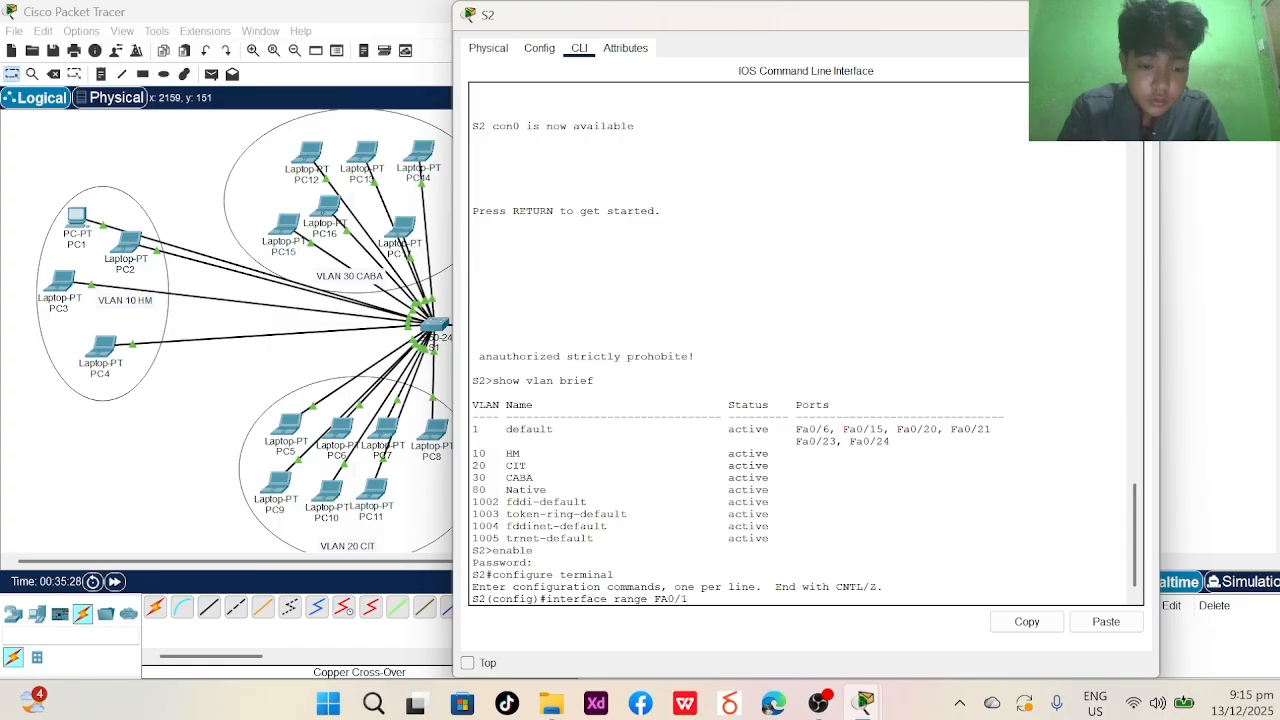
type("6")
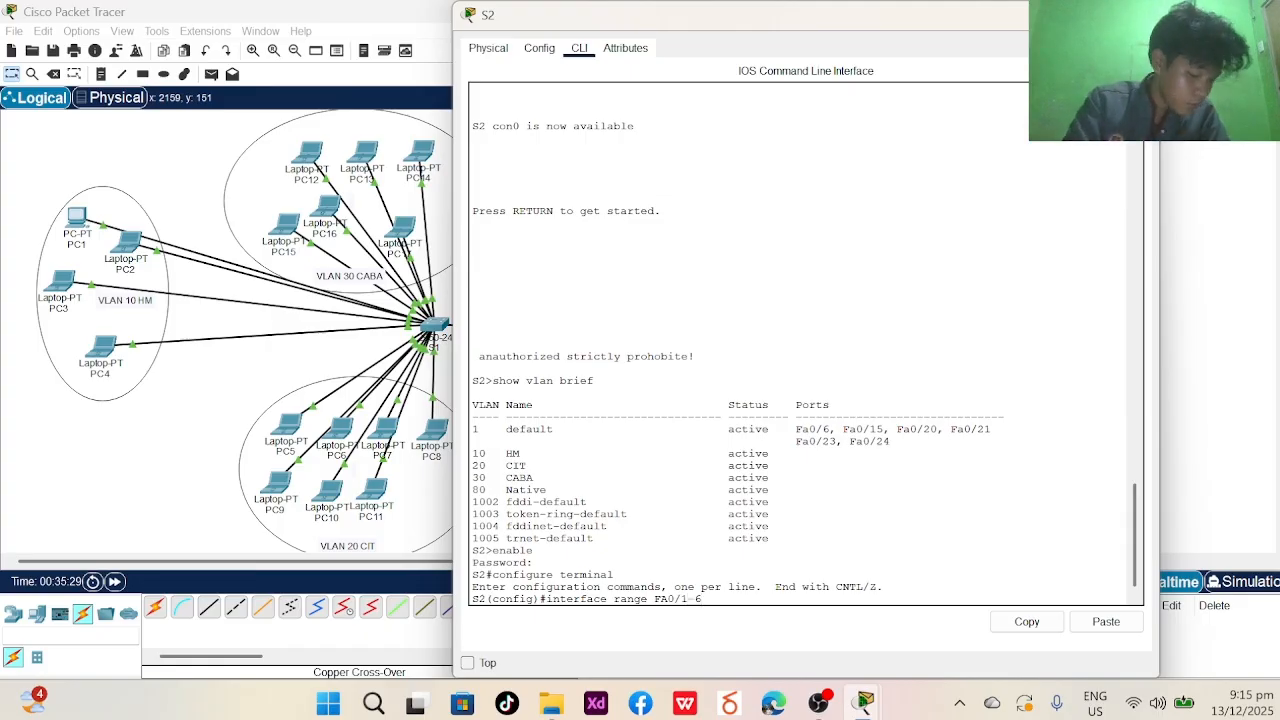
key("Return")
type("sw")
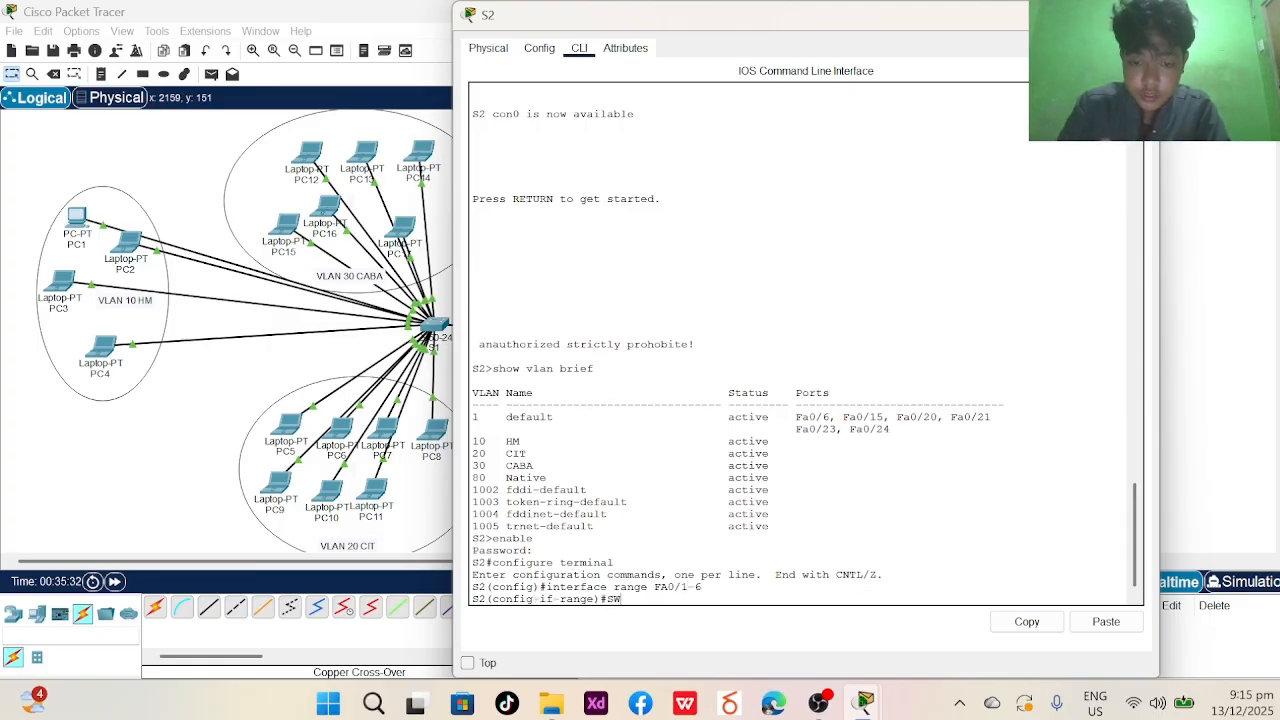
key("Caps_Lock")
type("ith")
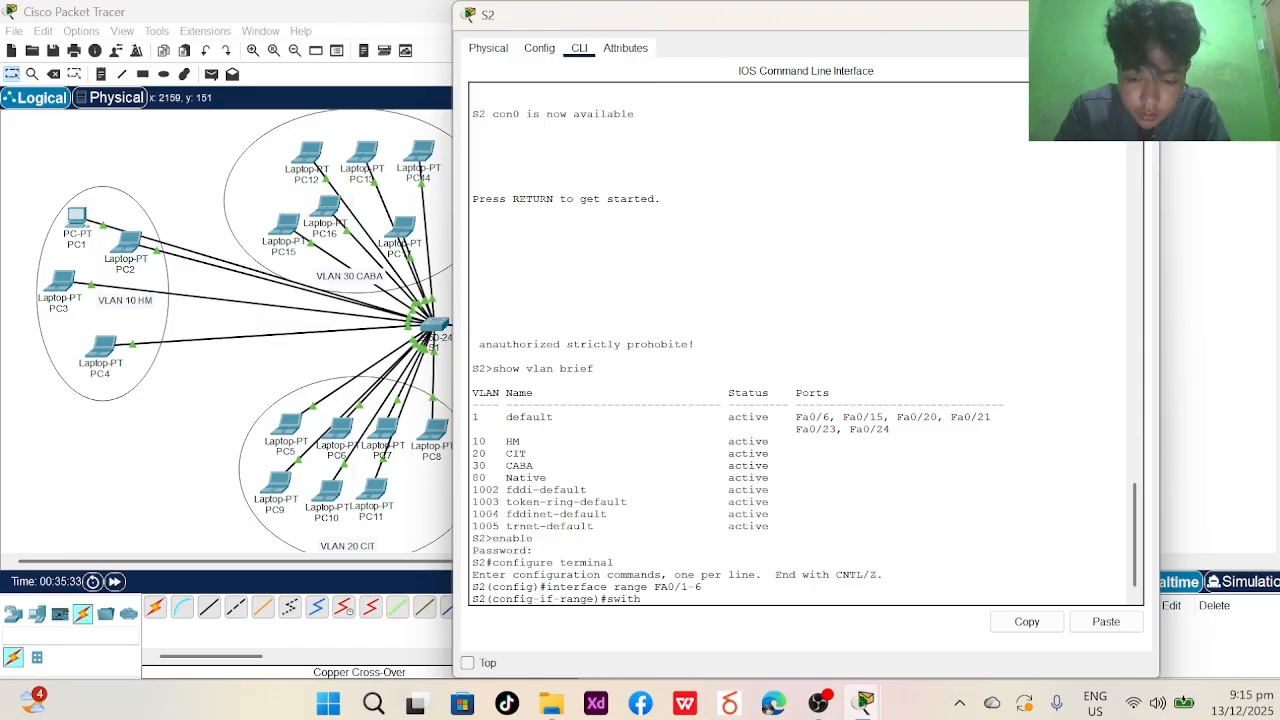
key("BackSpace")
type("chport")
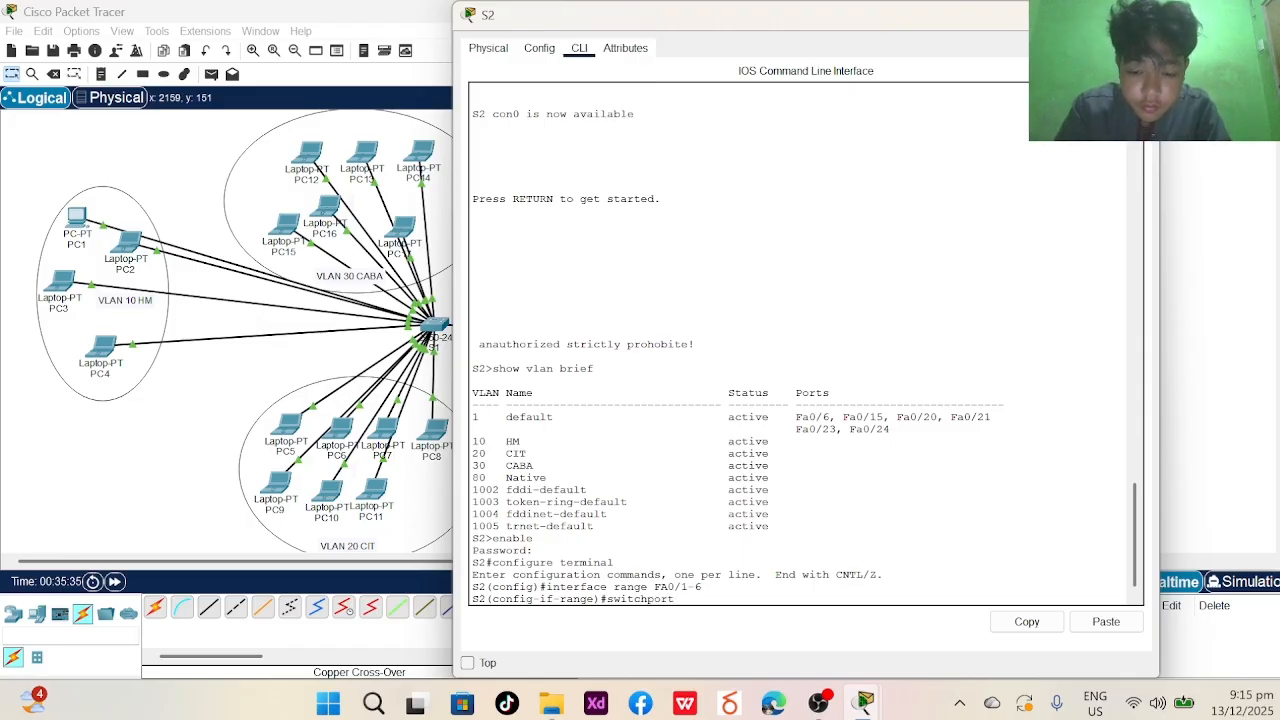
type(" vlan 10")
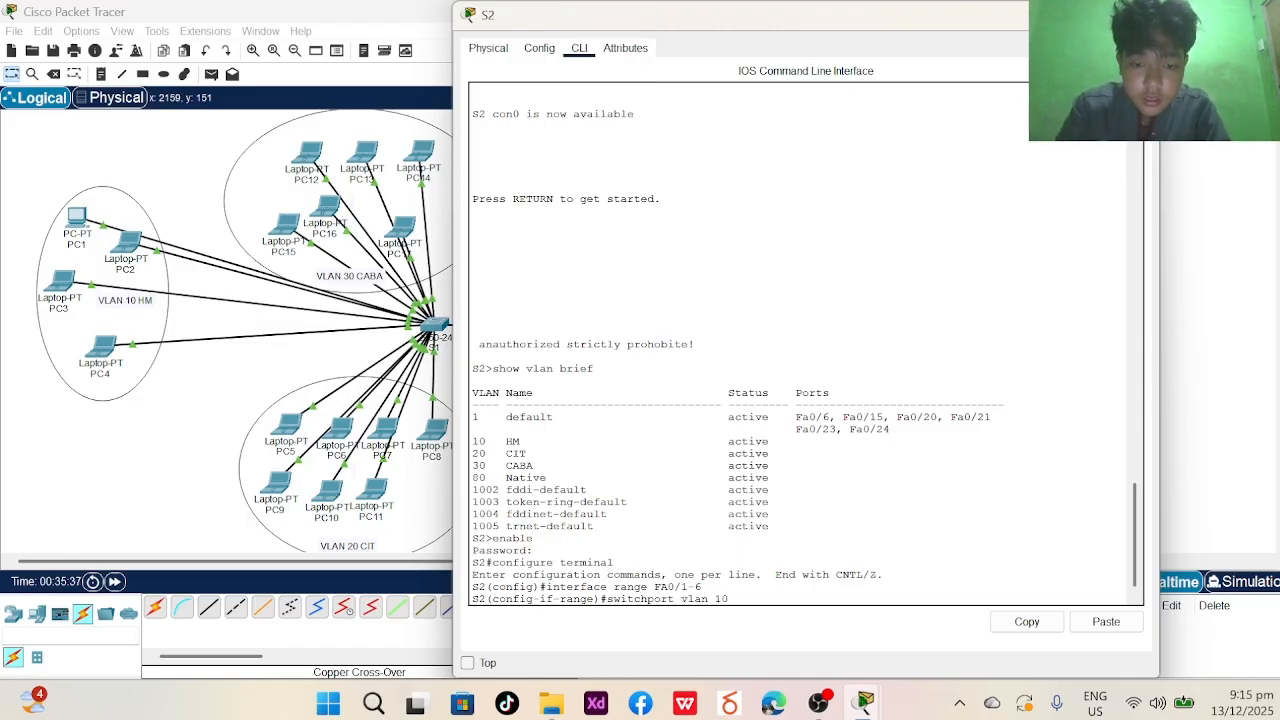
key("BackSpace")
key("BackSpace")
key("BackSpace")
key("BackSpace")
key("BackSpace")
key("BackSpace")
key("BackSpace")
type("a")
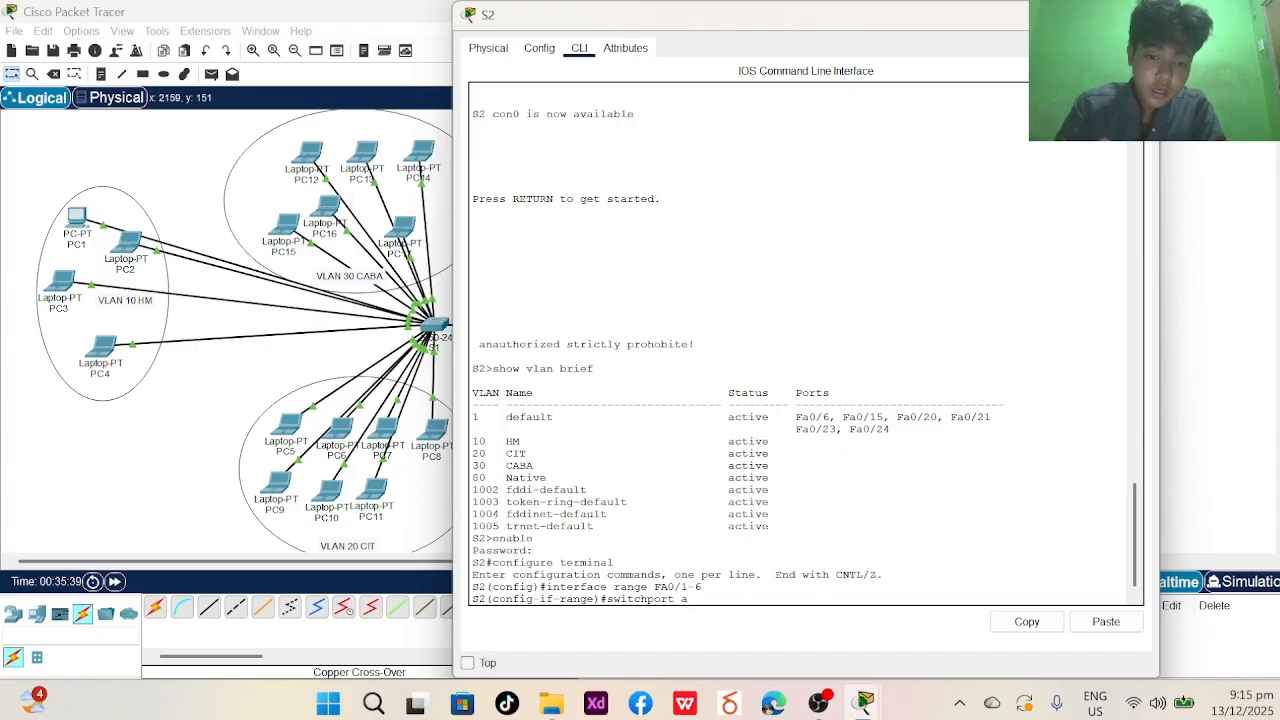
type("ccess vlan 10")
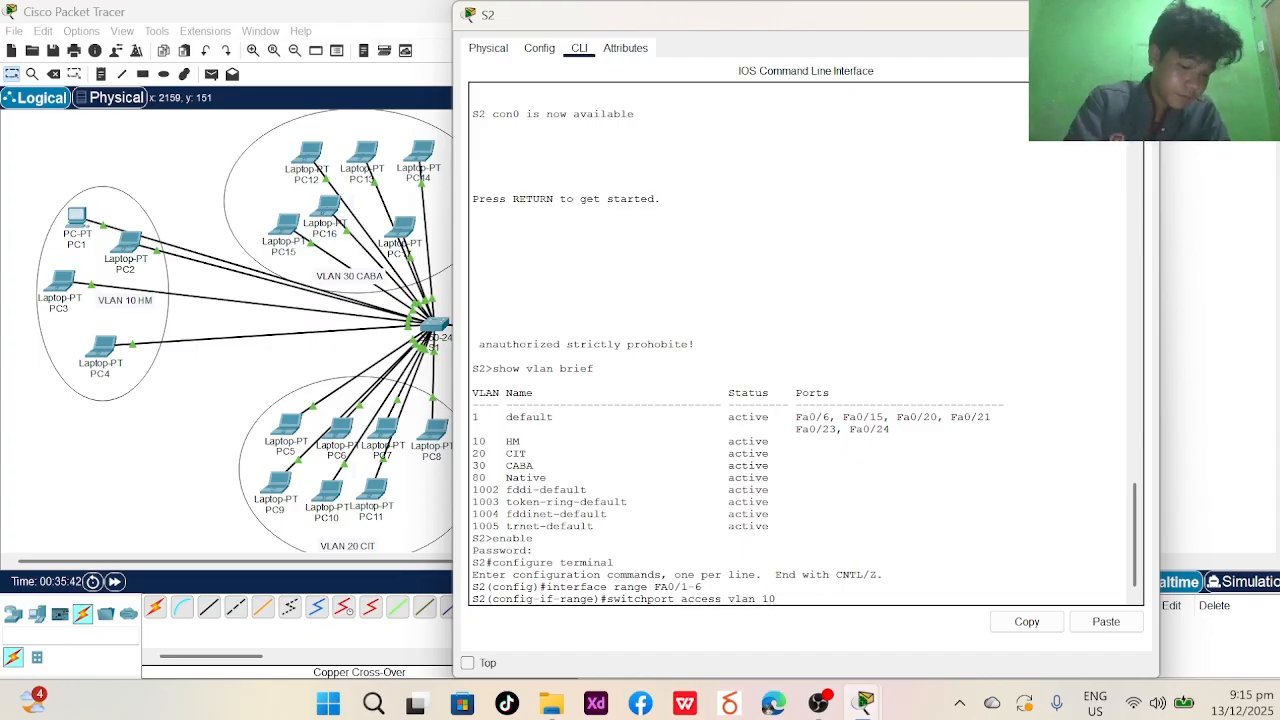
key("Return")
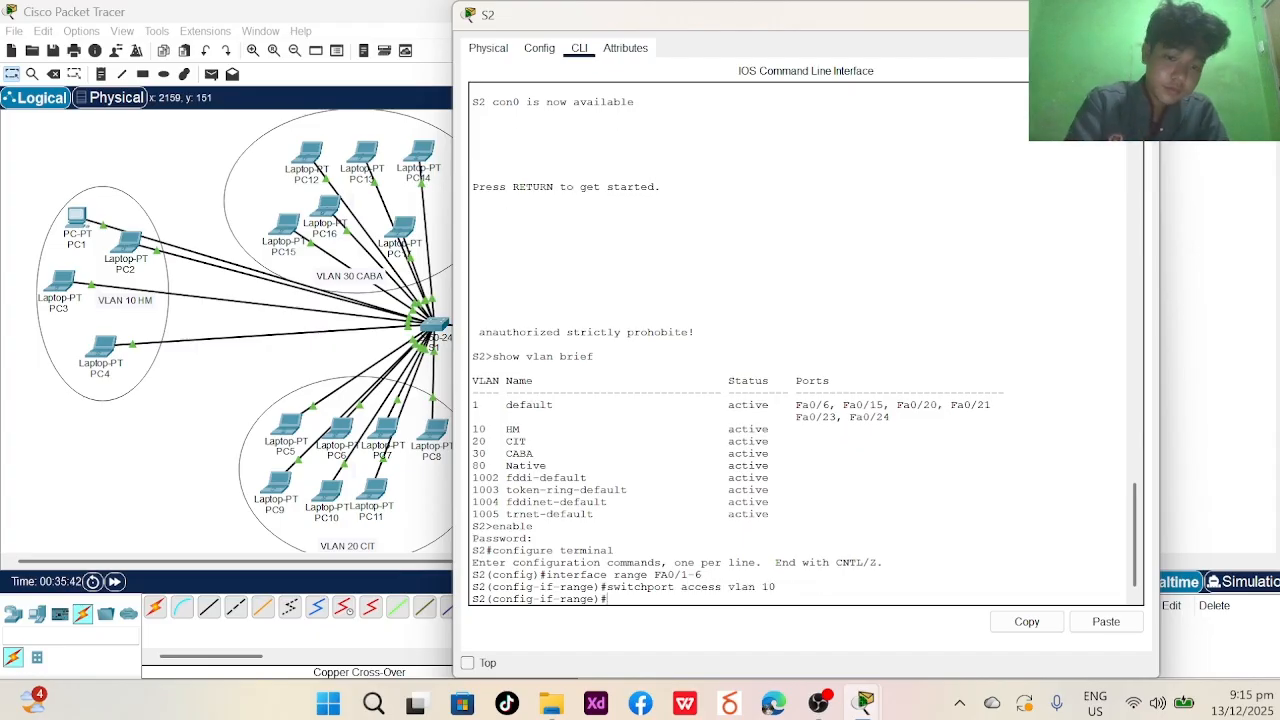
- Set Fa0/1-6 to switchport mode access, then end and exit the console
type("swit")
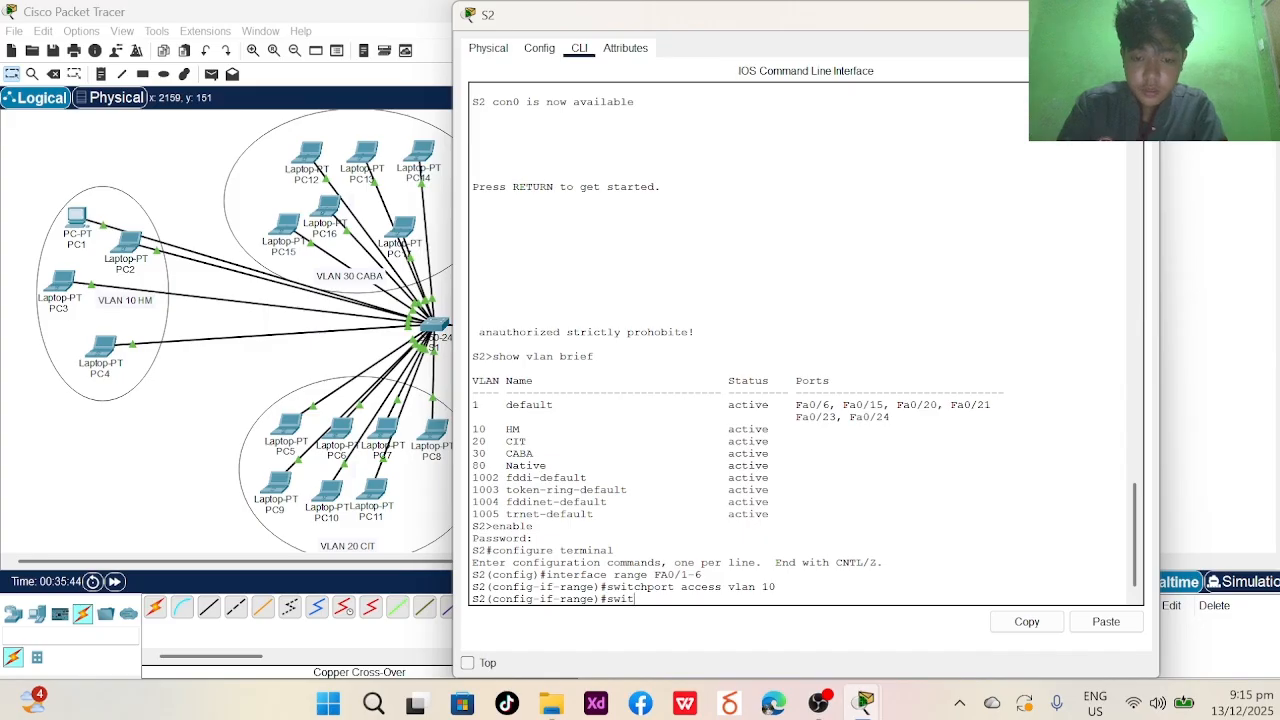
type("chport mo")
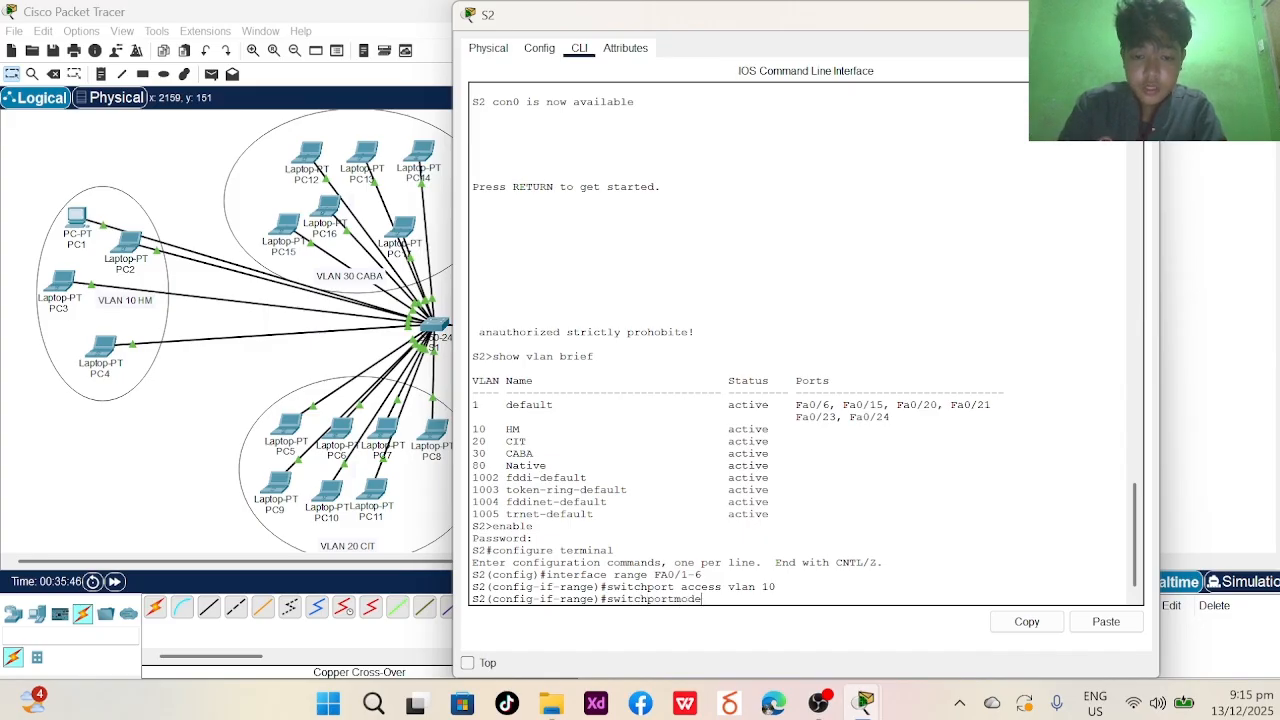
type("de")
key("BackSpace")
key("BackSpace")
key("BackSpace")
key("BackSpace")
type("m")
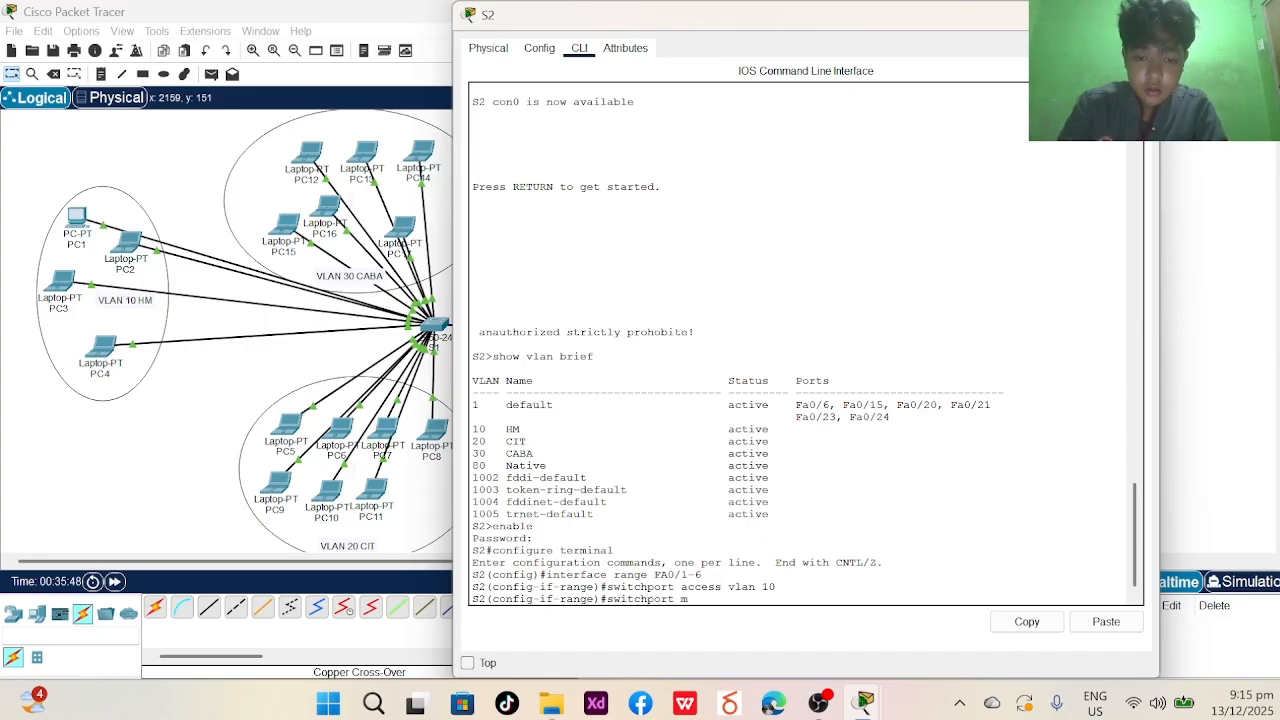
type("ode access")
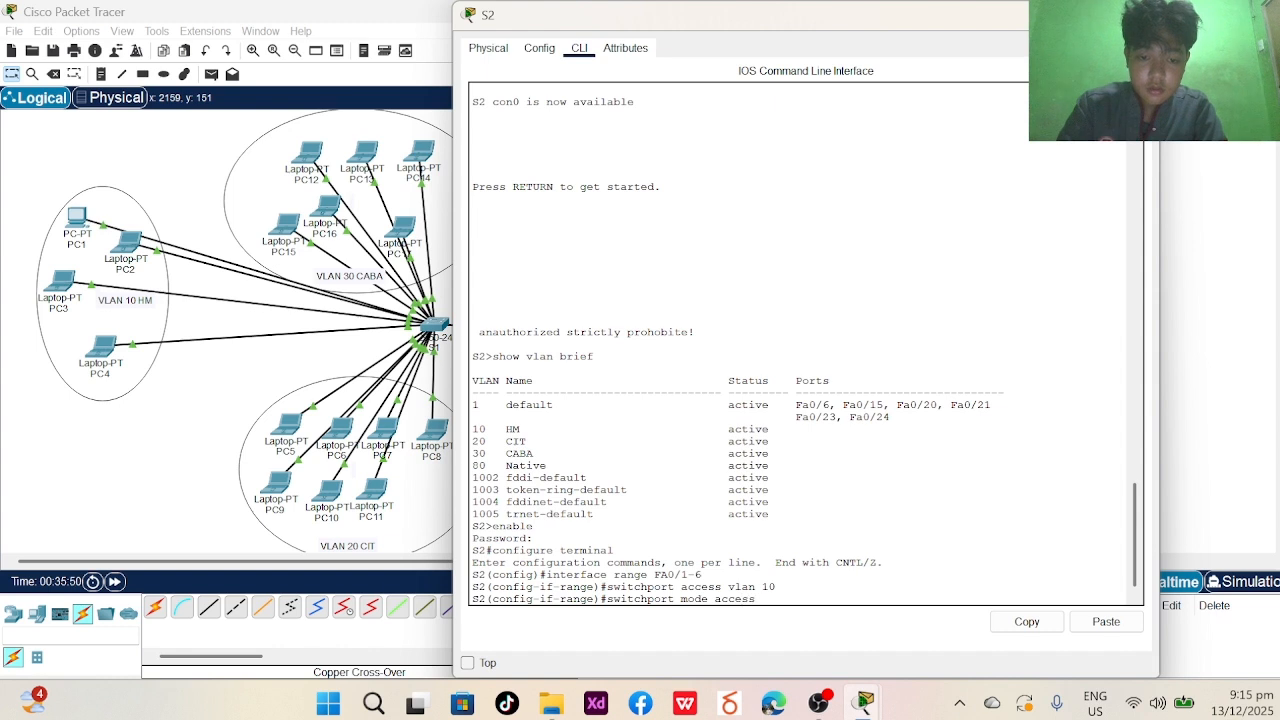
key("Return")
type("end")
key("Return")
type("ex")
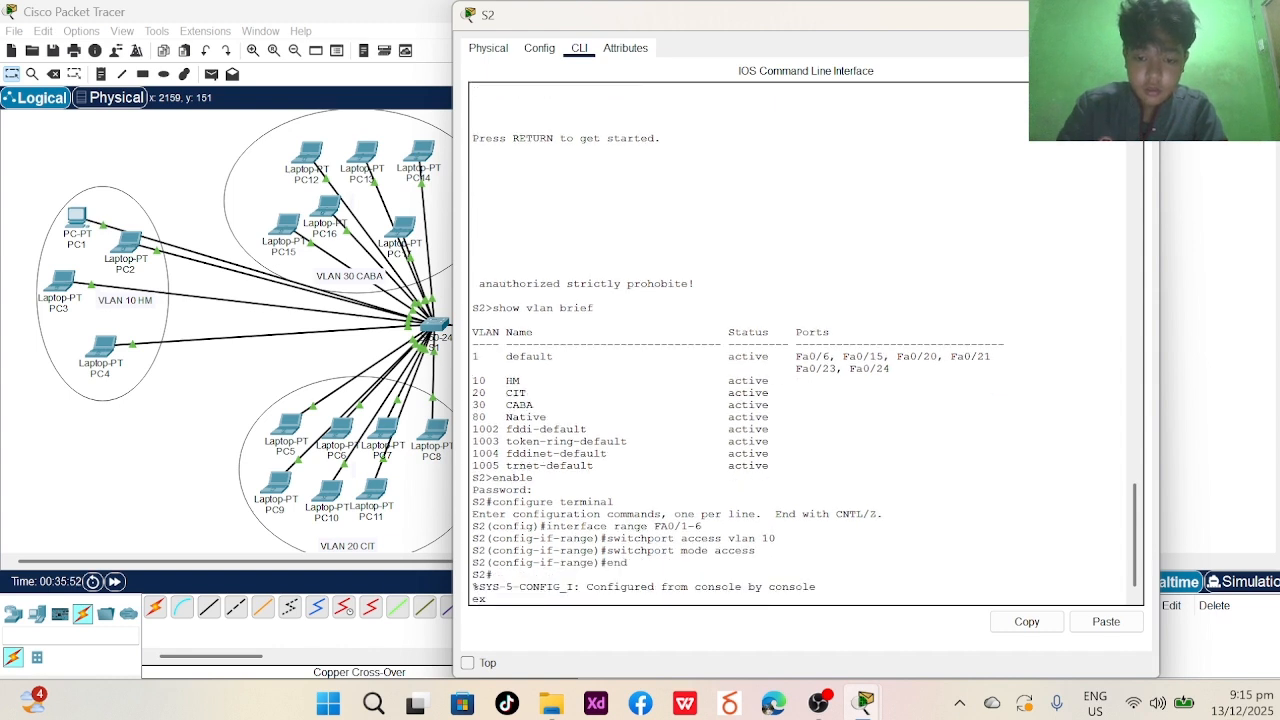
type("it")
key("Return")
key("Return")
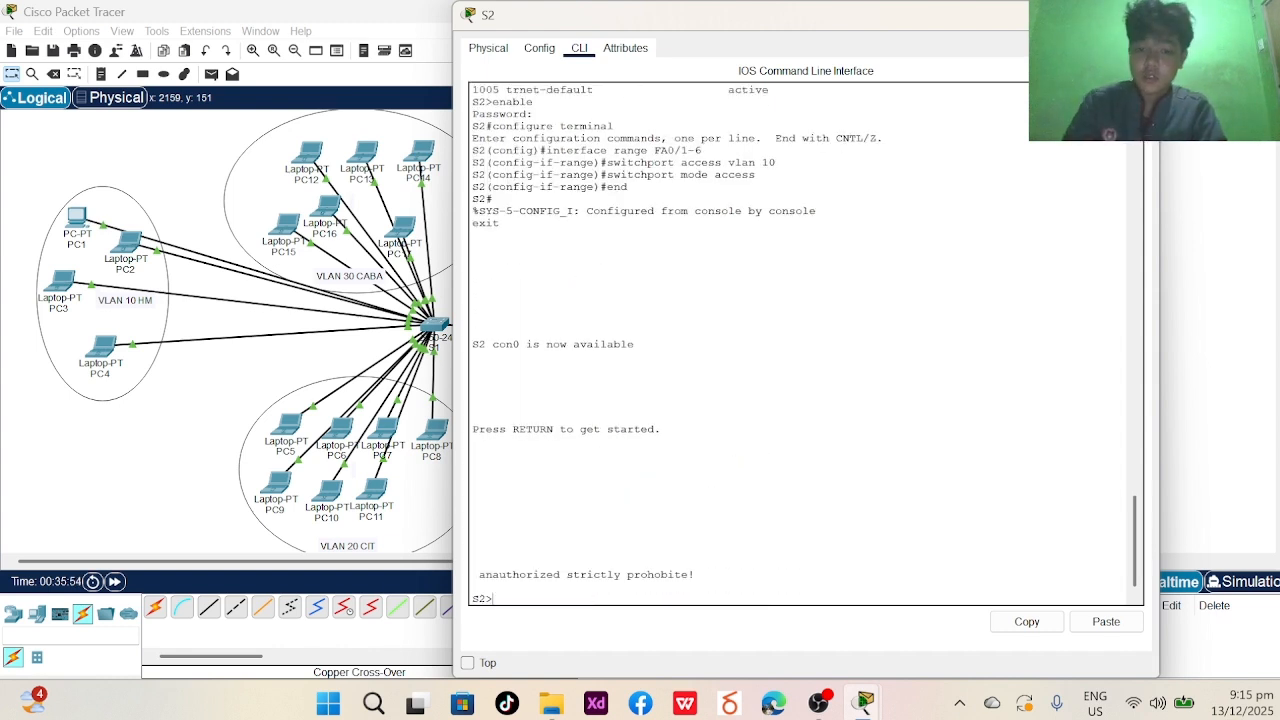
- Run show vlan brief to see Fa0/1–Fa0/6 under VLAN 10 HM
type("show b")
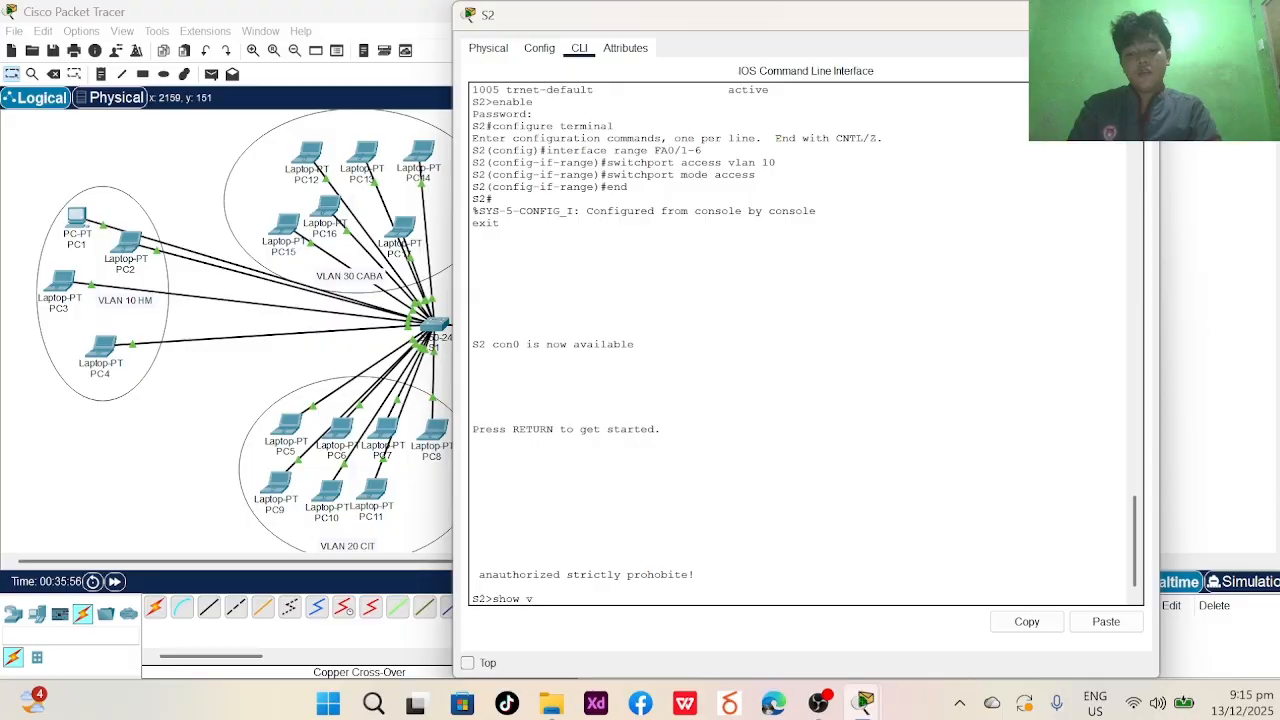
type("lan brie")
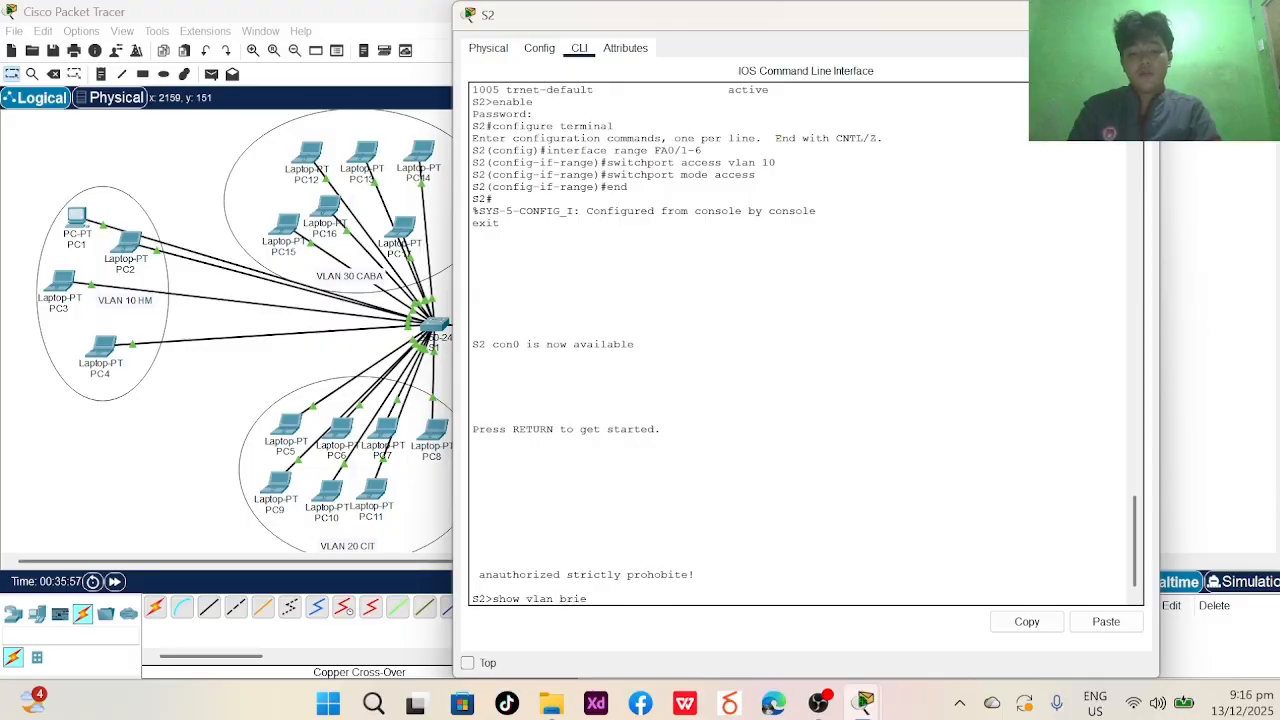
type("f")
key("Return")
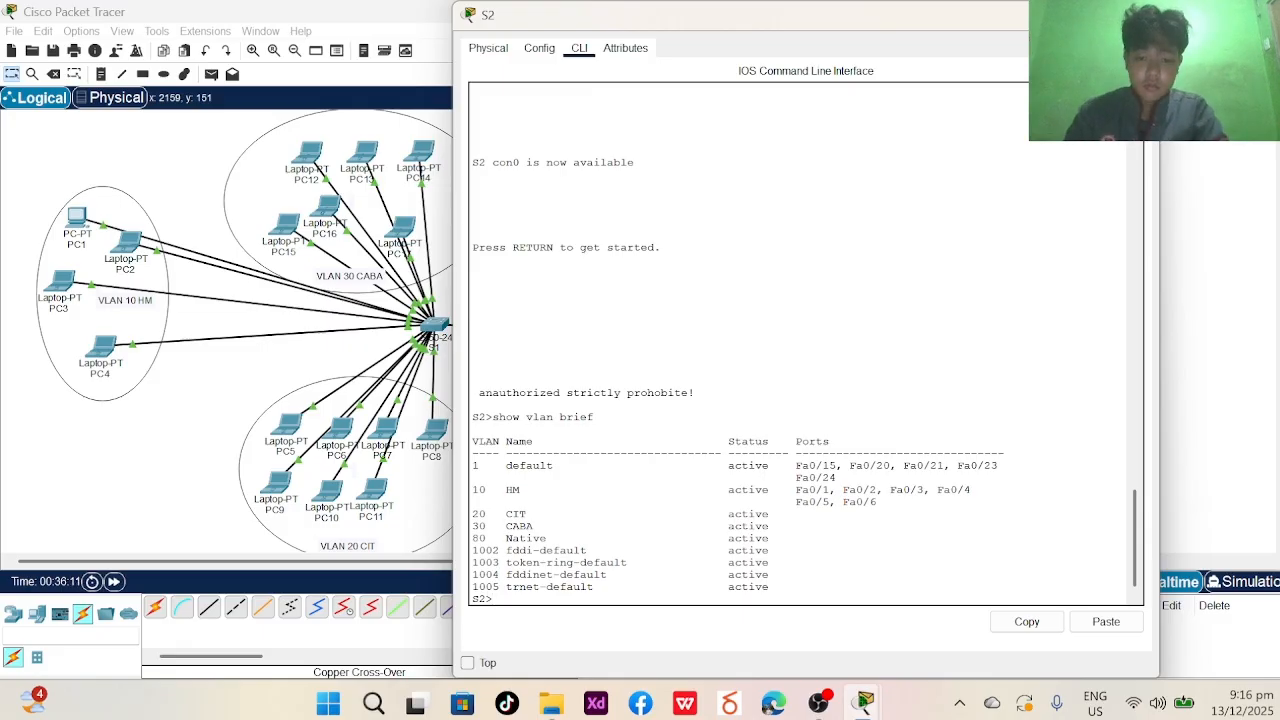
- Enter privileged mode and global configuration mode on S2
type("enab")
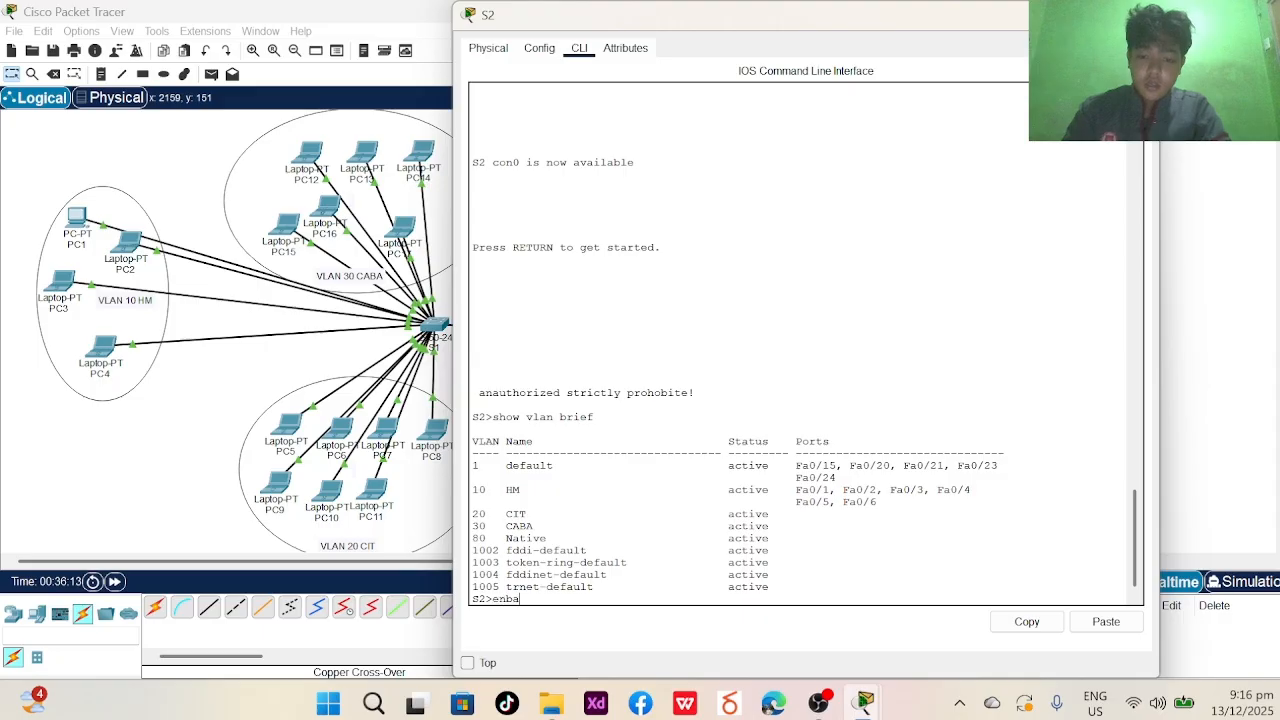
key("BackSpace")
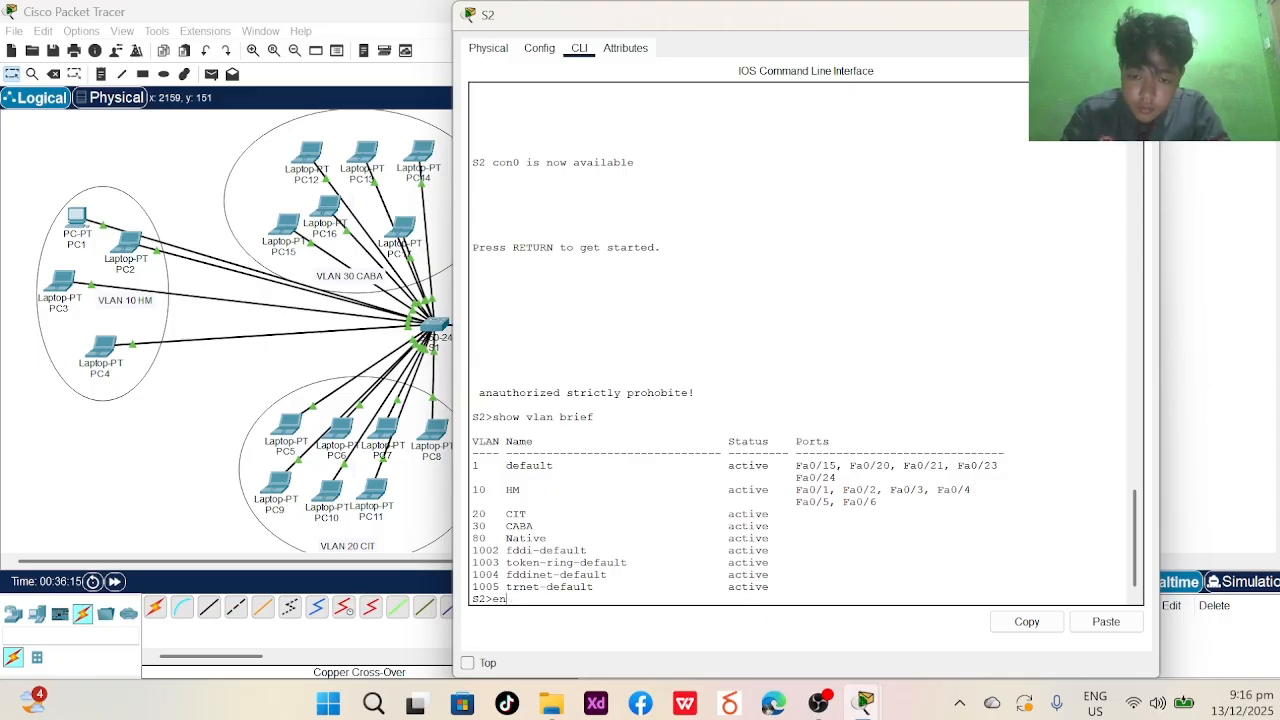
type("able")
key("Return")
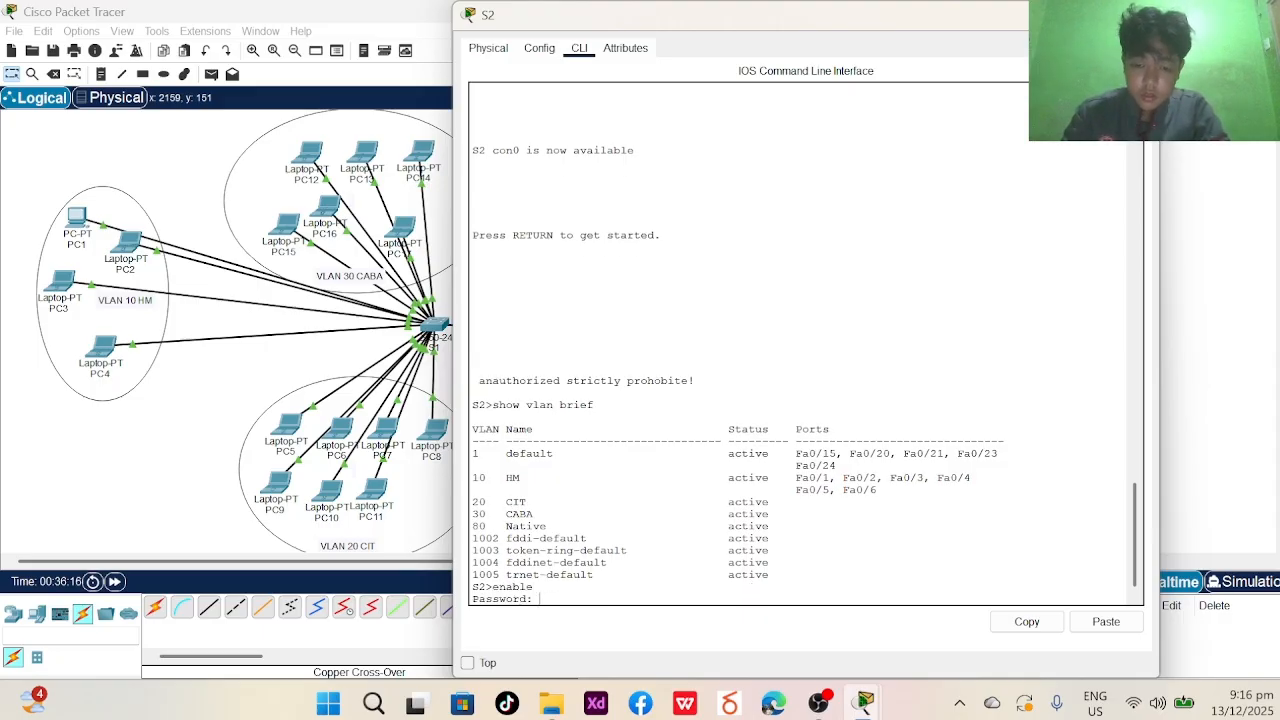
key("Return")
type("config")
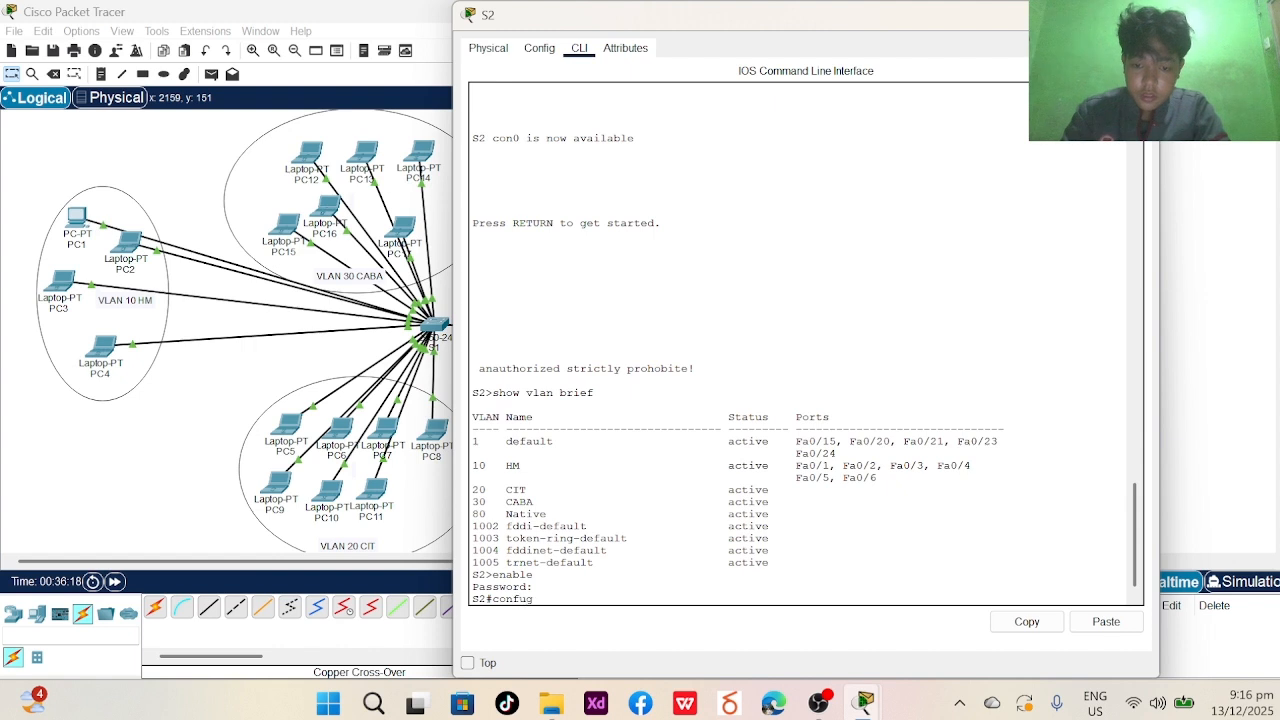
key("BackSpace")
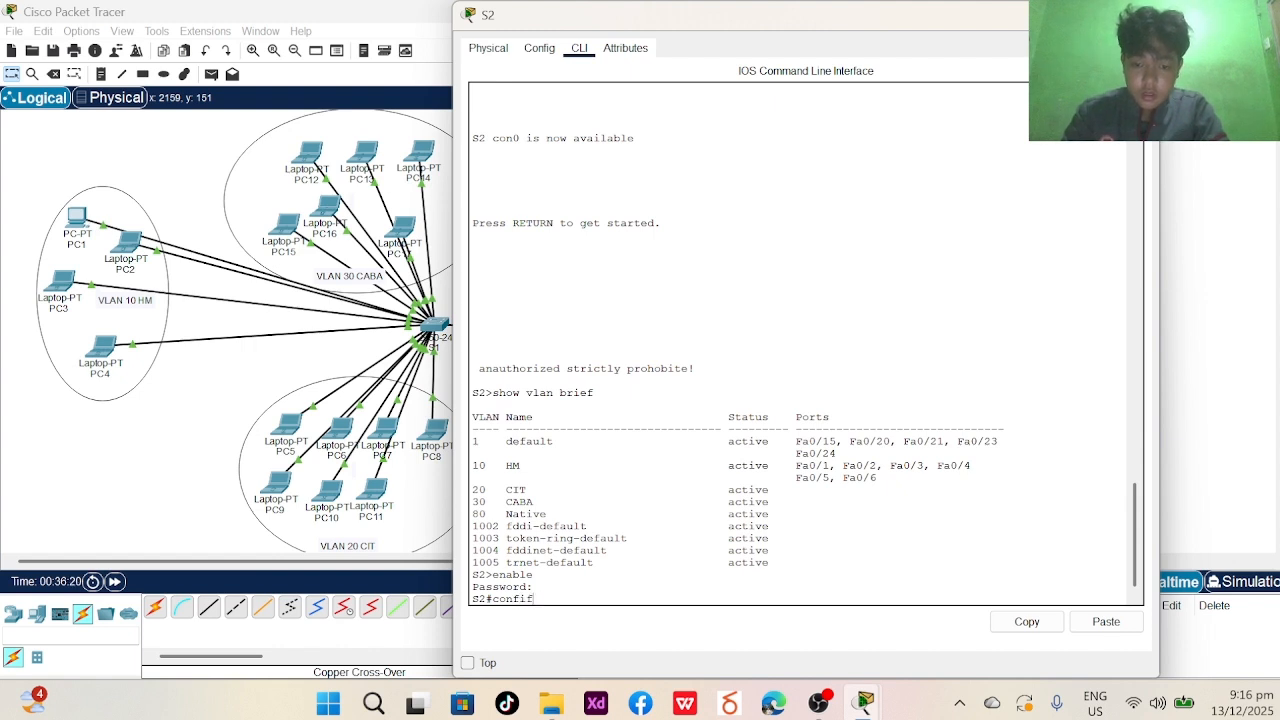
type("gure t")
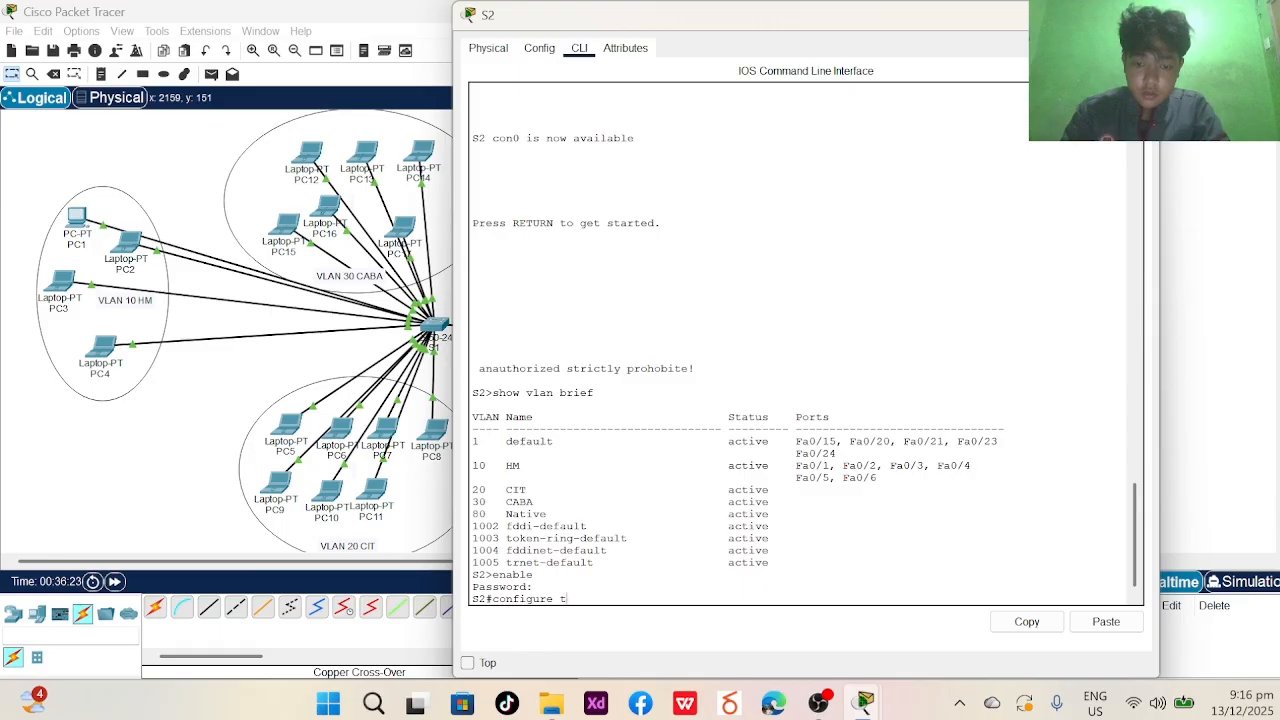
type("erminal")
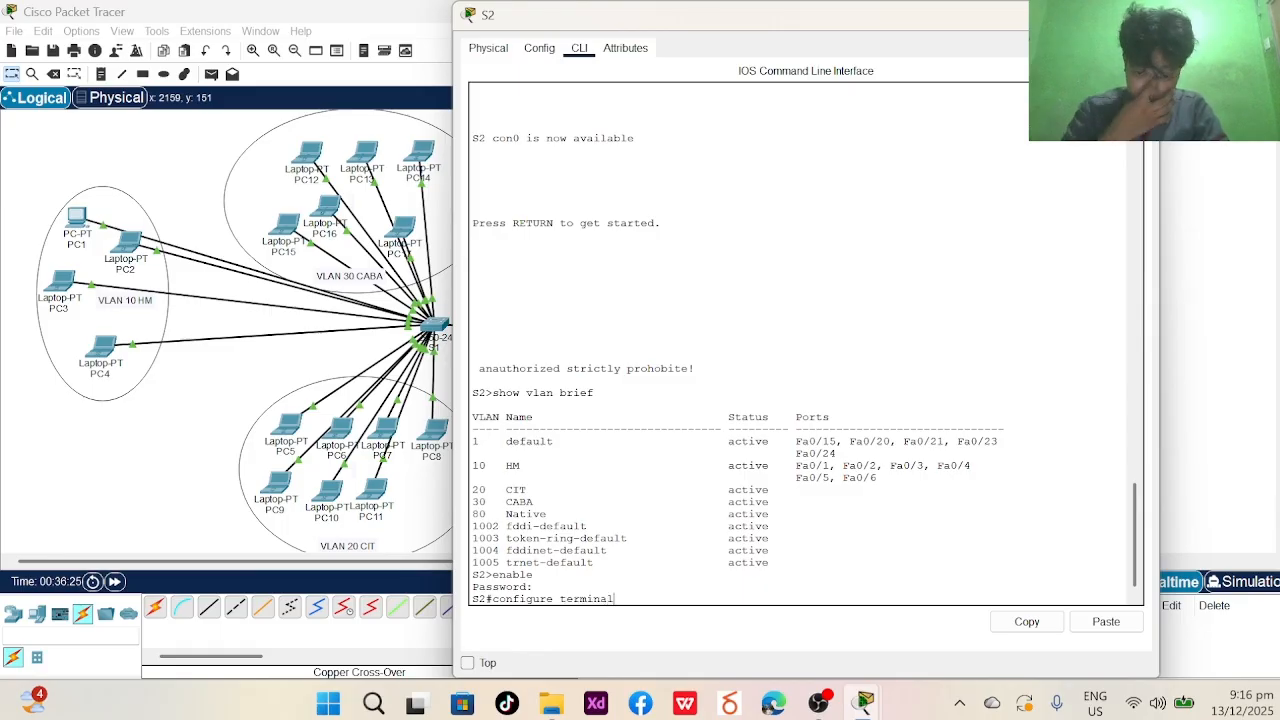
key("Return")
- Select interface range Fa0/7-15 and assign it to access VLAN 20
type("i")
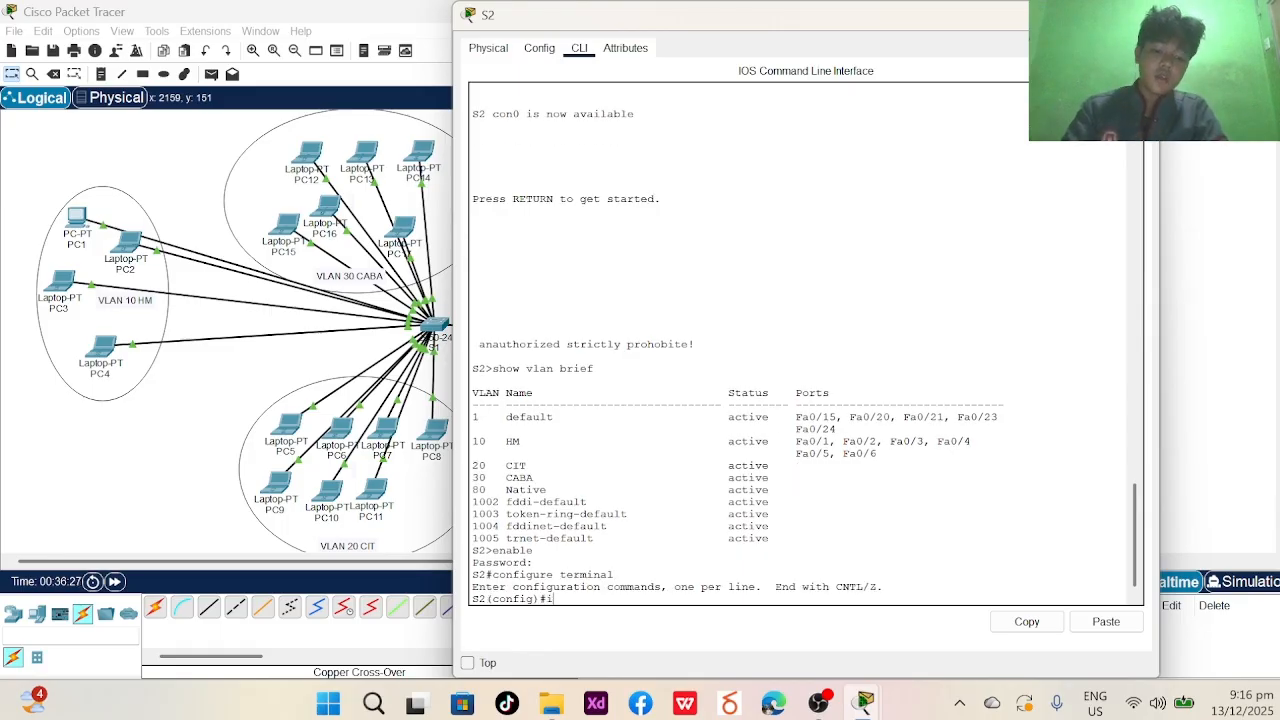
type("nterface range")
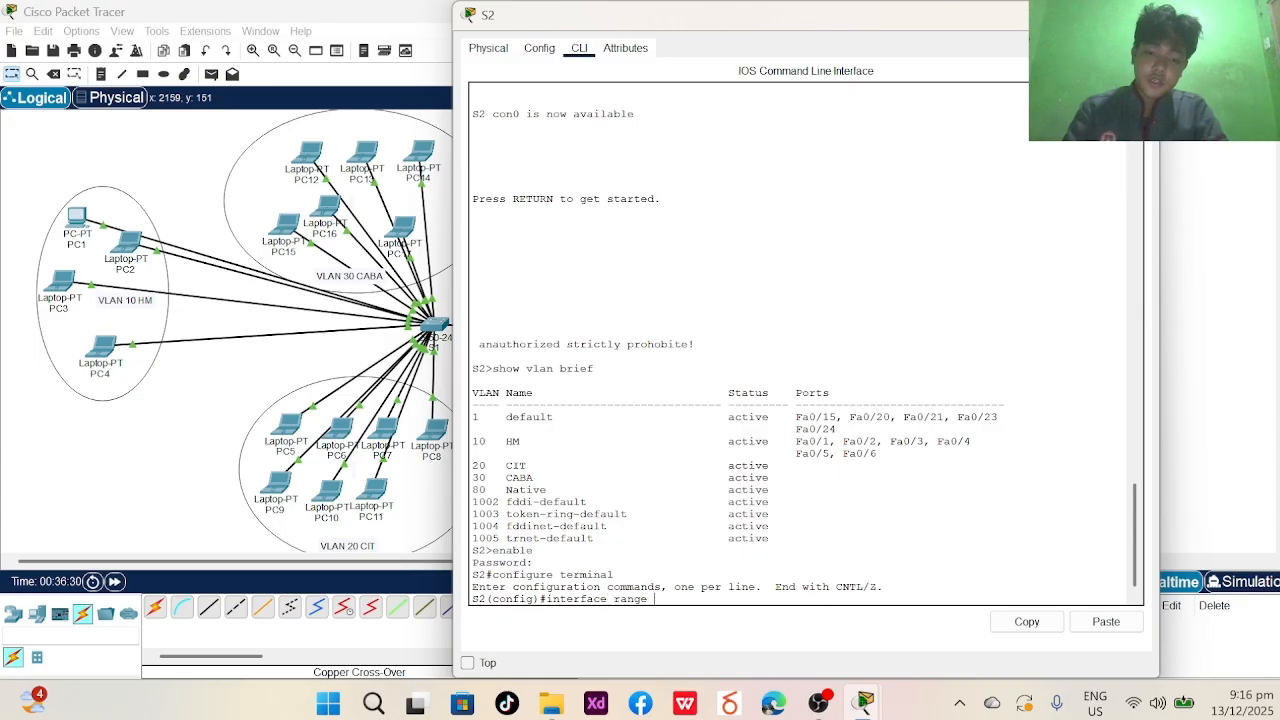
key("Caps_Lock")
type("FA0/")
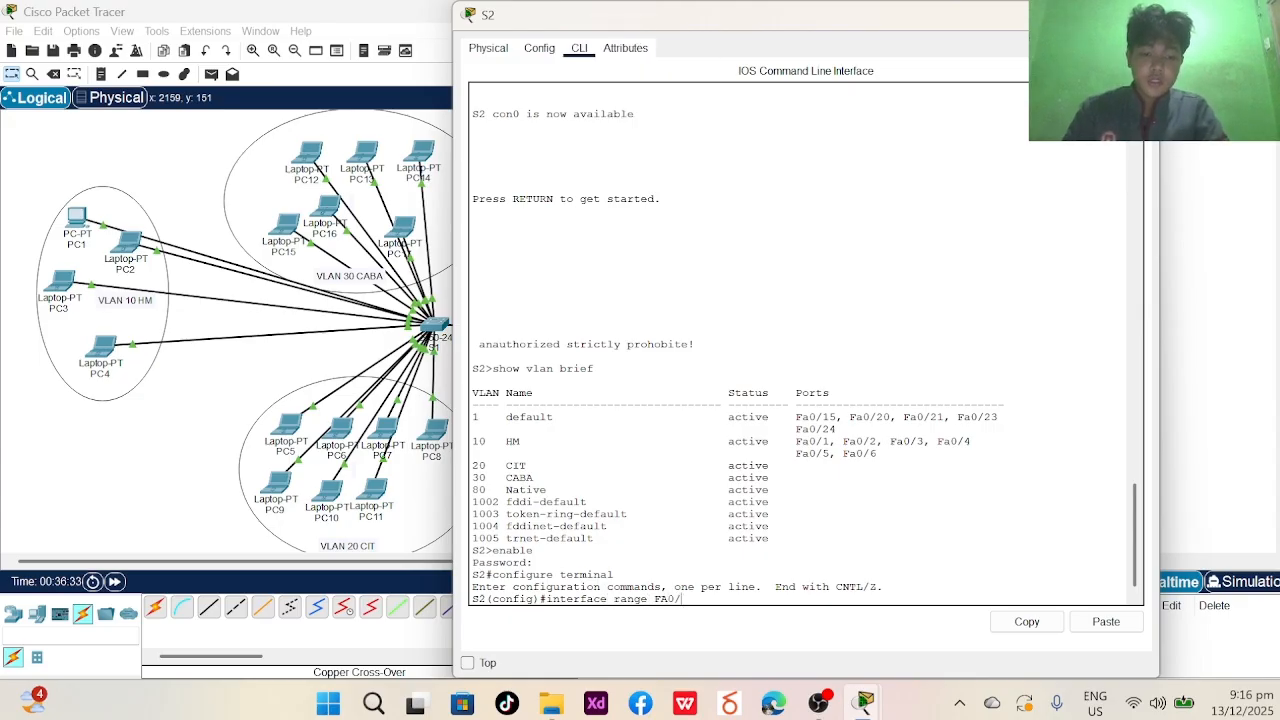
type("7-")
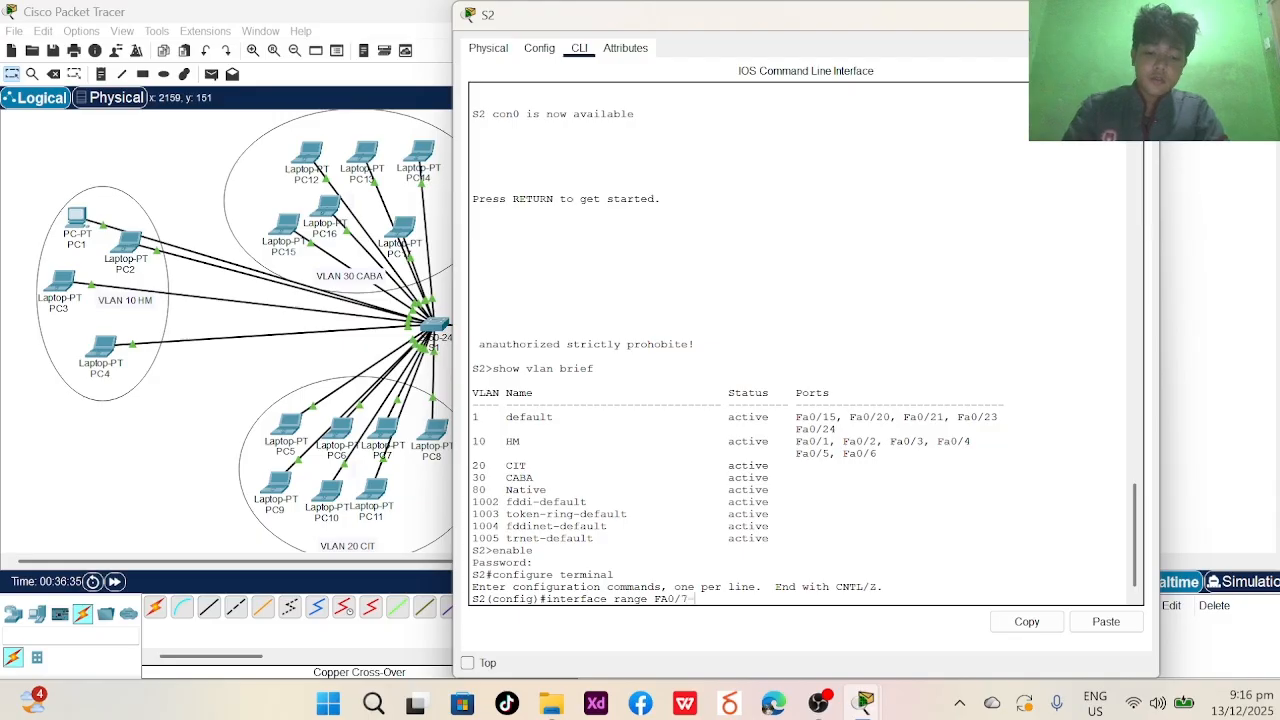
type("15")
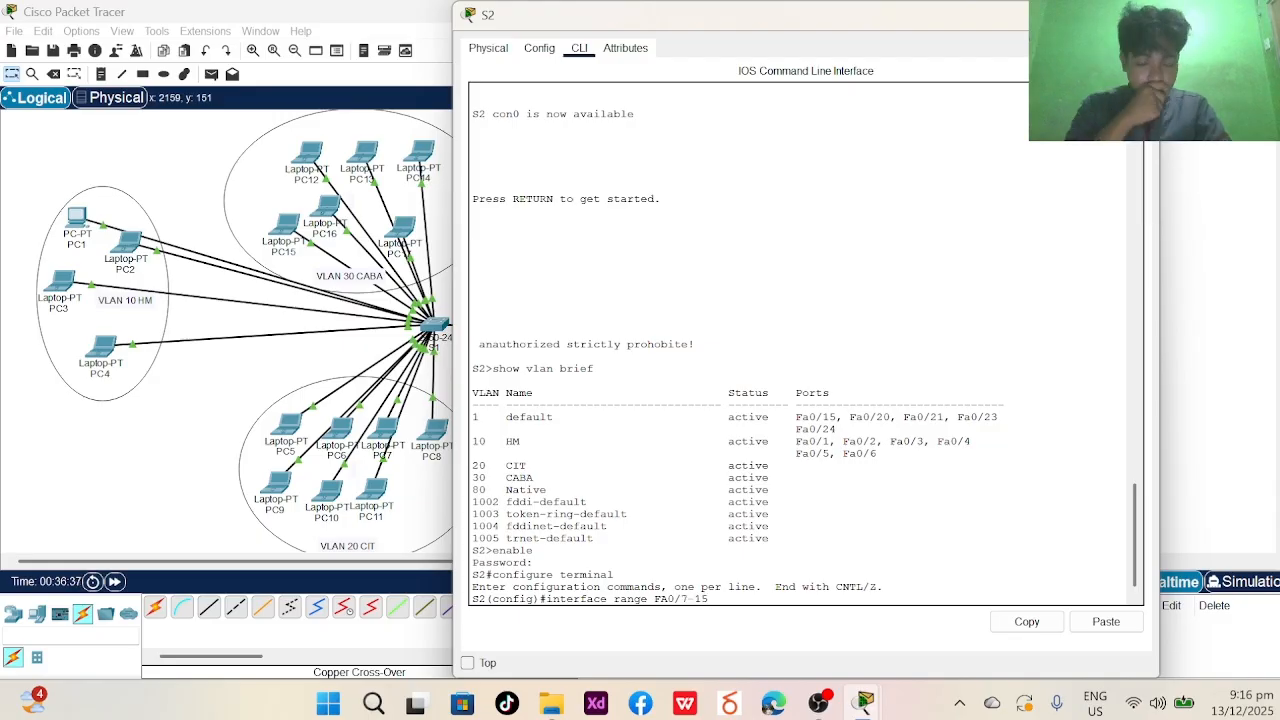
key("Return")
key("Caps_Lock")
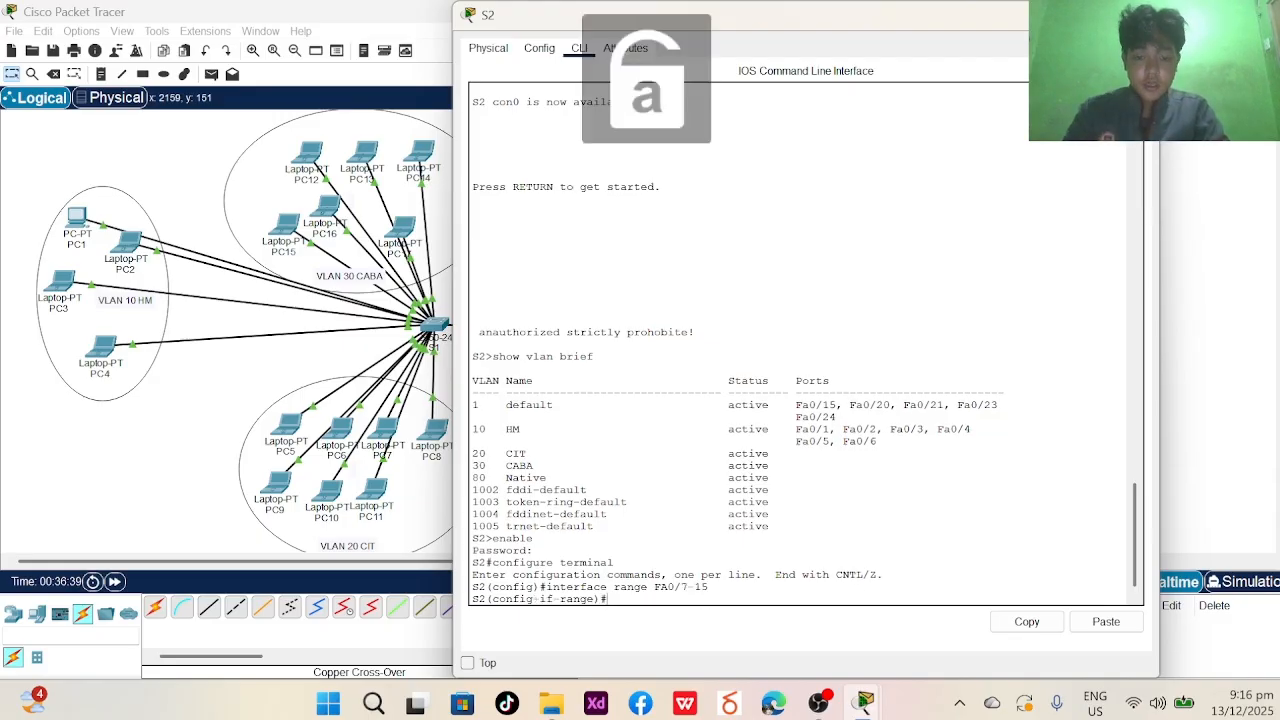
type("swit")
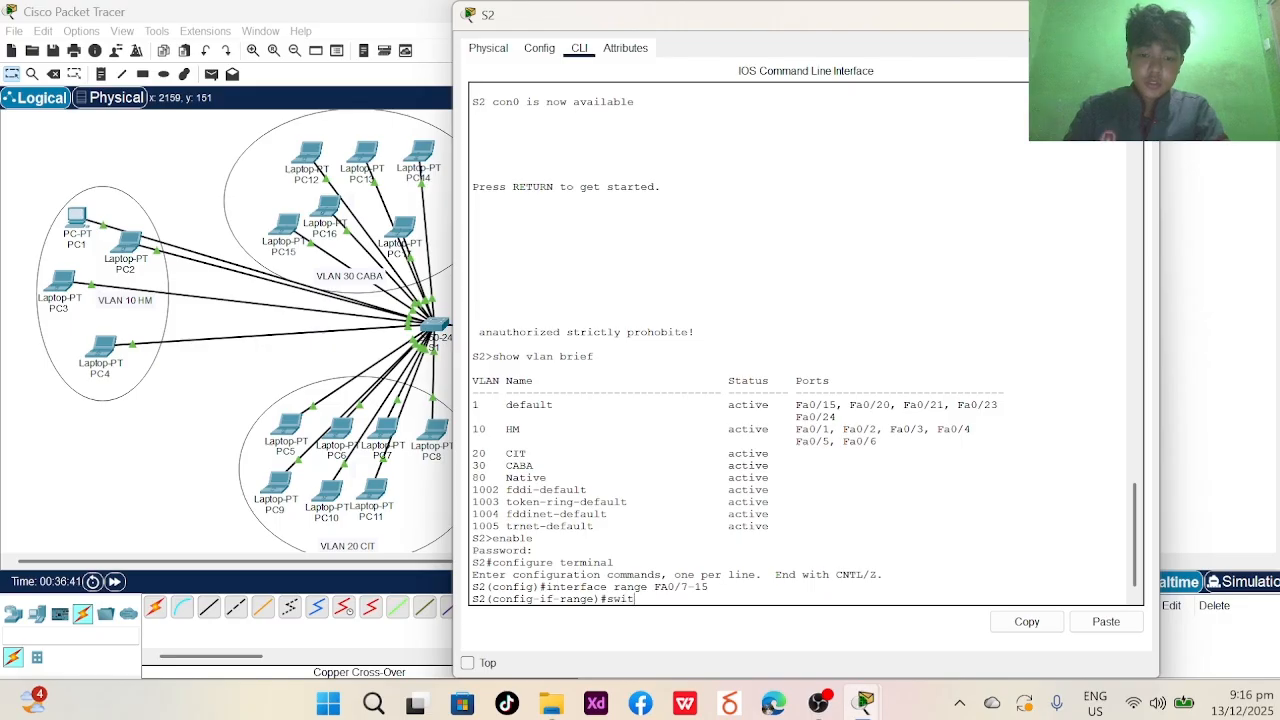
type("hhp")
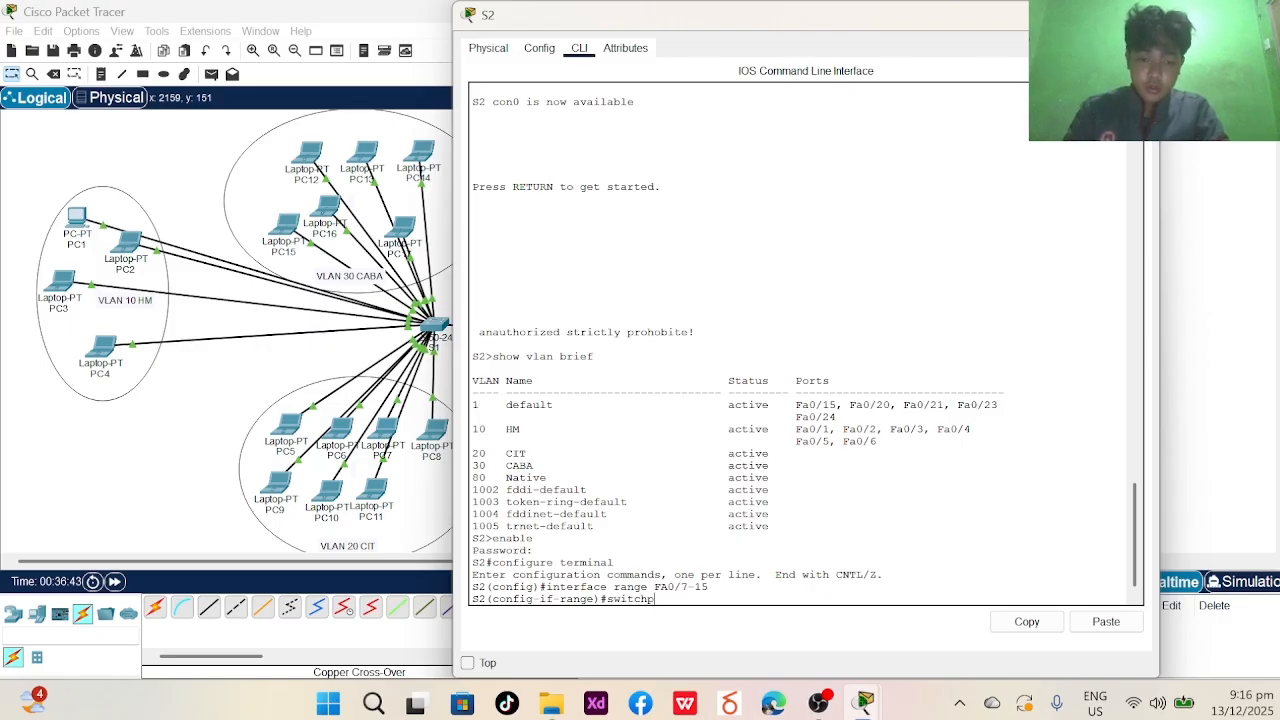
type("ort acce")
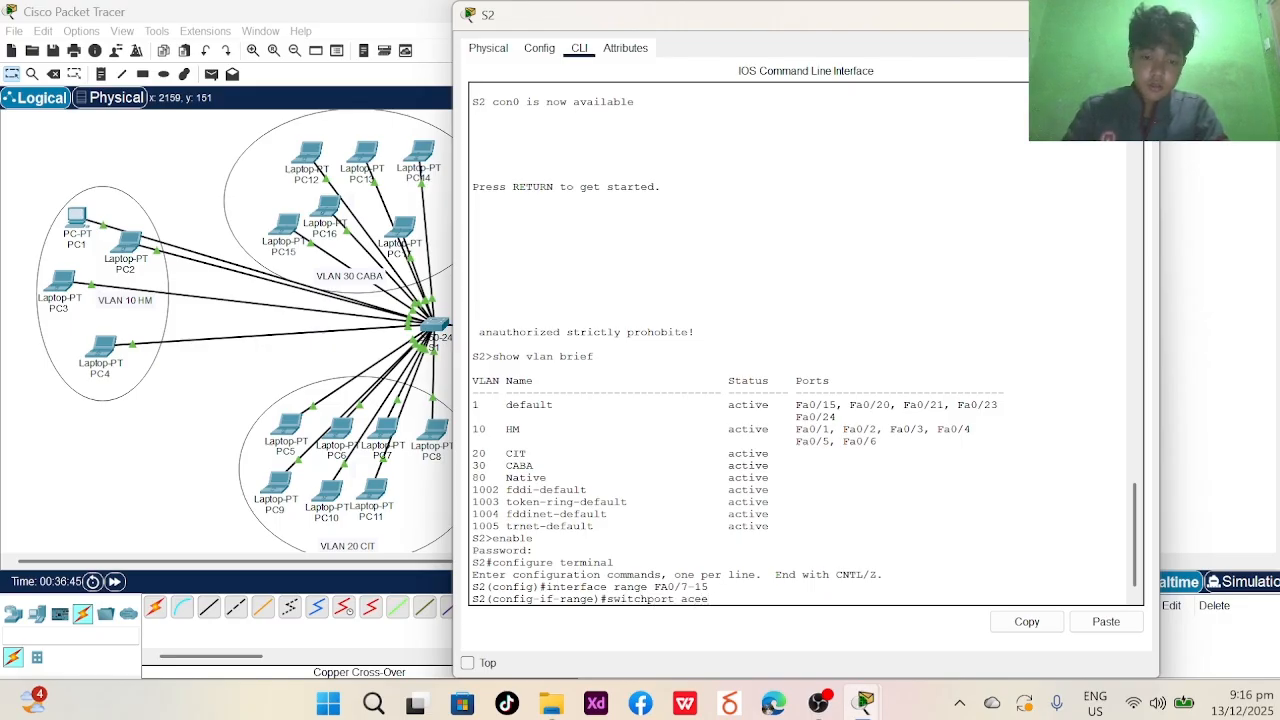
key("BackSpace")
type("cess")
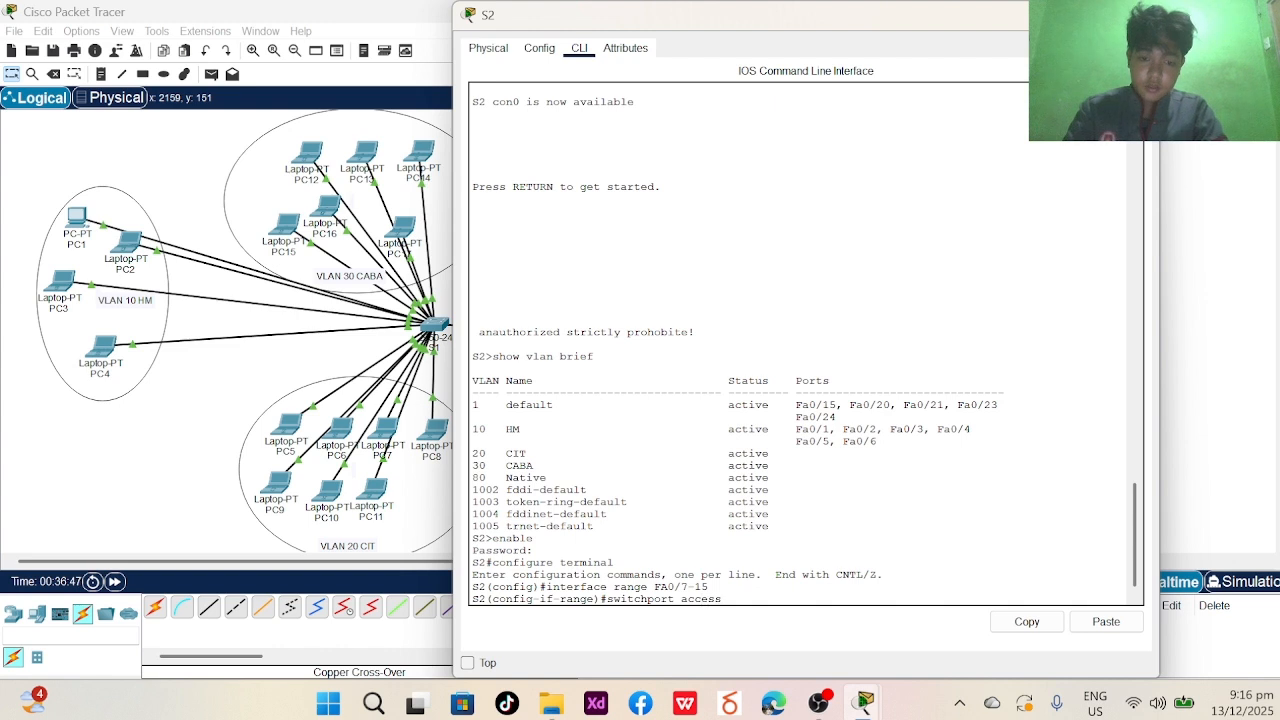
type(" vlan 20")
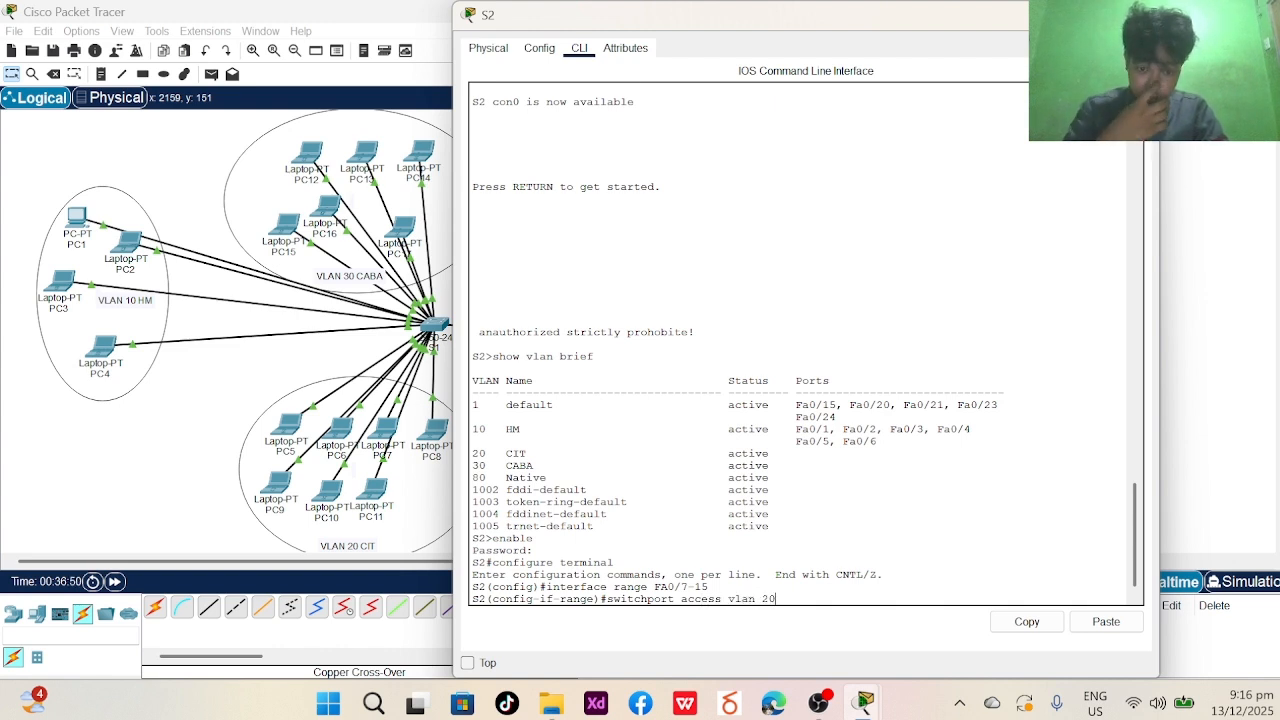
key("Return")
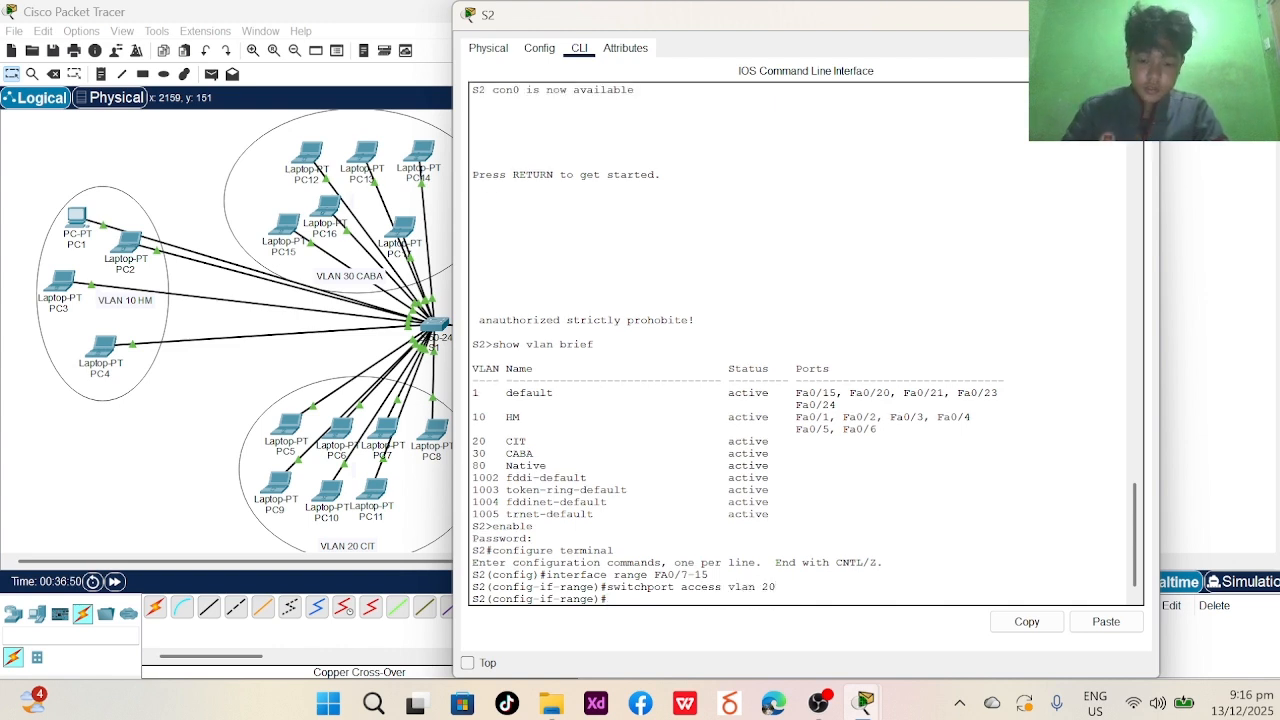
- Set Fa0/7-15 to switchport mode access, then end and exit the console
type("swithc")
key("BackSpace")
key("BackSpace")
type("ch")
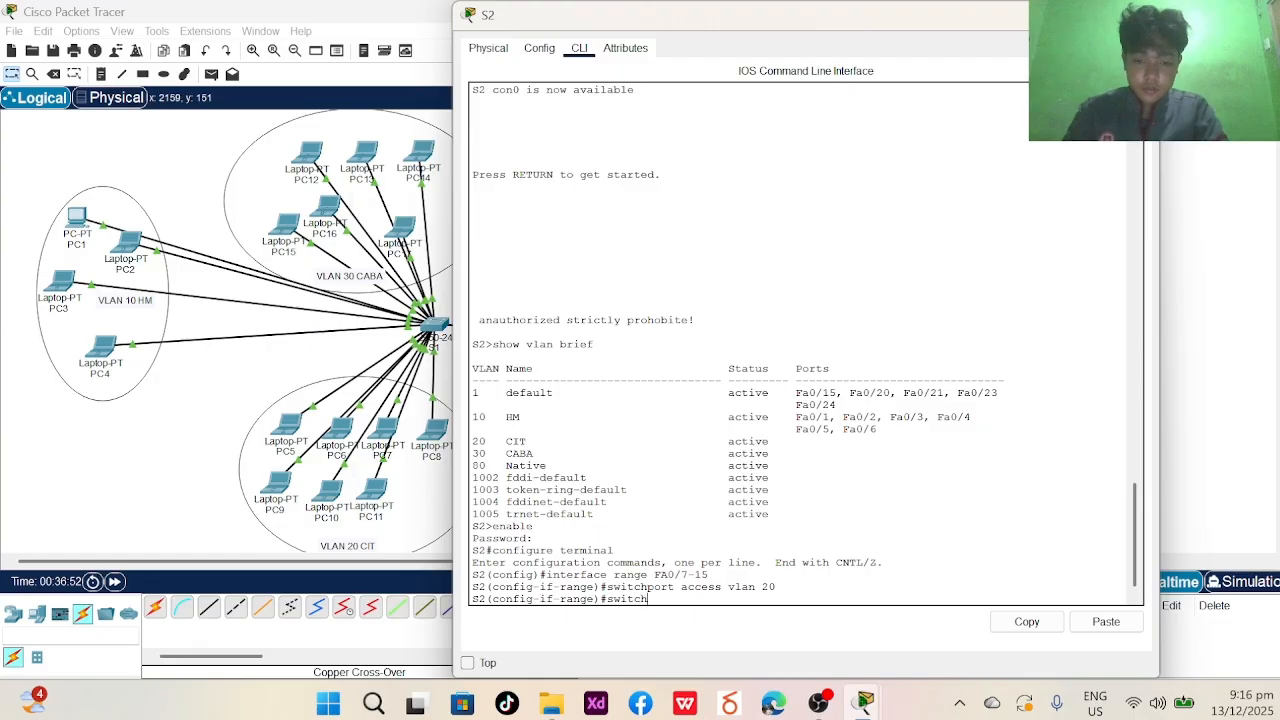
type("port mode")
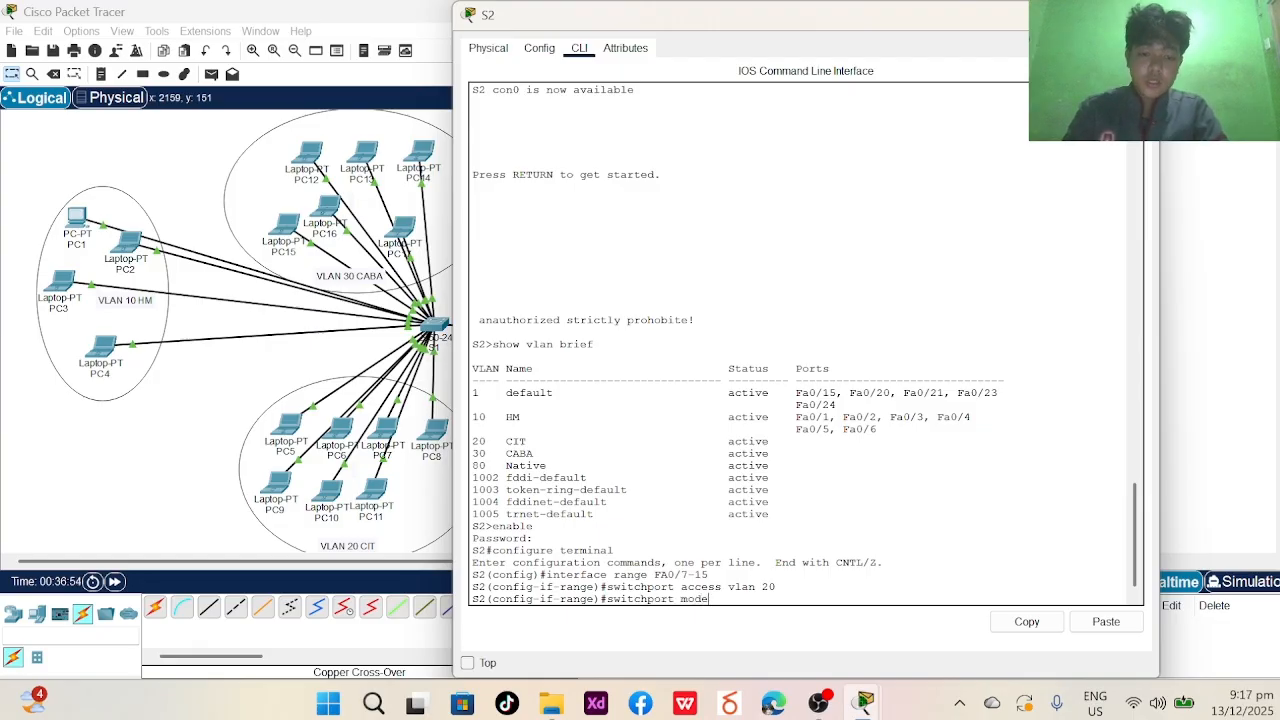
type(" access")
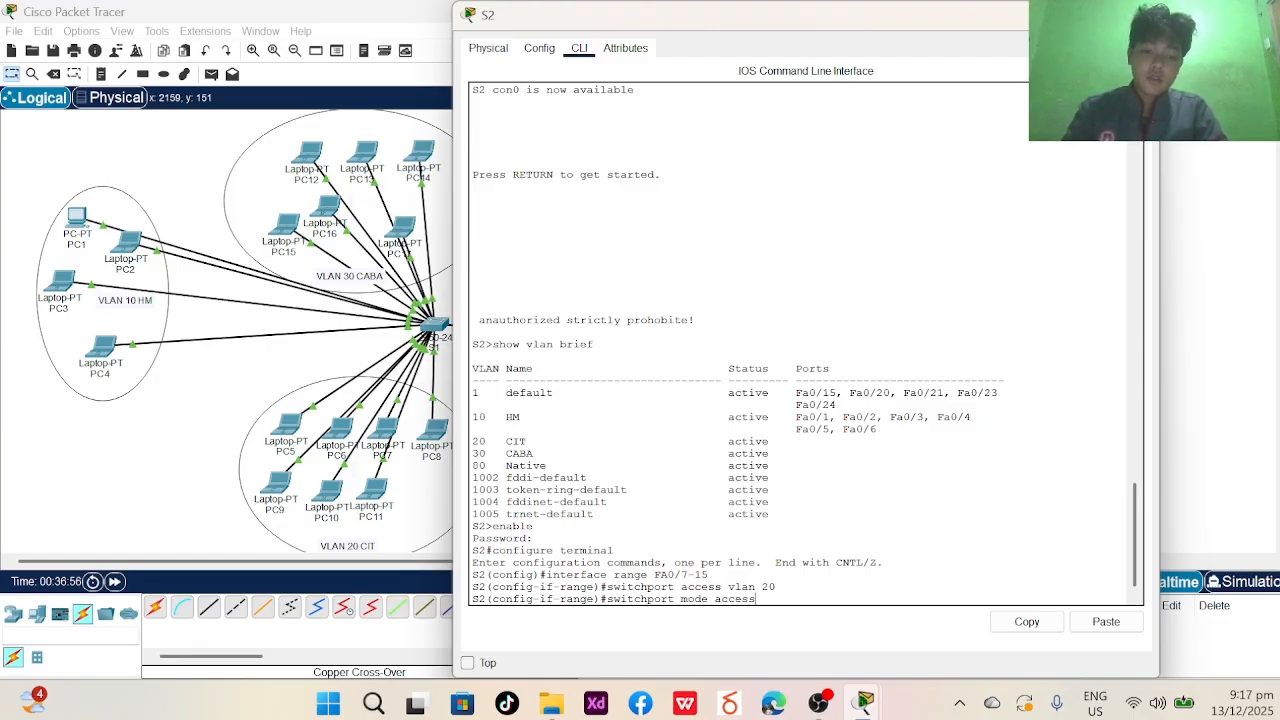
key("Return")
type("end")
key("Return")
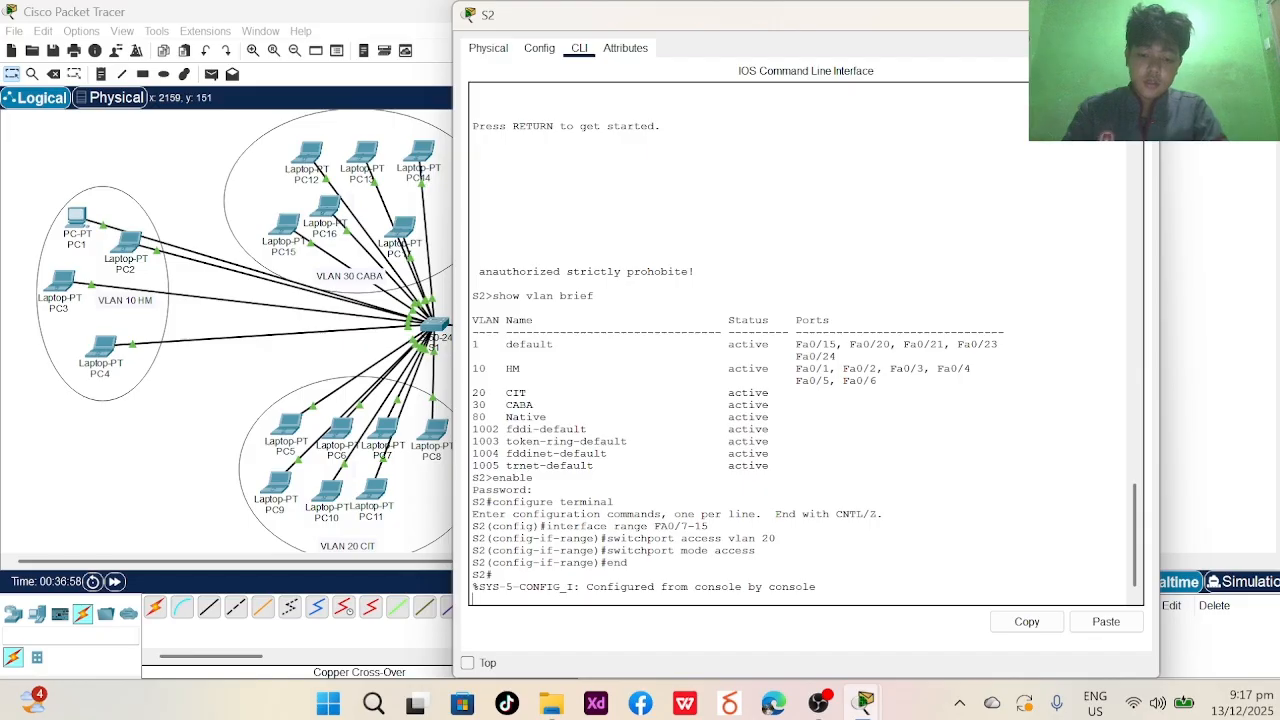
type("exit")
key("Return")
key("Return")
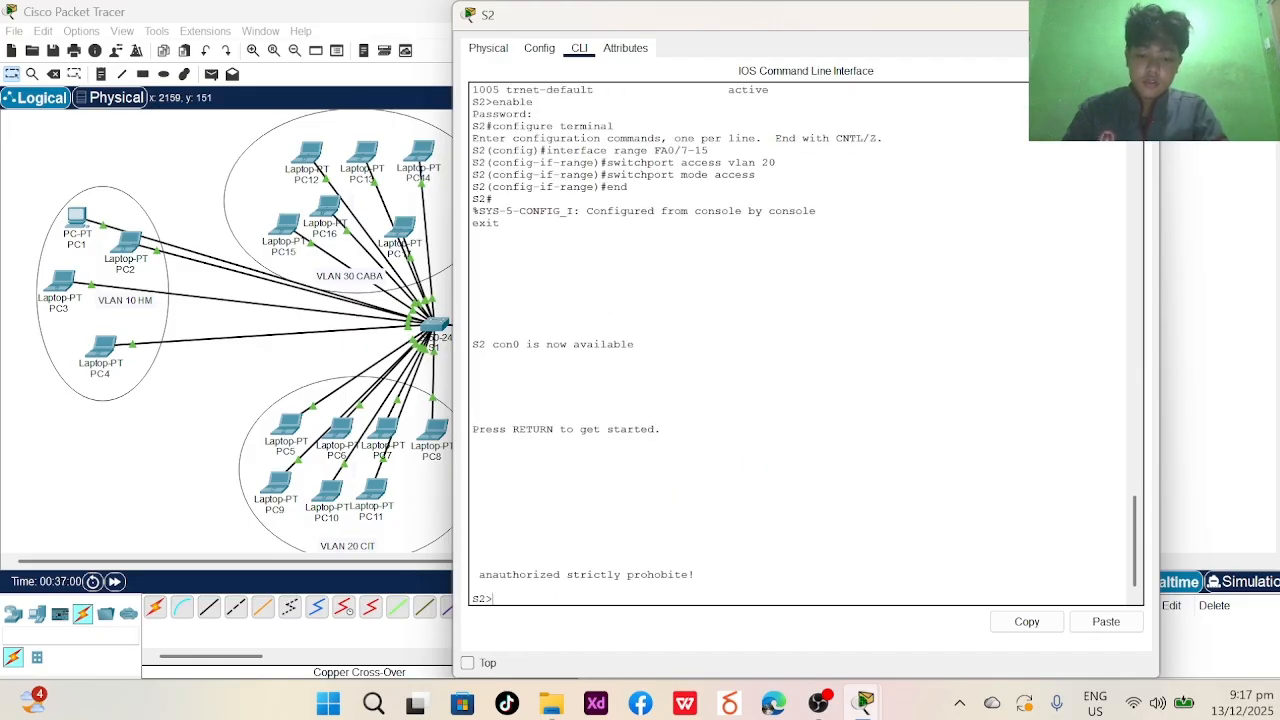
- Check Fa0/7–15 under VLAN 20 CIT with show vlan brief, then return to S2(config)#
type("show vlan ")
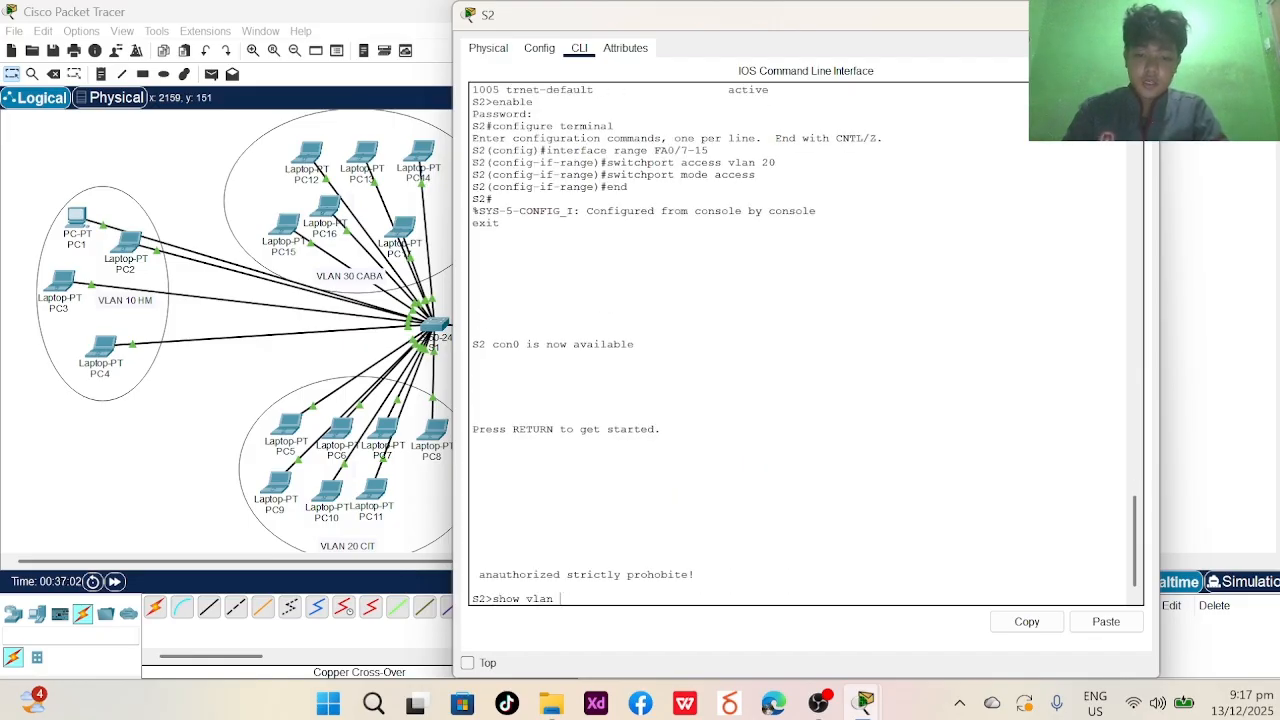
type(" bre")
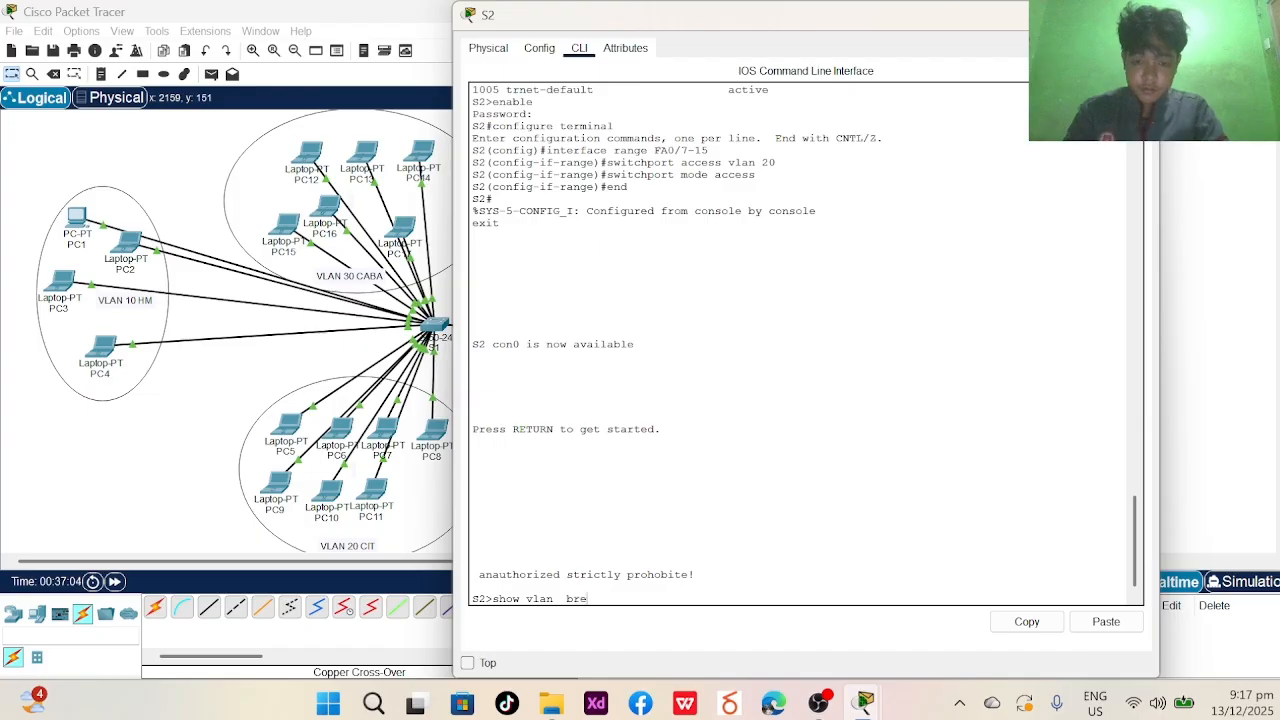
key("BackSpace")
type("ief")
key("Return")
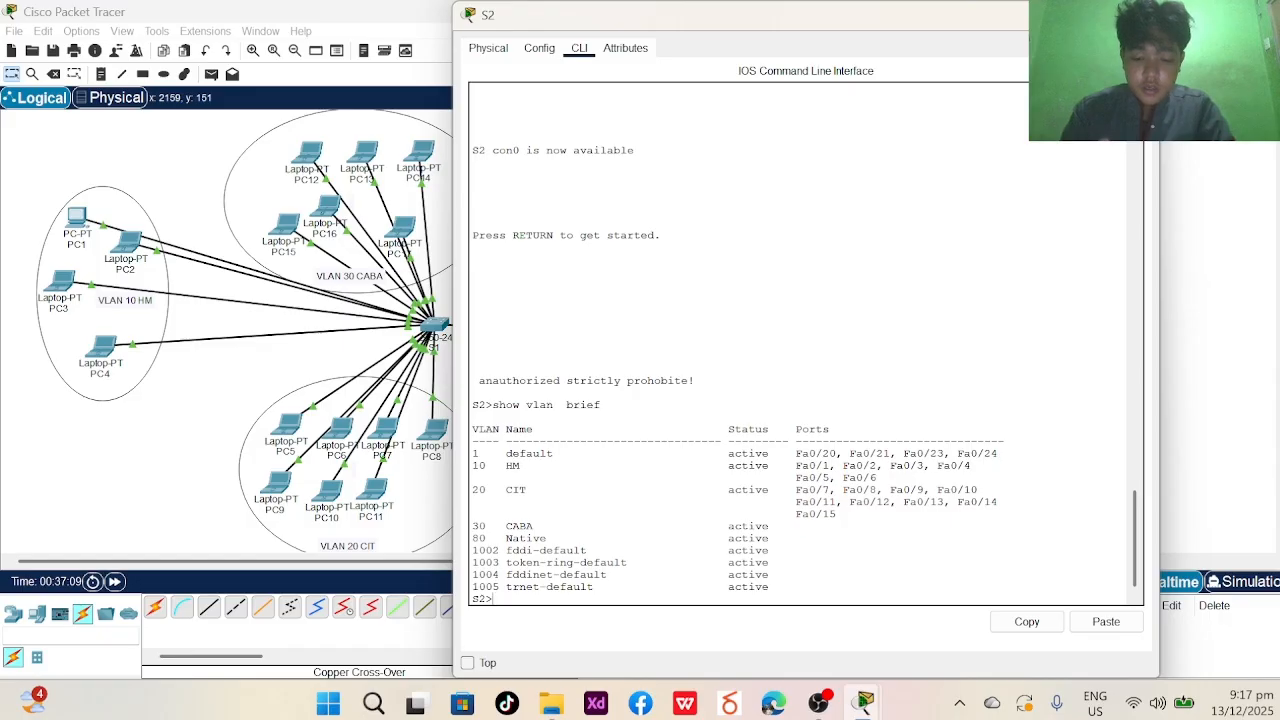
type("enba")
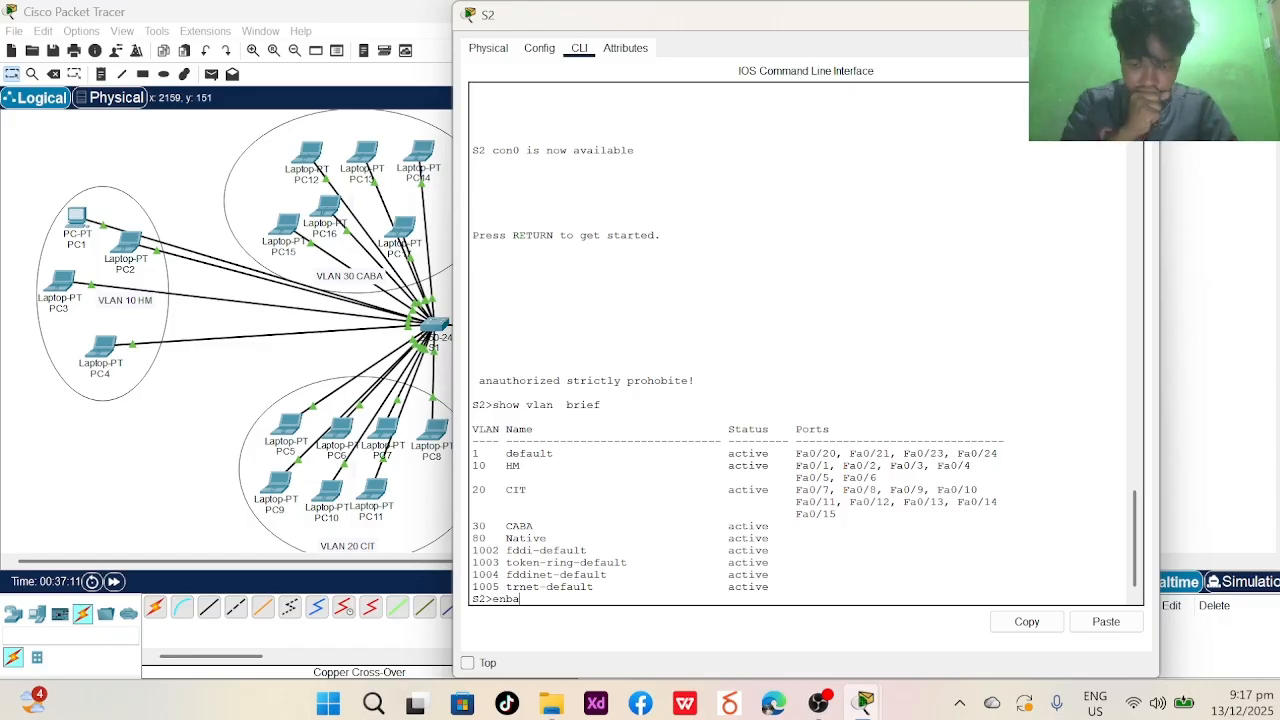
type("ble")
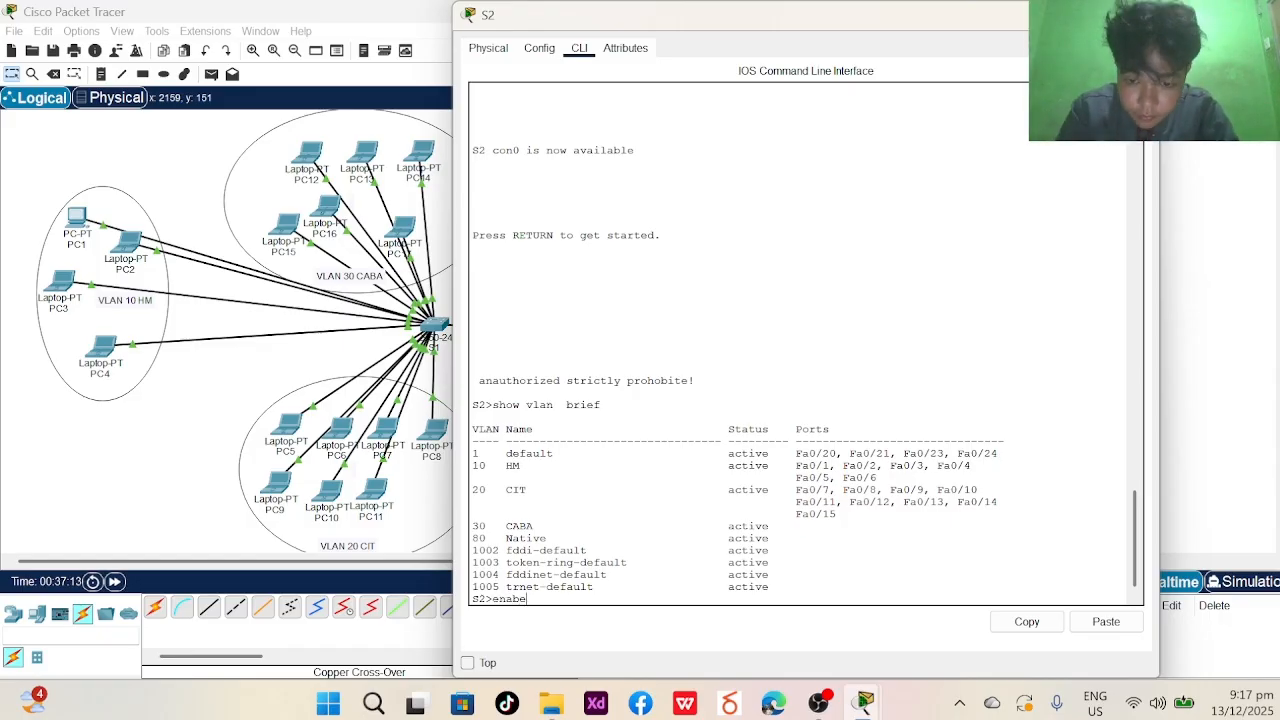
key("Return")
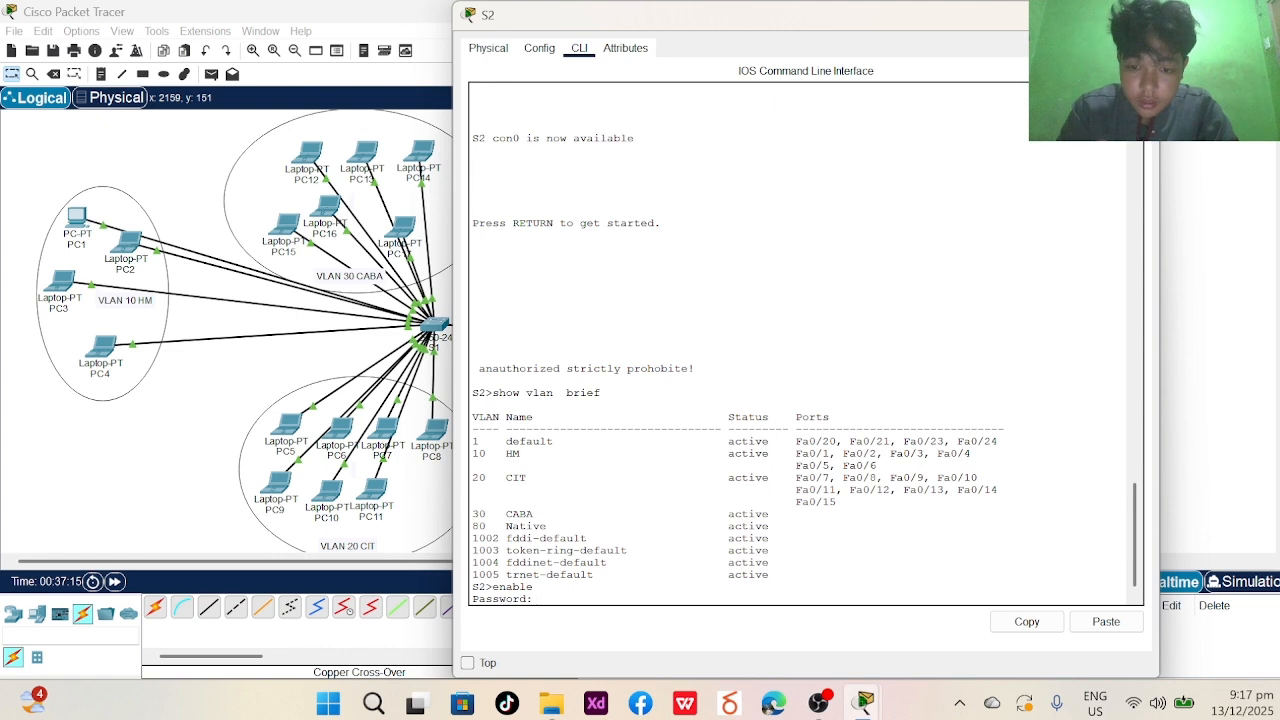
key("Return")
type("configu")
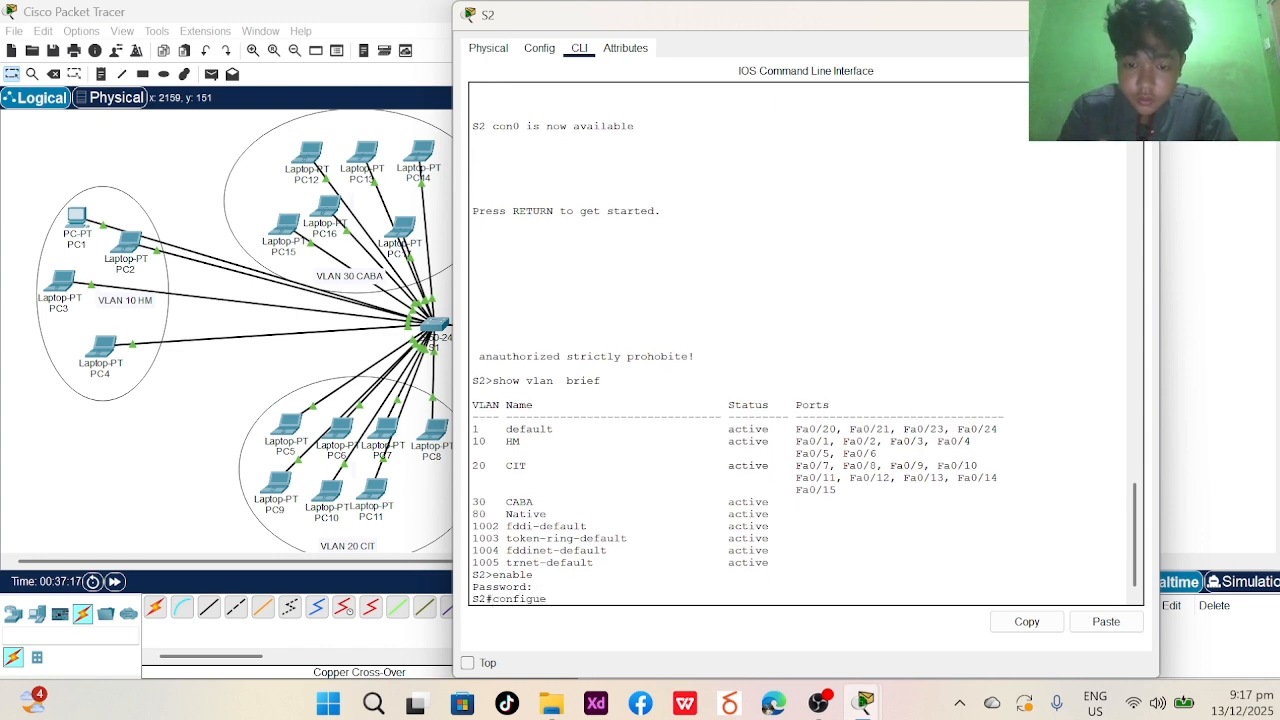
type("re")
key("BackSpace")
type("terminal")
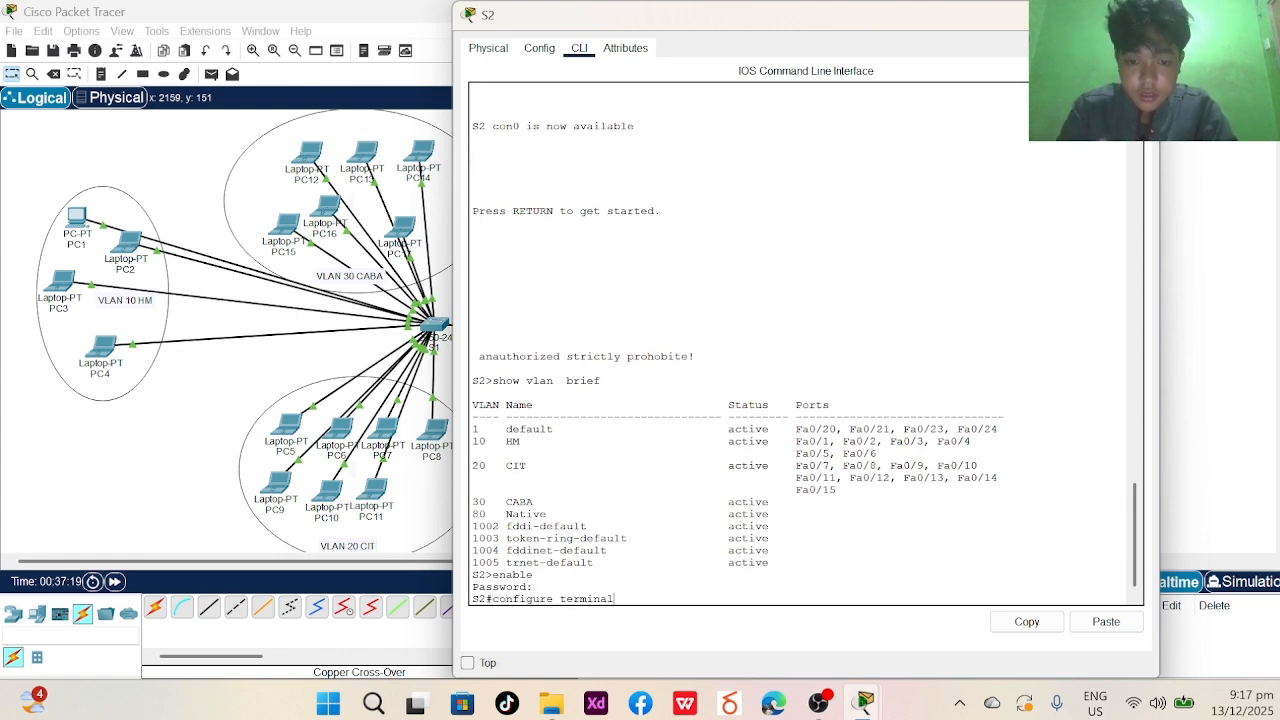
key("Return")
- On S2, select interface range FA0/16-21 and assign the ports to VLAN 30
type("i")
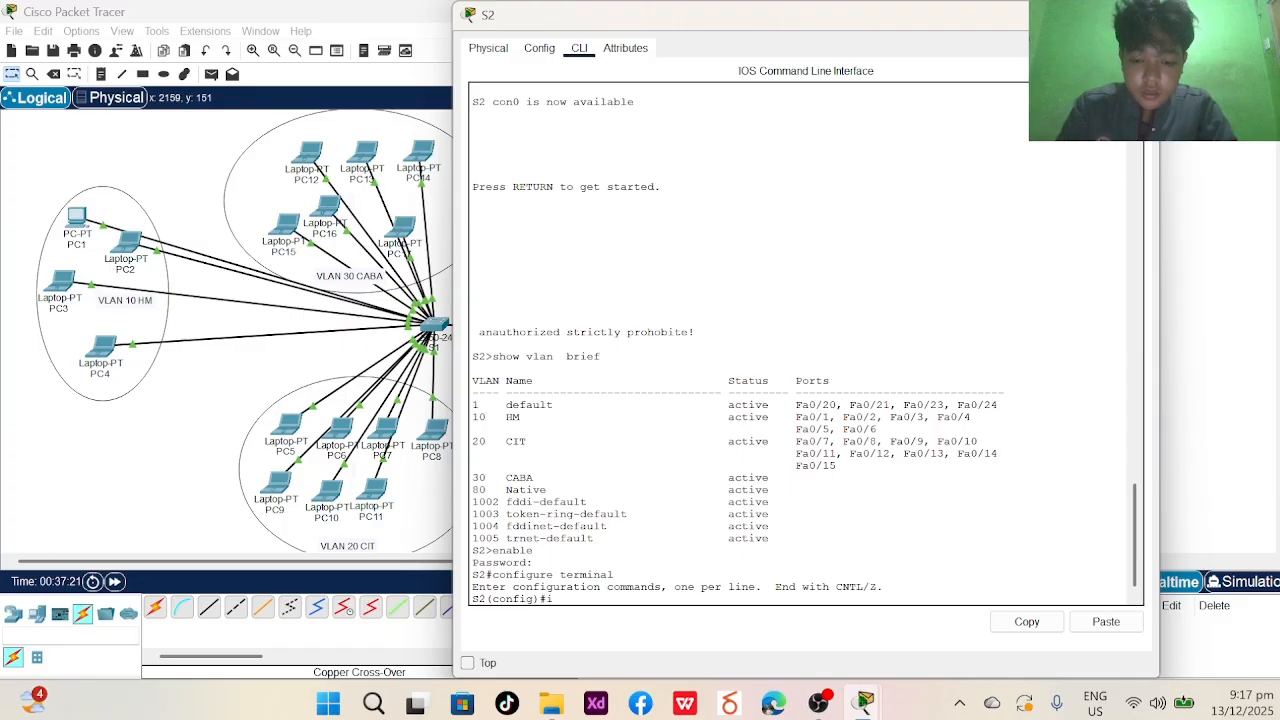
type("nterface range")
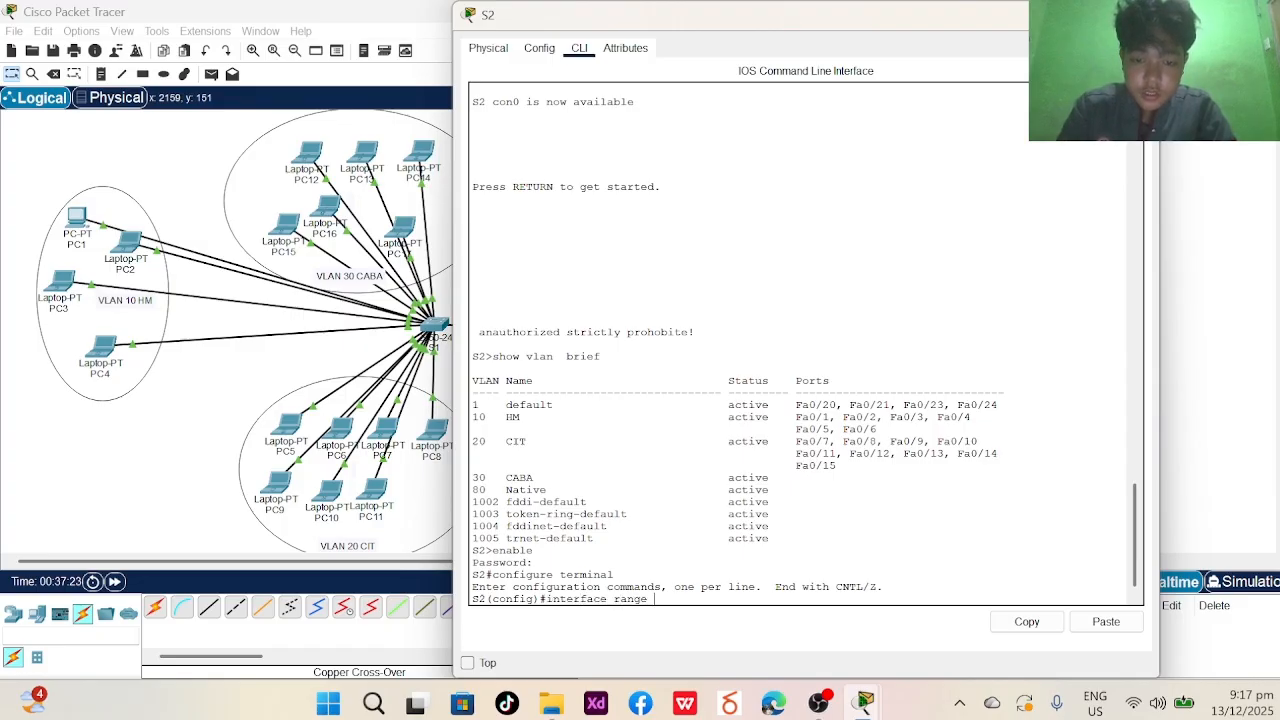
key("Caps_Lock")
type("FA0")
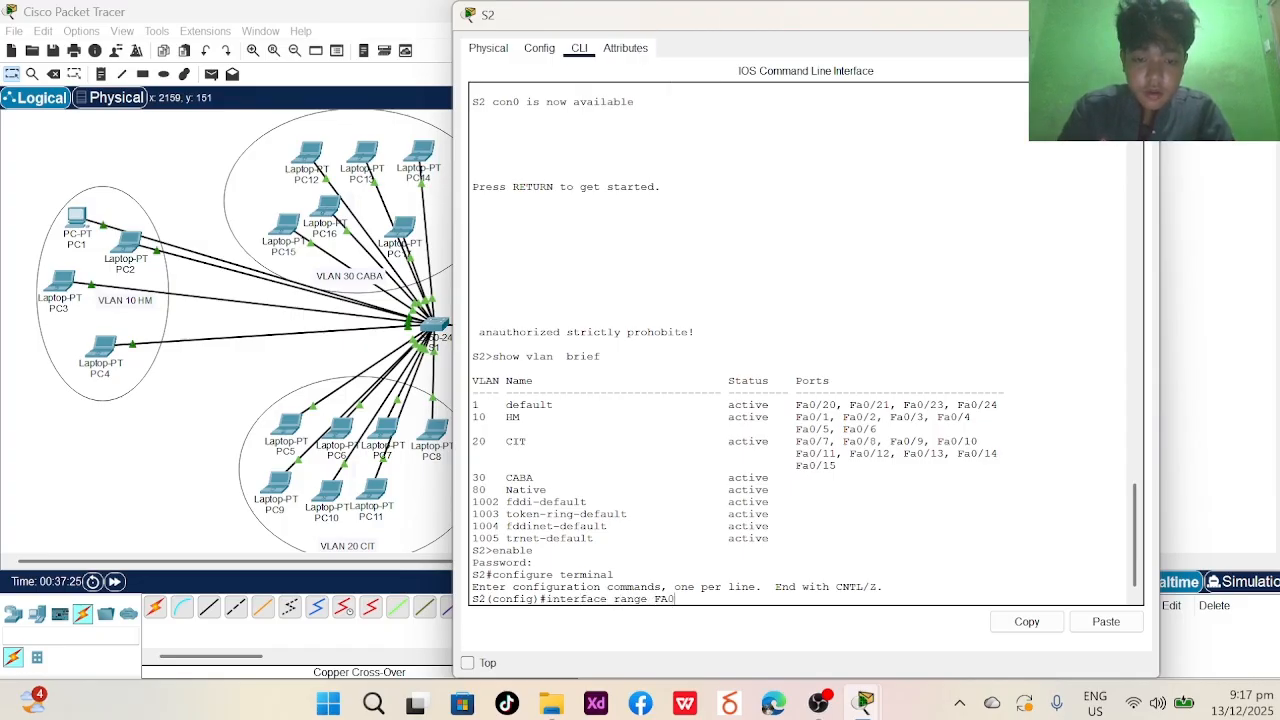
type("/16-21")
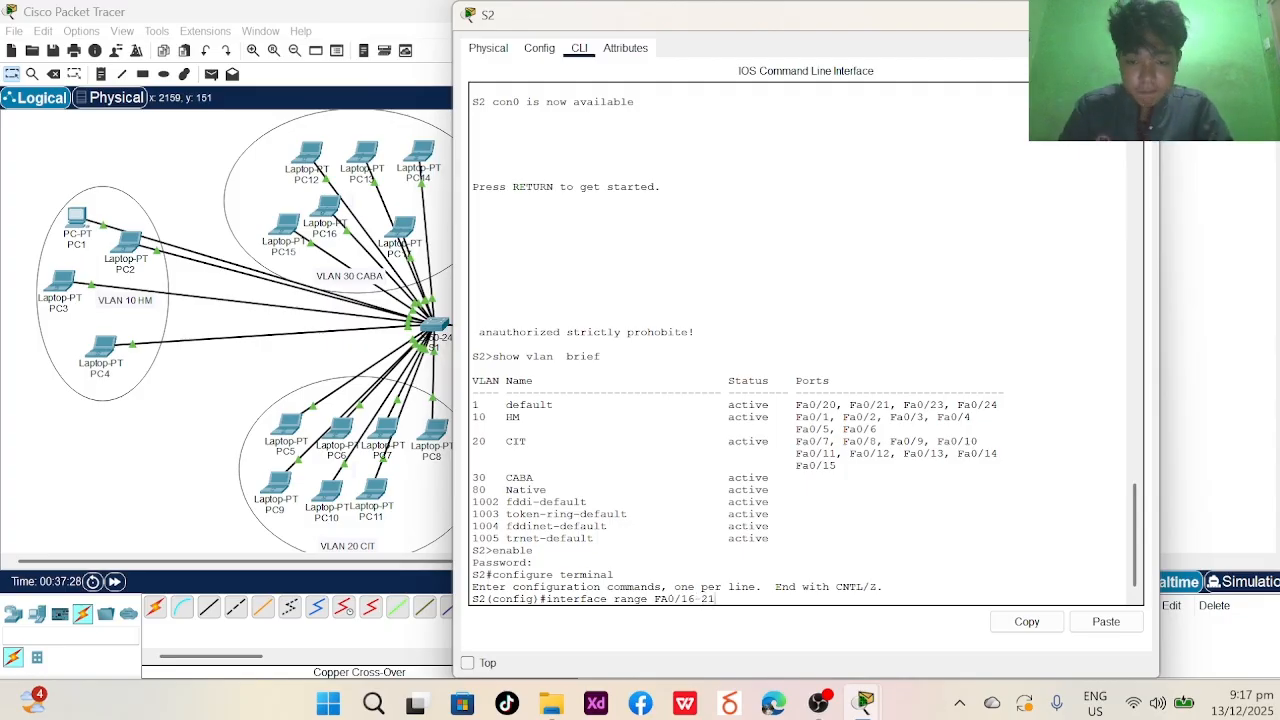
key("Return")
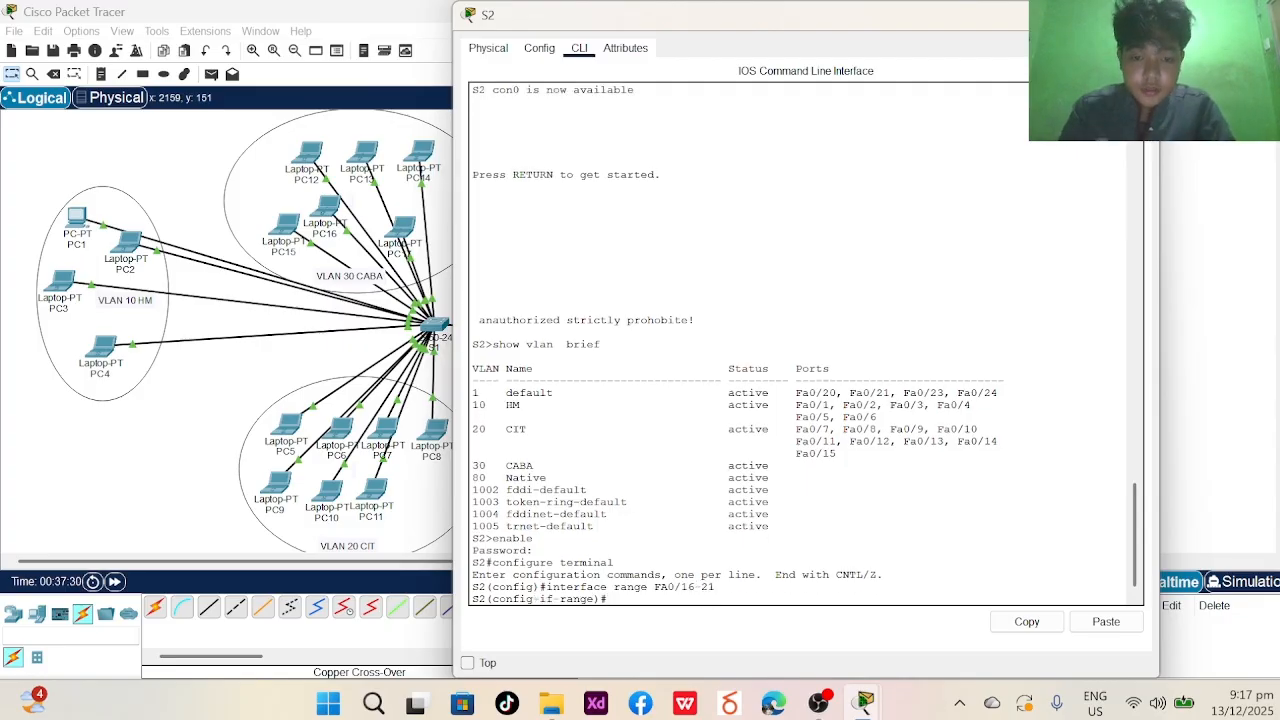
key("Caps_Lock")
type("swit")
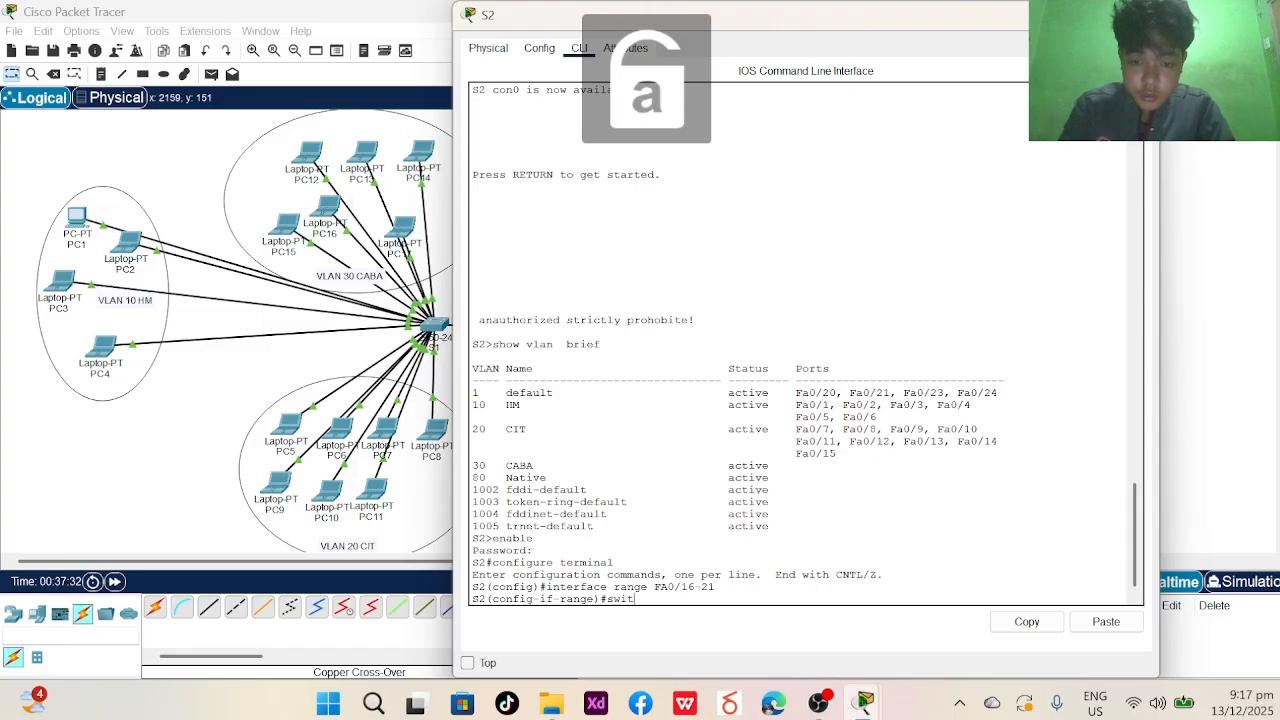
type("chport")
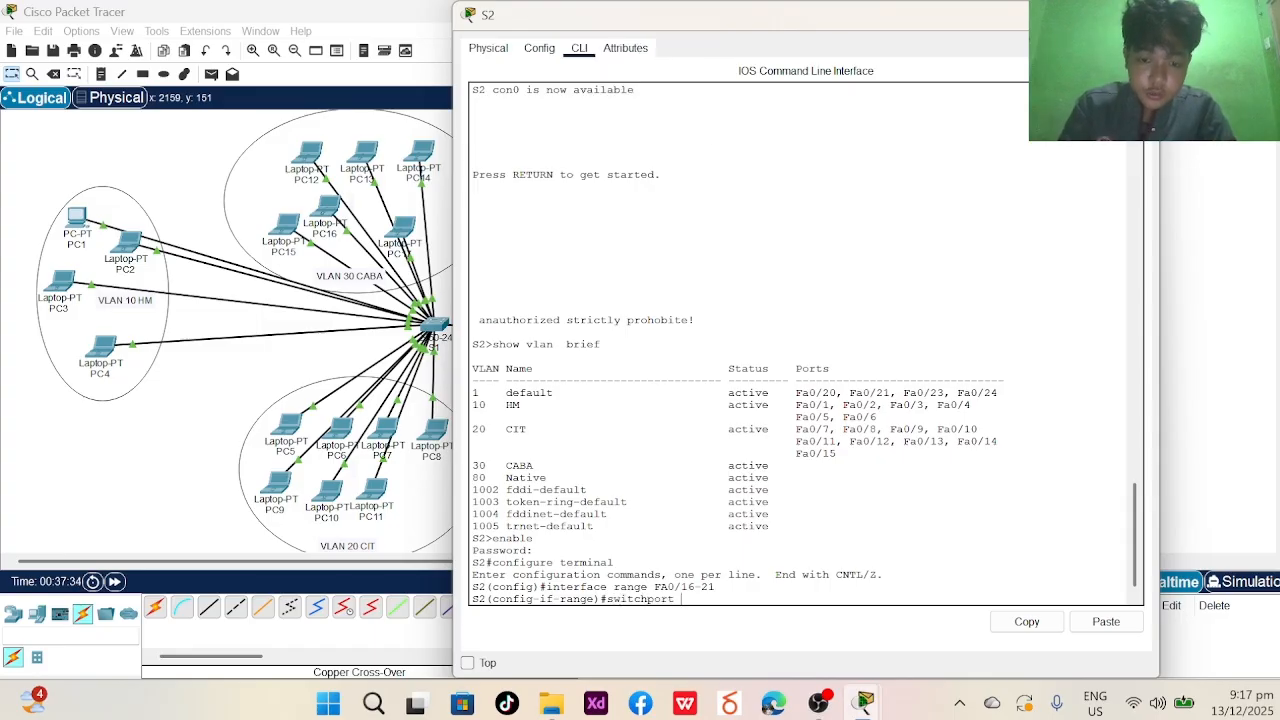
type("  a")
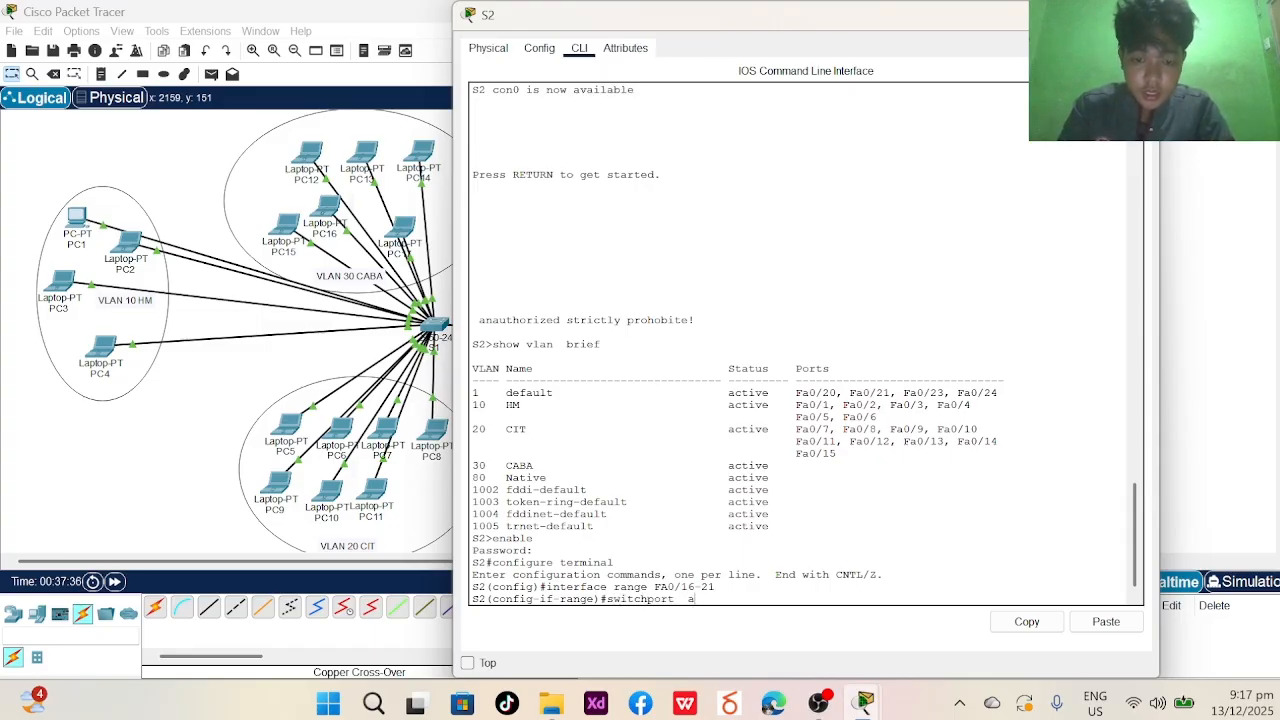
type("cccess")
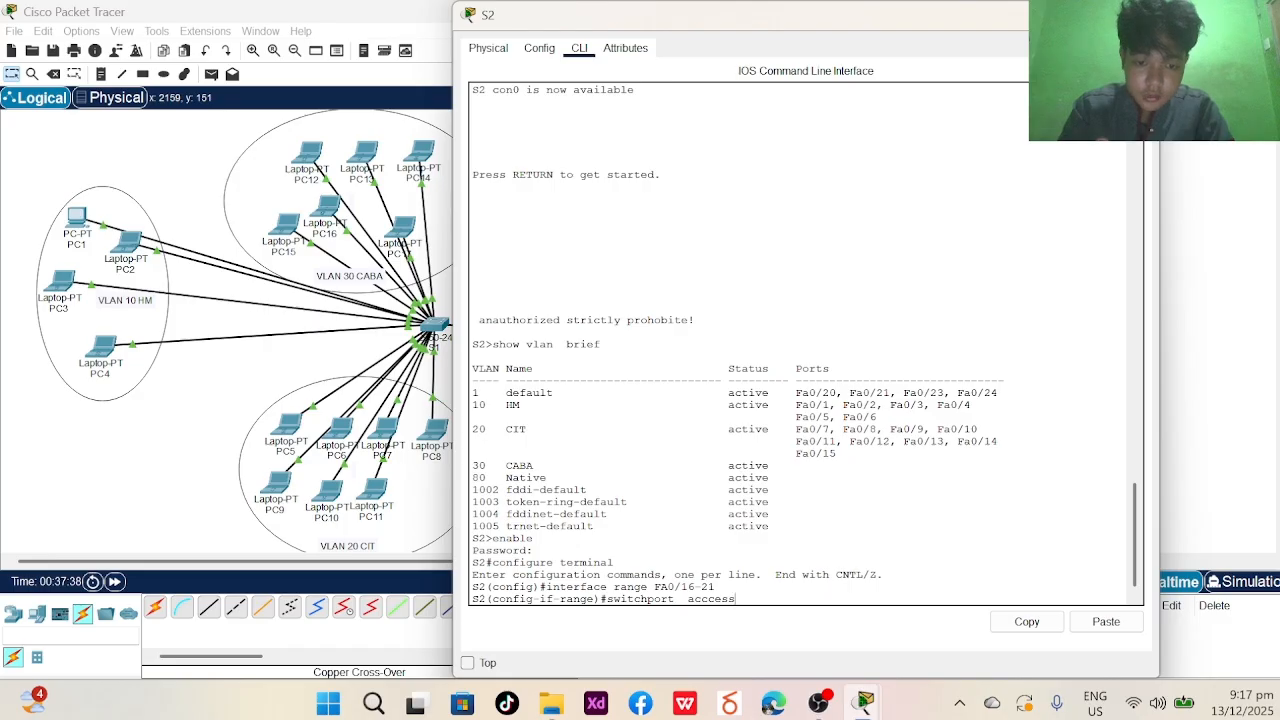
type(" vl")
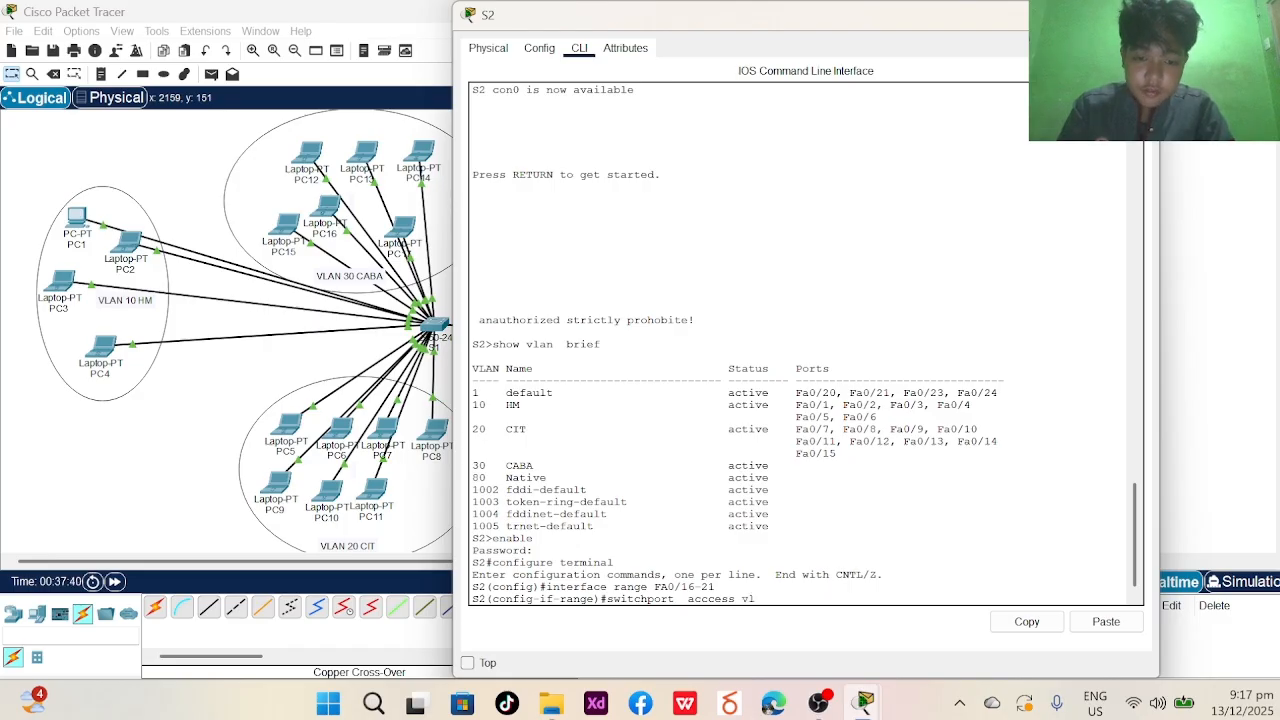
type("an 30")
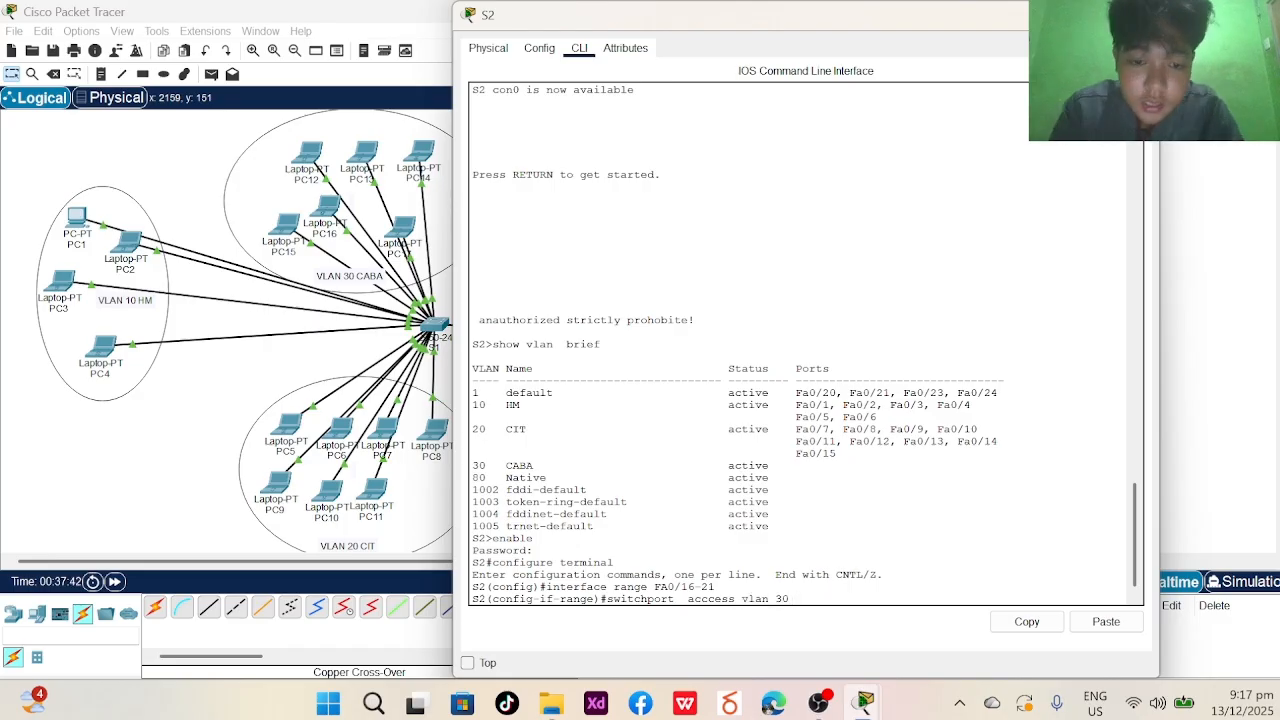
key("Return")
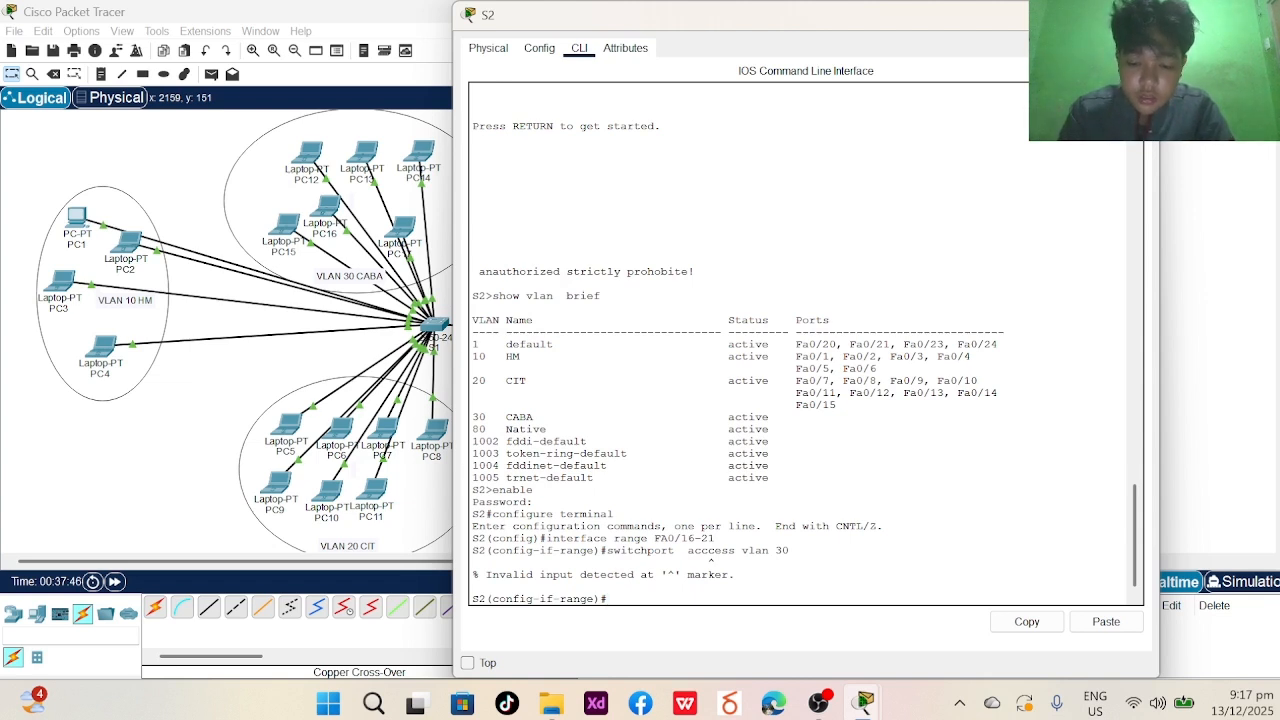
type("swit")
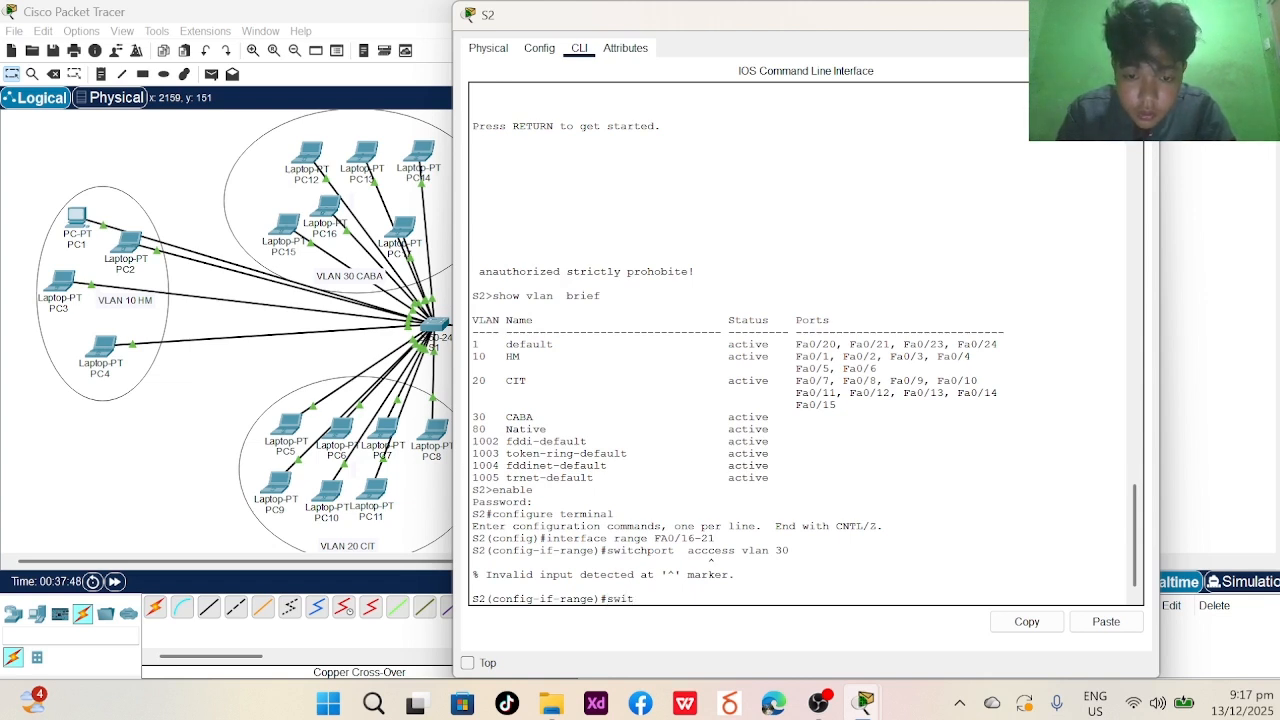
type("chport ac")
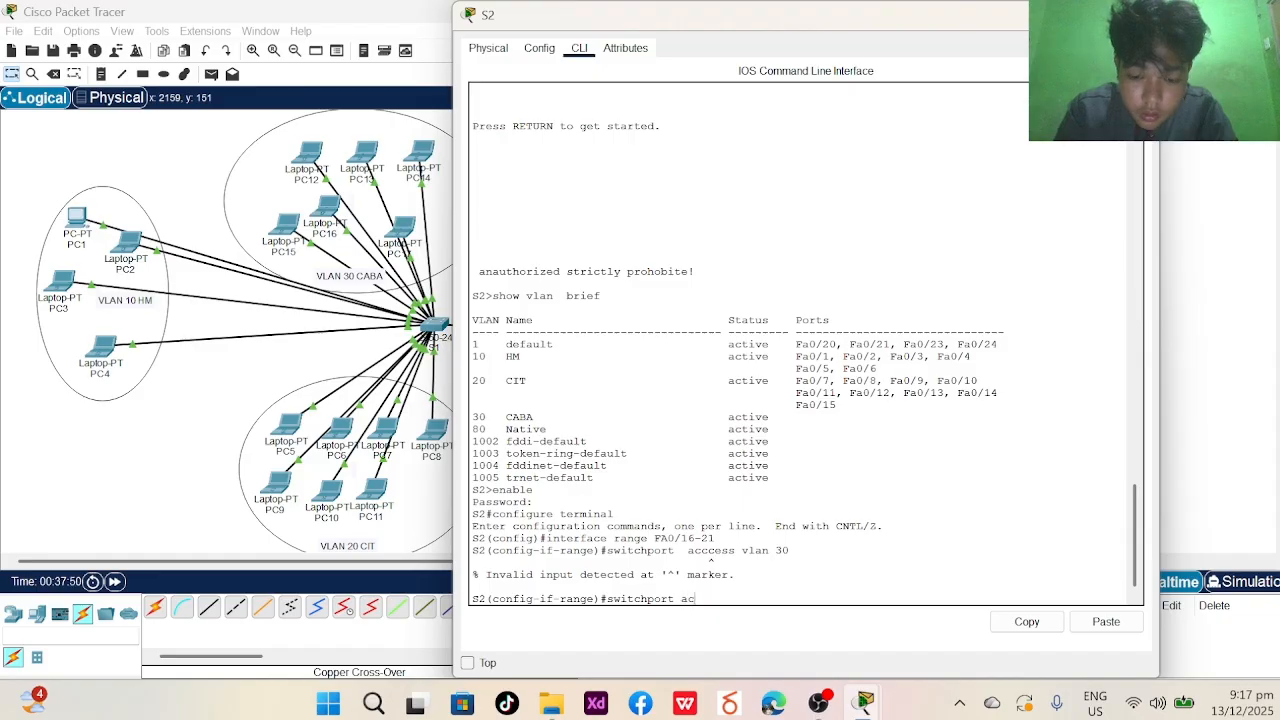
type("cess vlan 30")
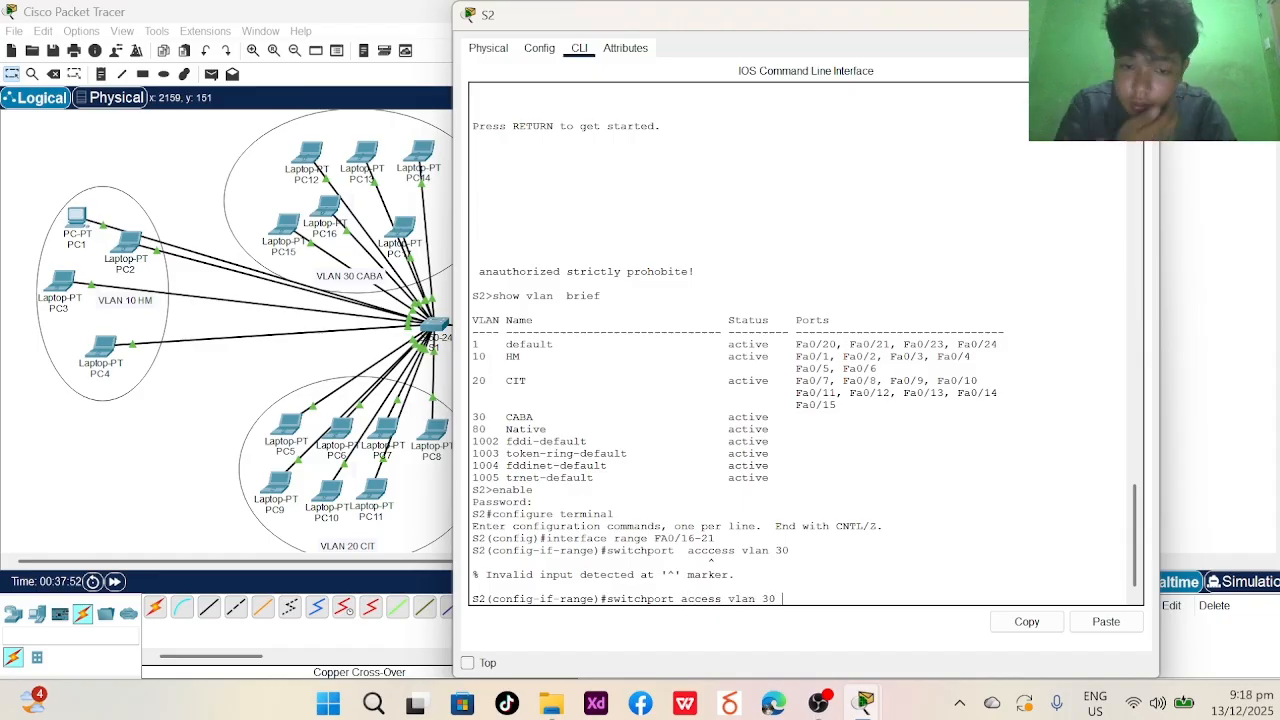
key("Return")
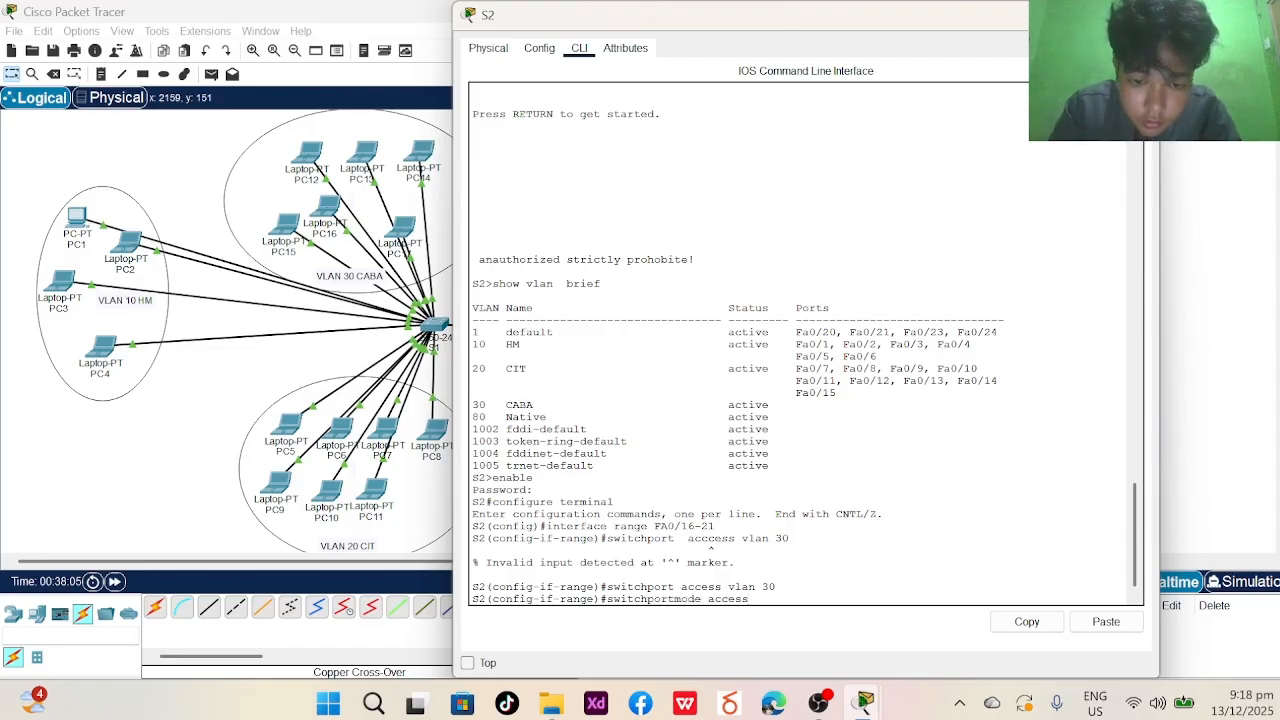
- Set ports Fa0/16-21 to switchport mode access, then end configuration mode
key("Return")
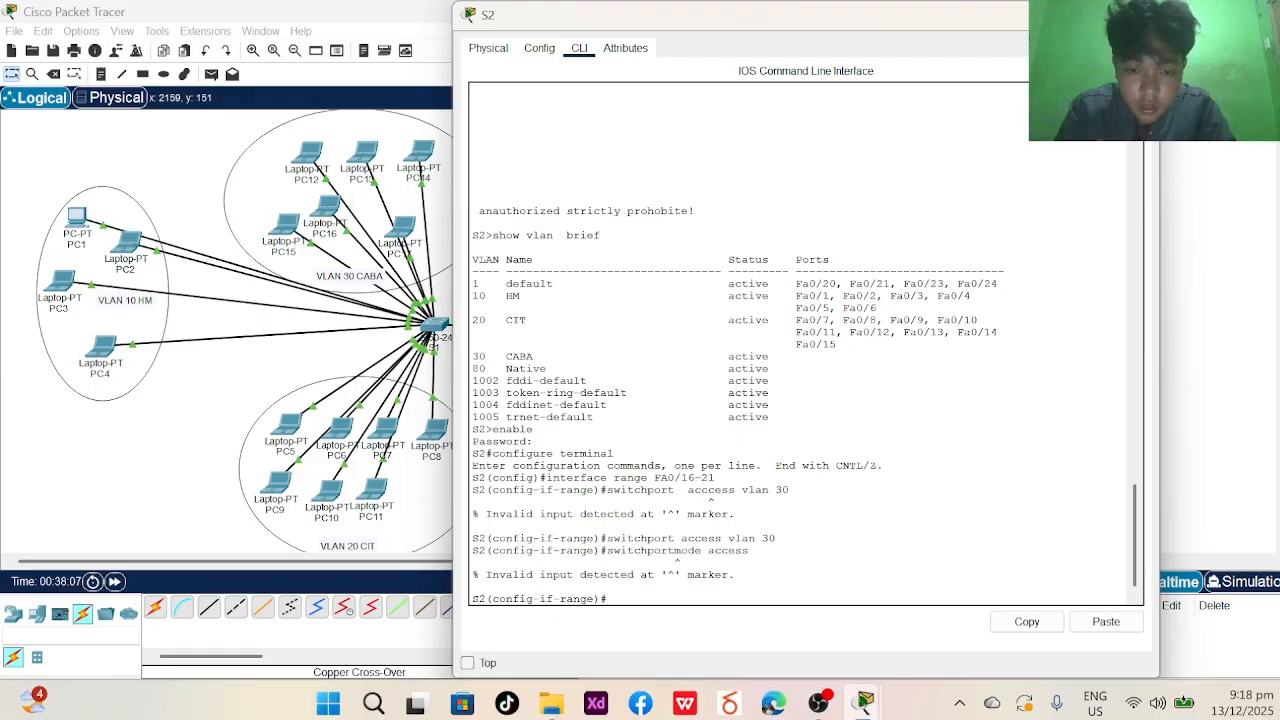
type("swi")
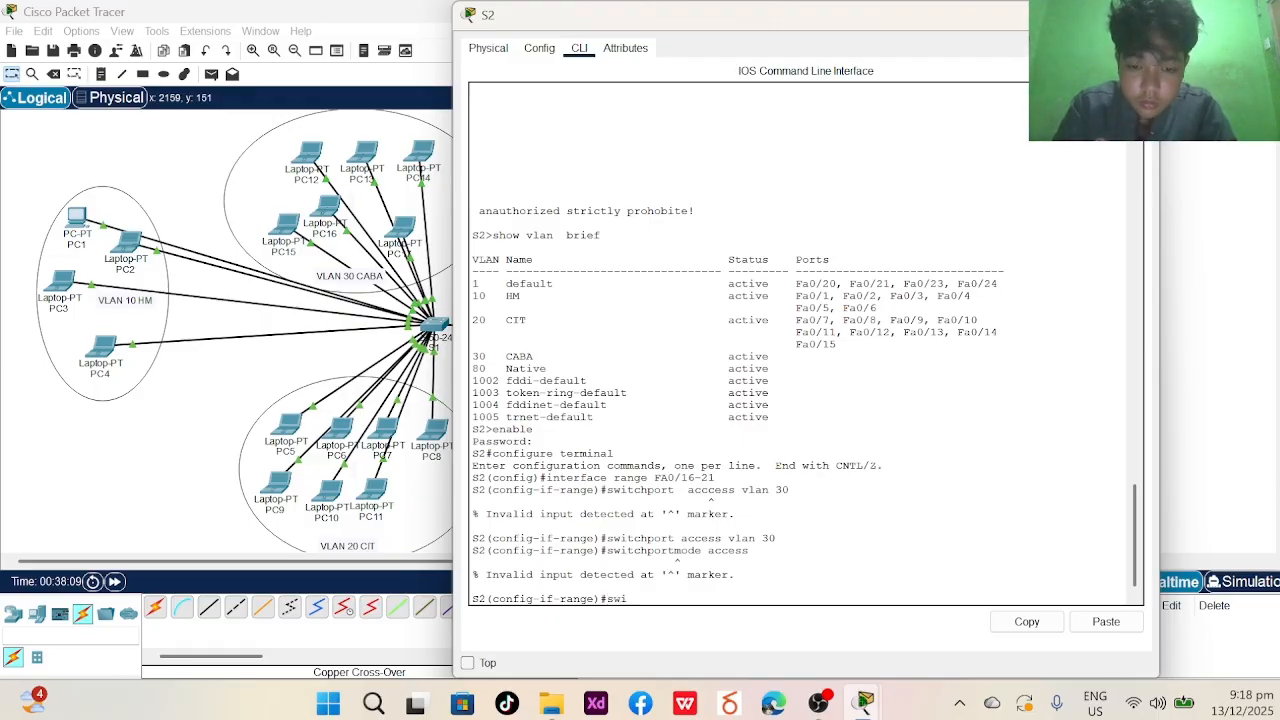
type("tch")
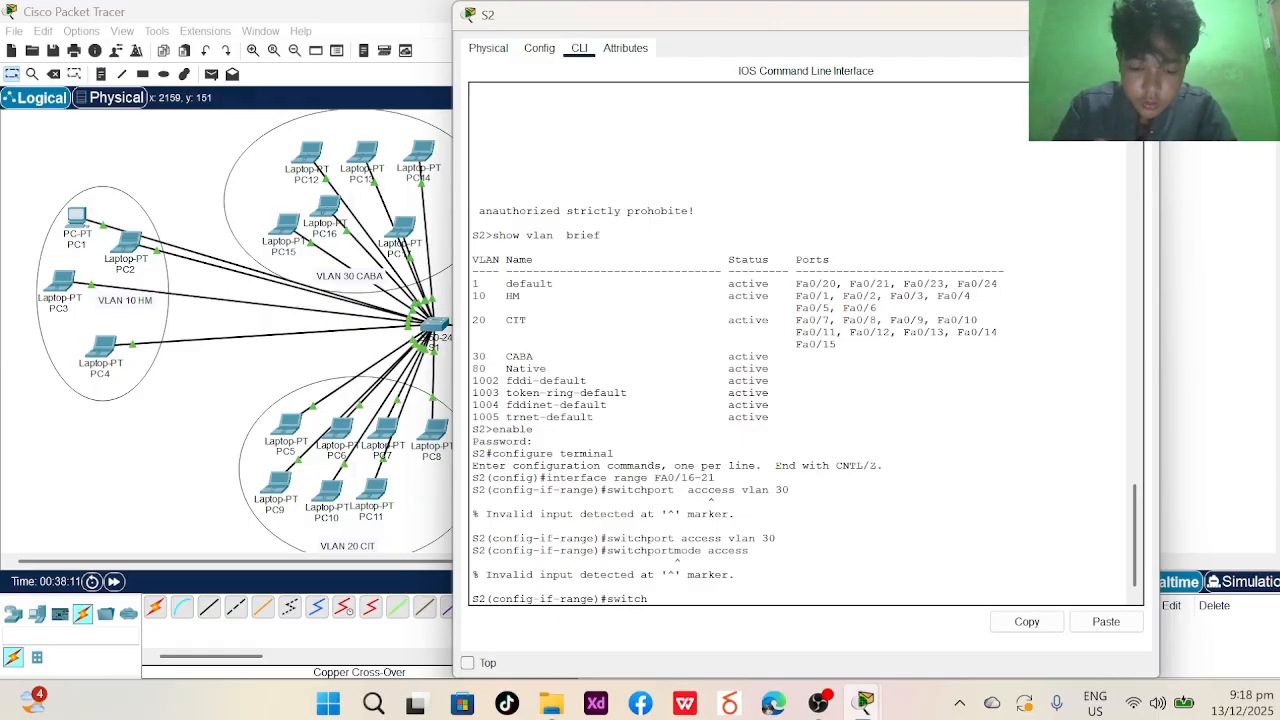
type("port mode")
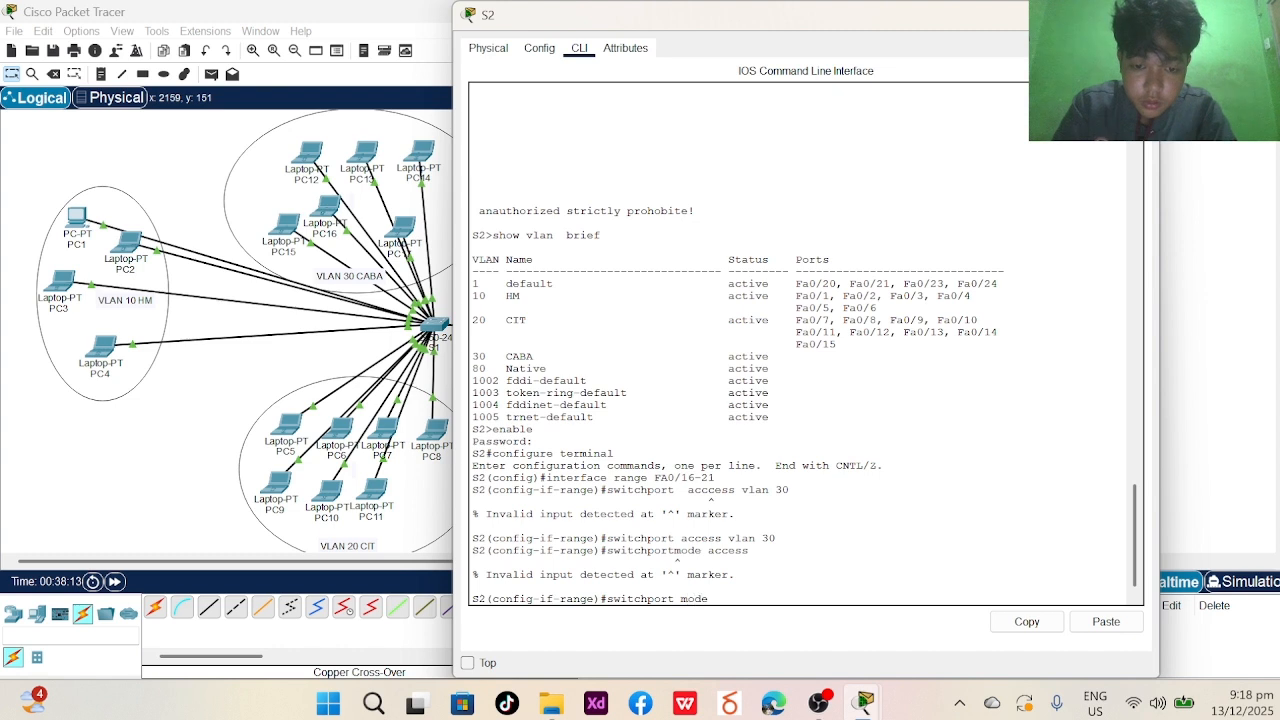
type(" access")
key("Return")
type("e)#e")
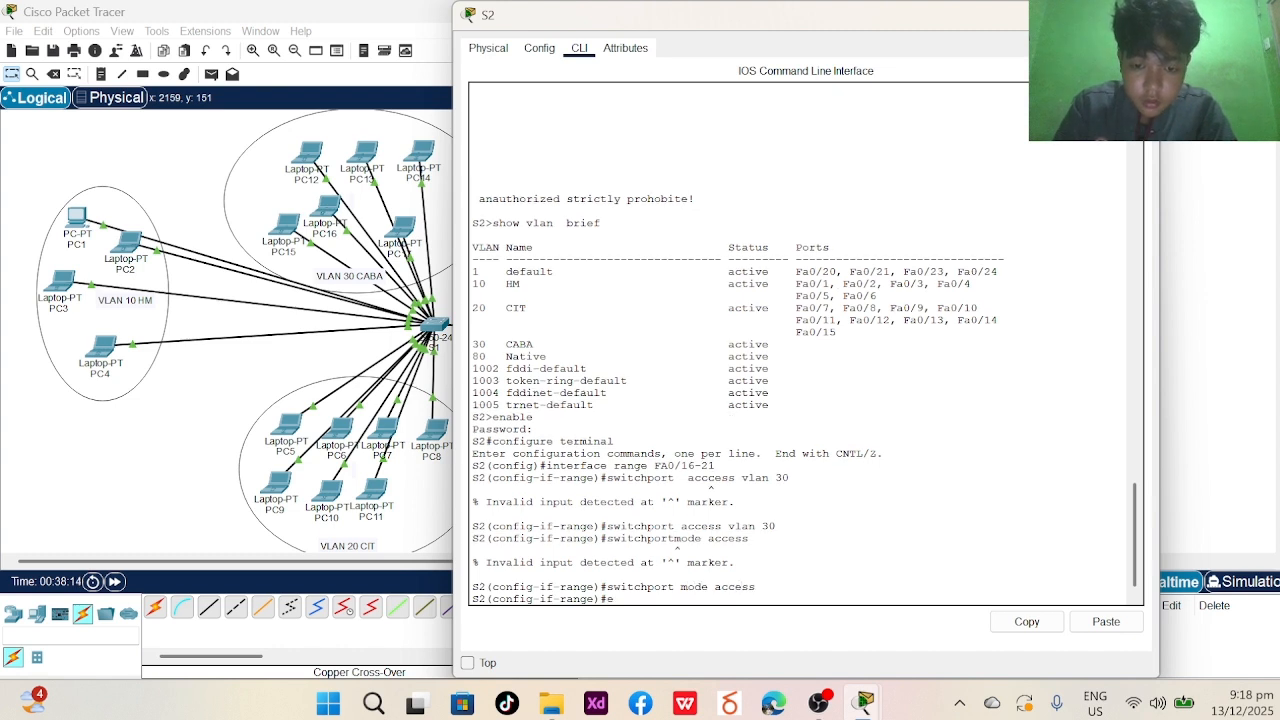
type("nd")
key("Return")
- Run show vlan brief to confirm VLAN 30 holds ports Fa0/16-Fa0/21
type("exit")
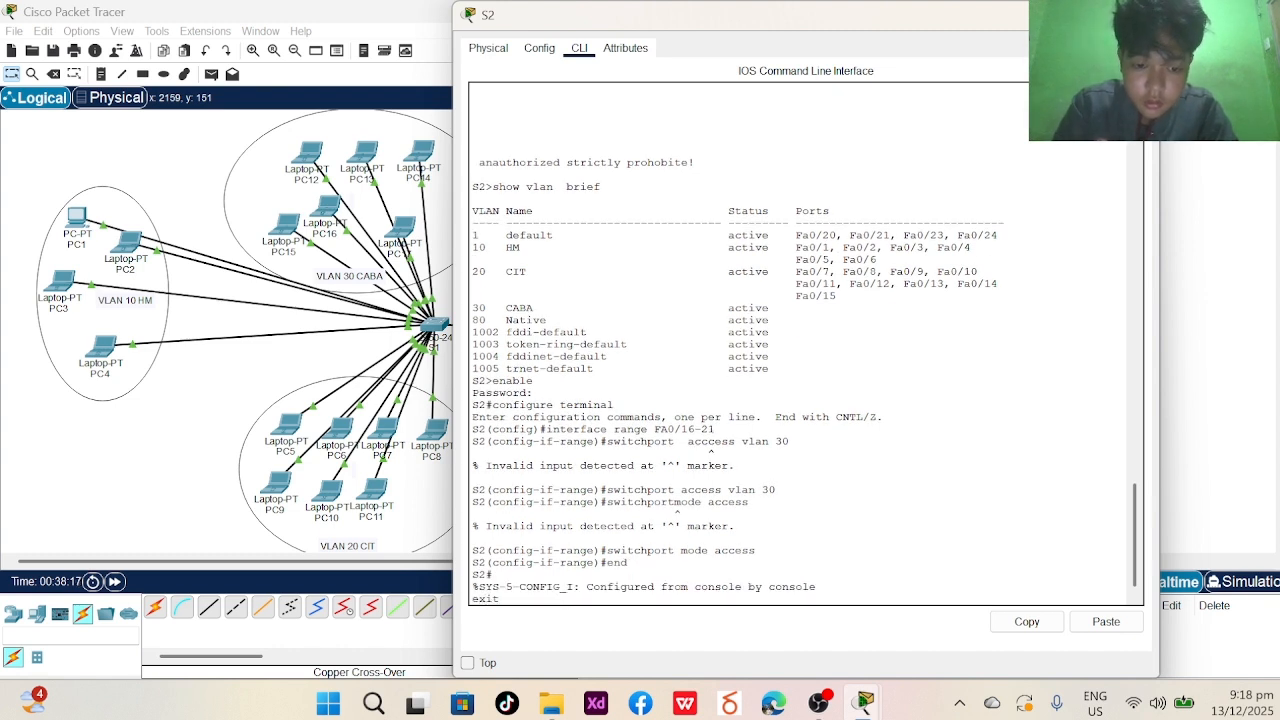
key("Return")
key("Return")
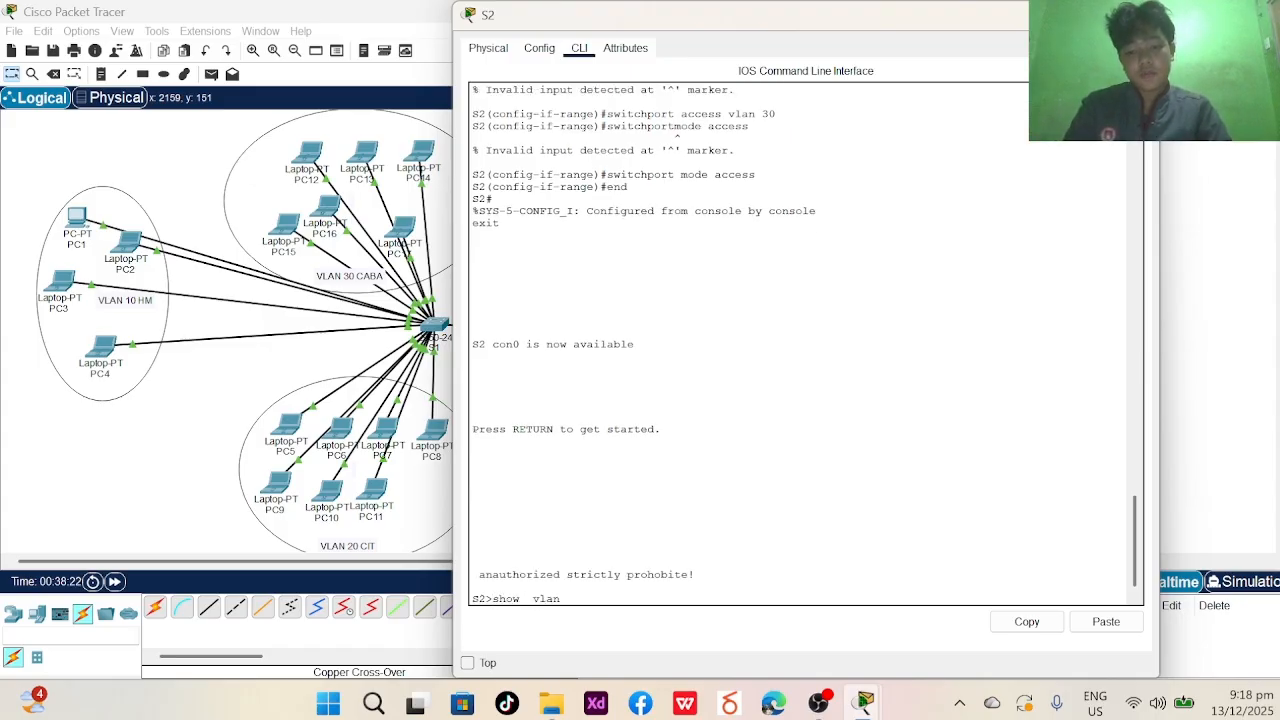
type("show  vlan brief")
key("Return")
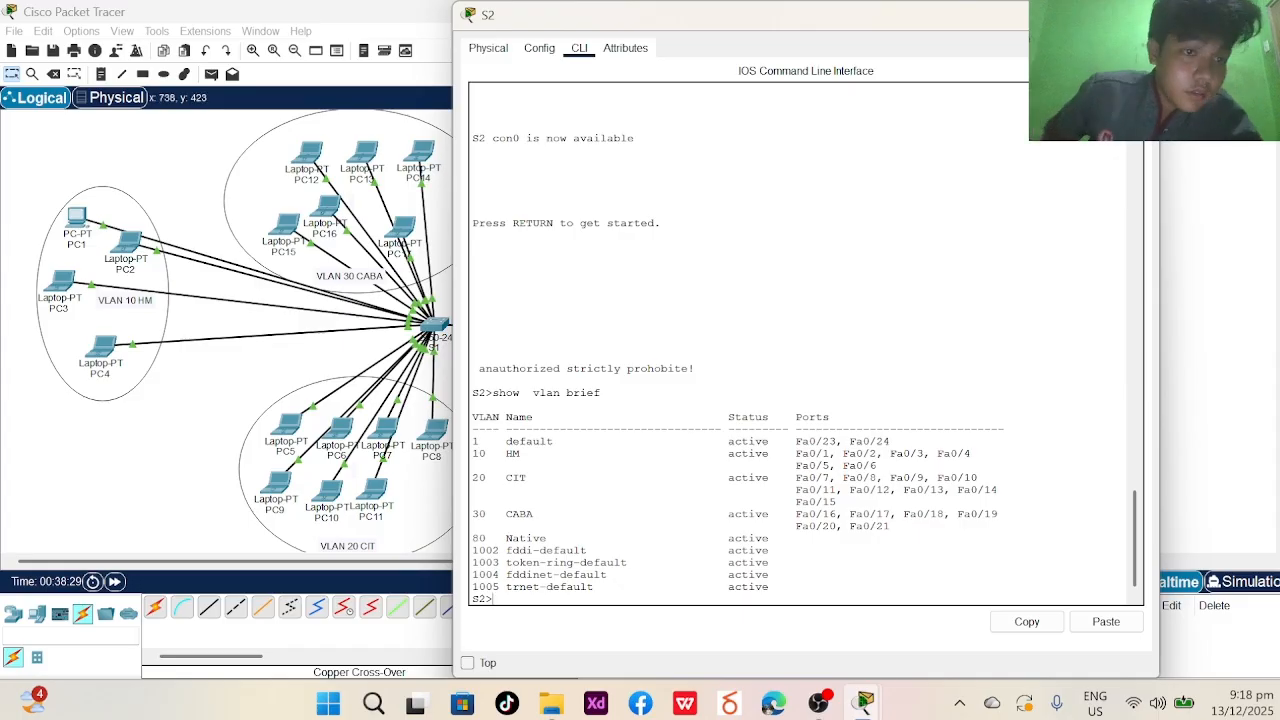
- Close the S2 window and restore the main two-switch topology window
key("super+Down")
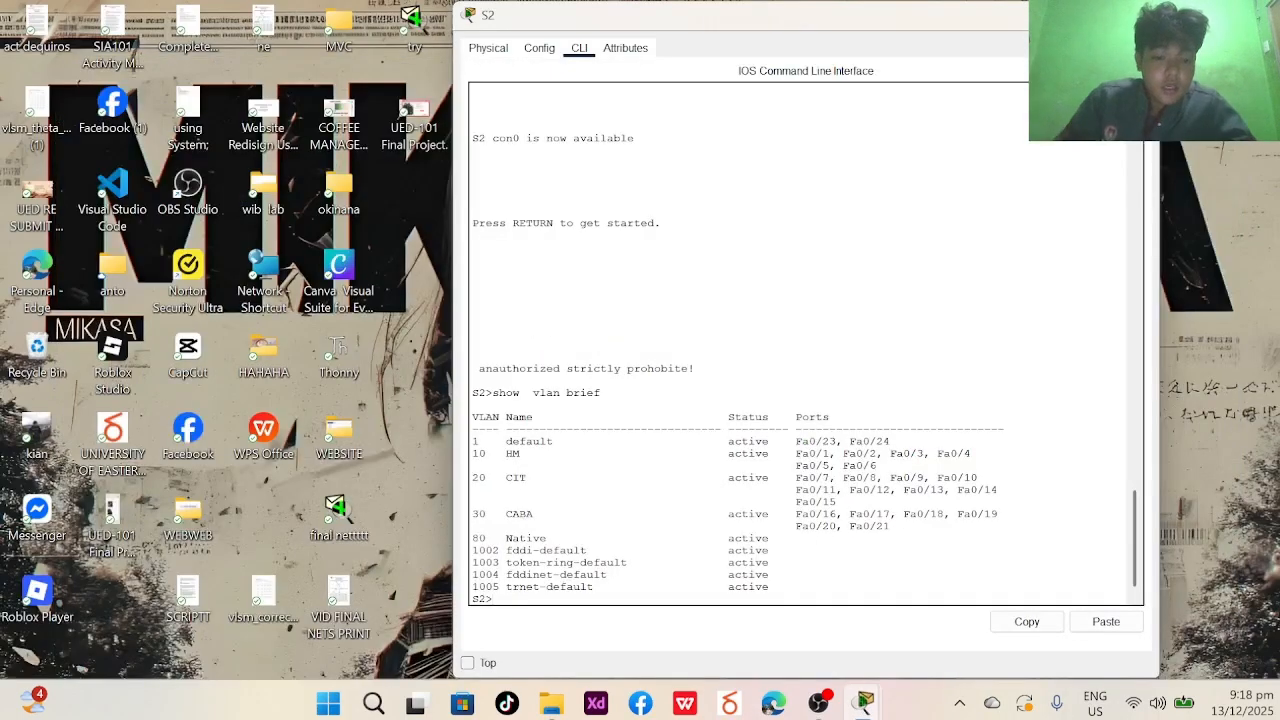
mouse_move(848, 708)
left_click(840, 600)
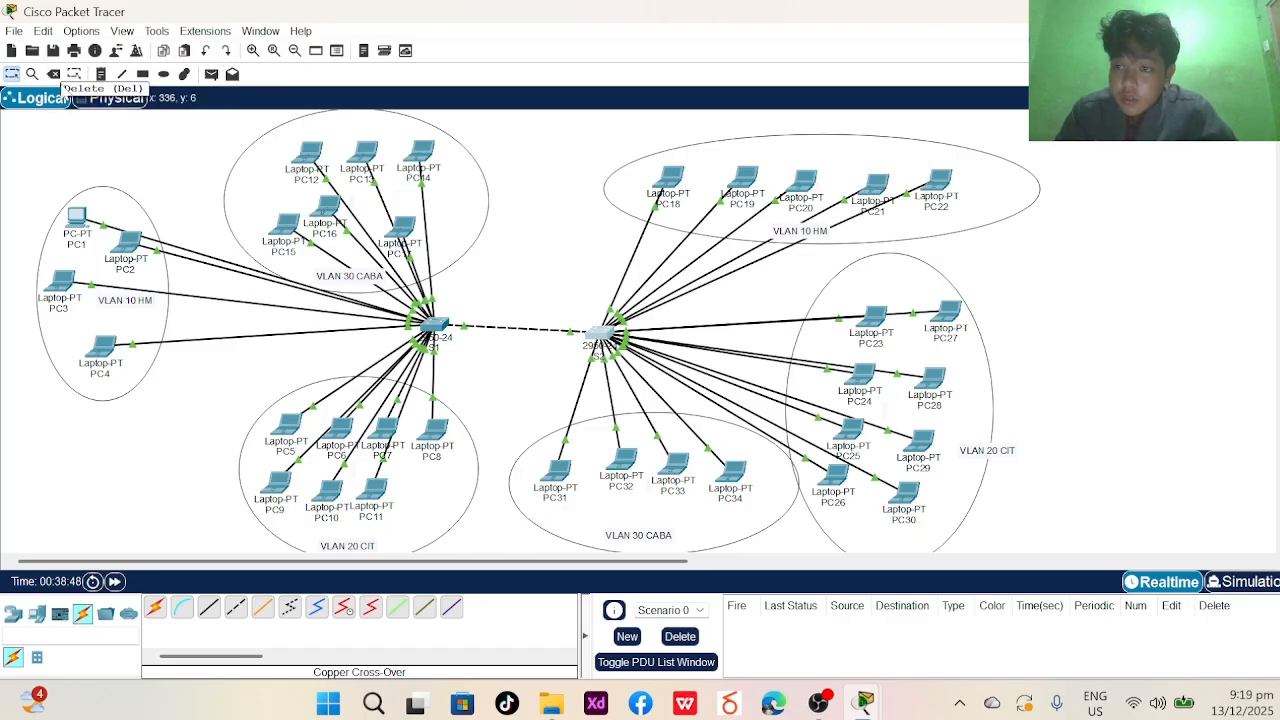
- In Simulation mode, add simple ICMP PDUs from PC1 to PC18 and PC6 to PC24
left_click(211, 74)
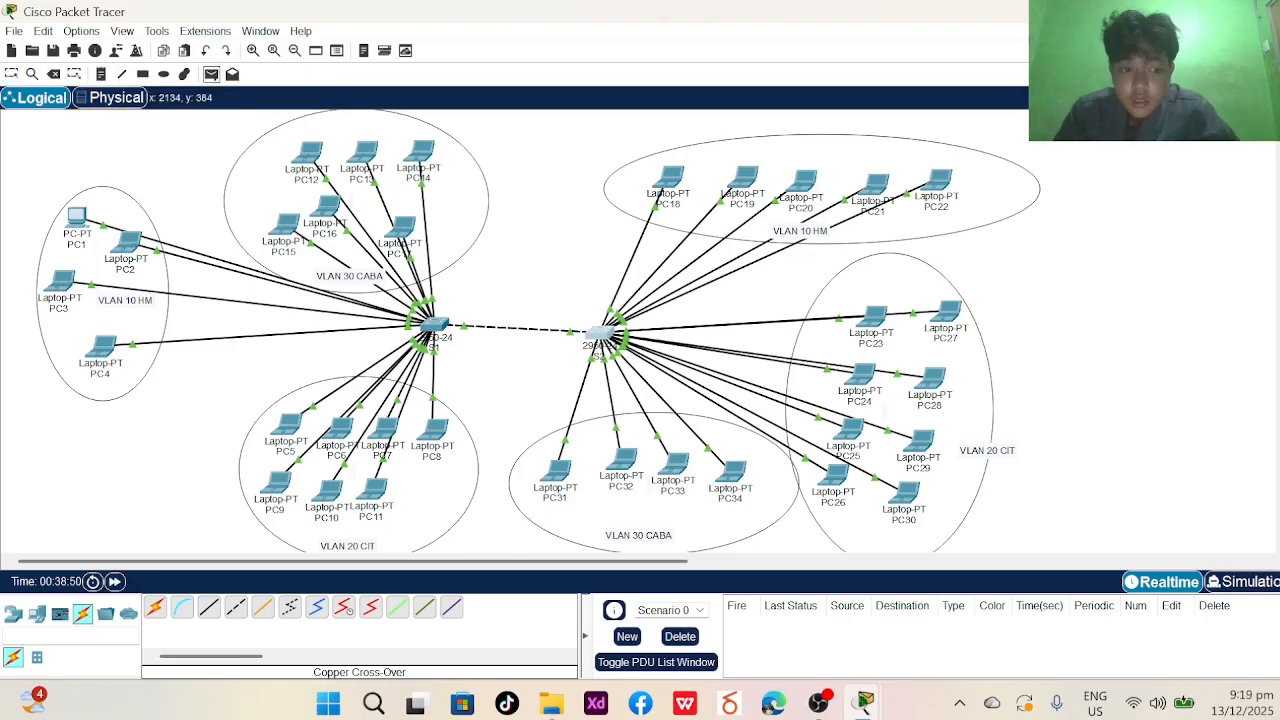
left_click(1245, 581)
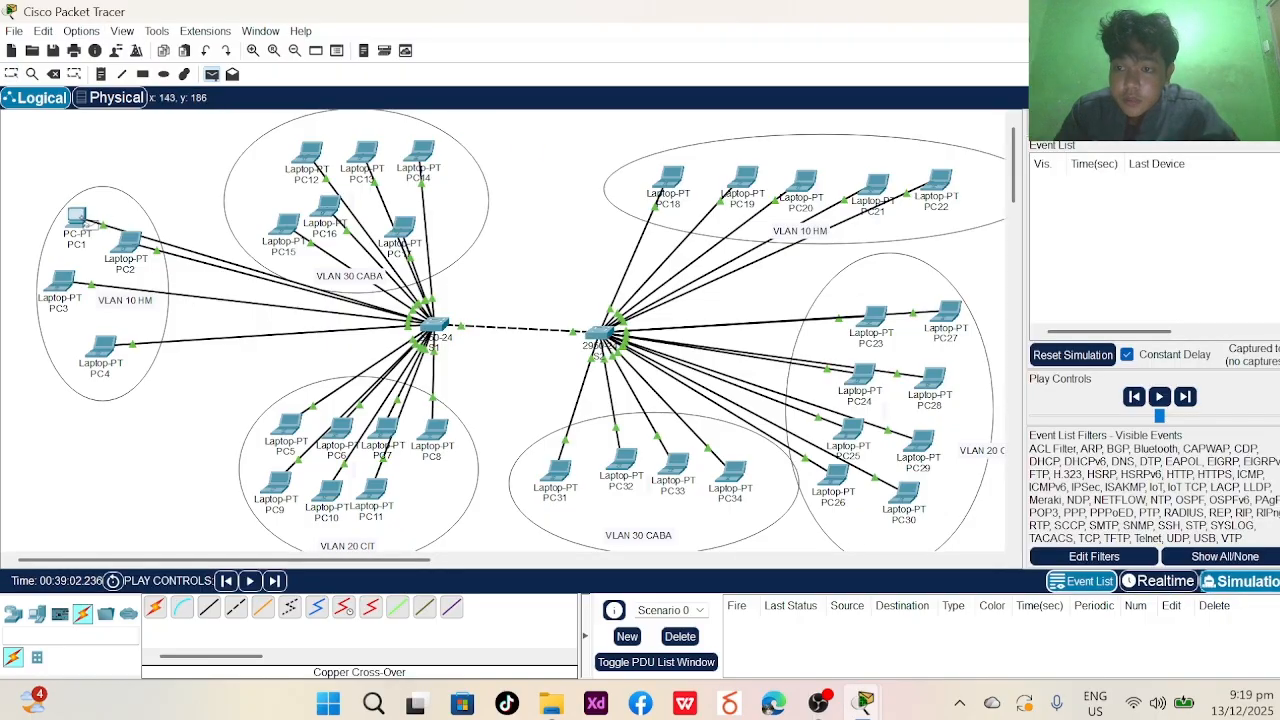
left_click(86, 222)
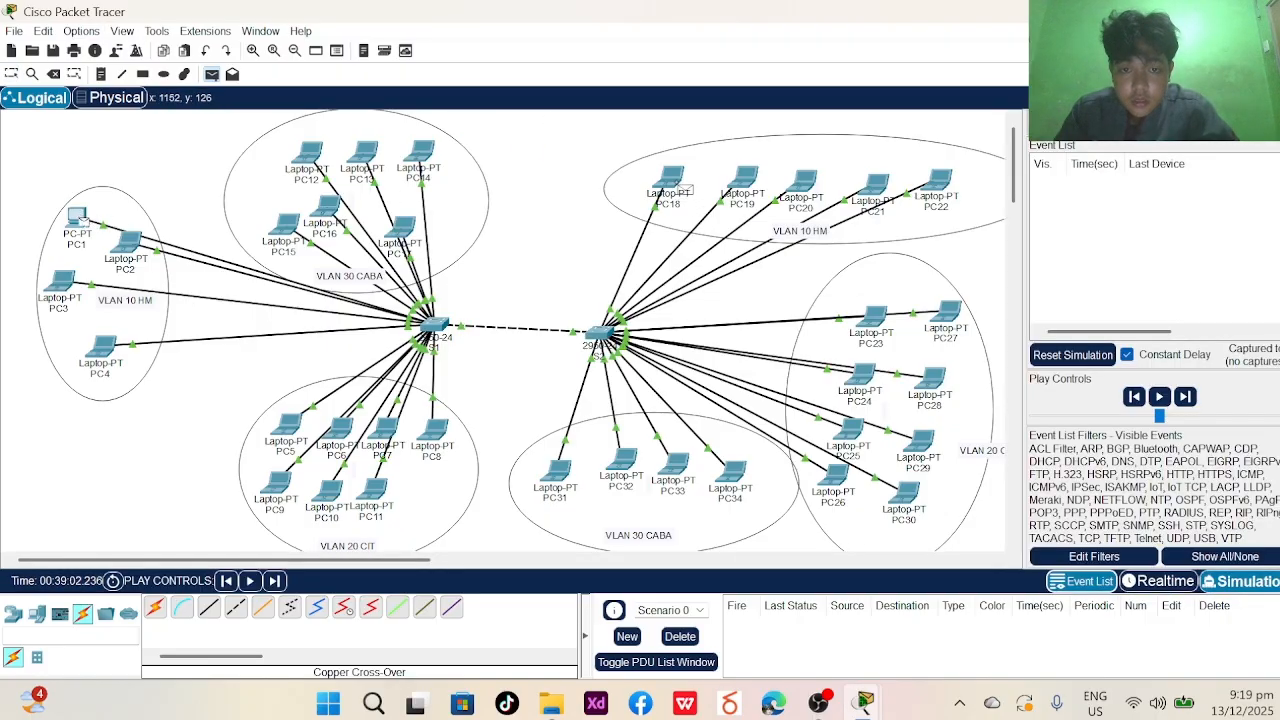
left_click(675, 185)
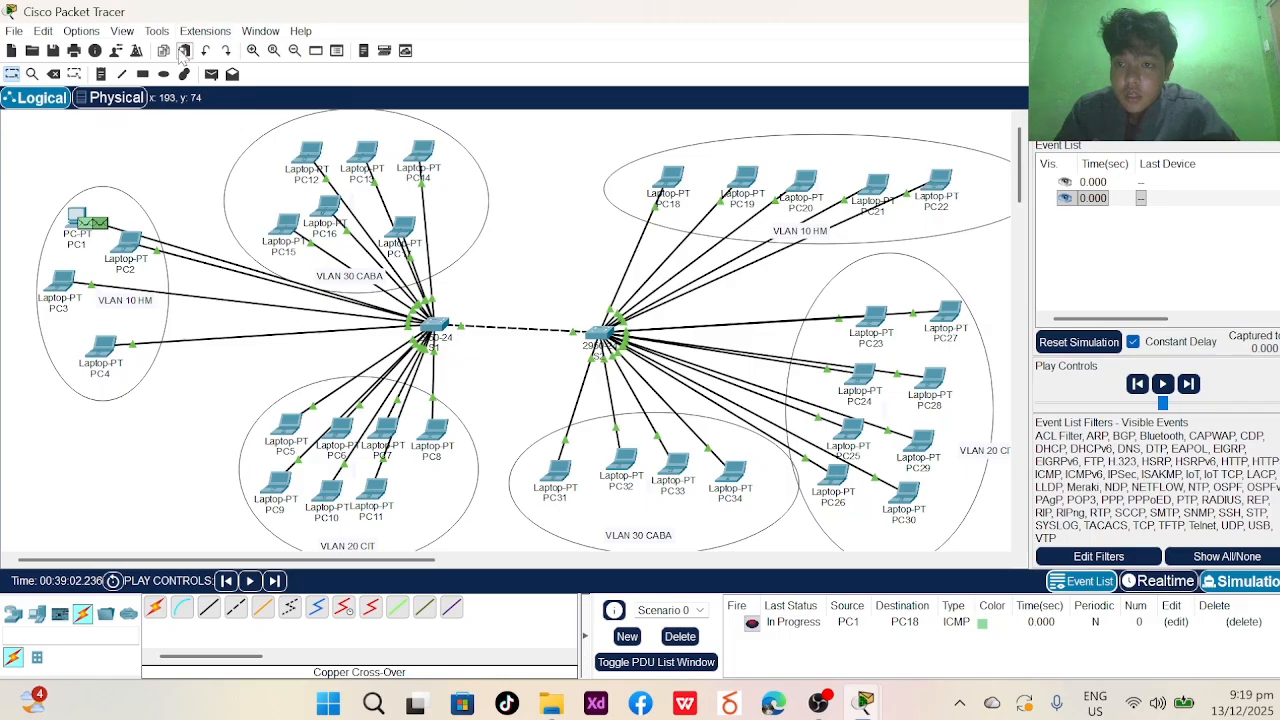
left_click(211, 74)
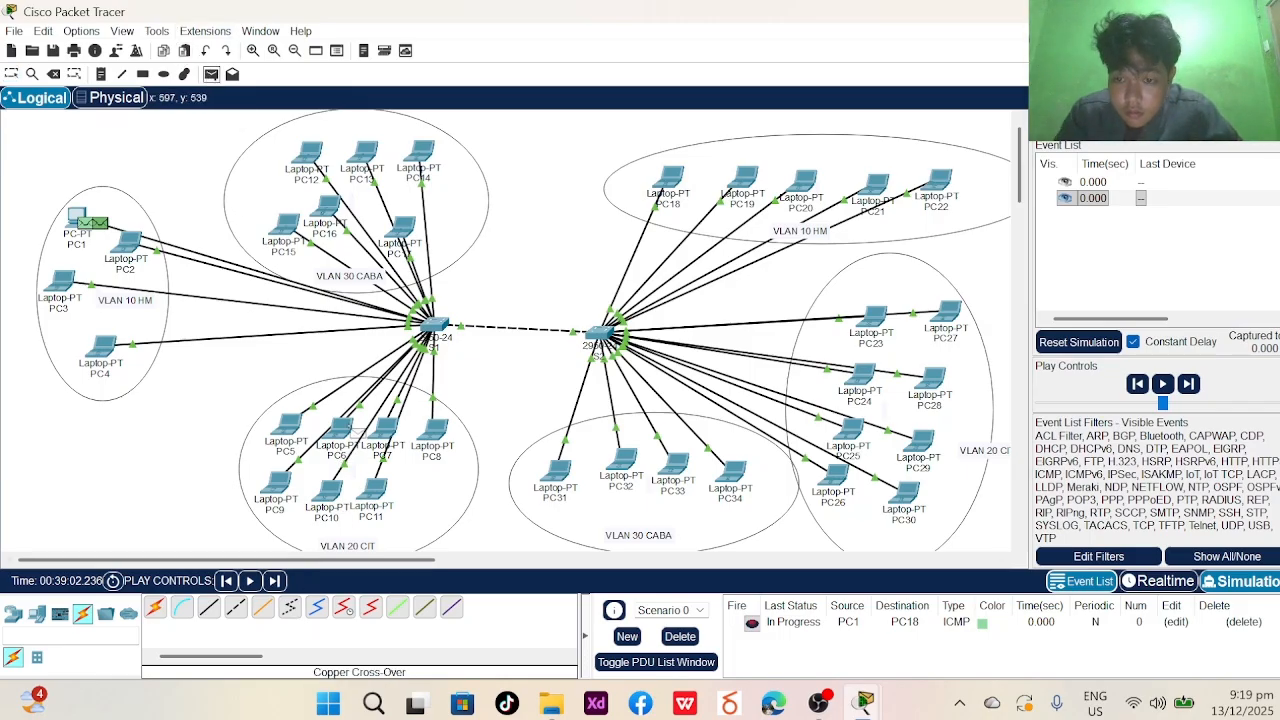
left_click(342, 428)
left_click(860, 376)
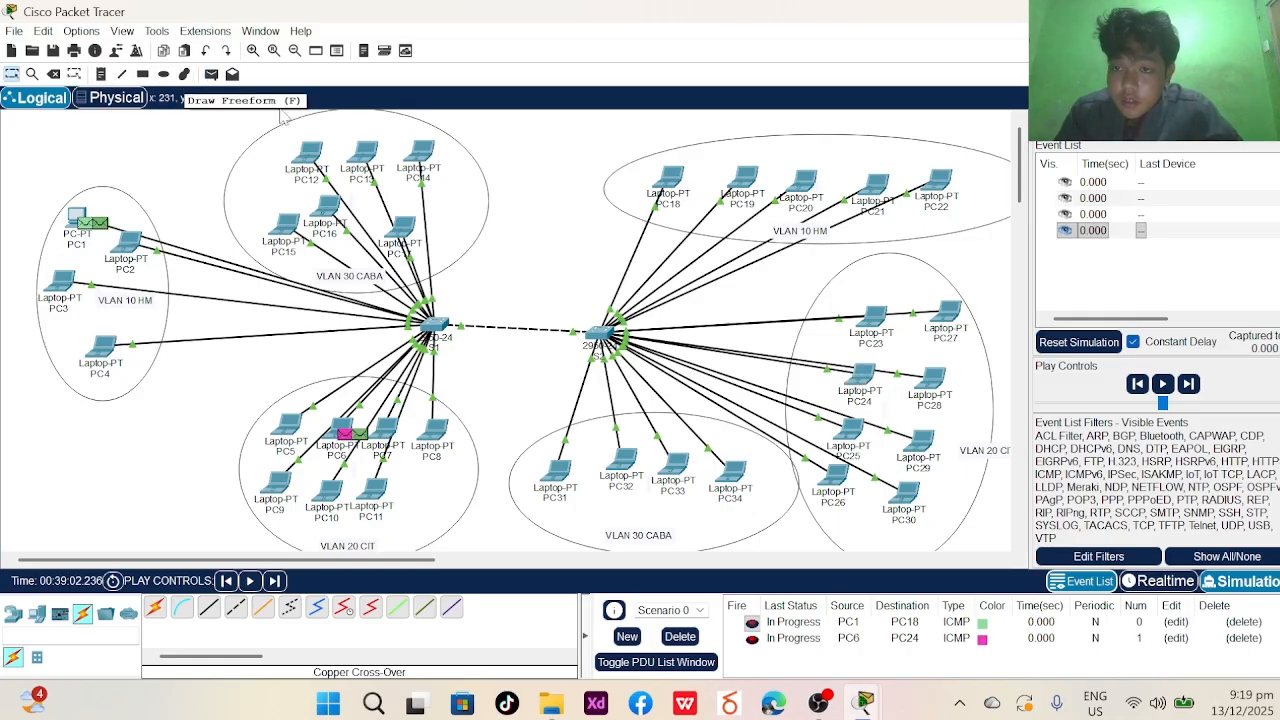
- Add ICMP PDUs PC20→PC4 and PC31→PC11, then start the simulation playing
left_click(212, 86)
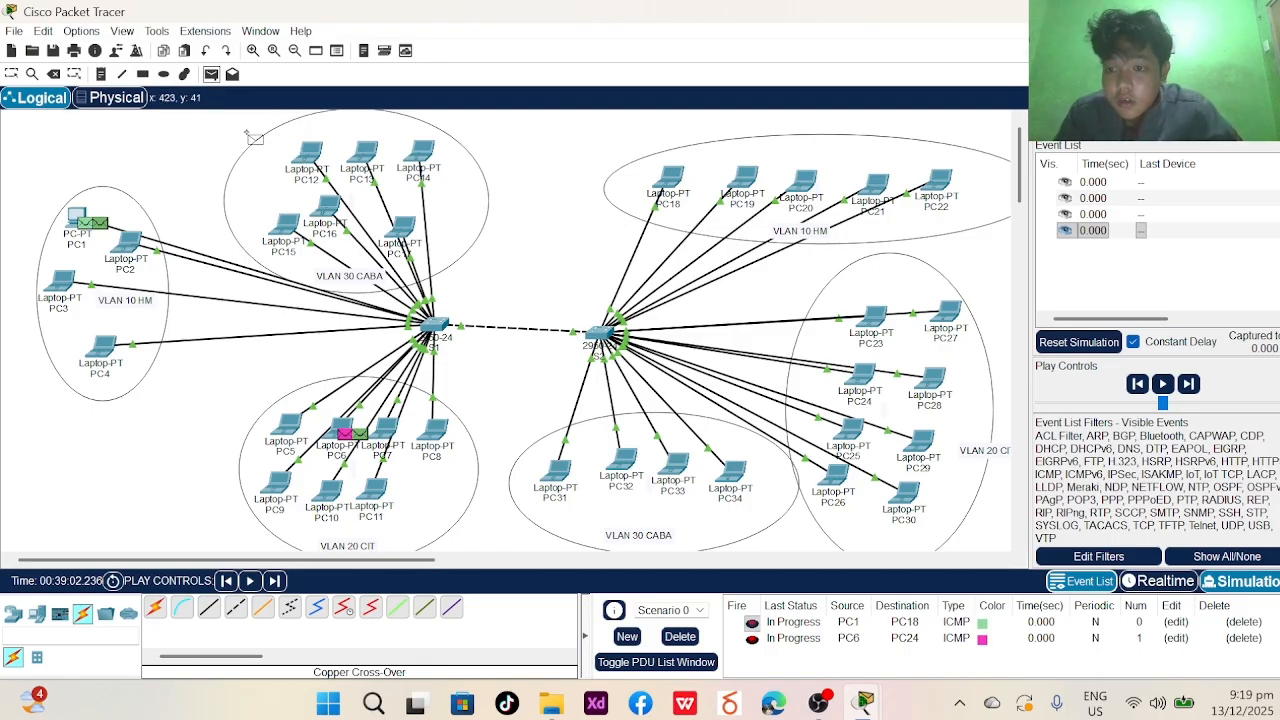
left_click(806, 196)
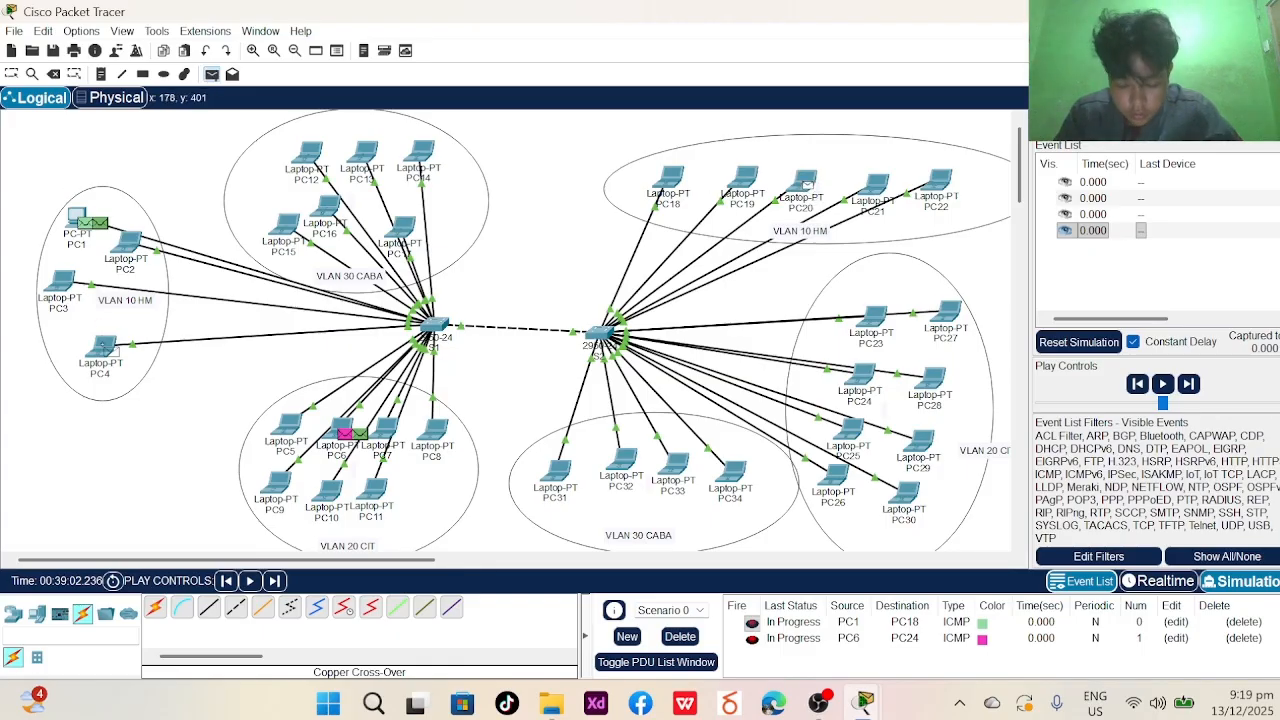
left_click(104, 347)
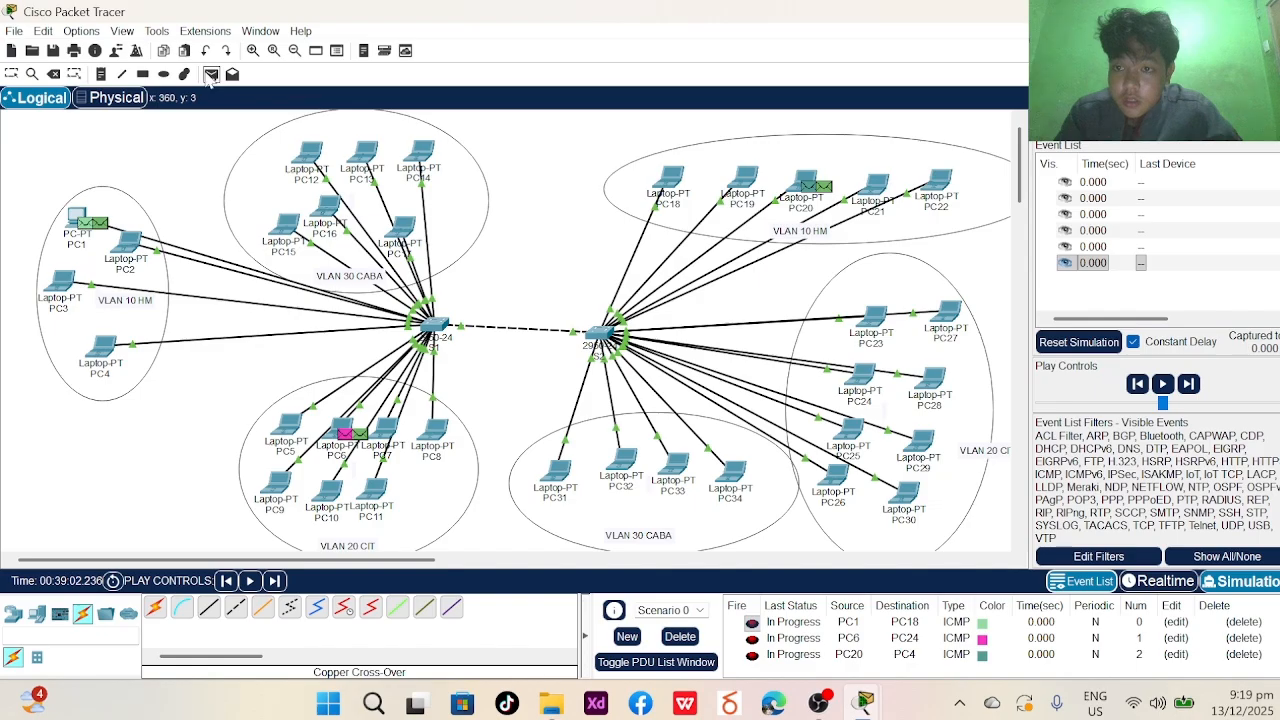
left_click(211, 75)
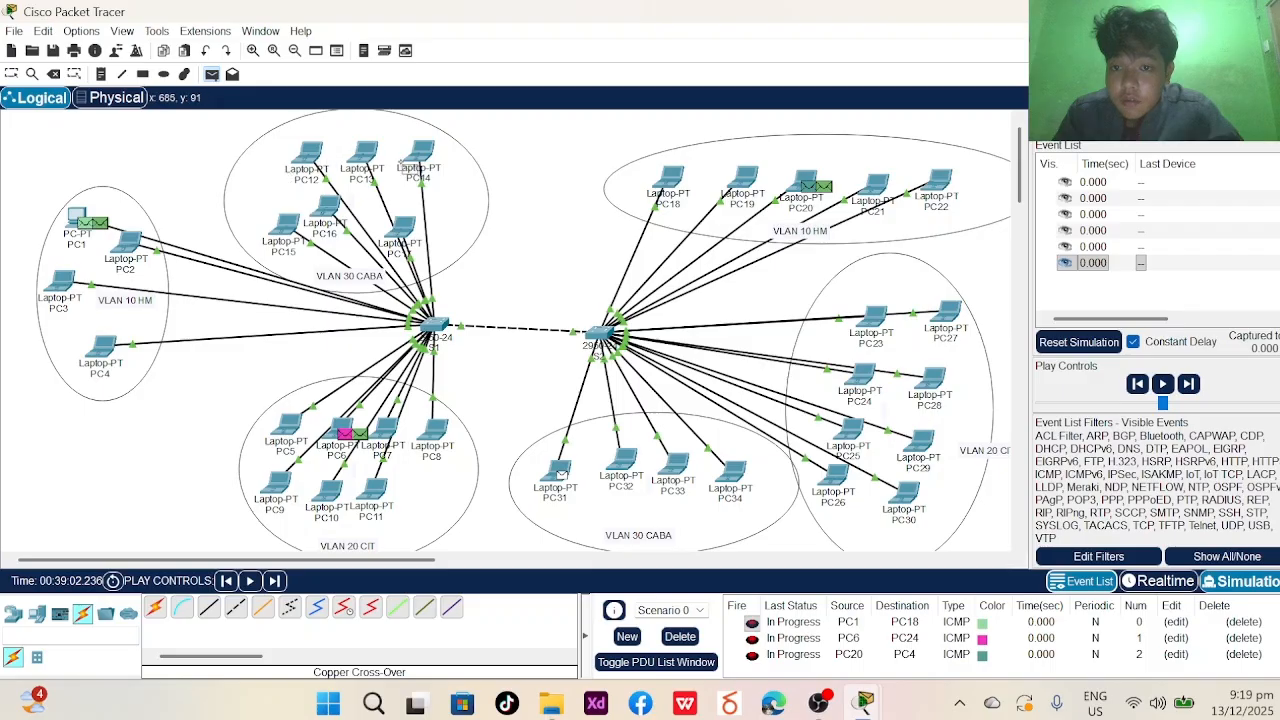
left_click(372, 500)
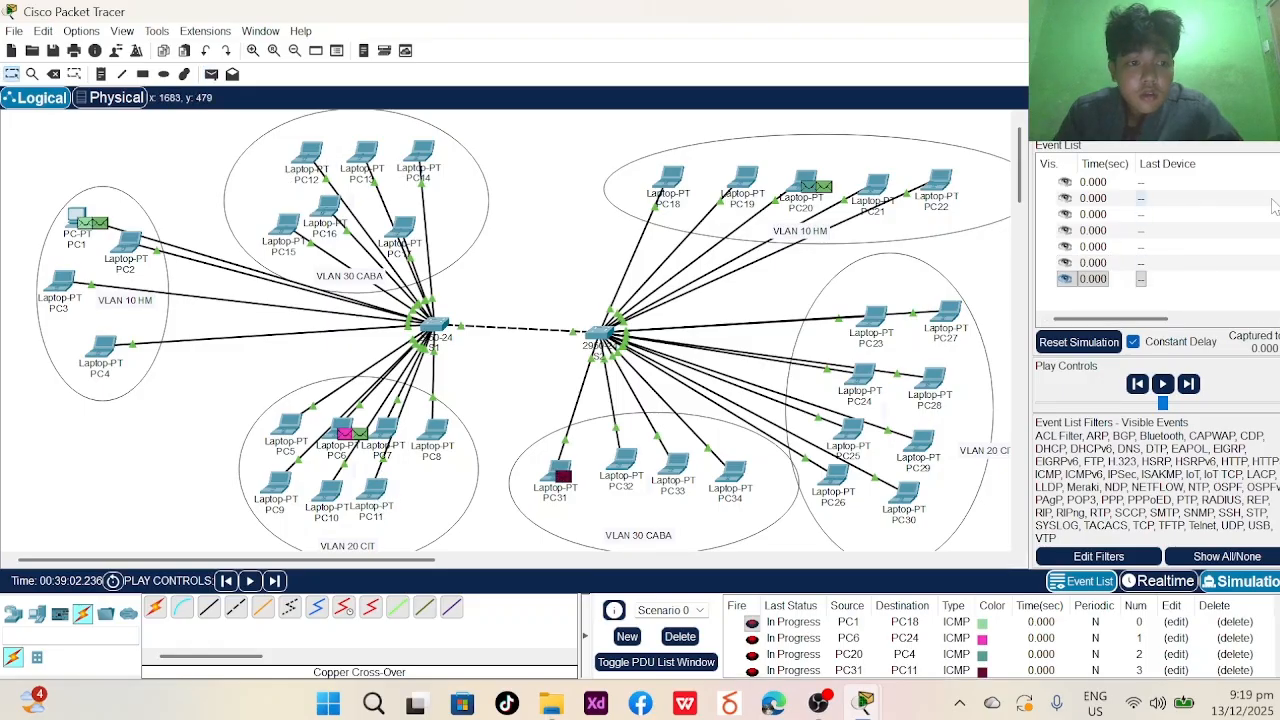
left_click(1162, 385)
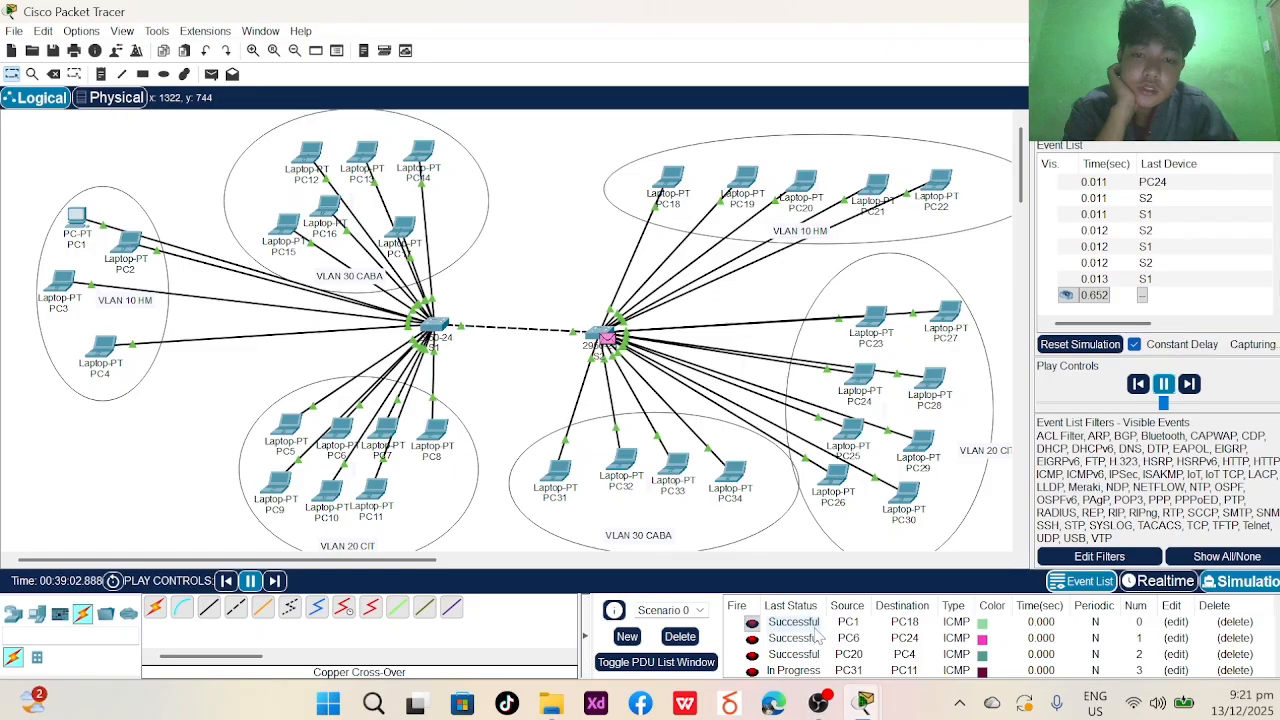
- Pause the simulation once three pings succeed and bring OBS Studio to the front
left_click(1164, 385)
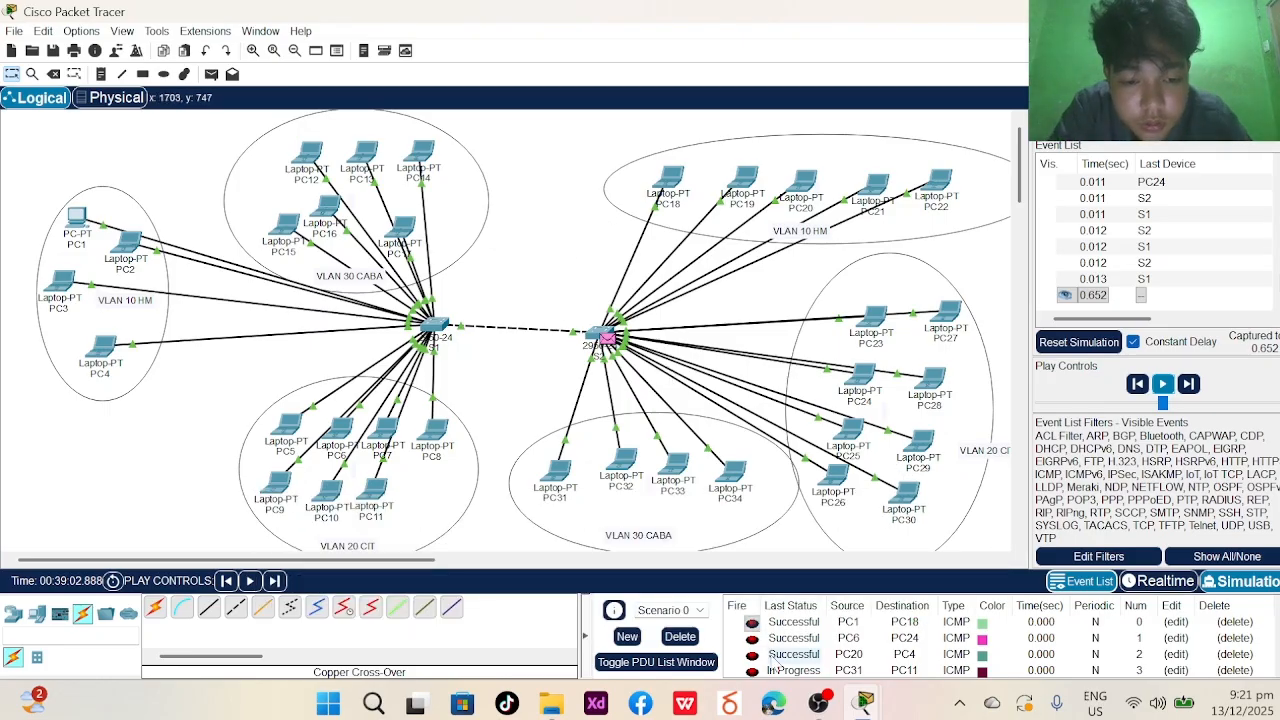
mouse_move(815, 708)
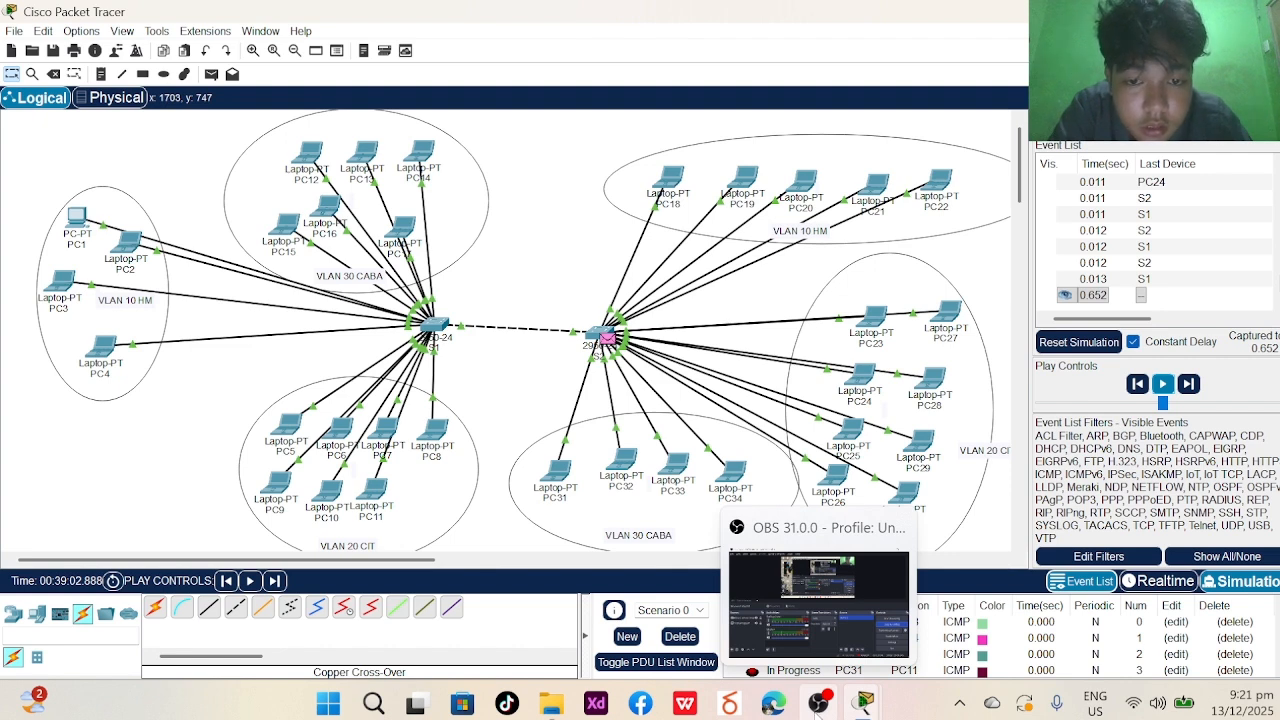
left_click(818, 703)
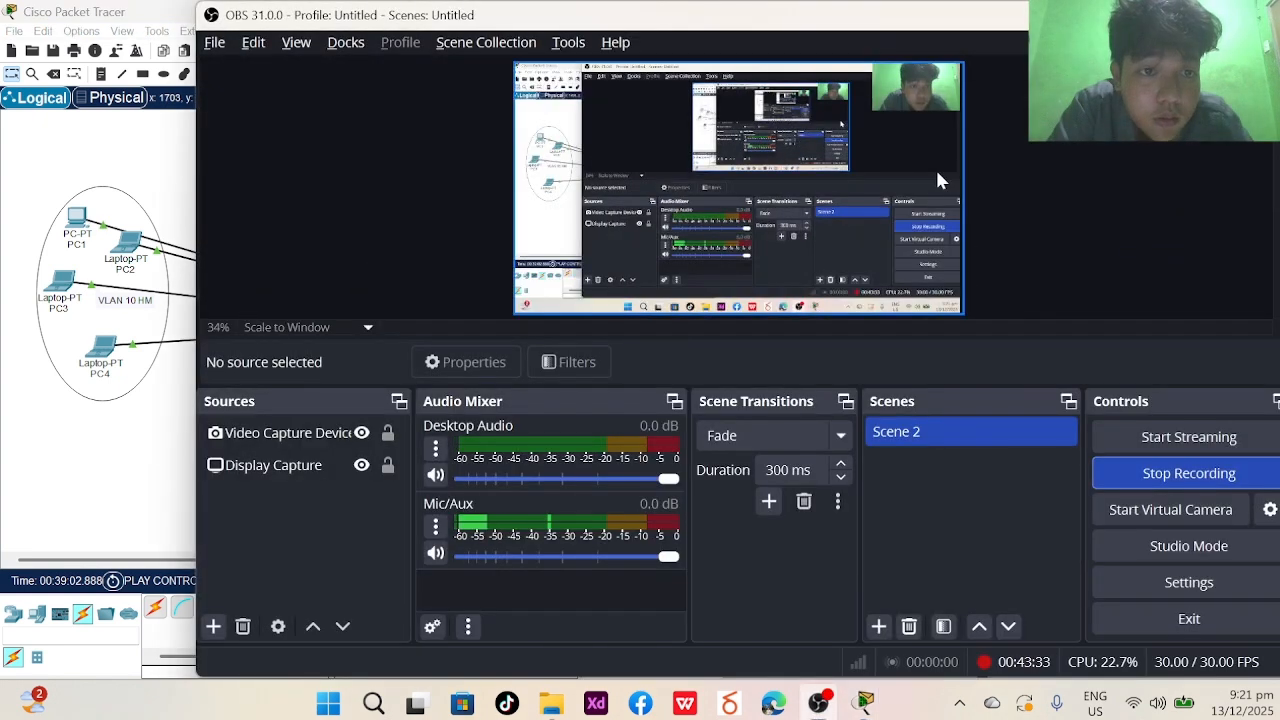